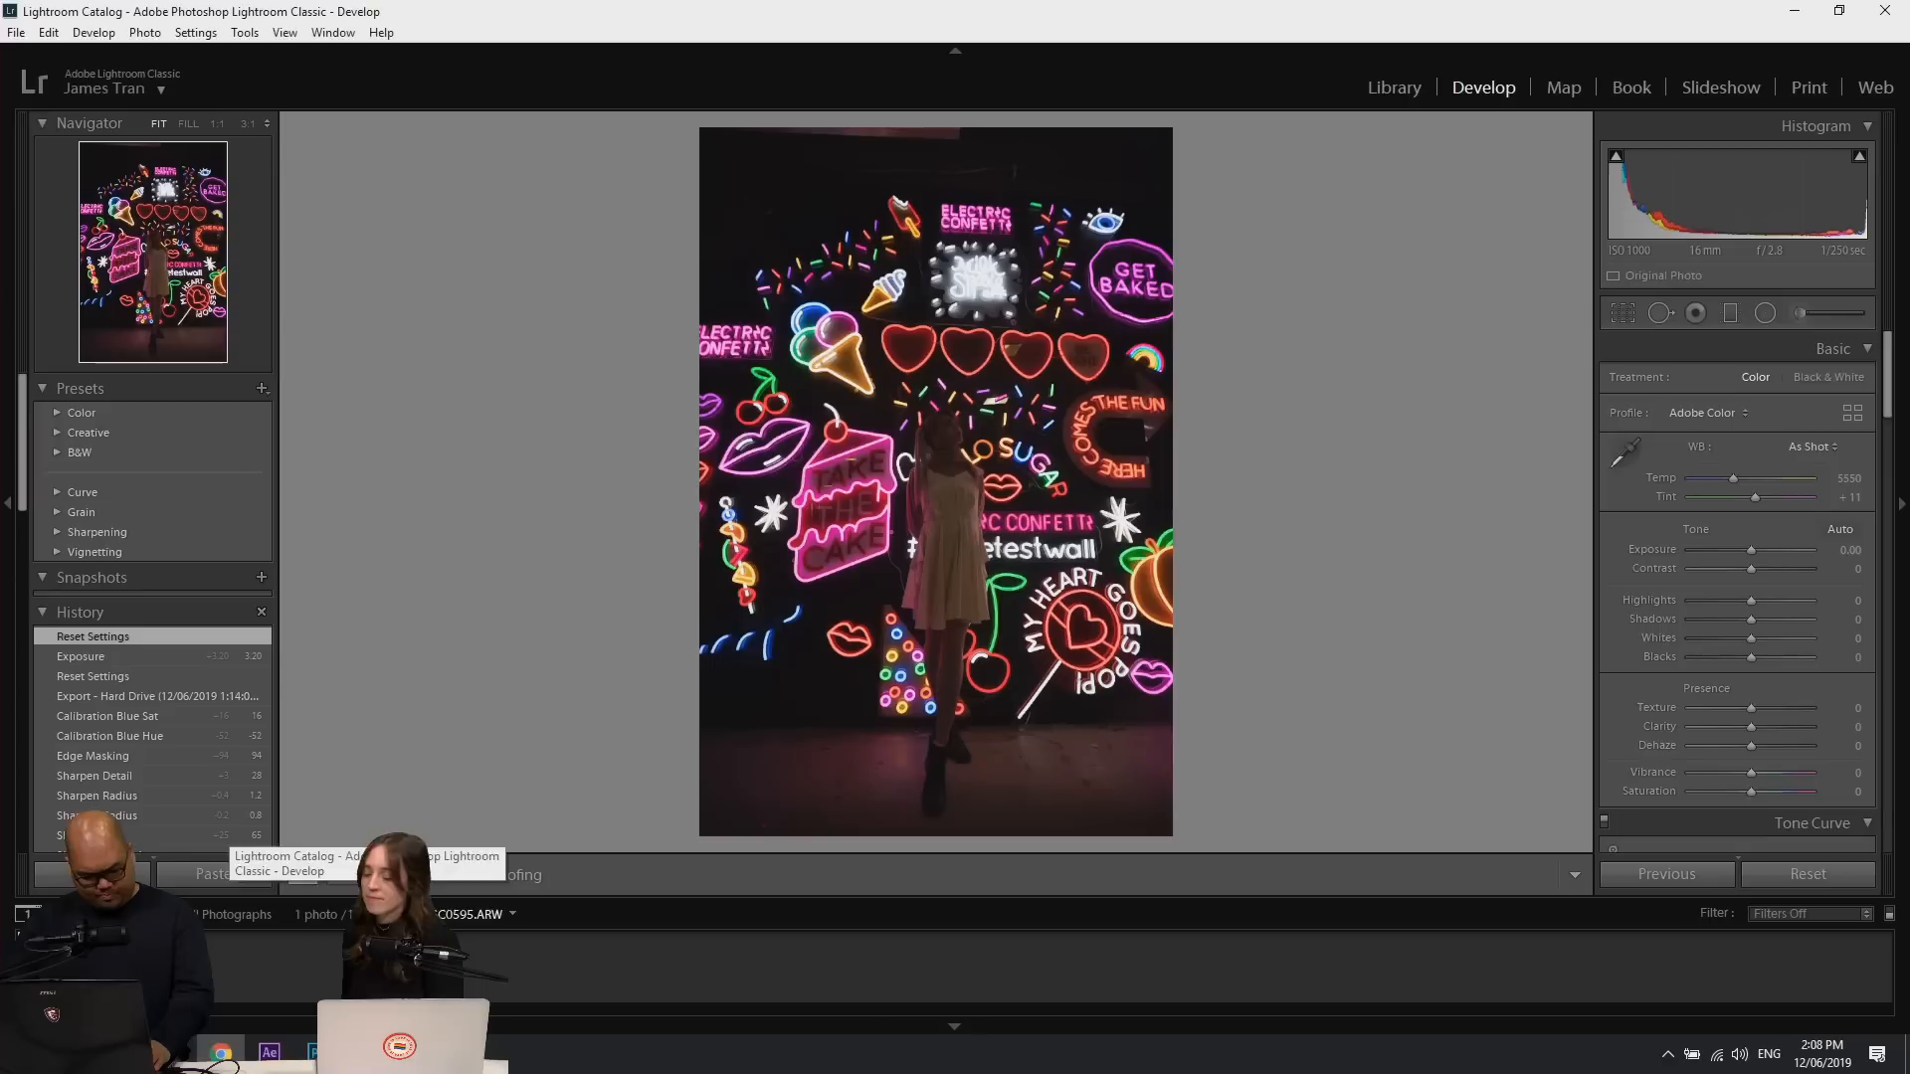
Brighten the neon wall portrait by setting Exposure to +2.05, Highlights to -46 and Shadows to +25.
click(367, 1052)
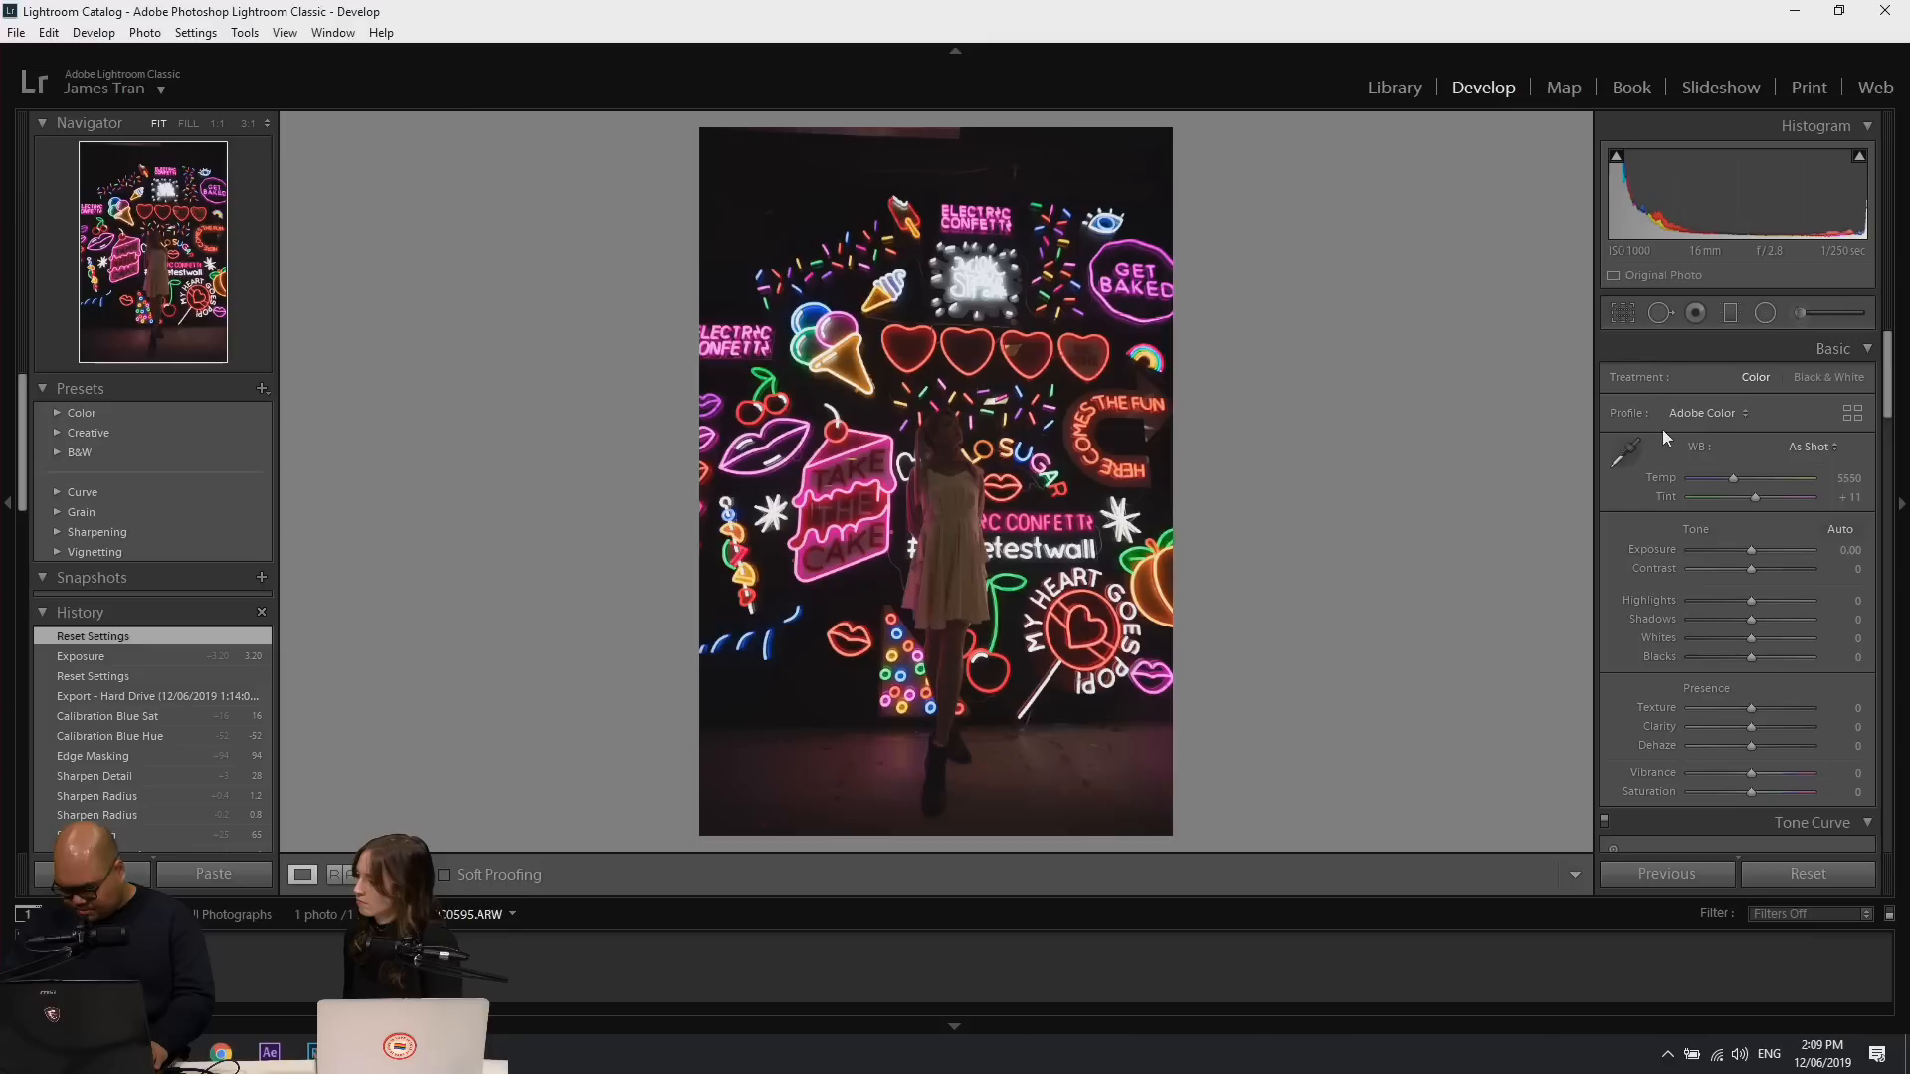
drag(1754, 552, 1763, 618)
Crop the photo to the 4 x 5 / 8 x 10 aspect ratio, reposition it around the woman and rotate it 0.27 degrees.
click(1623, 313)
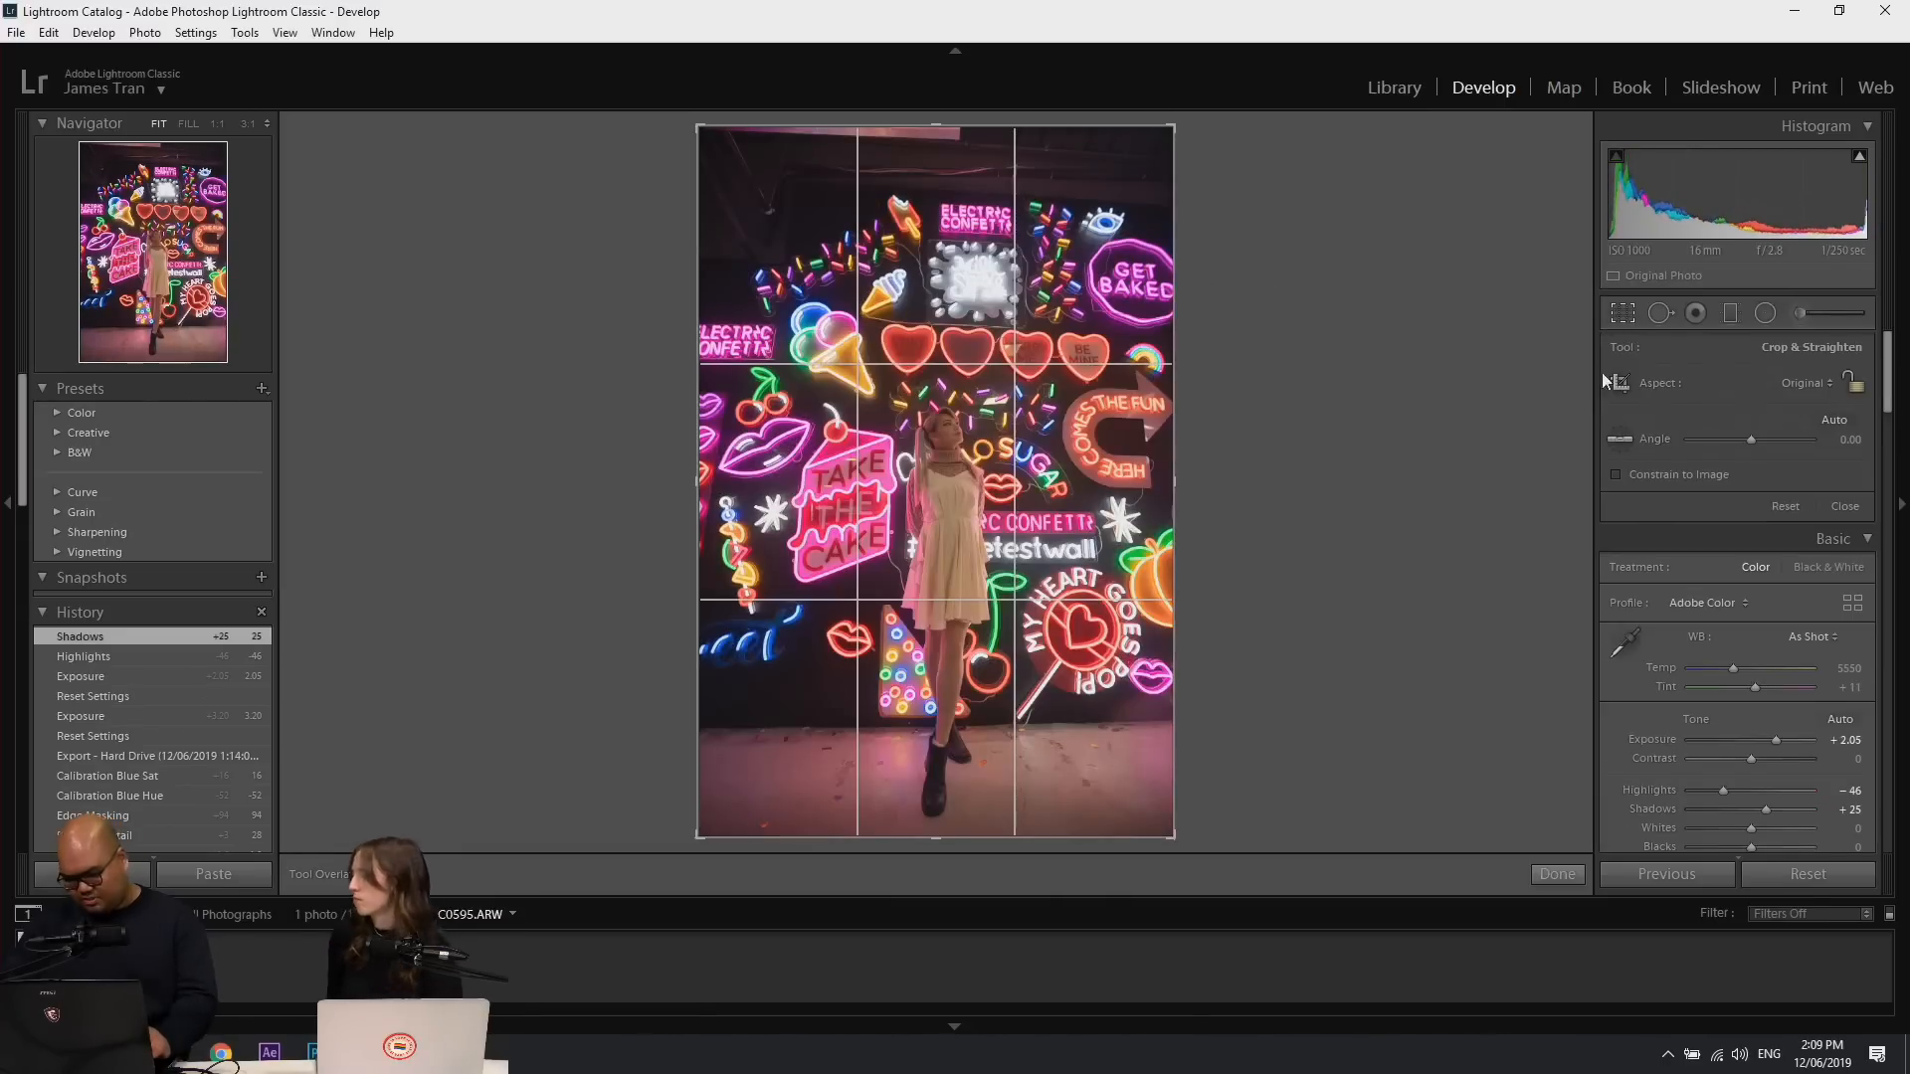
click(1786, 385)
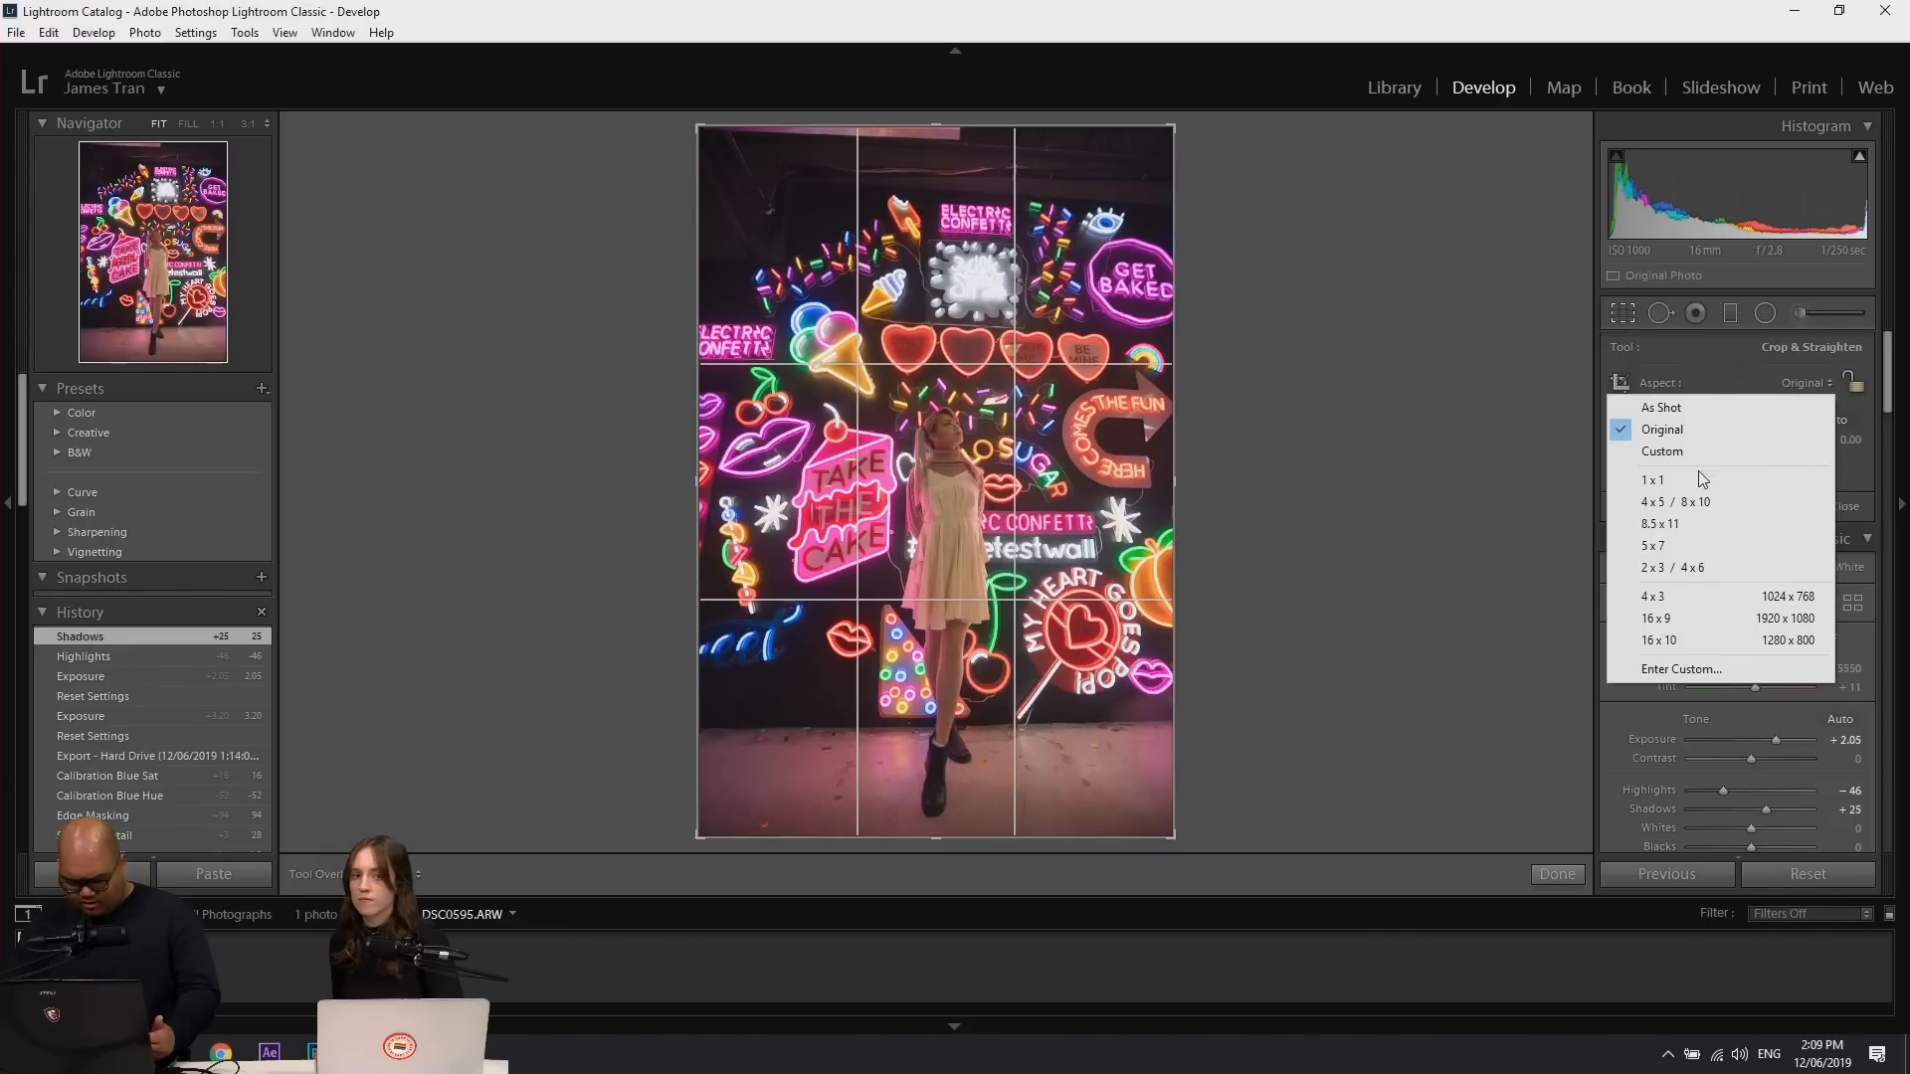
click(1692, 502)
drag(934, 565, 947, 484)
drag(1230, 782, 1228, 780)
key(Return)
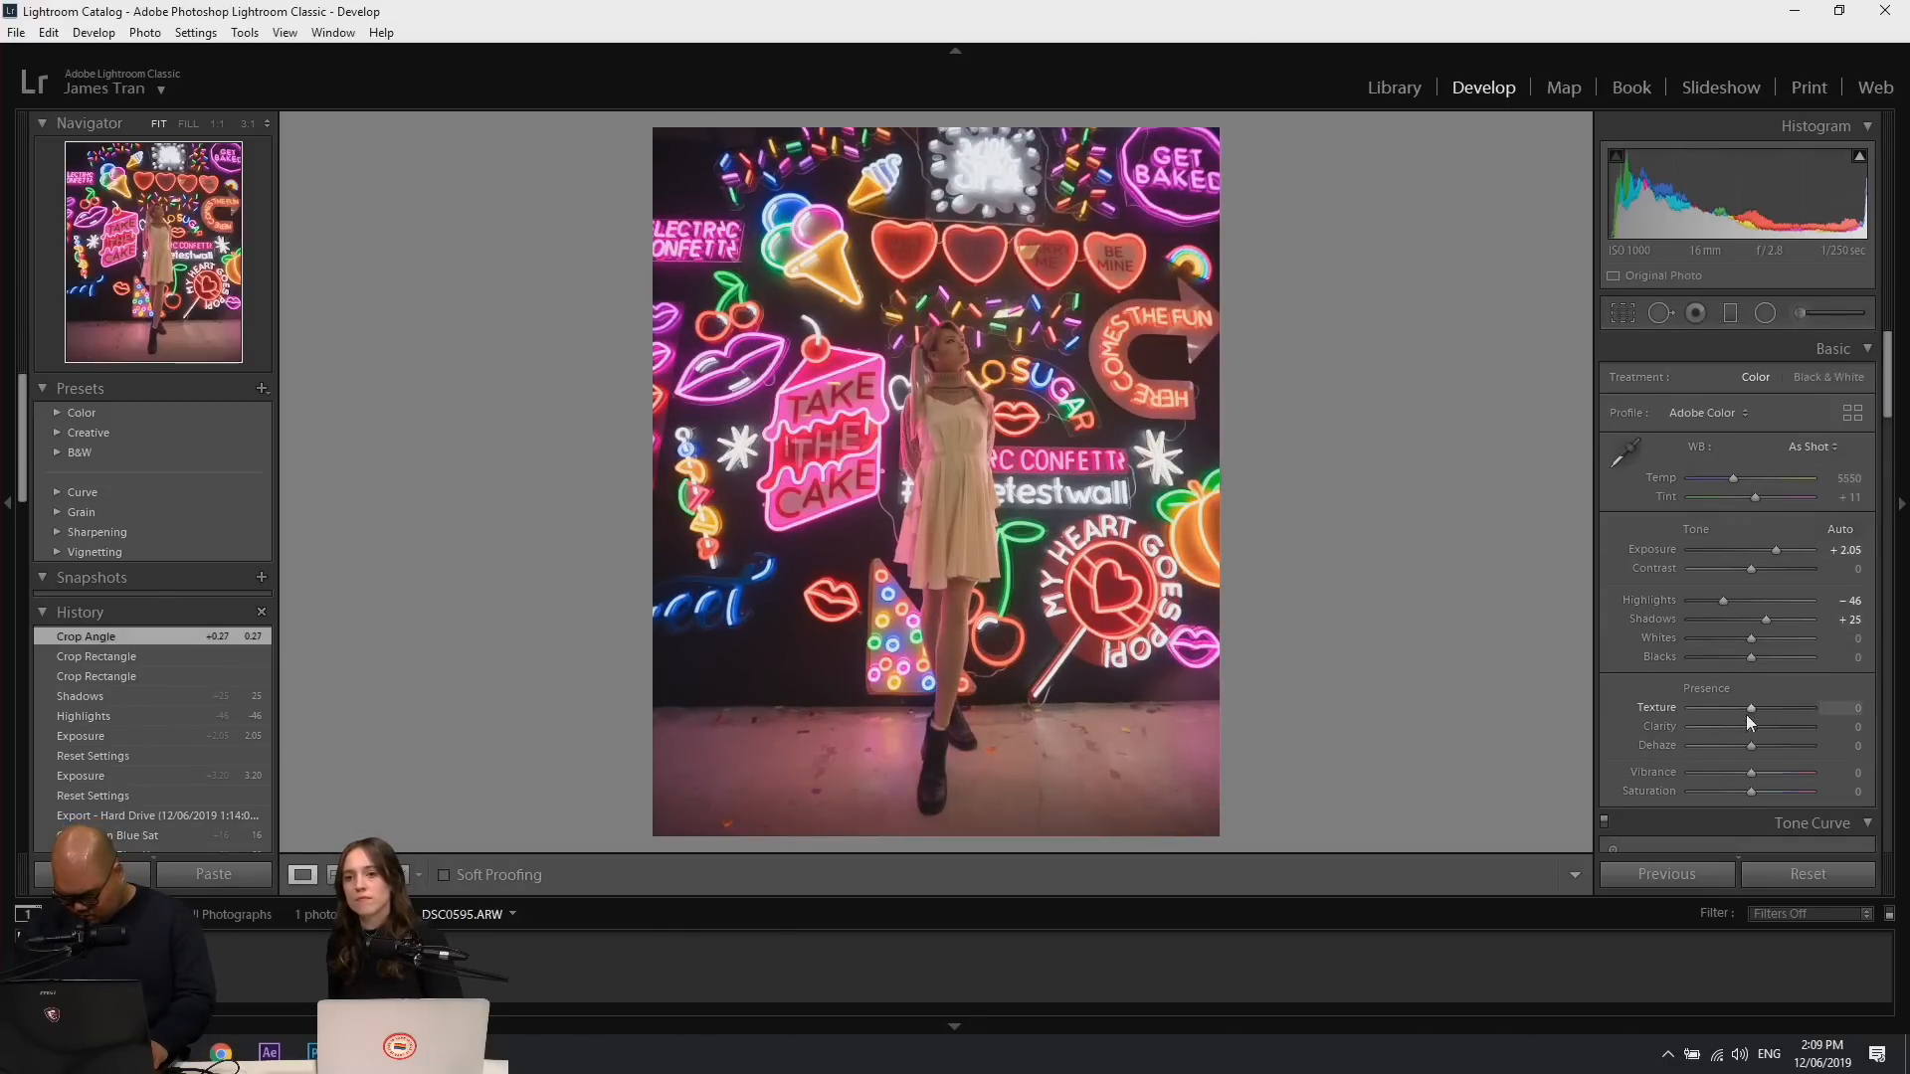
Reduce the overall Saturation to -30 and compare the edited photo with its before view.
drag(1750, 796, 1732, 792)
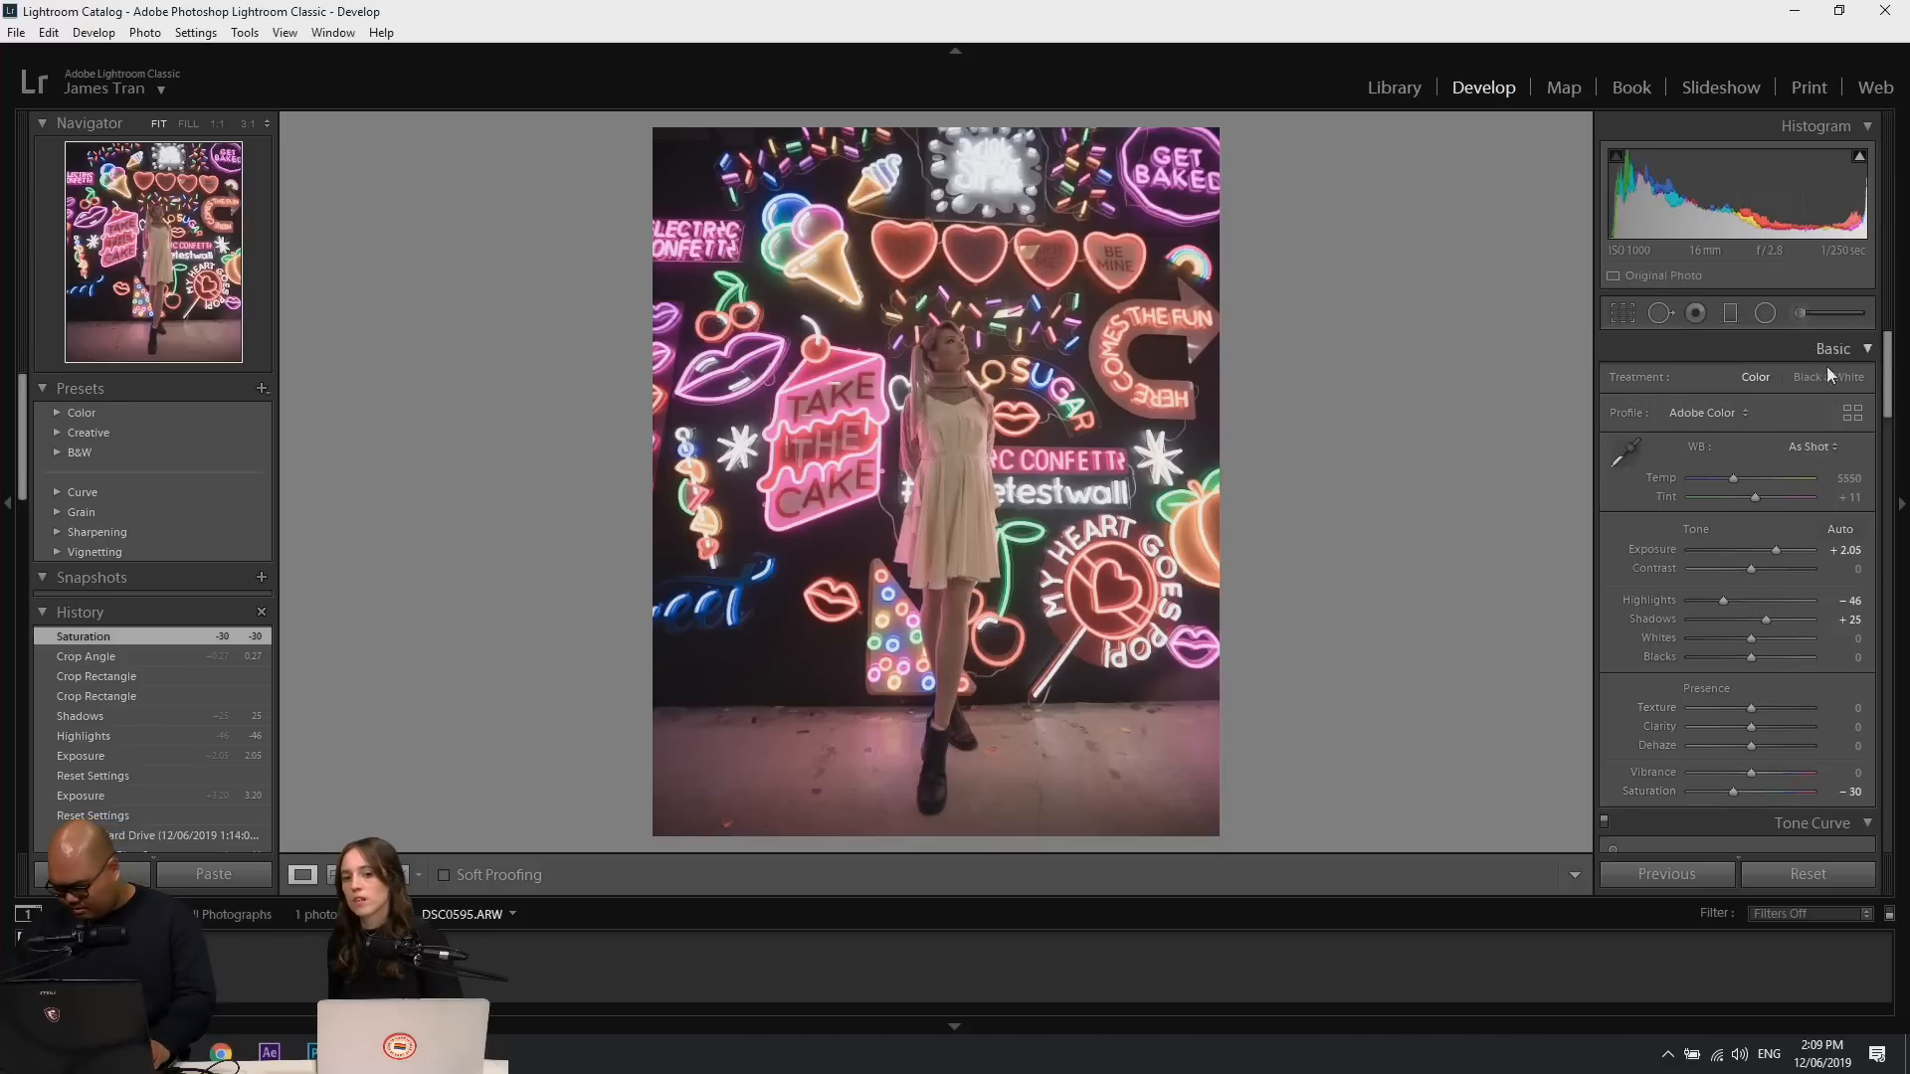
drag(1892, 369, 1900, 366)
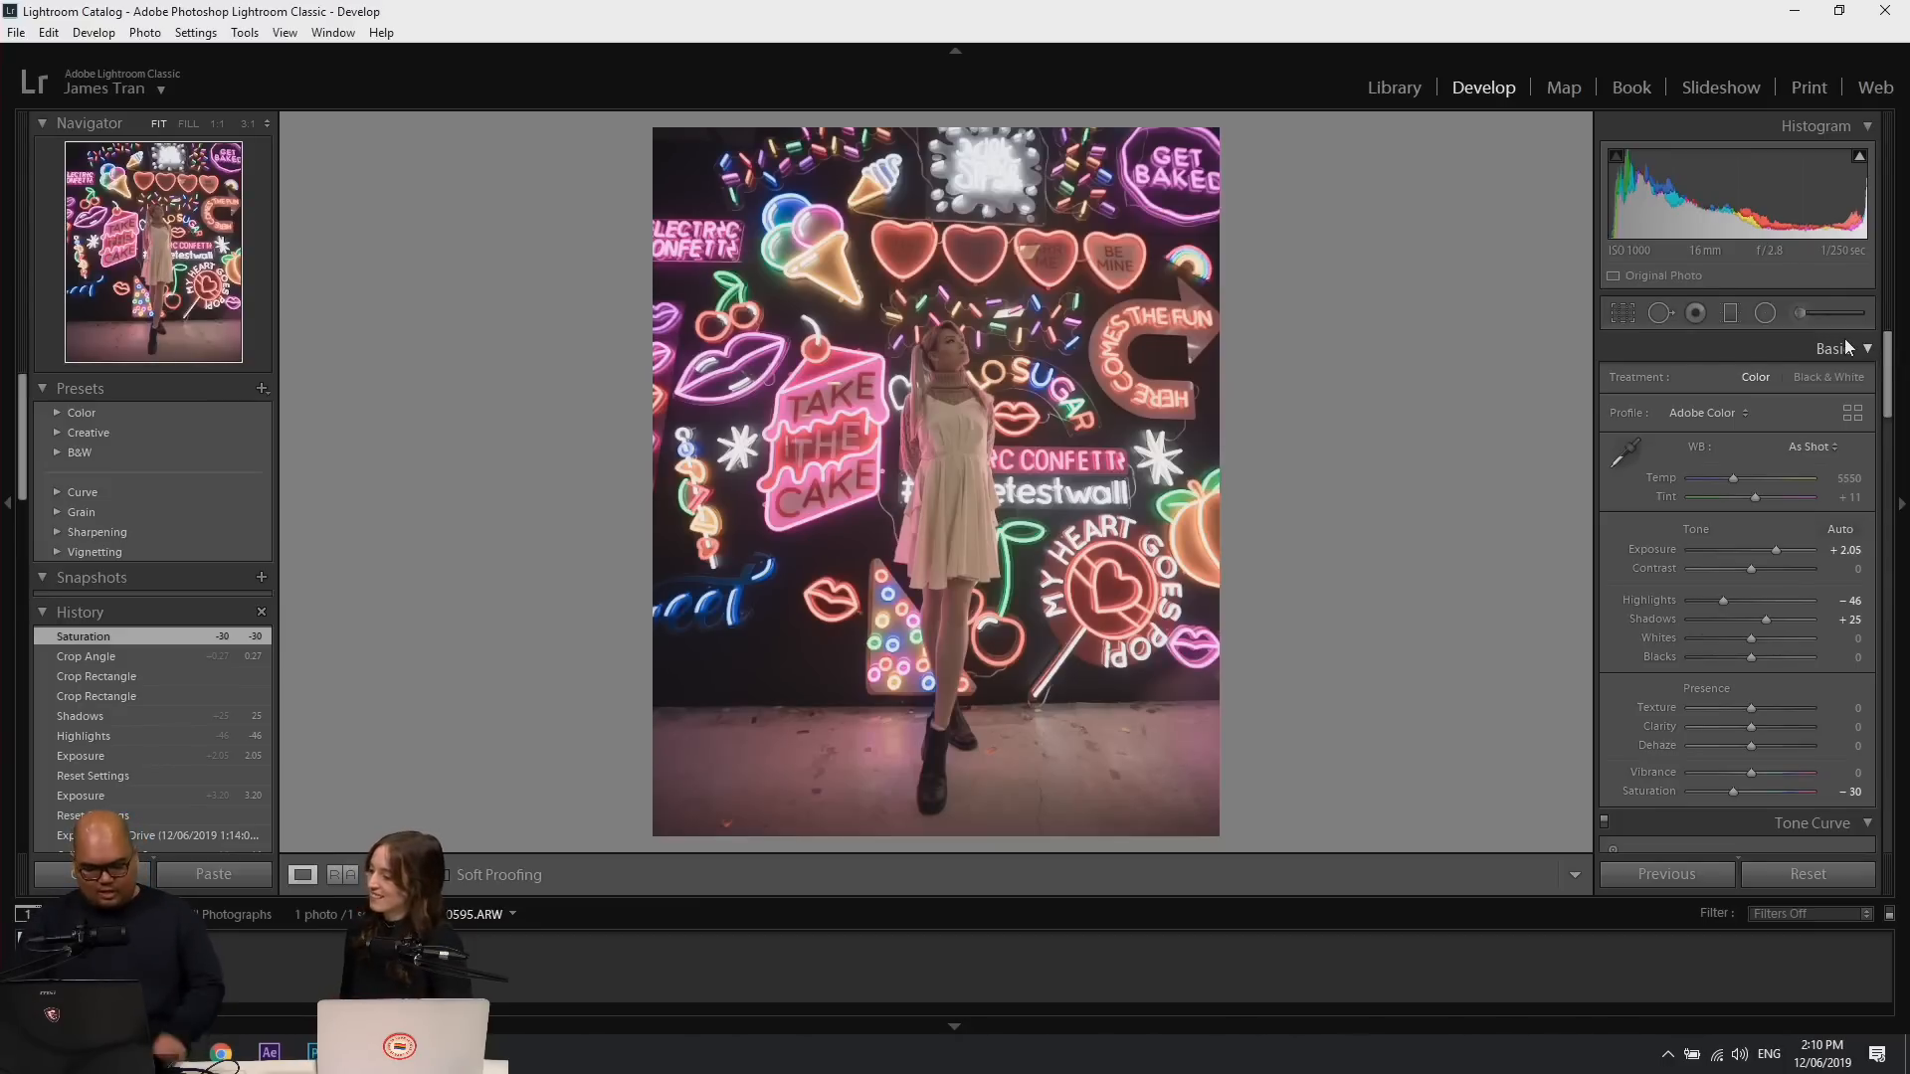
key(backslash)
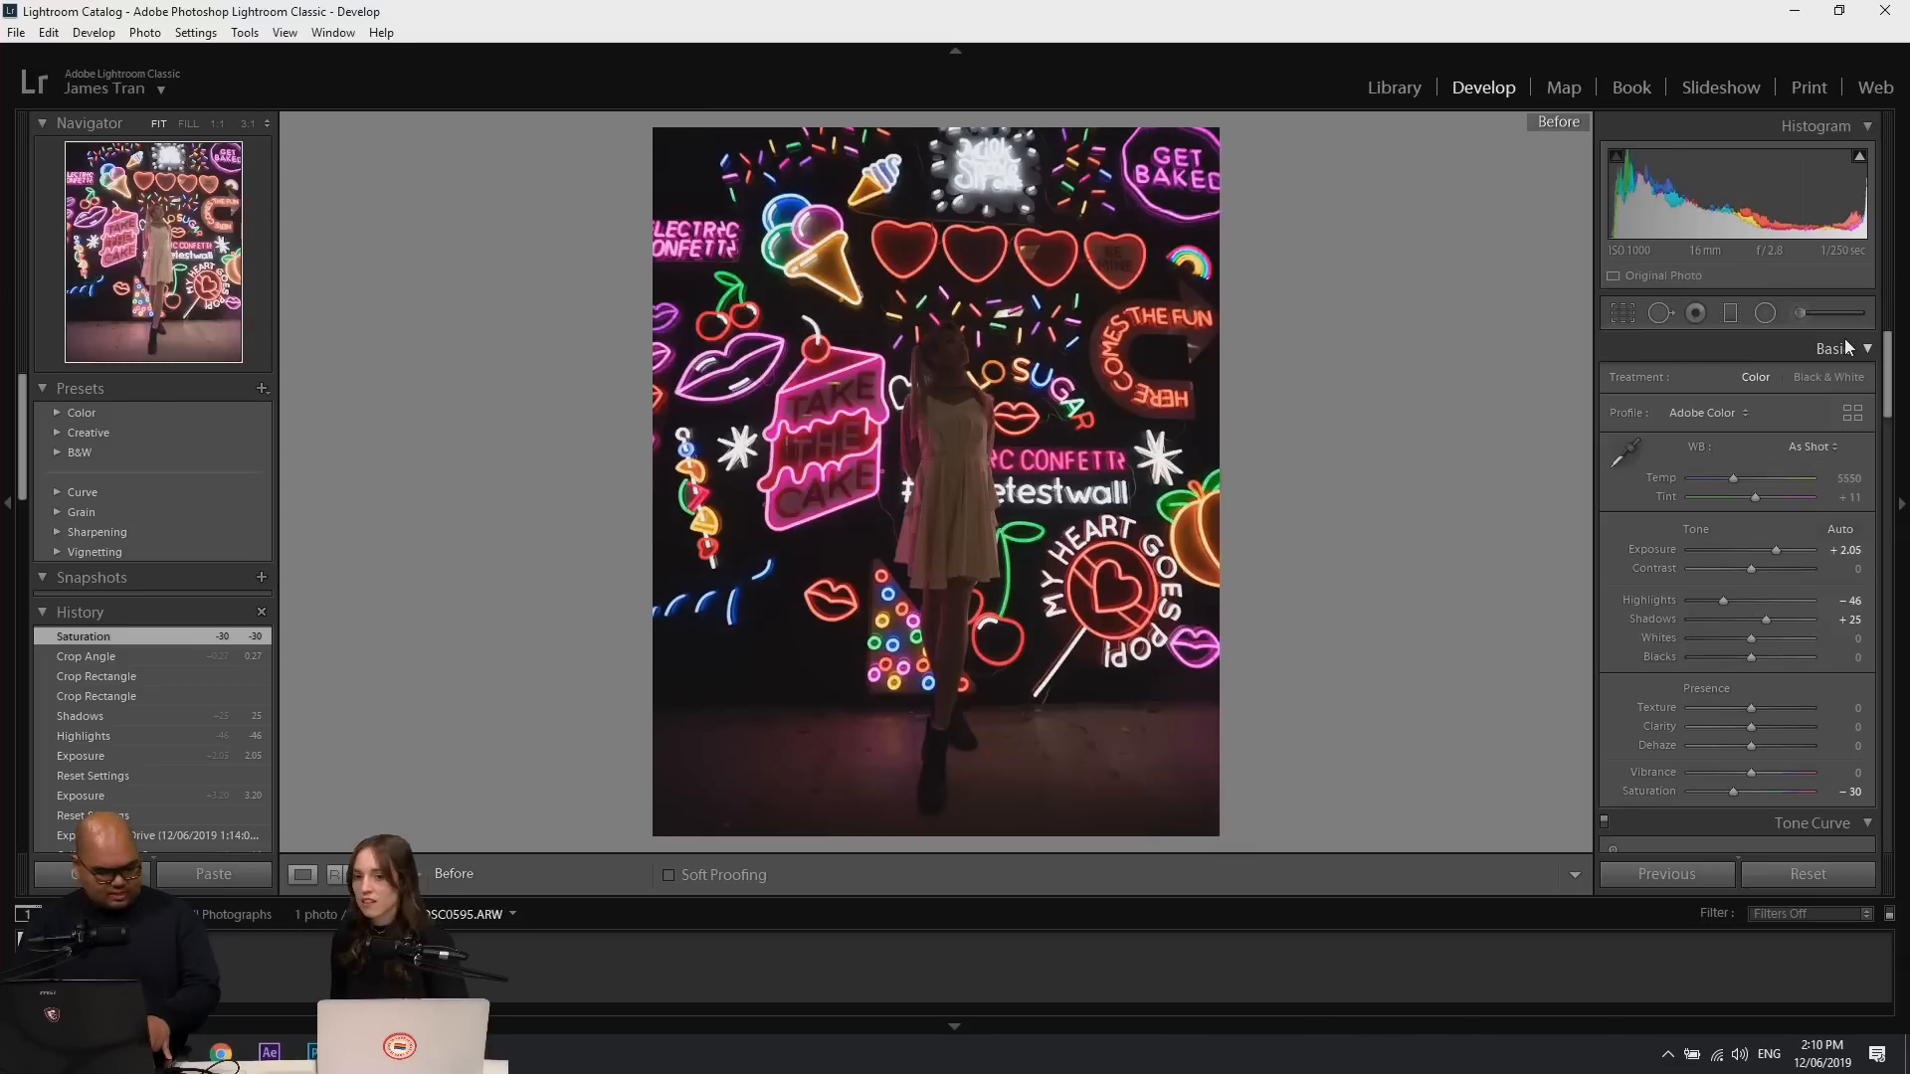
key(backslash)
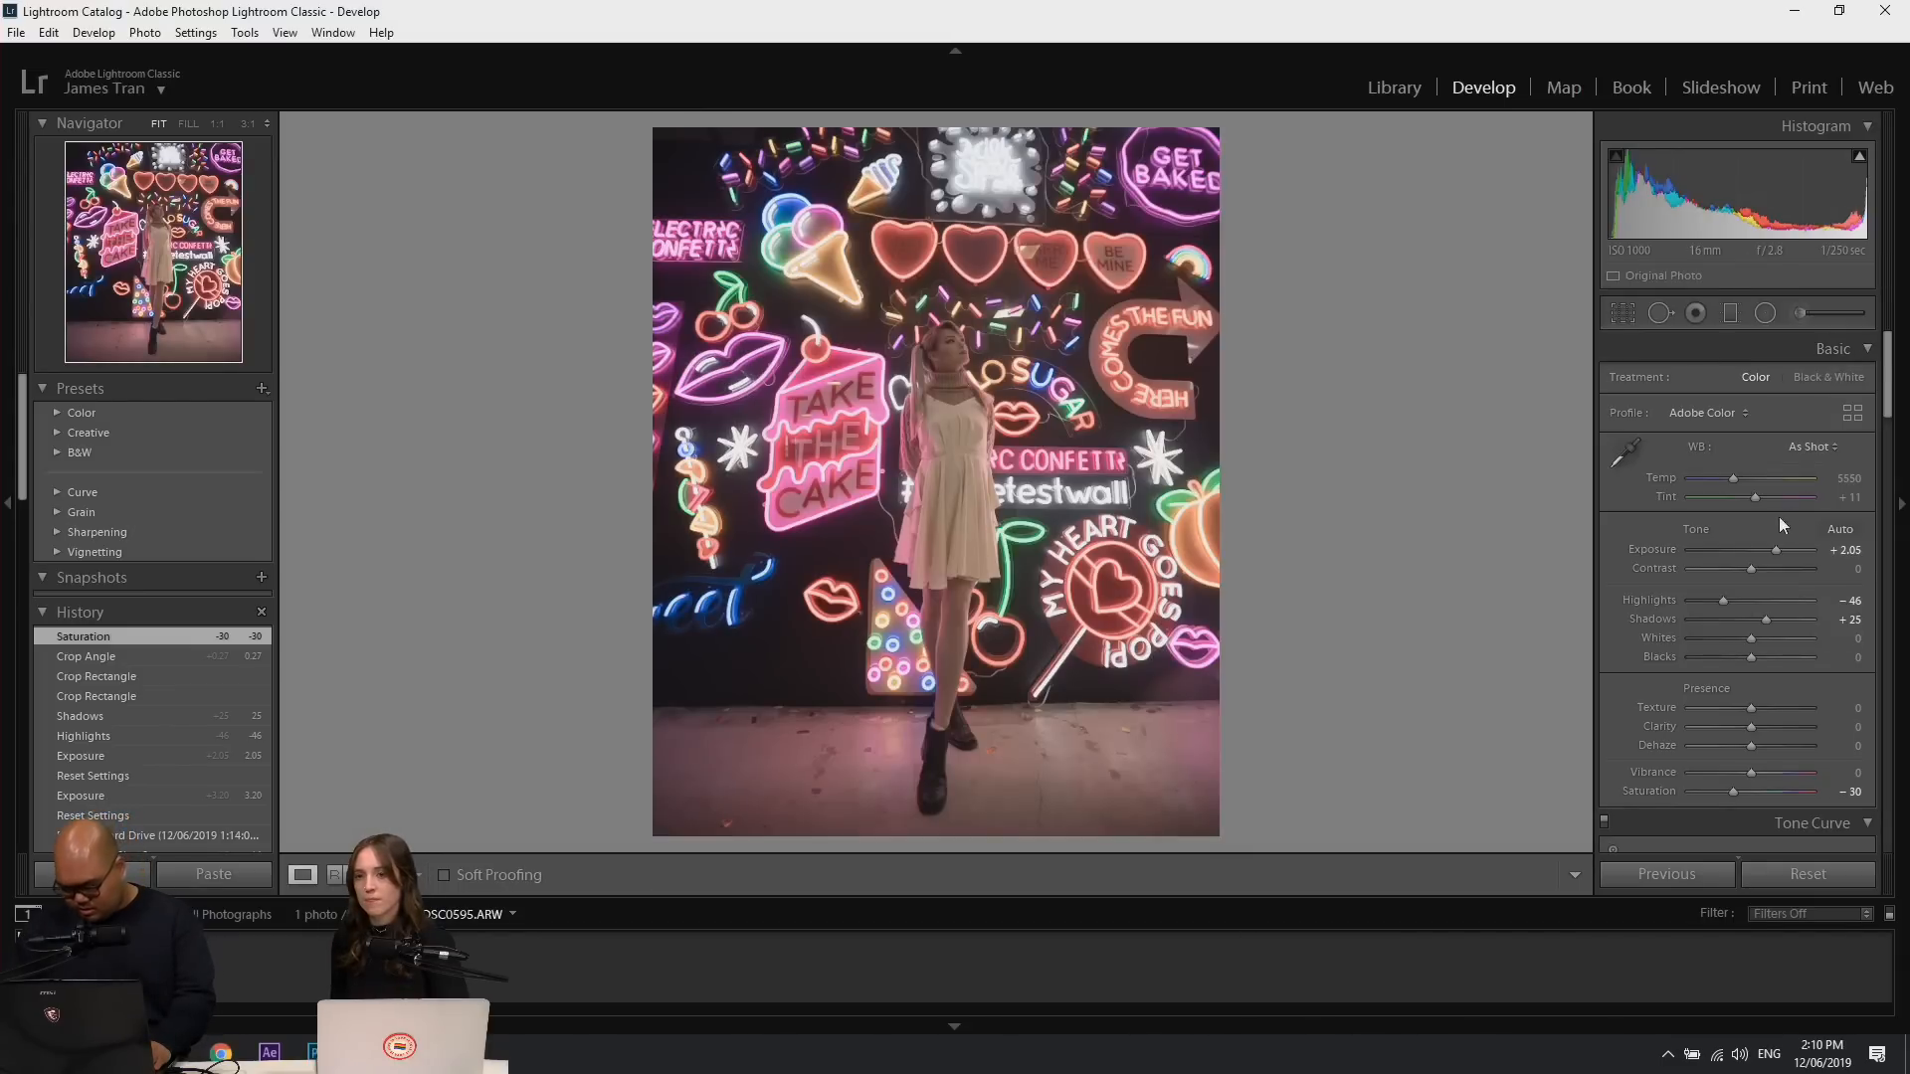
Set Exposure to +0.98 and enable the lens profile corrections.
drag(1769, 553, 1762, 548)
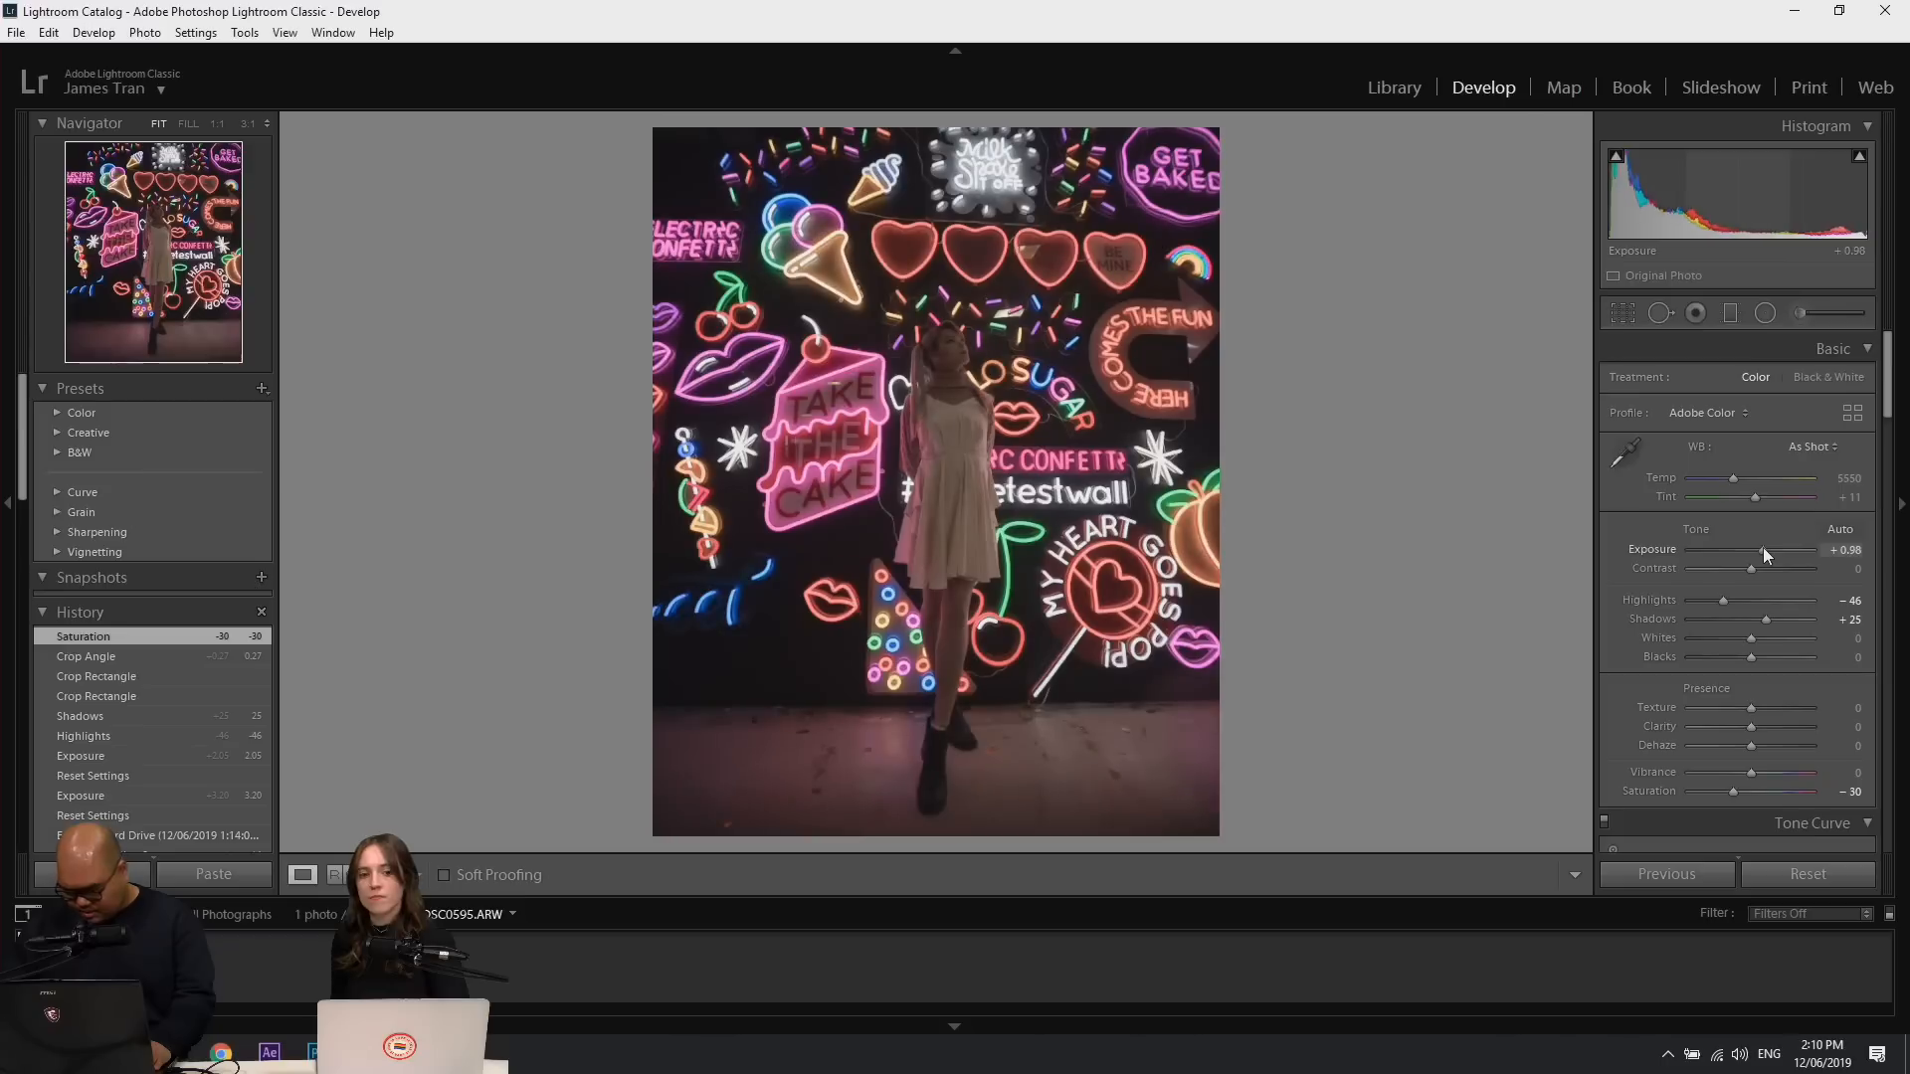
drag(1888, 390, 1865, 648)
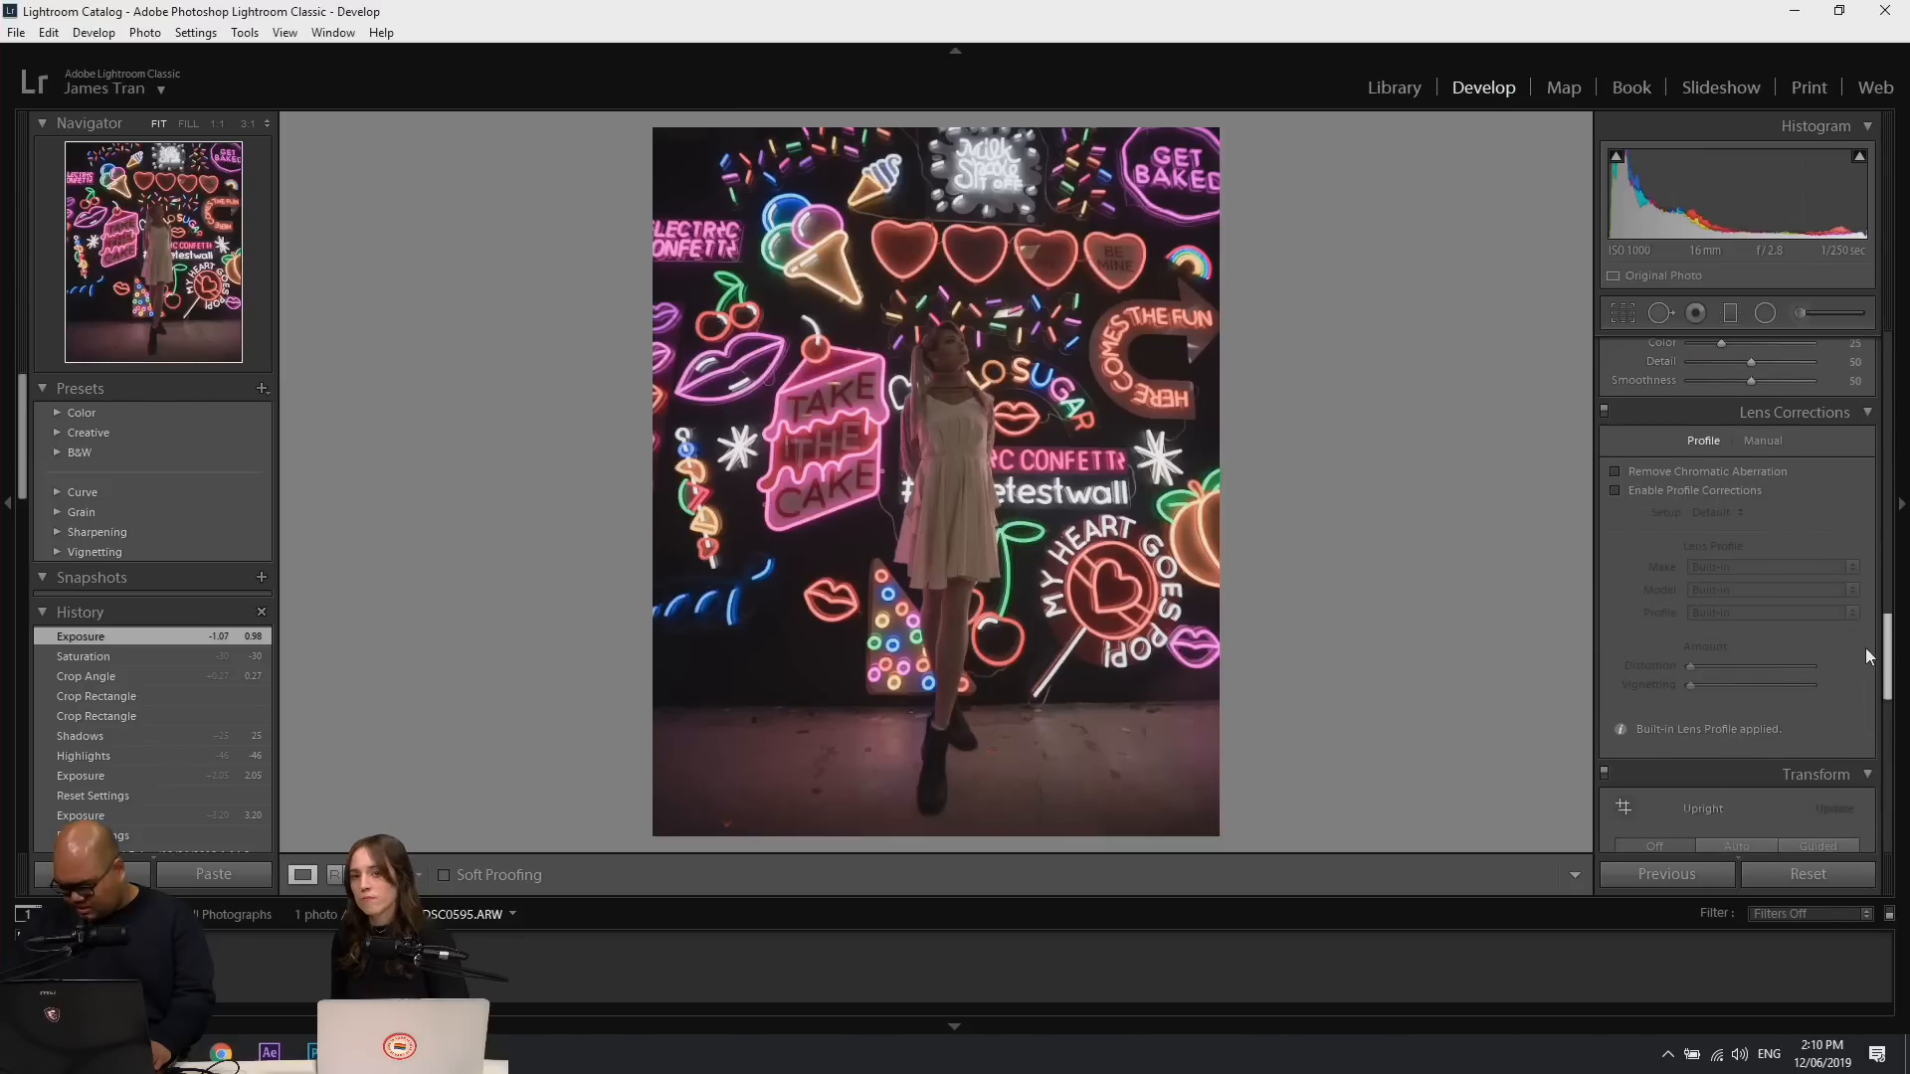
click(1613, 491)
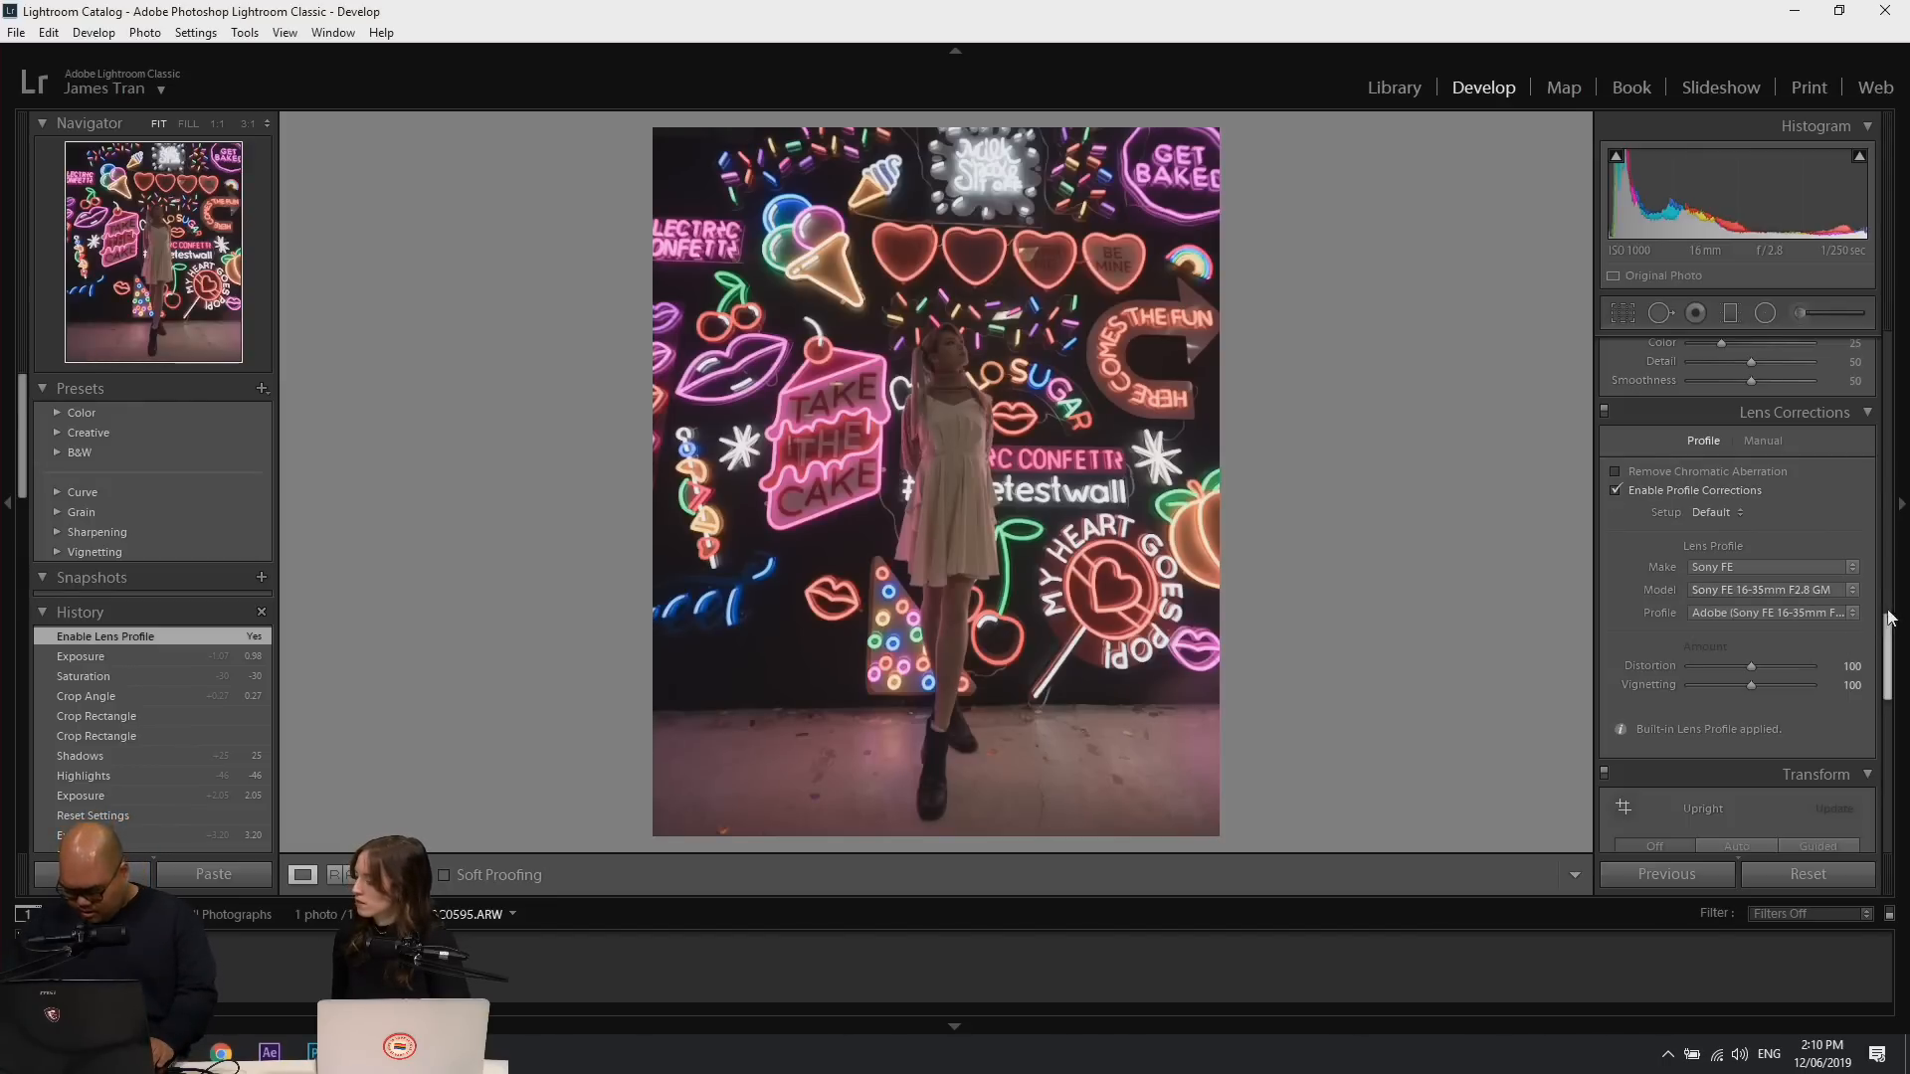
Warm the white balance to a temperature of 8395 and set Exposure to +1.07.
drag(1887, 651, 1878, 376)
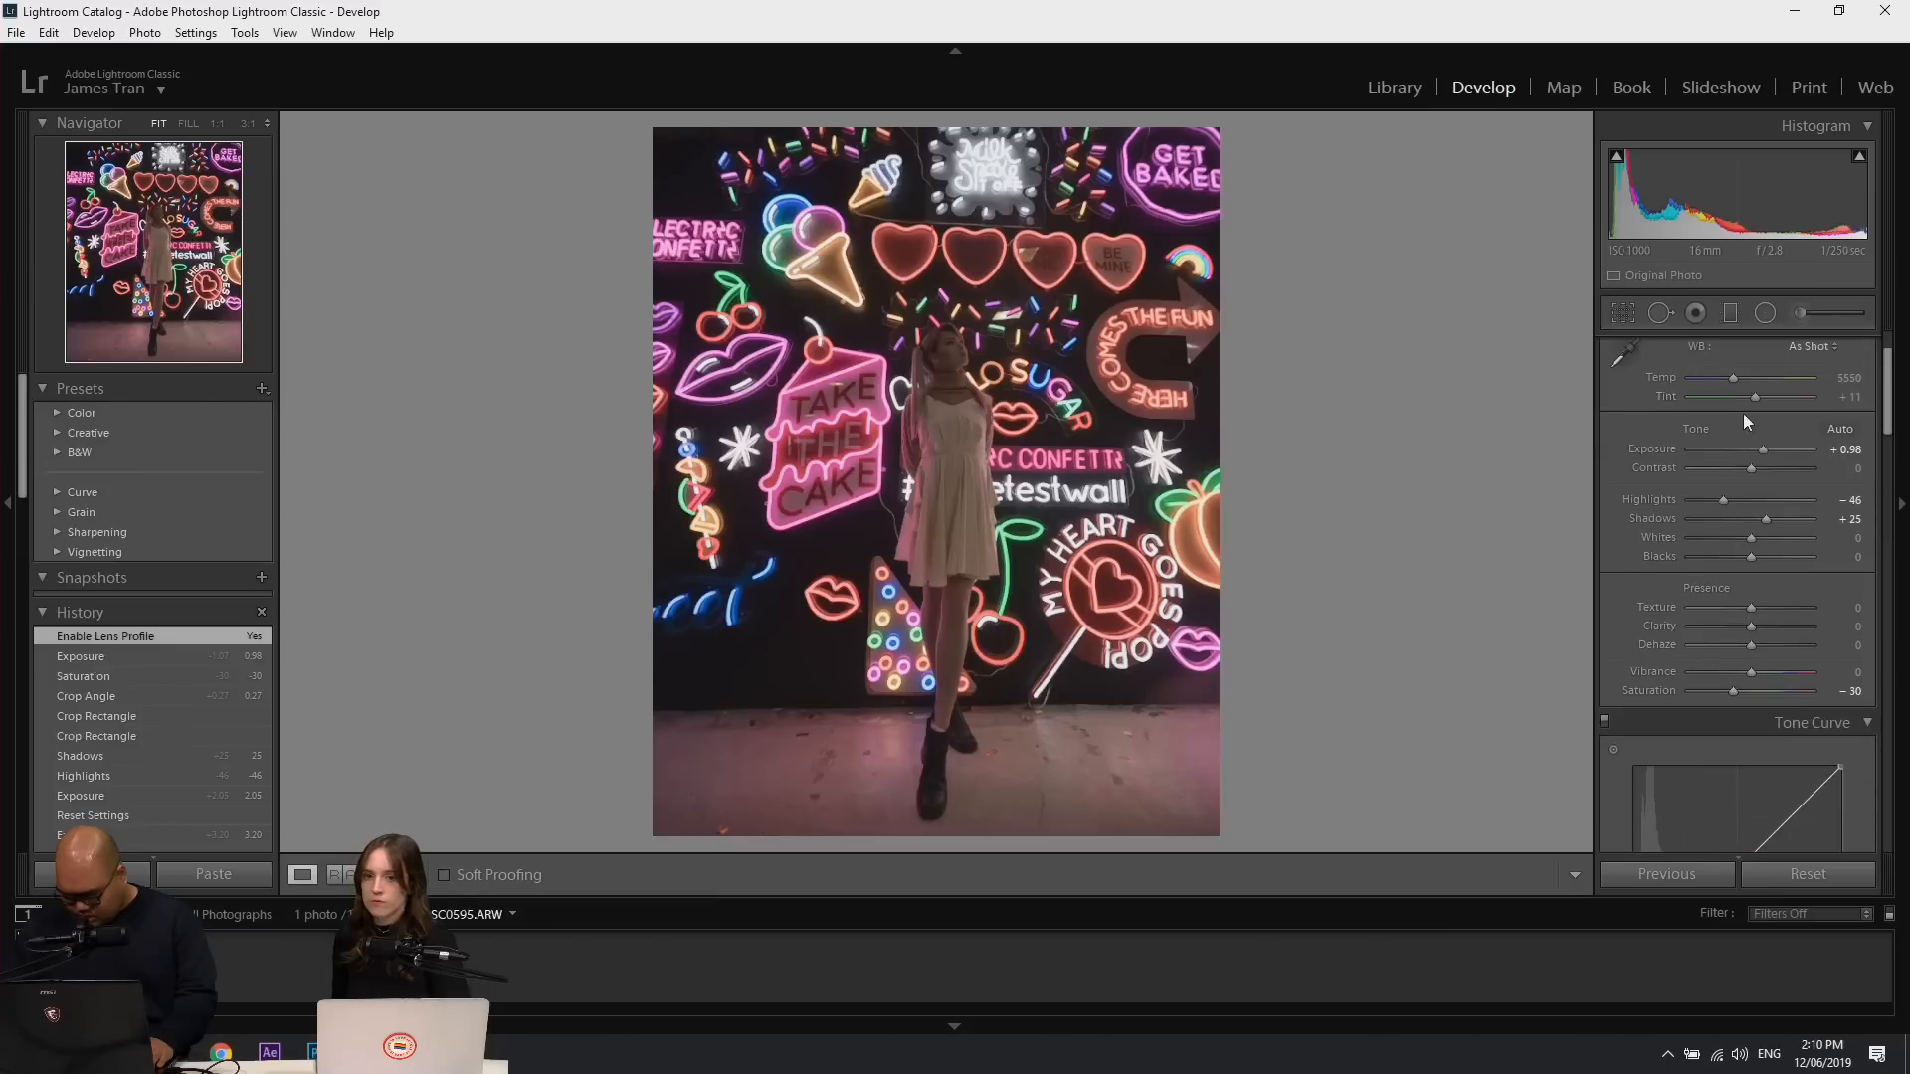
drag(1732, 378, 1764, 379)
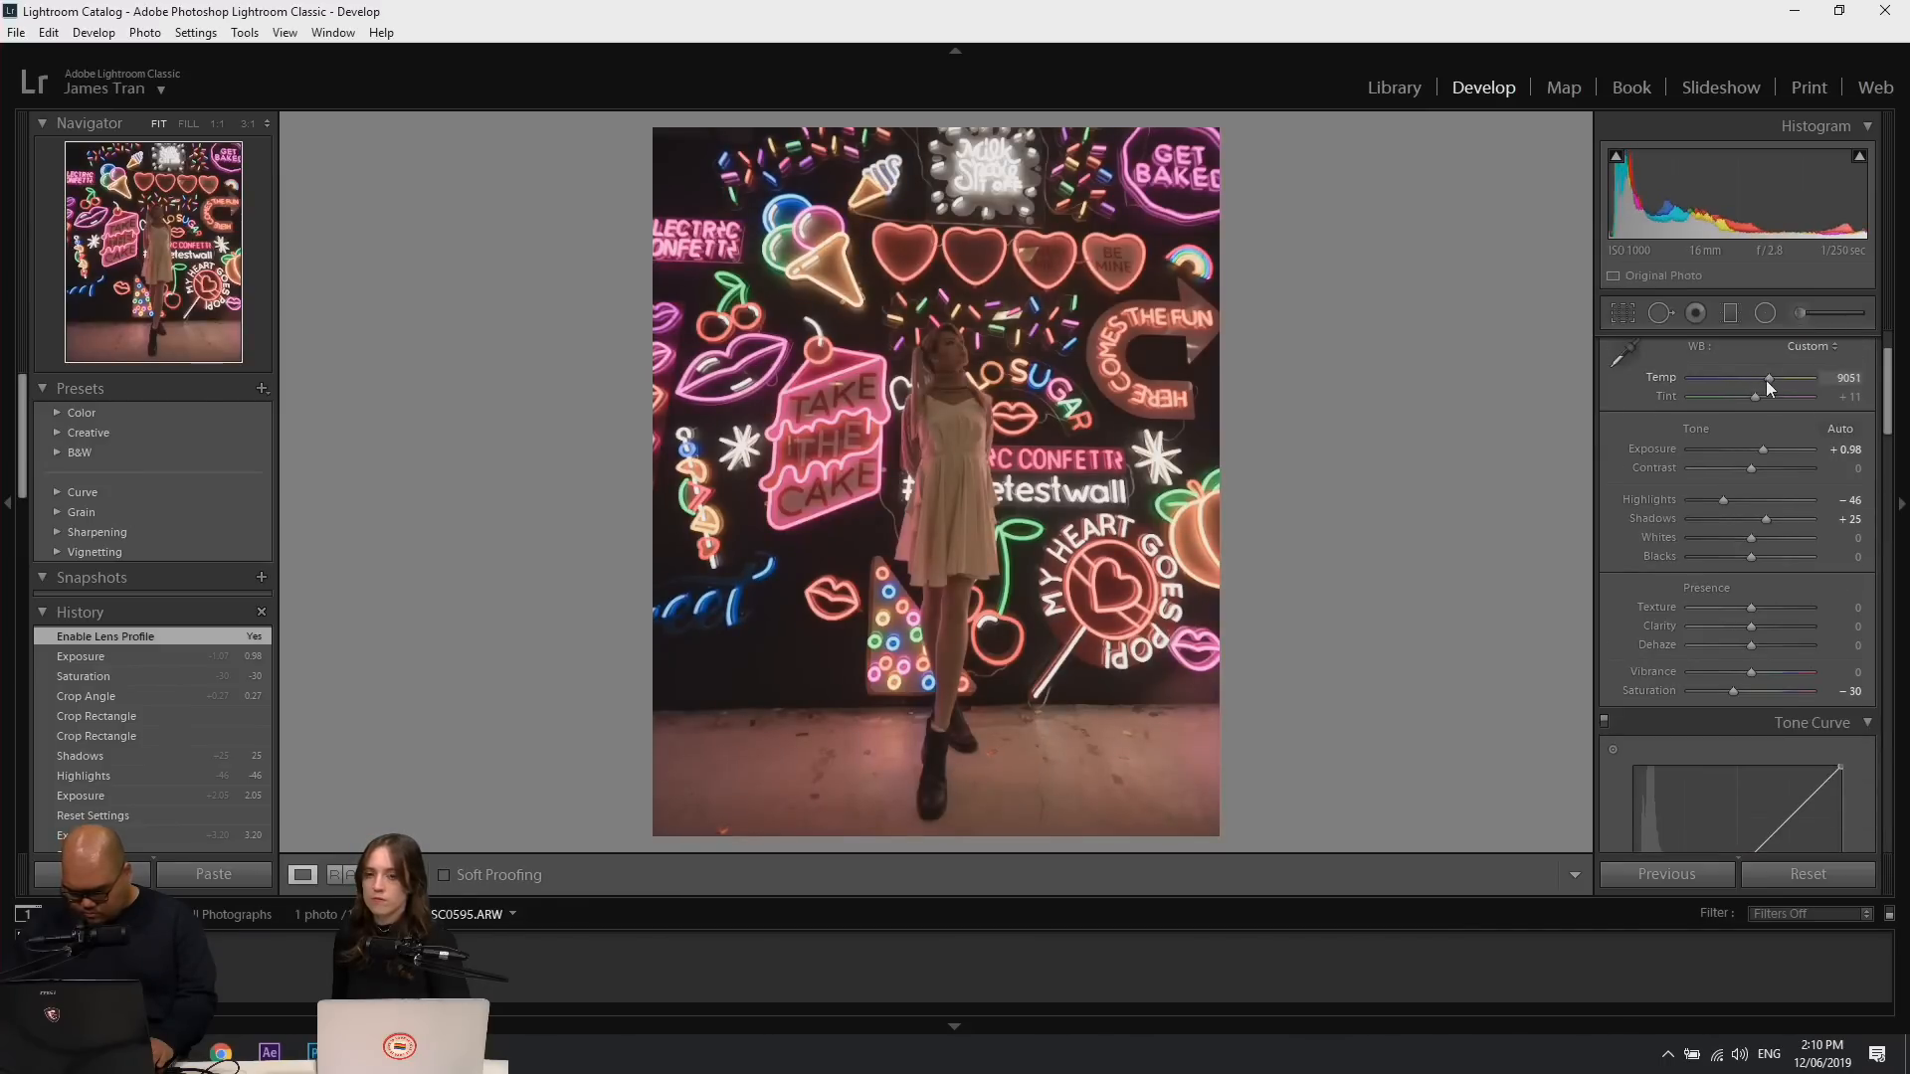
drag(1764, 445, 1764, 448)
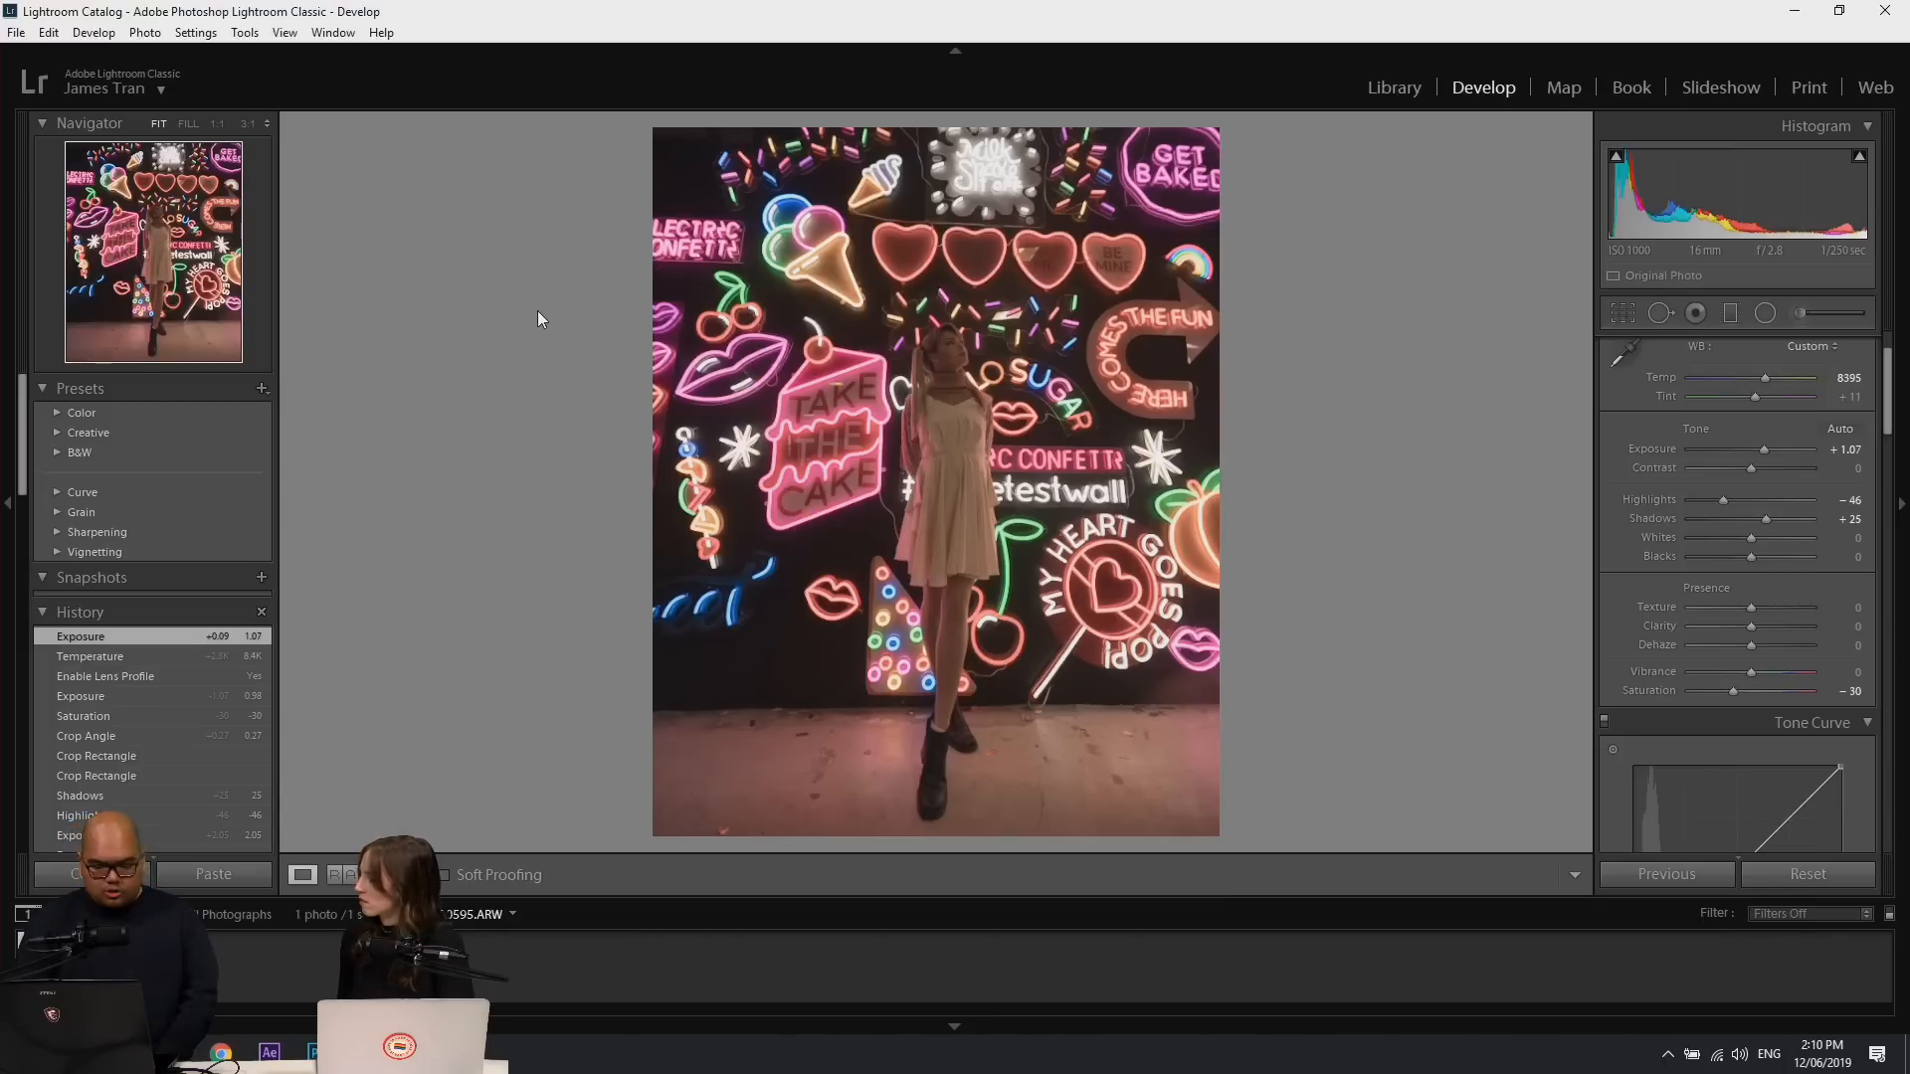
Zoom in on the woman's face, fine-tune the white balance temperature to 8887 and return to the full photo.
click(946, 366)
drag(954, 311, 1015, 356)
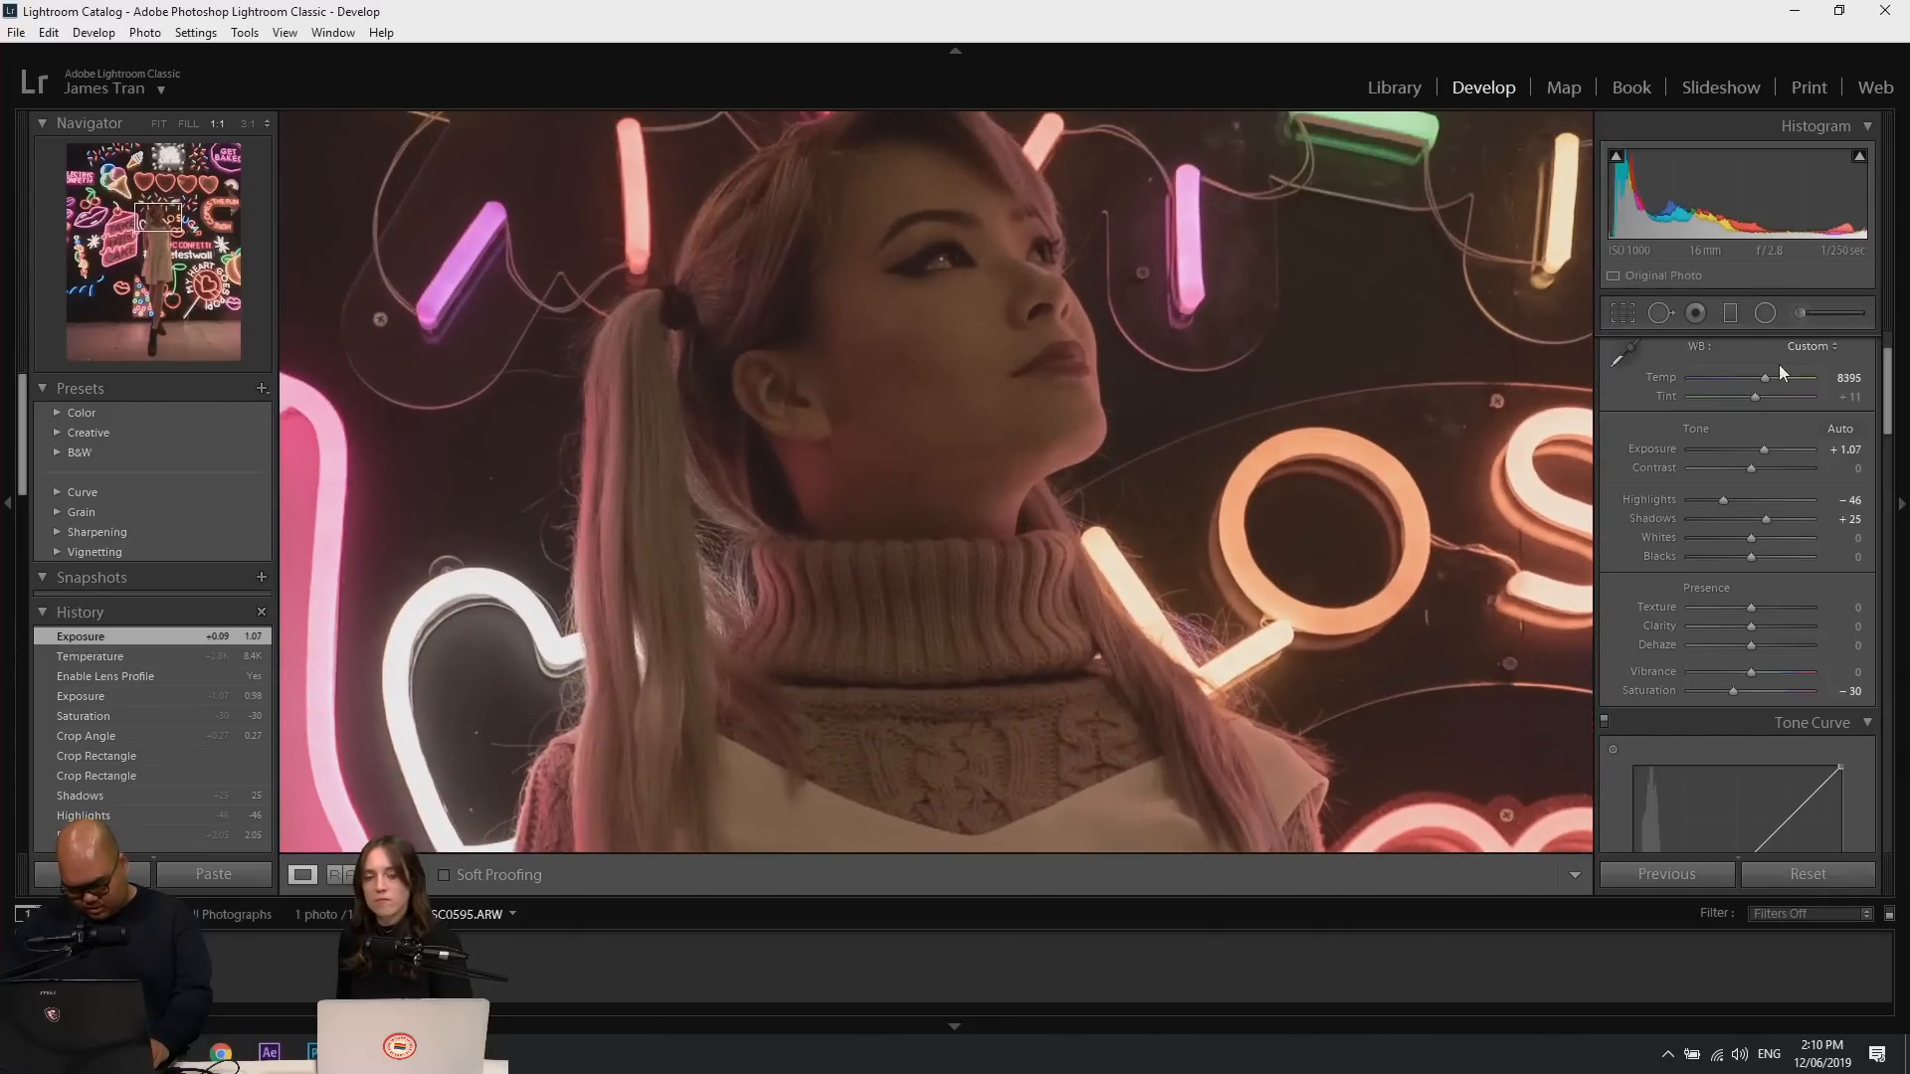
mouse_move(1767, 378)
mouse_down()
mouse_move(1801, 384)
mouse_move(1710, 387)
mouse_move(1757, 390)
mouse_up()
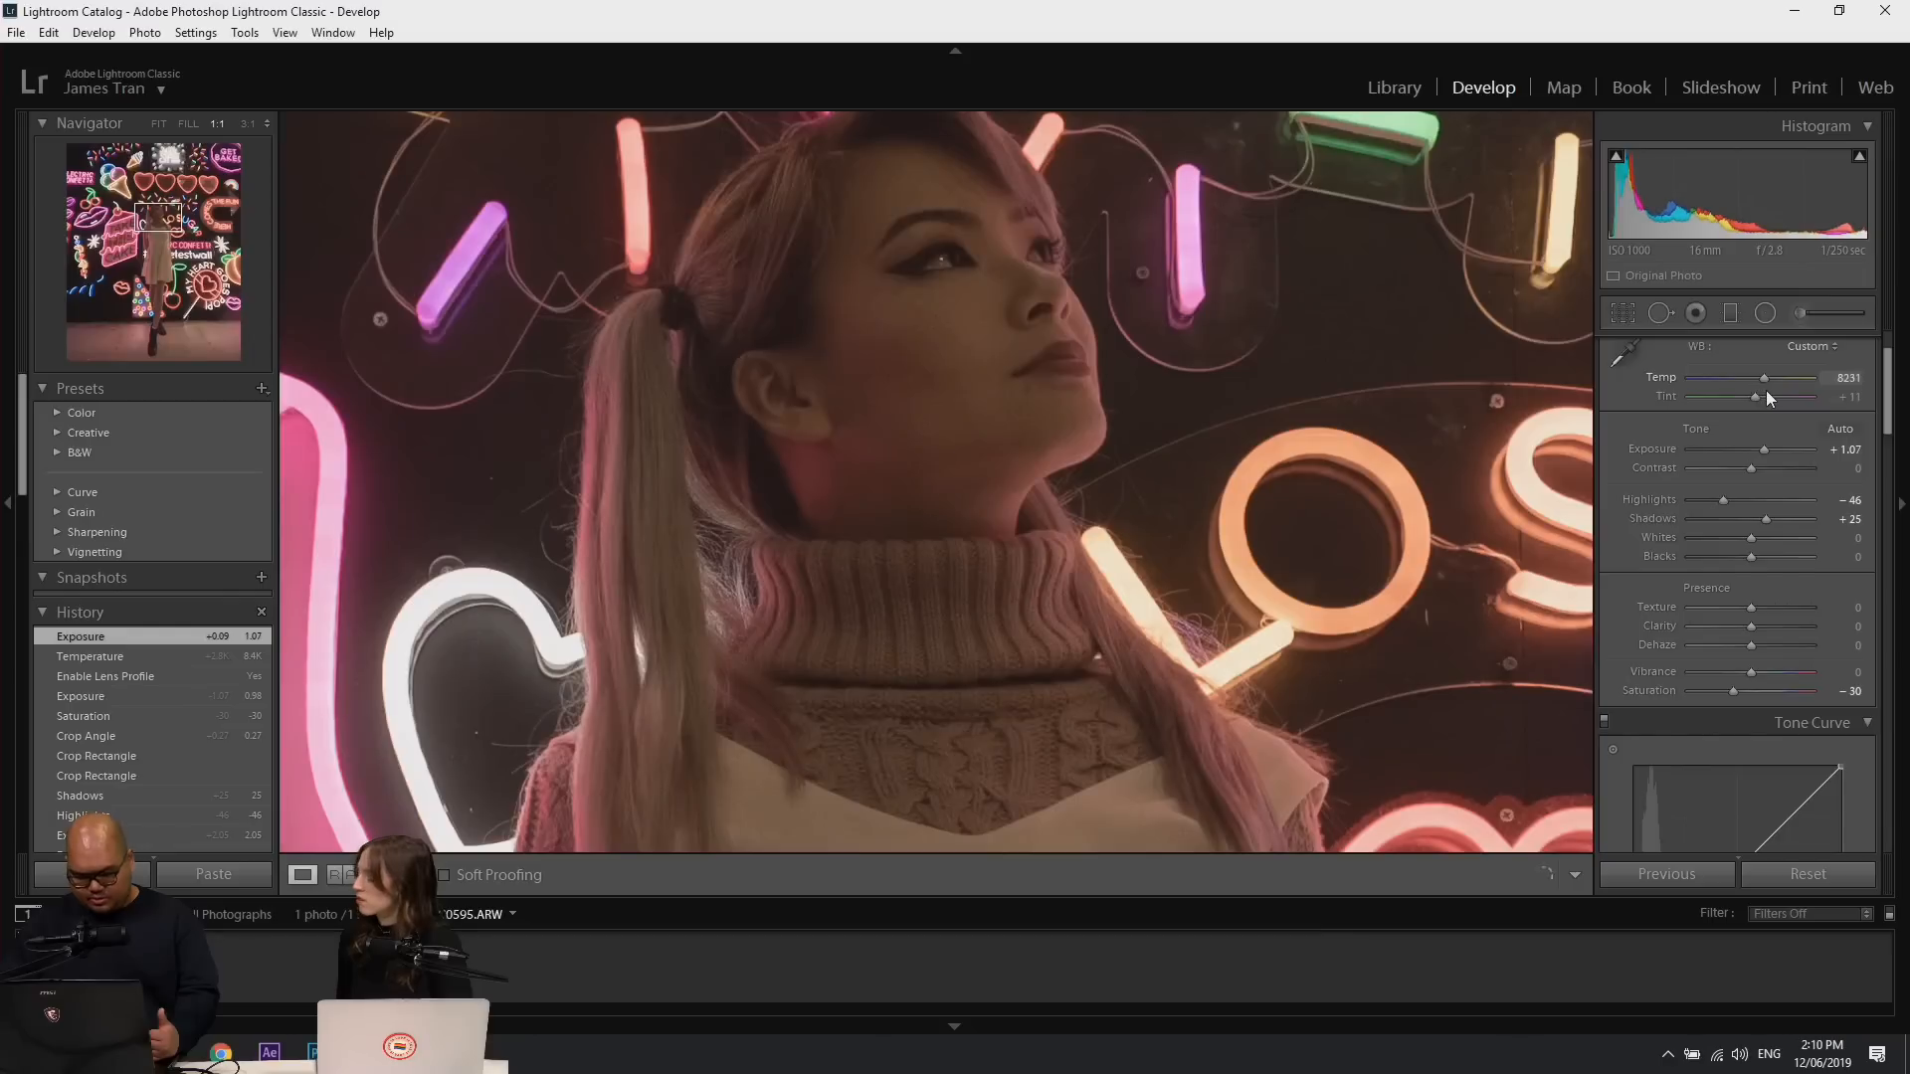
drag(1773, 397, 1770, 396)
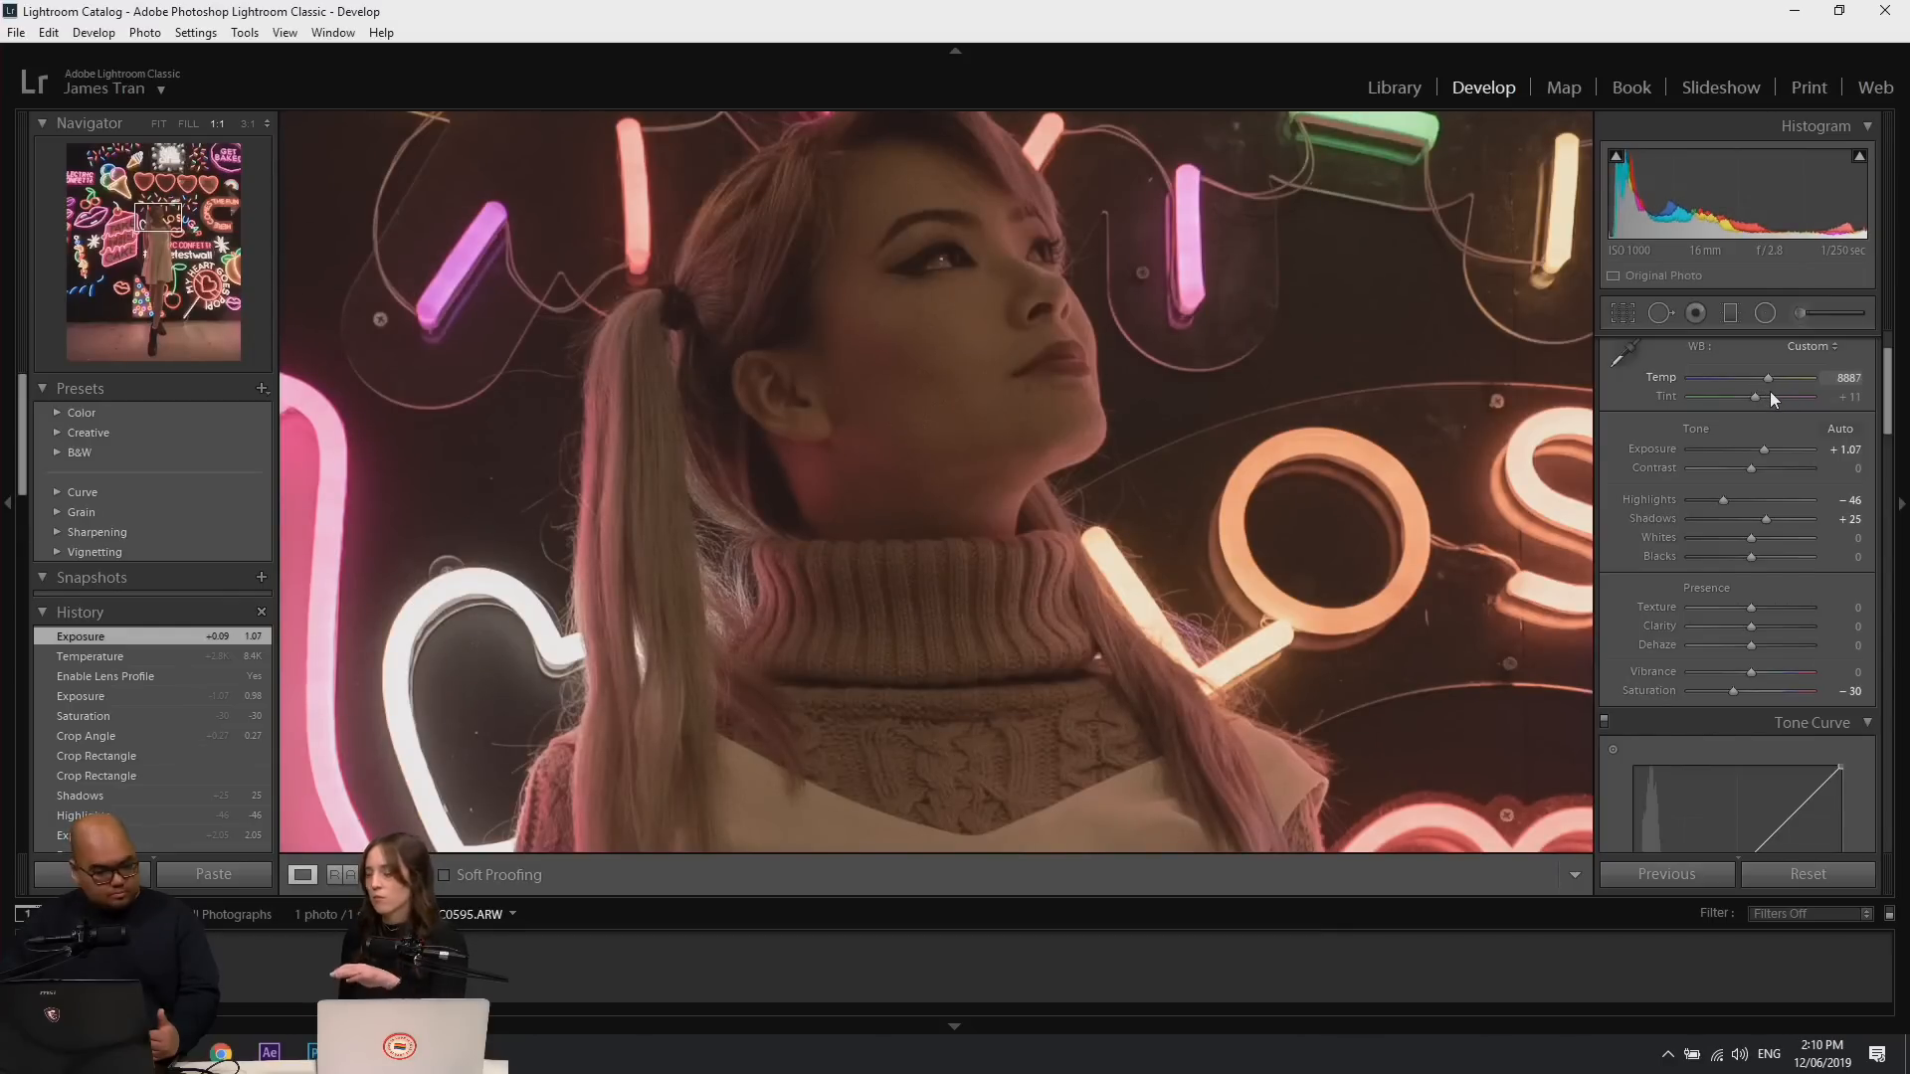
drag(1771, 393, 1771, 393)
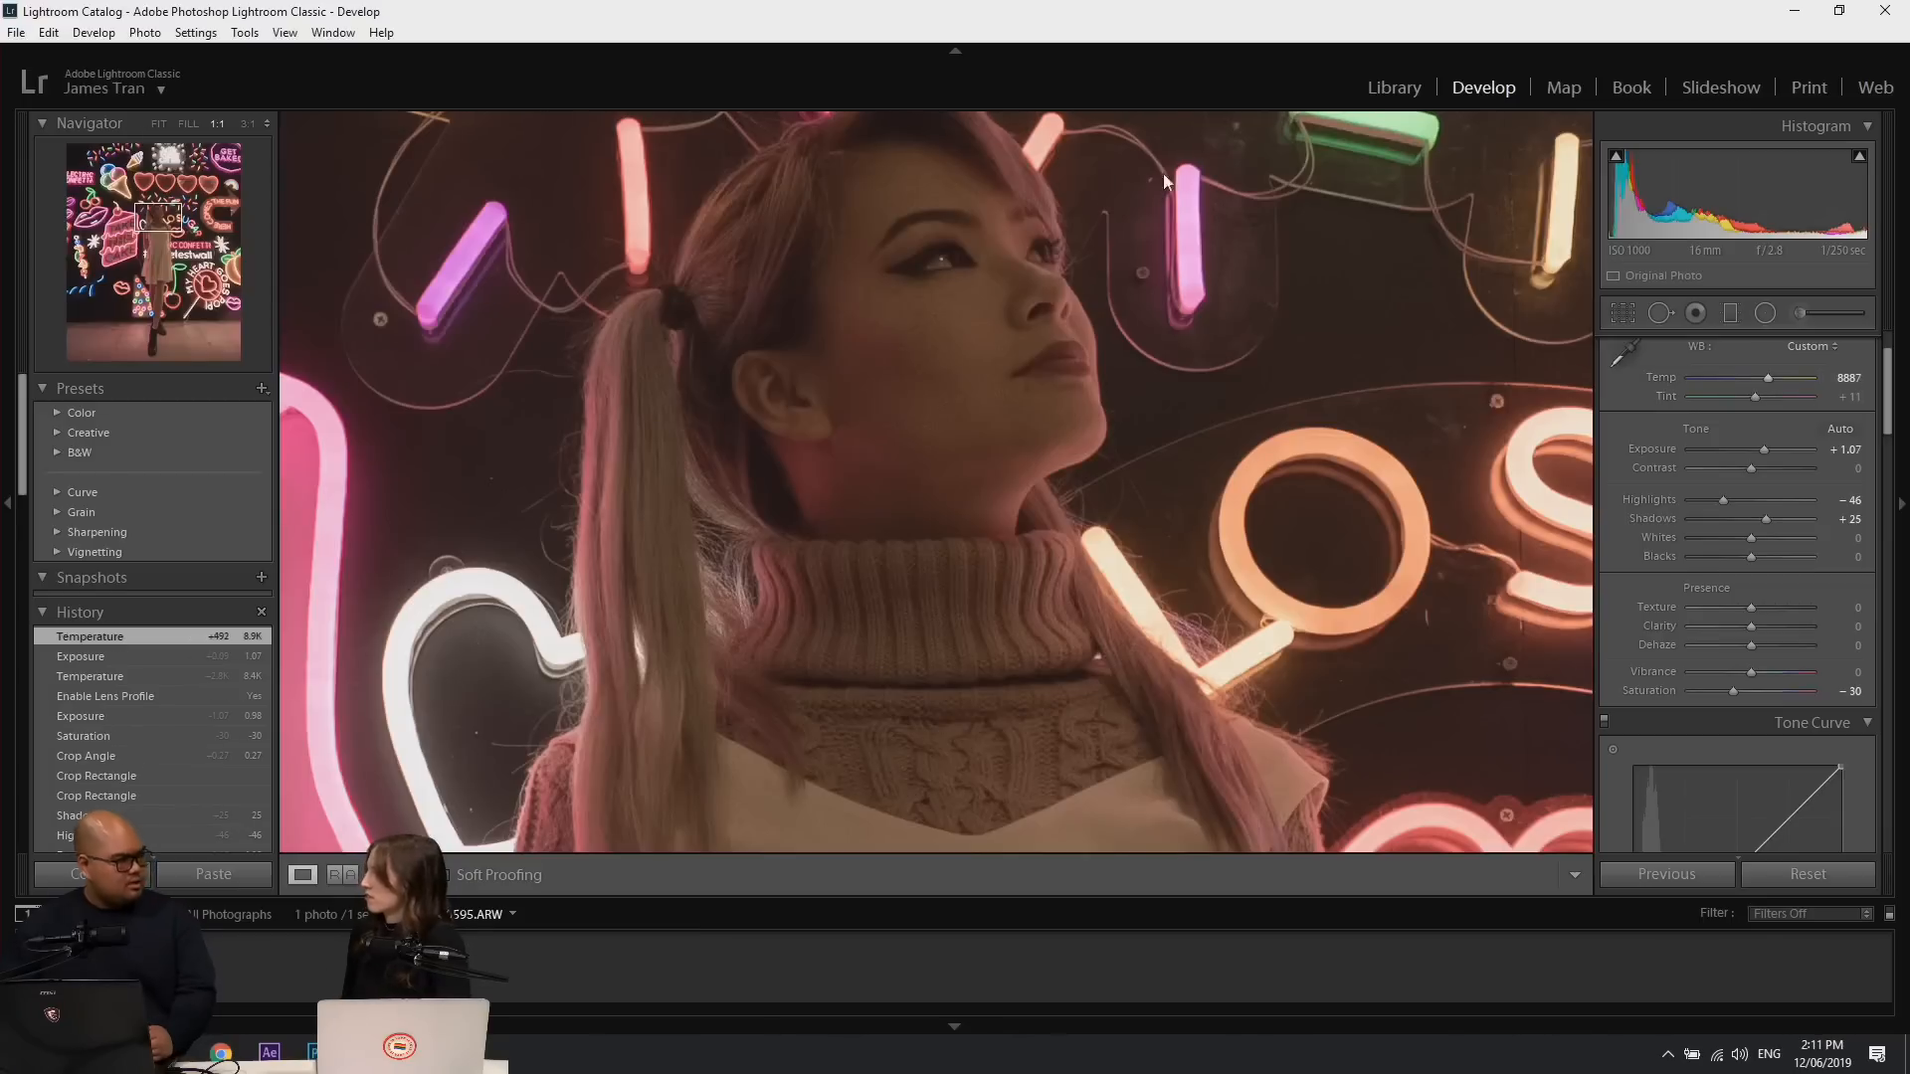
click(879, 409)
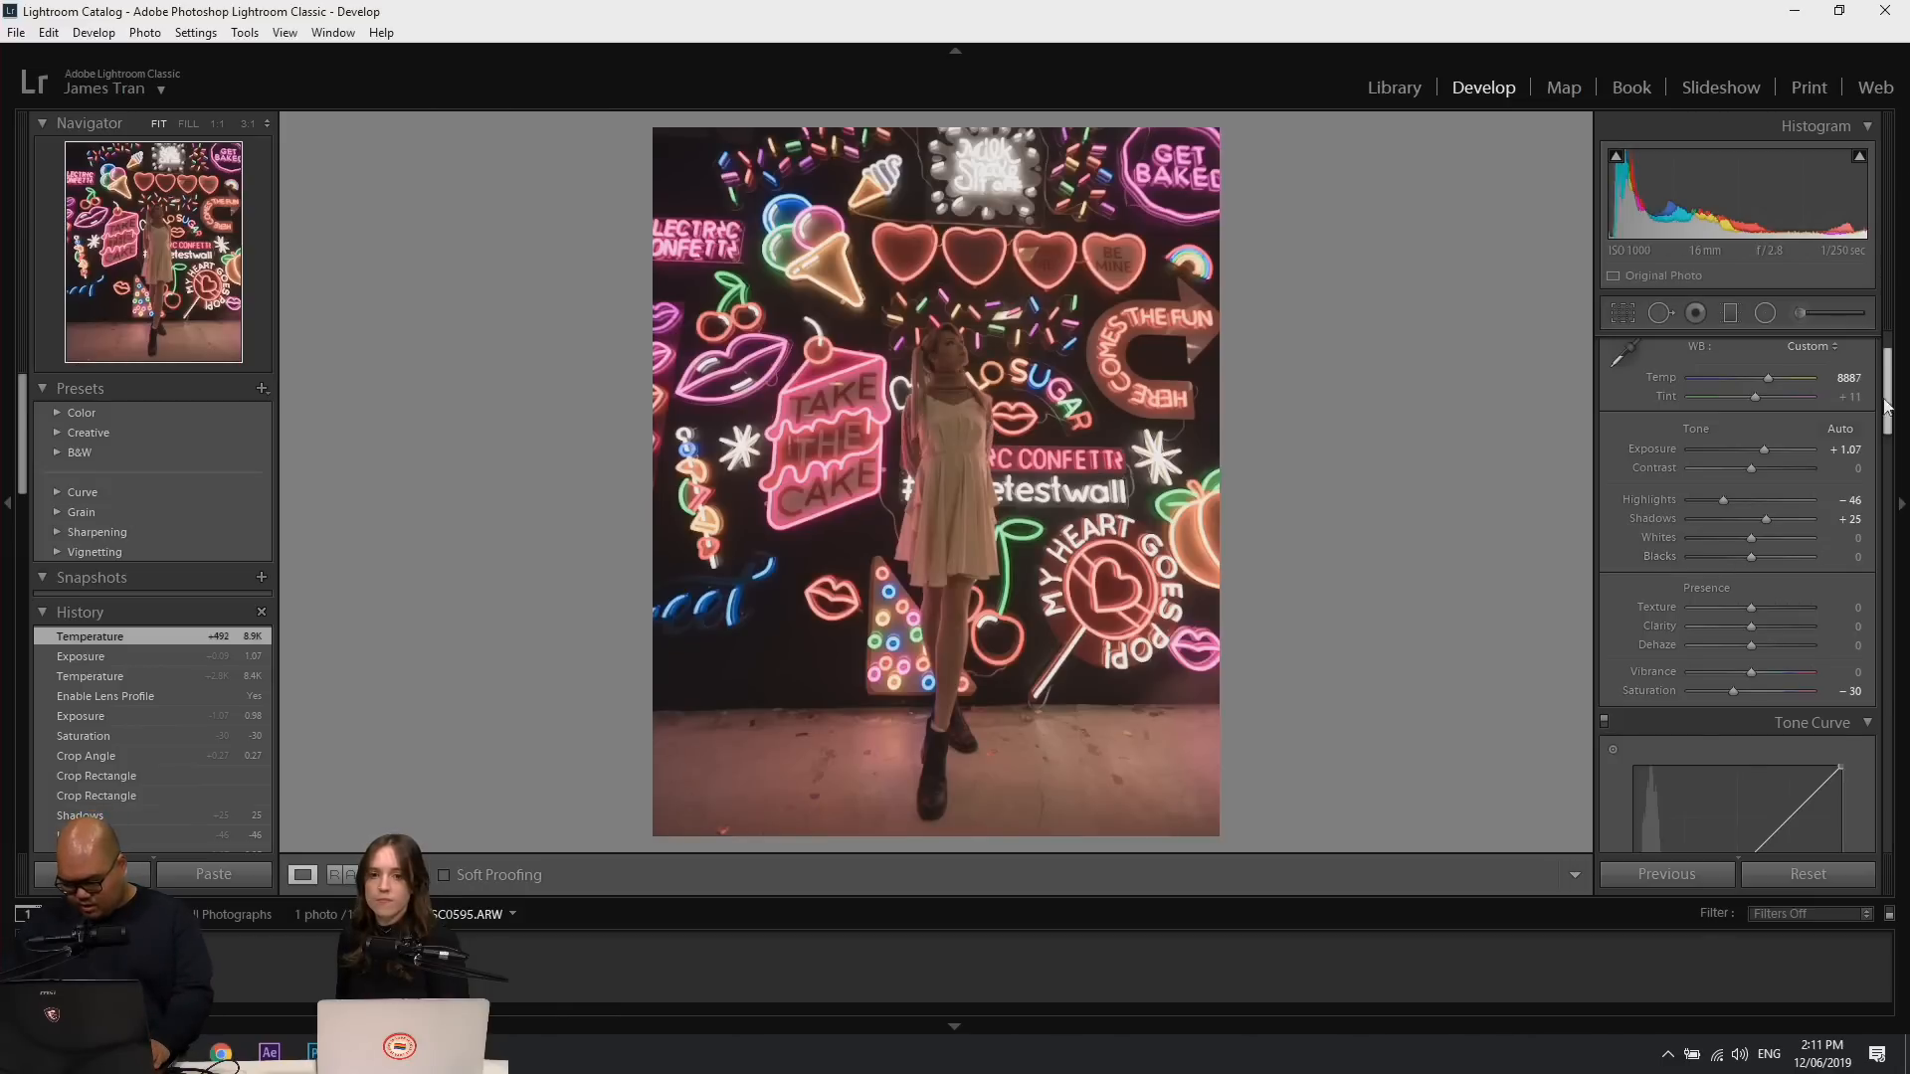
Display the Hue adjustments of the HSL color controls.
scroll(1883, 299, up, 1)
scroll(1880, 312, down, 8)
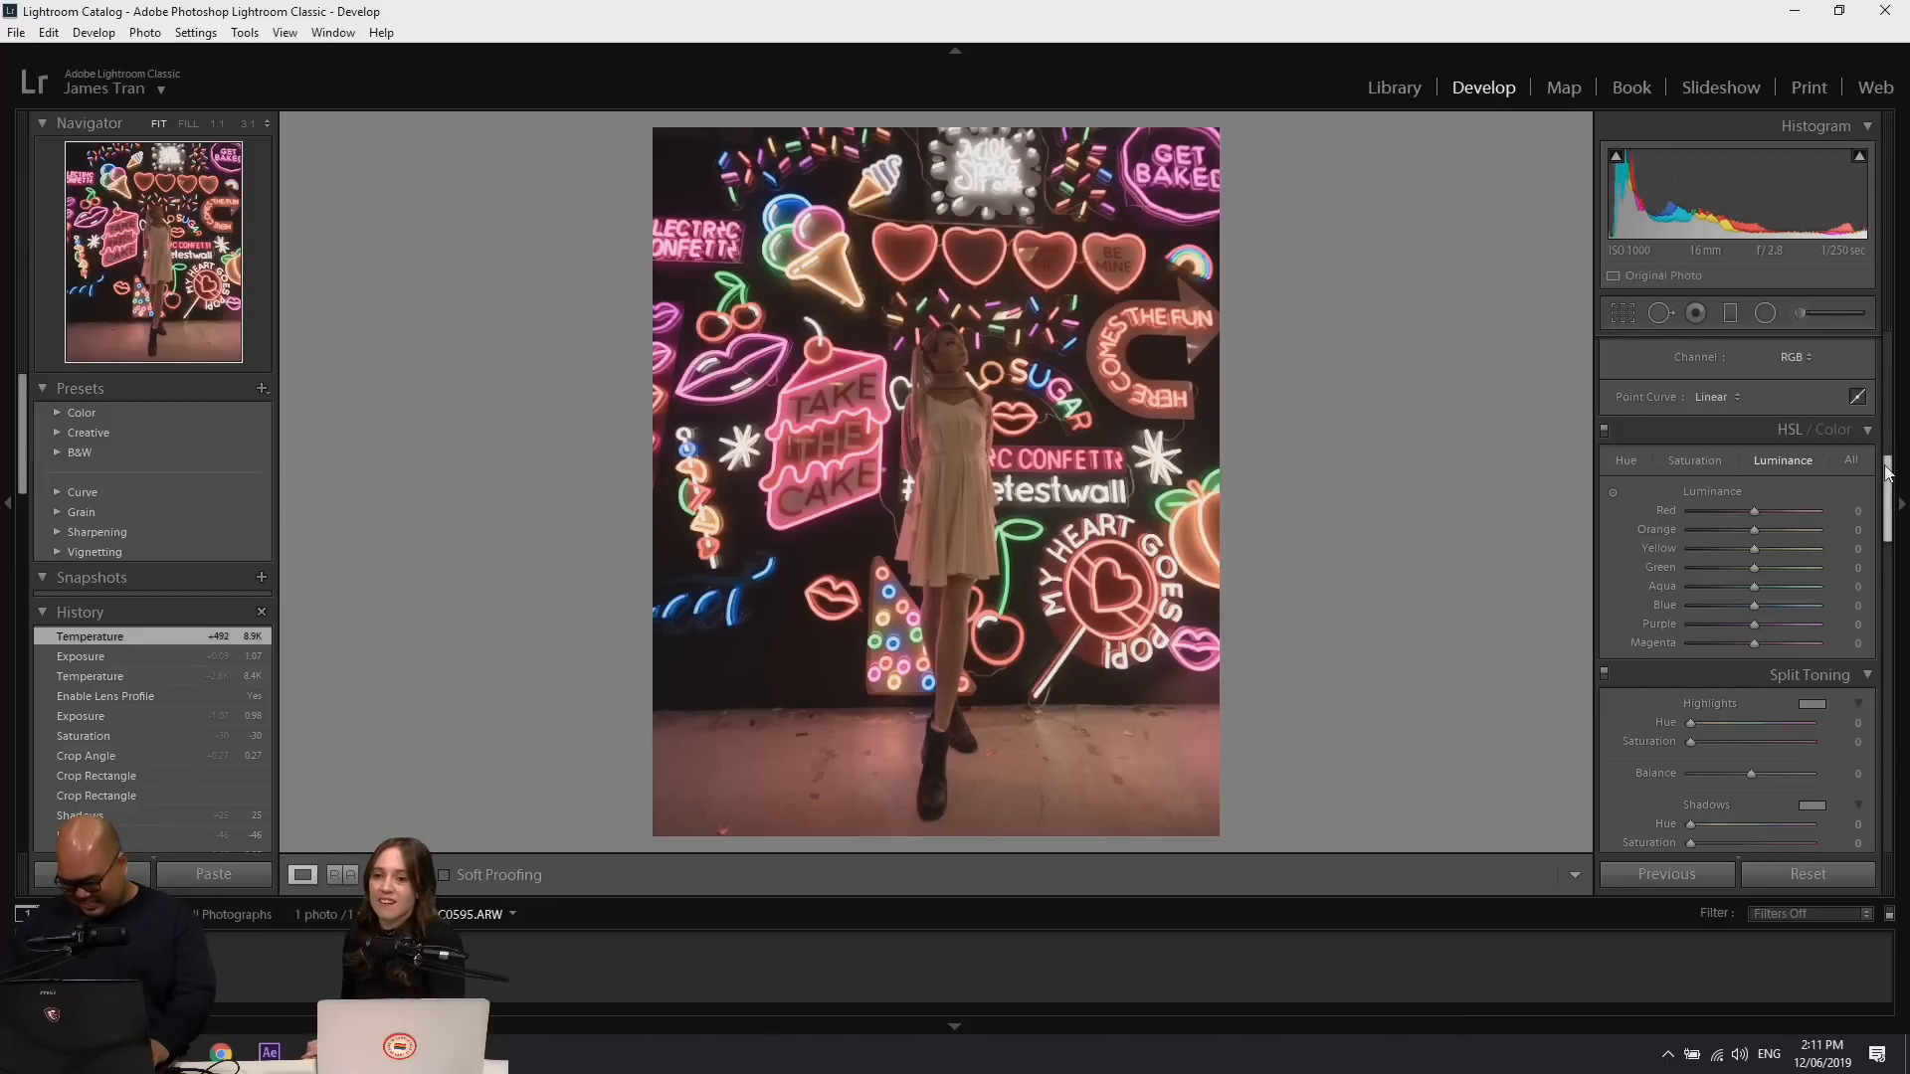
mouse_move(1888, 472)
mouse_down()
mouse_move(1896, 365)
mouse_move(1896, 474)
mouse_up()
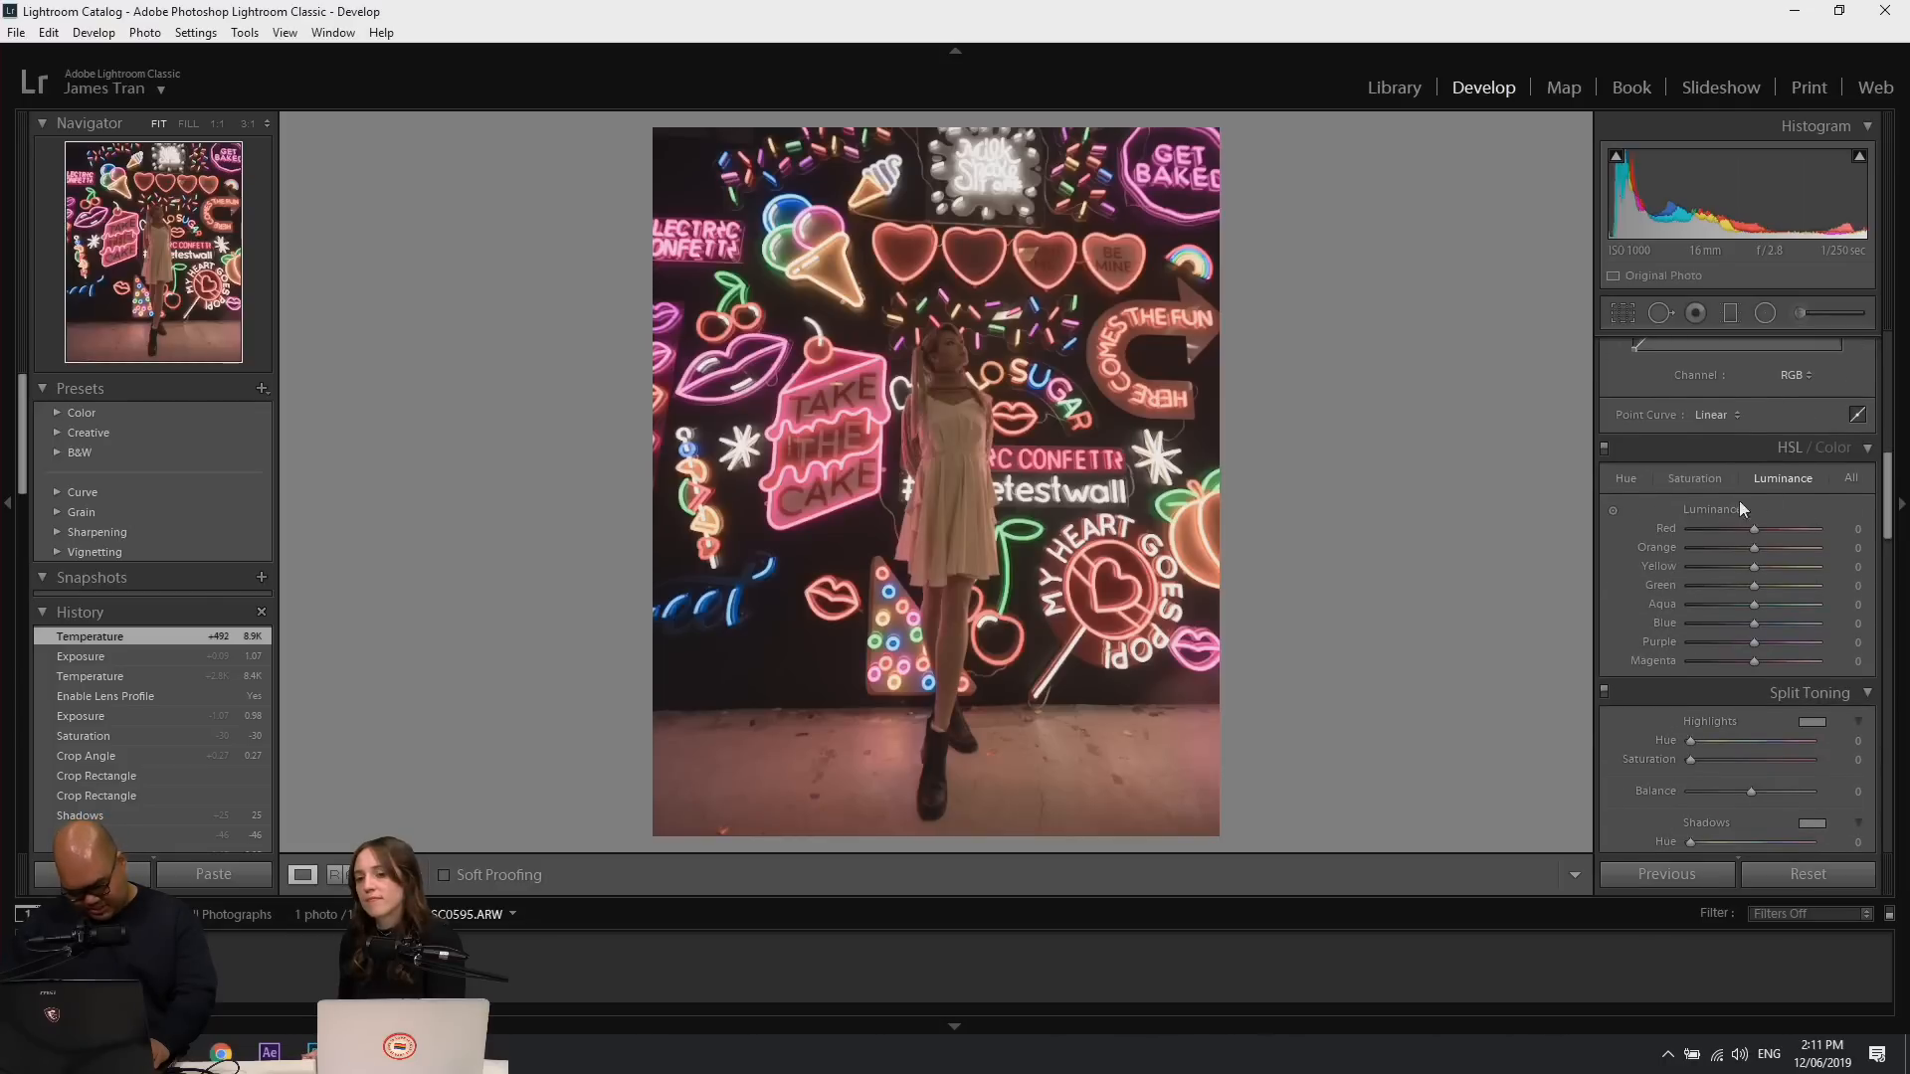
click(1619, 479)
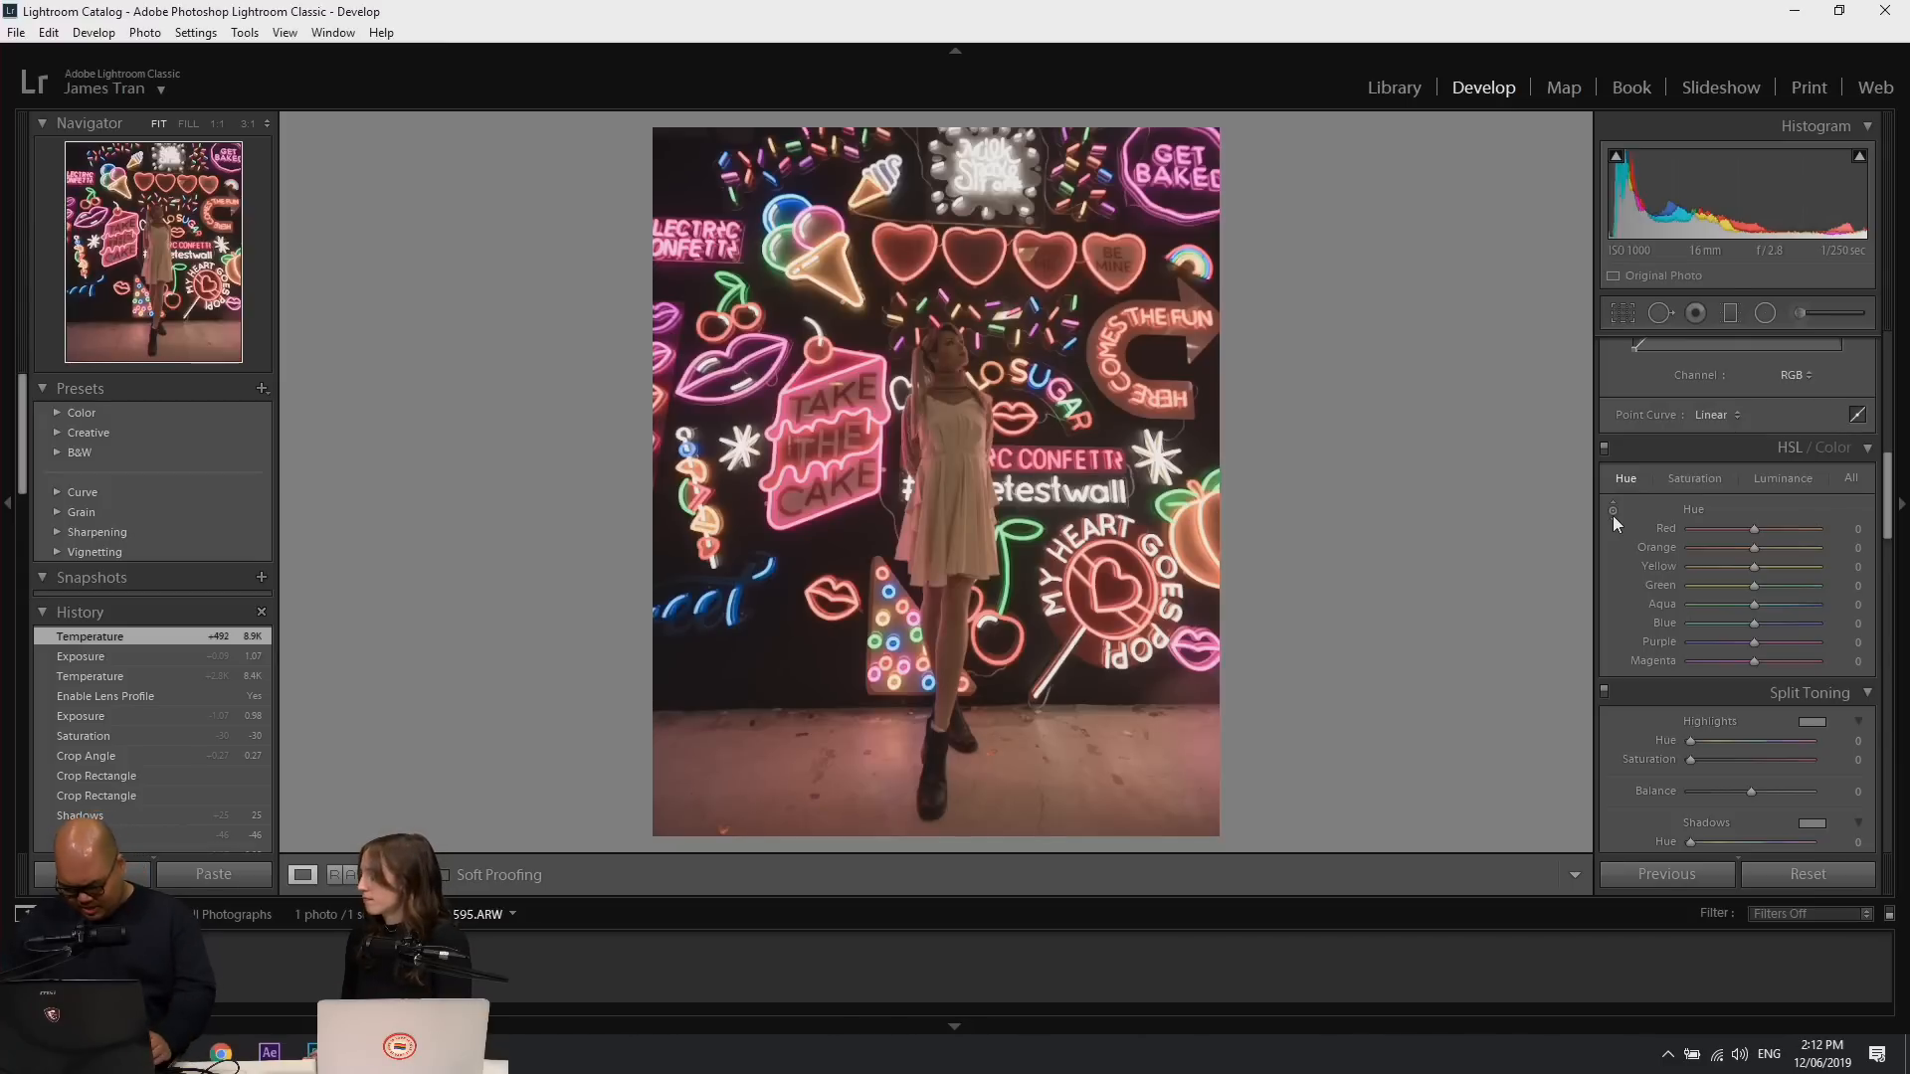
Try targeted hue adjustments on the lollipop sign and the blue neon squiggle, and undo the hue change.
click(1614, 513)
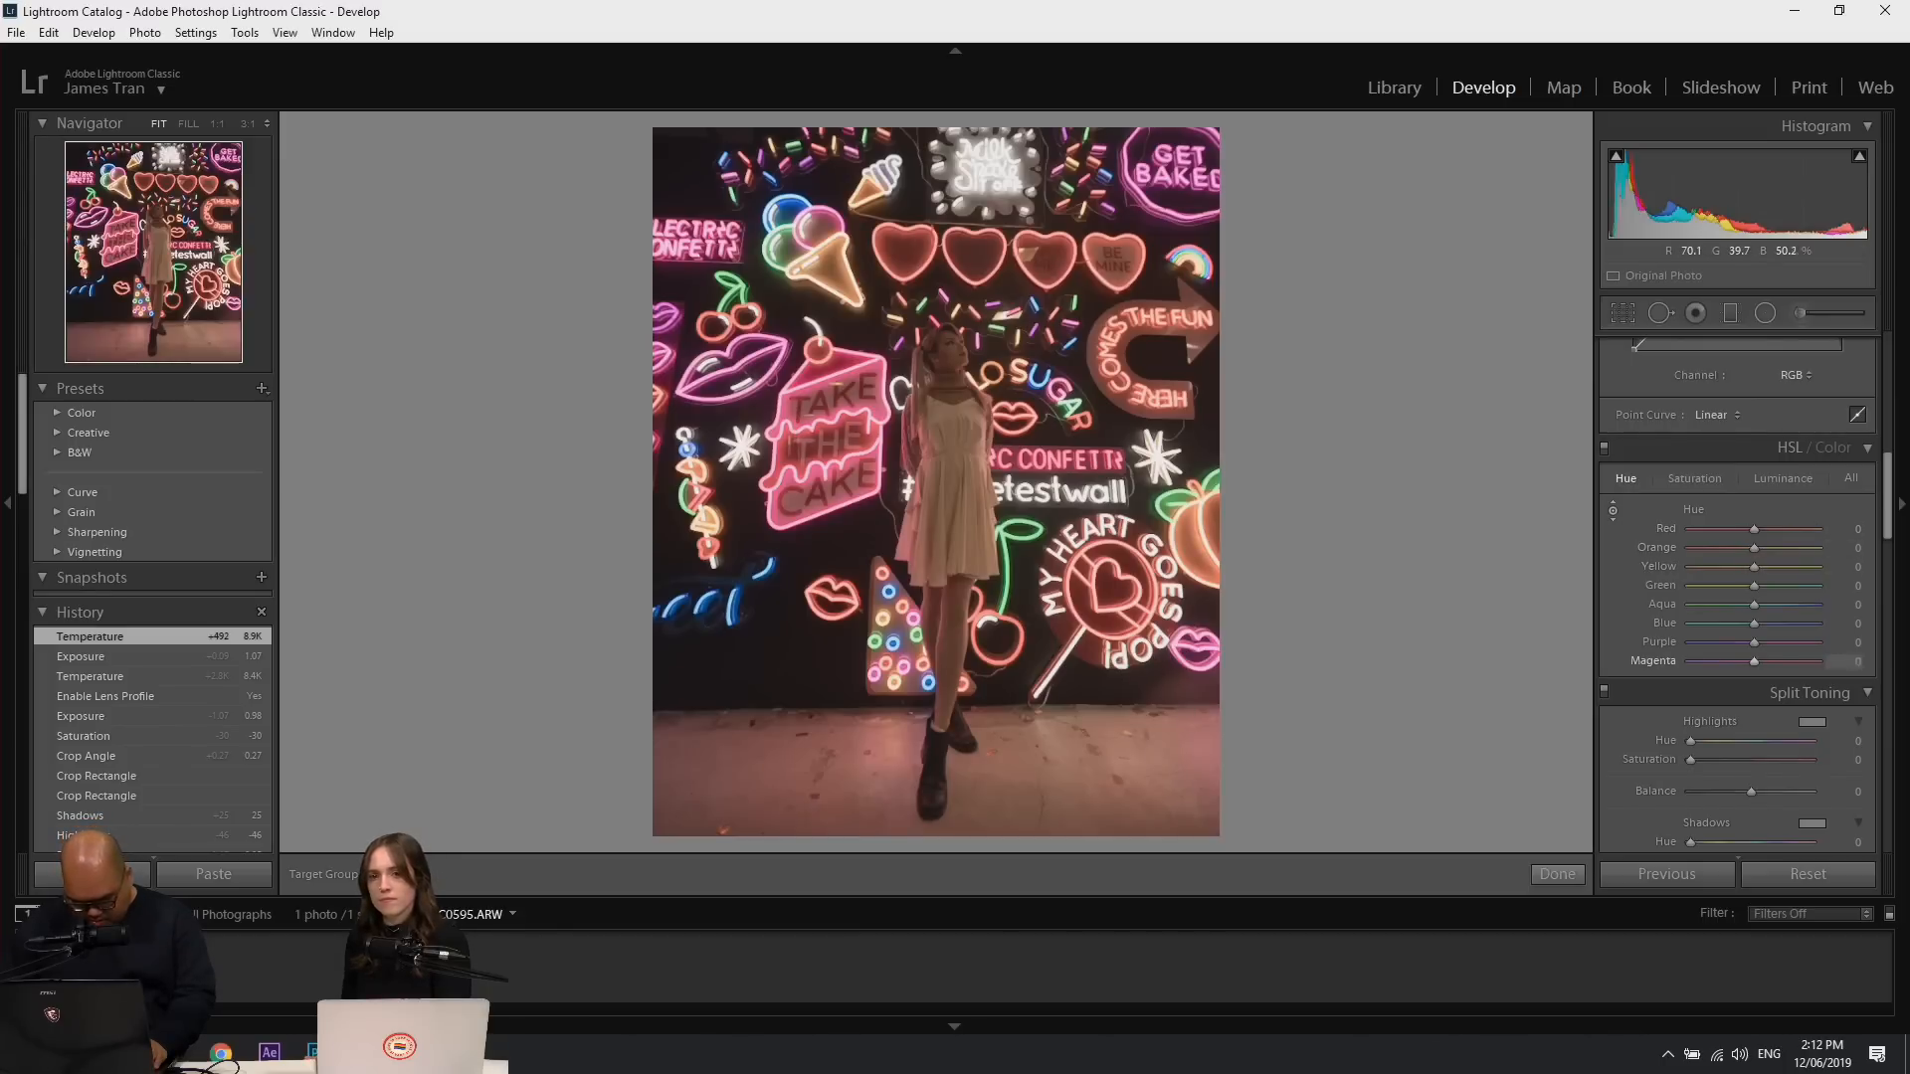
mouse_move(1112, 574)
mouse_down()
mouse_move(1114, 608)
mouse_move(1113, 540)
mouse_up()
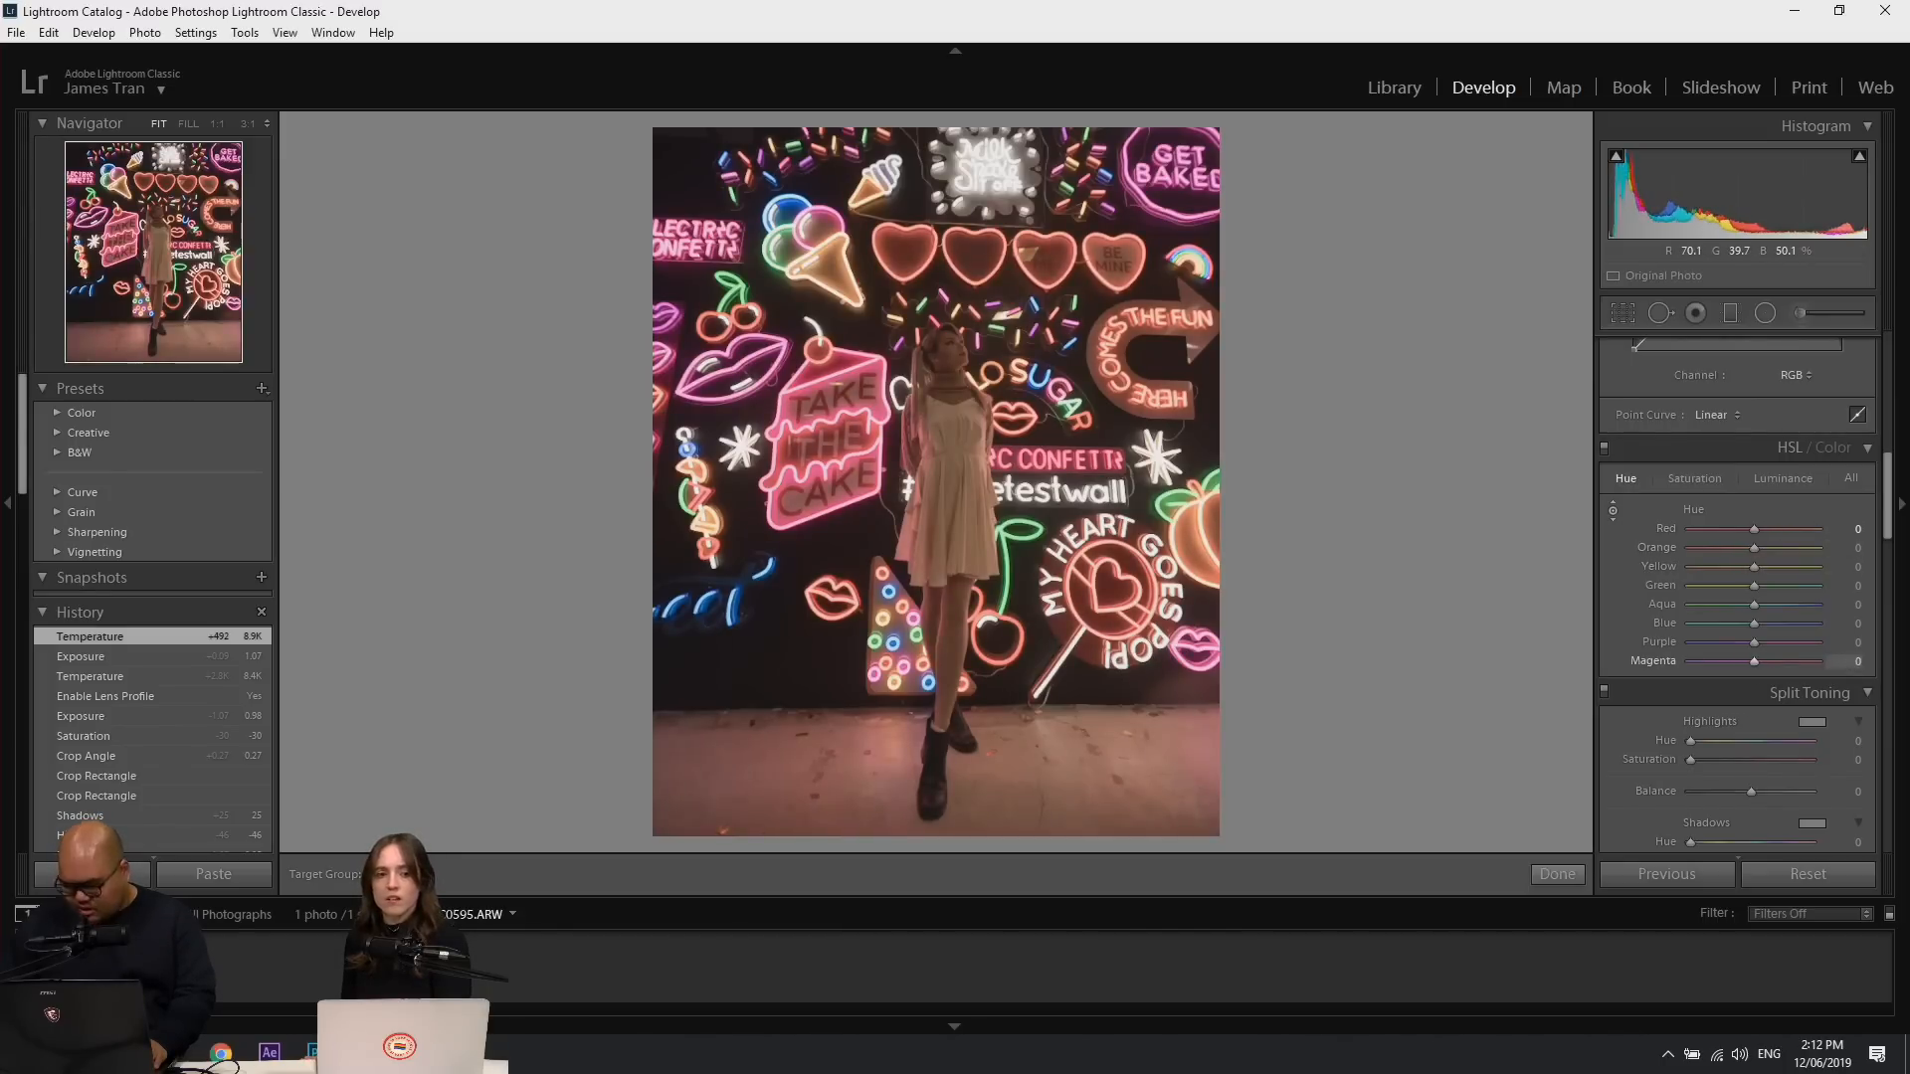
click(1609, 511)
click(1613, 510)
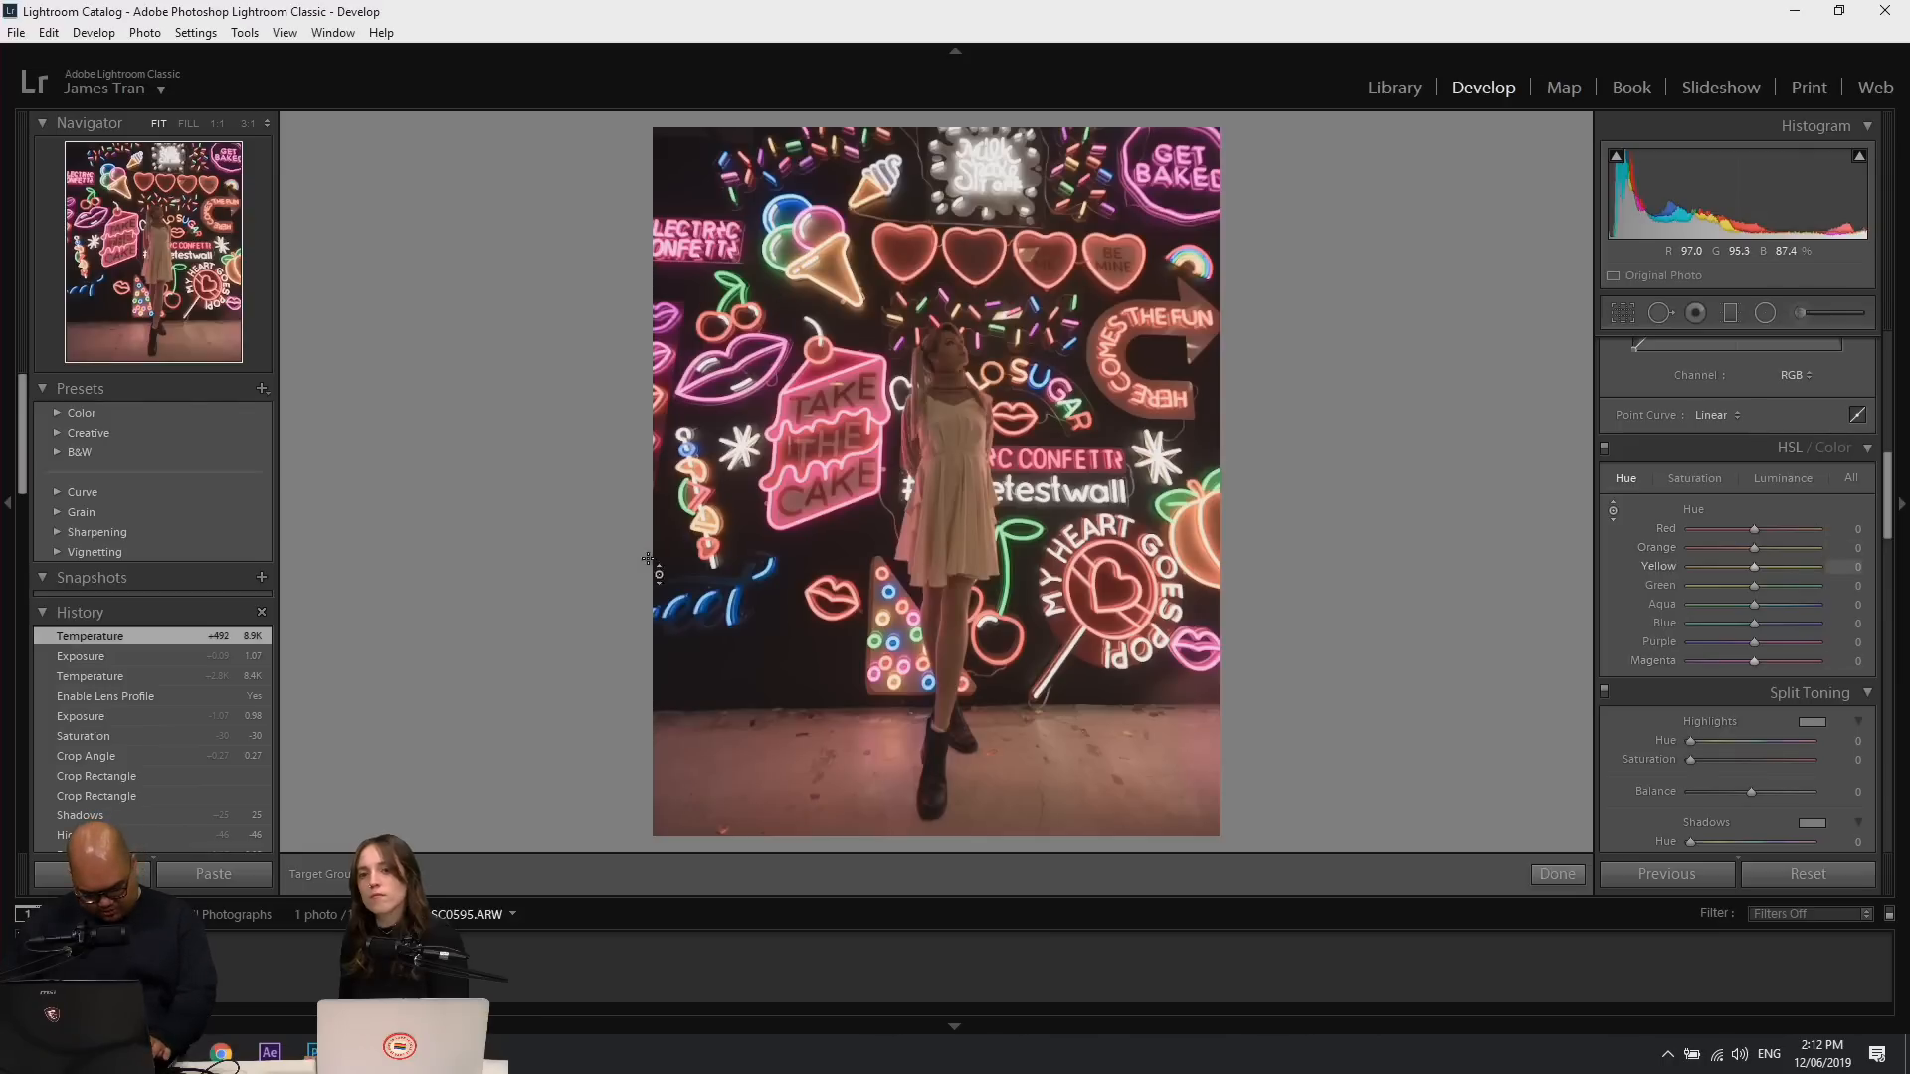
drag(701, 609, 700, 659)
key(ctrl+z)
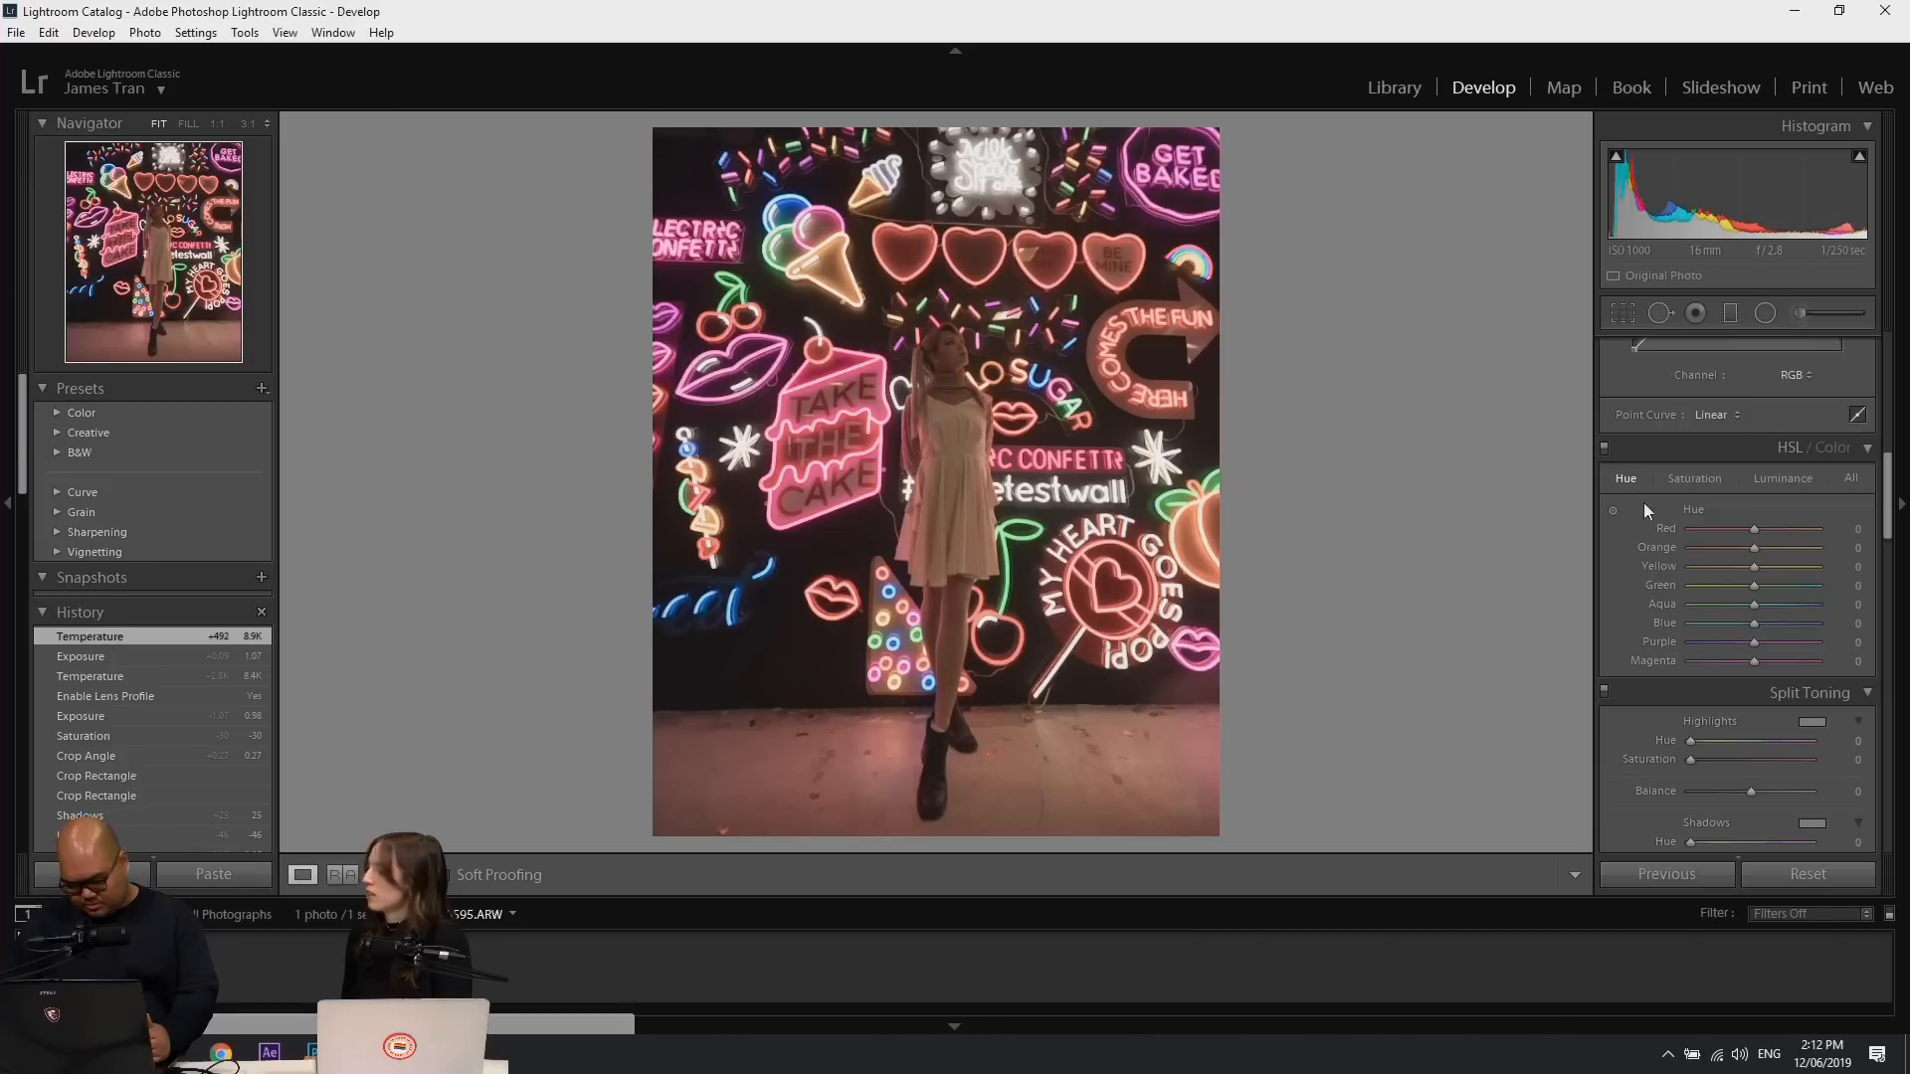
Shift the hue of the neon hearts with targeted adjustment to Red +10 and Orange +5.
click(1612, 510)
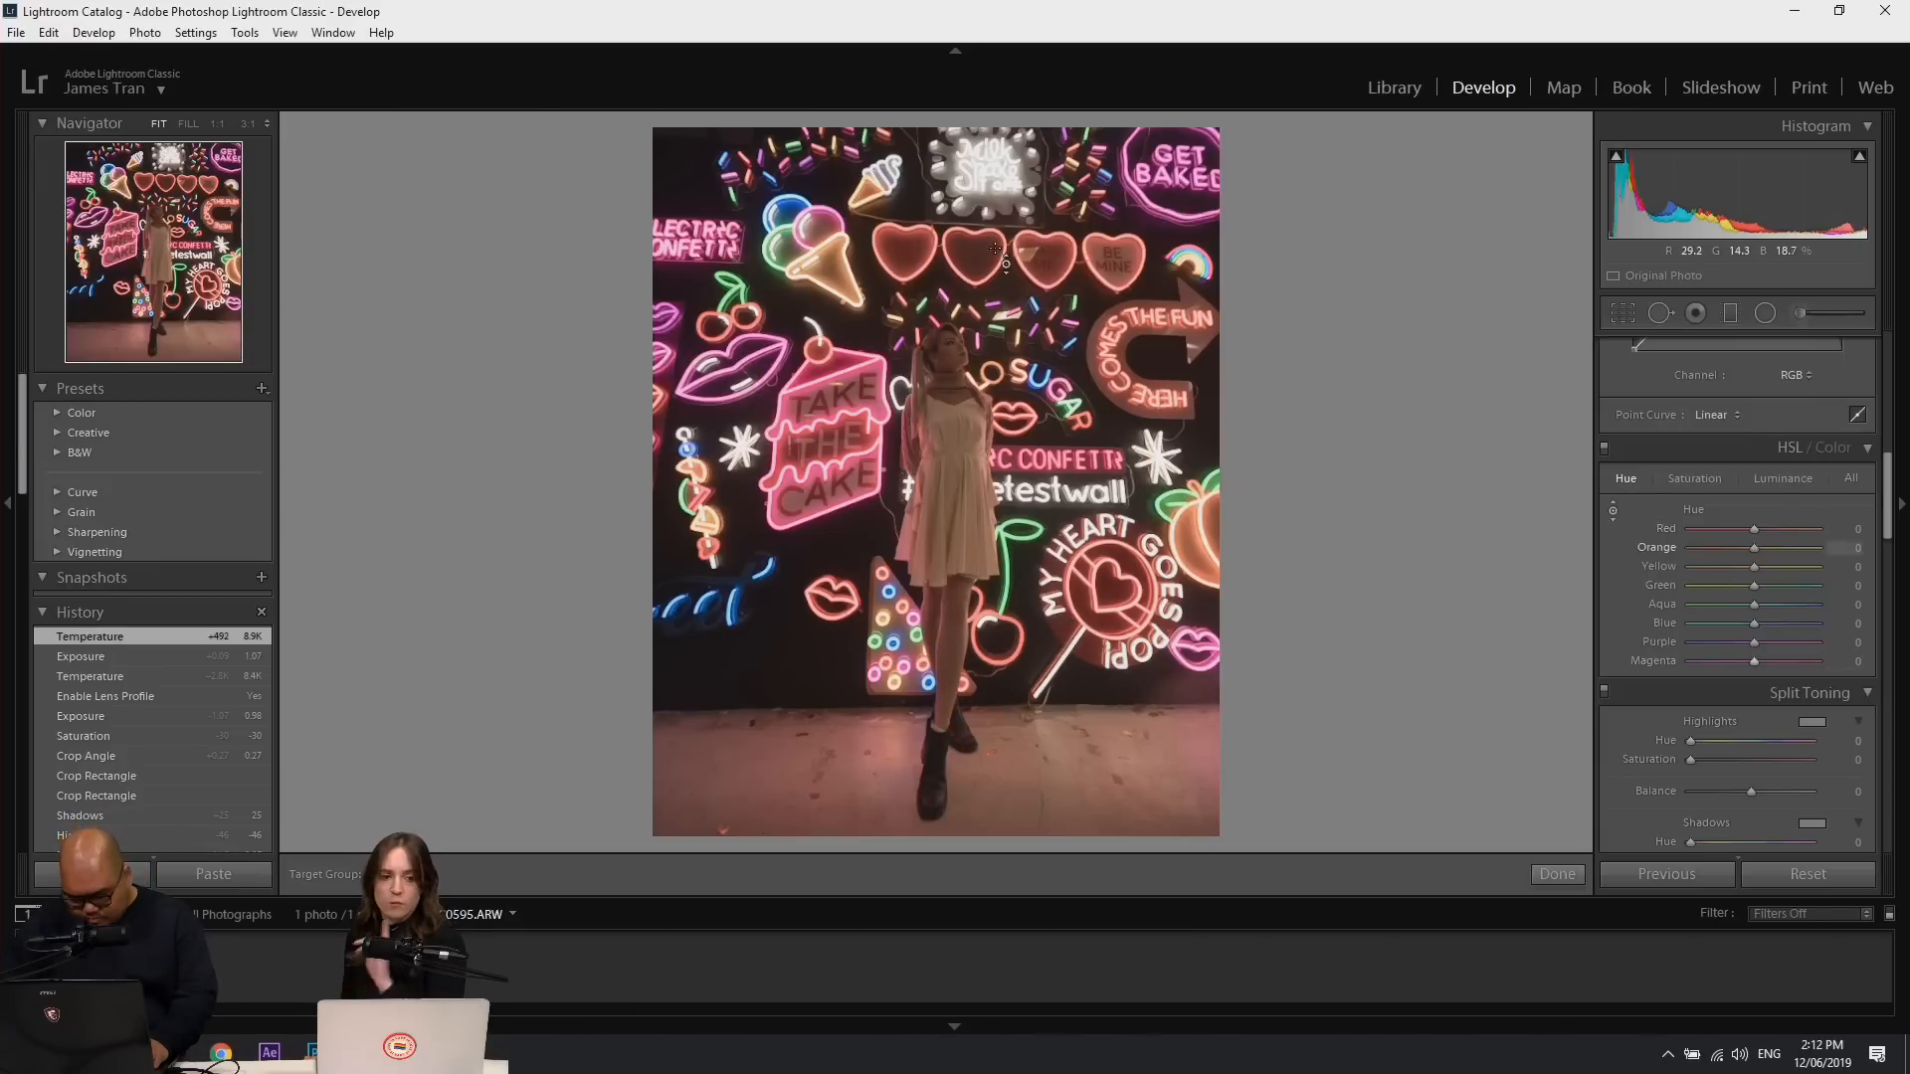
drag(1025, 260, 1027, 251)
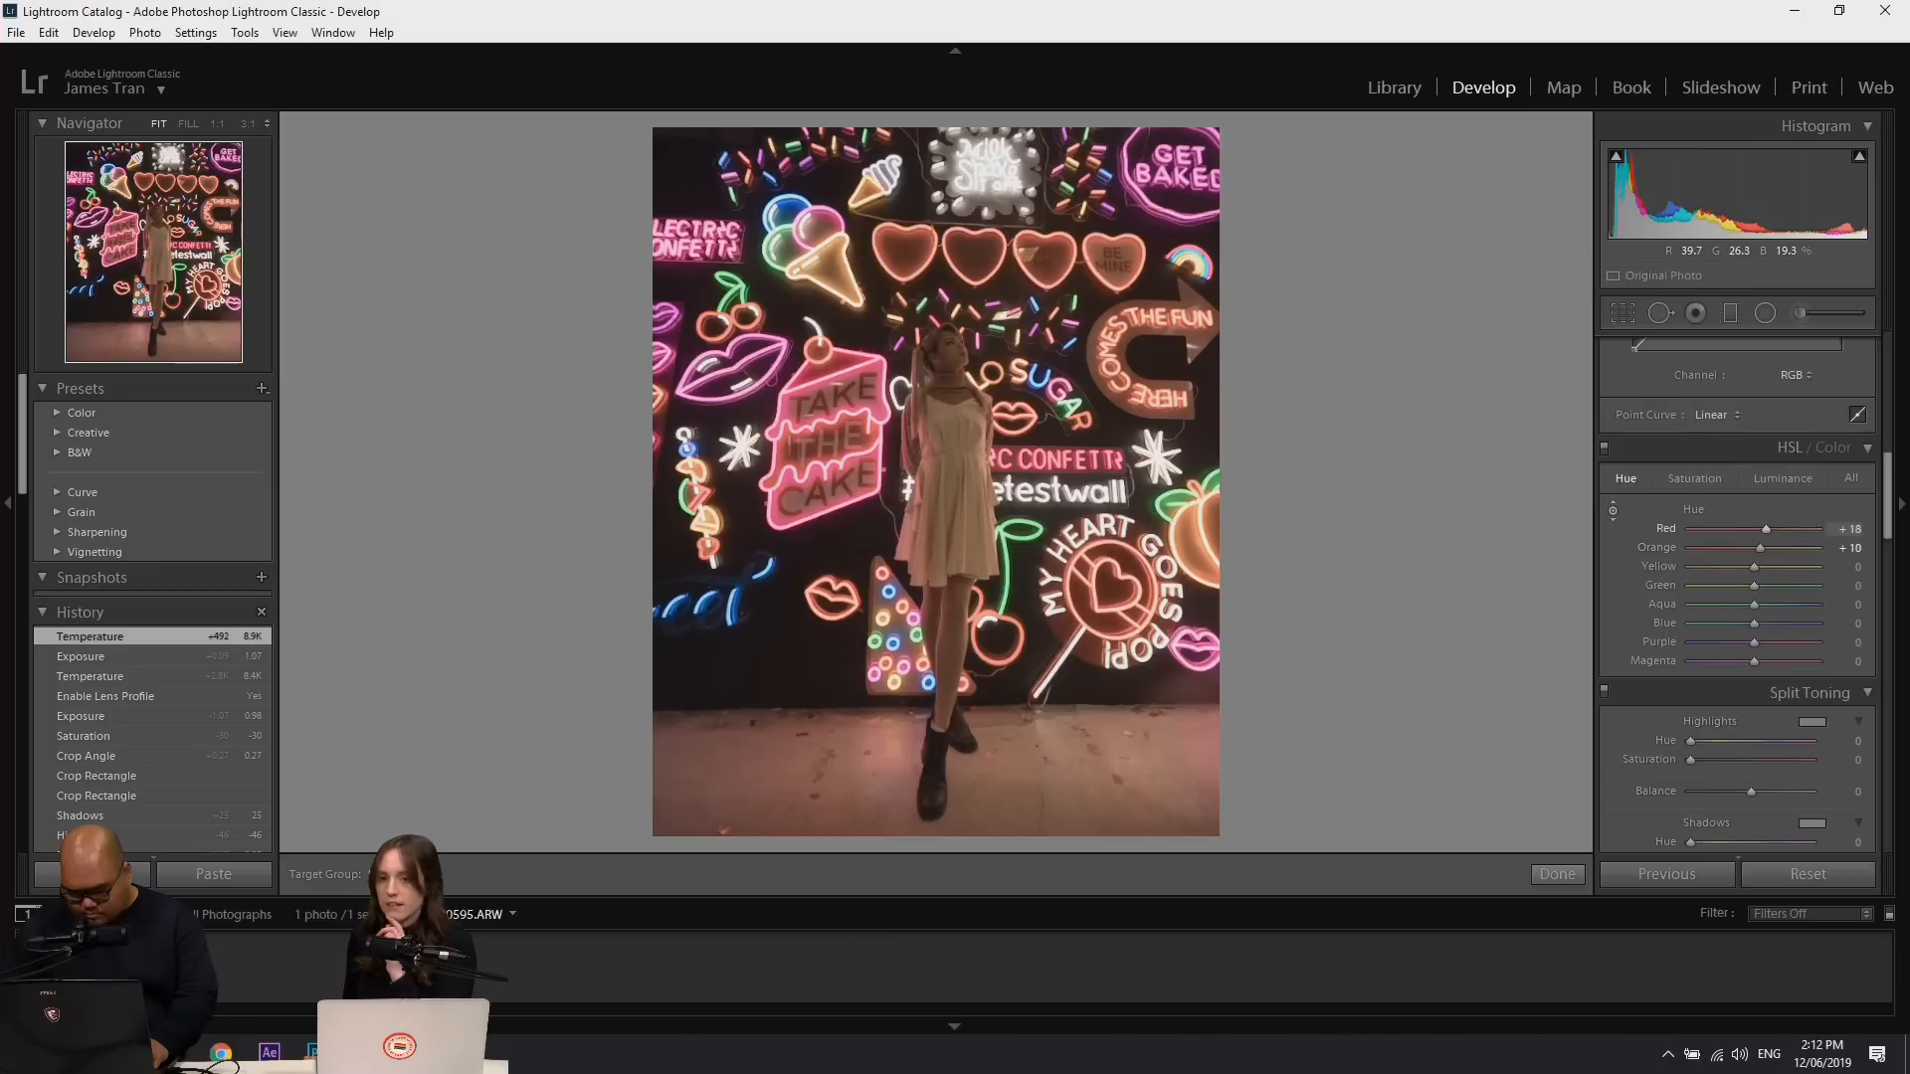
drag(1024, 261, 1022, 266)
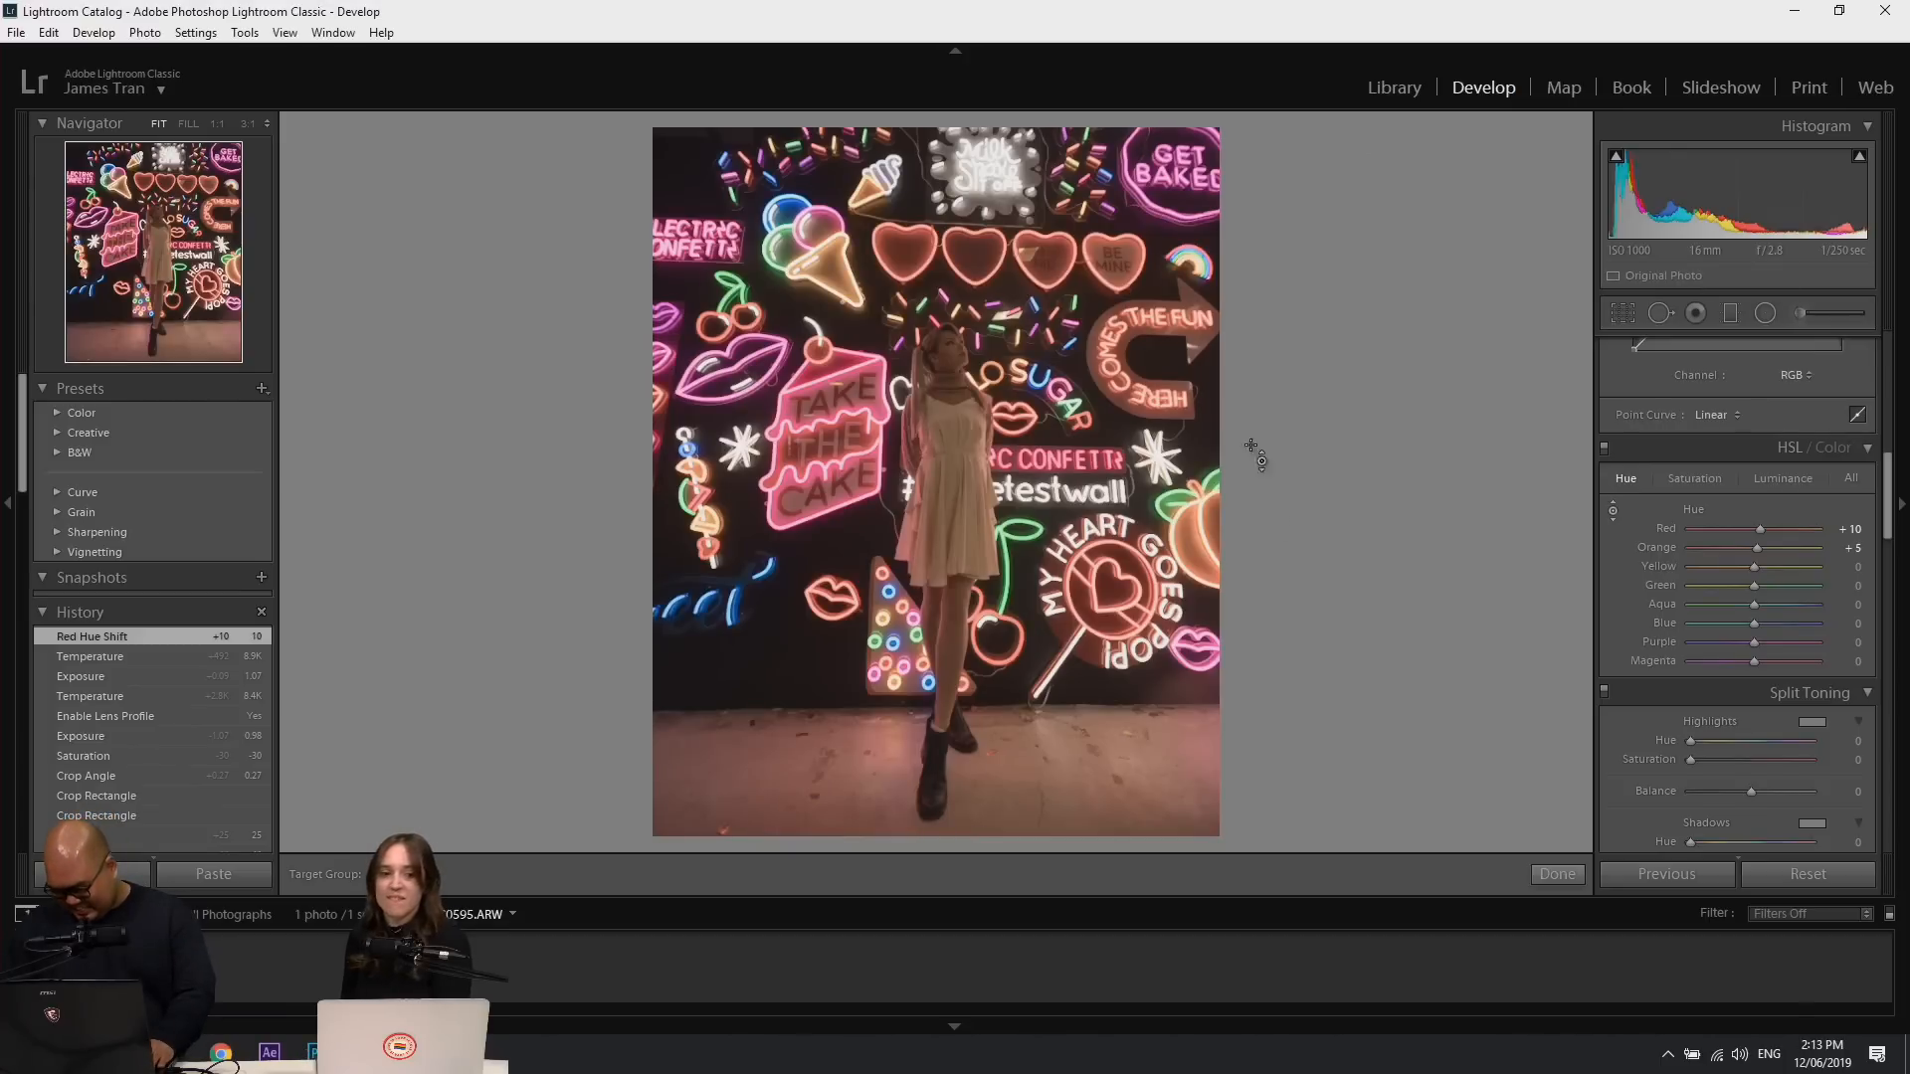
Use targeted saturation adjustment to set Red +36 and Orange +16 from the neon hearts, and Green -22 and Aqua -6 from the cherry stem.
scroll(1686, 778, down, 3)
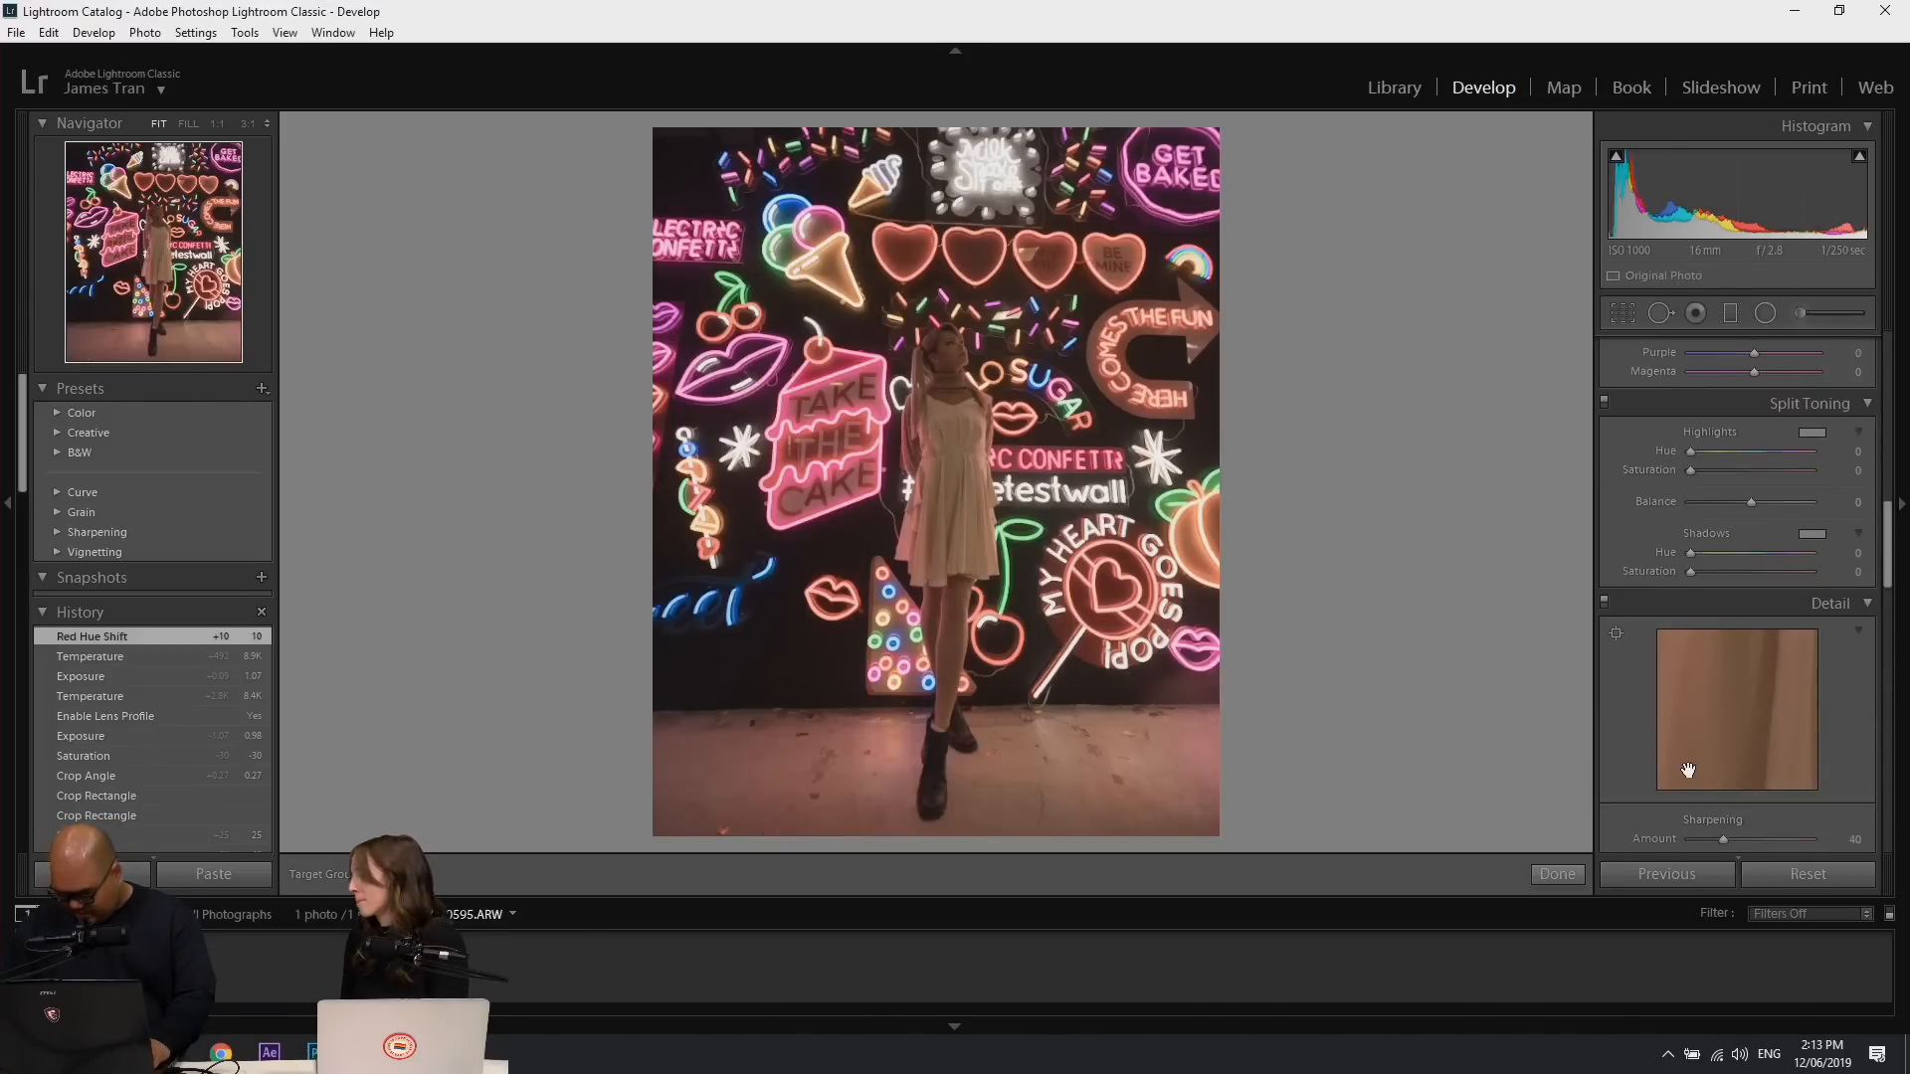
scroll(1696, 466, up, 3)
click(1711, 478)
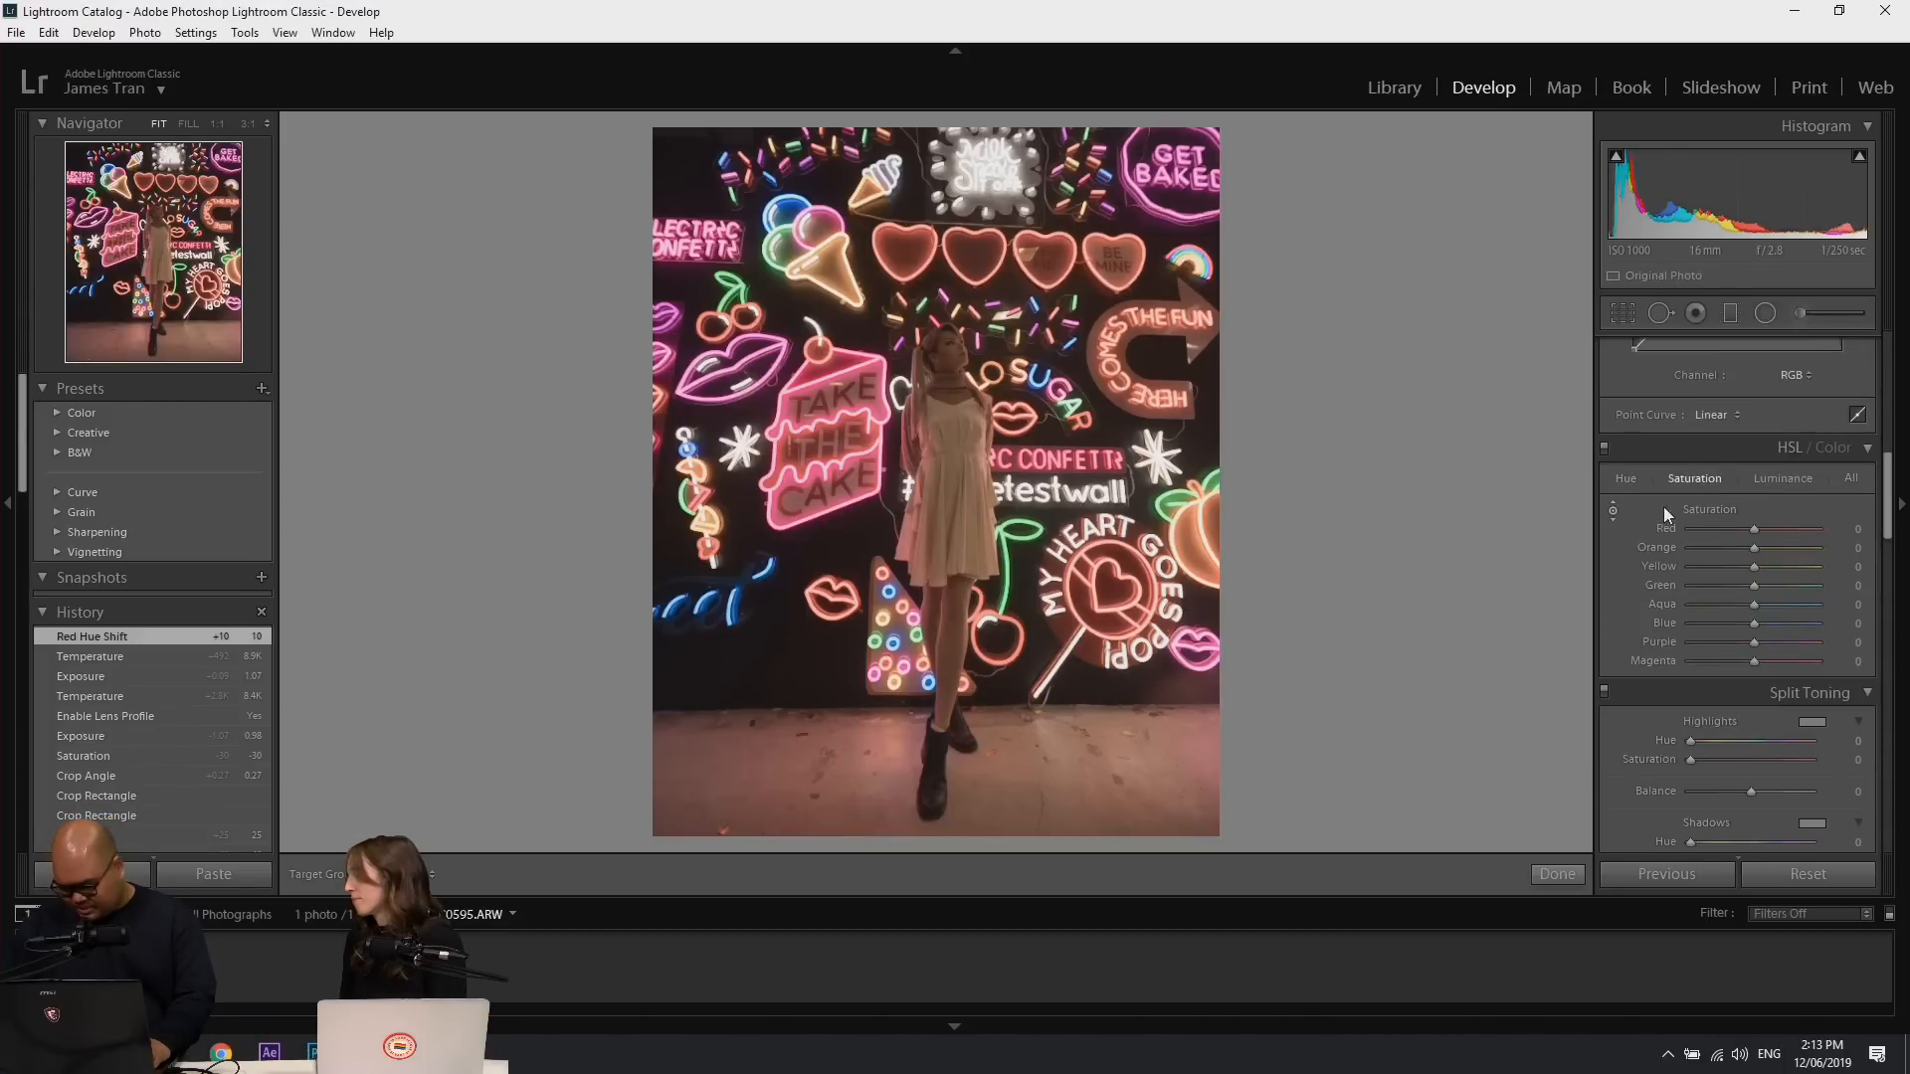
click(1610, 509)
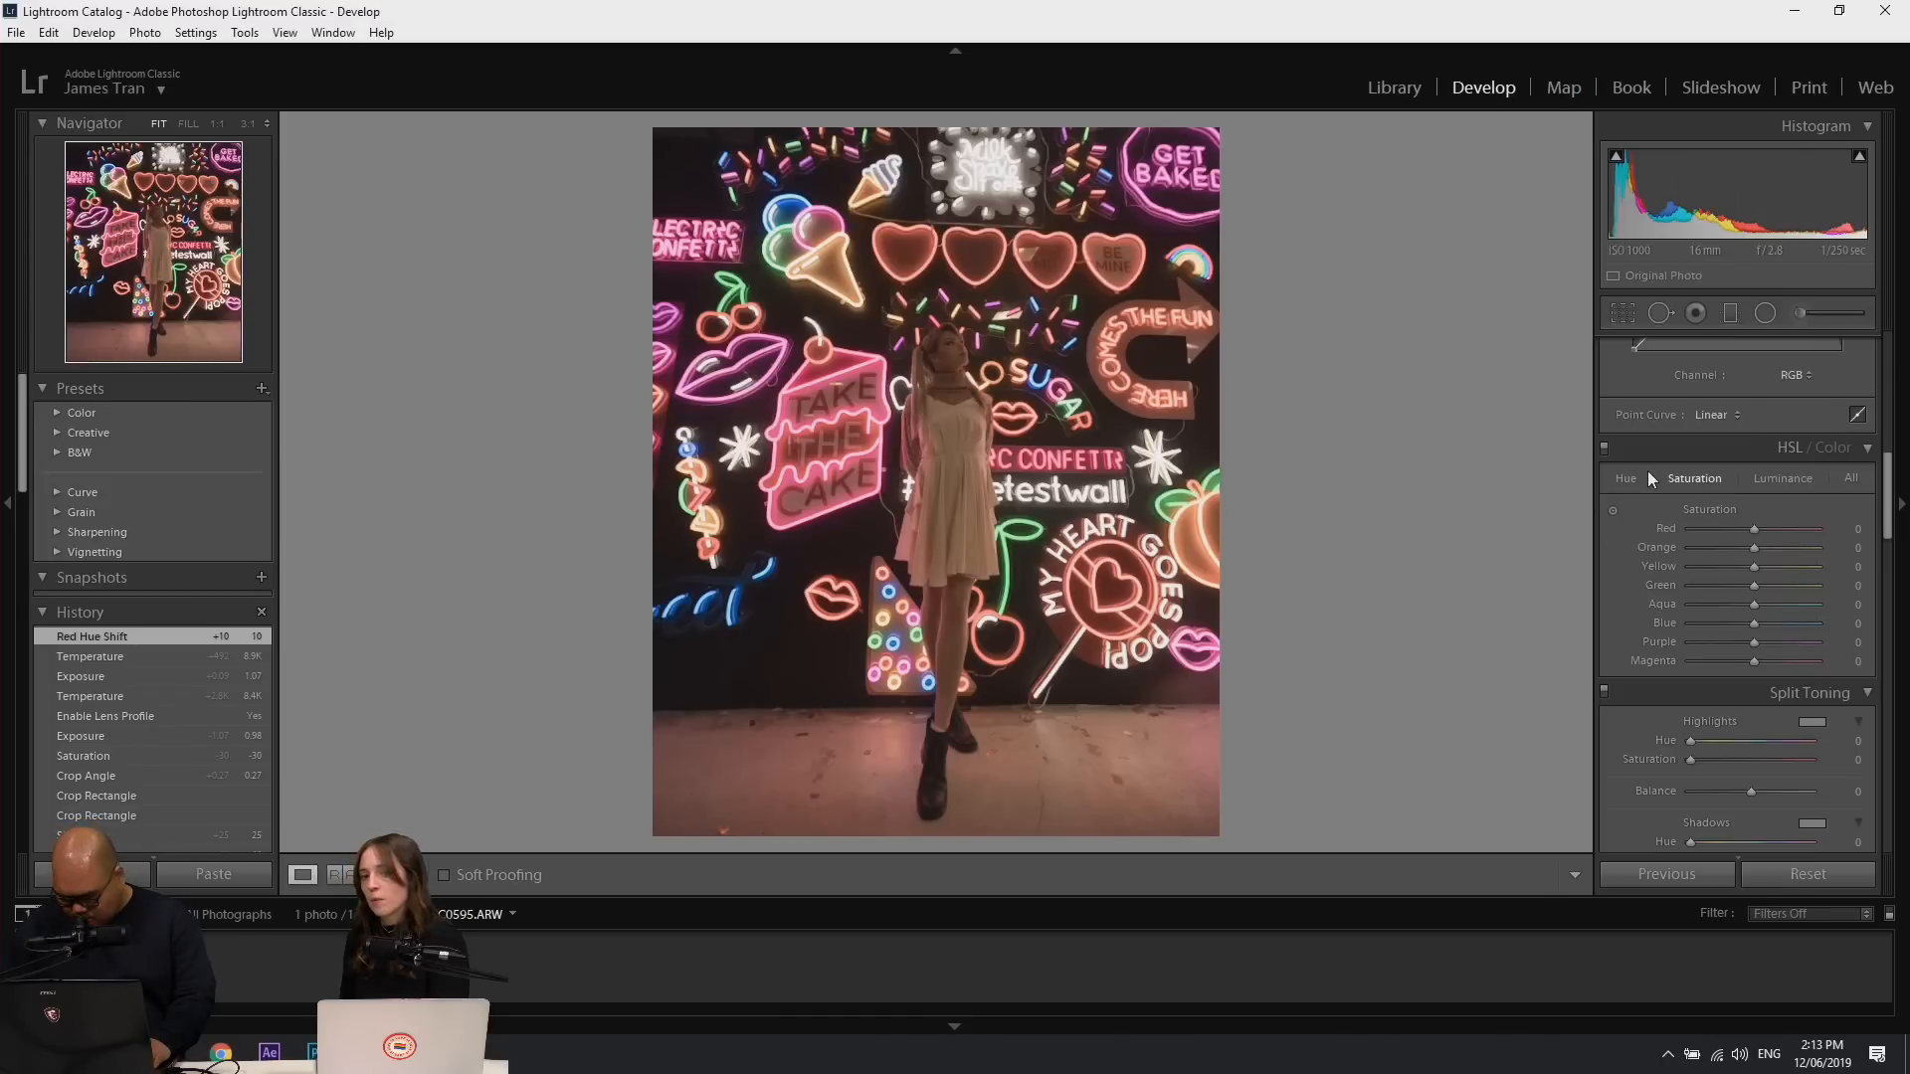
click(1613, 509)
drag(1025, 251, 1026, 215)
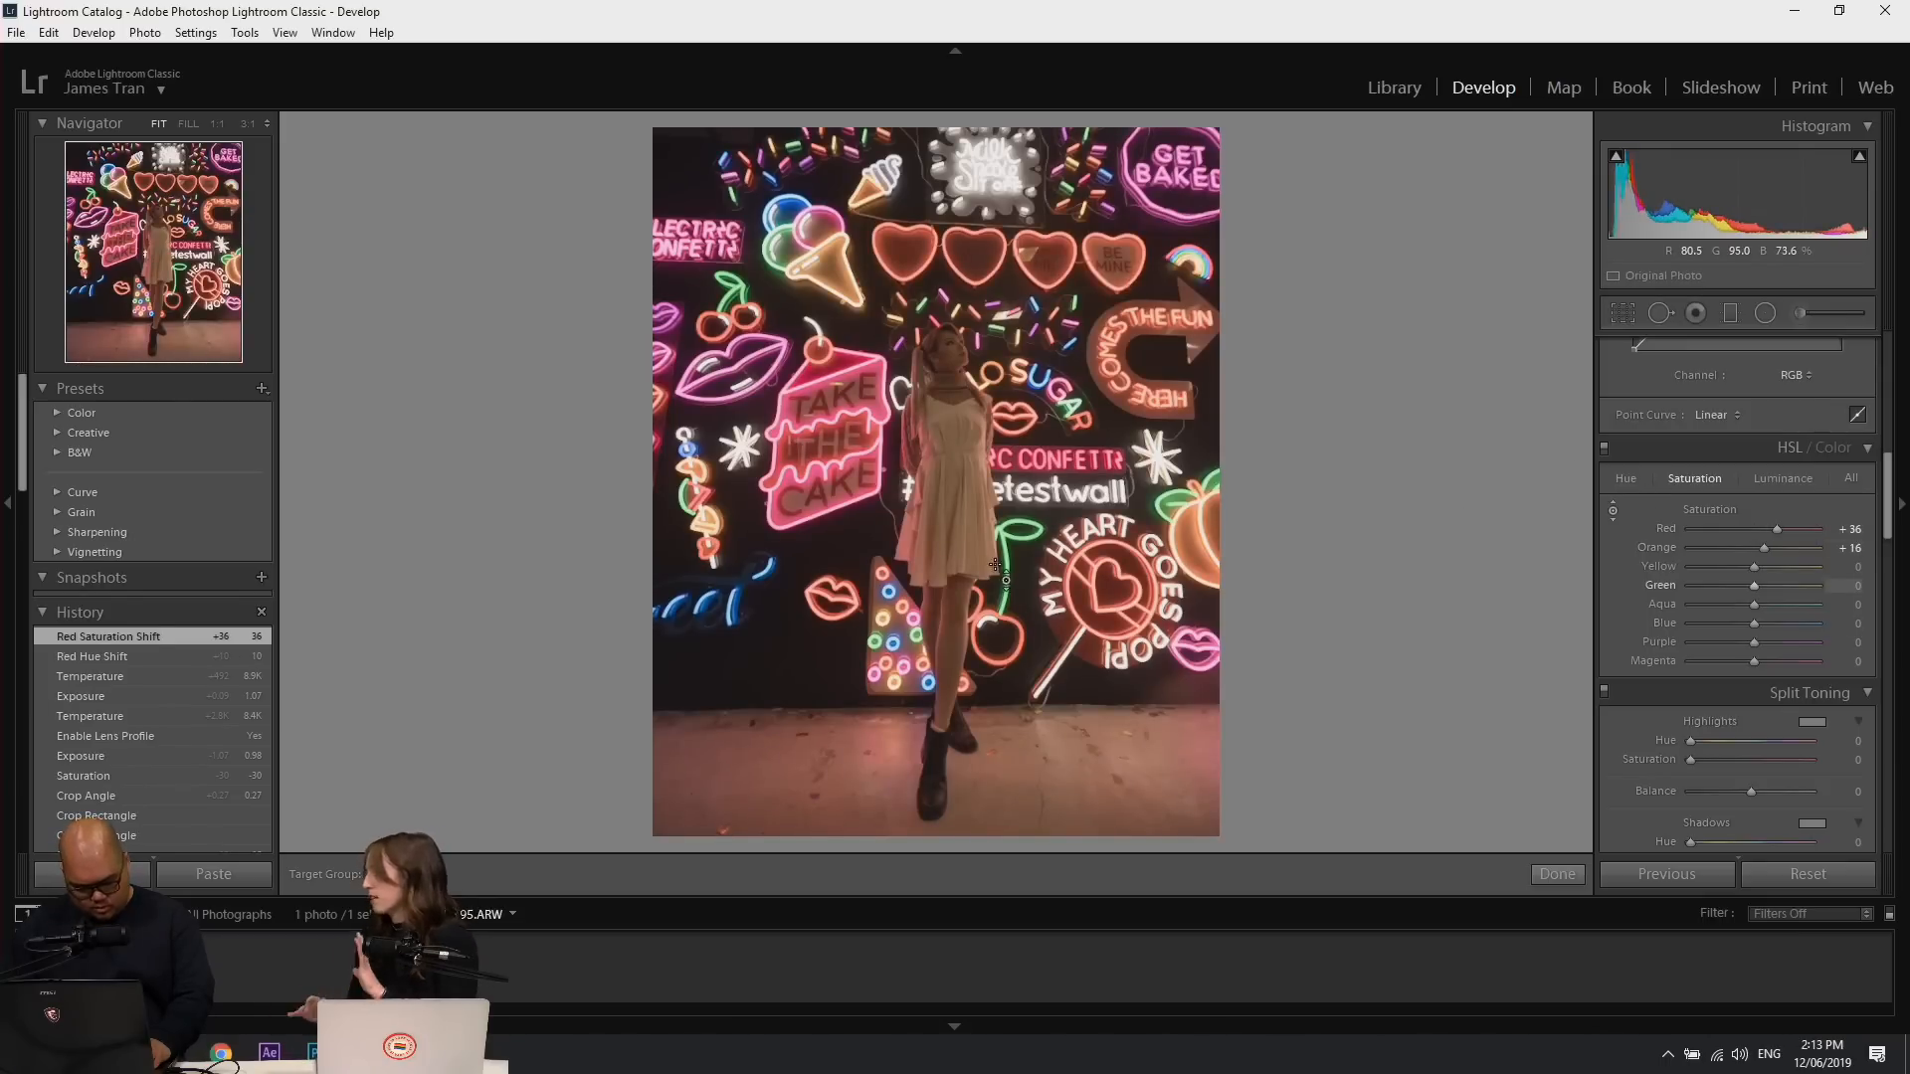
drag(1006, 565, 1006, 587)
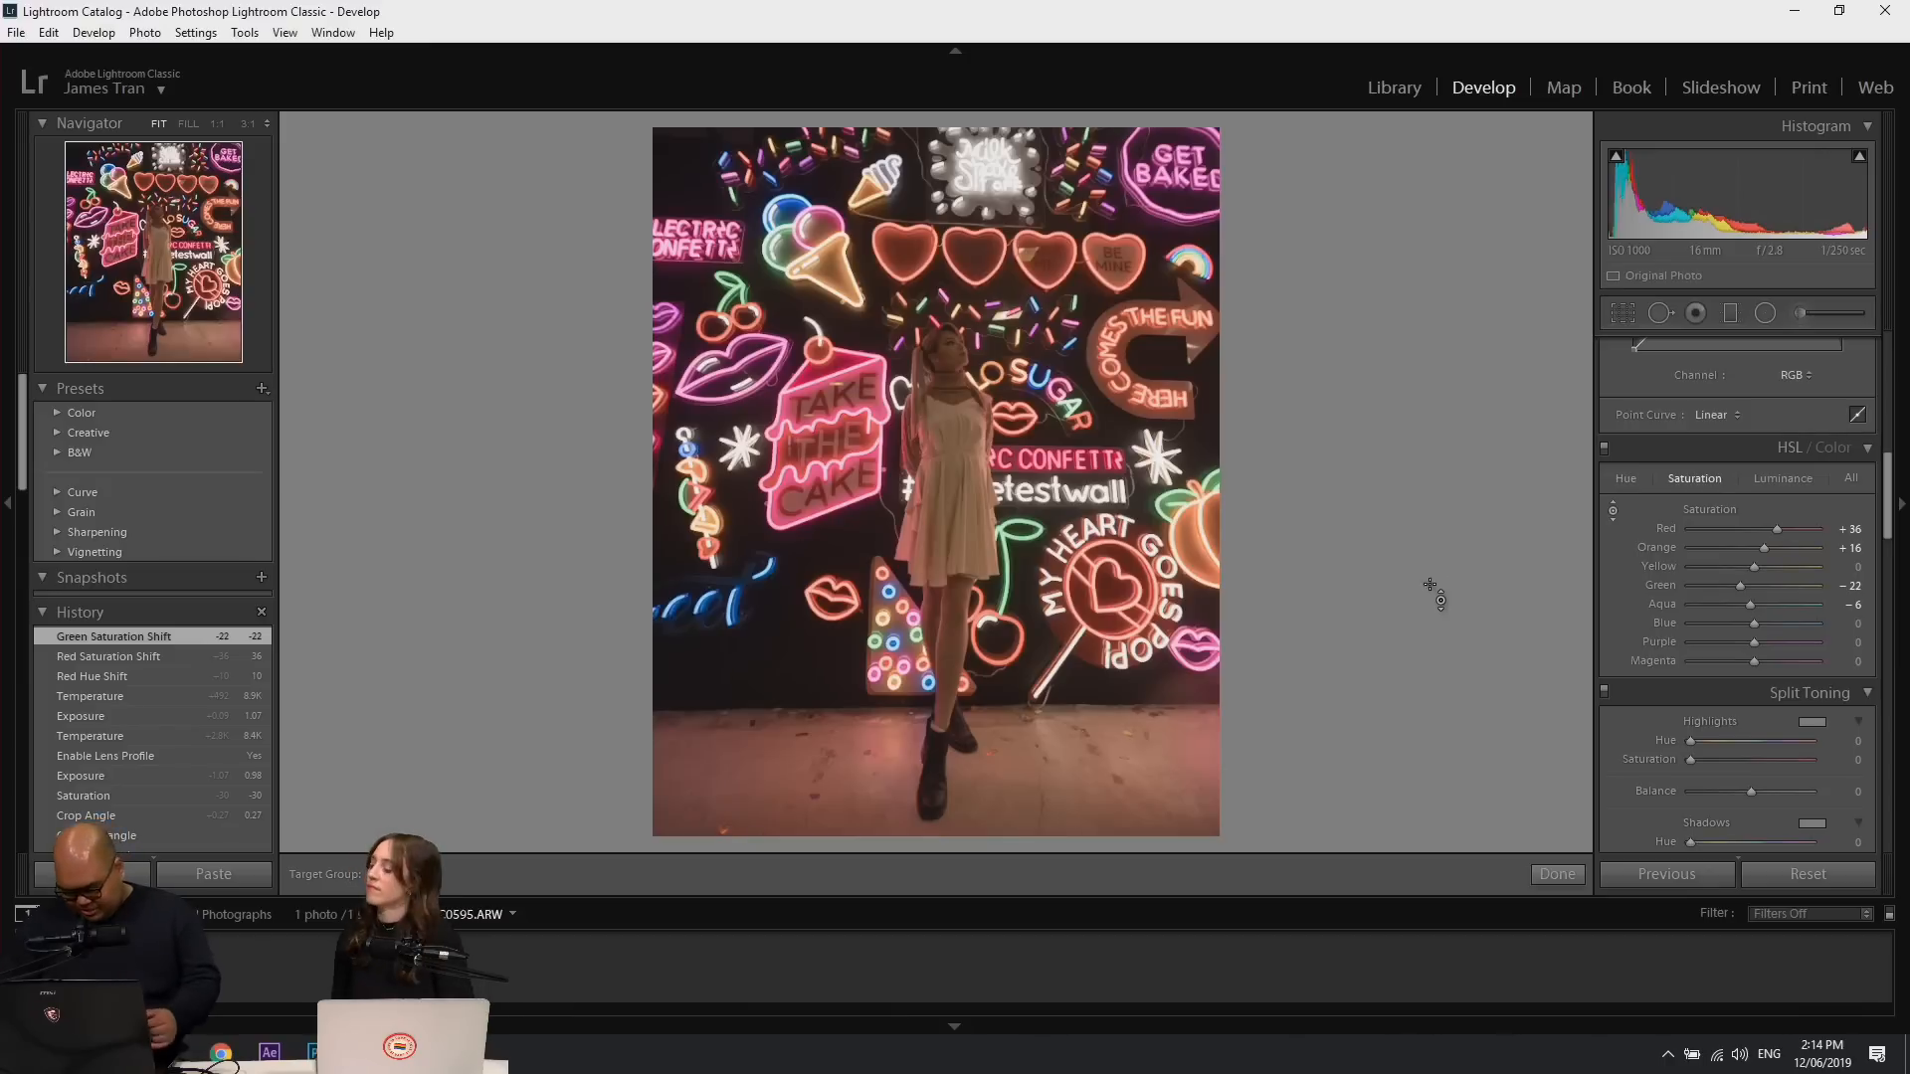
Set split toning highlights to hue 180 and saturation 23, and shadows to hue 136 and saturation 6.
drag(1690, 741, 1729, 752)
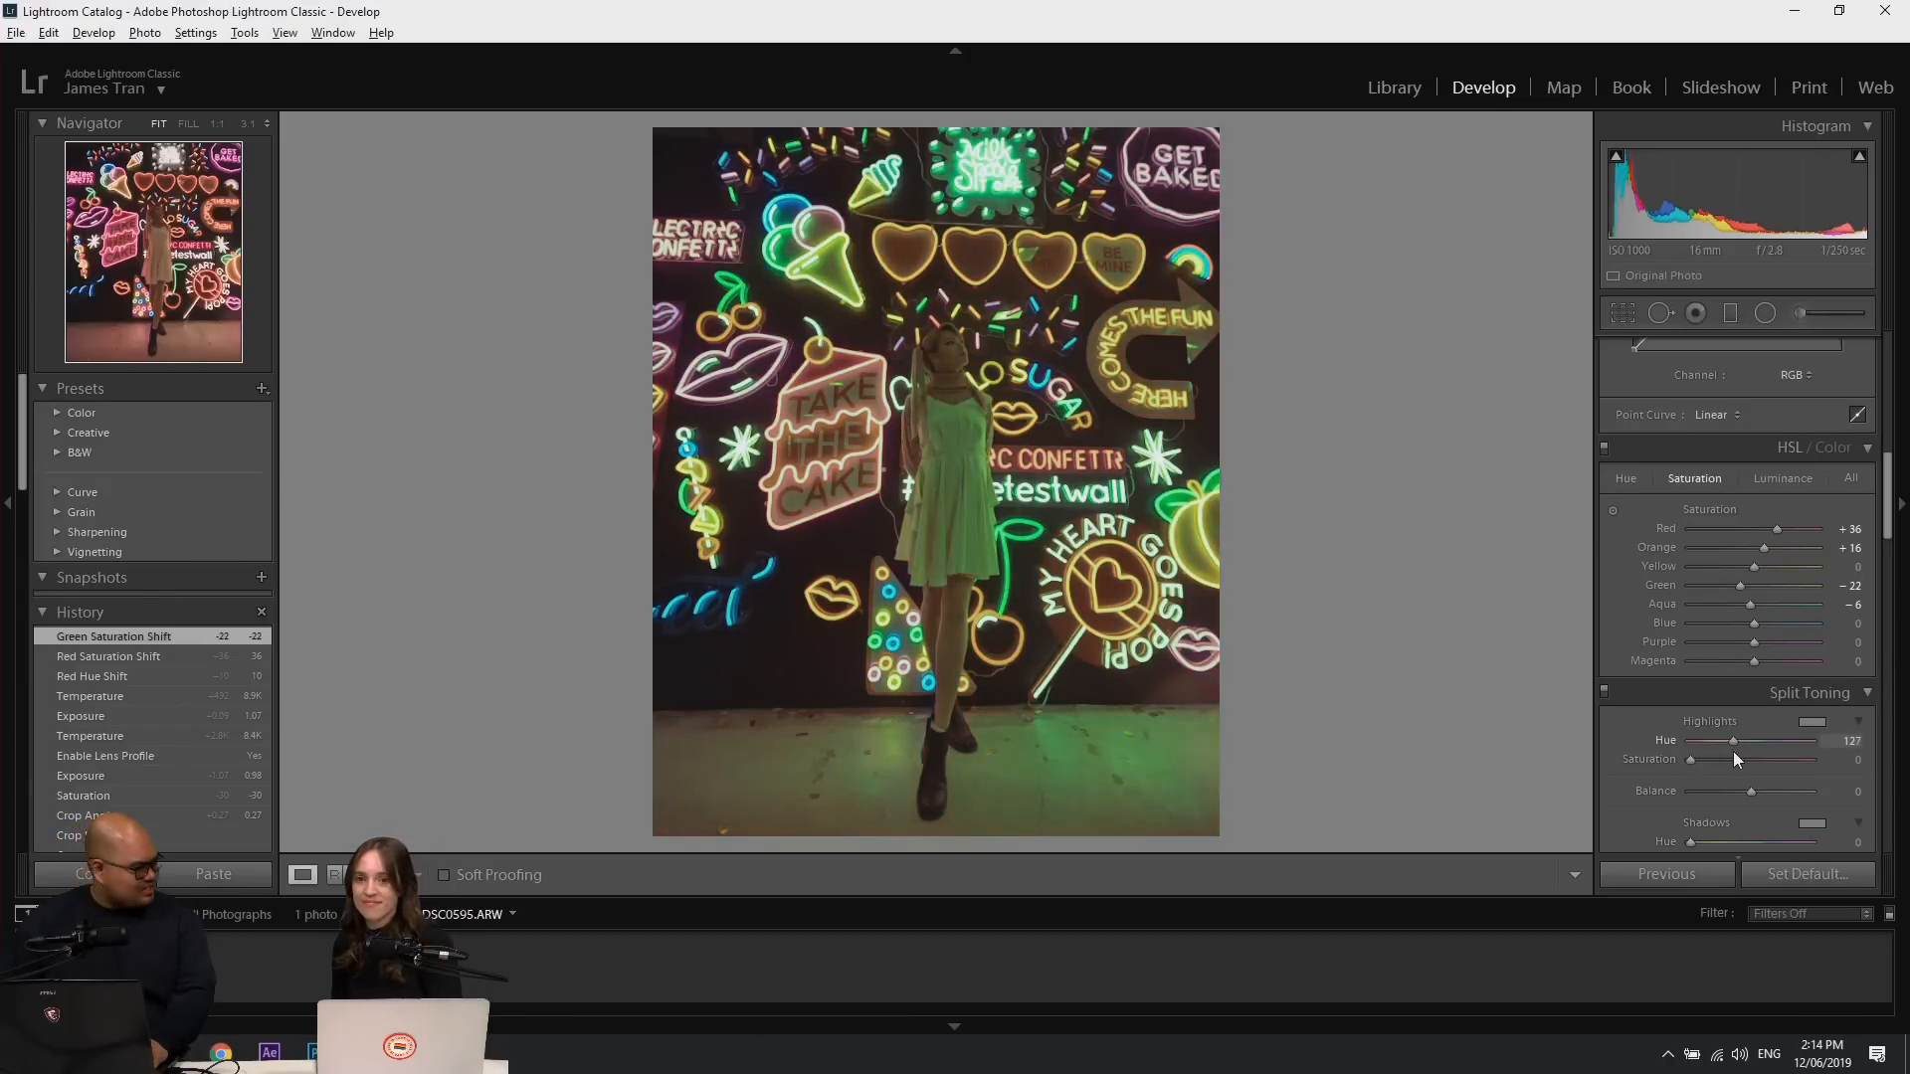
drag(1739, 750, 1736, 751)
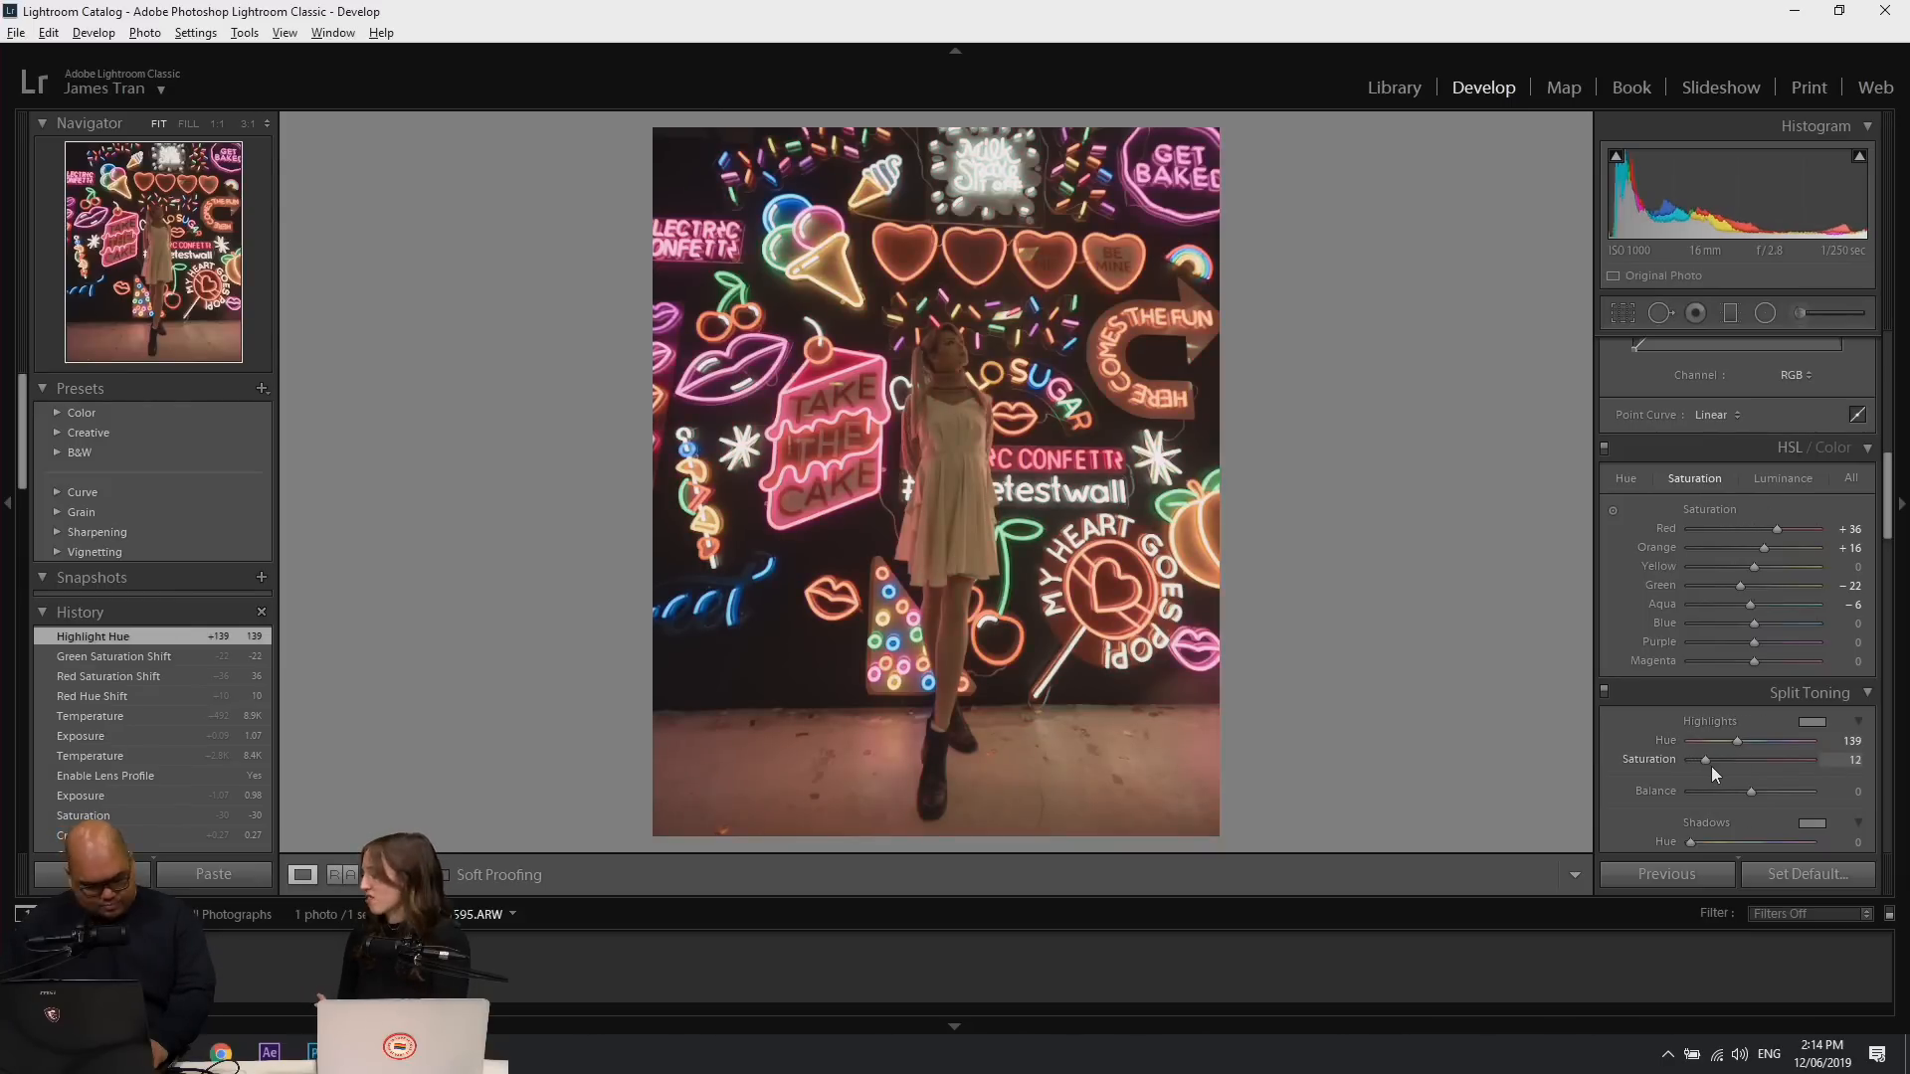
drag(1711, 766, 1711, 768)
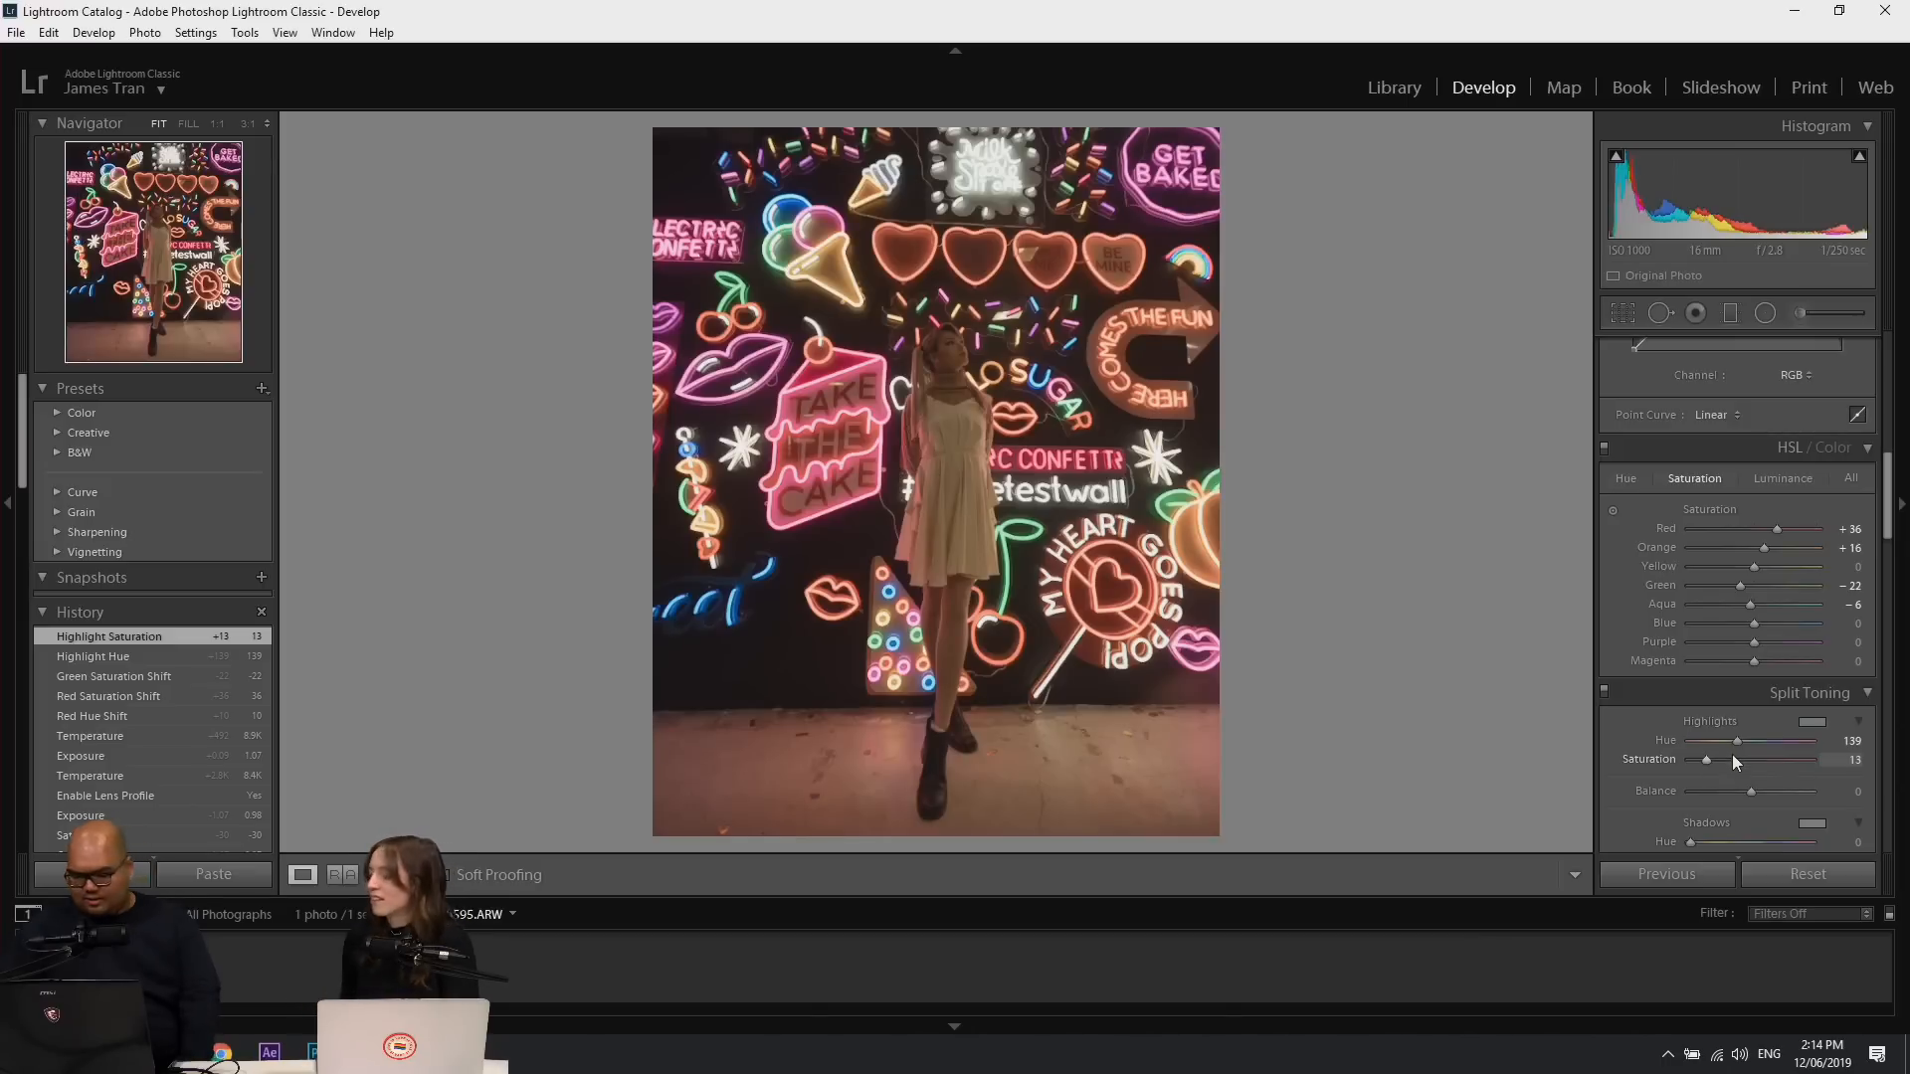
drag(1743, 743, 1712, 768)
drag(1695, 841, 1737, 836)
scroll(1745, 814, down, 2)
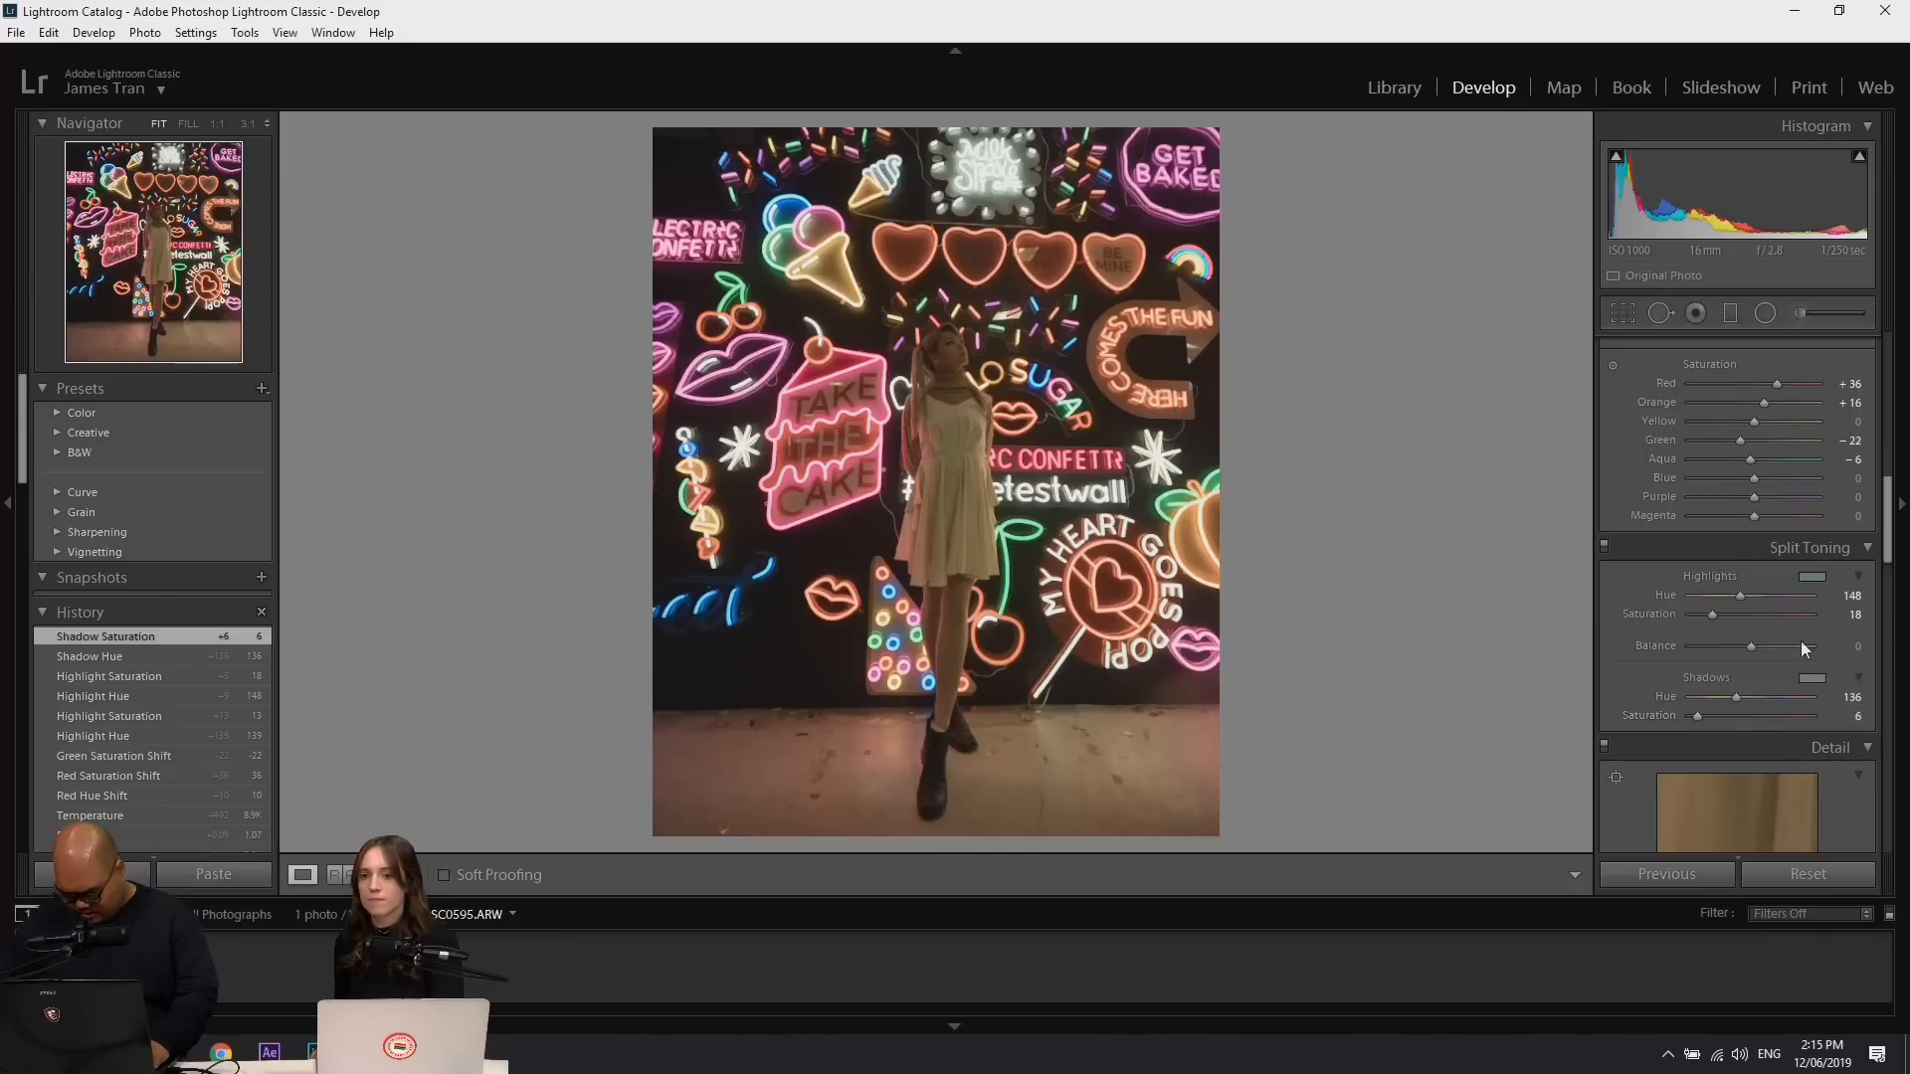
drag(1738, 596, 1751, 594)
click(1721, 616)
Raise the sharpening amount to 100, checking the effect on the woman's face at 1:1 zoom.
scroll(1740, 662, down, 5)
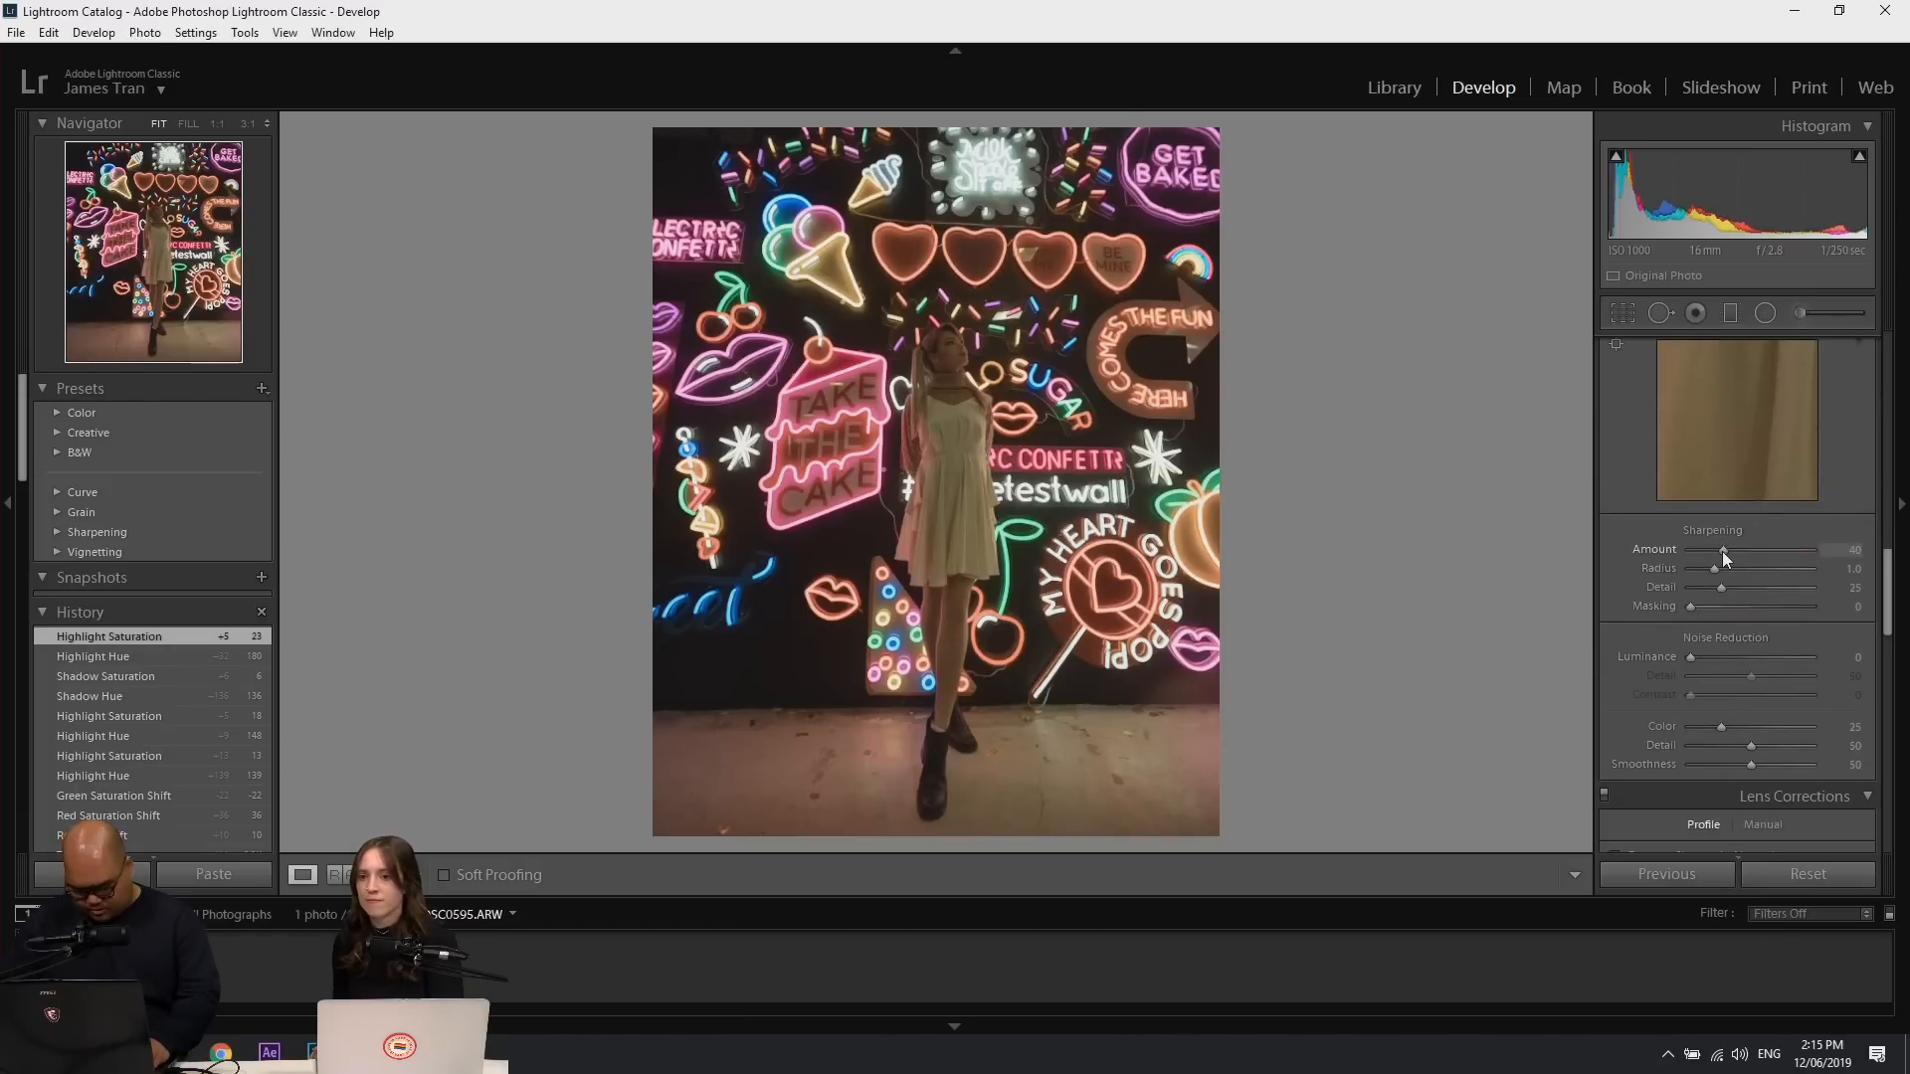
alt+click(1722, 551)
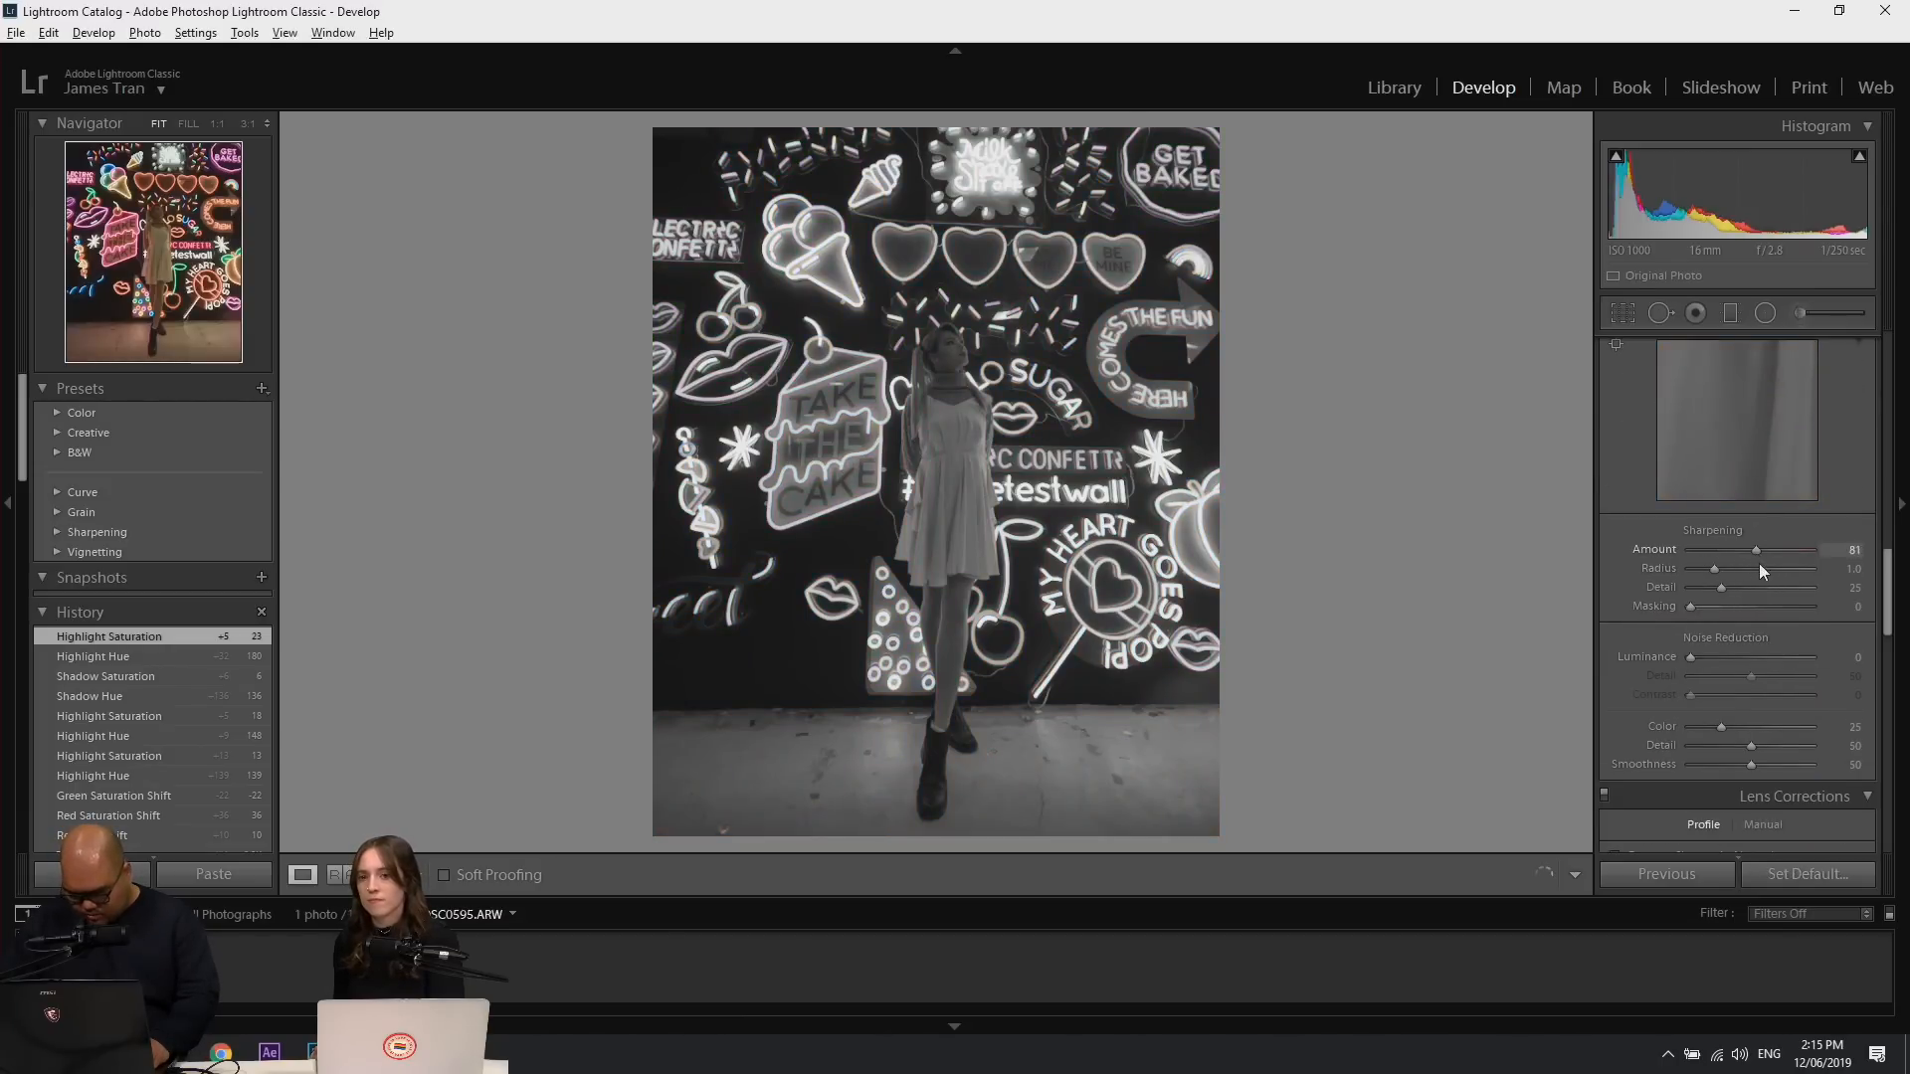
drag(1764, 571, 1761, 571)
click(950, 394)
drag(945, 398, 801, 826)
drag(945, 311, 925, 391)
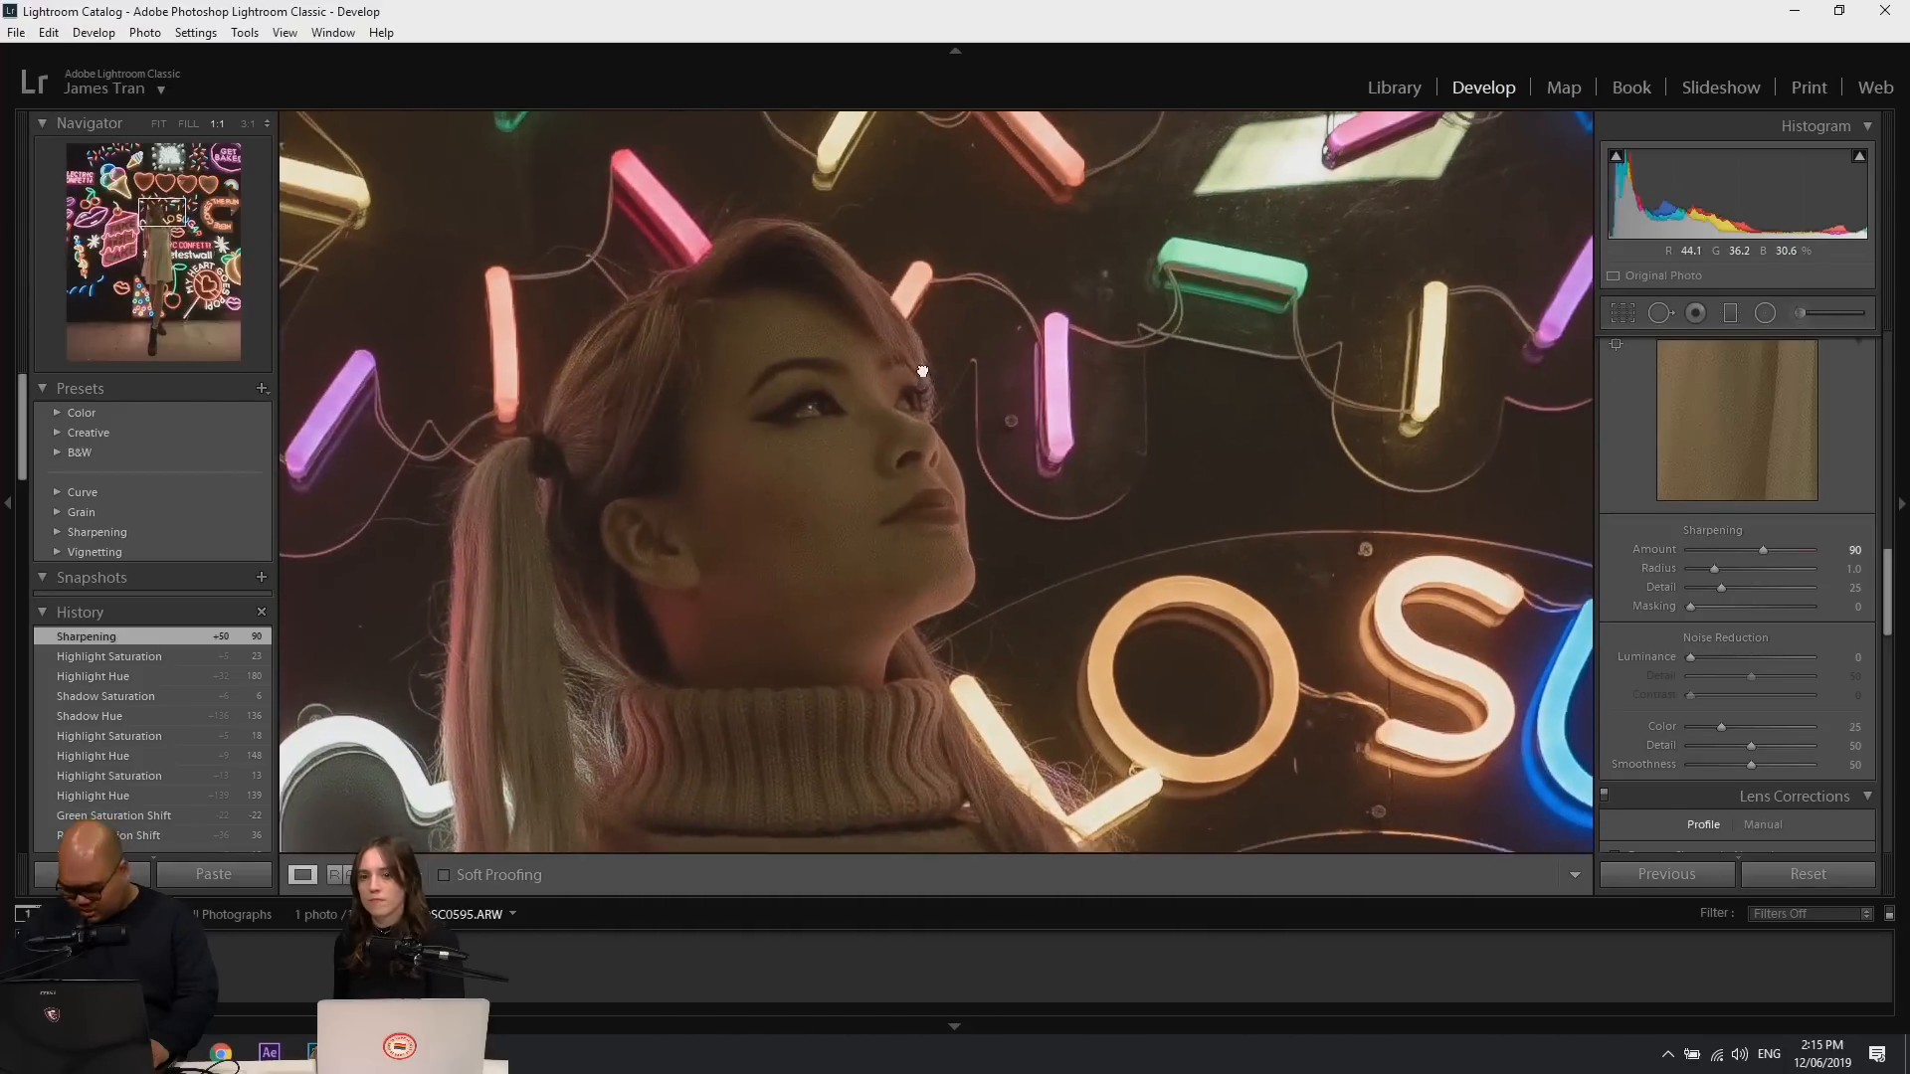
mouse_move(1752, 552)
alt+mouse_down()
mouse_move(1716, 552)
mouse_move(1771, 557)
alt+mouse_up()
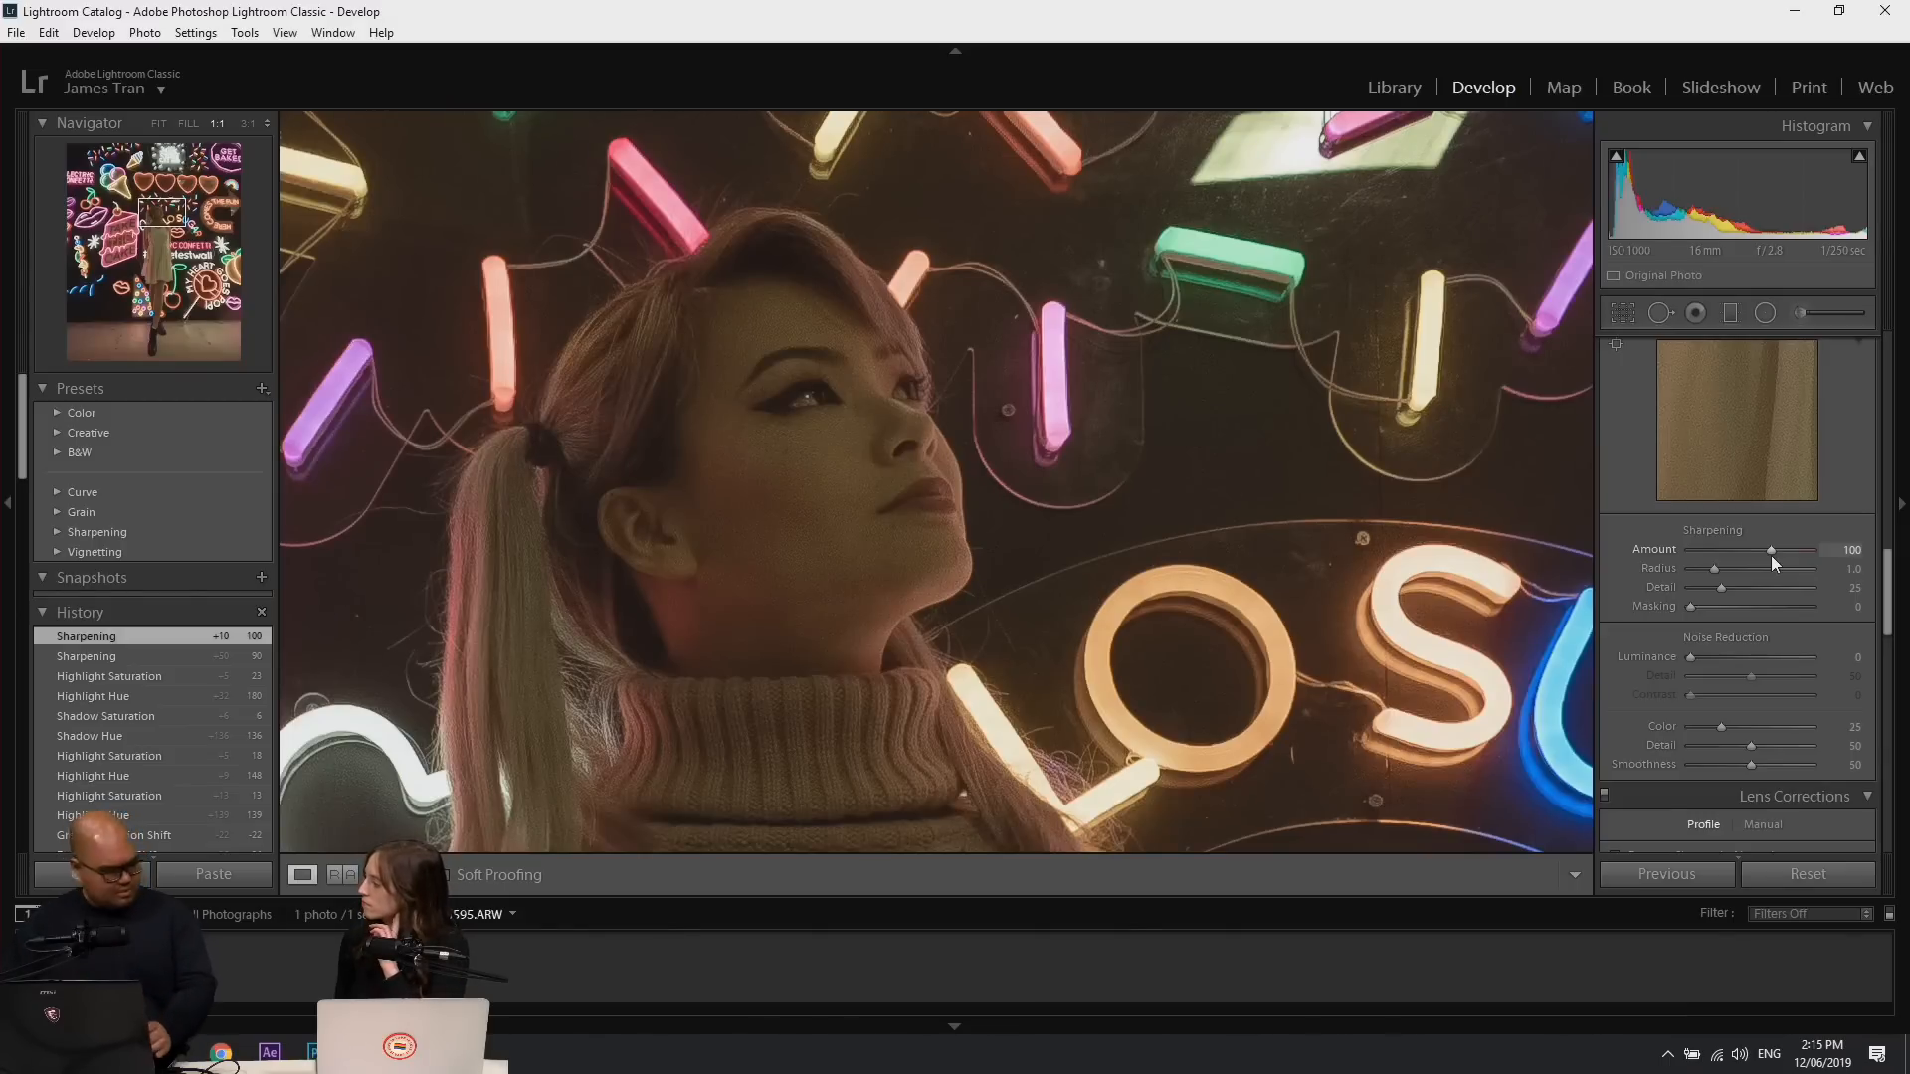
Set the sharpening radius to 1.4, detail to 68 and masking to 84, and return to the full photo view.
mouse_move(1714, 568)
alt+mouse_down()
mouse_move(1771, 564)
mouse_move(1705, 576)
alt+mouse_up()
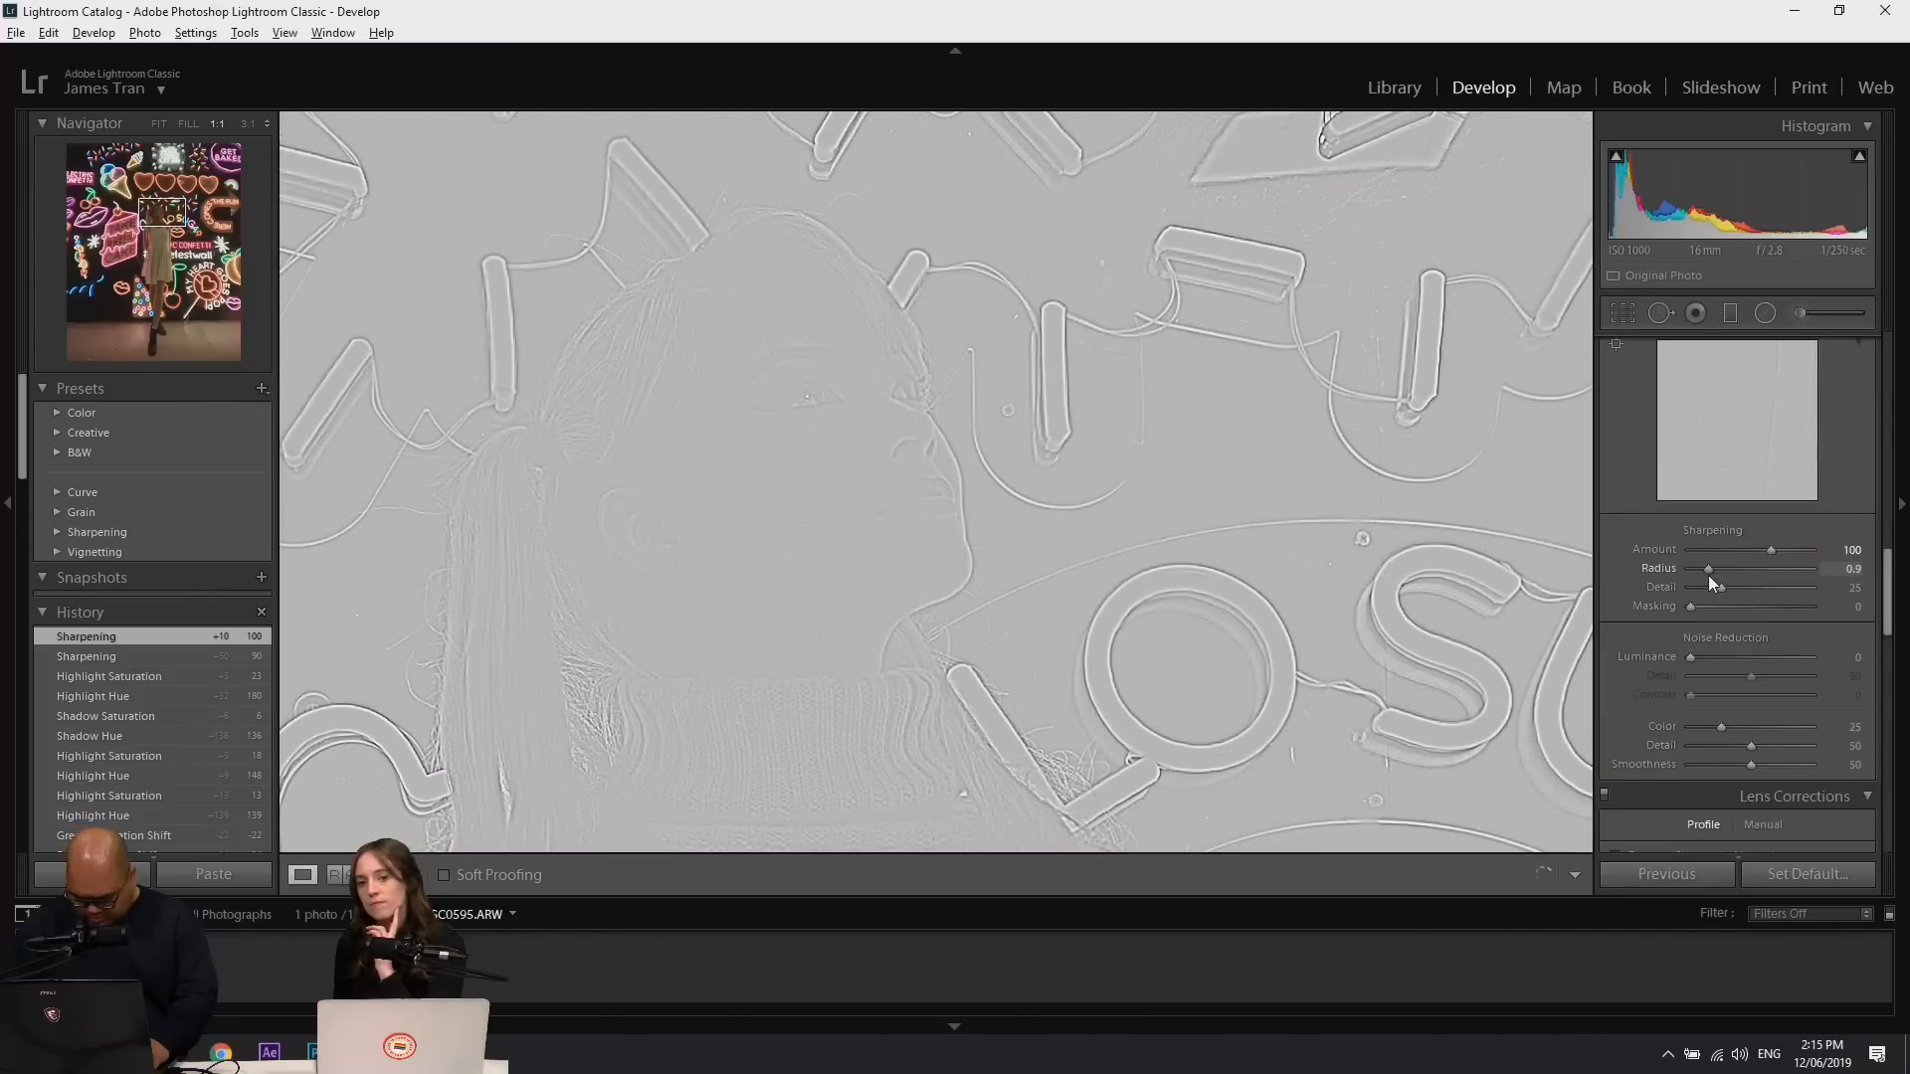
alt+drag(1709, 575, 1792, 605)
click(899, 559)
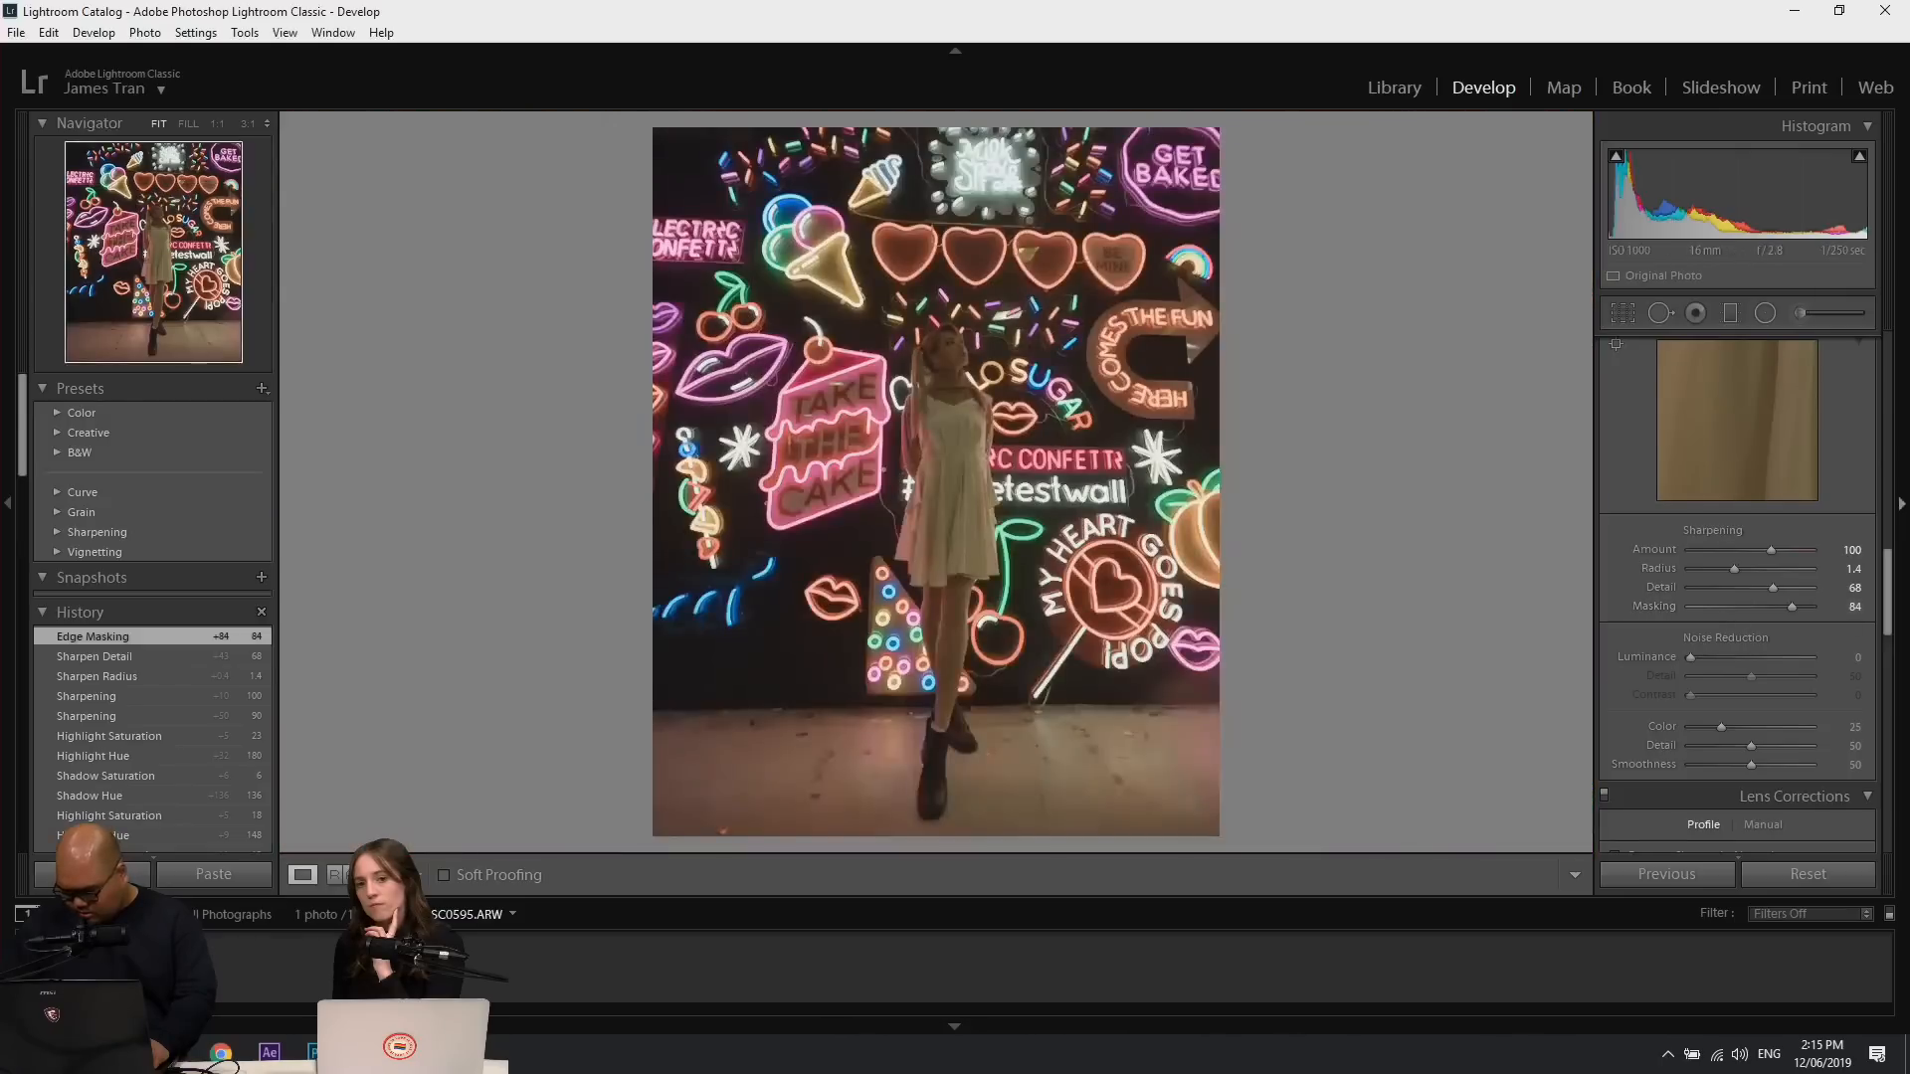
Try luminance noise reduction on the woman's face at 1:1 zoom and return it to 0.
drag(1888, 589, 1900, 828)
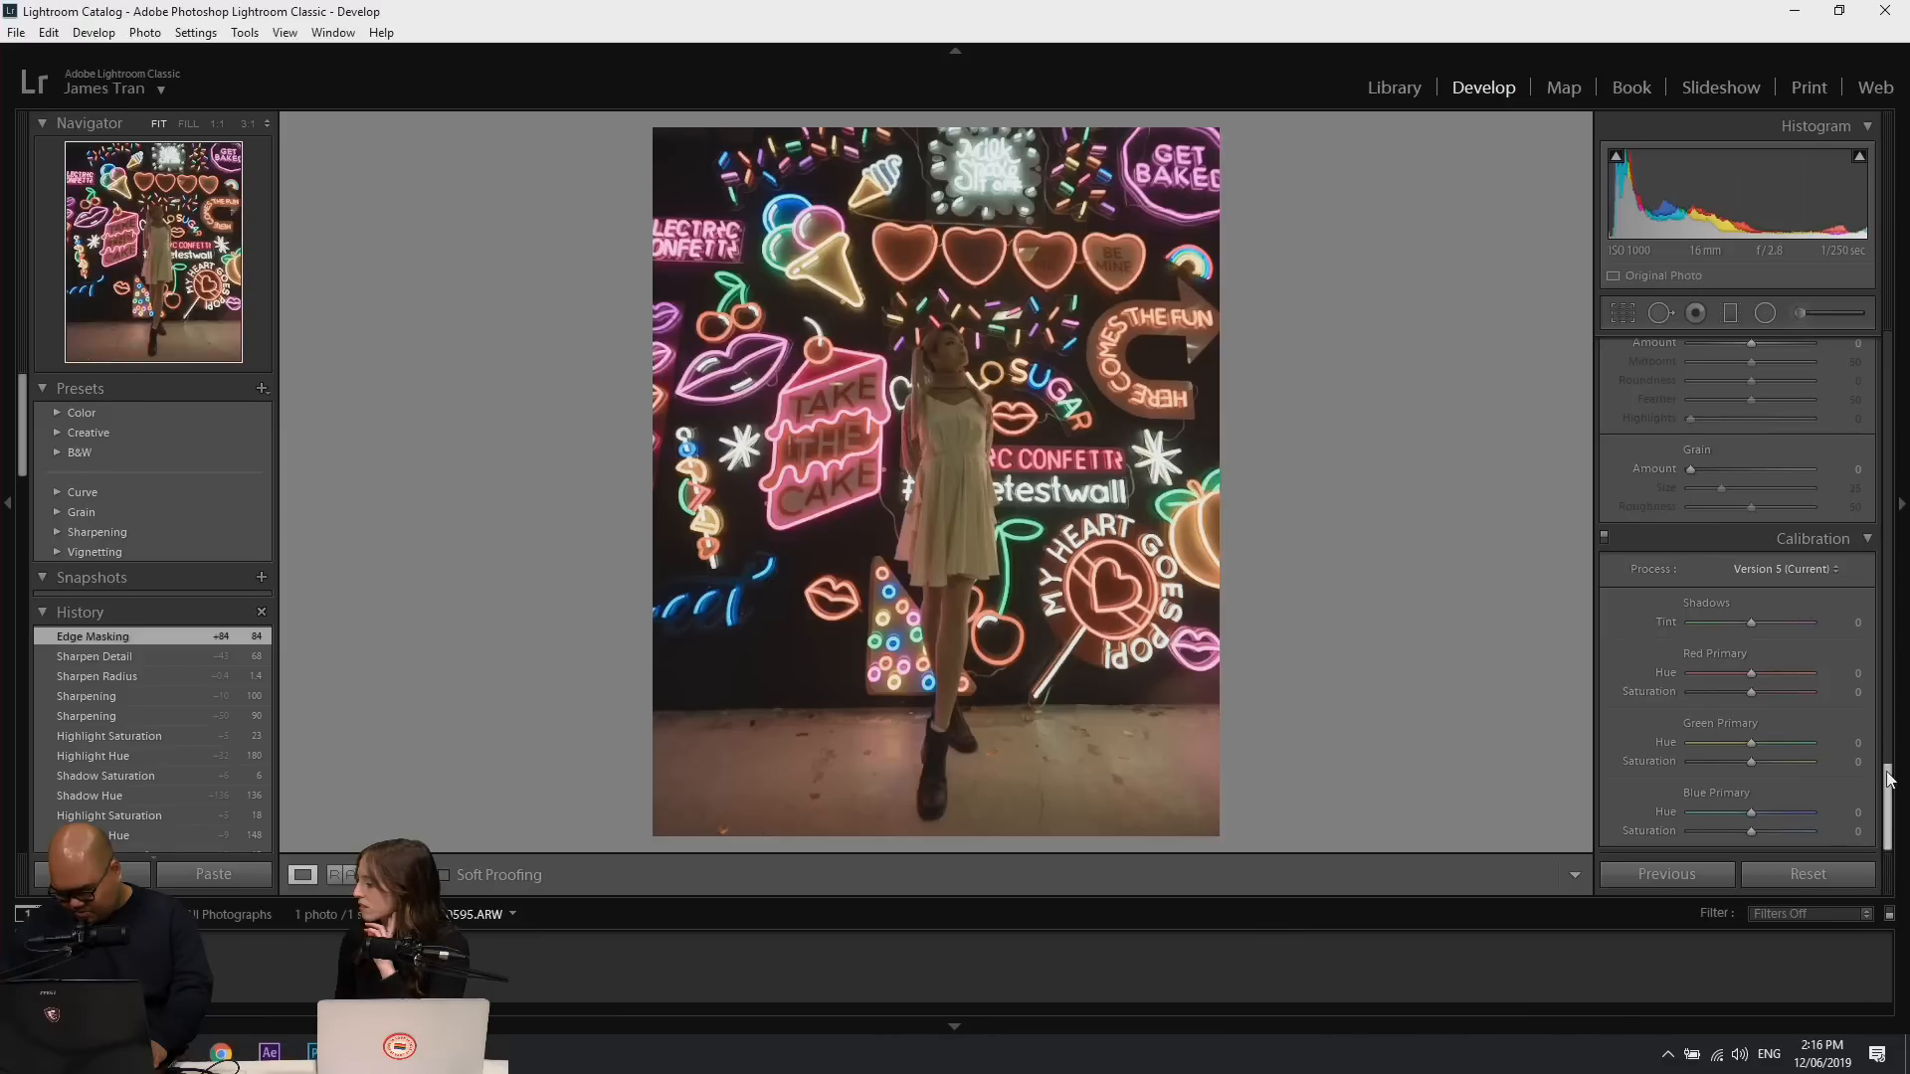
scroll(1888, 779, up, 3)
drag(1883, 771, 1890, 599)
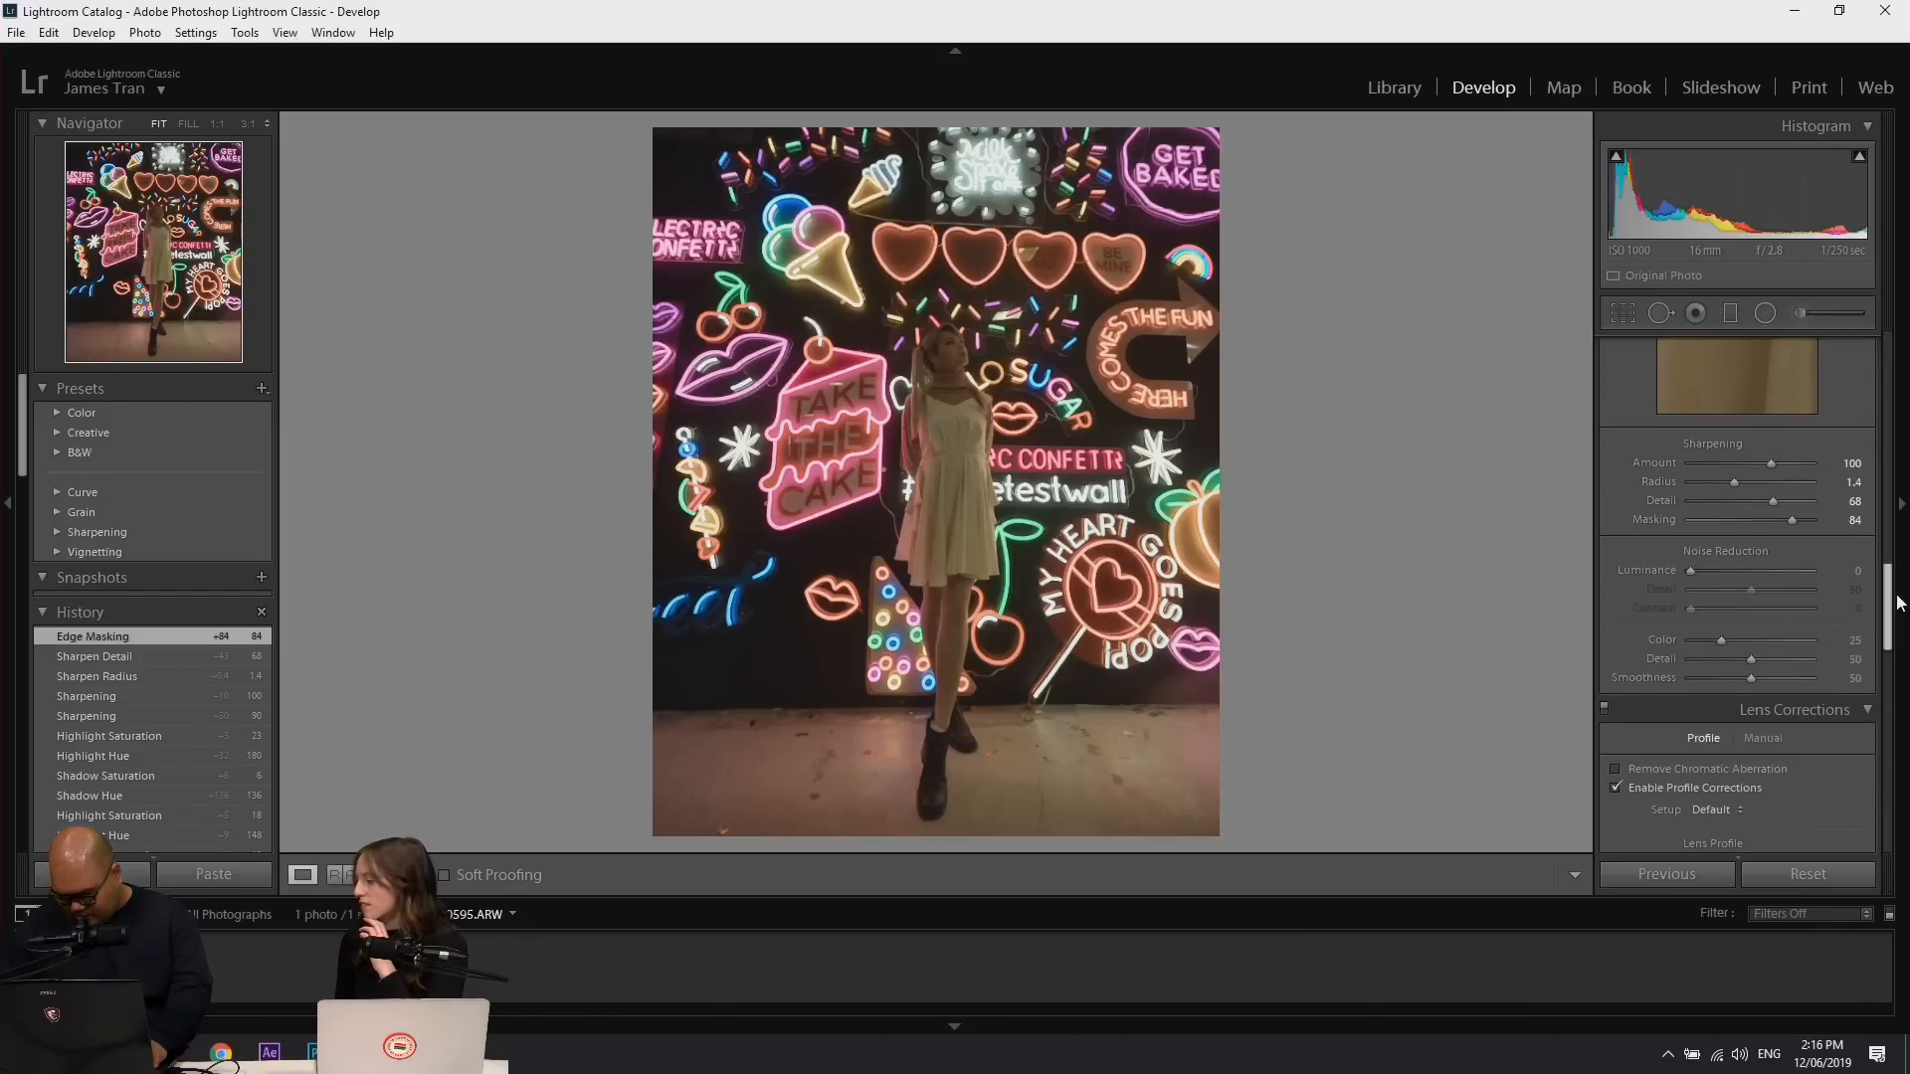
click(945, 348)
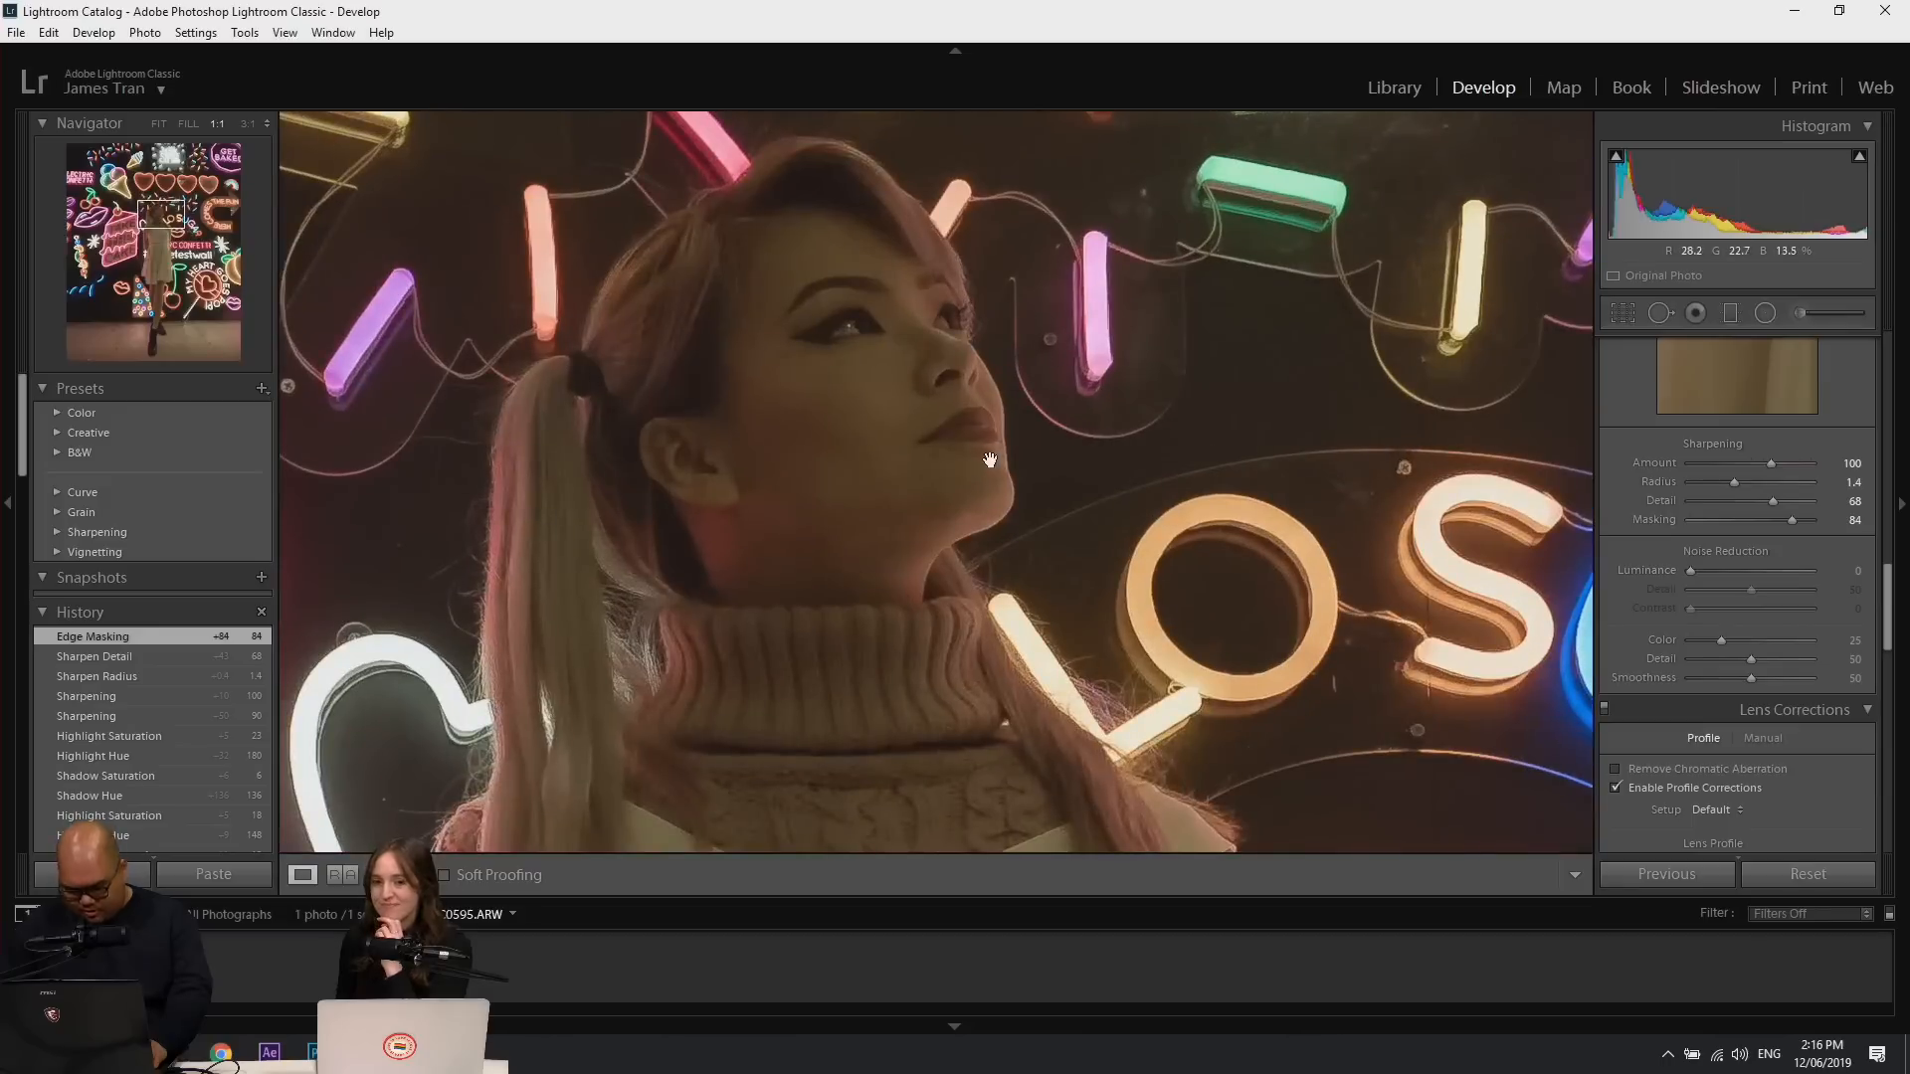
drag(1715, 569, 1676, 600)
click(876, 569)
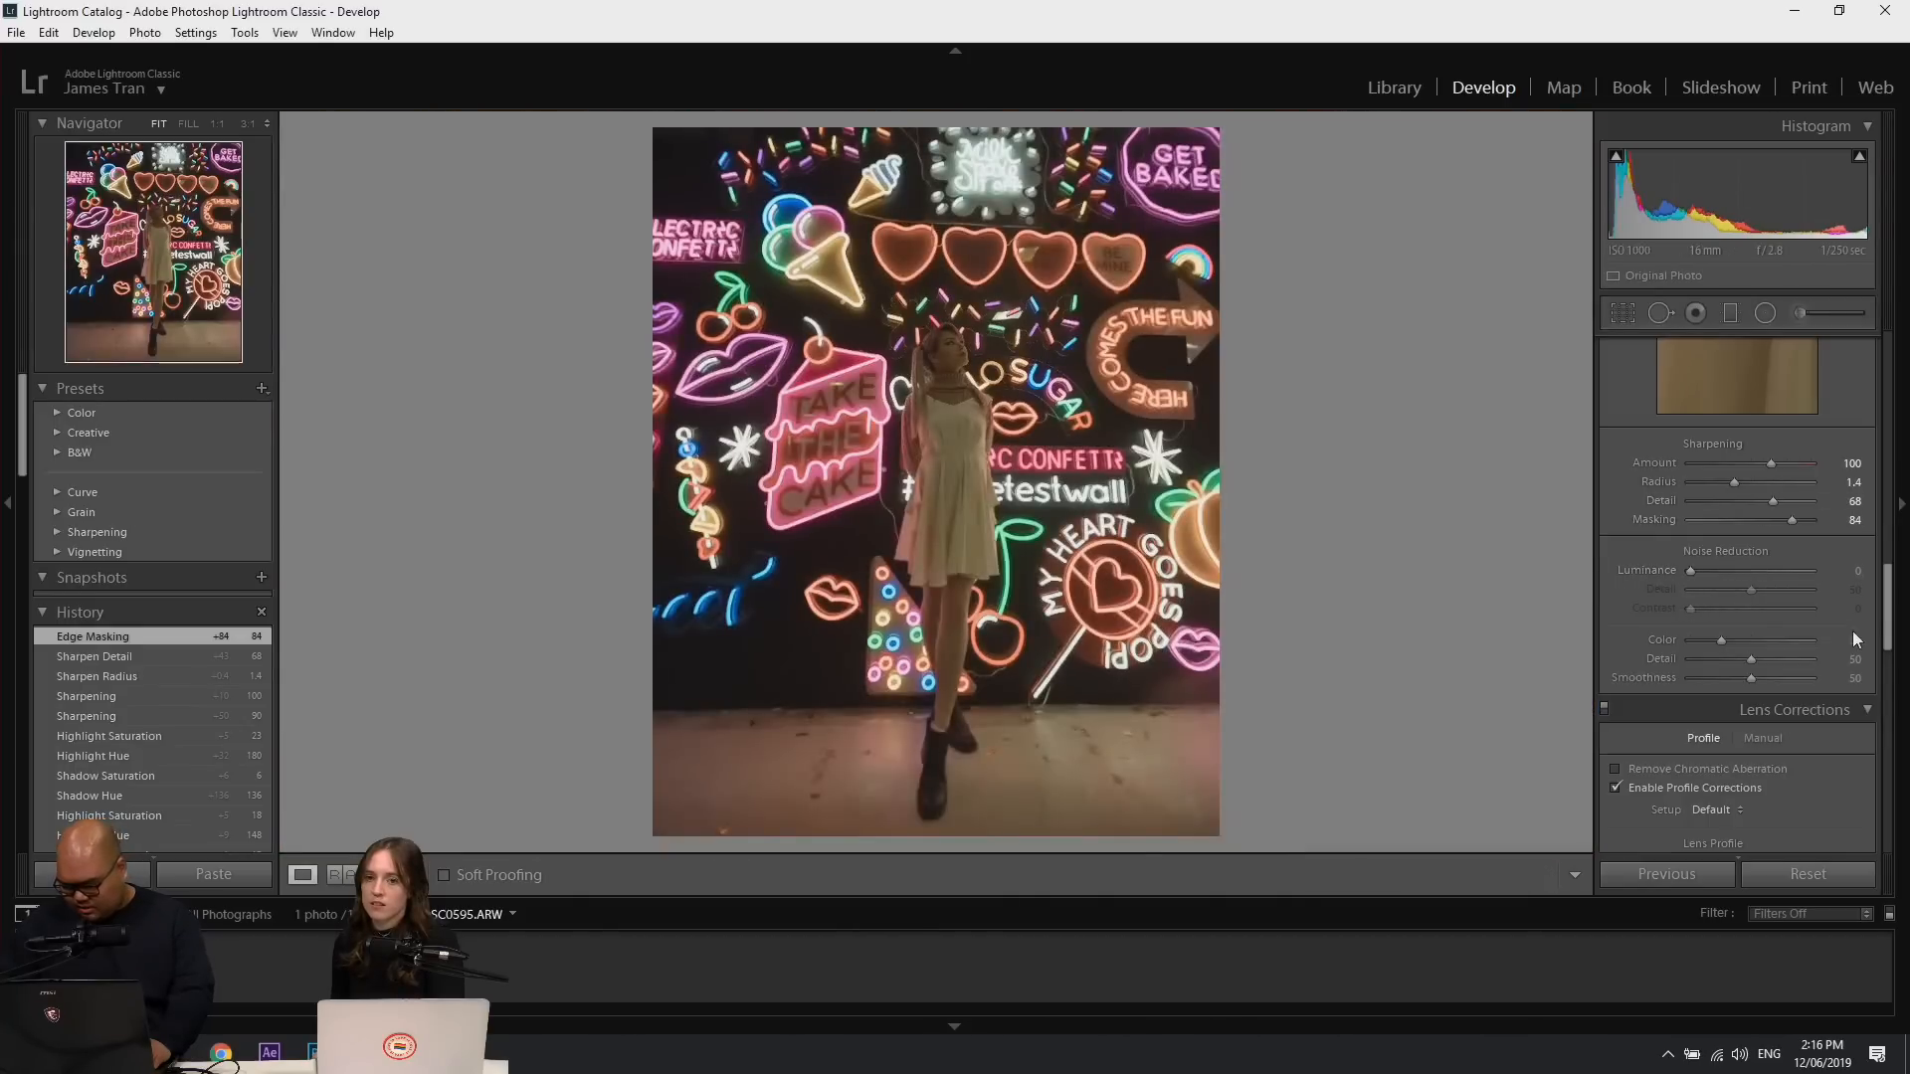
In the camera calibration, set Blue Primary hue to -41 and saturation to +18, and Red Primary hue to +11.
click(1895, 595)
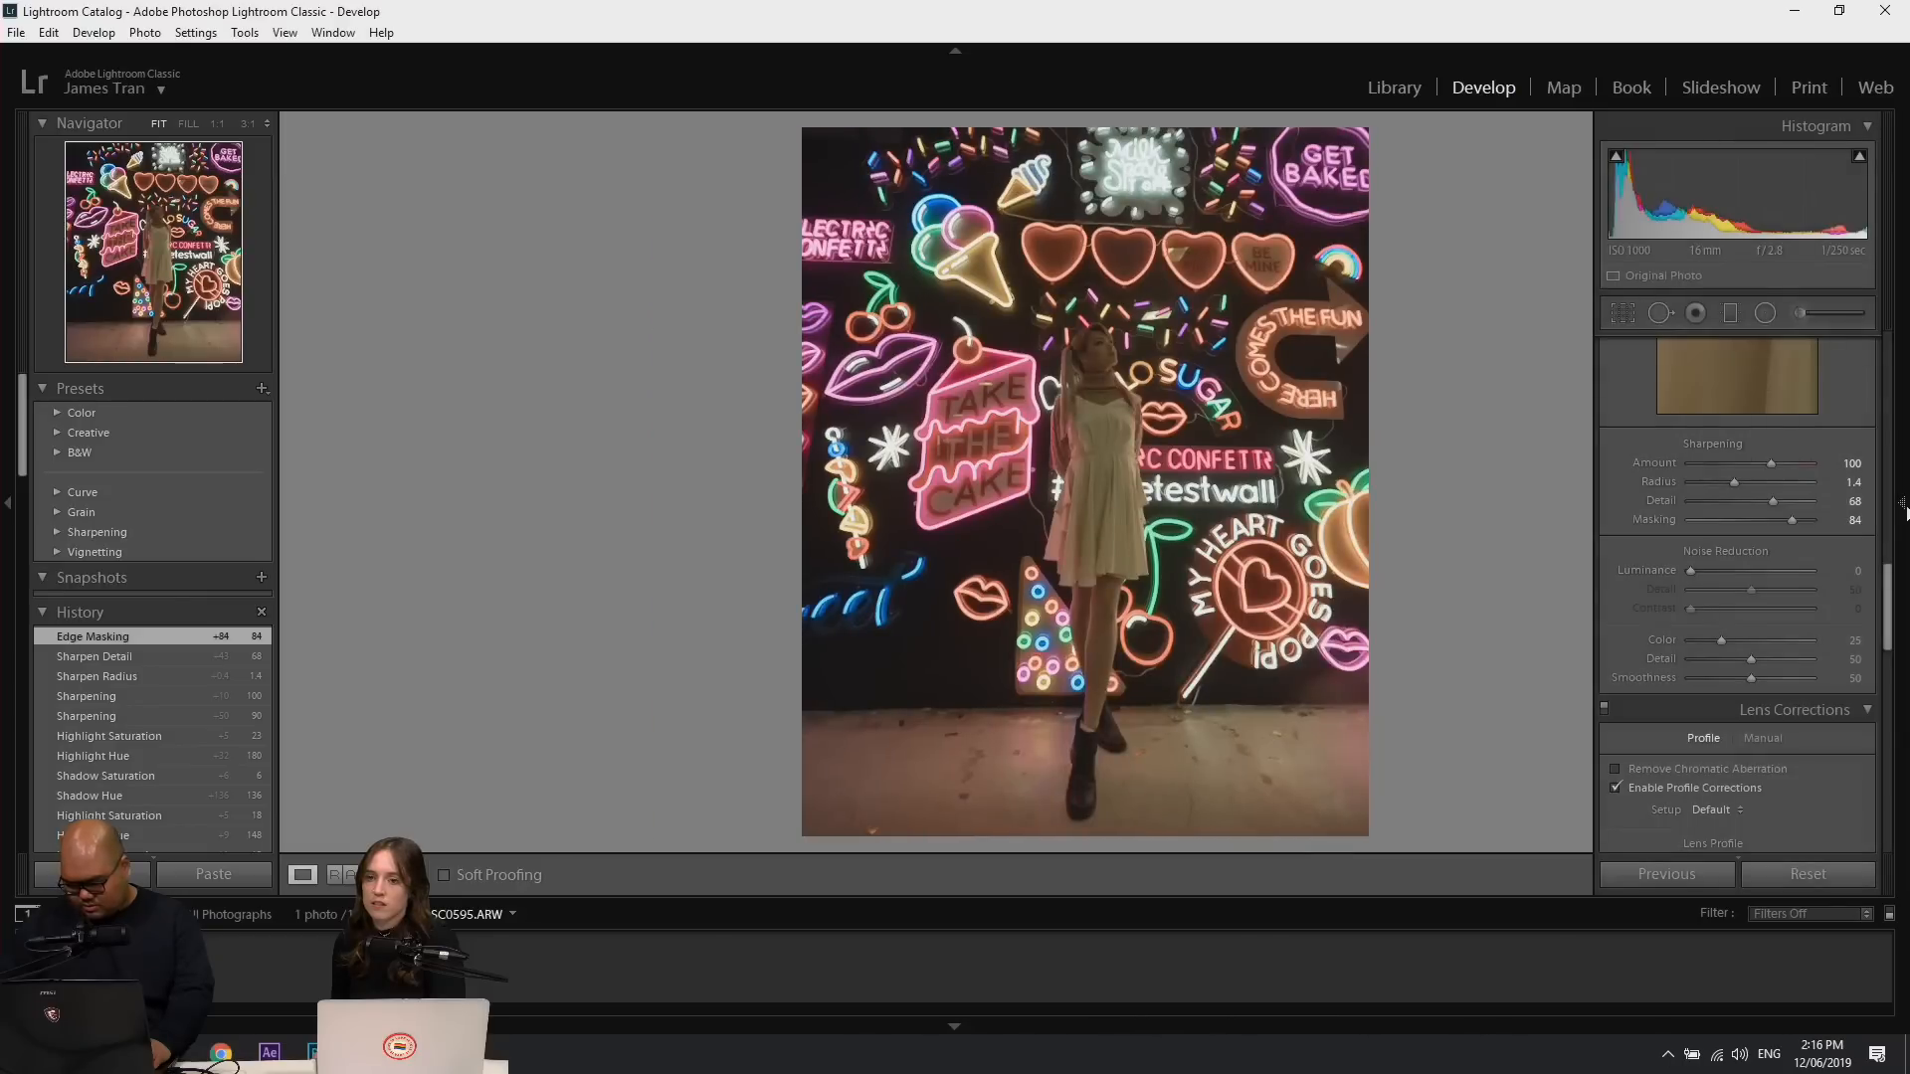
click(1892, 557)
drag(1892, 619, 1900, 818)
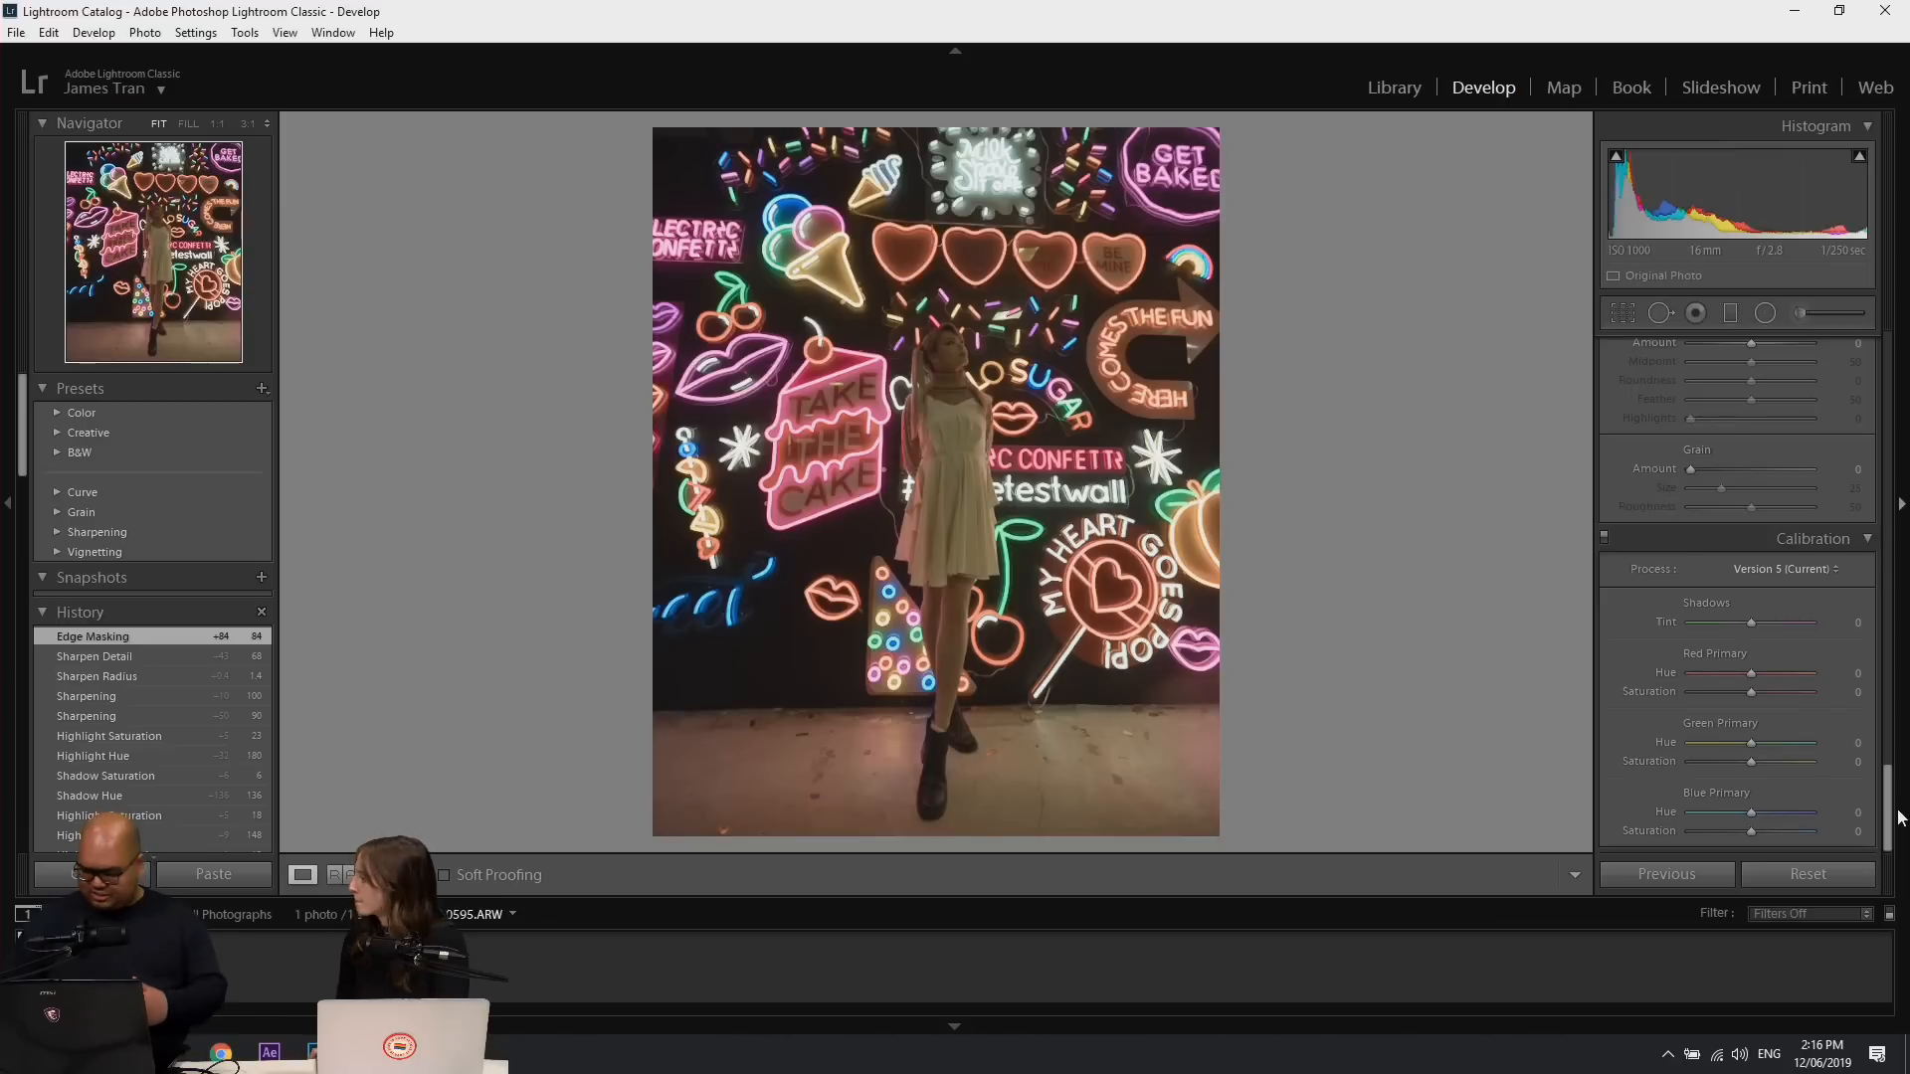
click(1732, 812)
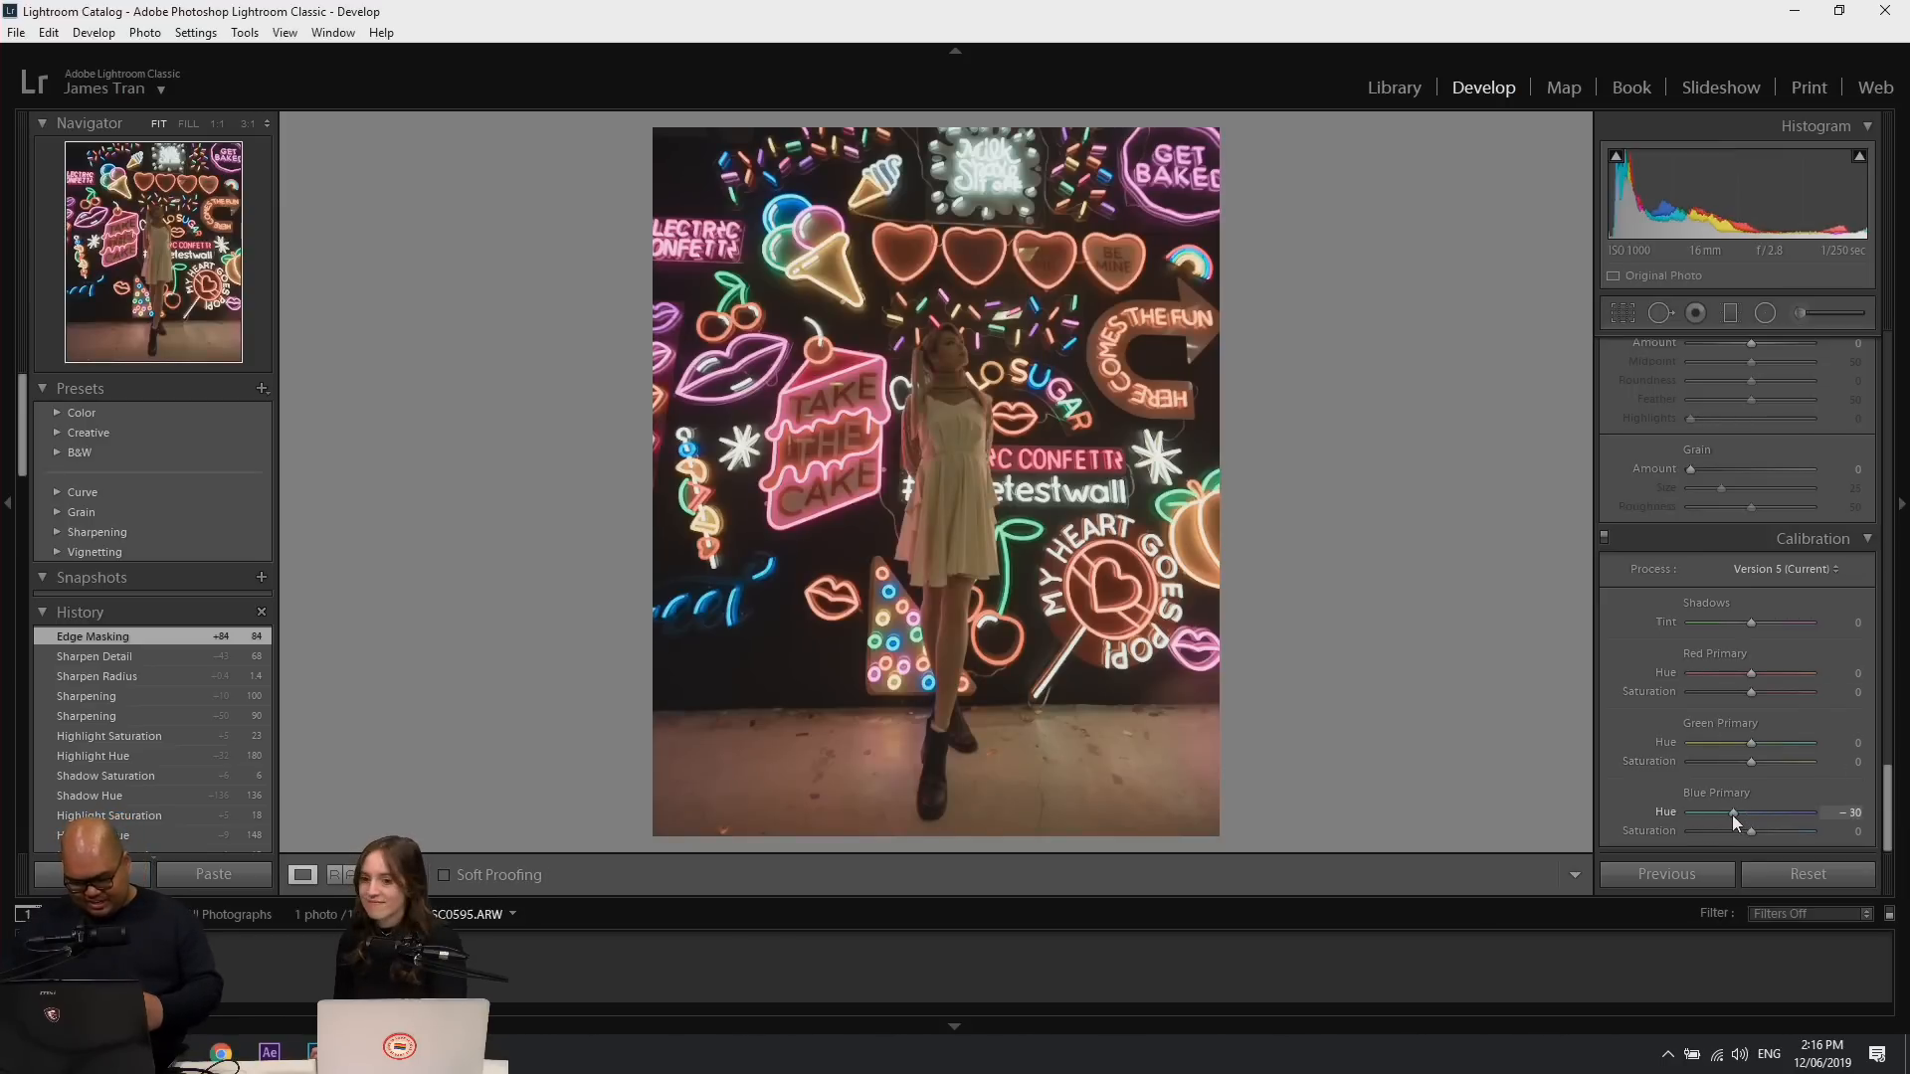
mouse_move(1714, 804)
mouse_down()
mouse_move(1771, 812)
mouse_move(1728, 798)
mouse_up()
click(1759, 831)
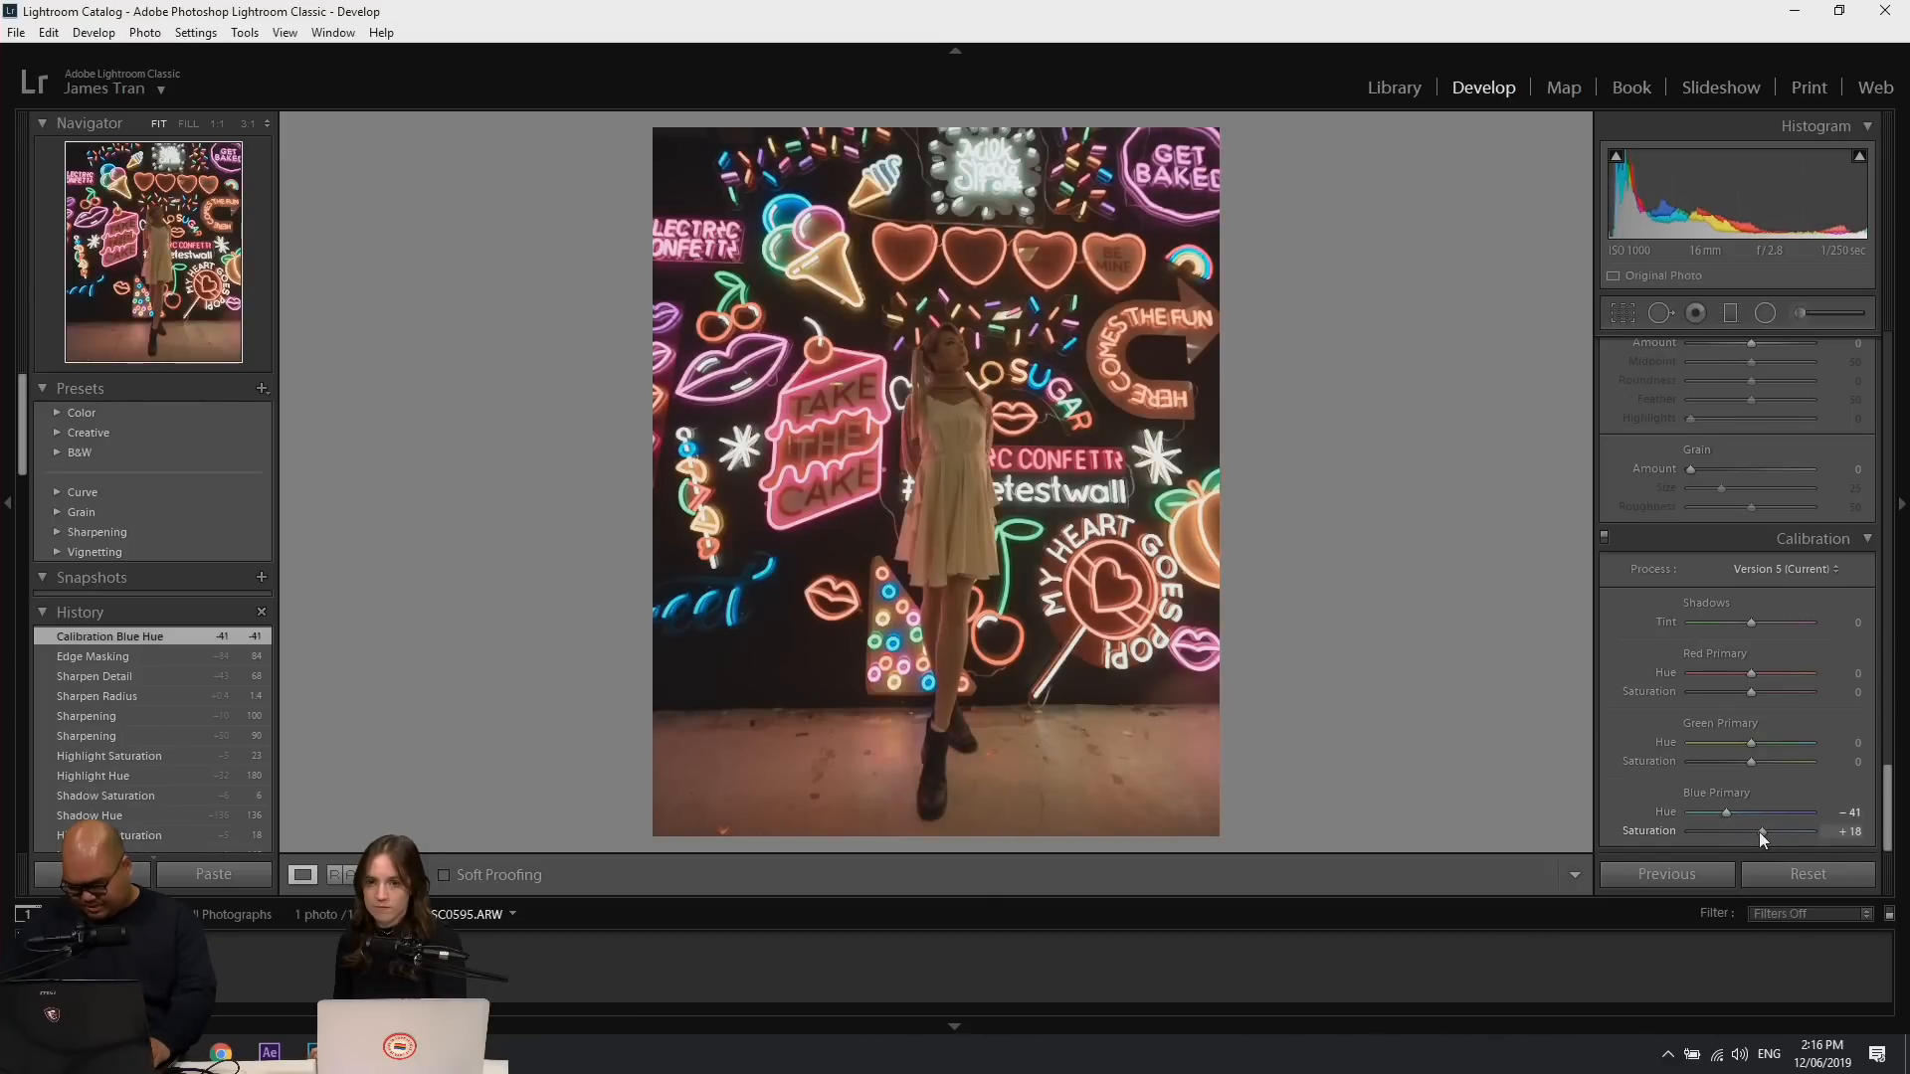
mouse_move(1747, 672)
mouse_down()
mouse_move(1731, 676)
mouse_move(1753, 676)
mouse_up()
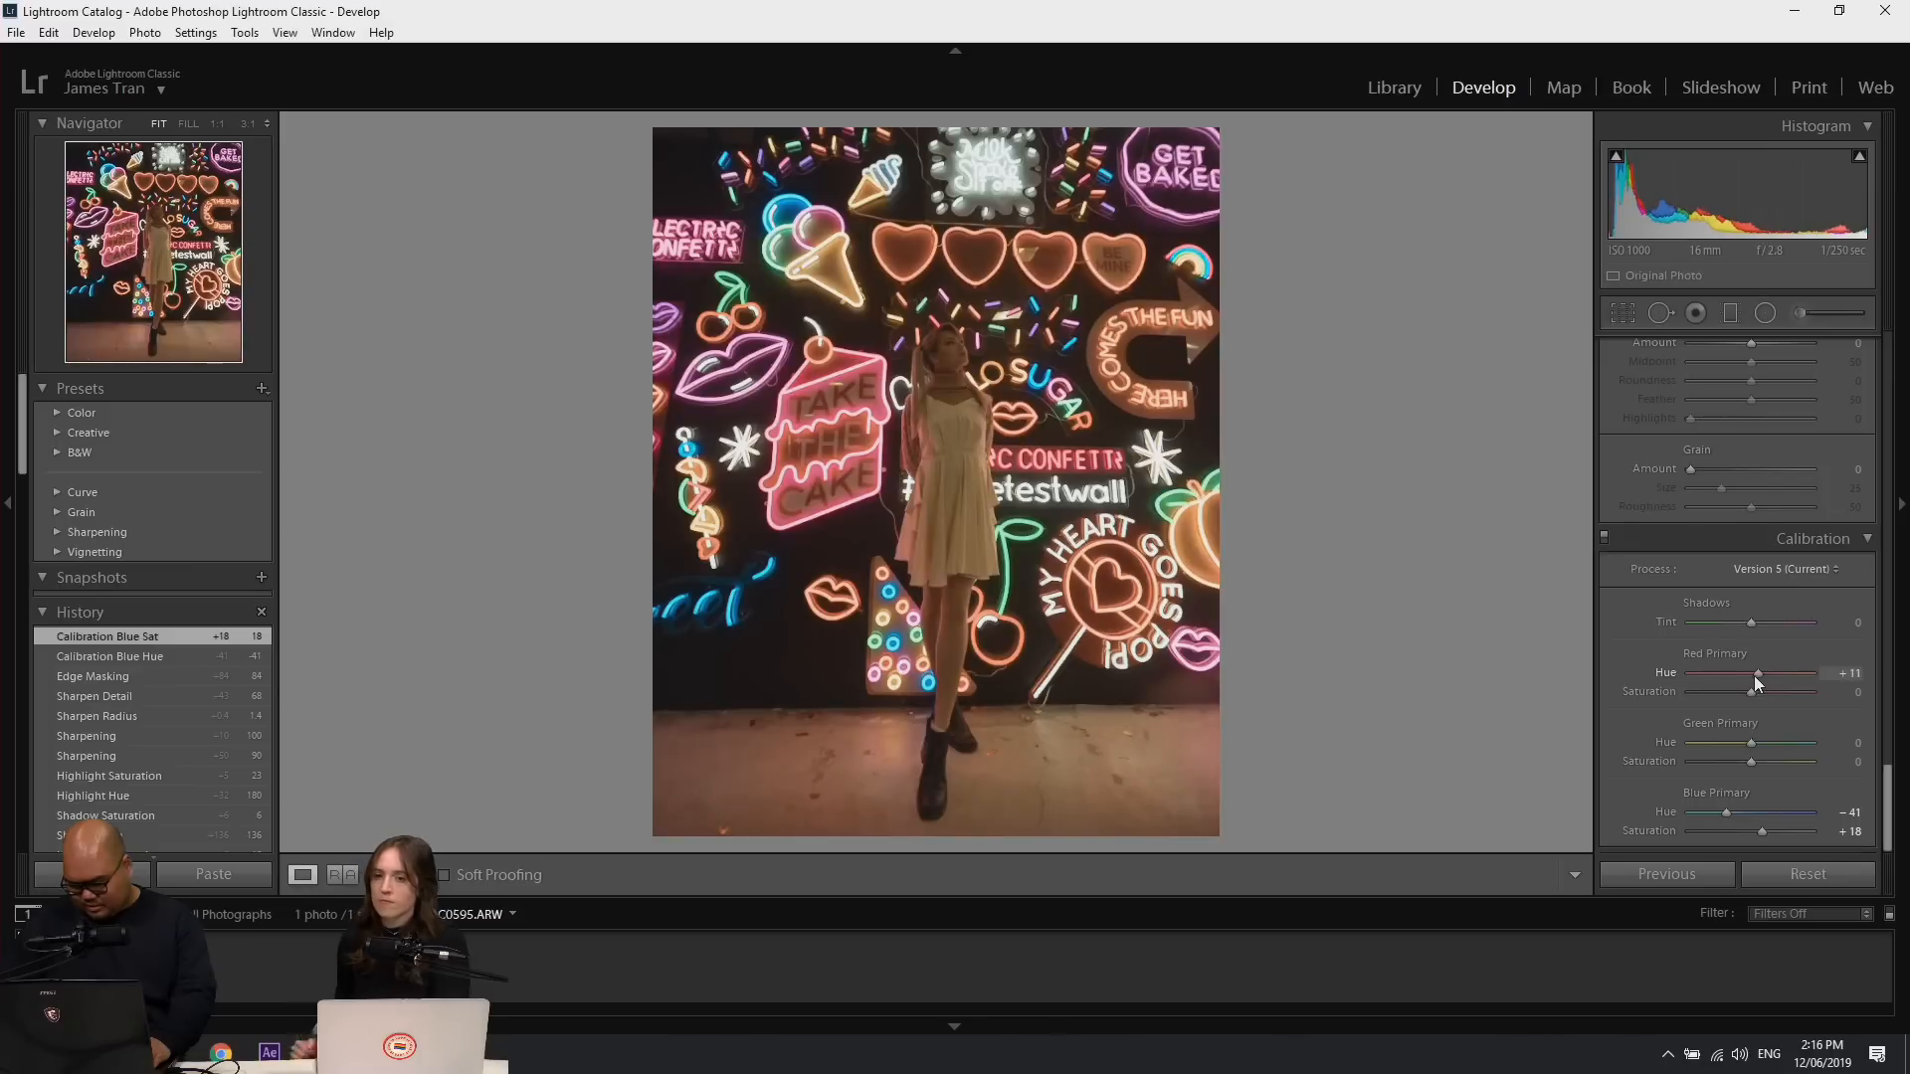
Save the current adjustments as a new develop preset named A in the User Presets group.
drag(1888, 801, 1897, 331)
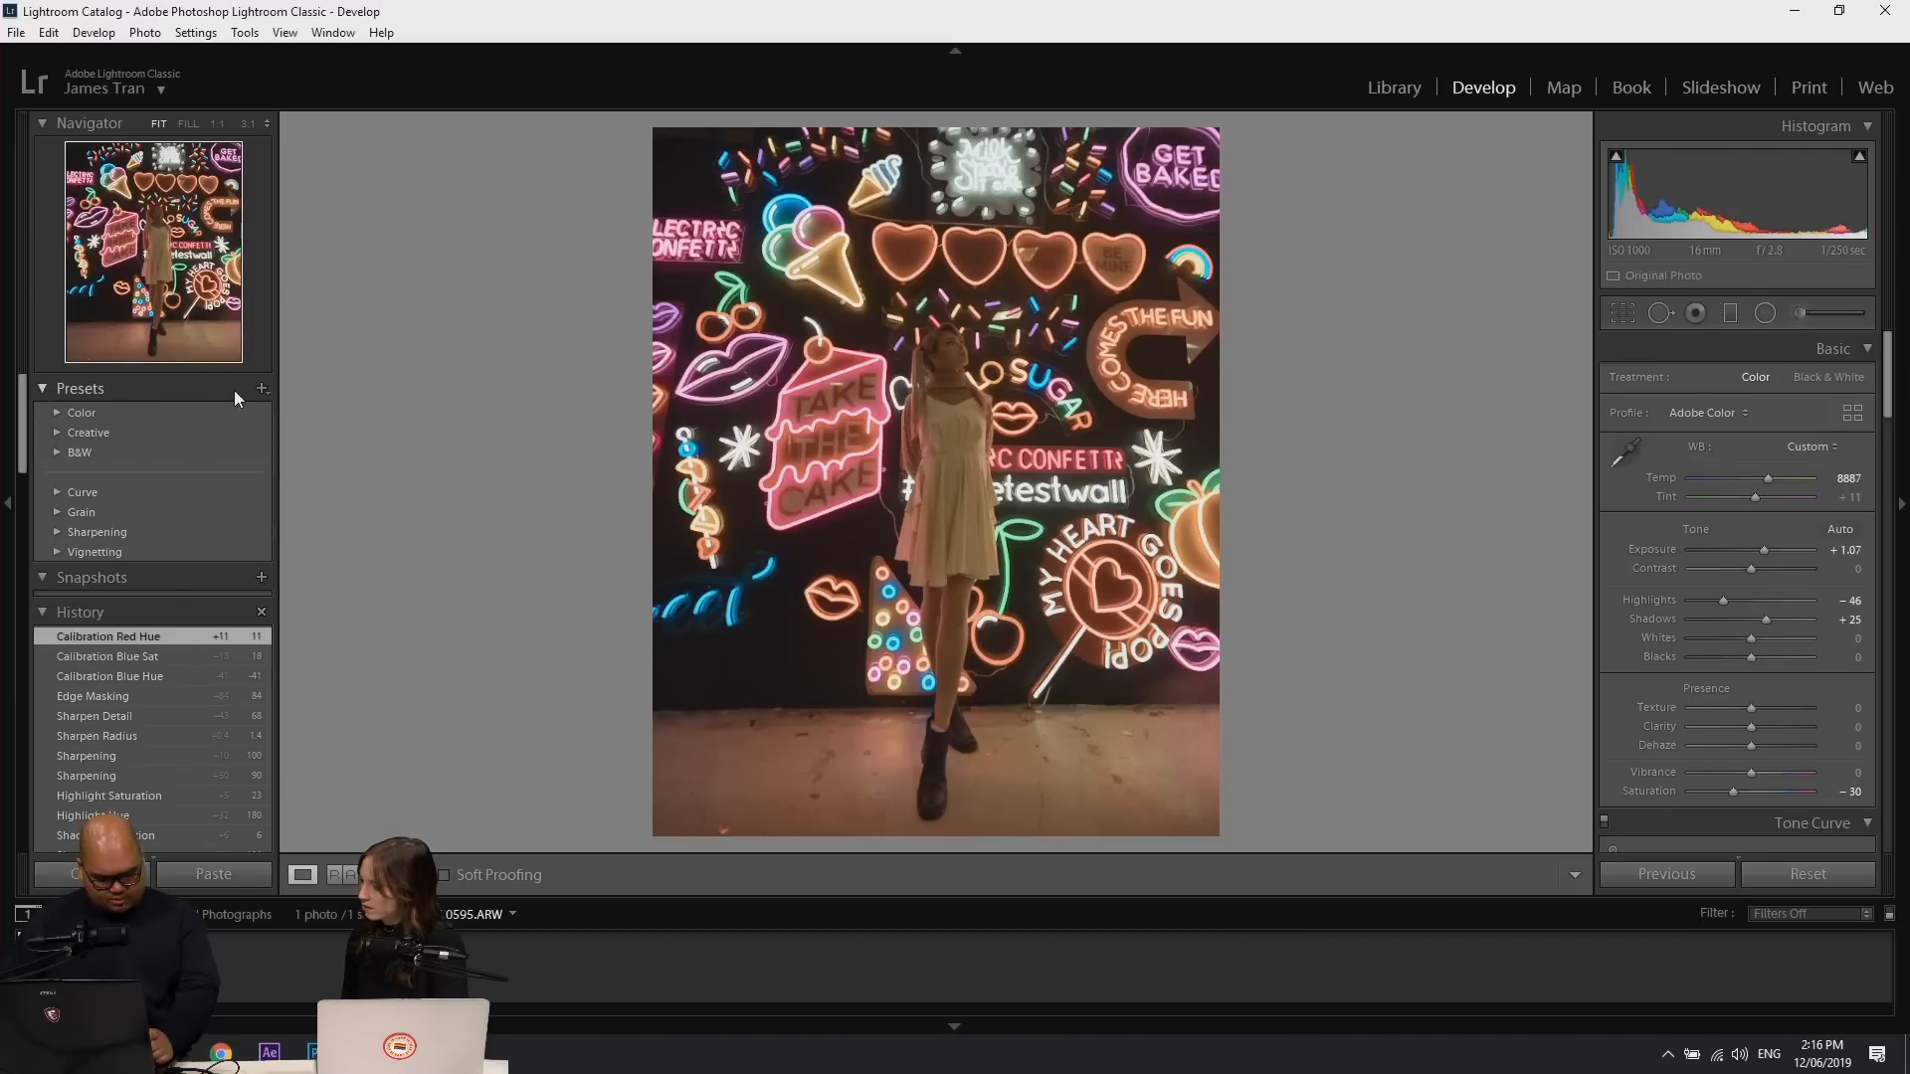
click(262, 388)
click(294, 412)
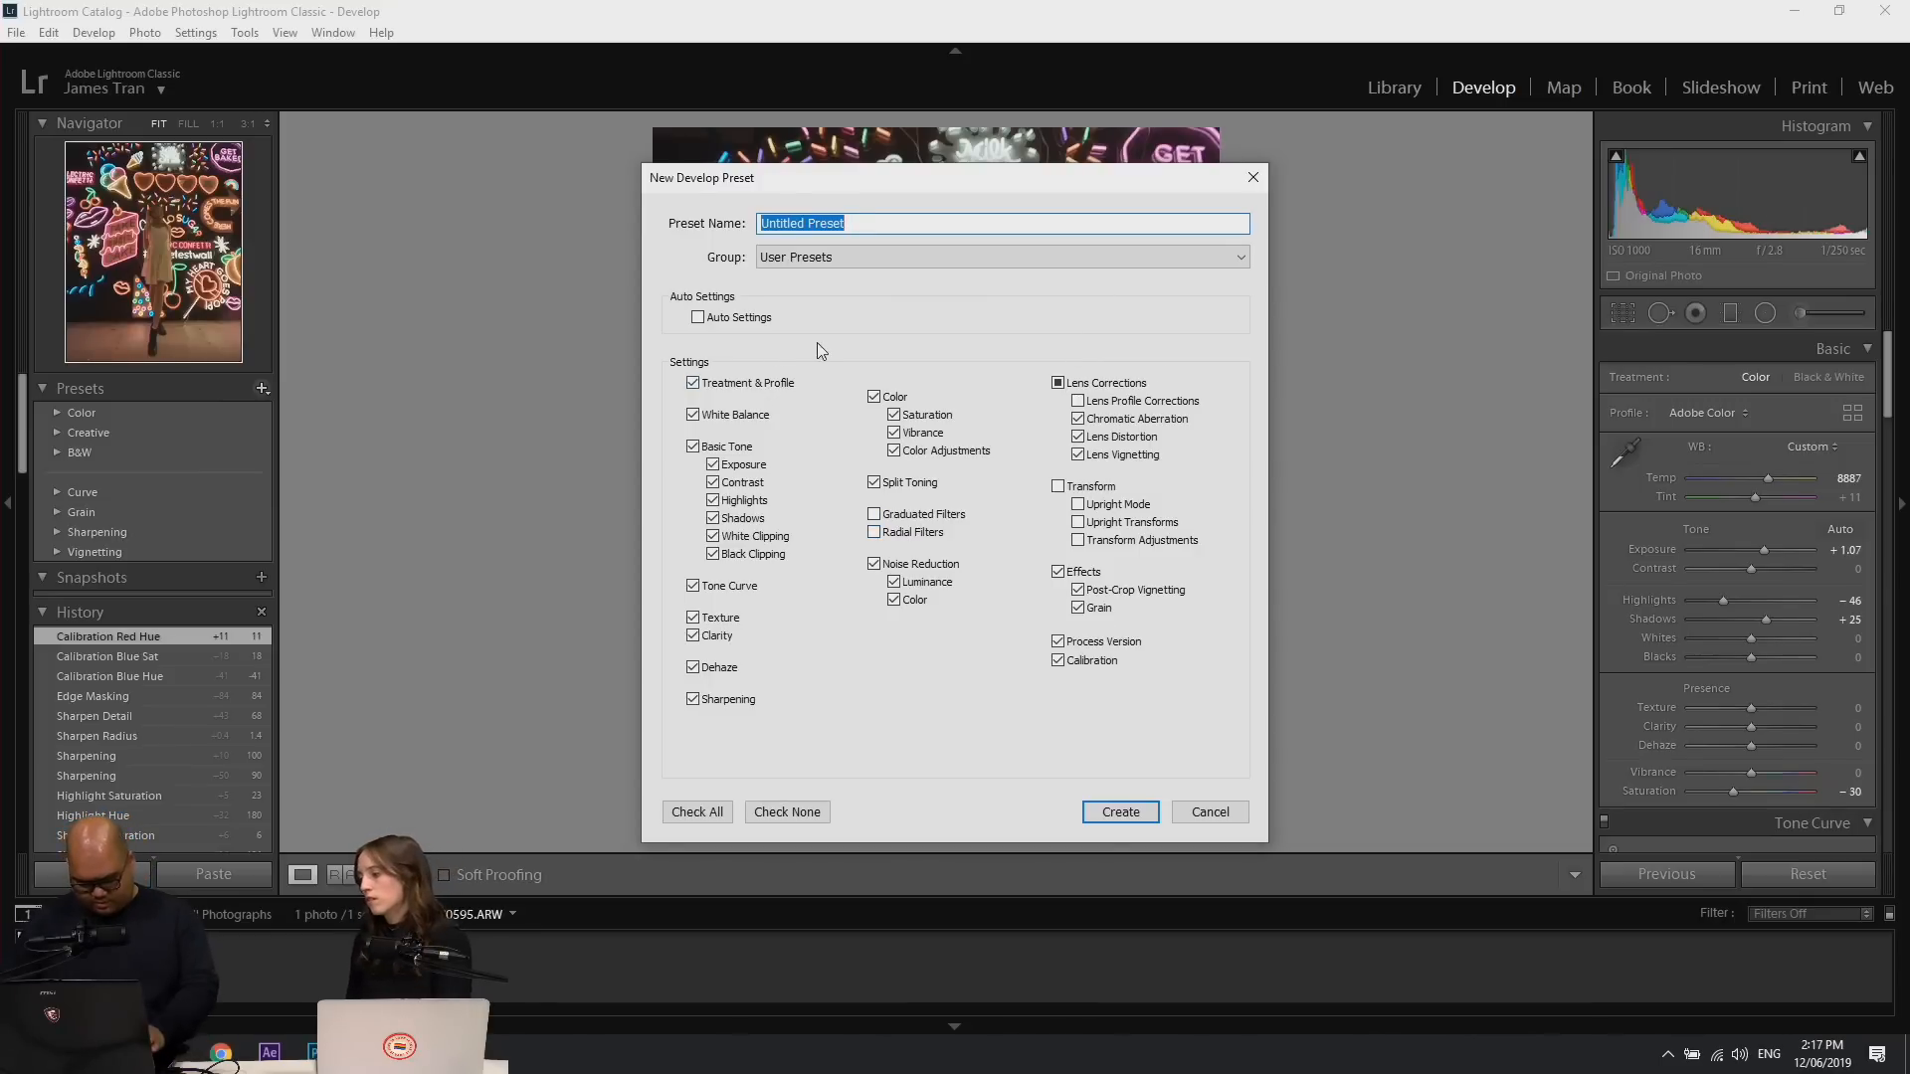
text(A)
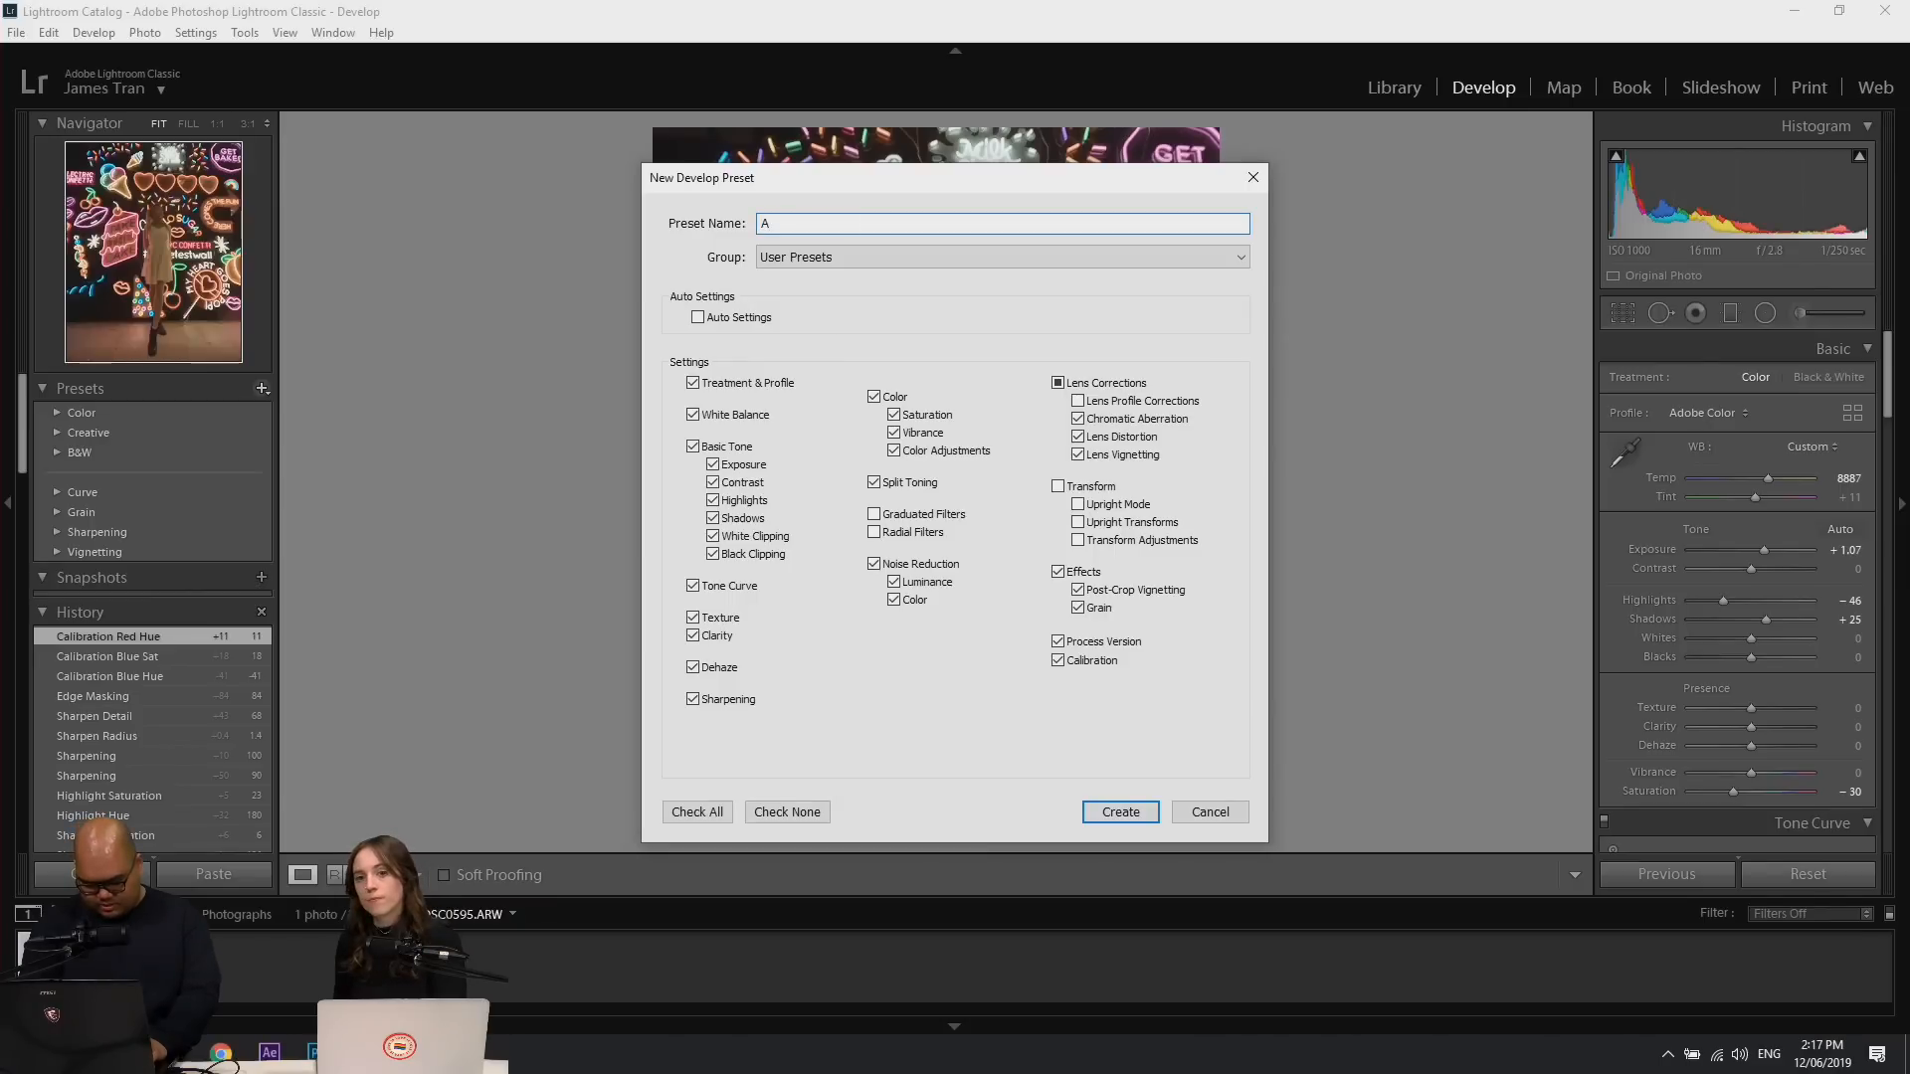
key(Return)
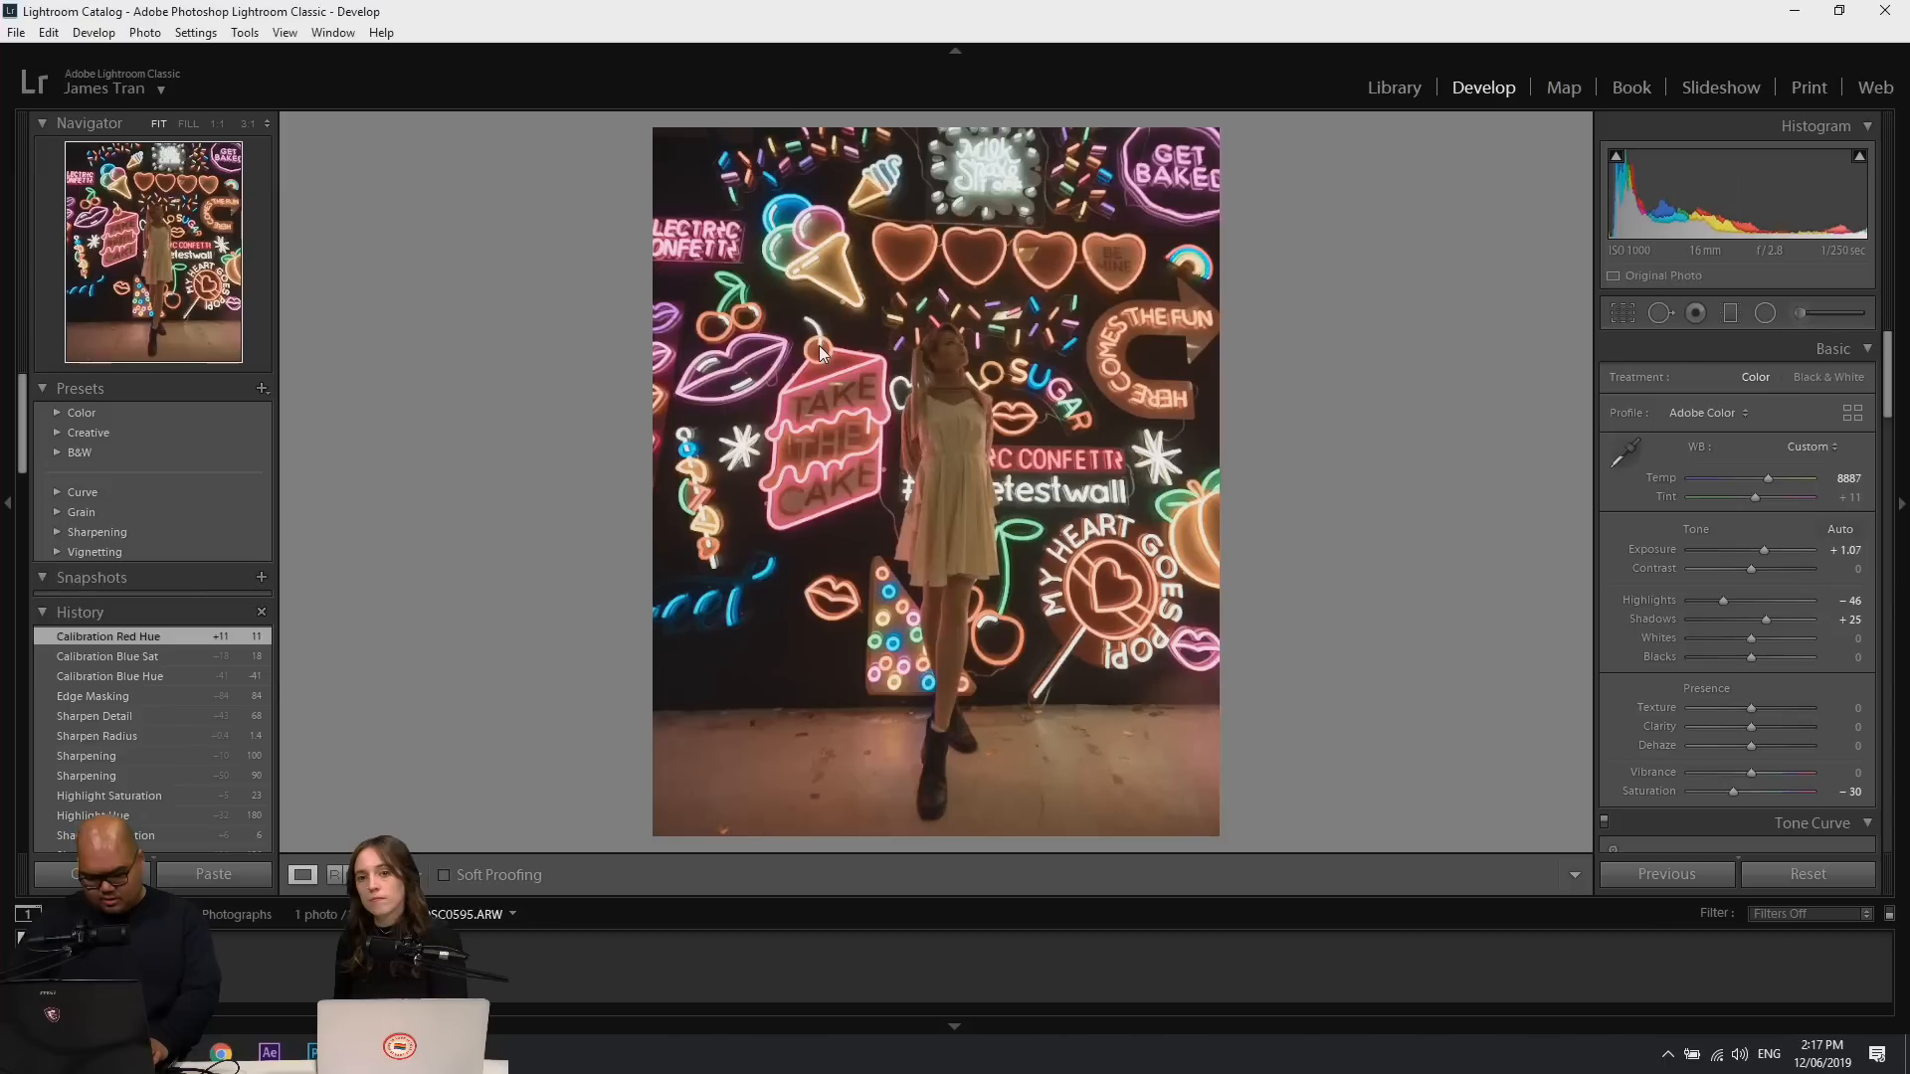
Export the edited photo as a JPG to the AdobeStream folder on the desktop.
scroll(71, 655, down, 10)
scroll(76, 653, up, 10)
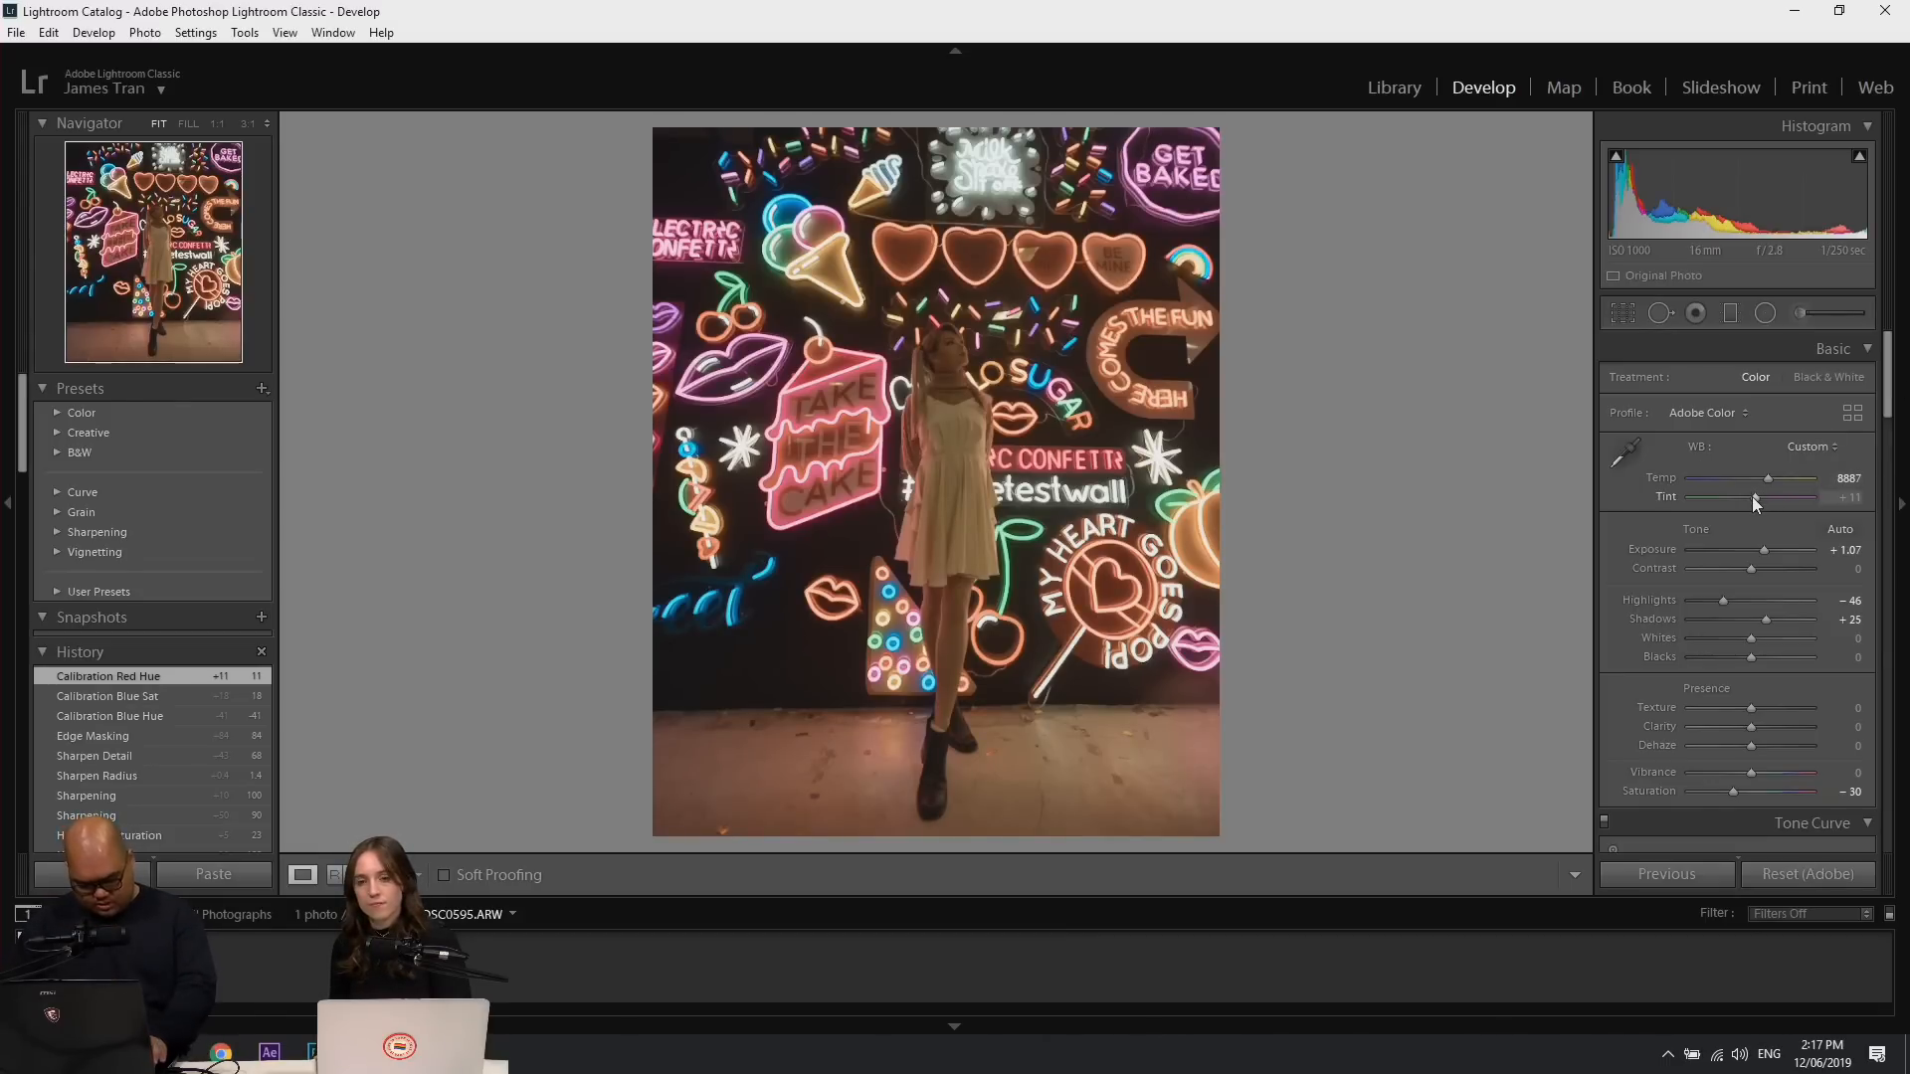
key(ctrl+shift+e)
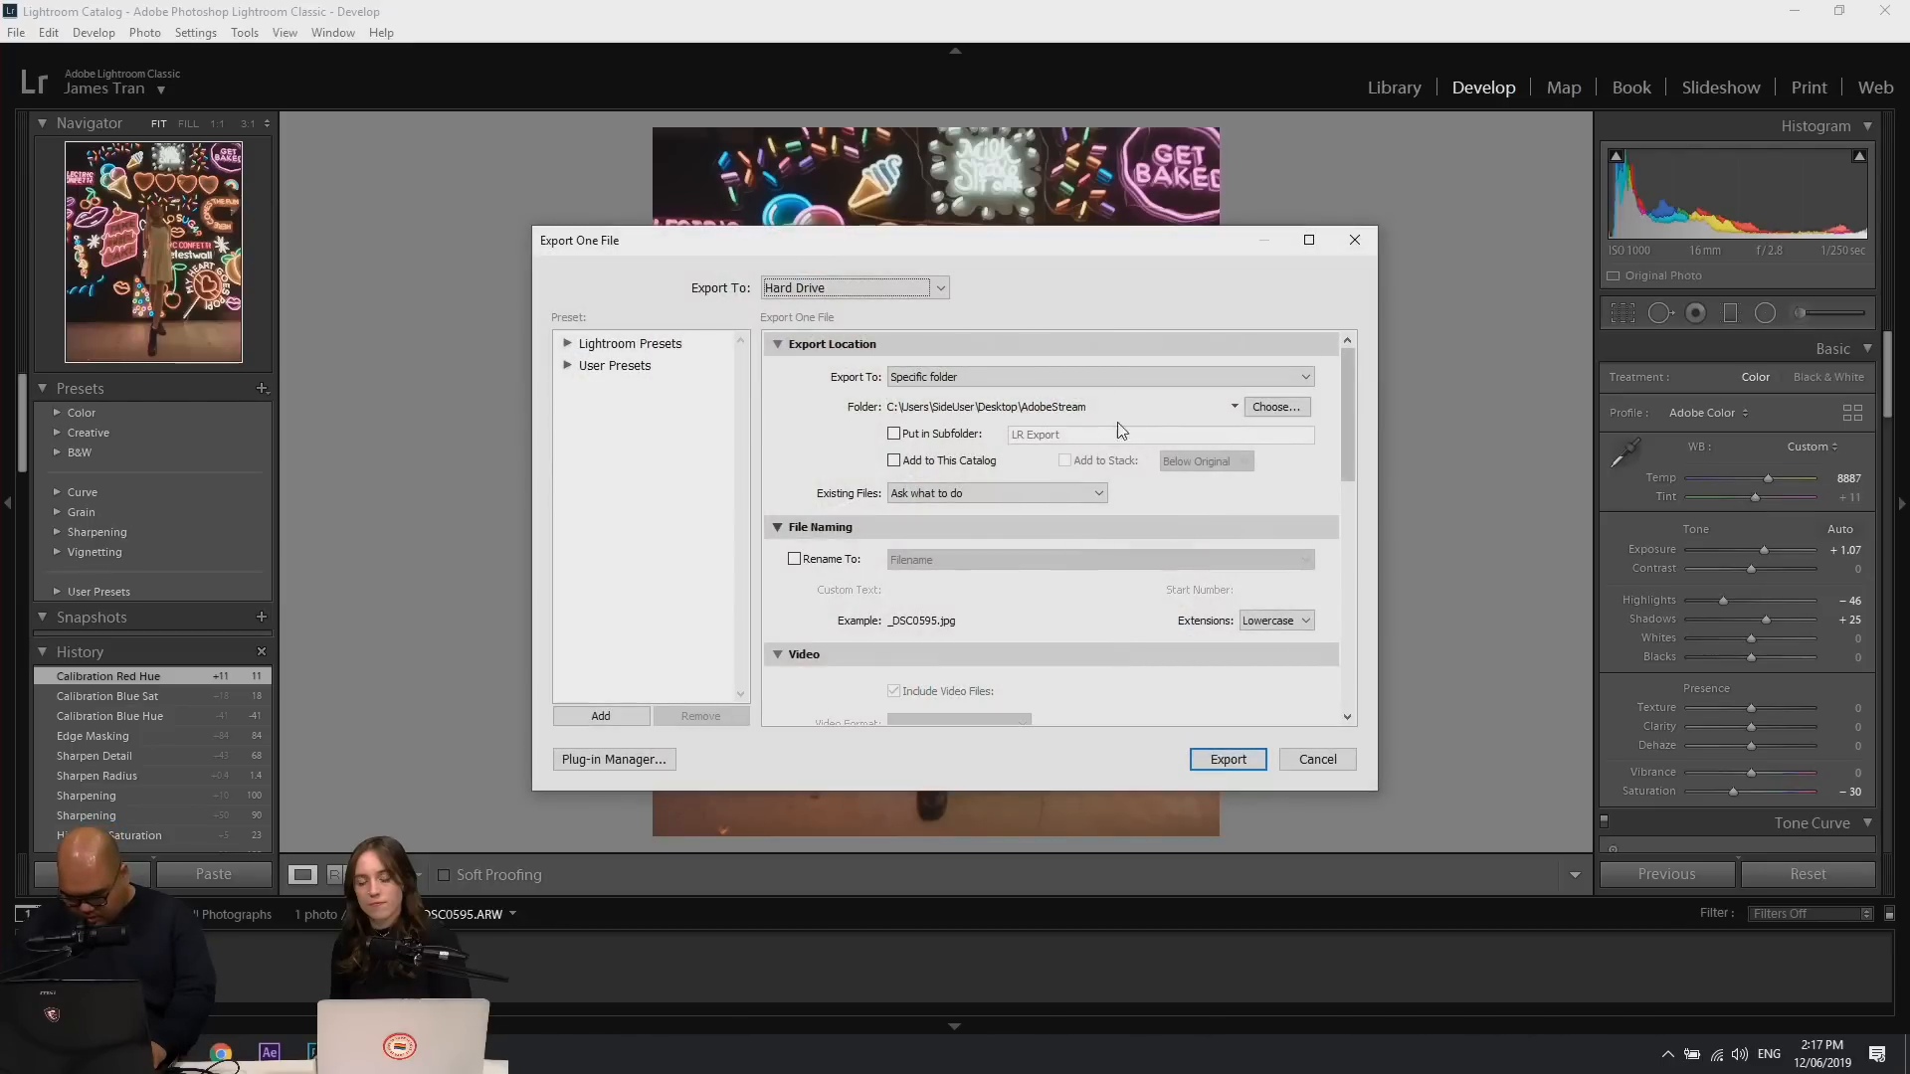
click(1230, 760)
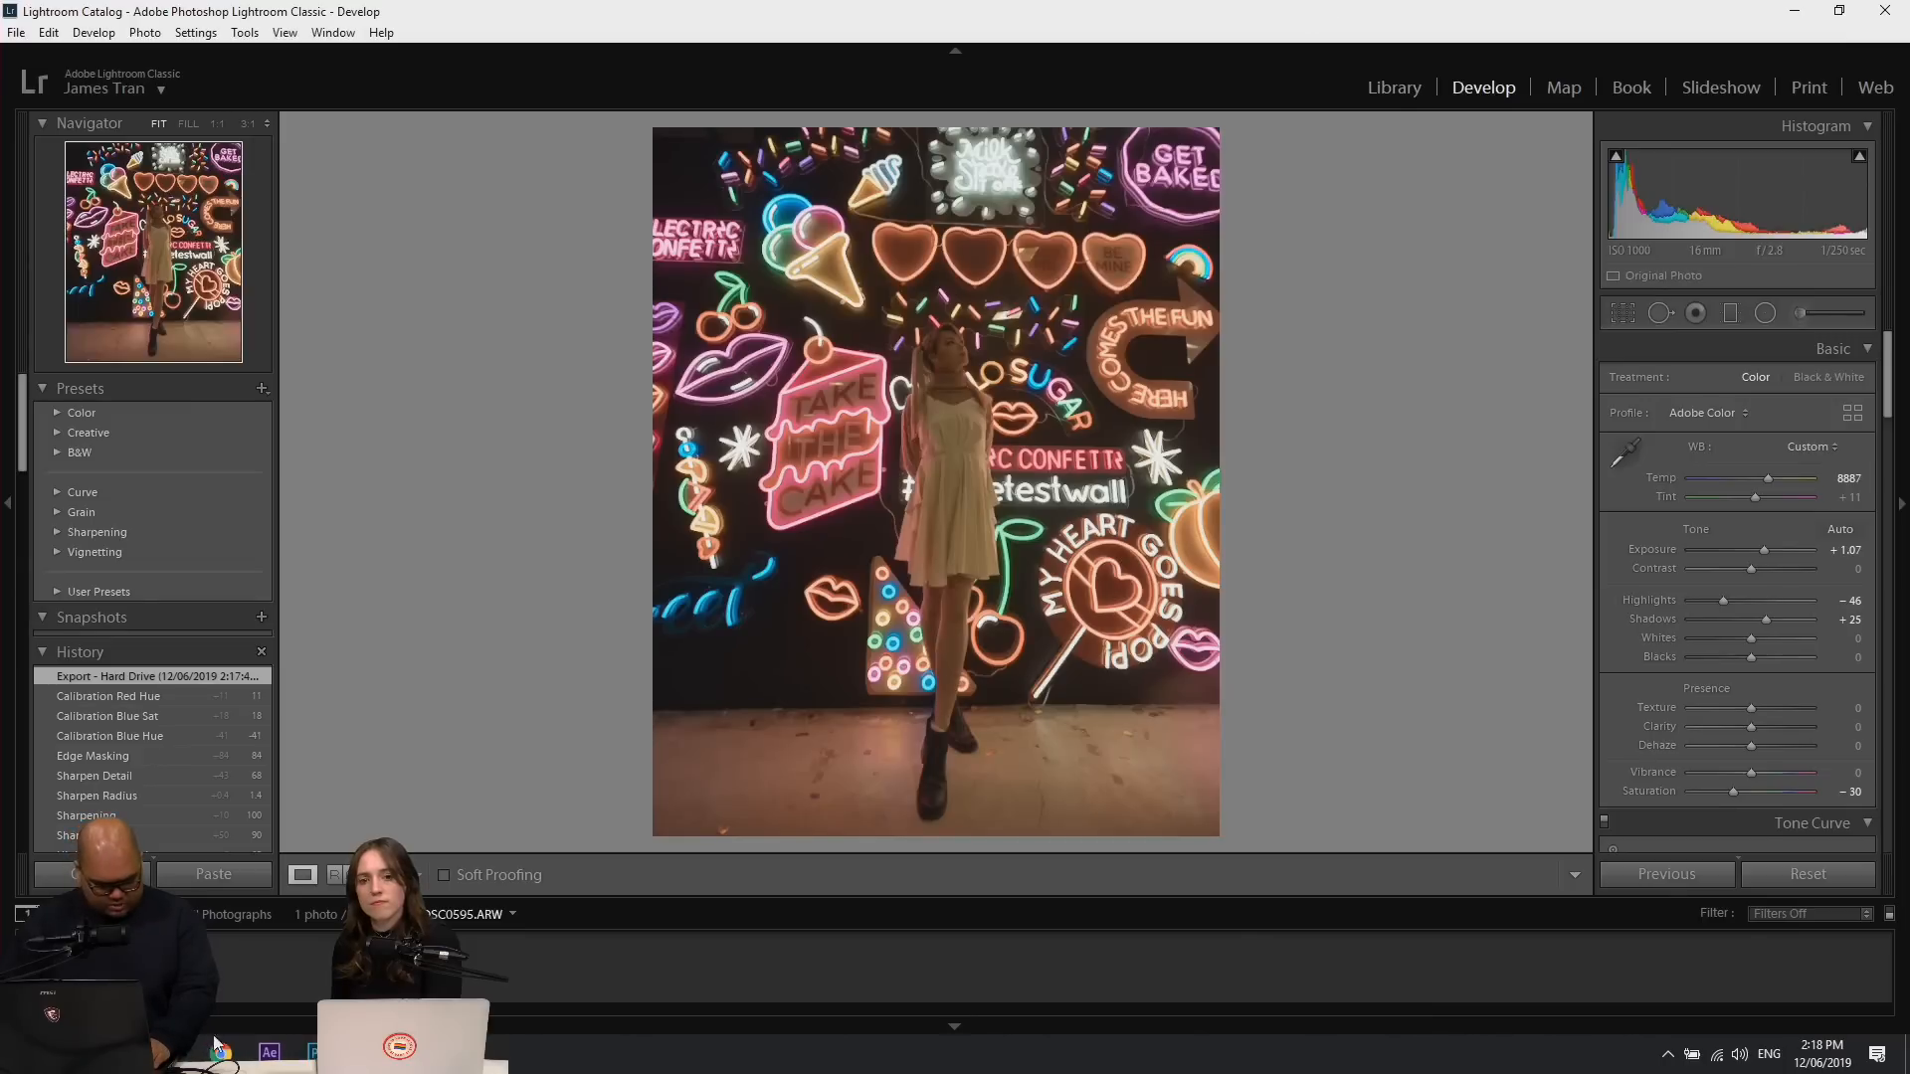
Switch to After Effects and create a 1080 x 1350 px, 30 fps, 10-second composition named Loop.
mouse_move(266, 1052)
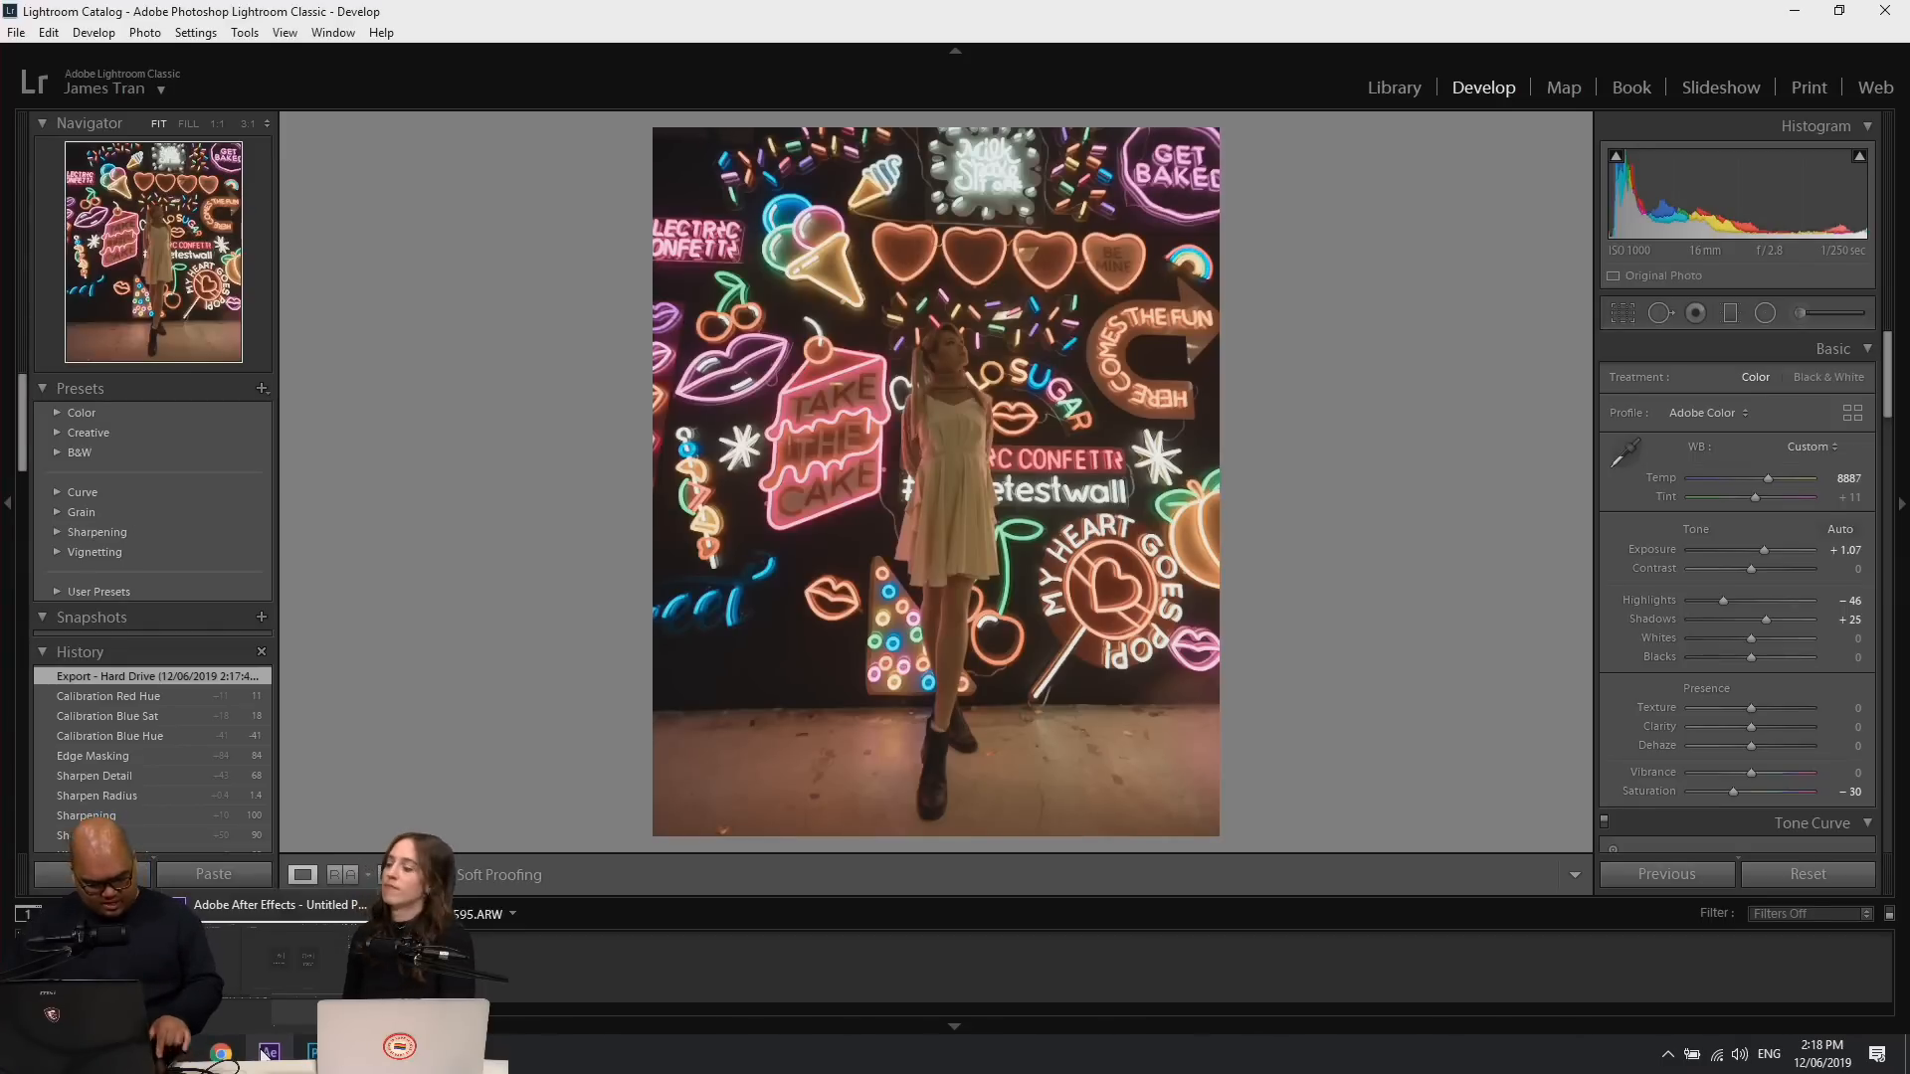
click(266, 1053)
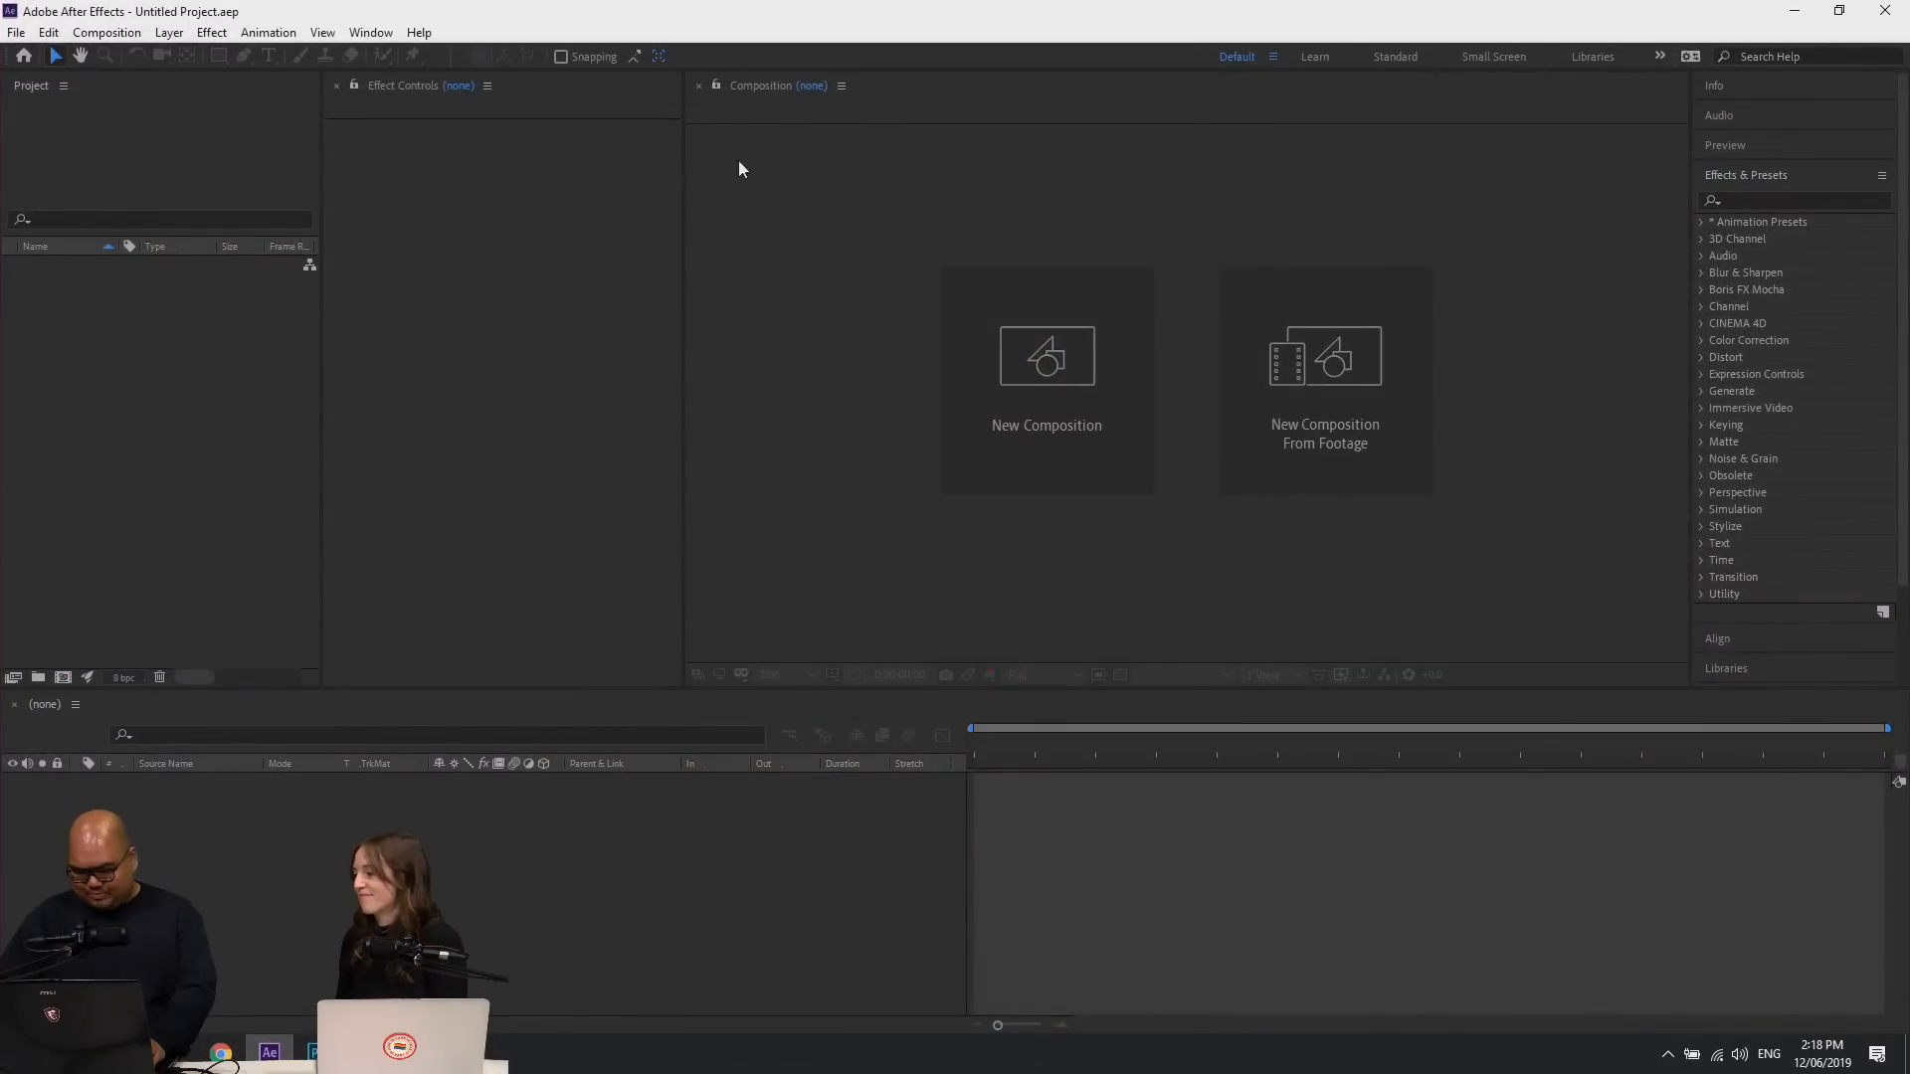
click(1011, 368)
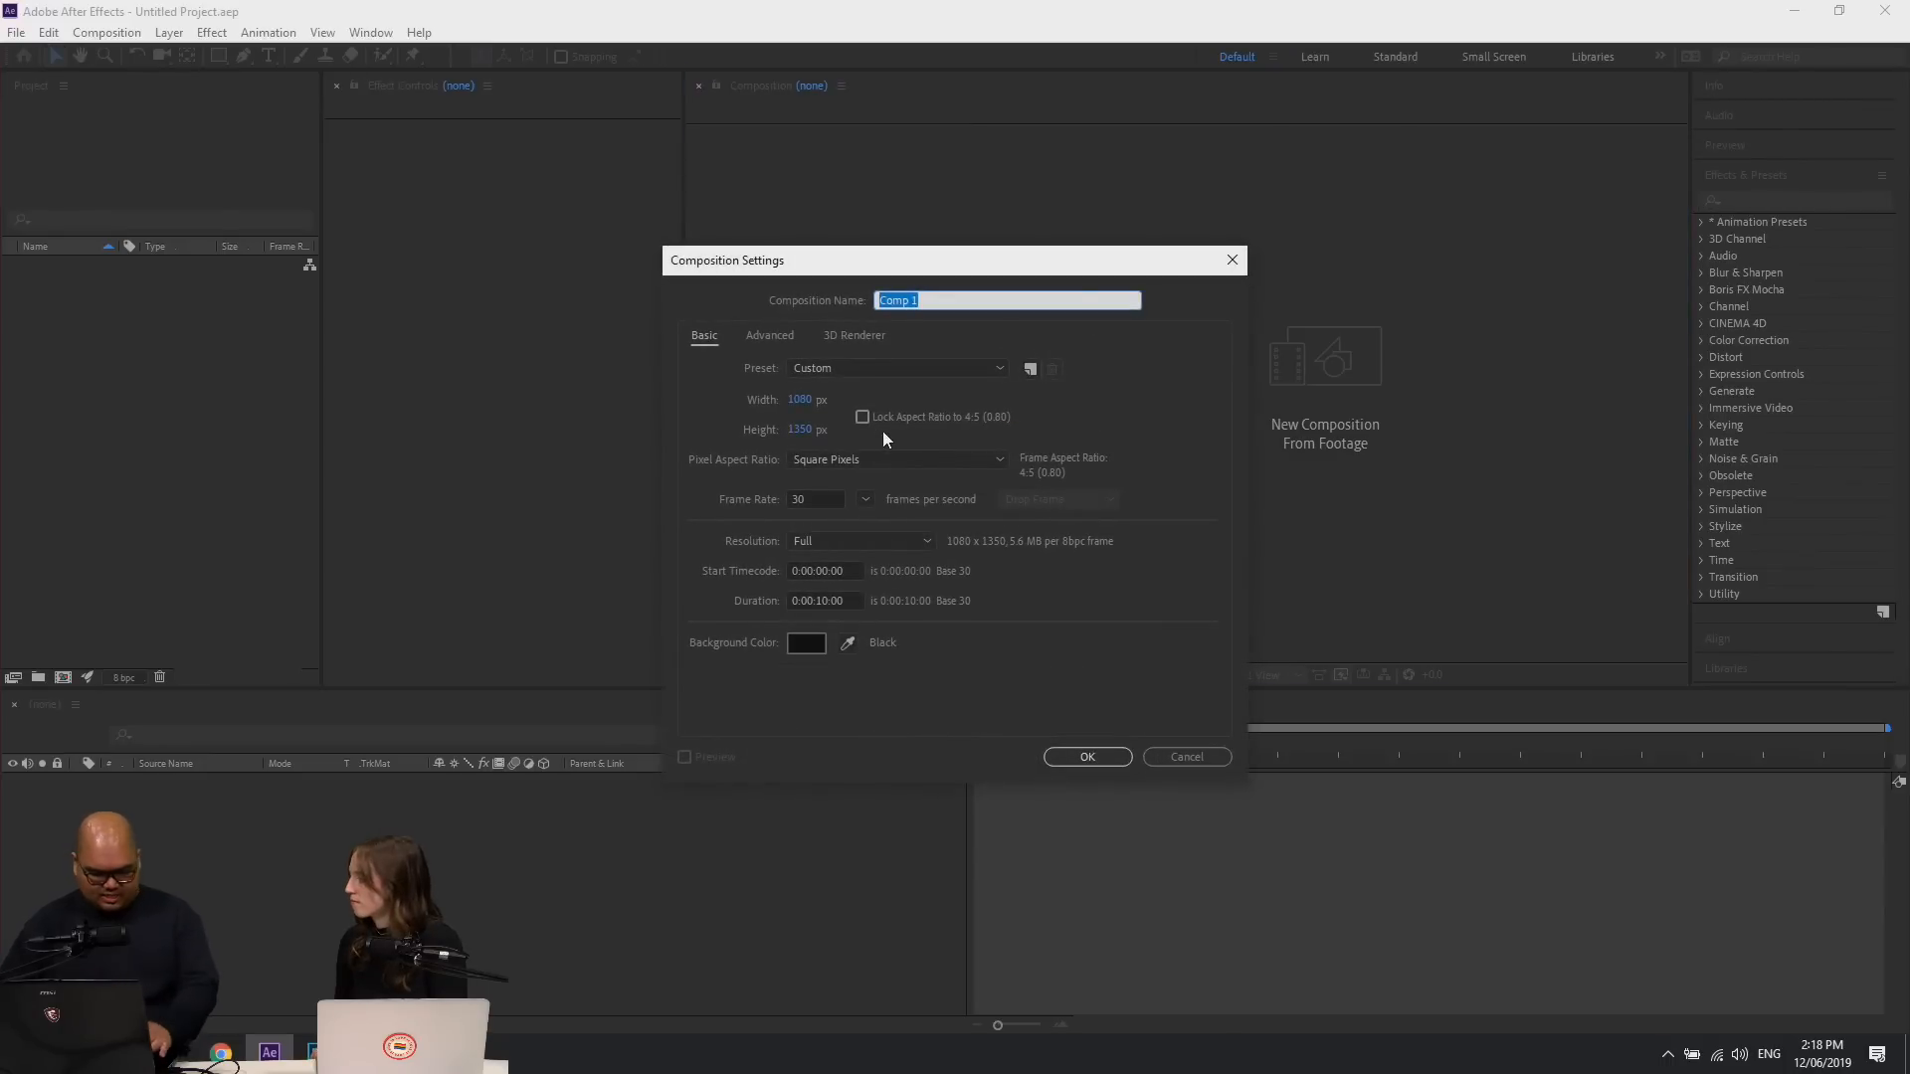
click(824, 496)
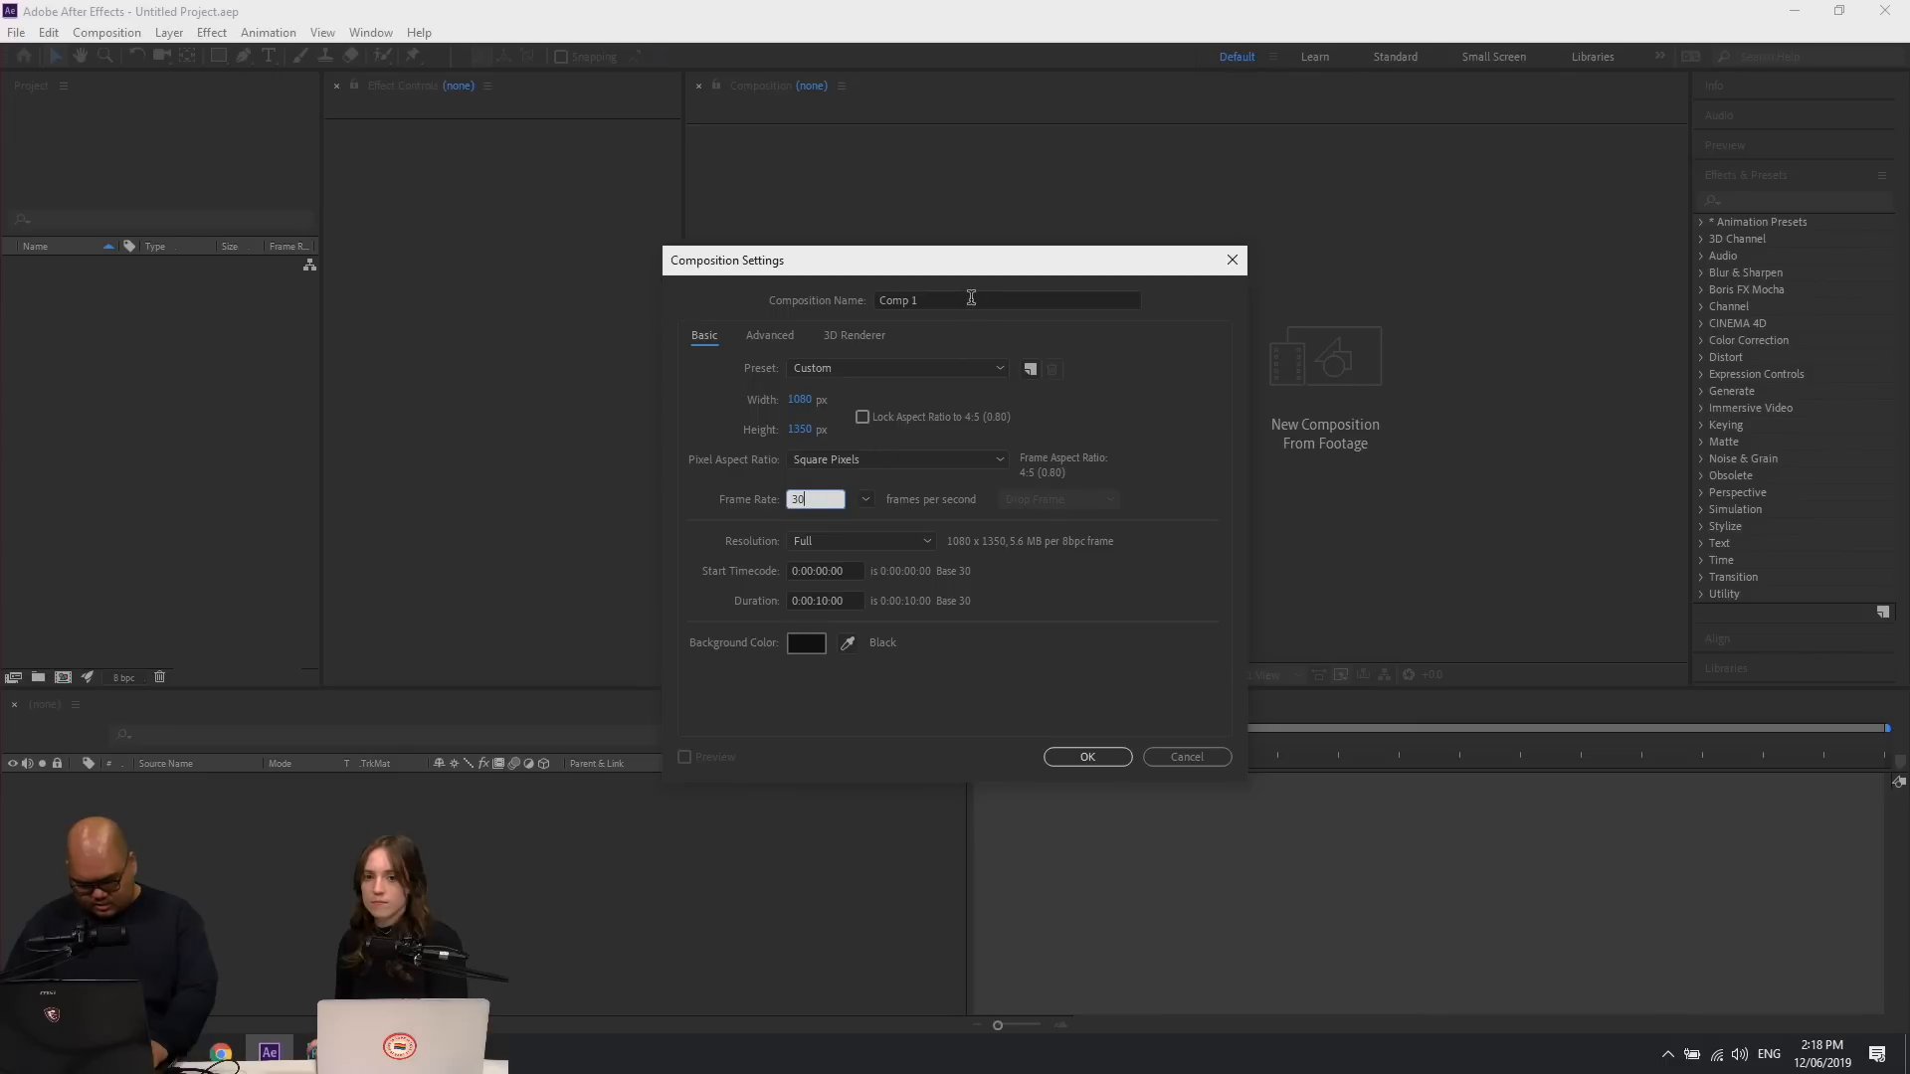
drag(972, 300, 704, 320)
text(Loop)
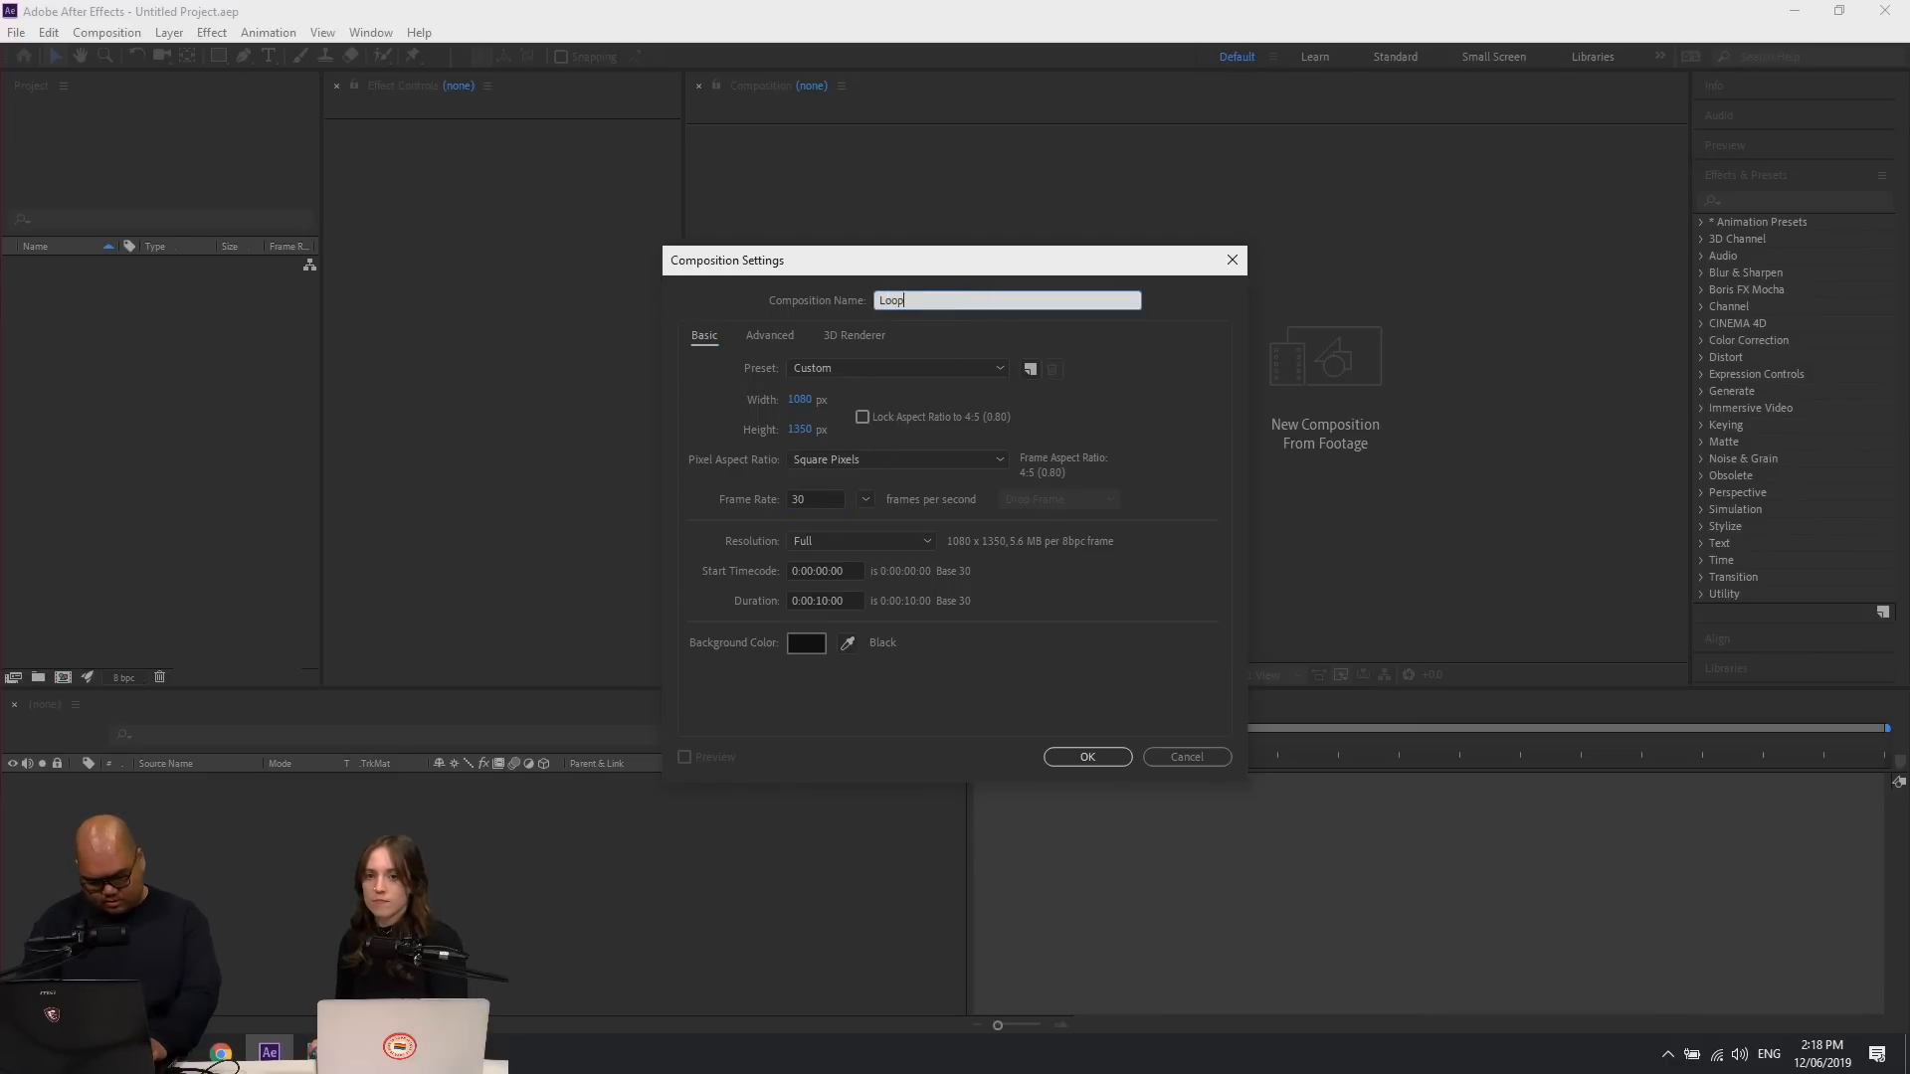
key(Return)
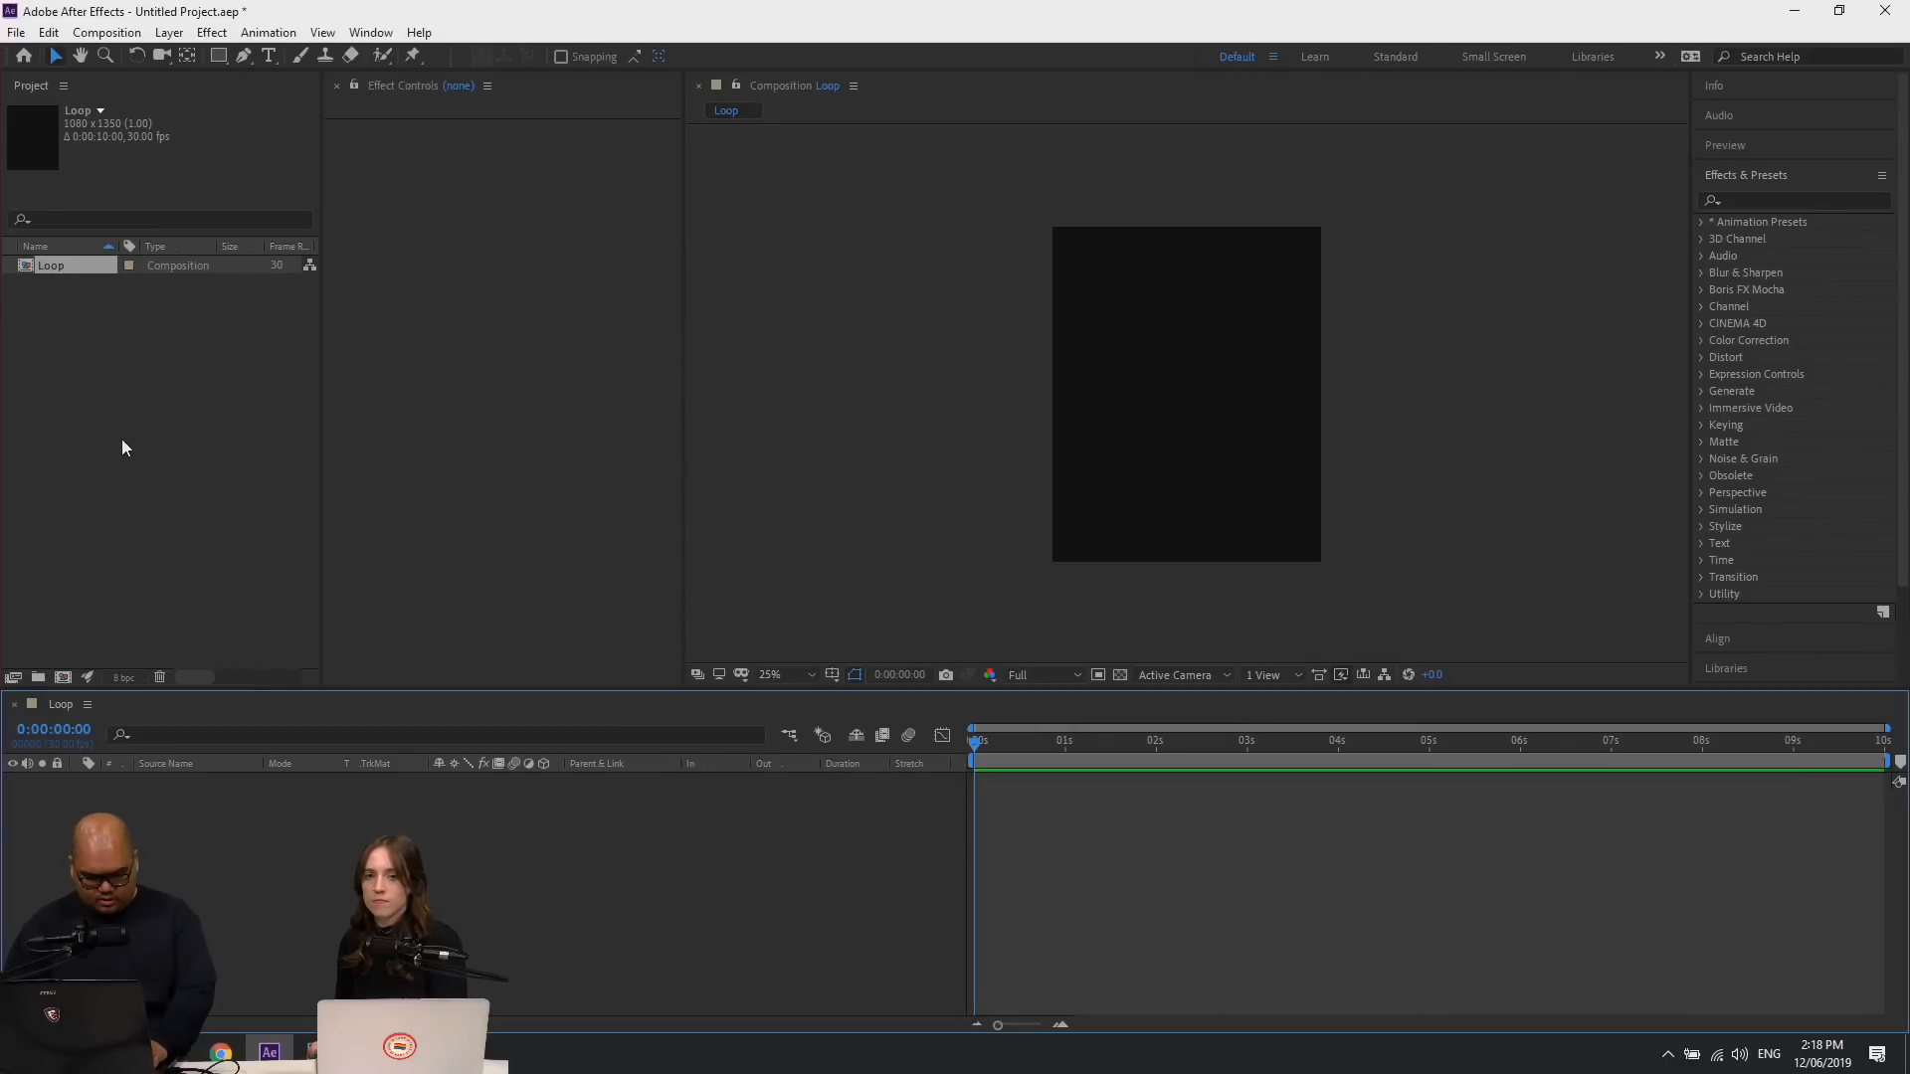
Import the exported _DSC0595 photo from the AdobeStream folder and add it as a layer to the Loop composition.
double_click(122, 440)
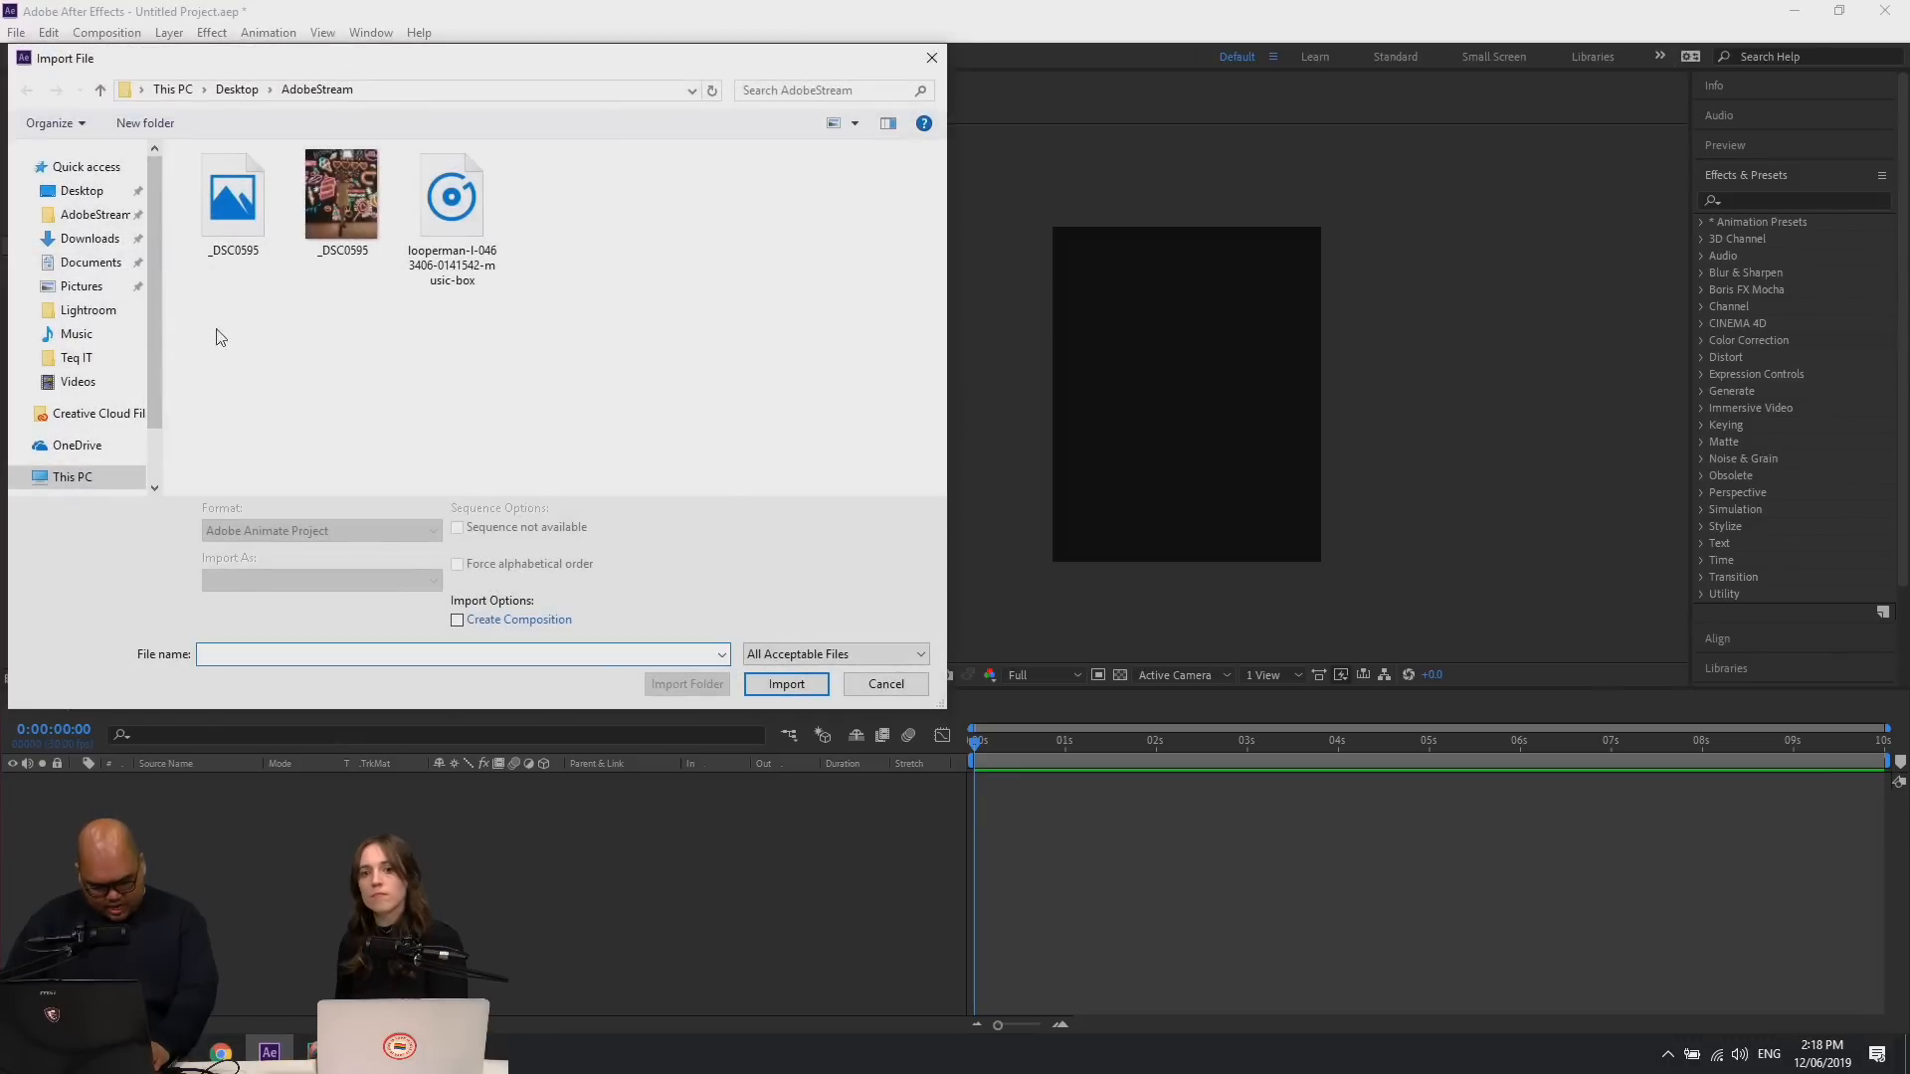
click(358, 214)
double_click(358, 214)
drag(85, 269, 185, 946)
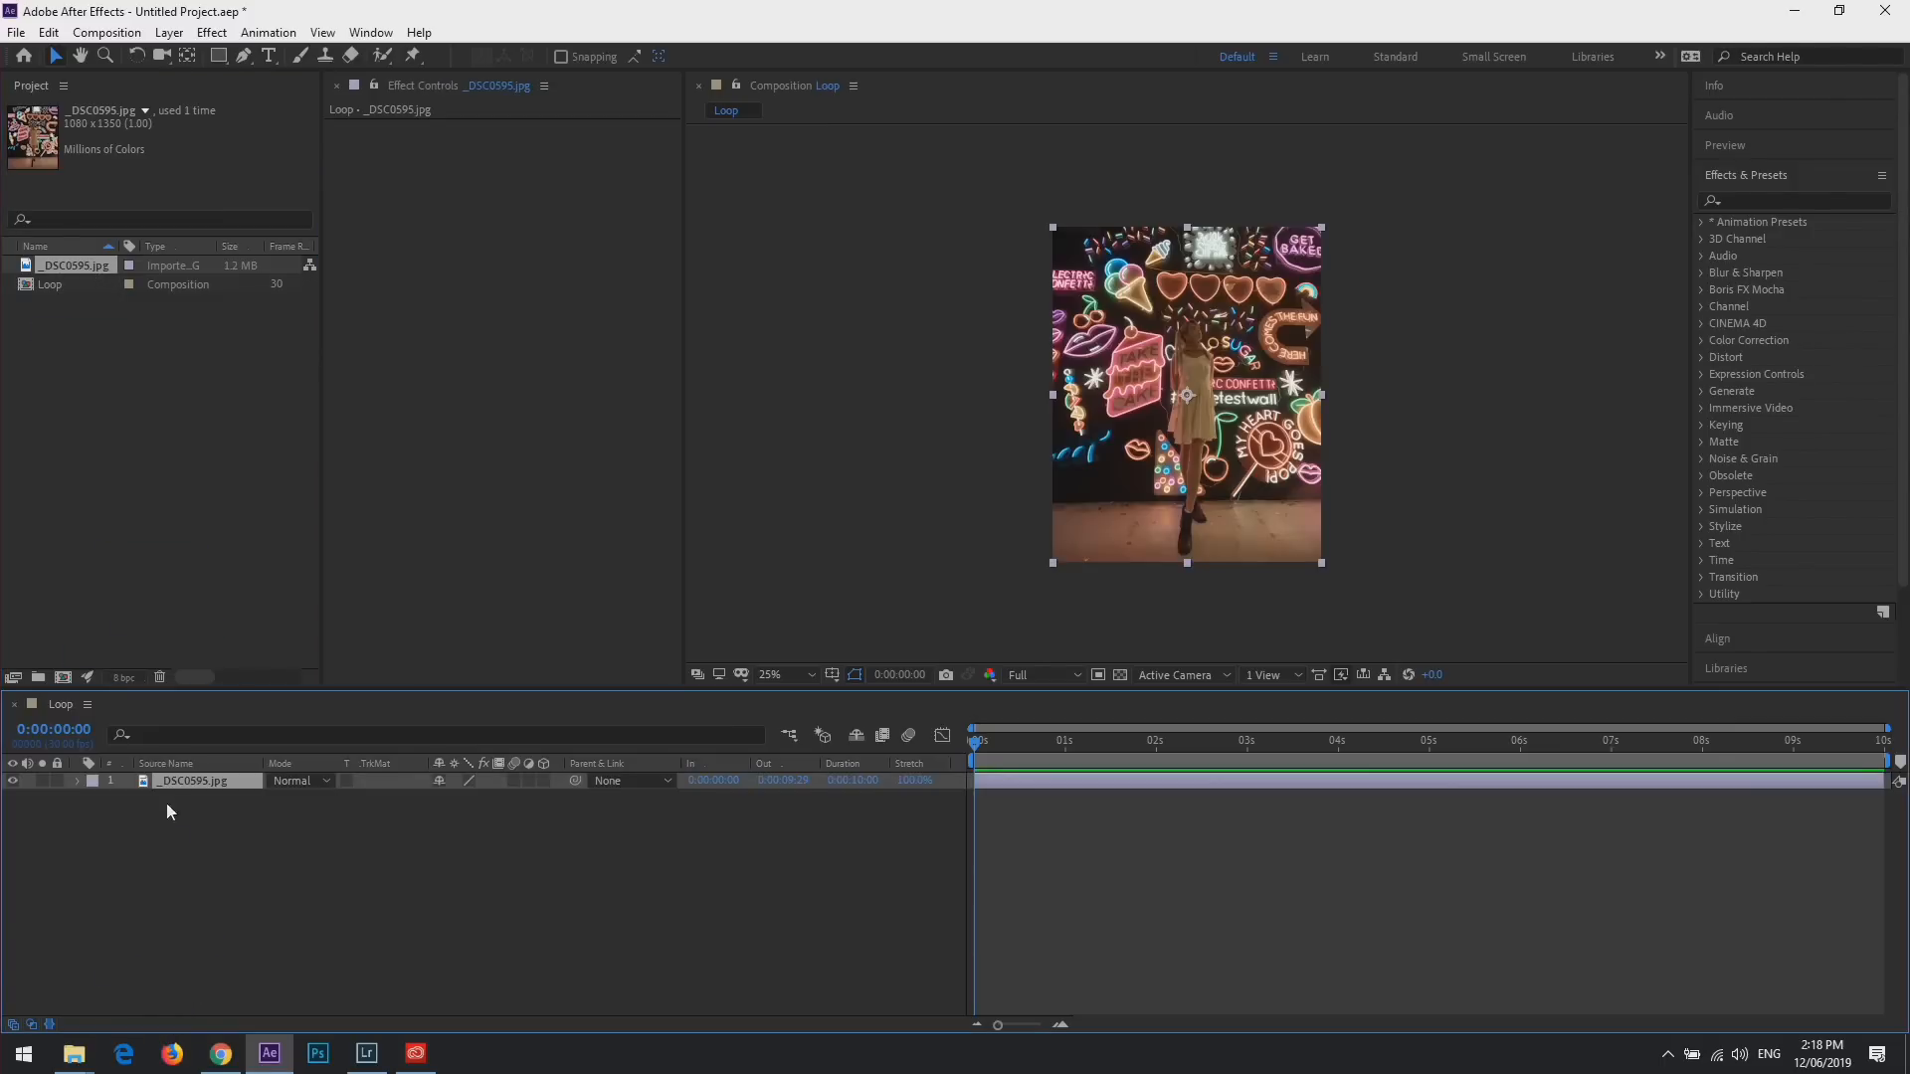
click(129, 948)
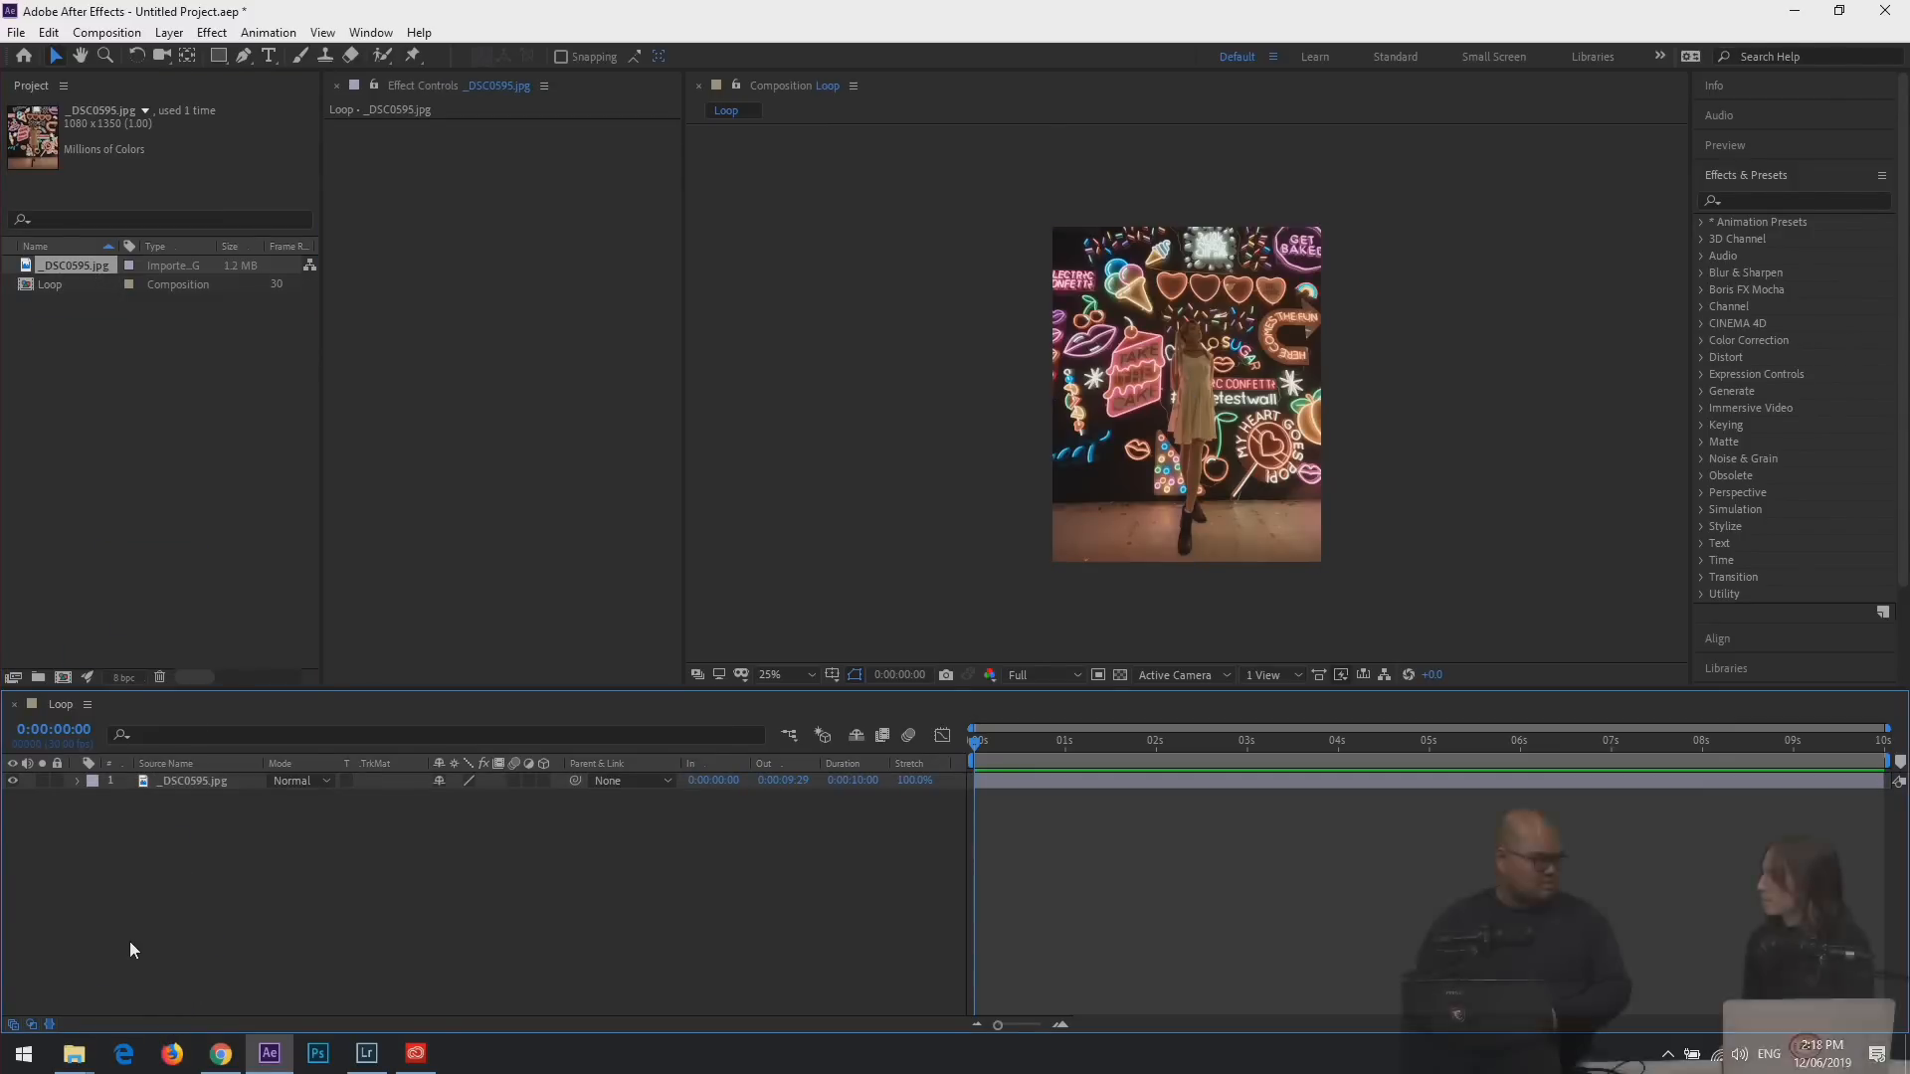
Restore the displaced timeline by resetting the Default workspace to its saved layout.
drag(61, 704, 984, 729)
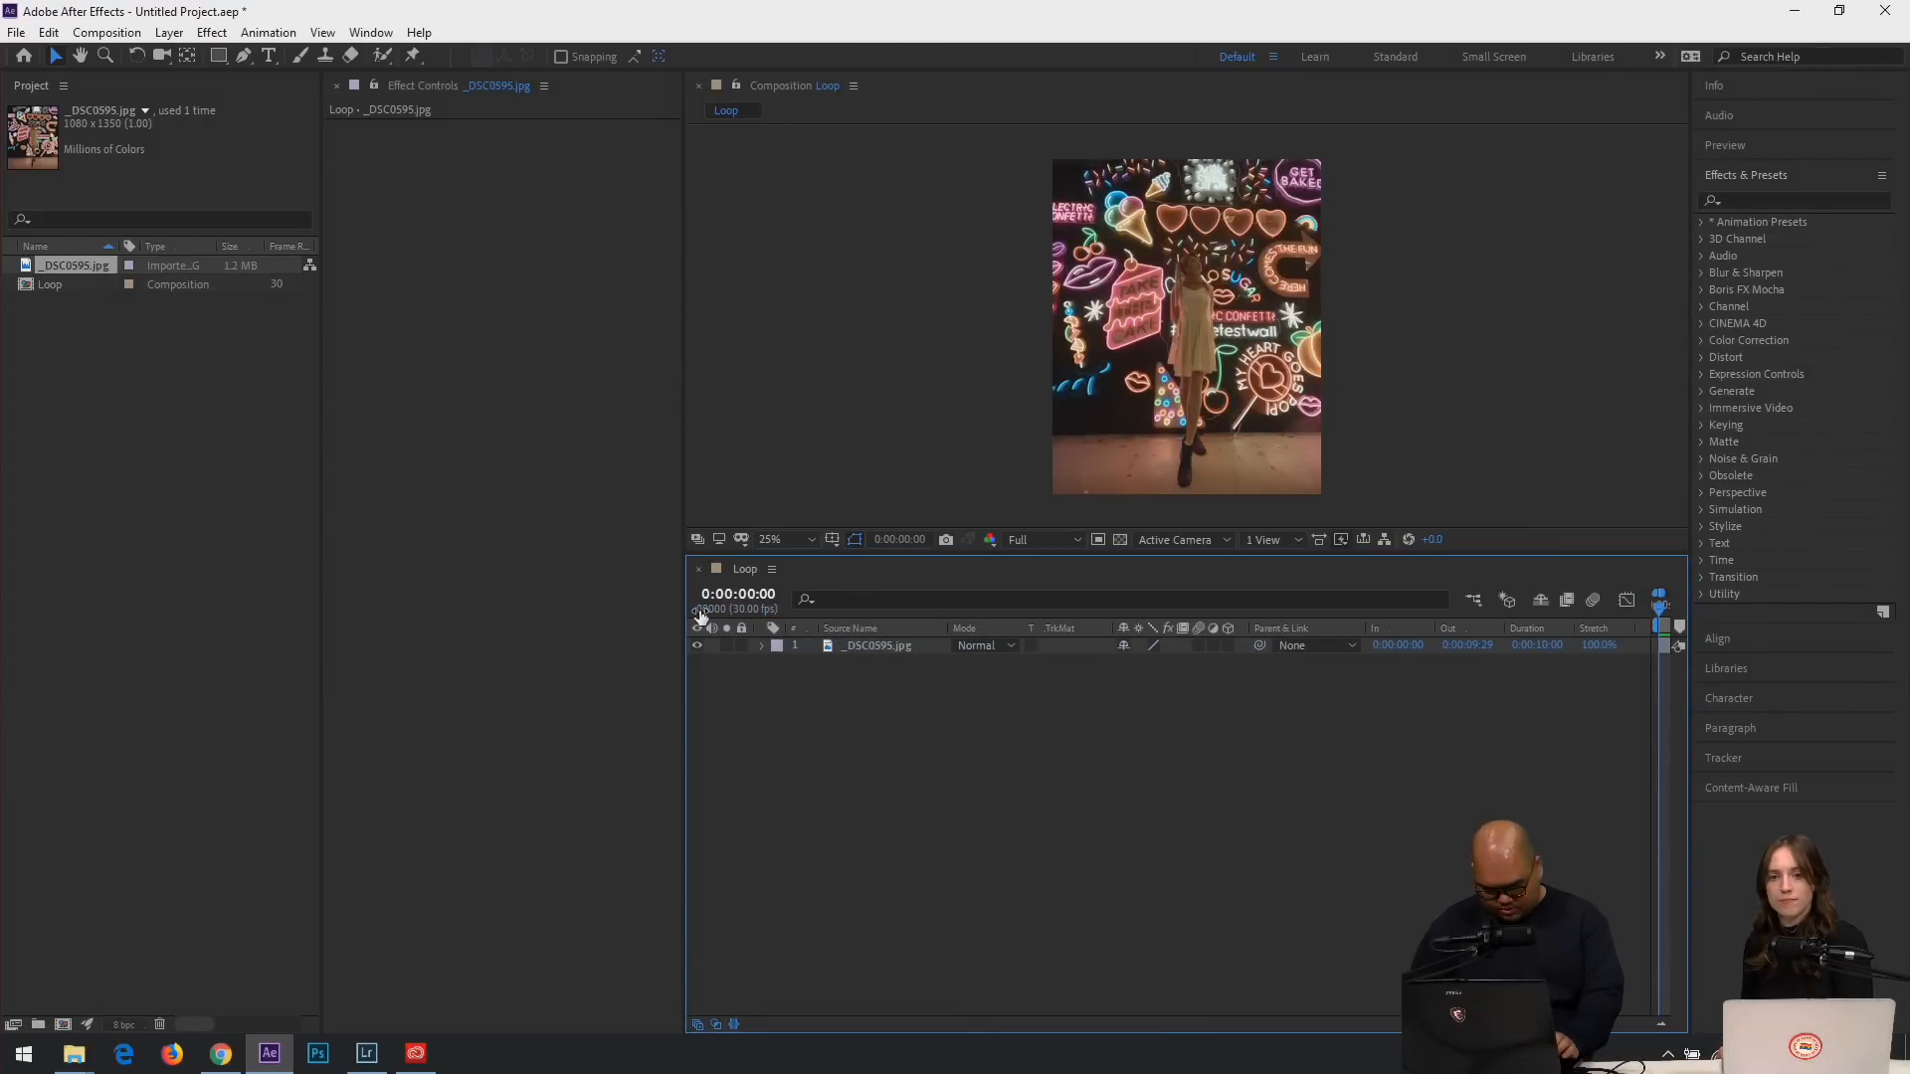
click(371, 32)
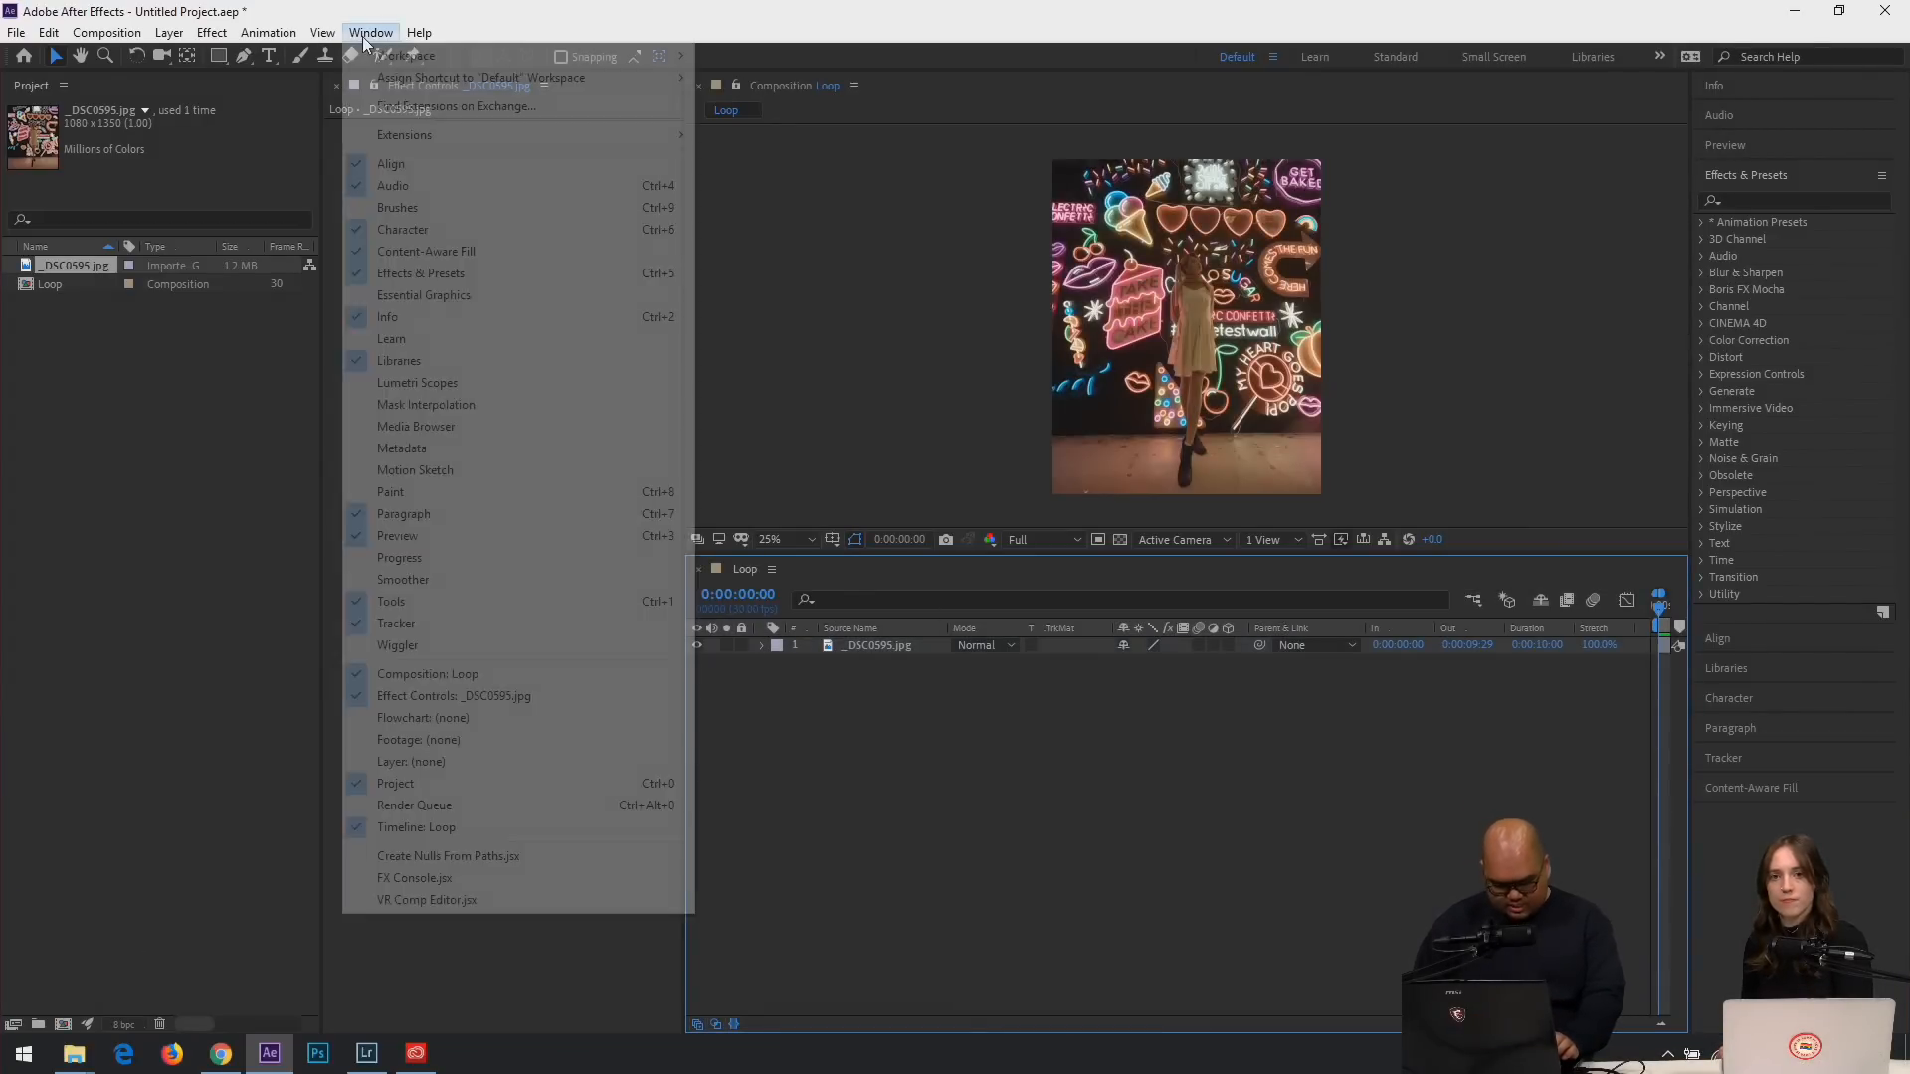
mouse_move(642, 62)
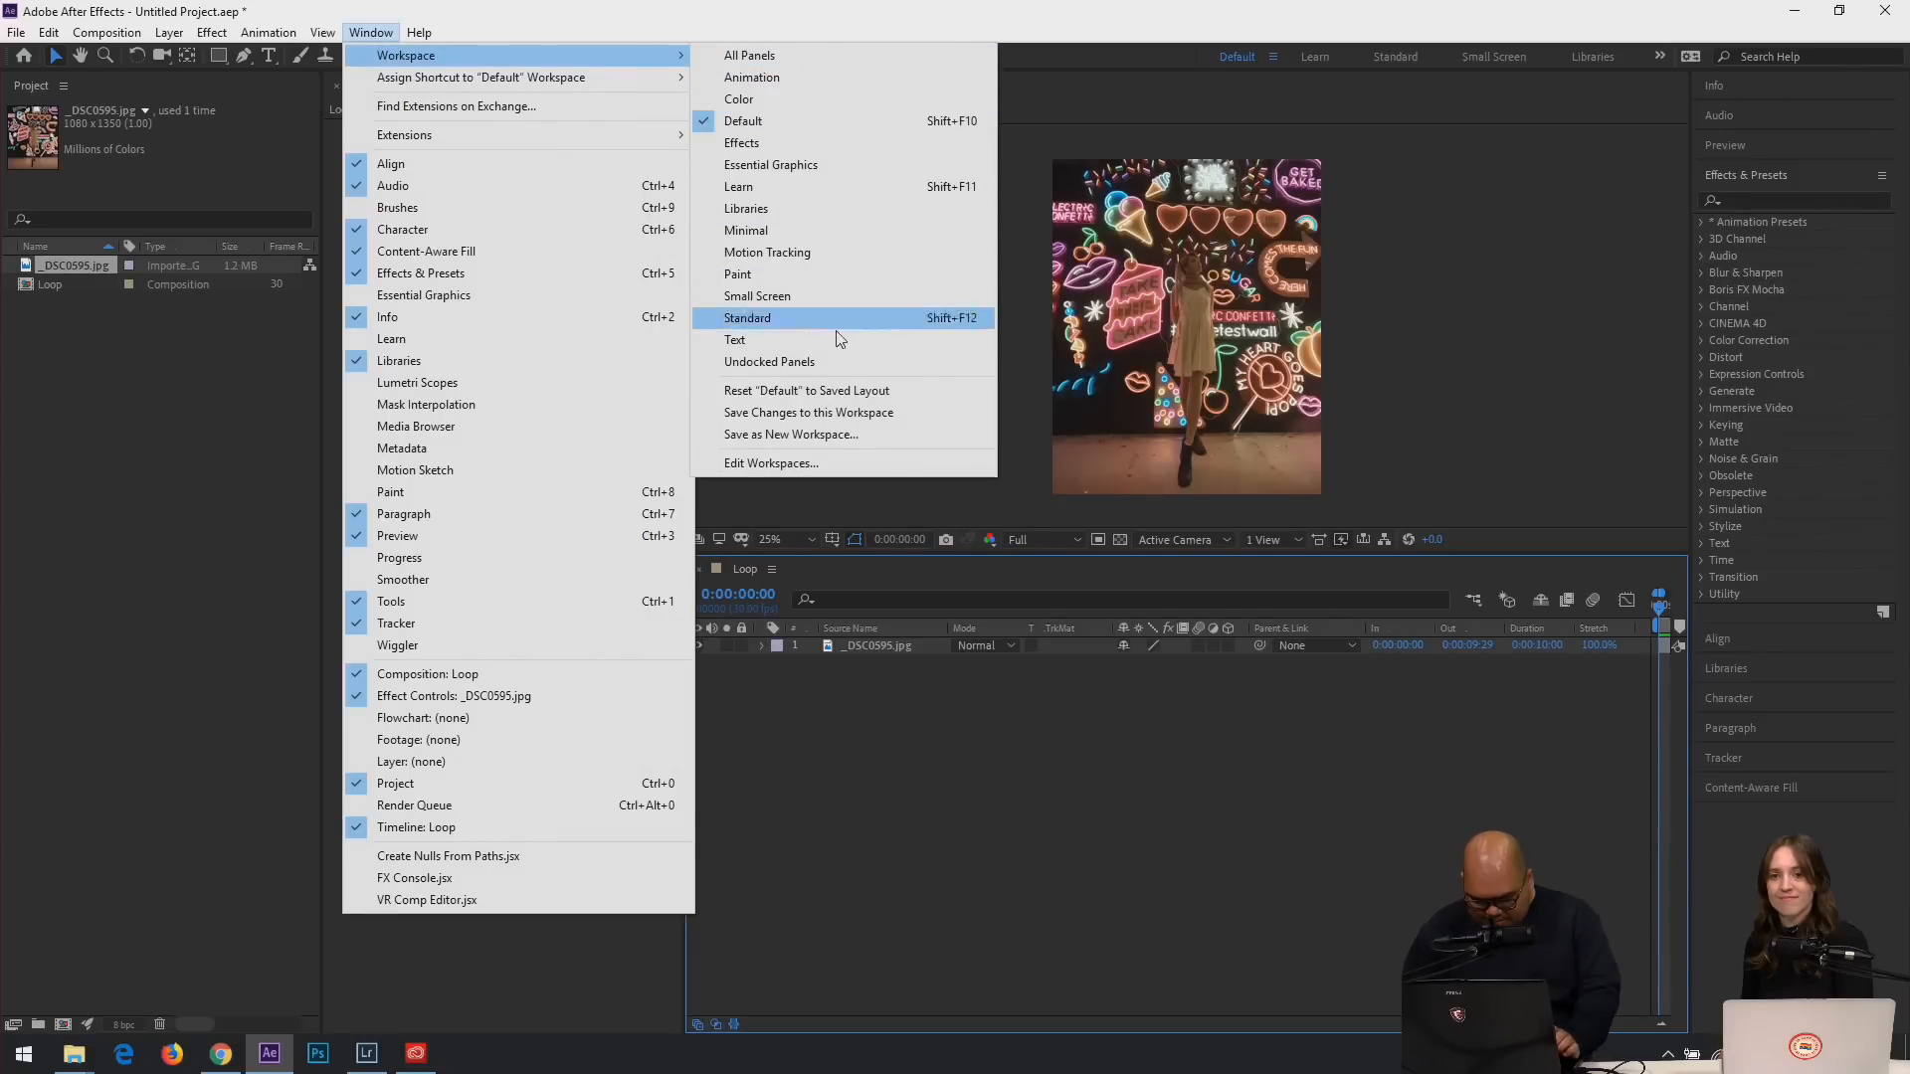
click(851, 390)
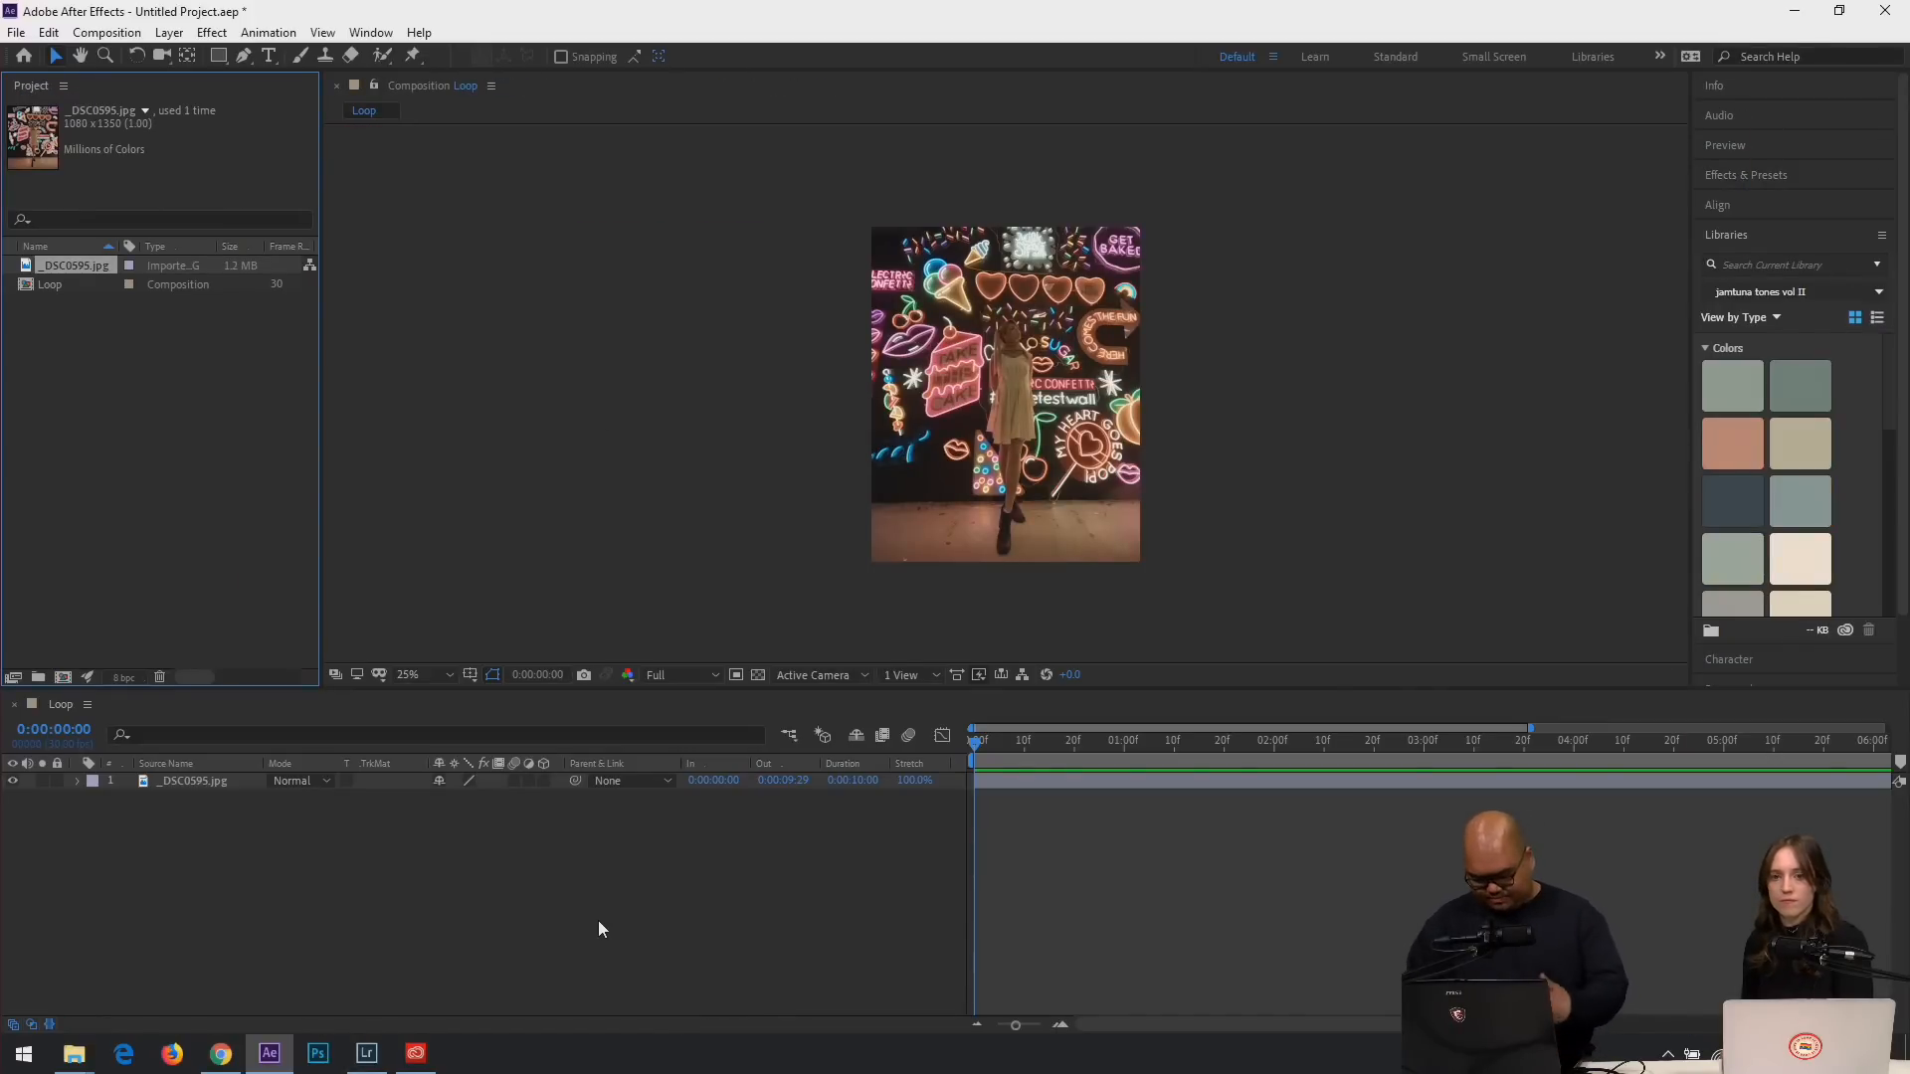
click(963, 738)
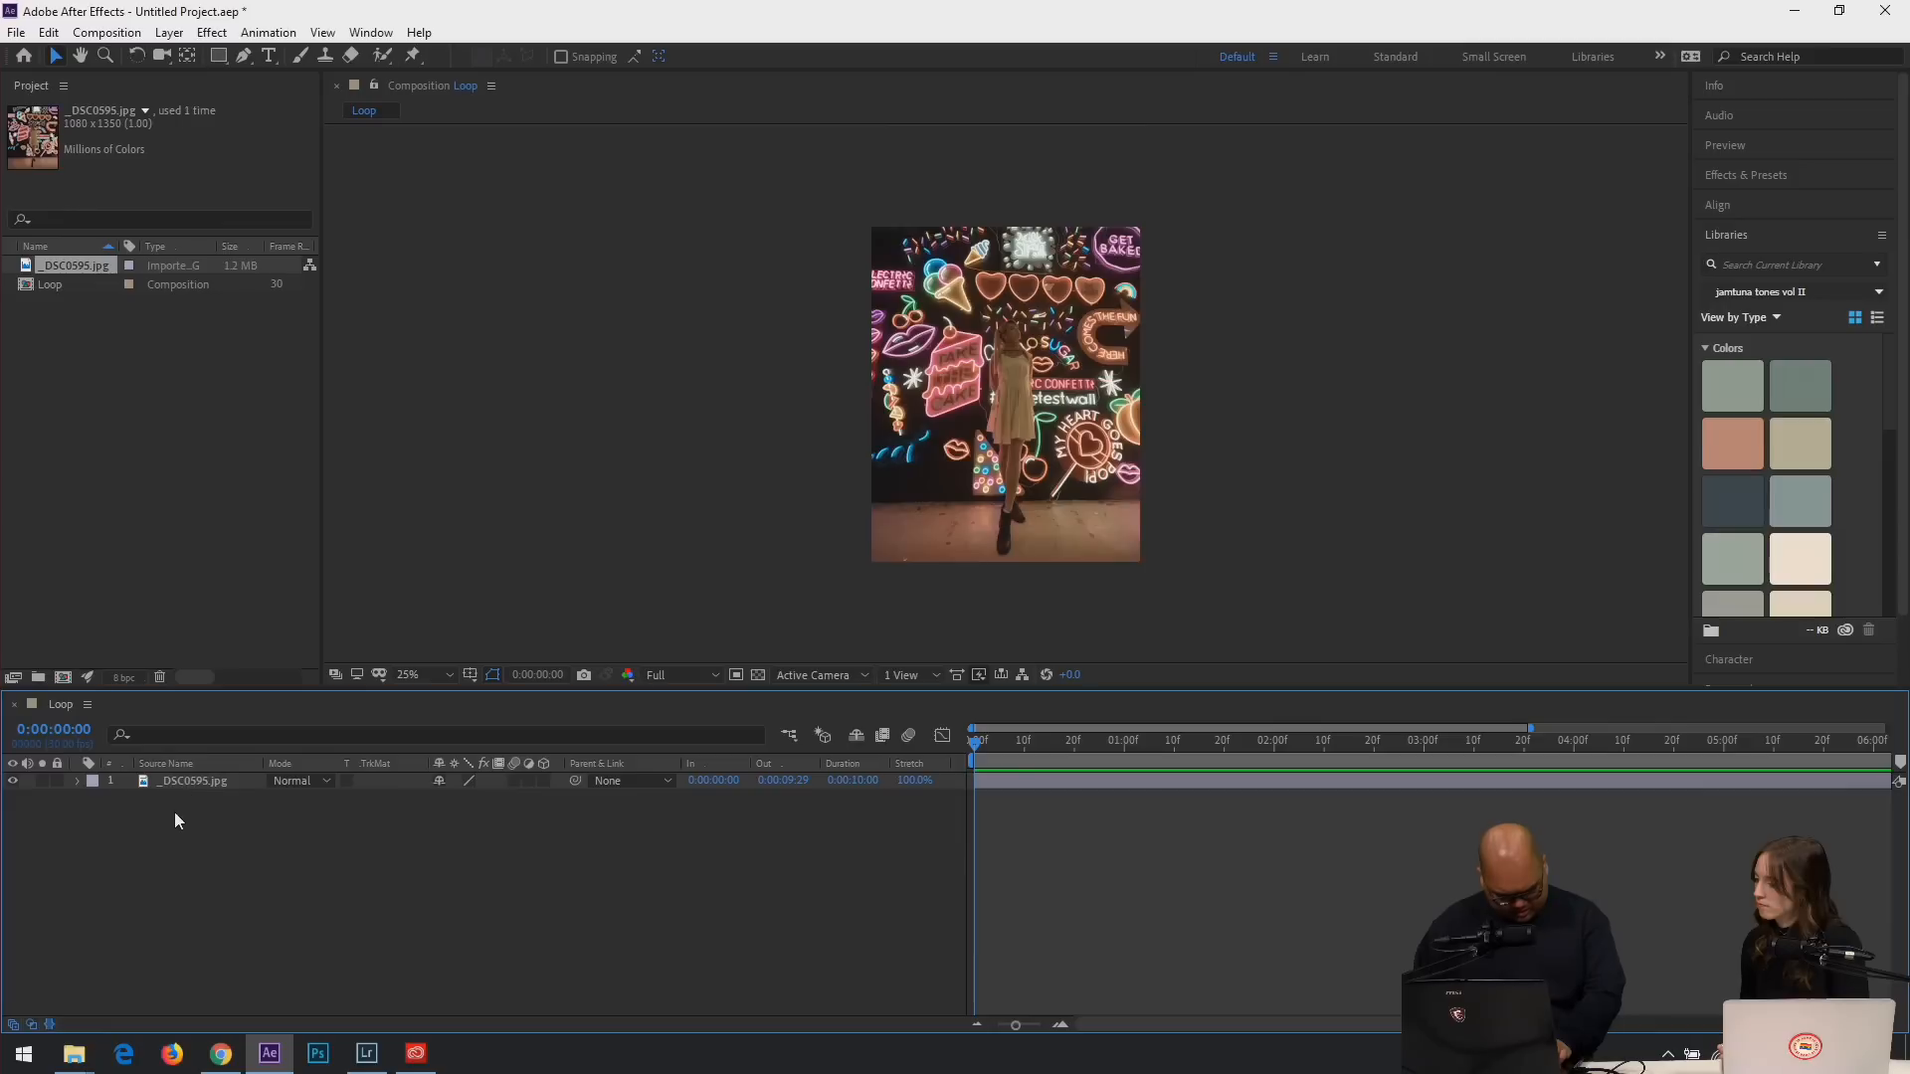
Duplicate the _DSC0595.jpg layer twice in the Loop composition.
click(188, 782)
key(ctrl+d)
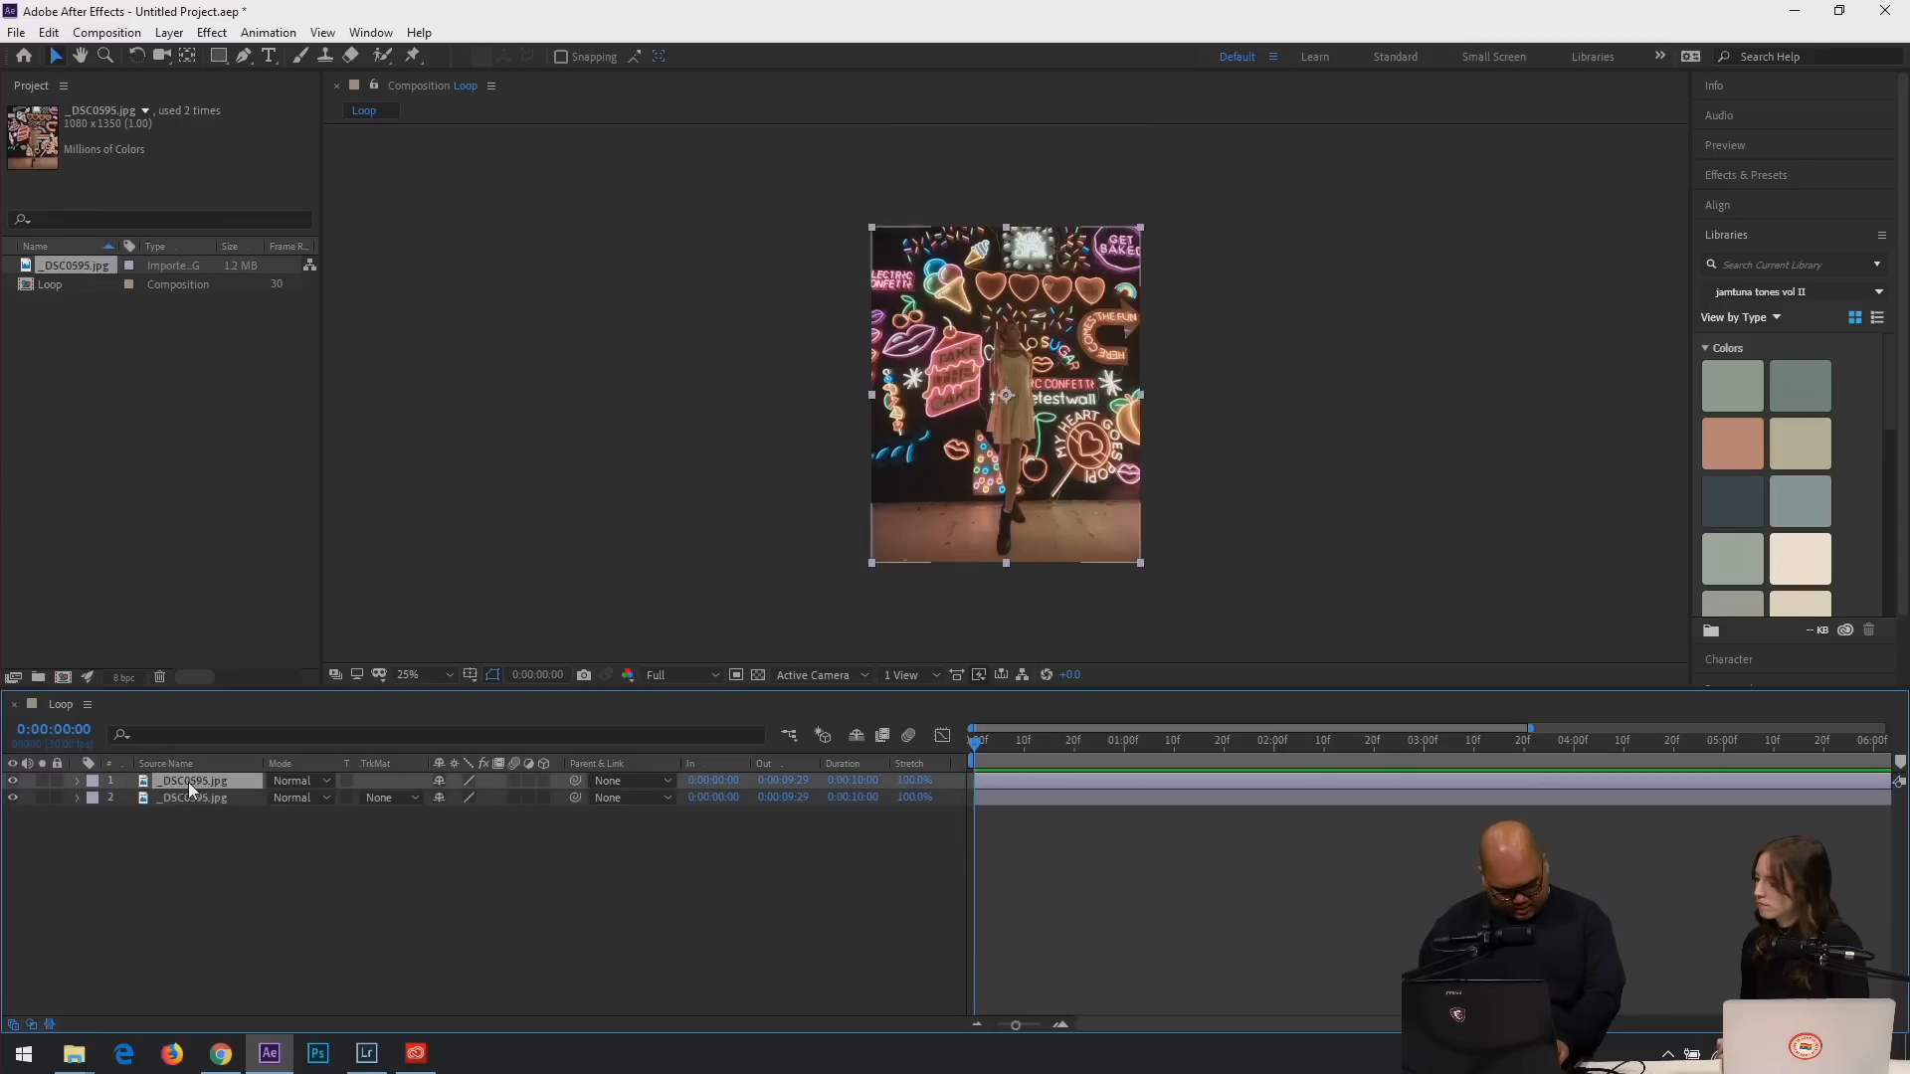
key(ctrl+d)
click(204, 843)
Rename the lowest photo layer as Background and lock it.
click(211, 814)
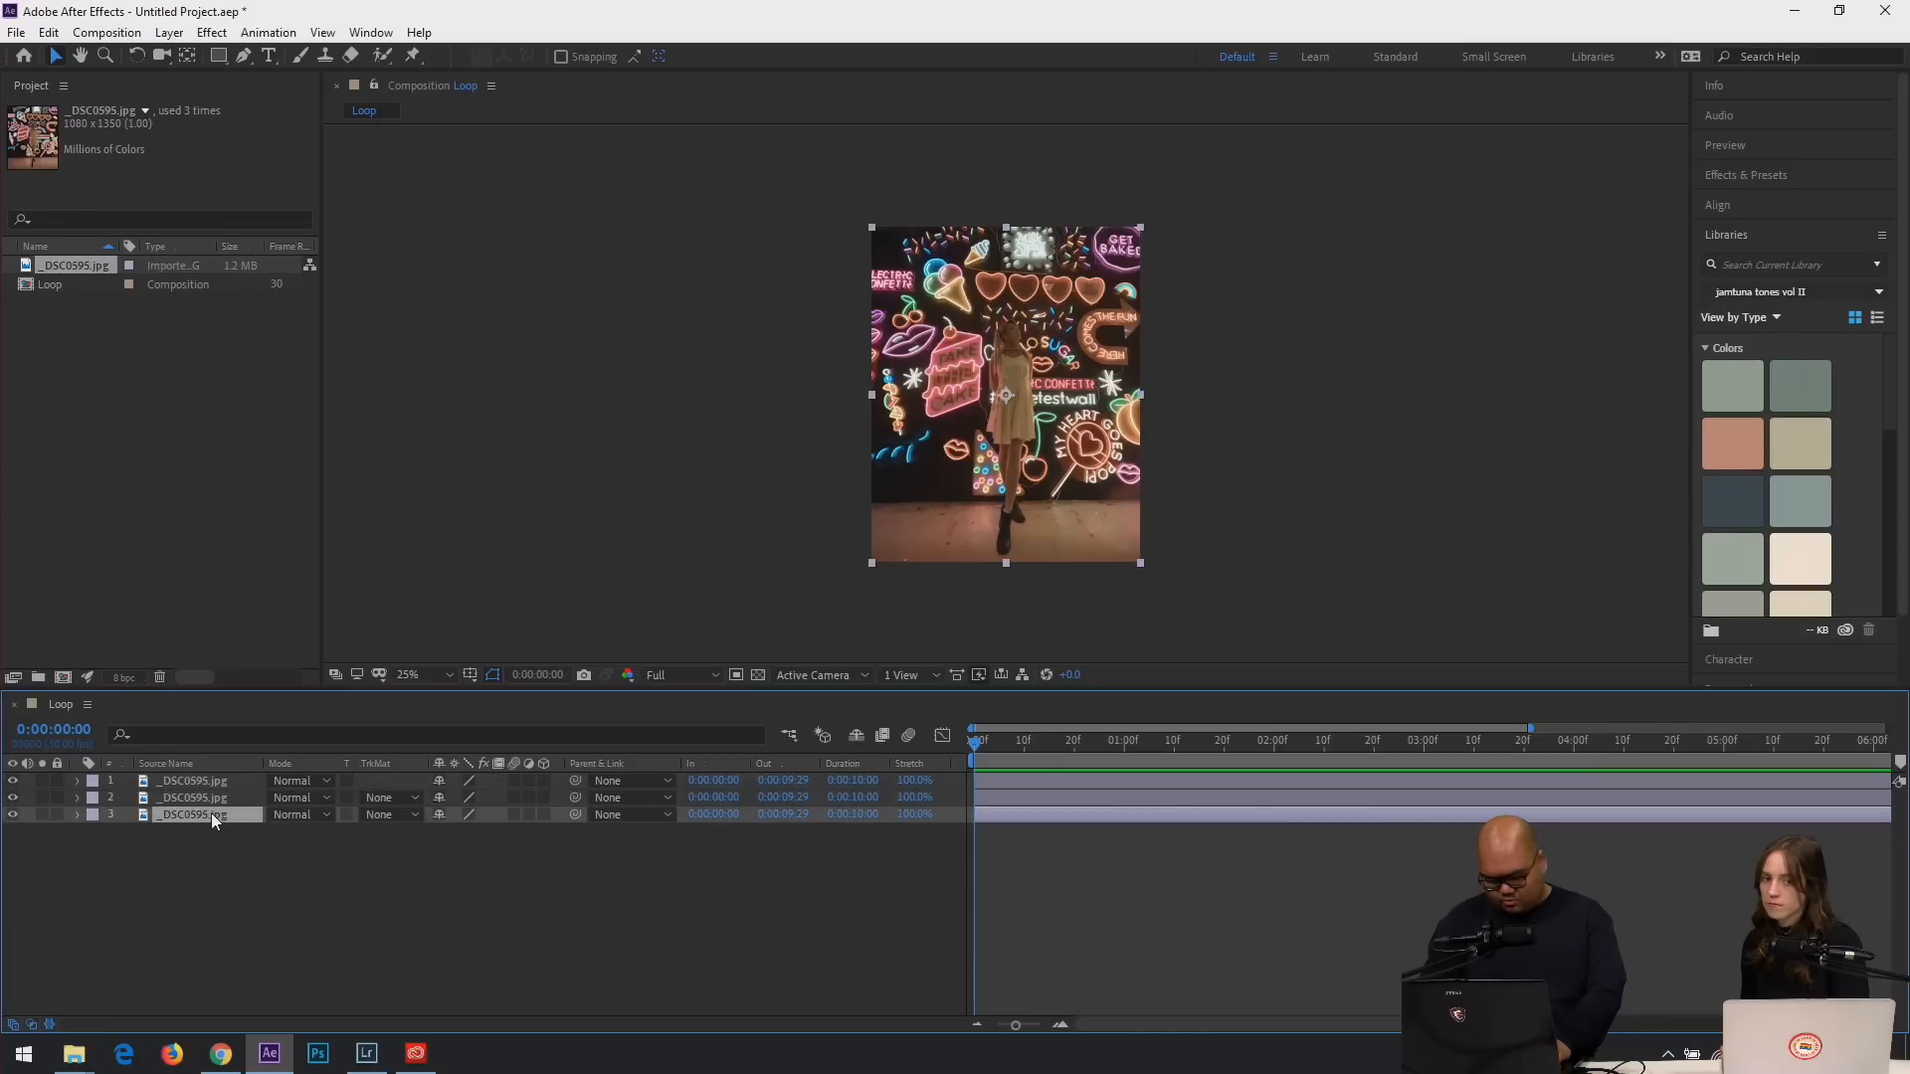
key(Return)
text(Background)
key(Return)
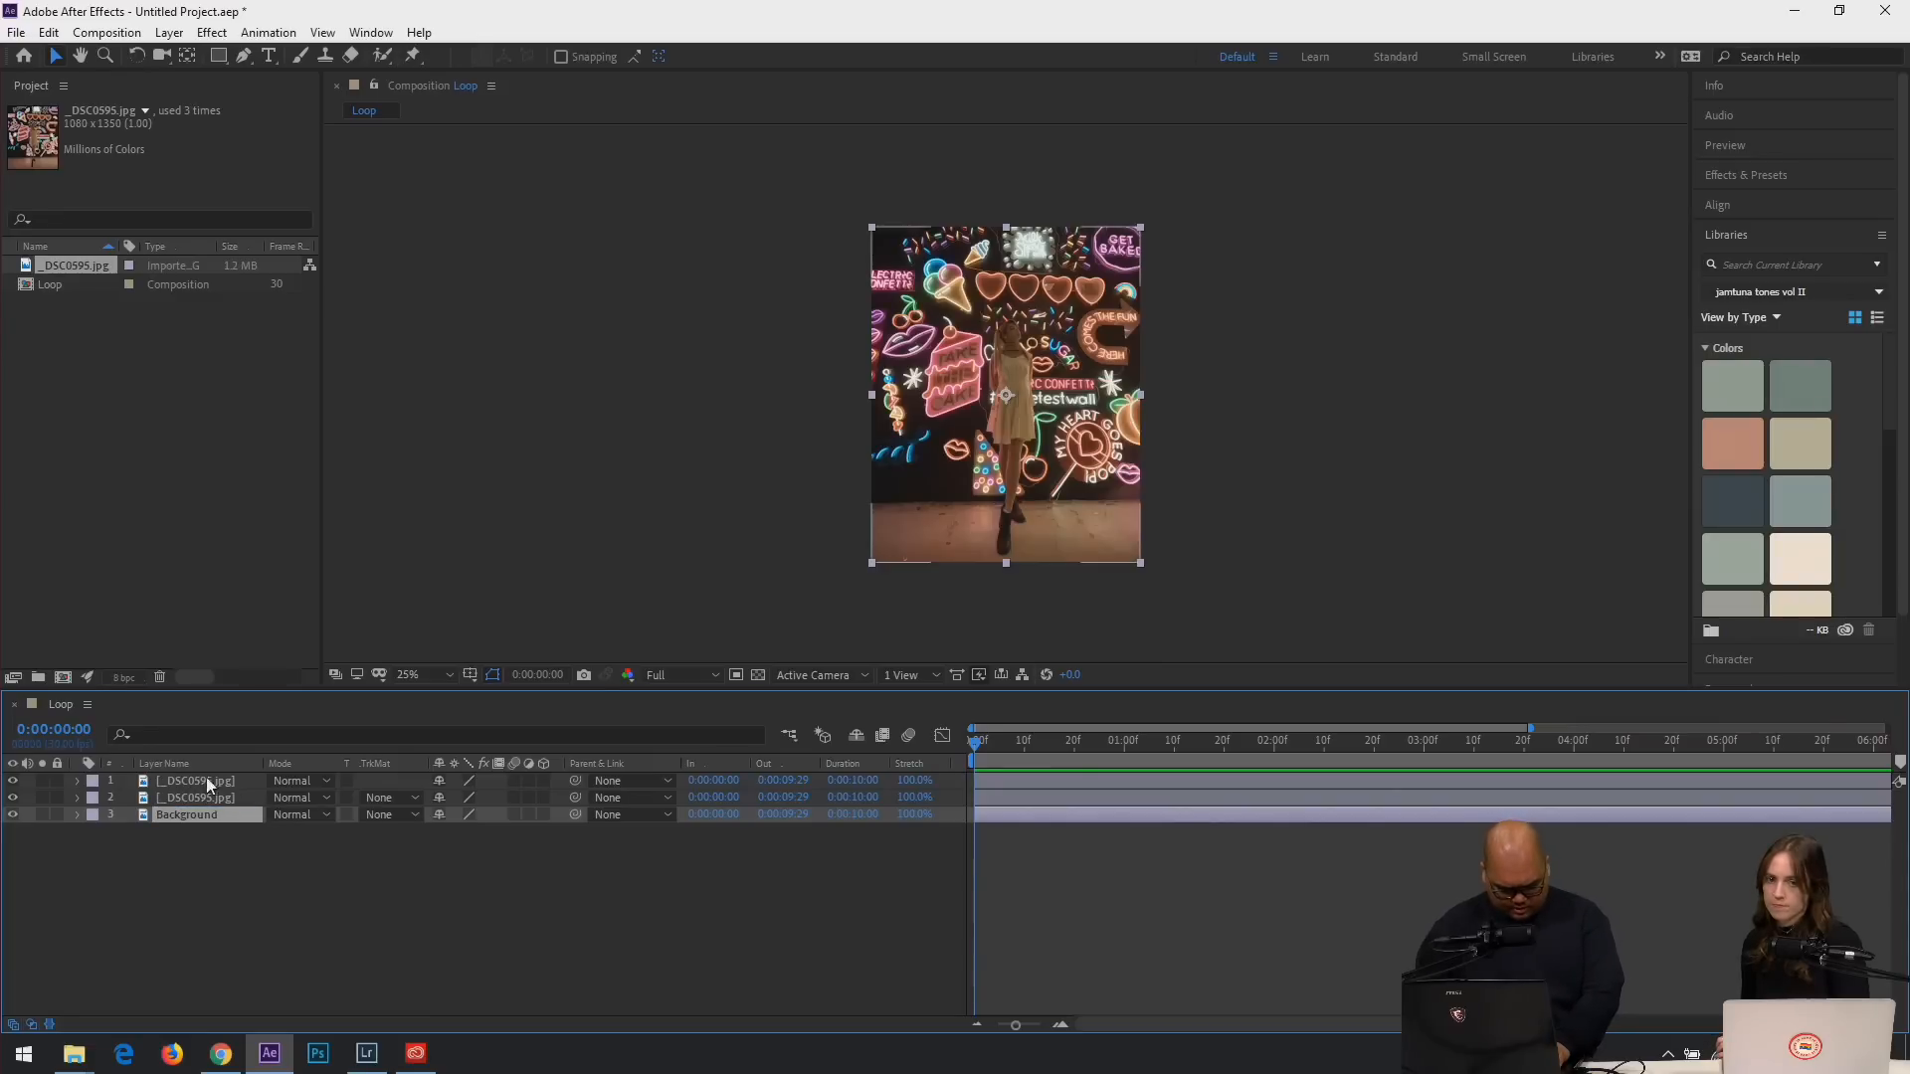
click(57, 816)
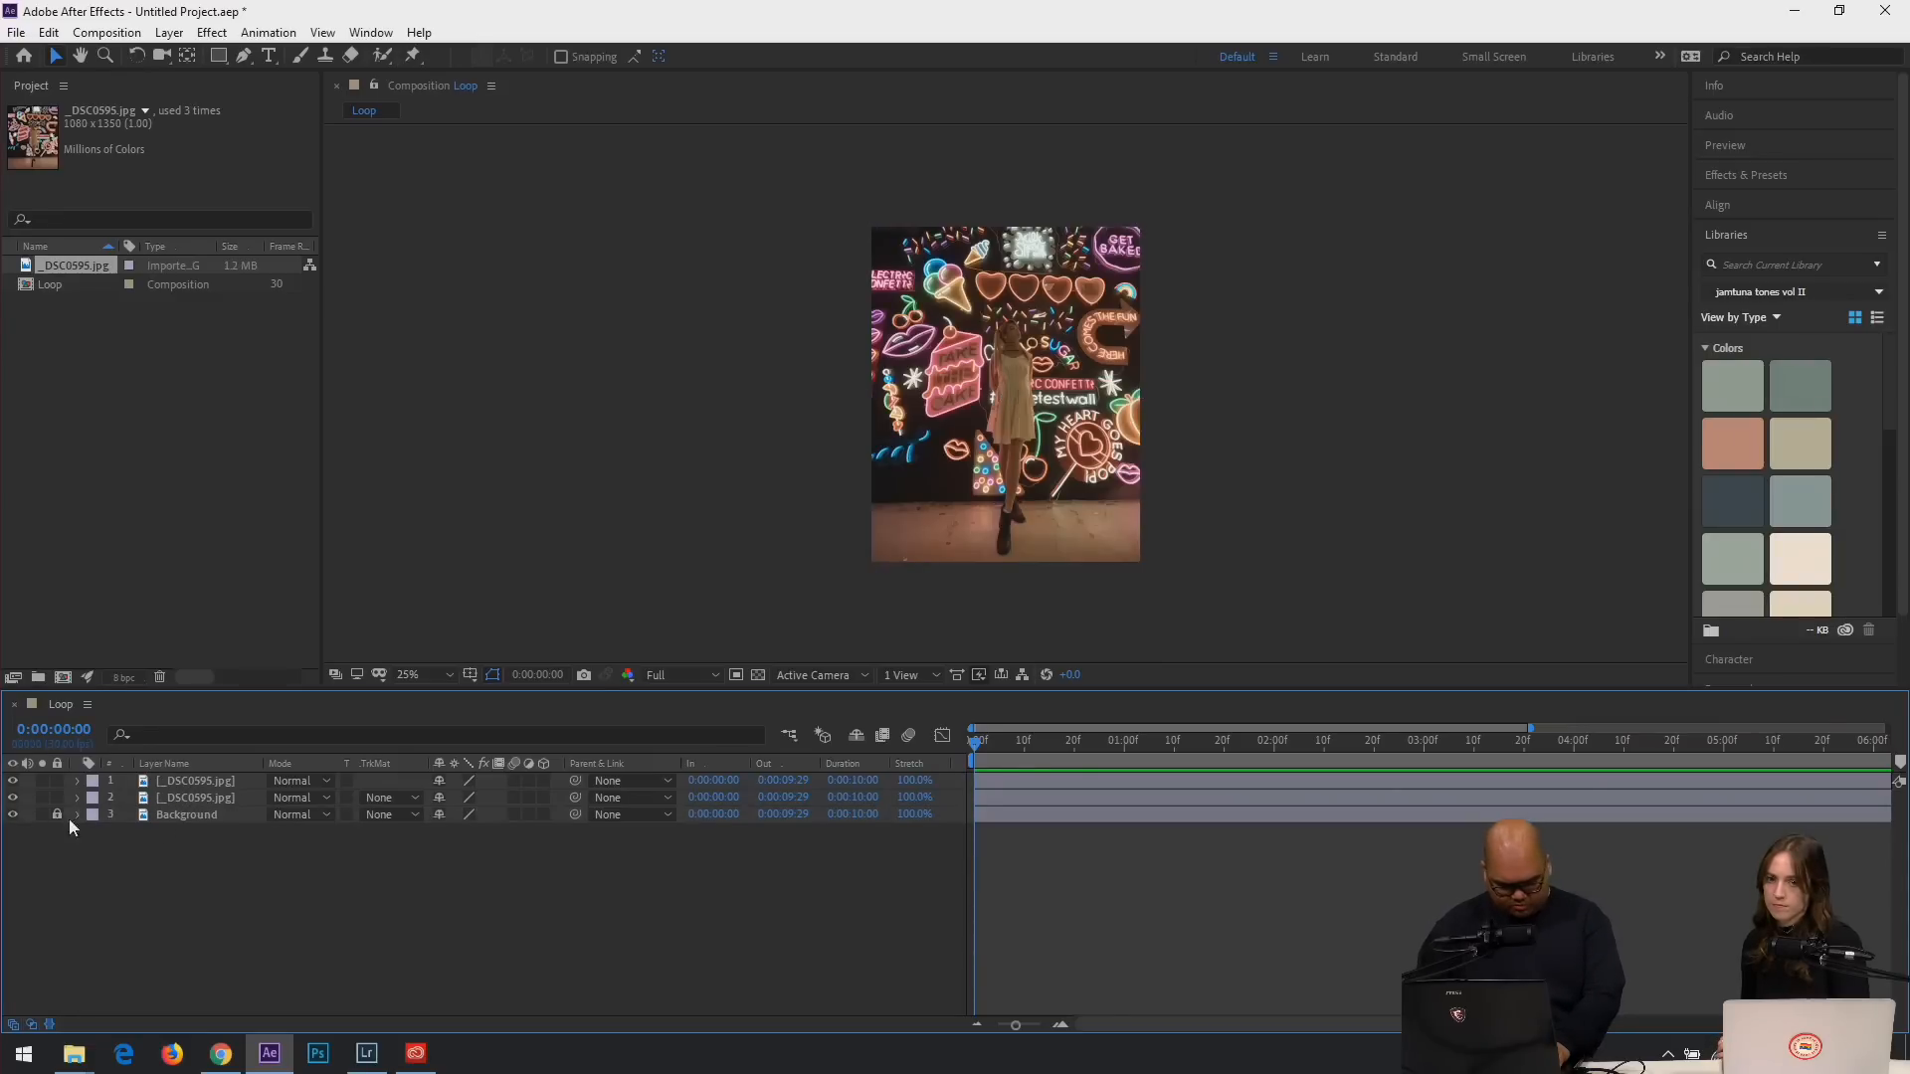
Rename the uppermost photo layer as Foreground.
click(204, 783)
key(Return)
text(Fo)
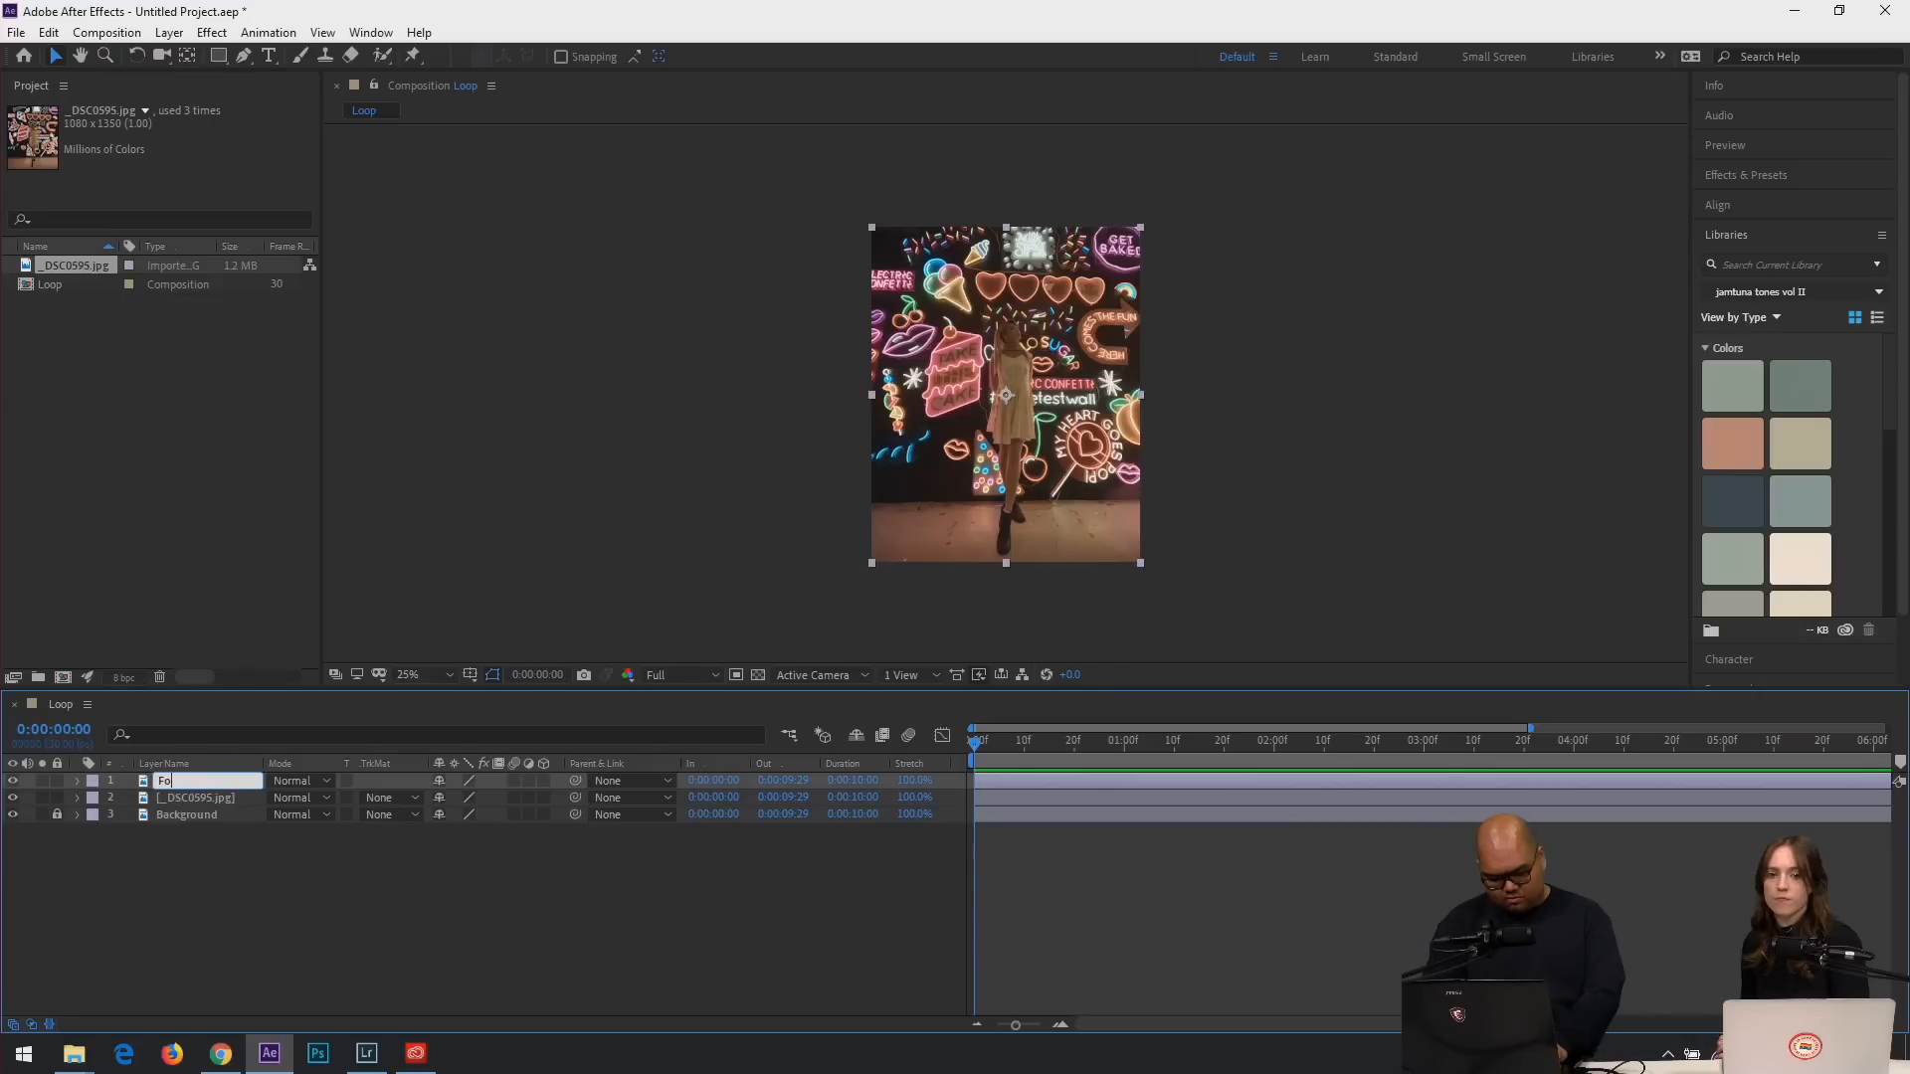
text(reground)
key(Return)
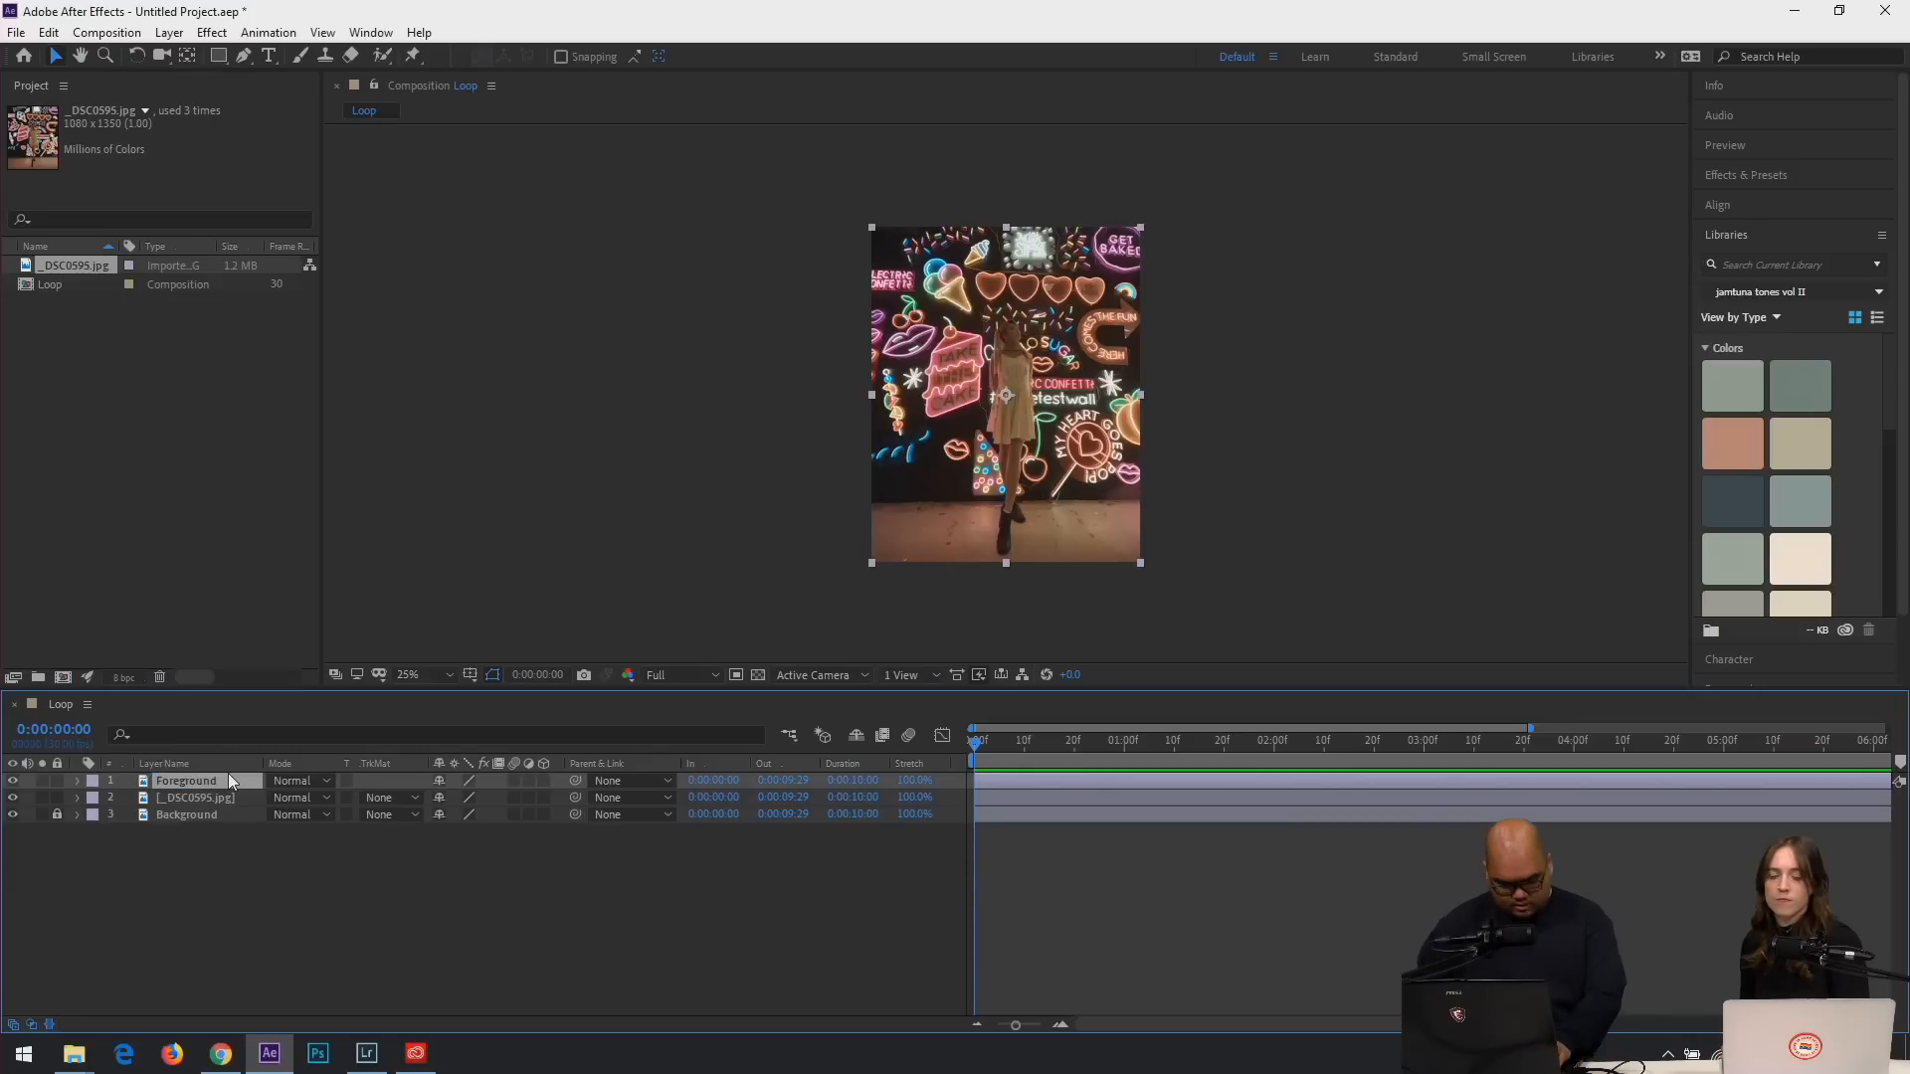
Start a Pen tool mask on the Foreground layer, tracing from the dress up the woman's arm beside the cake sign.
click(244, 57)
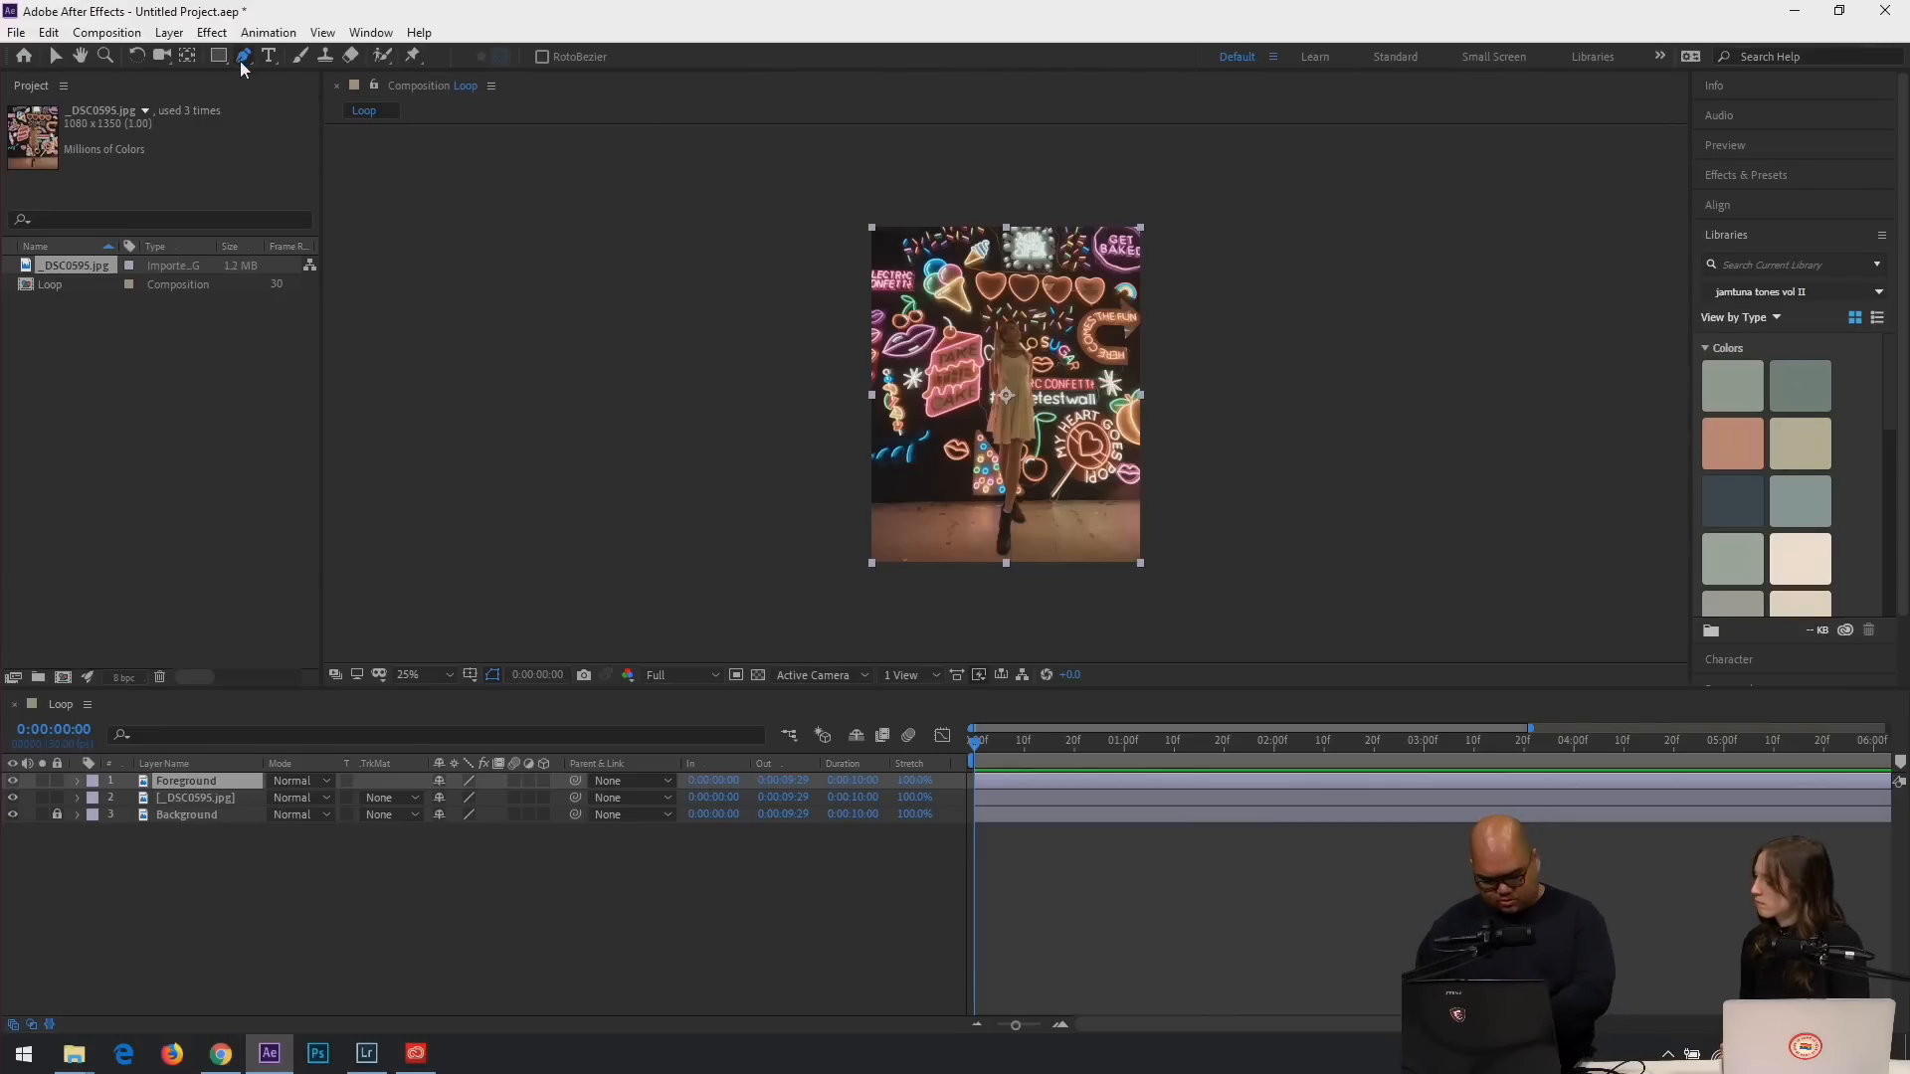
key(End)
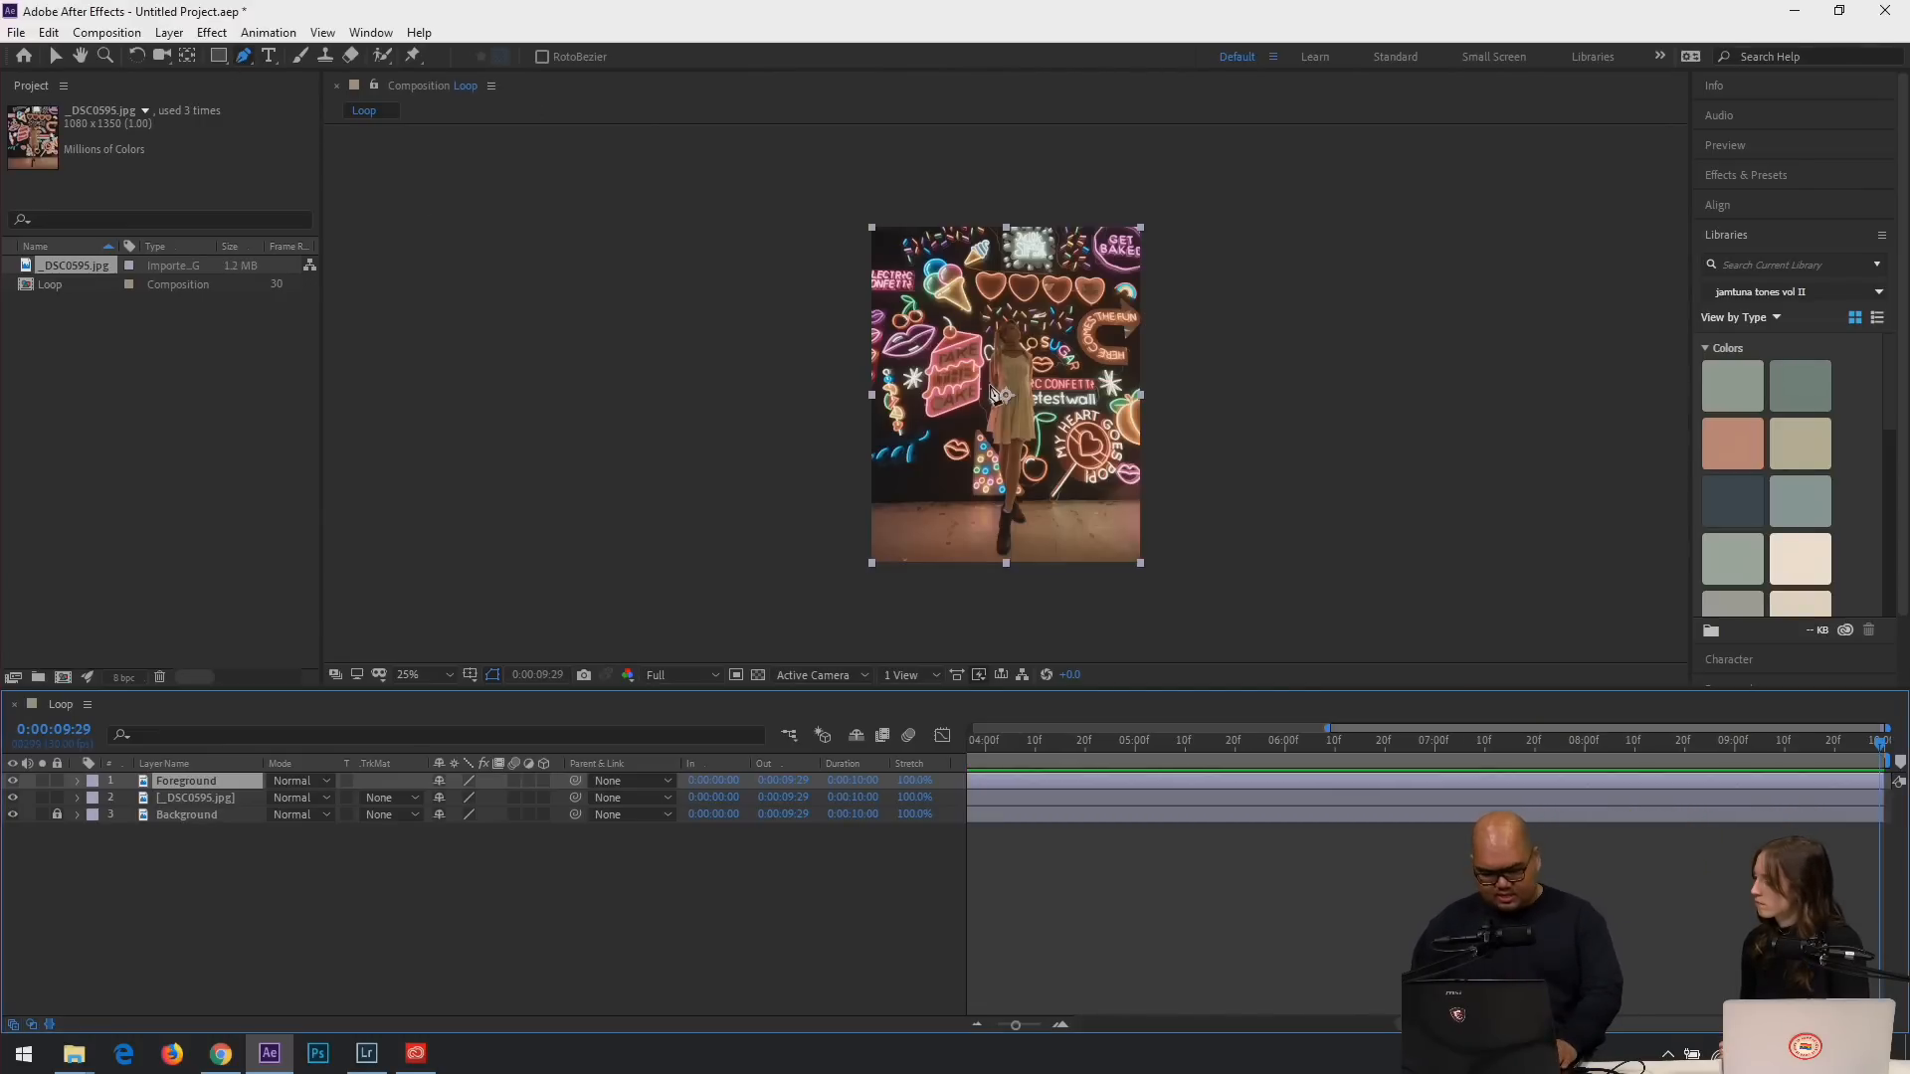
scroll(994, 396, up, 3)
scroll(992, 395, up, 2)
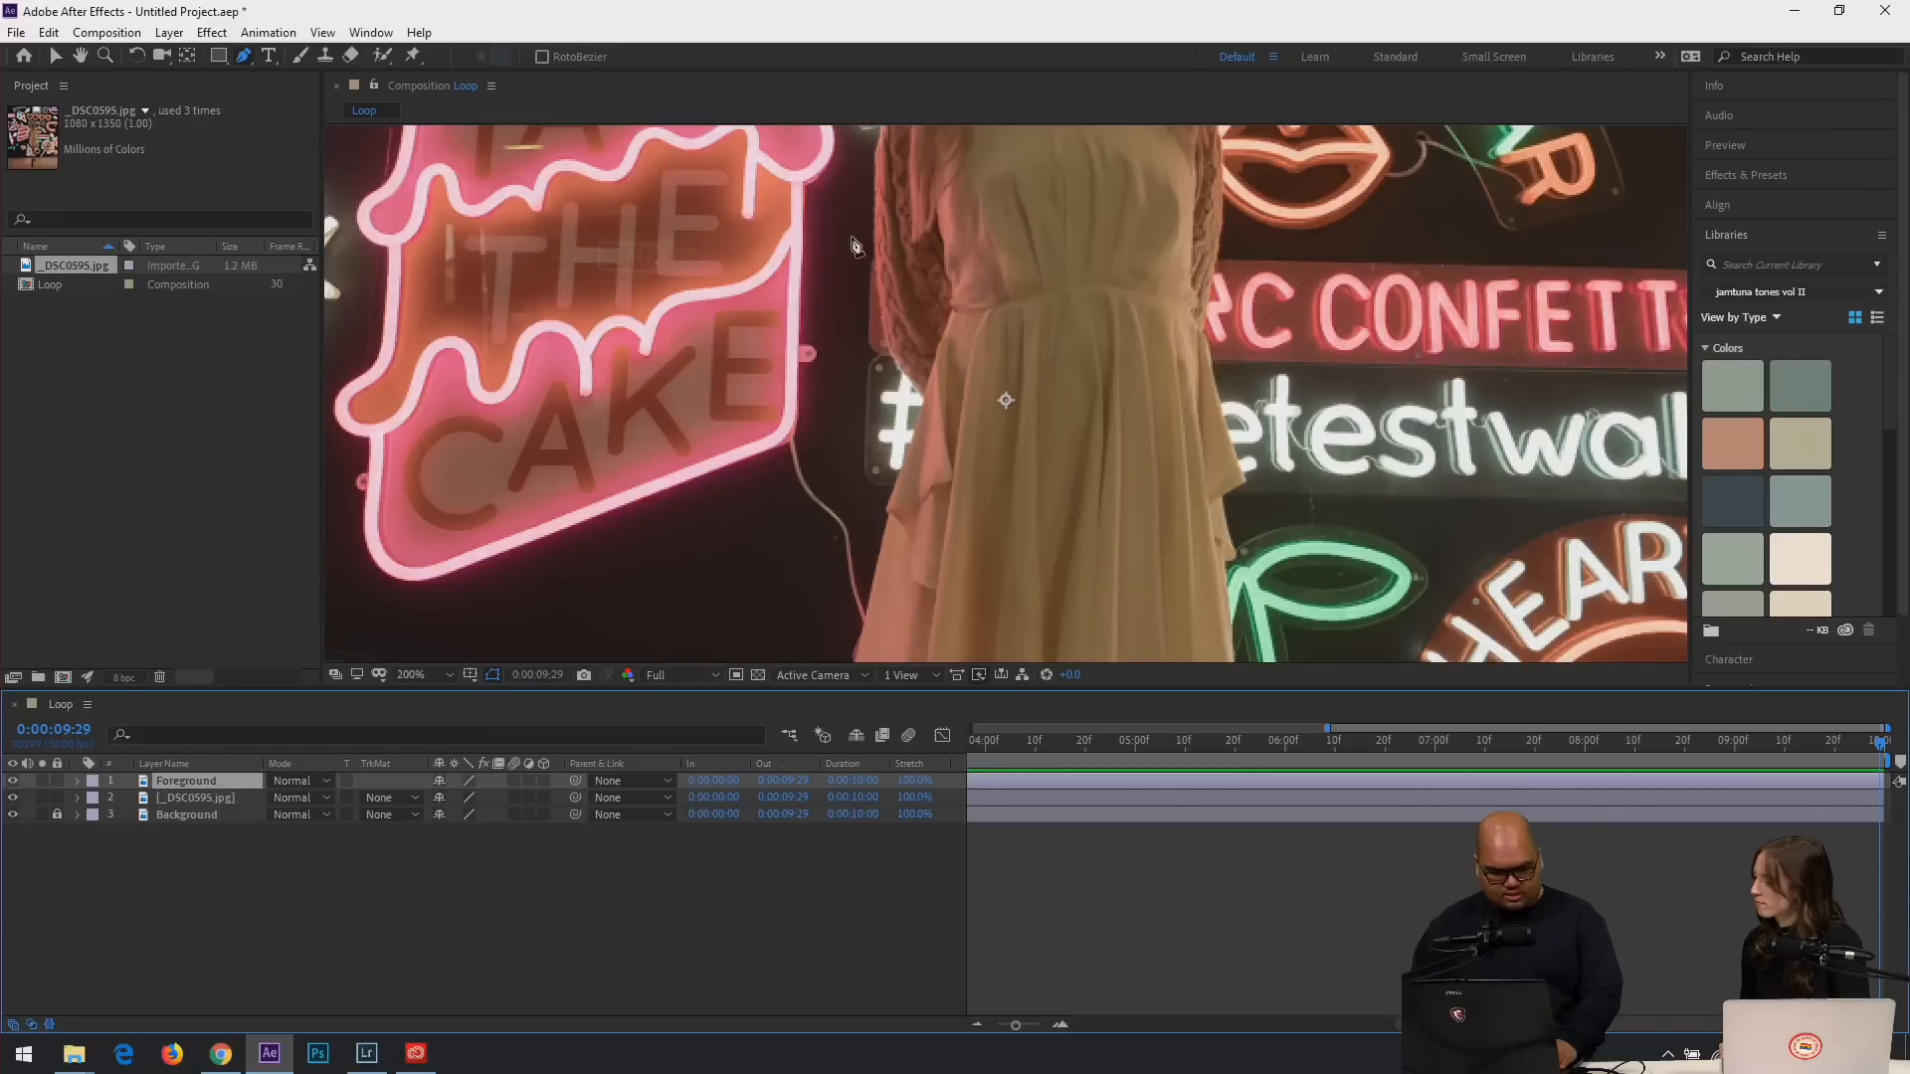
click(899, 466)
click(924, 392)
drag(877, 318, 878, 287)
drag(884, 199, 881, 283)
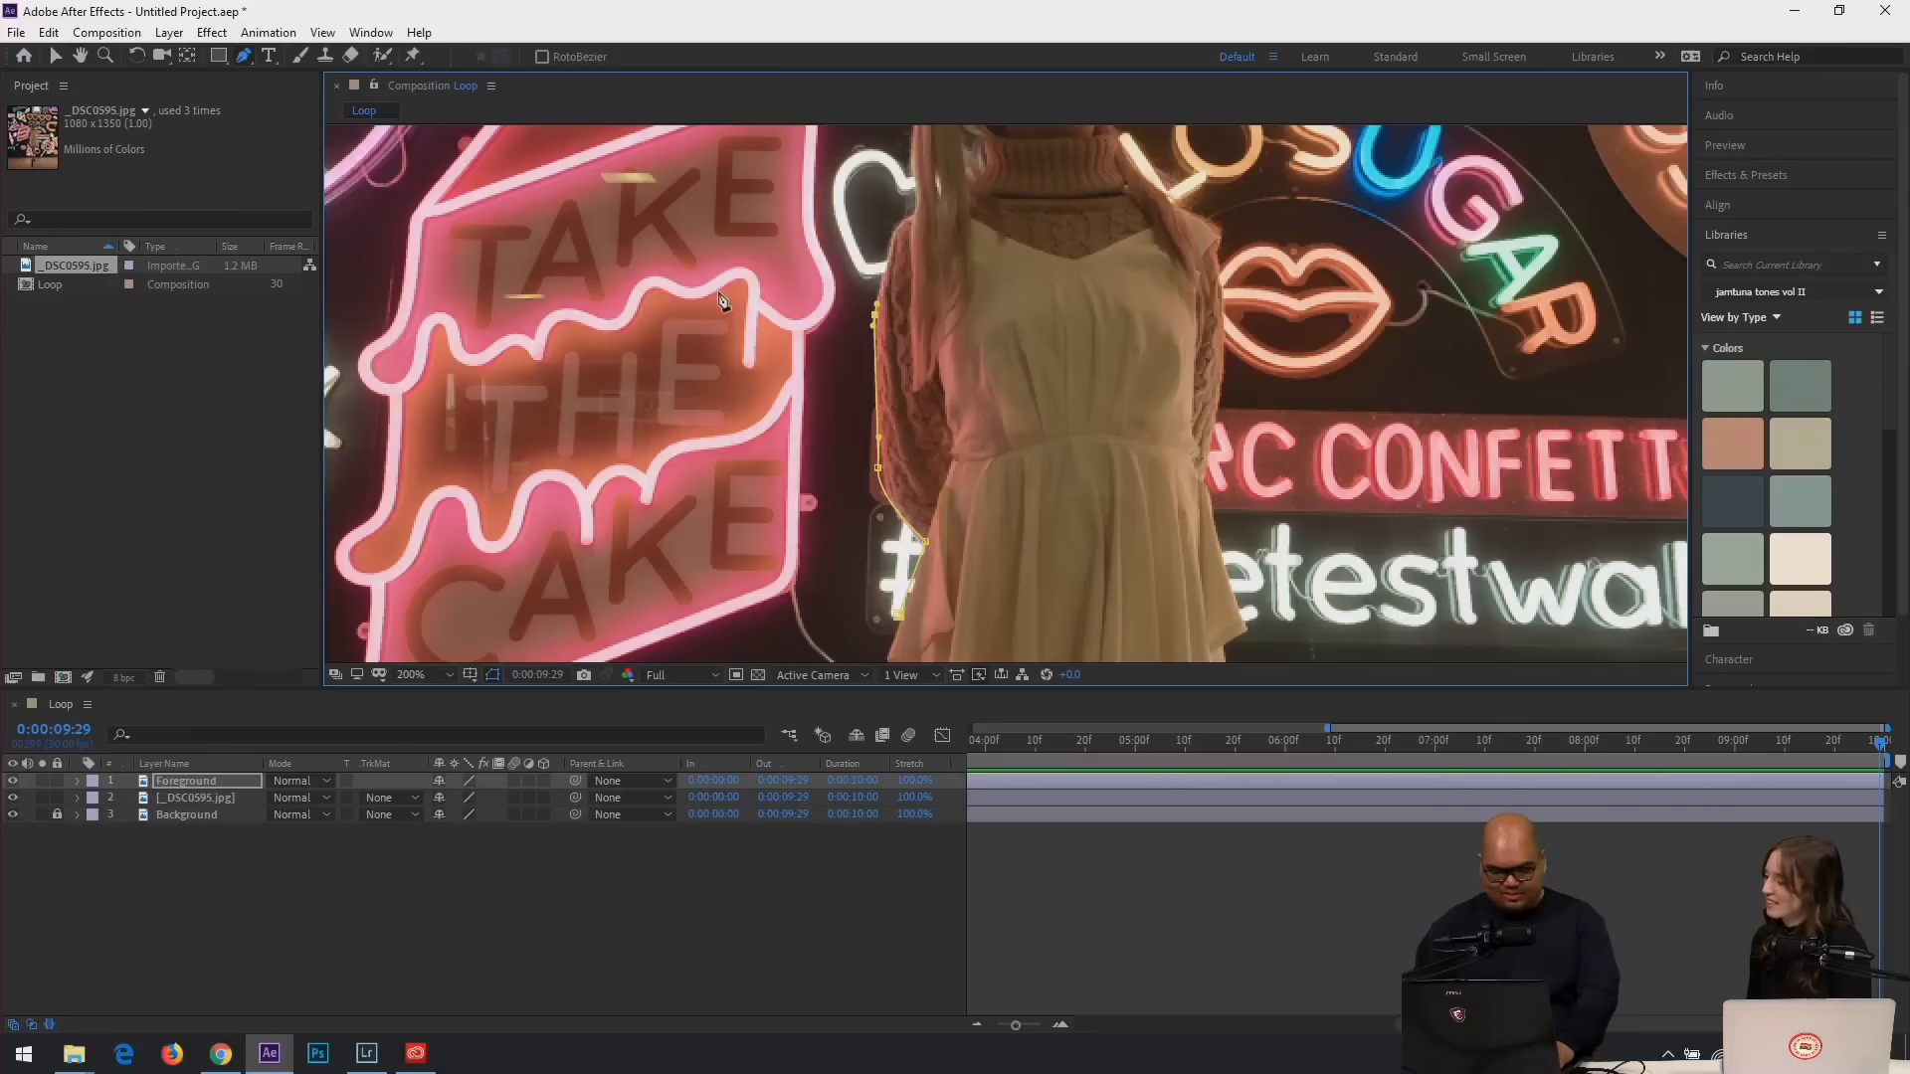
Undo the misplaced mask point move and continue the mask over the shoulder to the ponytail.
drag(875, 314, 901, 271)
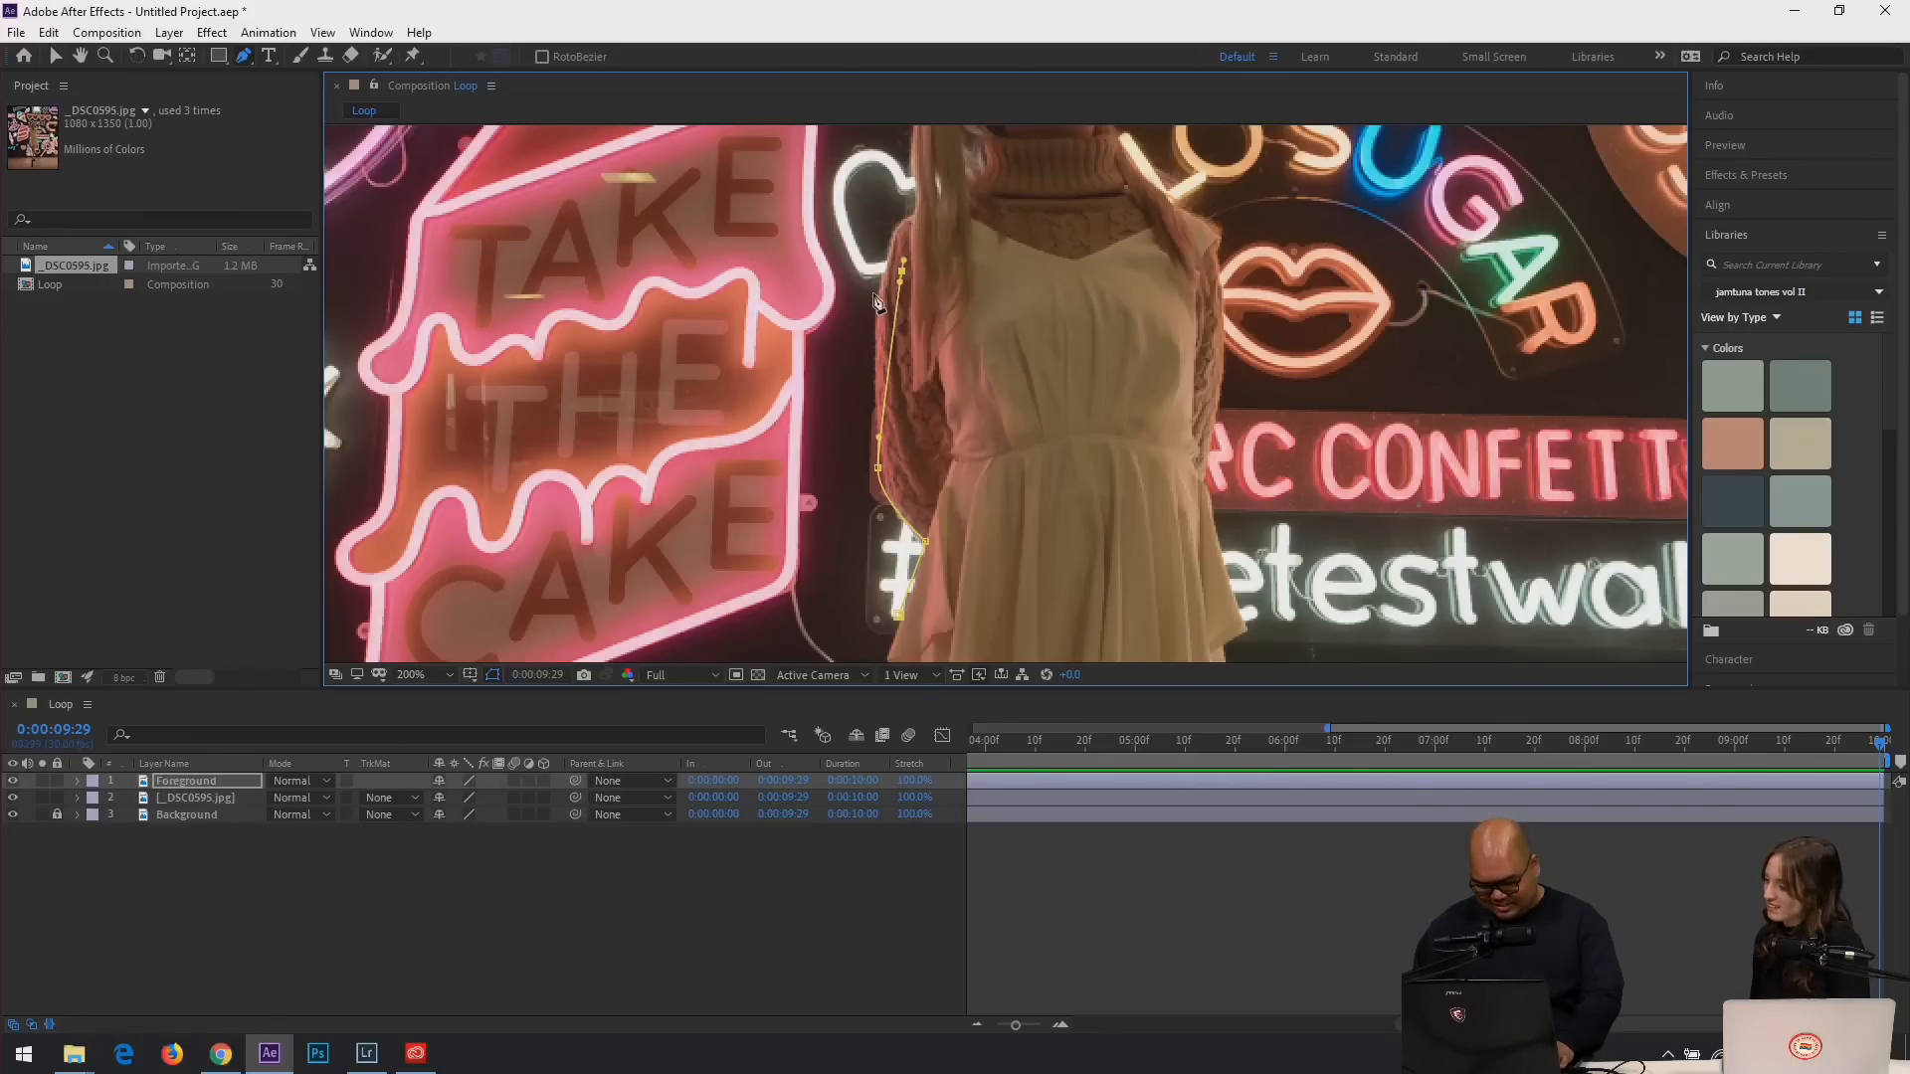
key(ctrl+z)
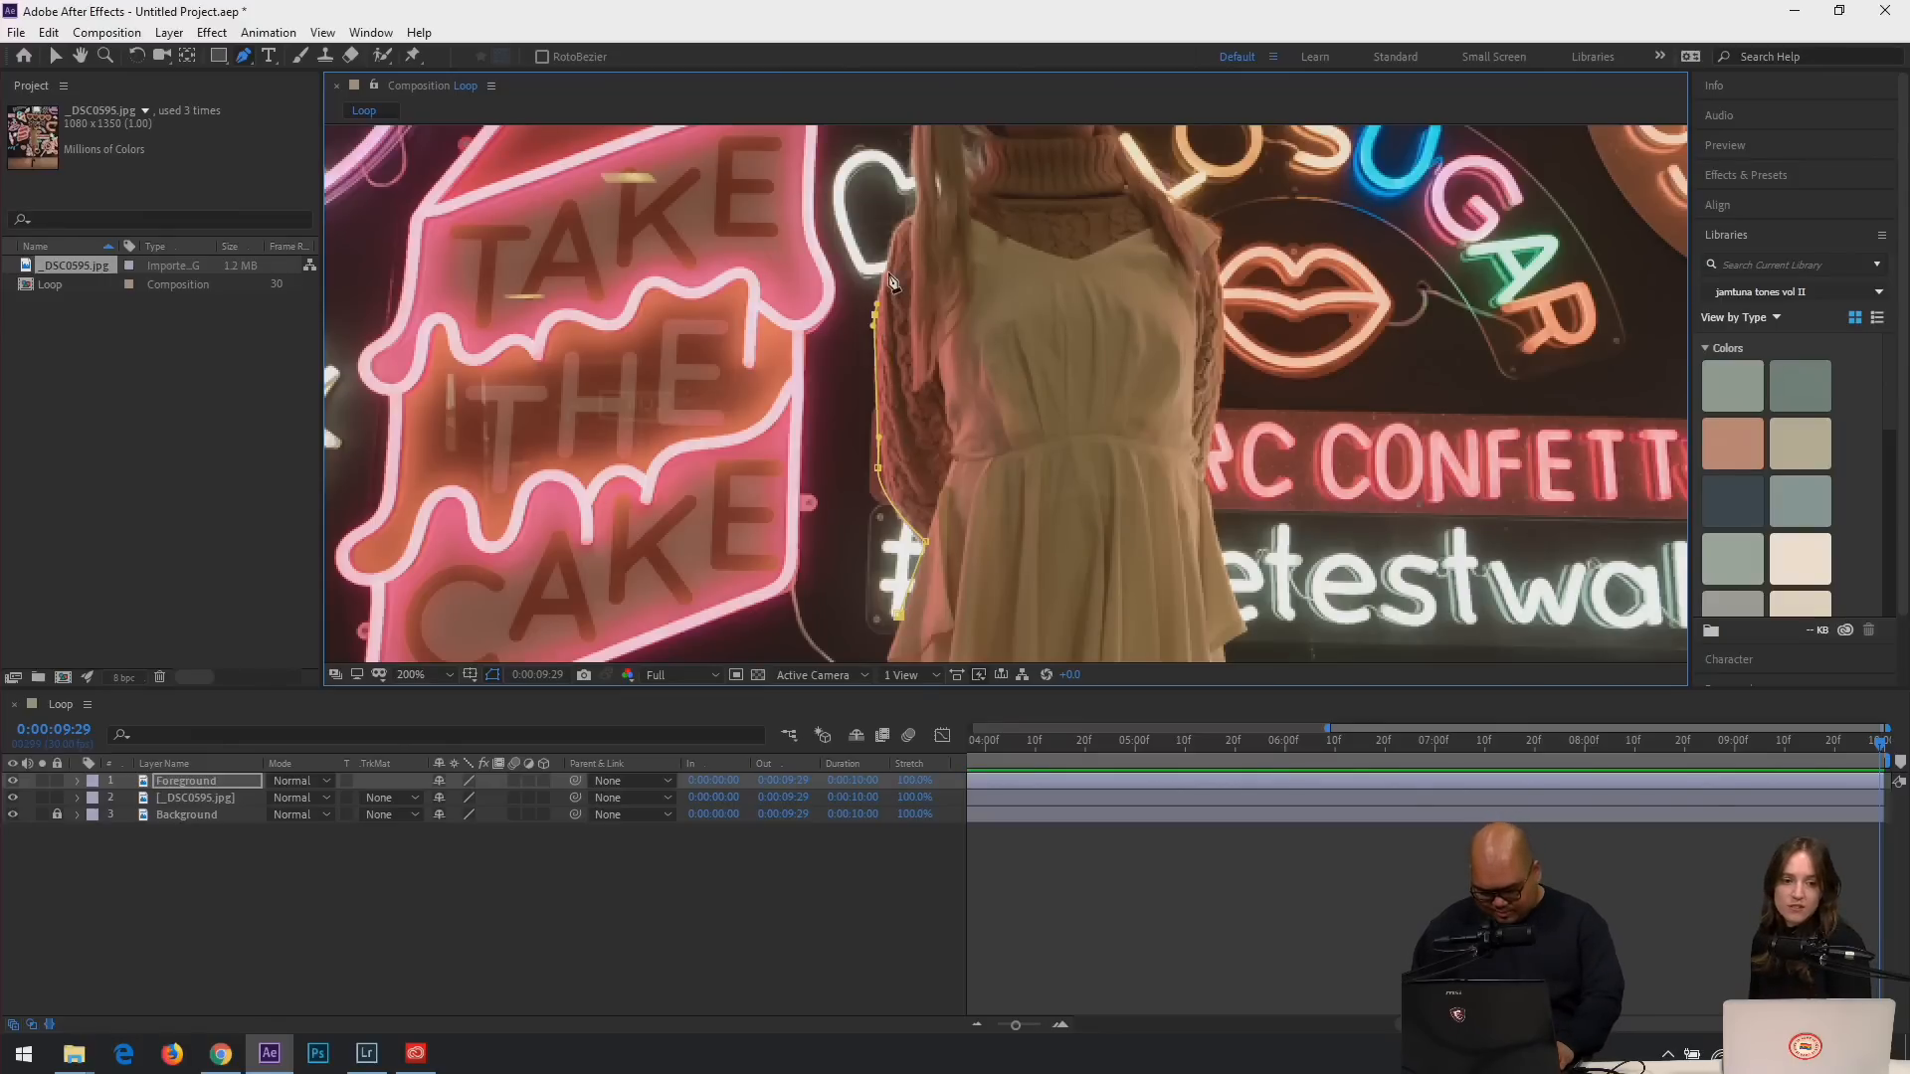
click(892, 232)
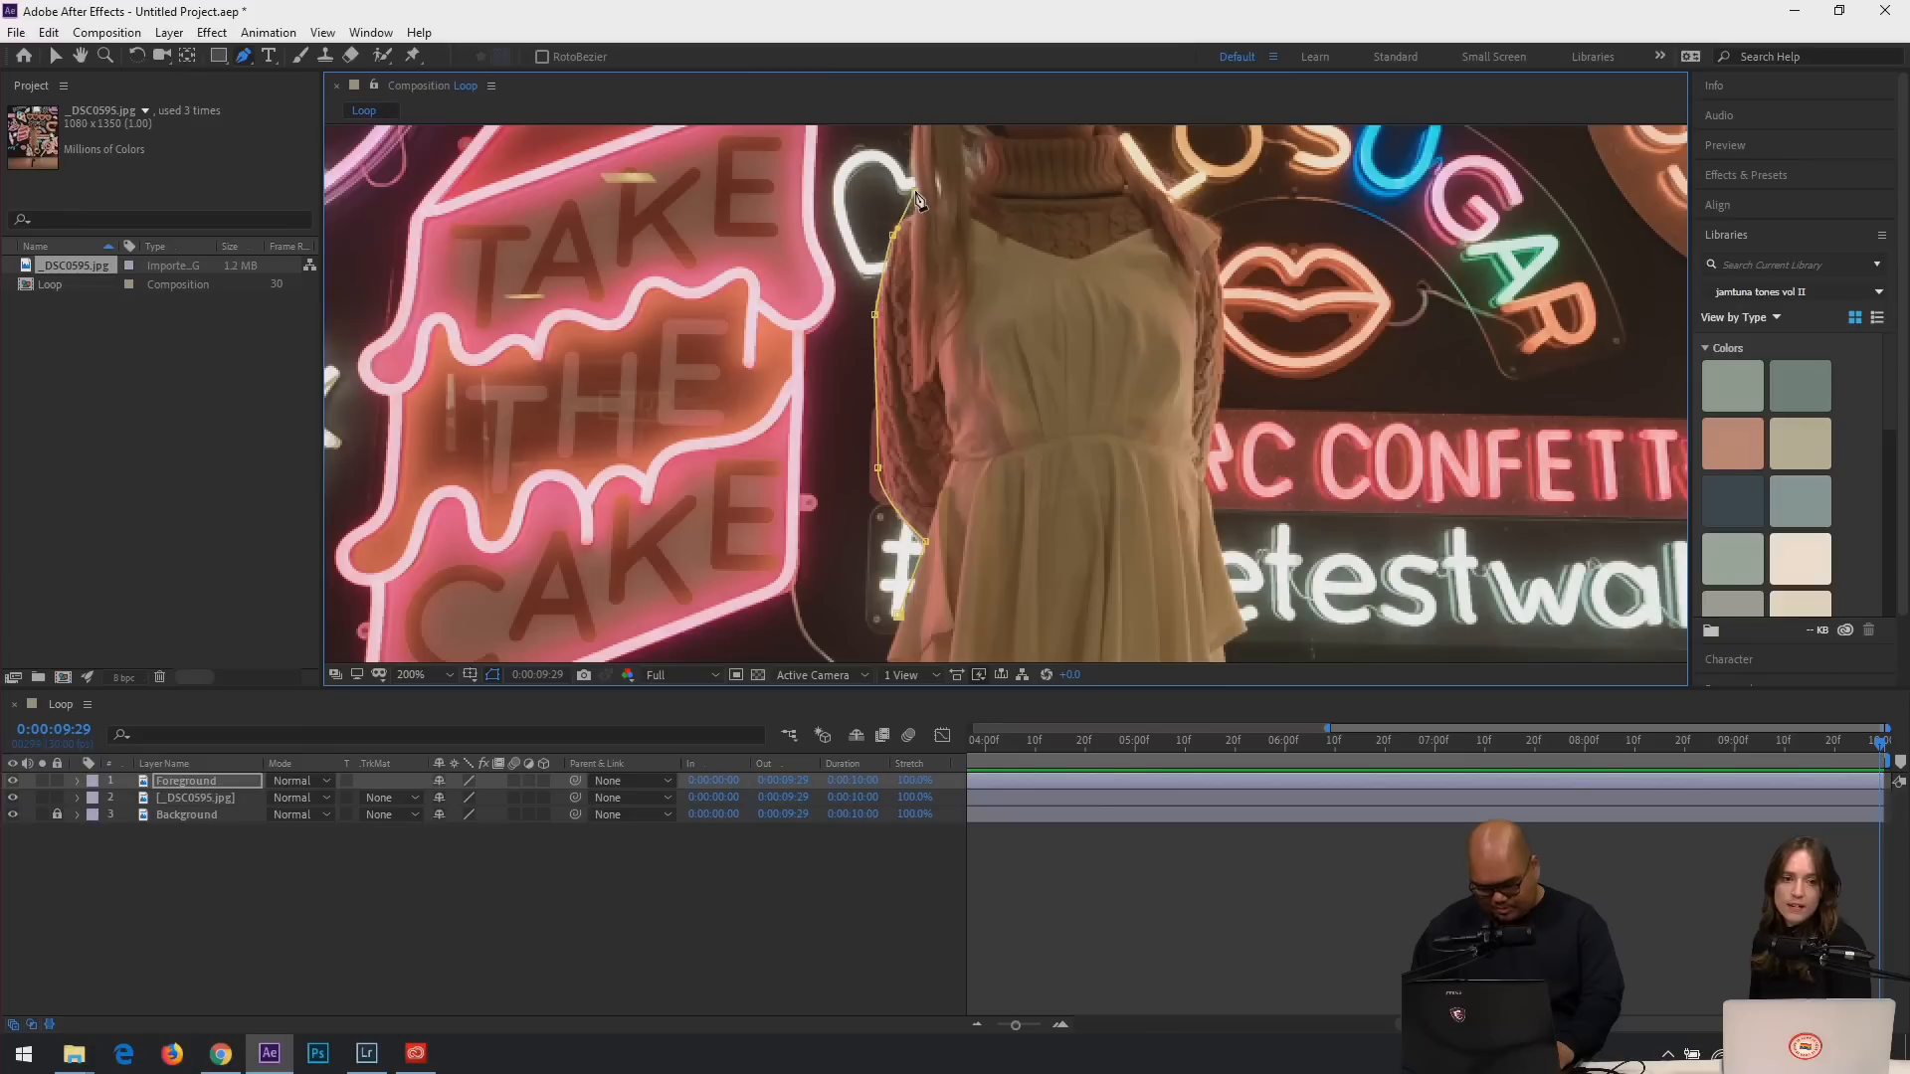
drag(917, 205, 883, 444)
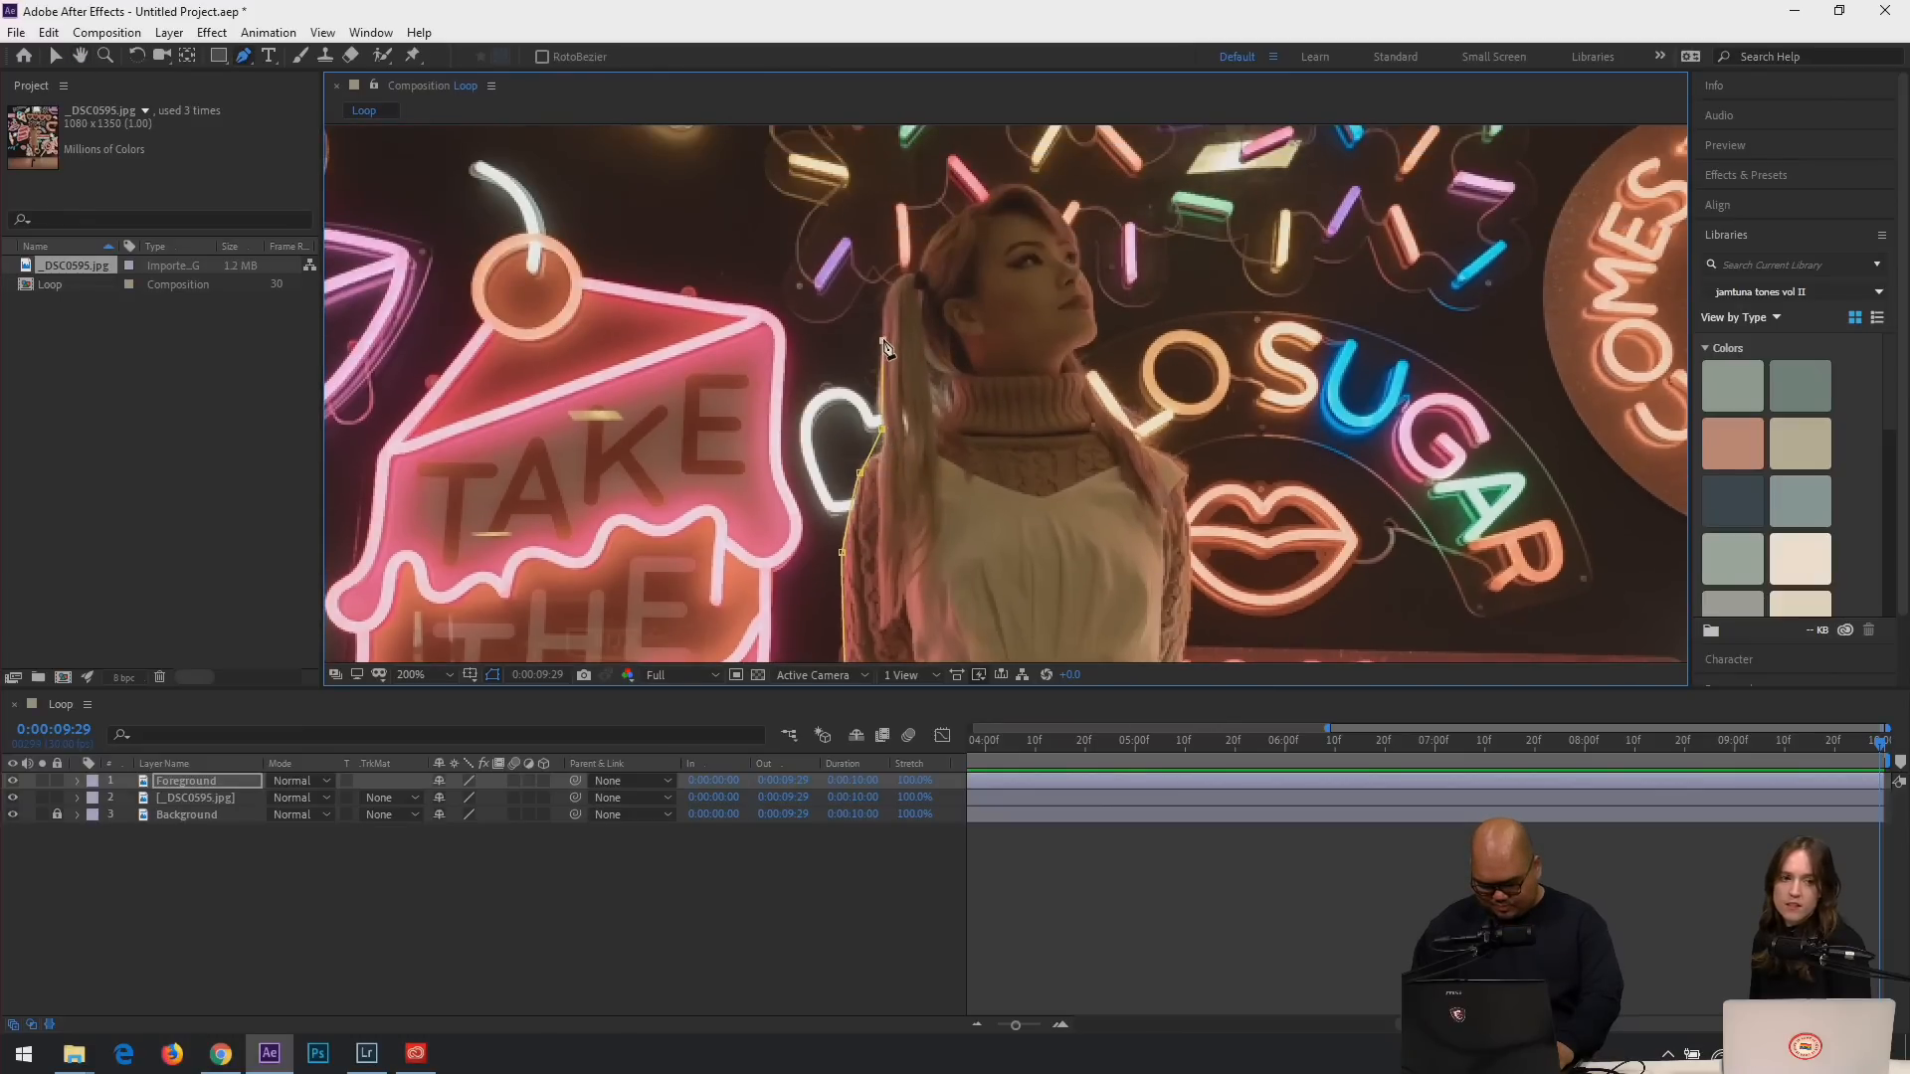
Trace the Foreground mask around the ponytail, over the head and down the face to below the chin.
drag(895, 283, 1084, 278)
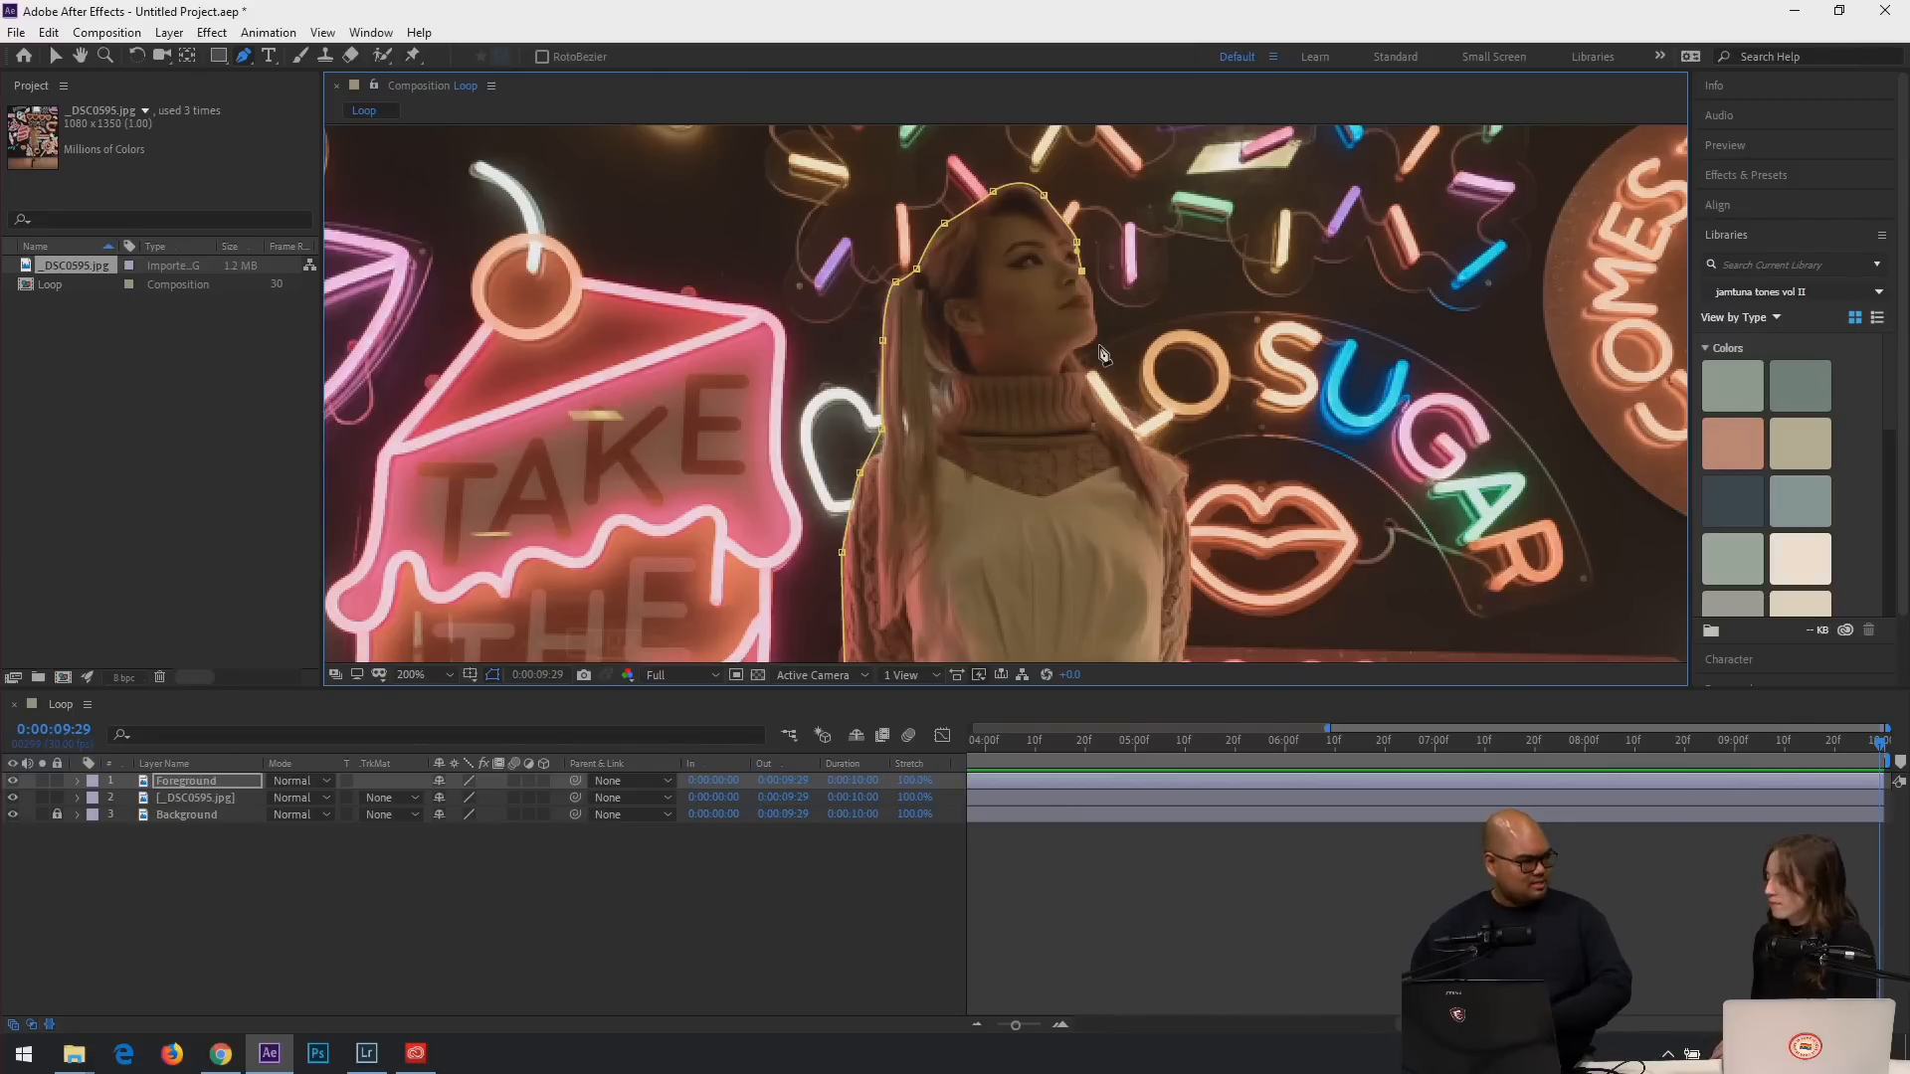
click(1091, 291)
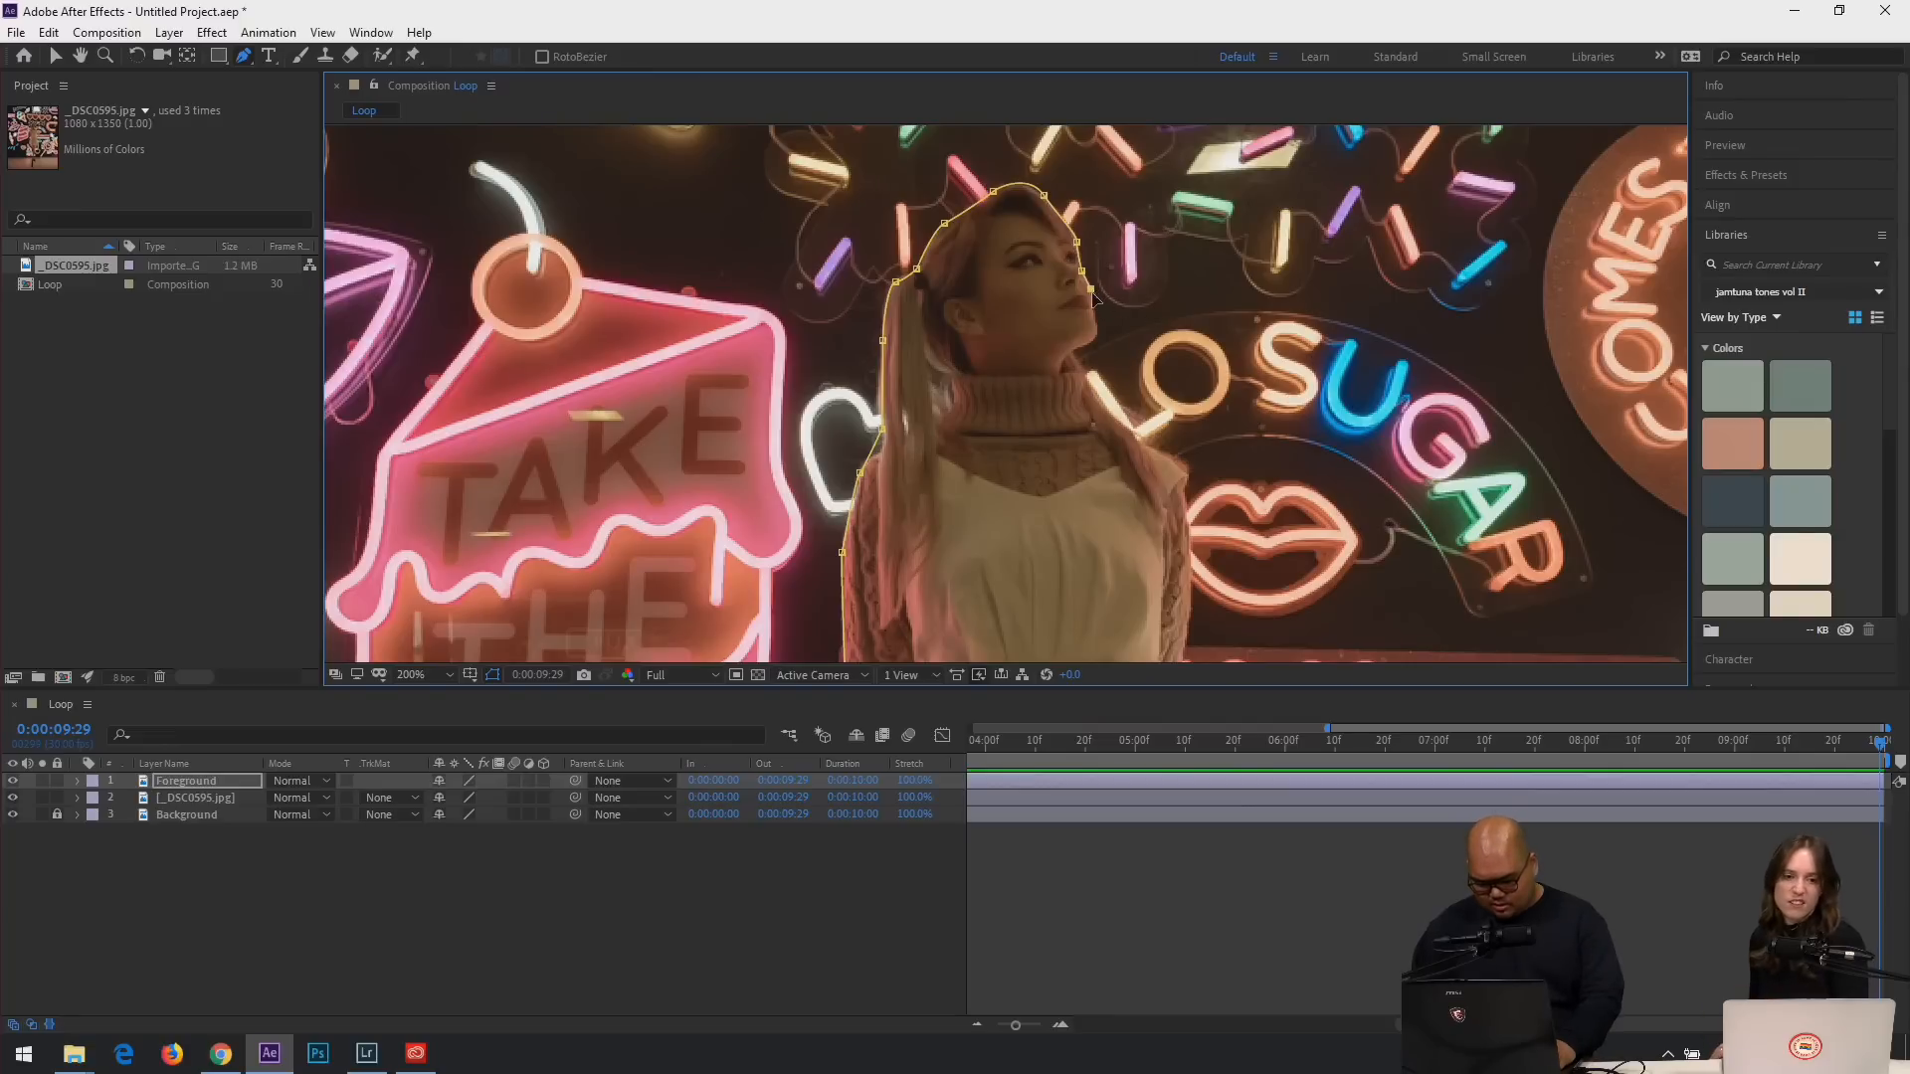
click(1095, 326)
click(1075, 348)
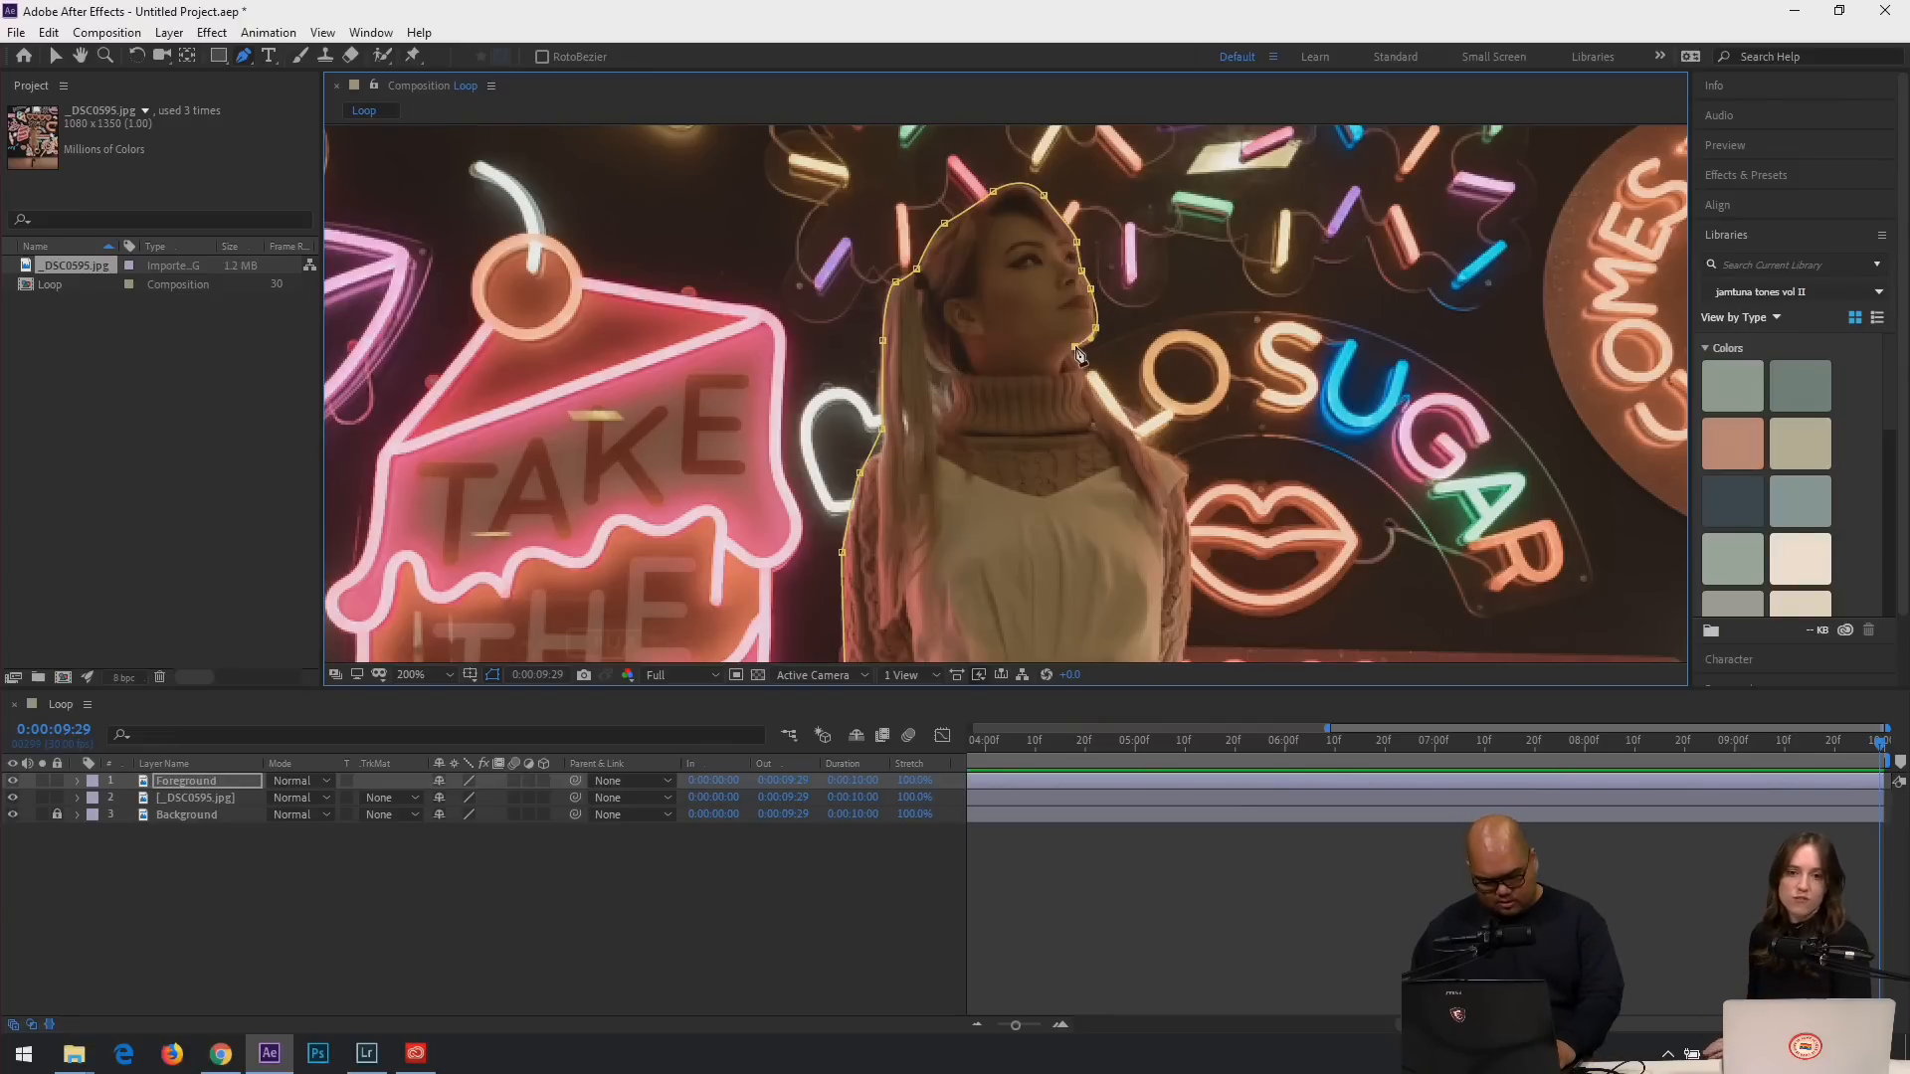
Continue the mask down the neck and over the shoulder beside the SUGAR and lips signs.
click(1094, 401)
click(1154, 446)
click(1185, 461)
click(1183, 494)
drag(1185, 496, 1161, 317)
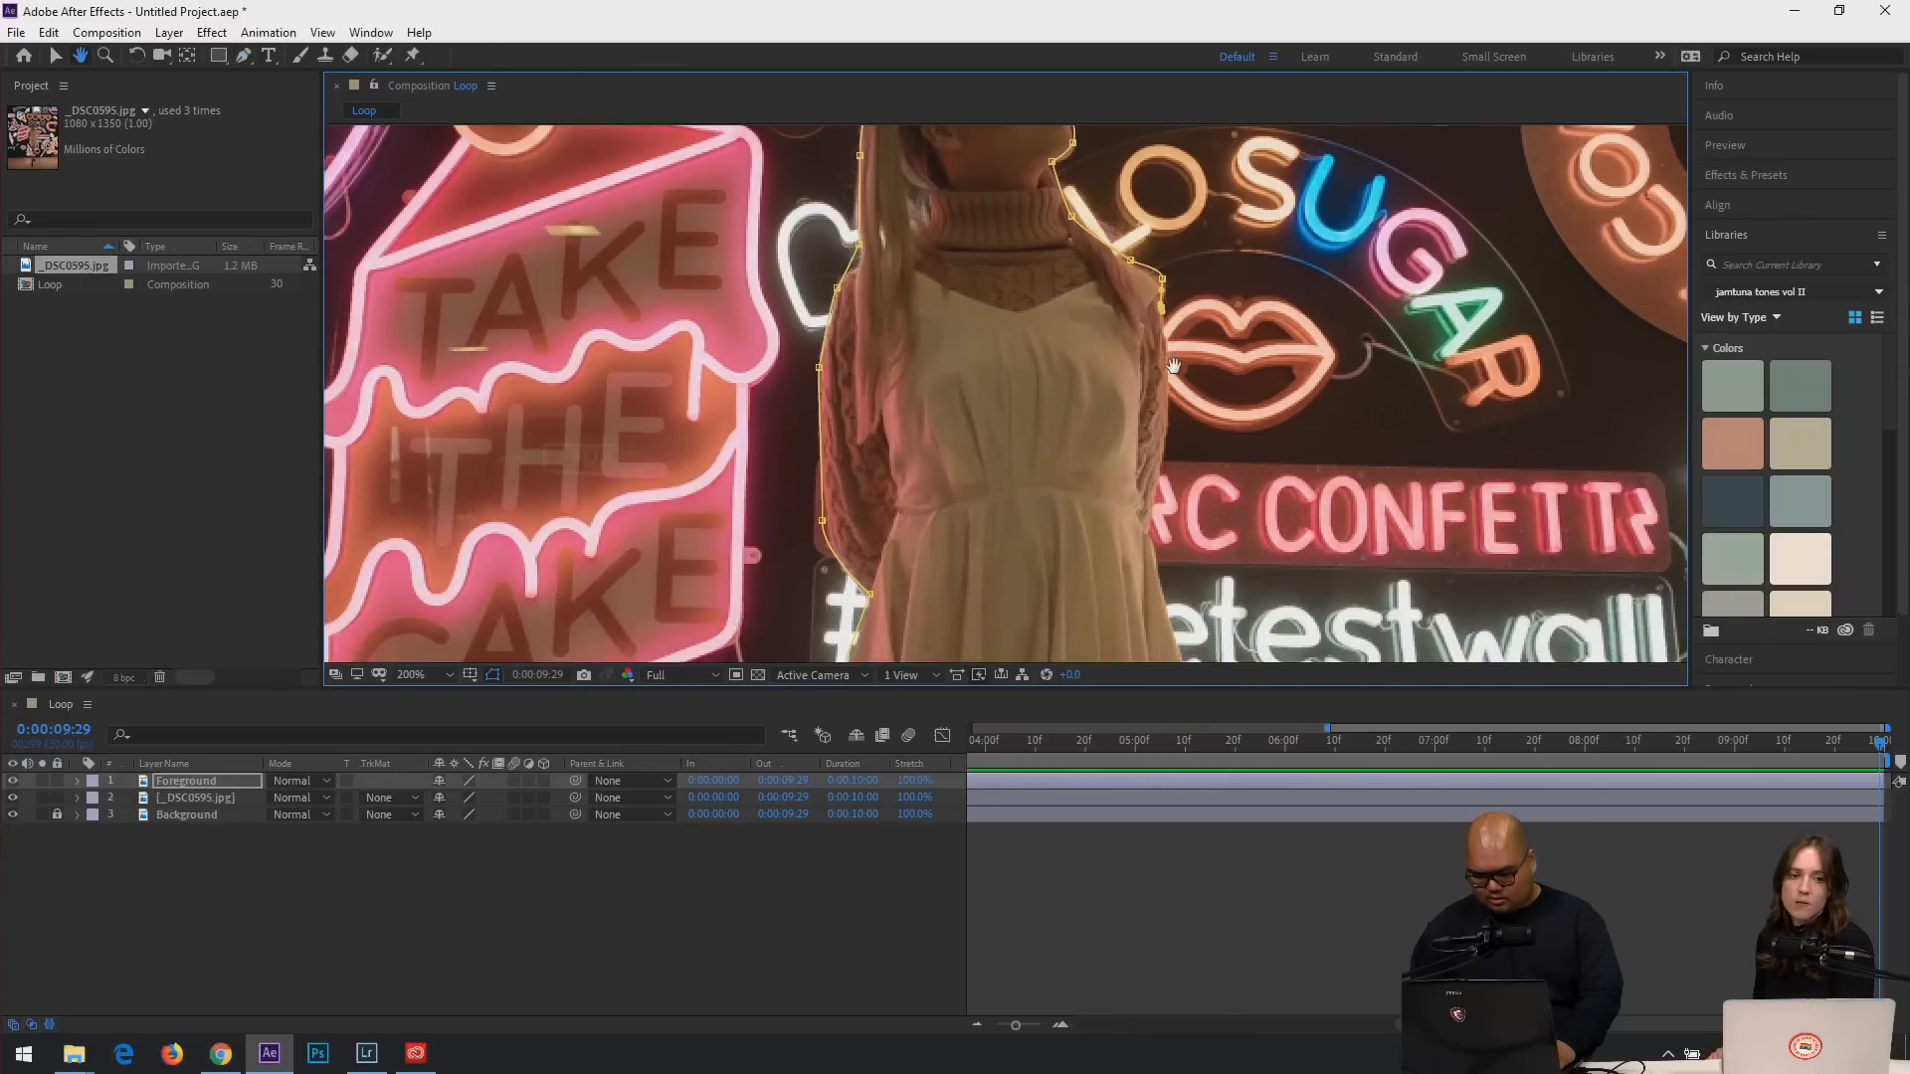
Trace the mask down the arm and the side of the dress to the green cherry-stem sign.
drag(1168, 402, 1166, 432)
drag(1167, 504, 1170, 444)
click(1148, 472)
drag(1151, 533, 1145, 429)
click(1164, 484)
drag(1184, 525, 1154, 467)
click(1171, 463)
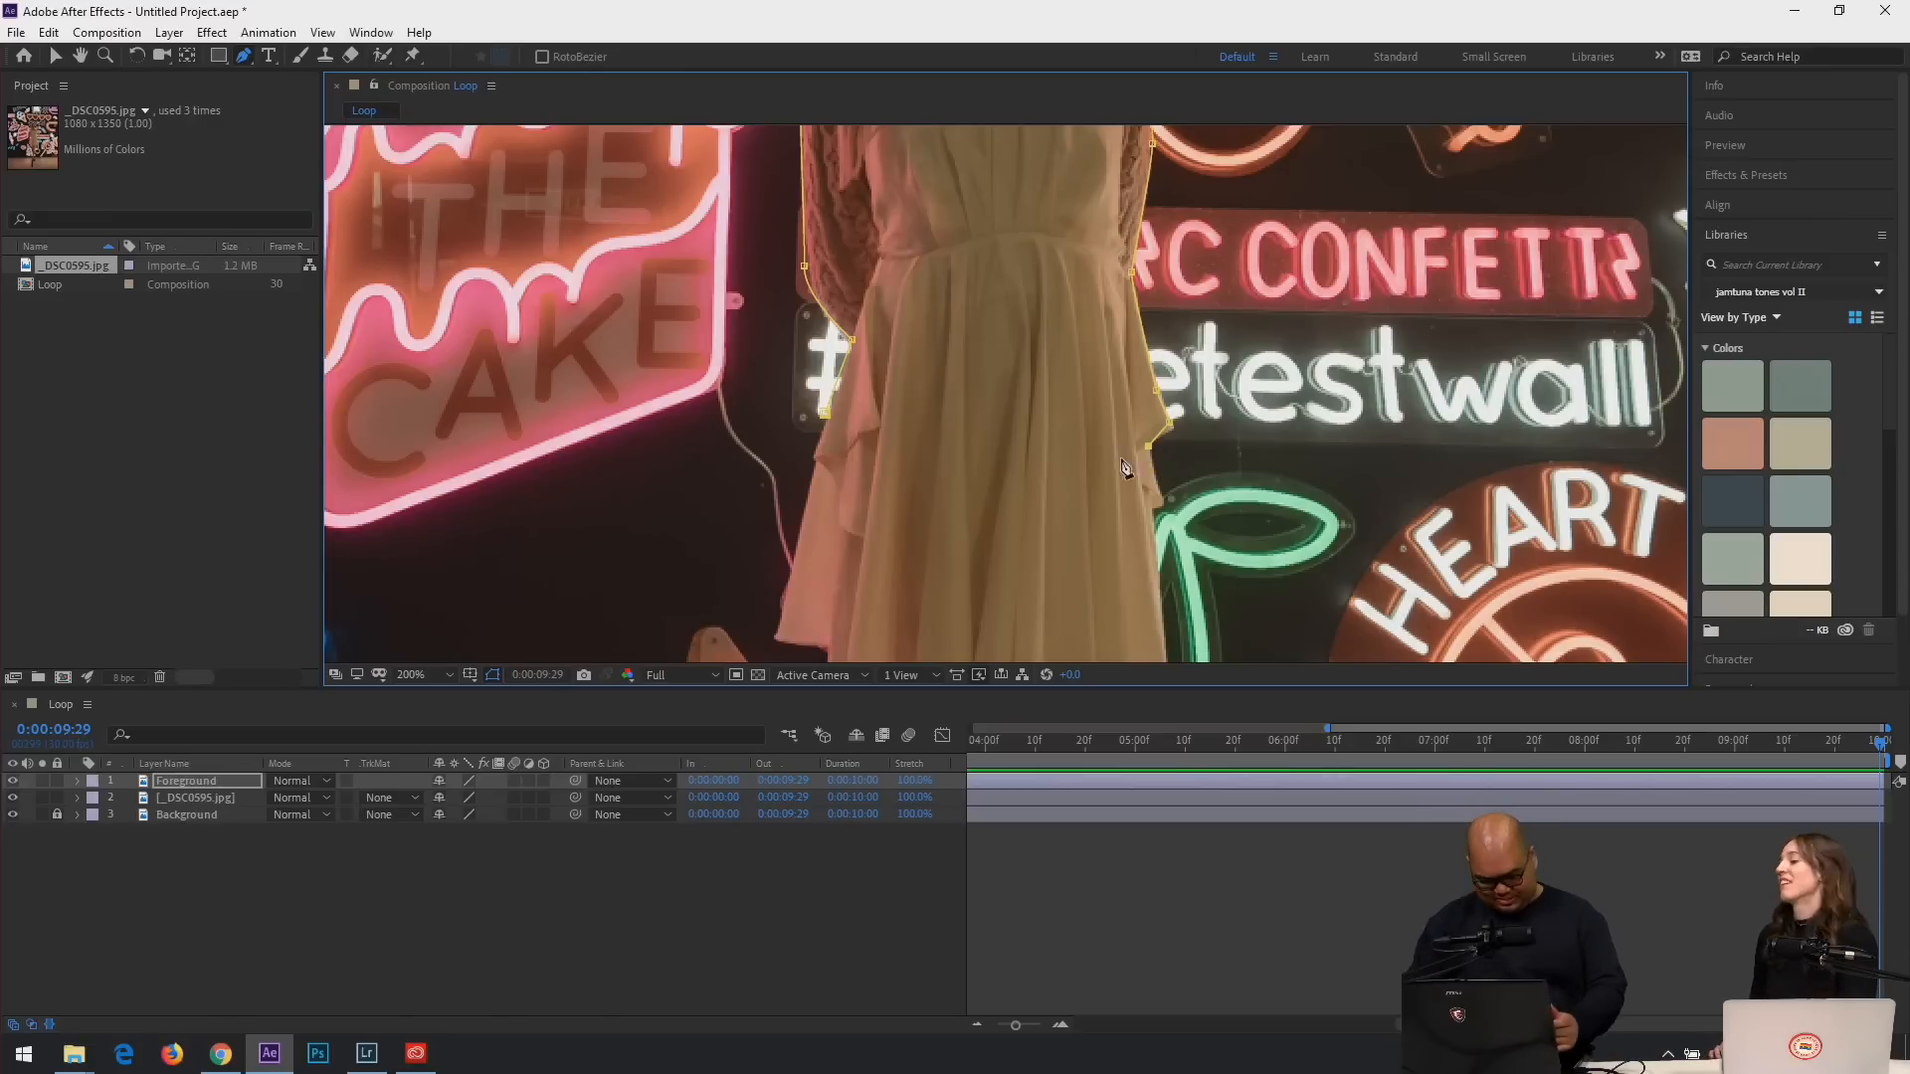
click(1164, 497)
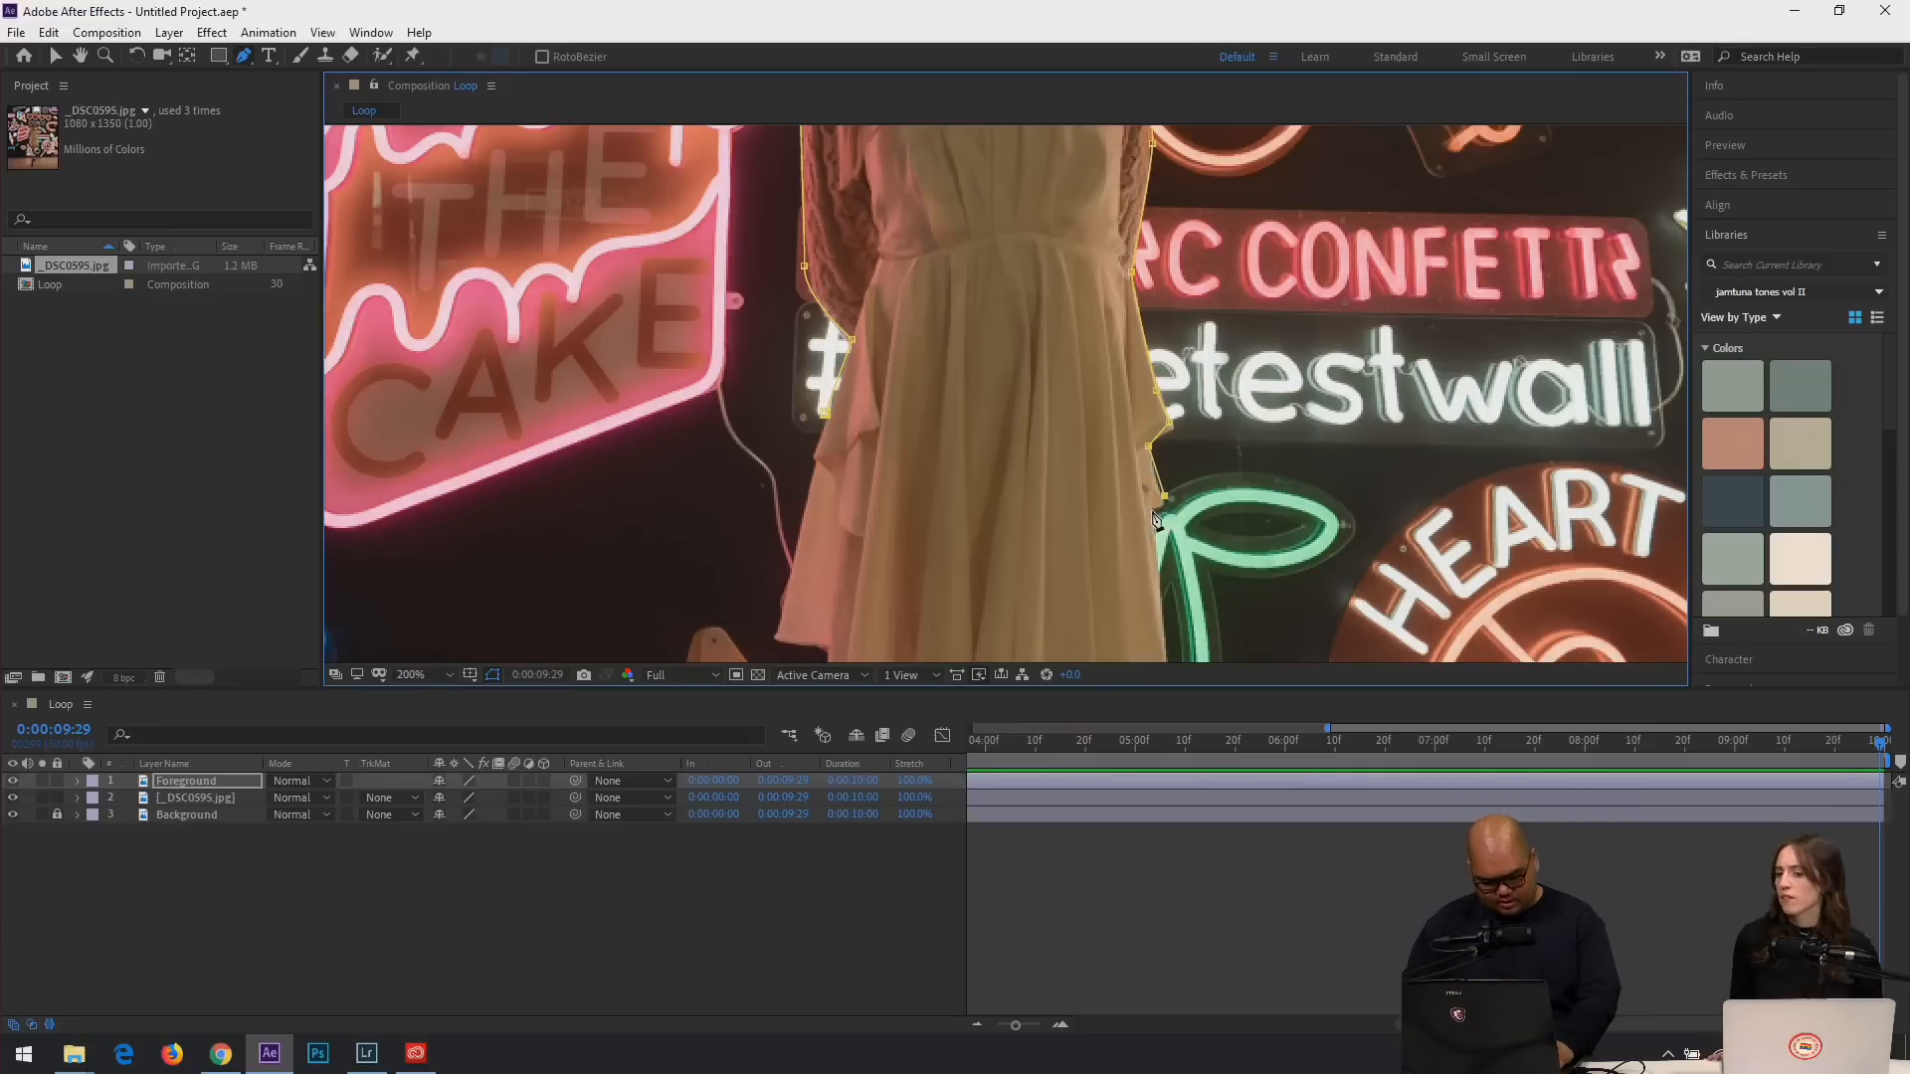
Trace the mask around the dress hem beside the cherry sign and down the back of the bare leg.
scroll(1153, 518, down, 3)
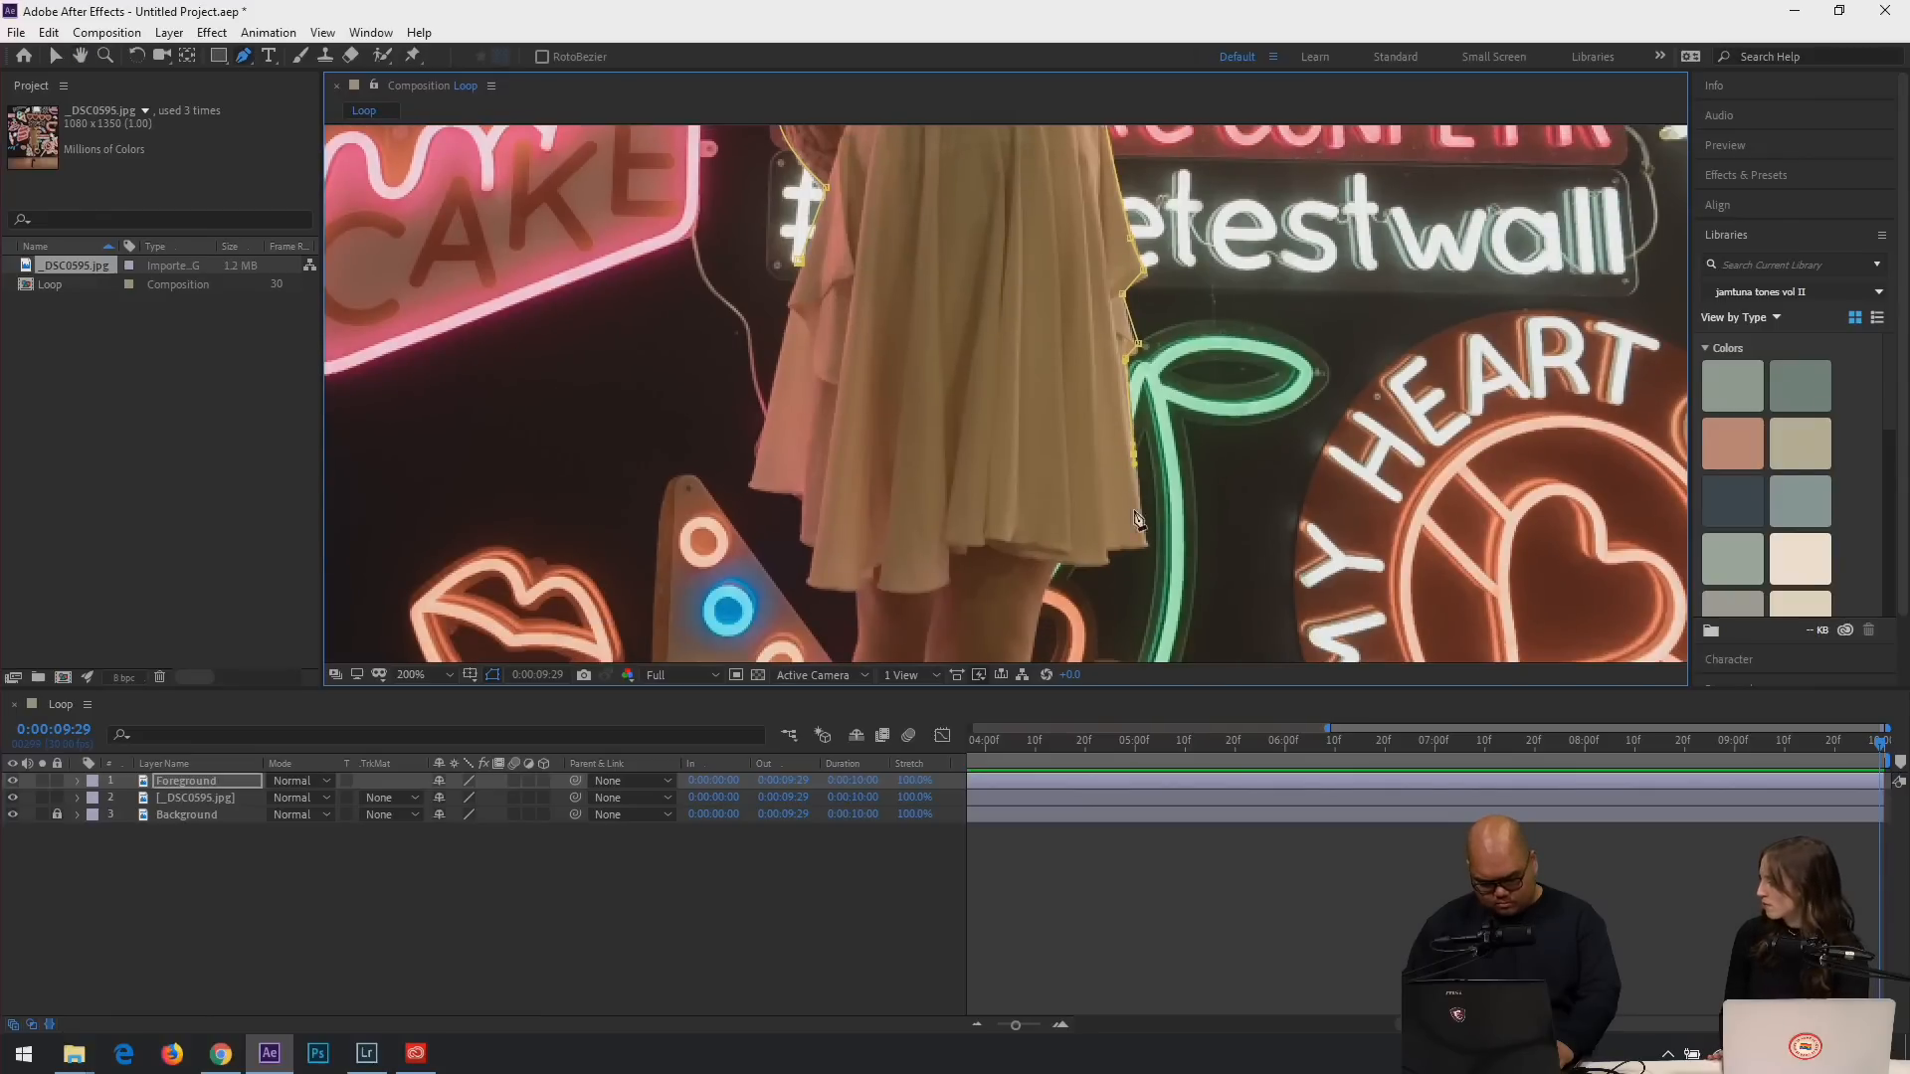
click(1148, 546)
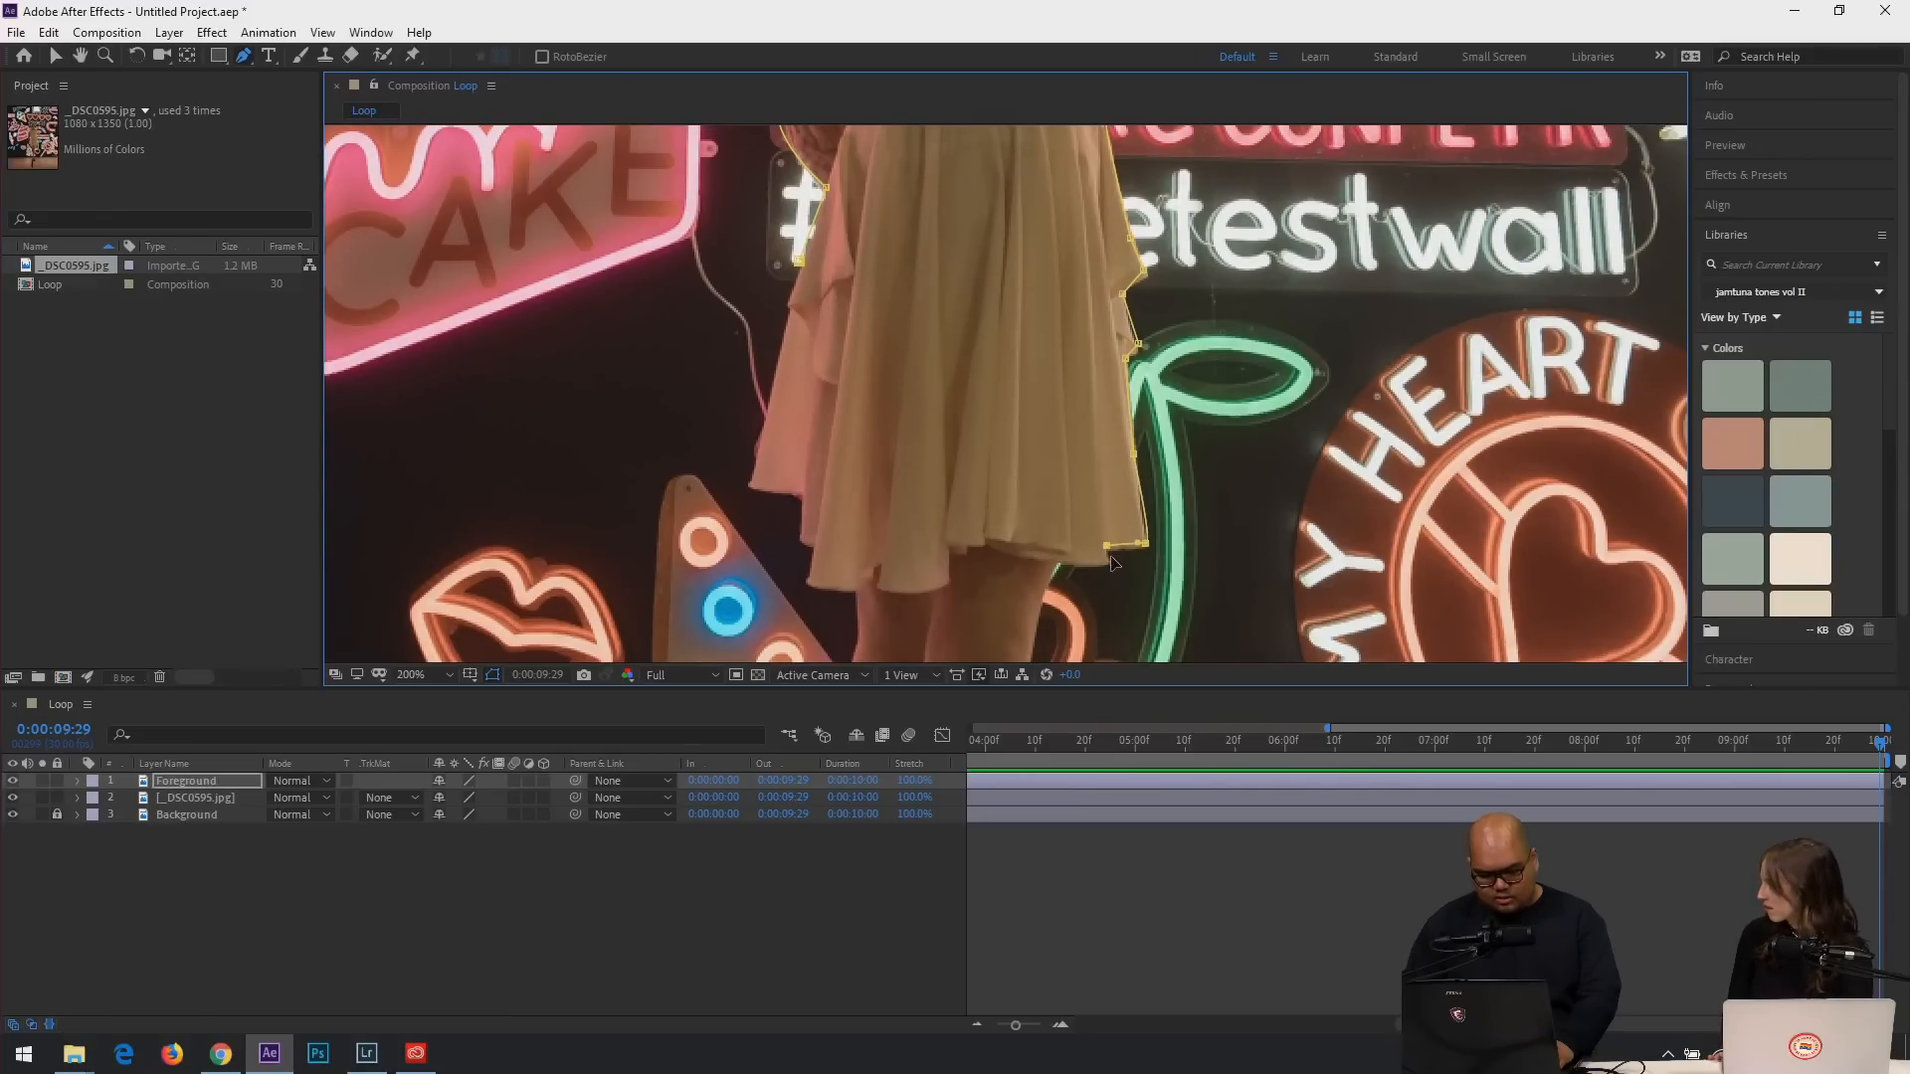
drag(1056, 592, 1072, 467)
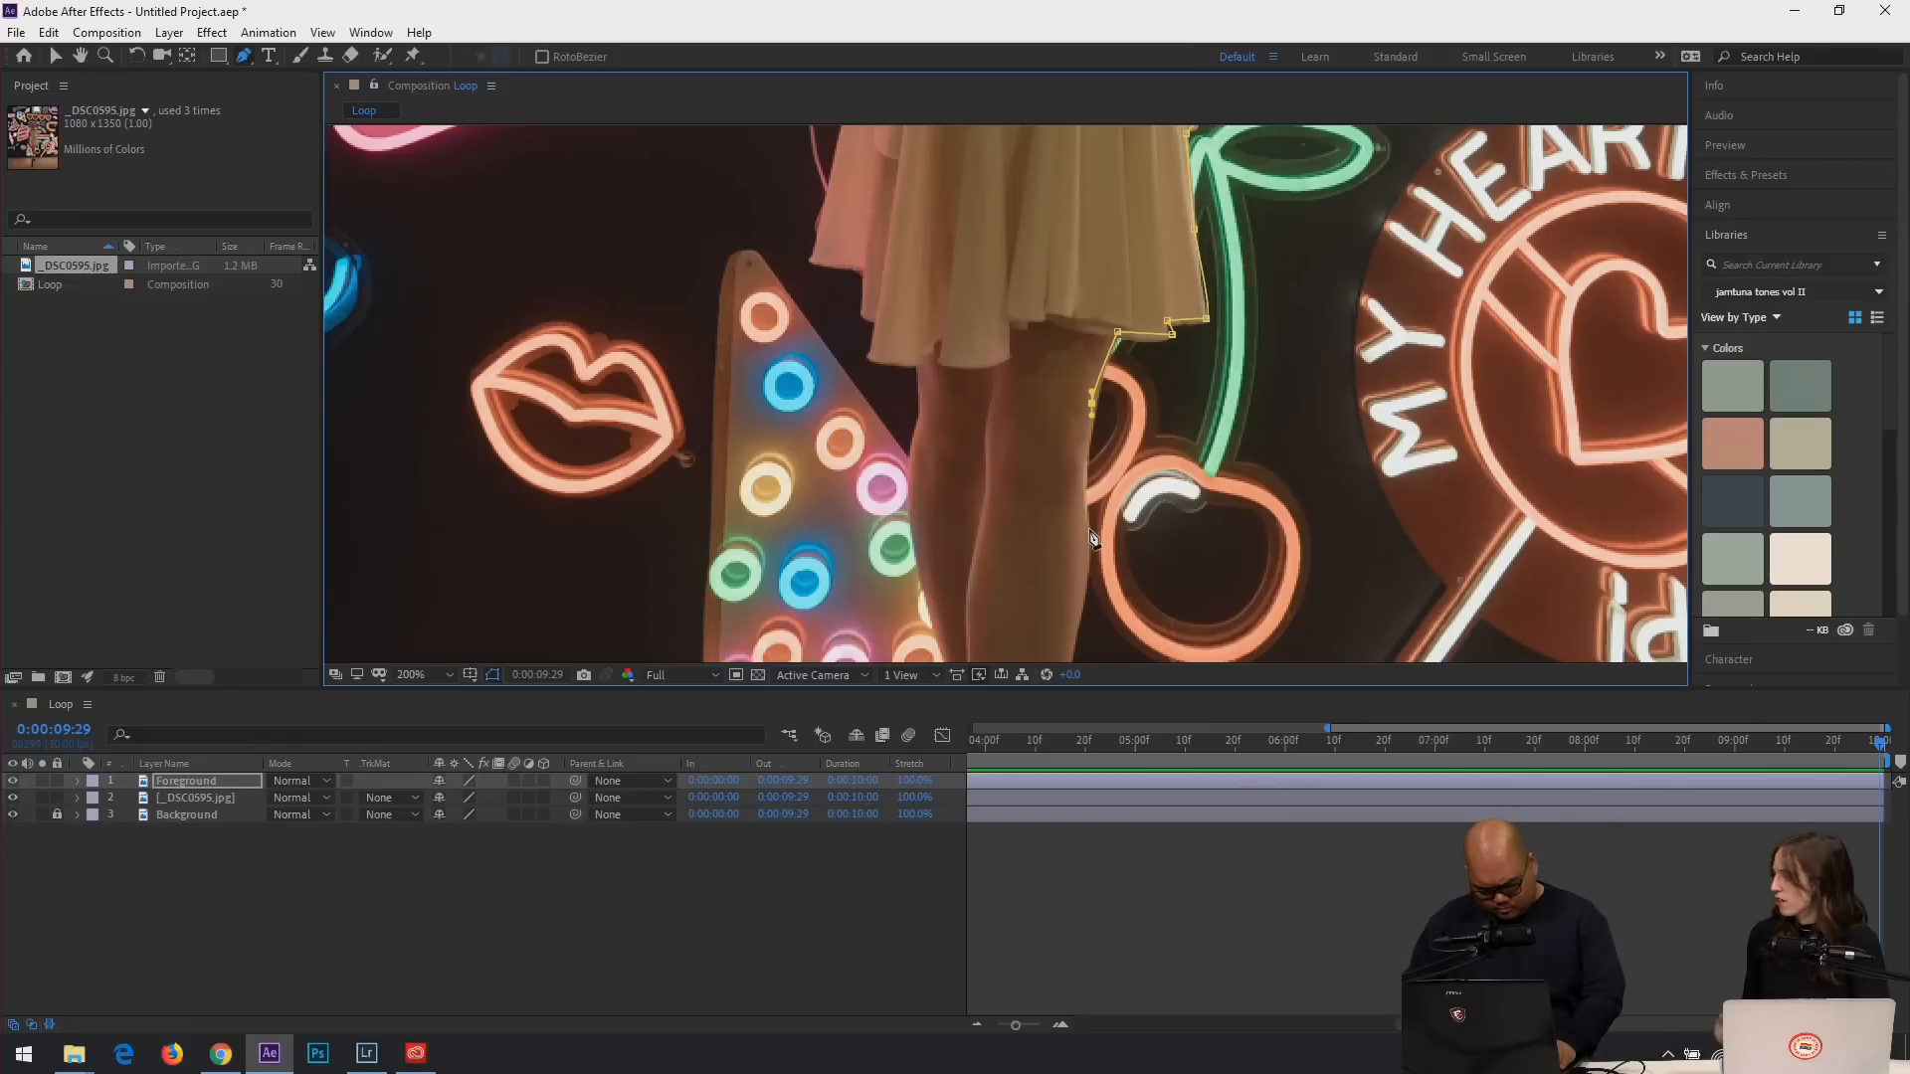
click(1088, 547)
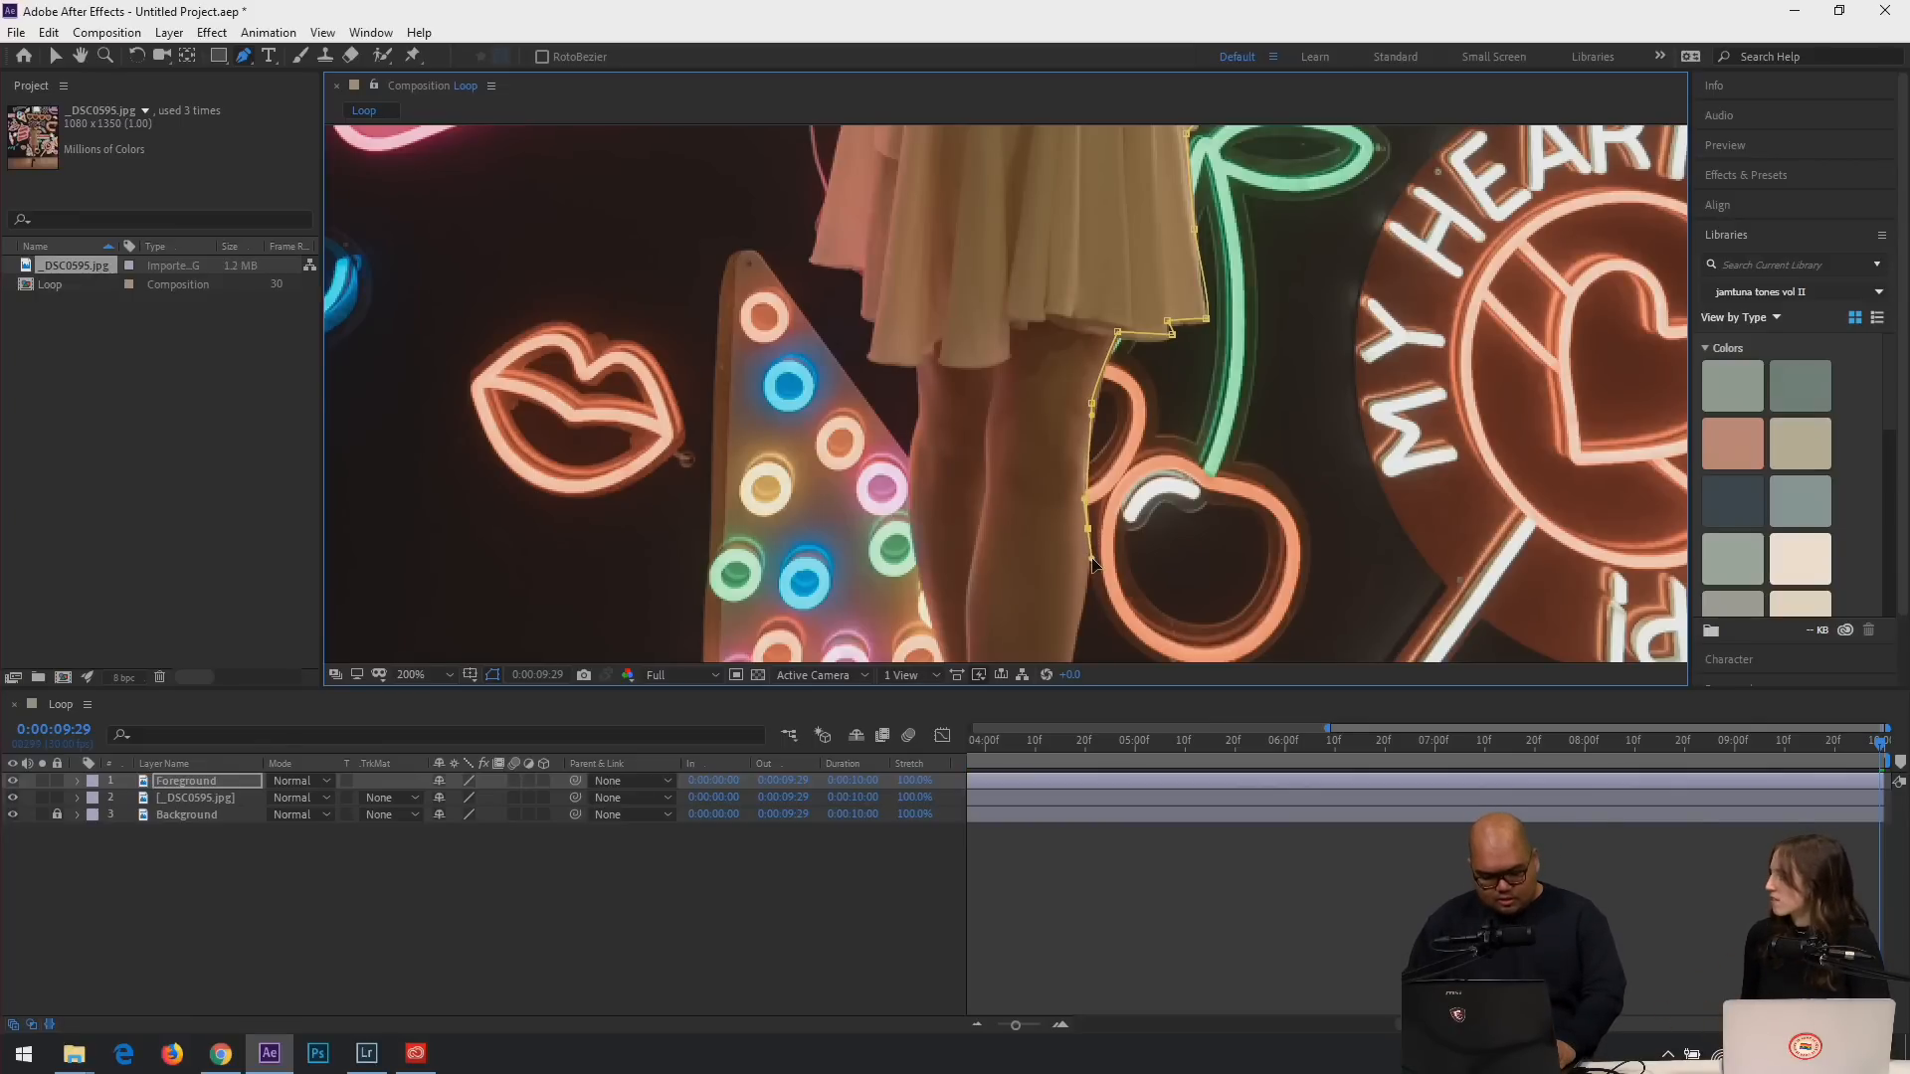
scroll(1092, 564, down, 3)
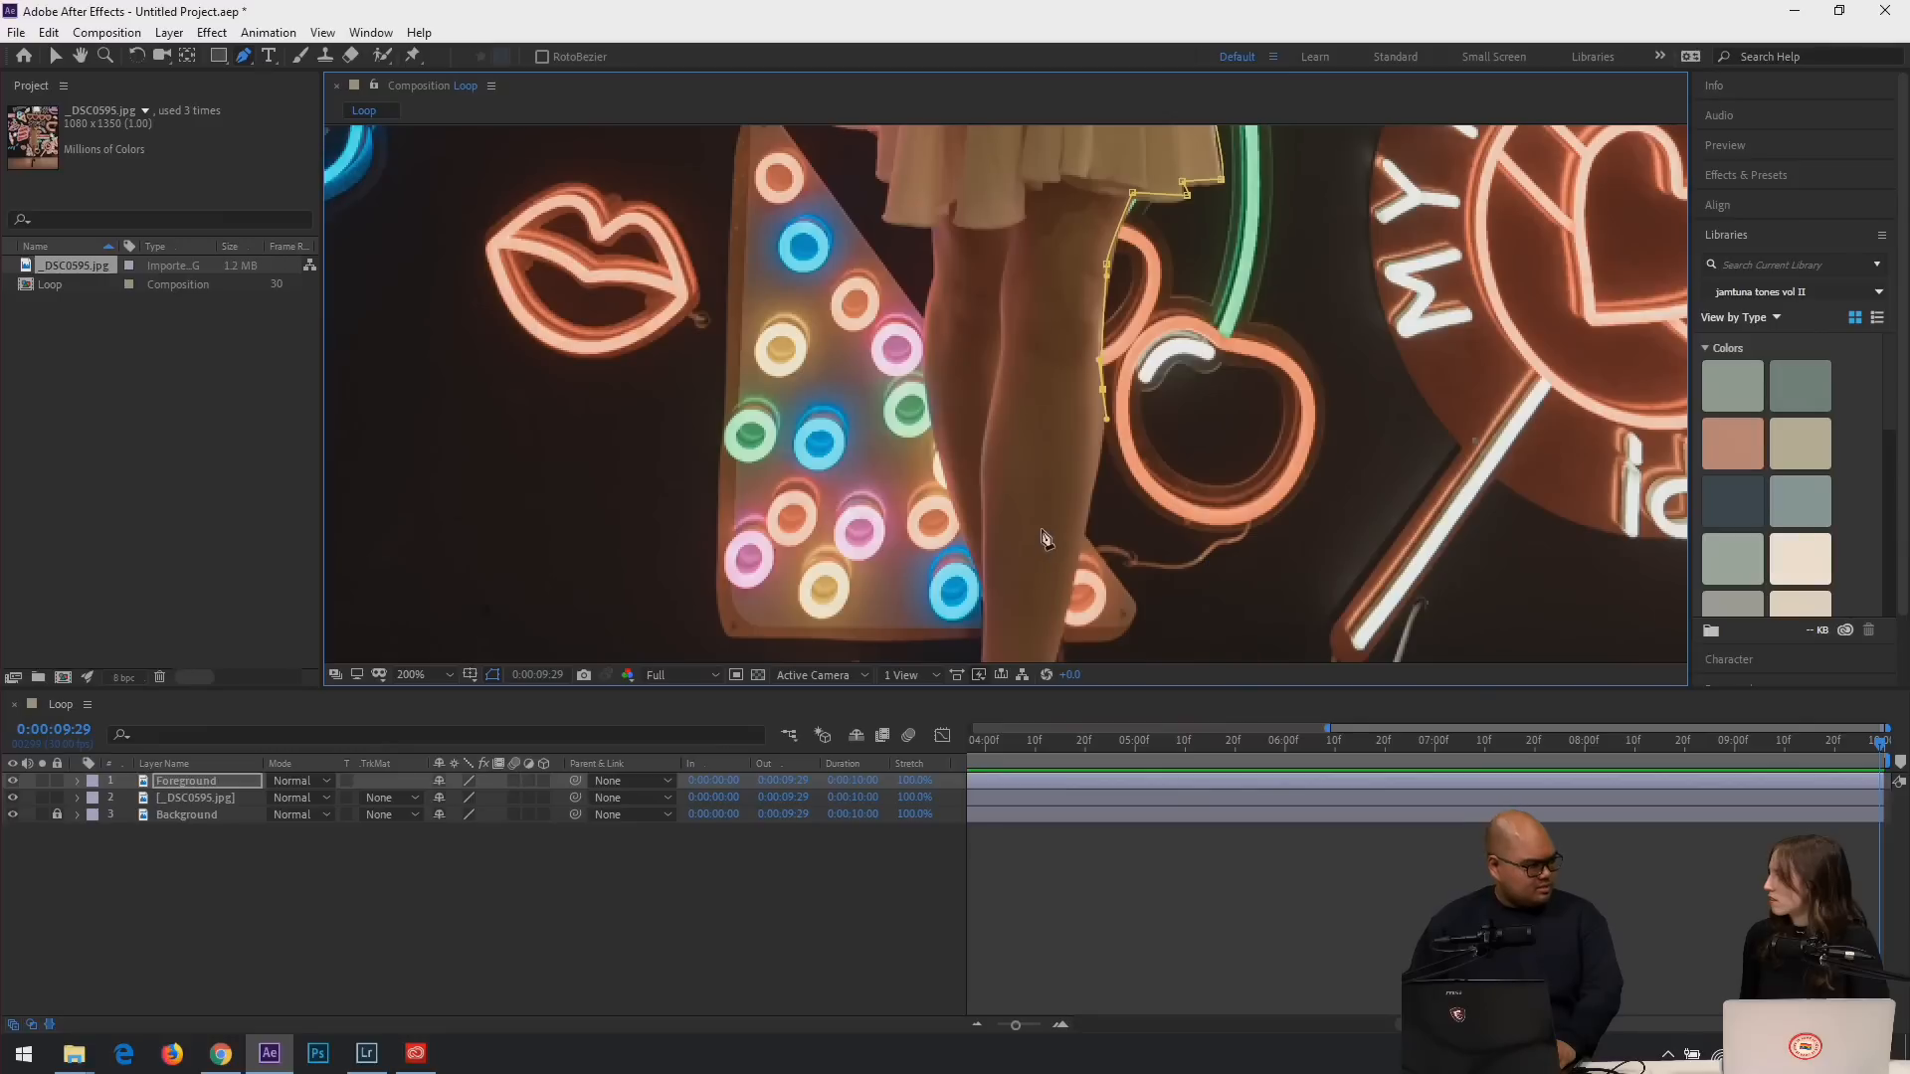
scroll(1044, 537, down, 2)
Trace the mask down the lower leg and around the rear and front boots with curved points.
drag(1042, 505, 1034, 572)
drag(1036, 573, 1002, 398)
drag(1039, 477, 946, 464)
click(973, 554)
drag(945, 571, 869, 632)
drag(838, 558, 850, 494)
click(860, 430)
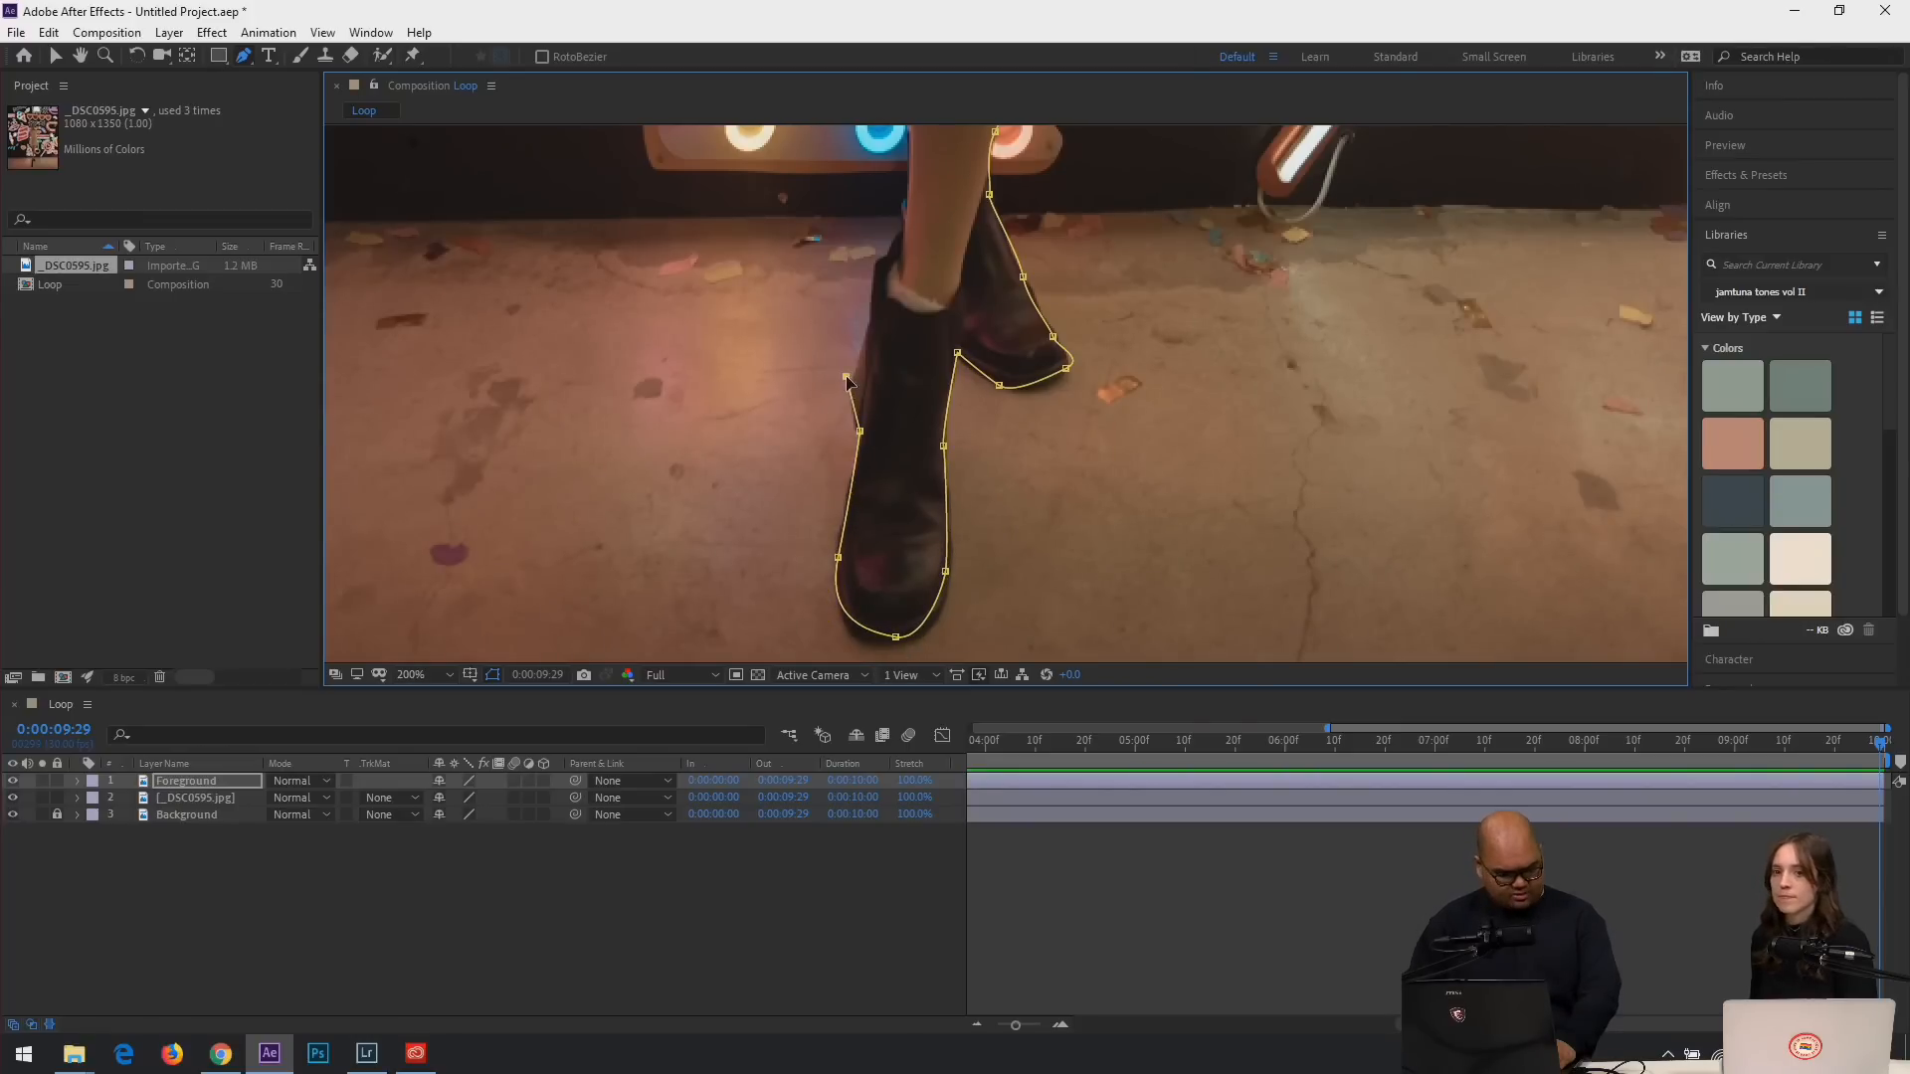
Continue the mask from the front boot up the leg beside the colourful dotted cone to the dress hem.
drag(868, 315, 829, 524)
key(g)
click(791, 457)
click(774, 405)
click(763, 276)
click(777, 232)
key(space)
drag(765, 183, 830, 320)
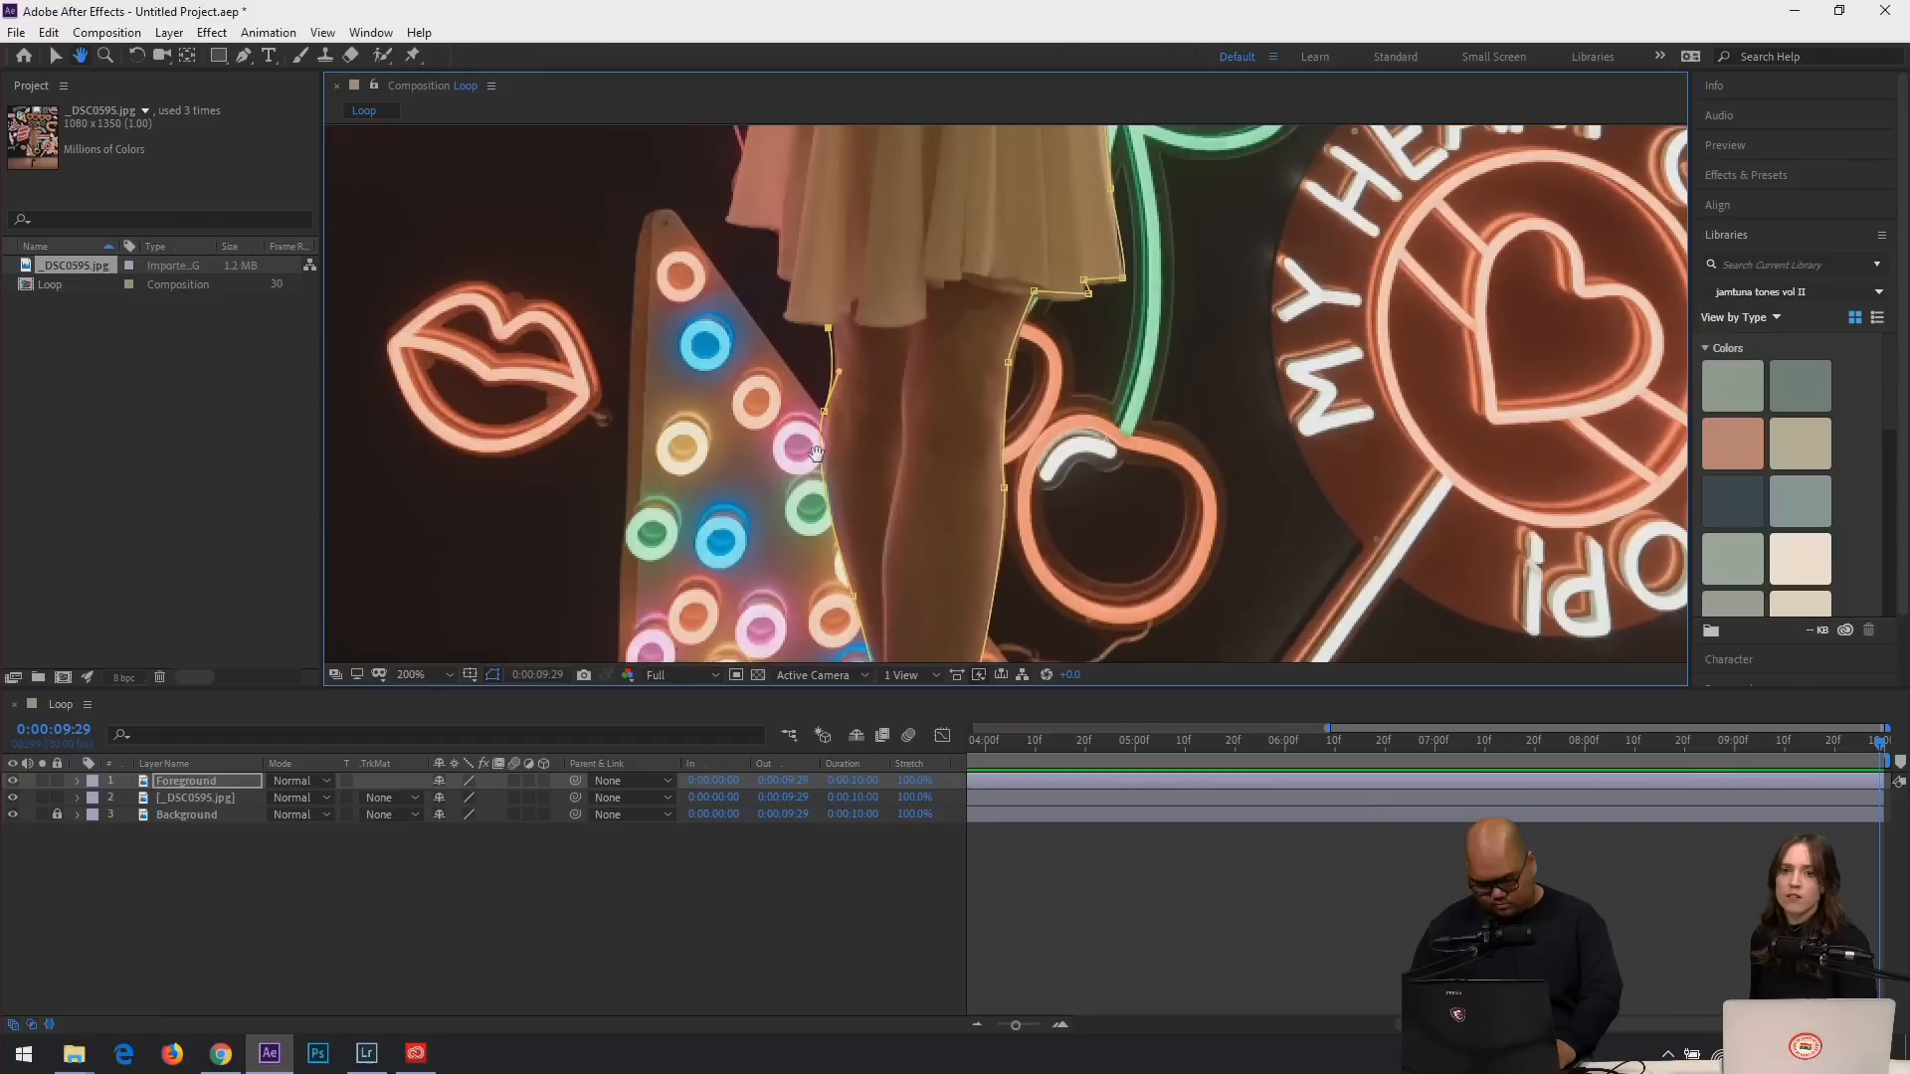
Trace the mask around the stepped dress hem above the dotted cone, undoing the misplaced points.
click(787, 318)
click(795, 277)
click(784, 267)
click(777, 231)
key(space)
drag(791, 231, 814, 387)
key(ctrl+z)
key(ctrl+z)
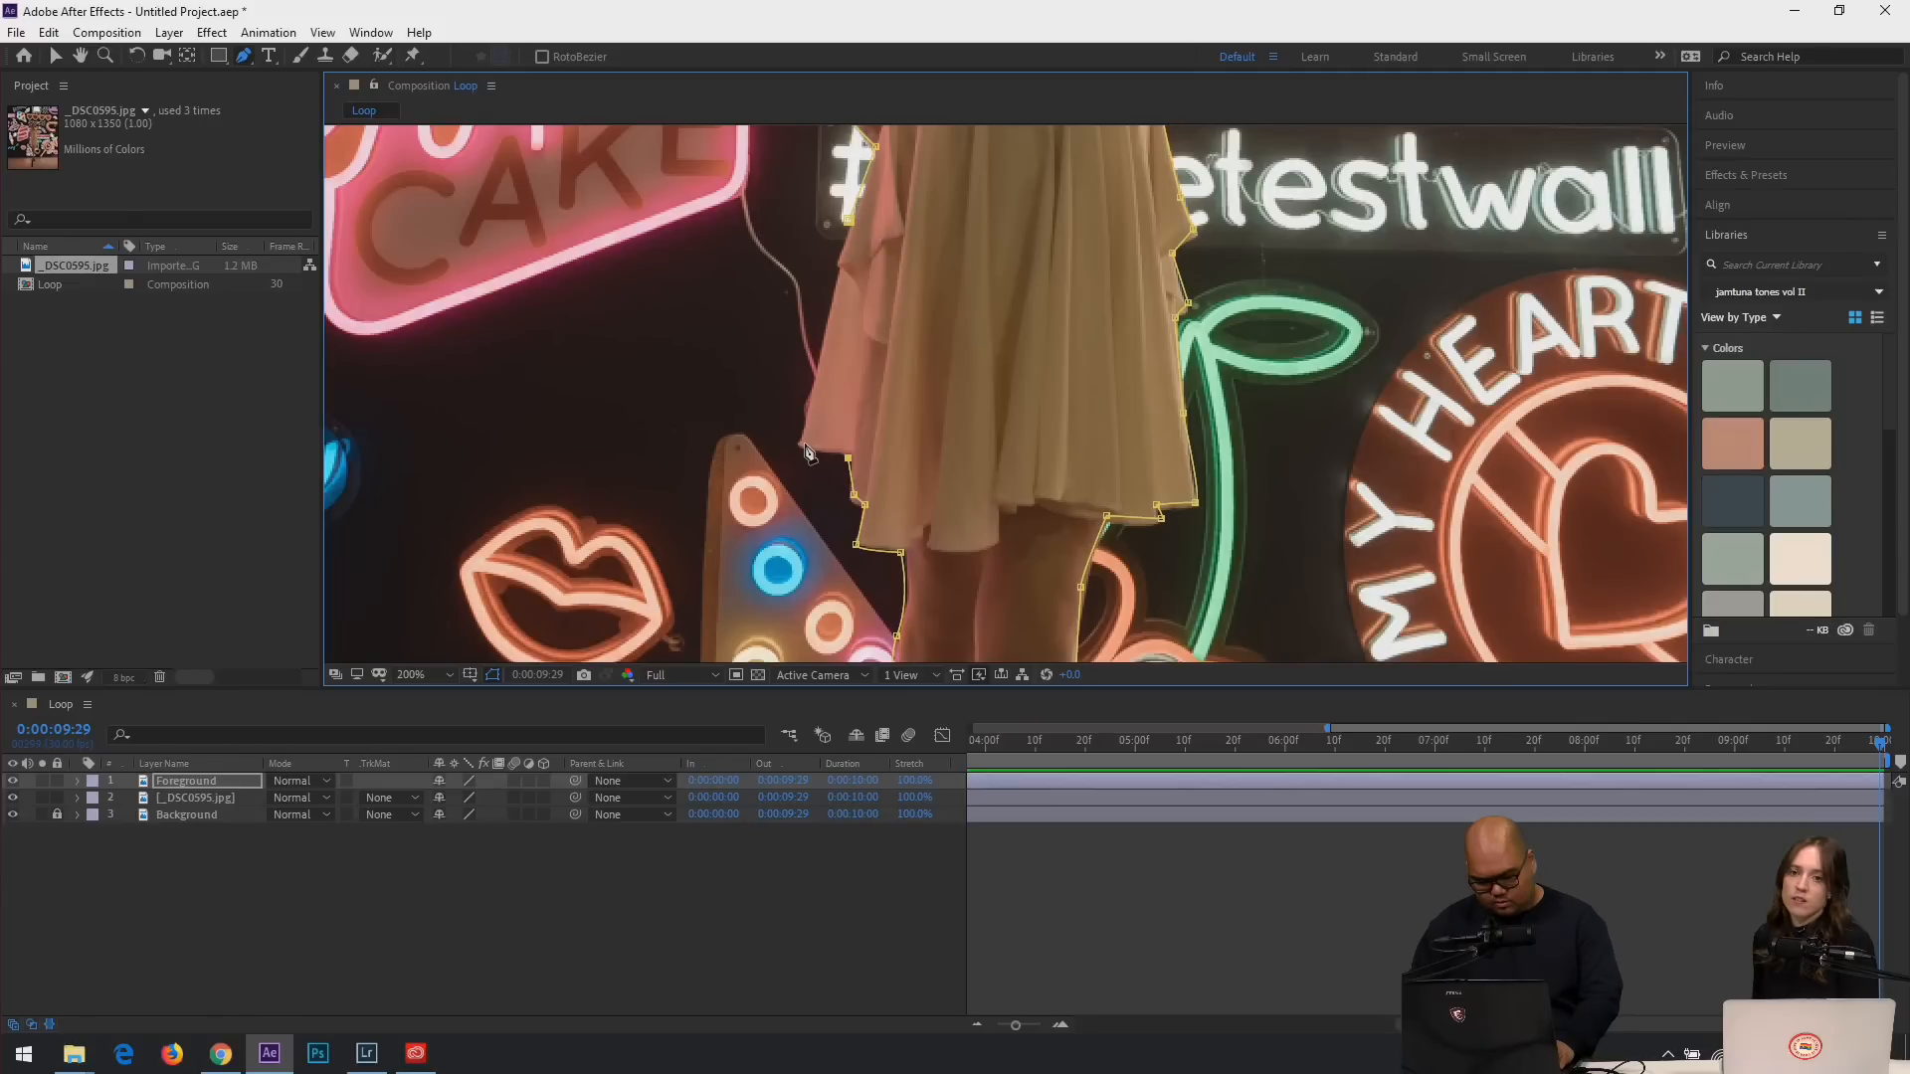
Trace the mask up the dress edge beside the hashtag sign and close the outline around the woman.
click(843, 240)
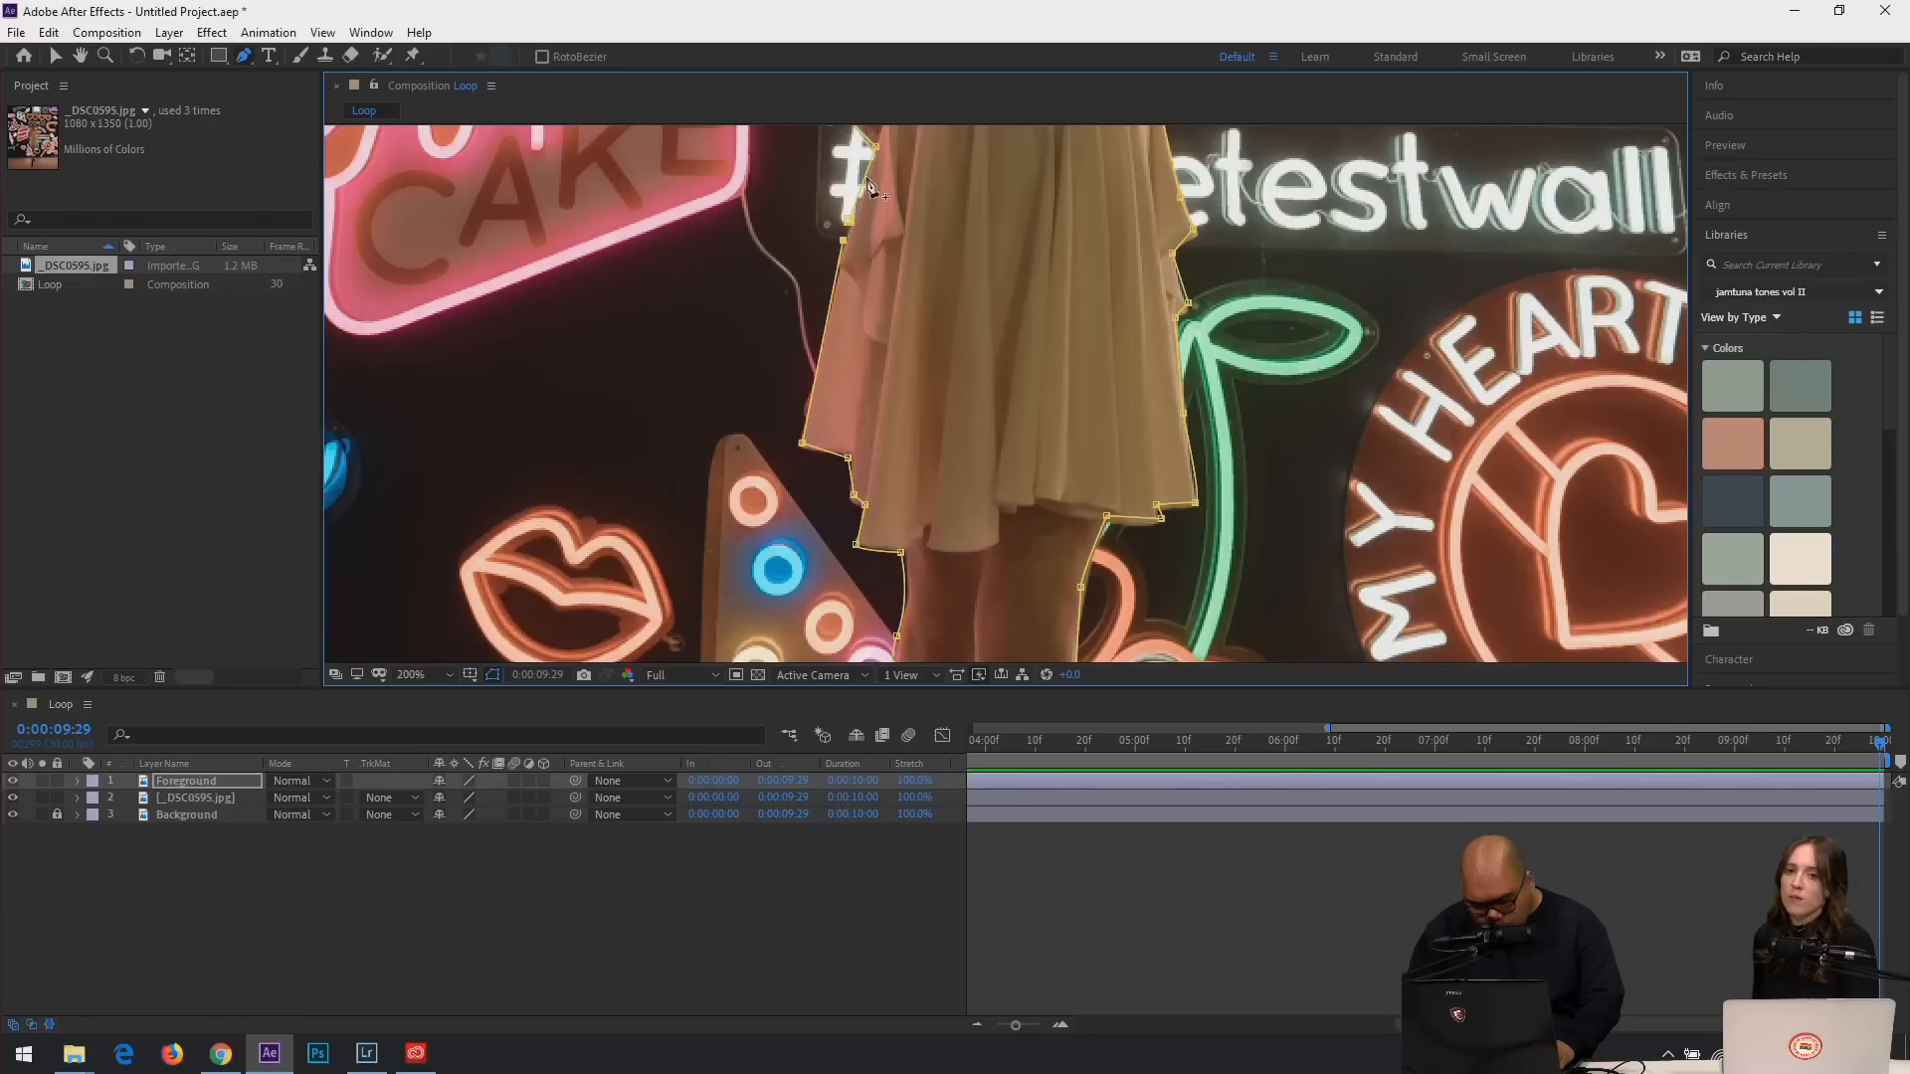
key(space)
drag(858, 283, 938, 445)
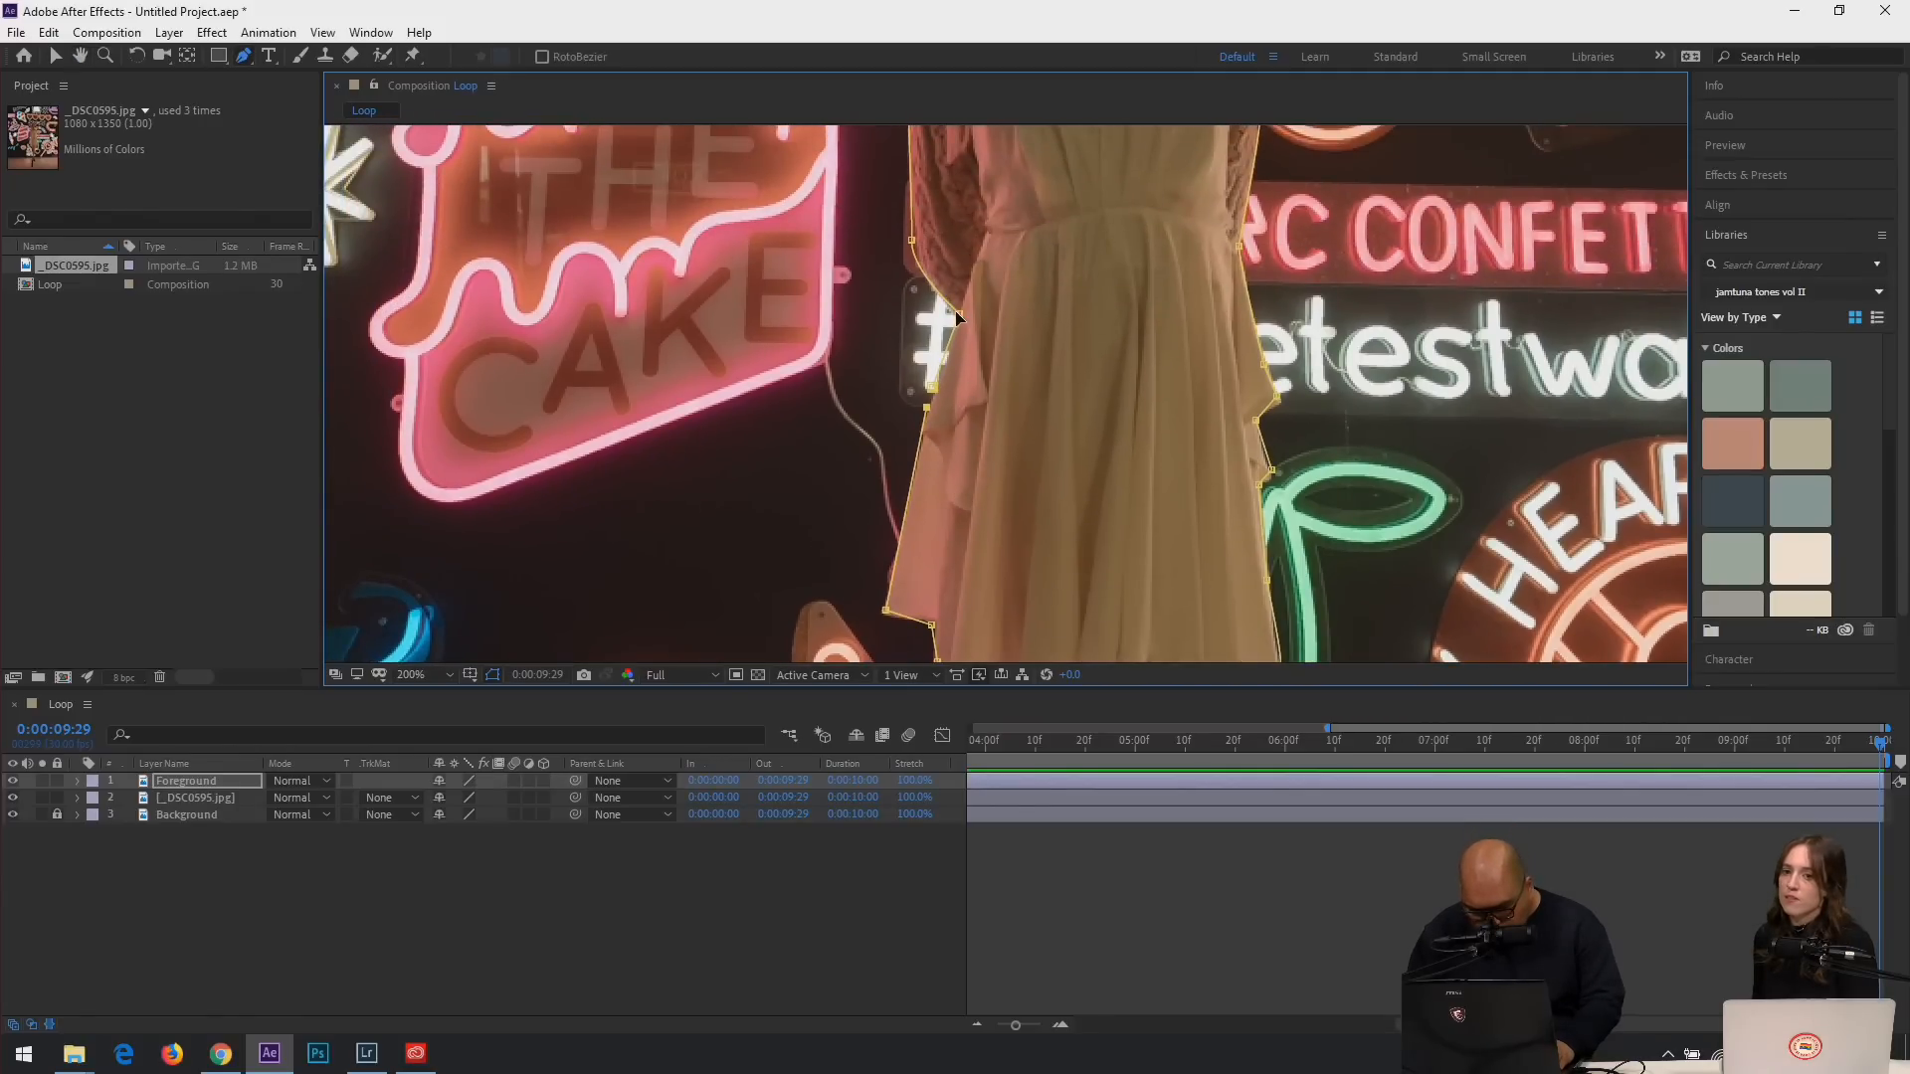
scroll(900, 443, up, 3)
scroll(920, 425, down, 2)
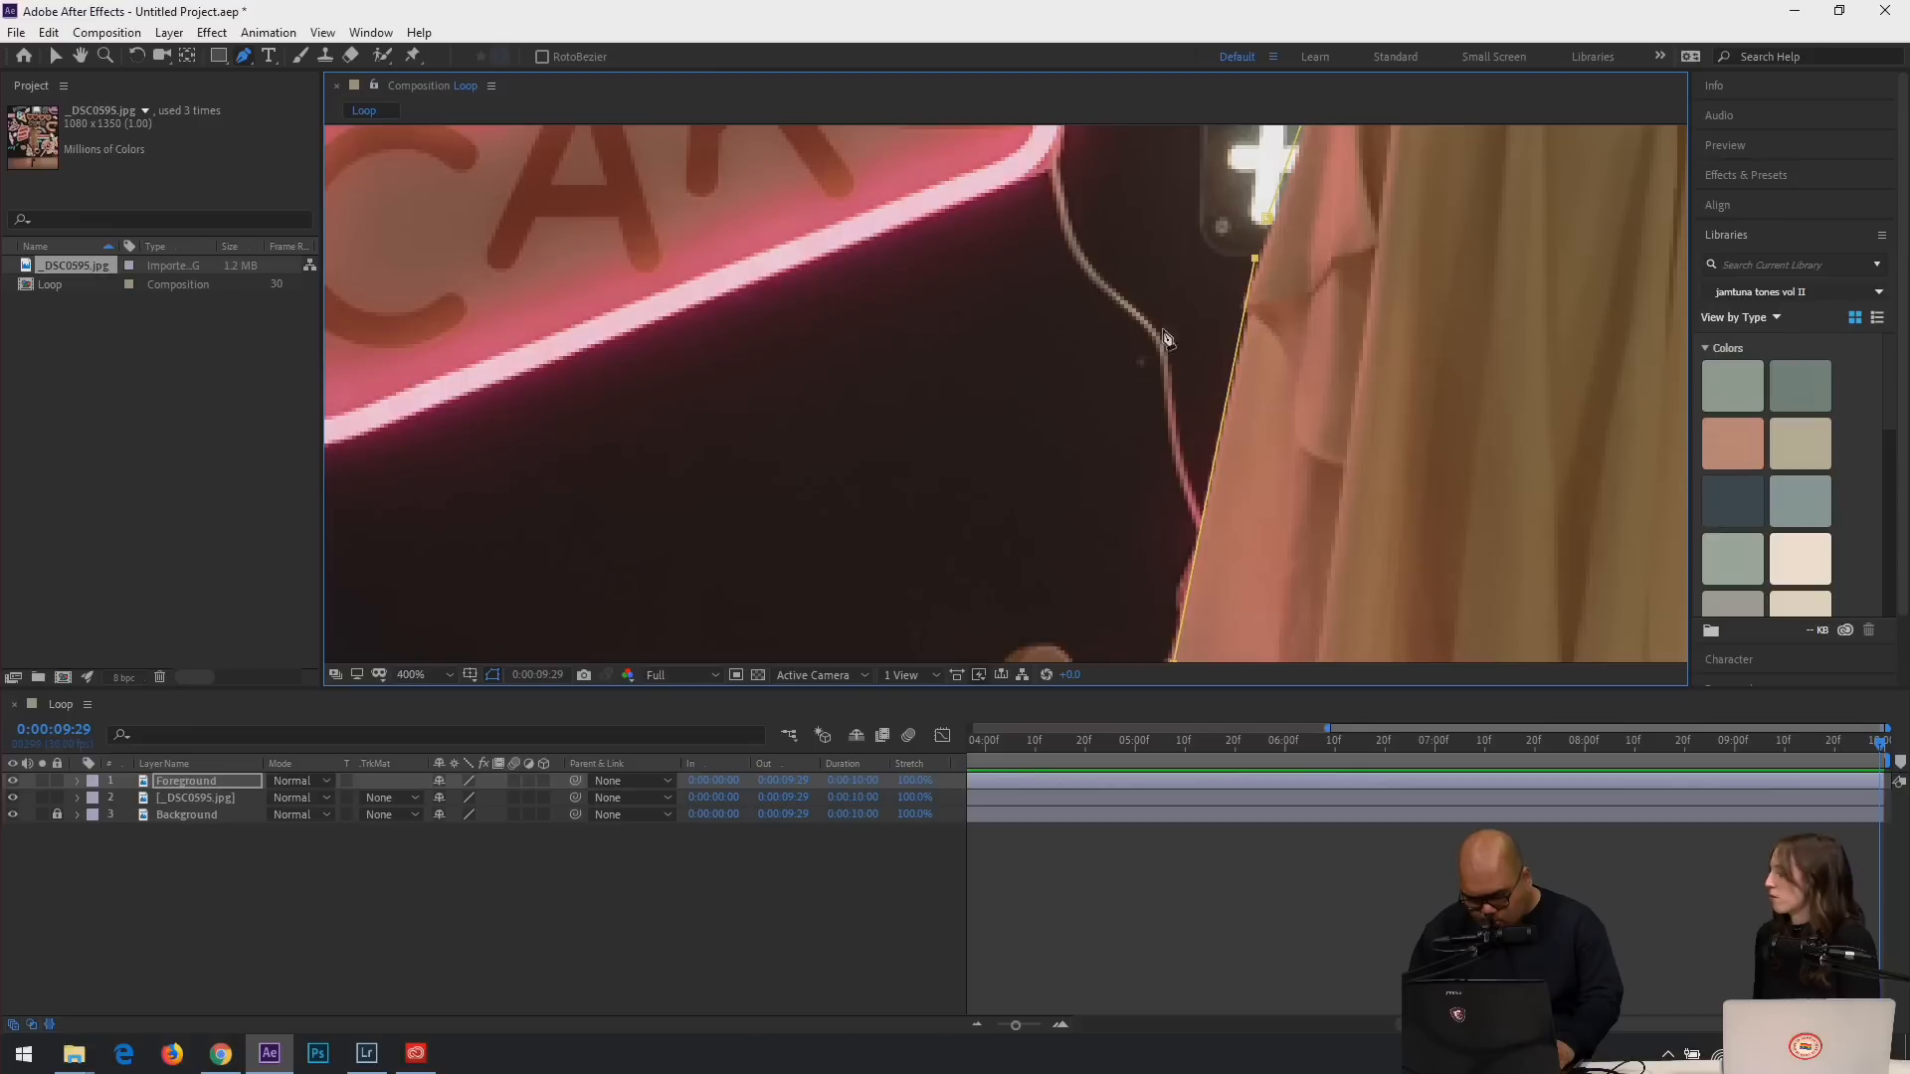
click(1268, 219)
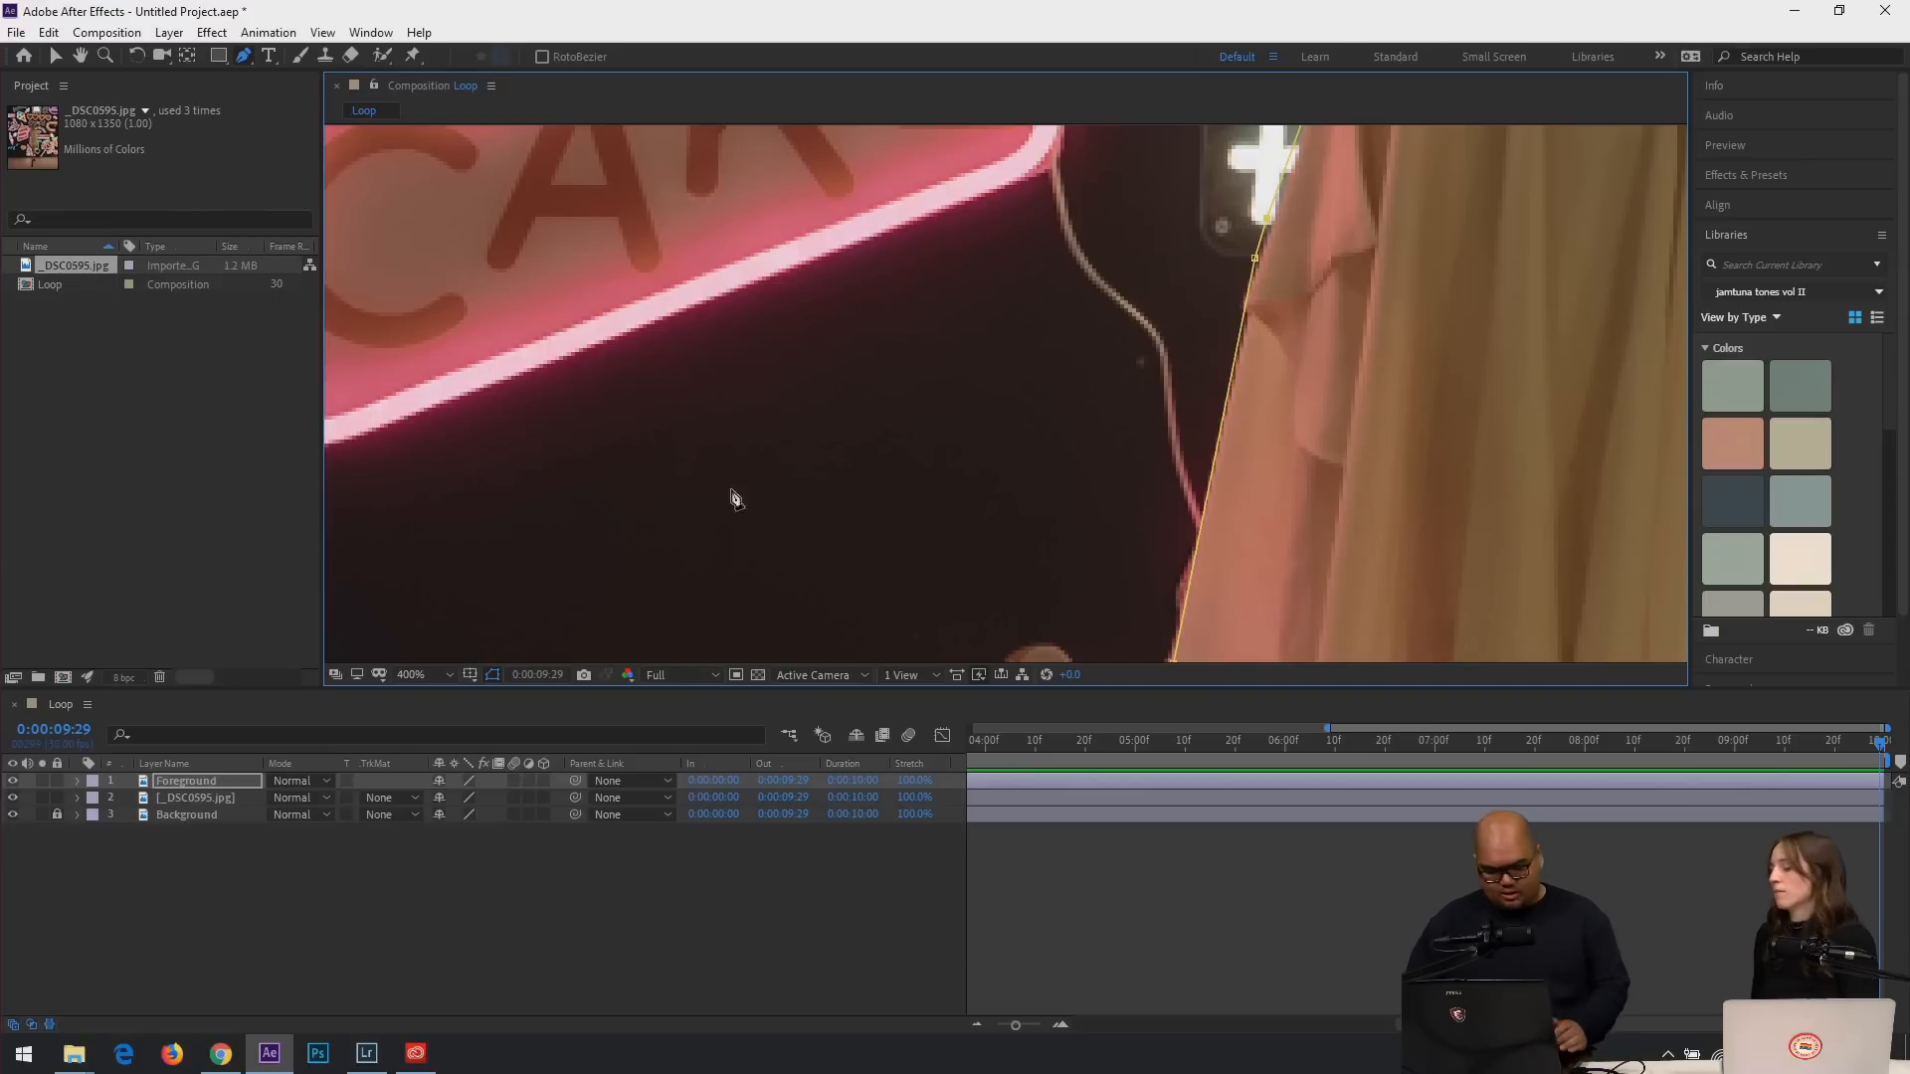
Shift the masked Foreground layer to check the cutout, and undo the shift.
scroll(855, 431, down, 2)
scroll(1176, 375, down, 2)
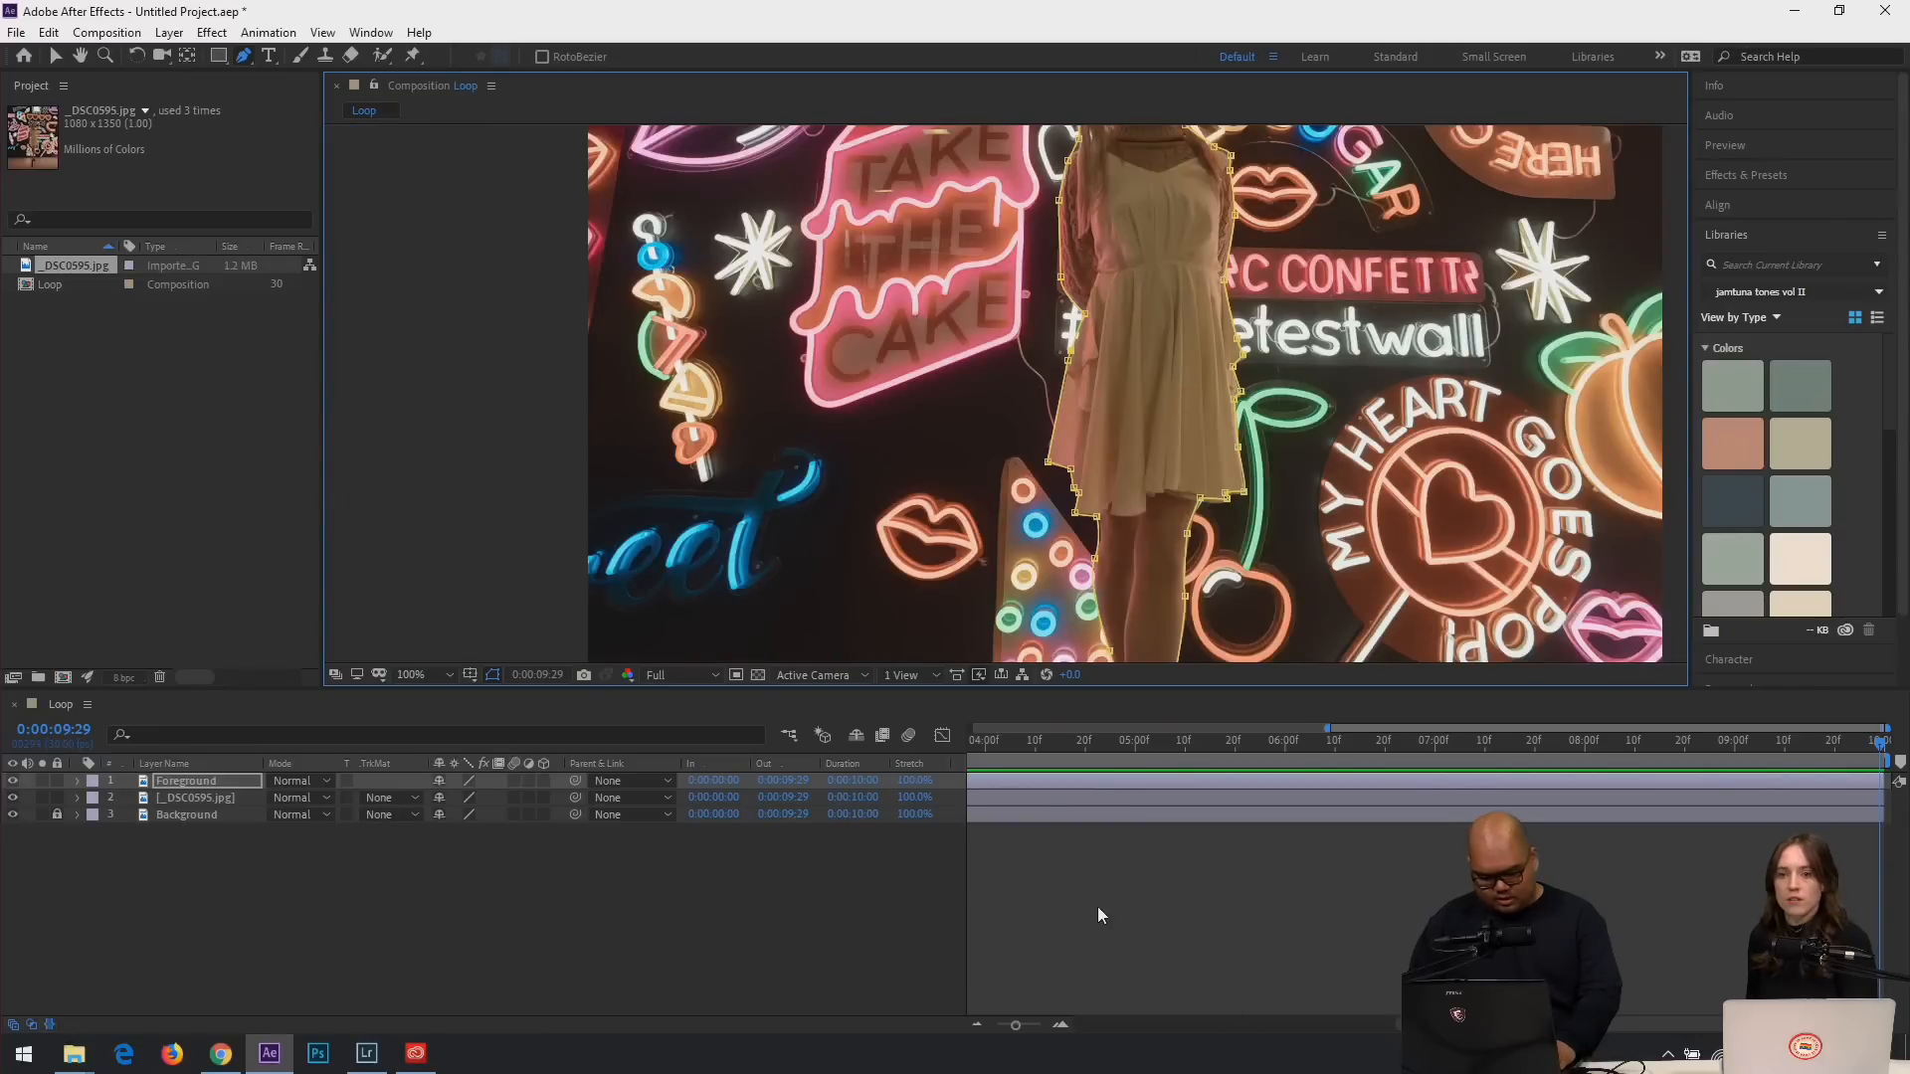
click(395, 876)
click(193, 784)
key(a)
key(v)
drag(1208, 348, 1269, 373)
key(ctrl+z)
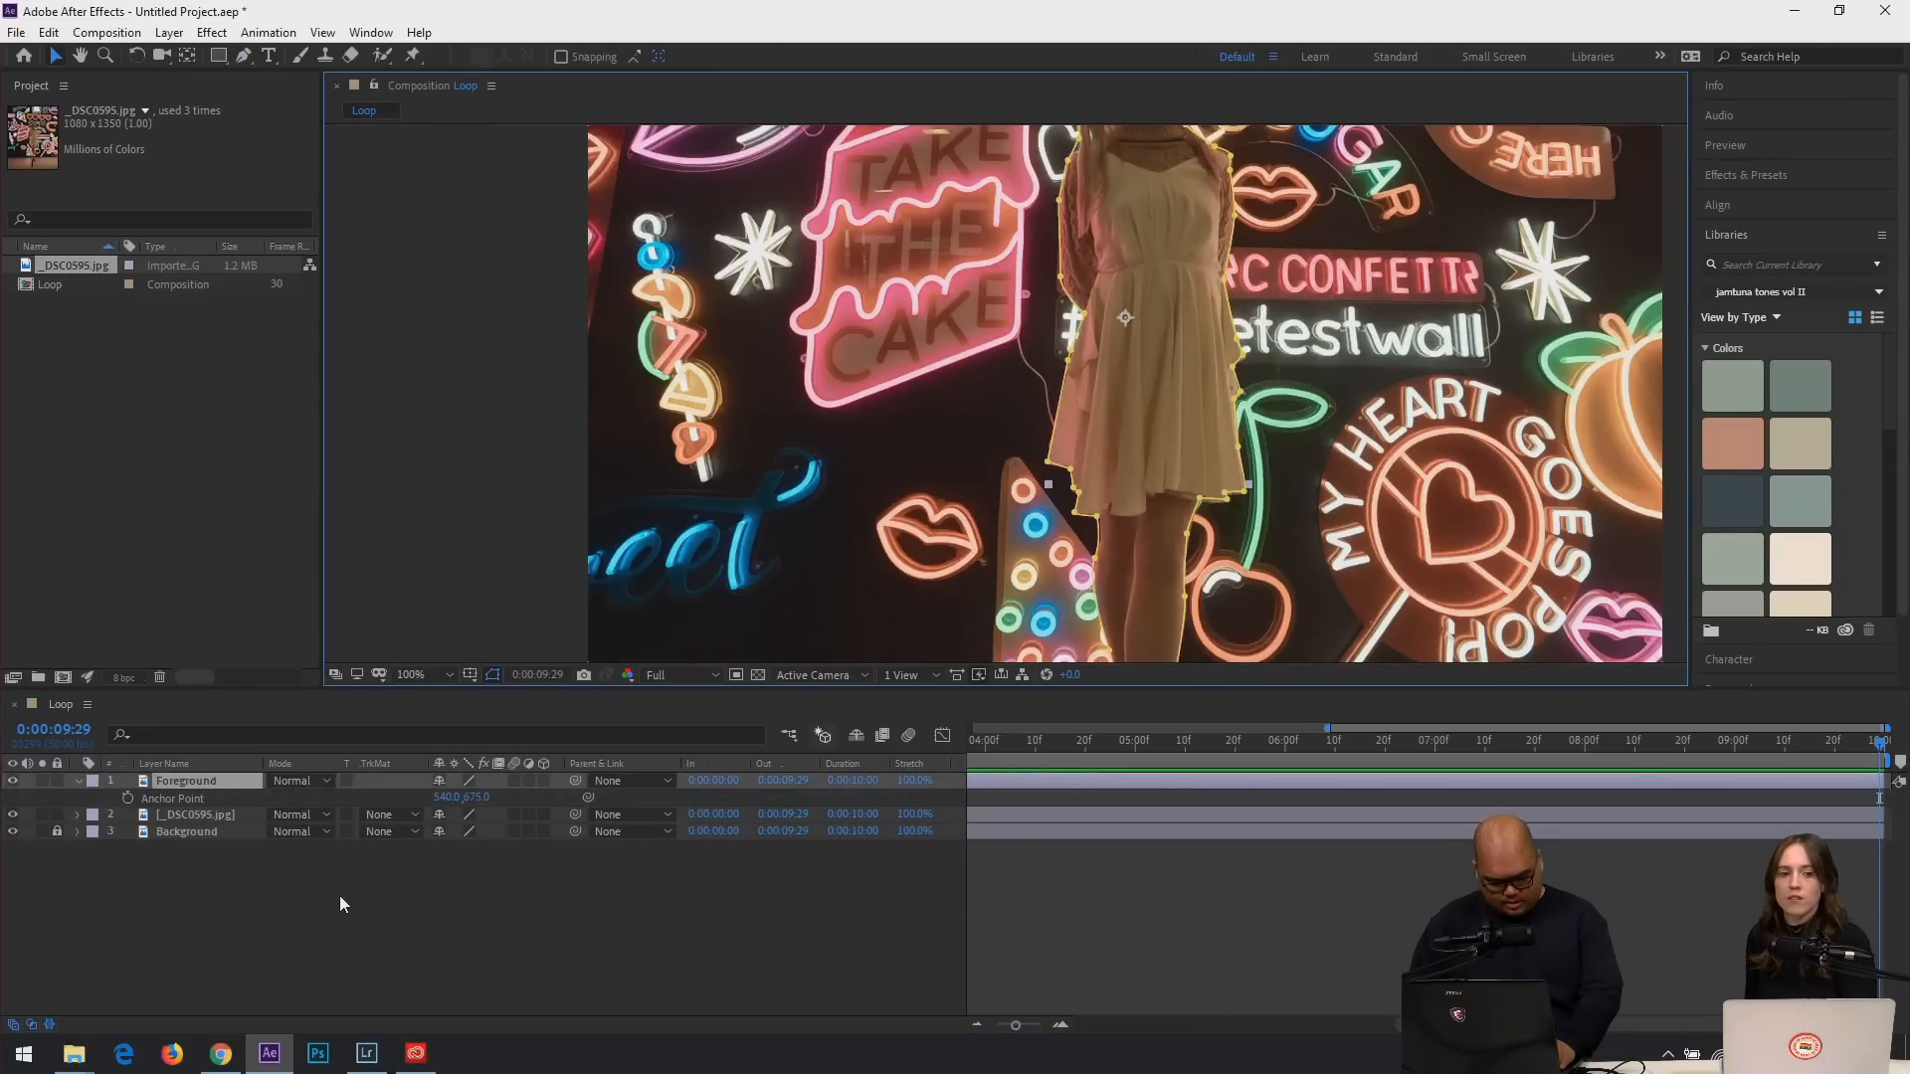
Rename the unnamed middle image layer GLOW and give it a yellow label.
click(206, 813)
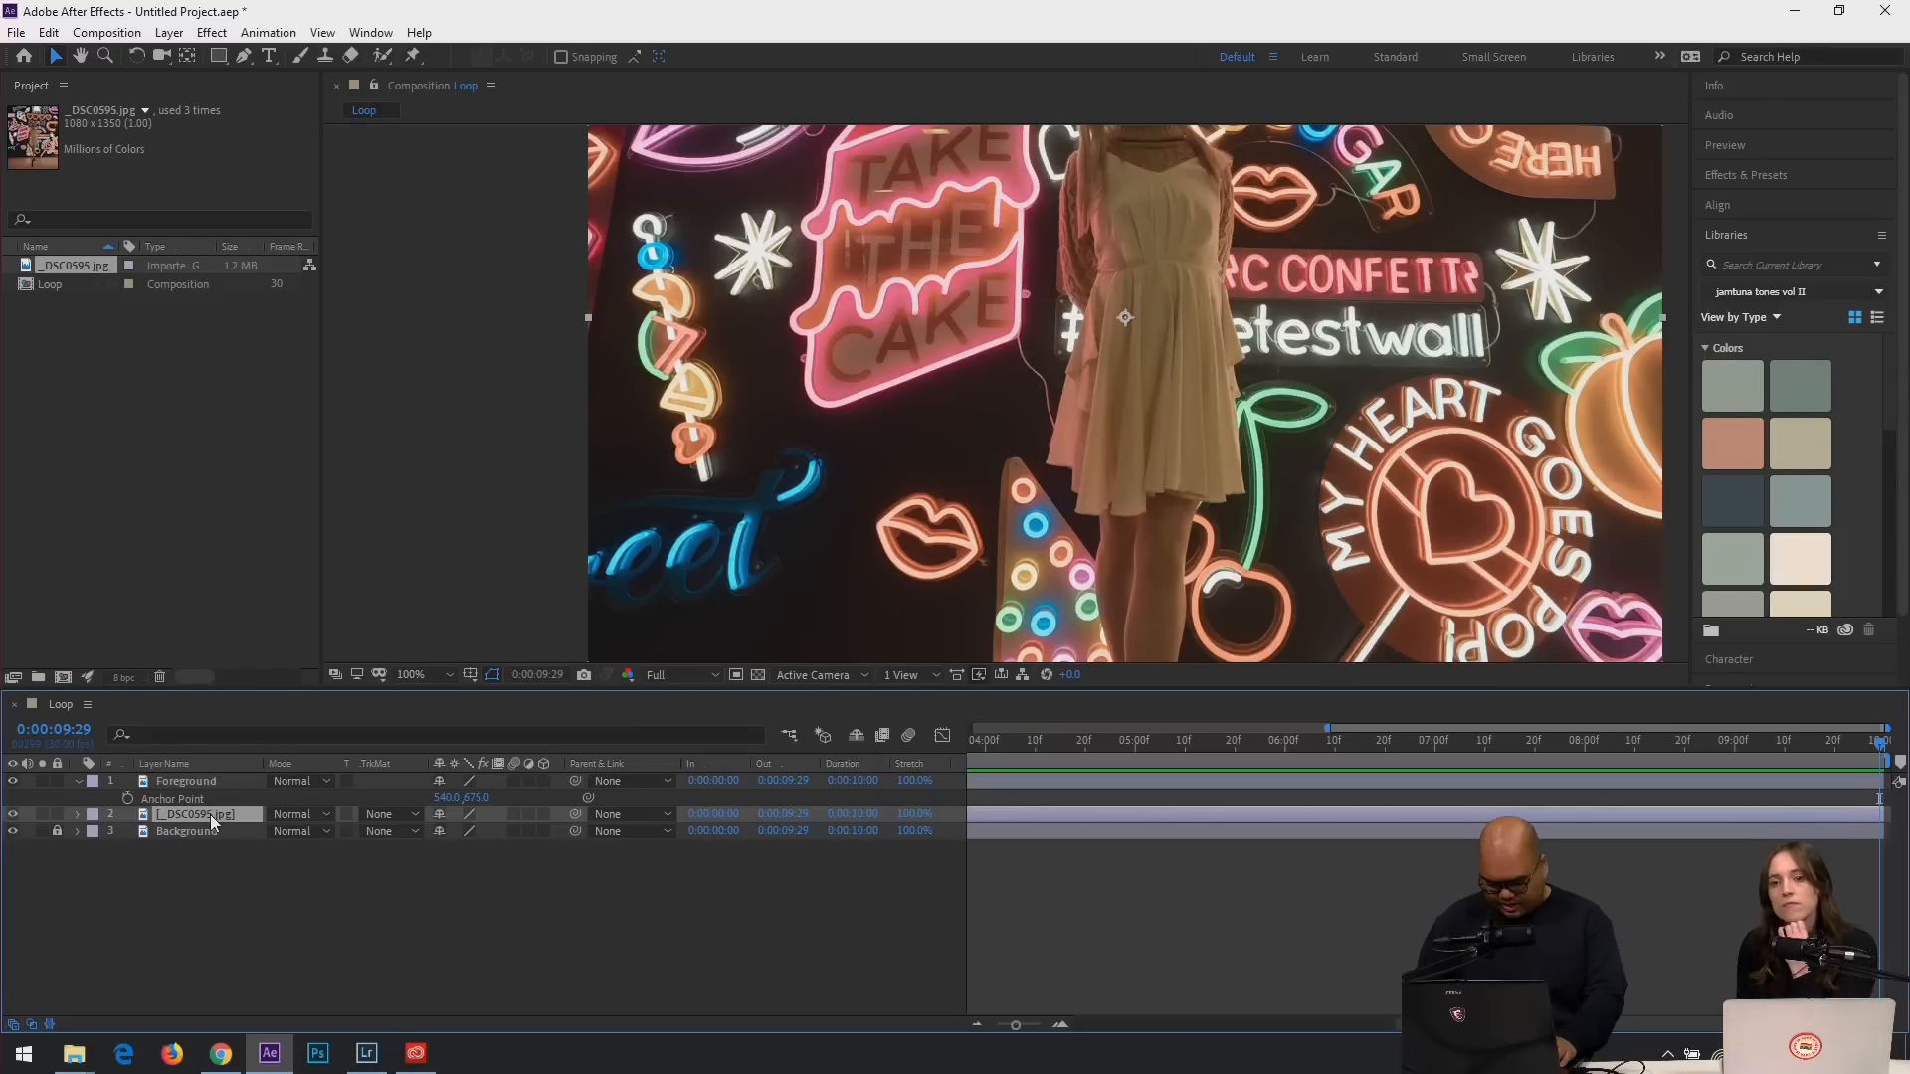
key(Return)
text(GLOW)
key(Return)
click(100, 814)
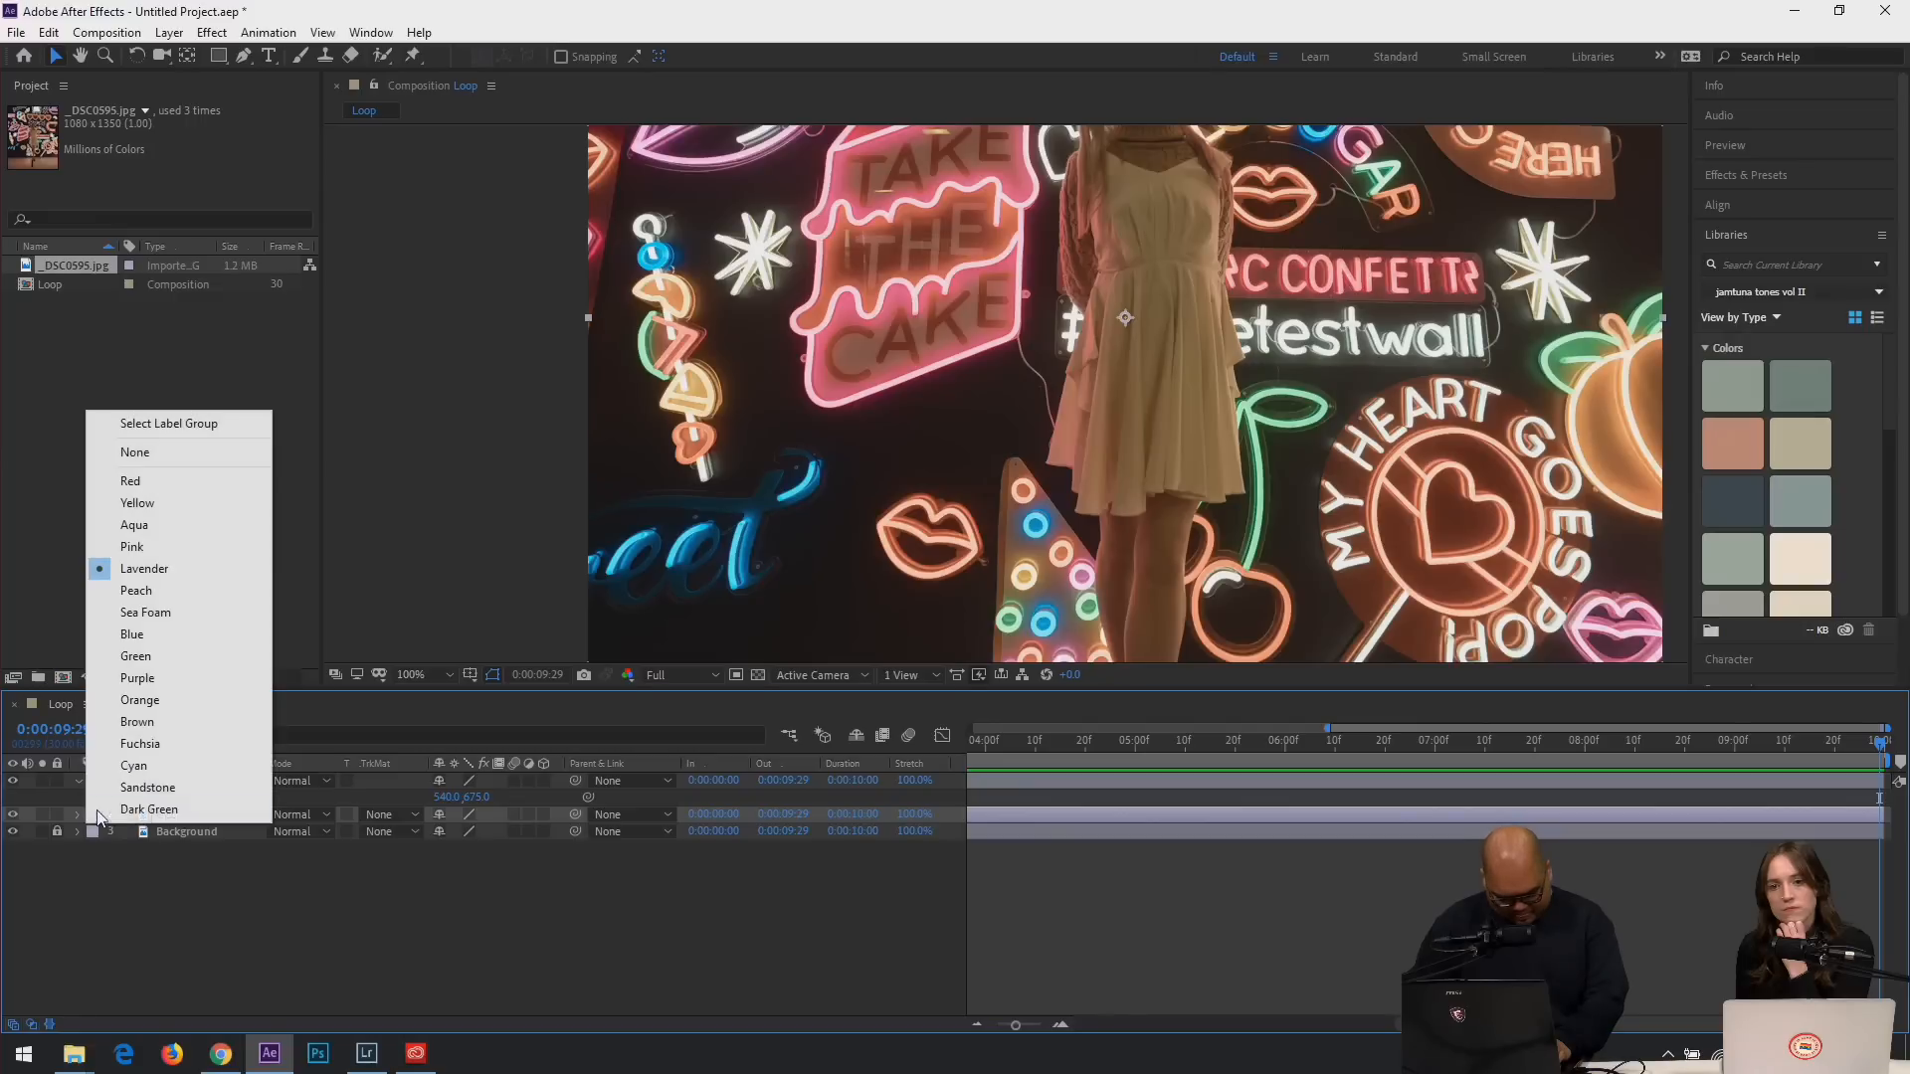
click(181, 502)
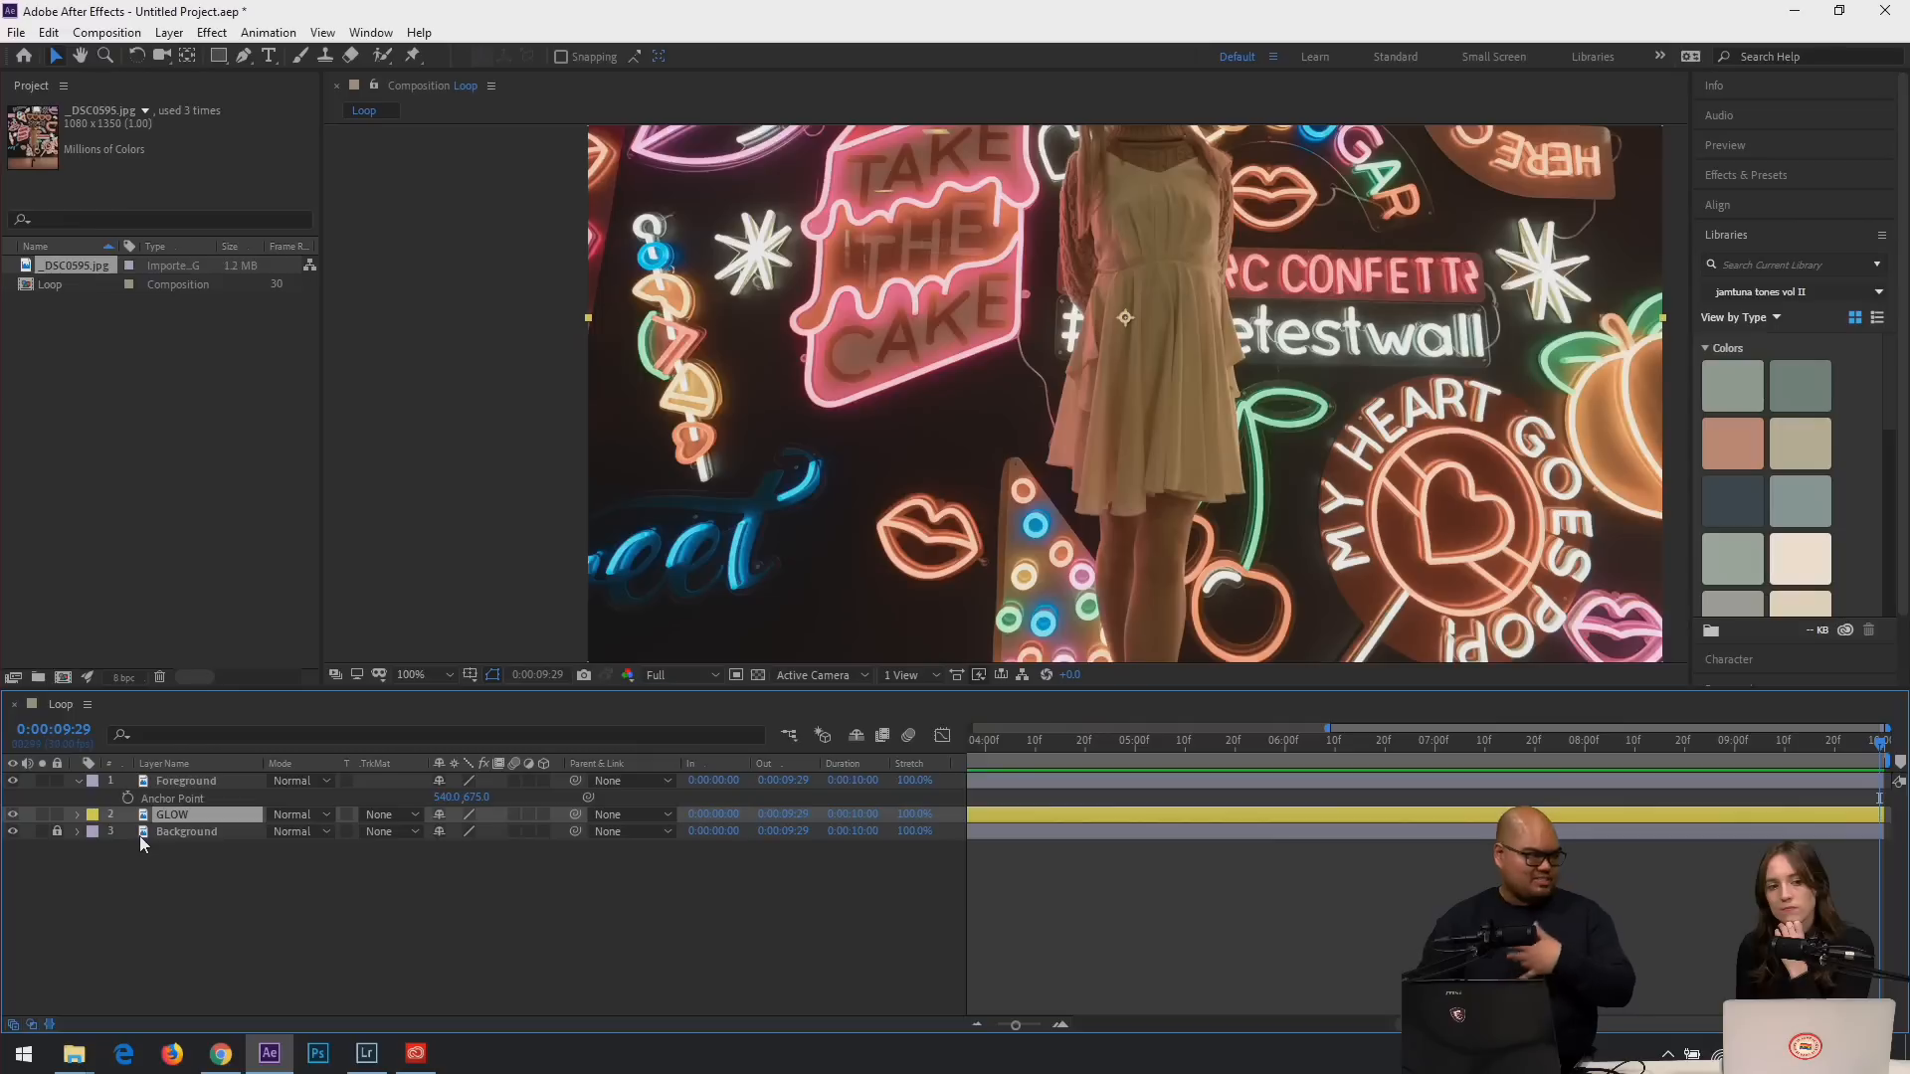
click(206, 897)
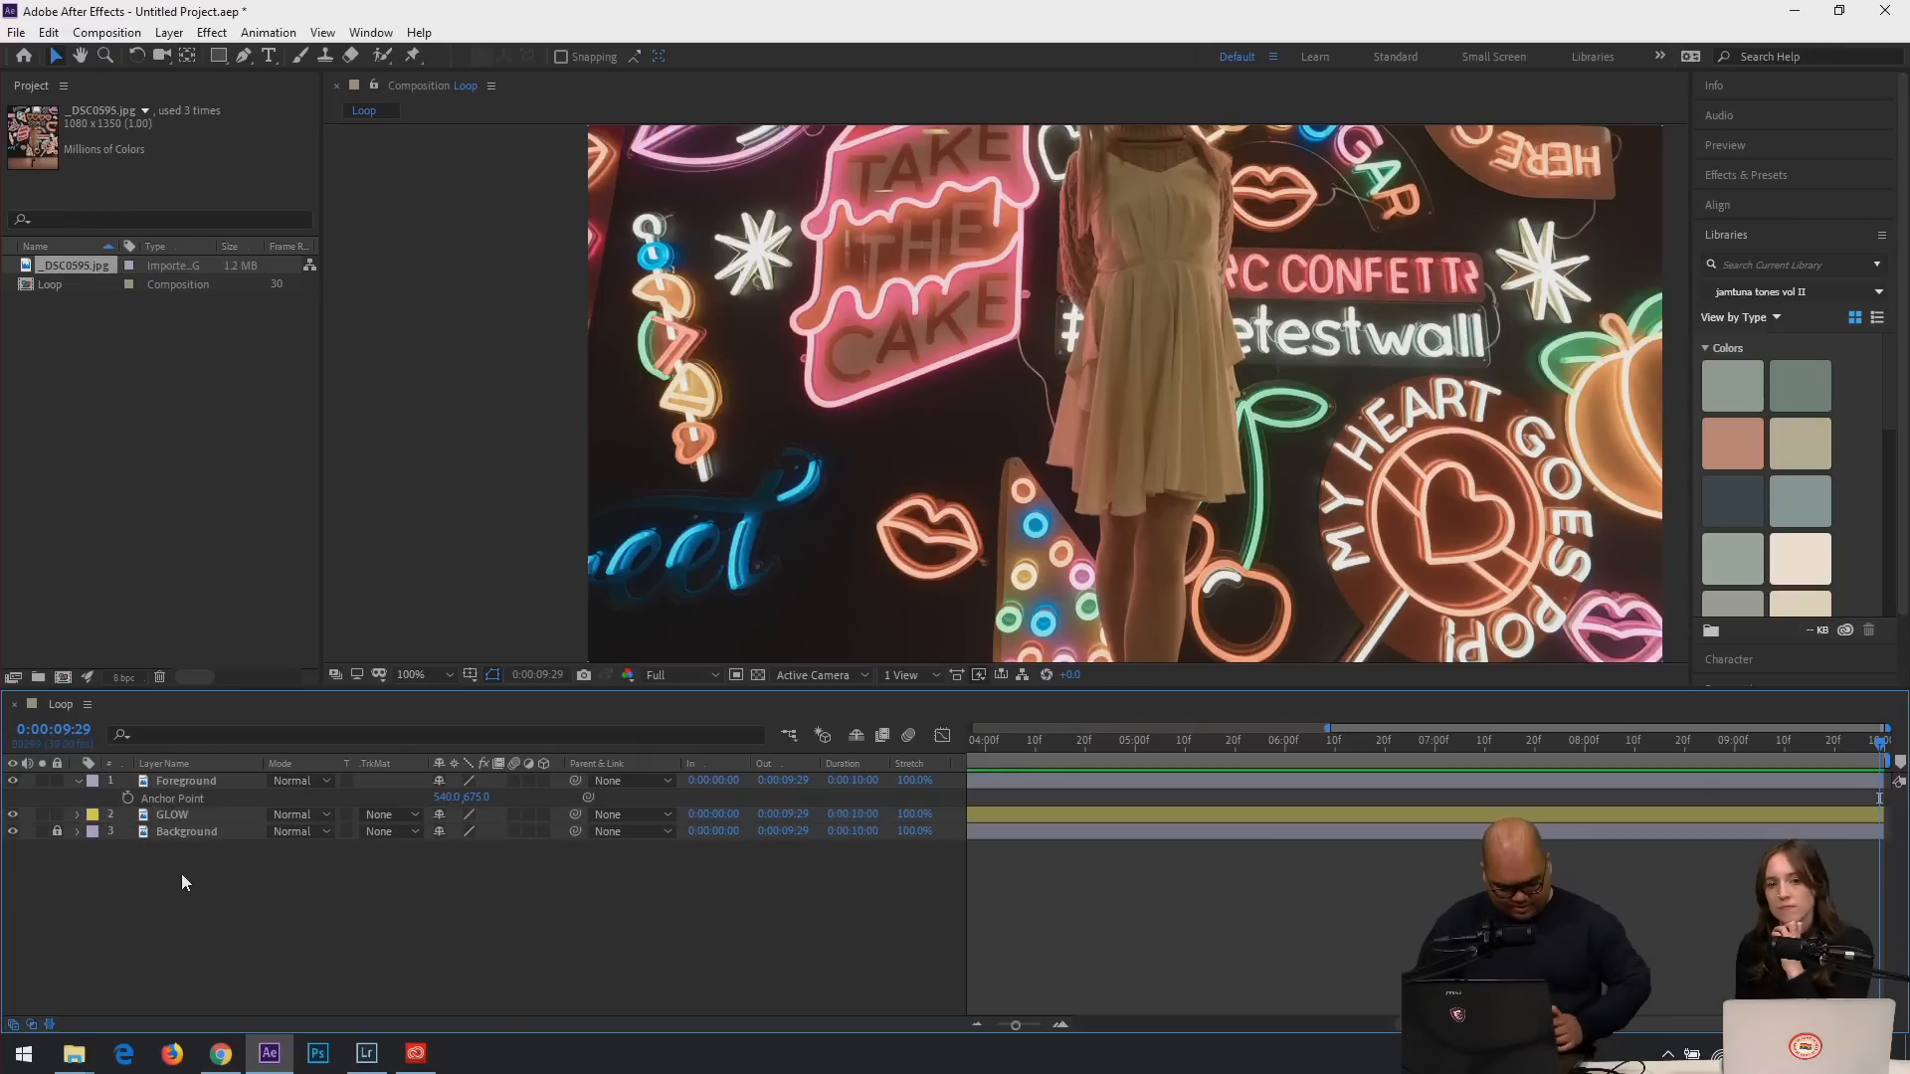
Set the GLOW layer's blending mode to Add and view the whole composition.
click(184, 815)
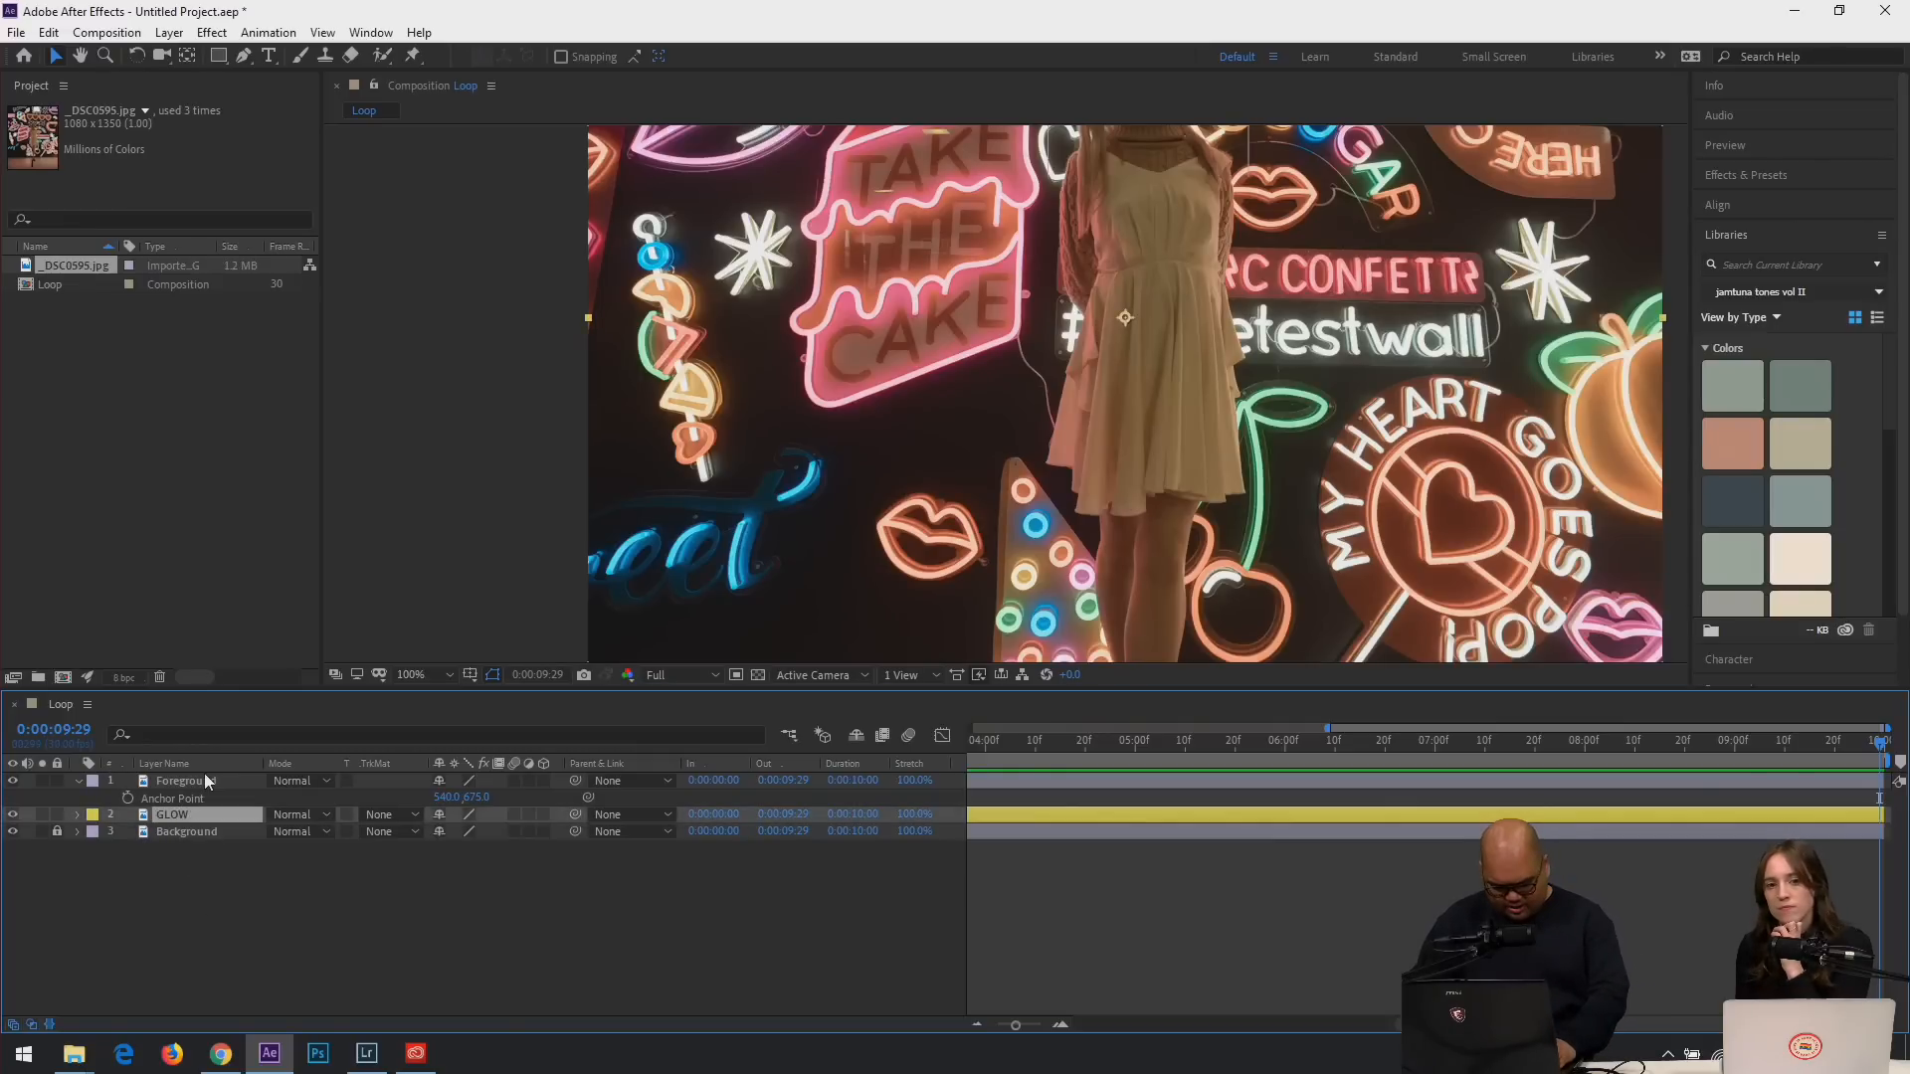
click(325, 814)
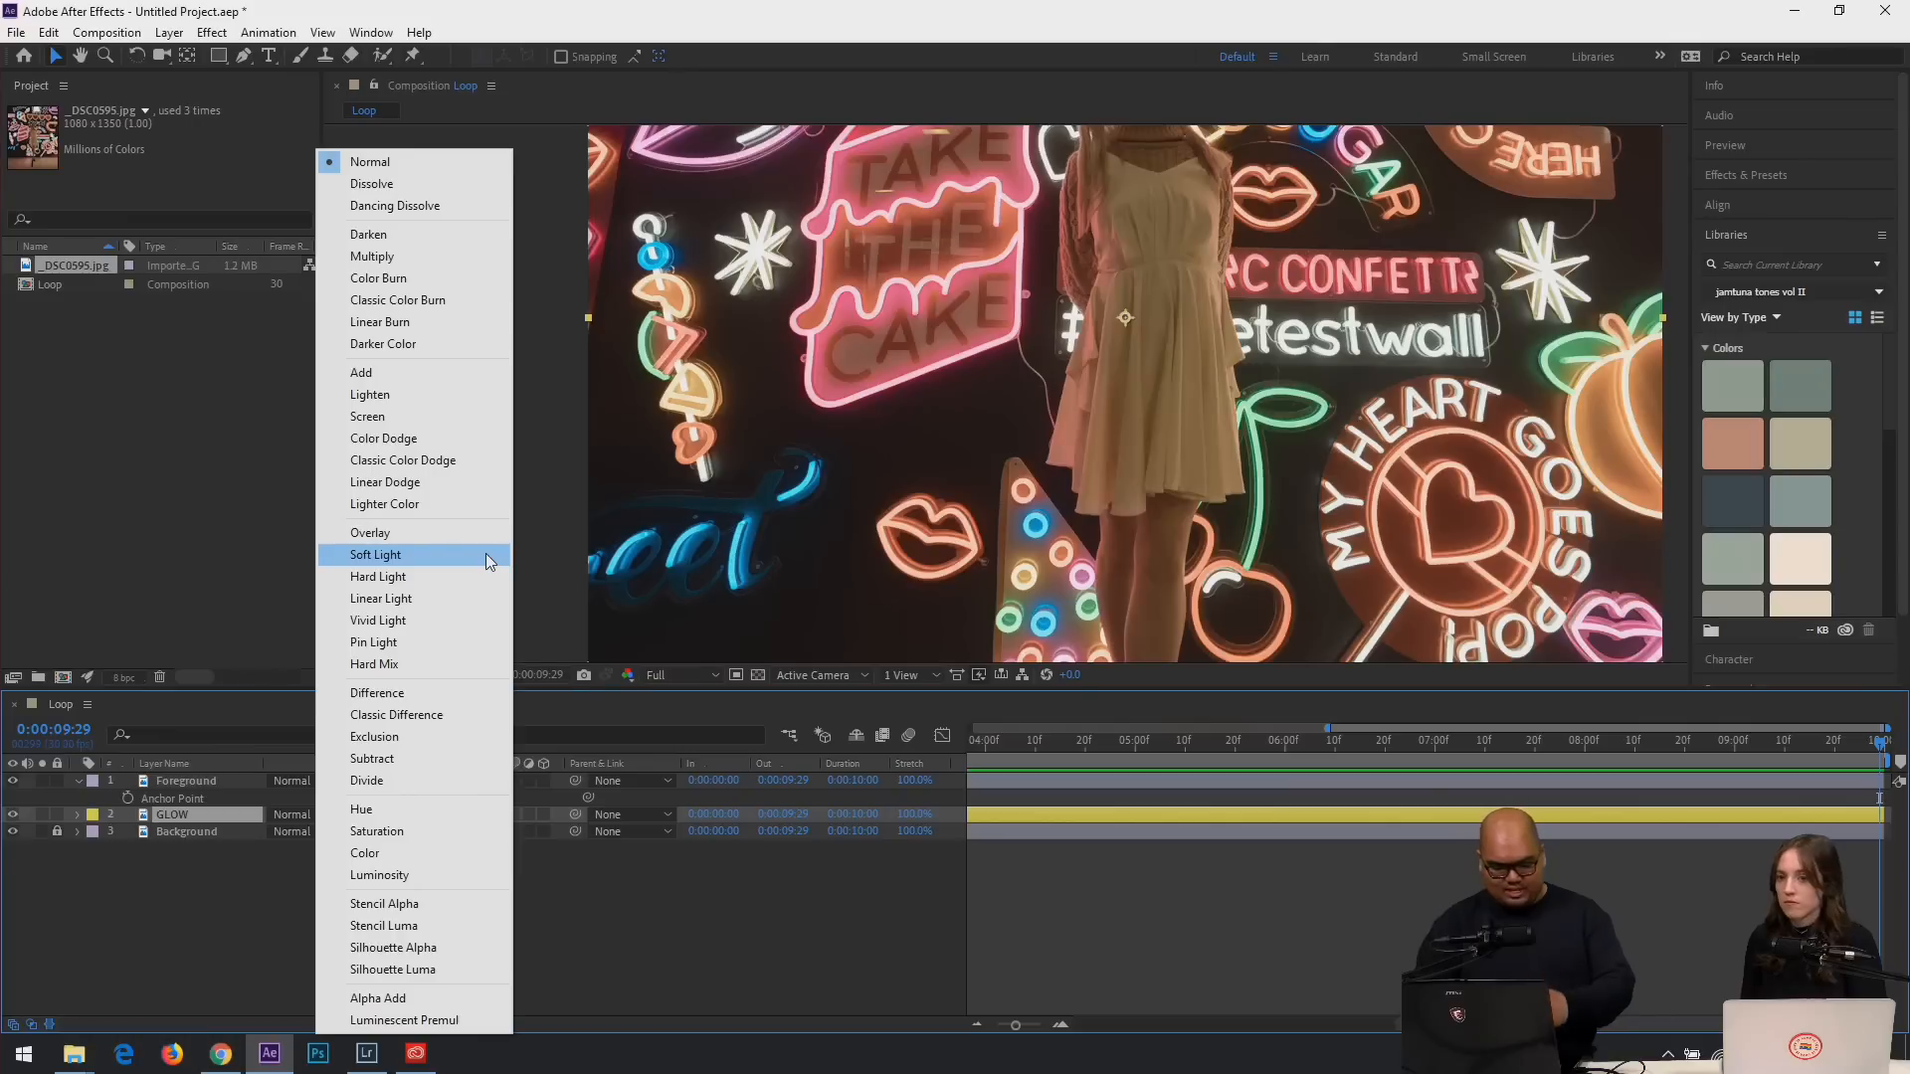
click(494, 378)
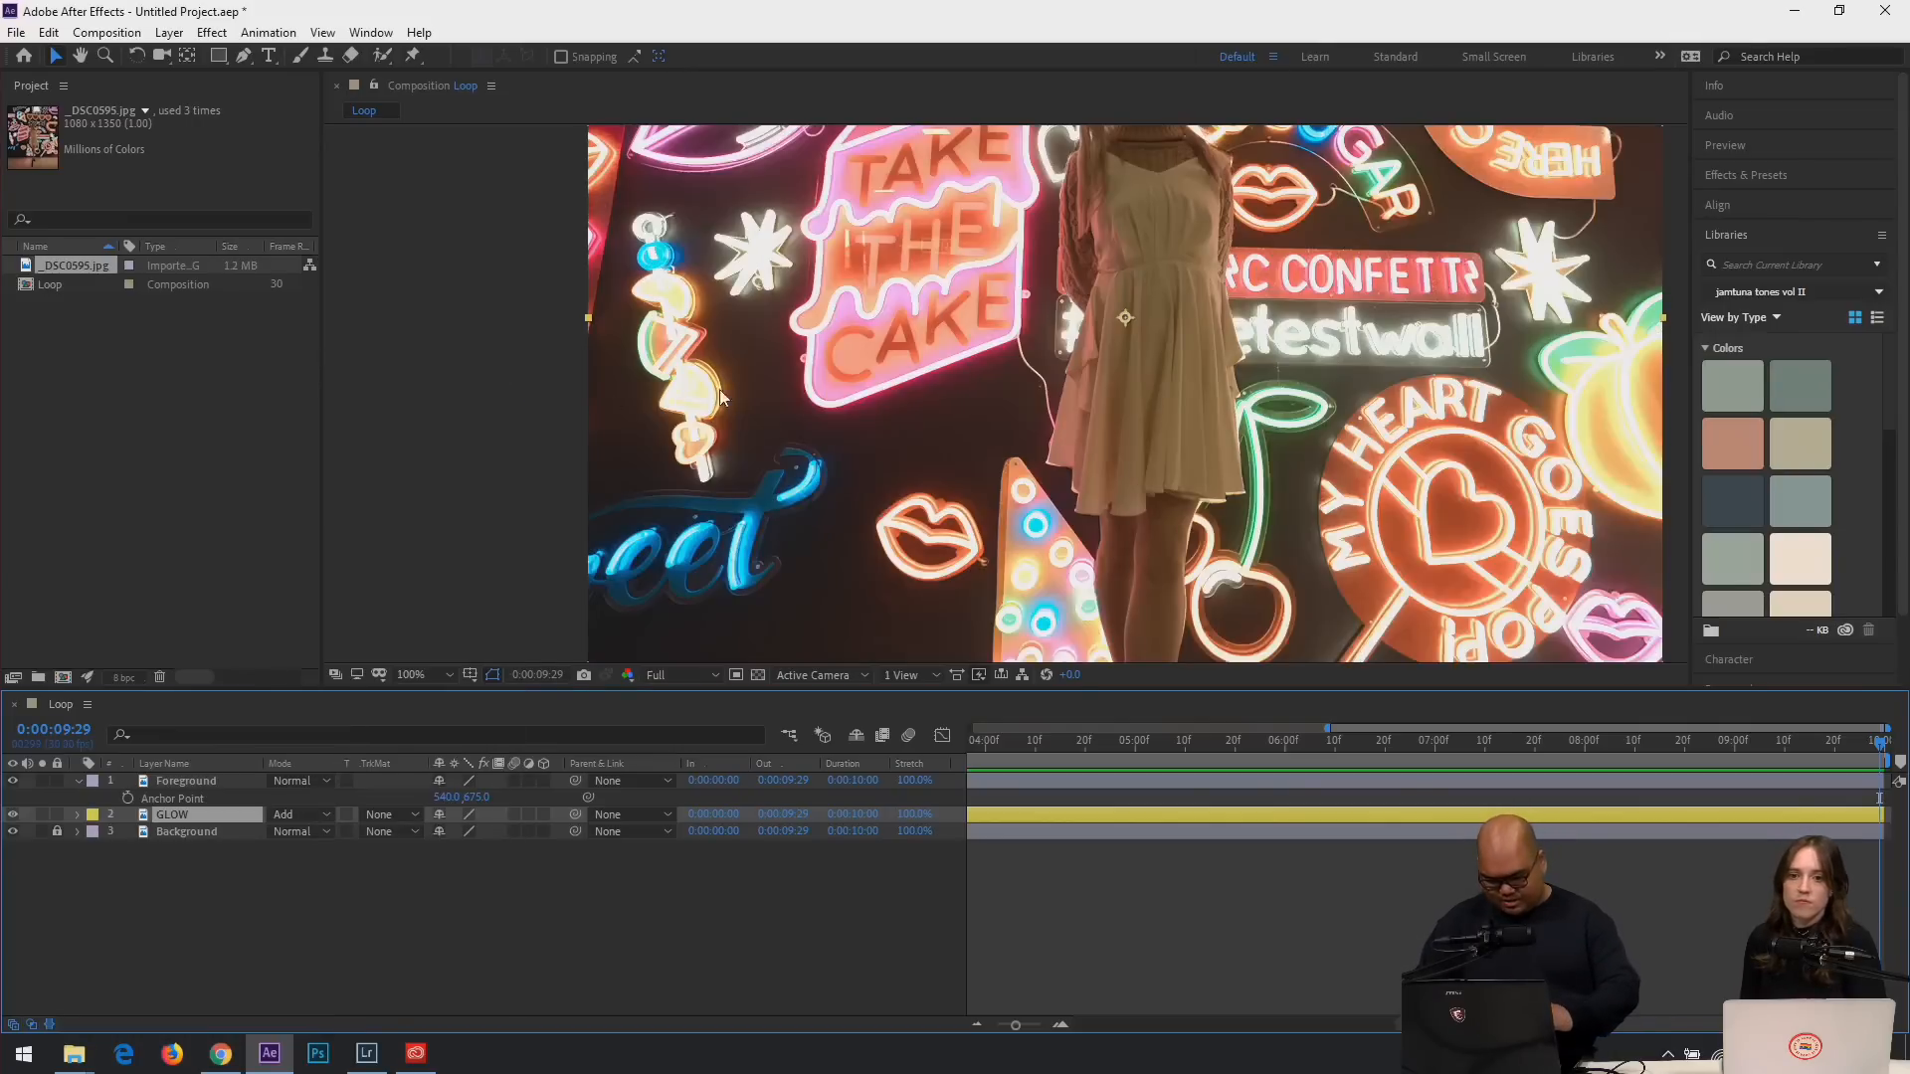
scroll(1139, 477, down, 2)
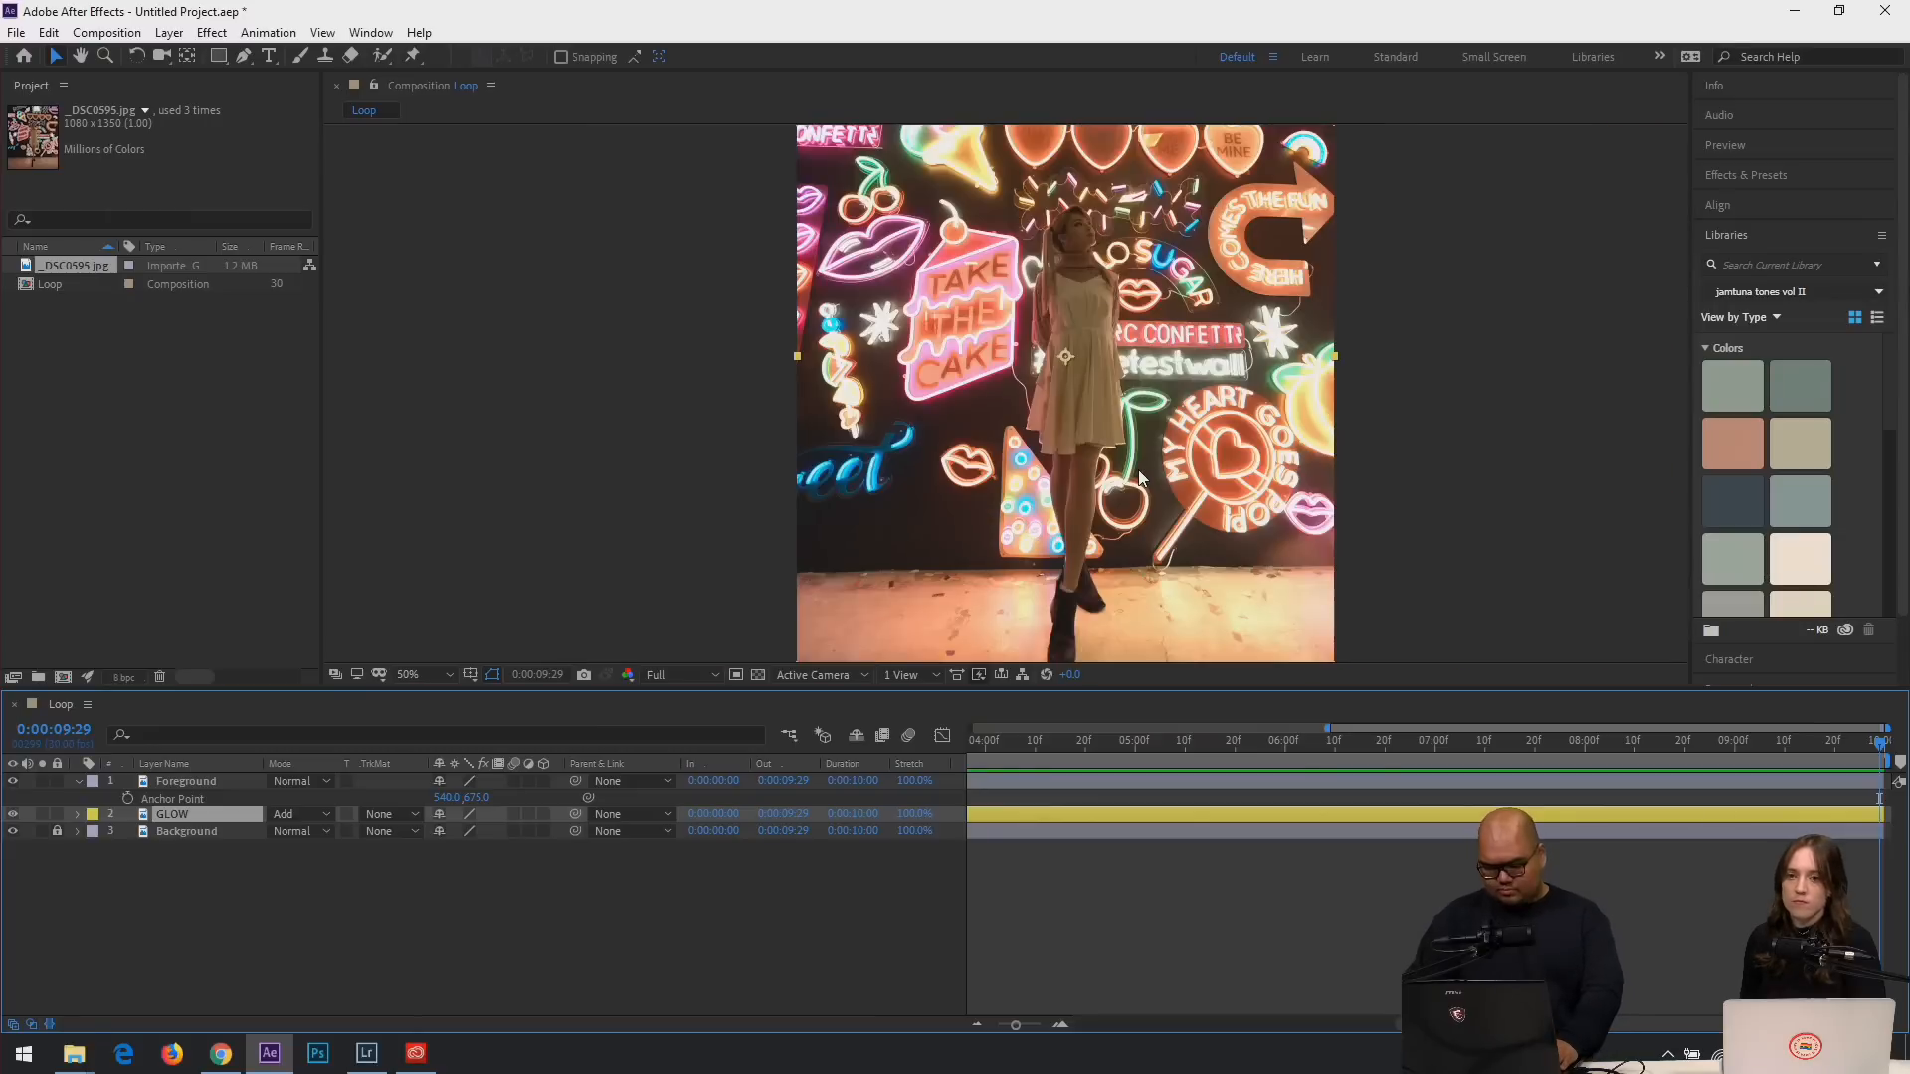
Place numbered composition markers 1 at 0:00 and 2 at the 6-second mark.
drag(987, 742, 686, 797)
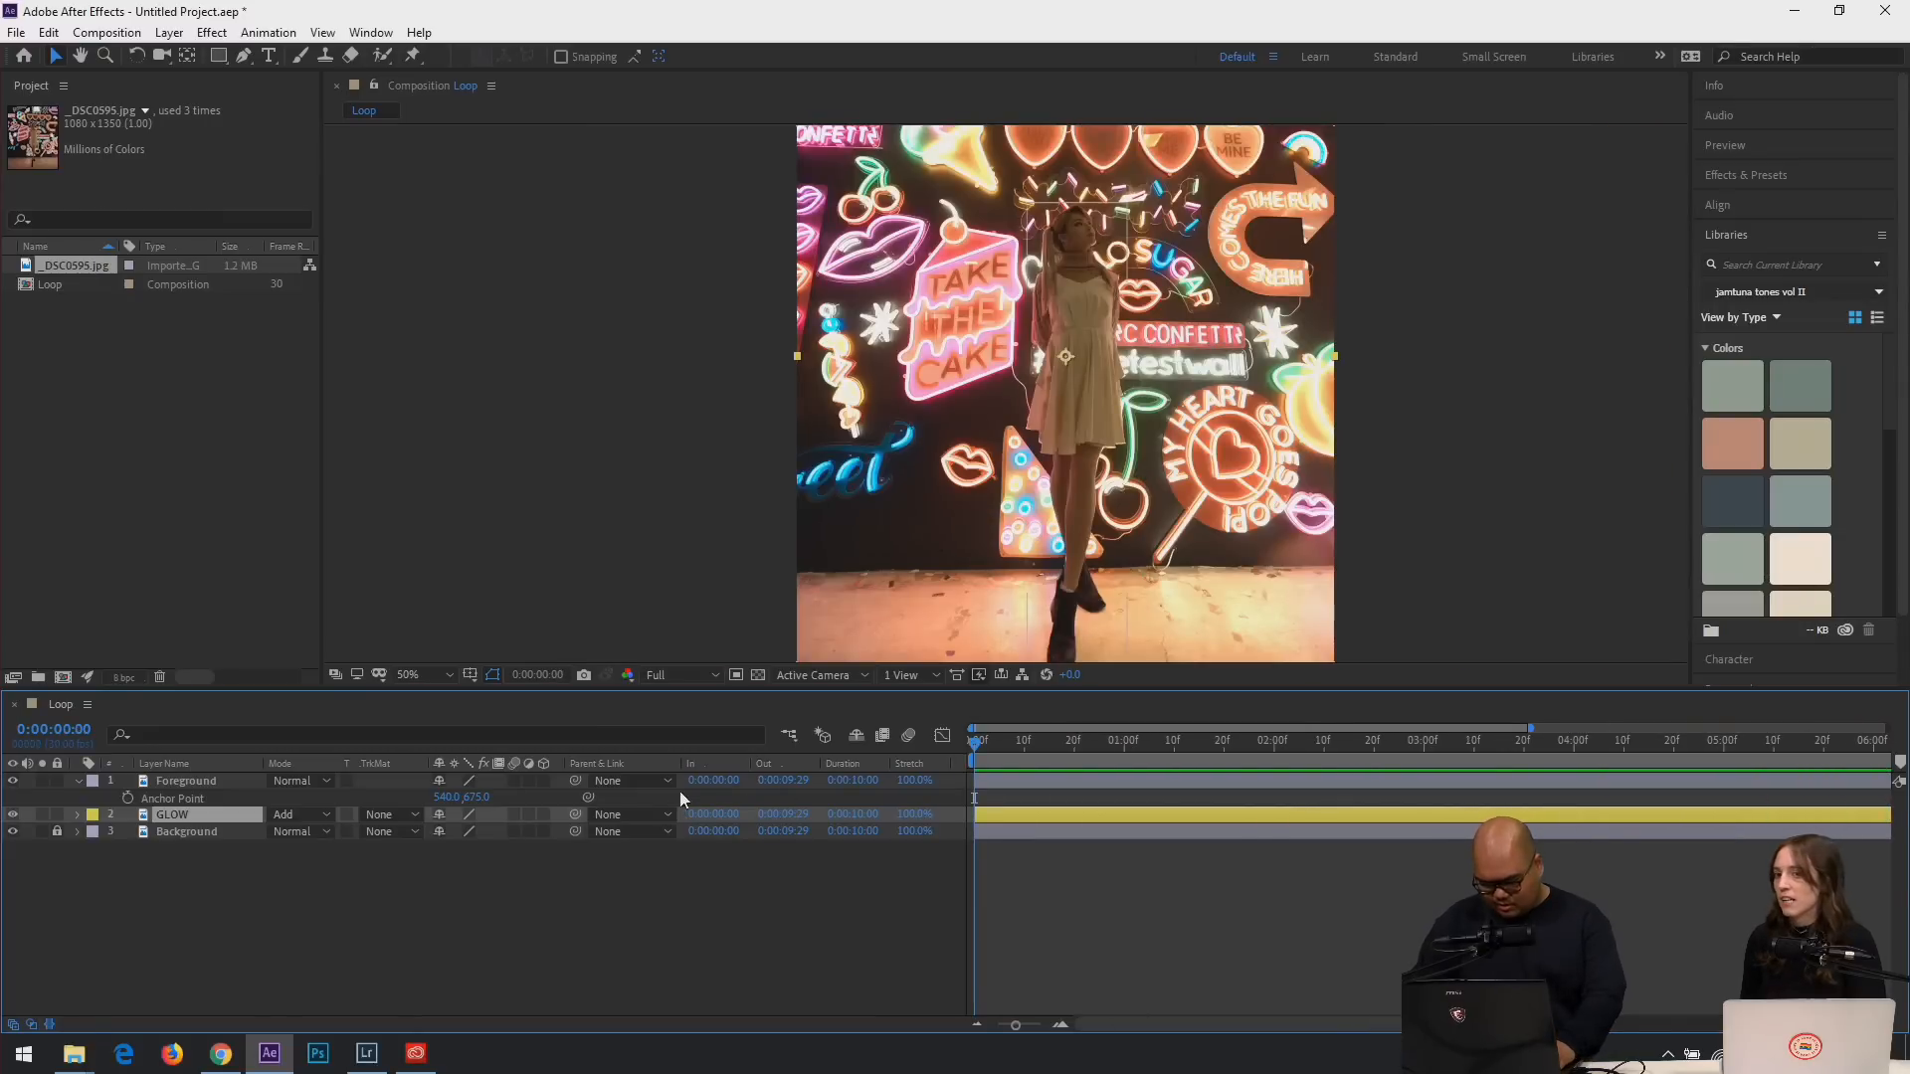
key(minus)
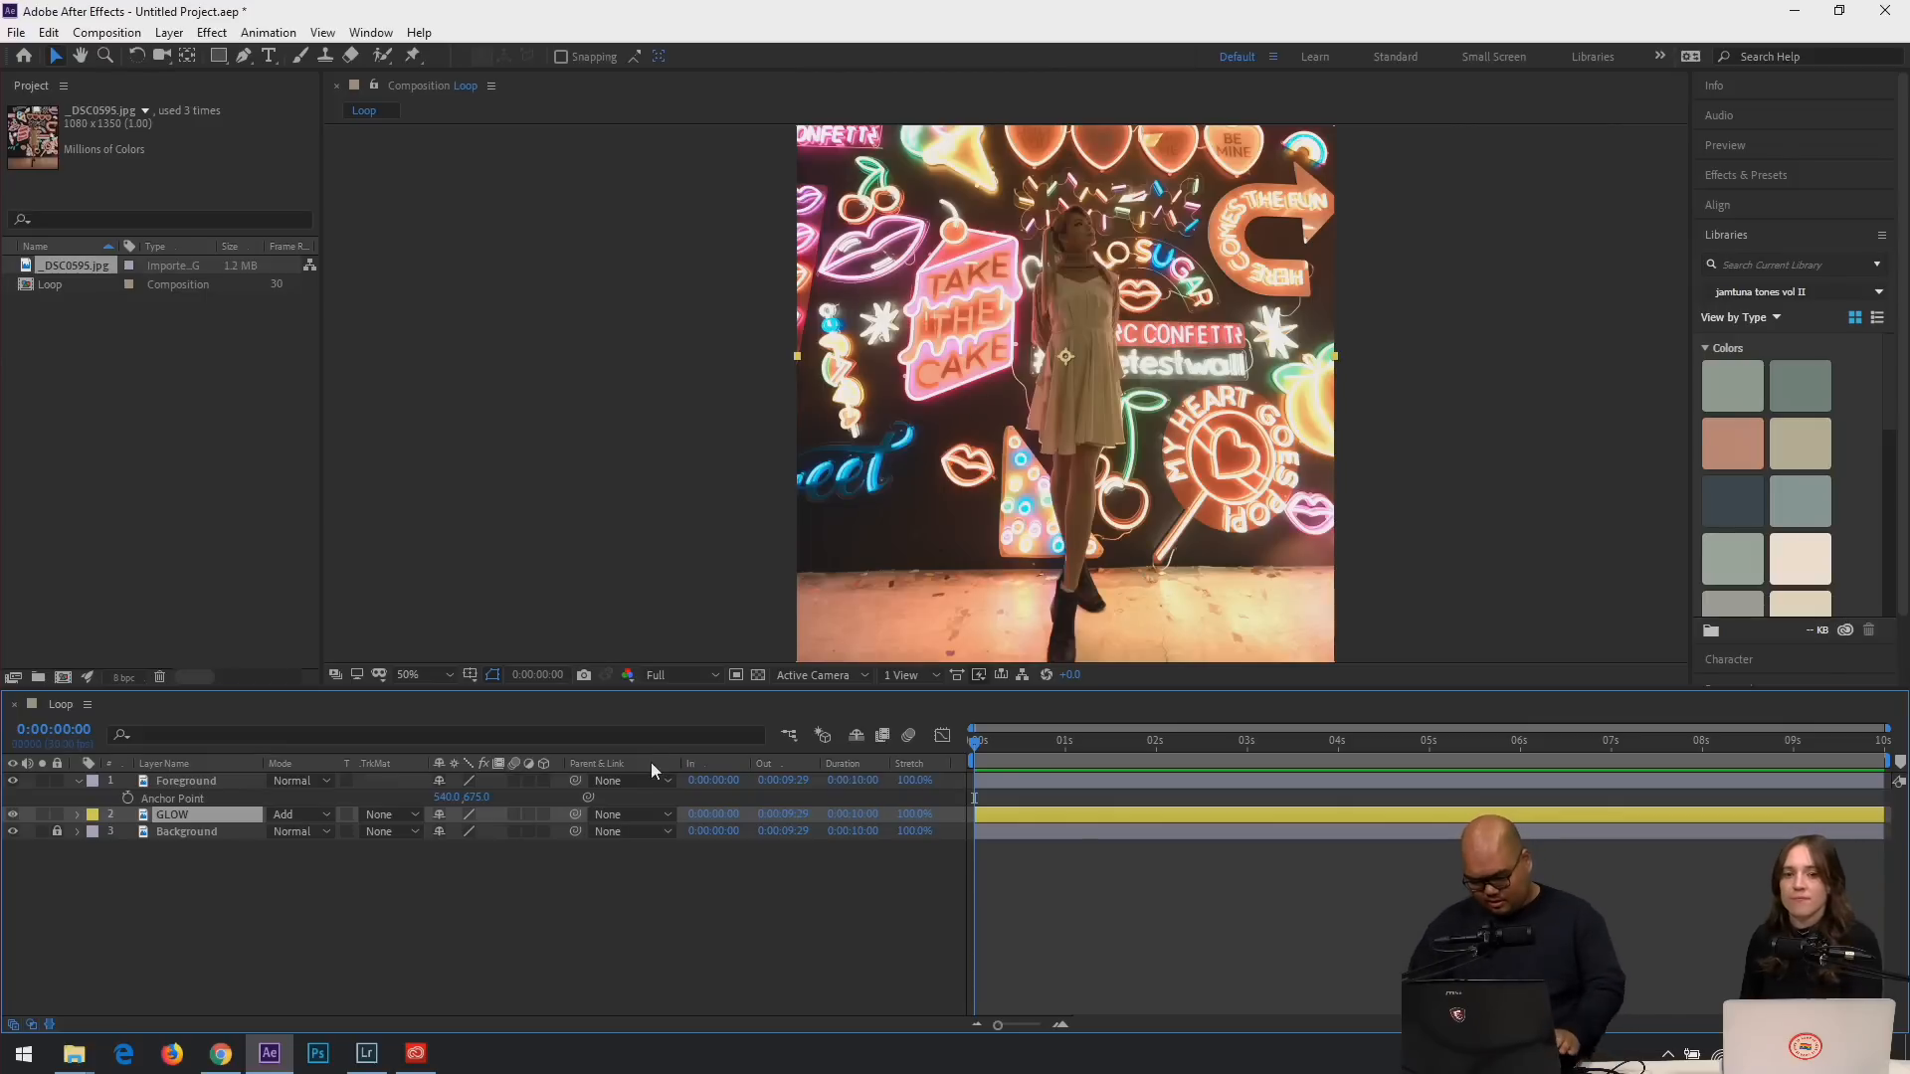
mouse_move(1006, 748)
mouse_down()
mouse_move(1434, 727)
mouse_move(1523, 749)
mouse_move(1449, 755)
mouse_up()
key(shift+2)
key(2)
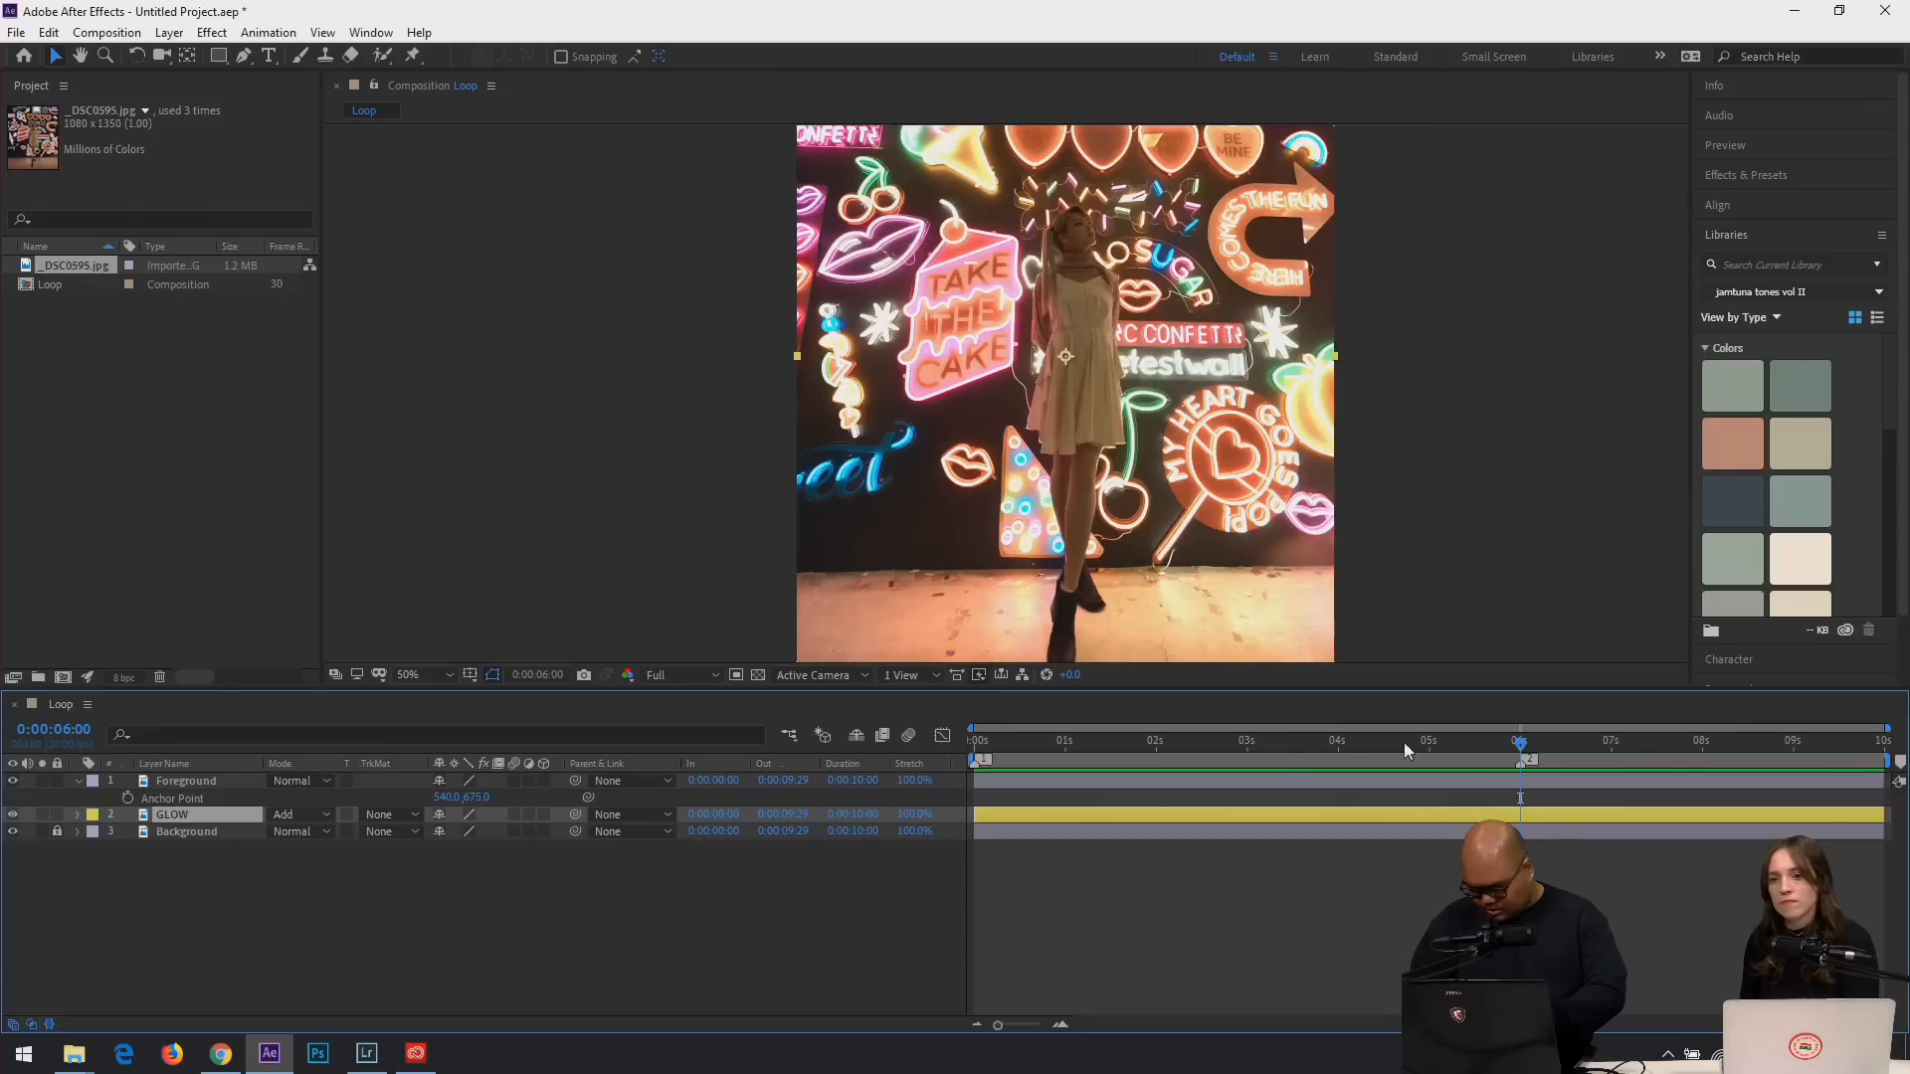
End the work area at marker 2 and return the playhead to that marker.
click(1301, 748)
click(1350, 752)
drag(1351, 748, 1400, 743)
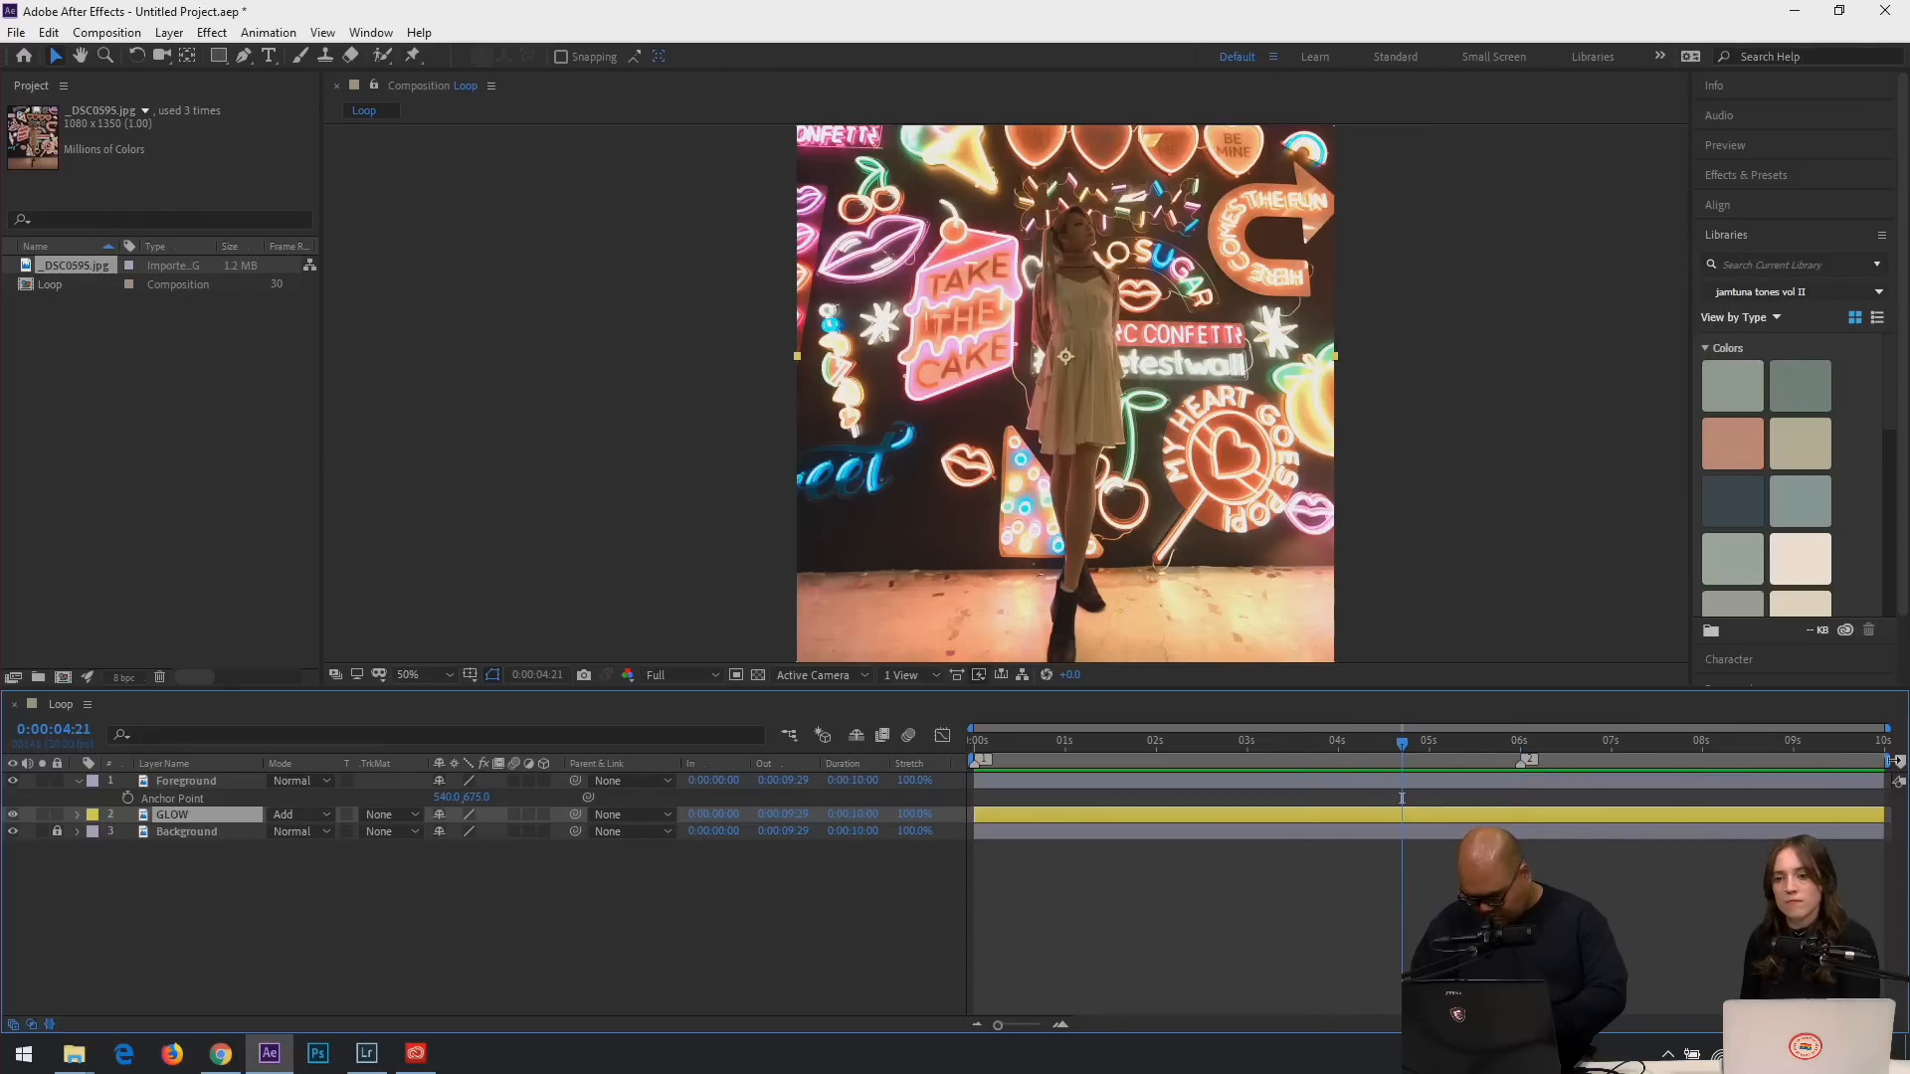
drag(1891, 761, 1522, 762)
key(2)
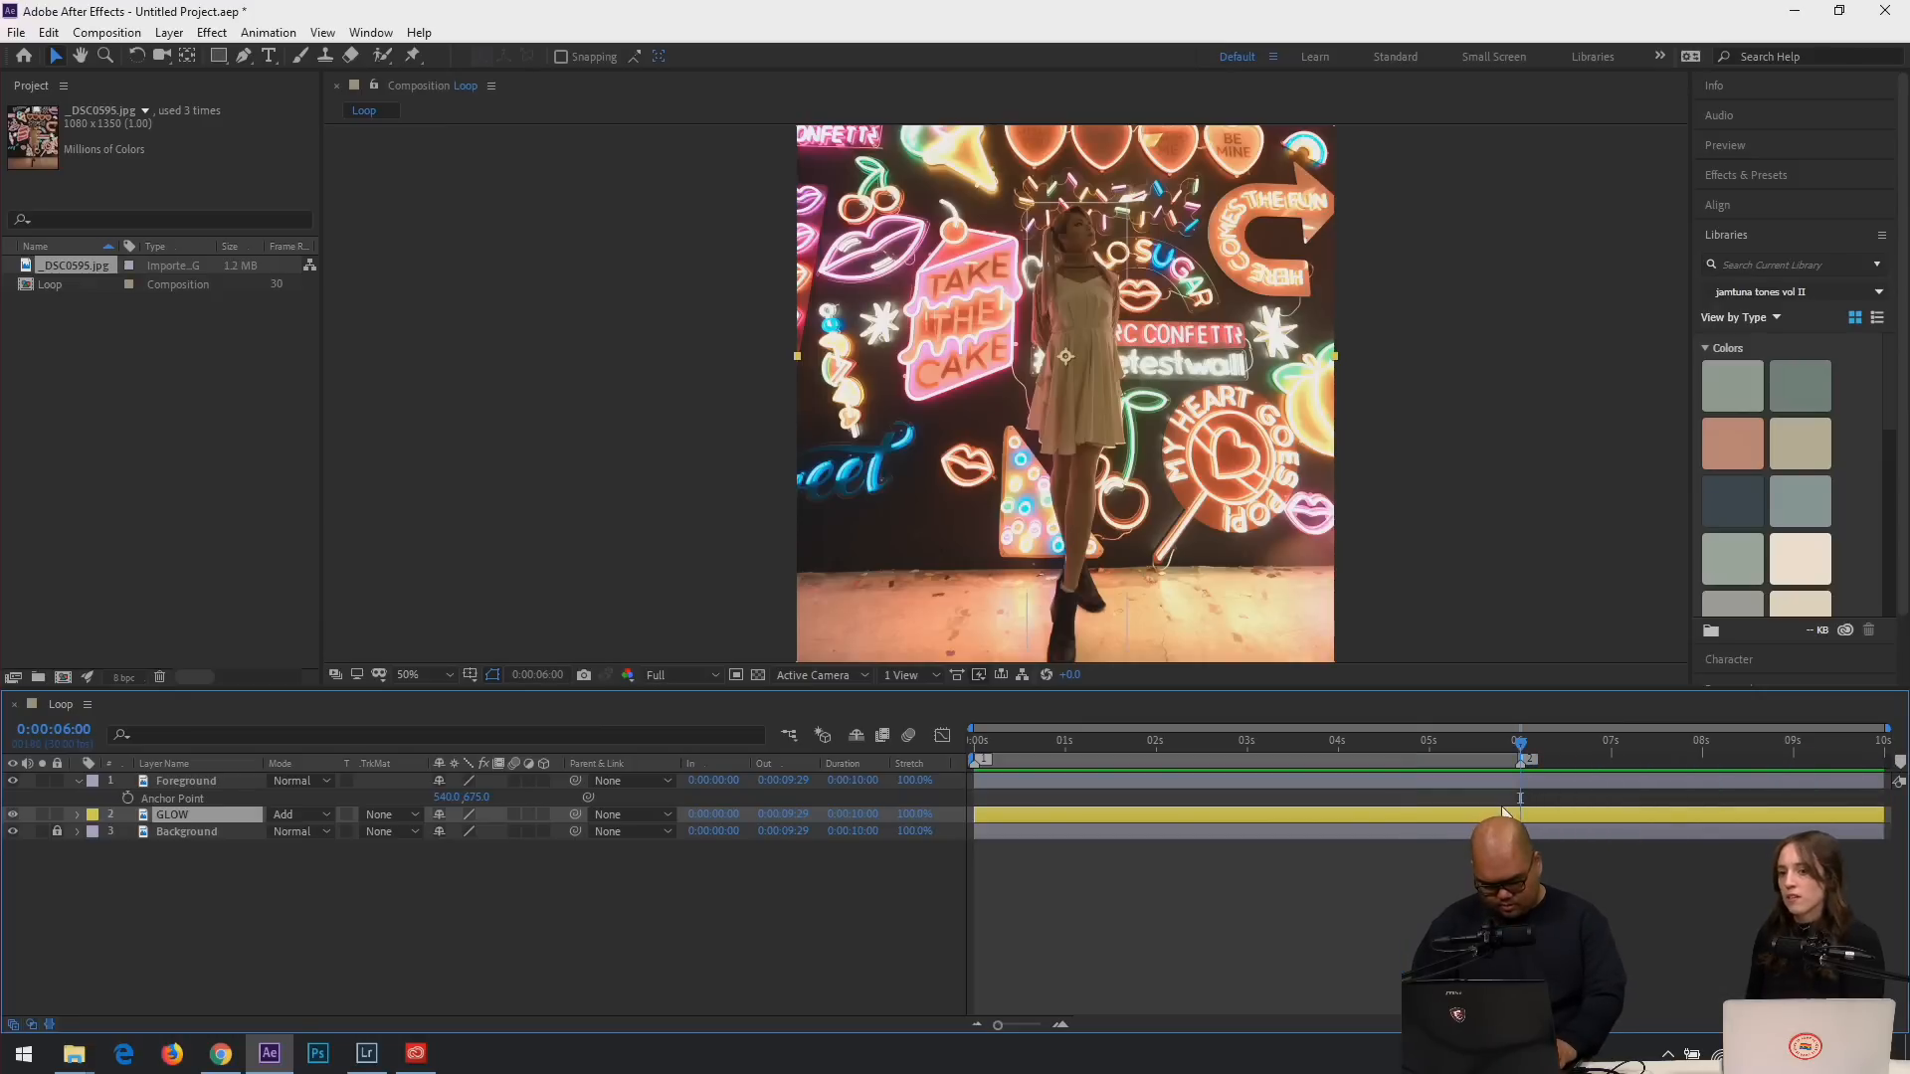
Trim the GLOW layer's end to the 6-second marker and return the playhead to the start.
key(alt+])
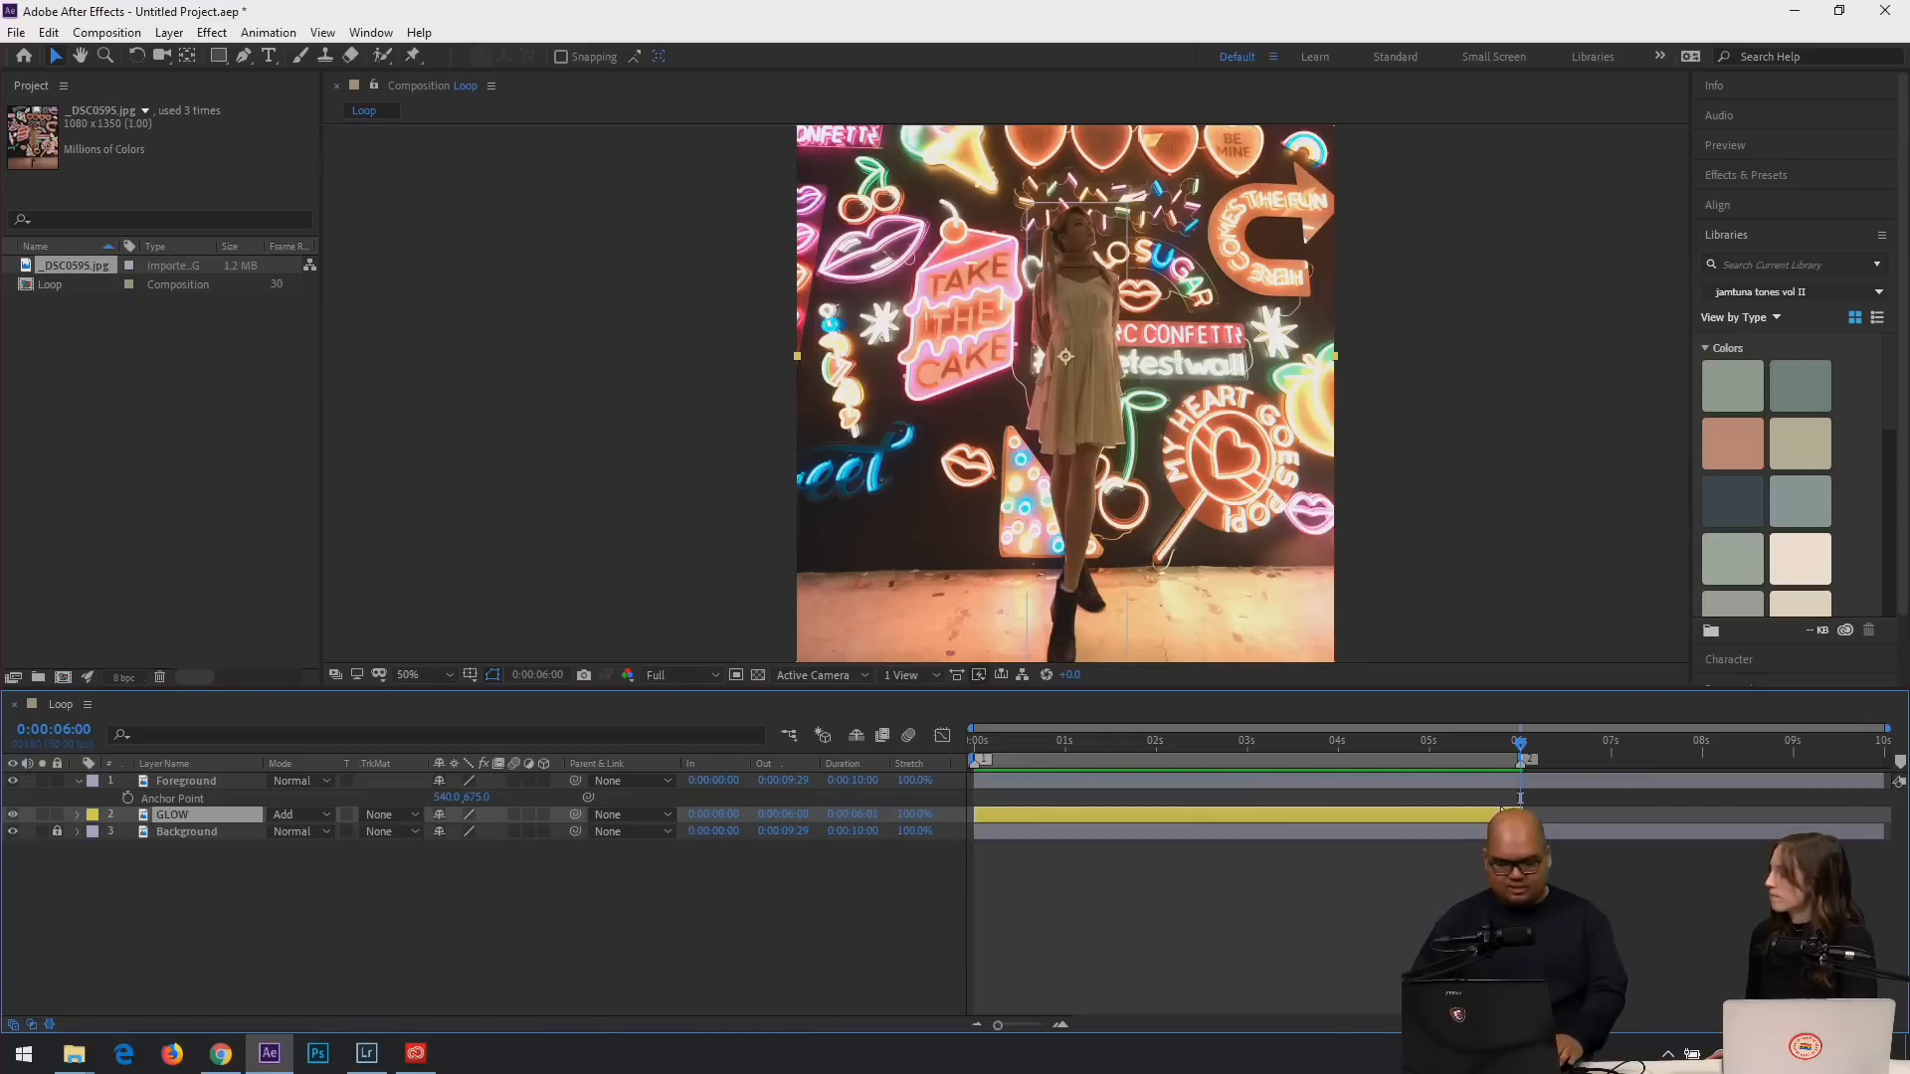
drag(1397, 740, 720, 818)
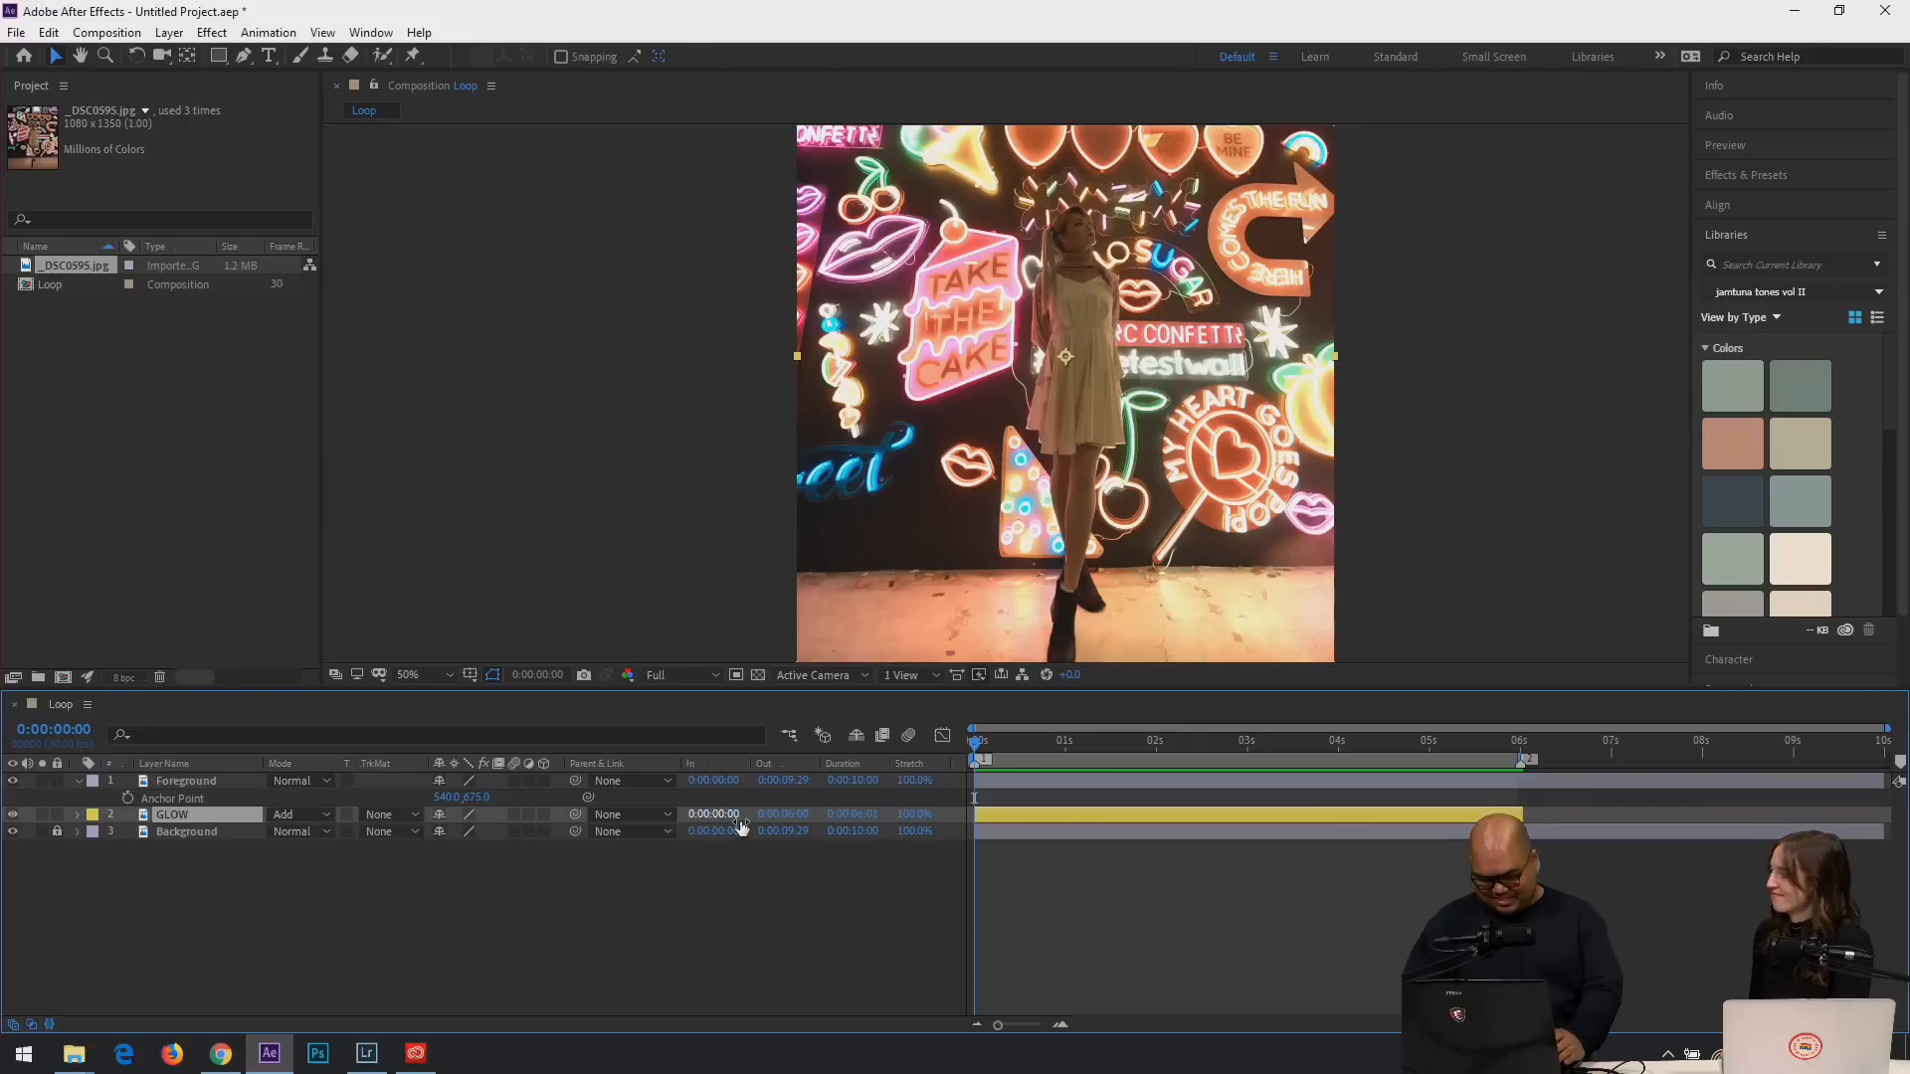
click(300, 917)
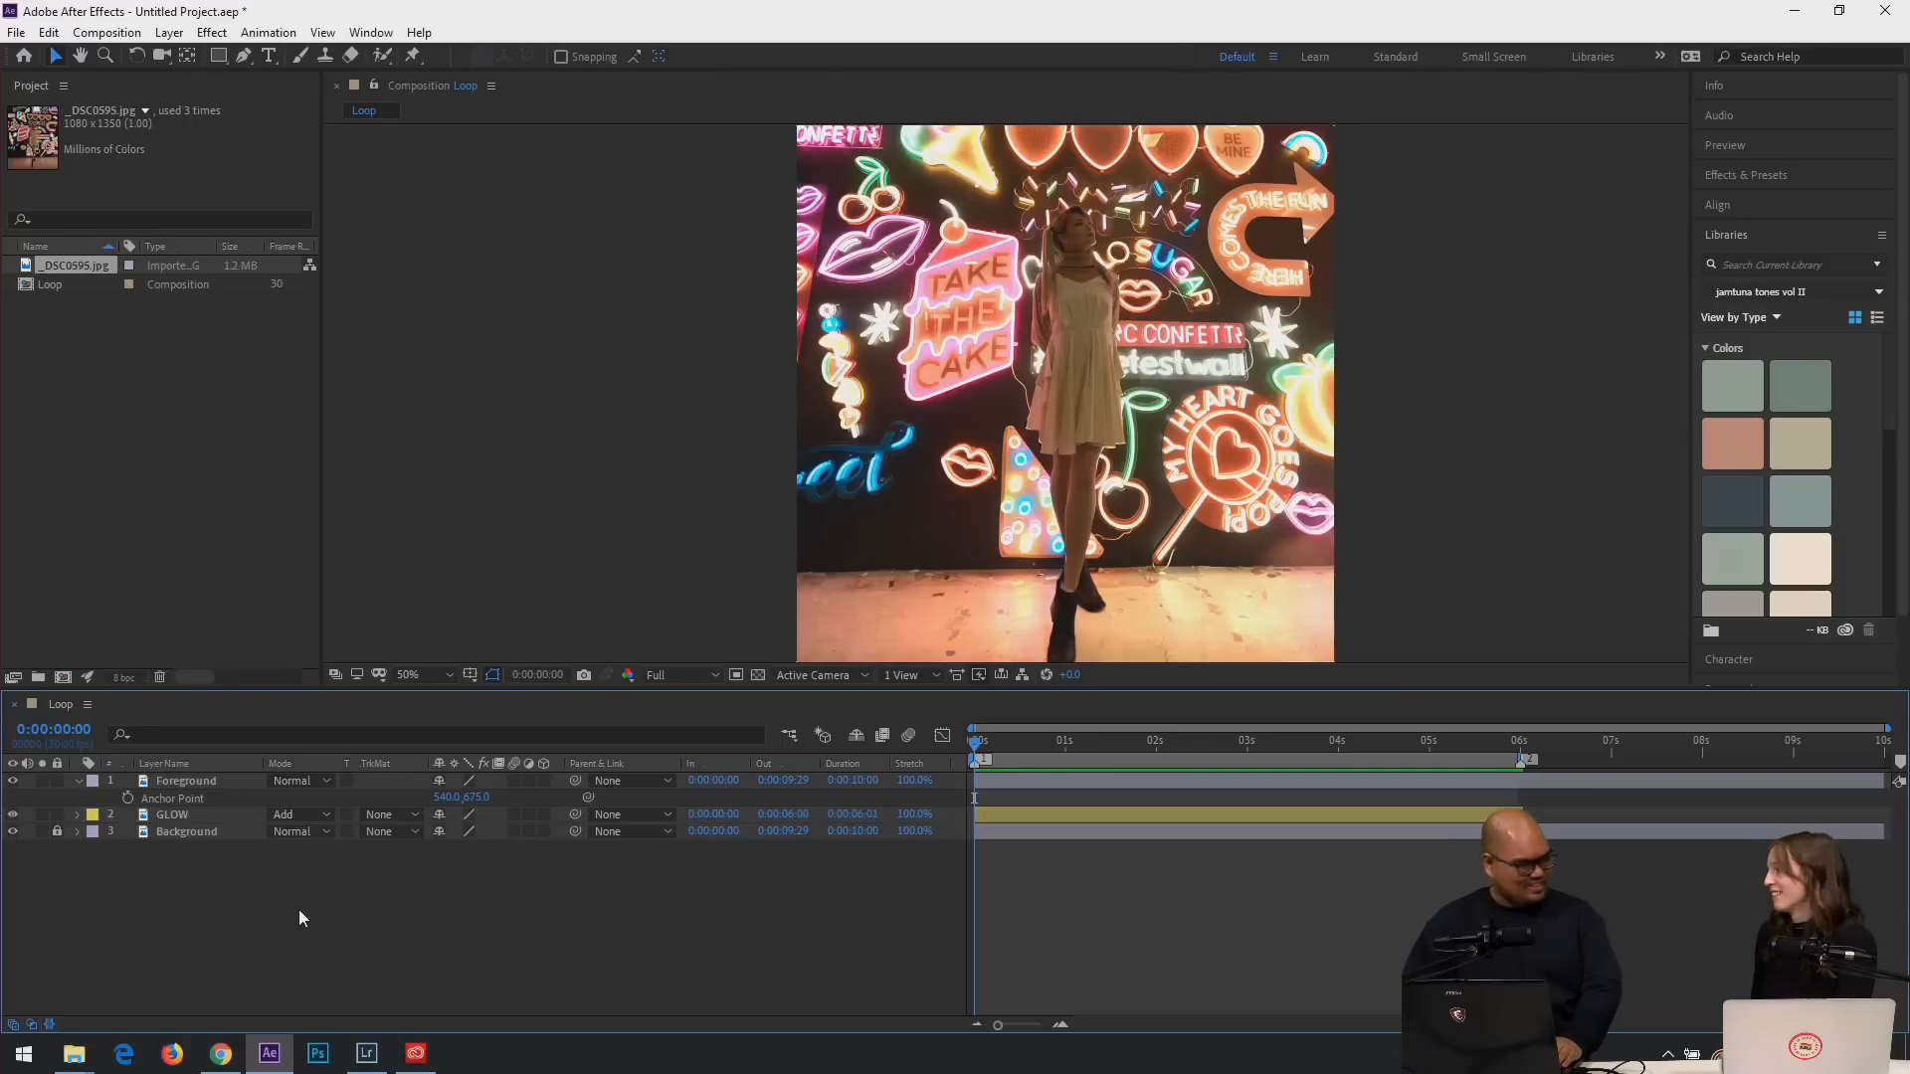
click(169, 816)
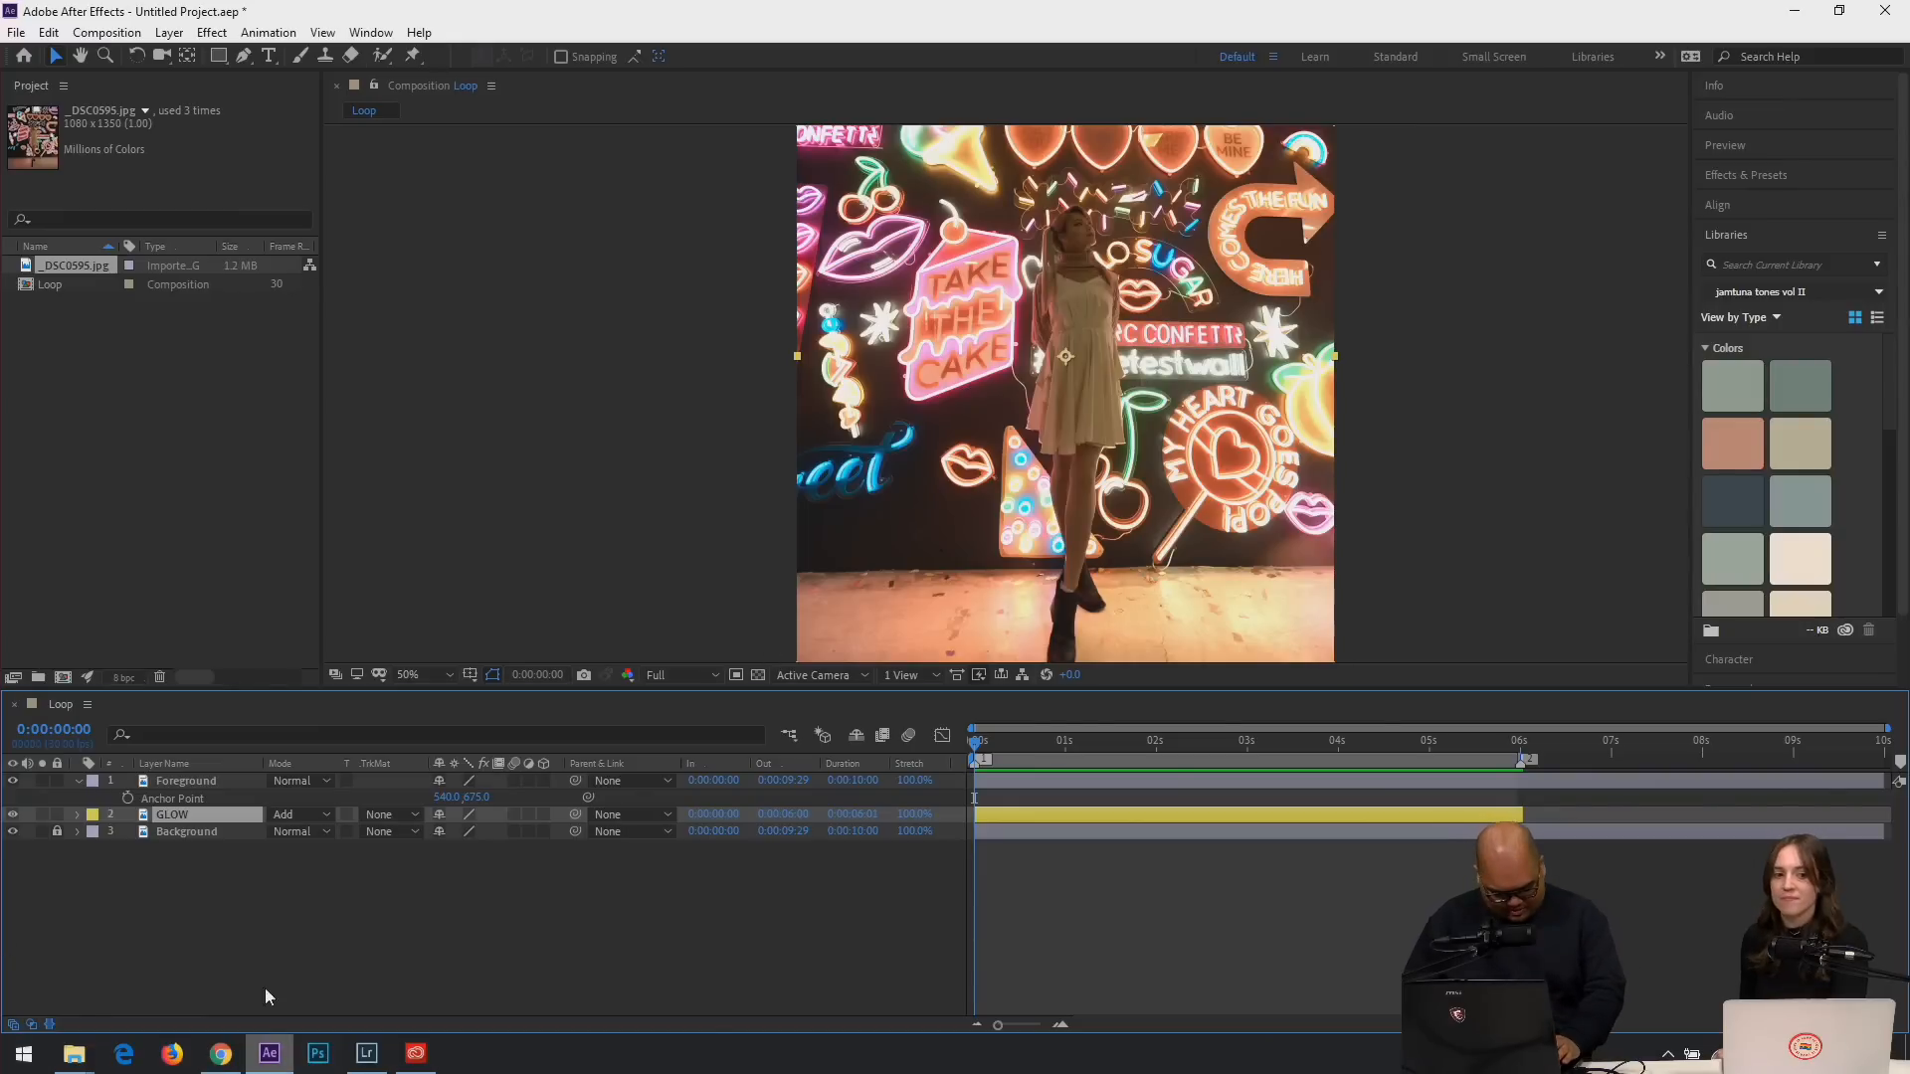
click(267, 950)
Keyframe the Foreground layer's position from 164, 675 at the start to 898, 675 at 1 second.
click(182, 782)
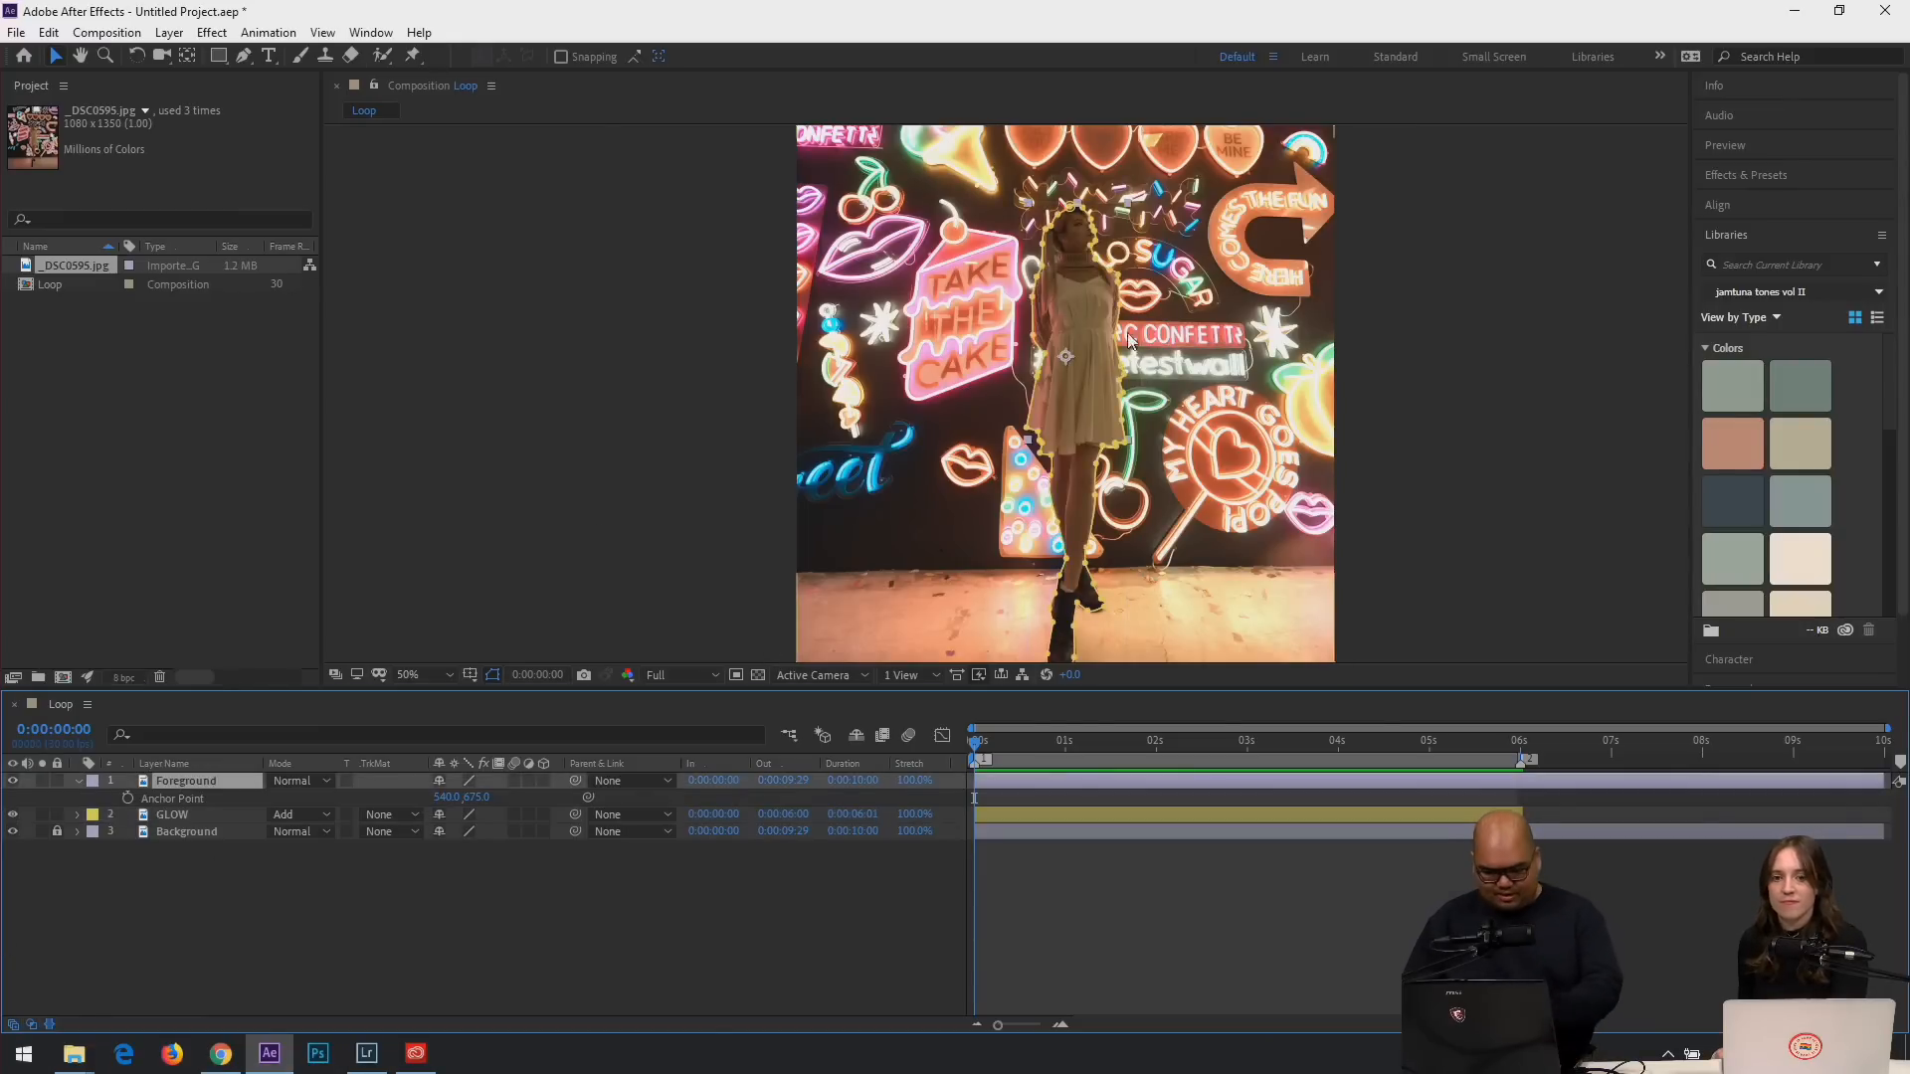
drag(1082, 386, 893, 388)
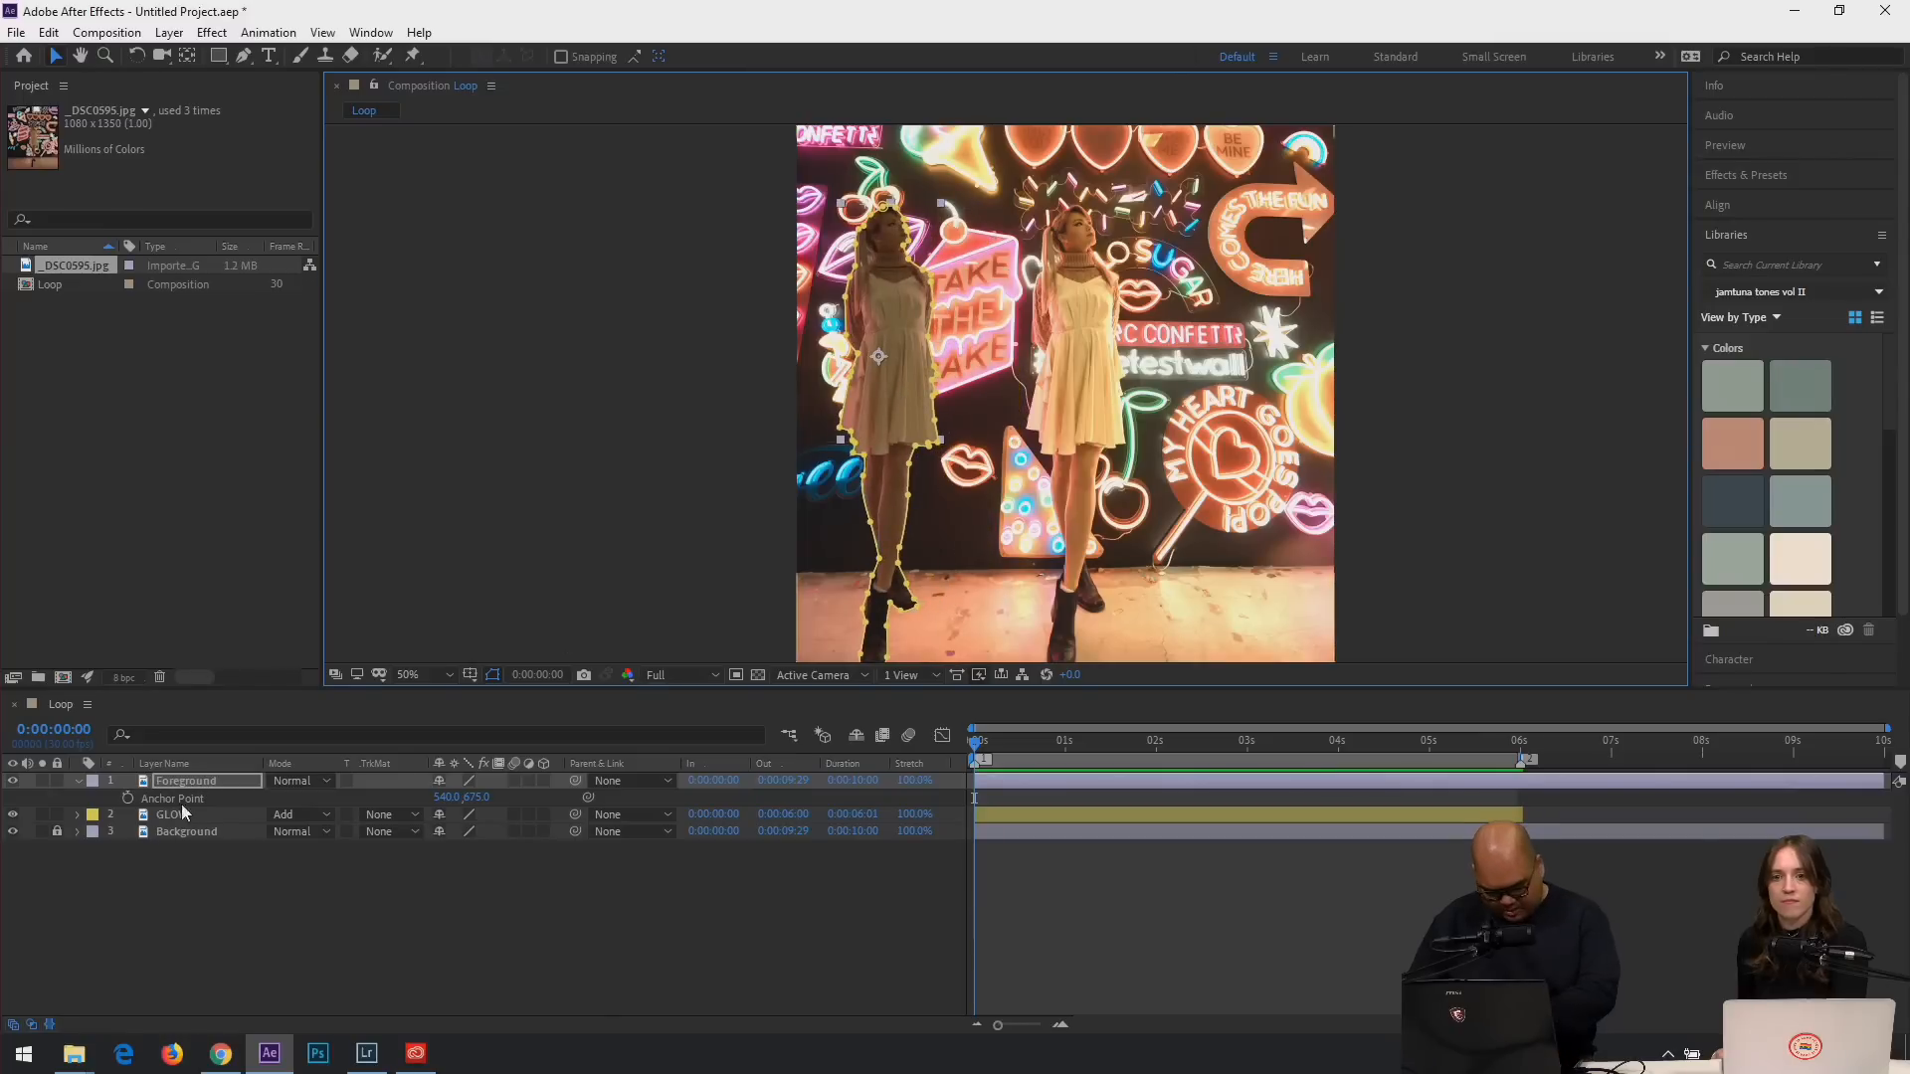
key(p)
click(128, 798)
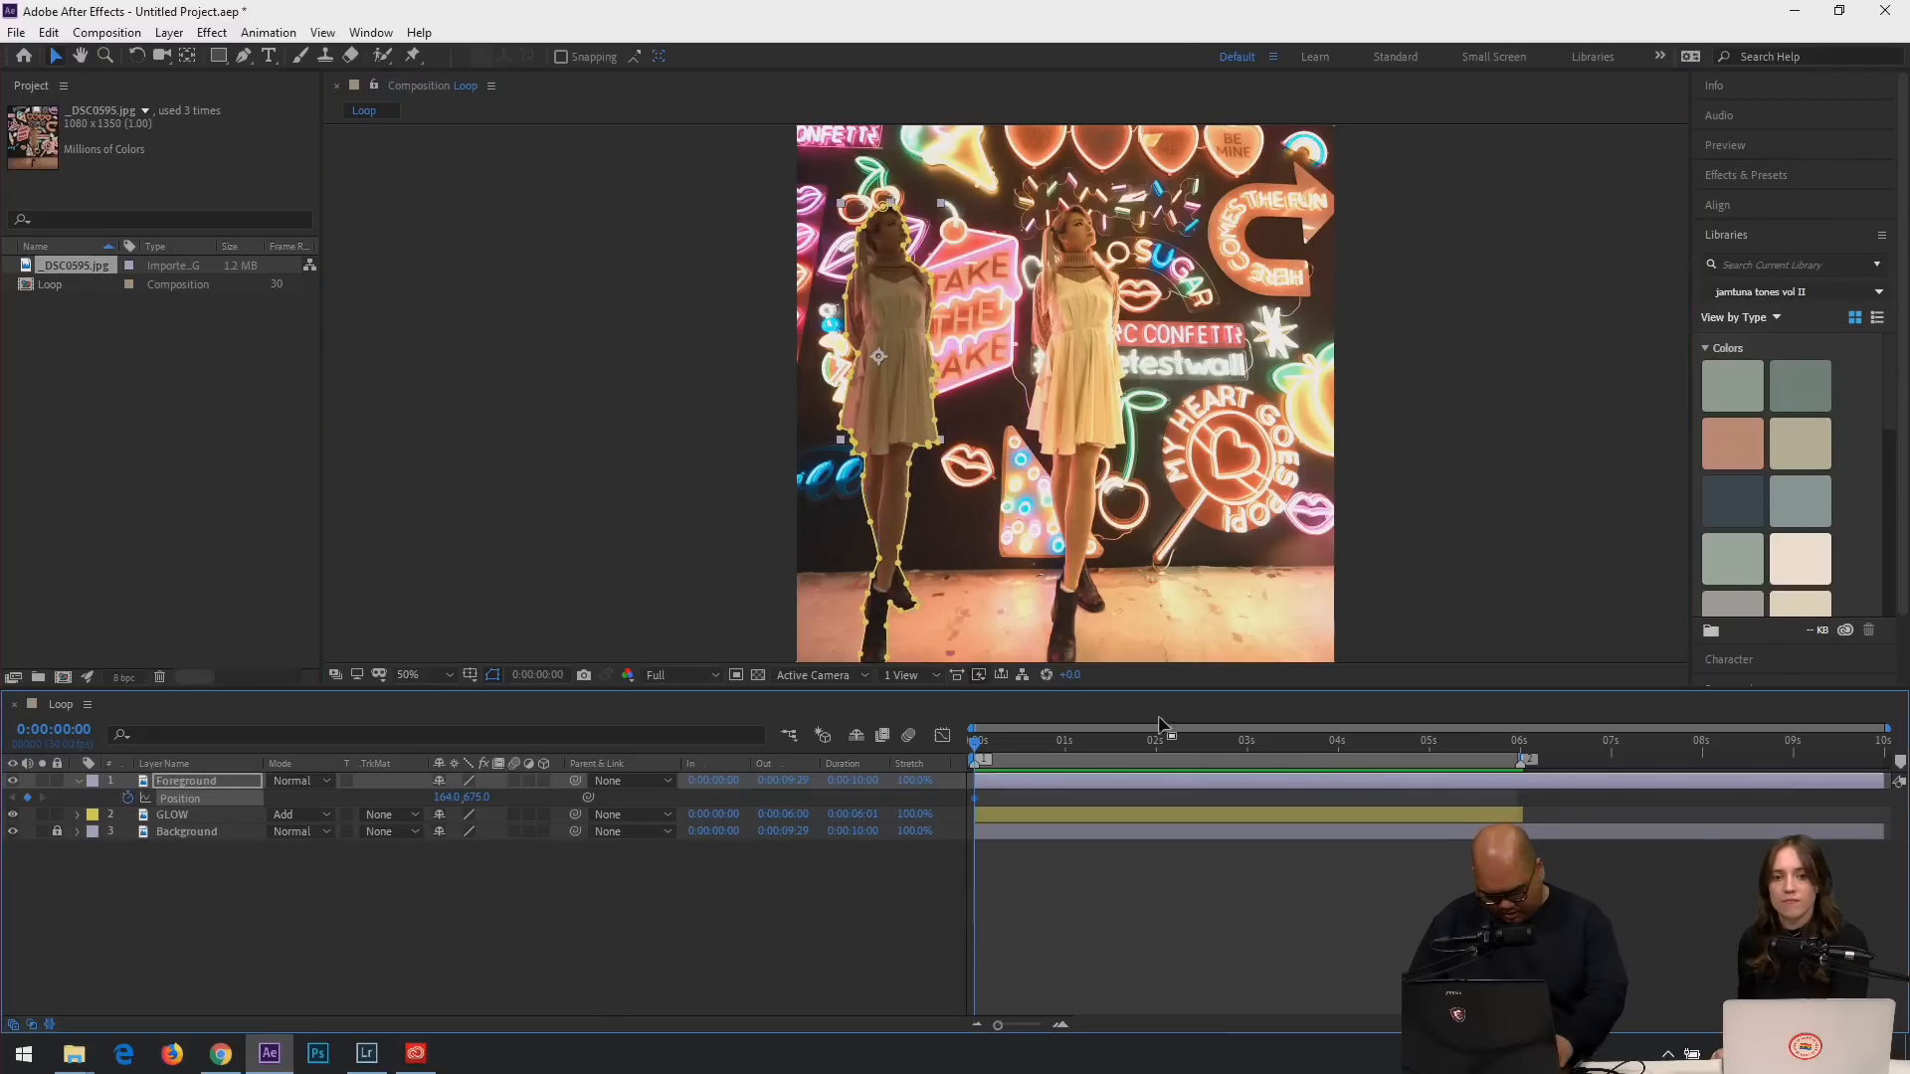
click(1066, 746)
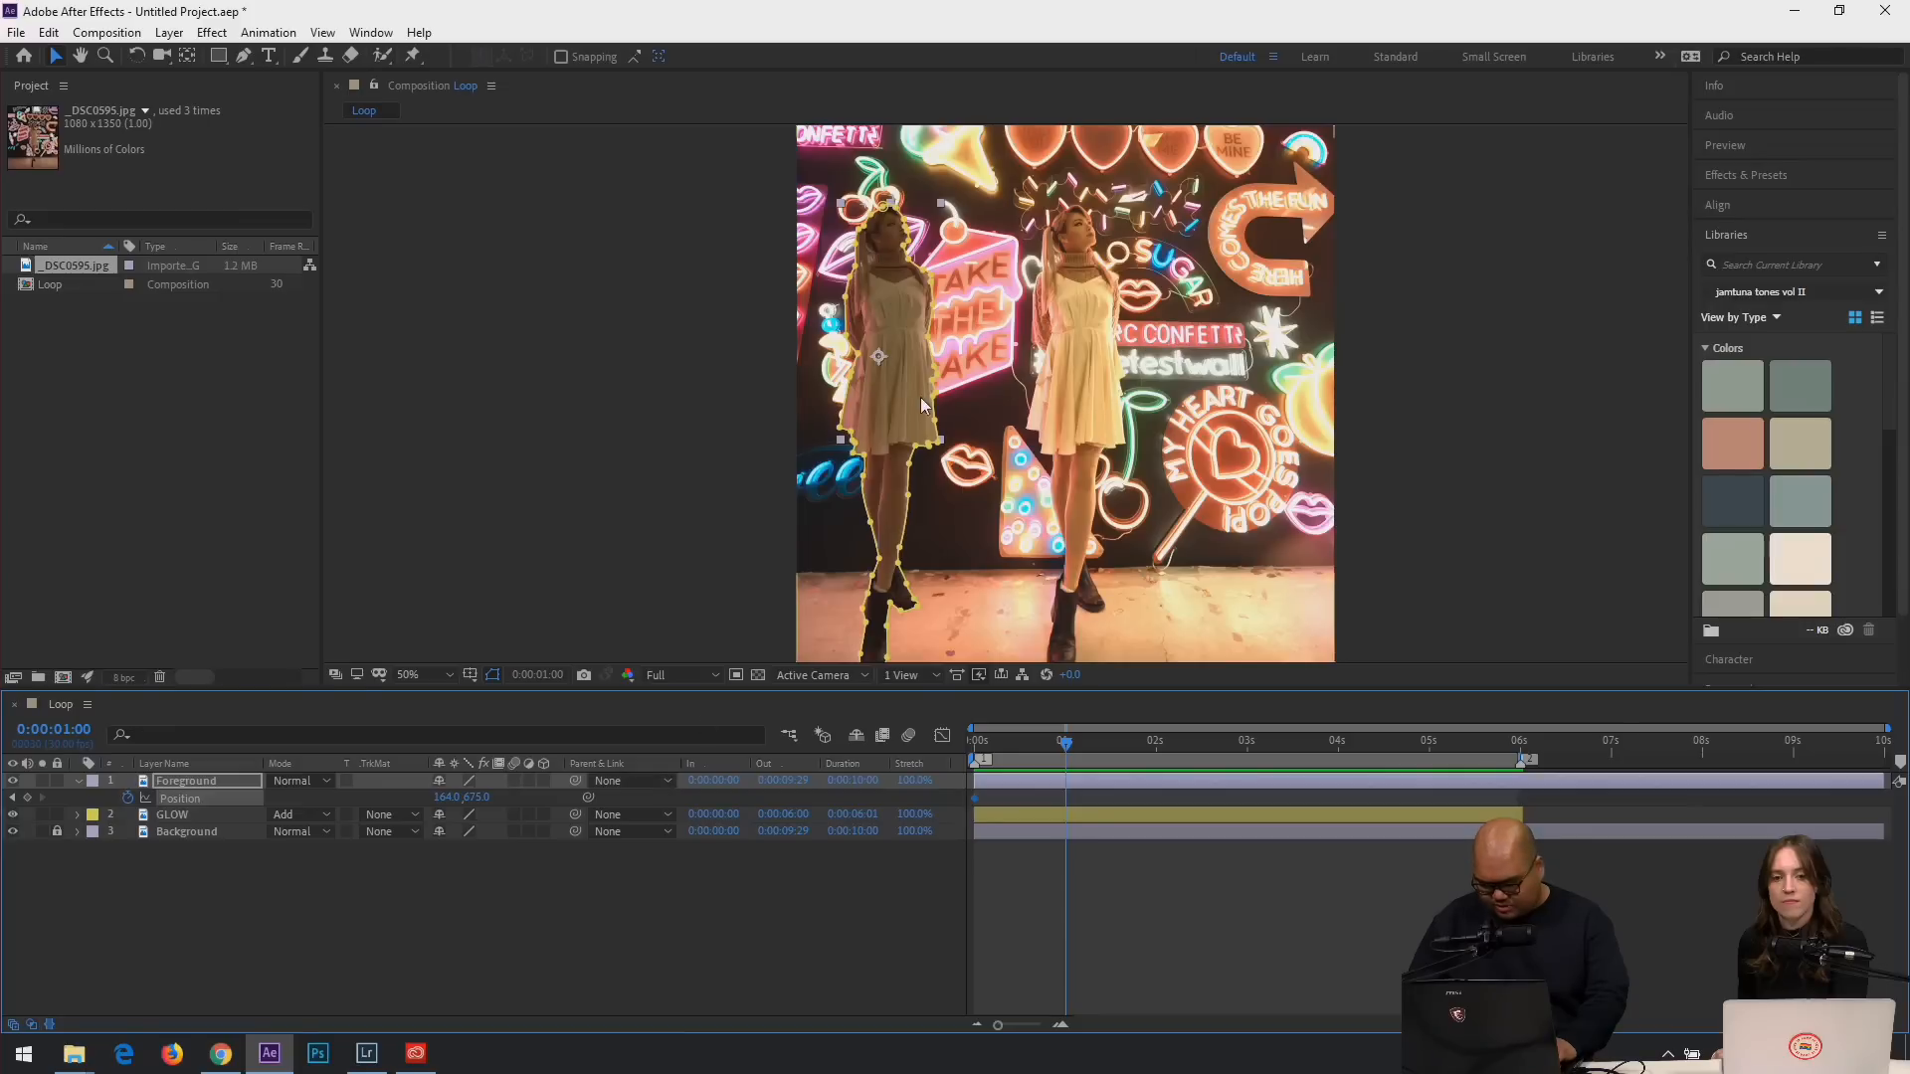
drag(921, 397, 1286, 397)
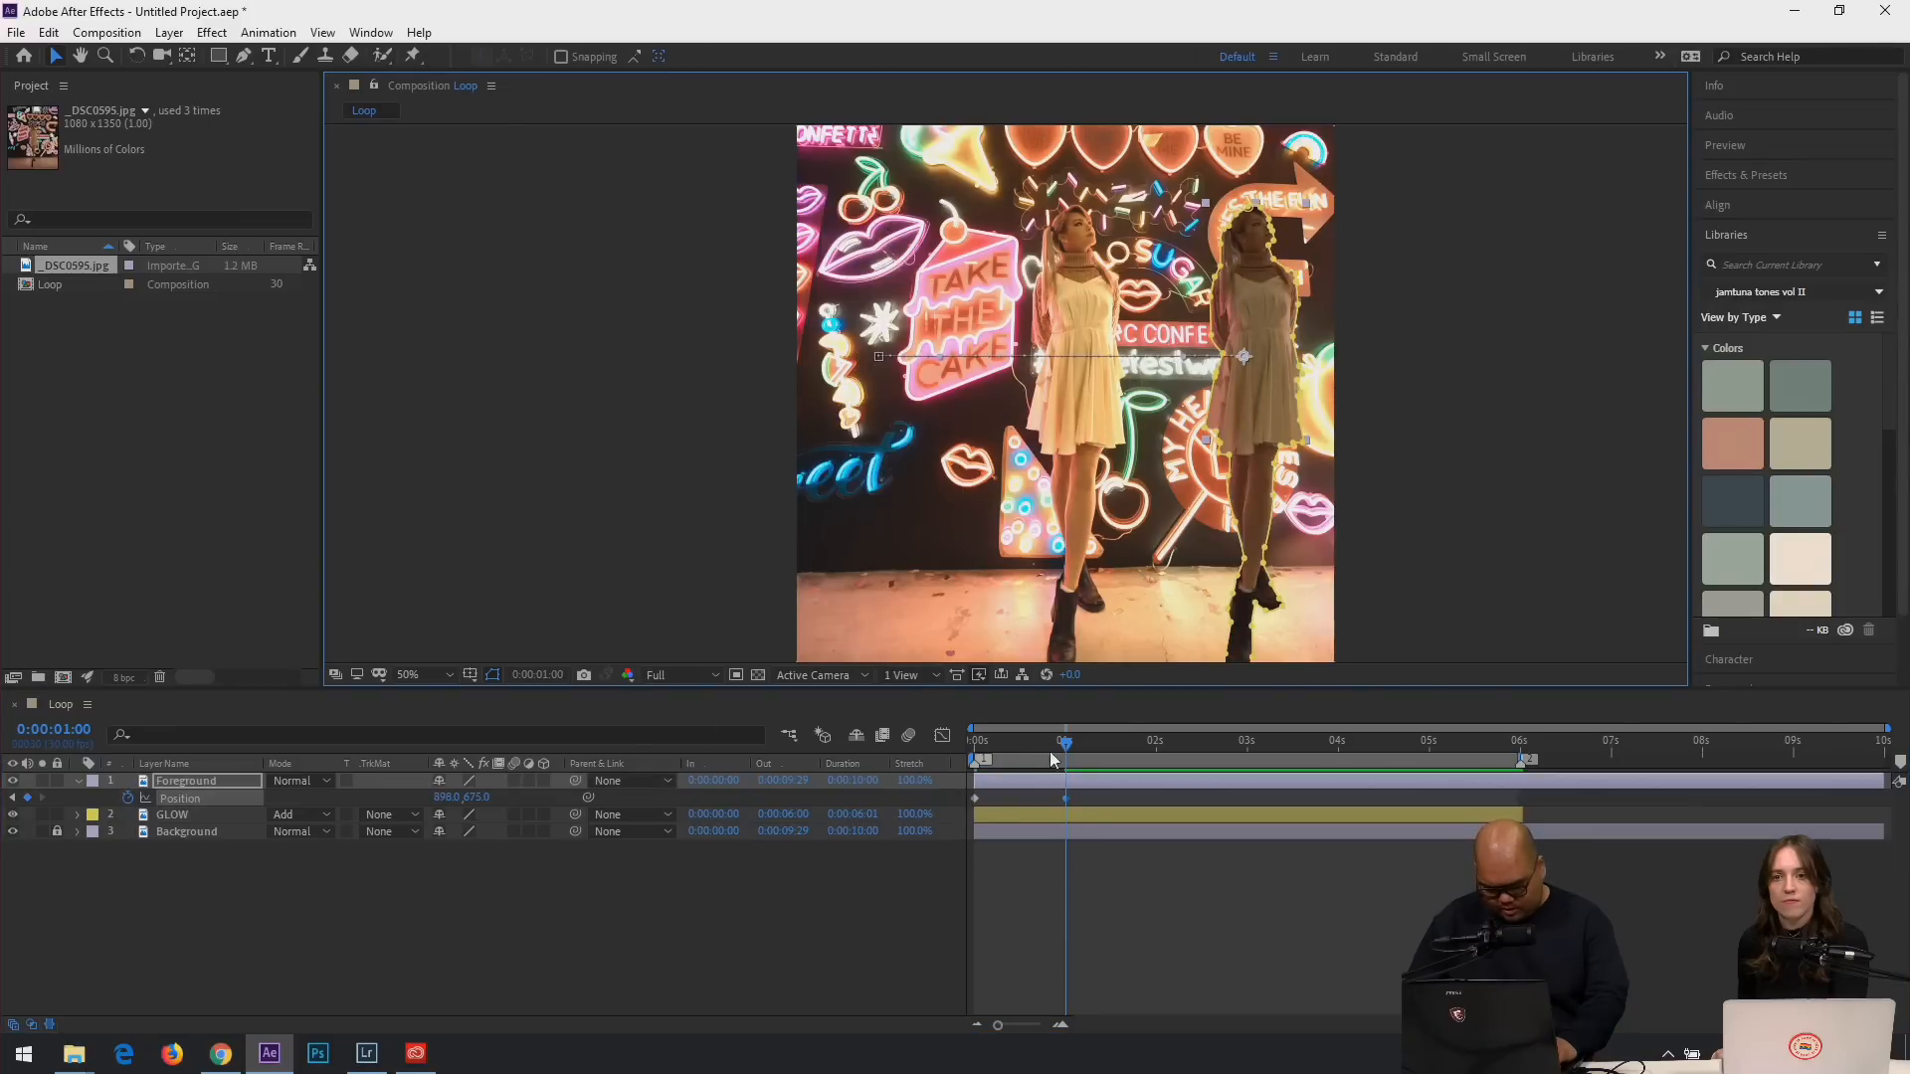
Preview the woman's sideways movement, and undo the position keyframes and the shift of the Foreground layer.
key(space)
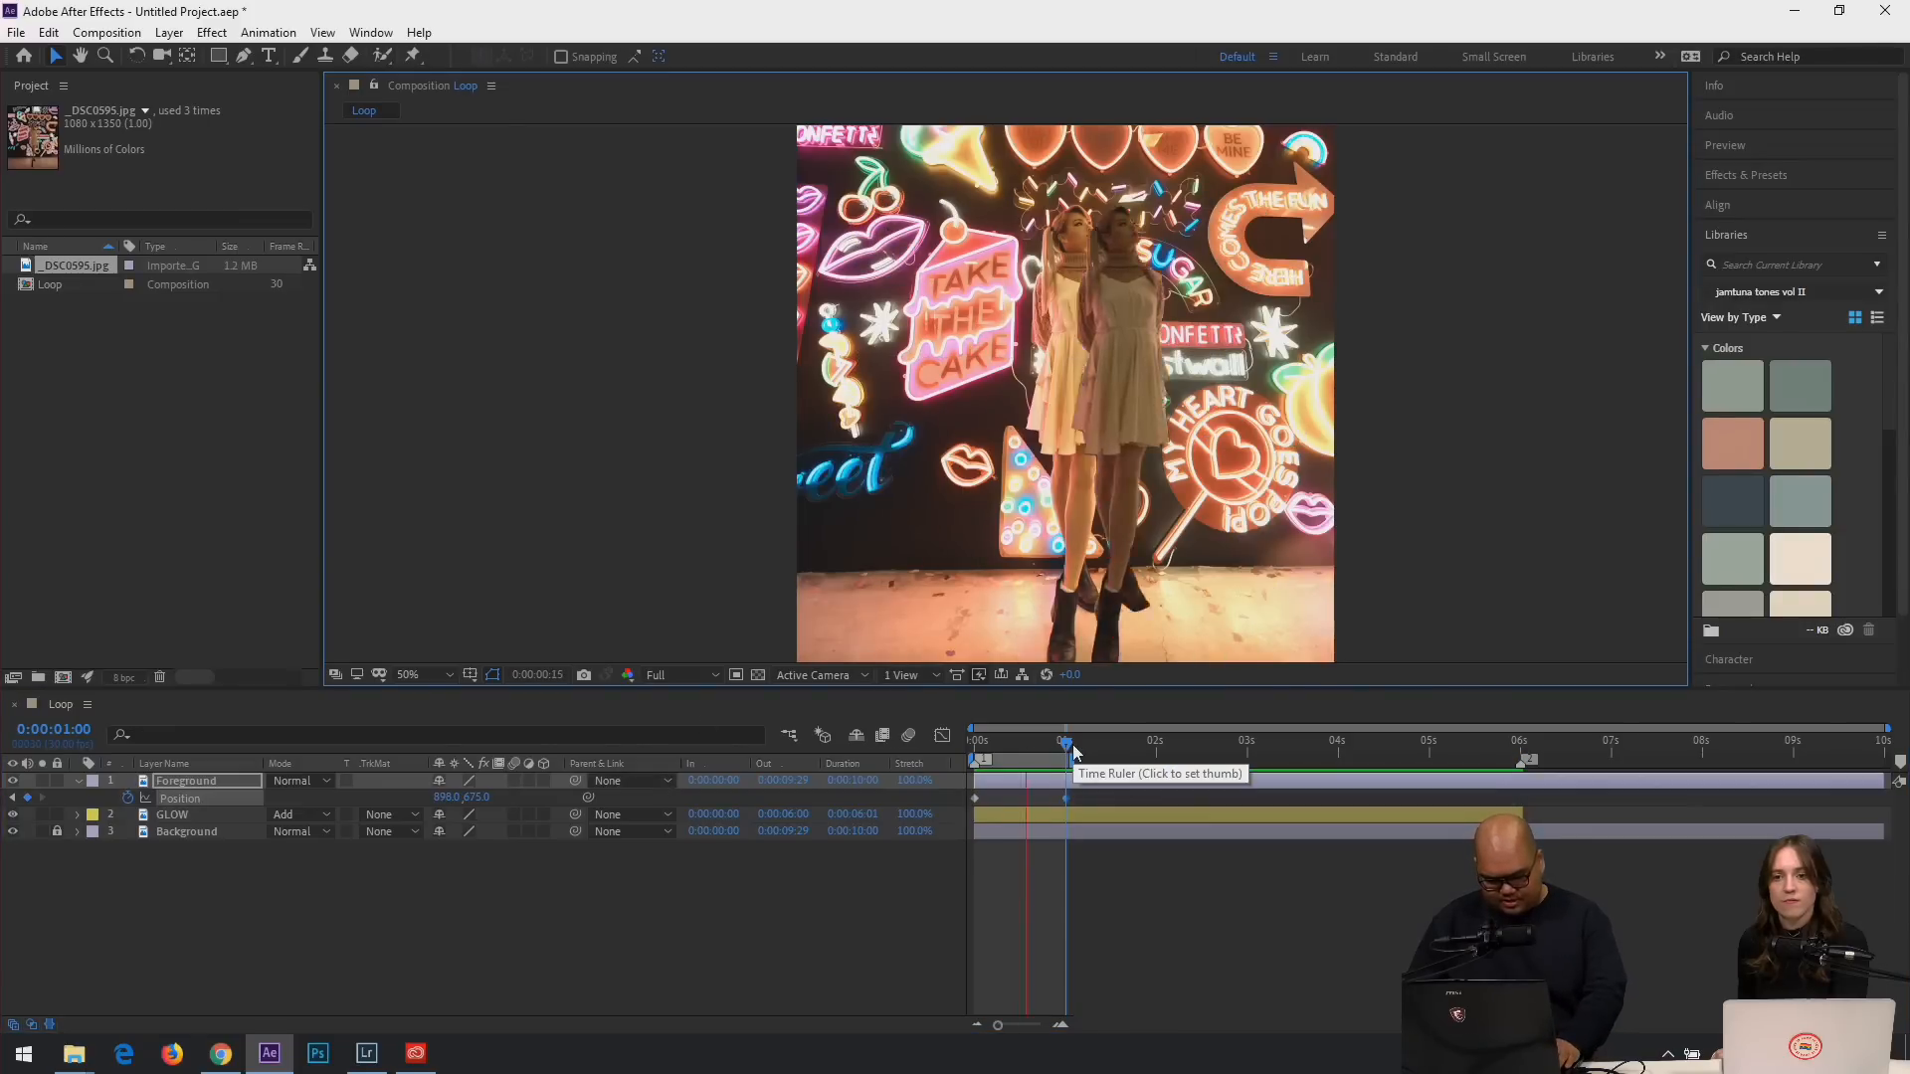
key(space)
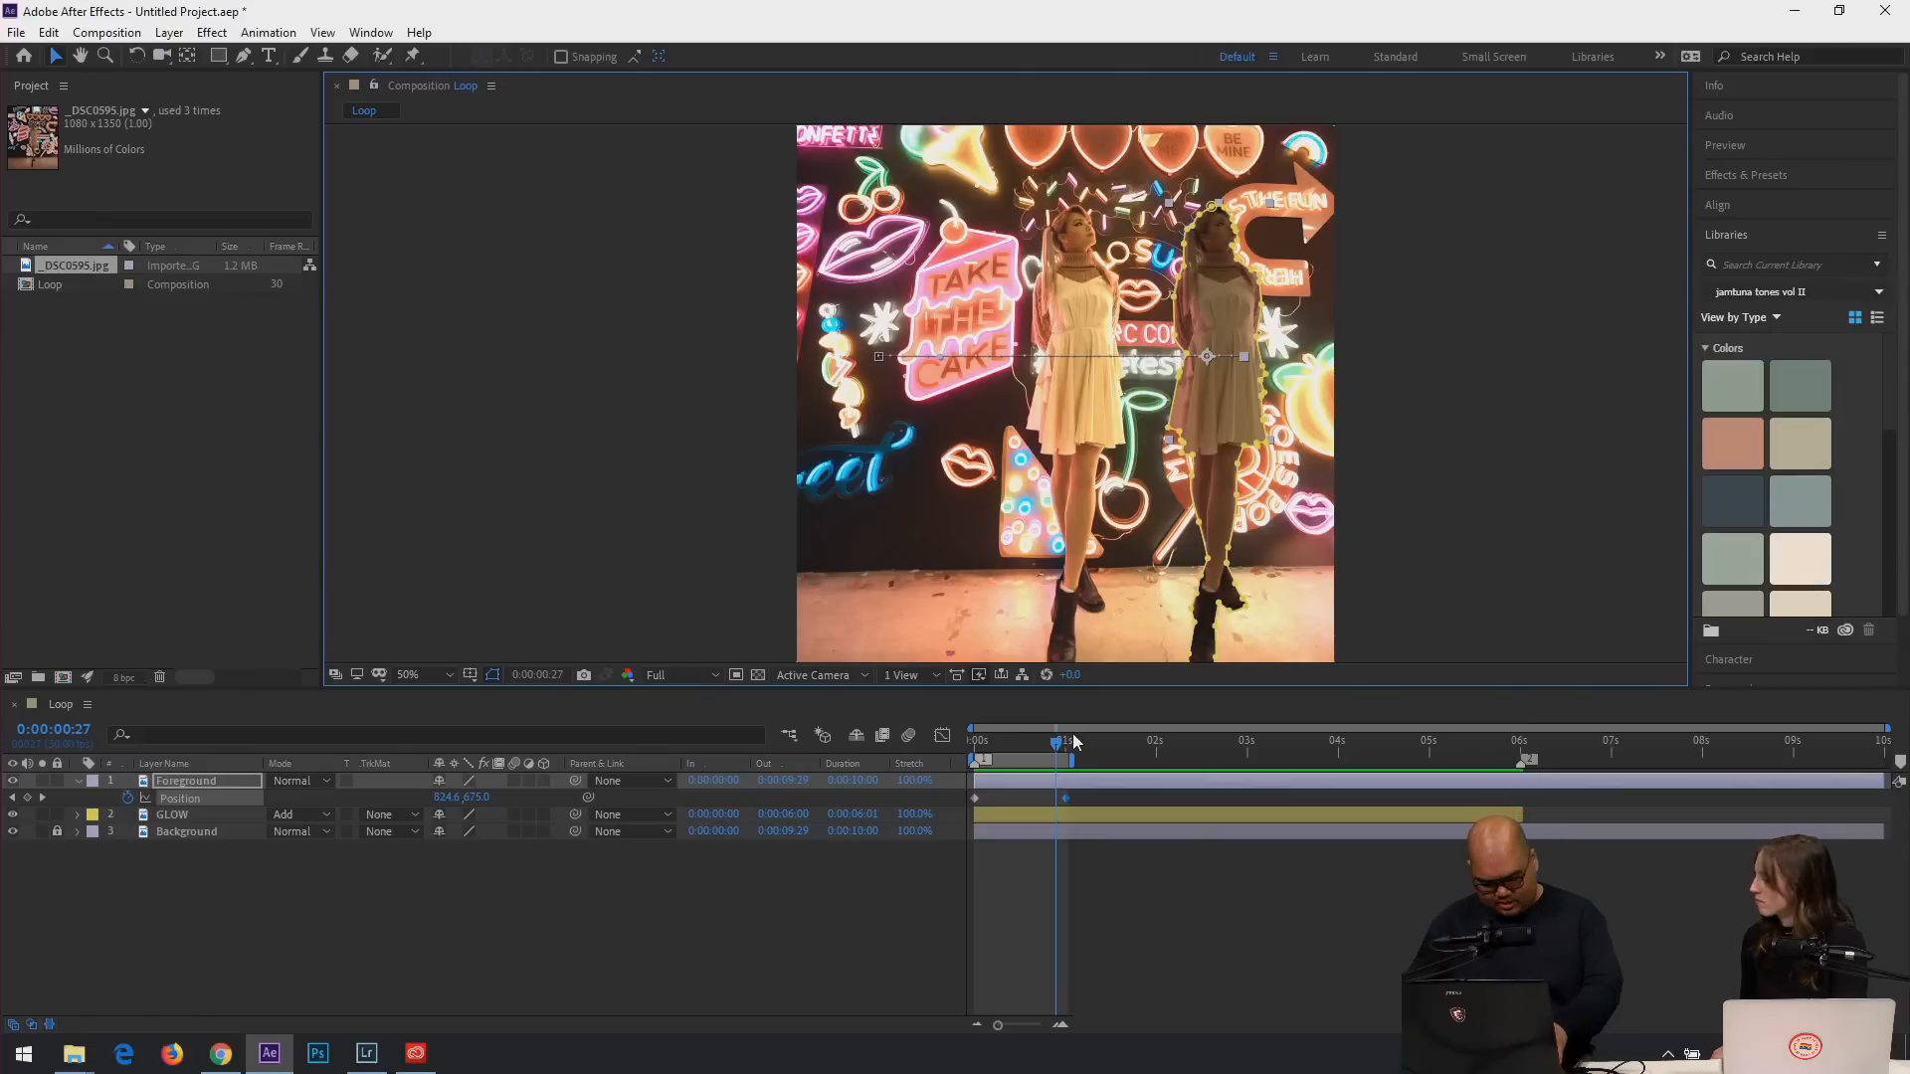
key(Home)
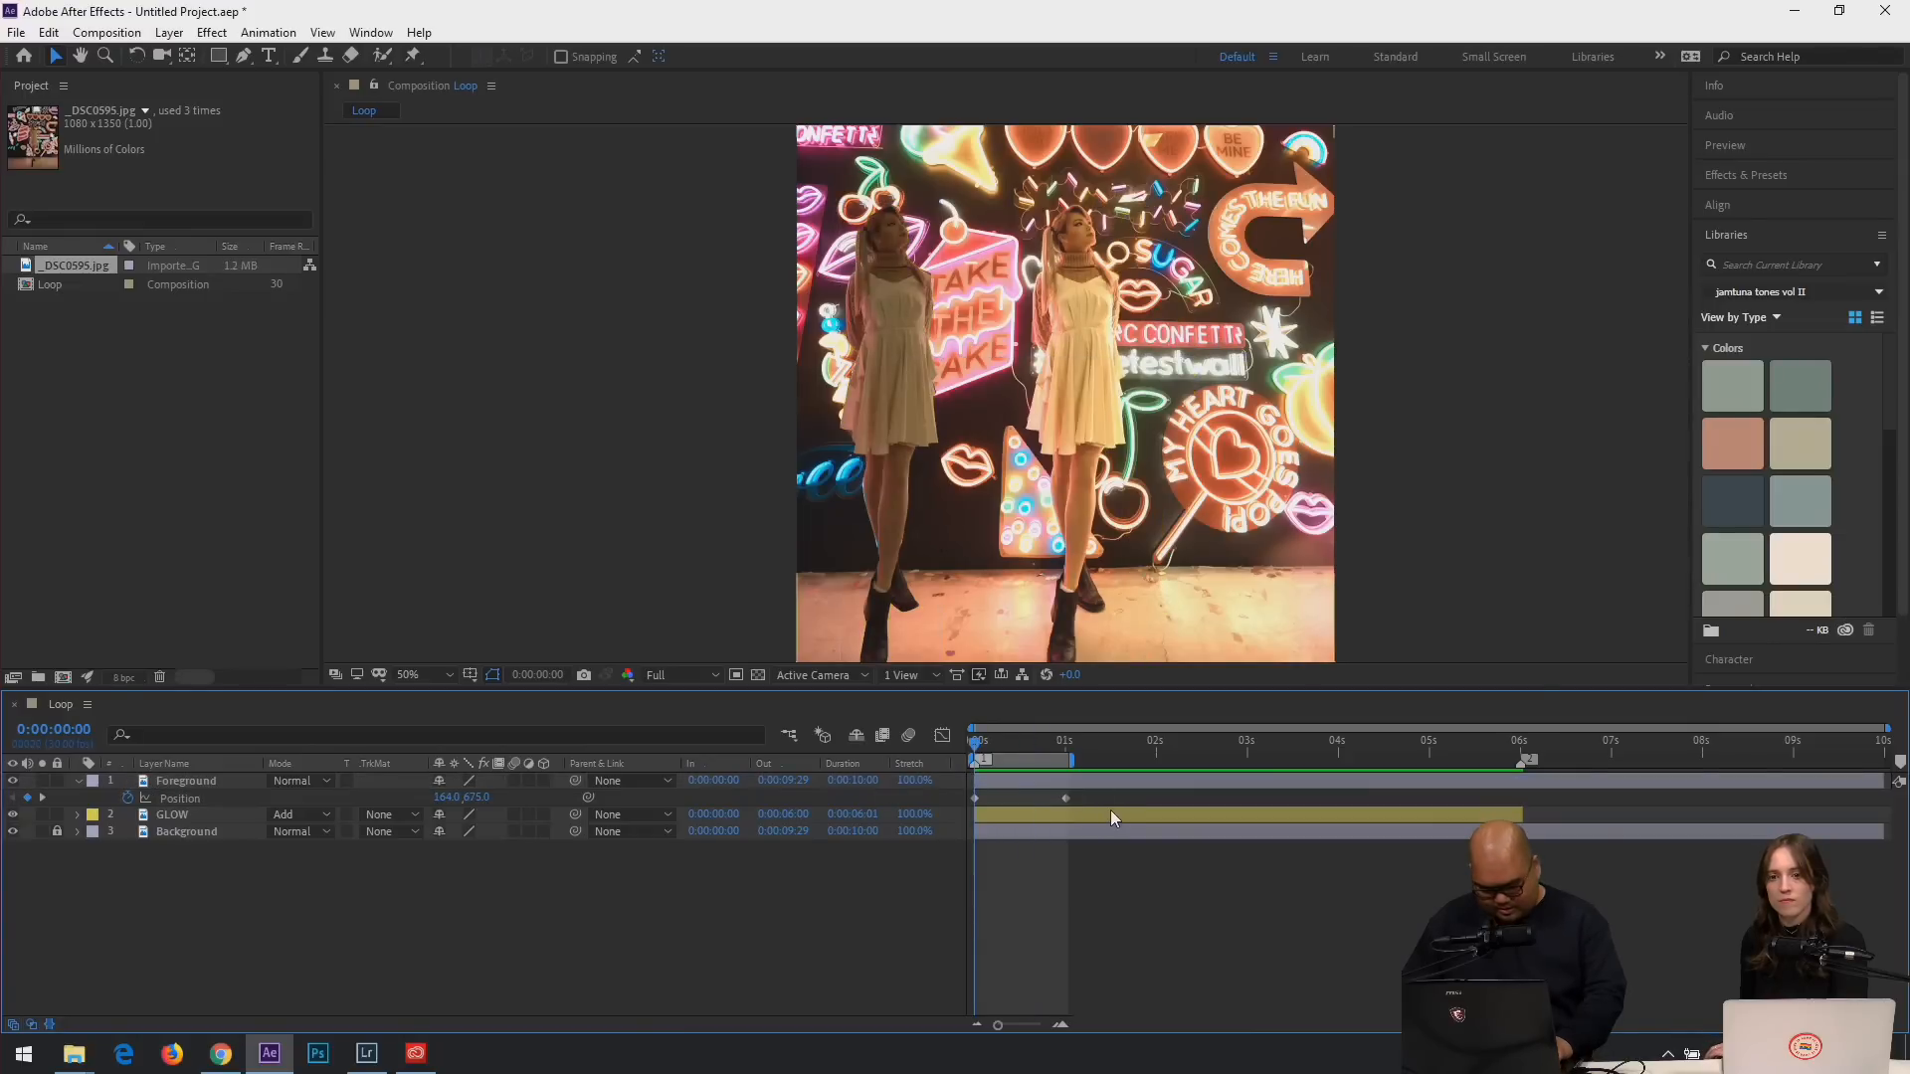
key(k)
key(ctrl+z)
key(ctrl+z)
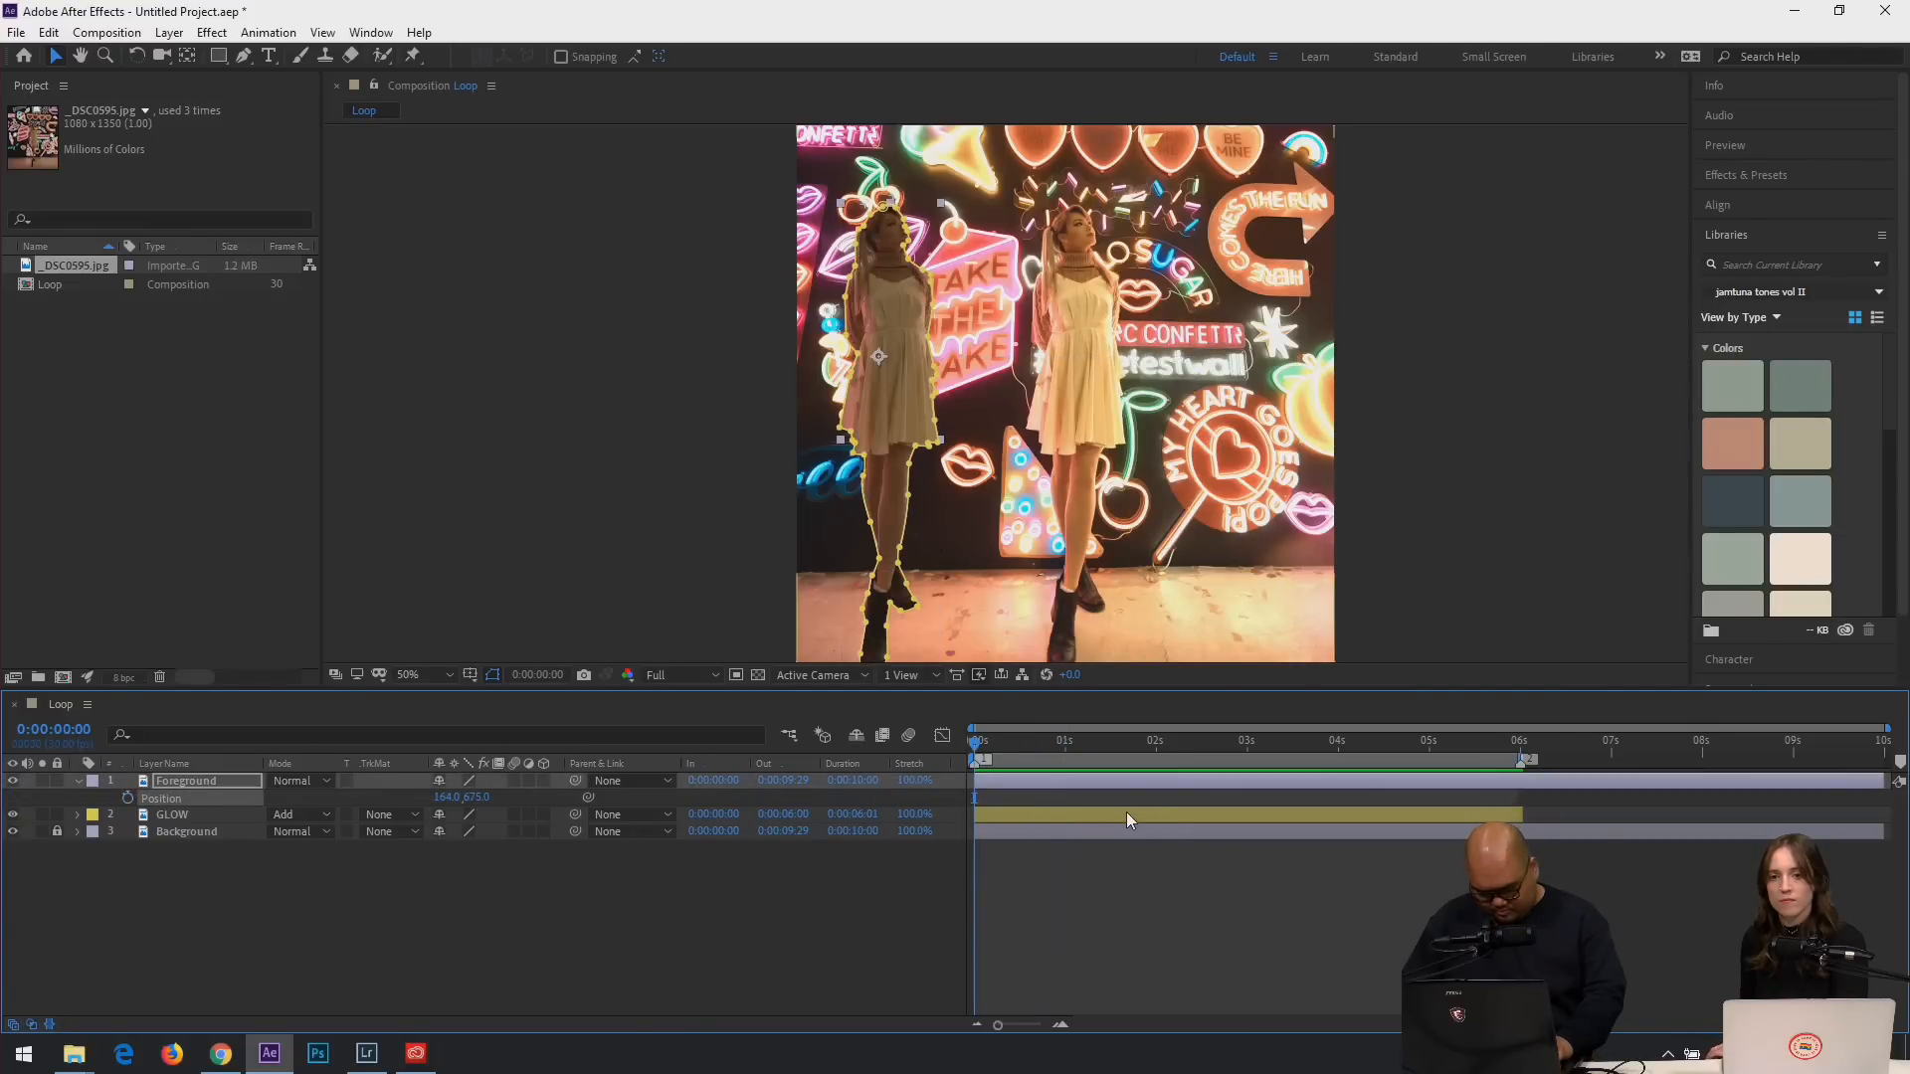
key(ctrl+z)
click(164, 924)
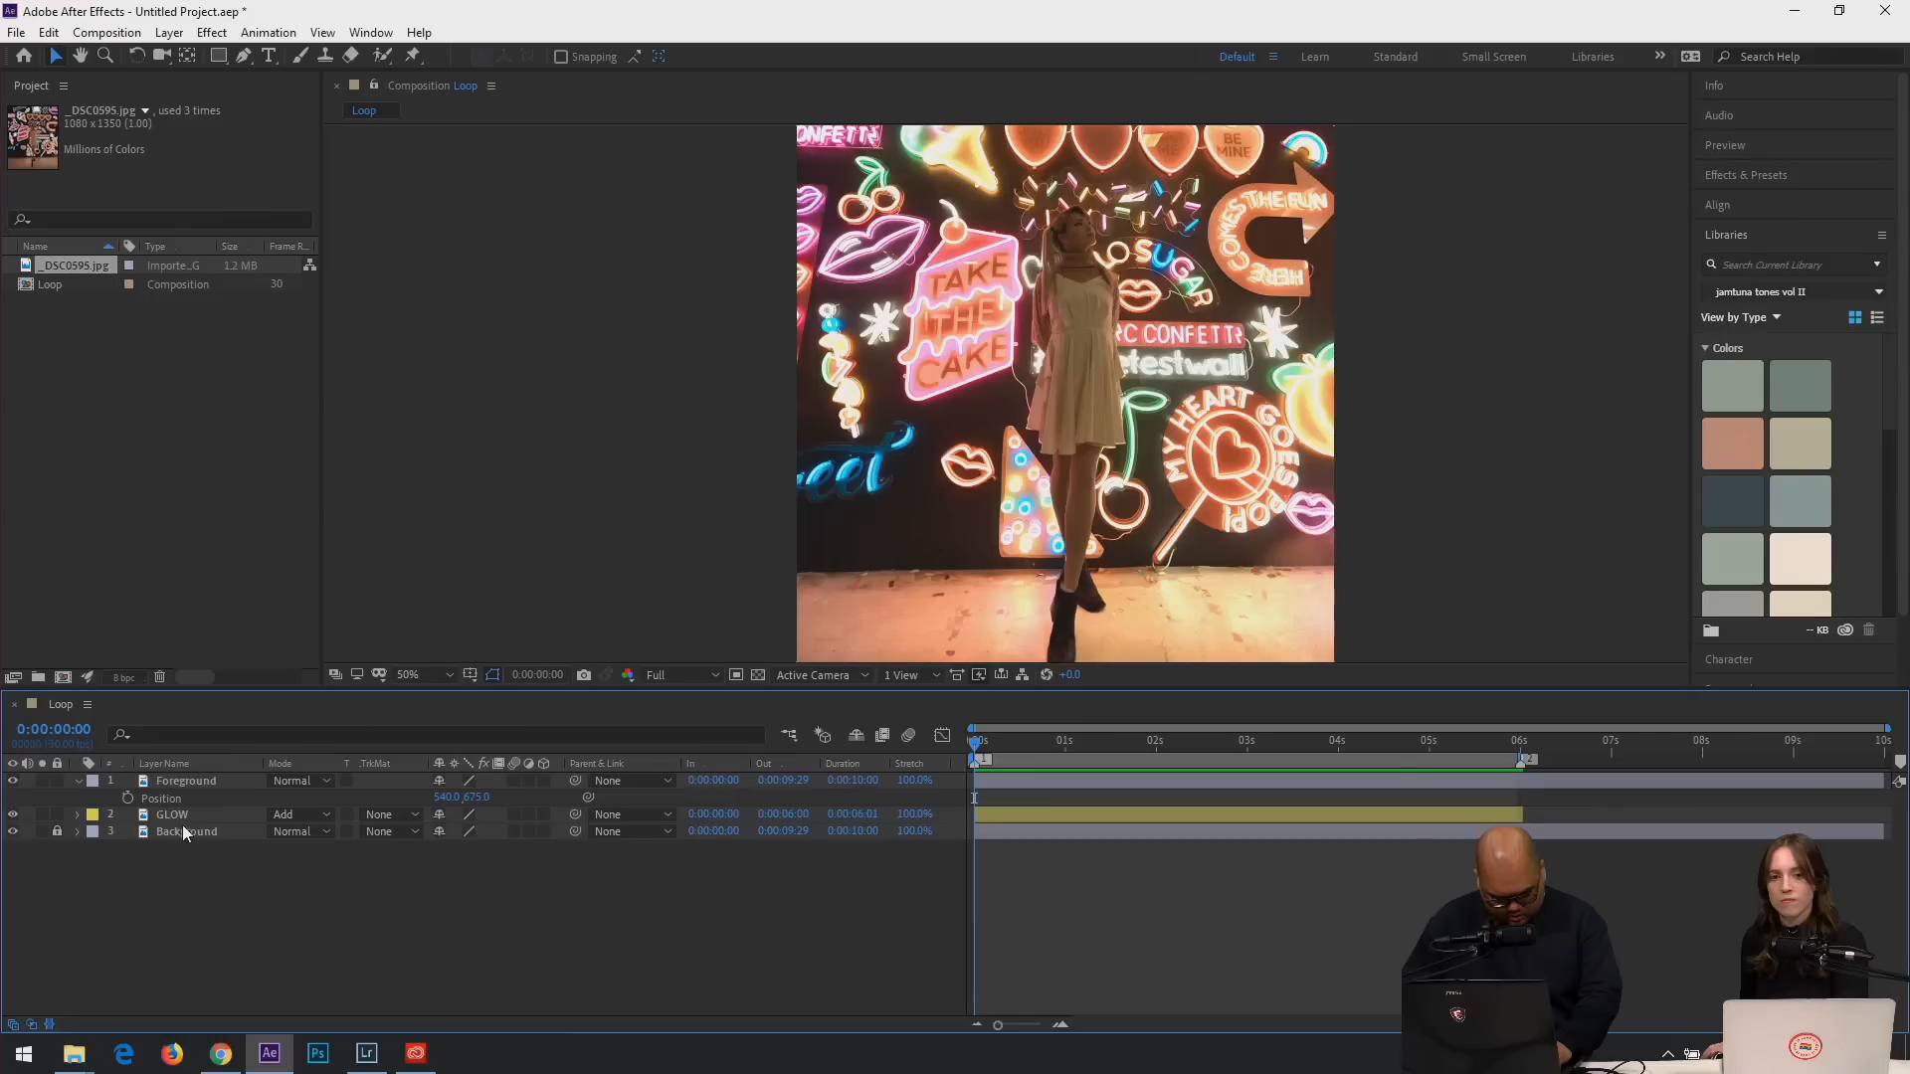
Keyframe the GLOW layer's opacity from 0% at the start to 100% at 1 second.
click(183, 815)
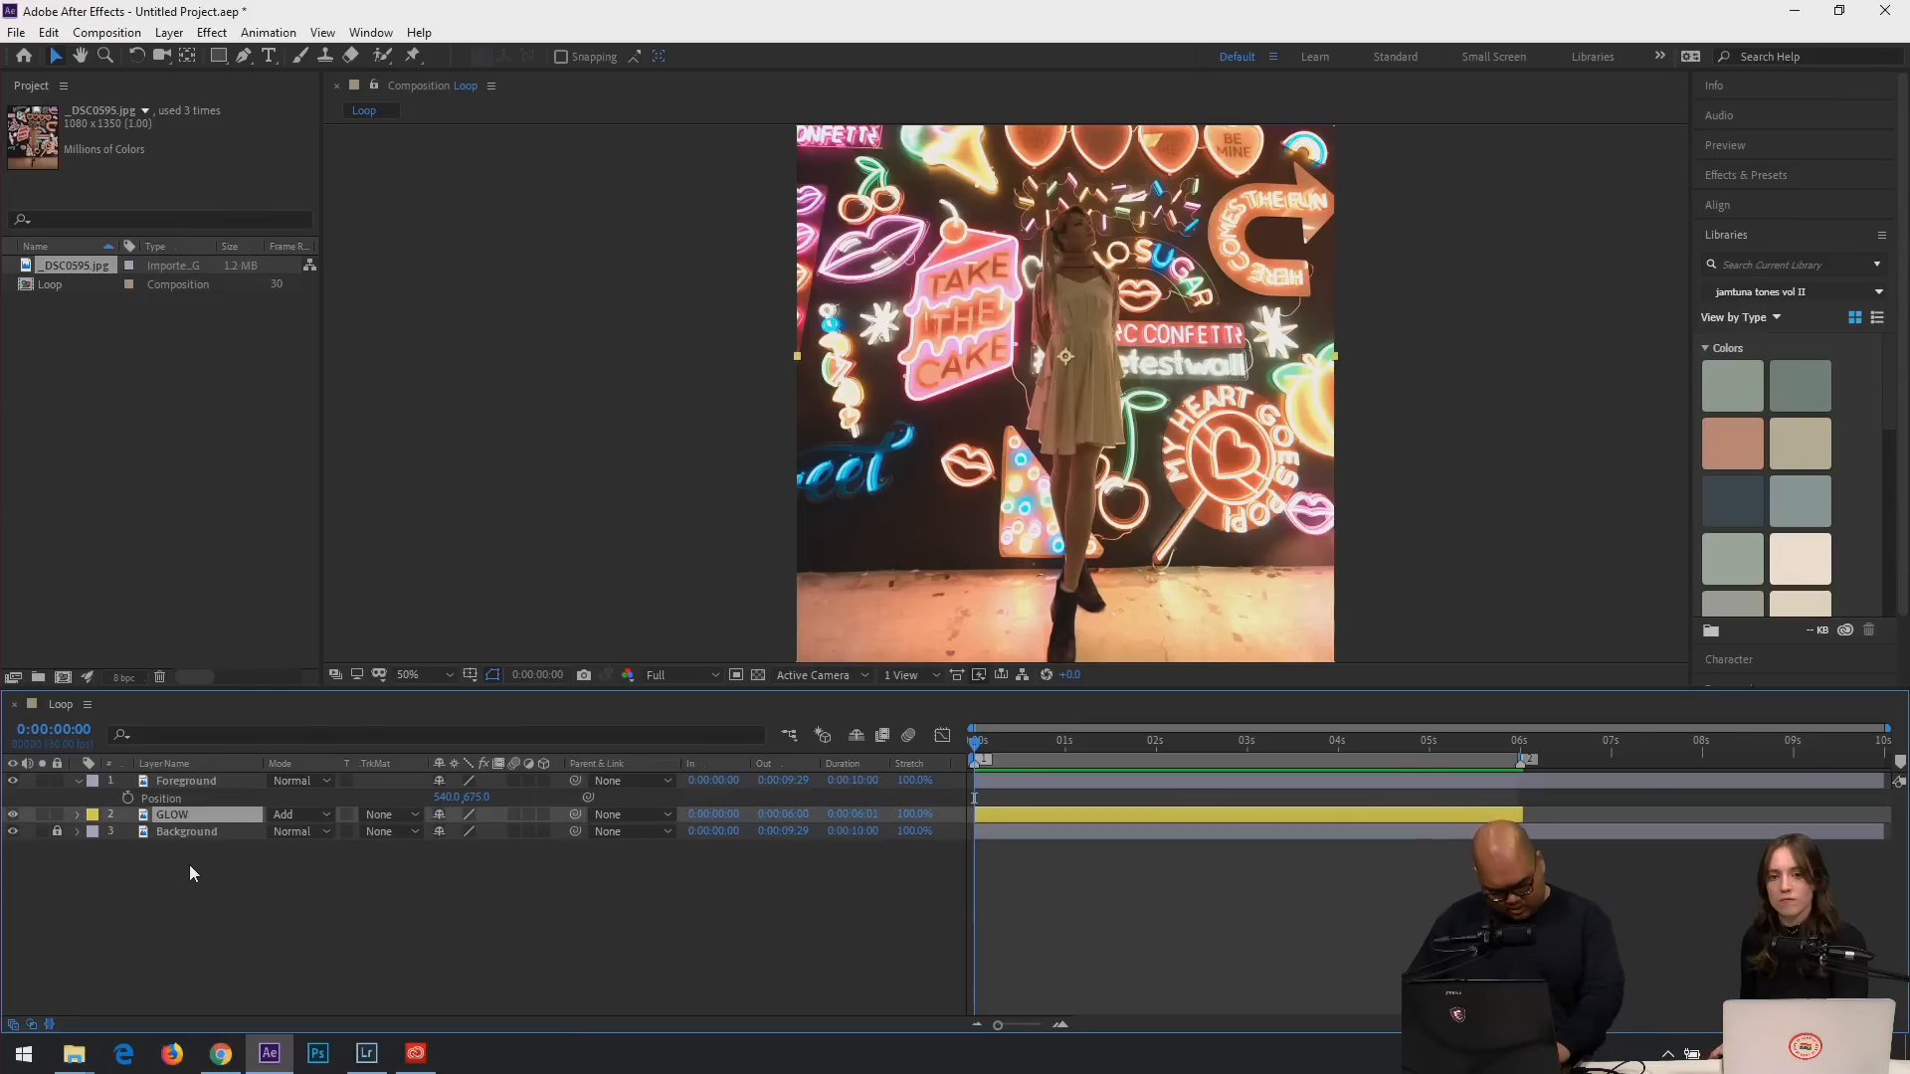
key(t)
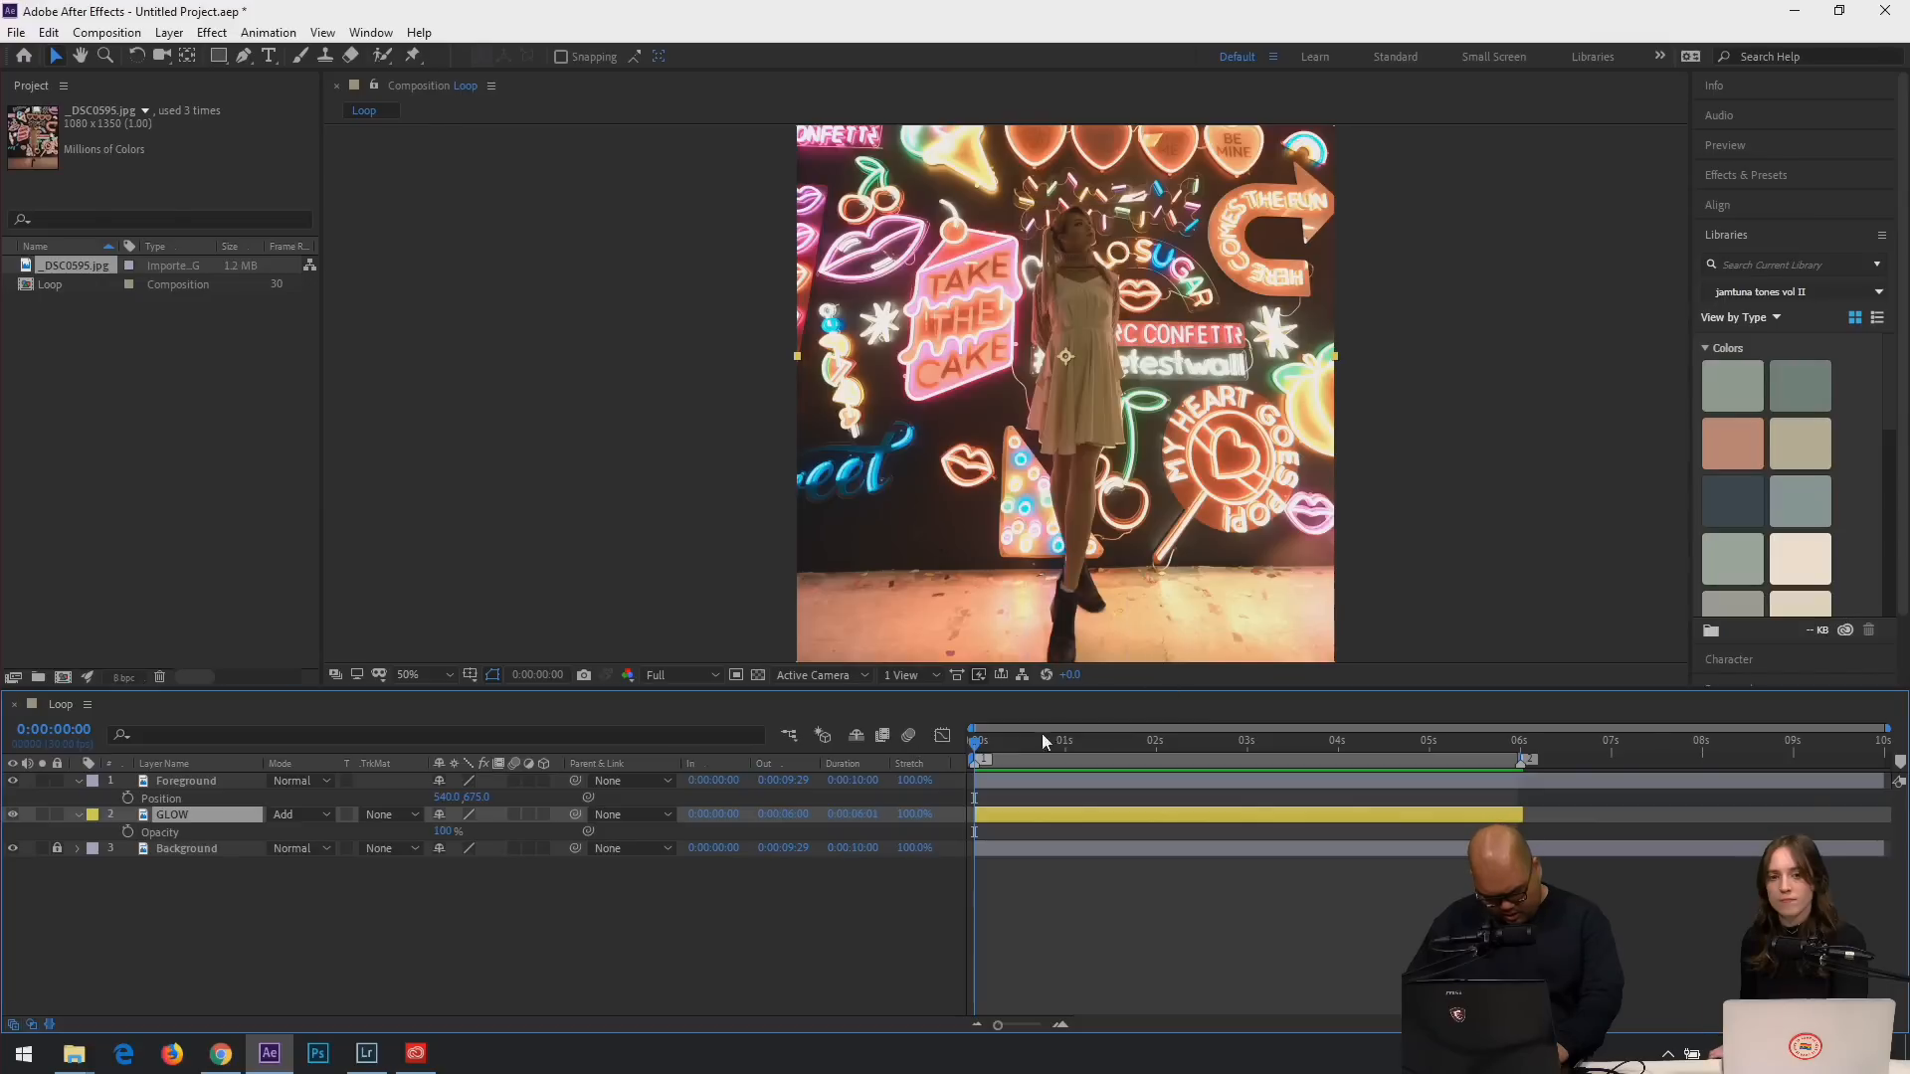
drag(1061, 761, 1066, 758)
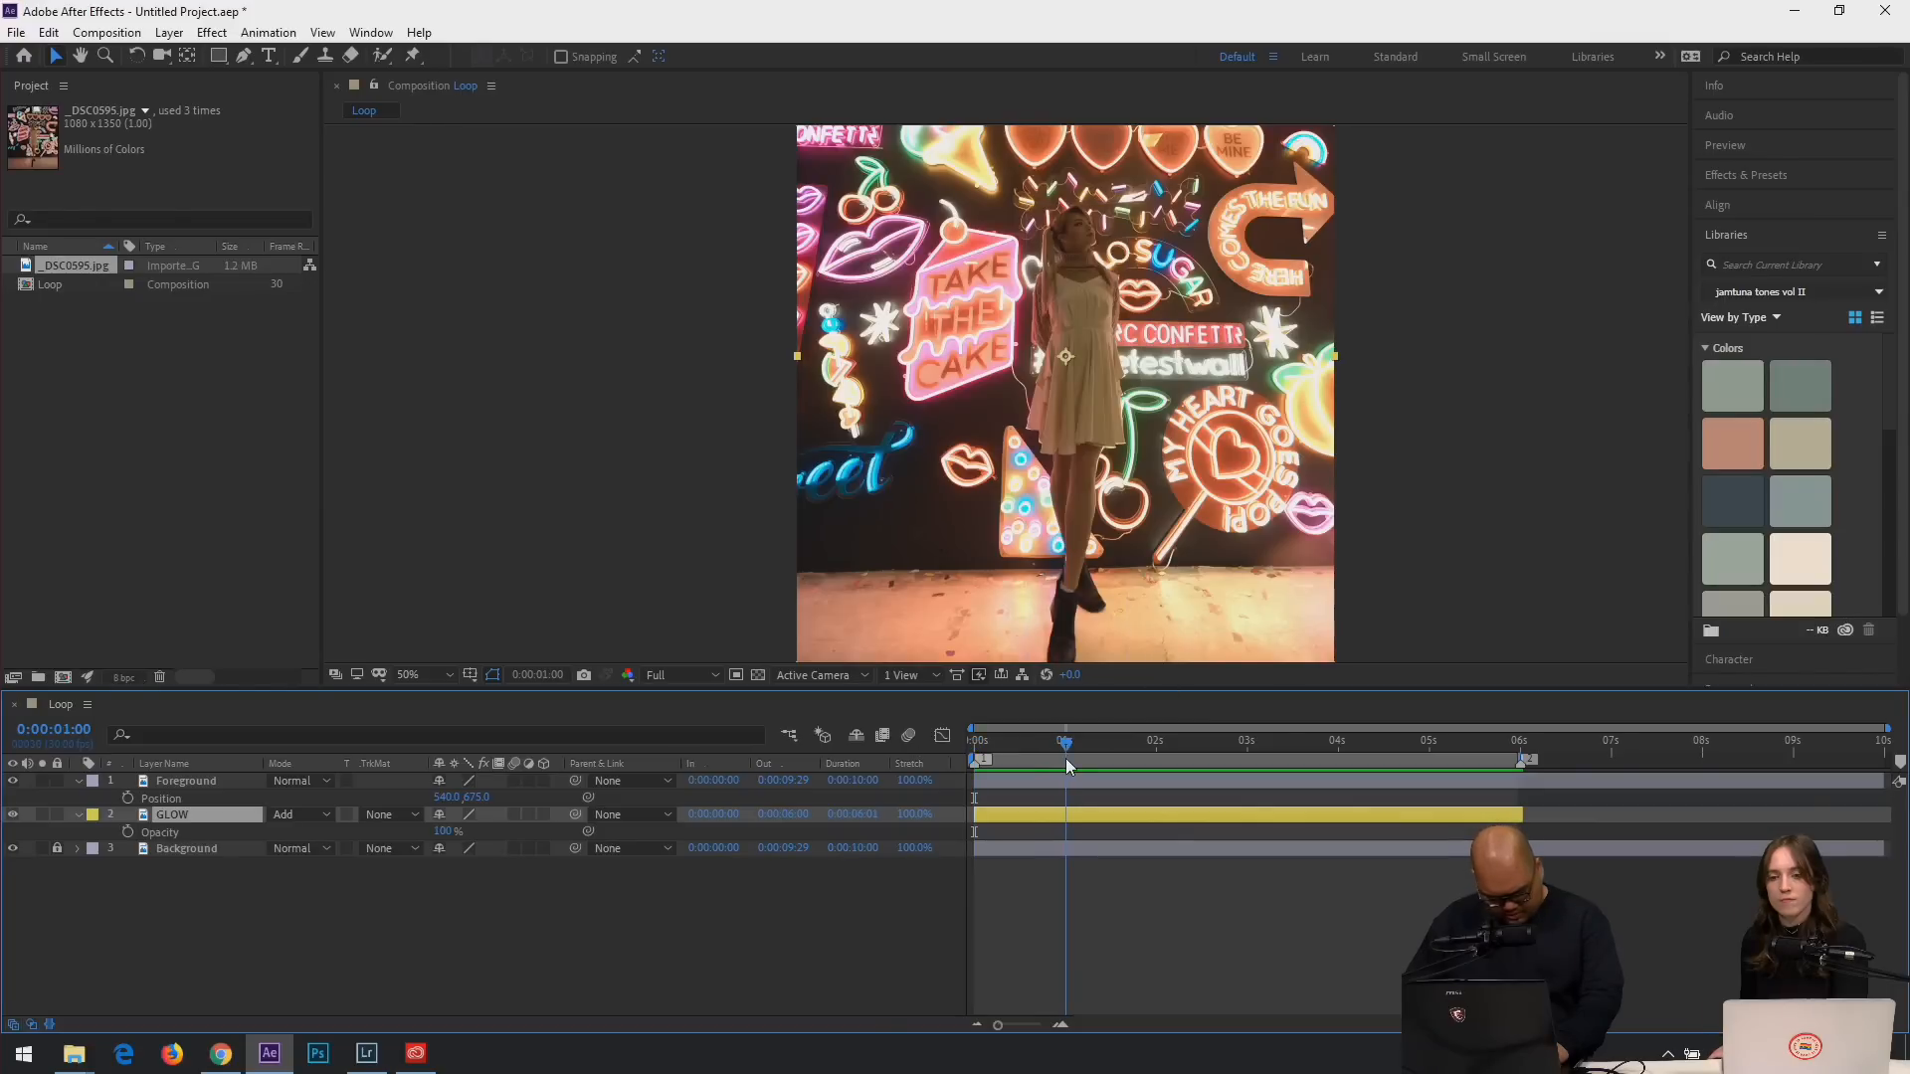
click(127, 832)
drag(1060, 748, 975, 748)
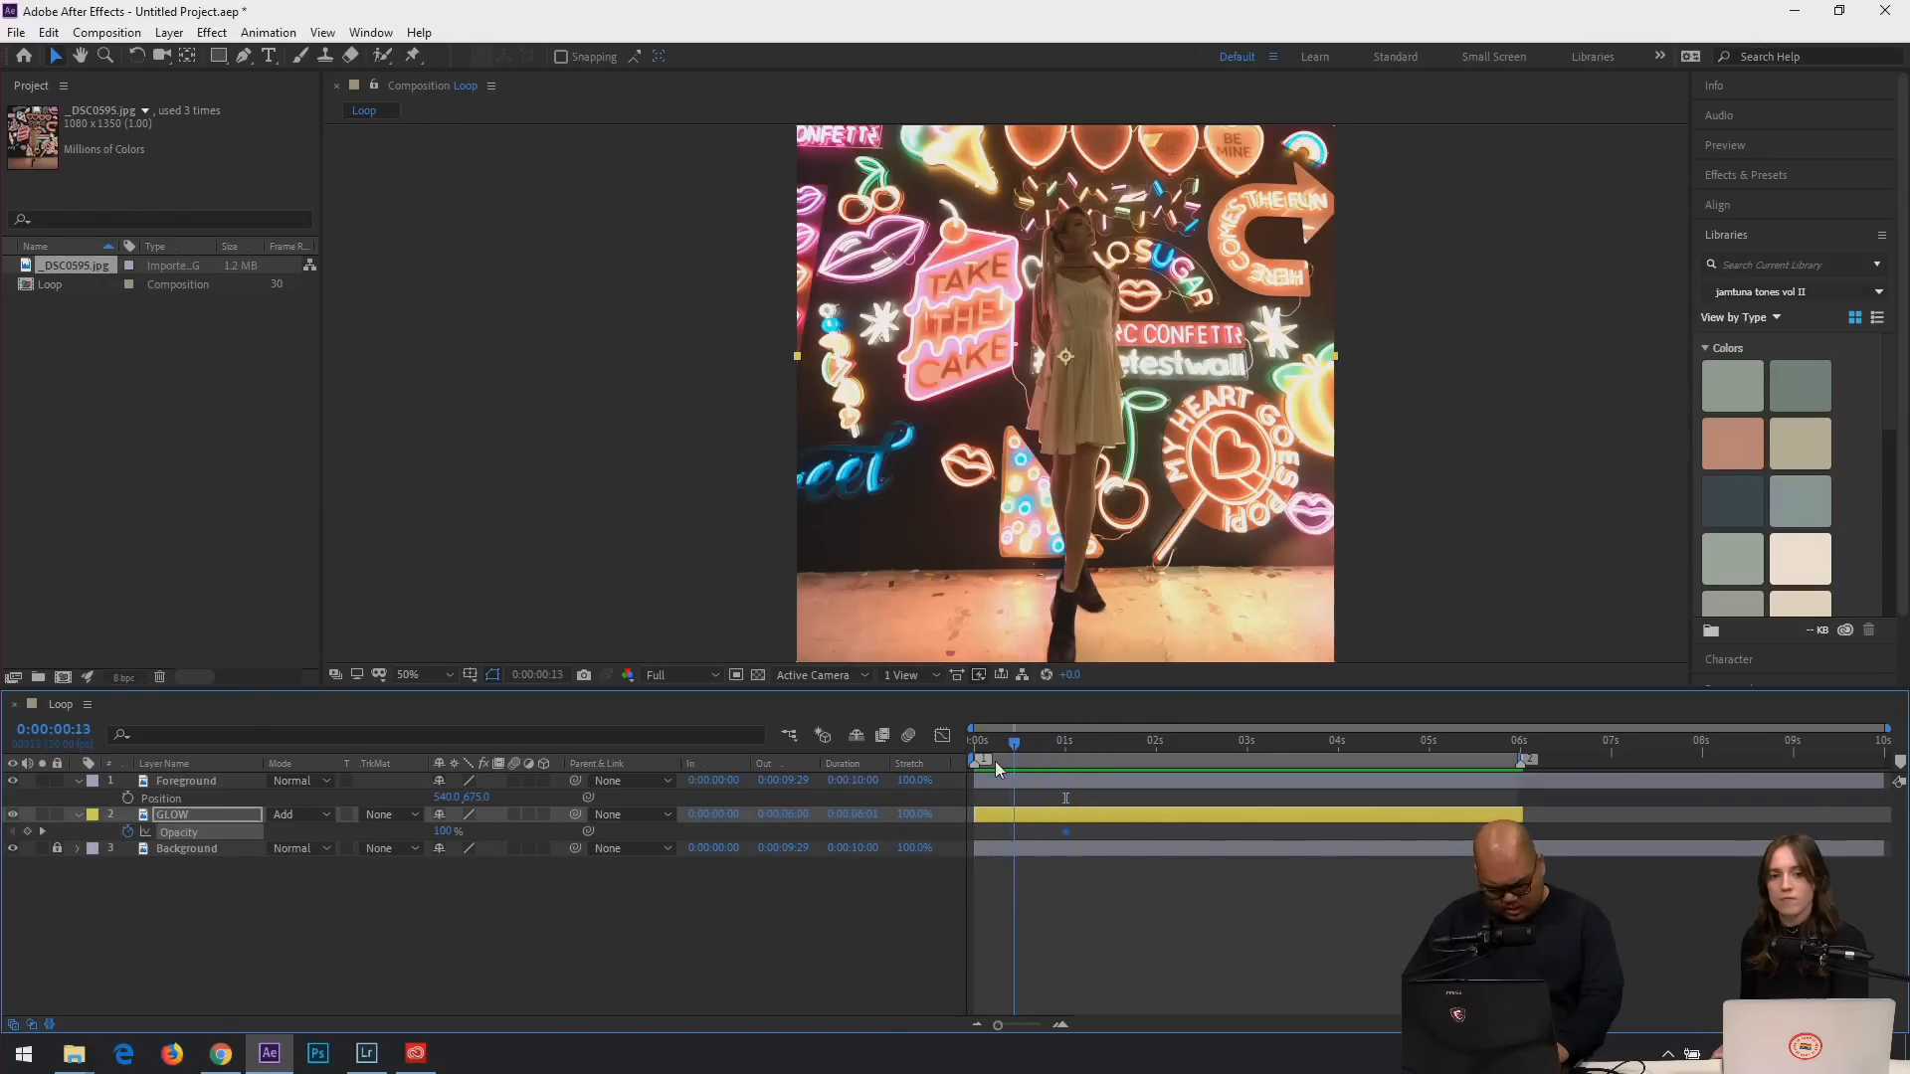
click(438, 833)
text(0)
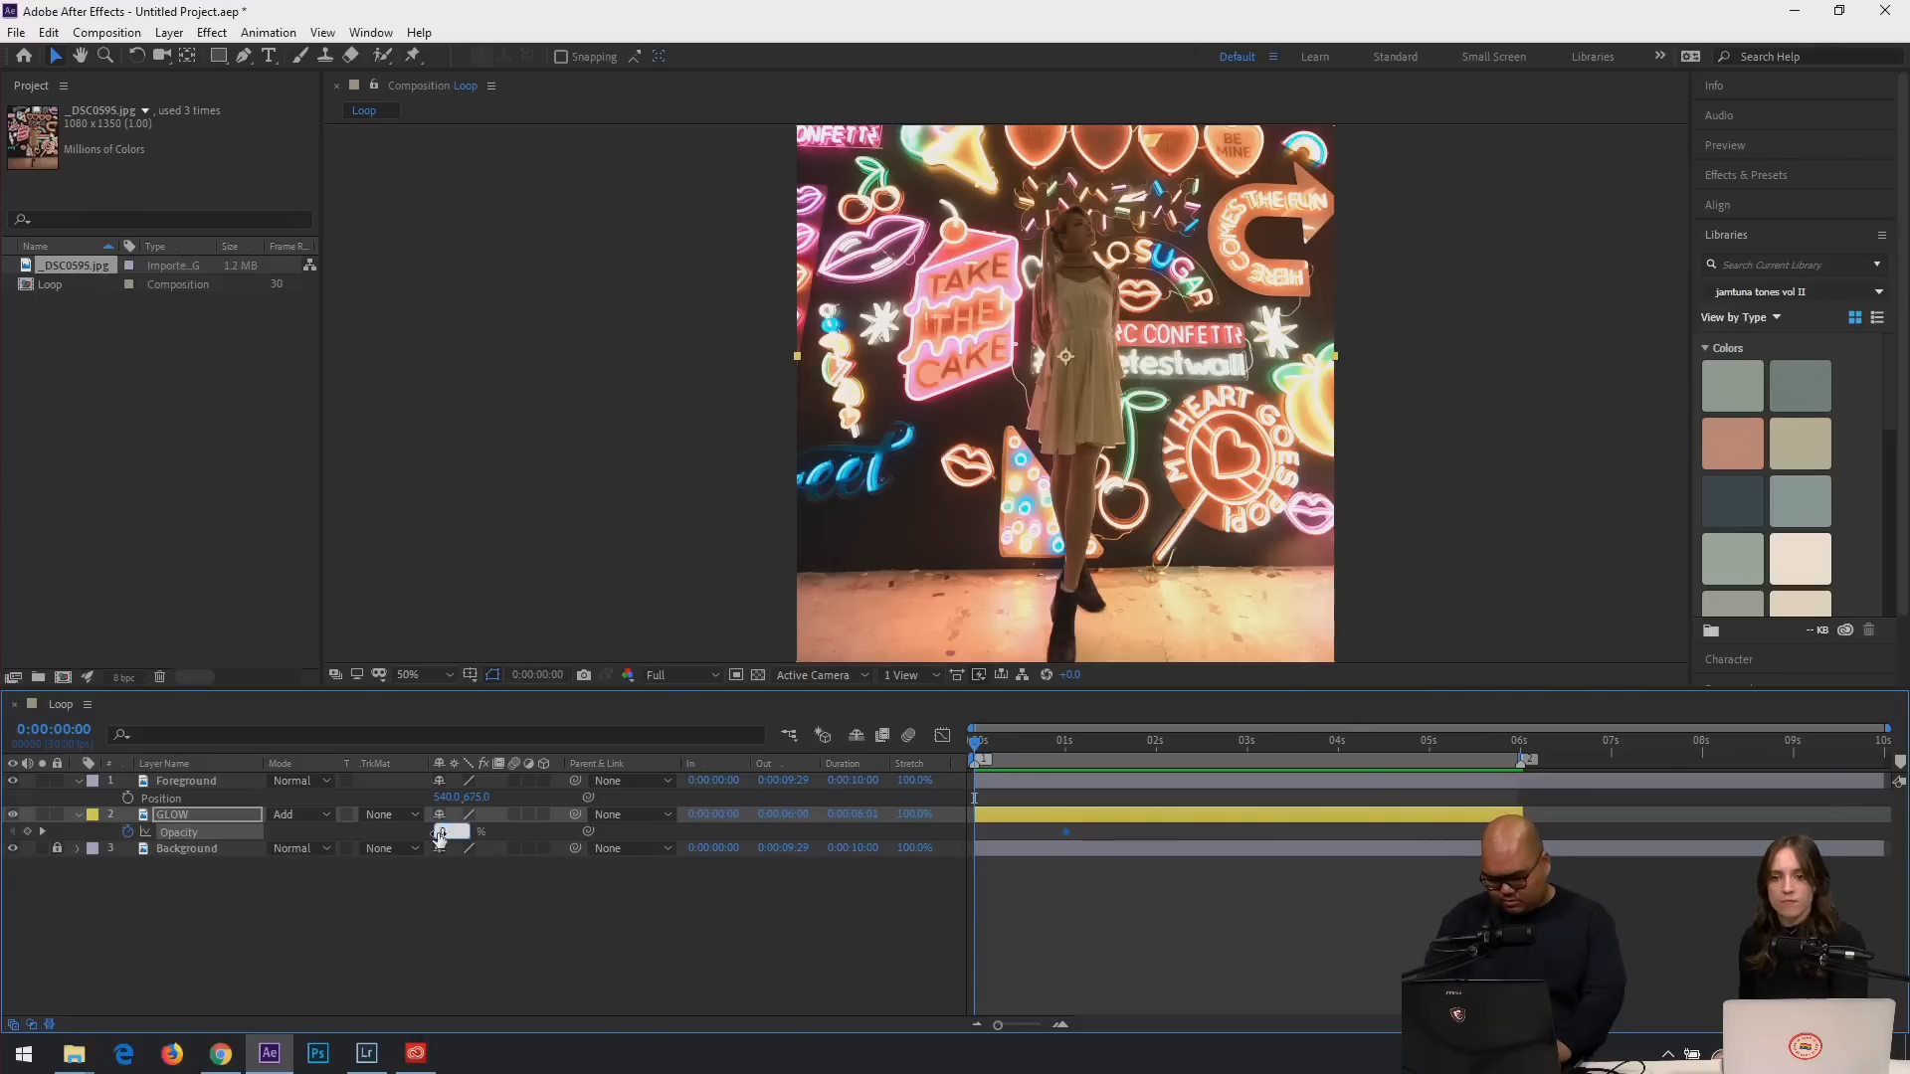
key(Return)
End the work area at 0:00:01:16 and preview the glow's fade-in.
drag(1071, 746, 1114, 758)
key(n)
key(space)
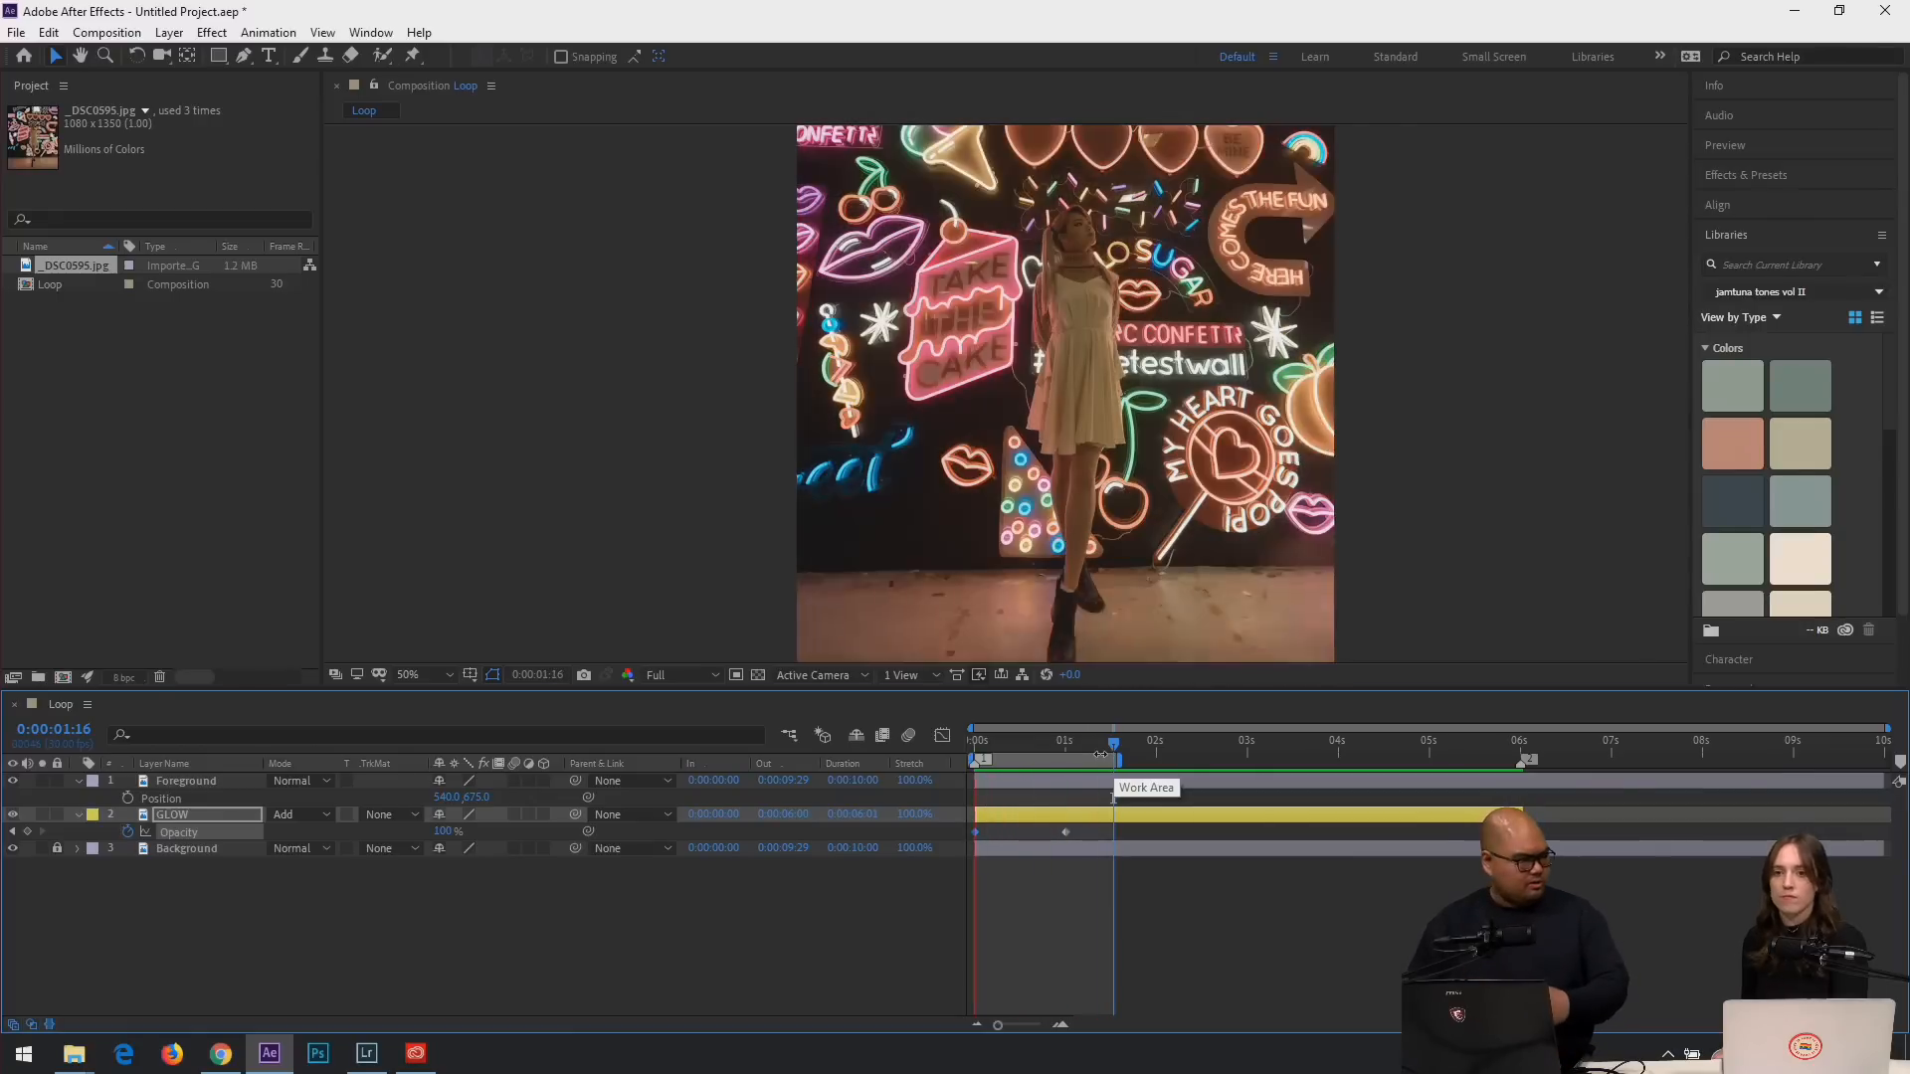
key(space)
Keyframe the GLOW layer's opacity at 100% at 0:00:04:29 and lower it to 2% at 6 seconds.
click(1457, 825)
click(1457, 822)
key(o)
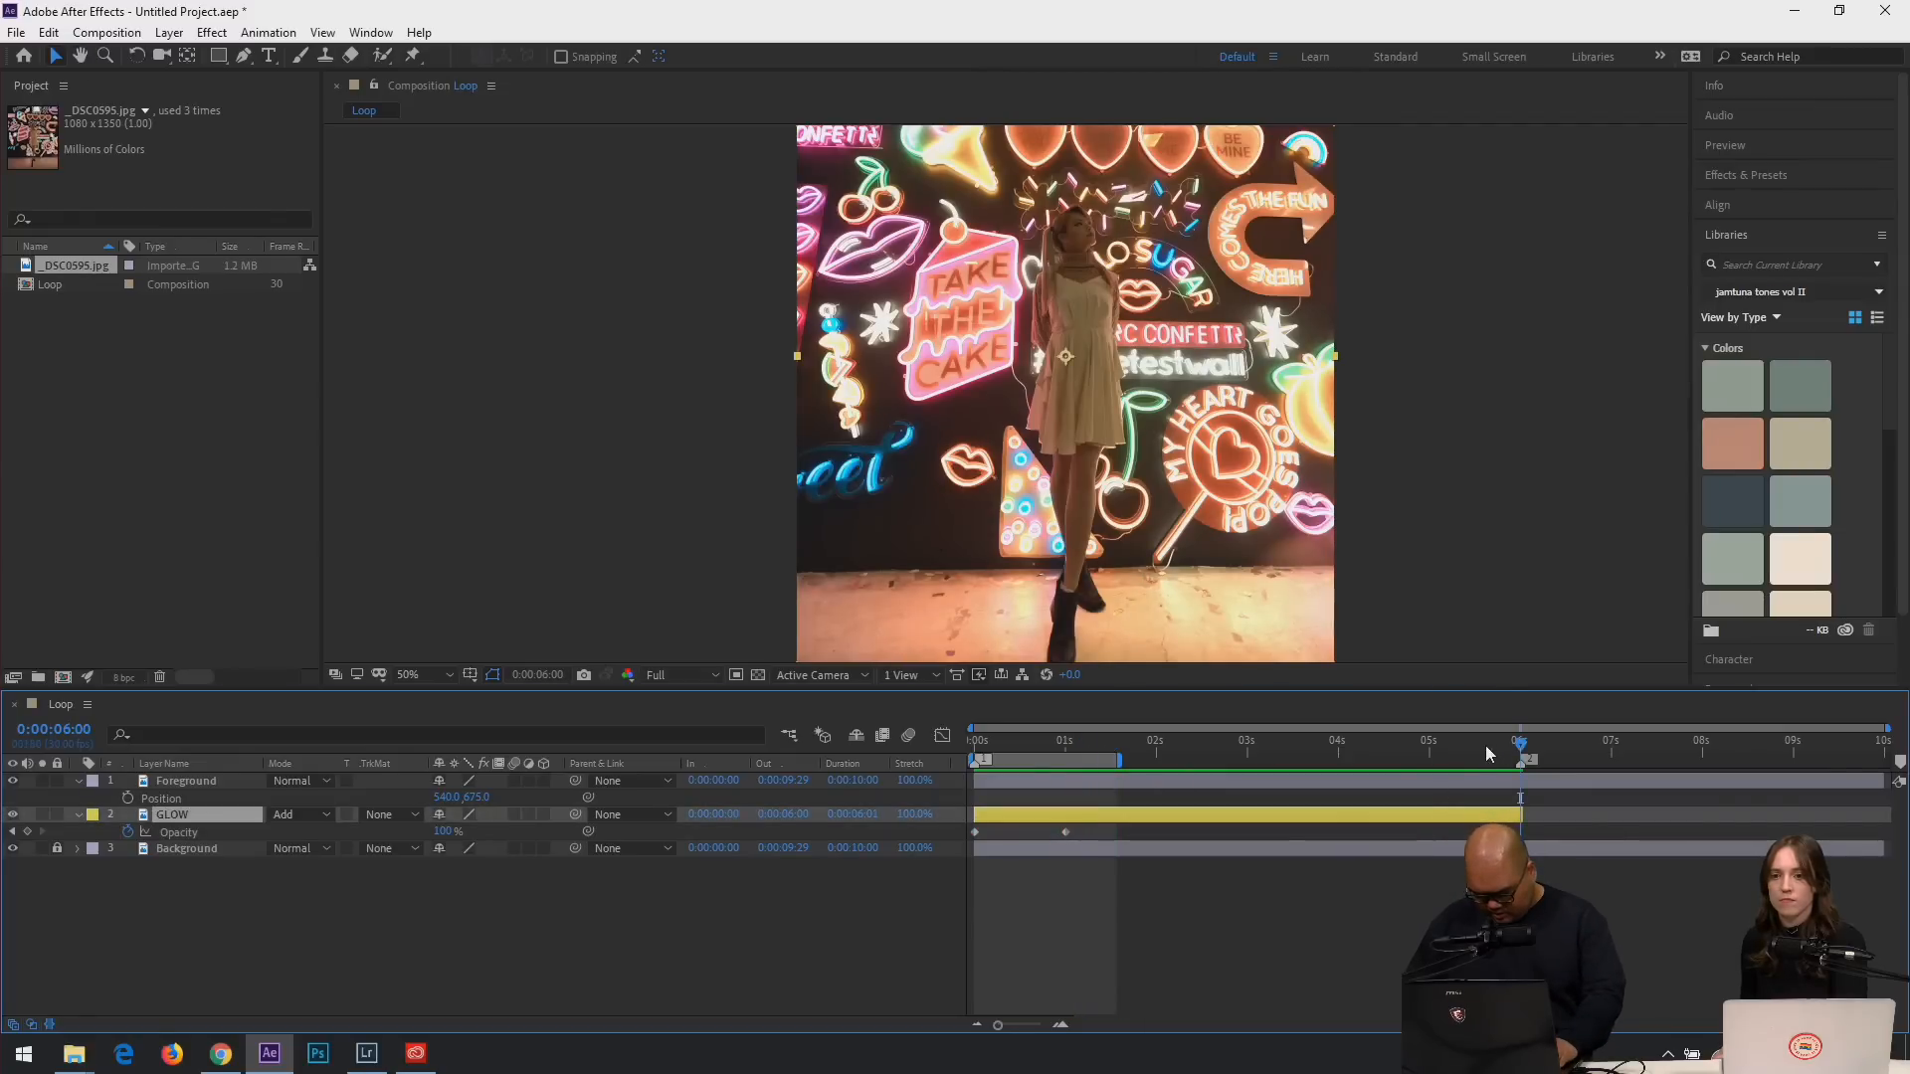
drag(1472, 754, 1427, 754)
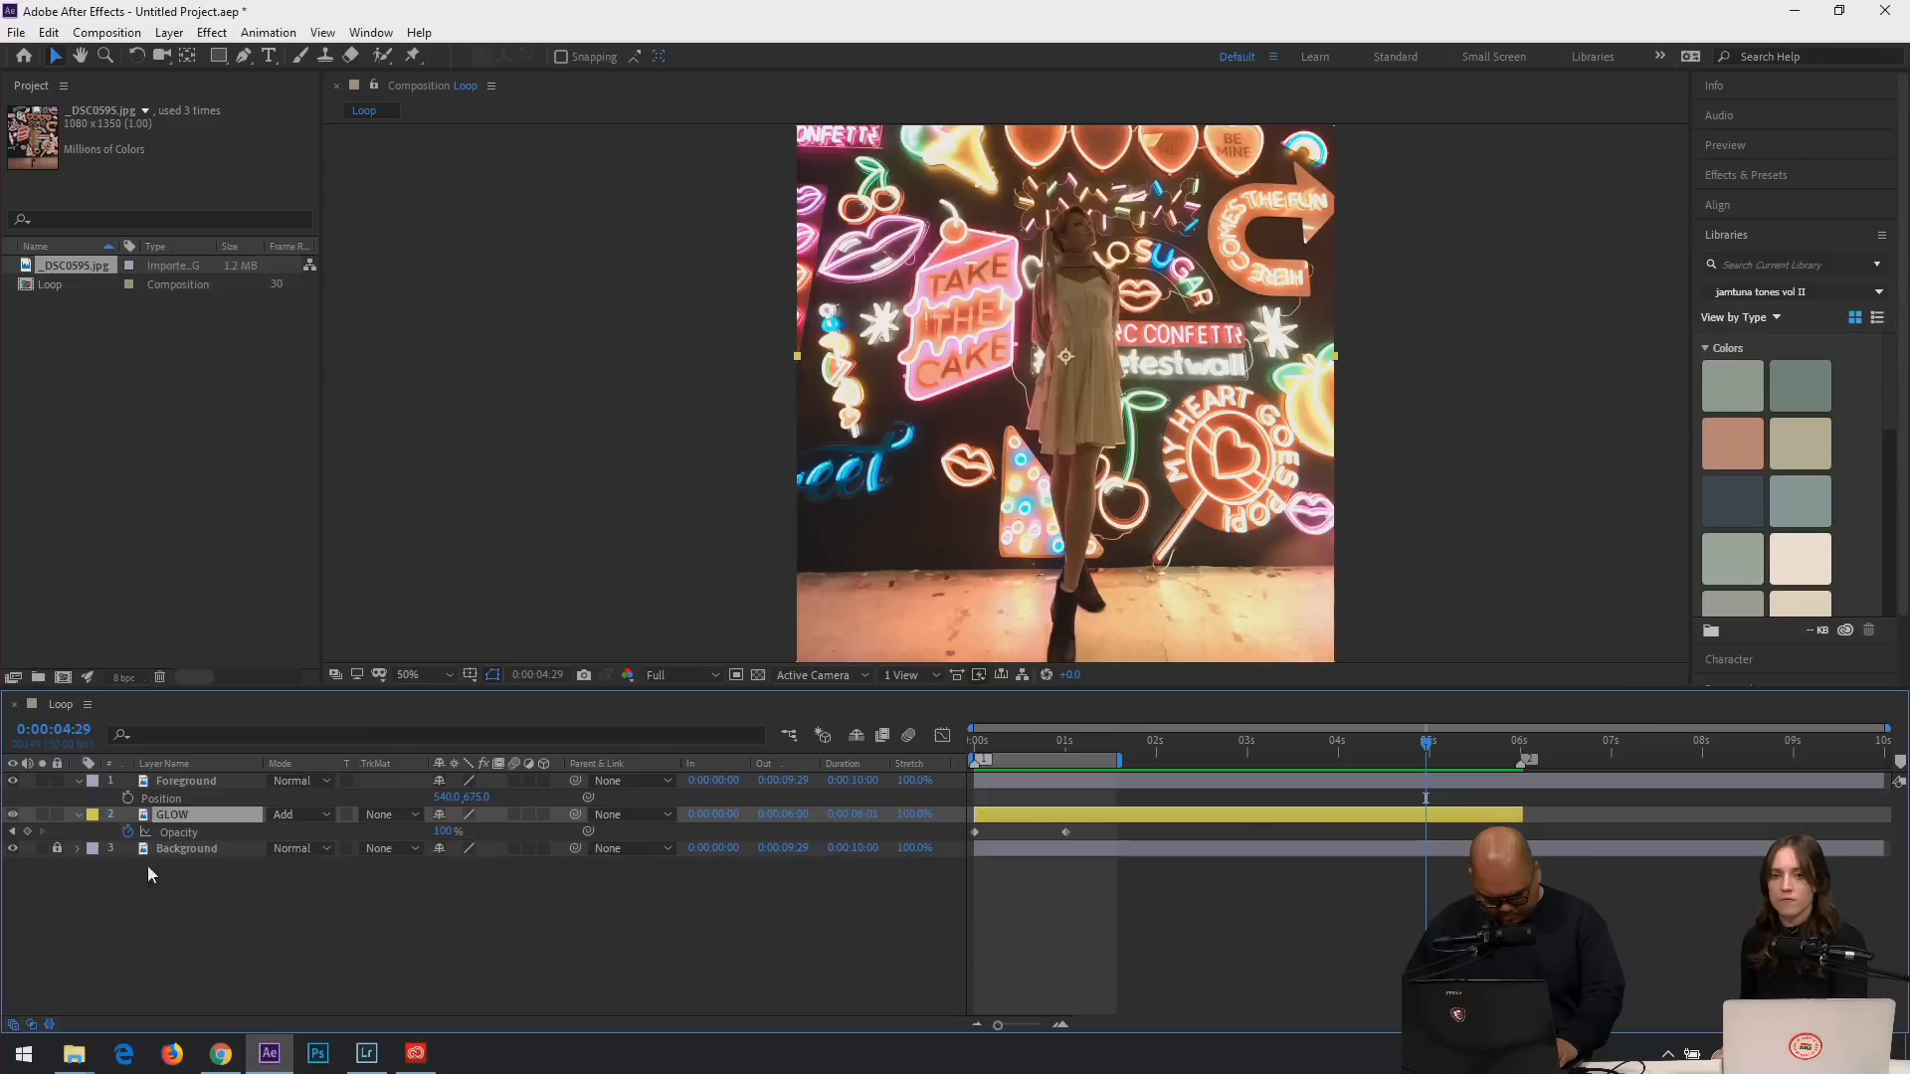
click(57, 848)
click(27, 831)
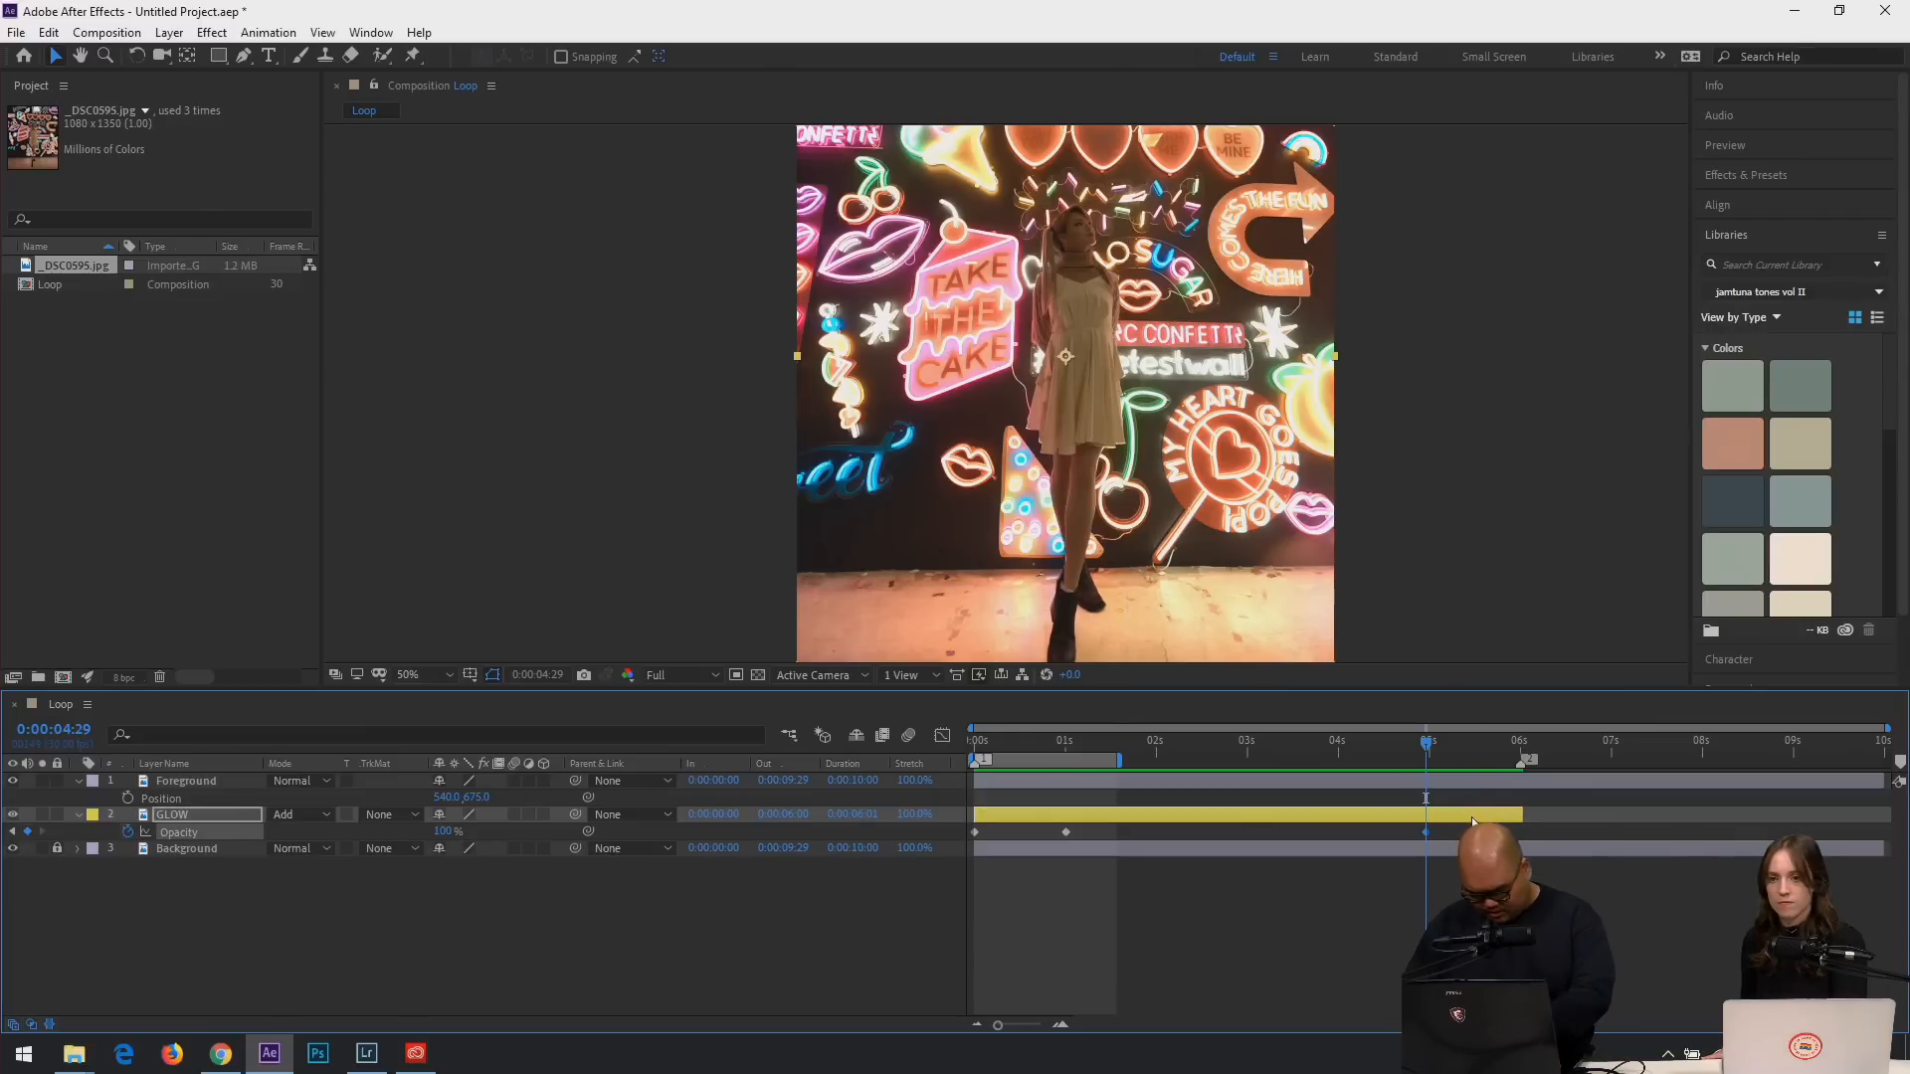
click(1364, 820)
key(o)
drag(441, 832, 4, 872)
End the work area at 6 seconds and preview the glow fading in and out.
key(n)
key(space)
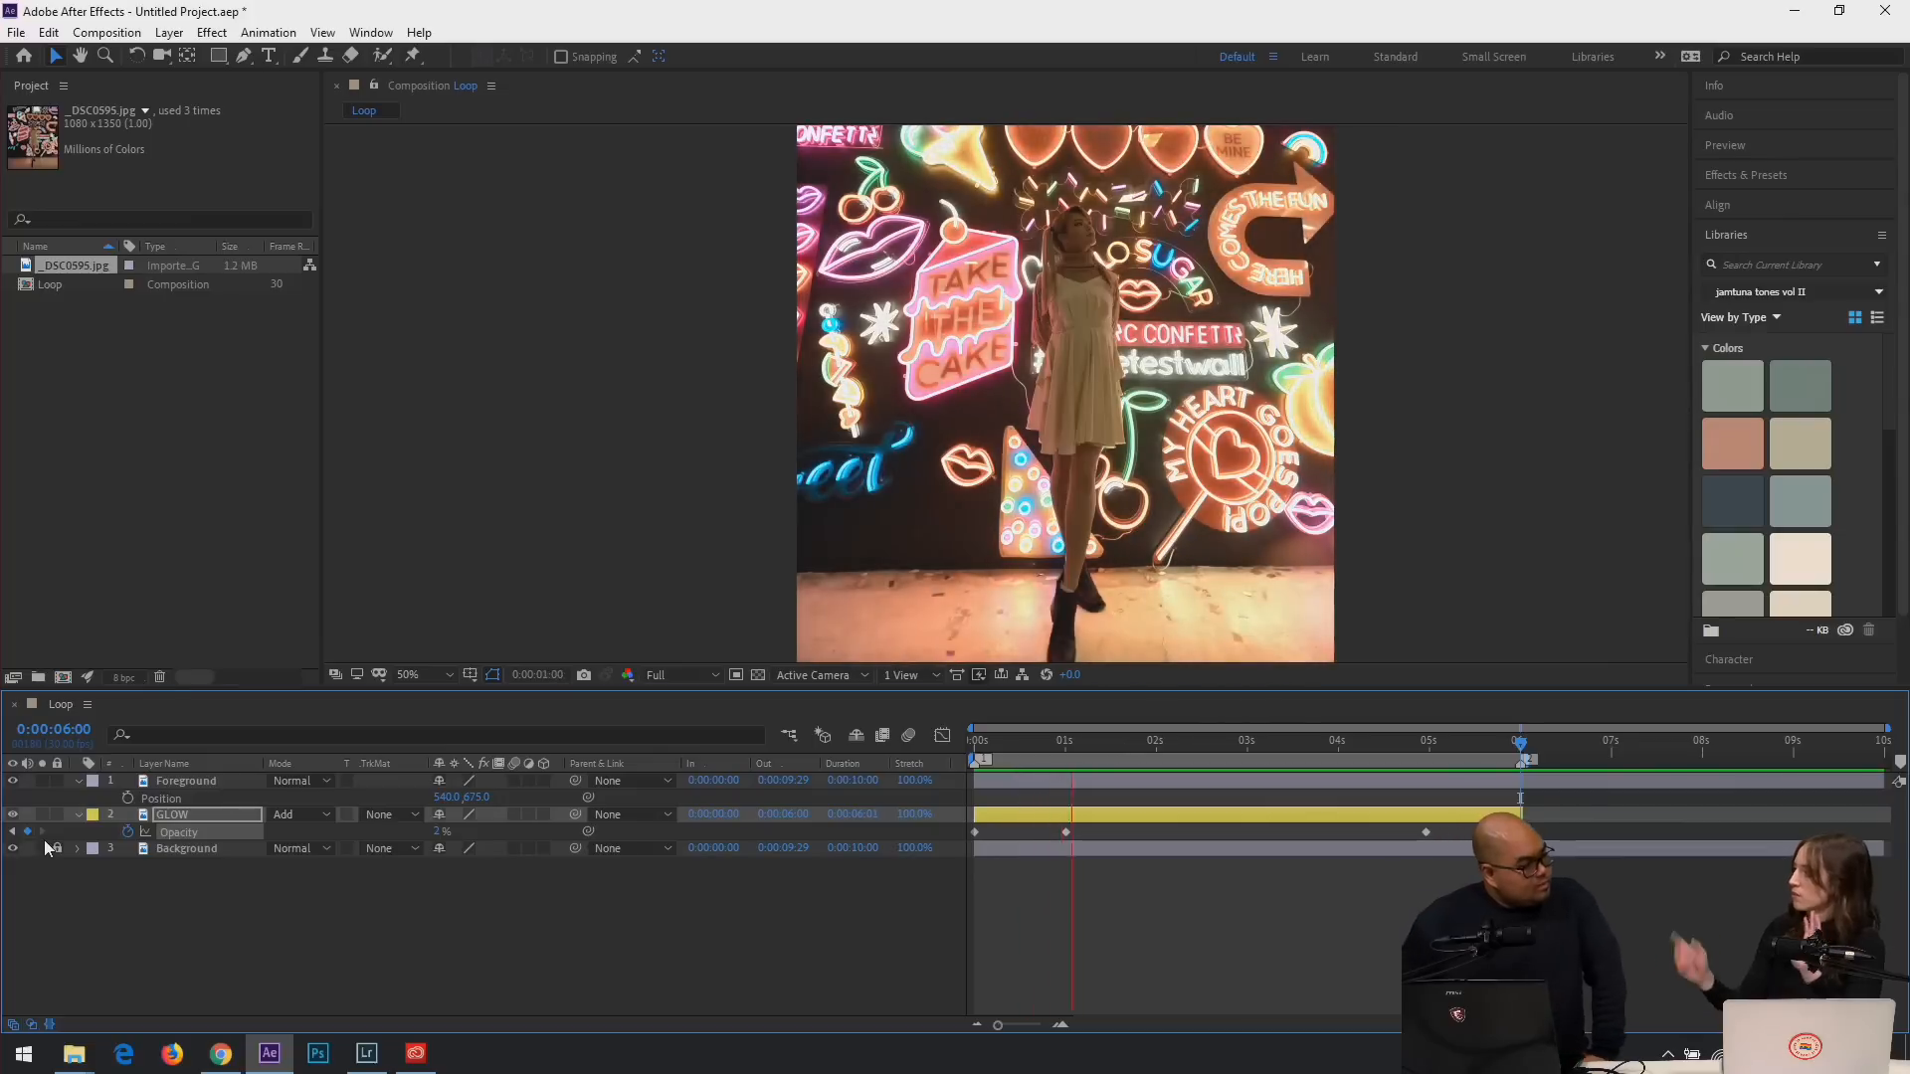
key(space)
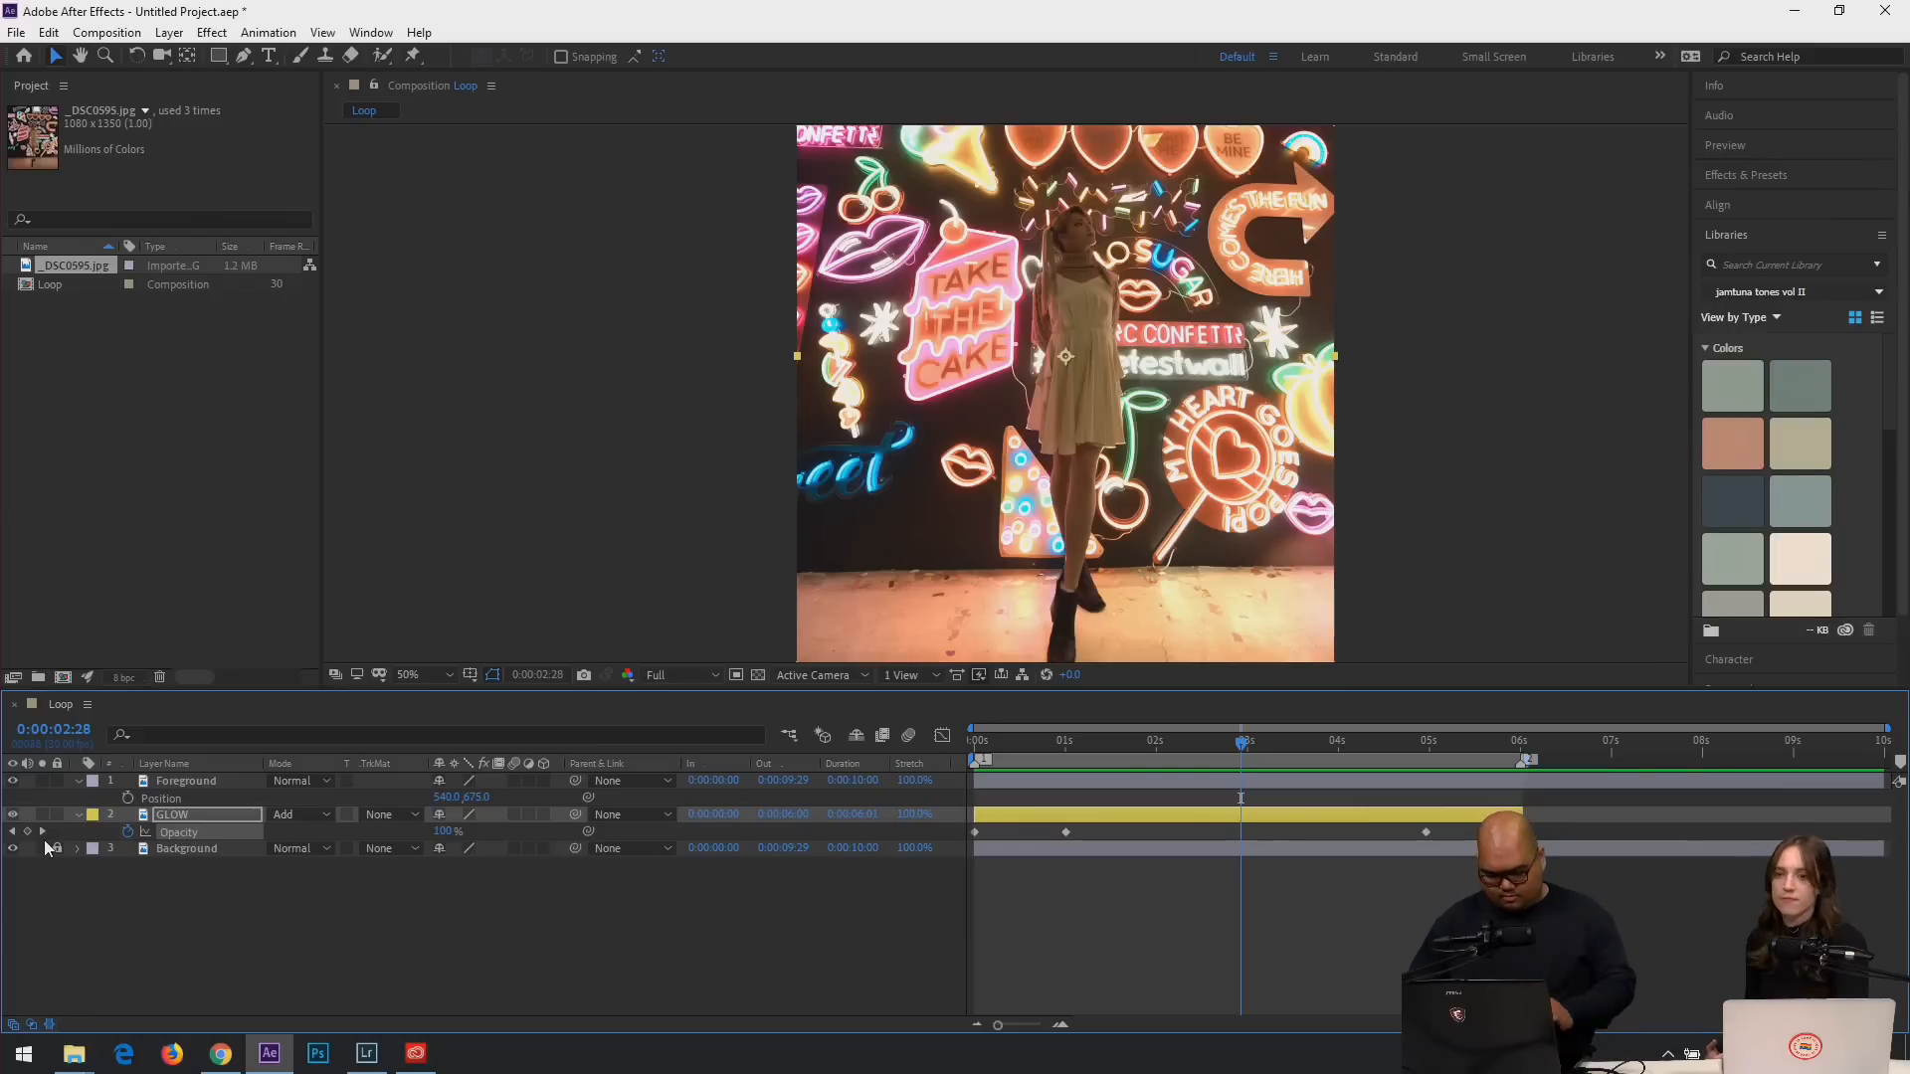
drag(1127, 736, 1101, 781)
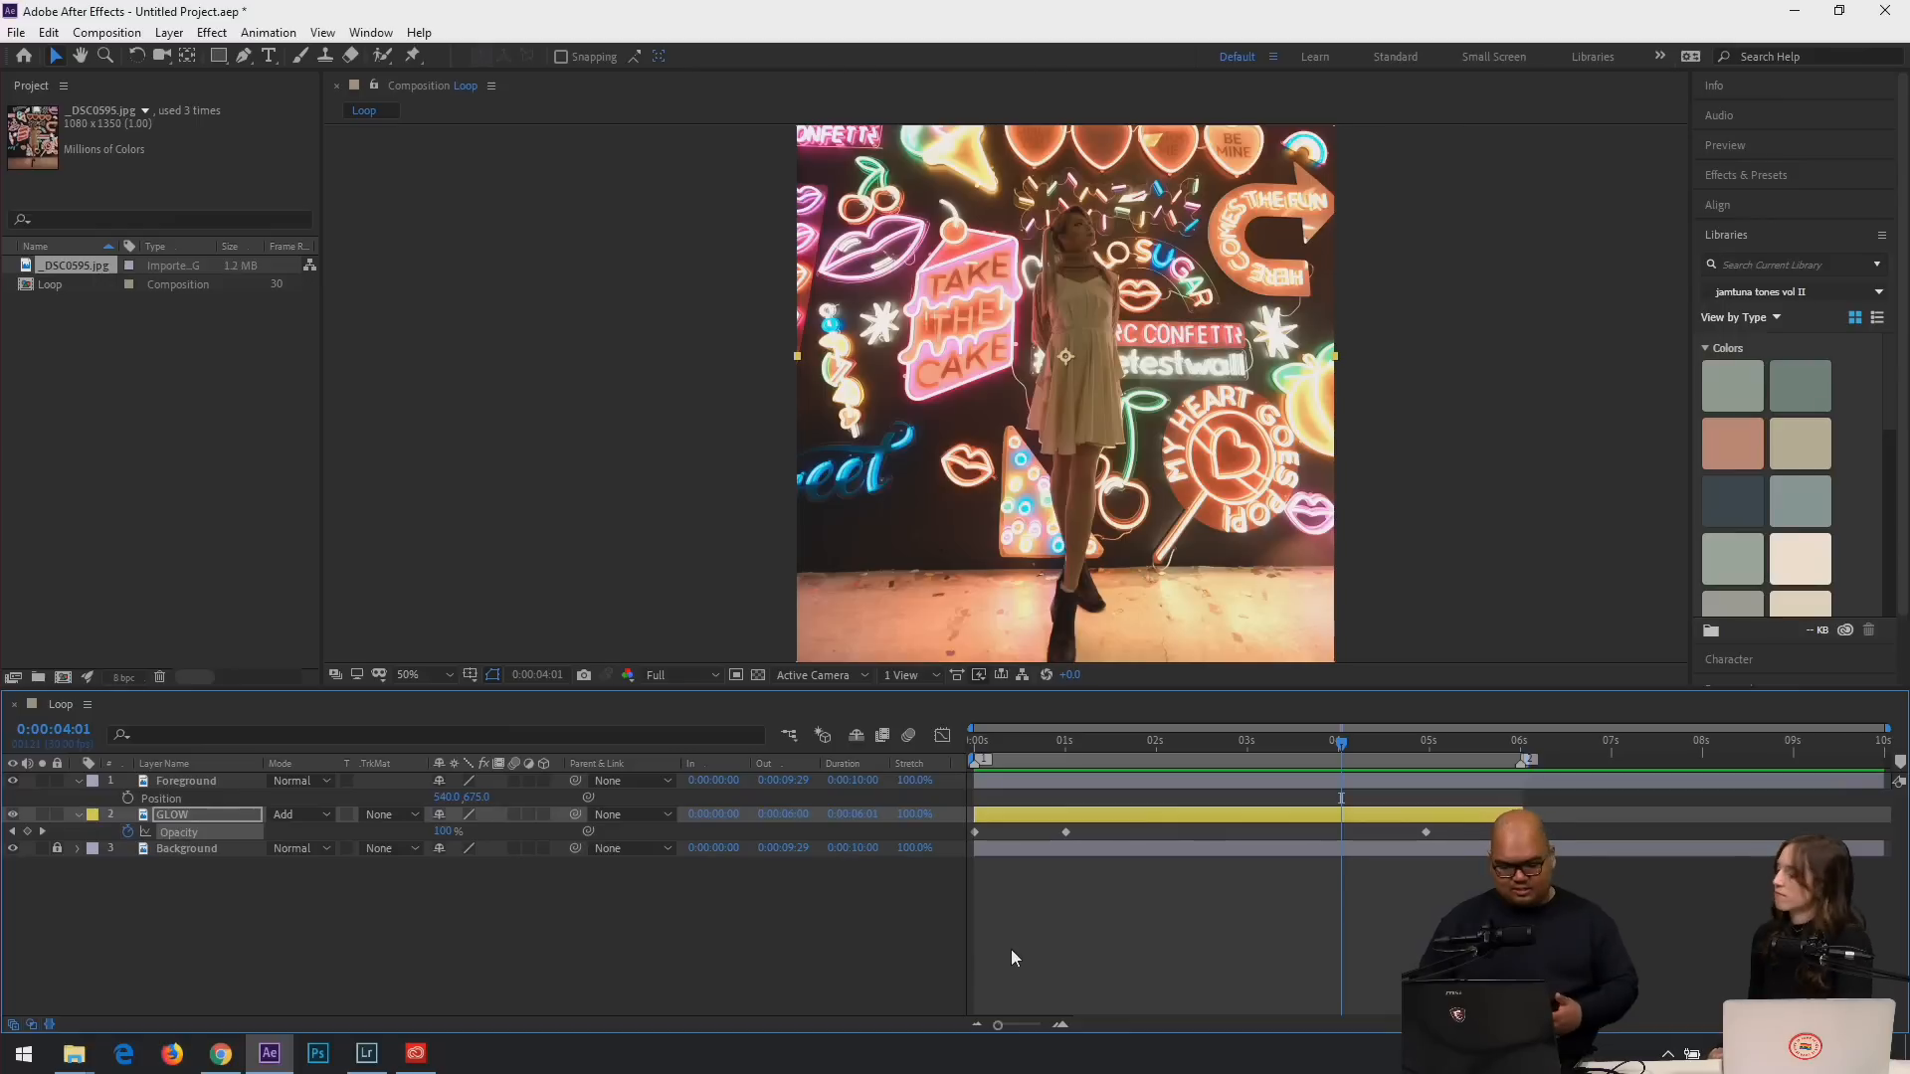
Draw a closed Pen tool mask around the TAKE THE CAKE sign on the GLOW layer.
click(509, 1003)
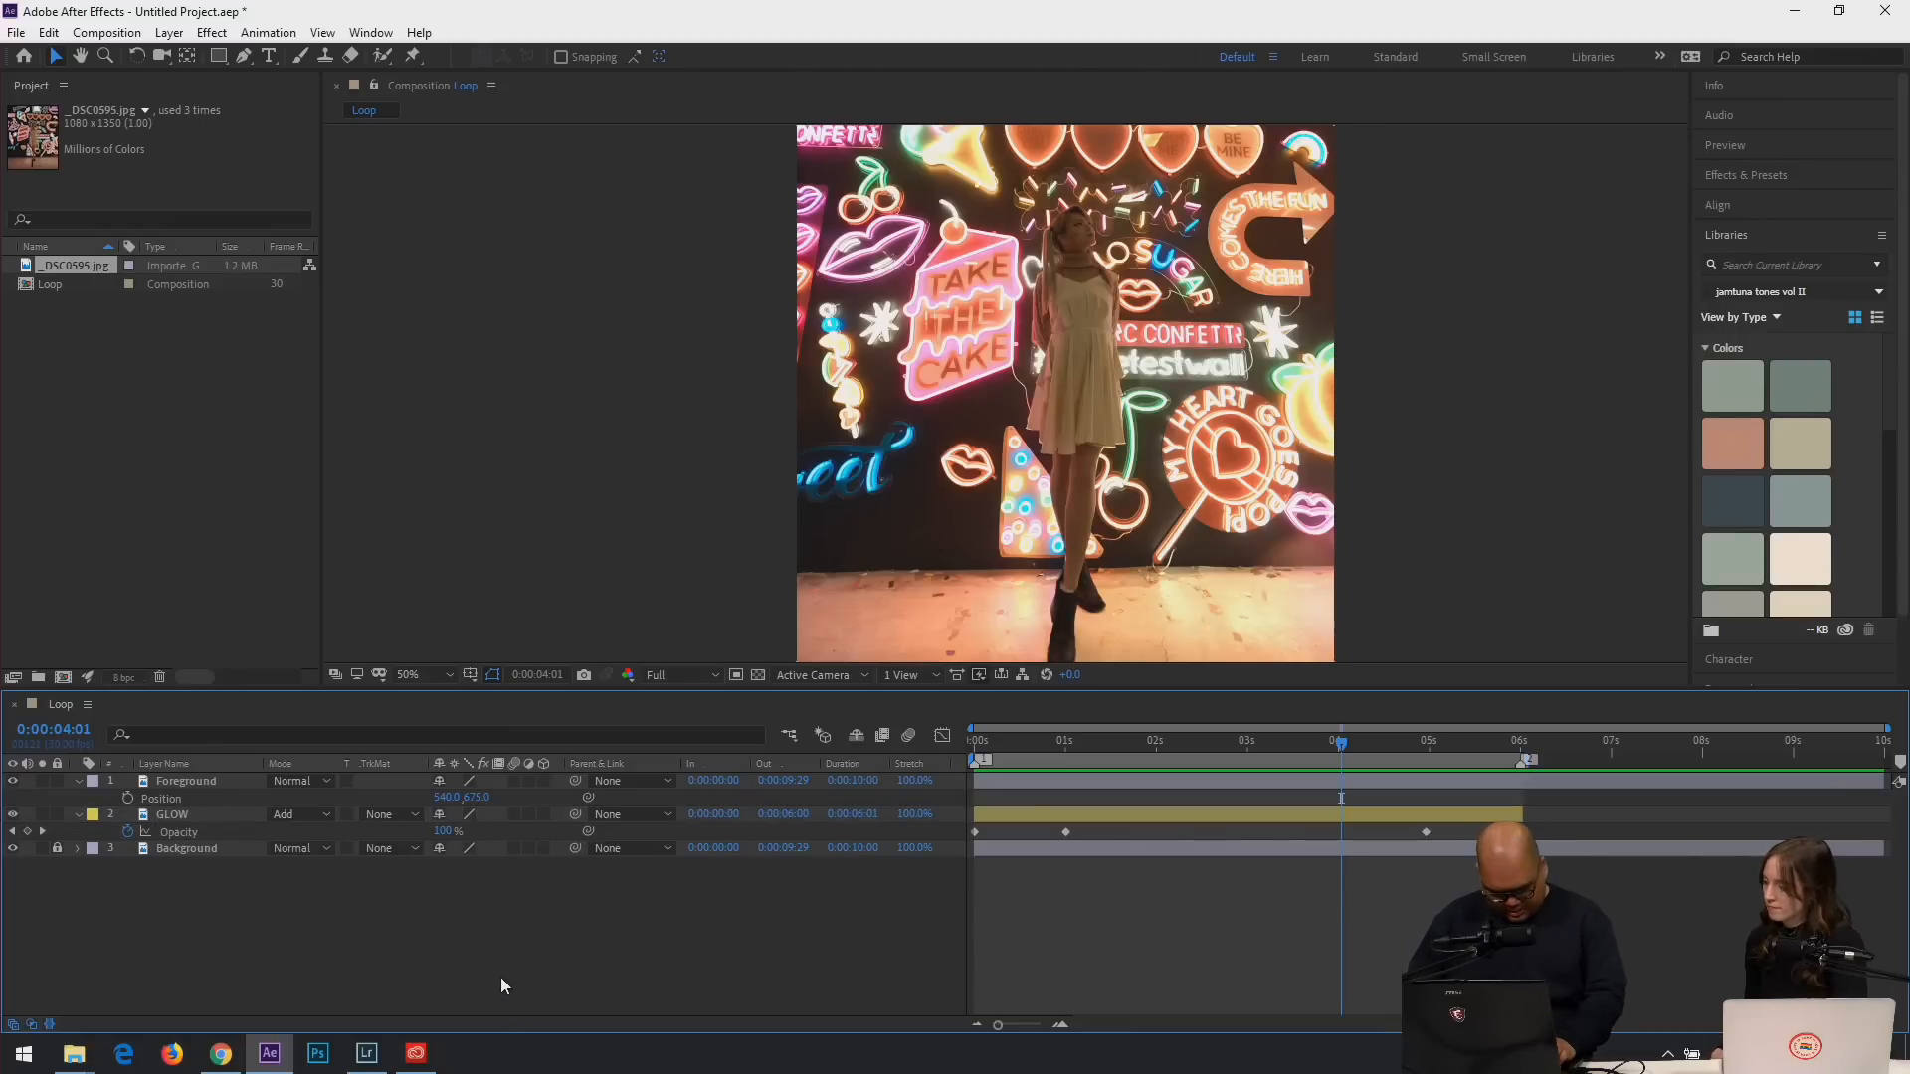
click(177, 817)
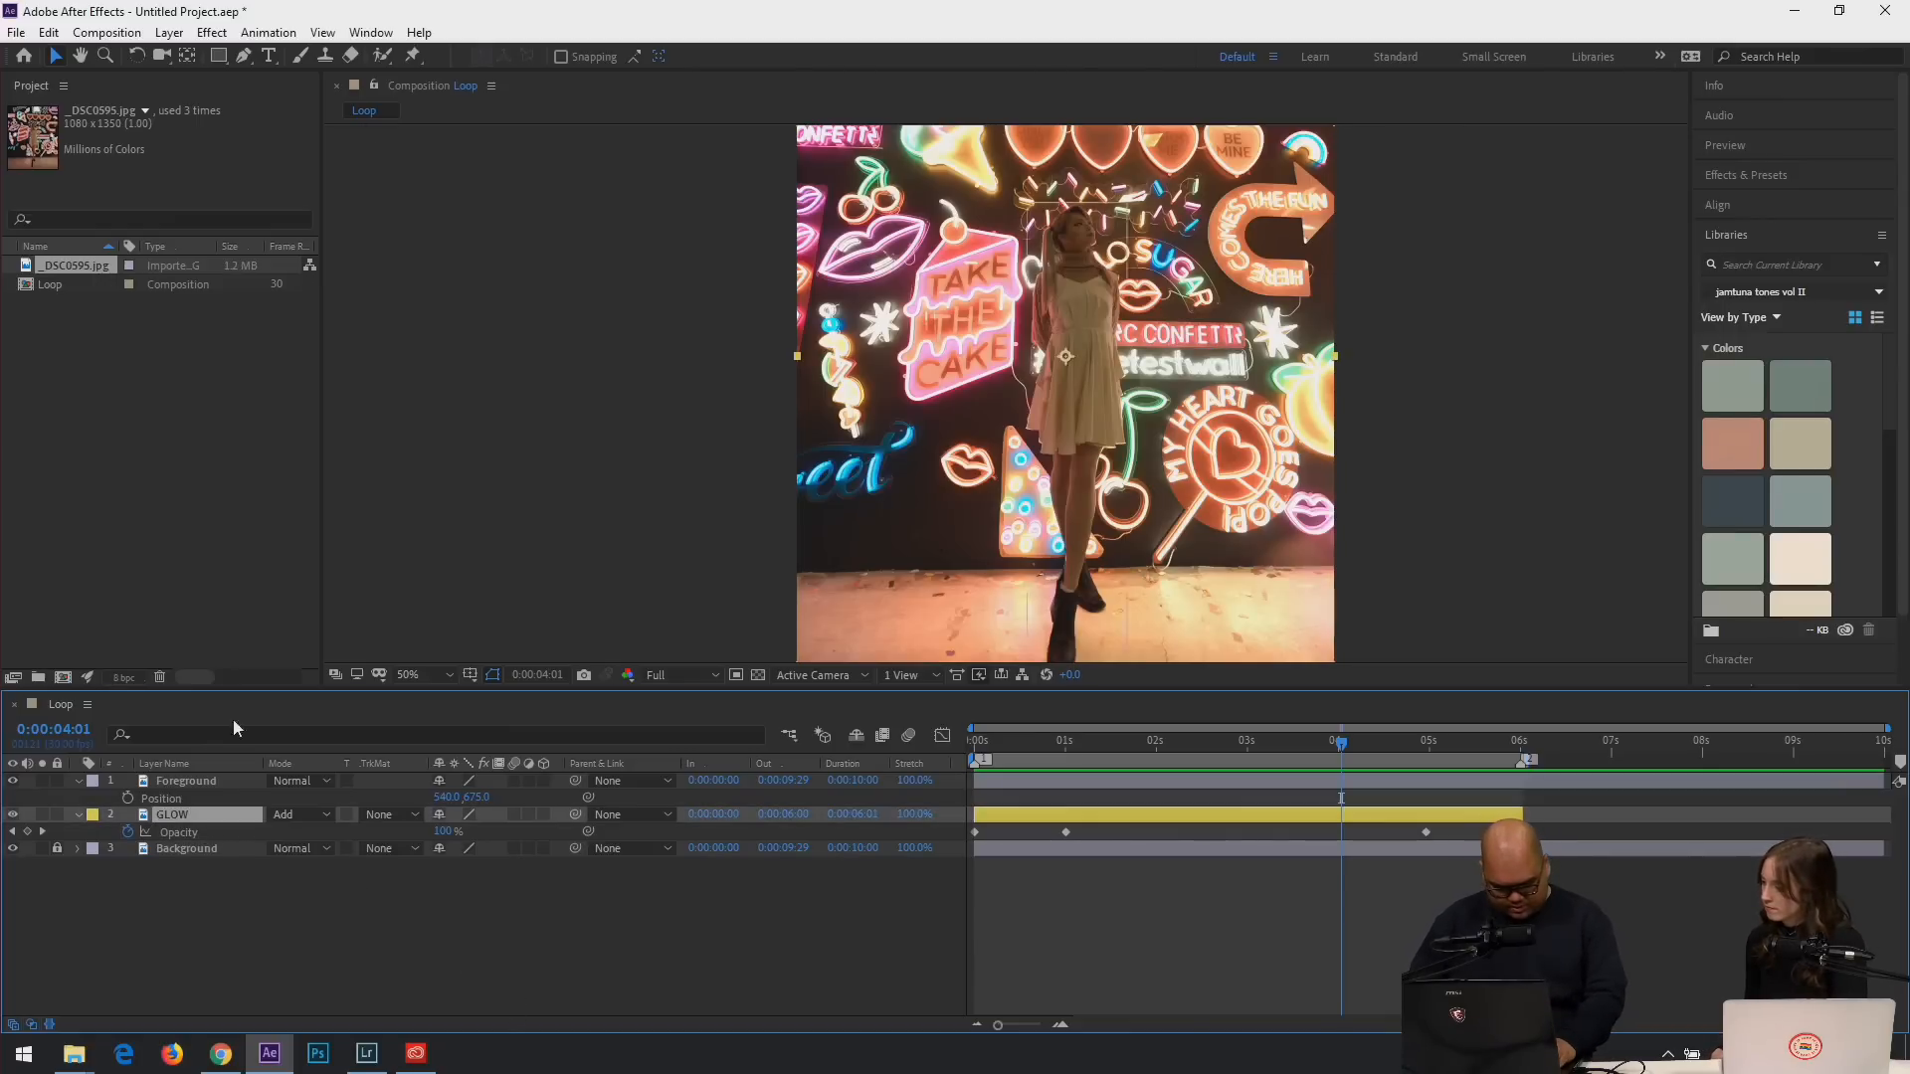
click(243, 57)
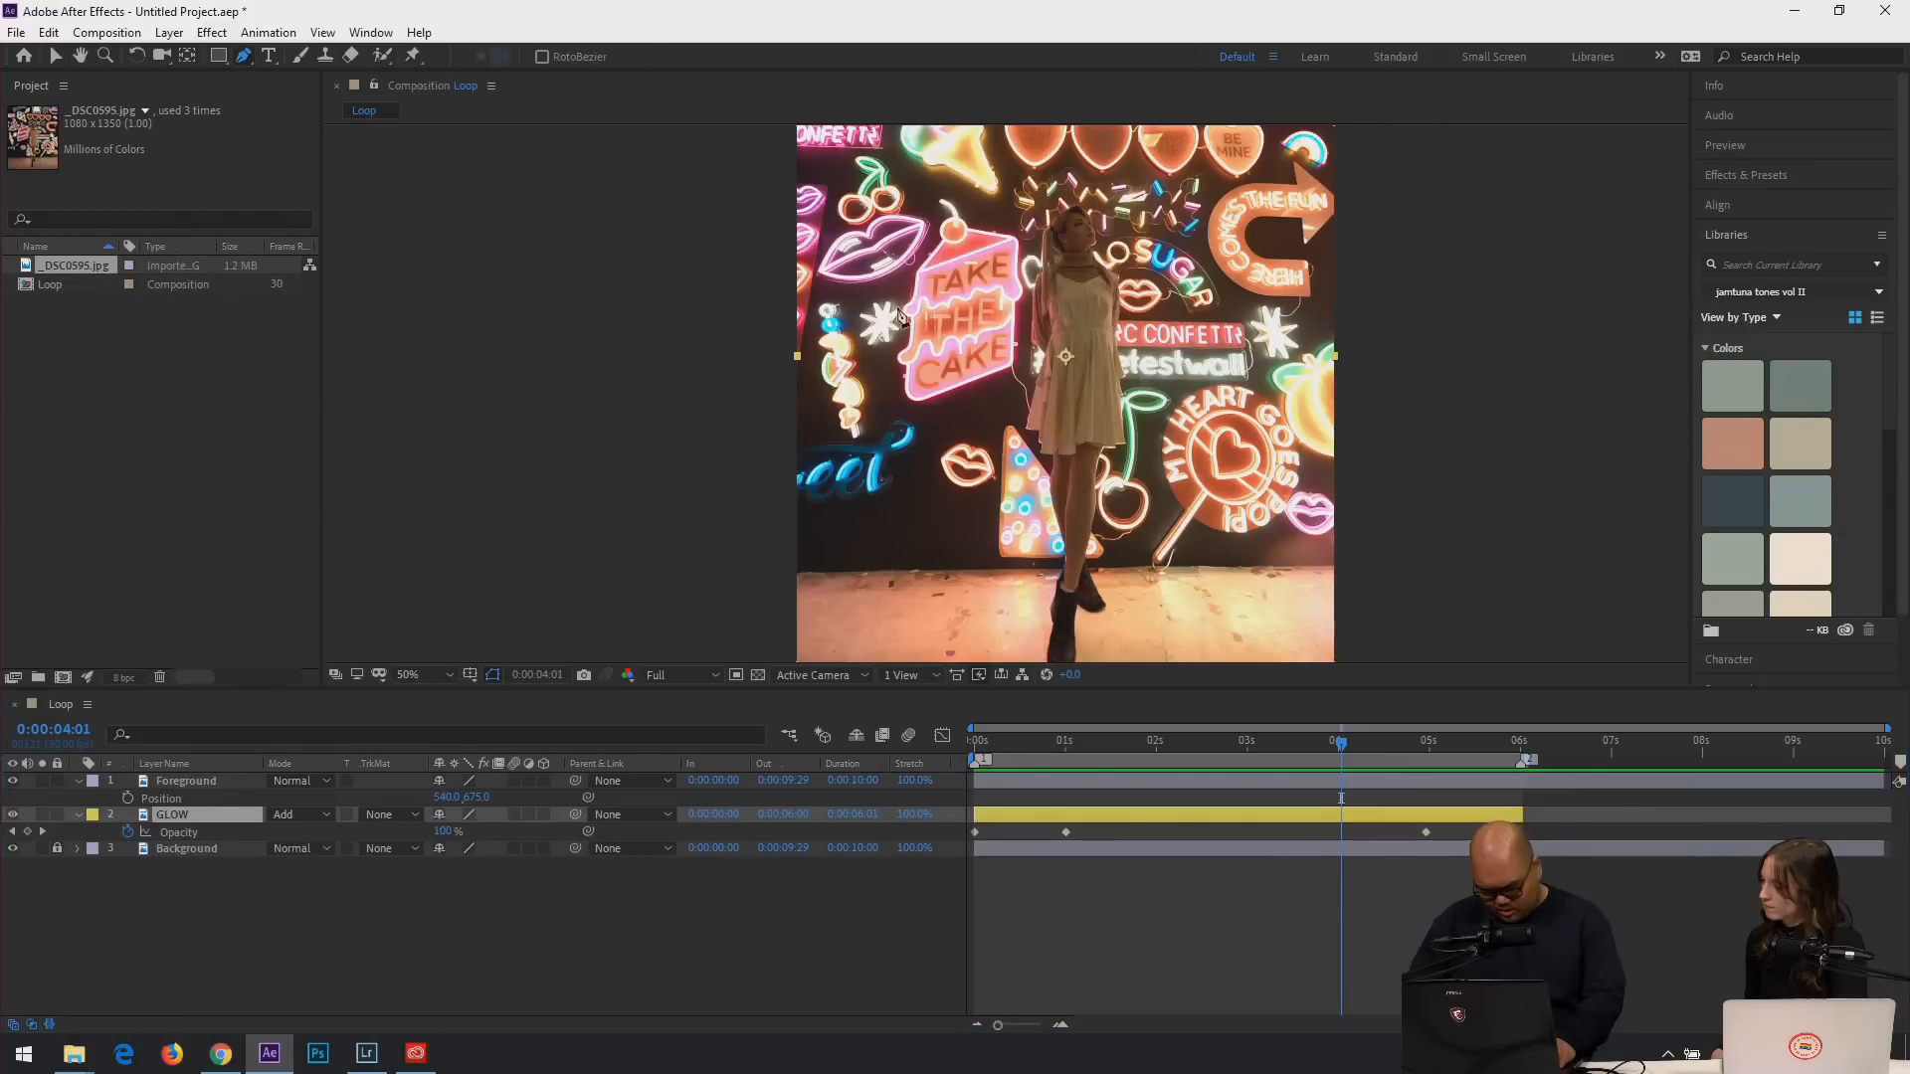
click(898, 294)
click(879, 402)
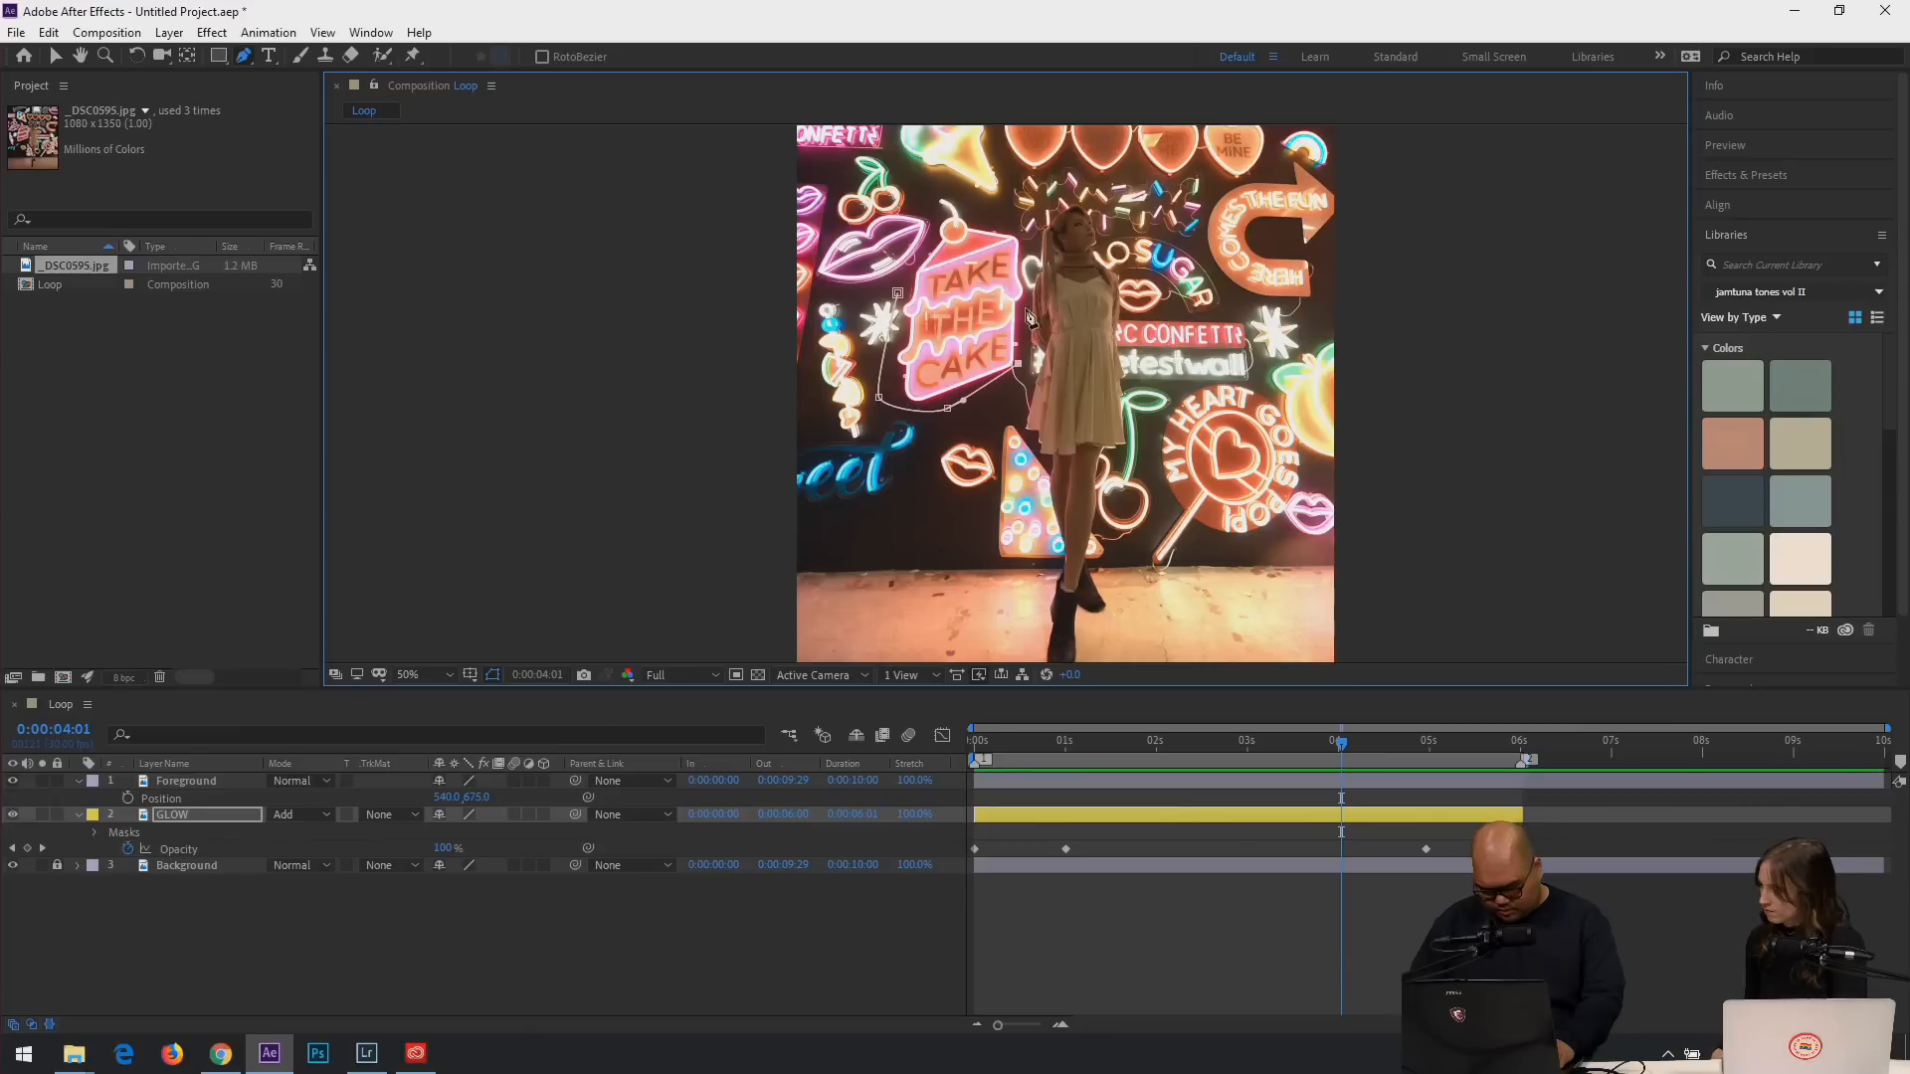
drag(1033, 263, 943, 202)
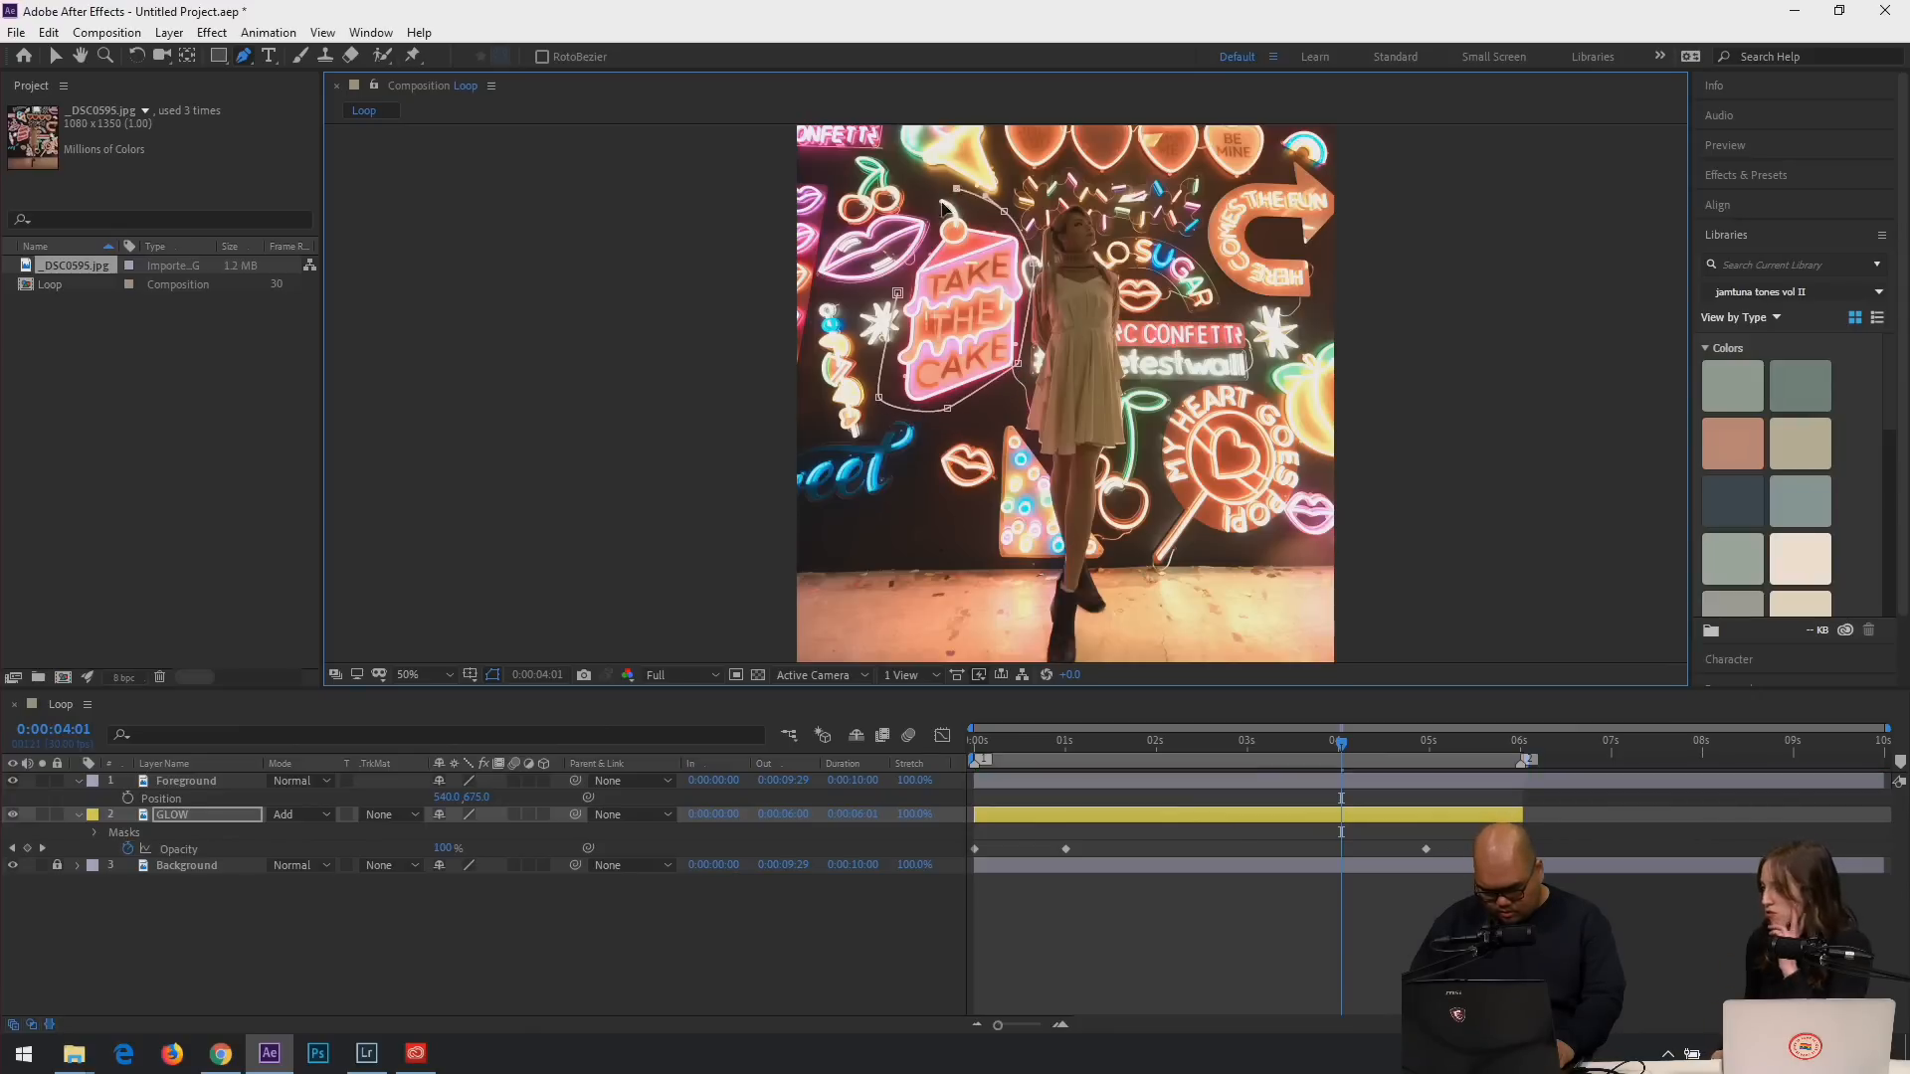
click(898, 295)
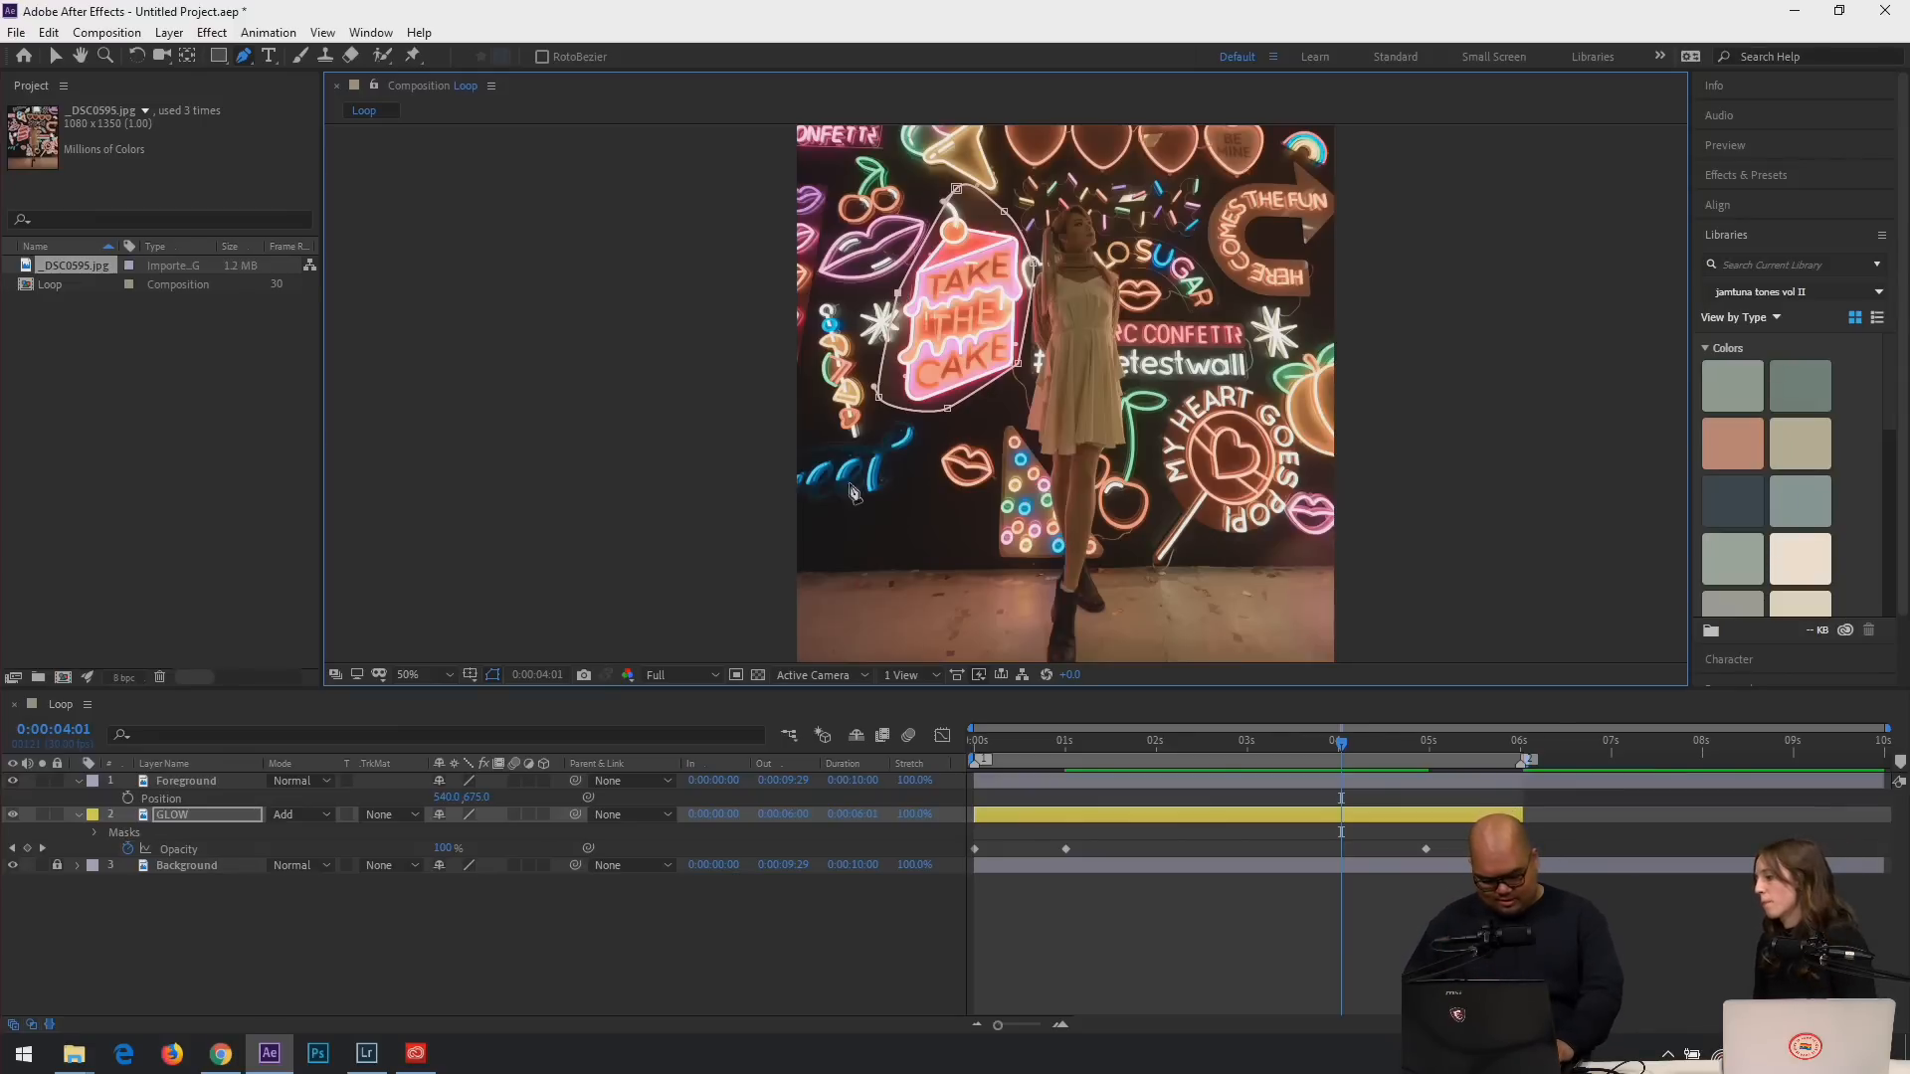
Set the feather of the cake sign's mask to 100 pixels.
key(f)
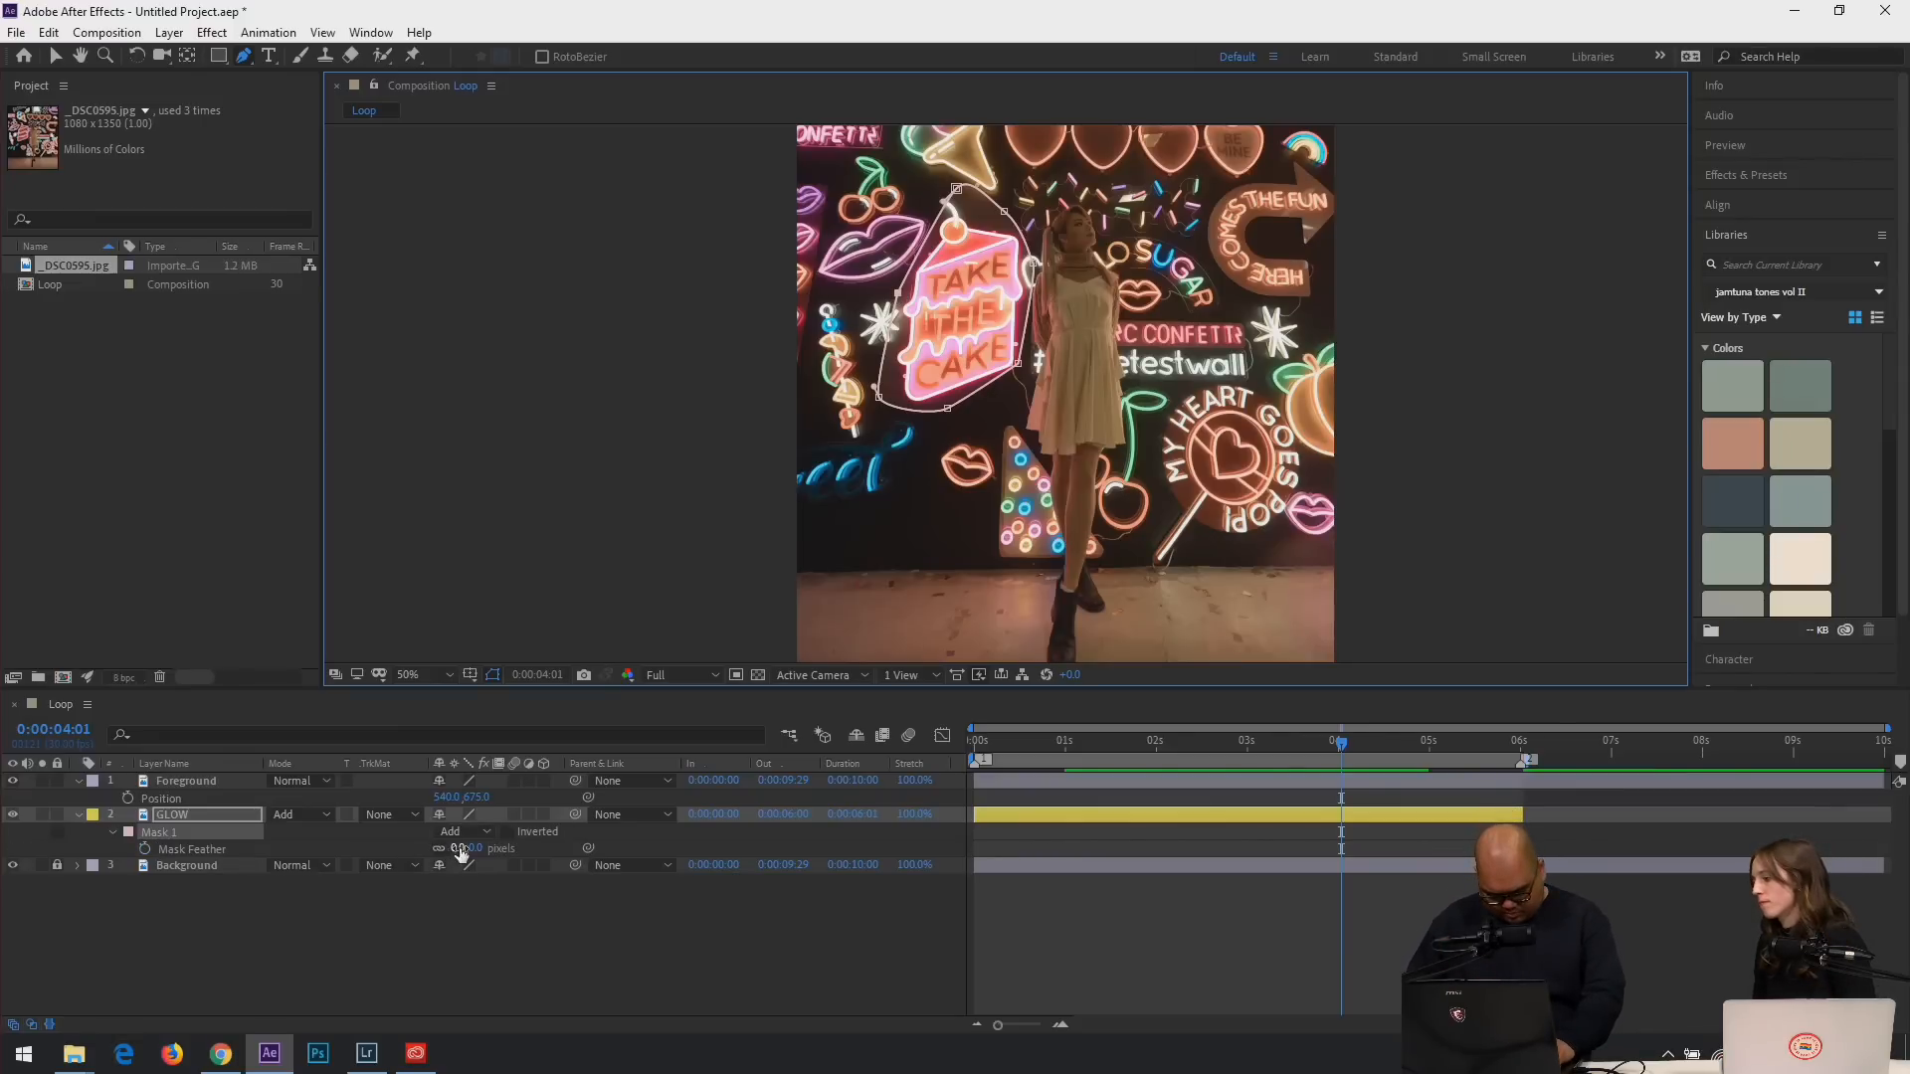
click(630, 979)
key(space)
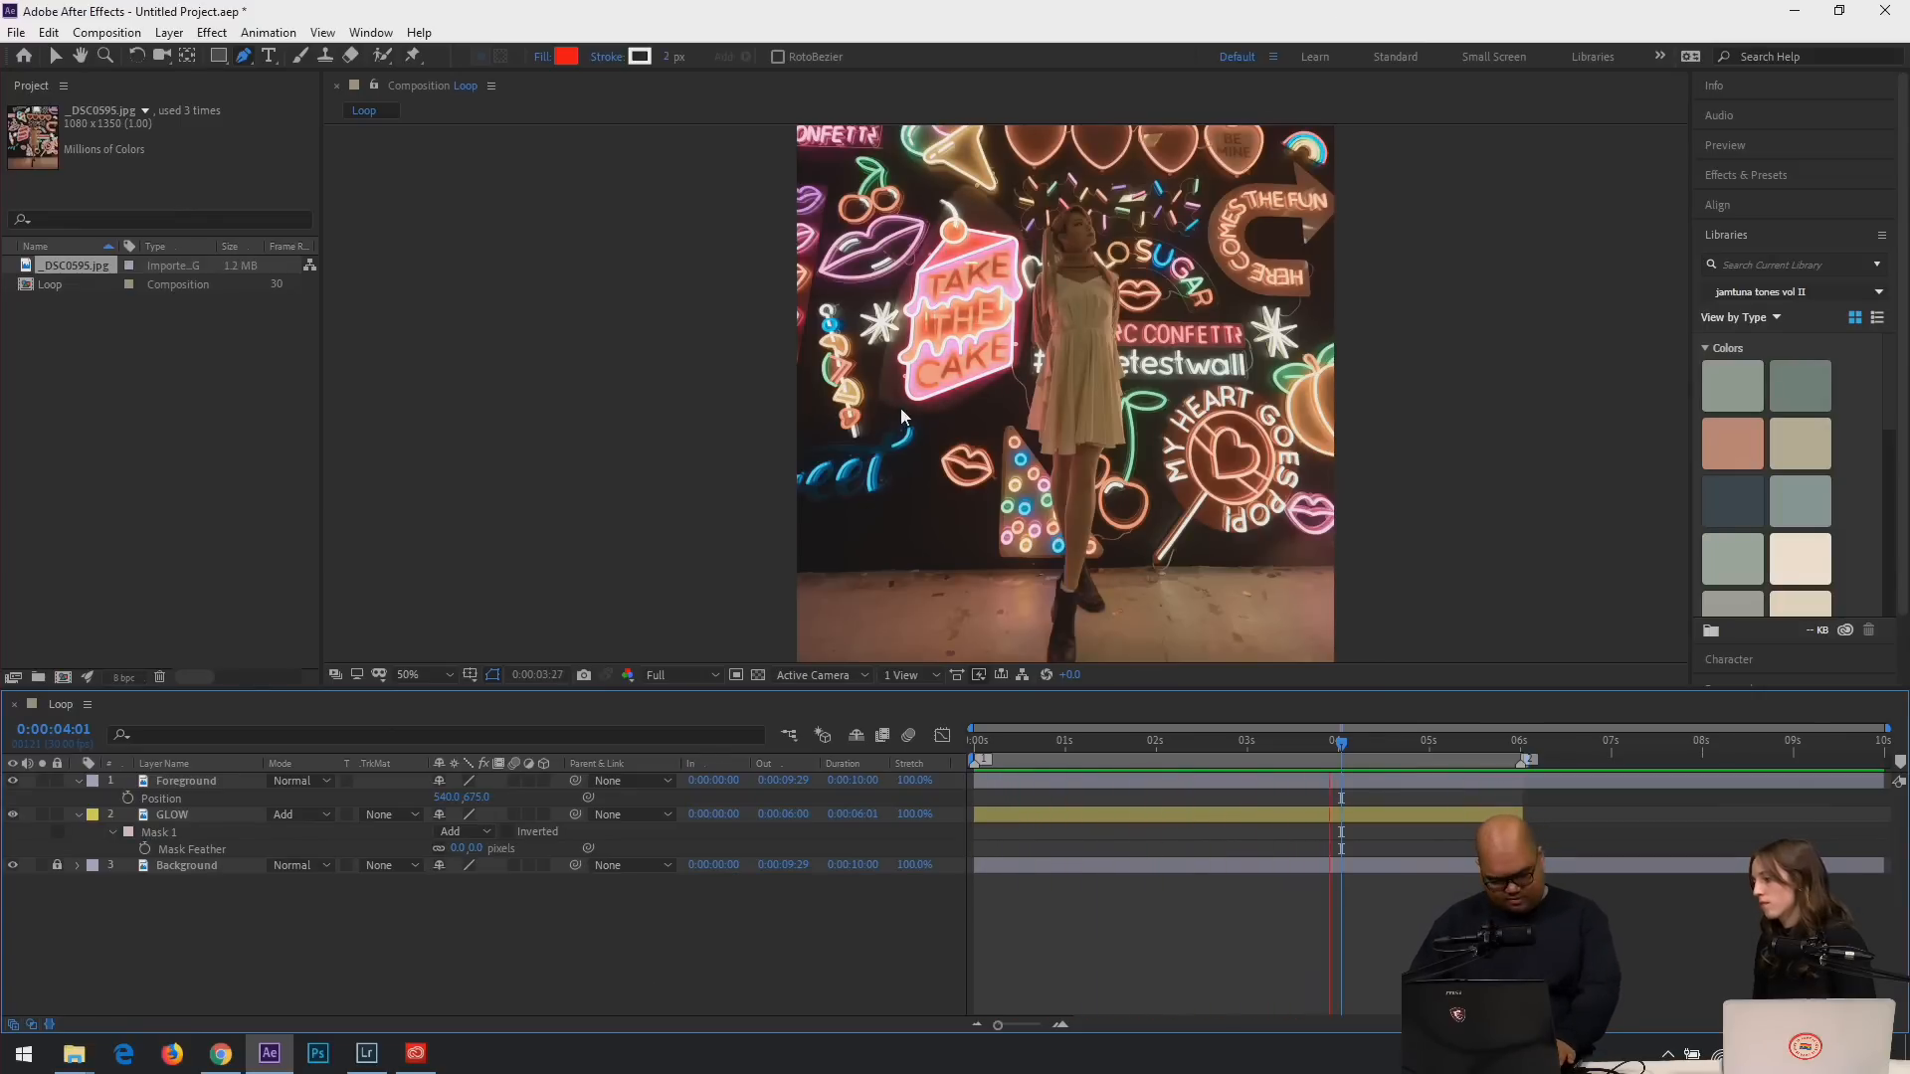
click(457, 848)
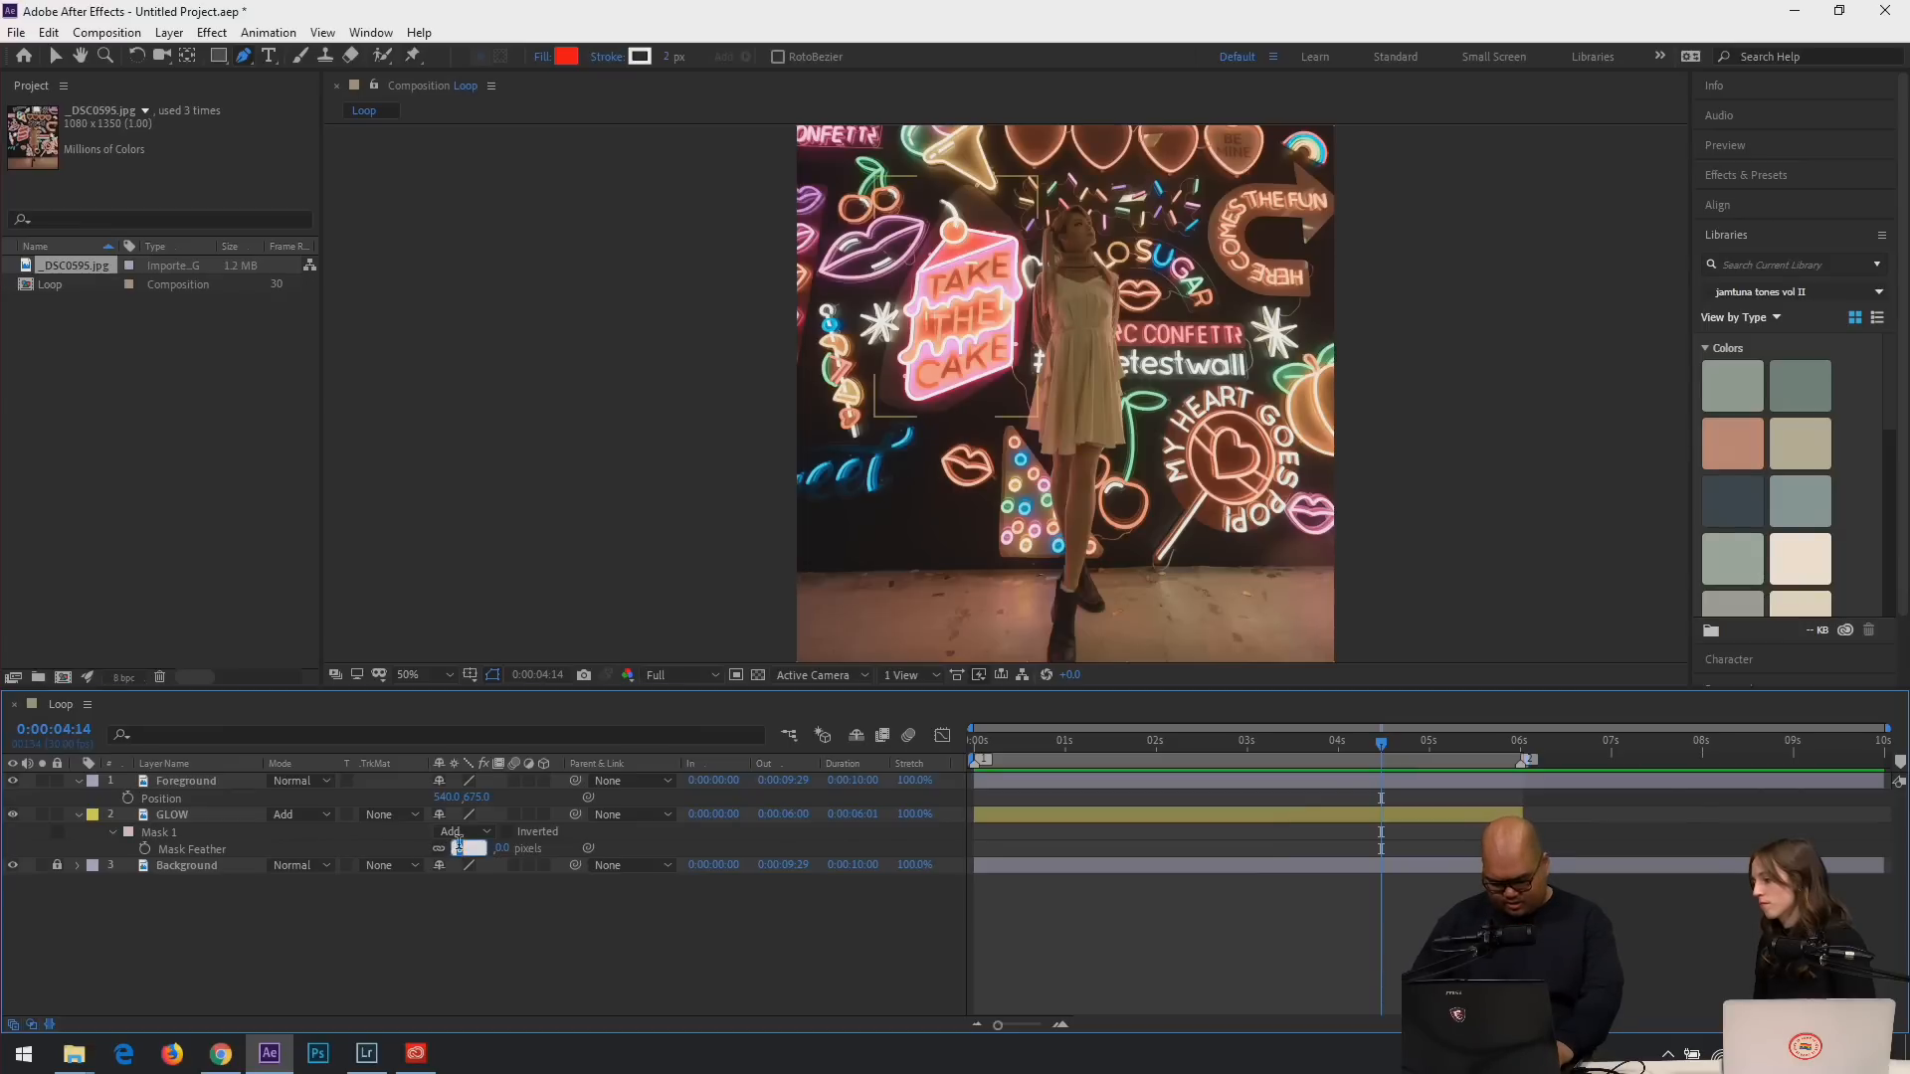
text(100)
key(Return)
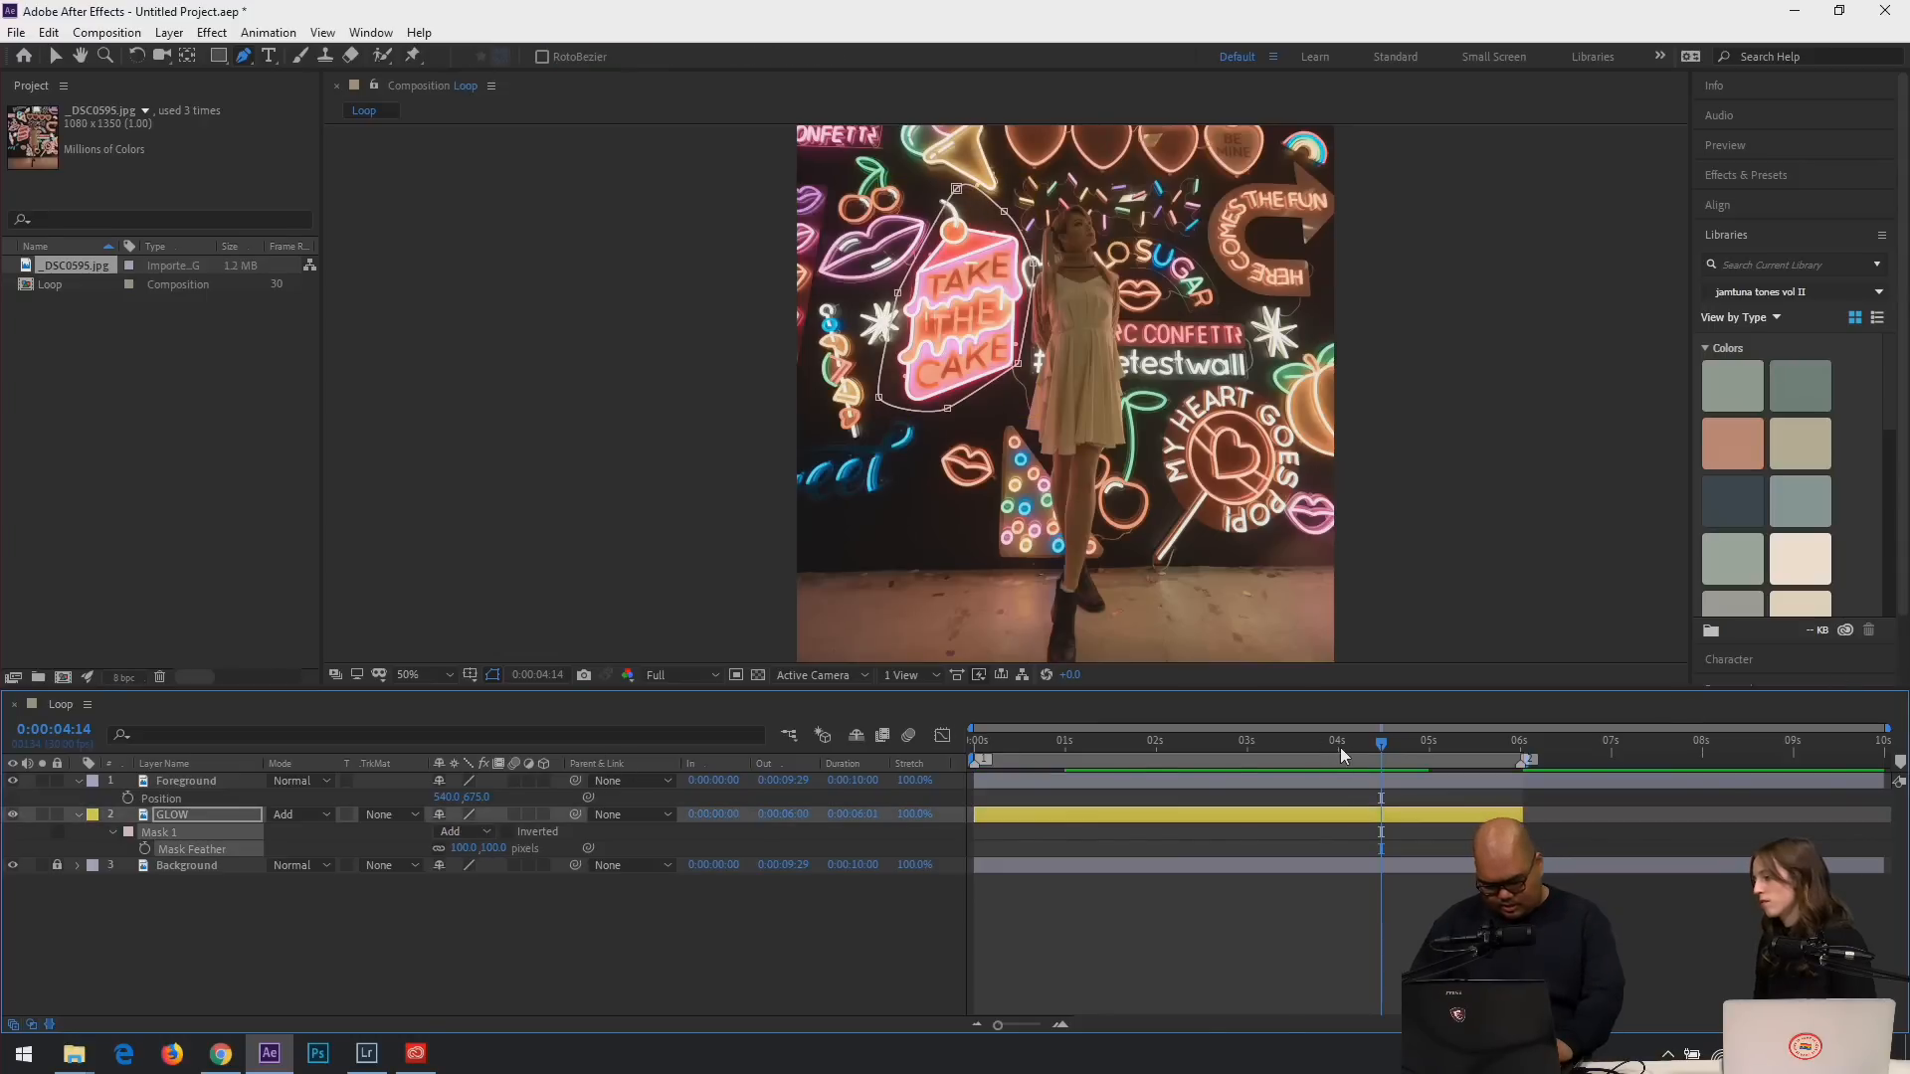
Preview the feathered glow on the cake sign from the start, then deselect the layer.
key(space)
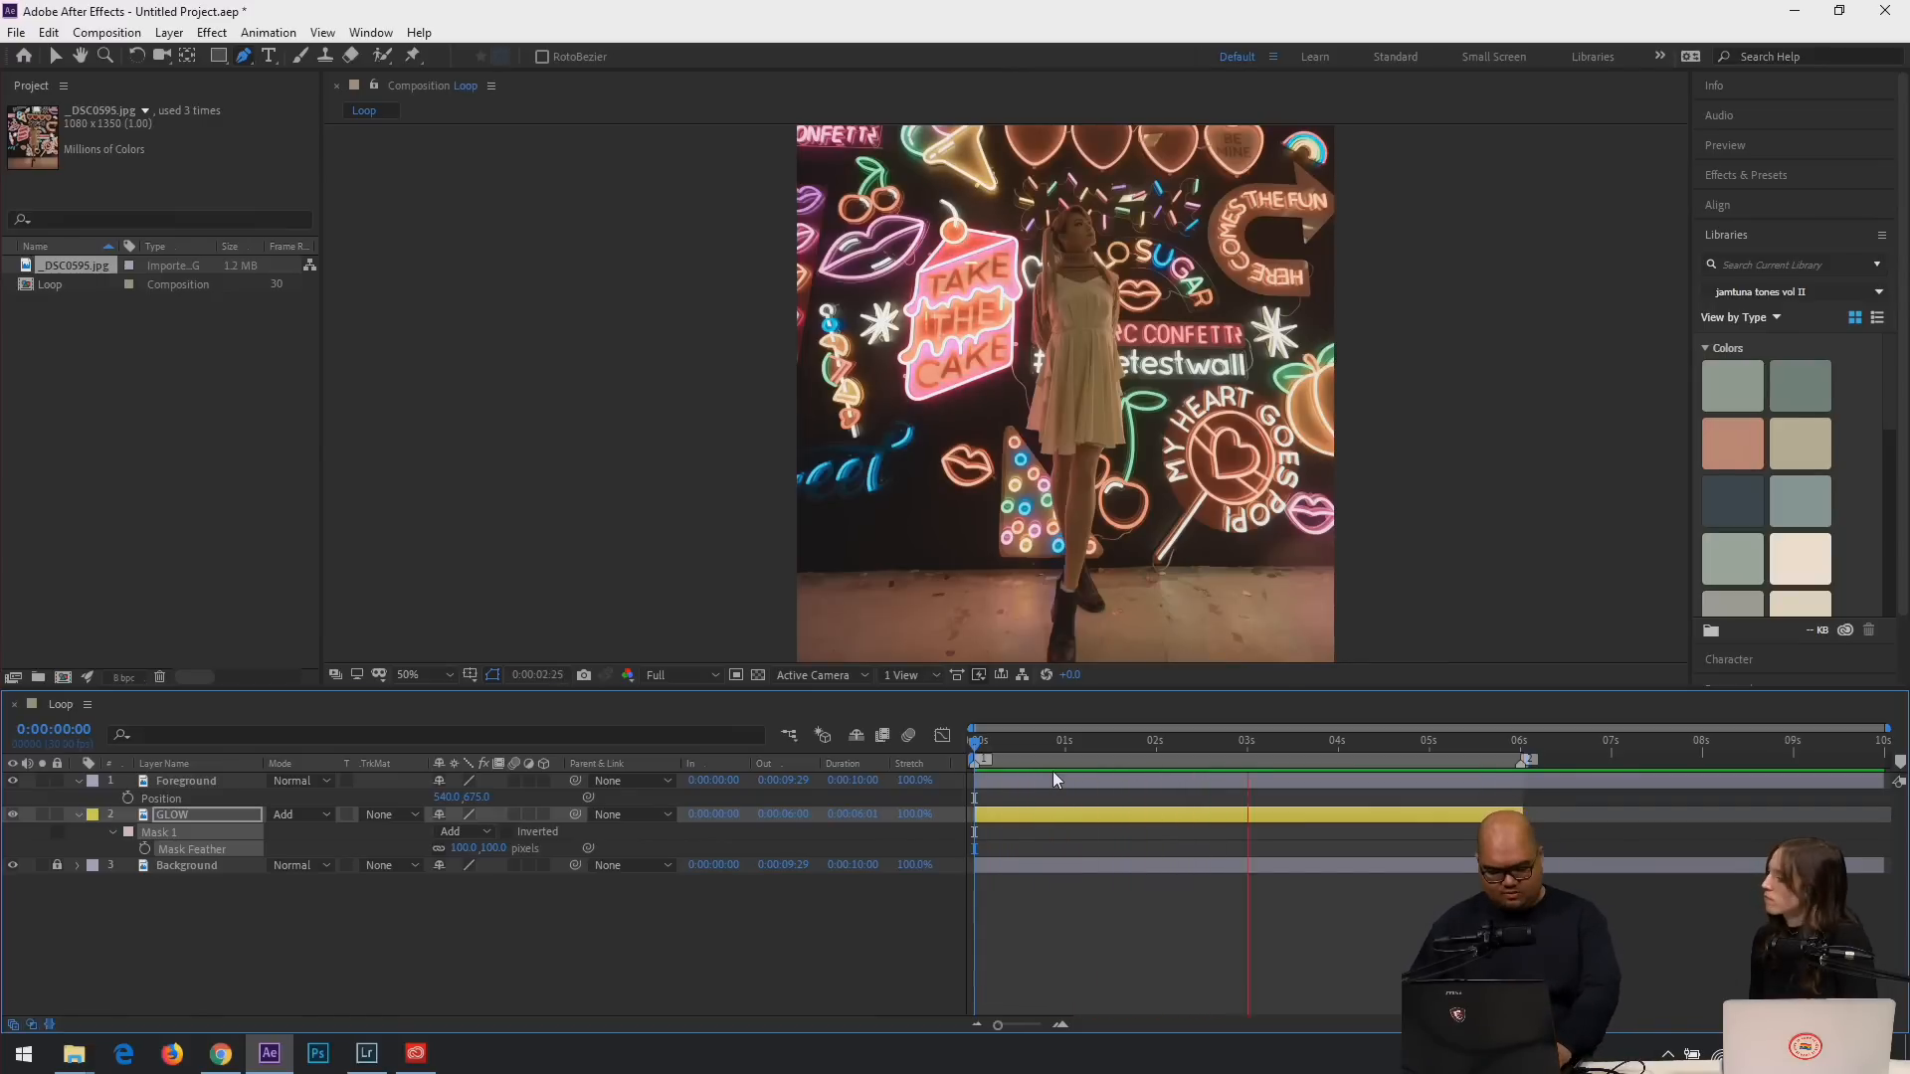
key(space)
click(387, 969)
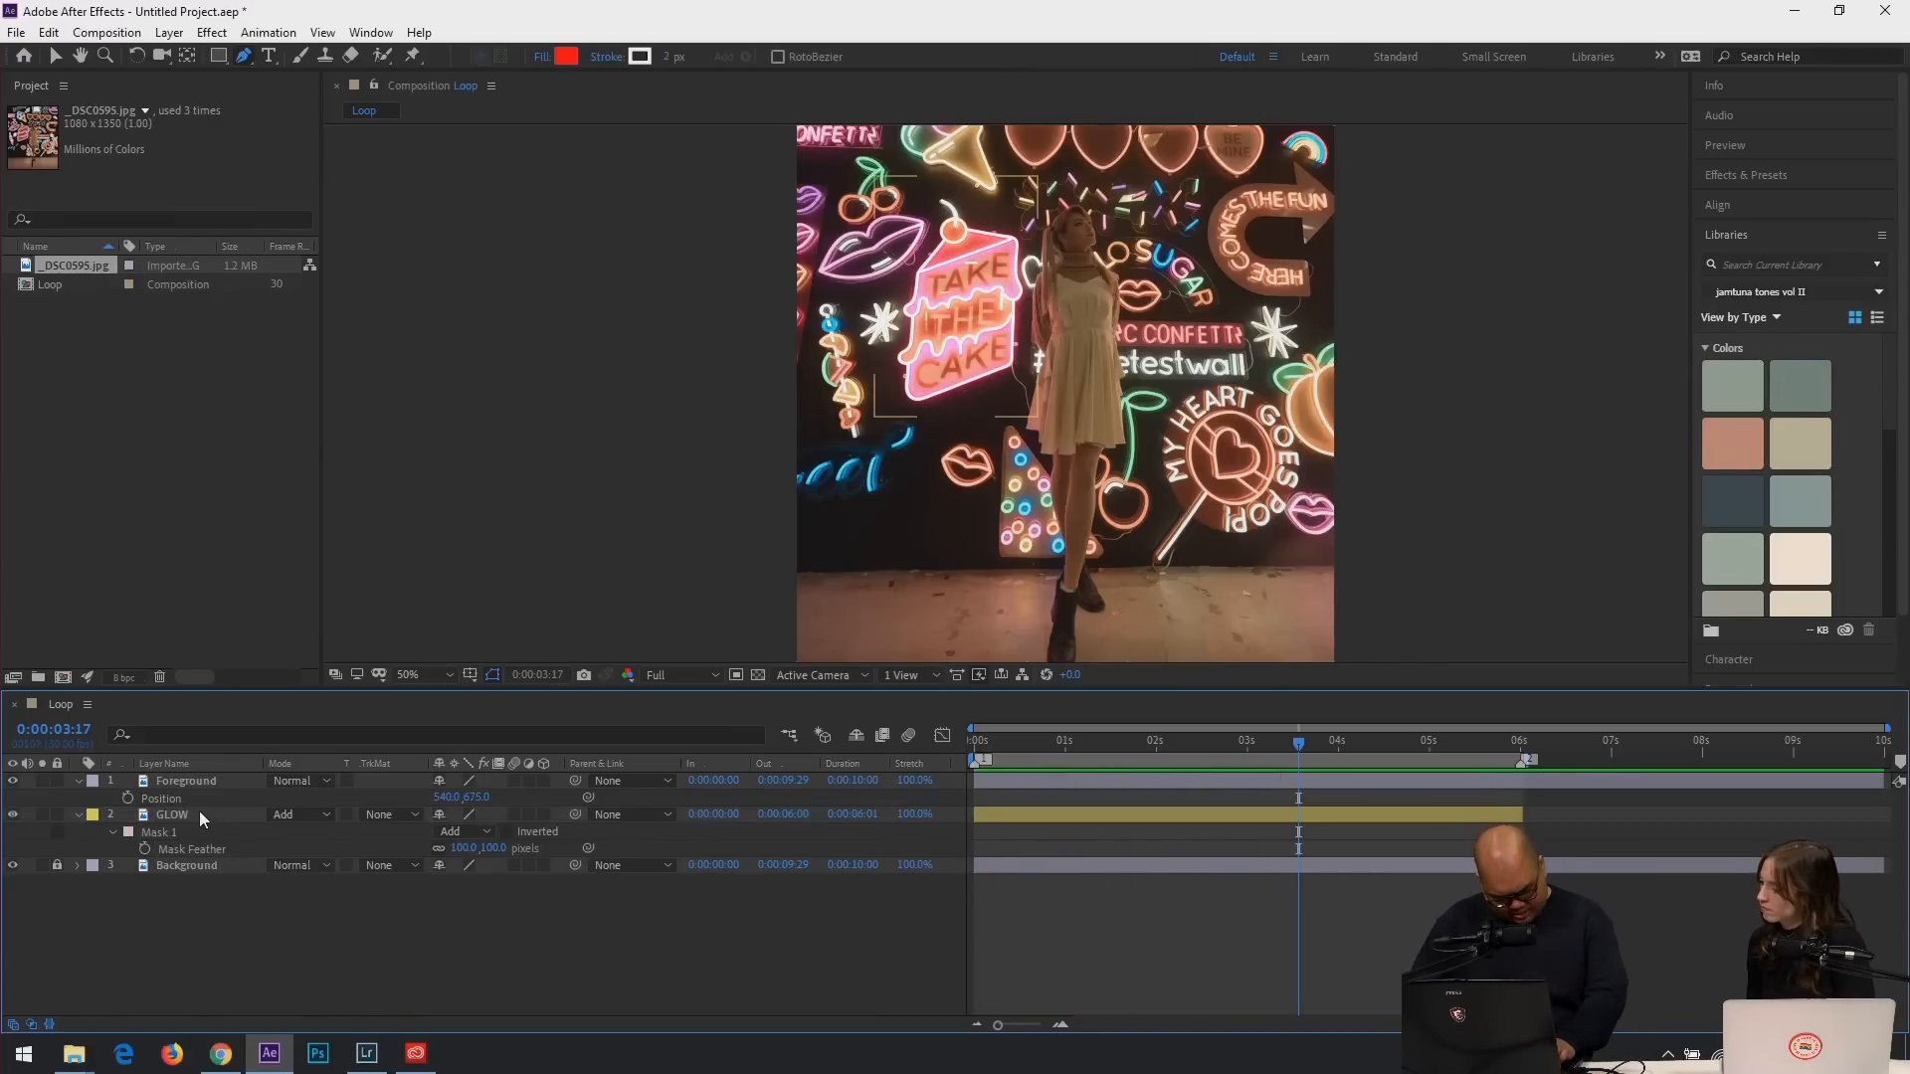
Duplicate the GLOW layer and delete the cake mask from the copy.
click(199, 815)
key(ctrl+d)
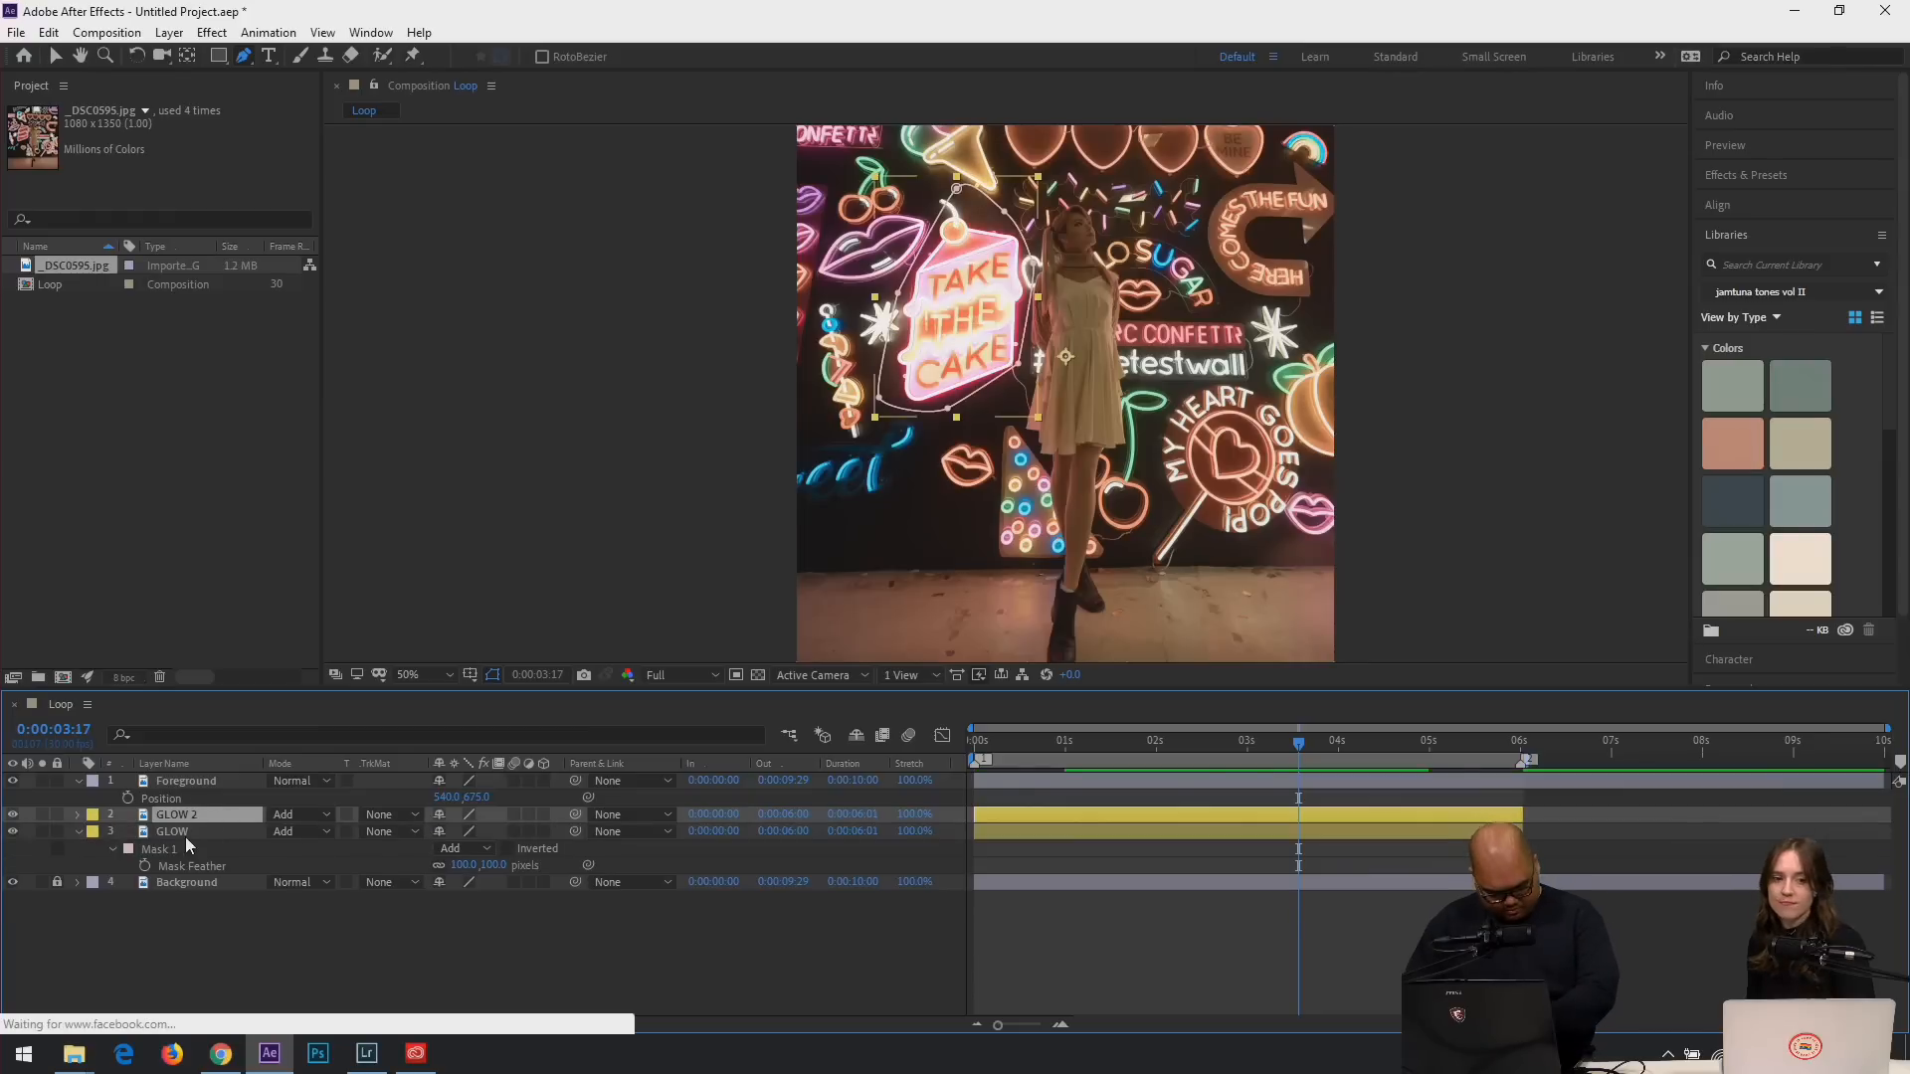
key(m)
click(160, 834)
key(Delete)
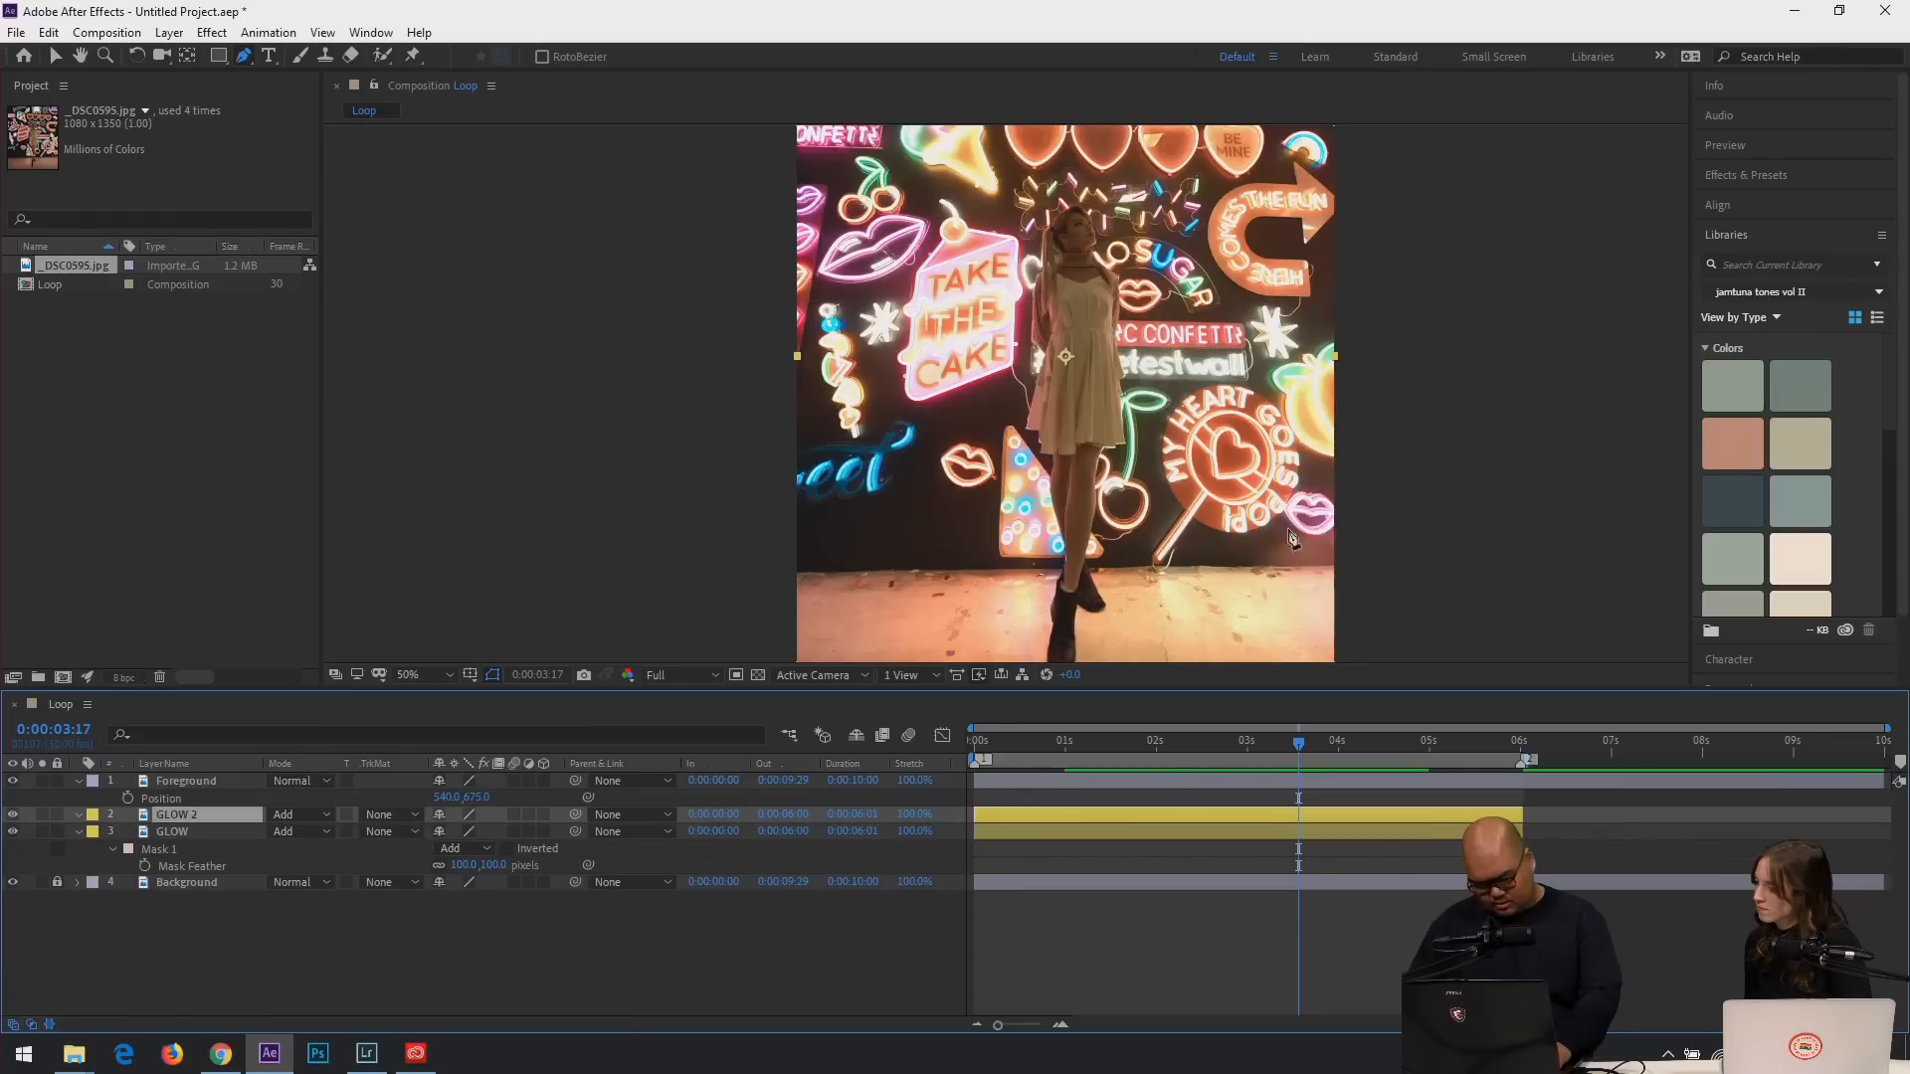
Draw a mask around the pizza slice sign on the GLOW 2 layer and feather it by 100 pixels.
click(990, 435)
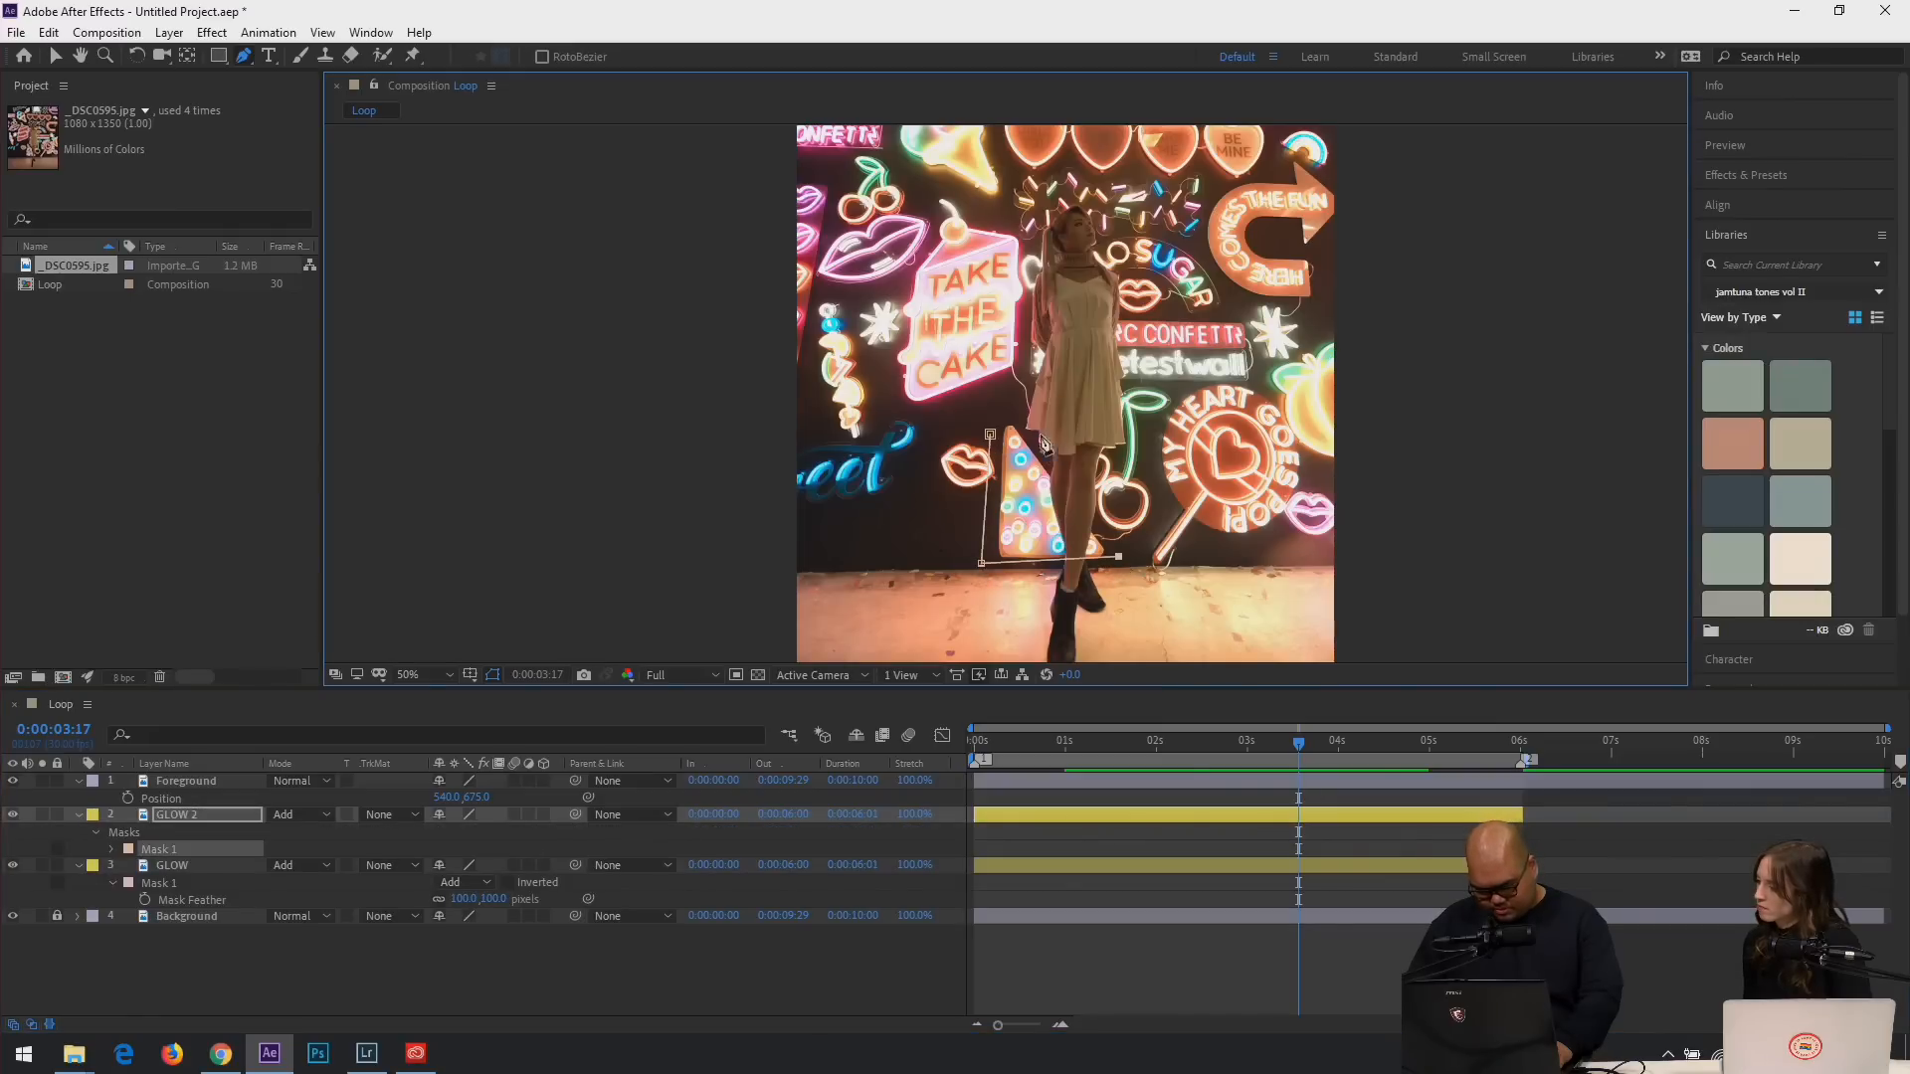
click(990, 435)
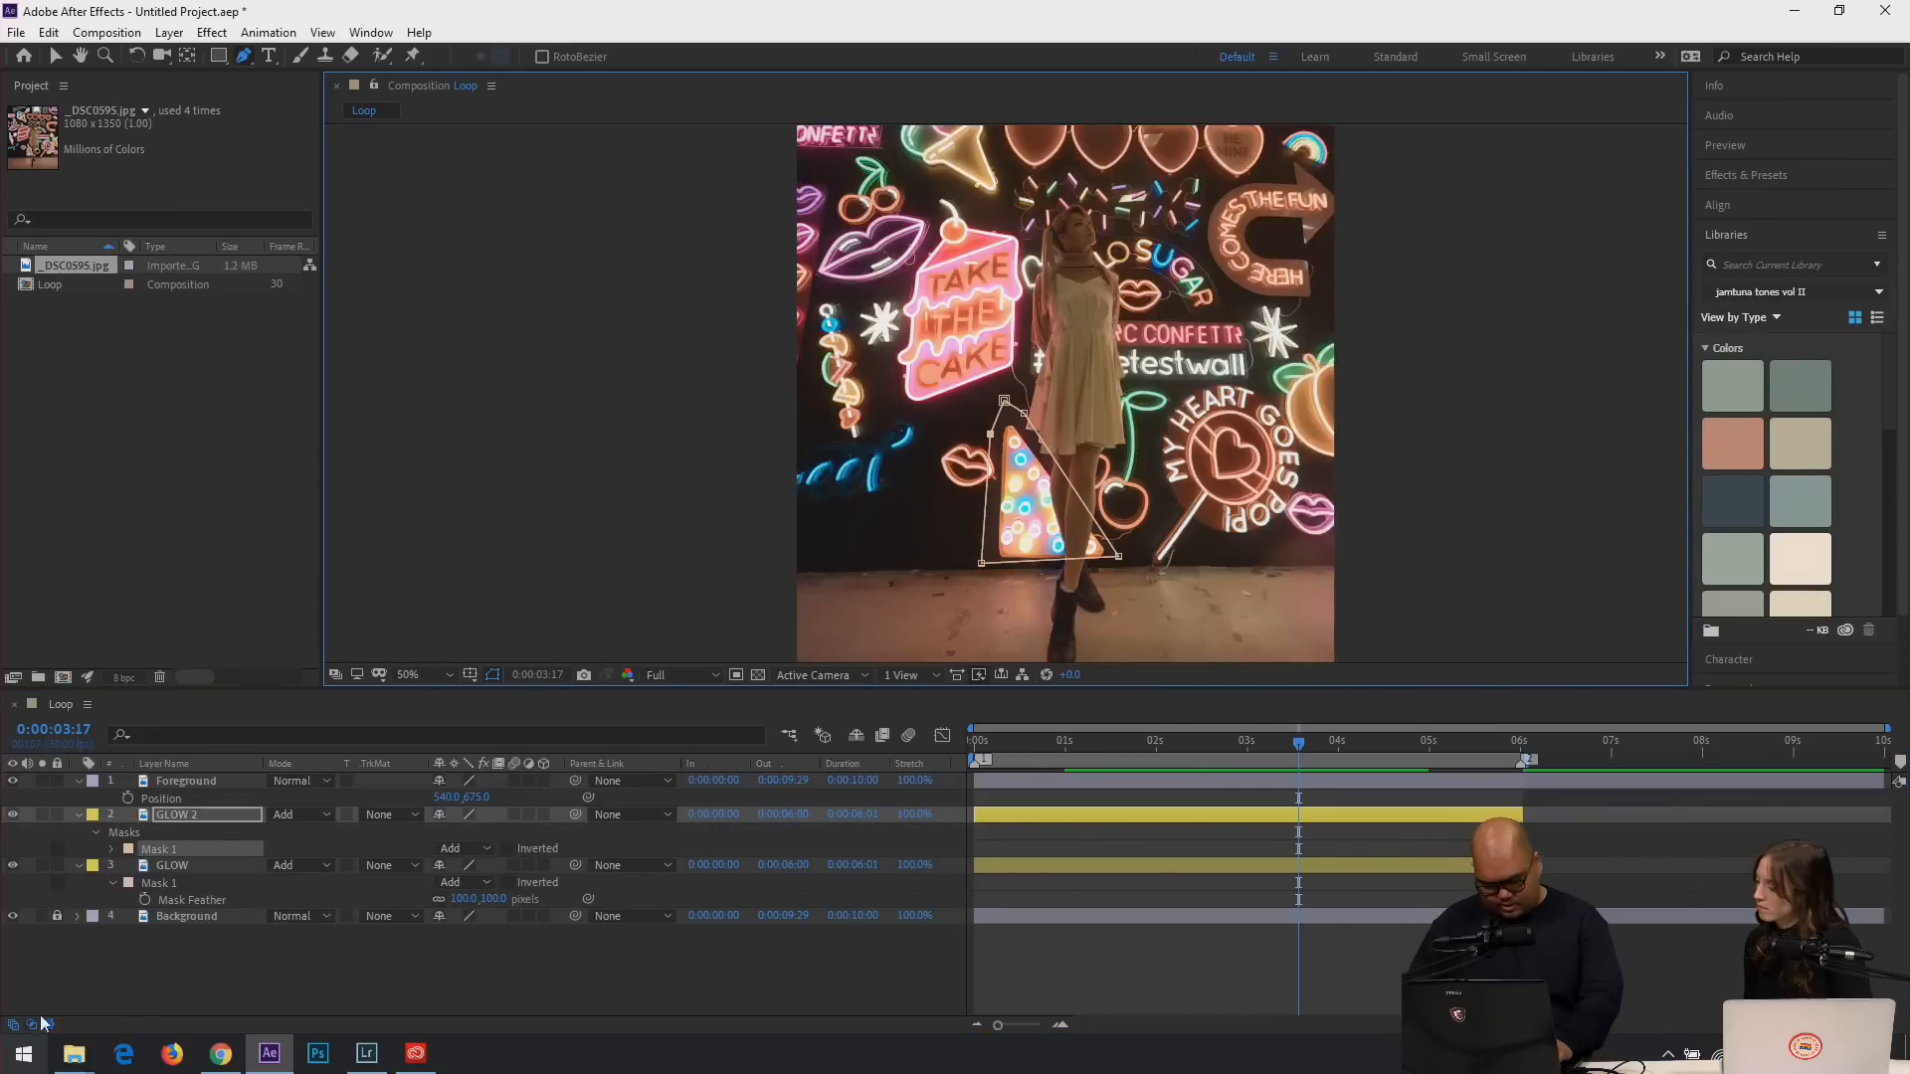
key(f)
click(455, 848)
text(100)
key(Return)
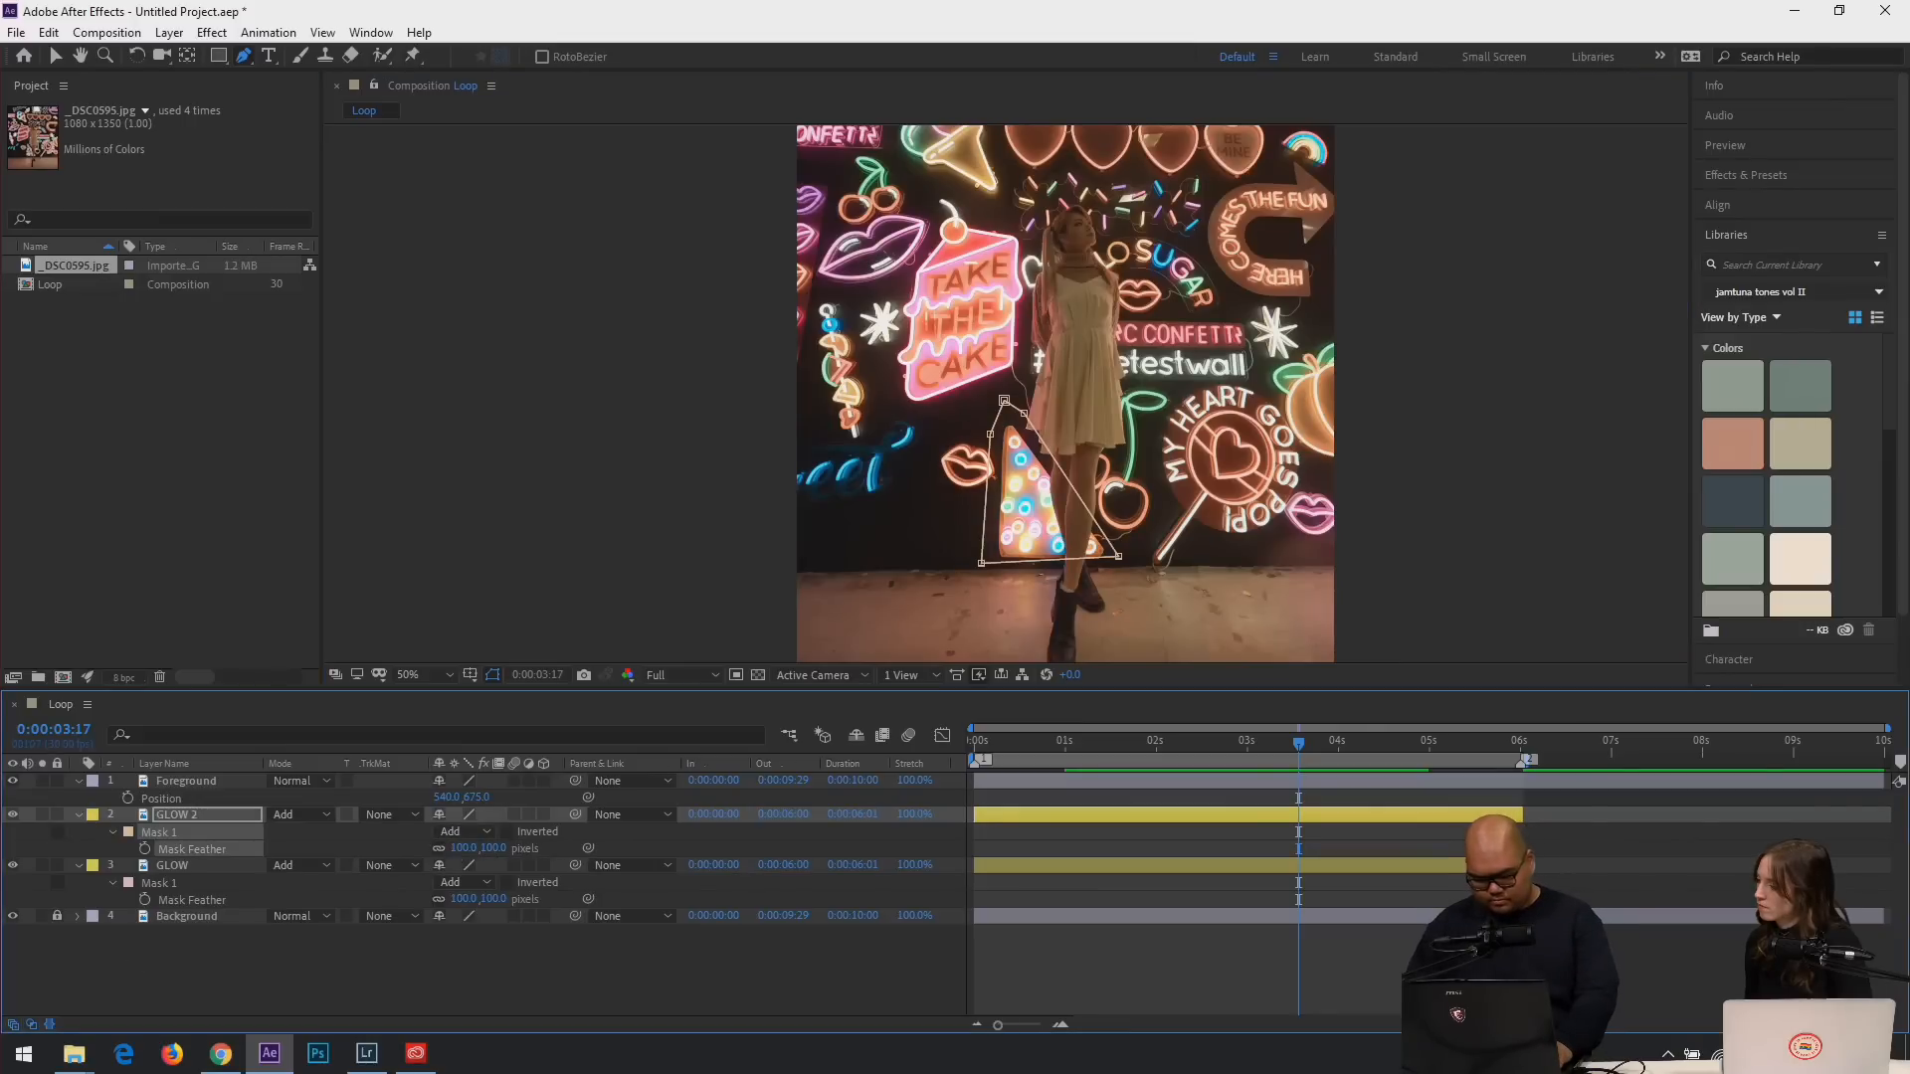
Duplicate the GLOW 2 layer and delete the pizza mask from the copy.
click(196, 813)
key(ctrl+d)
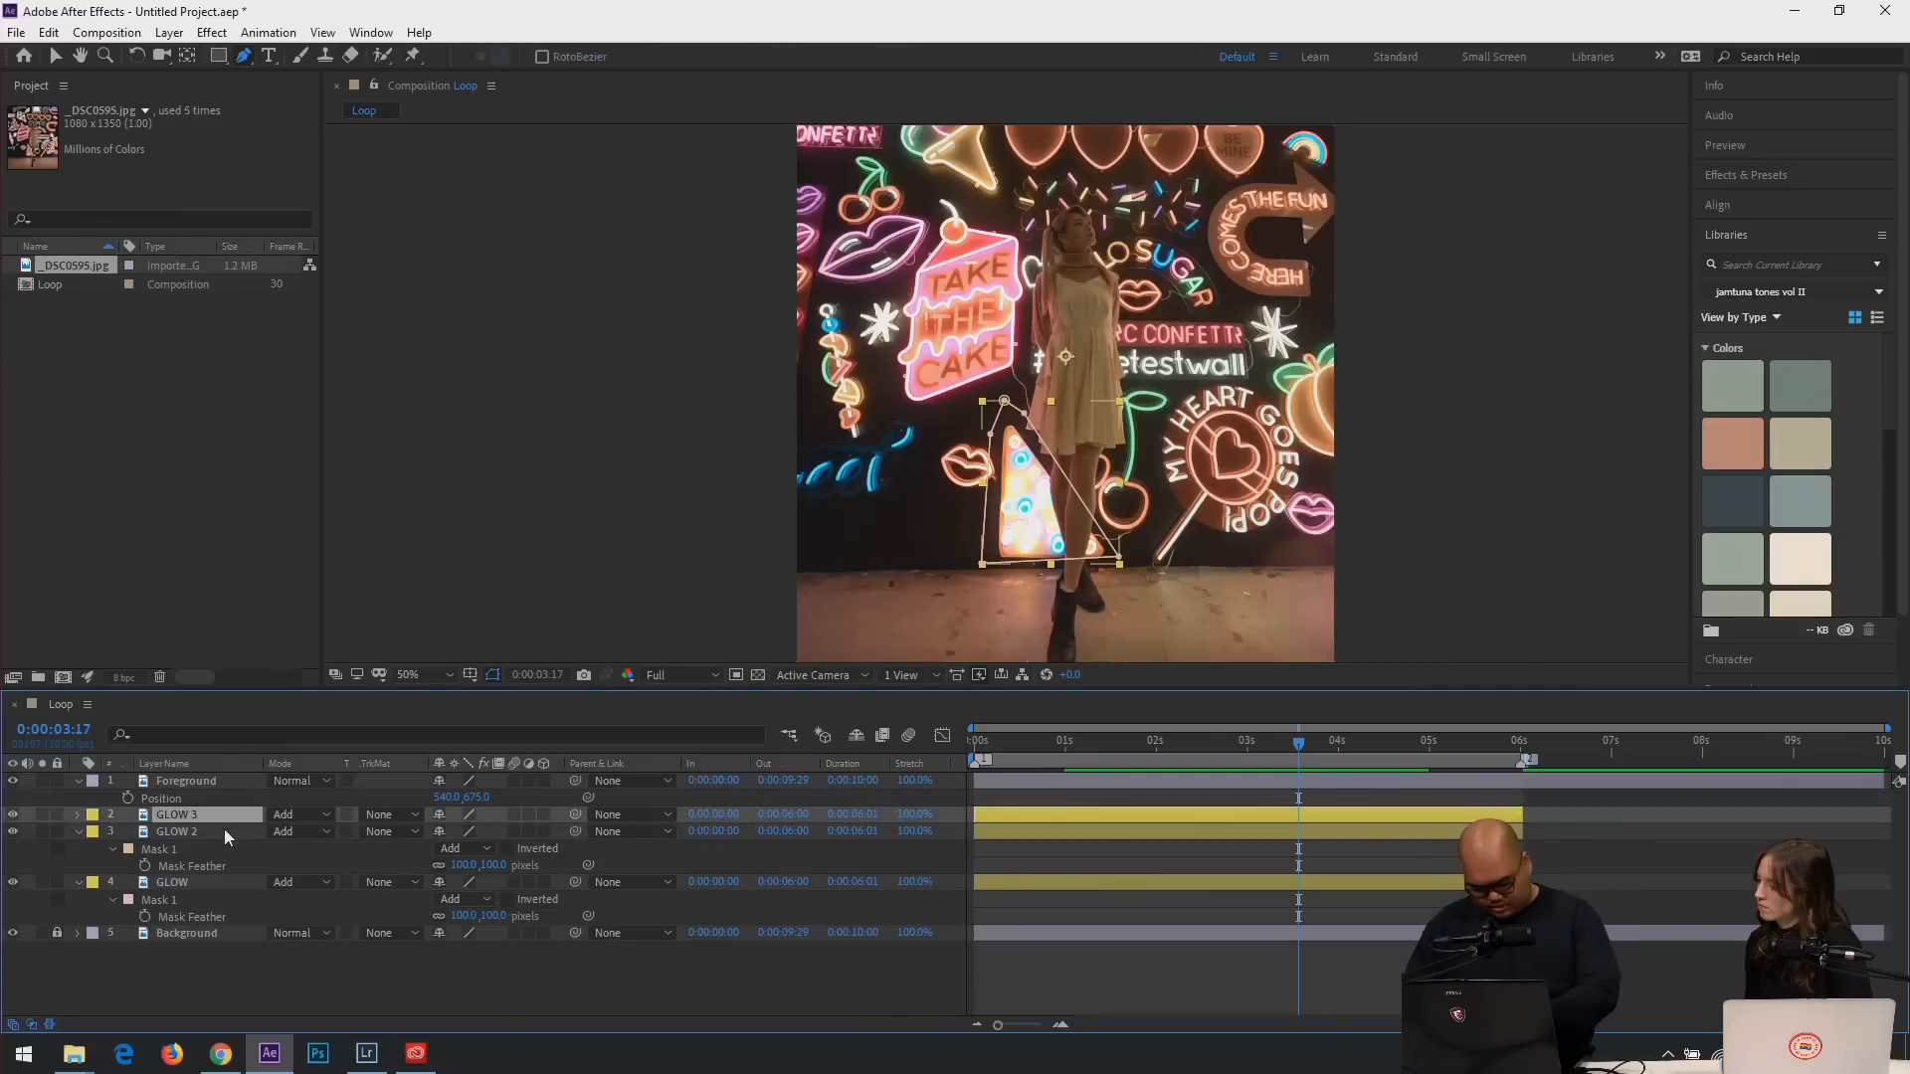
key(m)
click(167, 833)
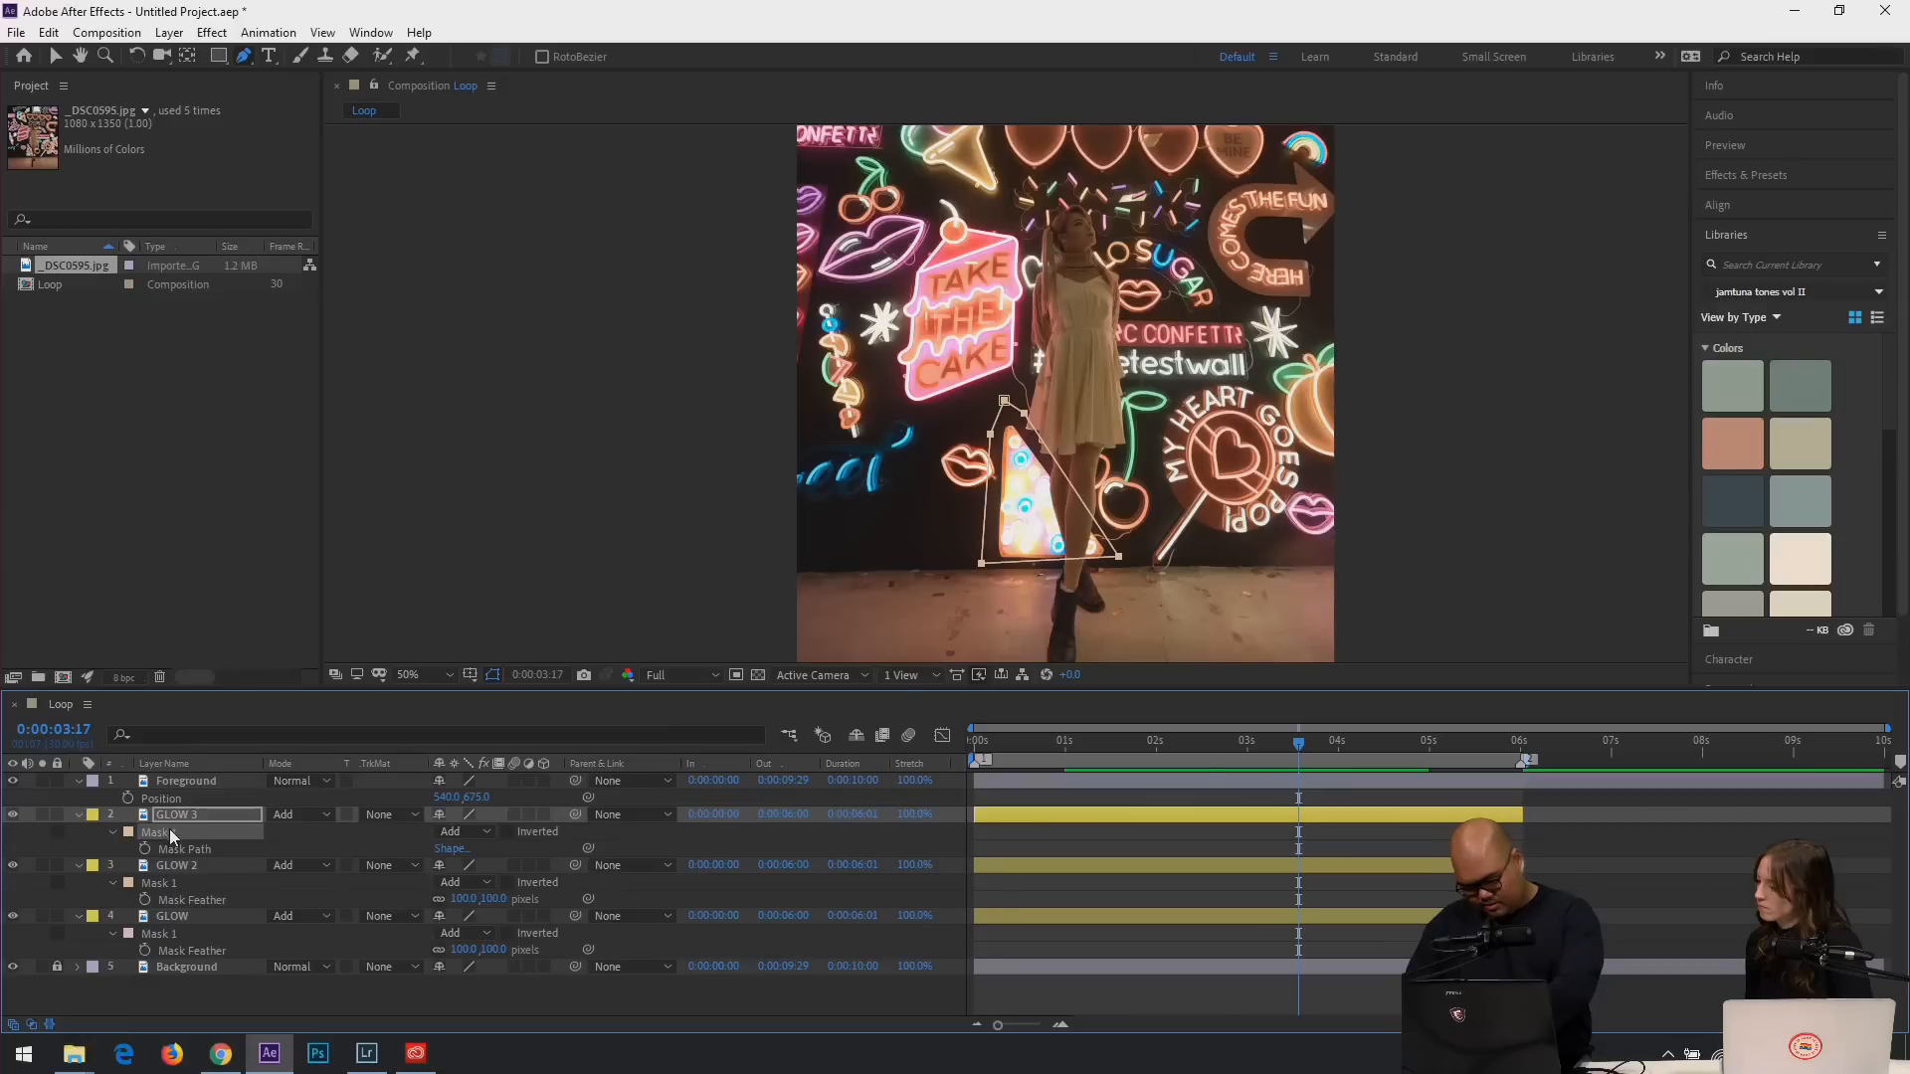
key(Delete)
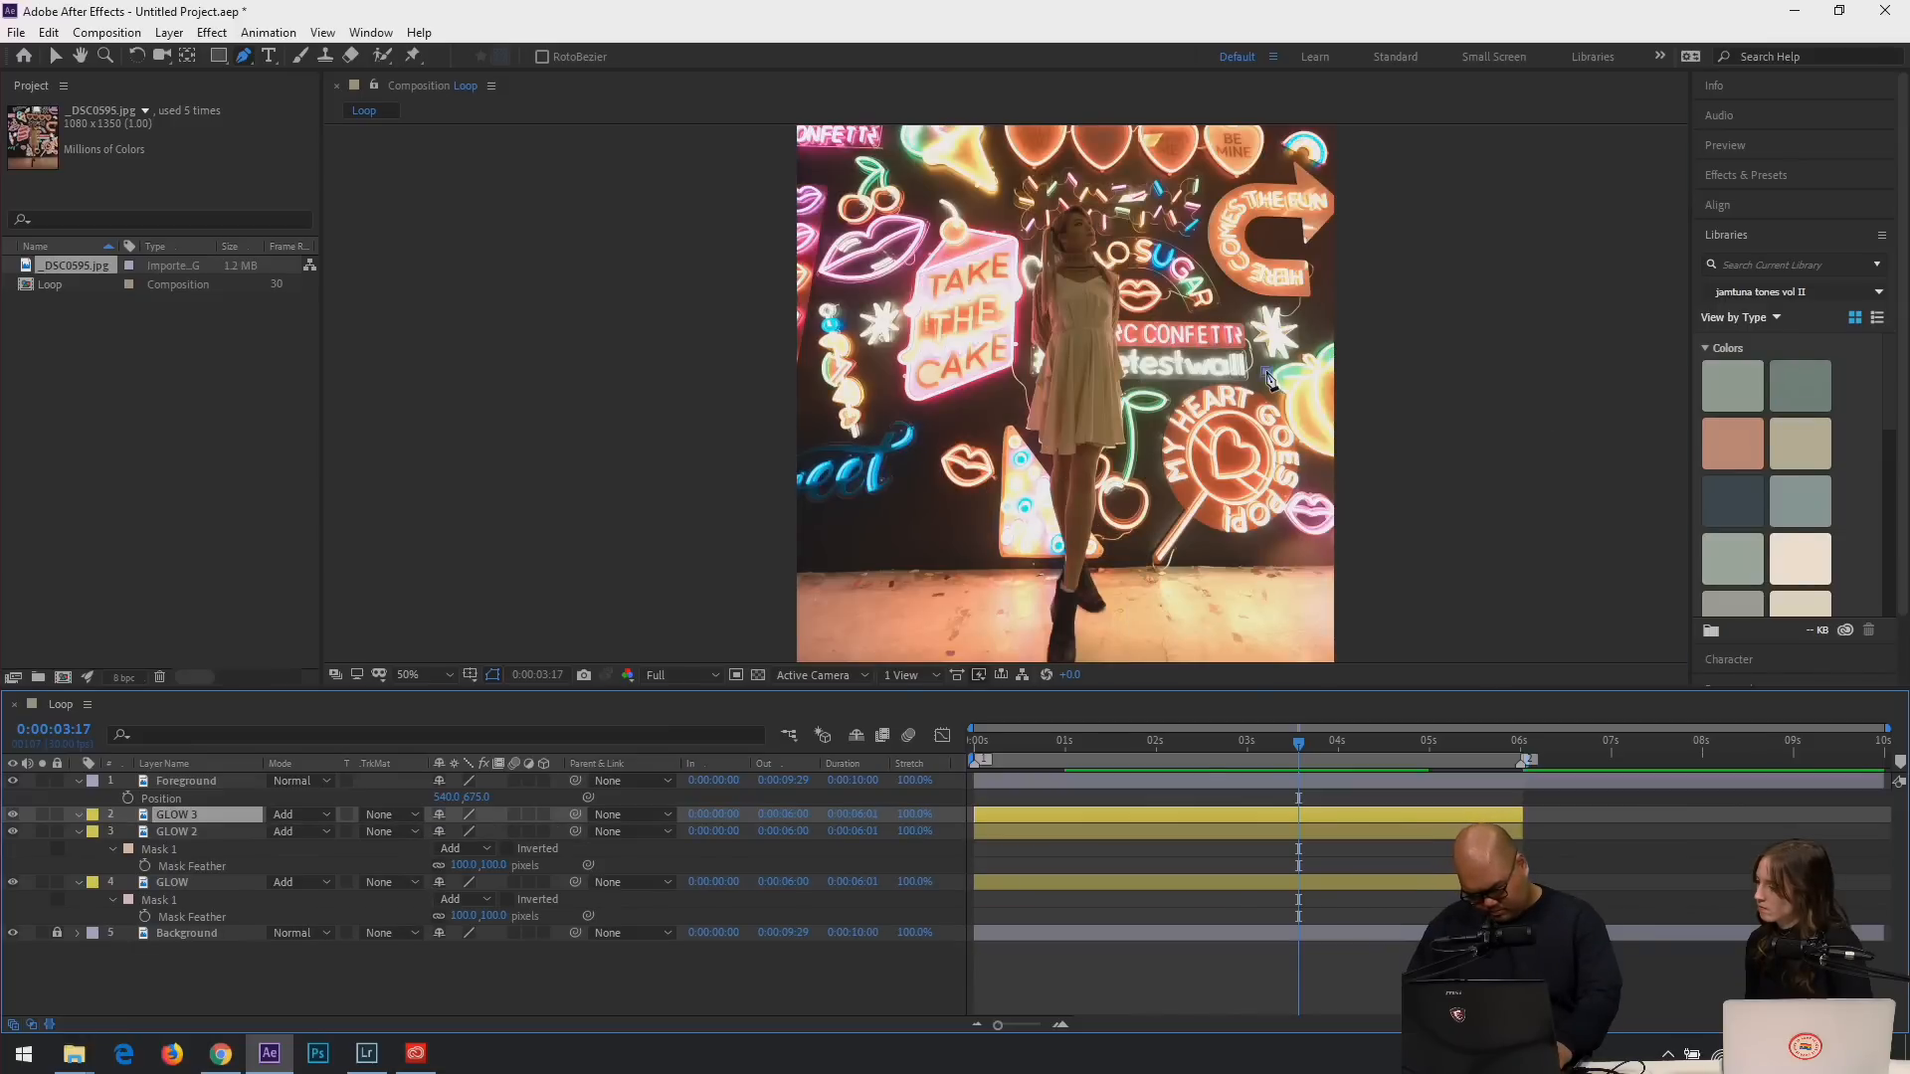
Draw a closed mask around the peach sign on the GLOW 3 layer and feather it by 100 pixels.
click(1266, 372)
drag(1322, 475, 1386, 450)
click(1354, 311)
click(1313, 323)
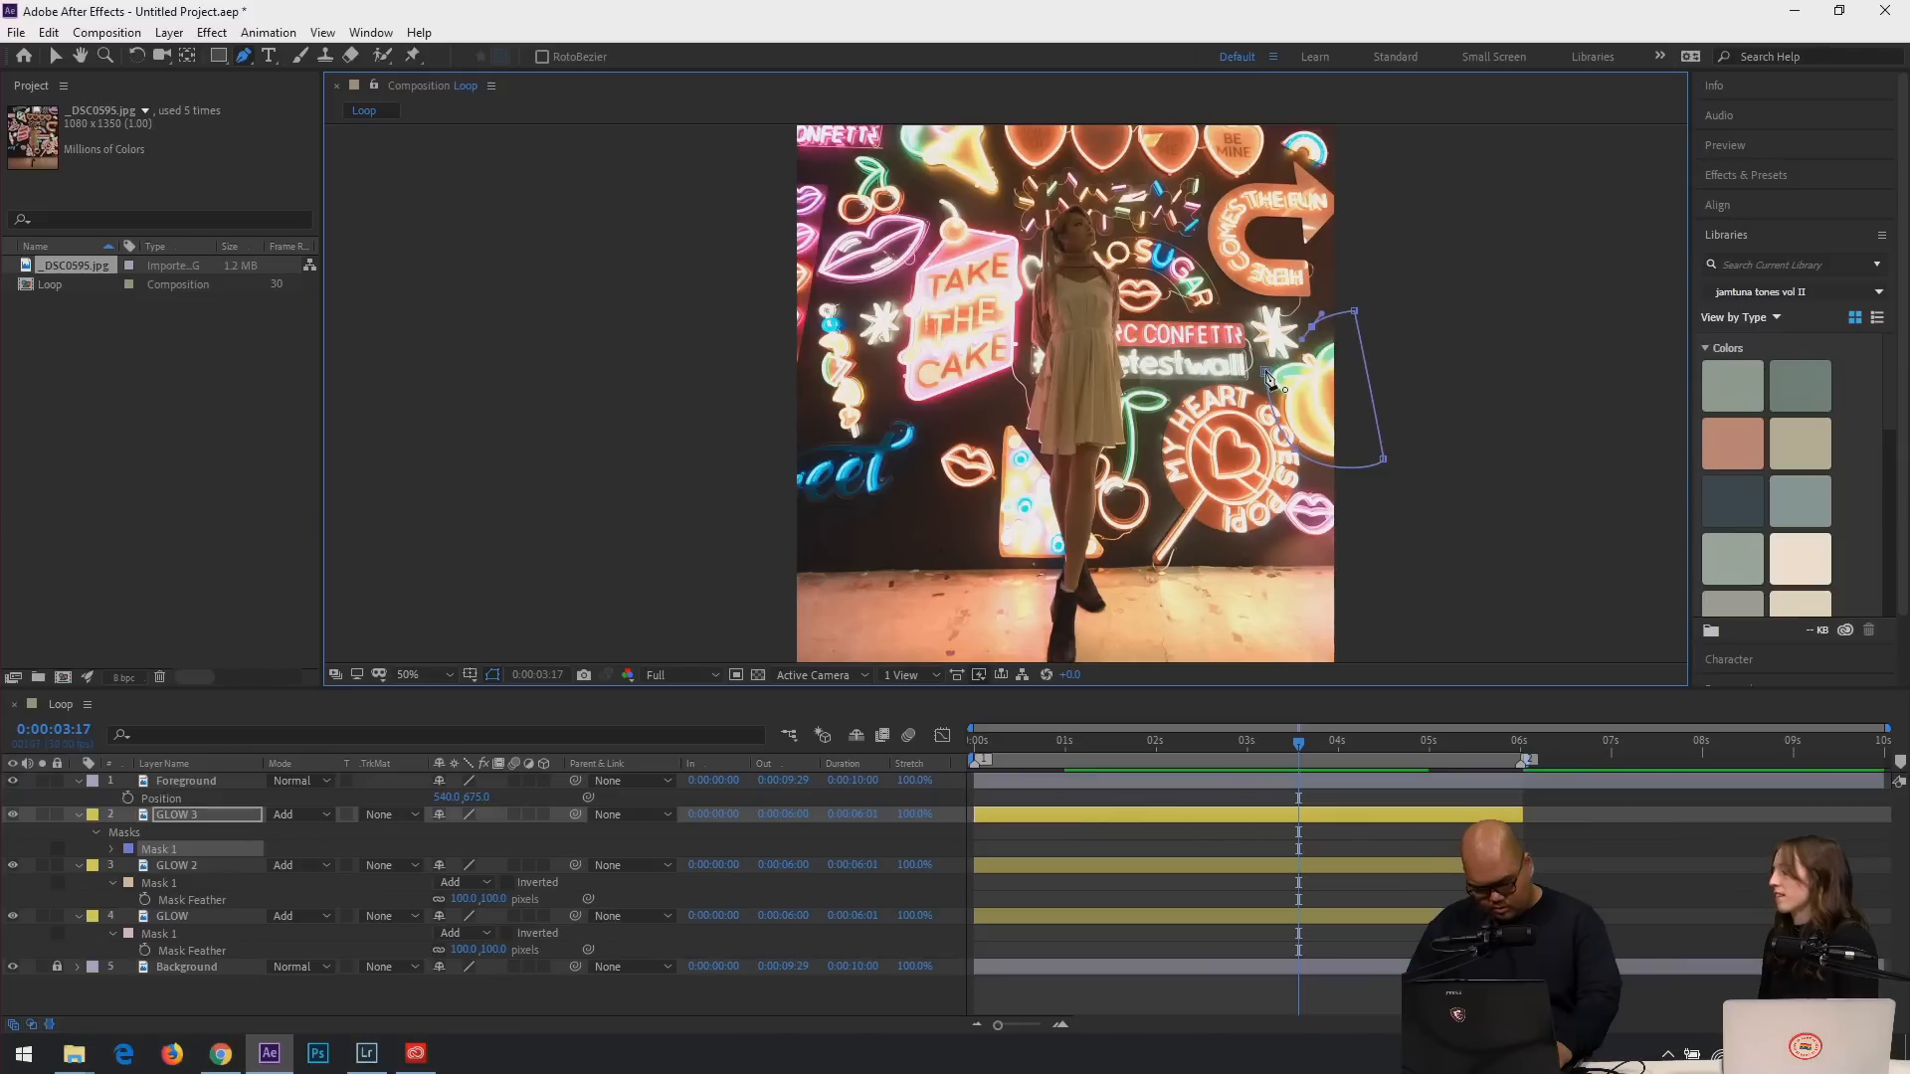
click(1266, 373)
key(f)
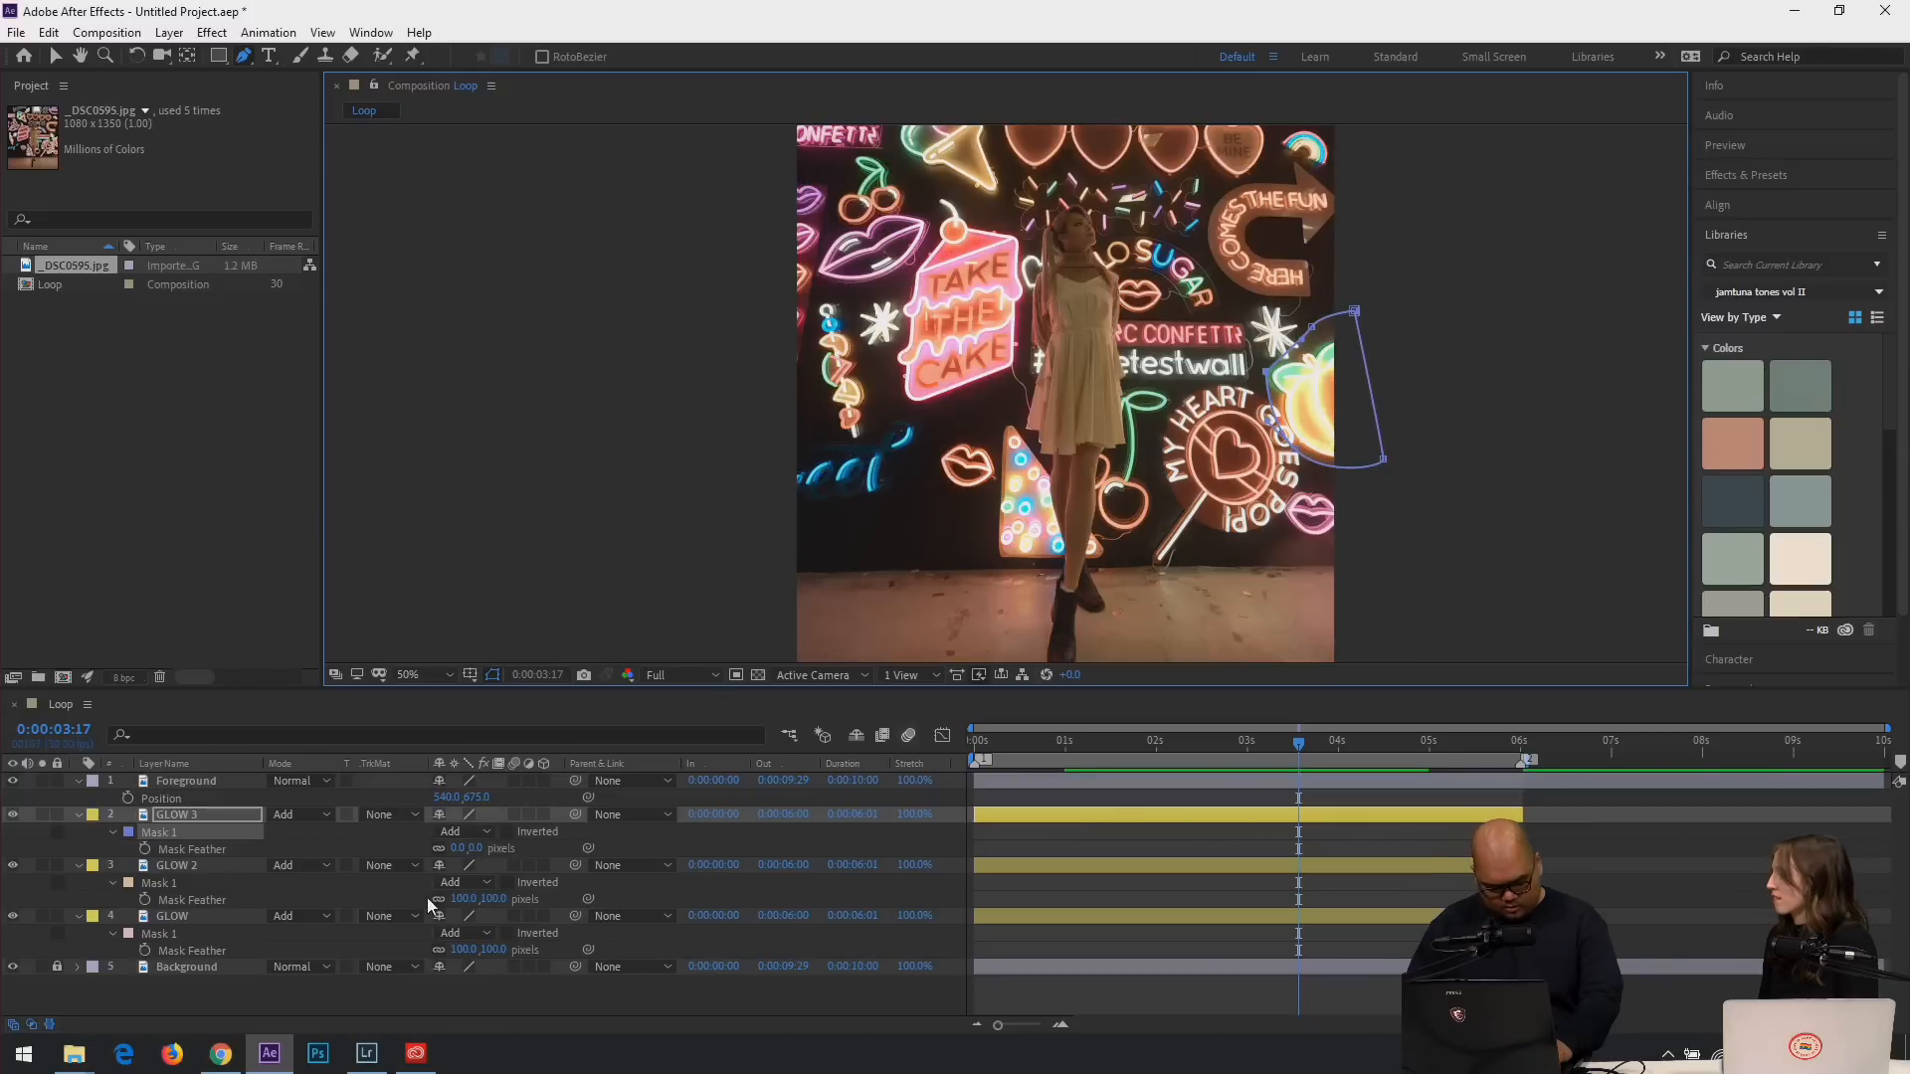
click(461, 849)
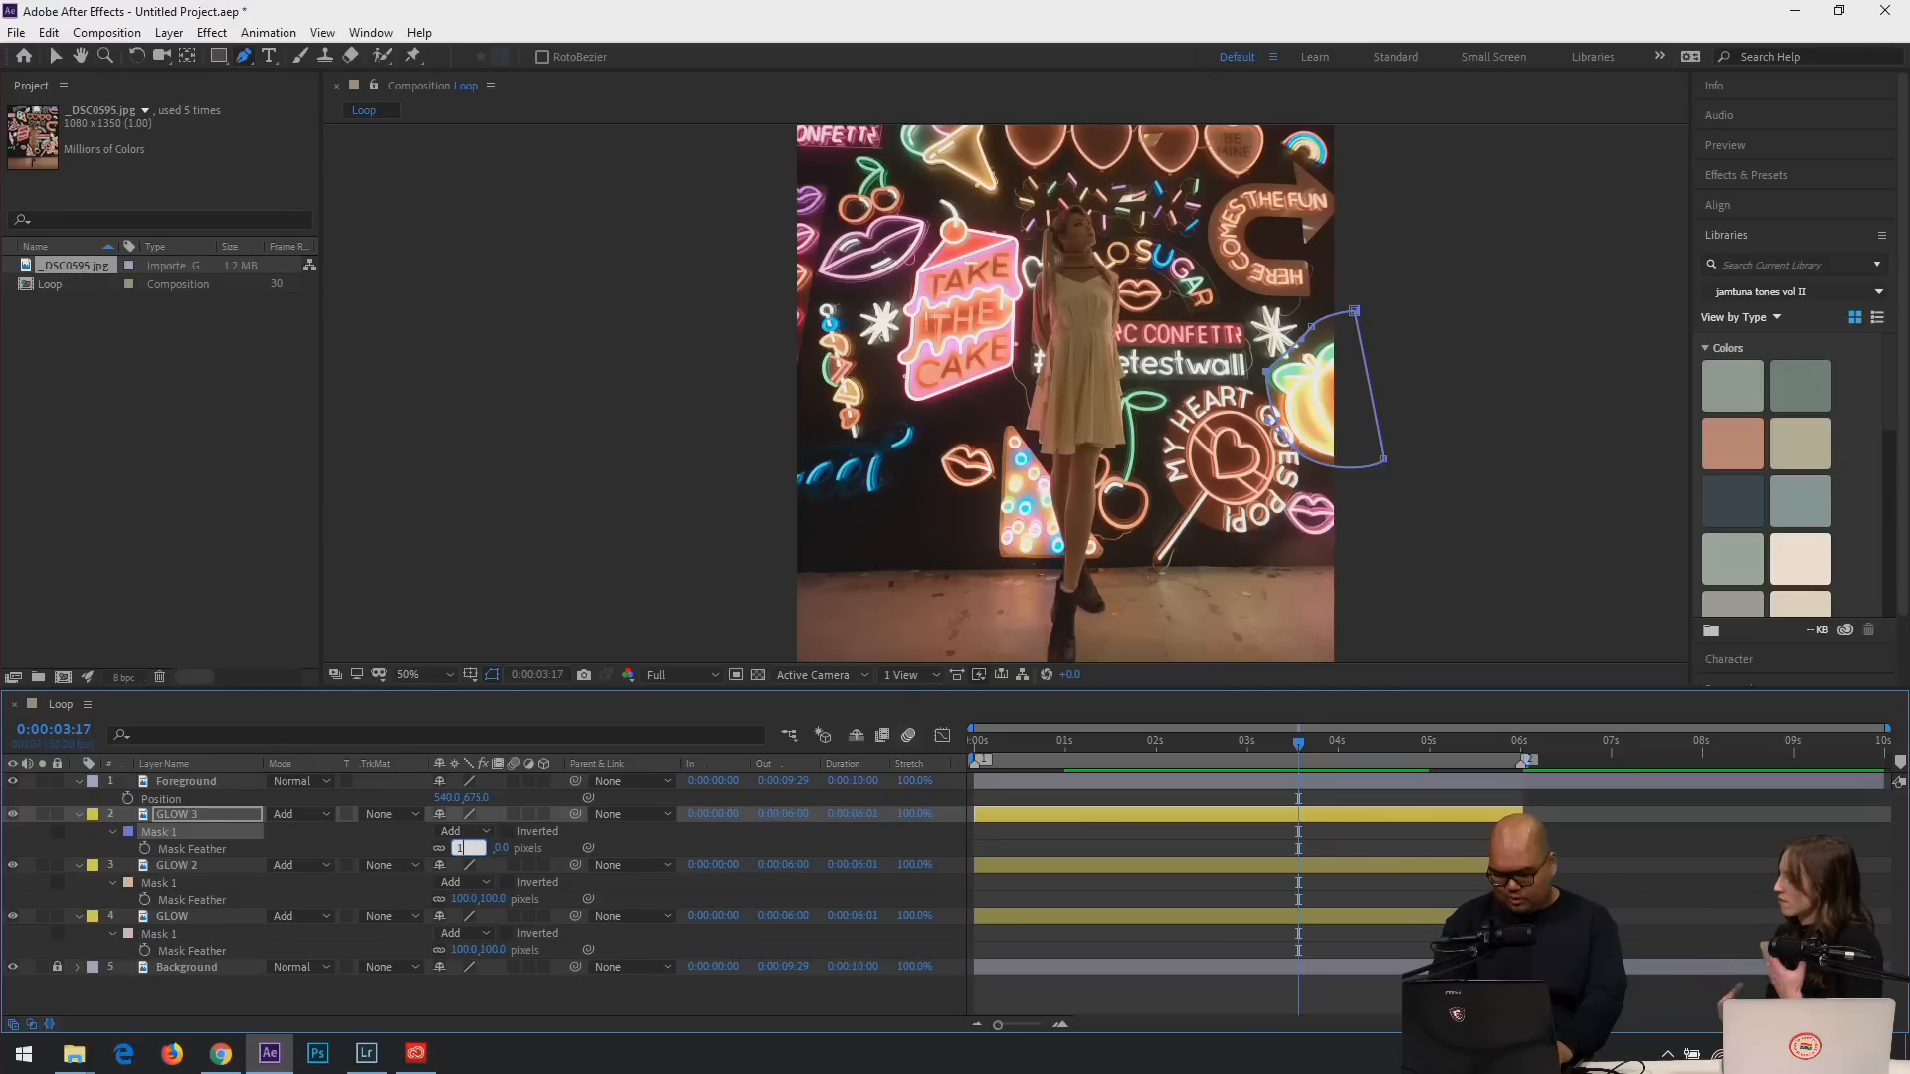
text(100)
key(Return)
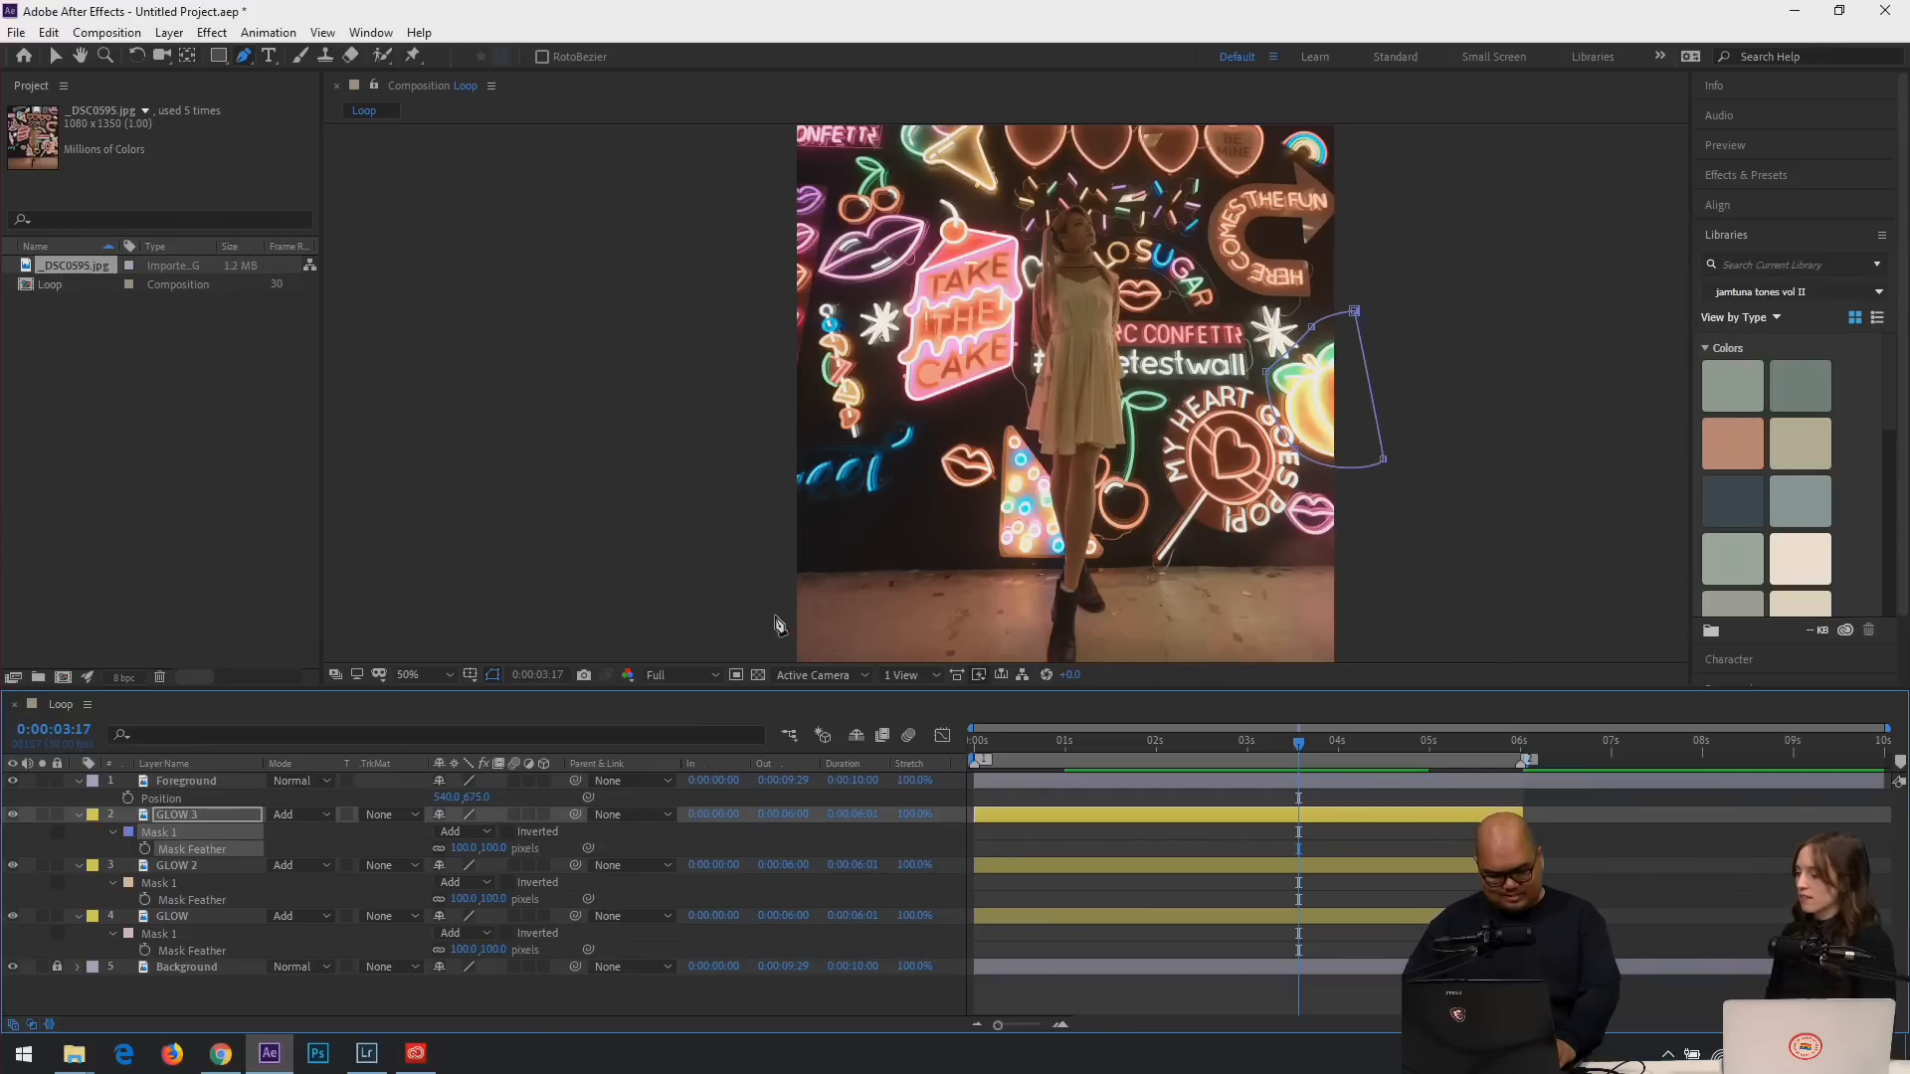
key(comma)
key(period)
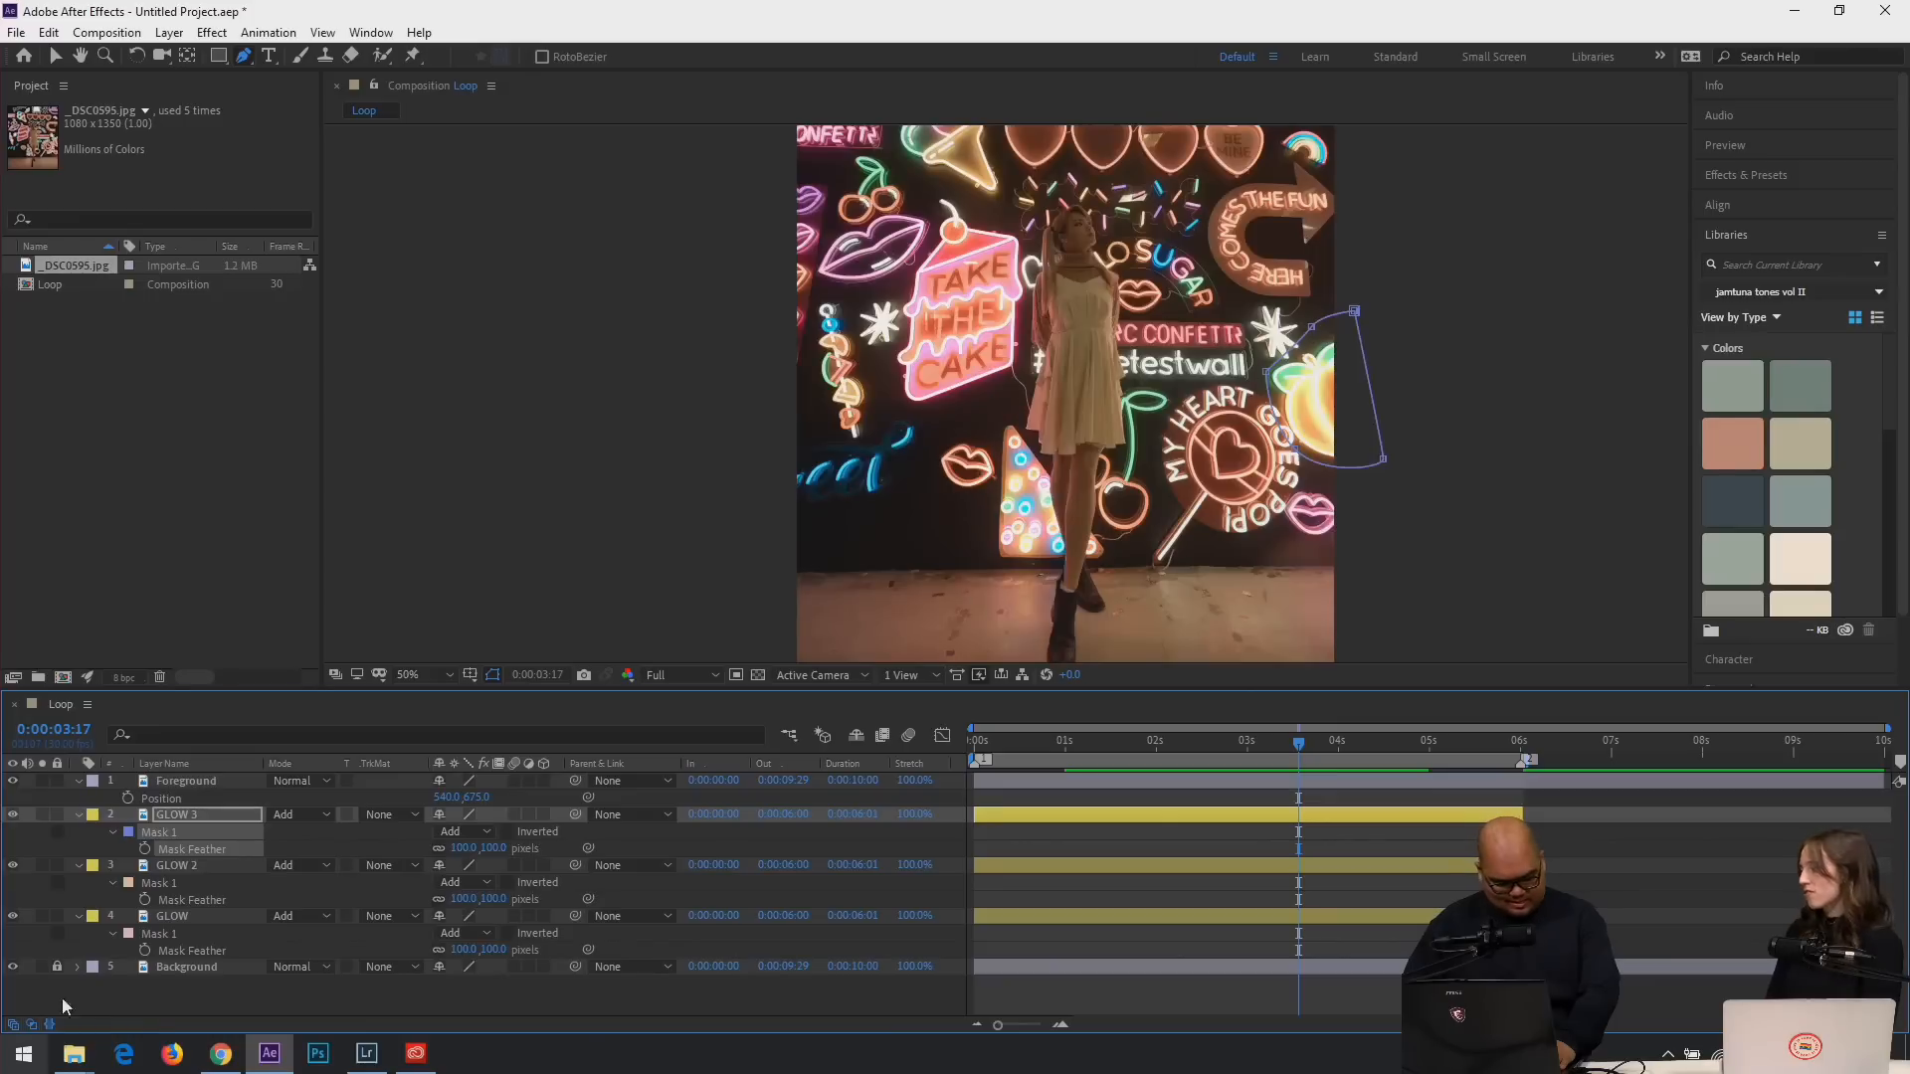
click(188, 1002)
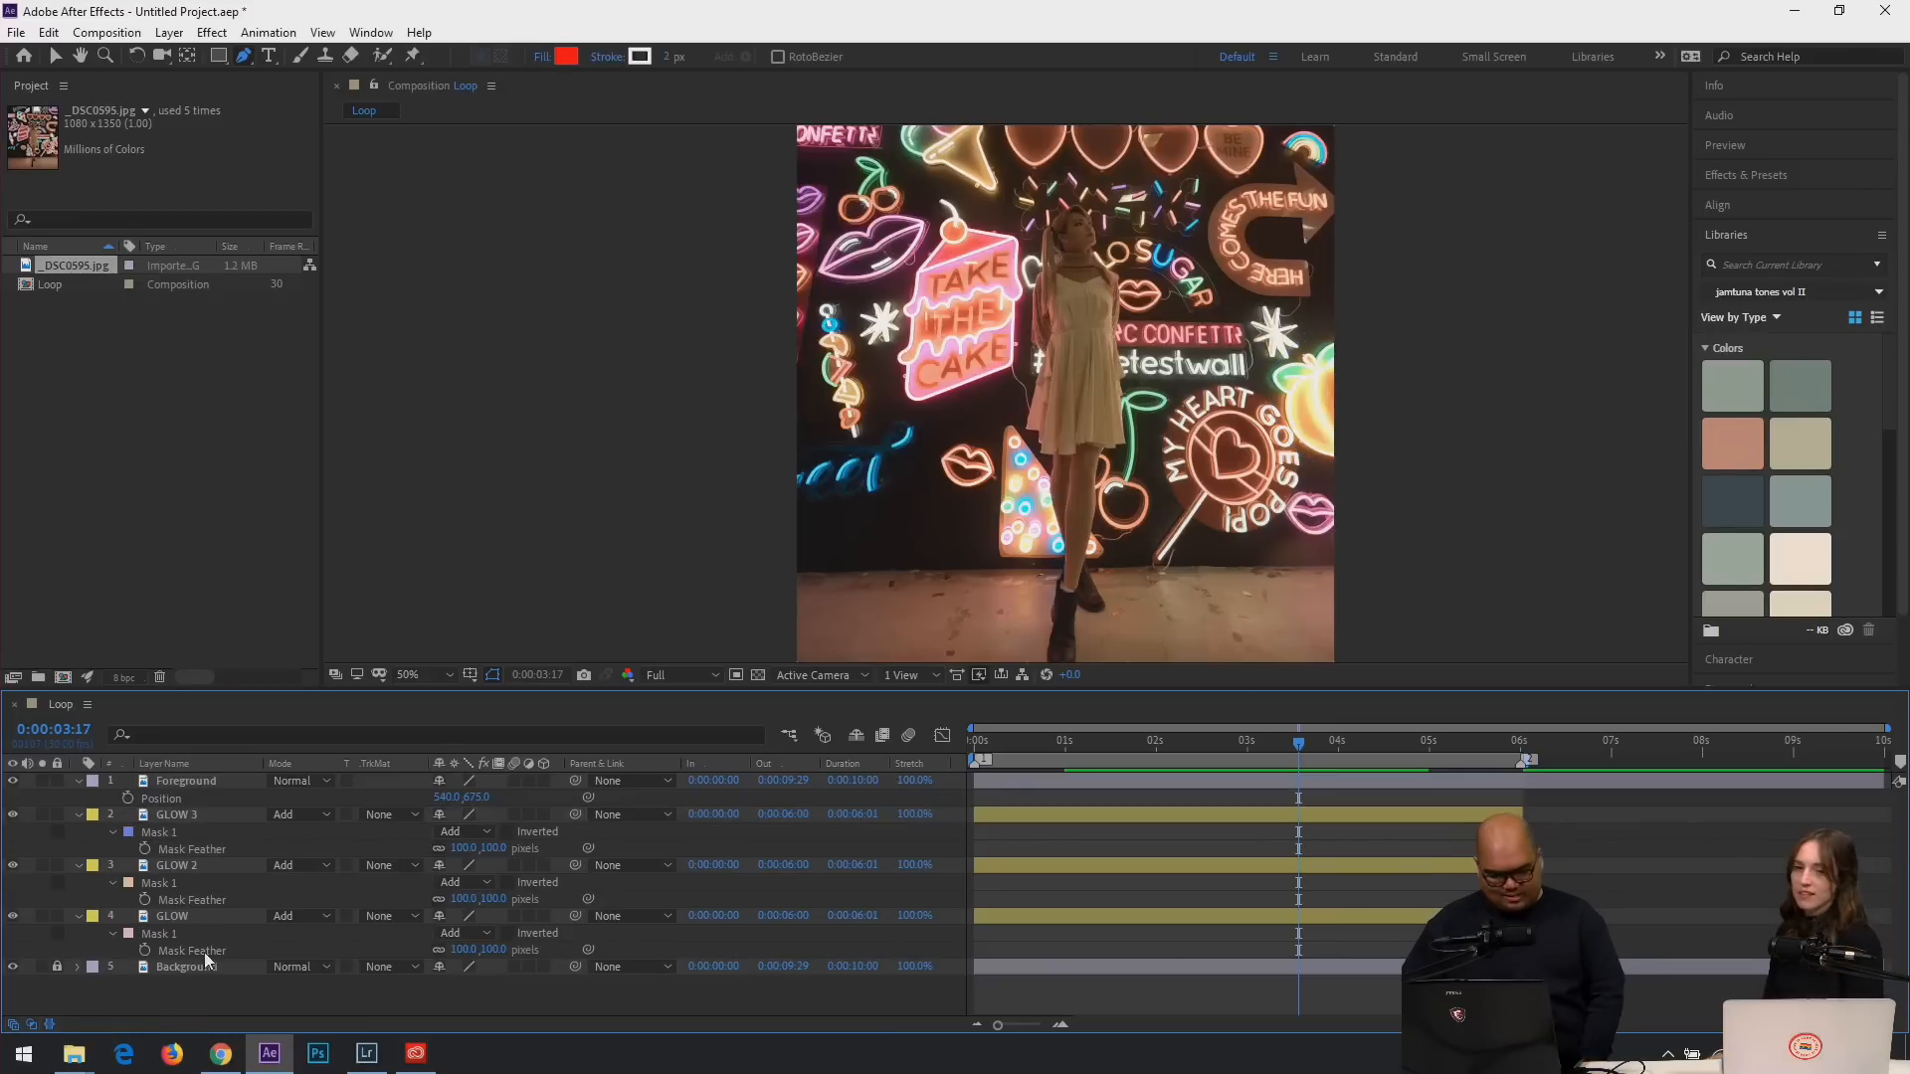
Duplicate the GLOW 3 layer and delete the peach mask from the copy.
click(185, 814)
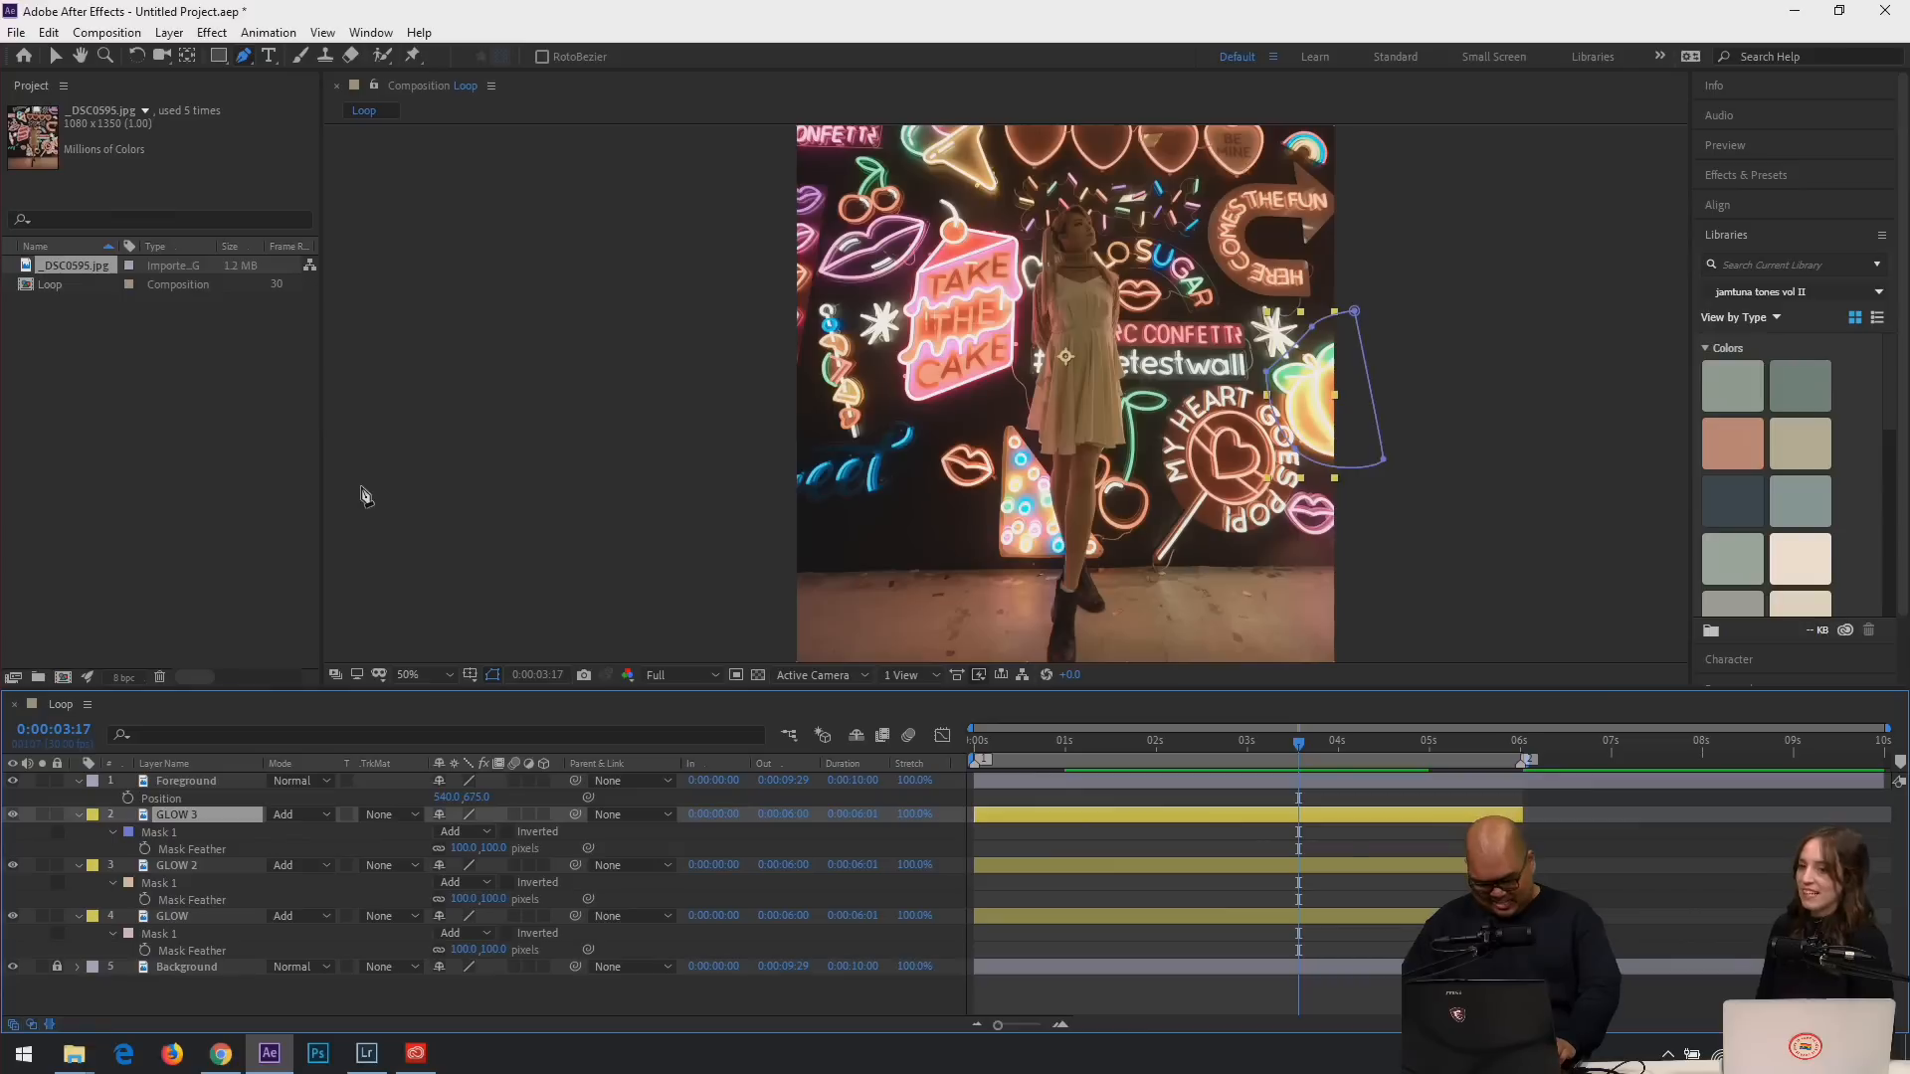
key(ctrl+d)
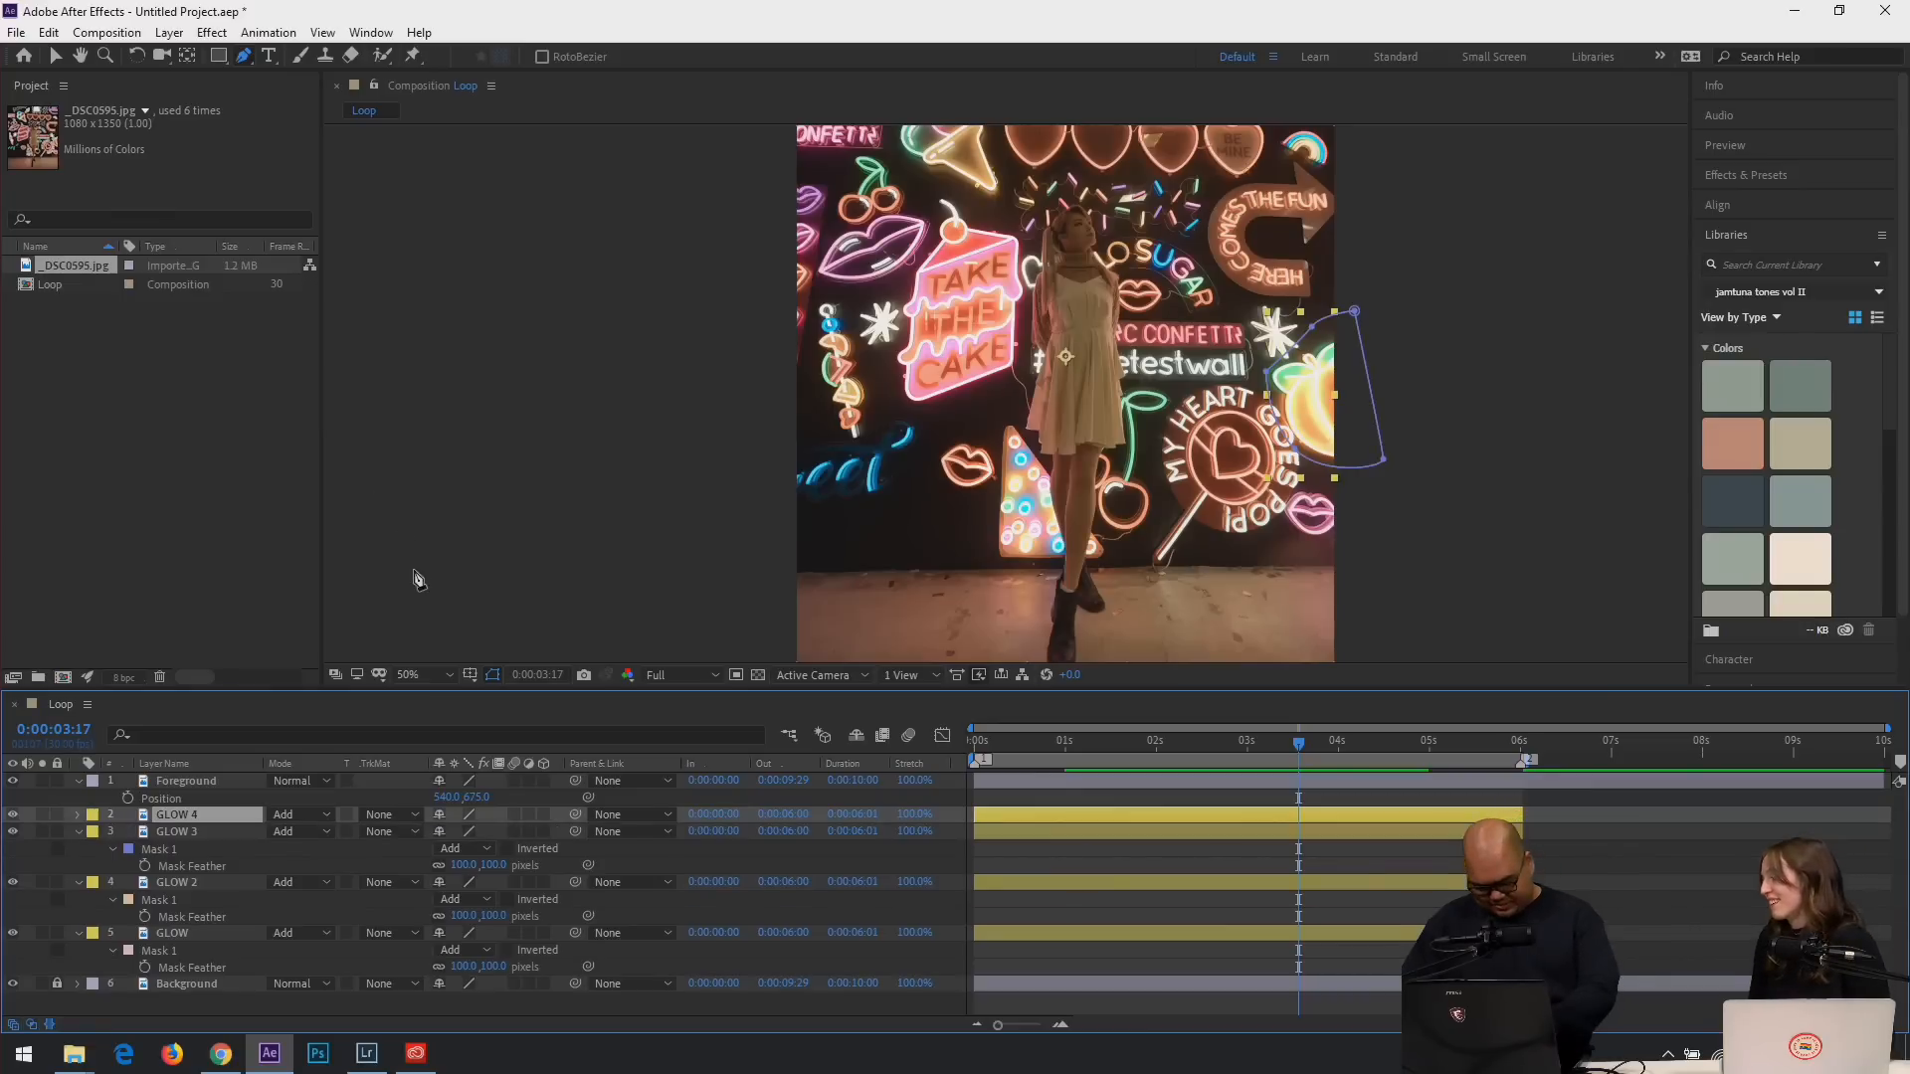
key(m)
click(176, 833)
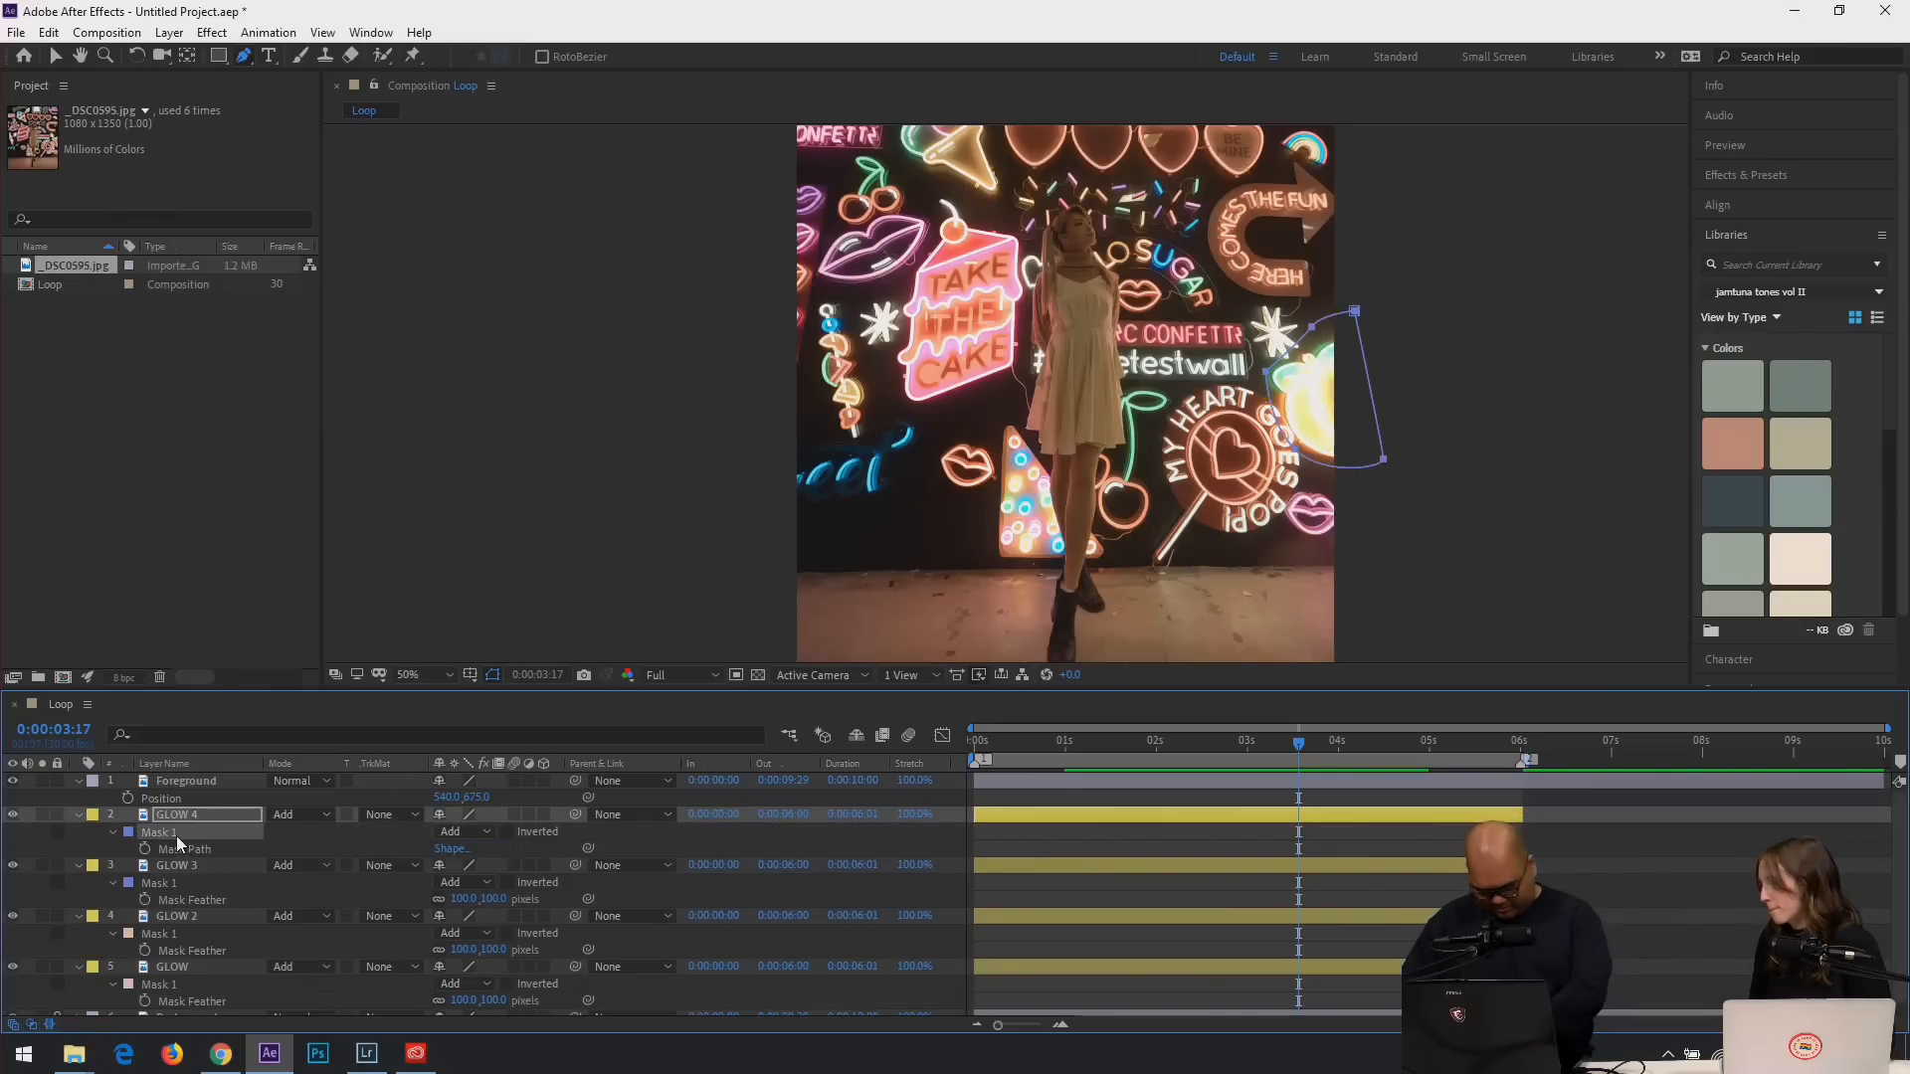
key(Delete)
Draw a mask around the large lips sign on the GLOW 4 layer and feather it by 80 pixels.
drag(953, 259, 1059, 424)
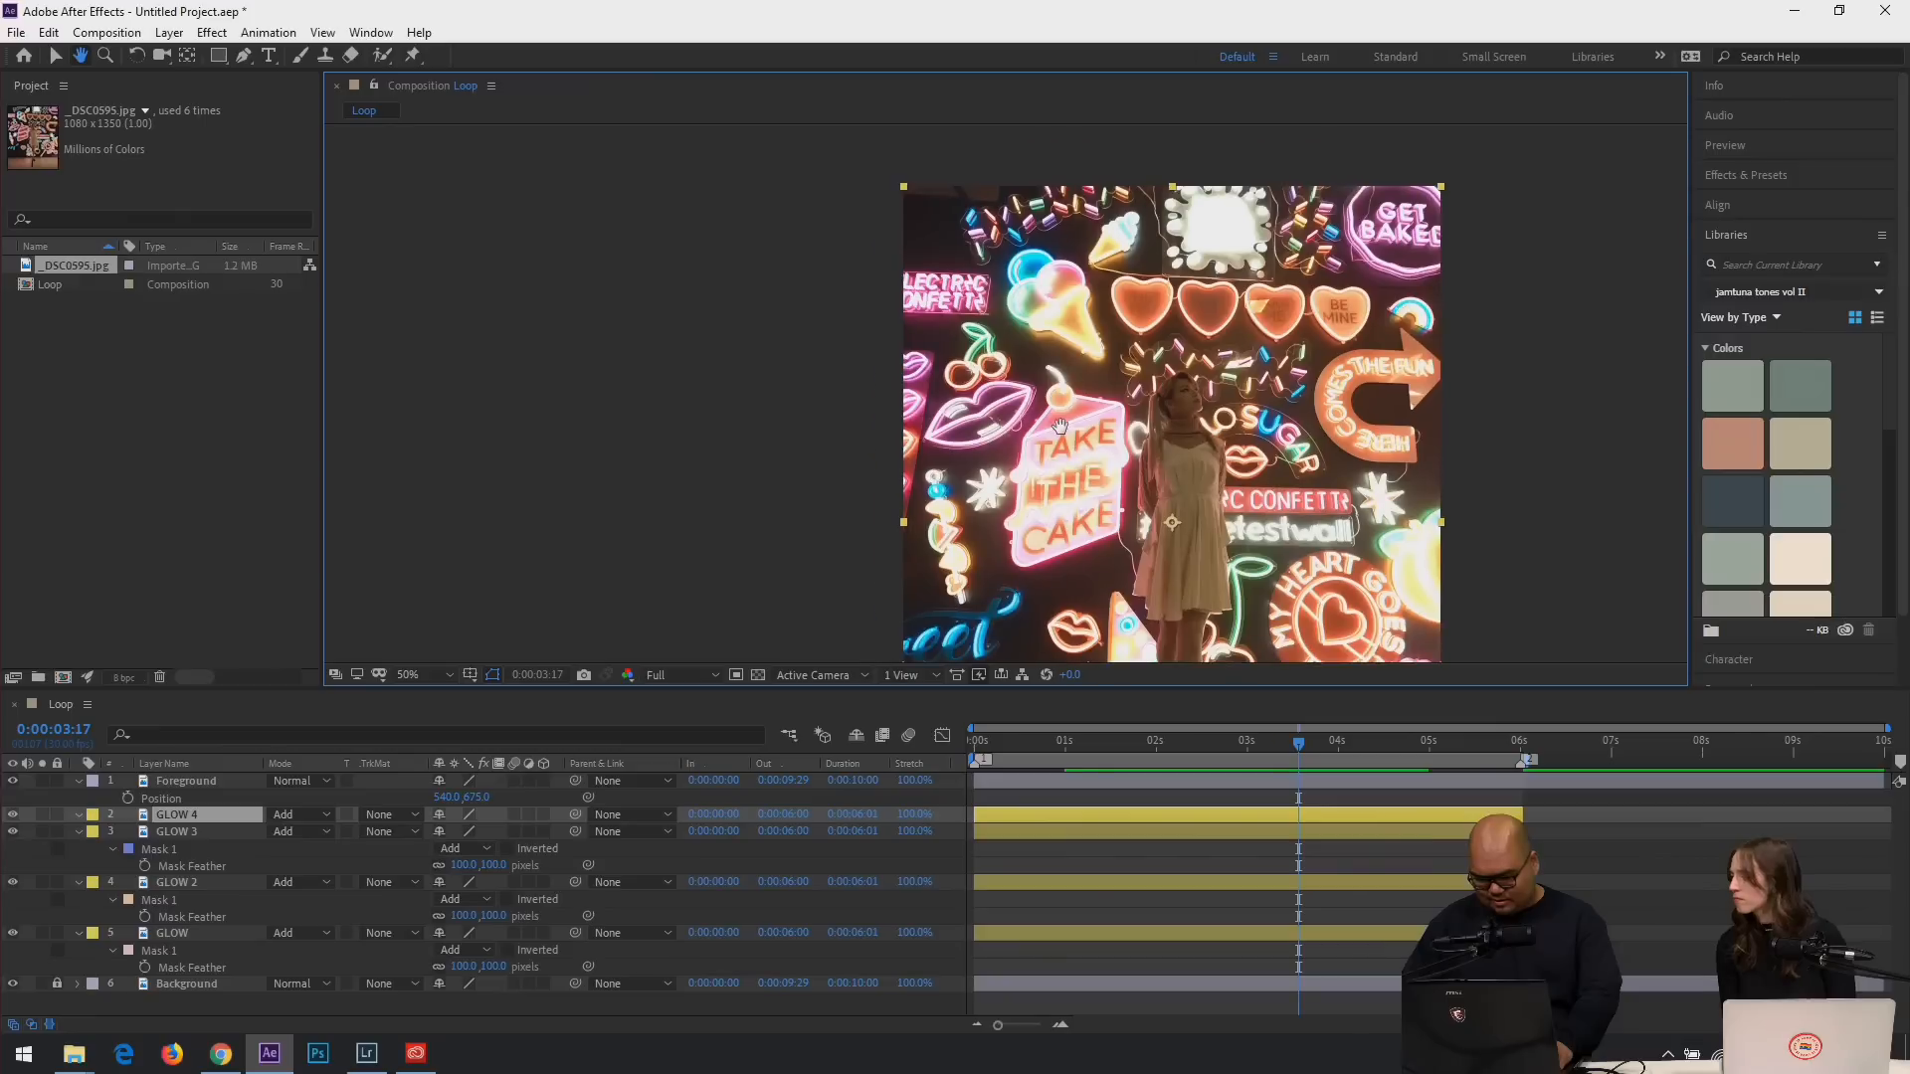
click(922, 455)
click(1037, 380)
drag(1039, 398, 973, 384)
drag(939, 404, 930, 417)
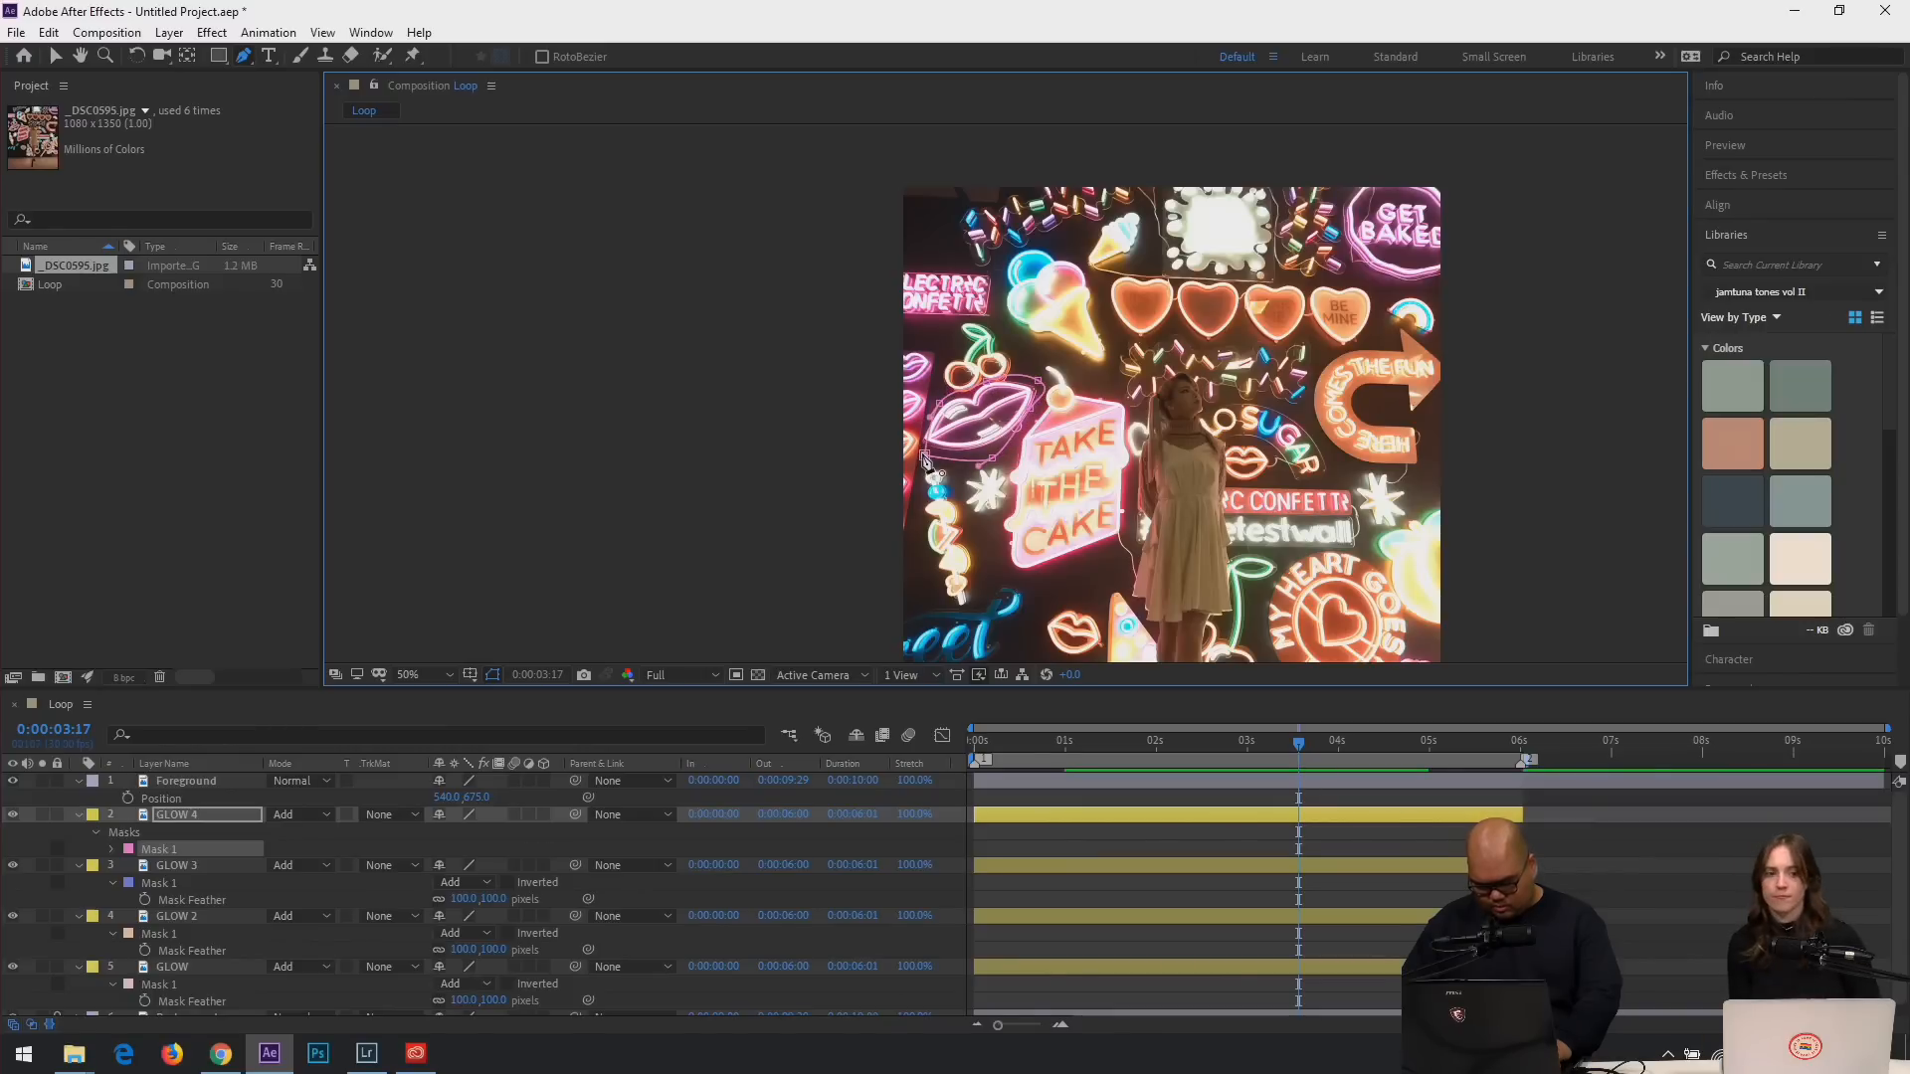
click(924, 456)
click(432, 794)
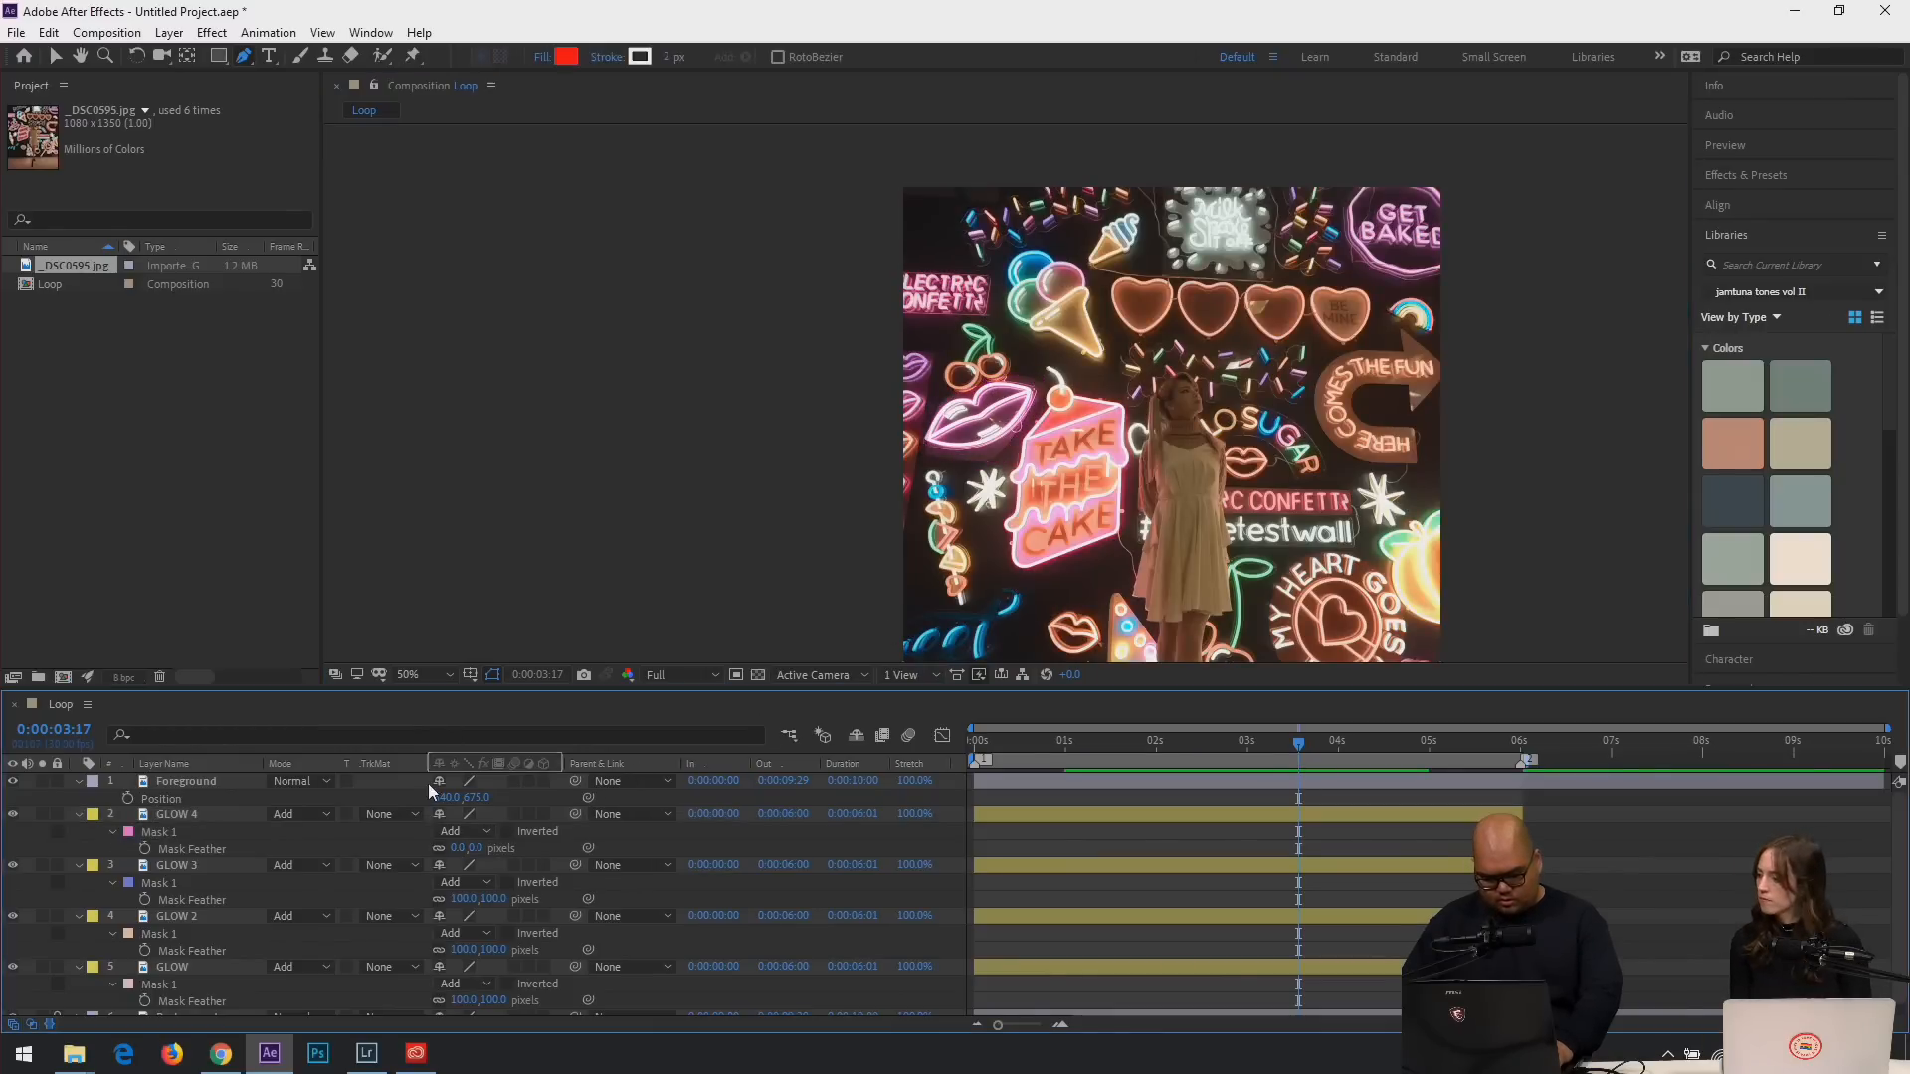
click(459, 849)
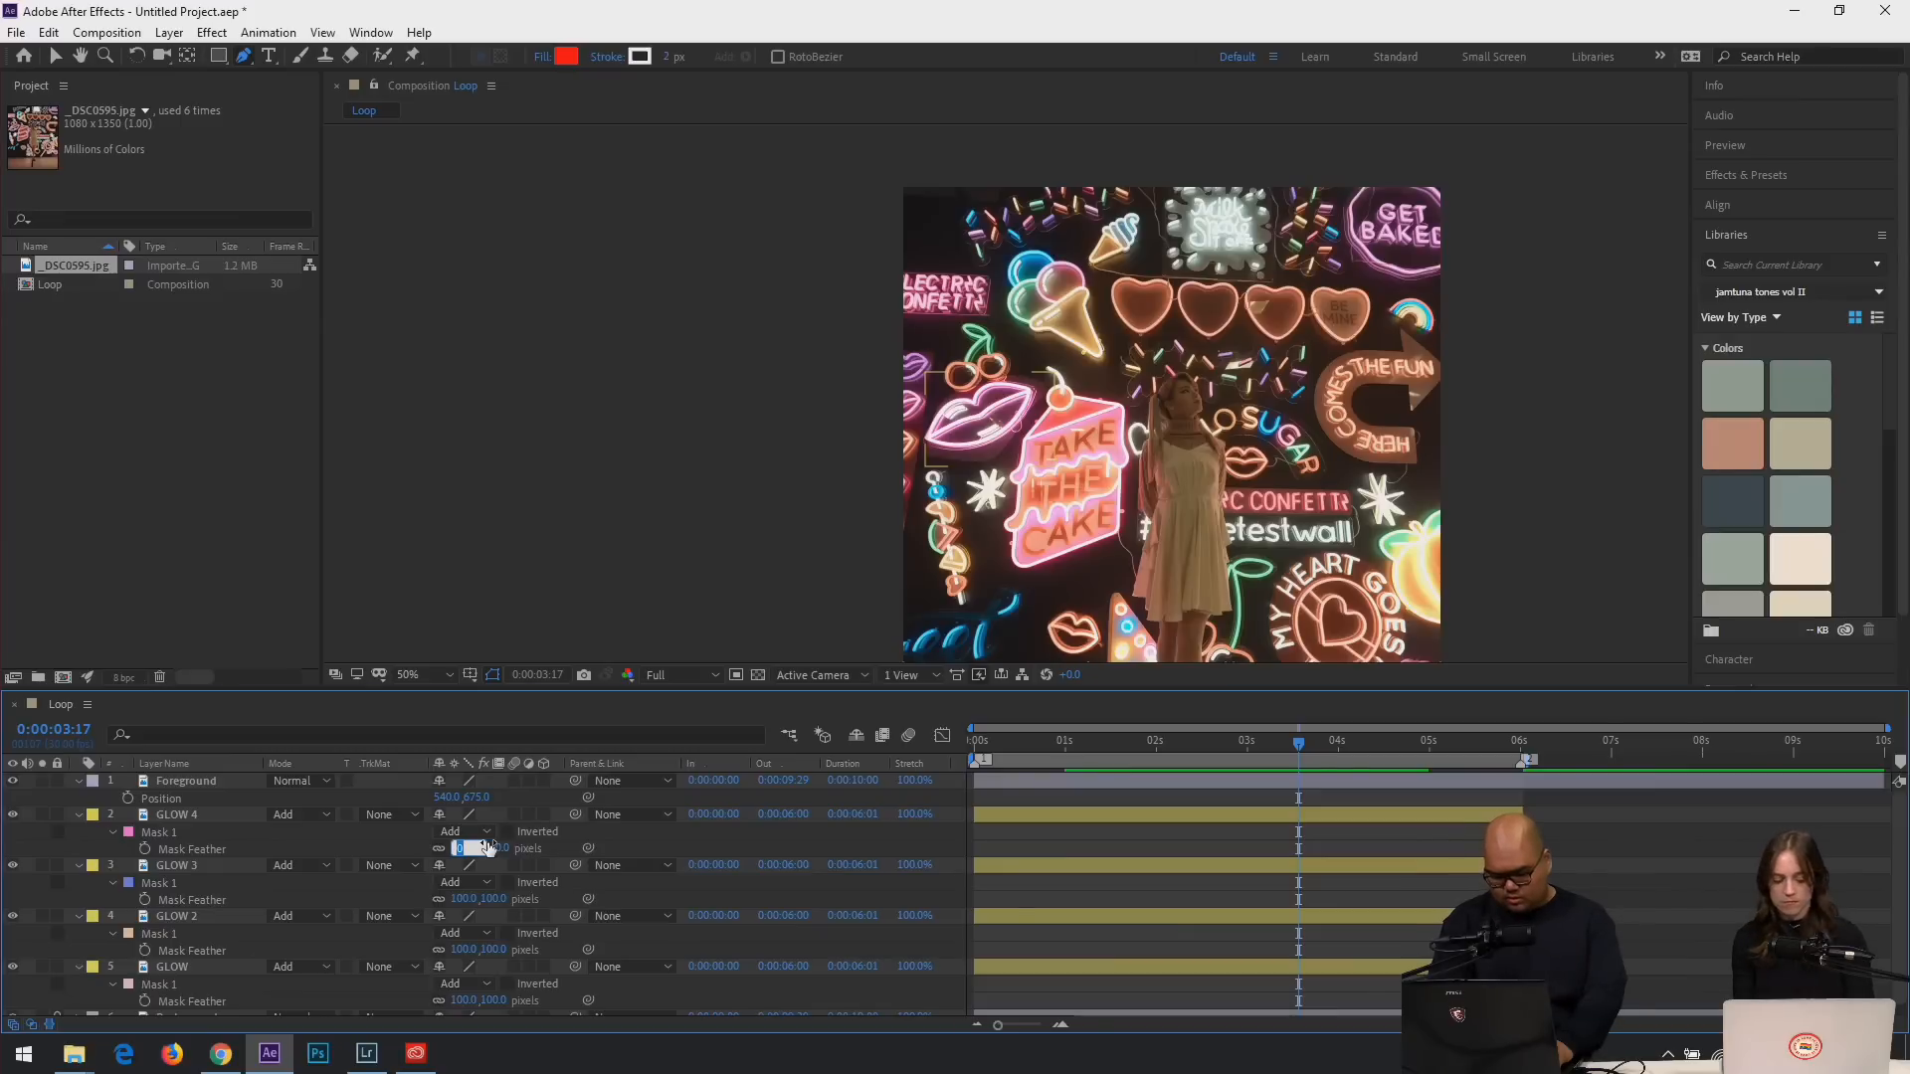
text(80)
key(Return)
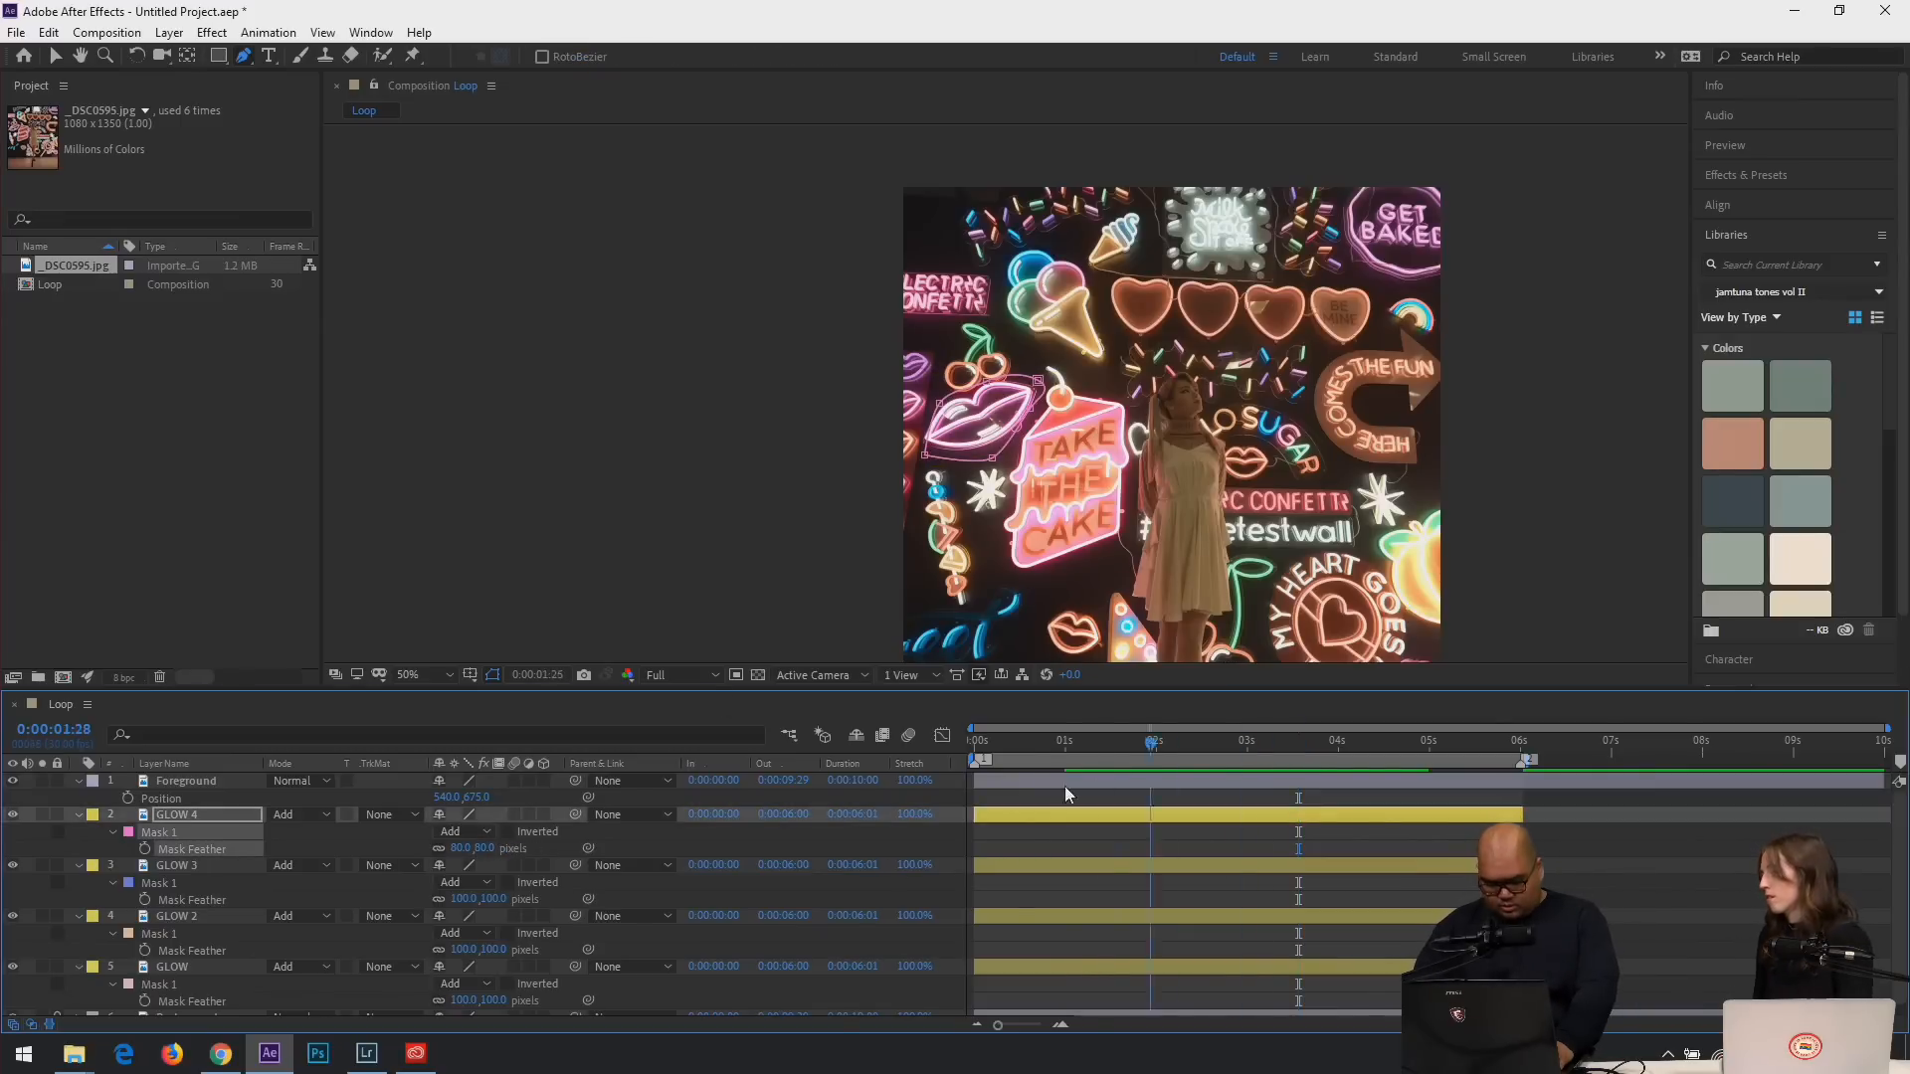
Preview the loop from the start to check the combined sign glows.
key(Home)
key(comma)
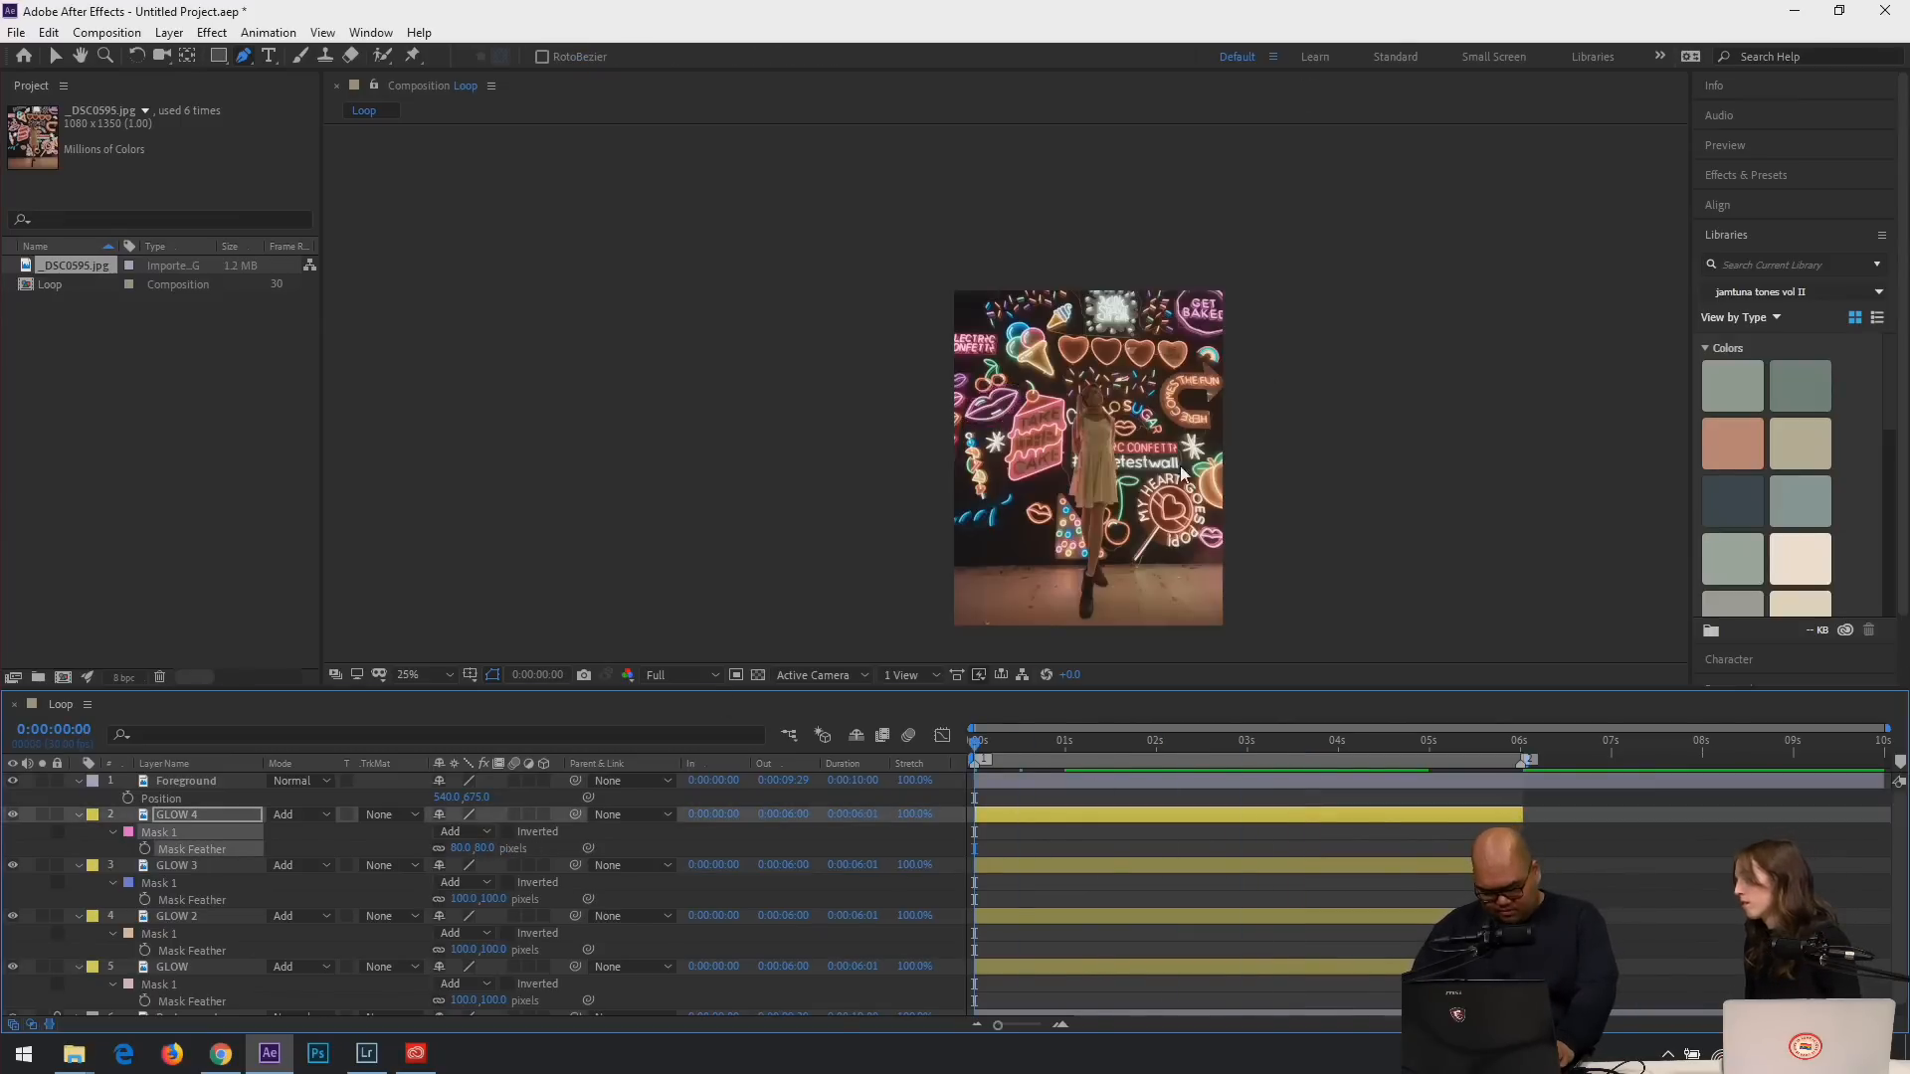
key(space)
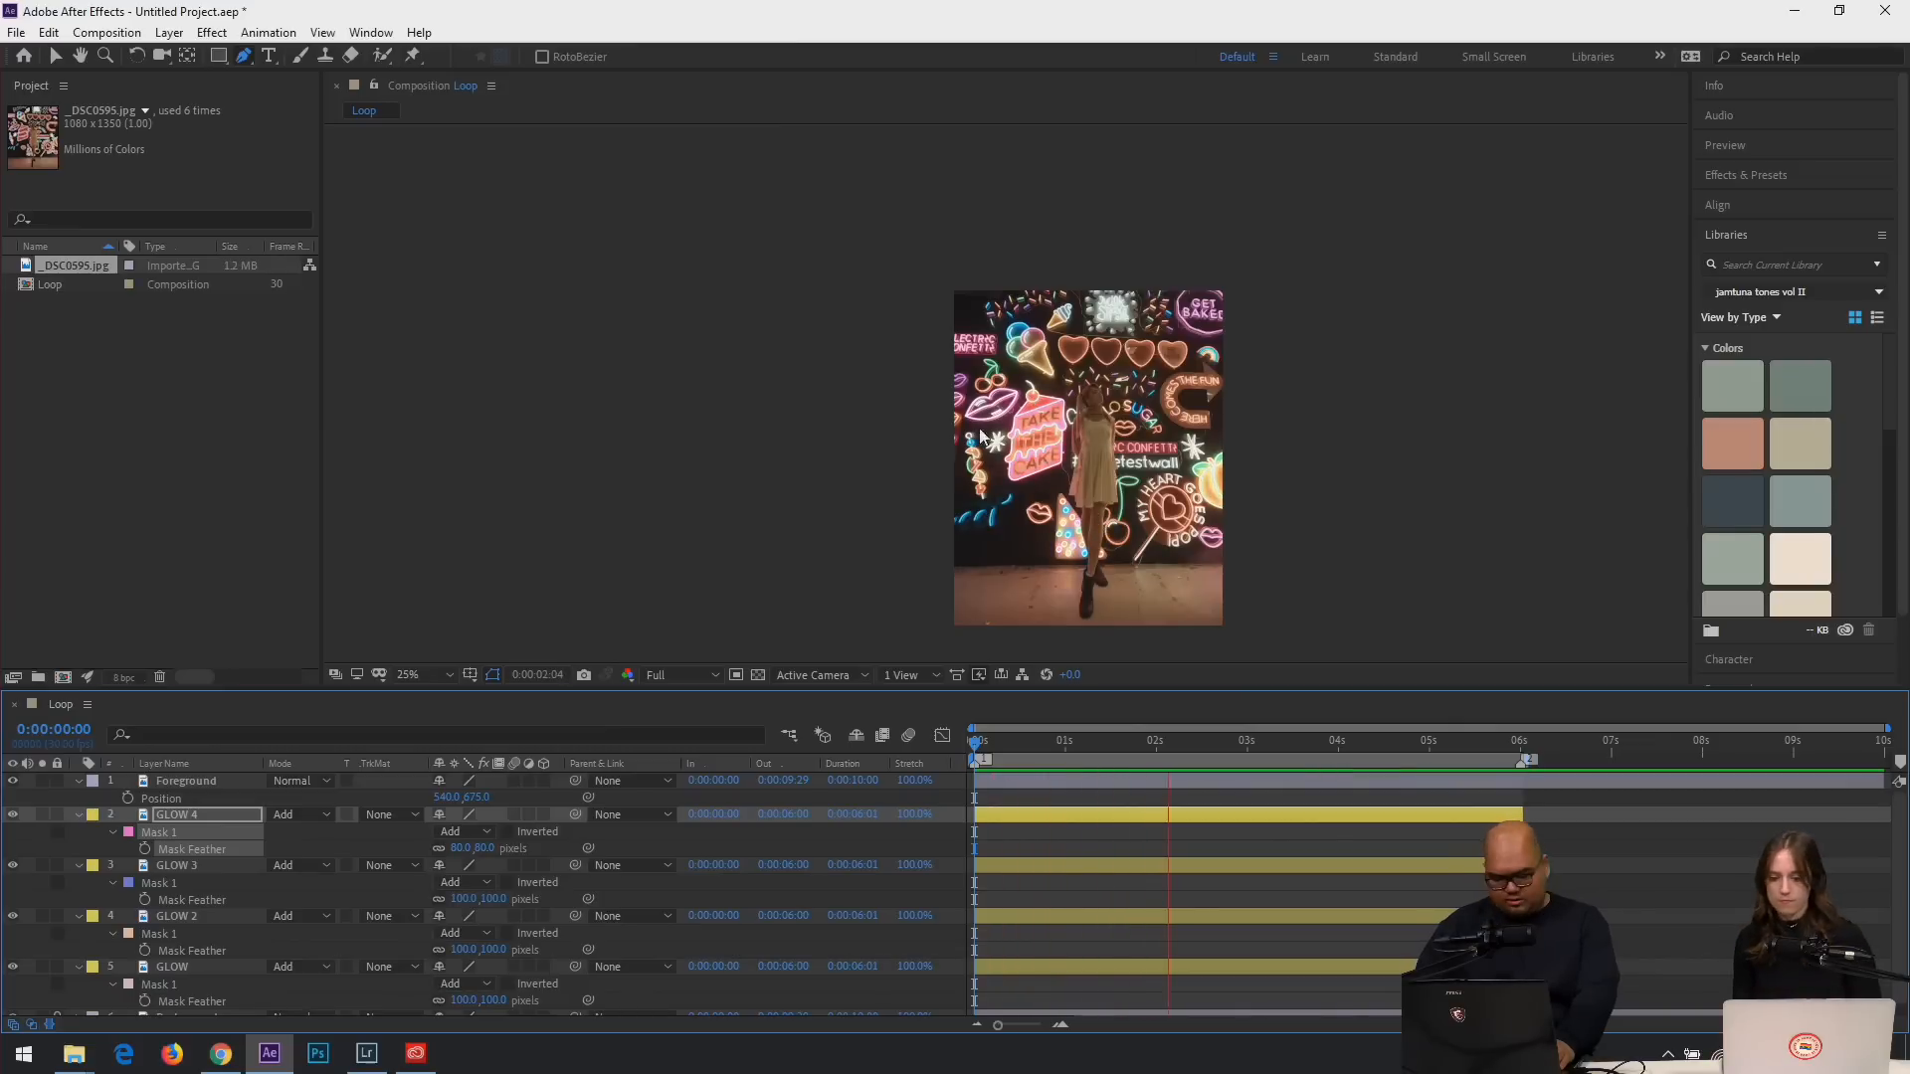
key(period)
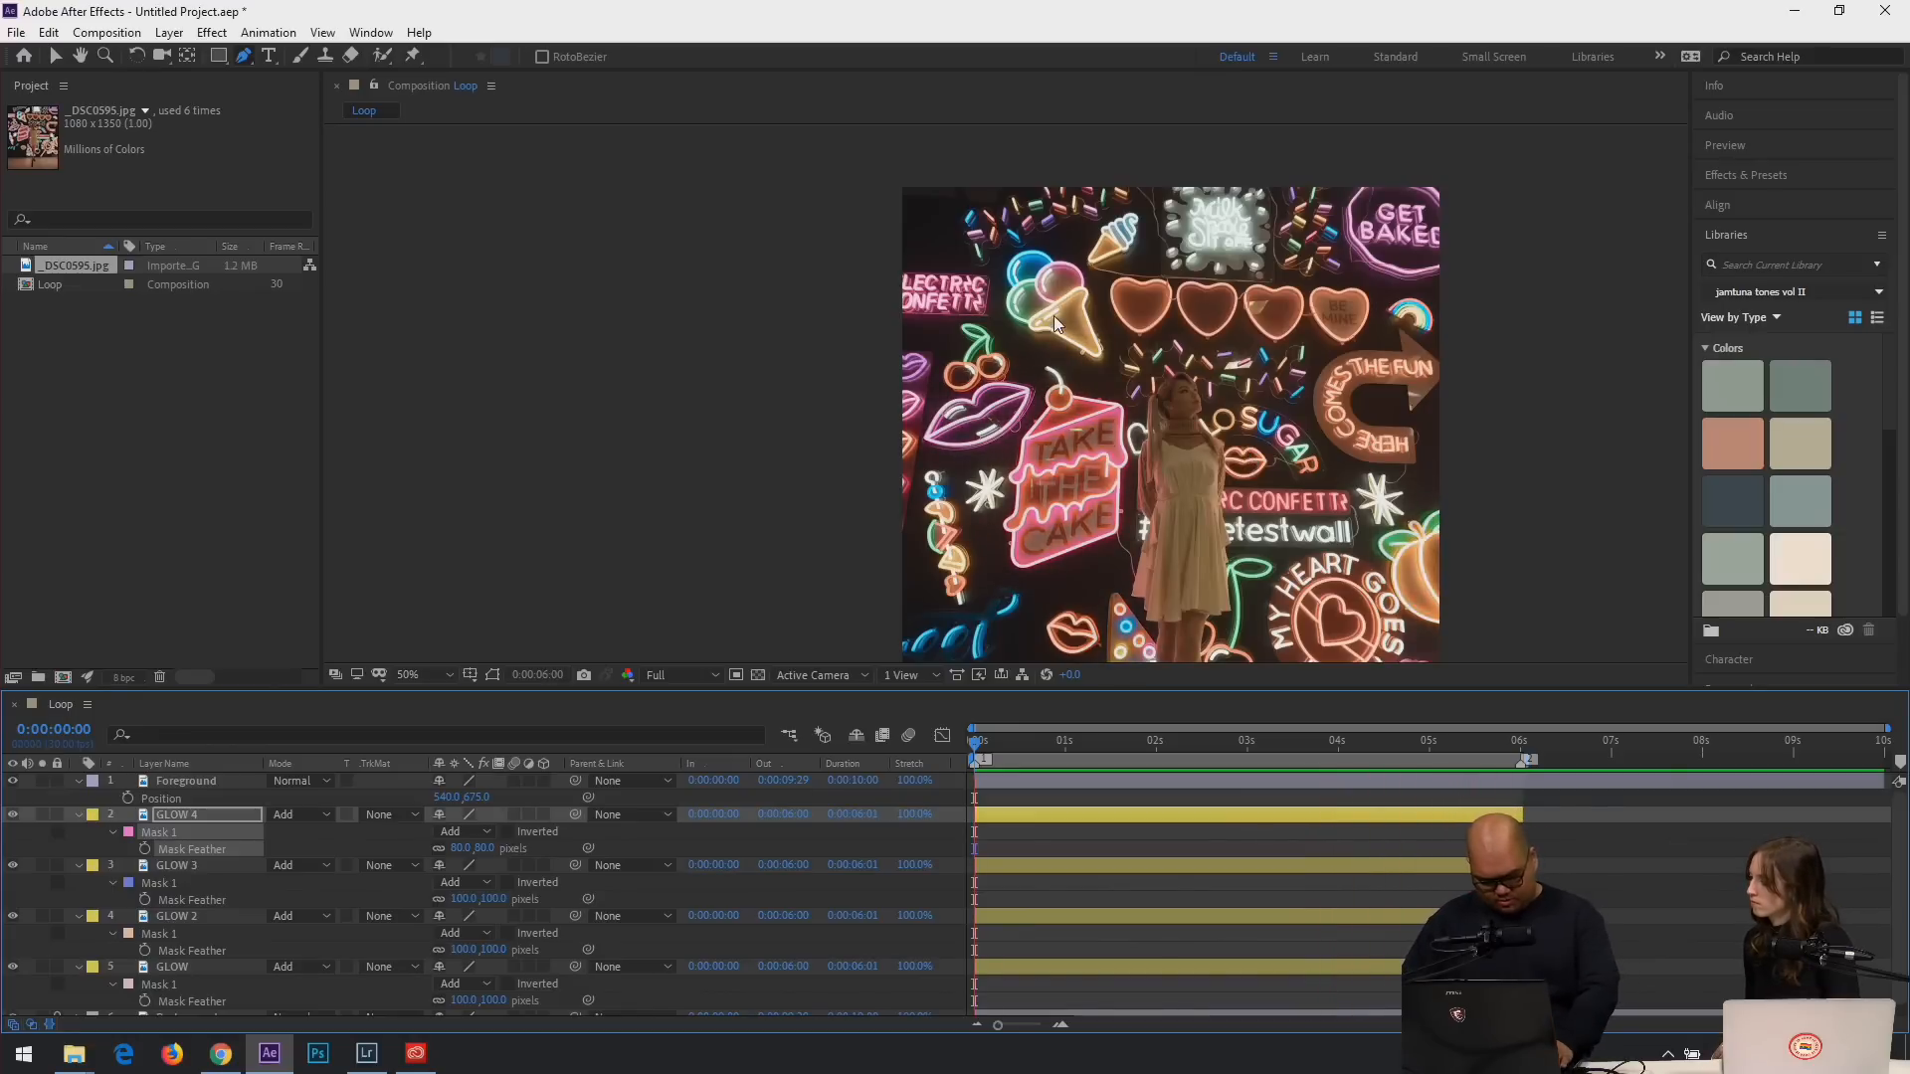
key(space)
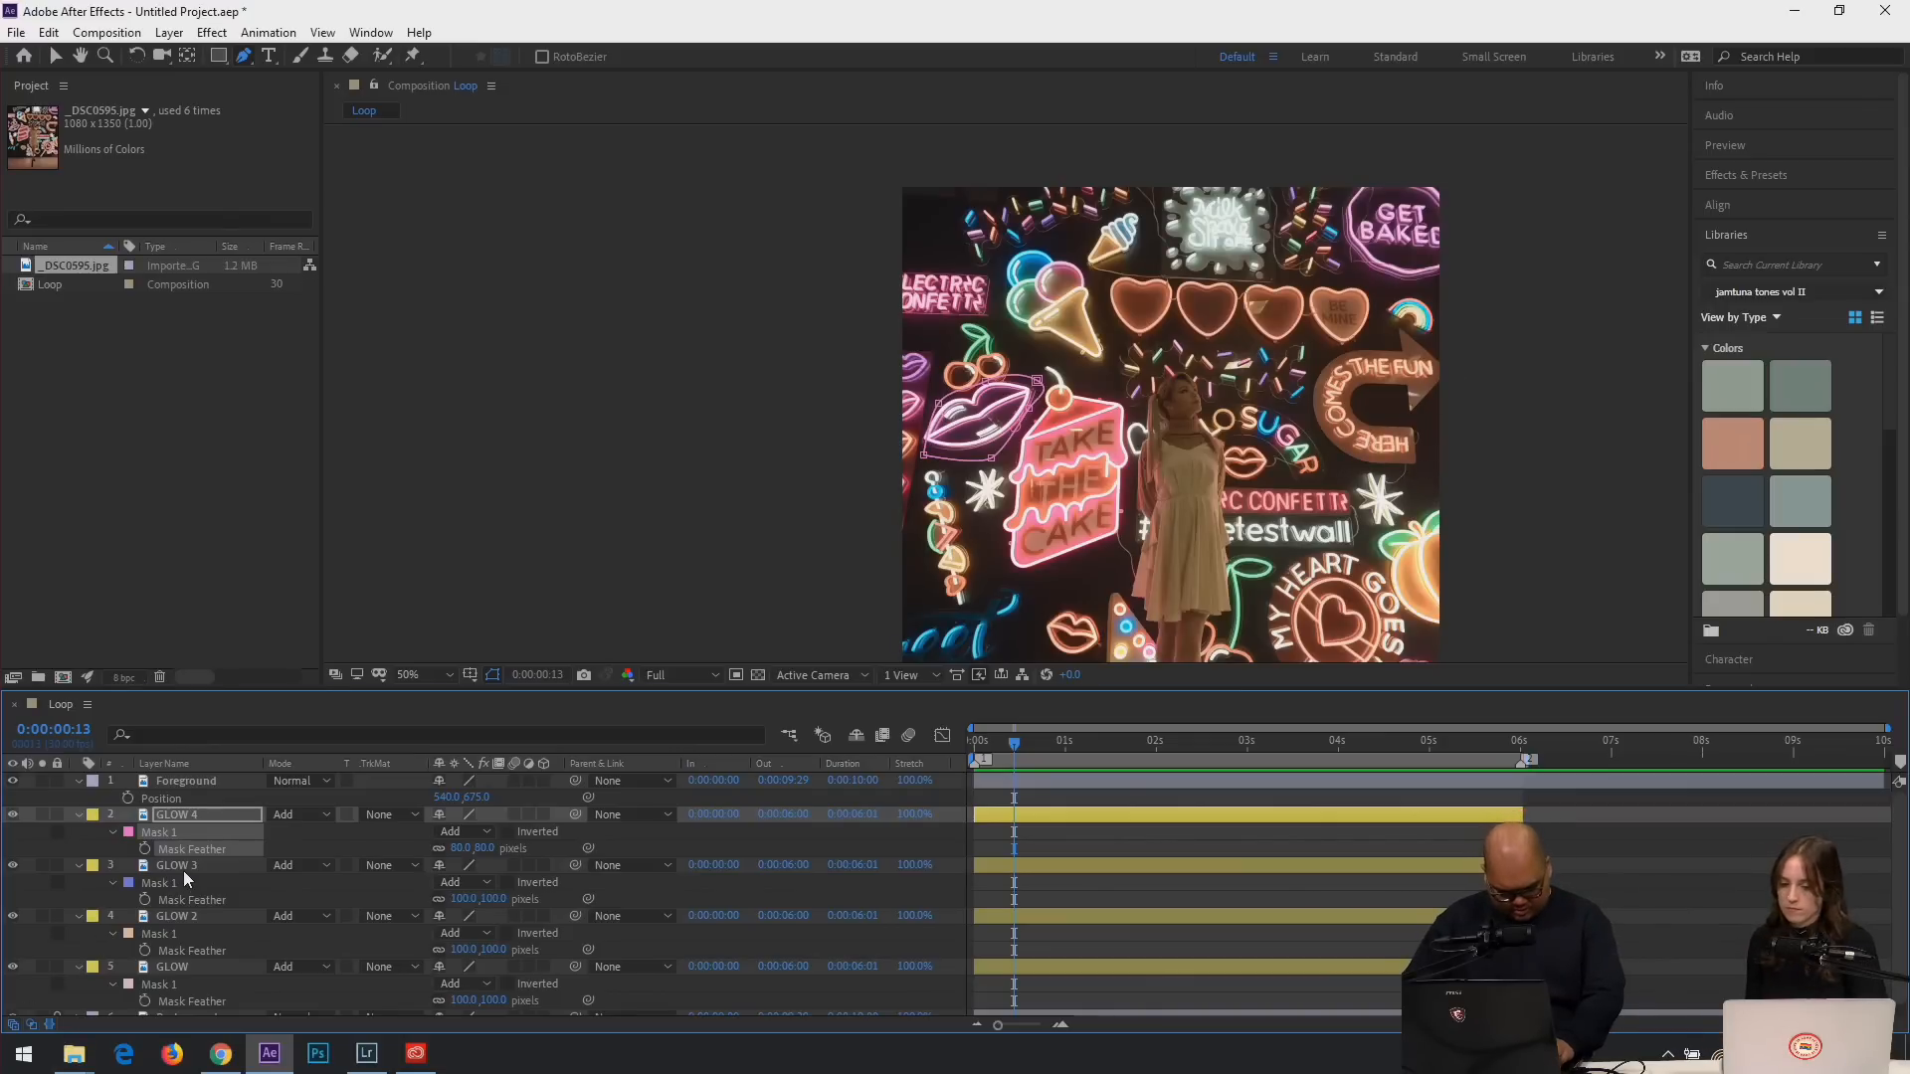
Duplicate the GLOW 4 layer and remove all opacity keyframes from the copy, keeping it at 100% opacity.
click(191, 815)
key(ctrl+d)
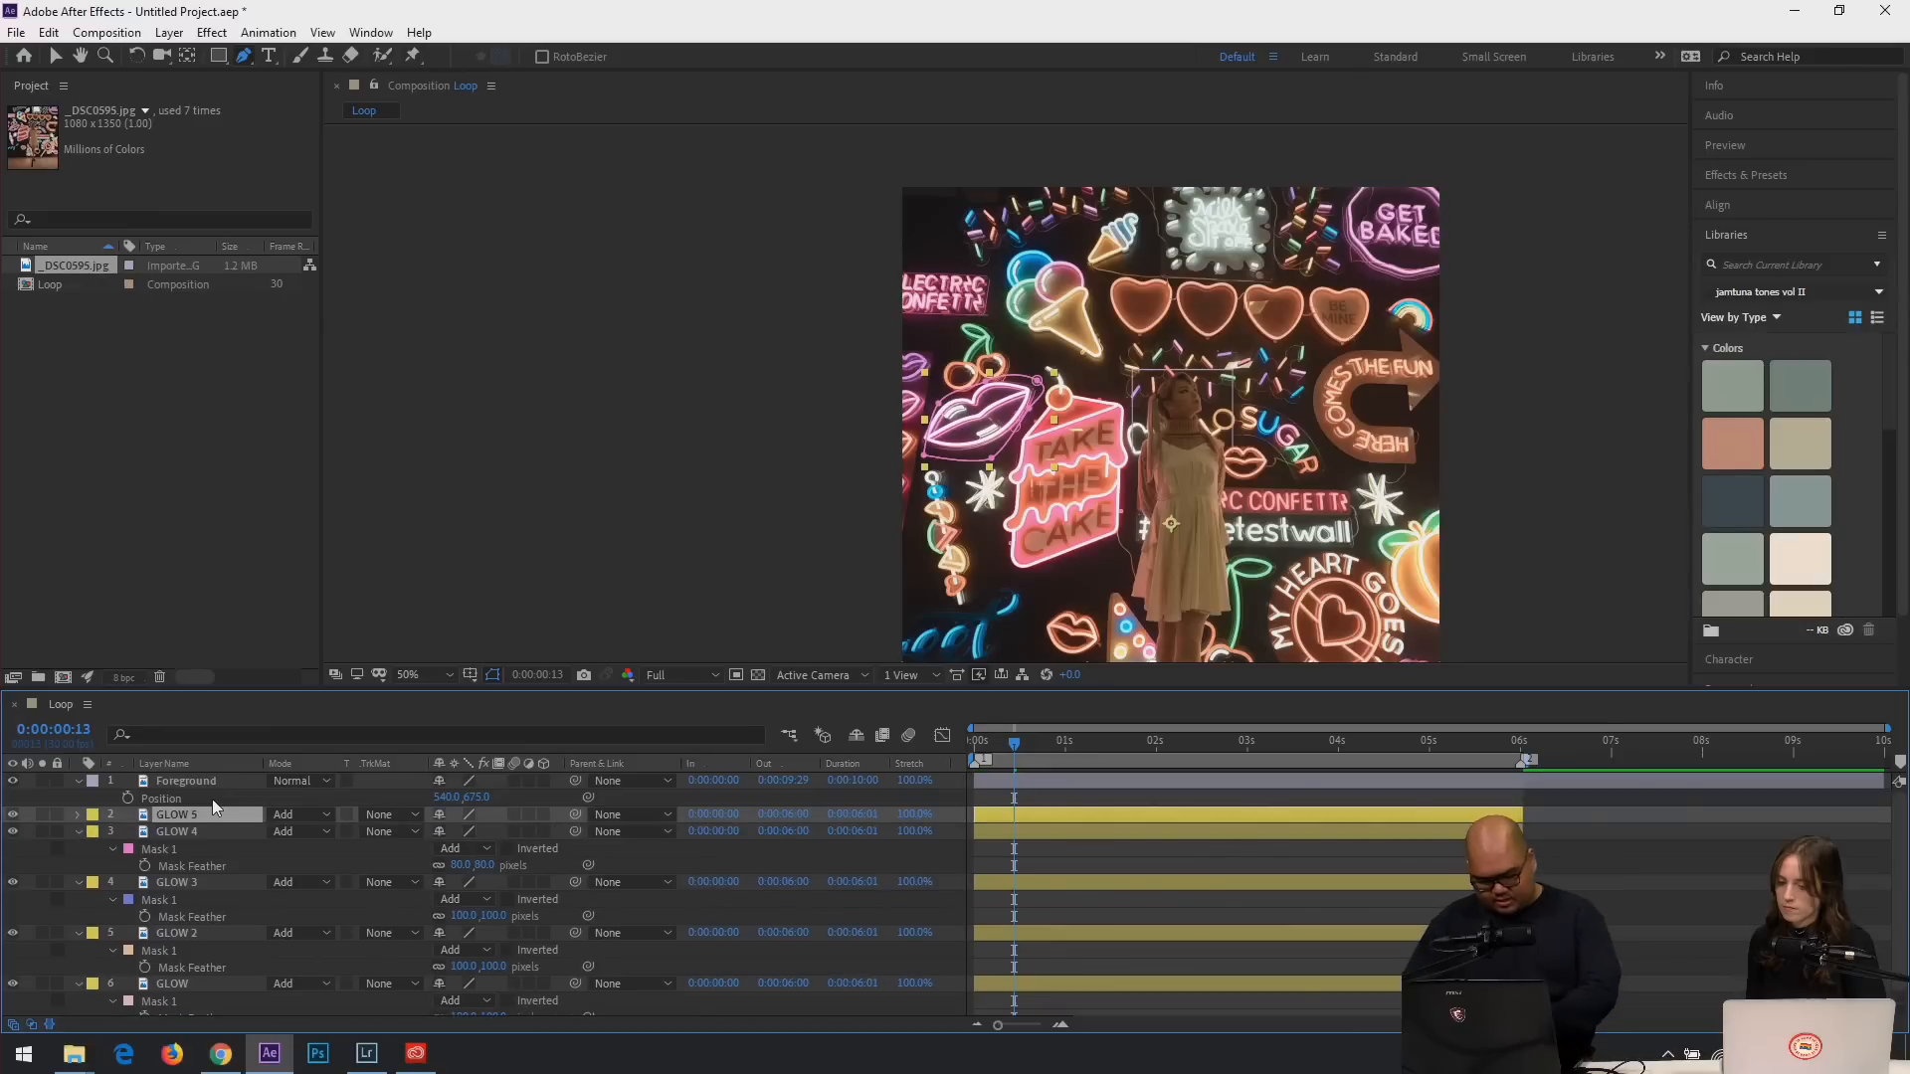
key(t)
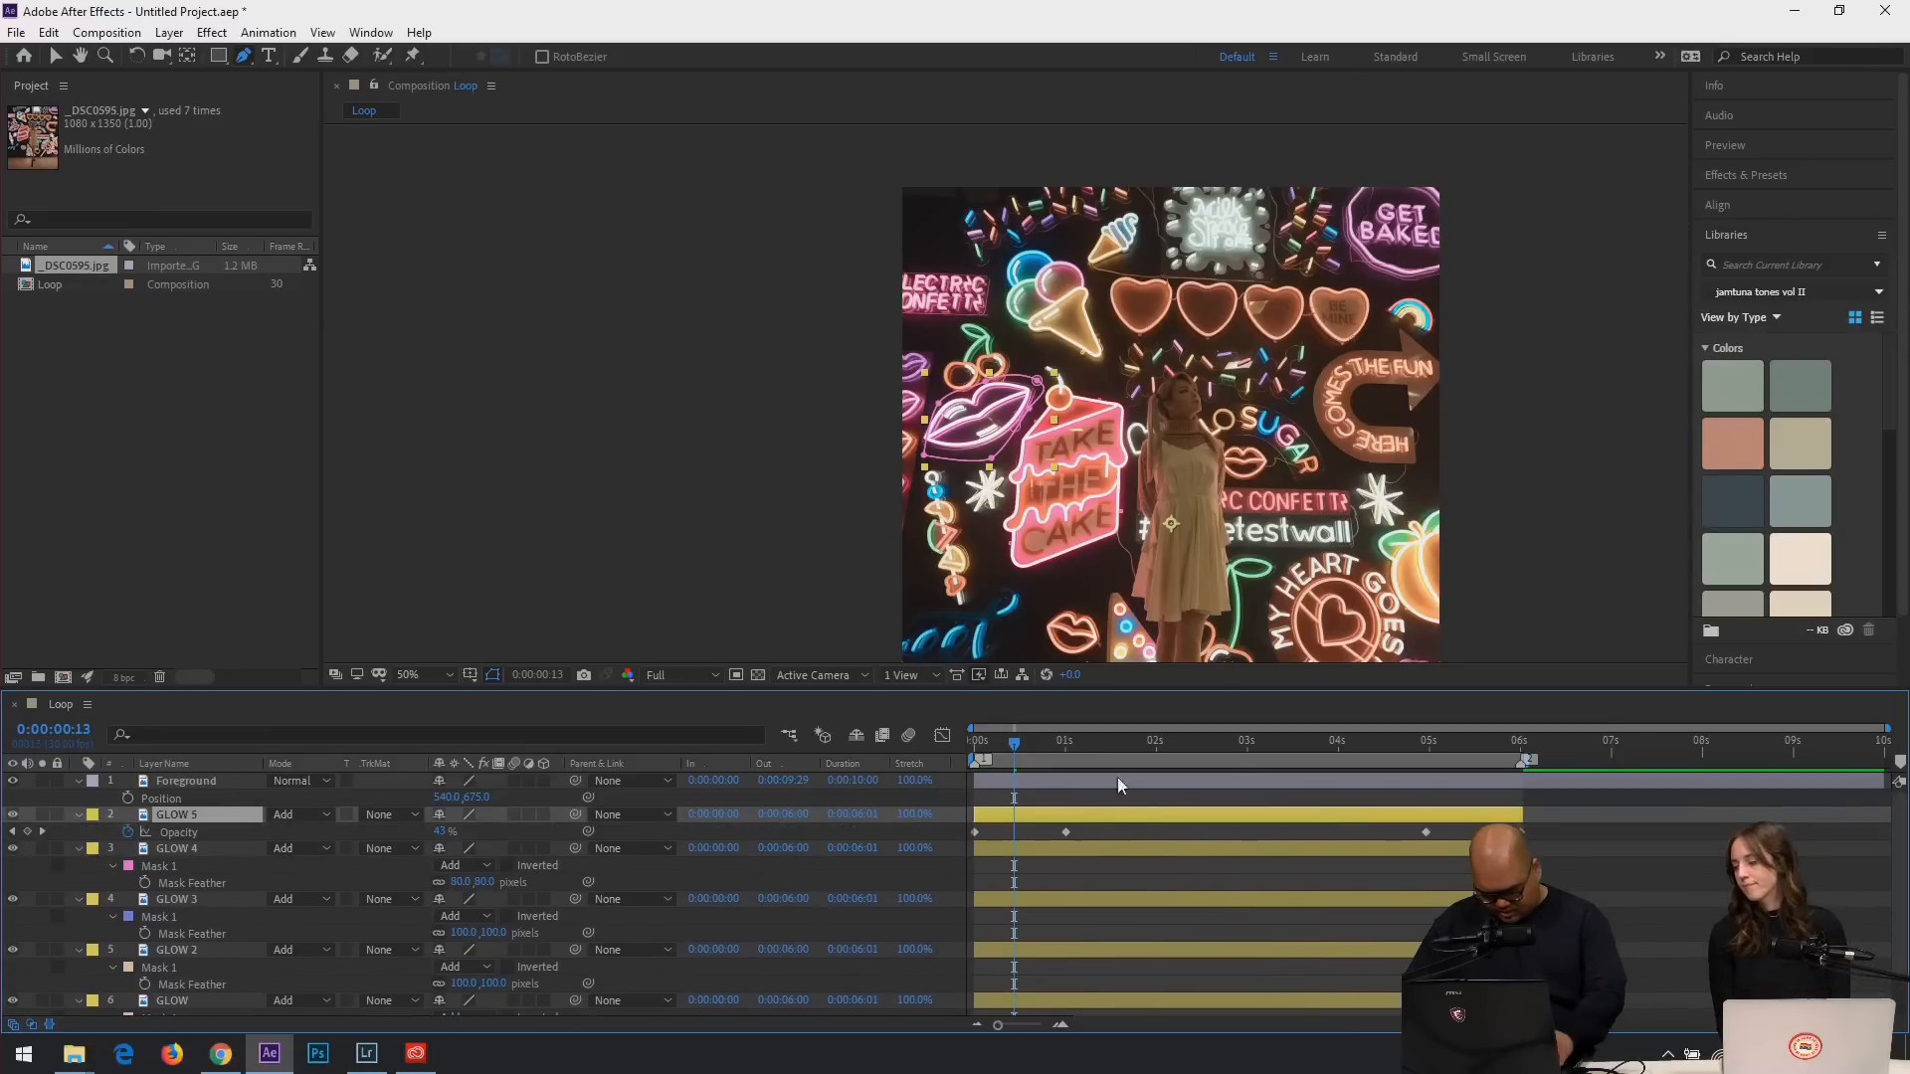
drag(1031, 735, 1181, 756)
drag(1473, 822, 959, 852)
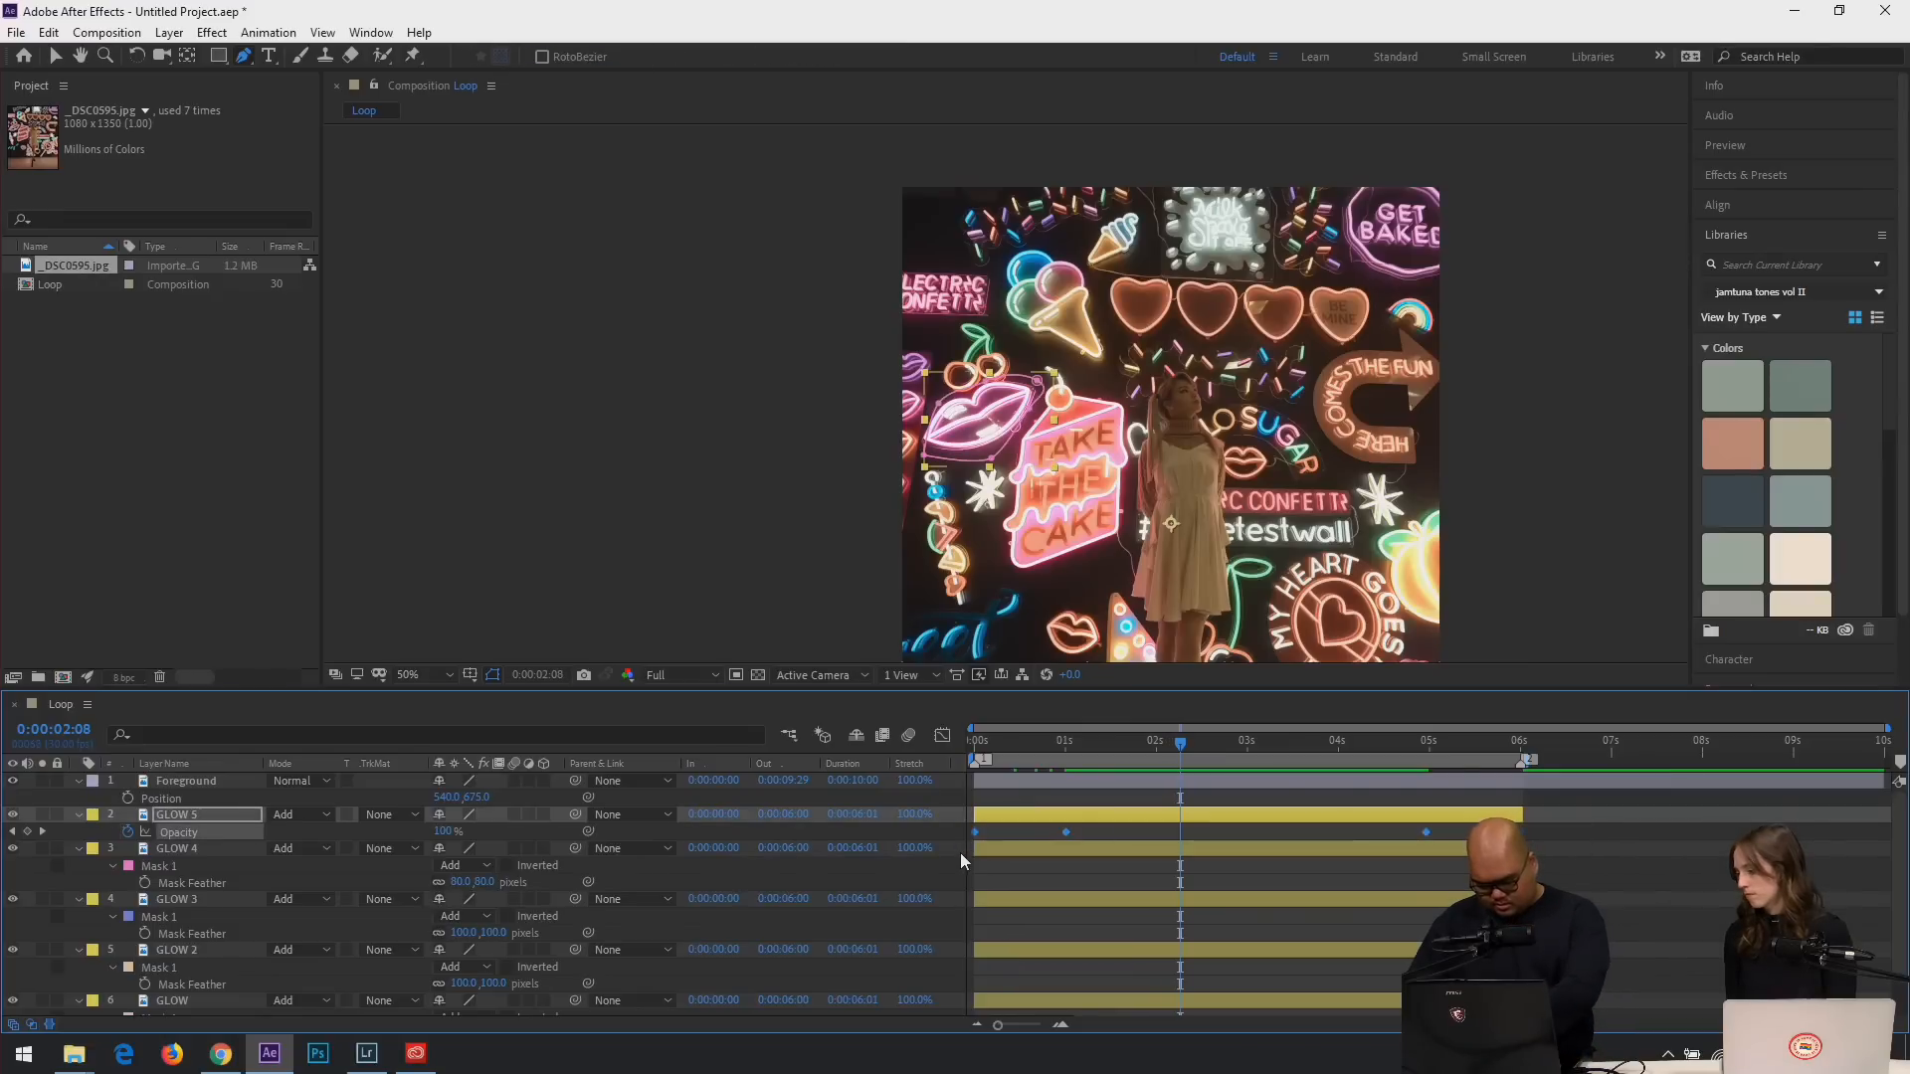
key(F9)
Delete the lips mask from the GLOW 5 layer.
key(m)
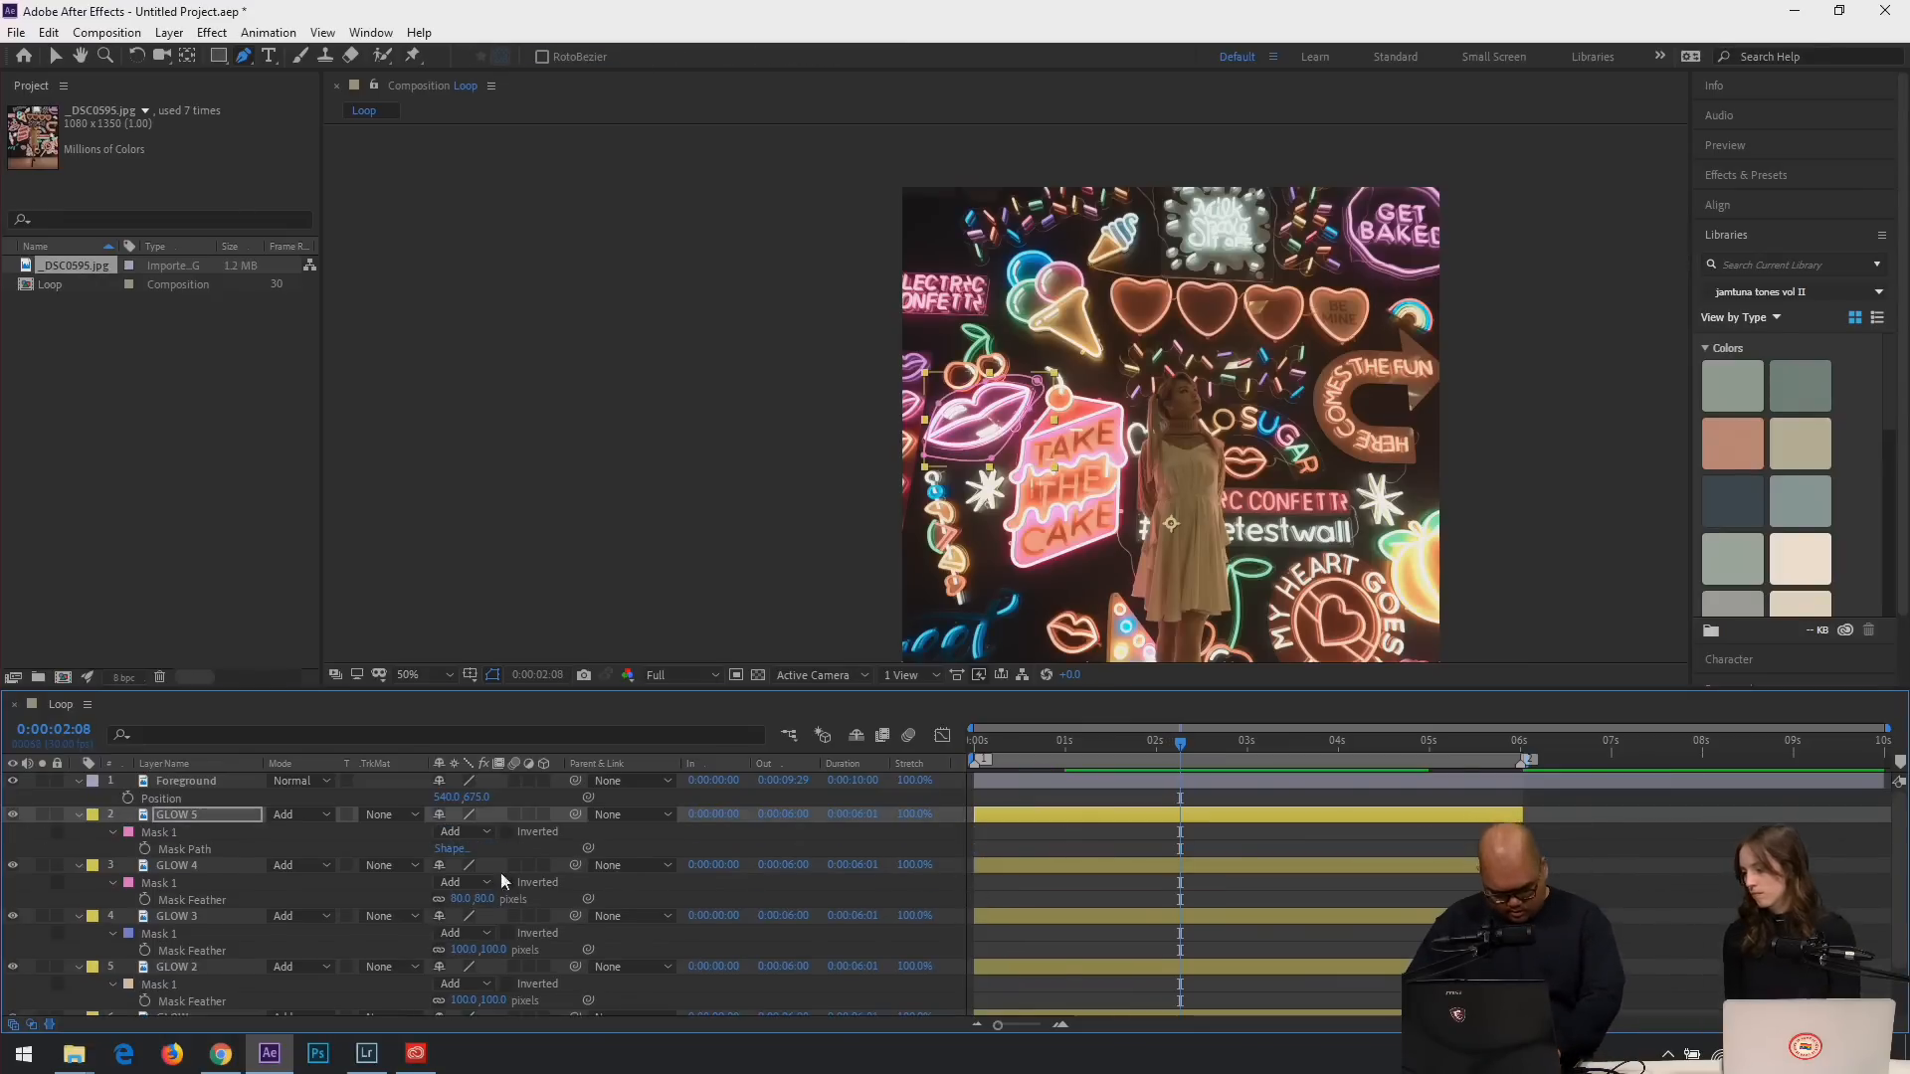
click(160, 832)
key(Delete)
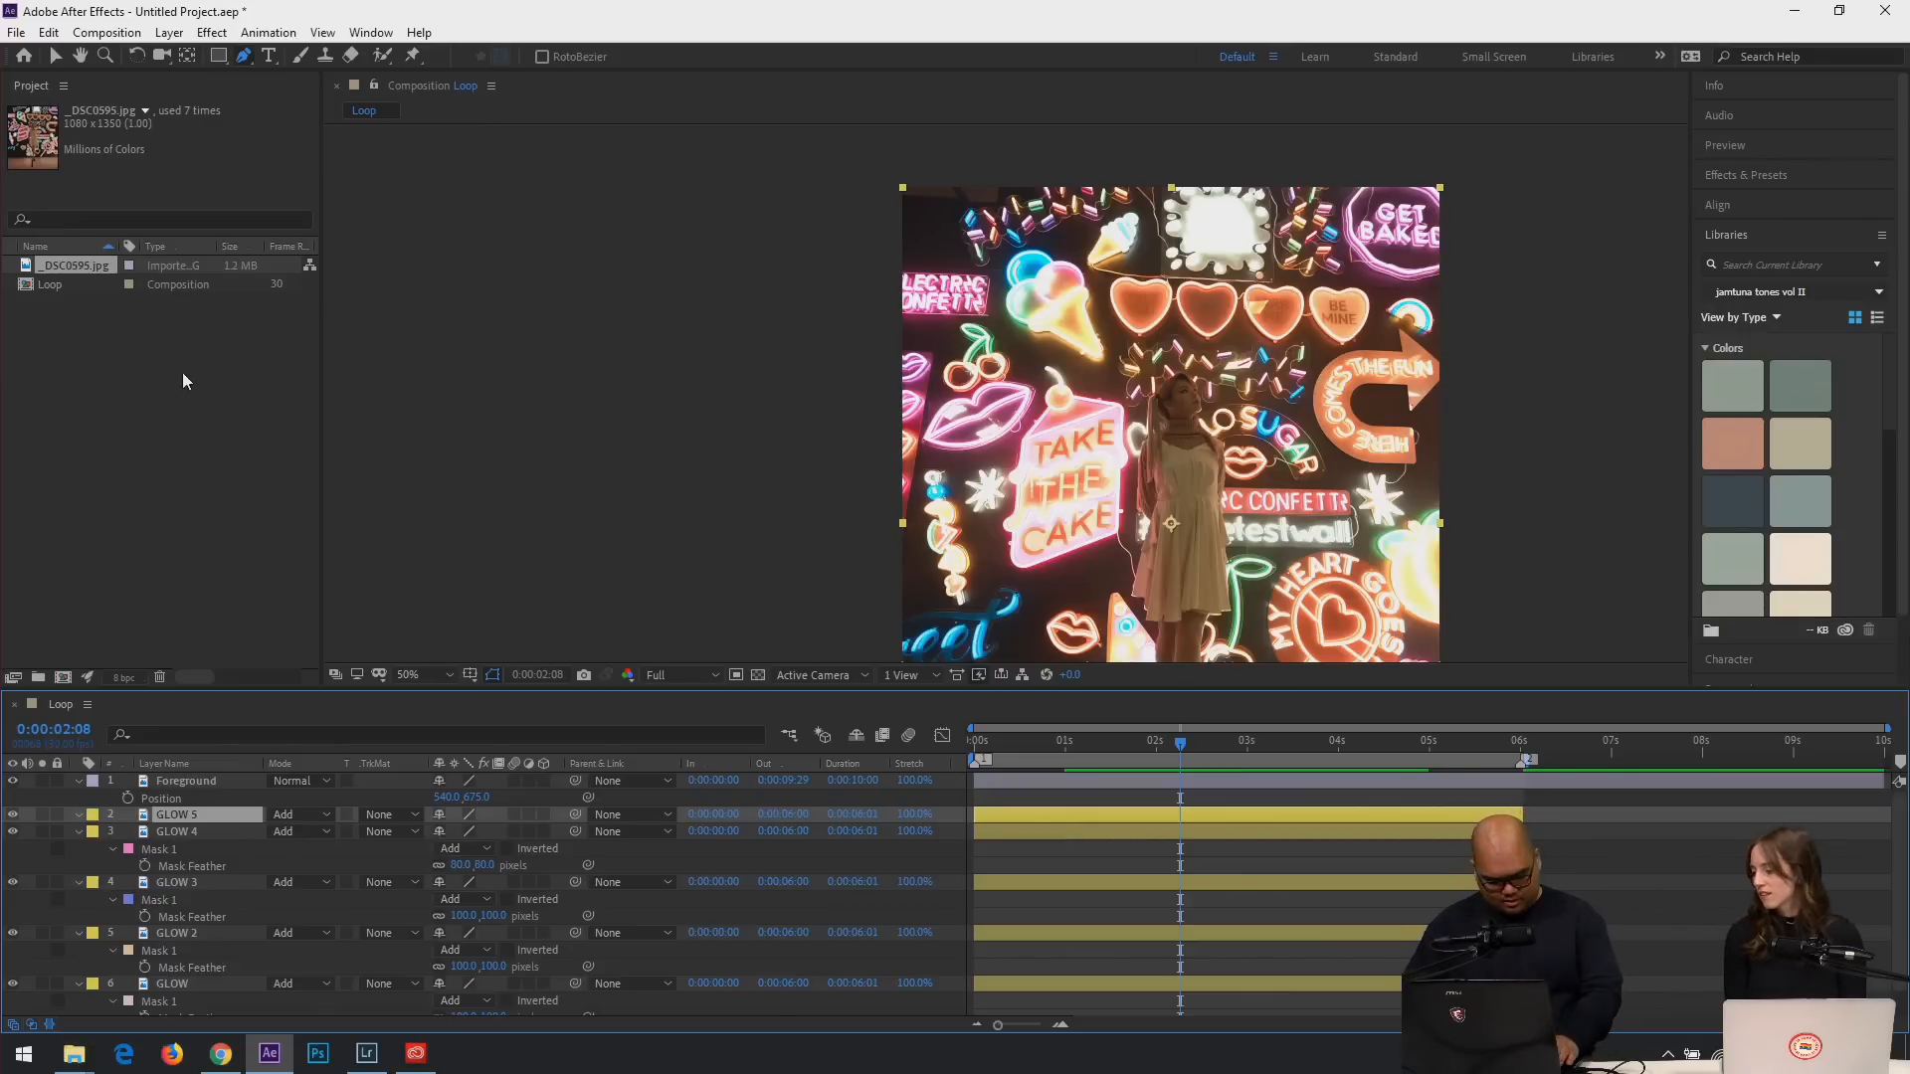
Draw an open, curved mask path along the centre of the arrow sign on the GLOW 5 layer.
click(245, 57)
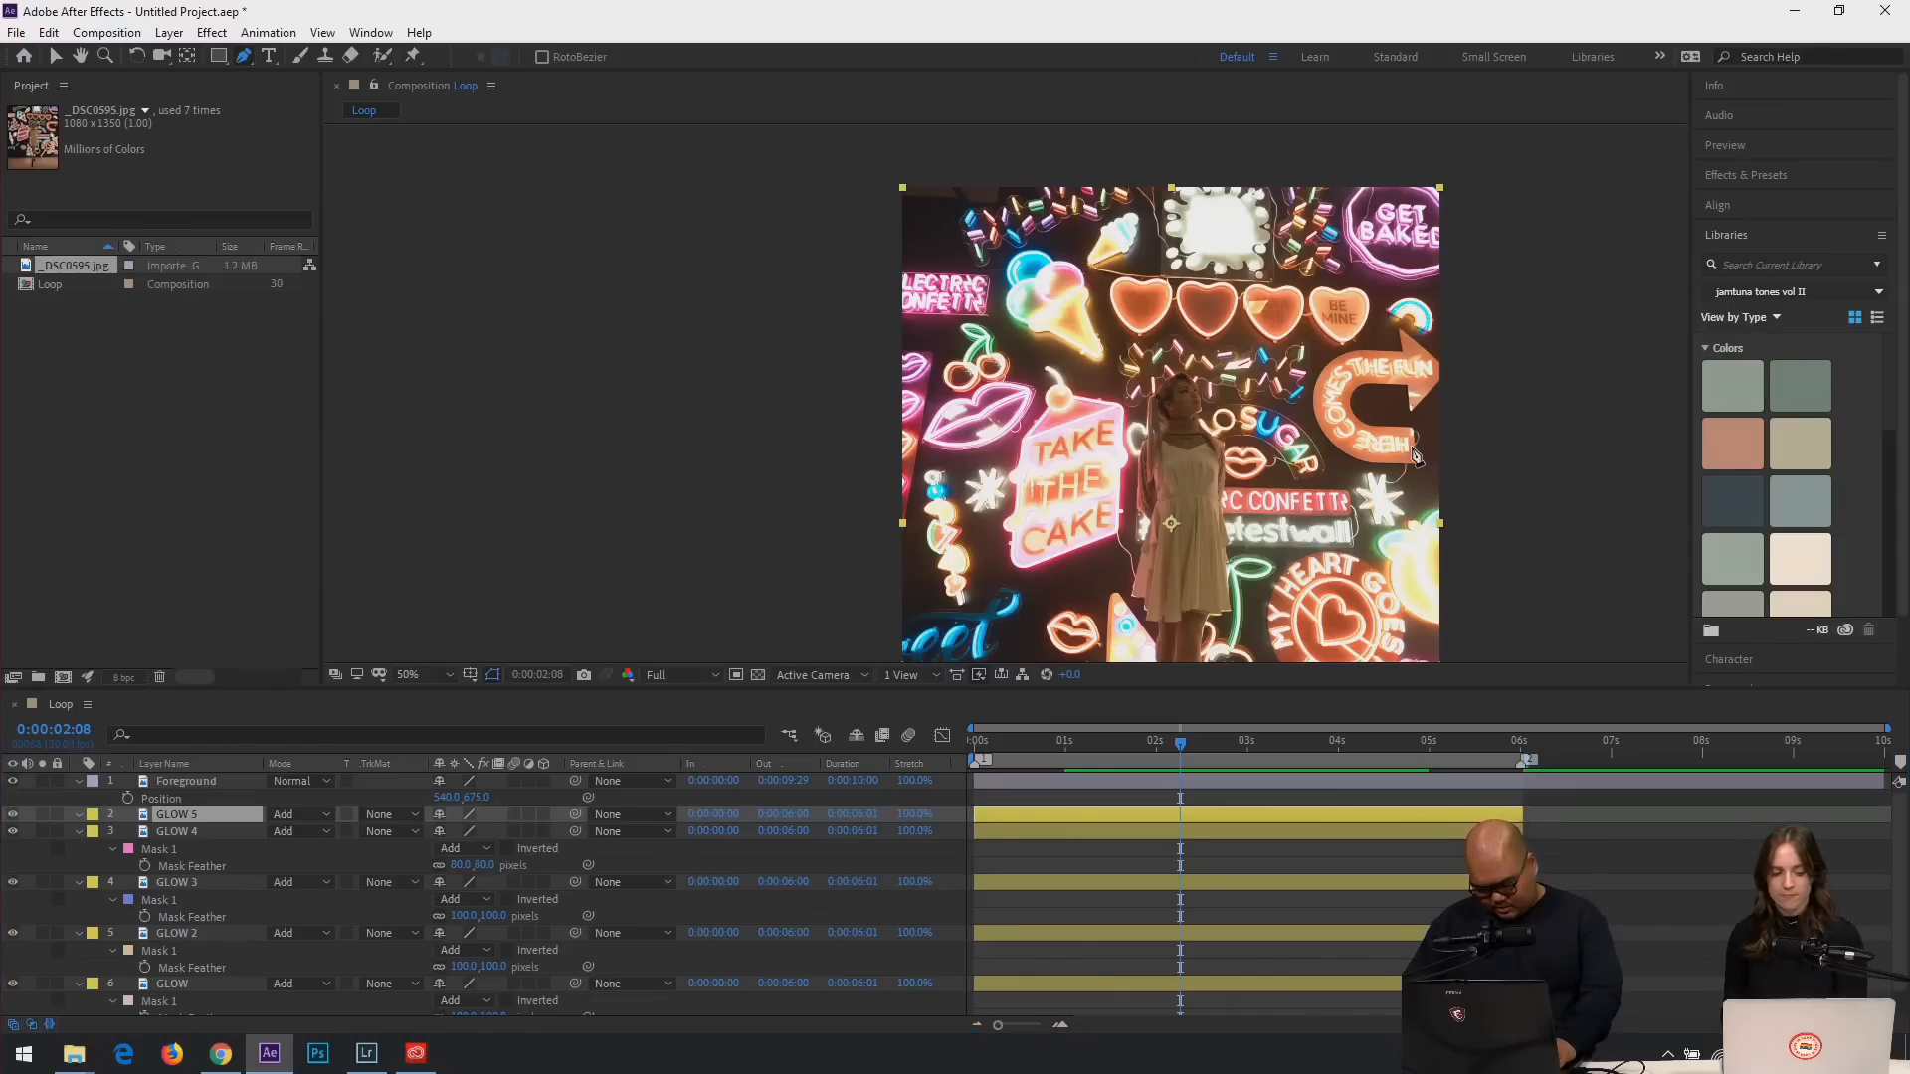
scroll(1403, 475, up, 2)
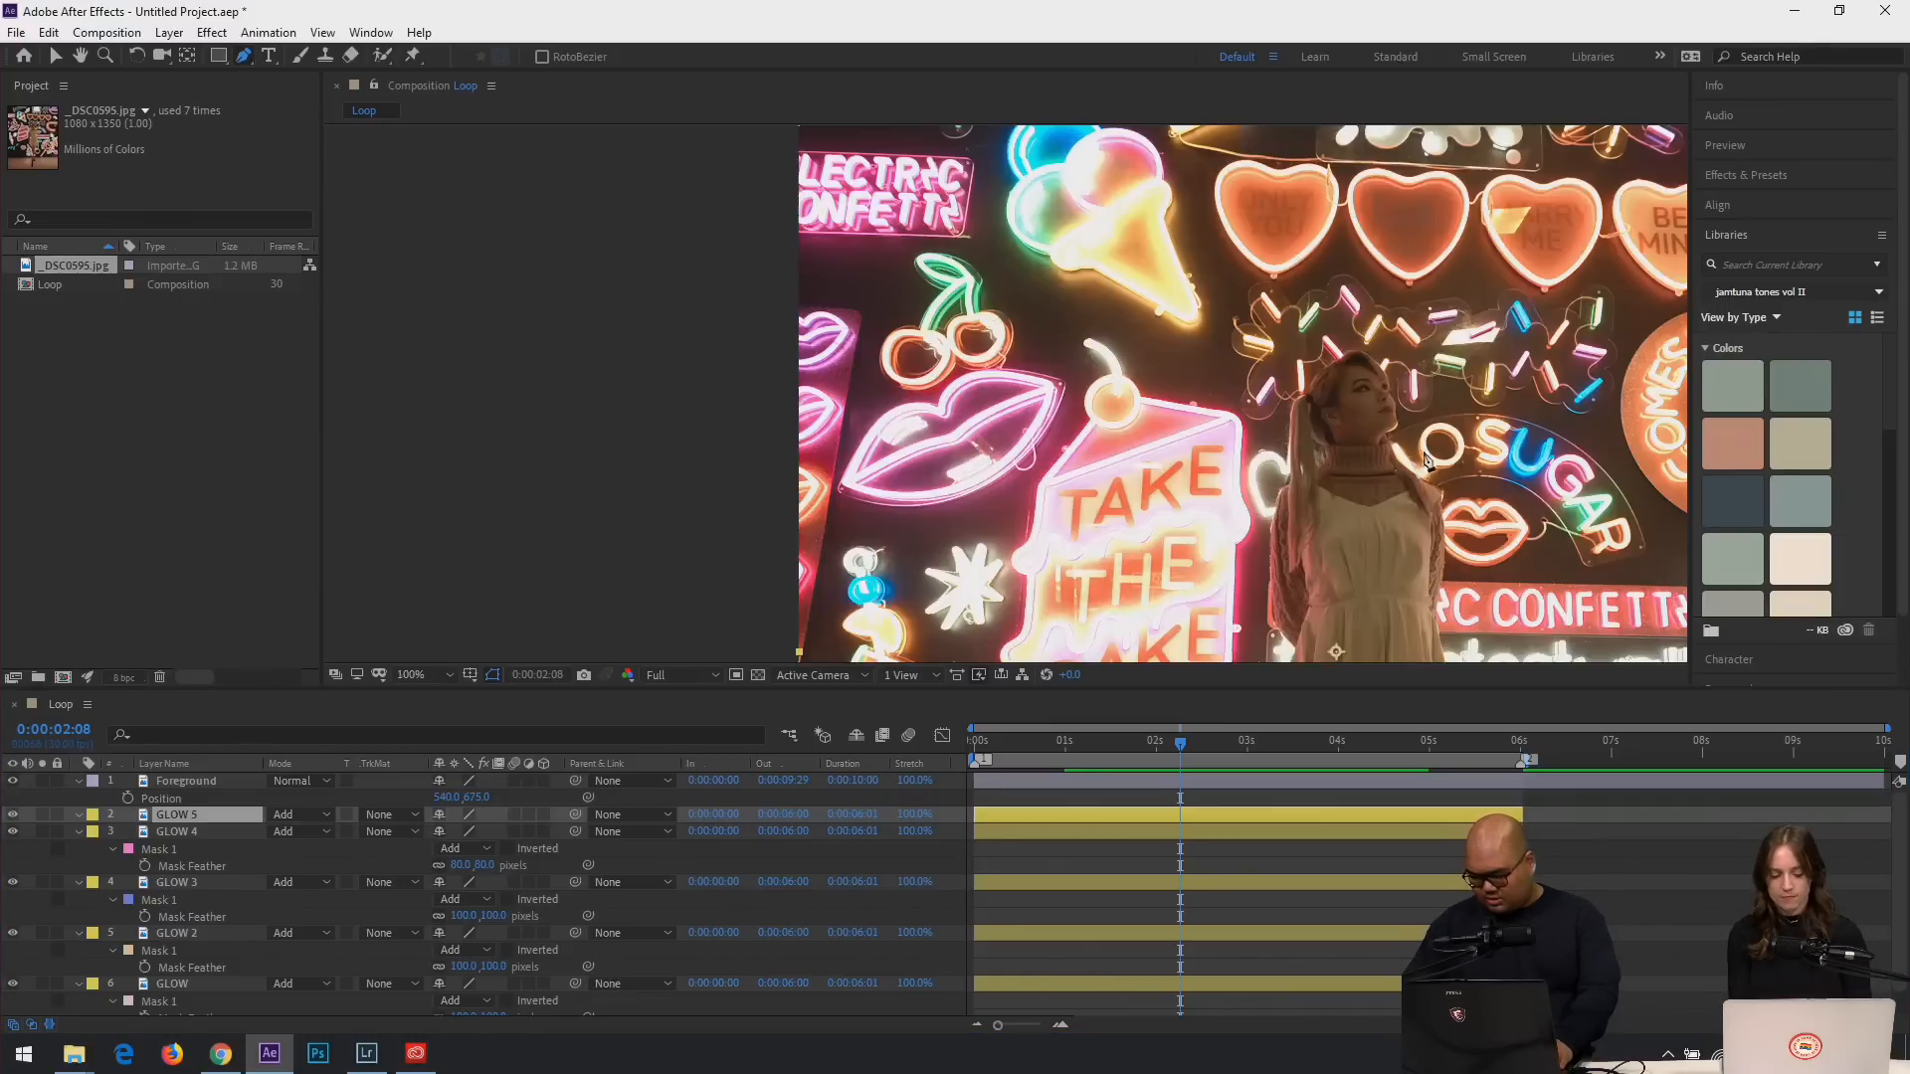
click(1240, 432)
click(1077, 348)
drag(1074, 257, 1078, 221)
drag(1294, 280, 1304, 284)
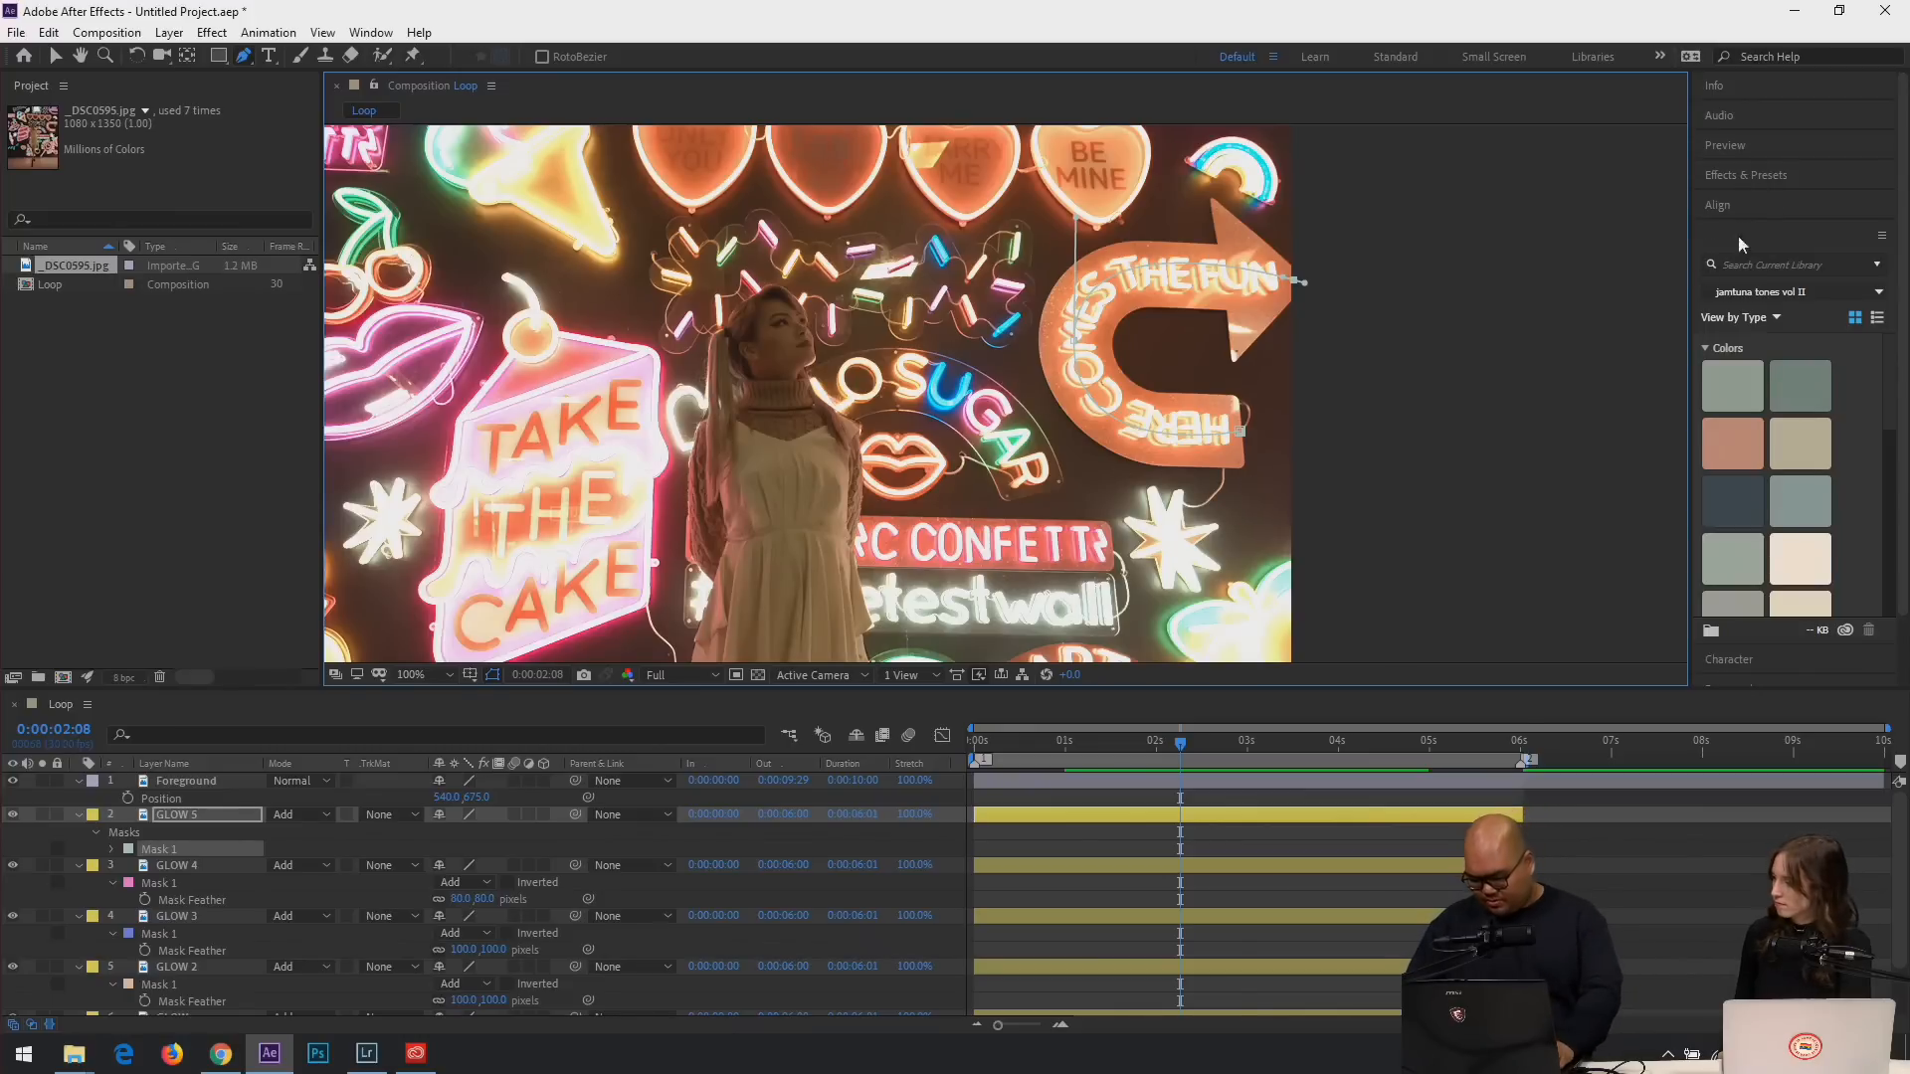
Apply the Stroke effect to the GLOW 5 mask path with brush size 52.3 and brush hardness 50%.
click(1742, 181)
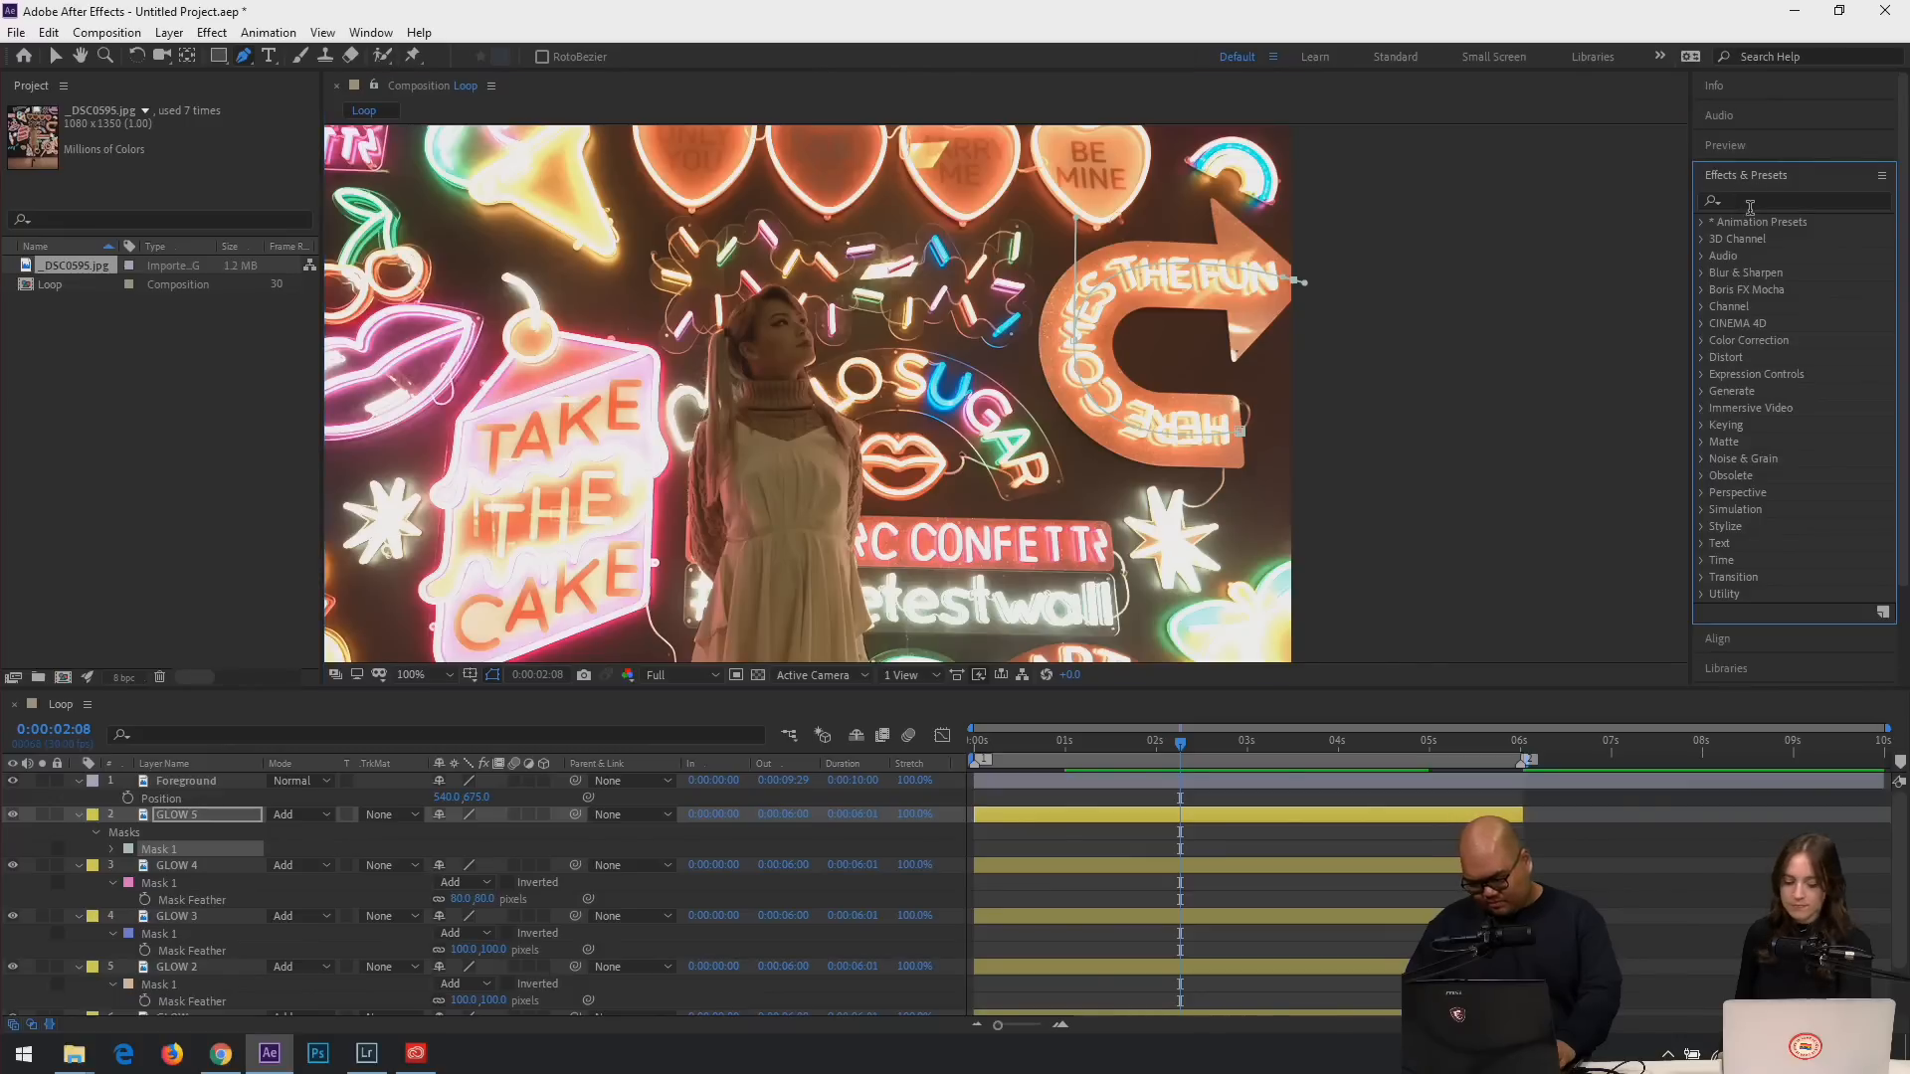
click(1752, 203)
text(stroke)
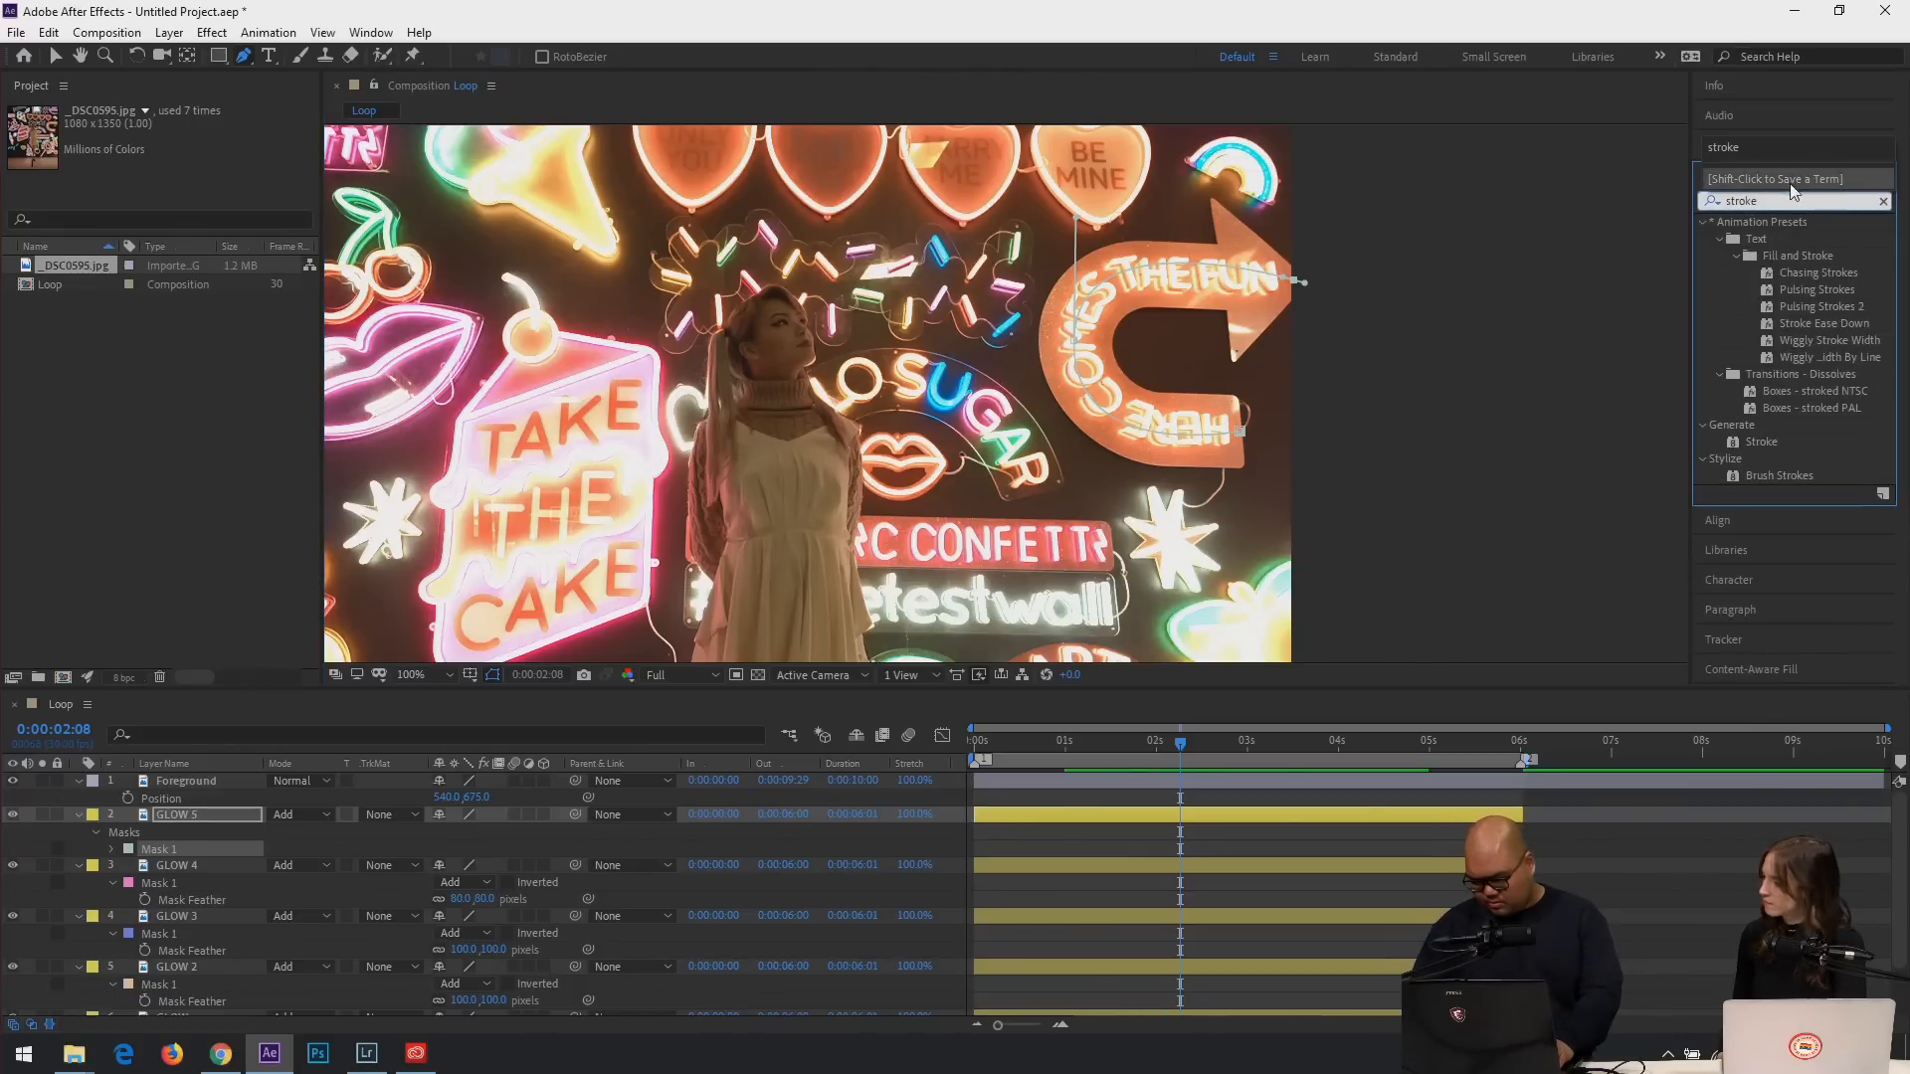
double_click(1762, 441)
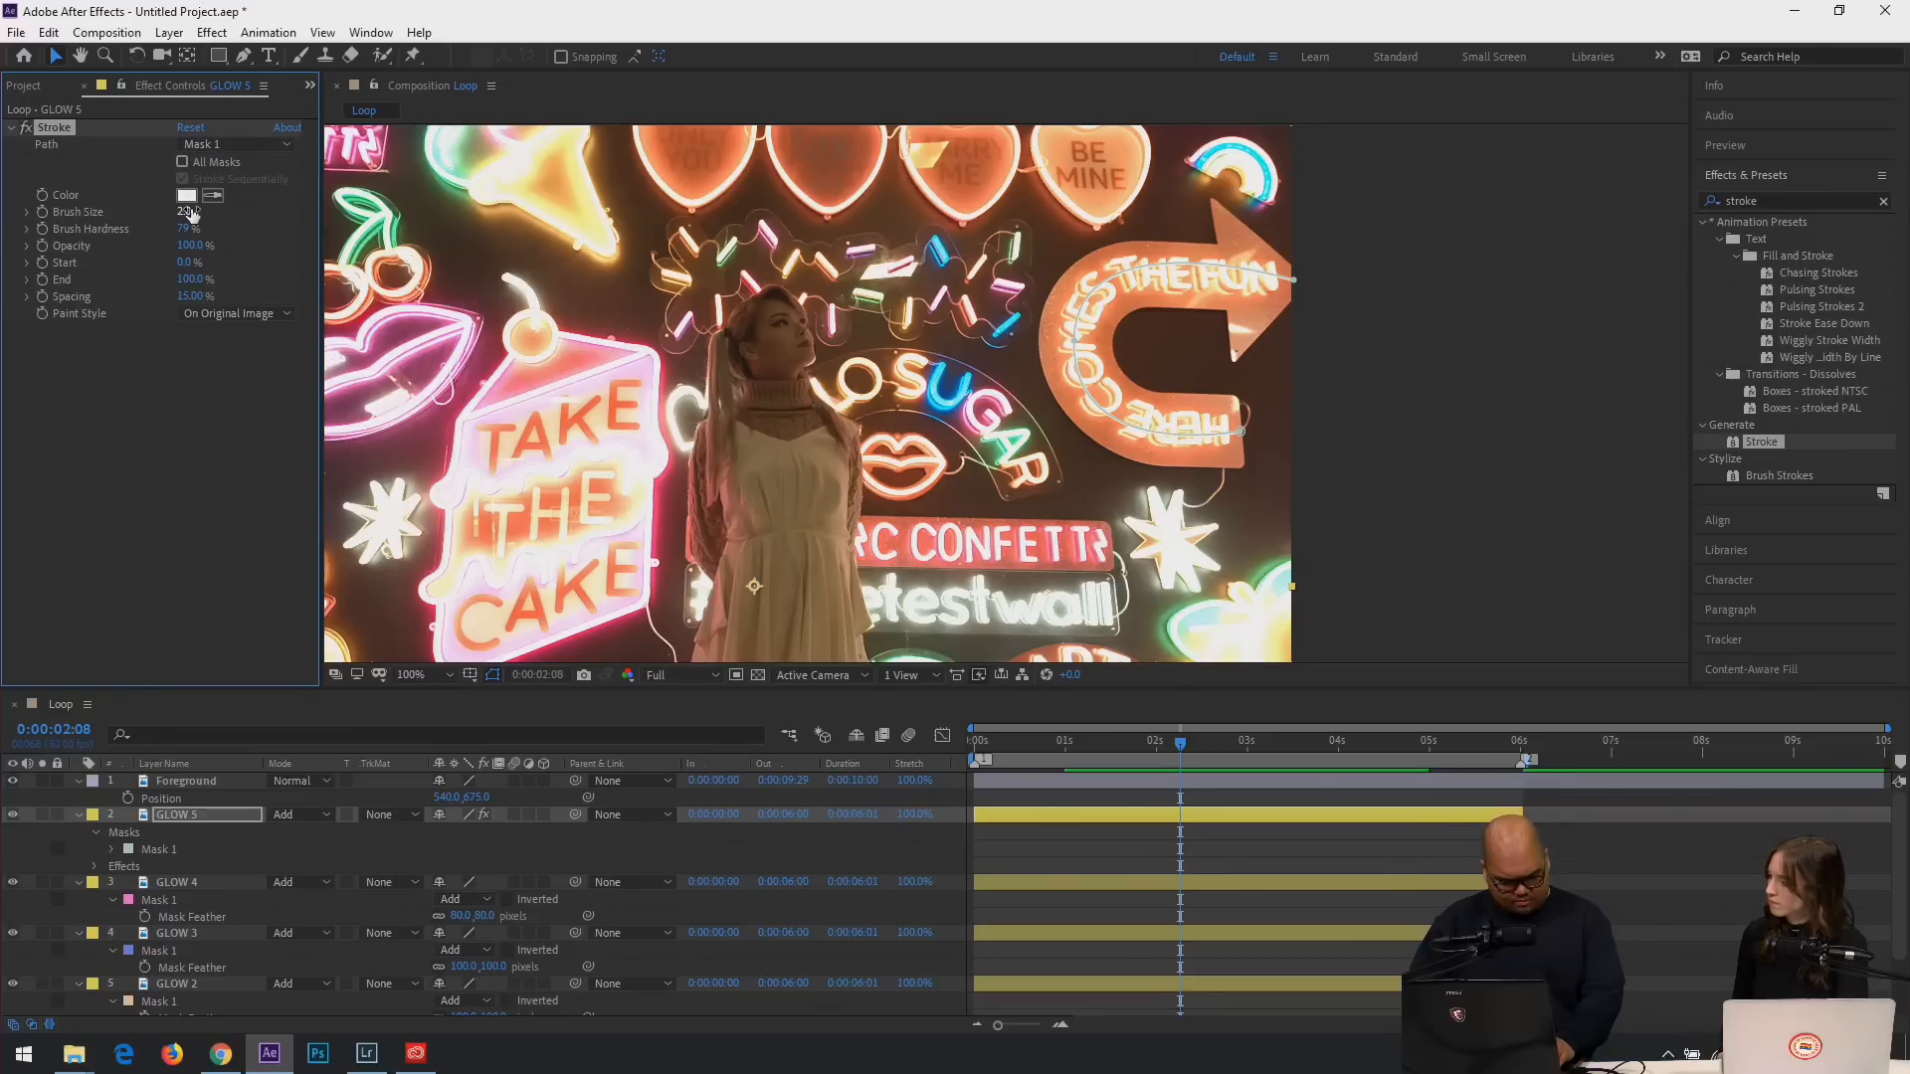
drag(187, 211, 762, 281)
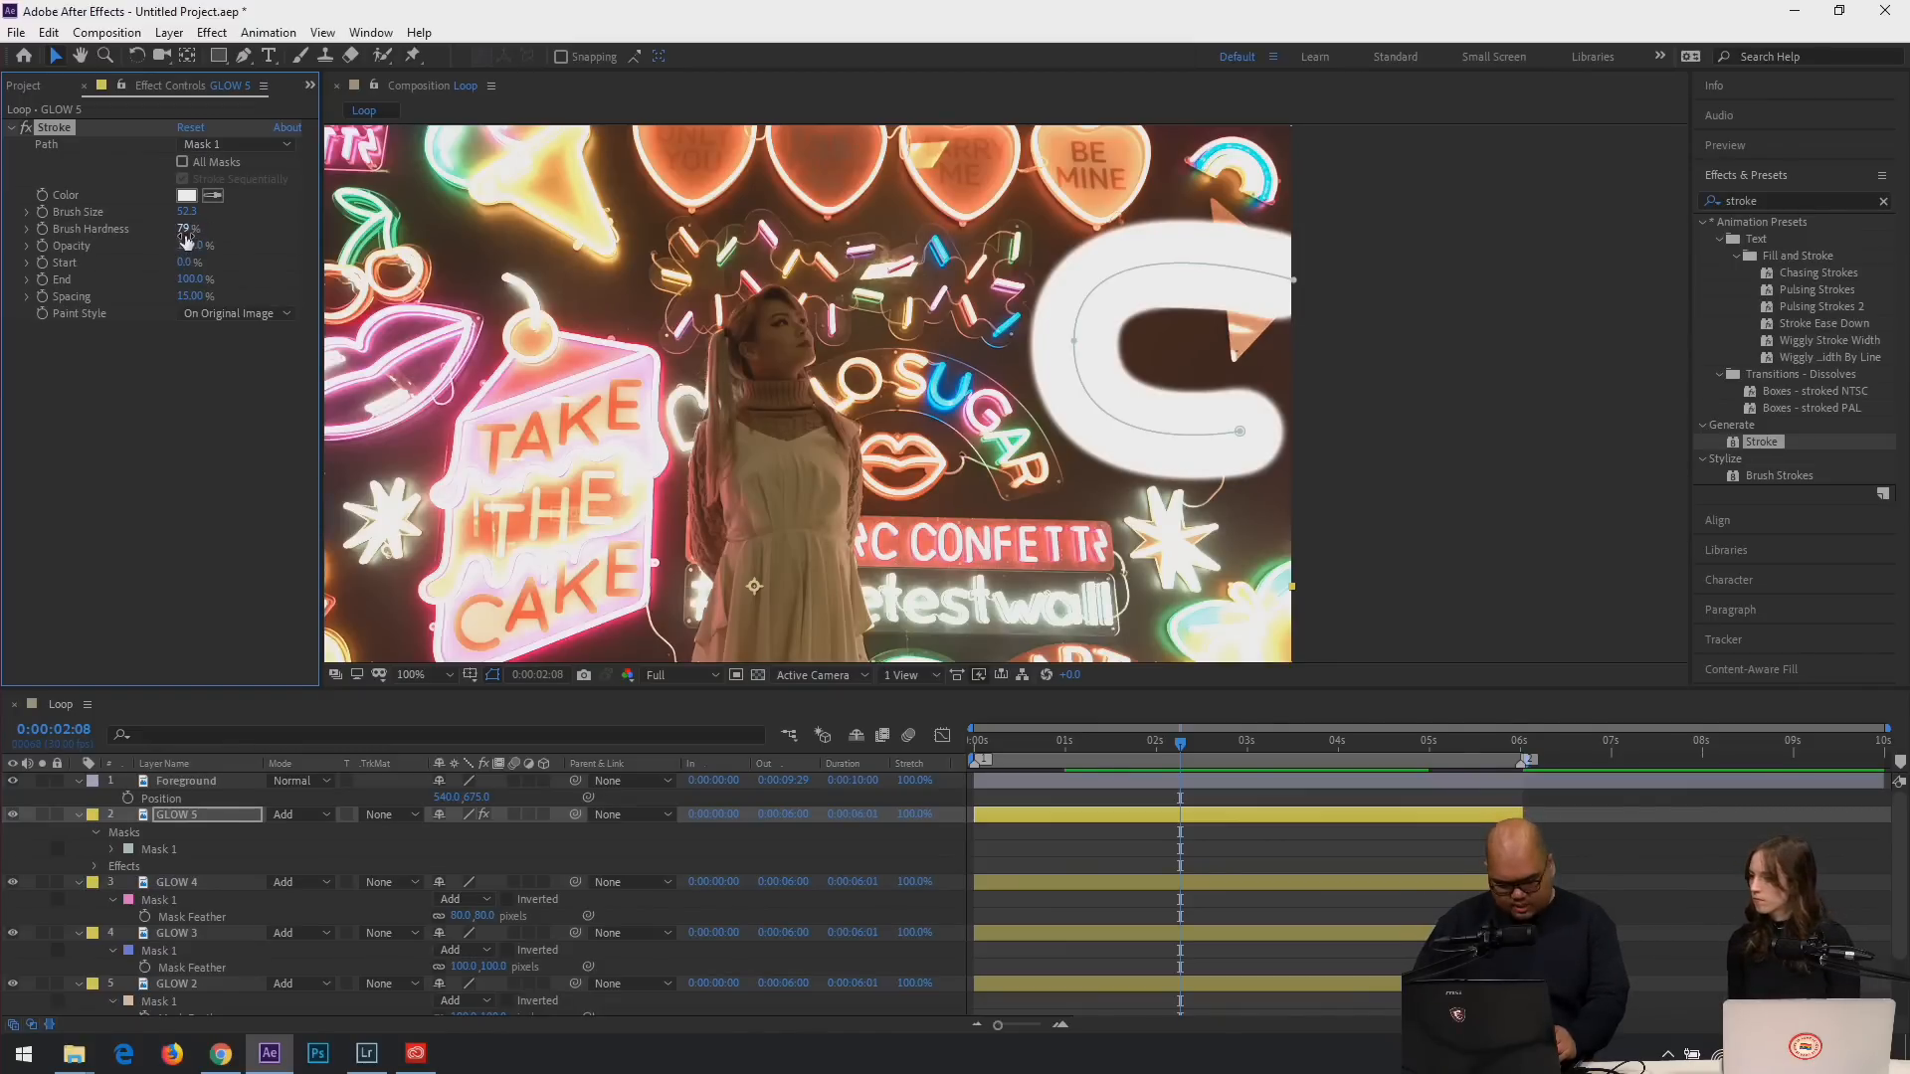
mouse_move(184, 230)
mouse_down()
mouse_move(4, 262)
mouse_move(6, 337)
mouse_up()
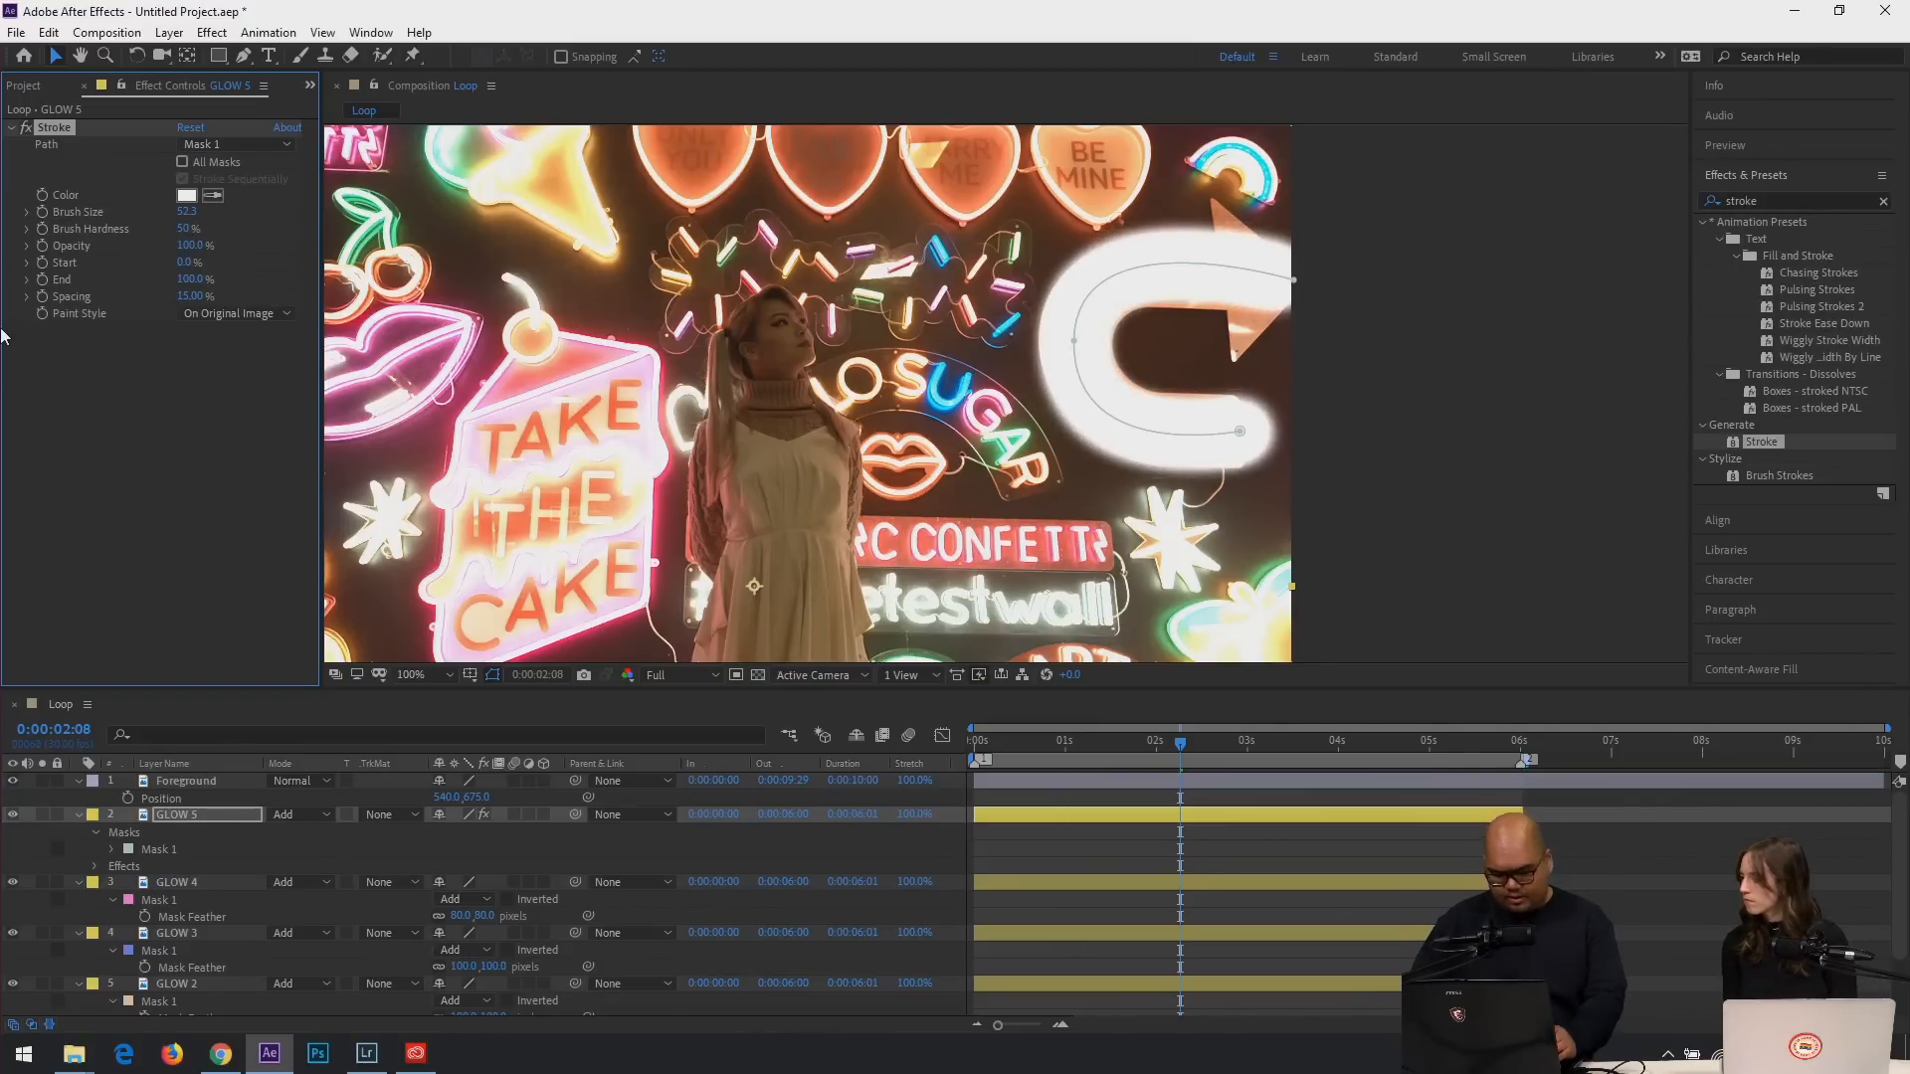
Keyframe the stroke's End at 100% at 1 second and 0% at 0 seconds.
drag(1142, 749, 1063, 776)
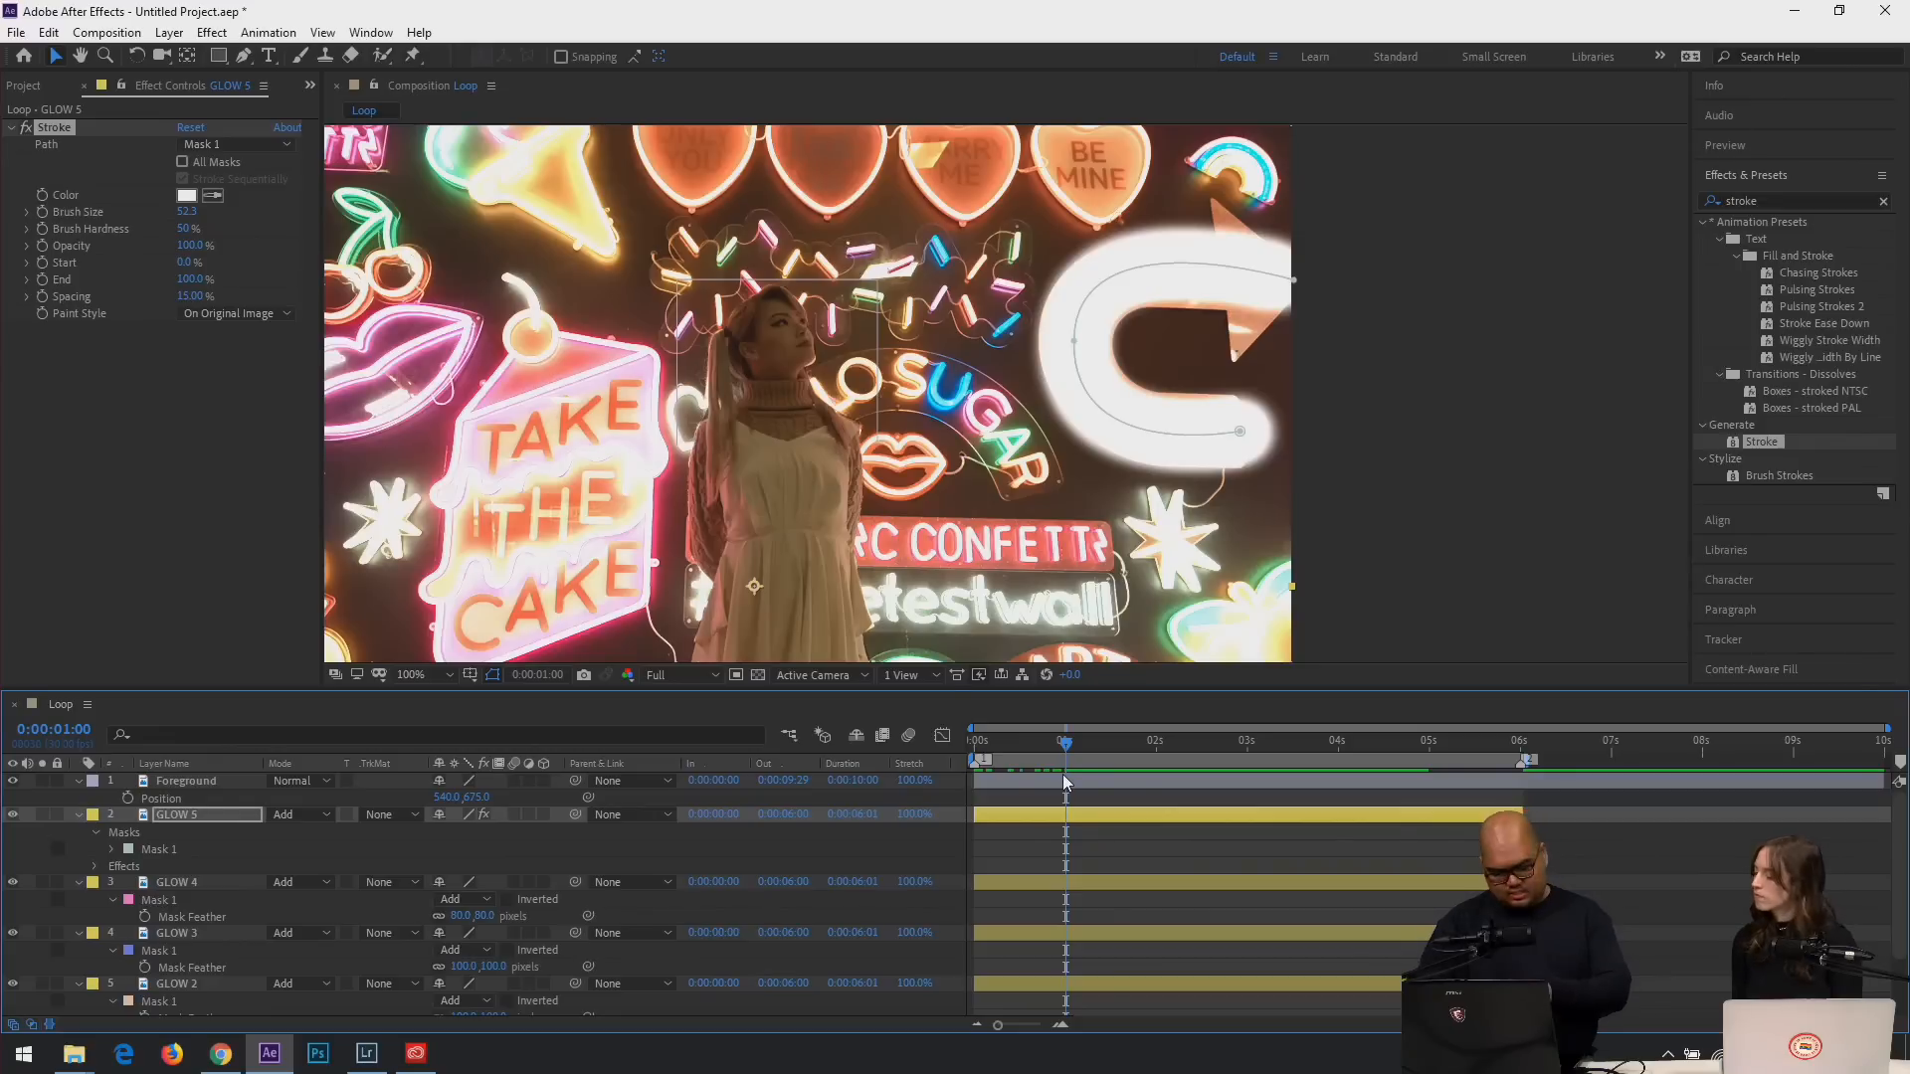
click(42, 280)
drag(1062, 748, 976, 746)
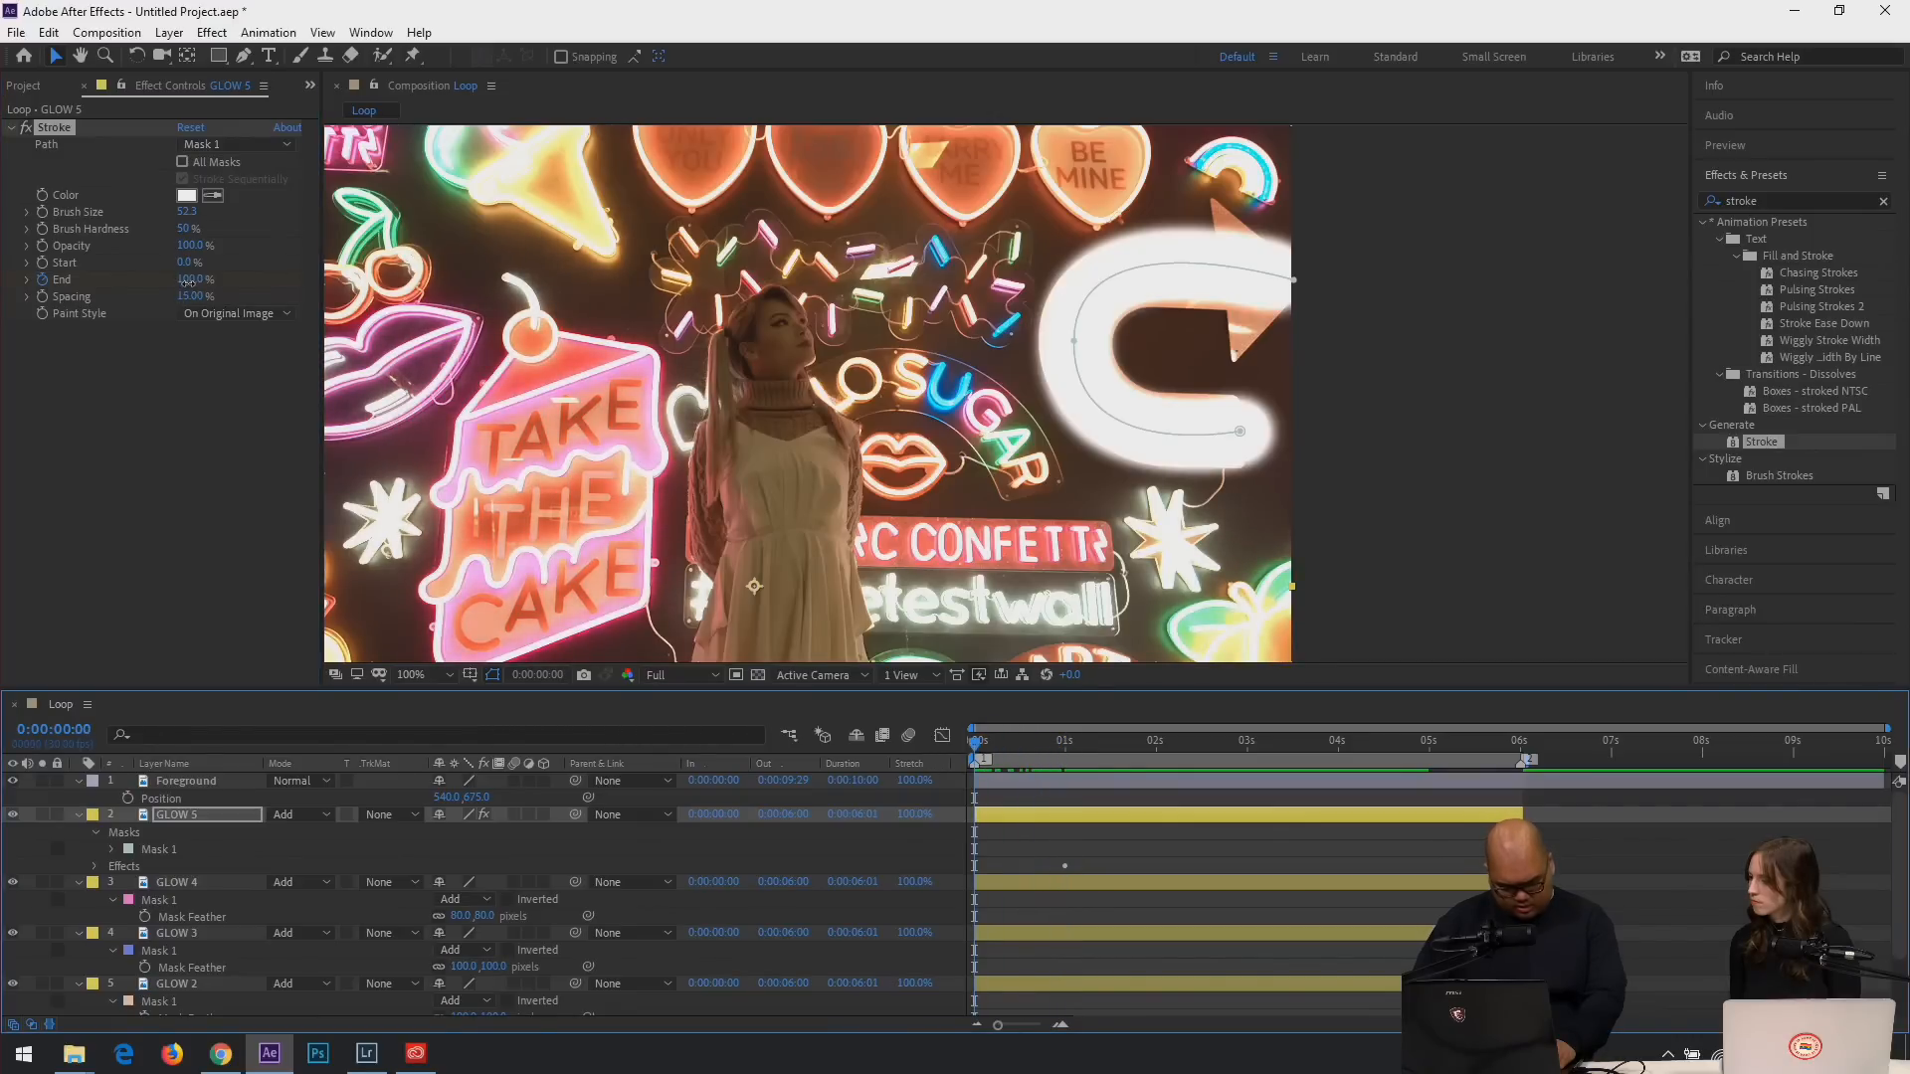
drag(188, 282, 119, 285)
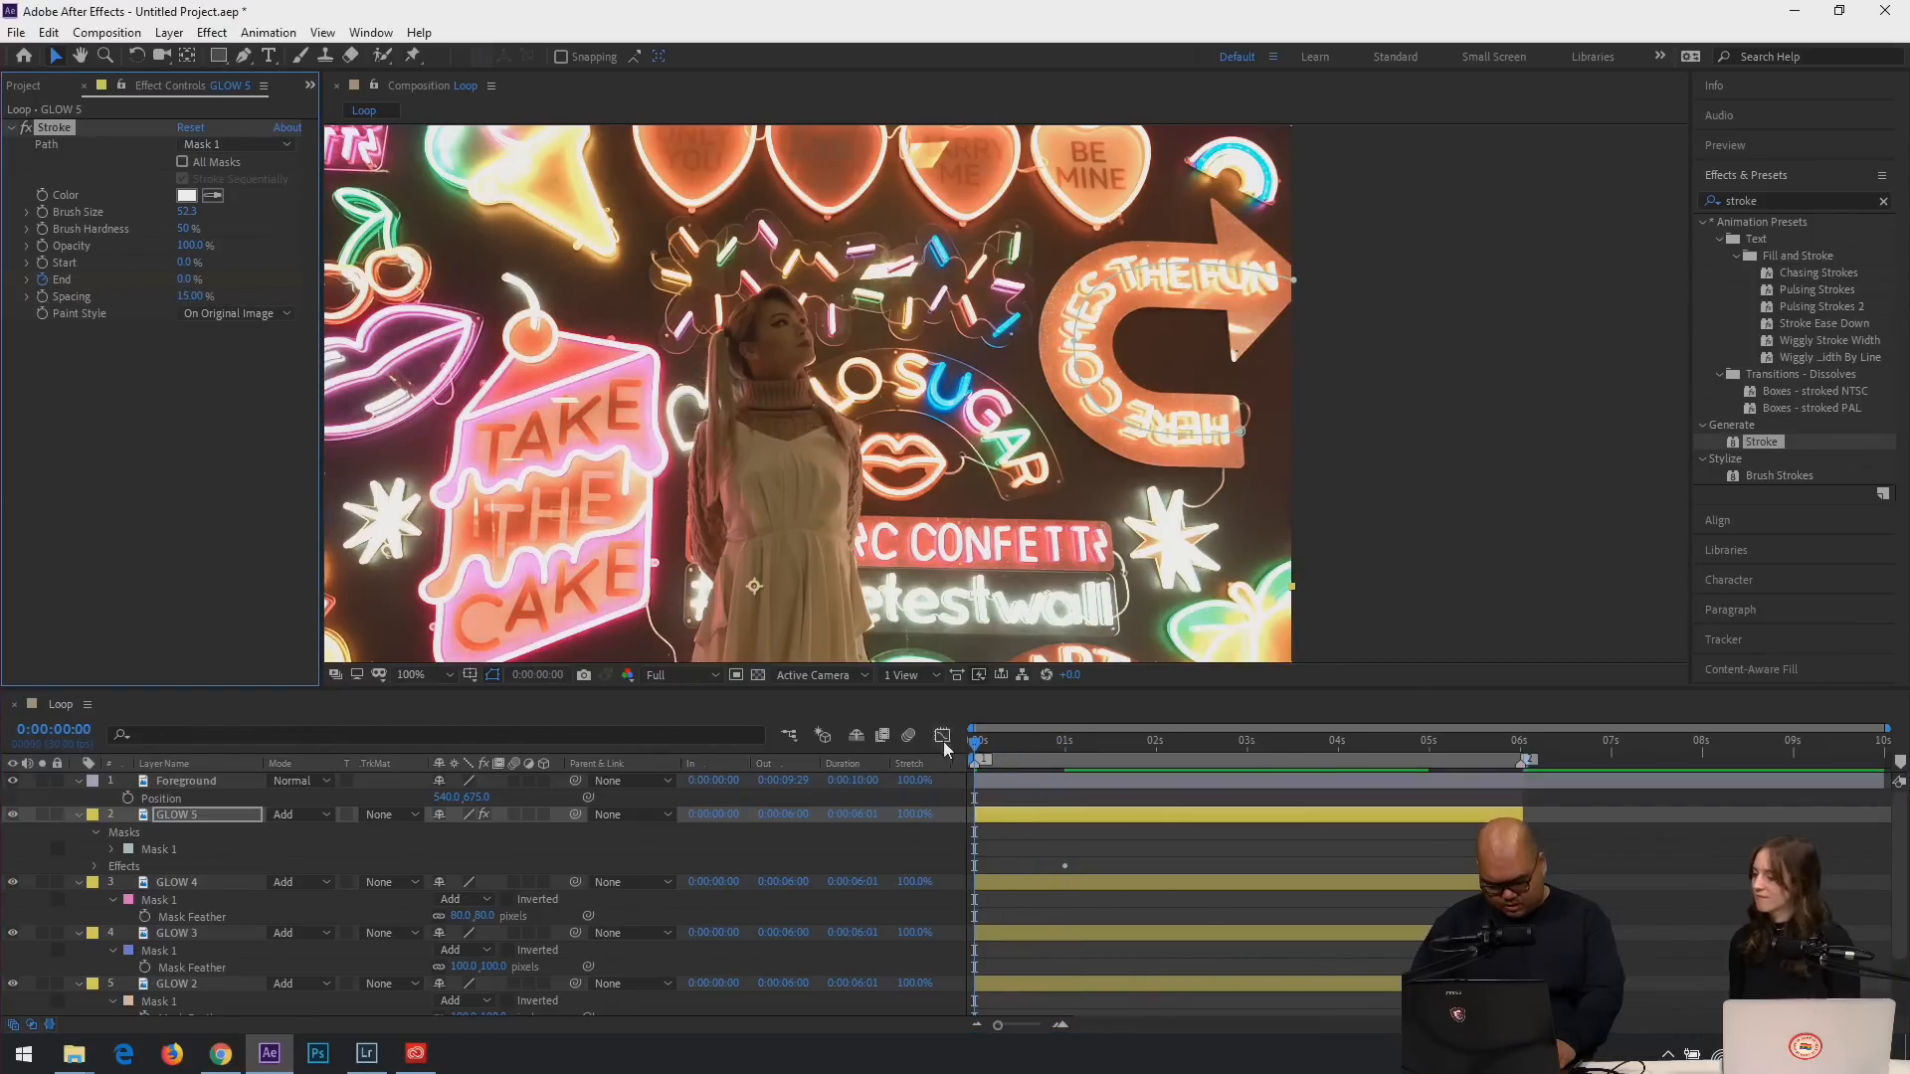
Keyframe the GLOW 5 stroke's Start at 0% at 5 seconds and raise it at 6 seconds to erase the stroke.
drag(978, 742, 1254, 746)
drag(1346, 793, 1430, 800)
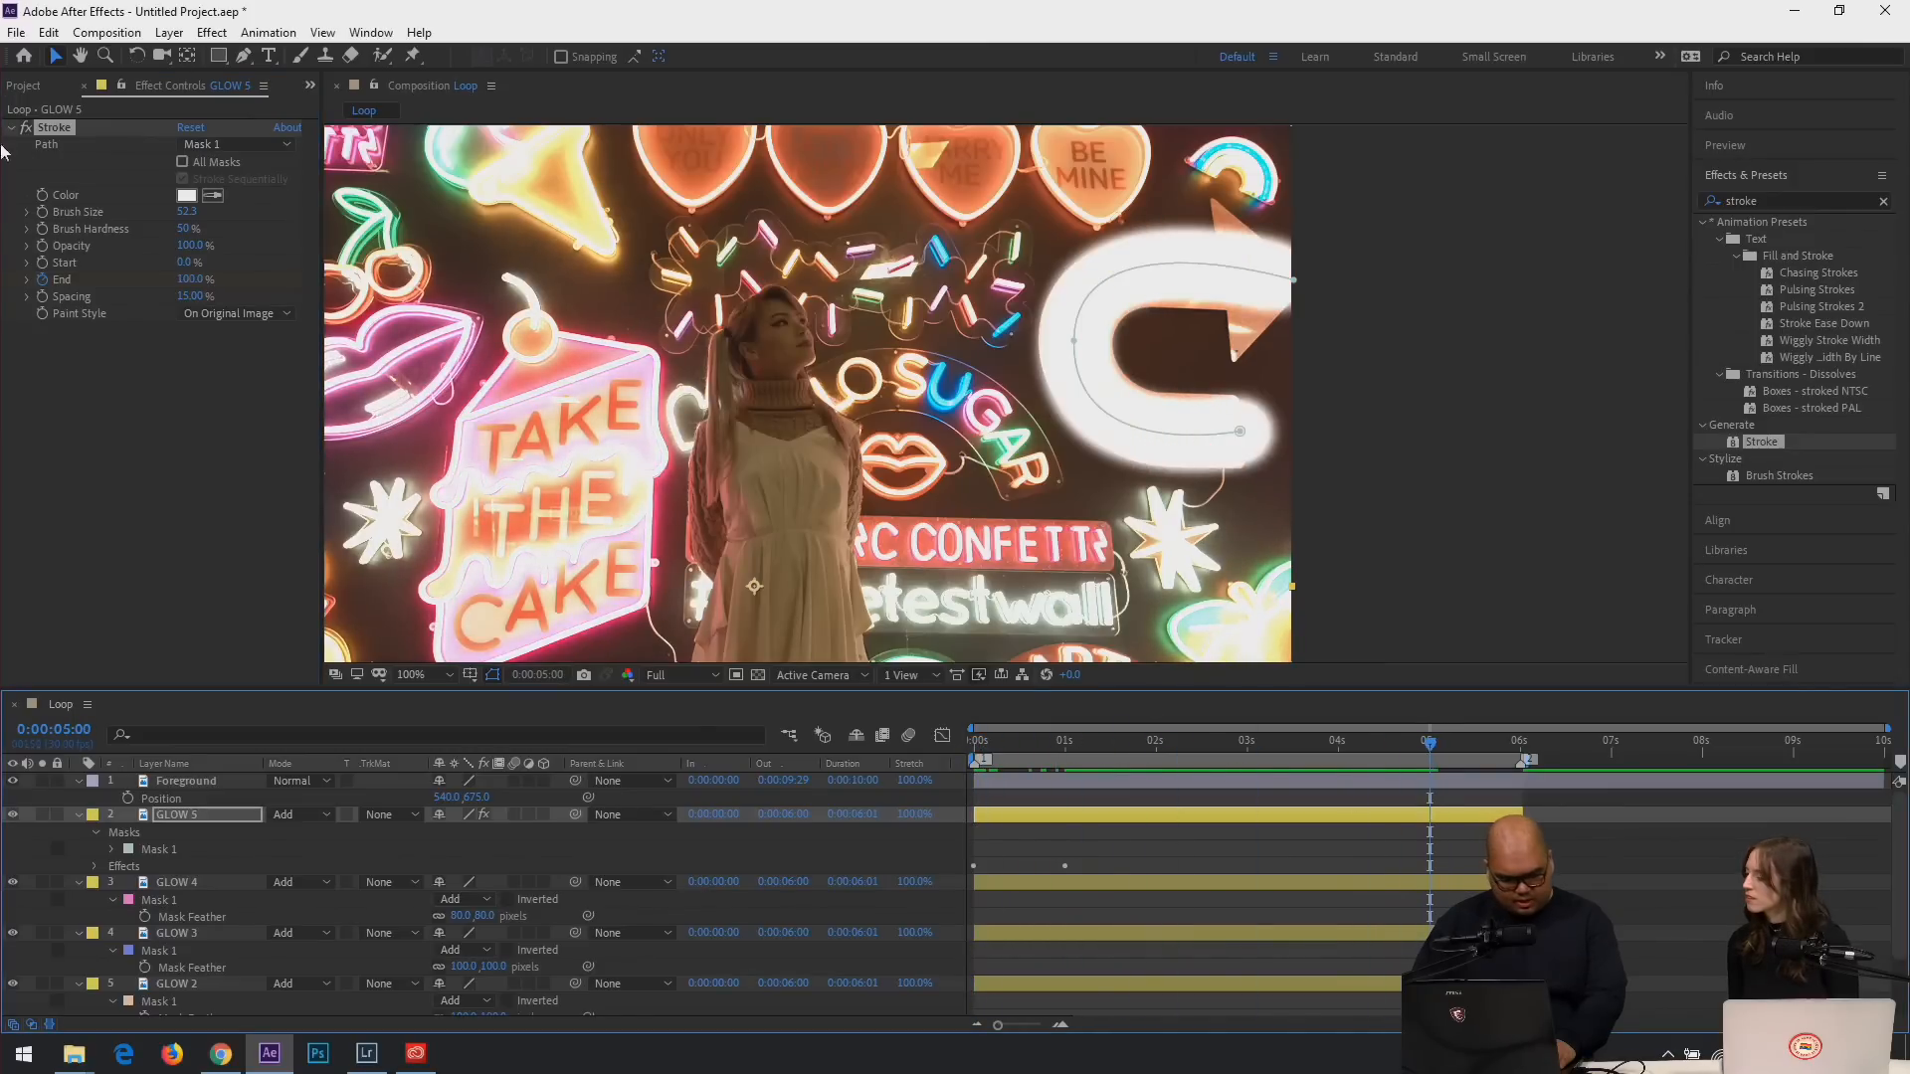
click(42, 262)
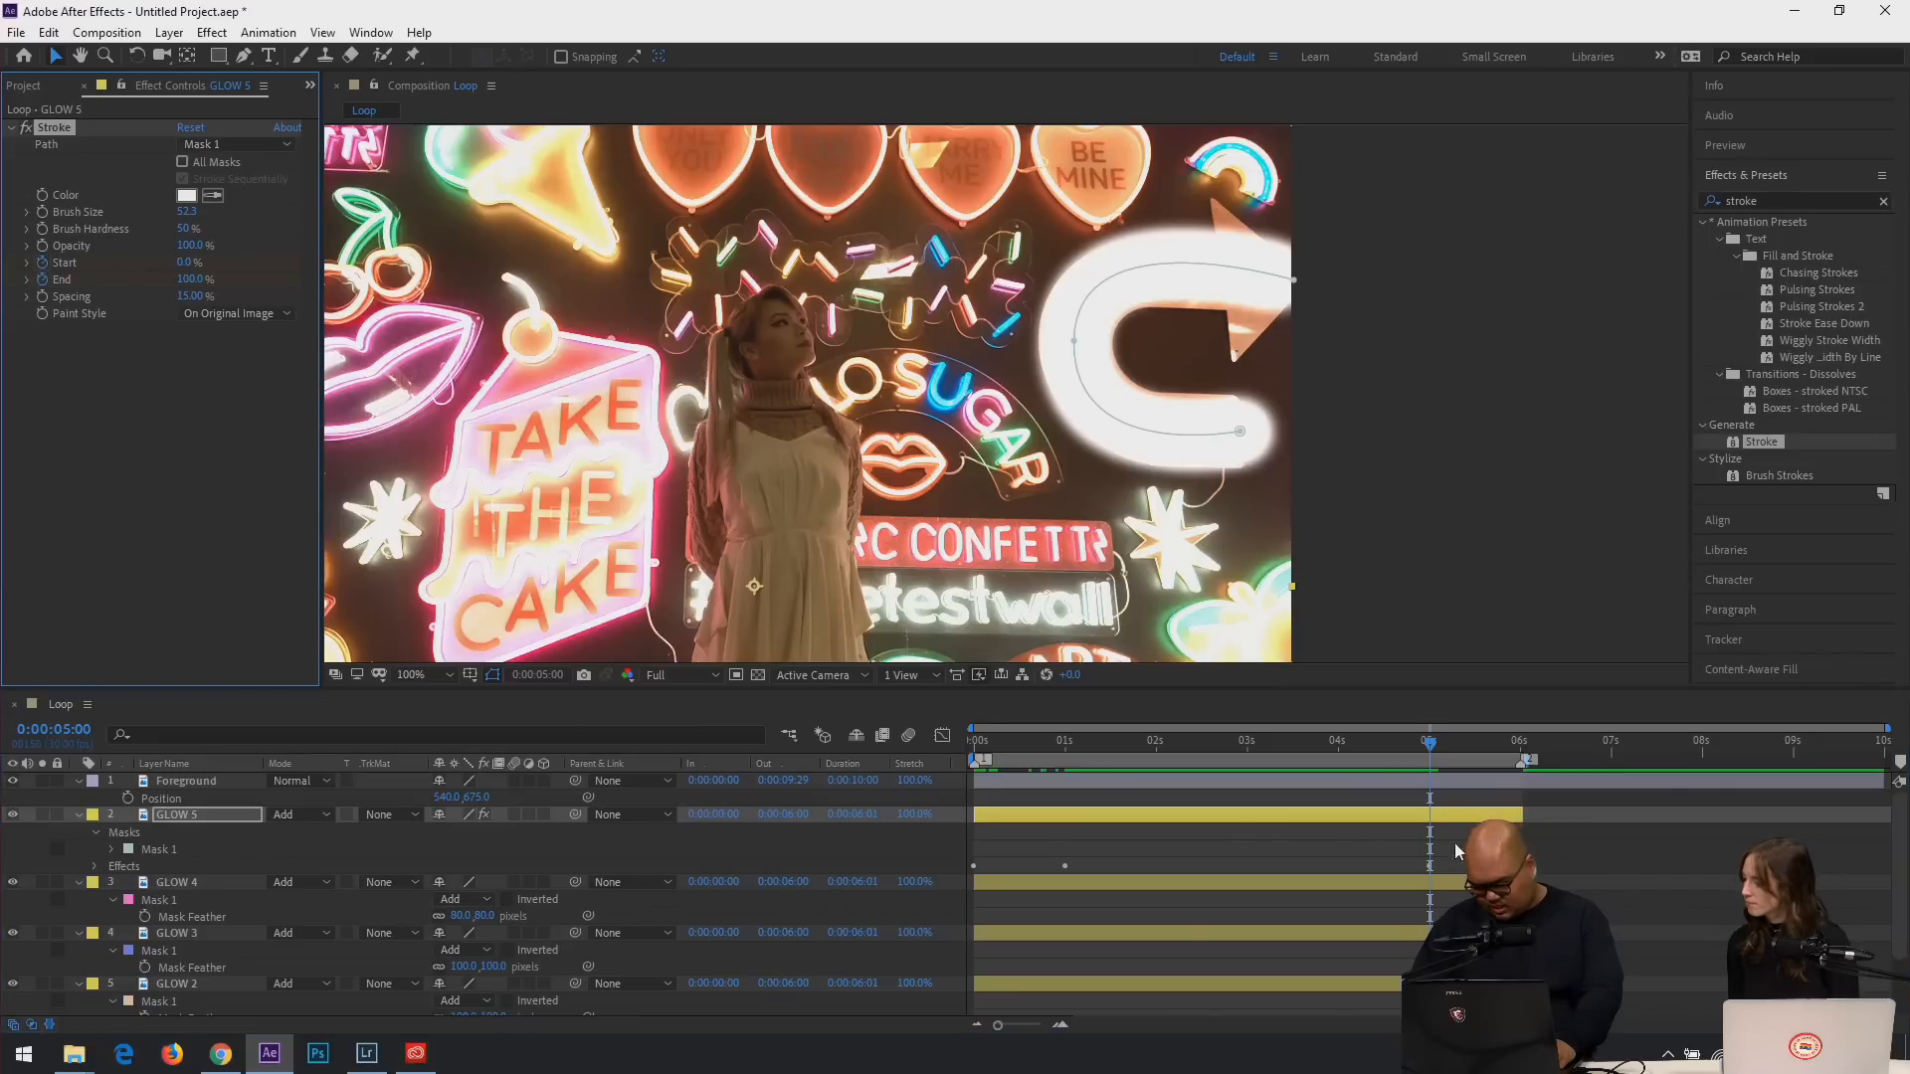
key(o)
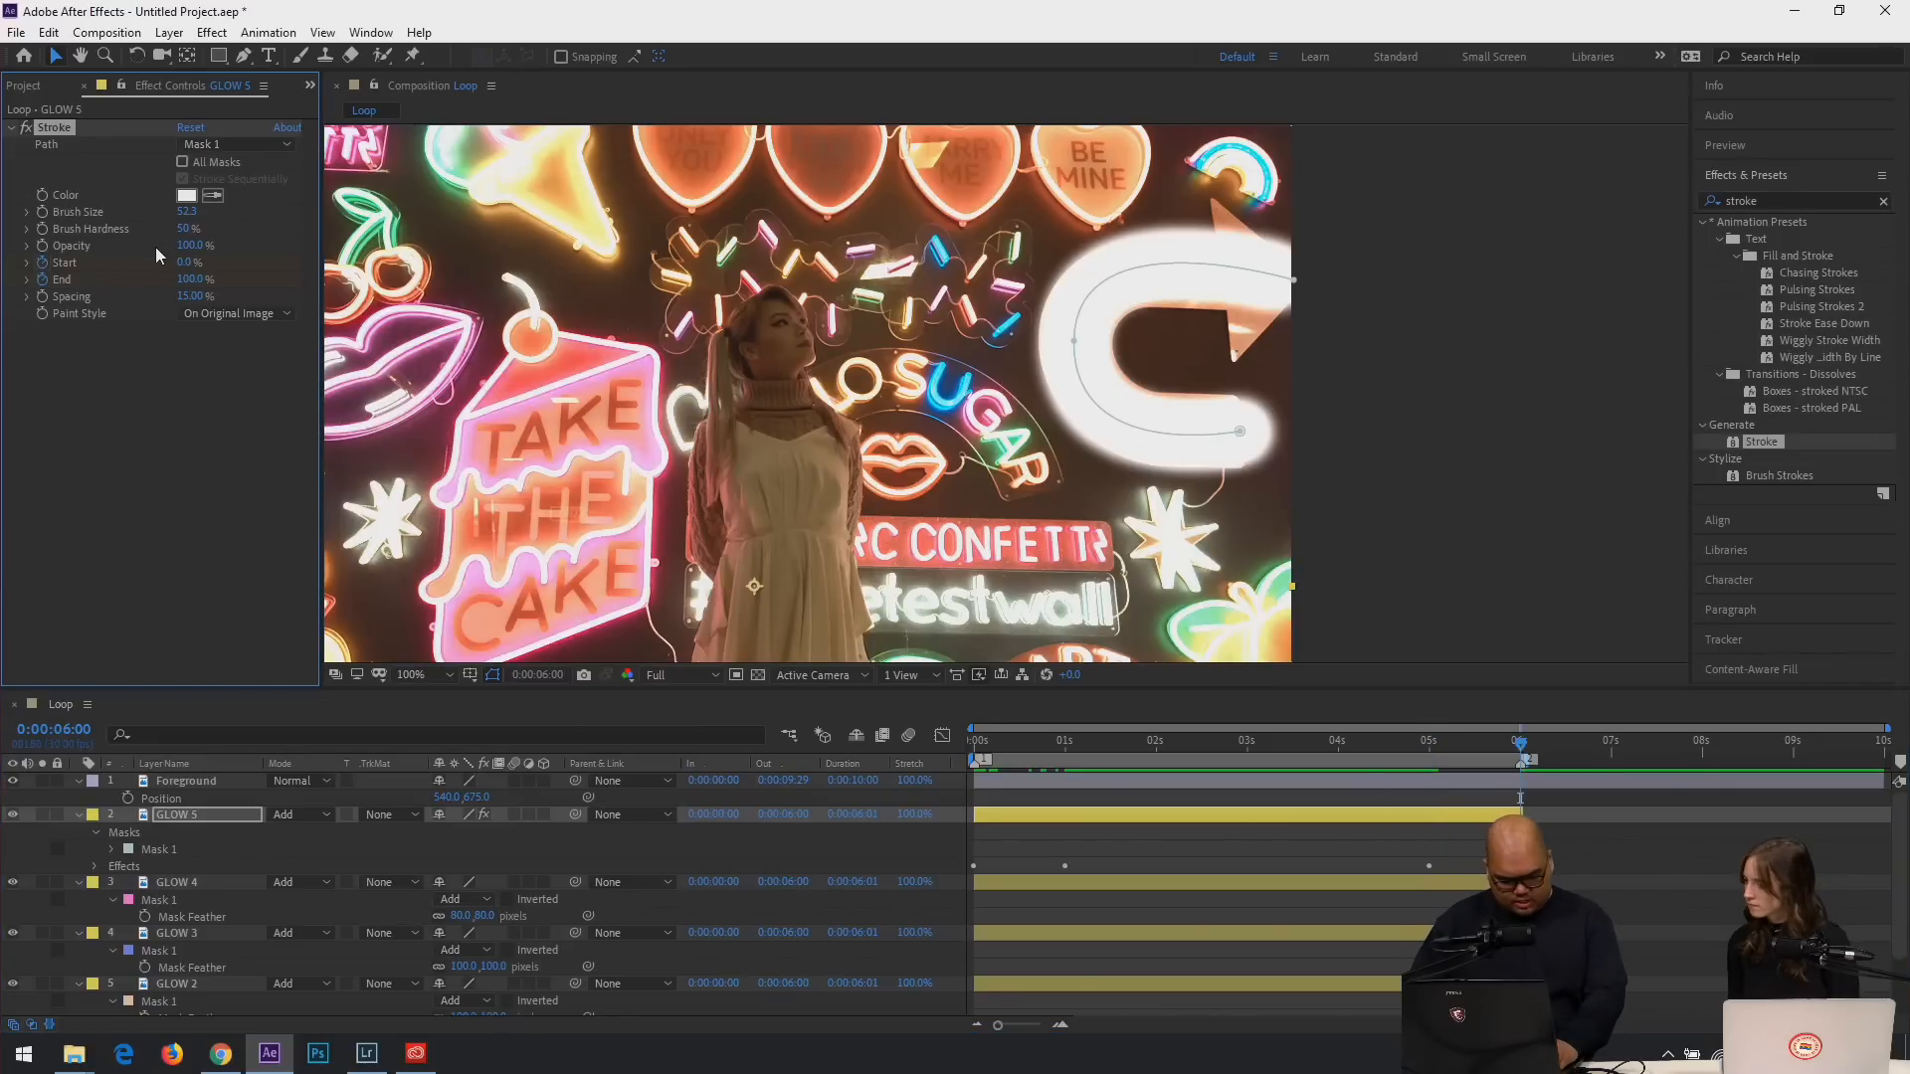
drag(182, 266, 361, 304)
key(space)
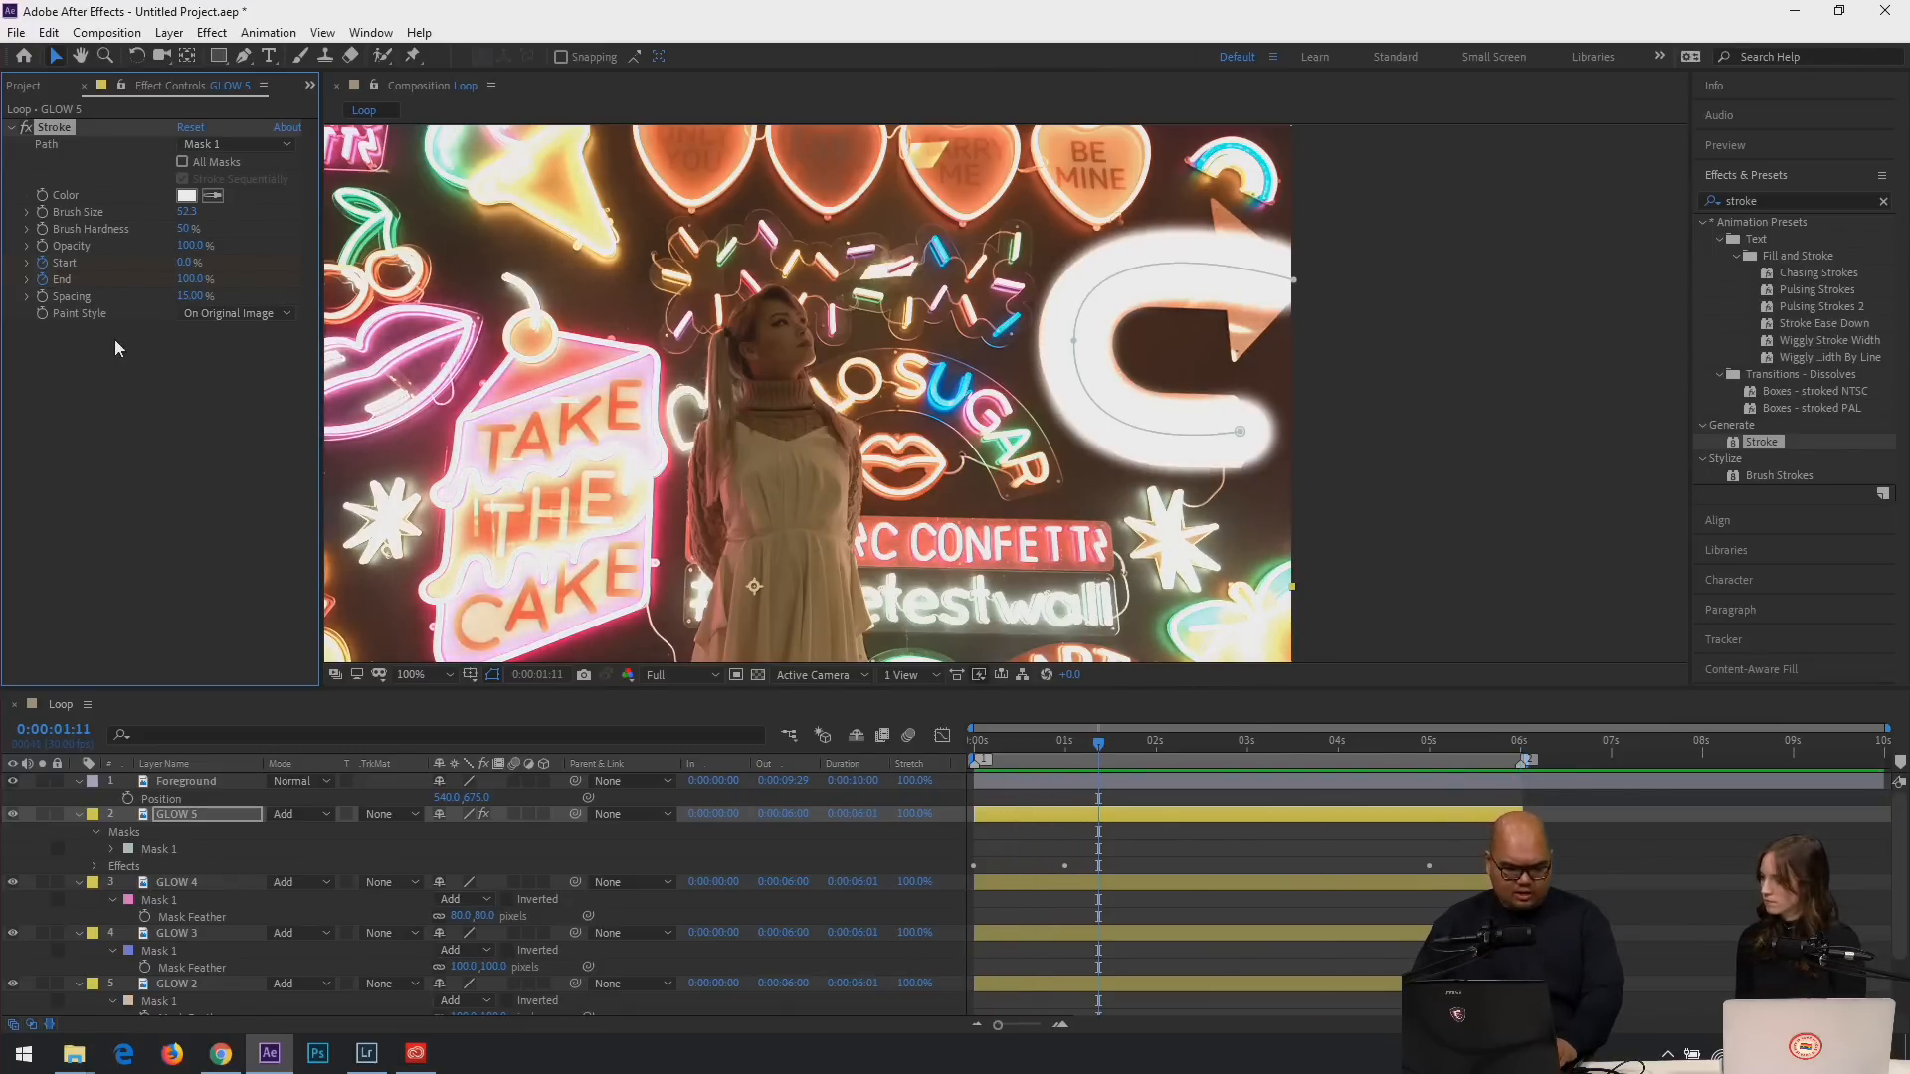
Set the stroke's Paint Style to Reveal Original Image and preview the arrow's glow animation from the beginning.
click(211, 315)
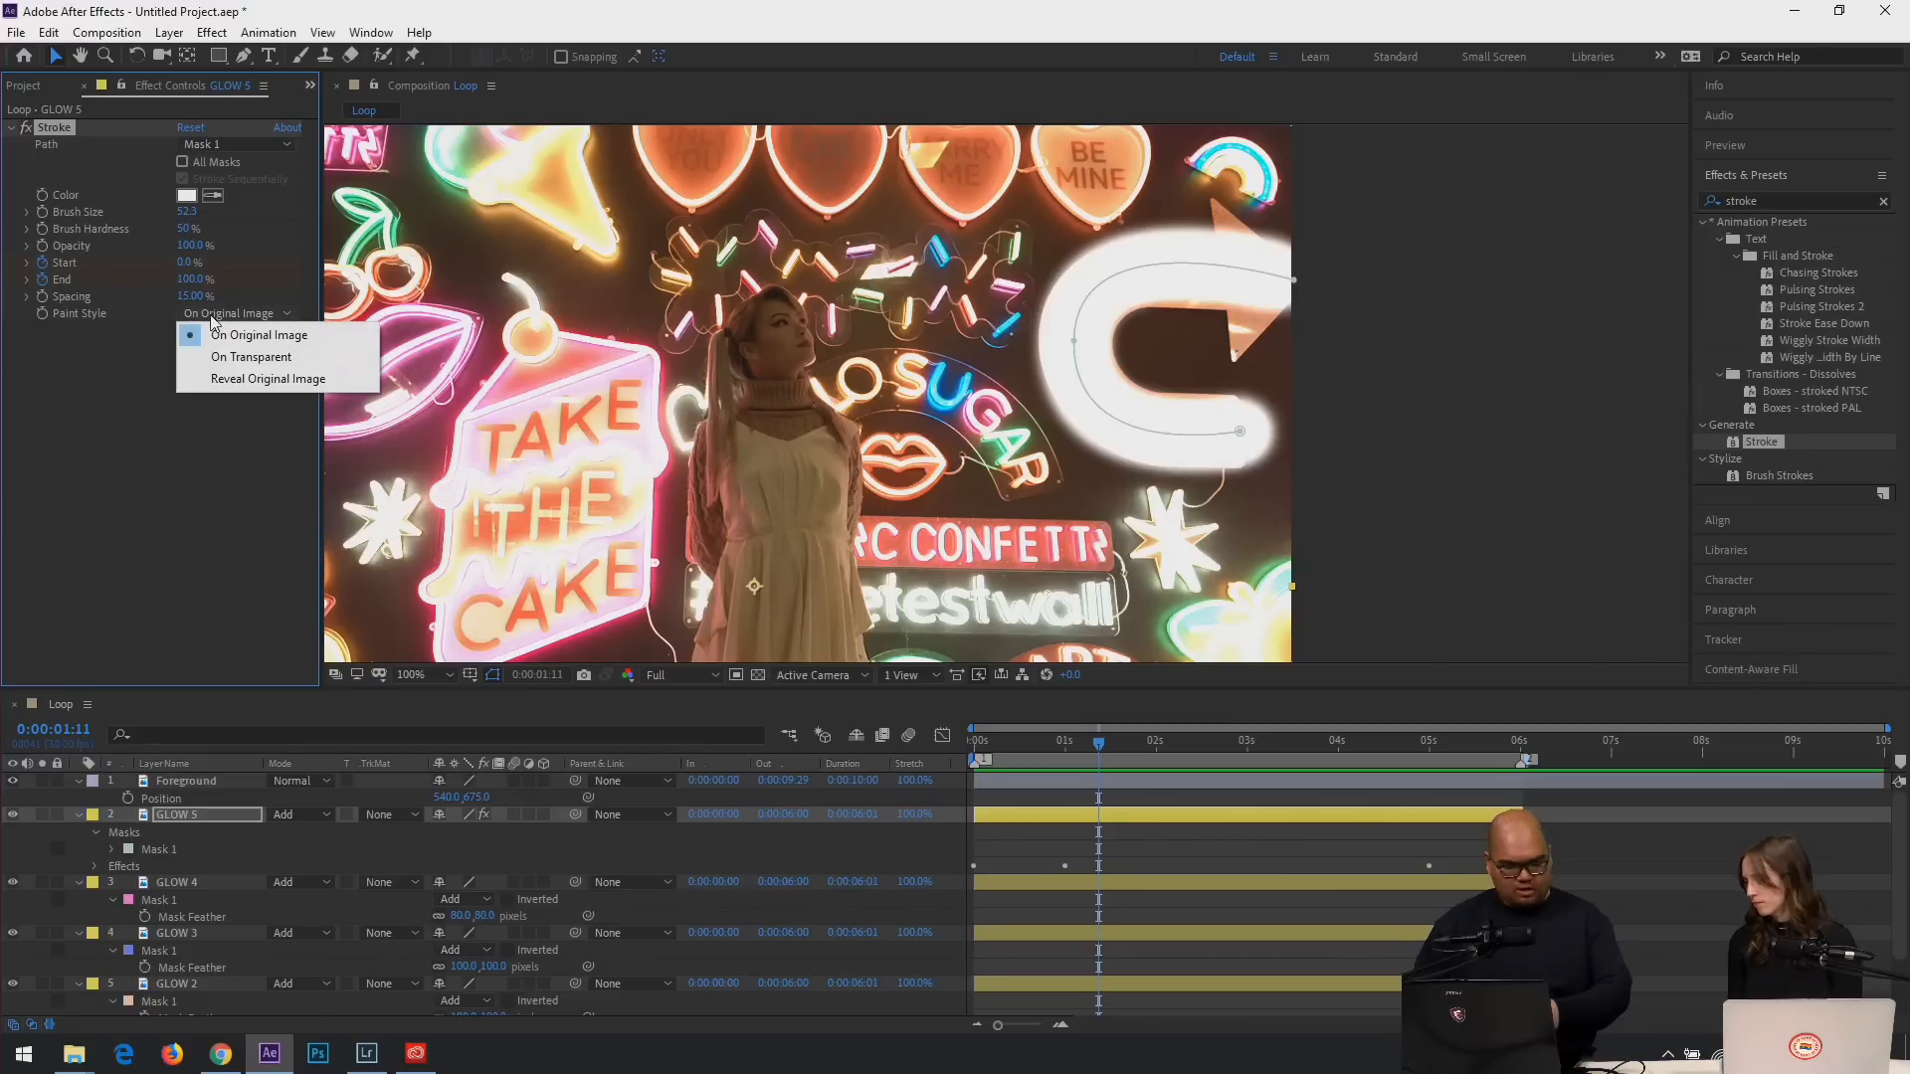
click(248, 379)
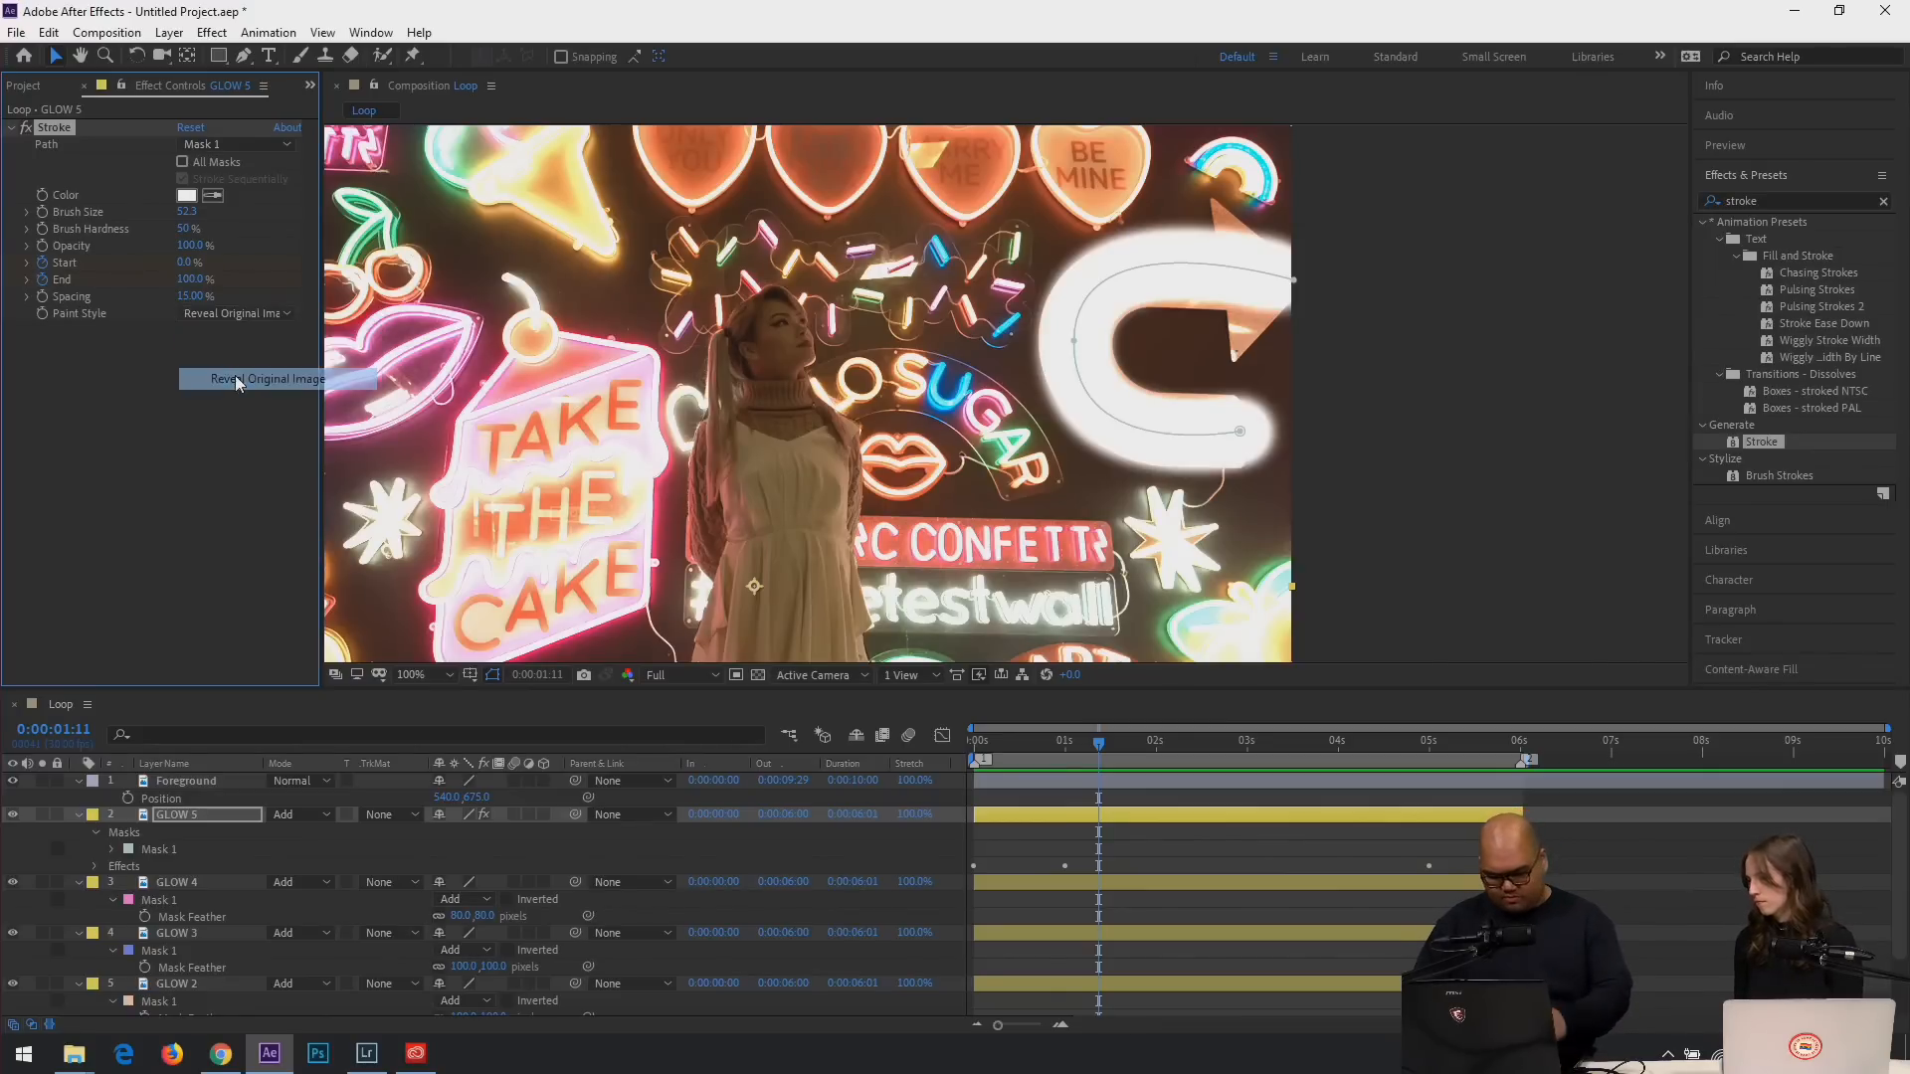
drag(1099, 743, 967, 743)
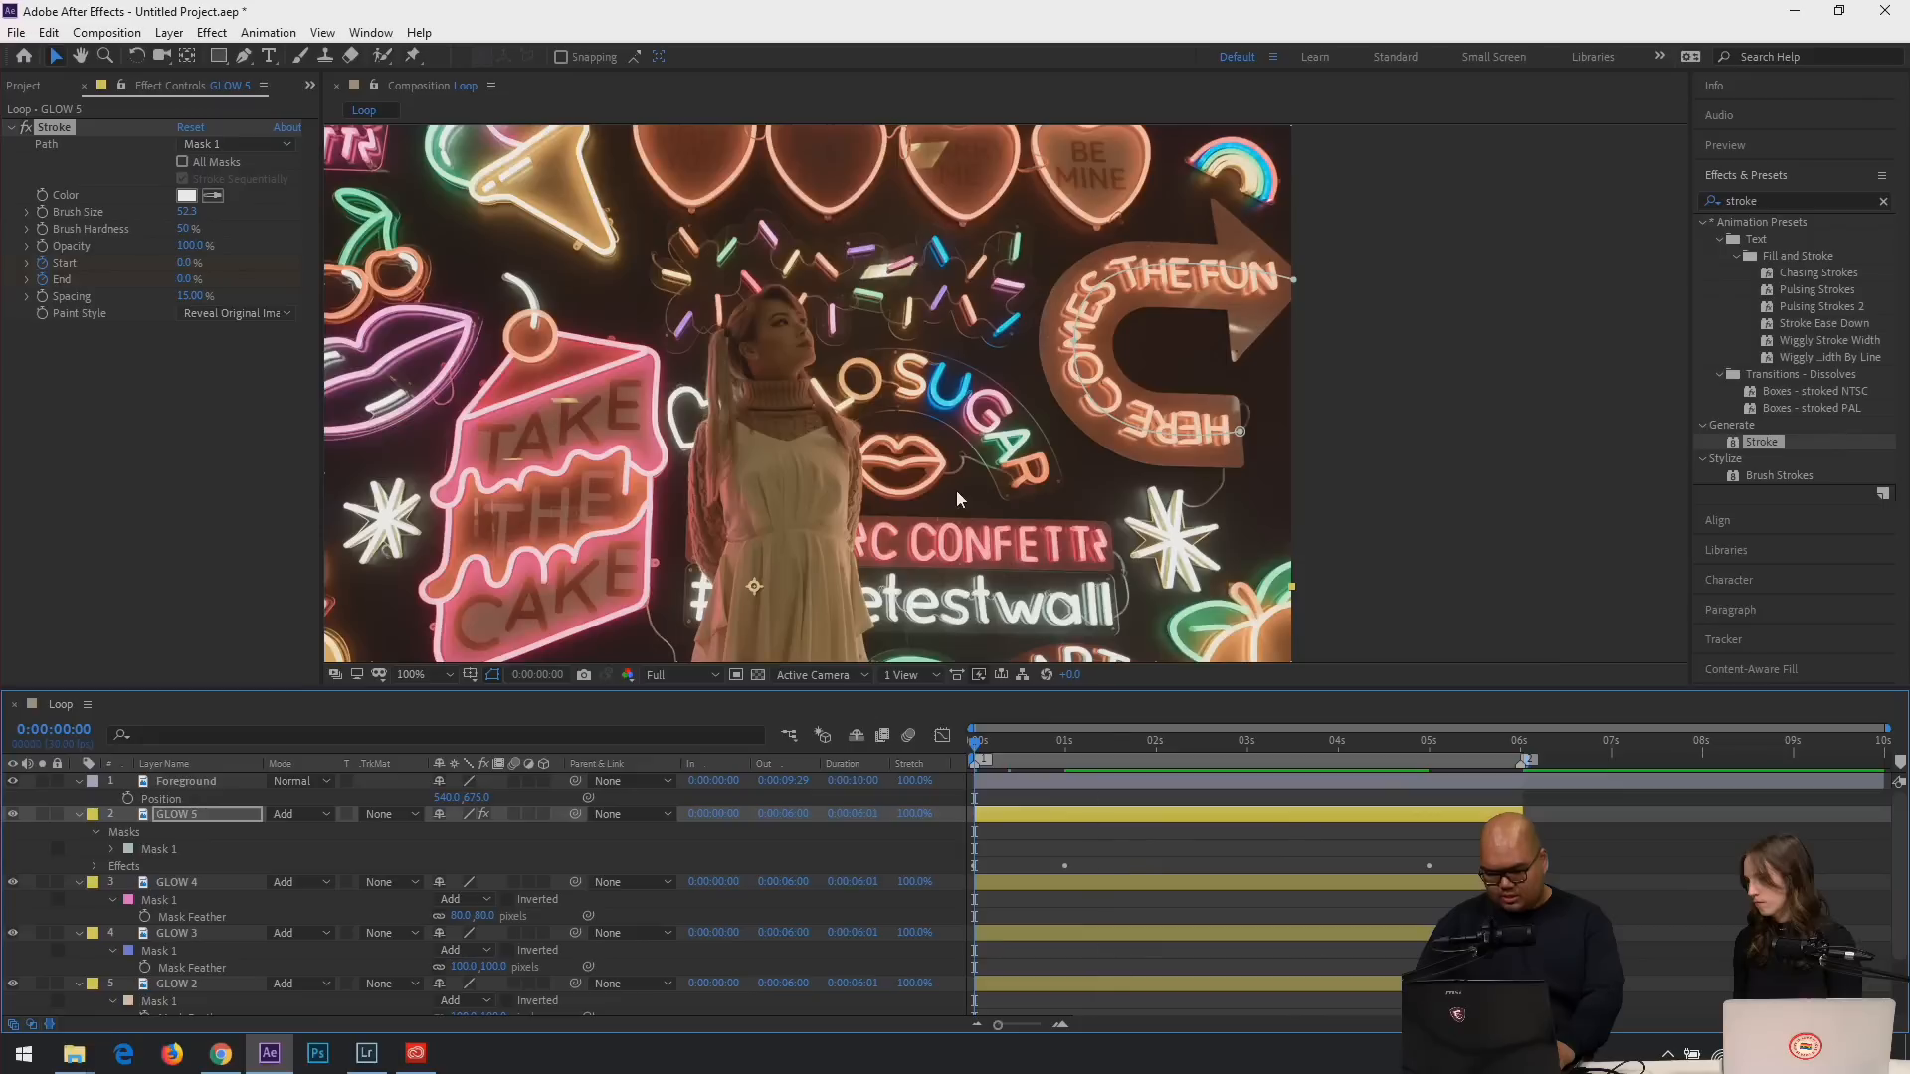
scroll(959, 491, down, 1)
key(space)
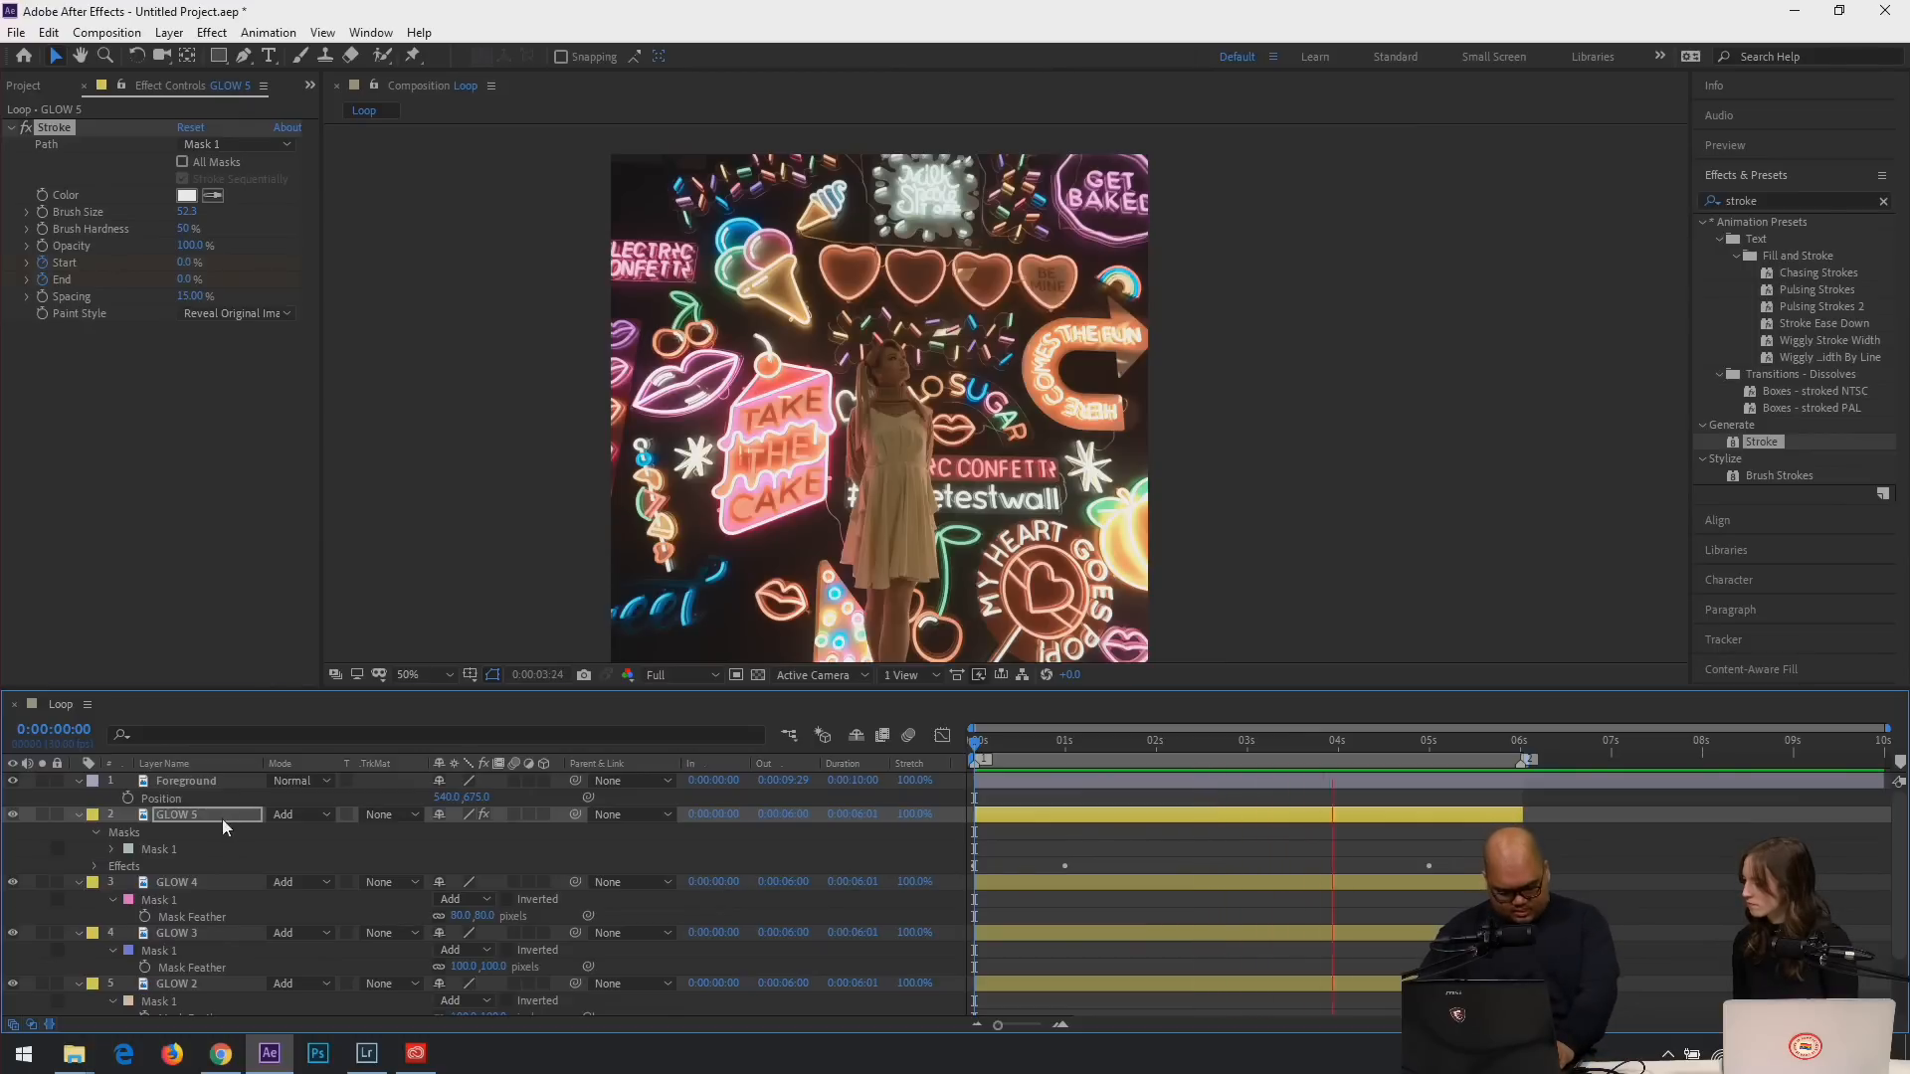
key(space)
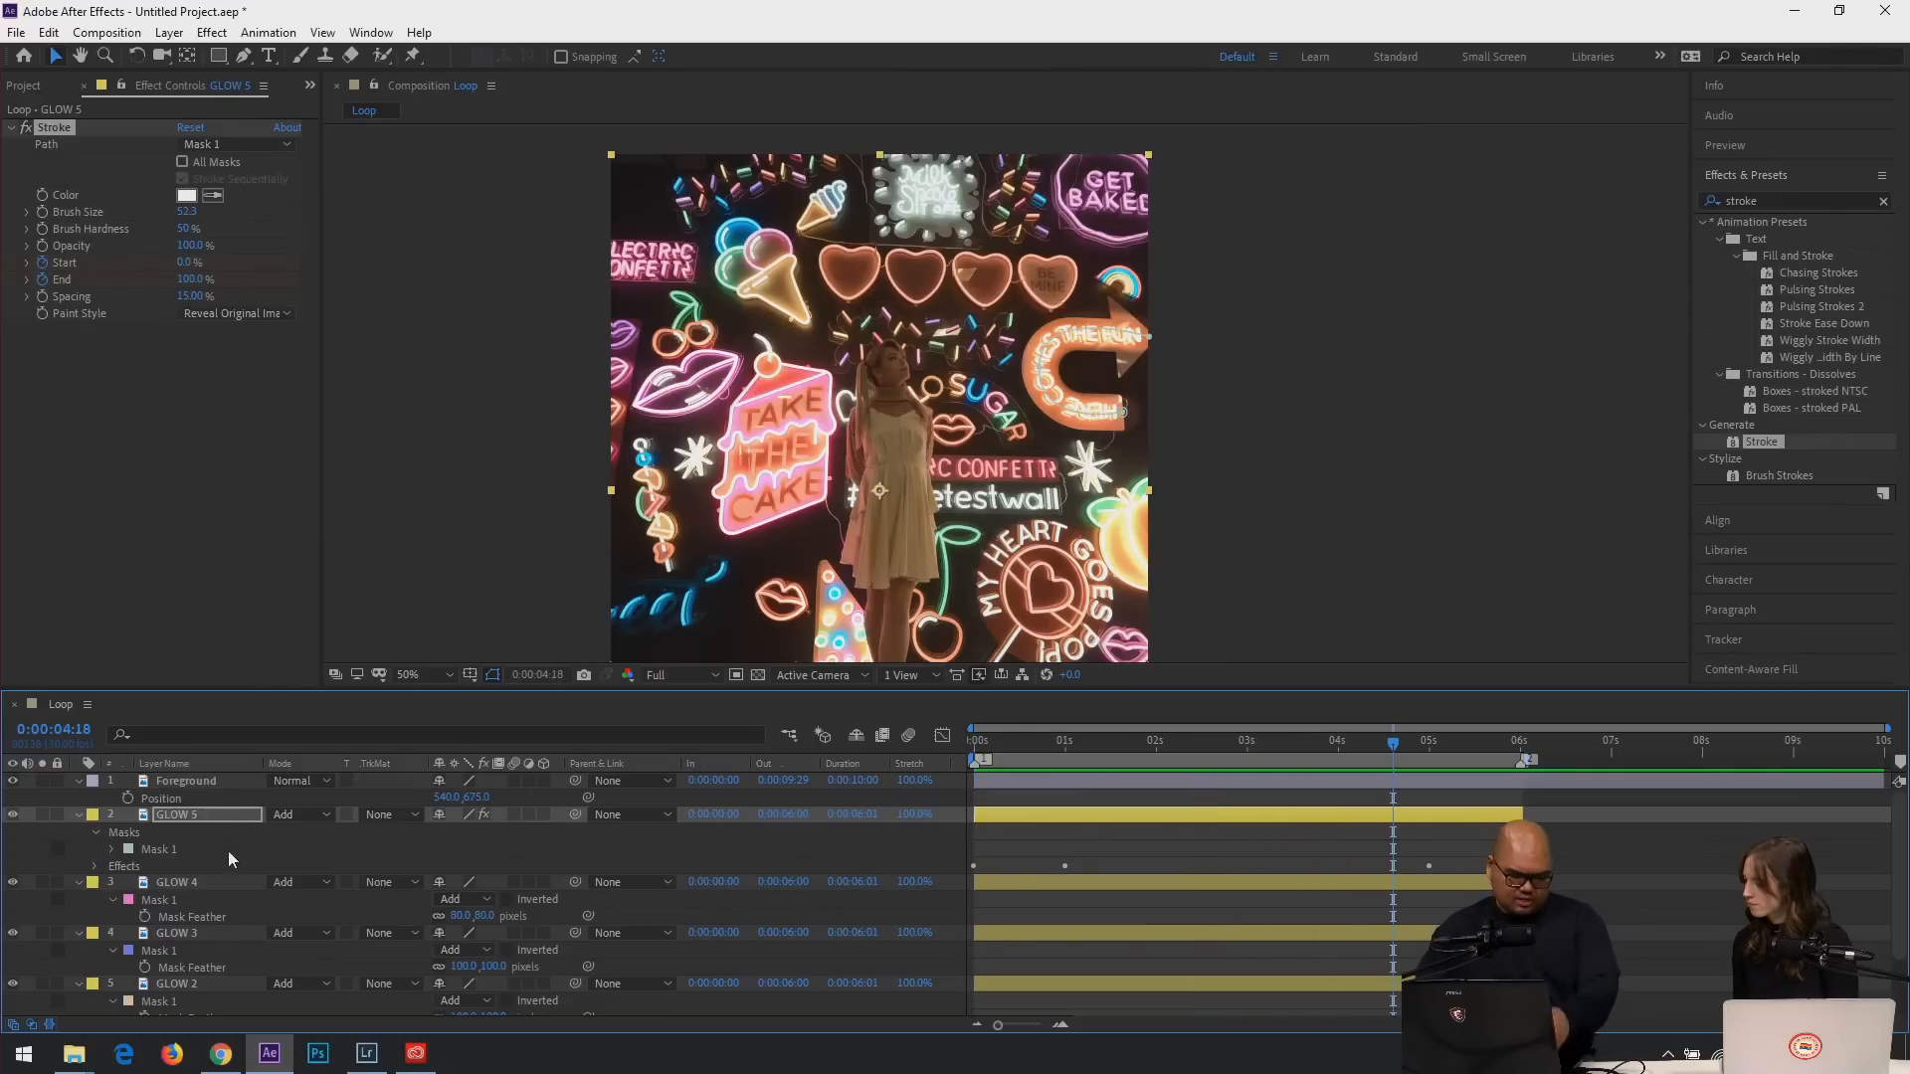
Duplicate the GLOW 5 layer and show the copy's keyframed Stroke properties.
click(229, 850)
click(211, 814)
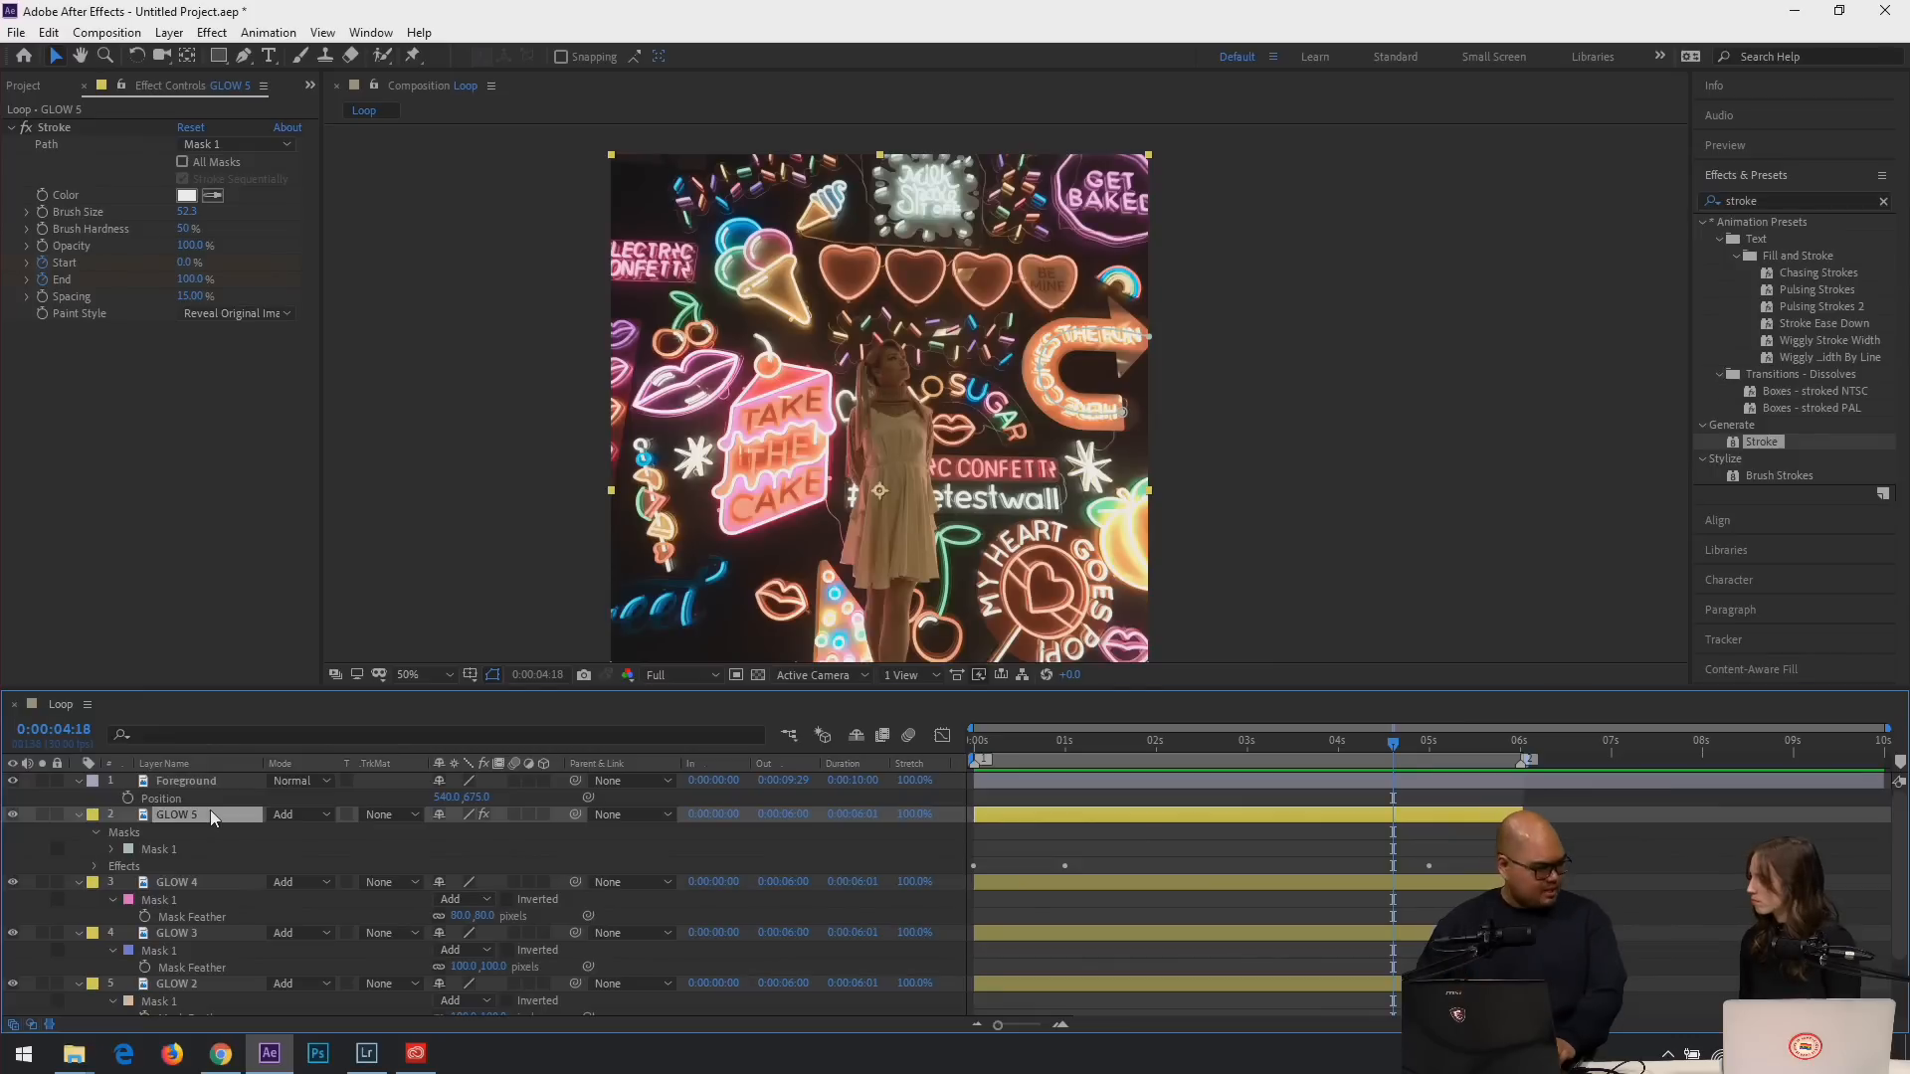
key(ctrl+d)
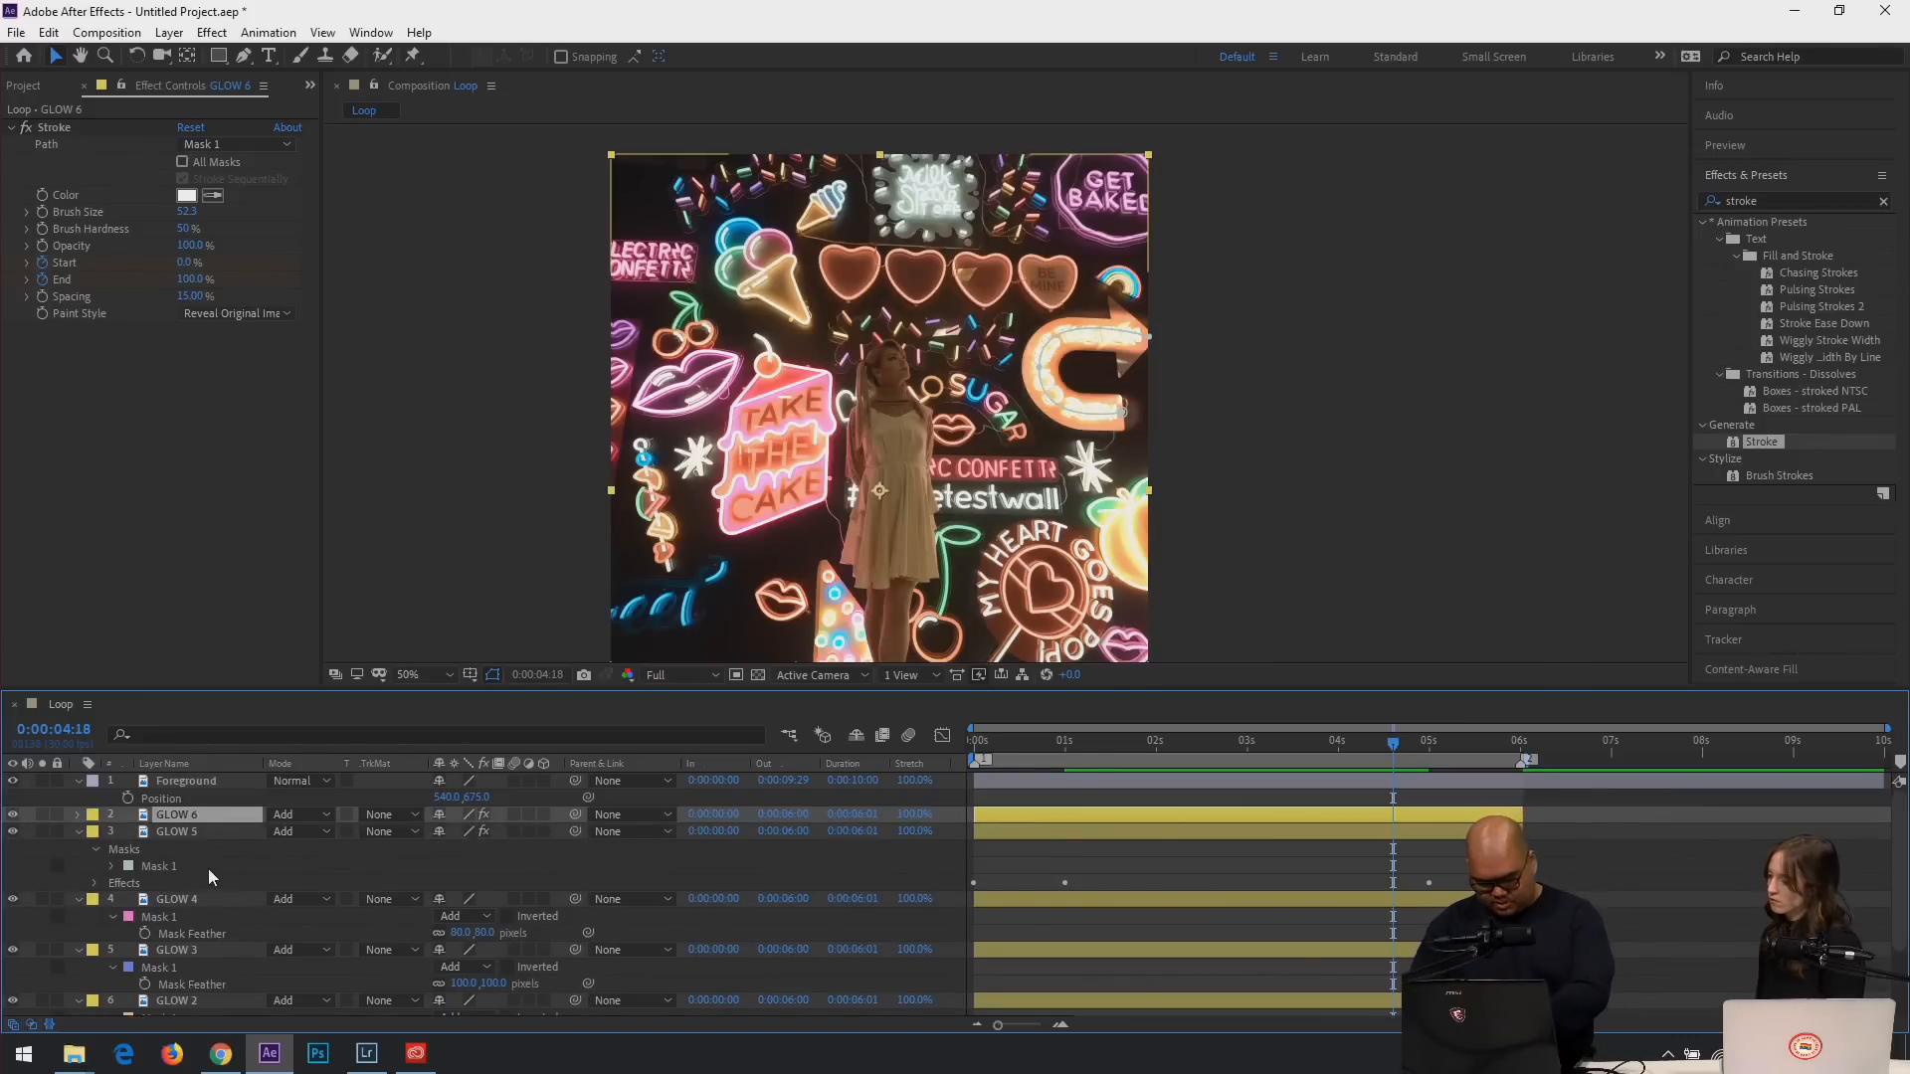
key(p)
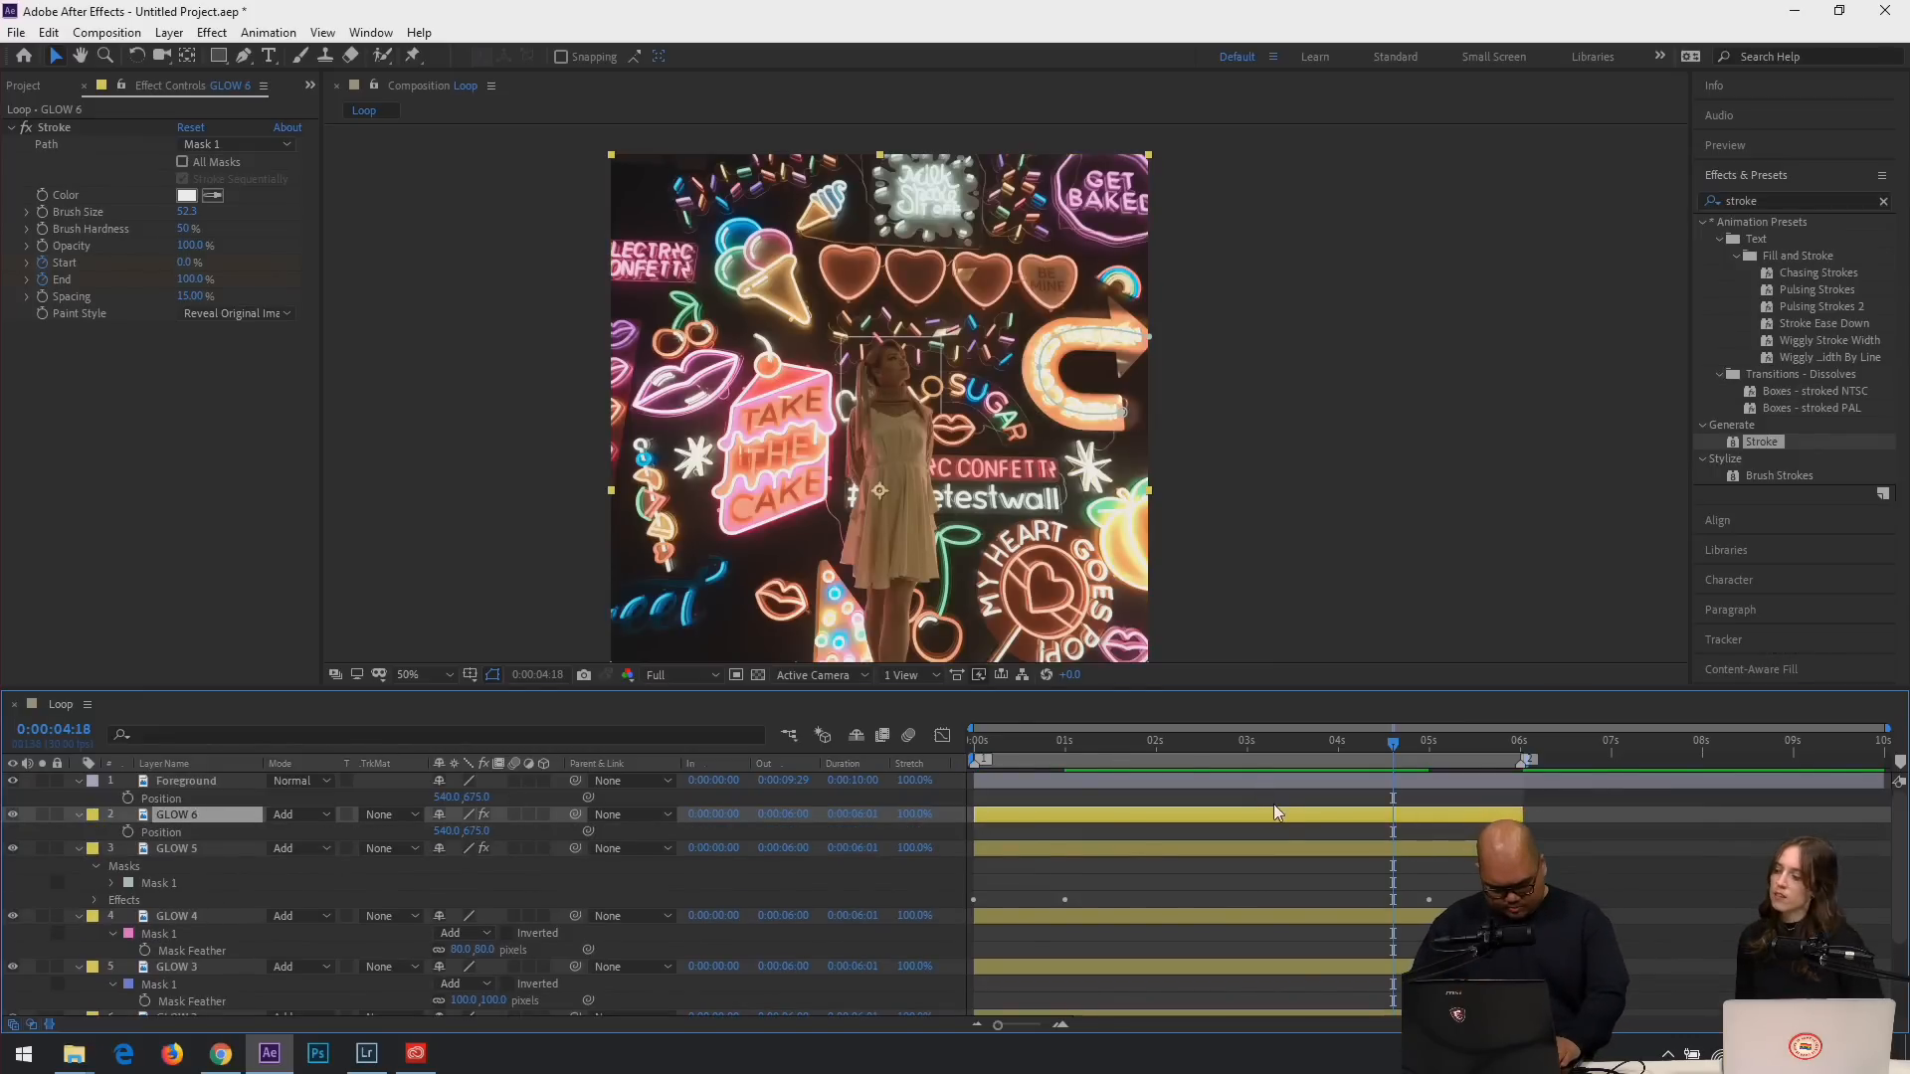
key(u)
drag(1563, 841, 955, 881)
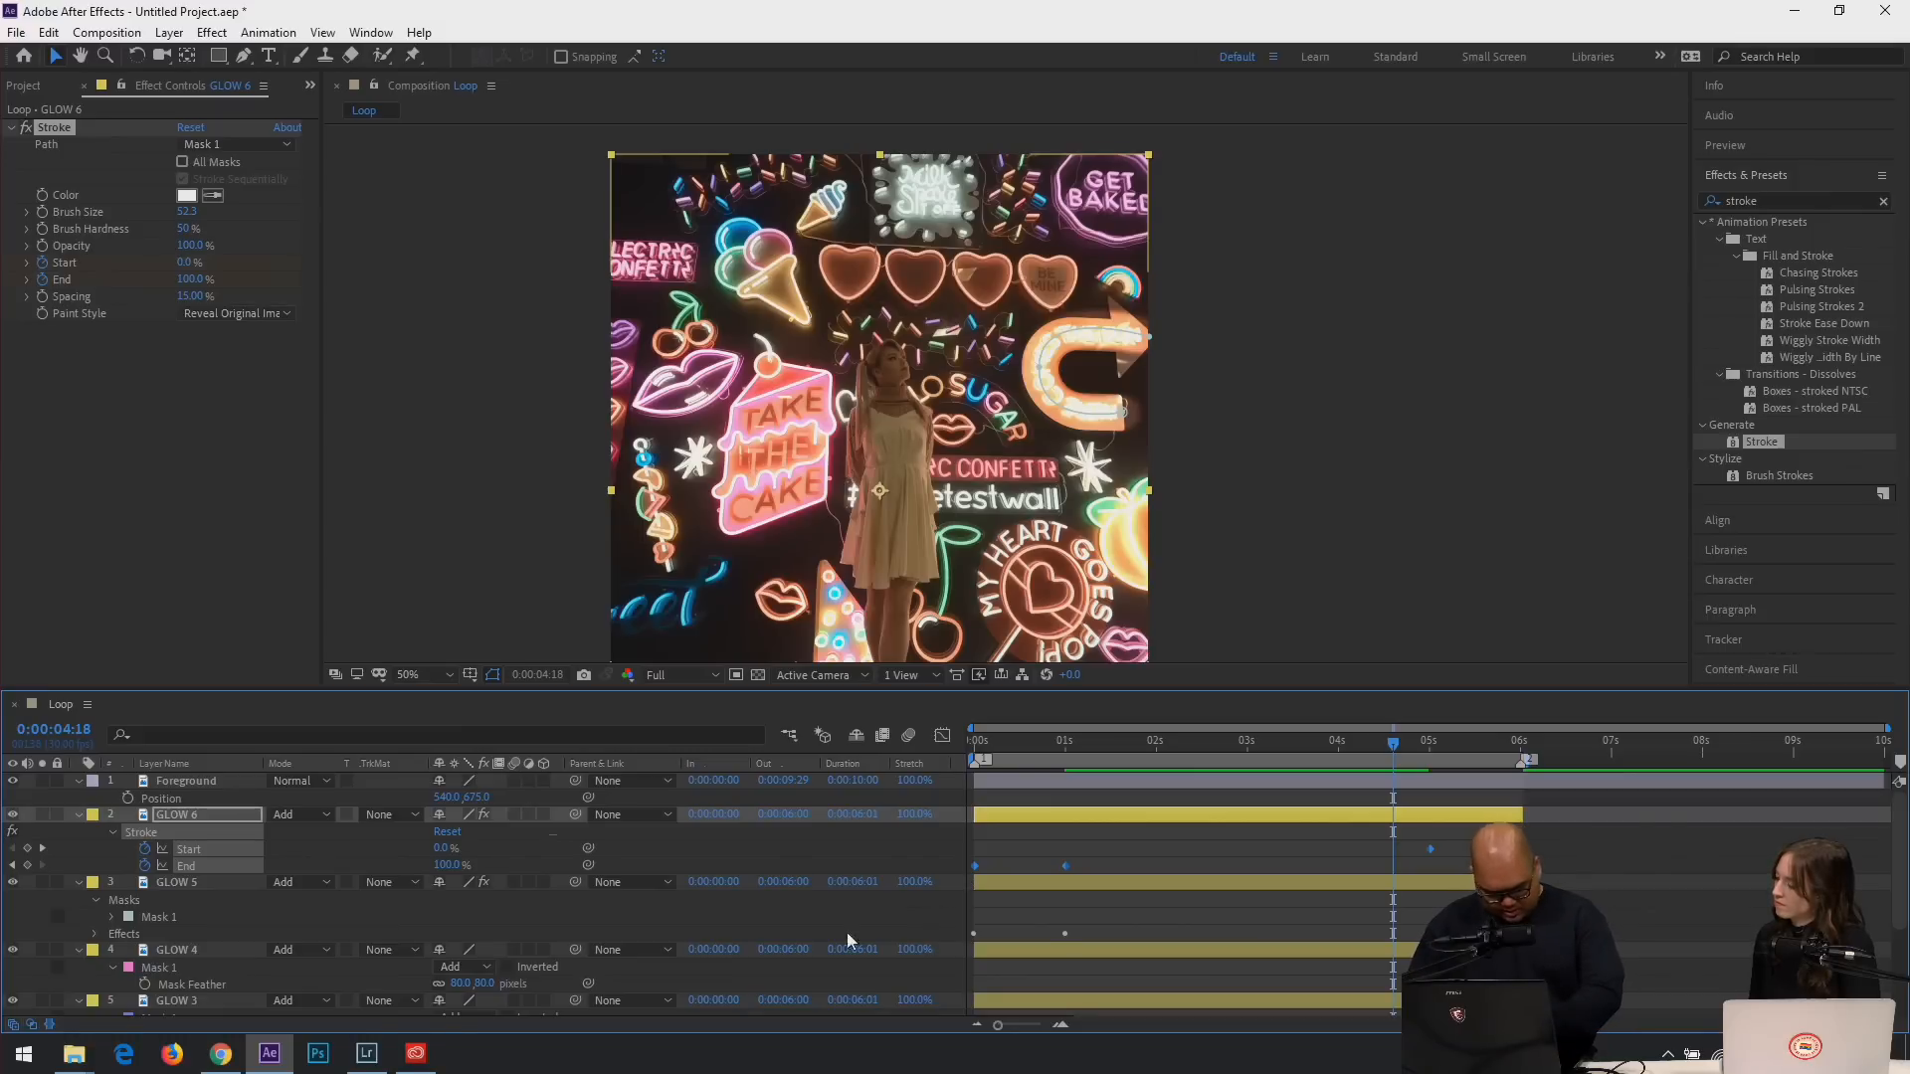
Delete the arrow mask from the GLOW 6 layer and turn on All Masks for its Stroke effect.
key(m)
click(157, 838)
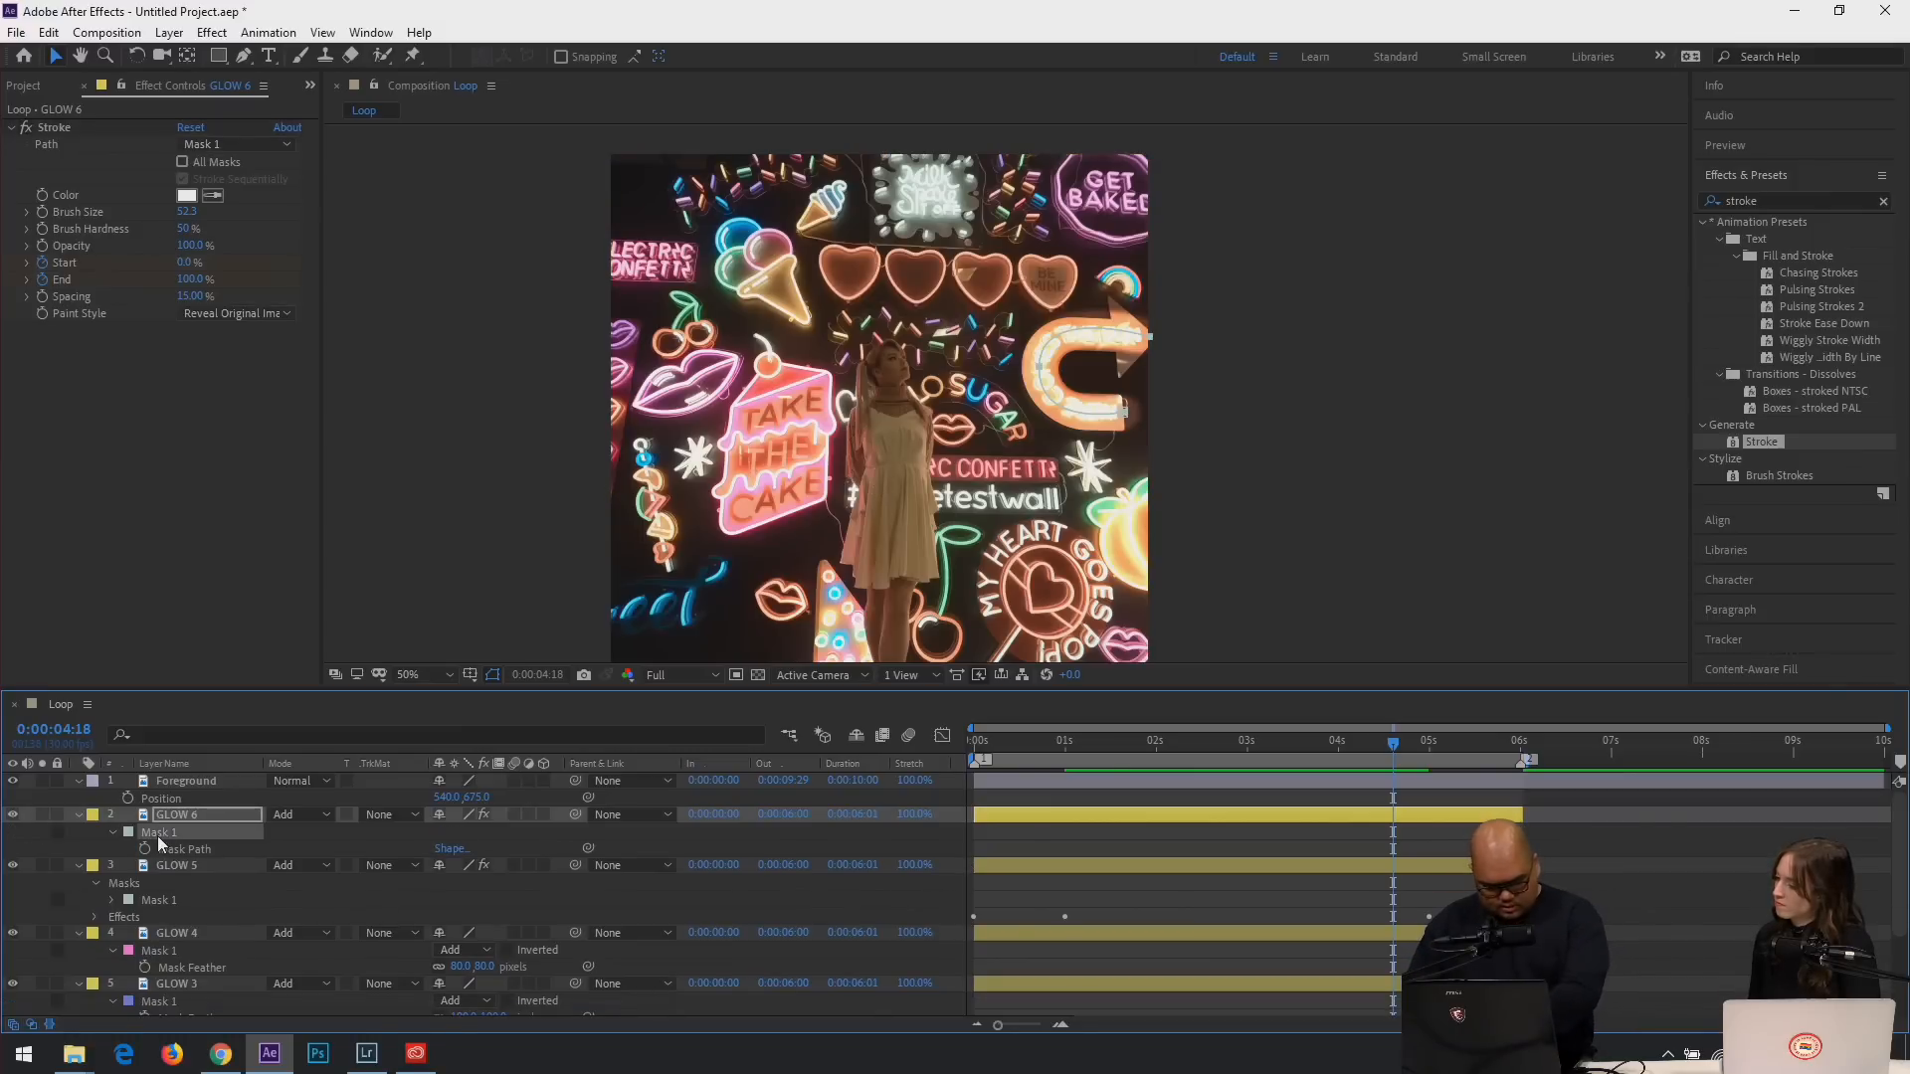
key(Delete)
click(182, 161)
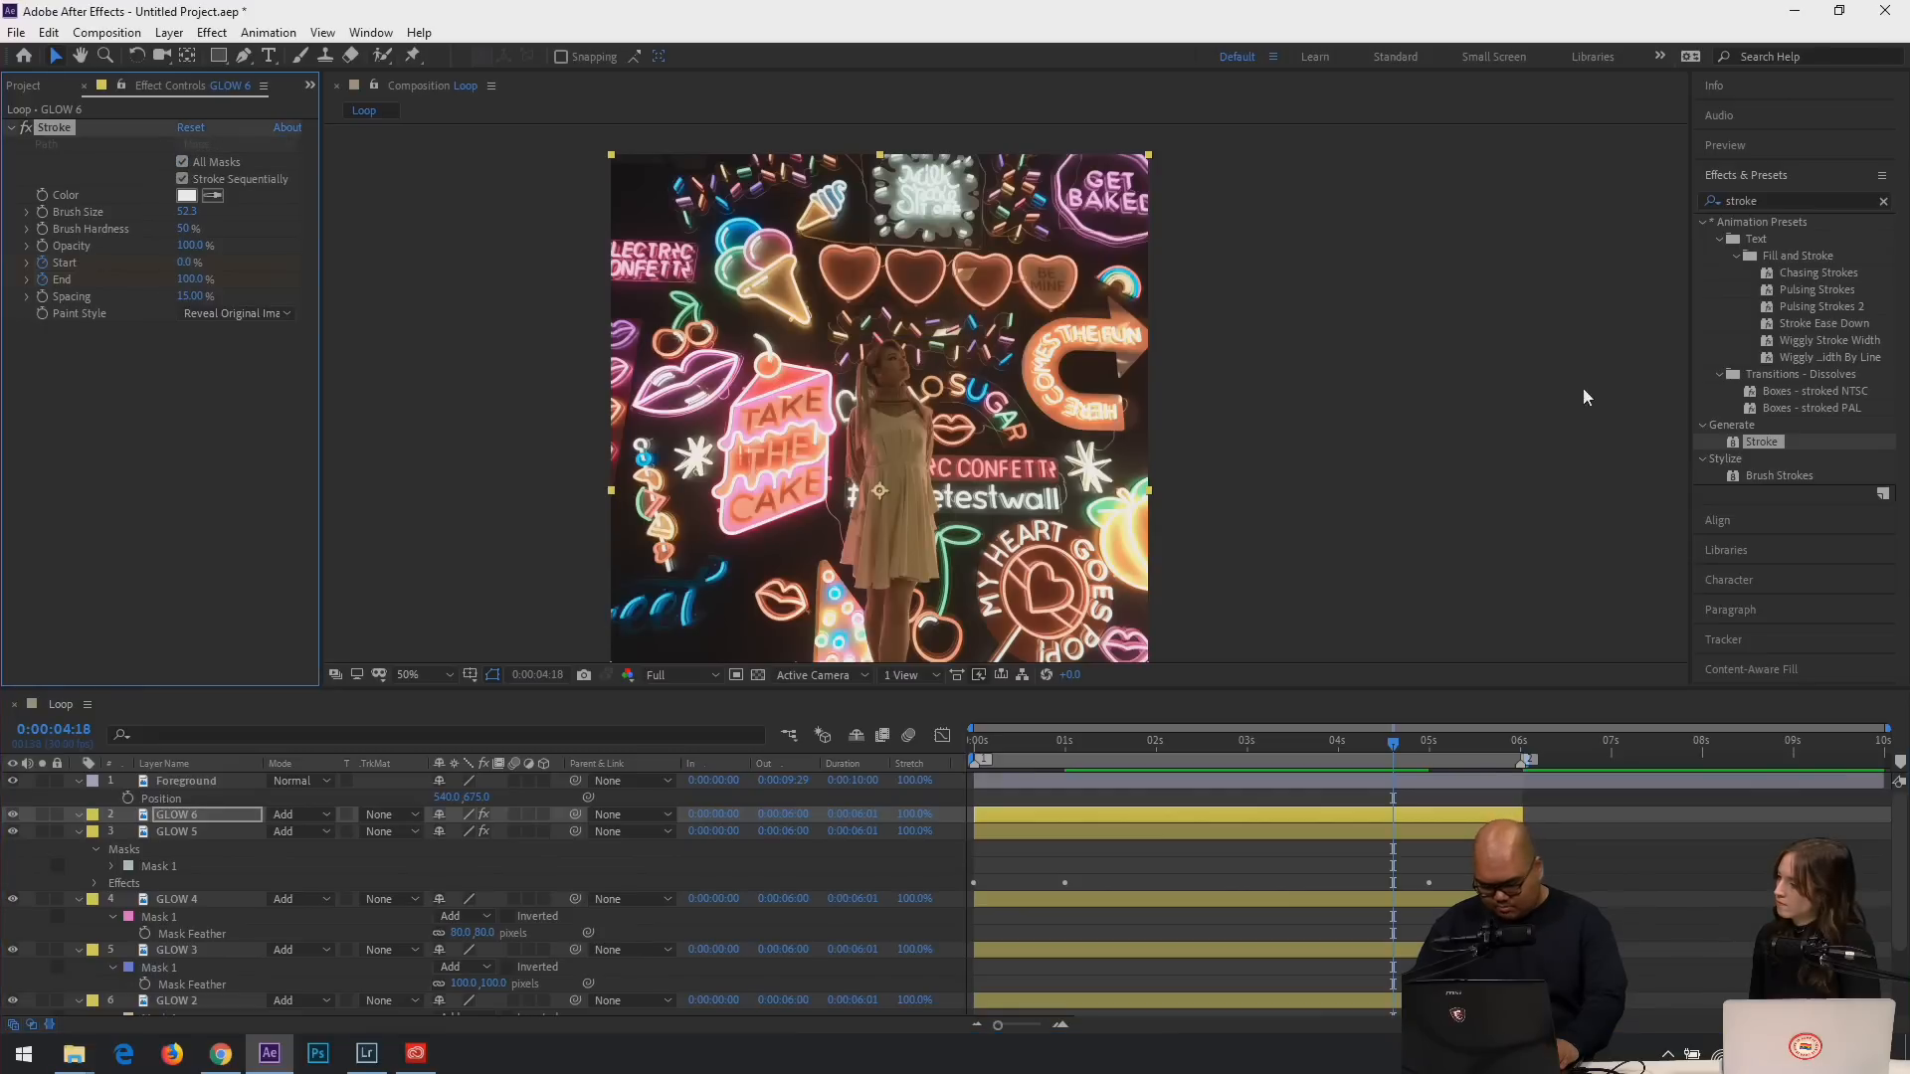
click(1269, 445)
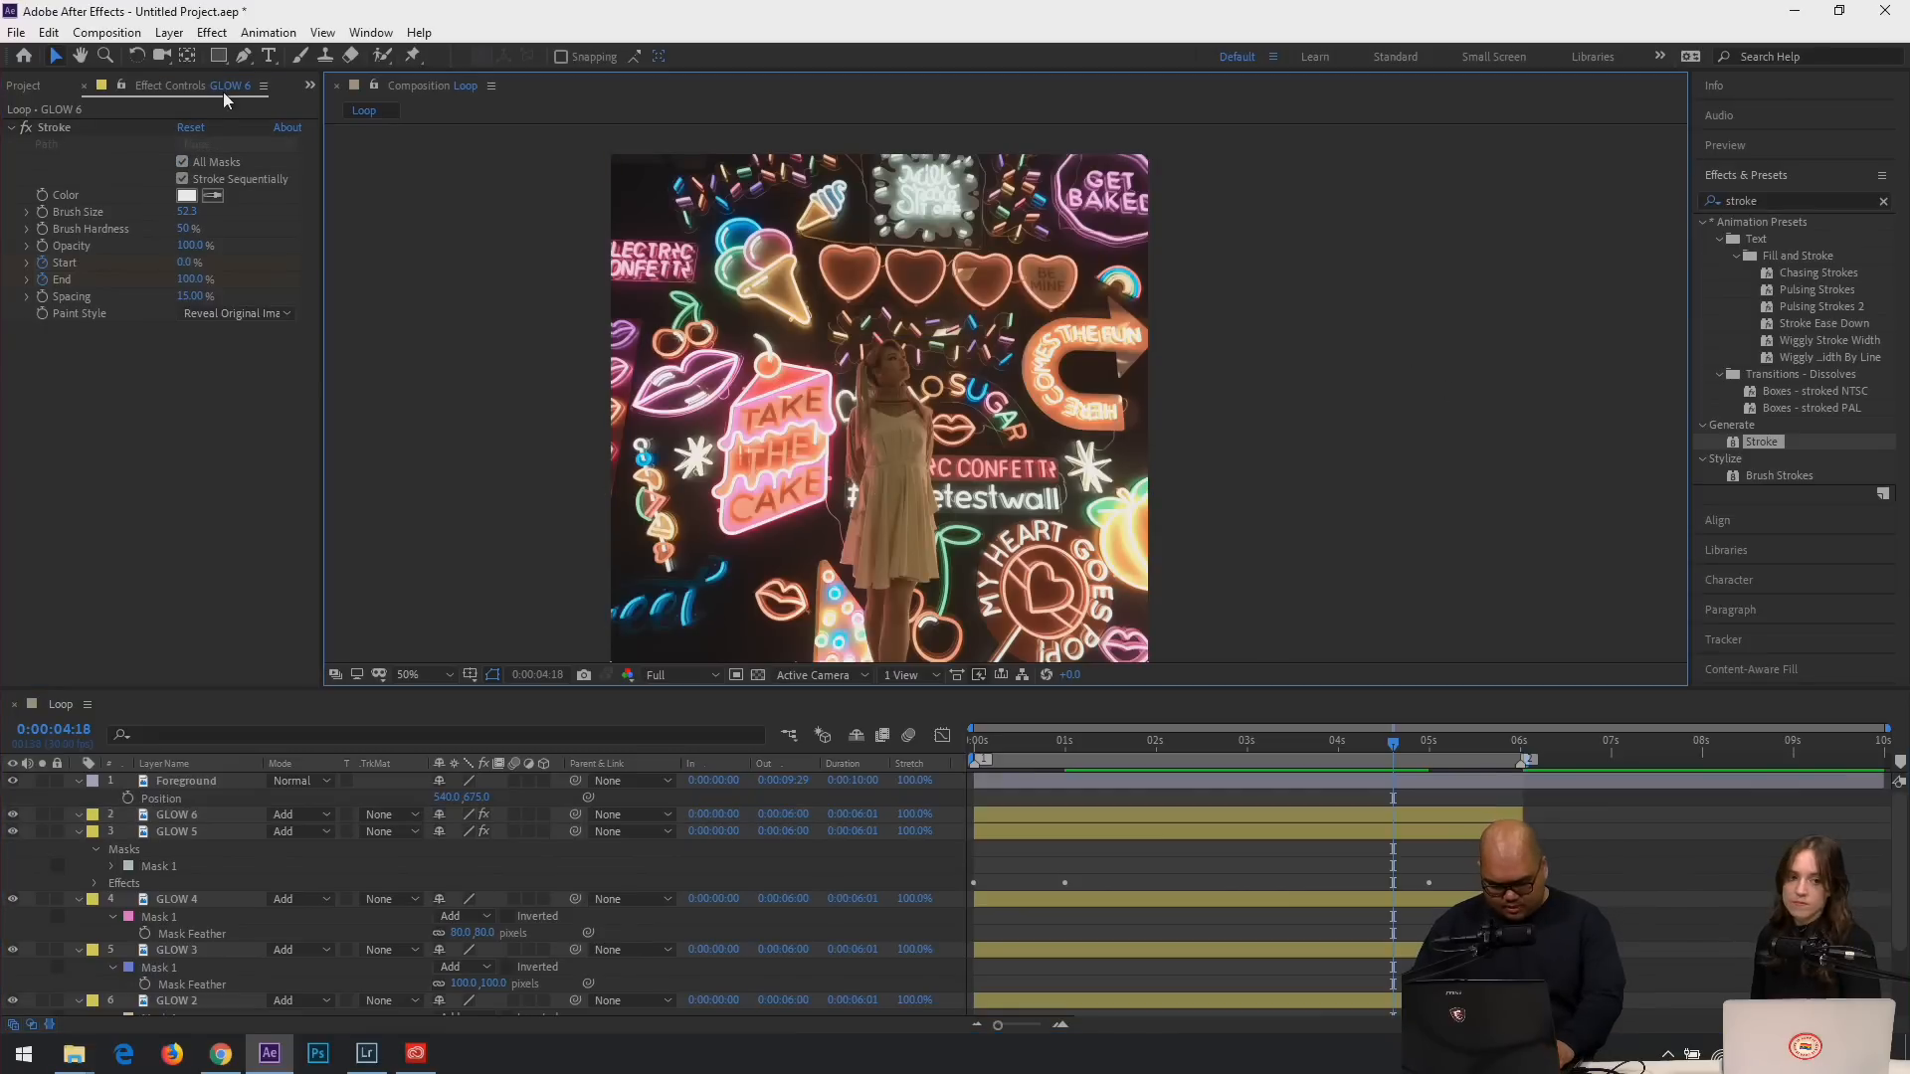
click(243, 57)
key(period)
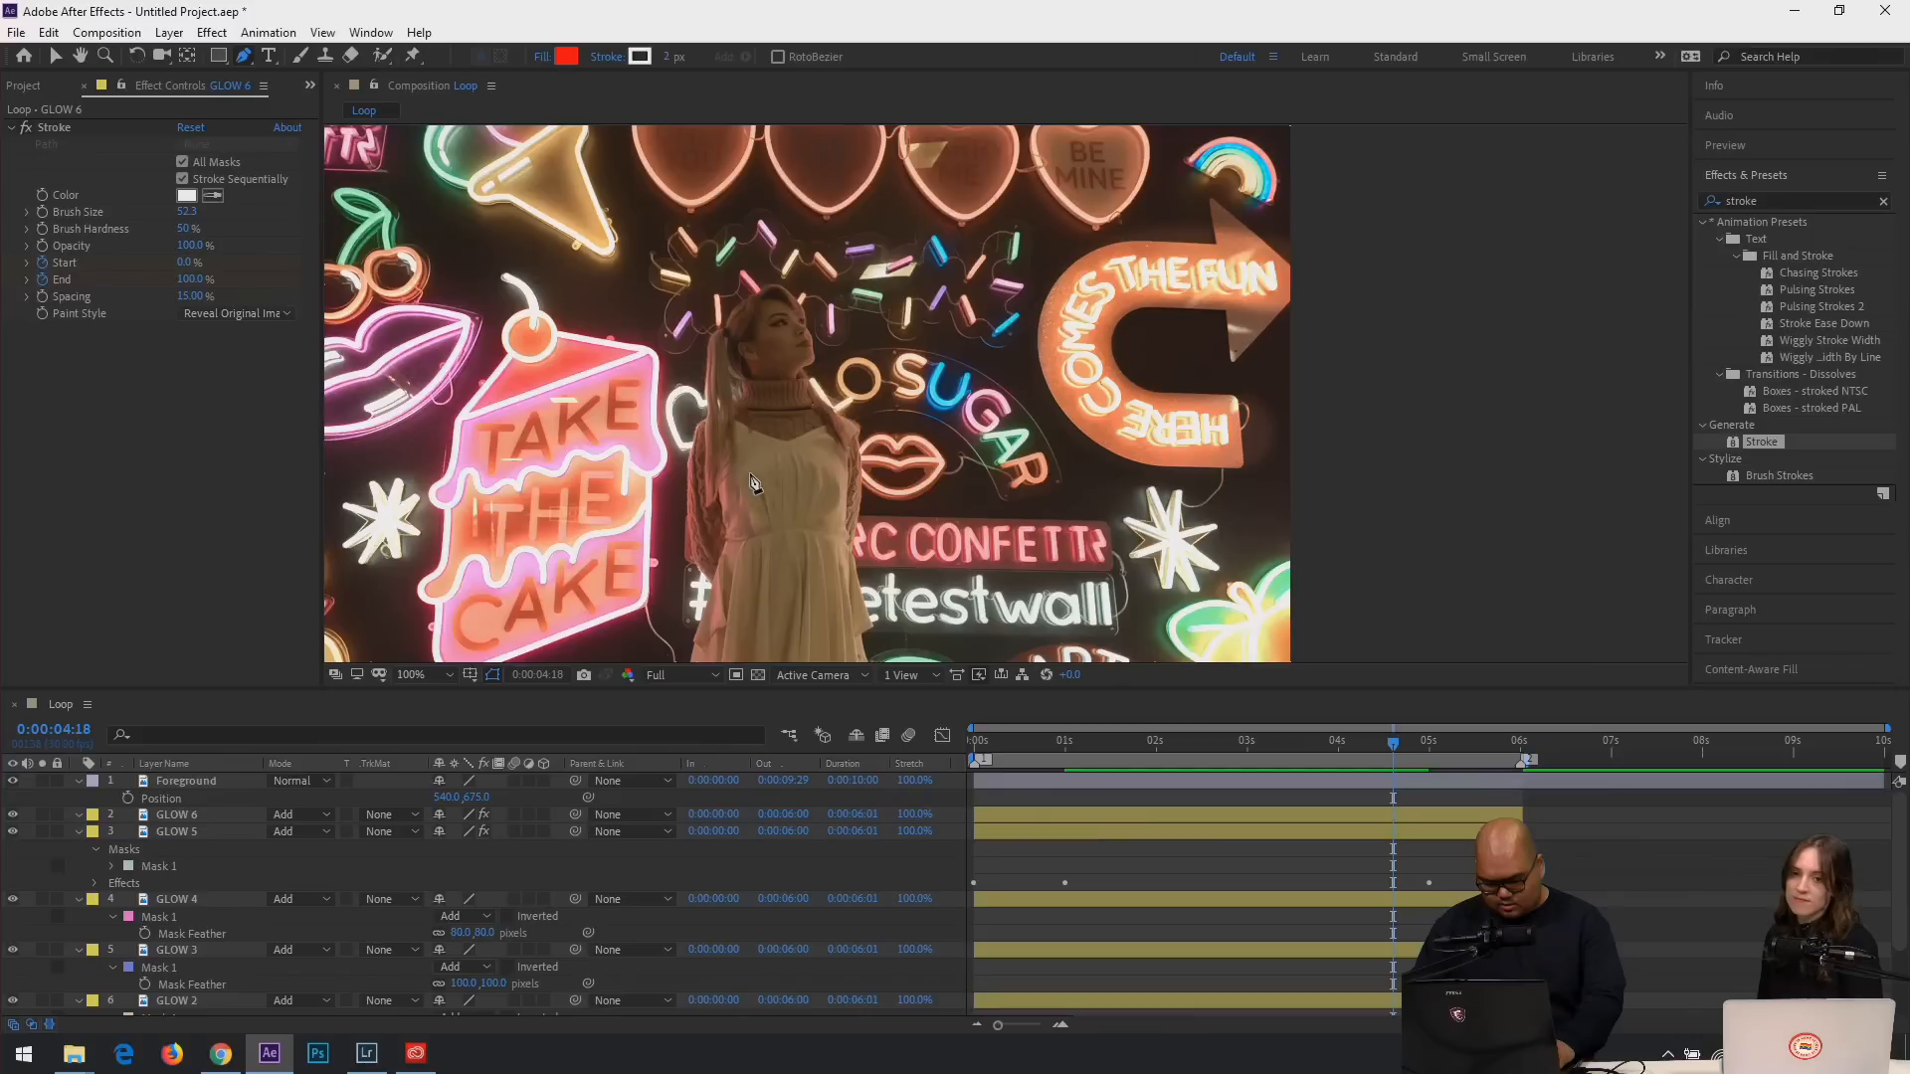
click(754, 482)
drag(885, 378, 935, 393)
key(Delete)
click(200, 784)
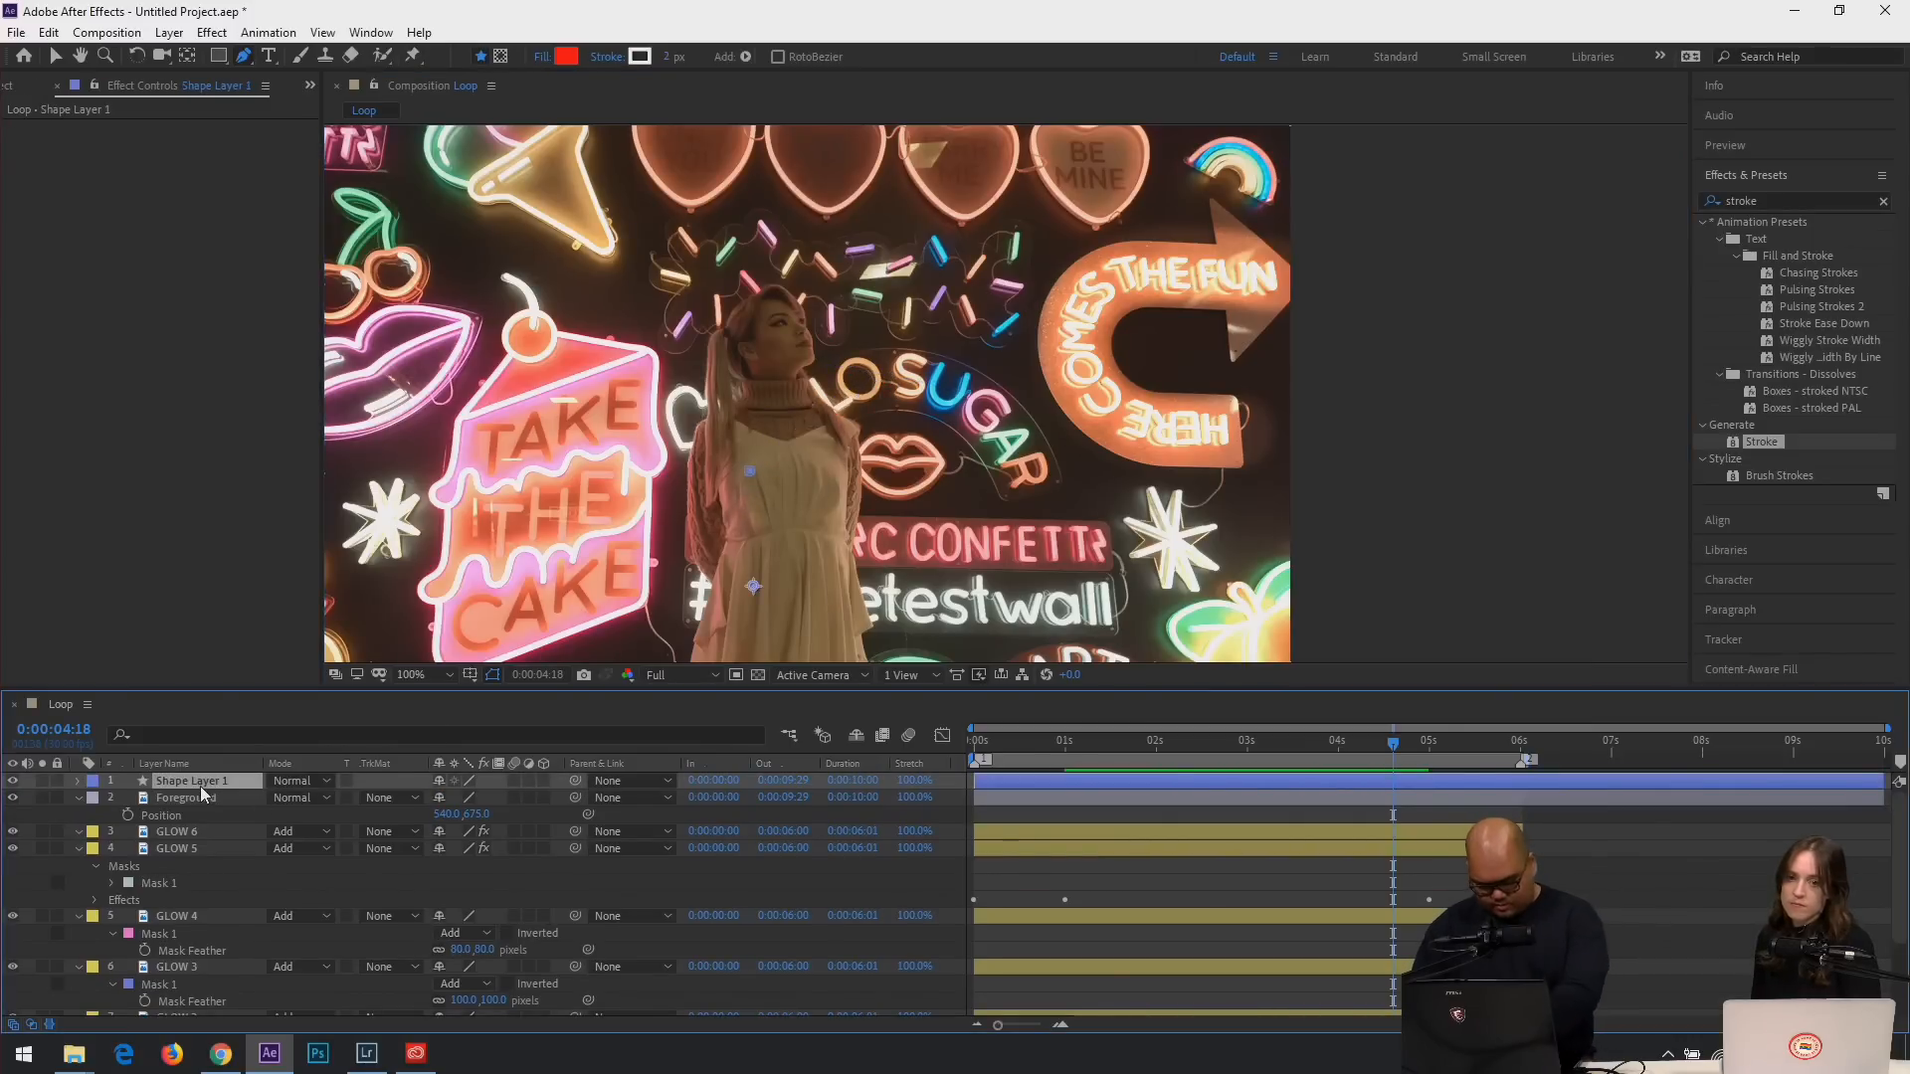
key(Delete)
Draw an open, curved mask path along the SUGAR sign on the GLOW 6 layer and check its stroke over time.
click(201, 815)
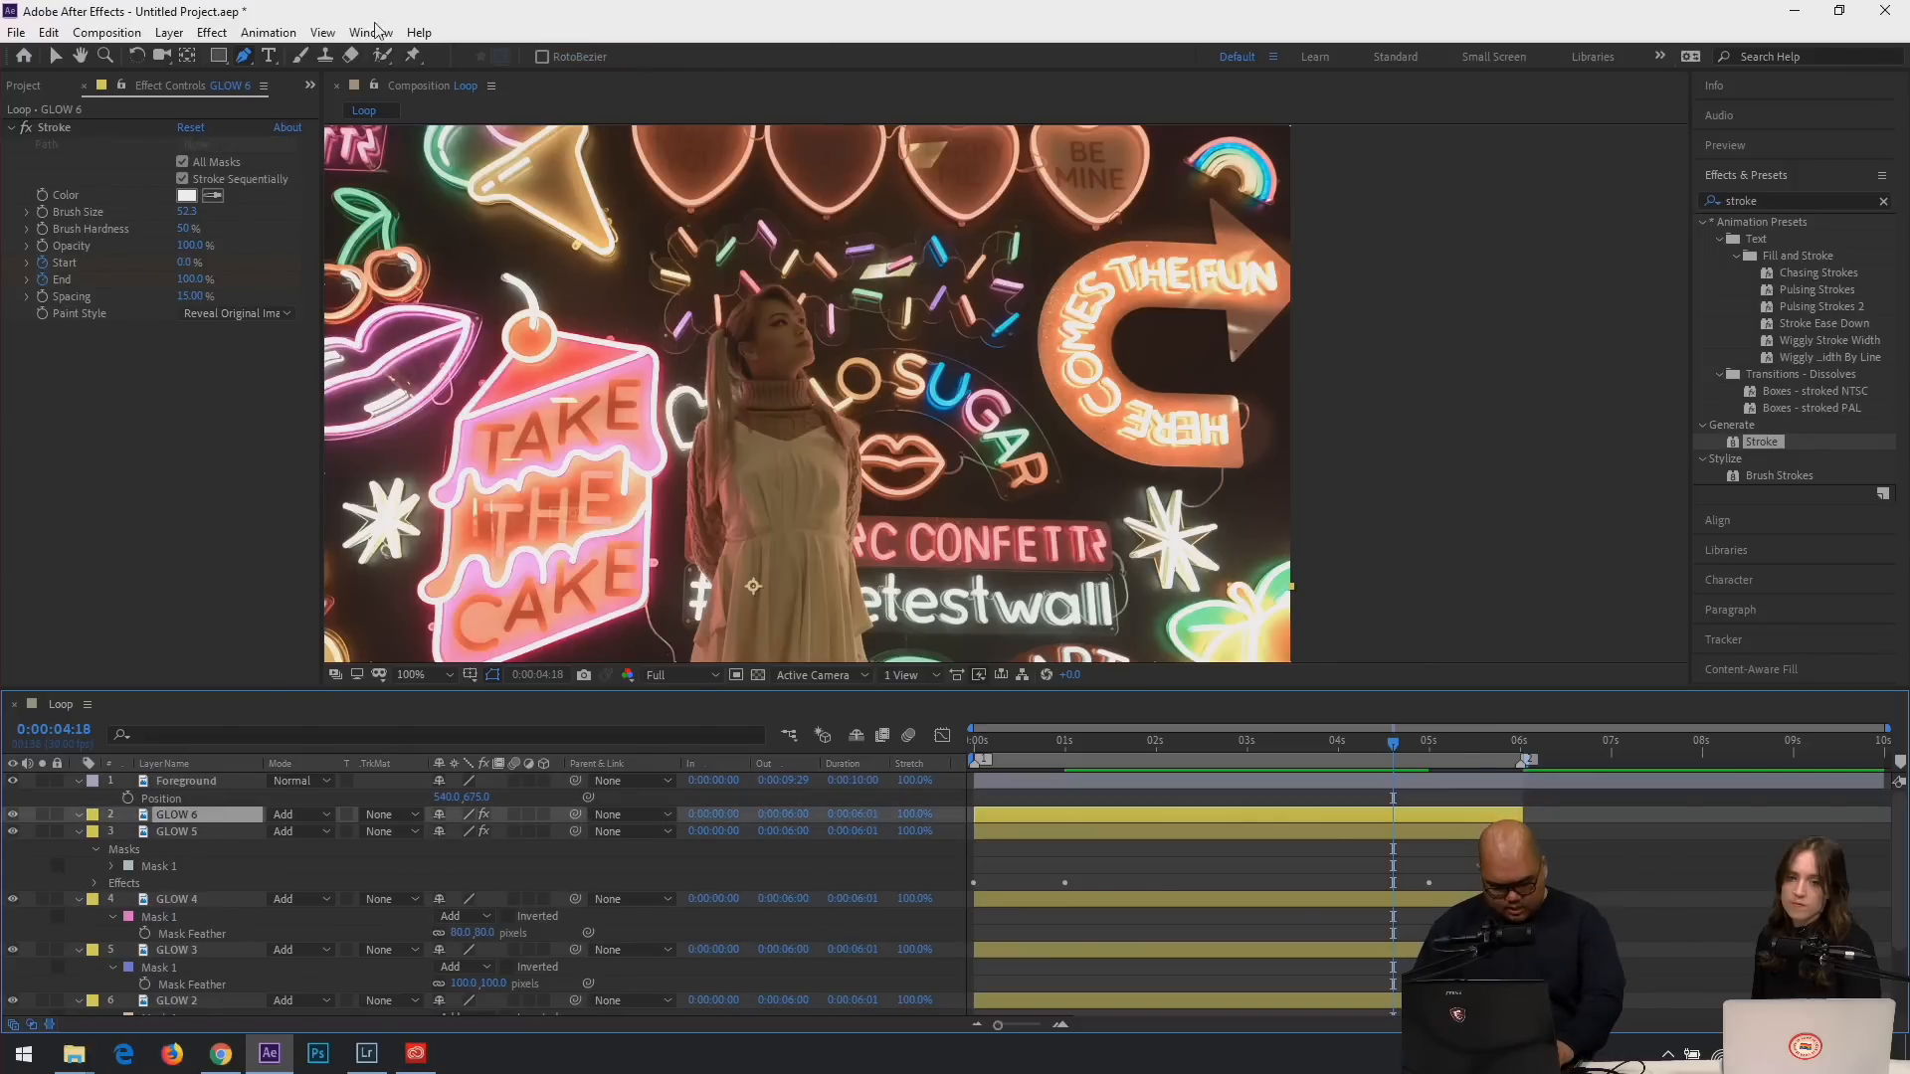
click(734, 456)
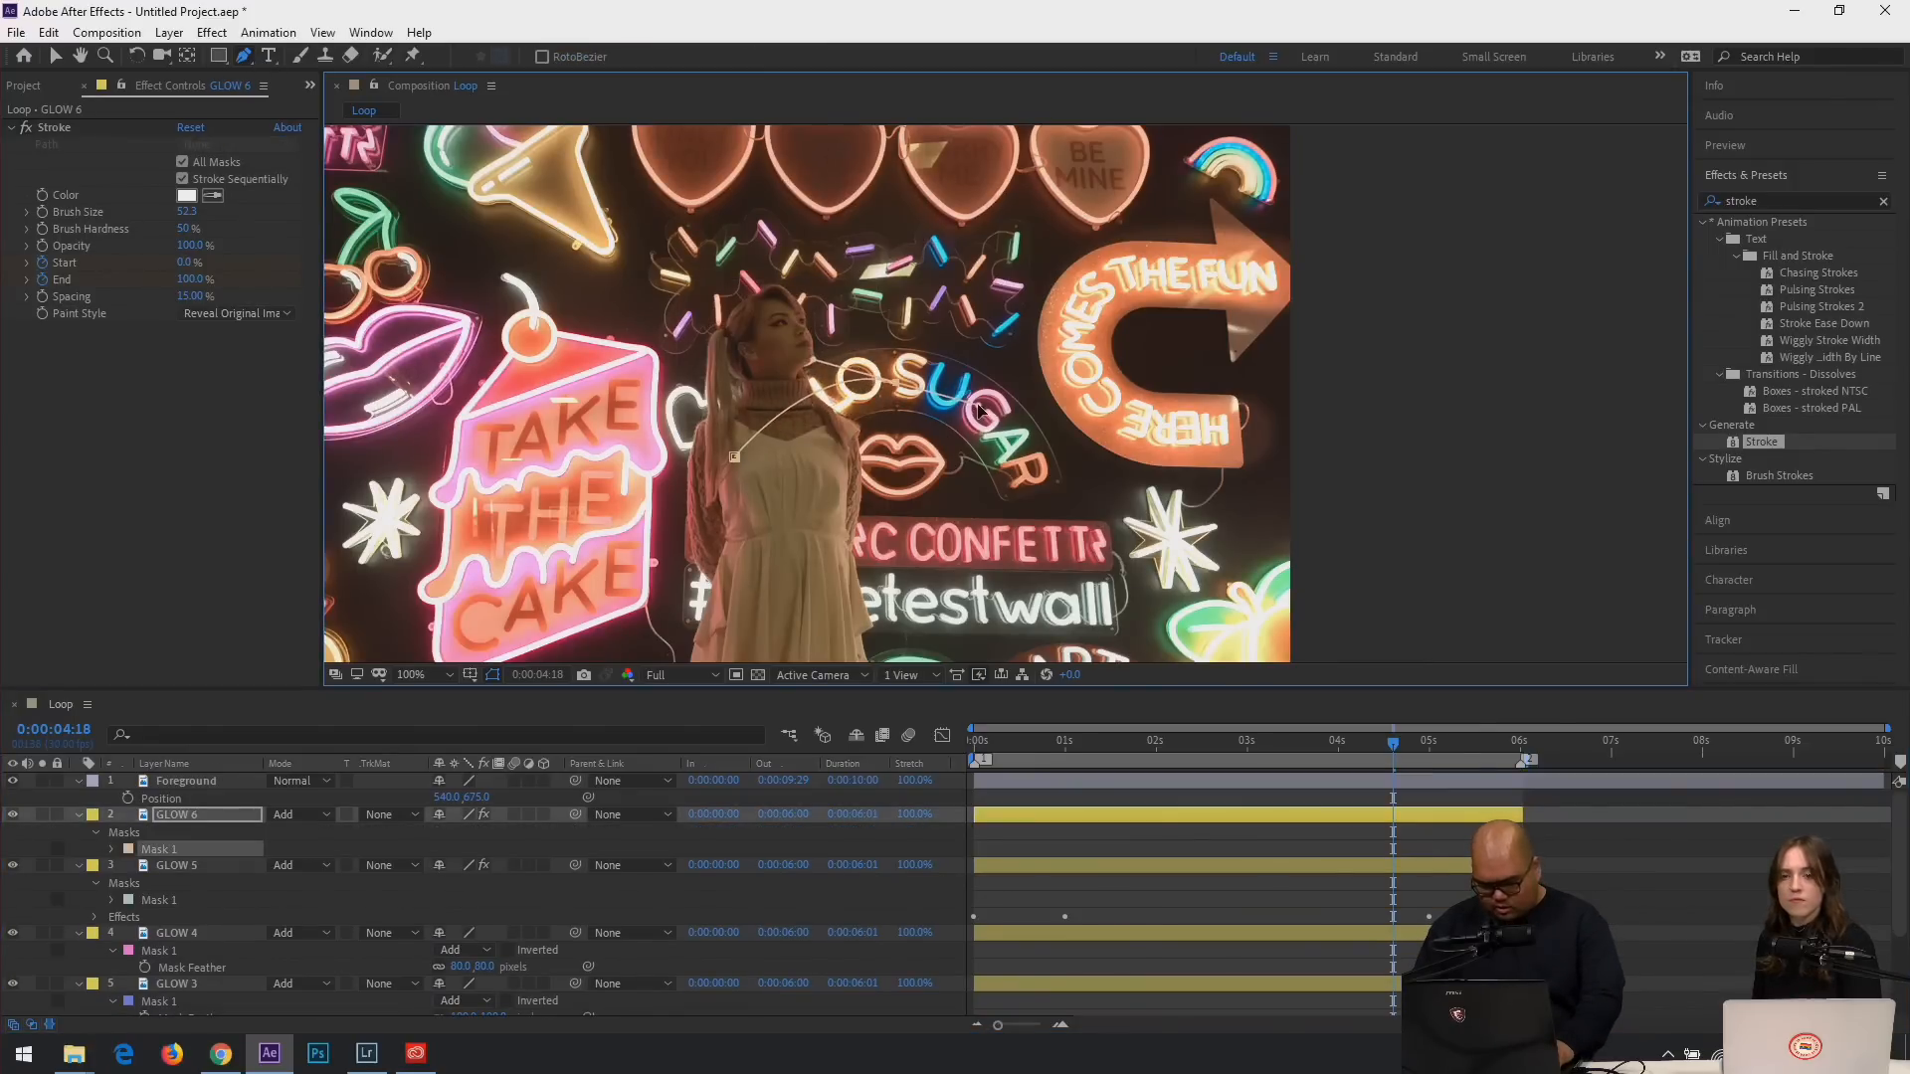
click(1028, 486)
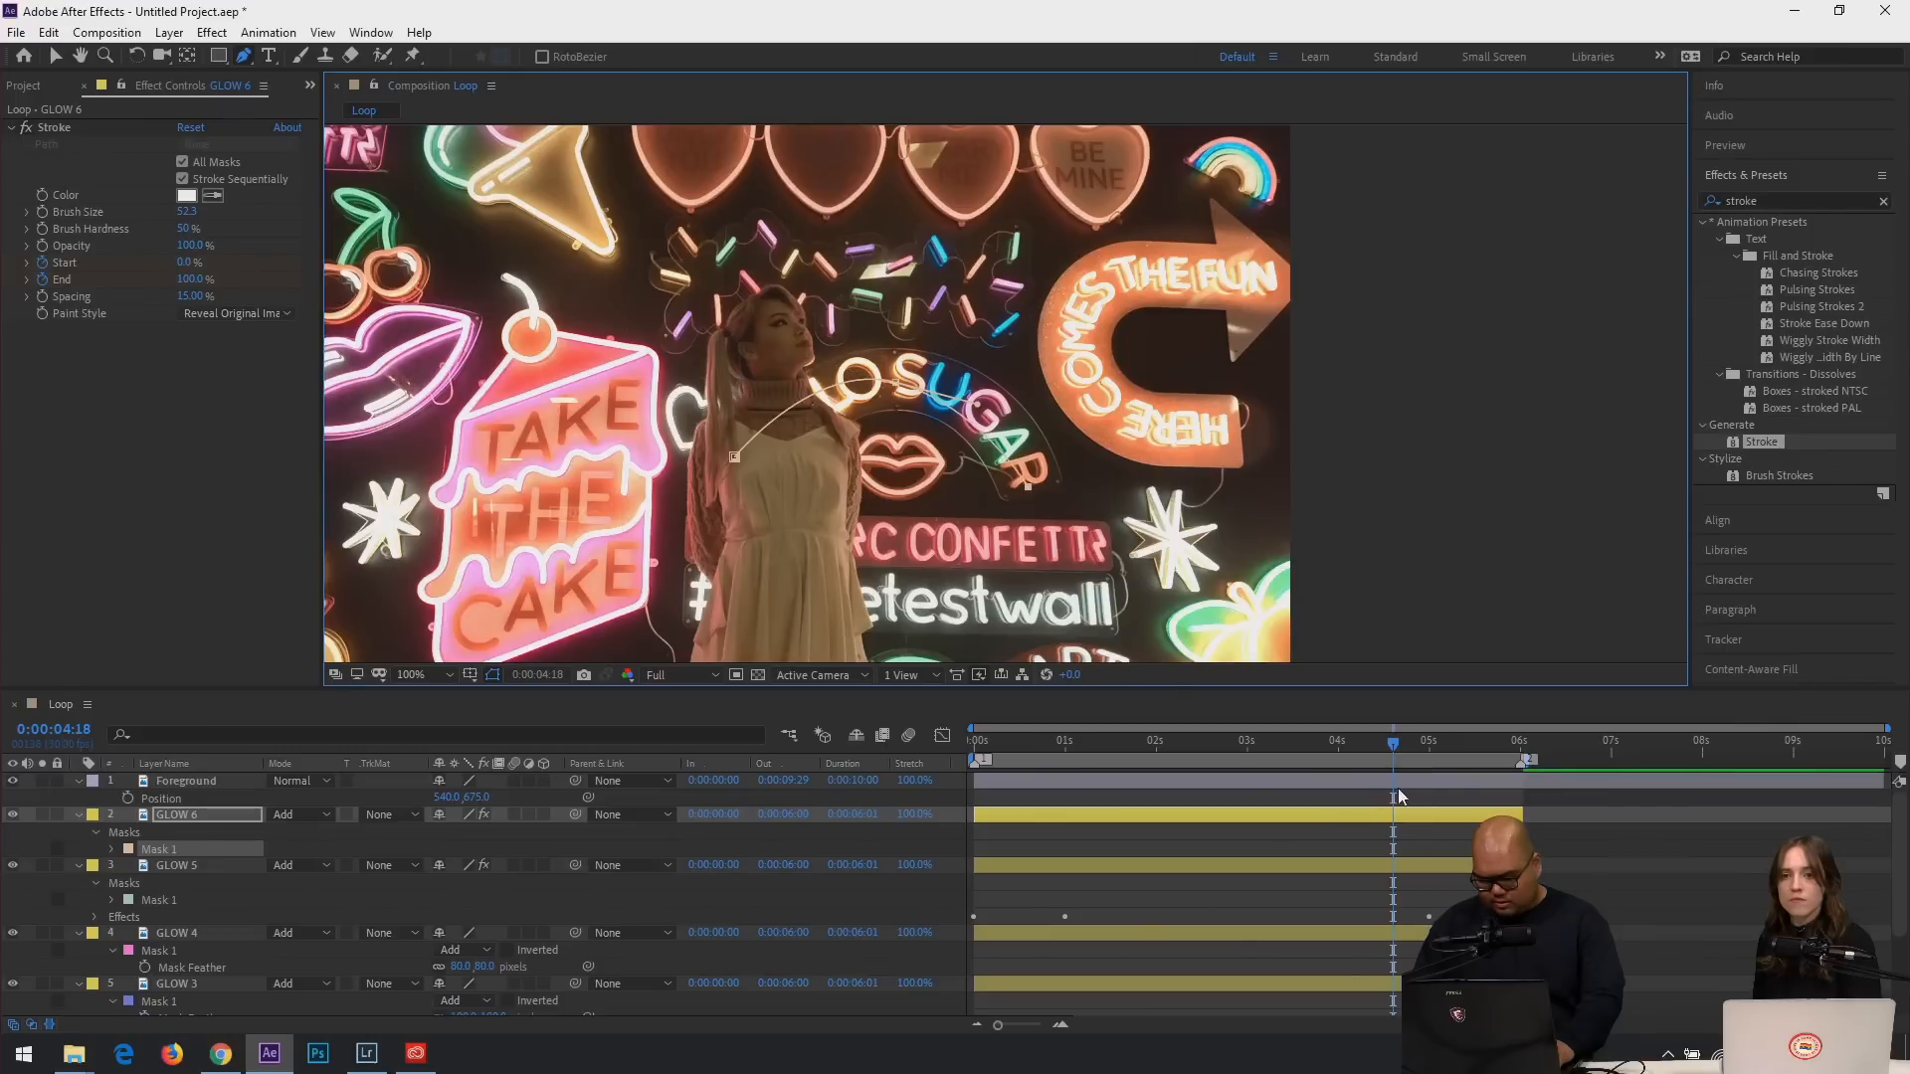
drag(1392, 745, 1361, 759)
drag(1042, 776, 1023, 811)
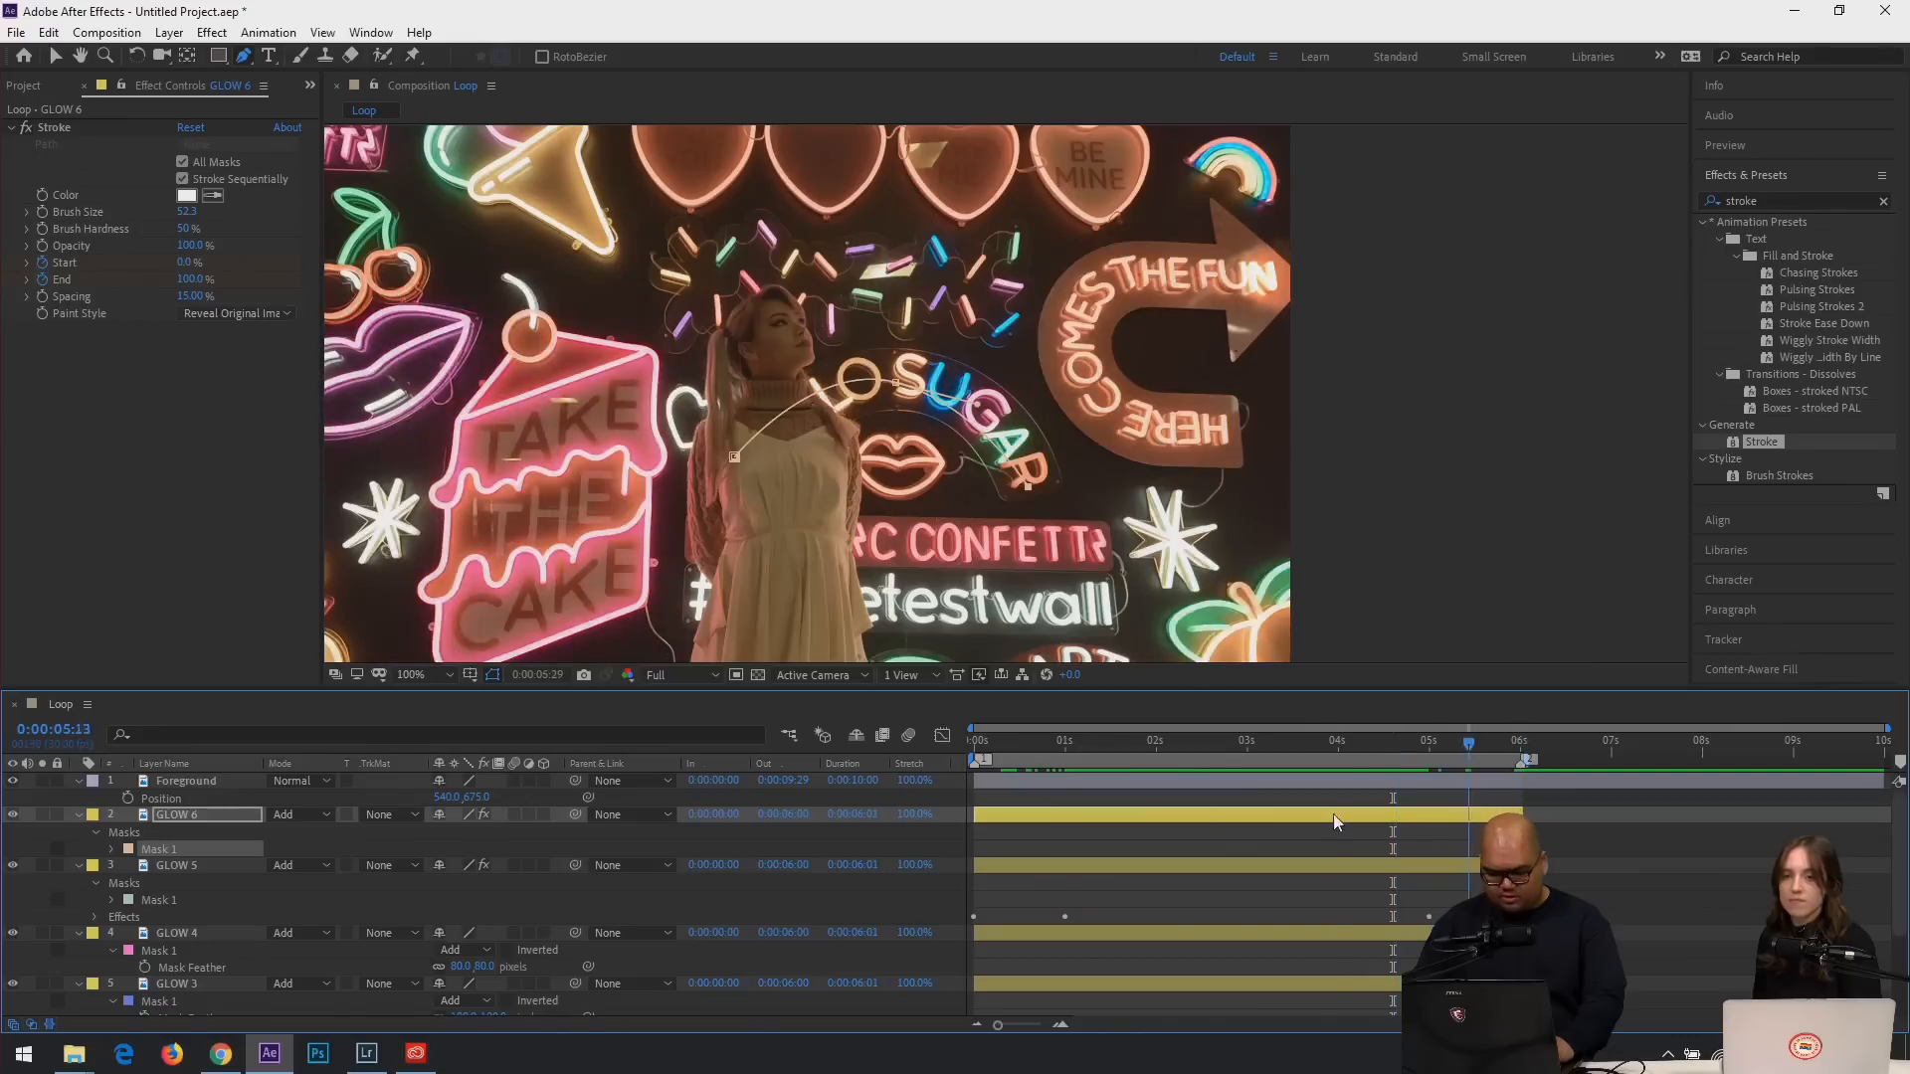
Duplicate the GLOW 6 layer and delete the curved mask from the copy.
click(189, 814)
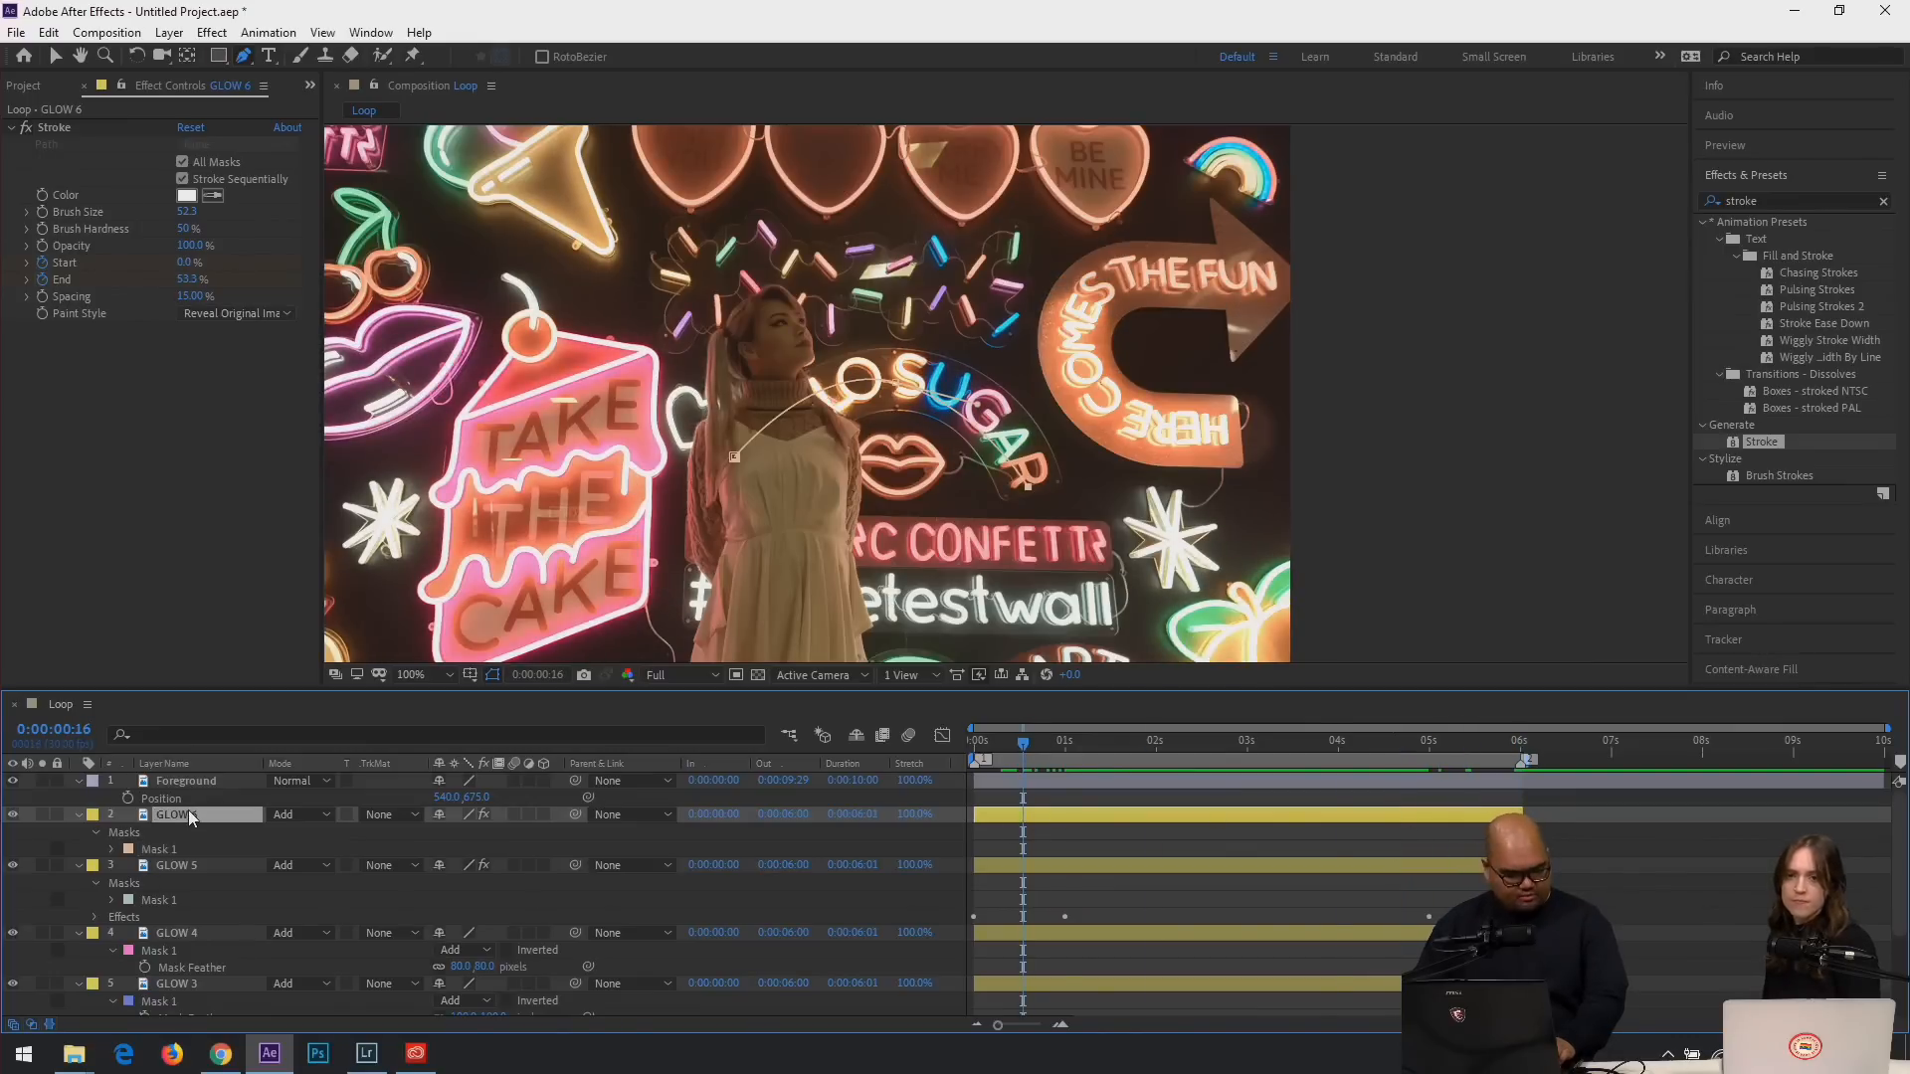
key(ctrl+d)
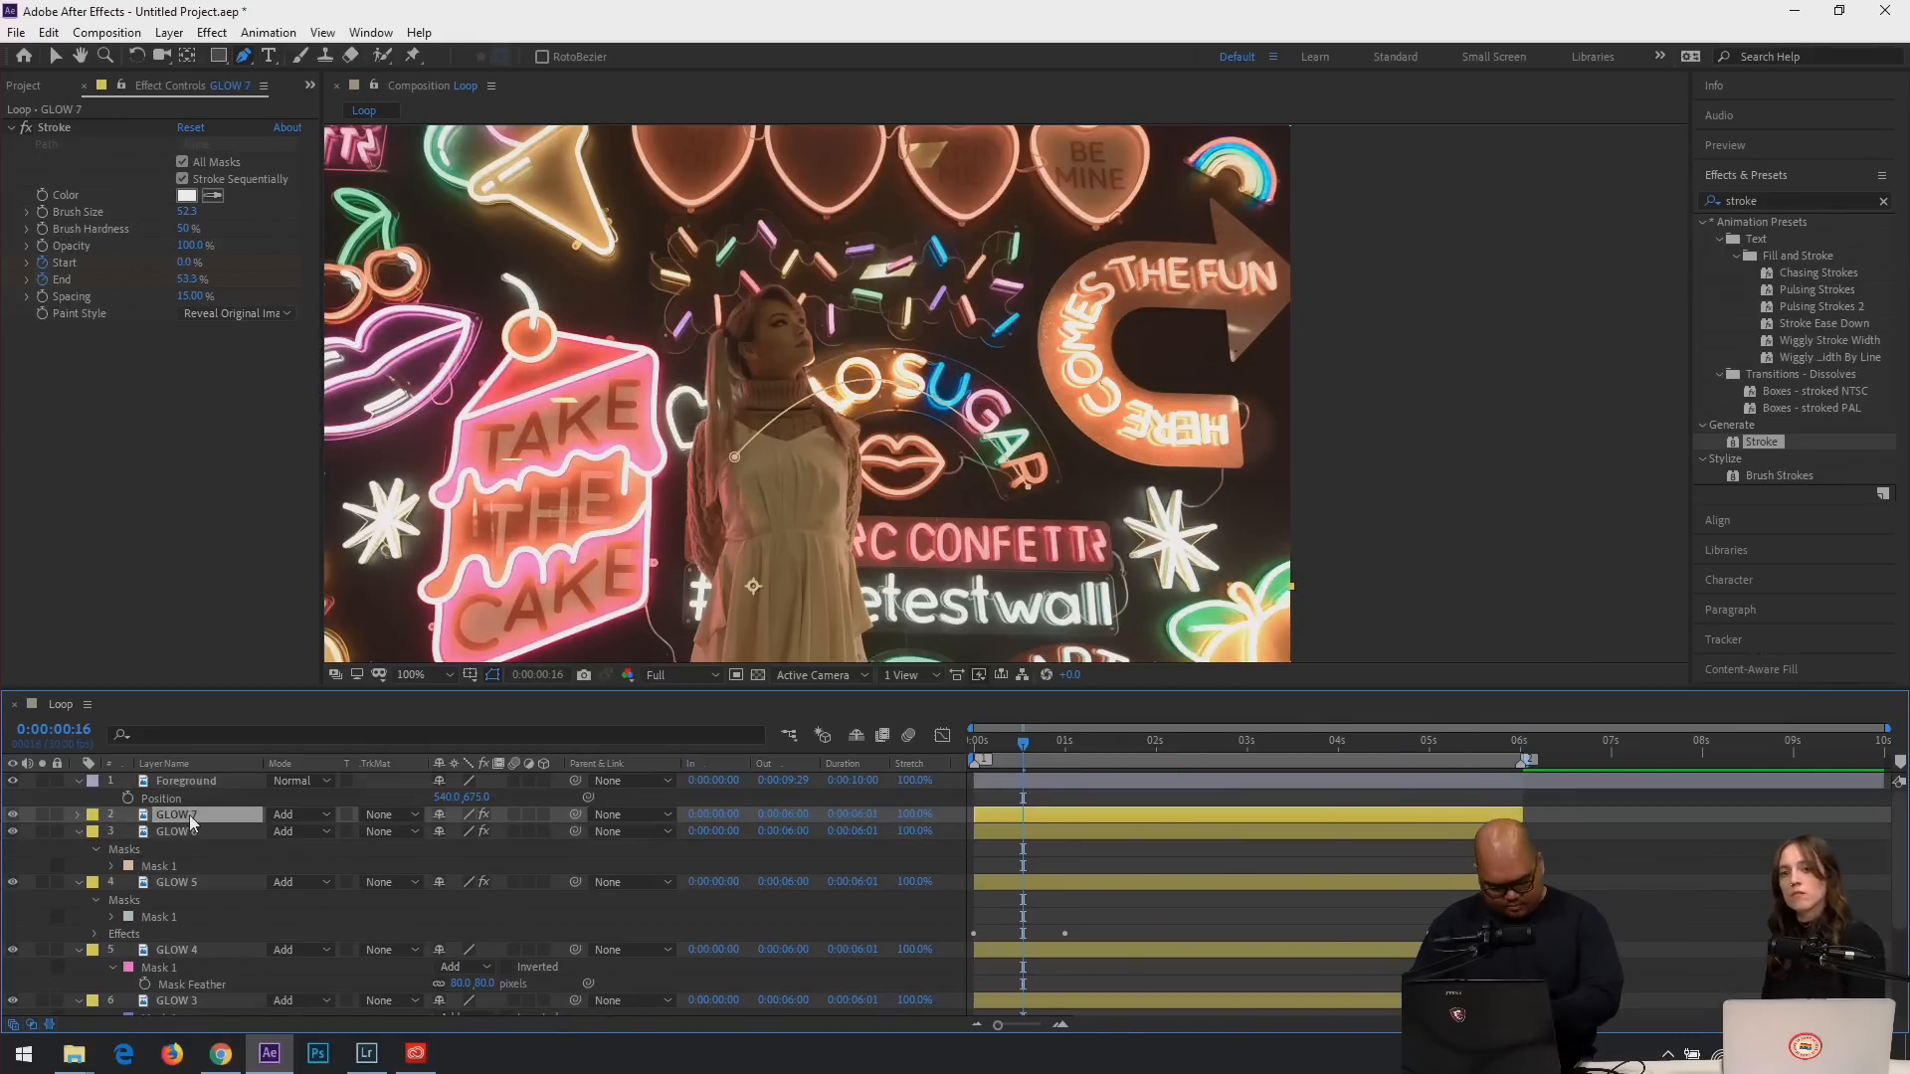
key(m)
click(174, 833)
key(Delete)
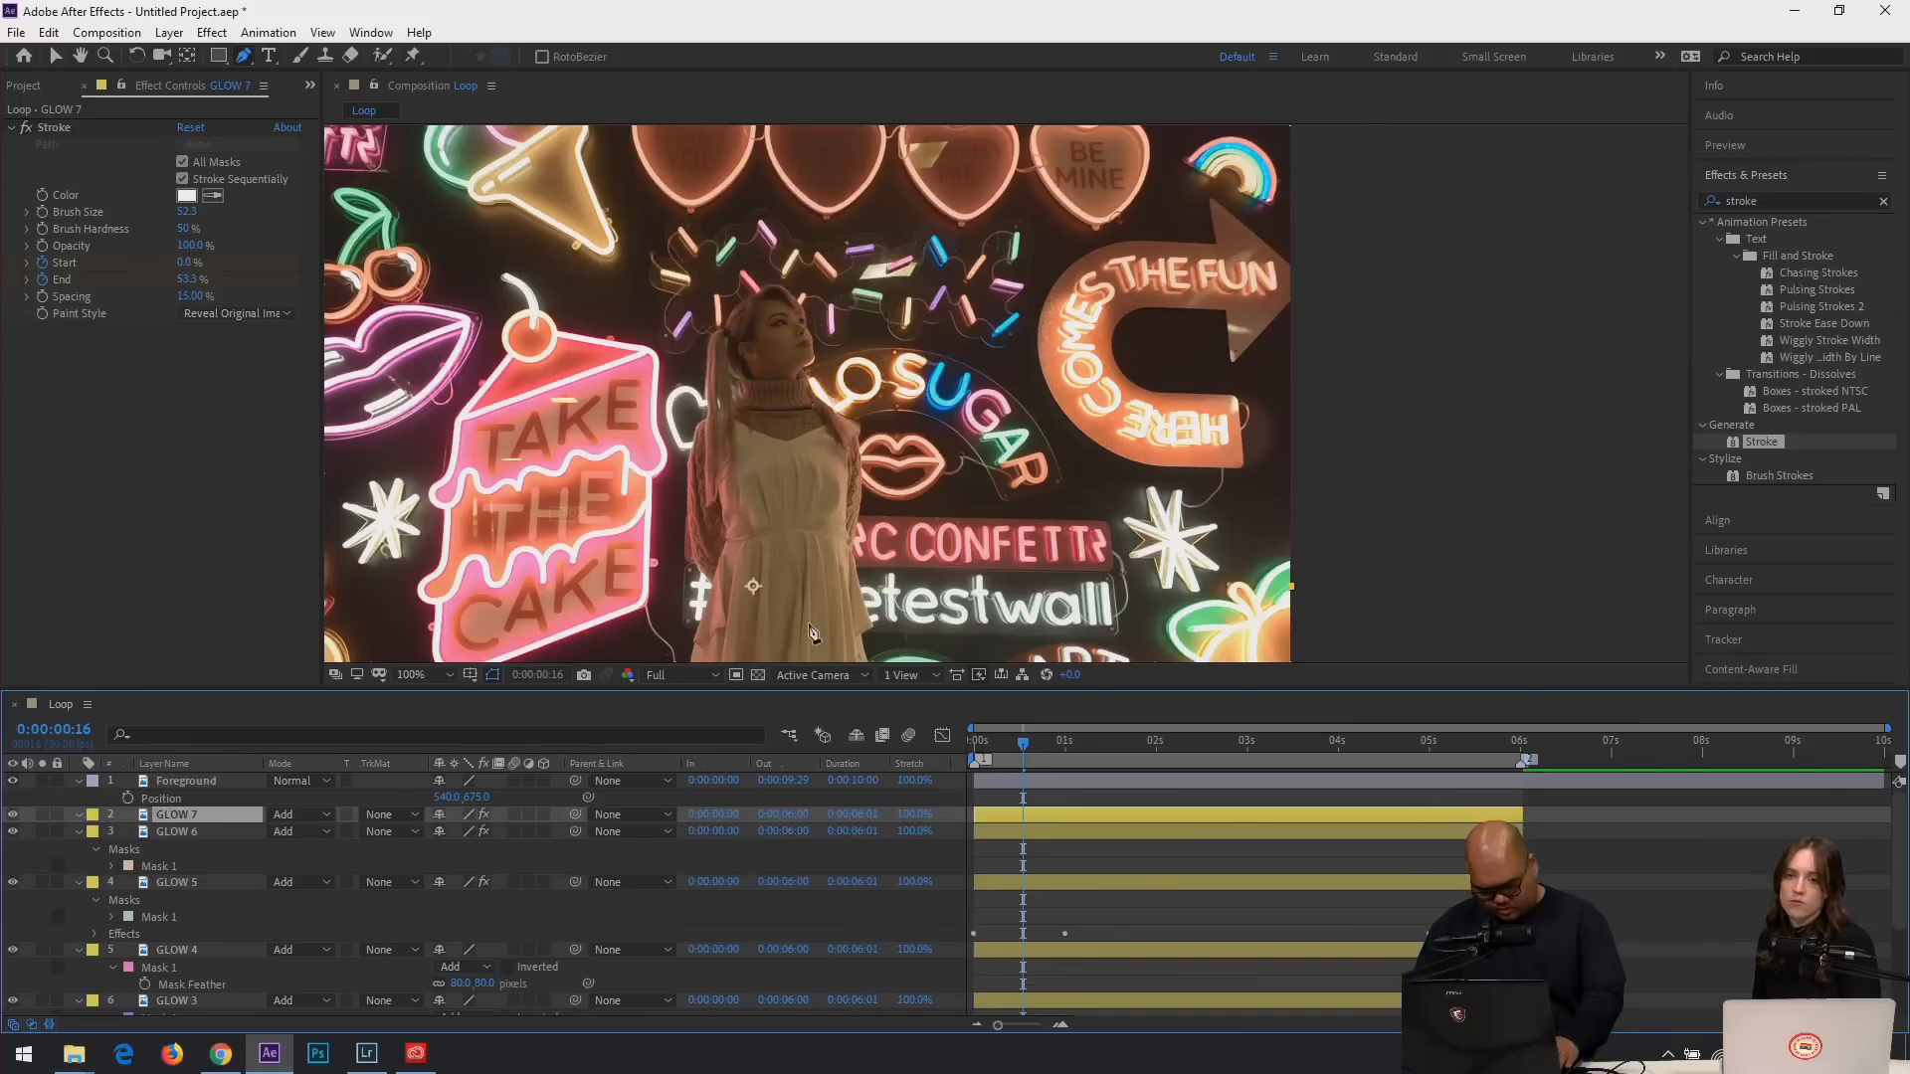
Draw a straight, open mask path along the red CONFETTI sign behind the woman on GLOW 7 and check it at another time.
click(708, 532)
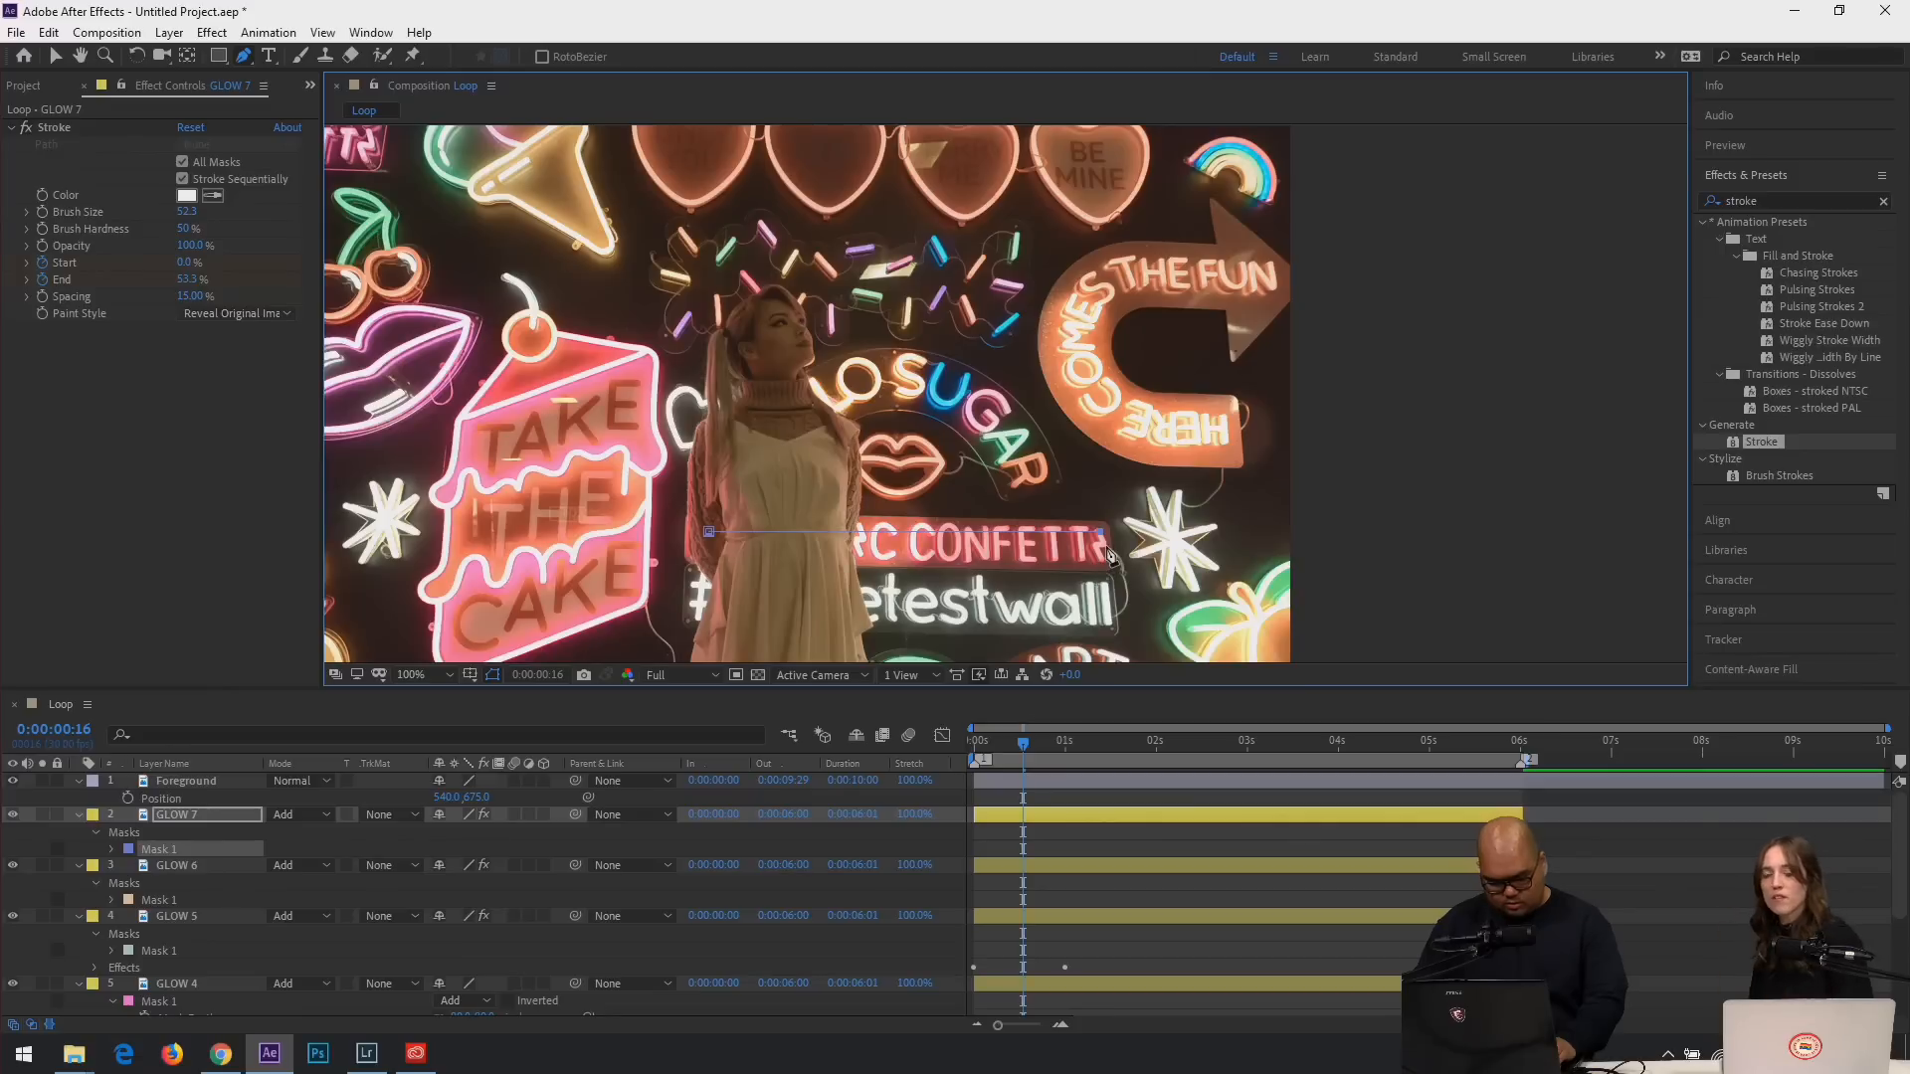
scroll(974, 385, down, 2)
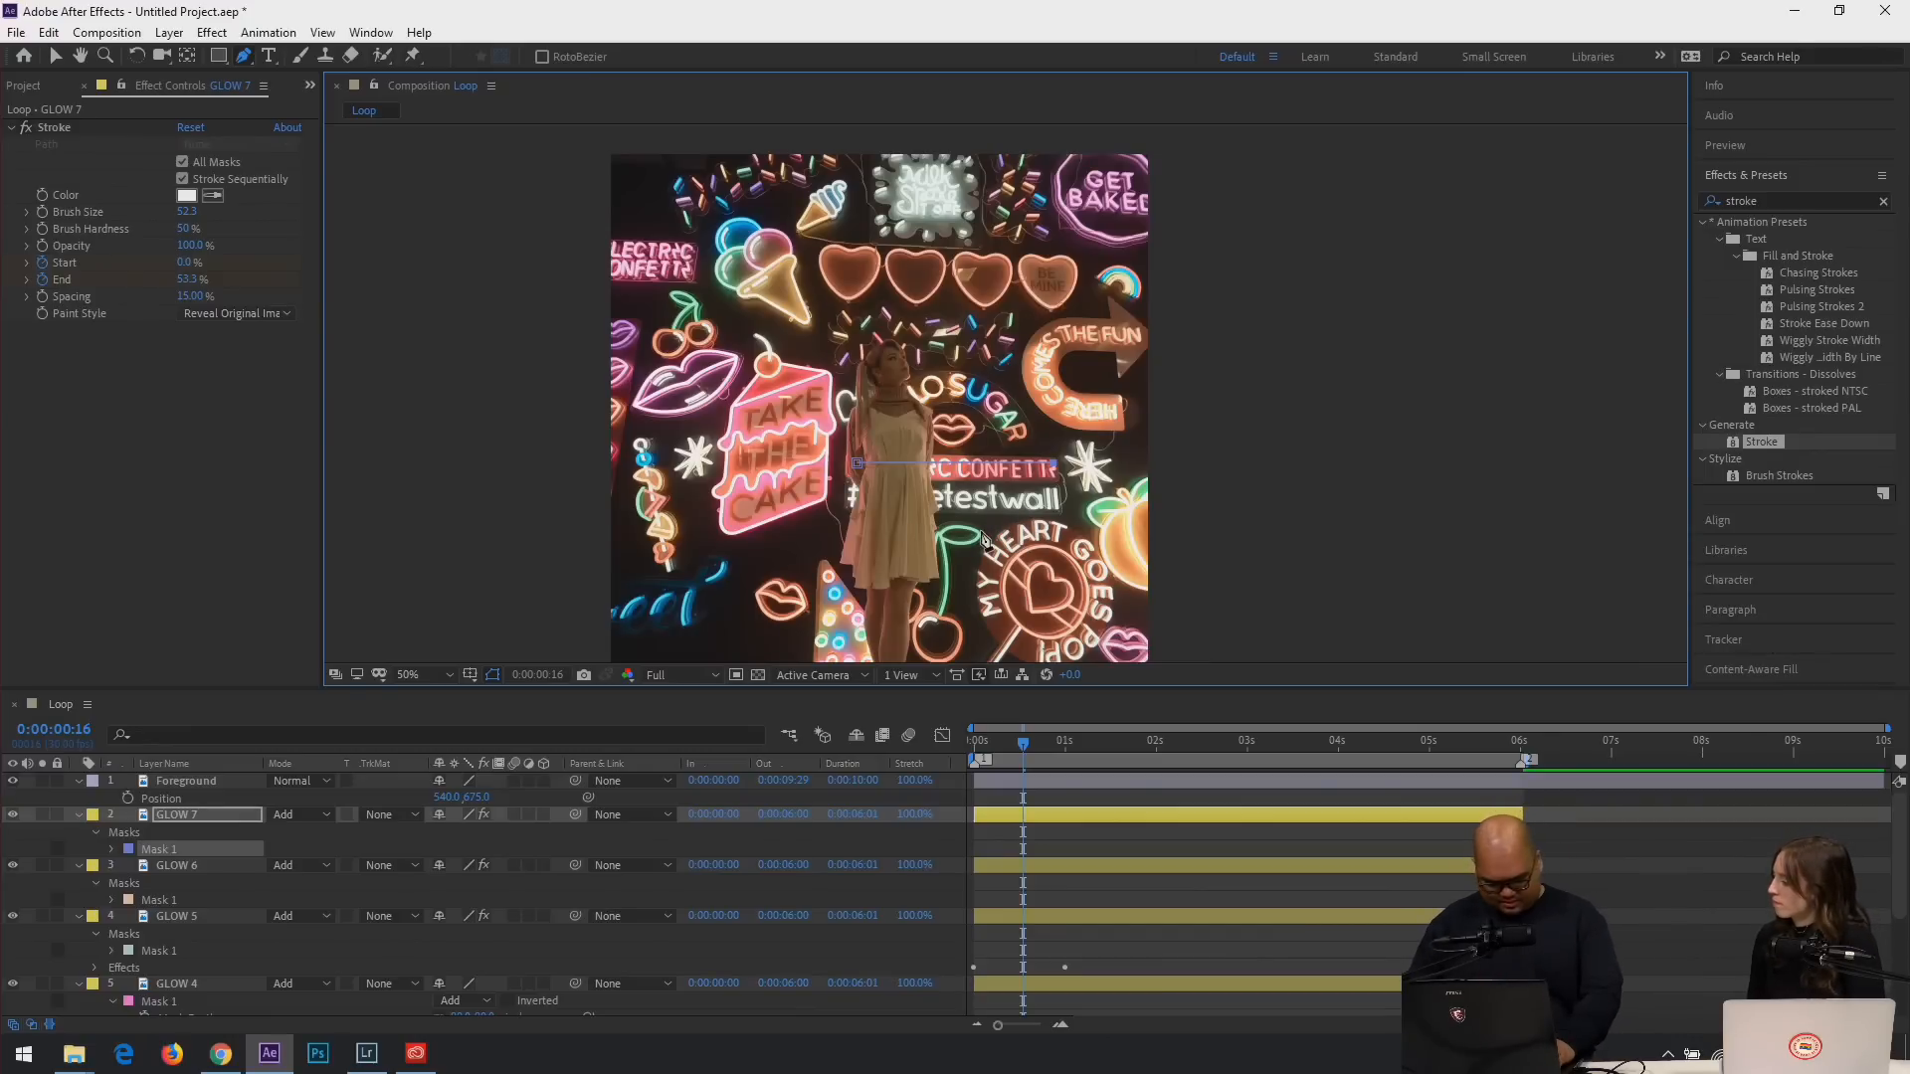
click(1187, 743)
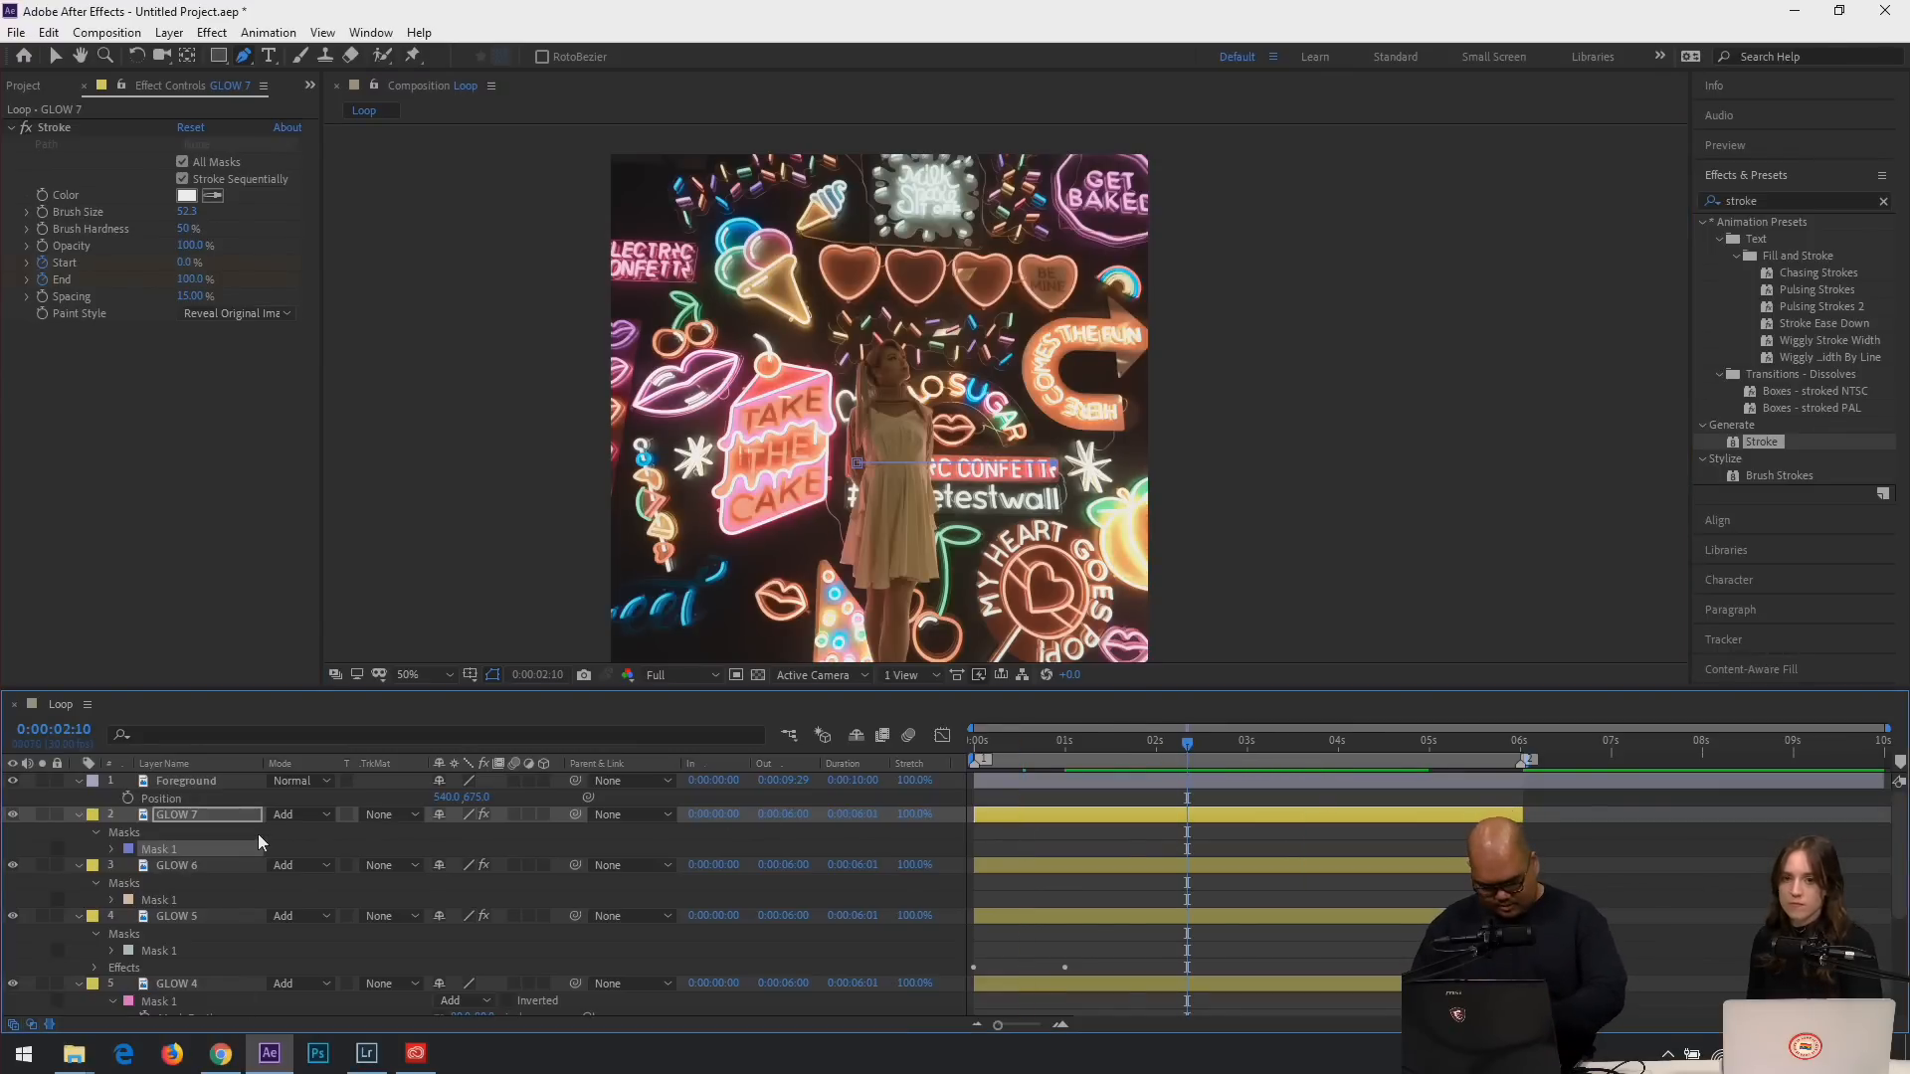
Duplicate the GLOW 7 layer and delete the CONFETTI mask from the copy.
click(218, 816)
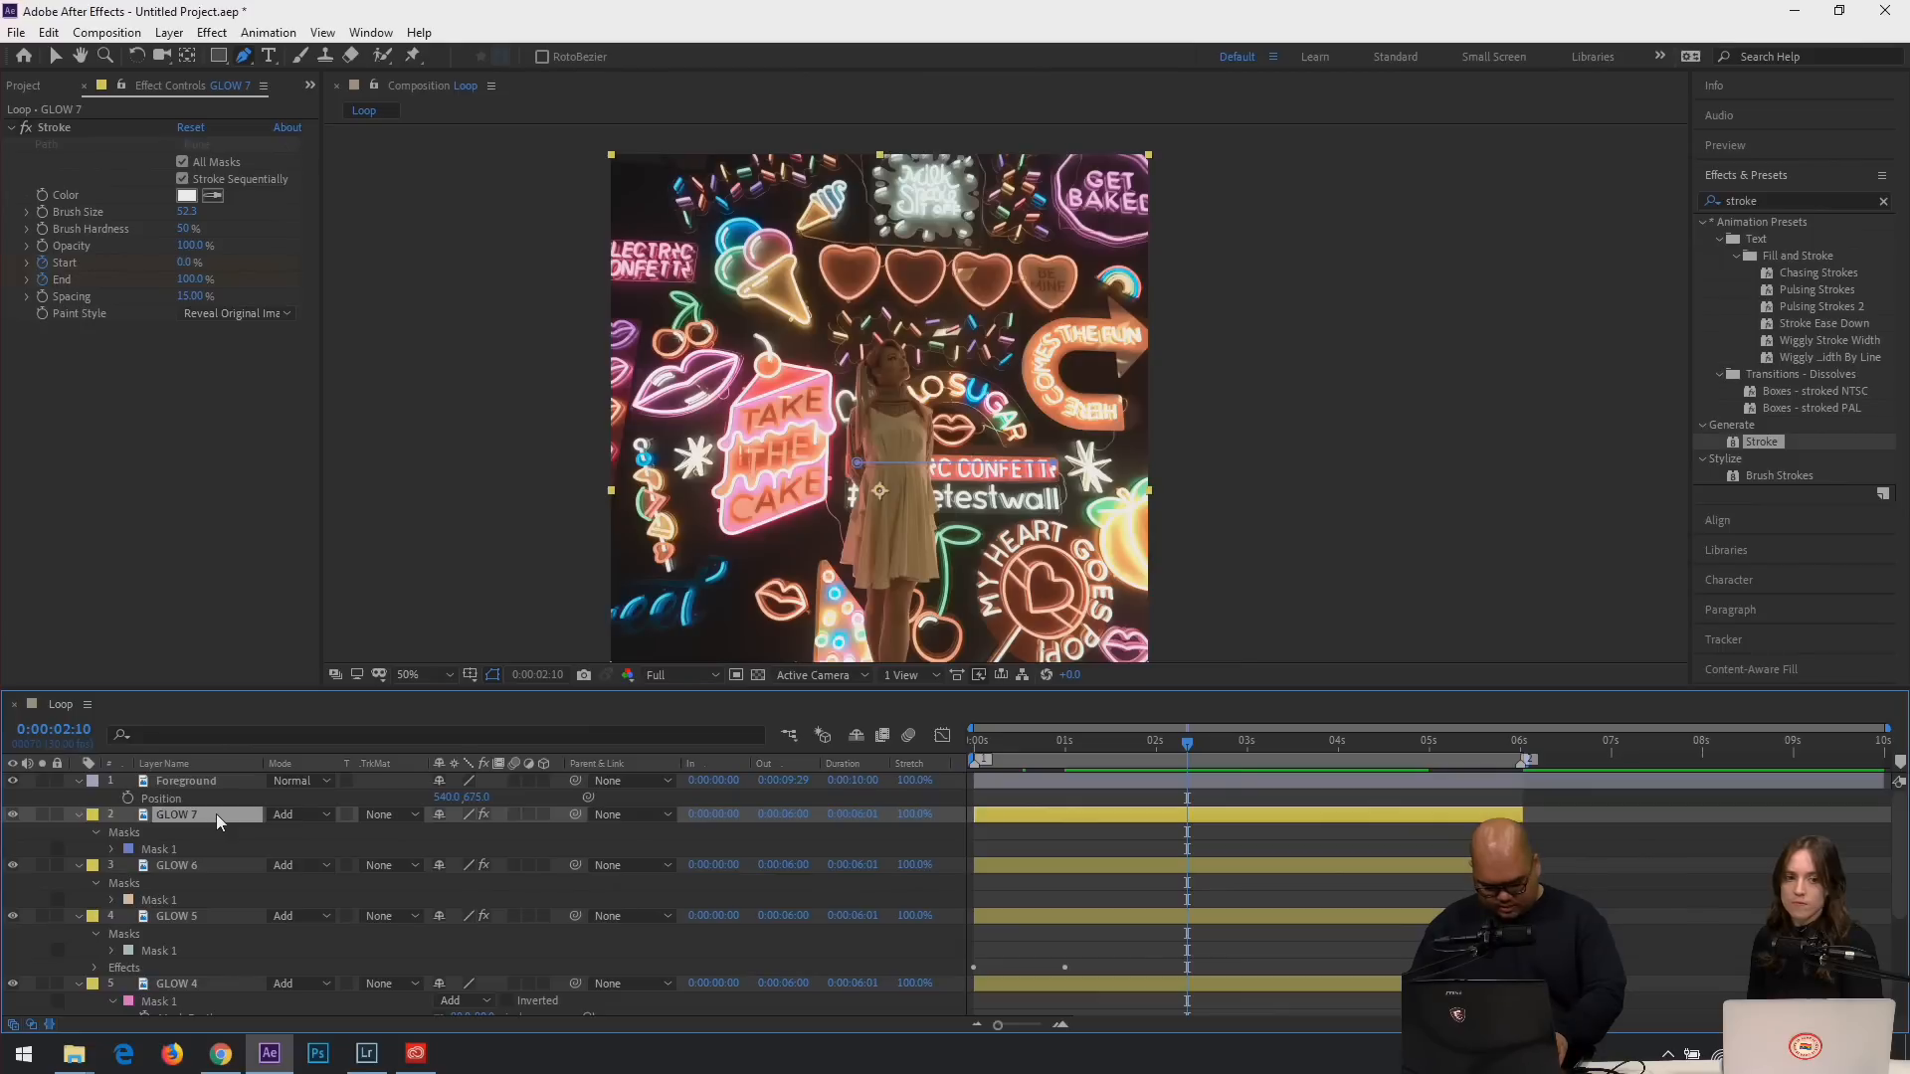
key(ctrl+d)
key(m)
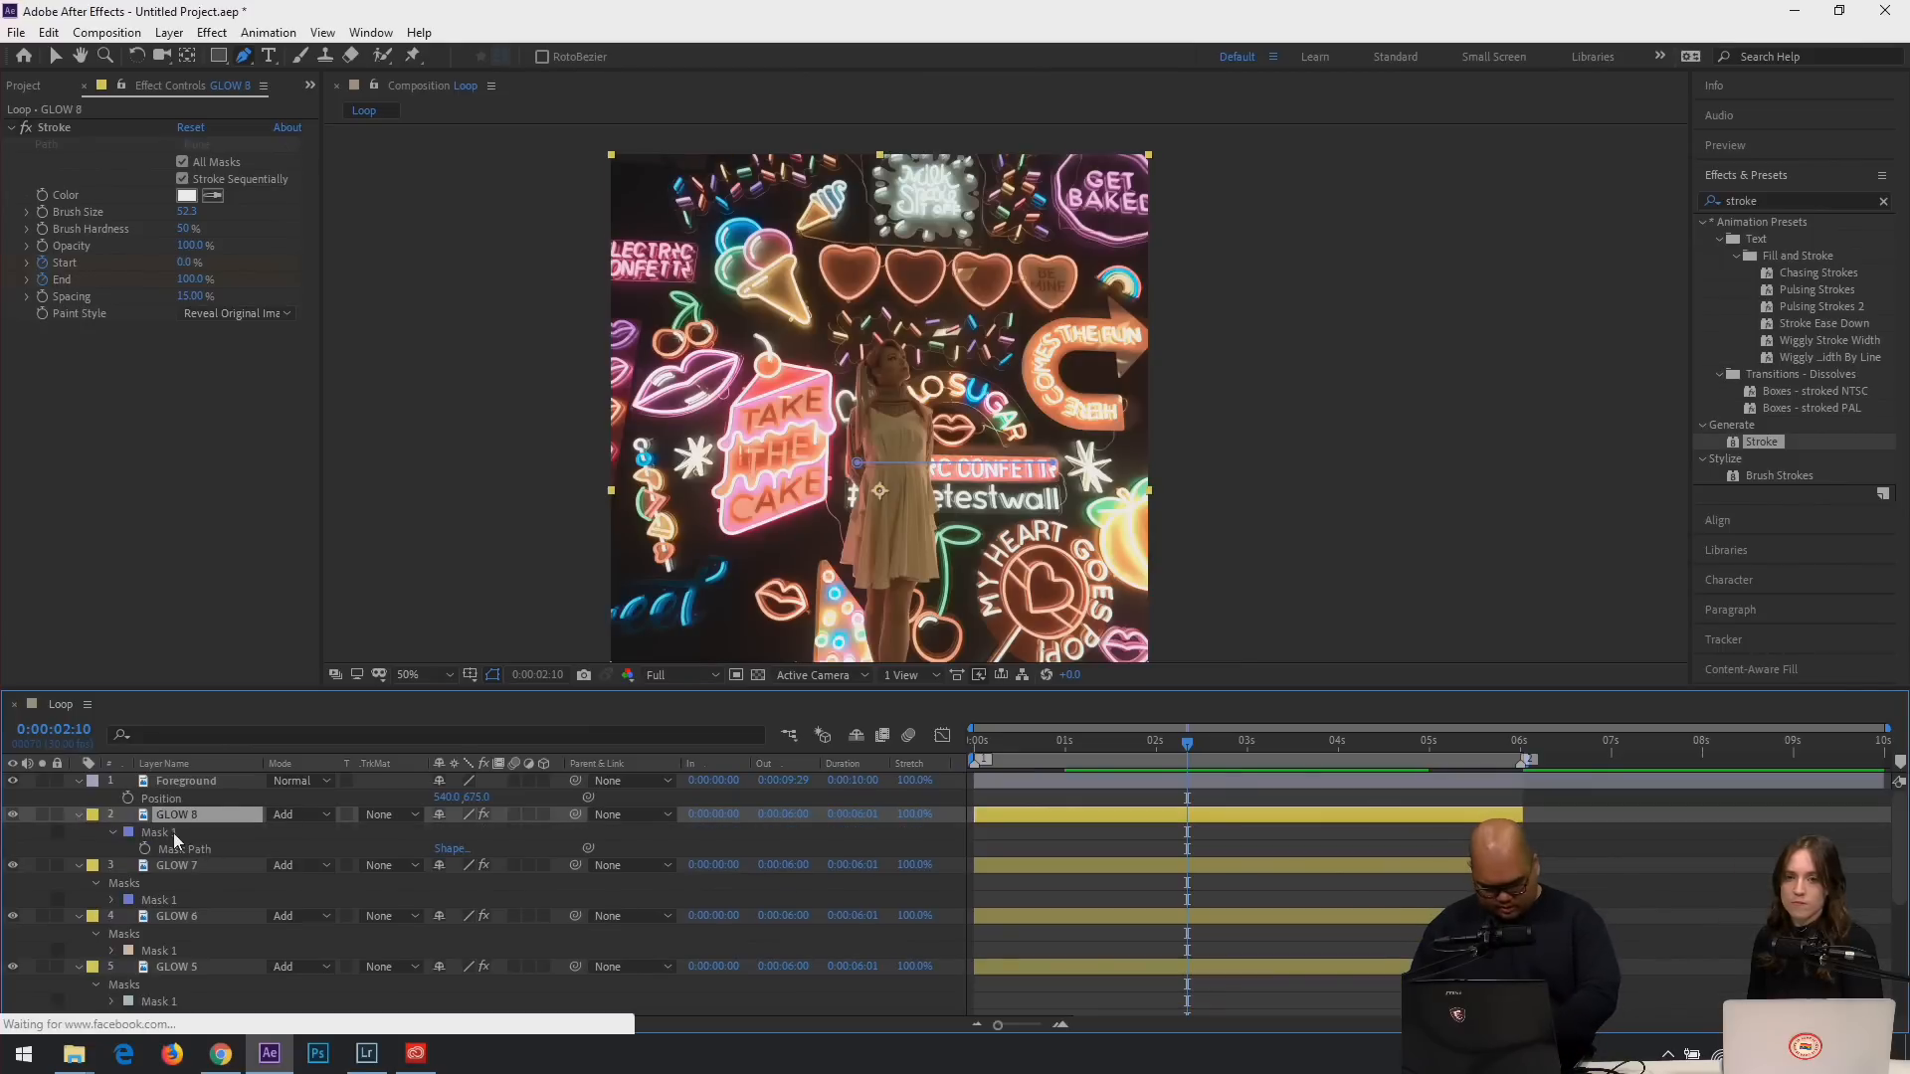
key(m)
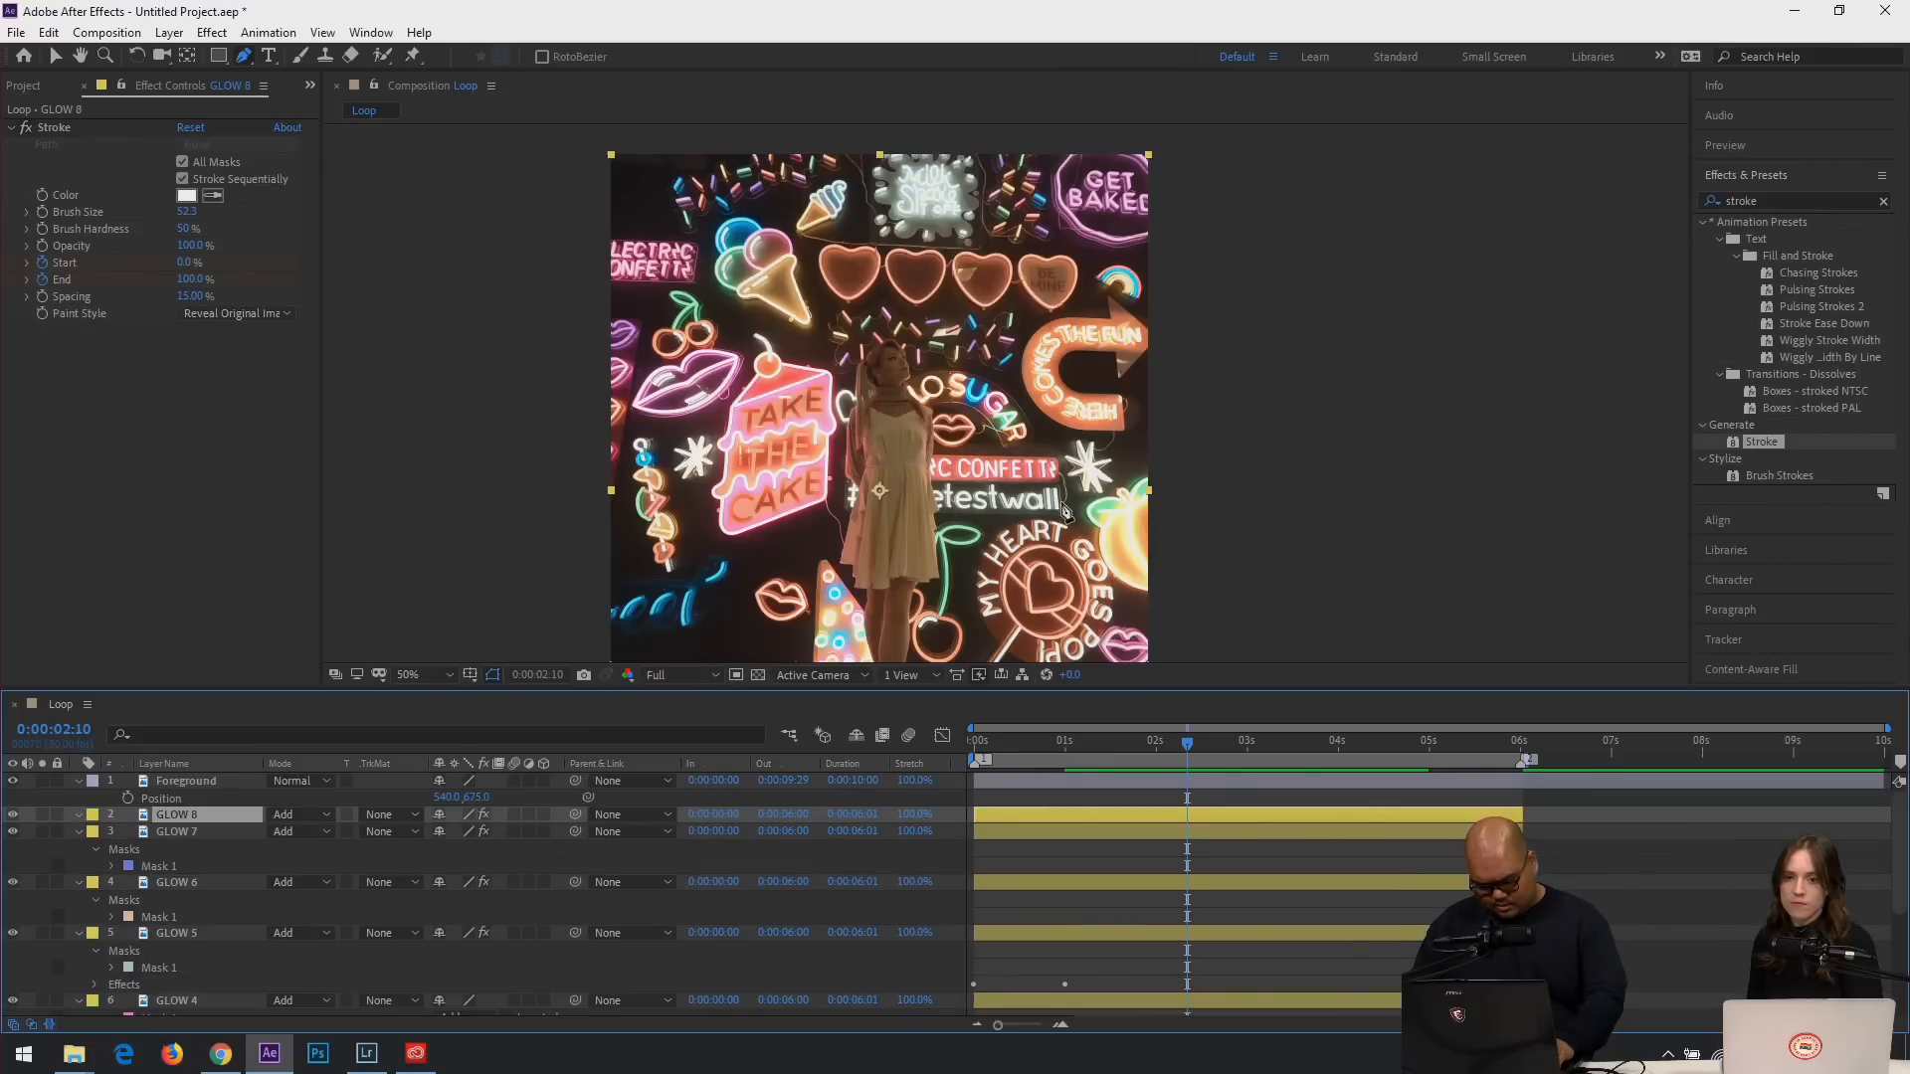
Draw a straight, open mask path from the right end of the white hashtag sign to its left end on GLOW 8 and scrub to check.
click(1066, 500)
click(852, 494)
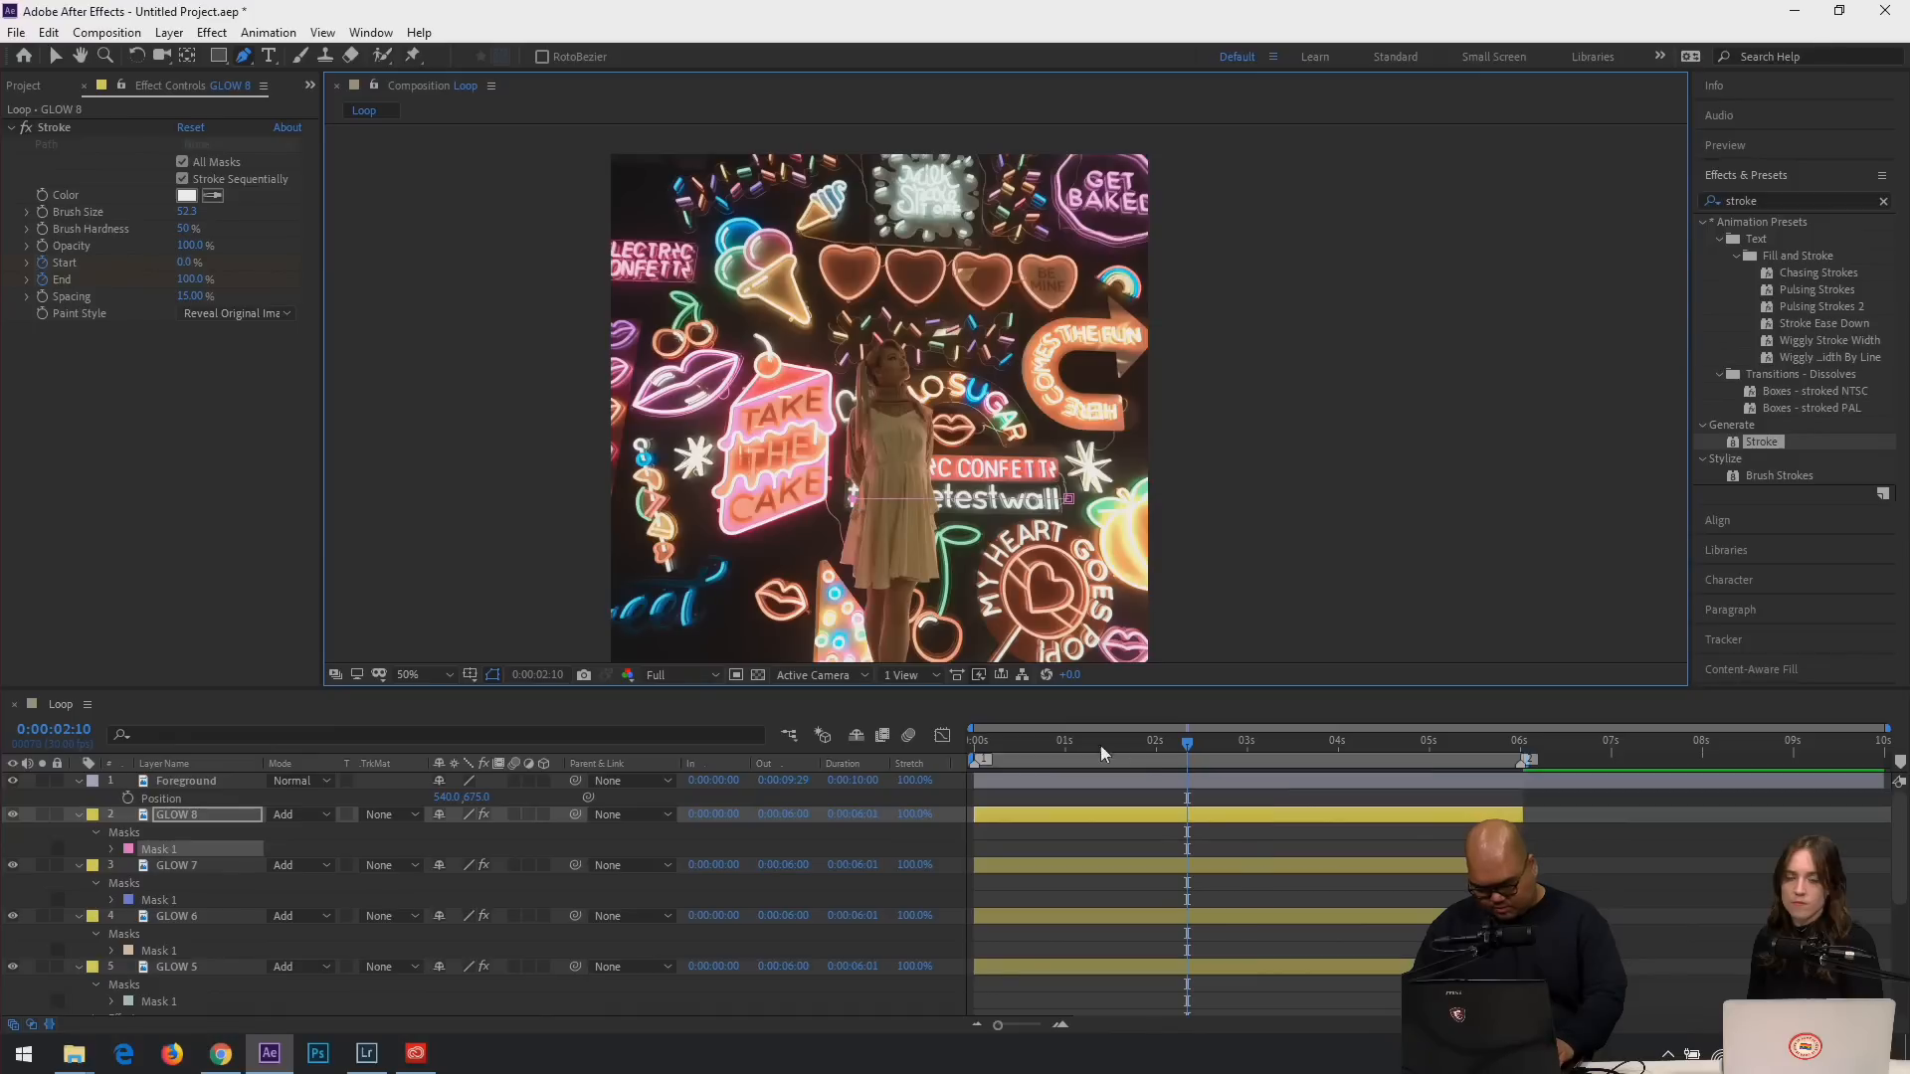
drag(1178, 744, 1106, 758)
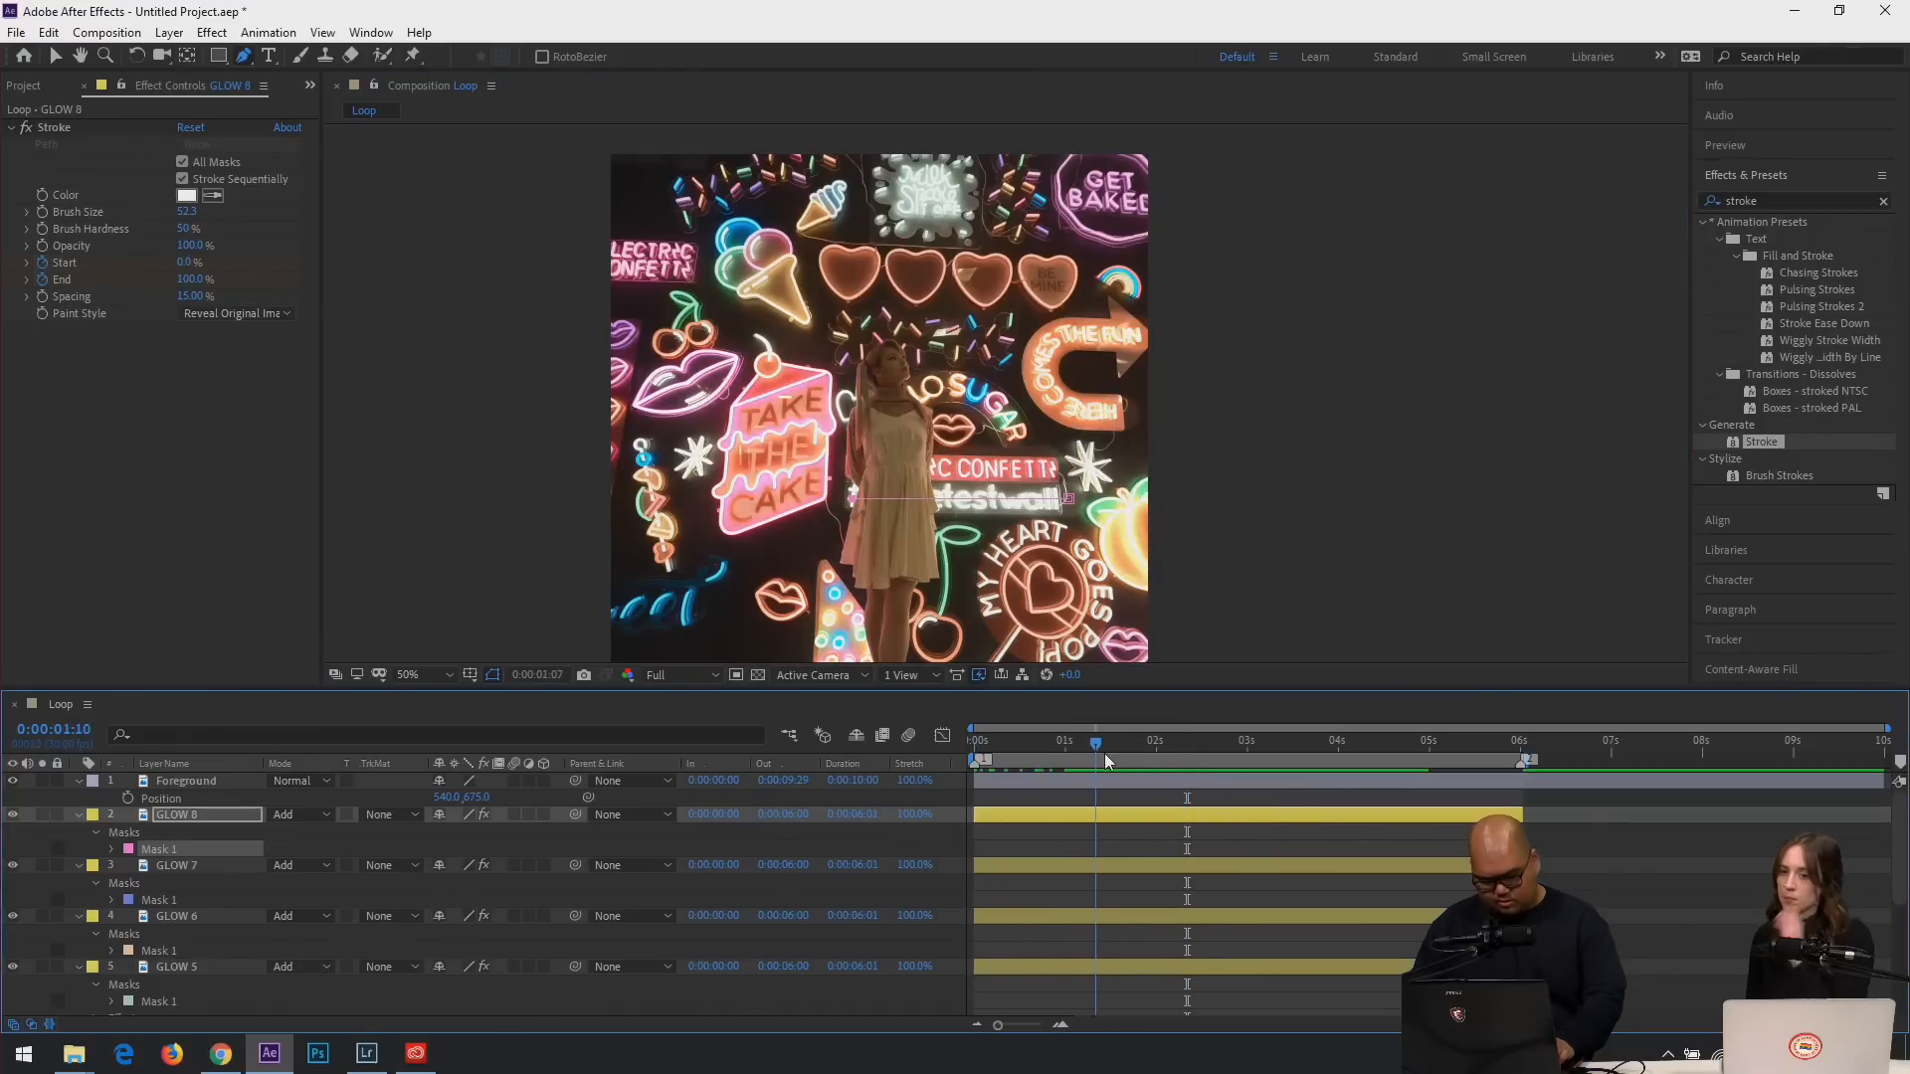
Duplicate the GLOW 8 layer and delete the hashtag sign's mask from the copy.
click(175, 817)
key(ctrl+d)
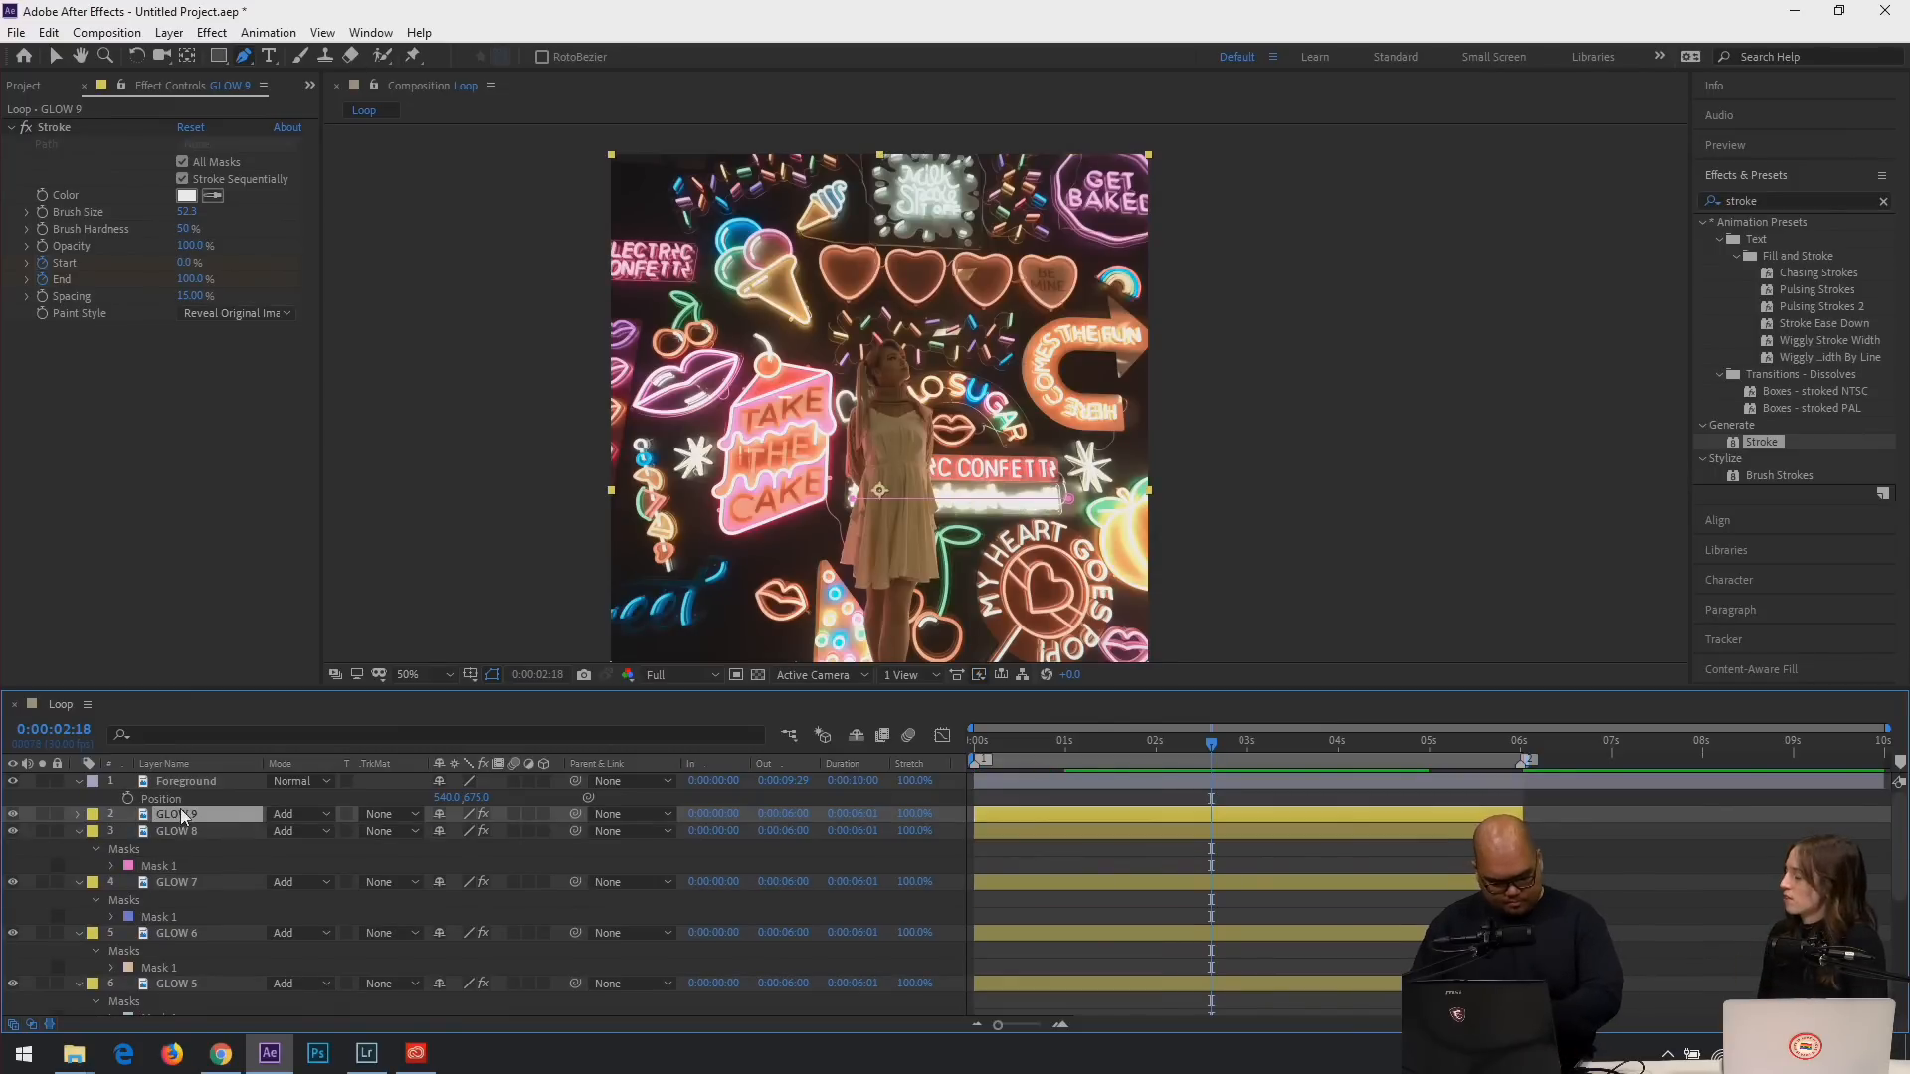
key(m)
click(164, 835)
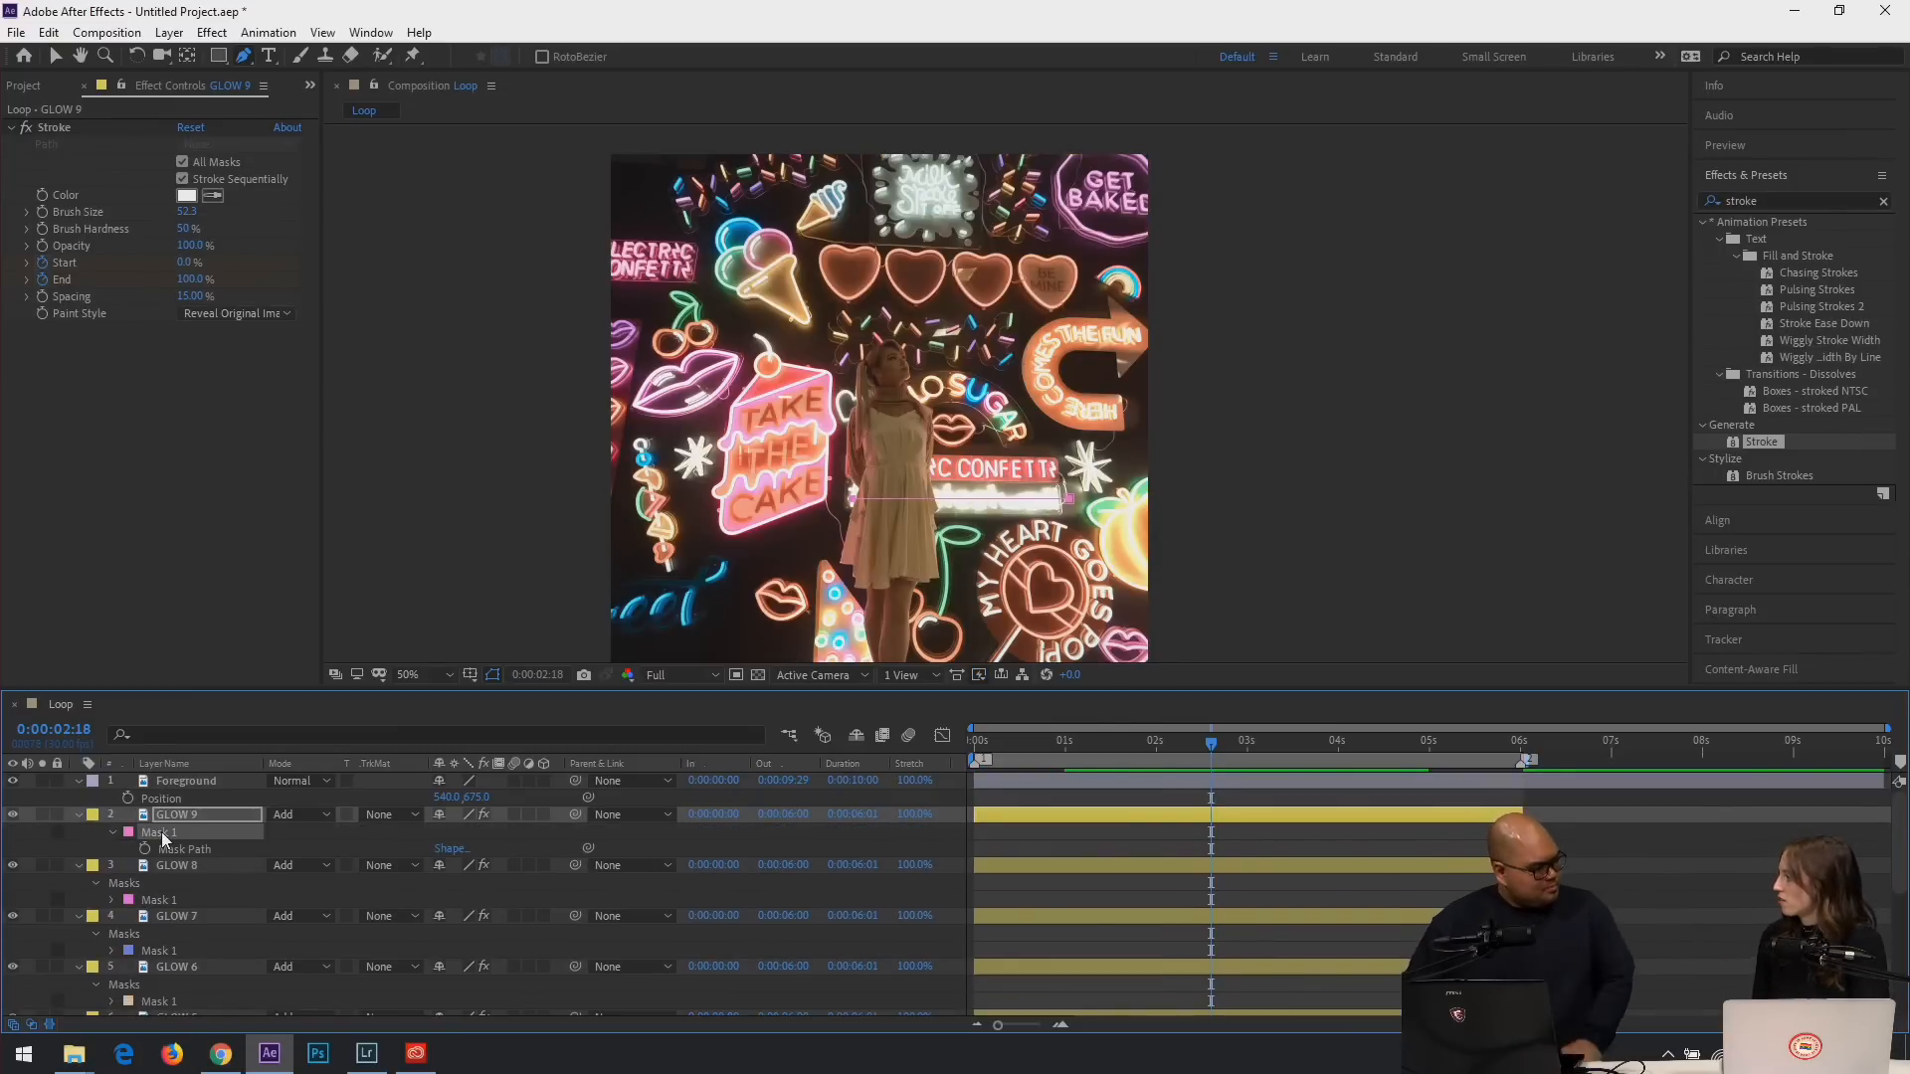
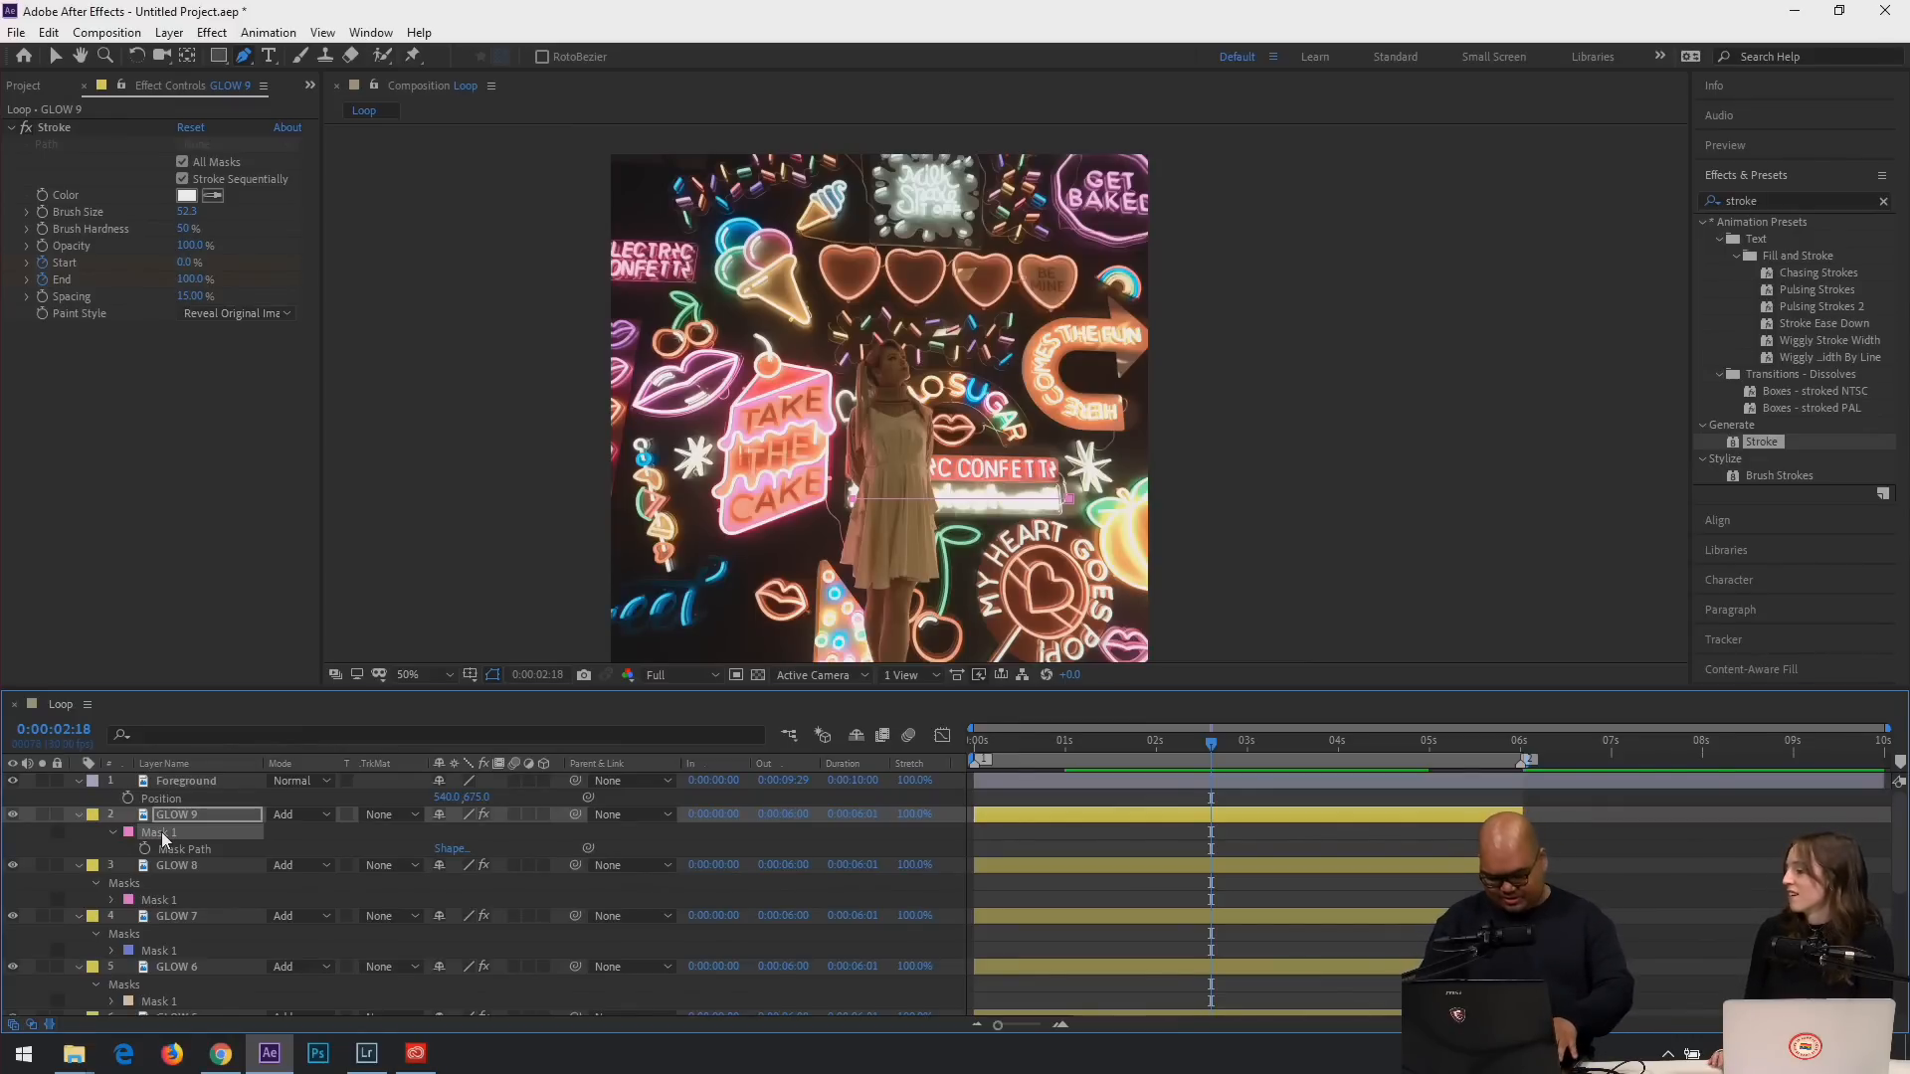
key(Delete)
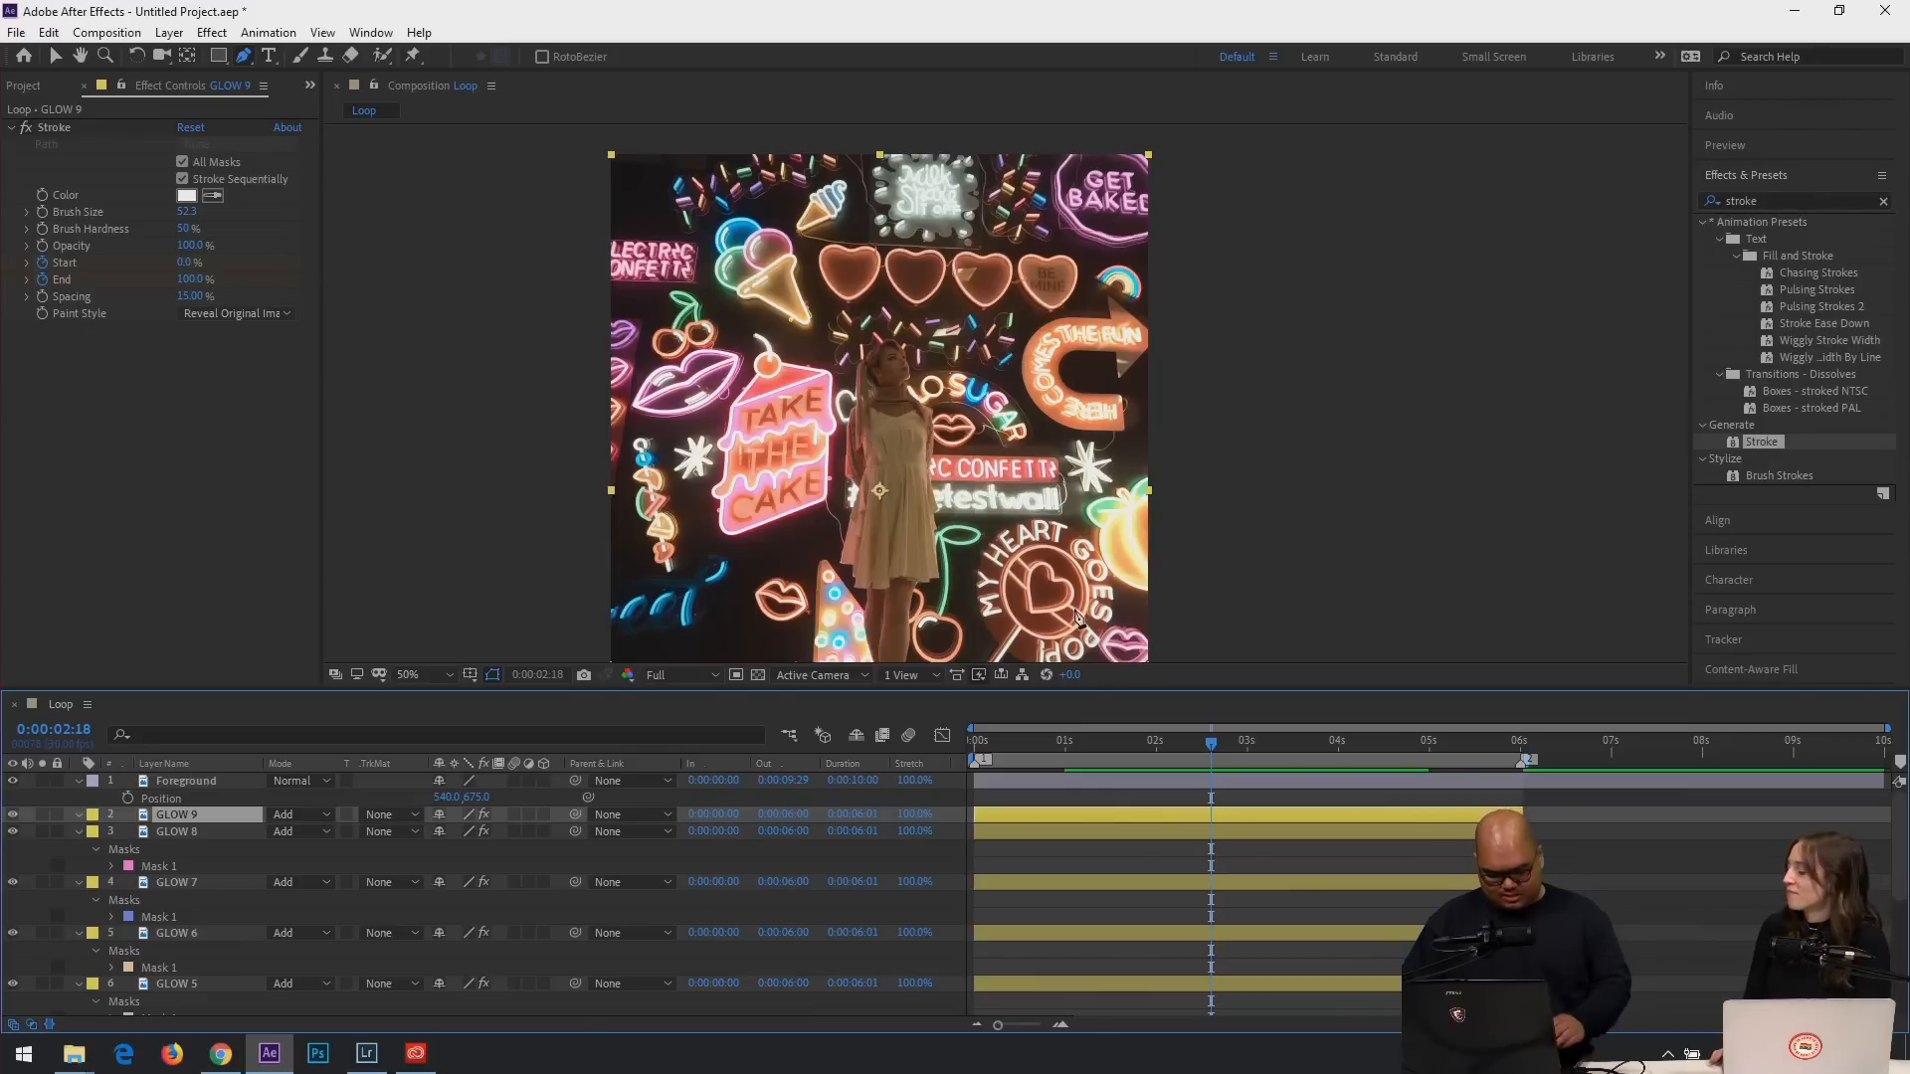
Draw a mask path on the GLOW 9 layer from the heart lollipop's centre down along its stick.
key(ctrl+z)
drag(1052, 589, 958, 395)
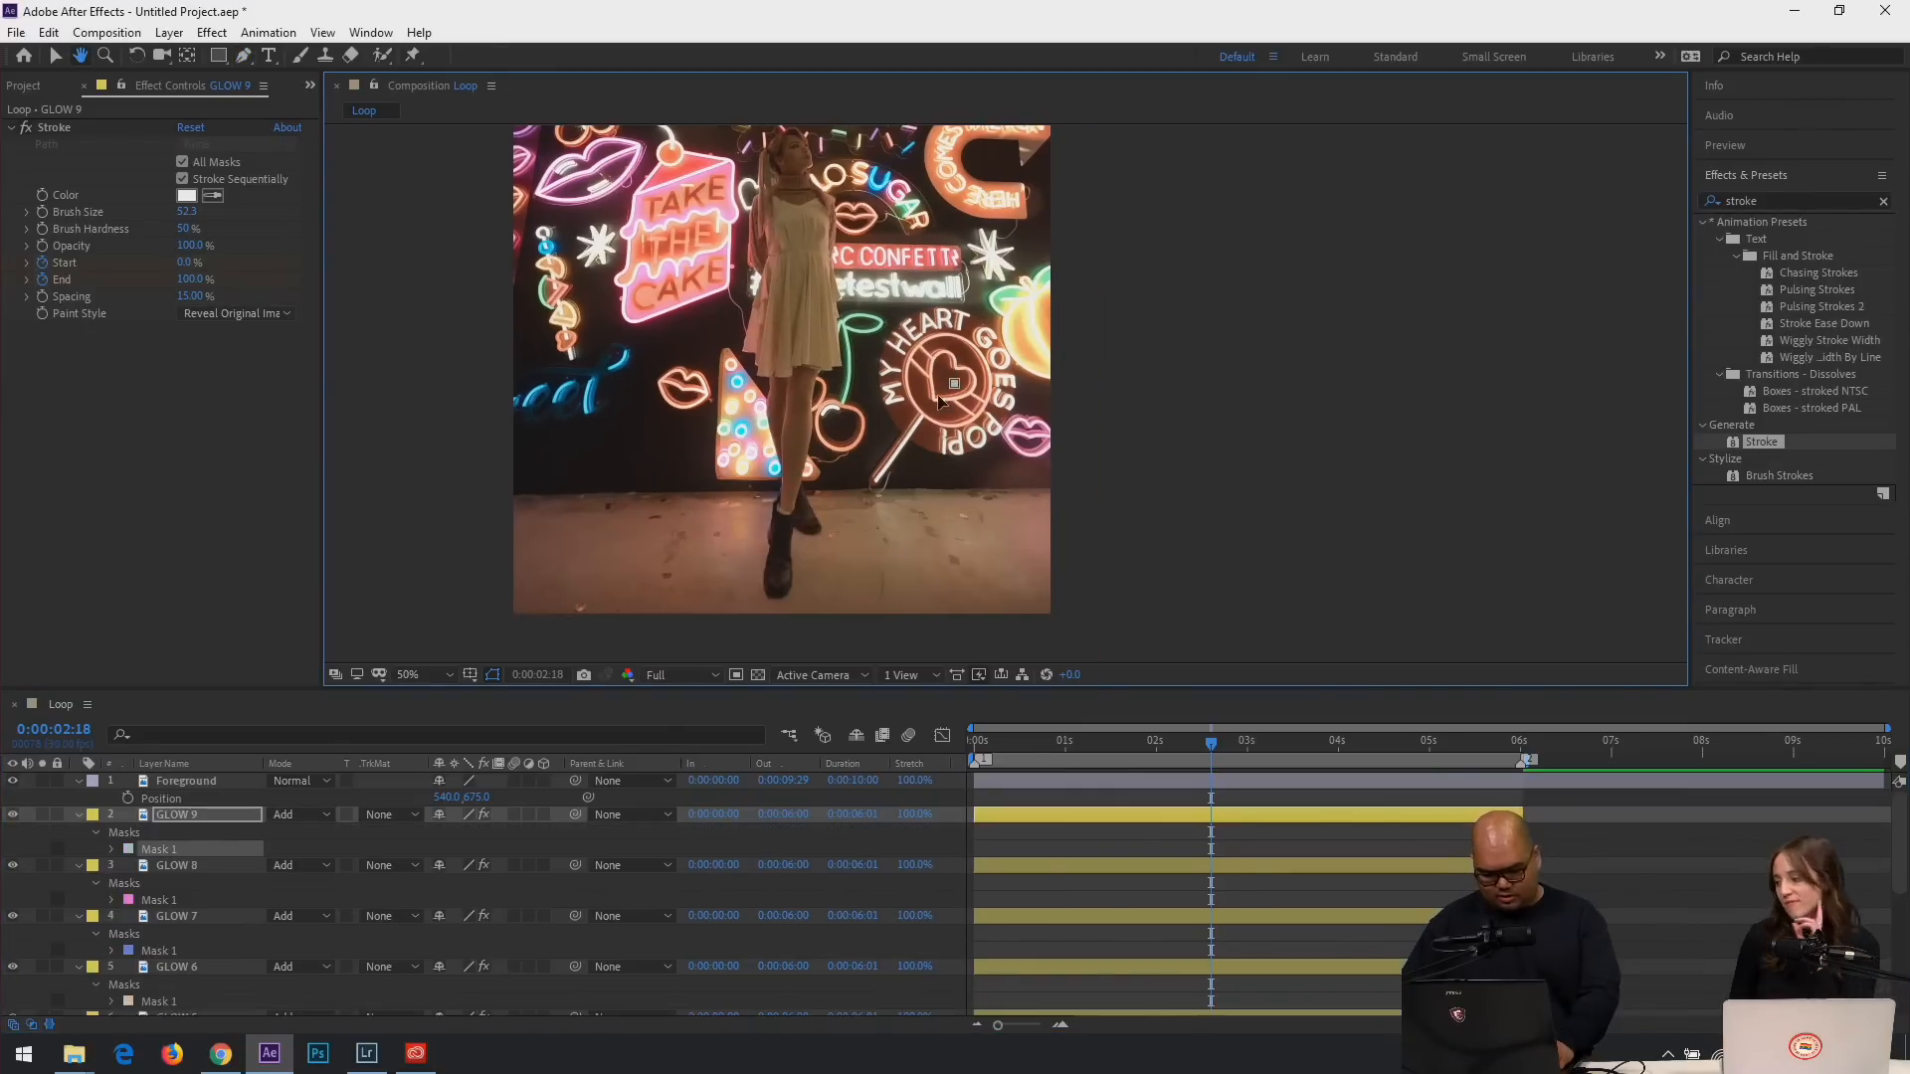
scroll(881, 507, up, 2)
key(g)
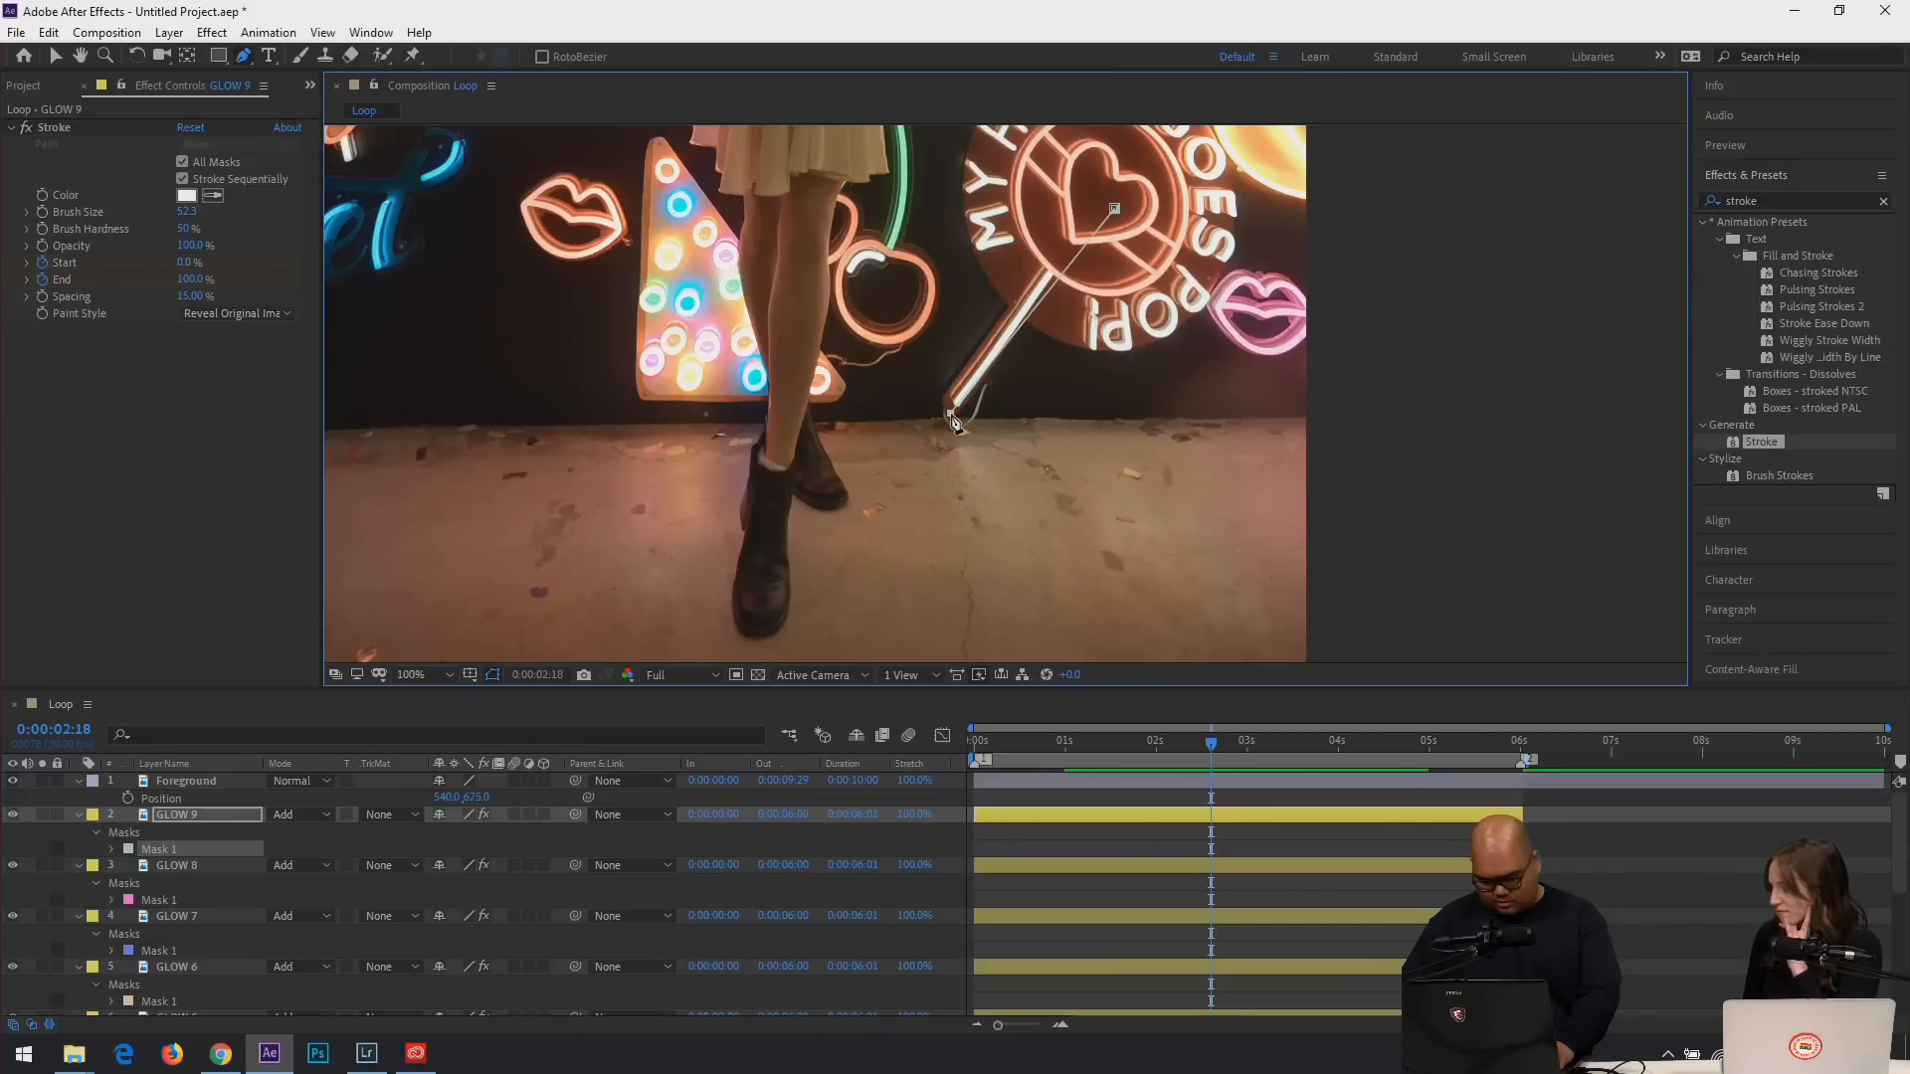
drag(951, 416, 1034, 404)
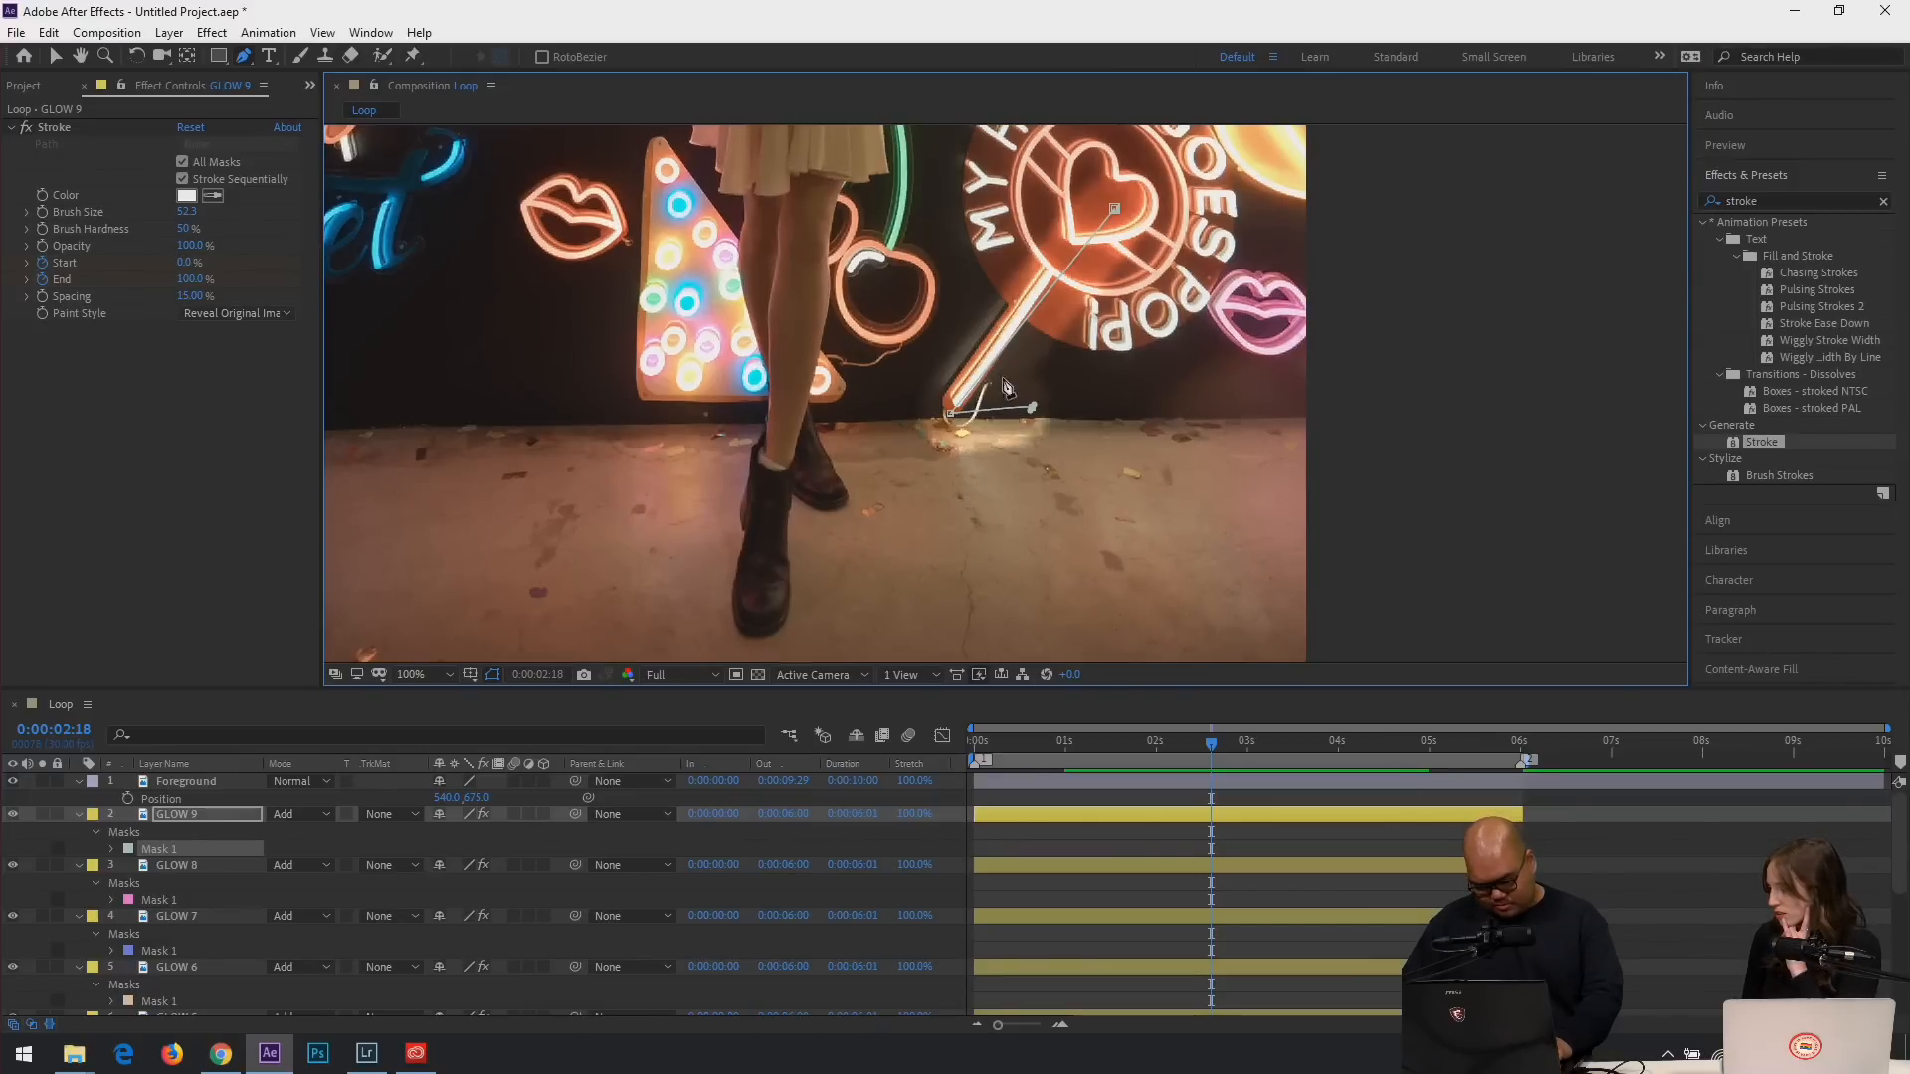
key(ctrl+z)
key(ctrl+z)
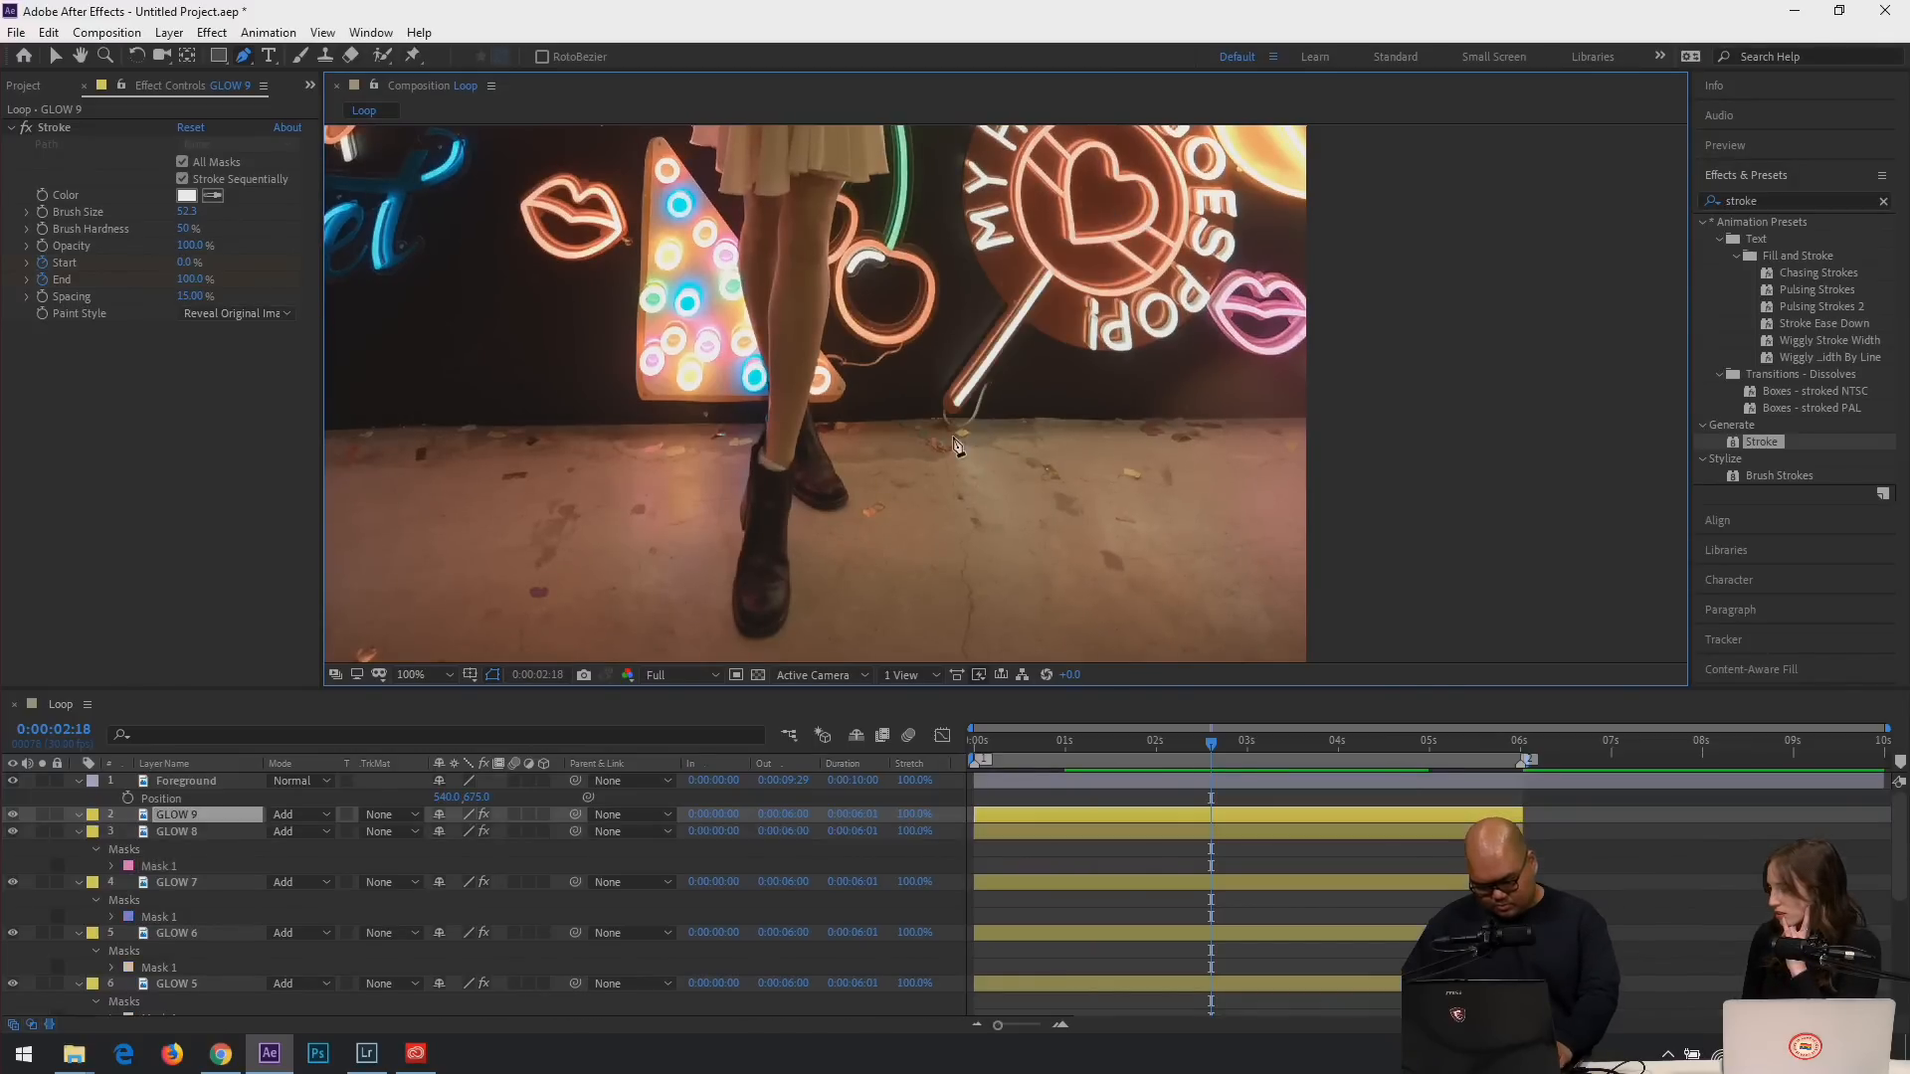
Draw a Pen mask path on GLOW 9 that follows the lollipop sign's stick and winds through its ring and inner heart.
click(946, 406)
click(1042, 280)
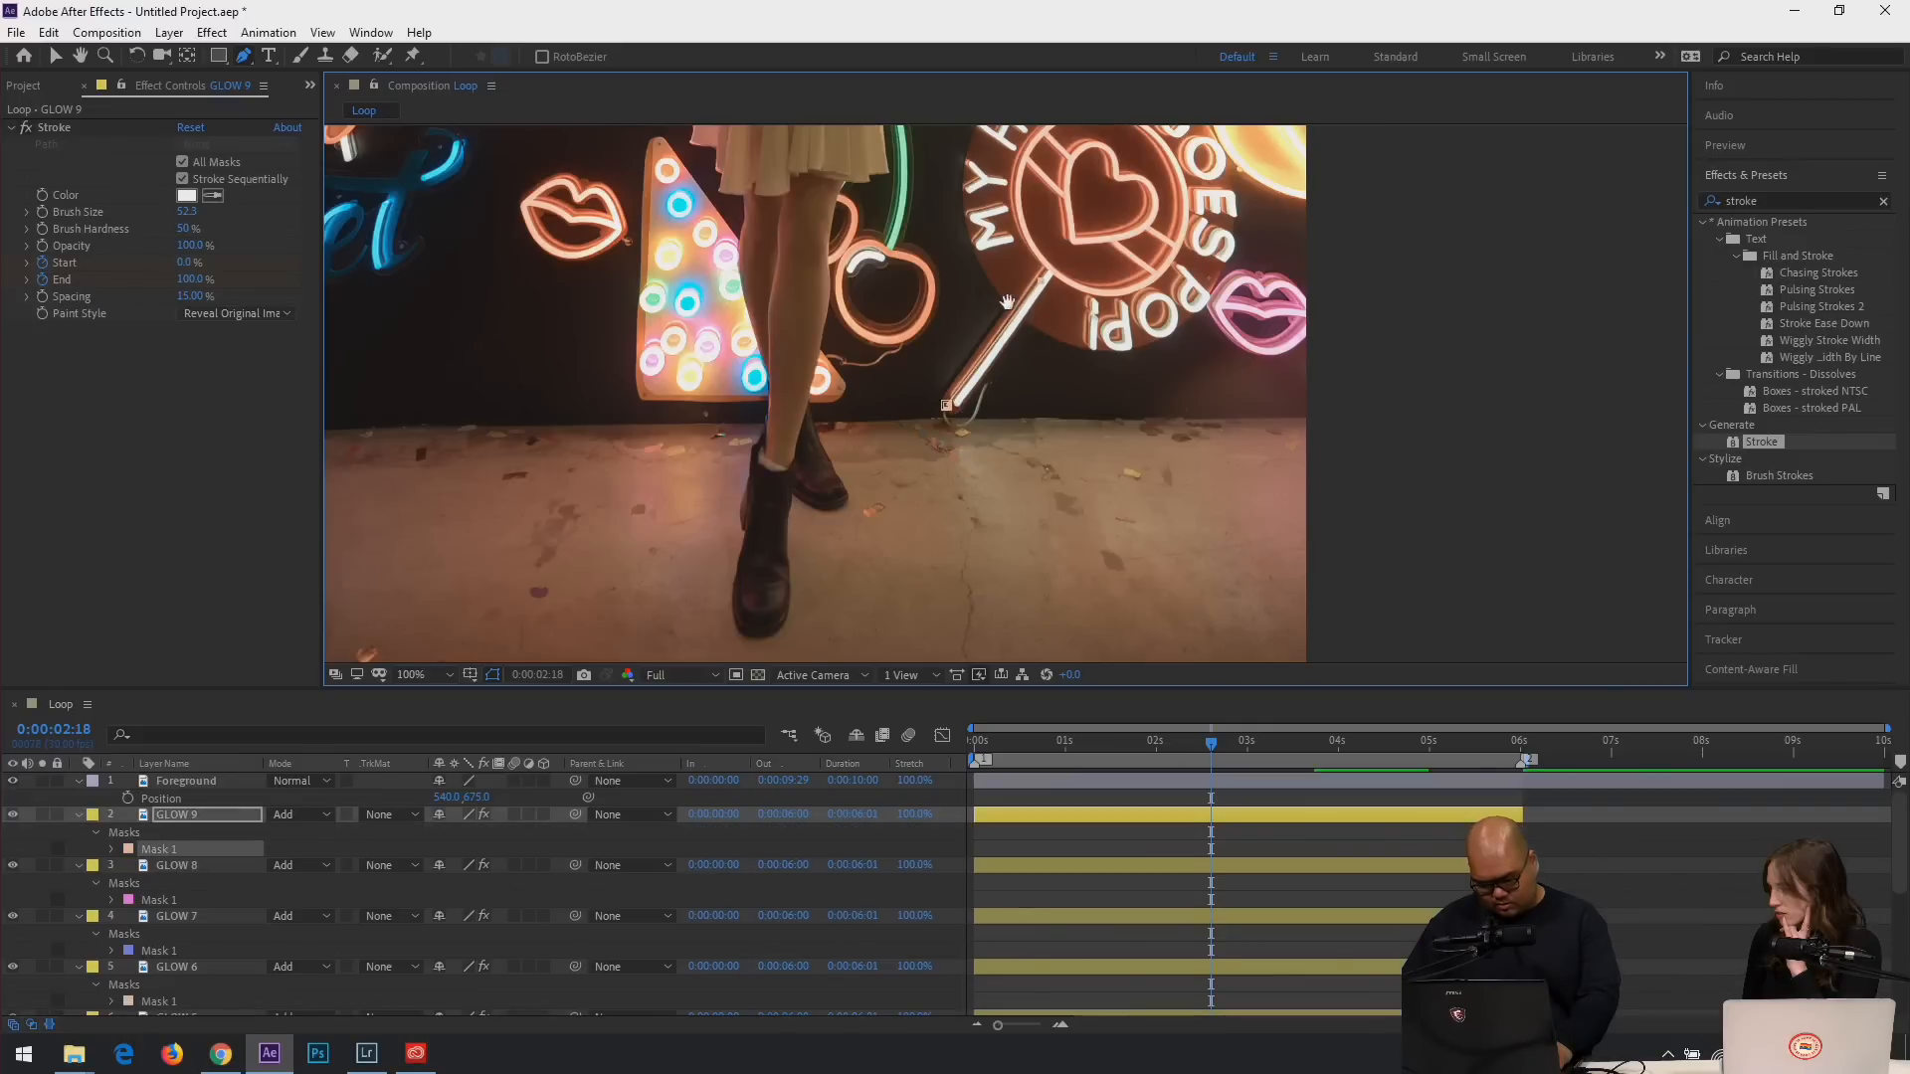
drag(1007, 301, 958, 477)
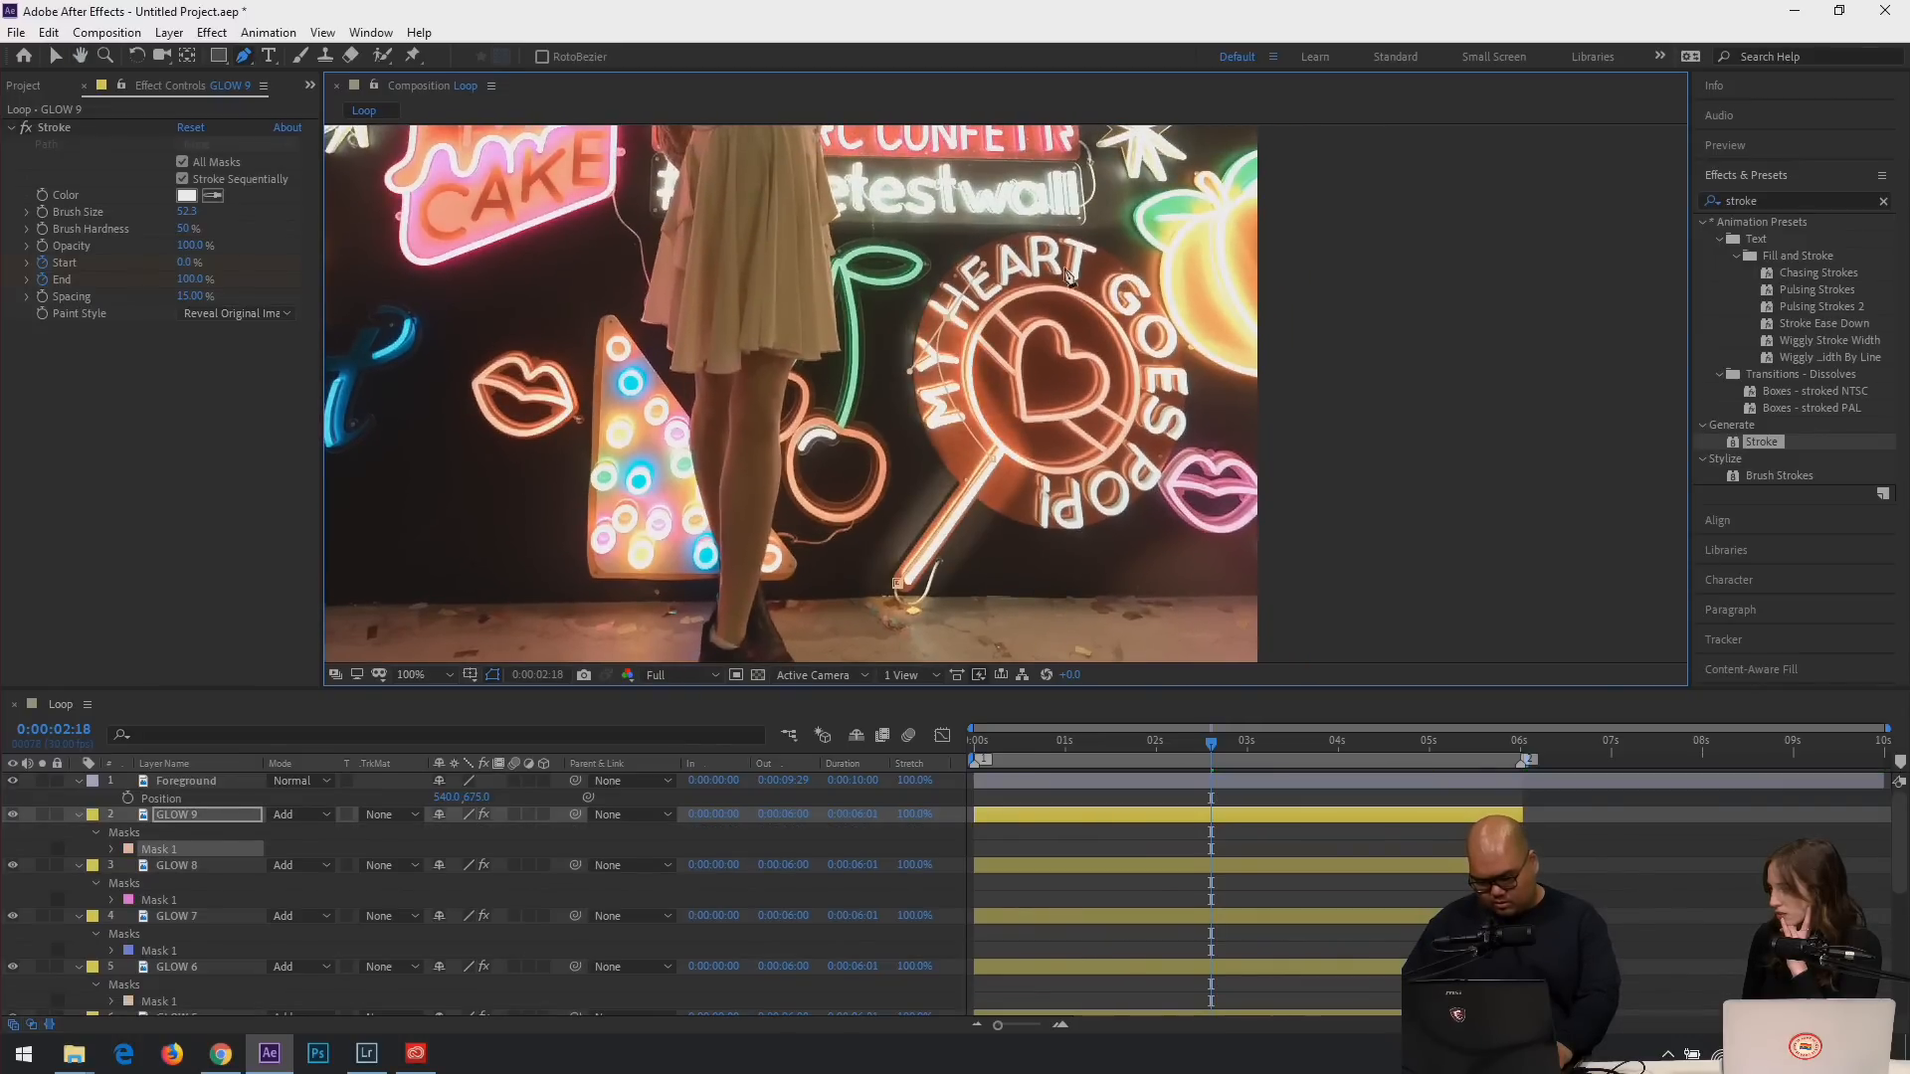
drag(1107, 239, 1154, 356)
drag(1118, 472, 1072, 325)
drag(1105, 375, 1075, 418)
click(1041, 397)
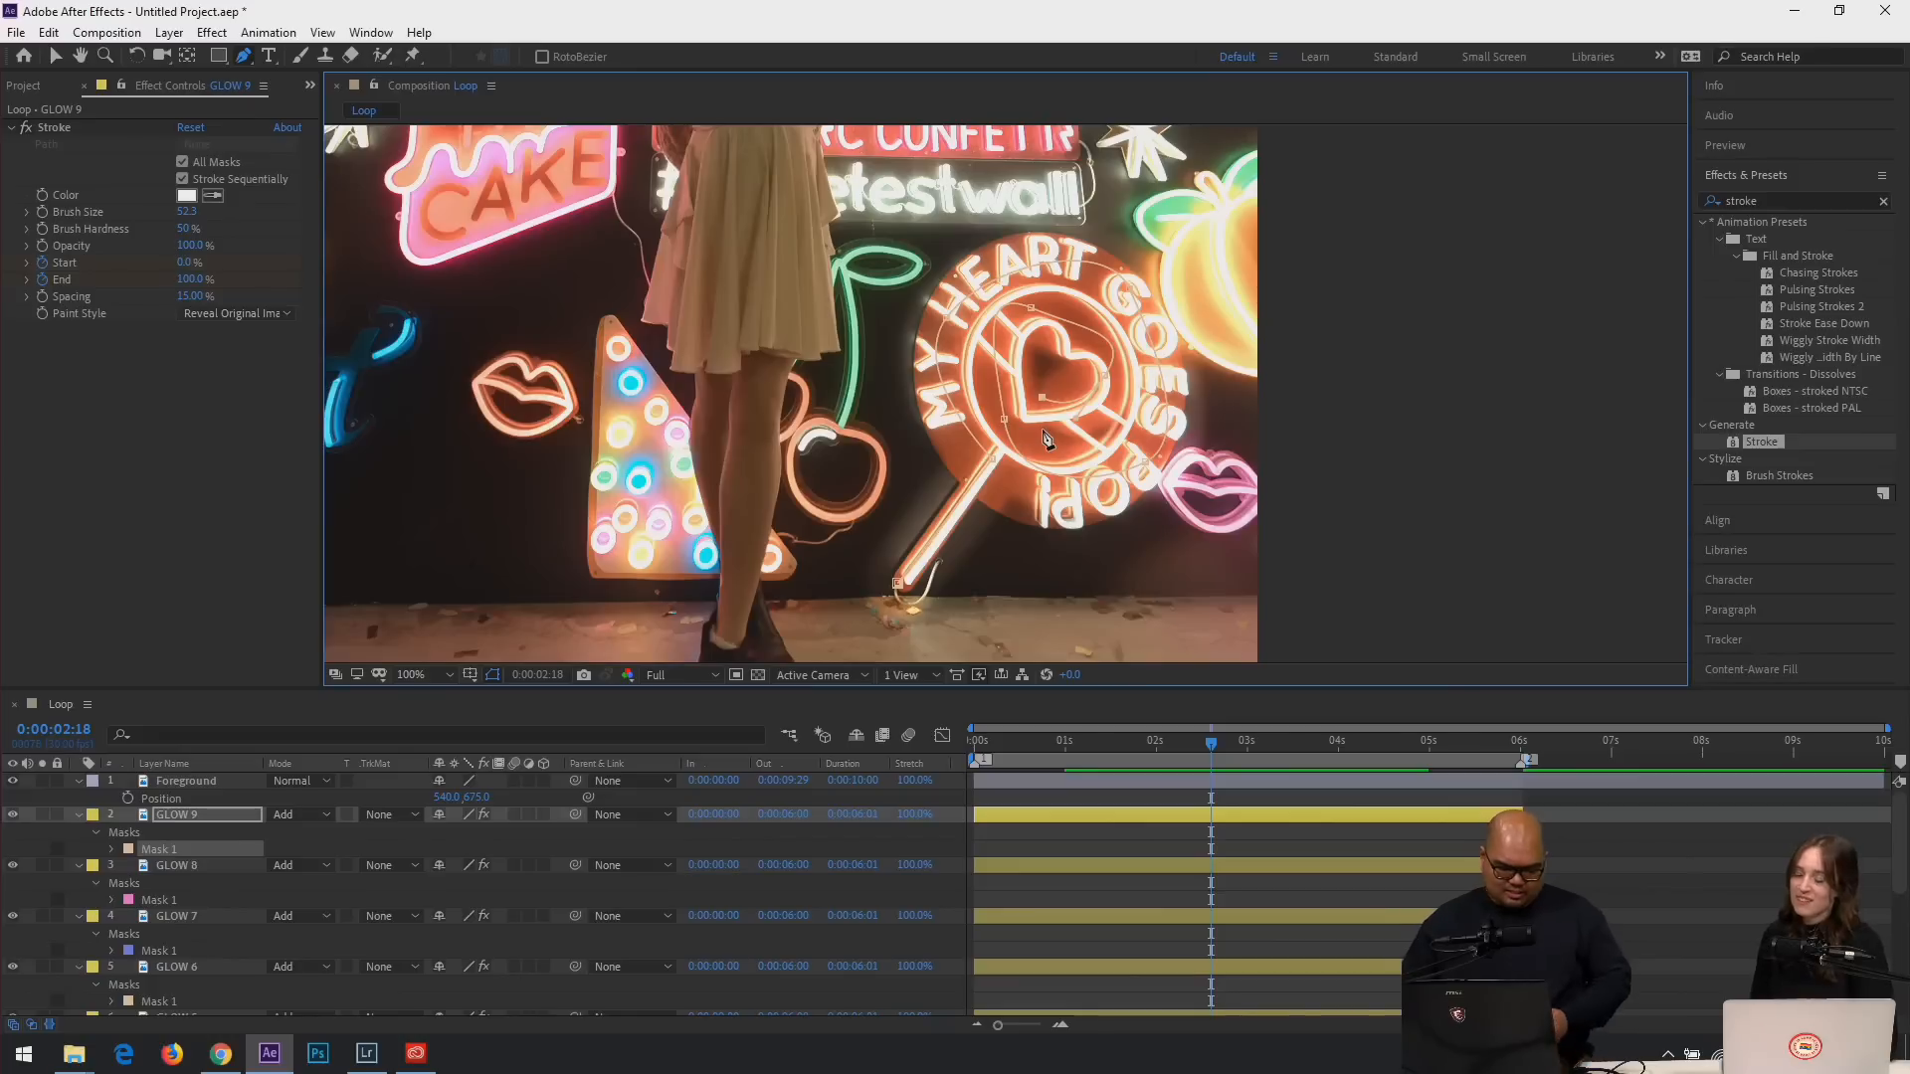
Duplicate the GLOW 9 layer and delete the mask from the copy.
scroll(975, 511, down, 2)
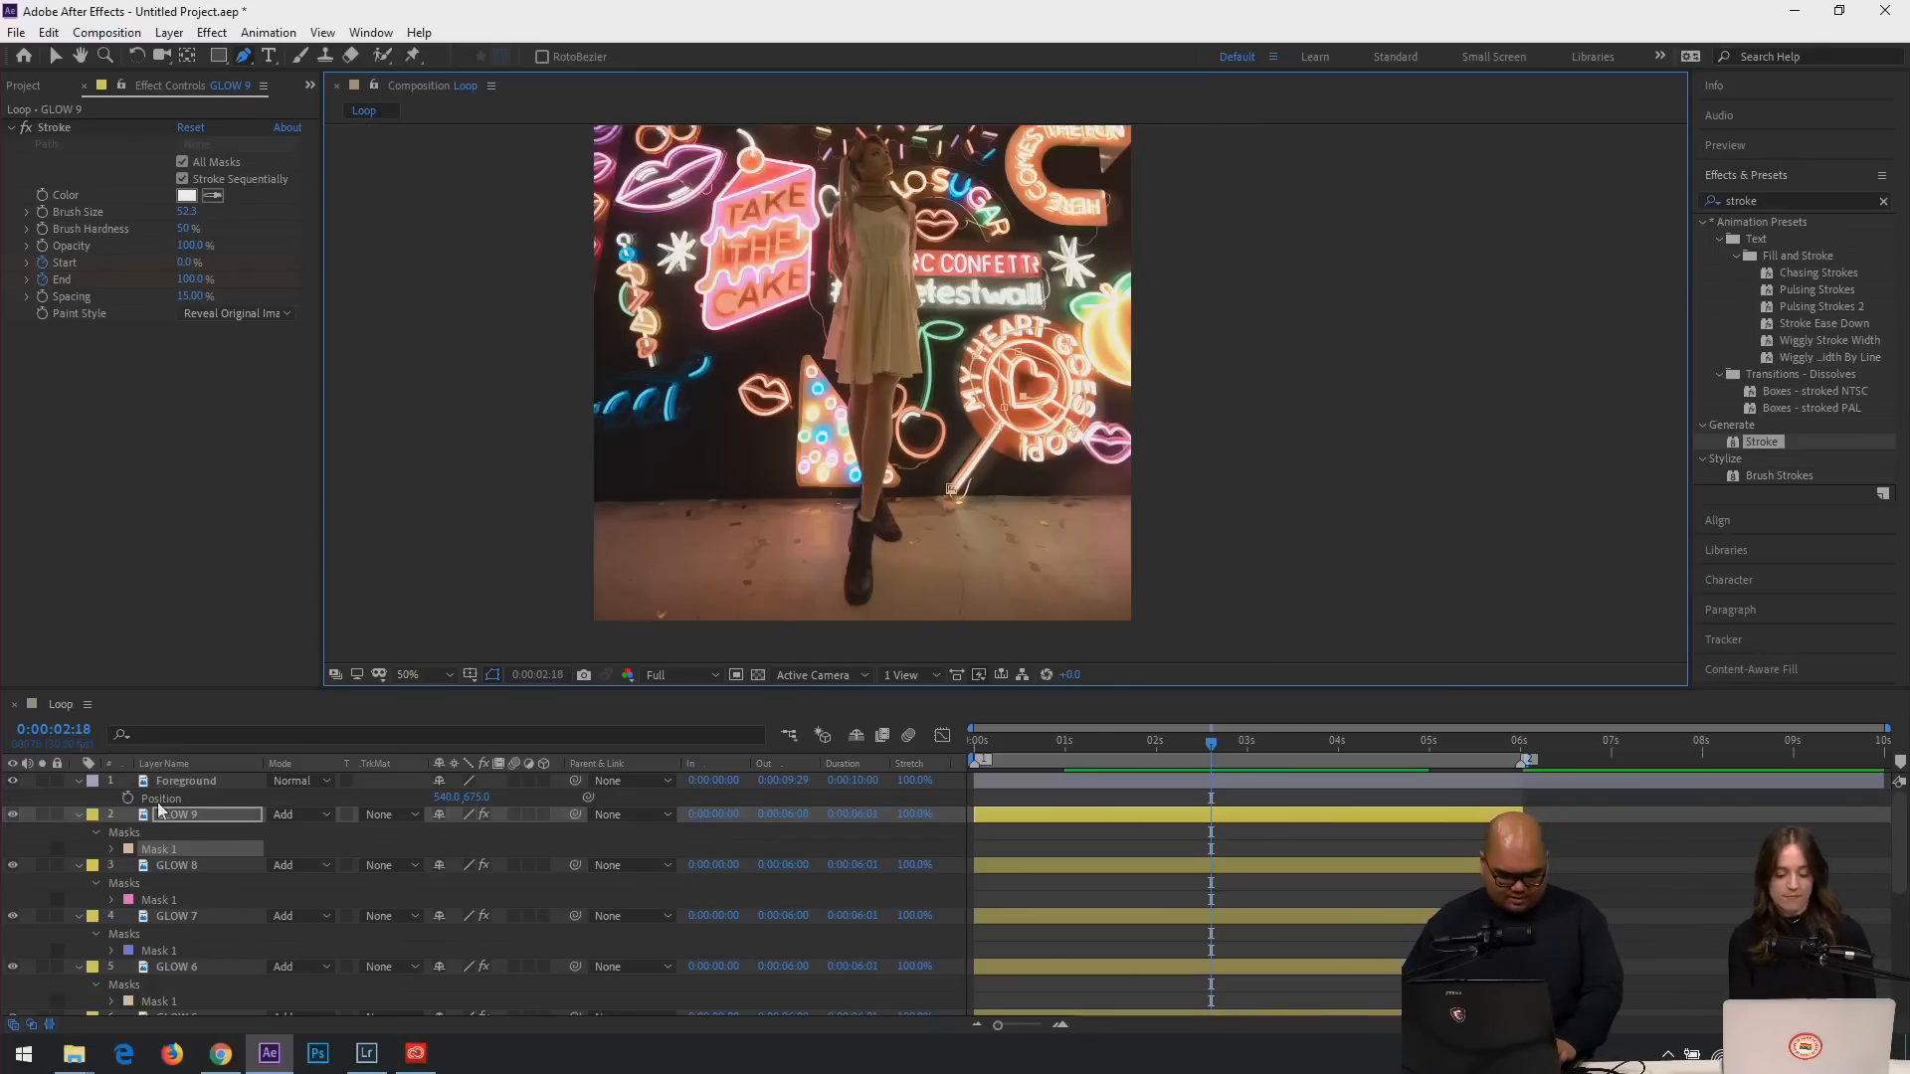
key(ctrl+d)
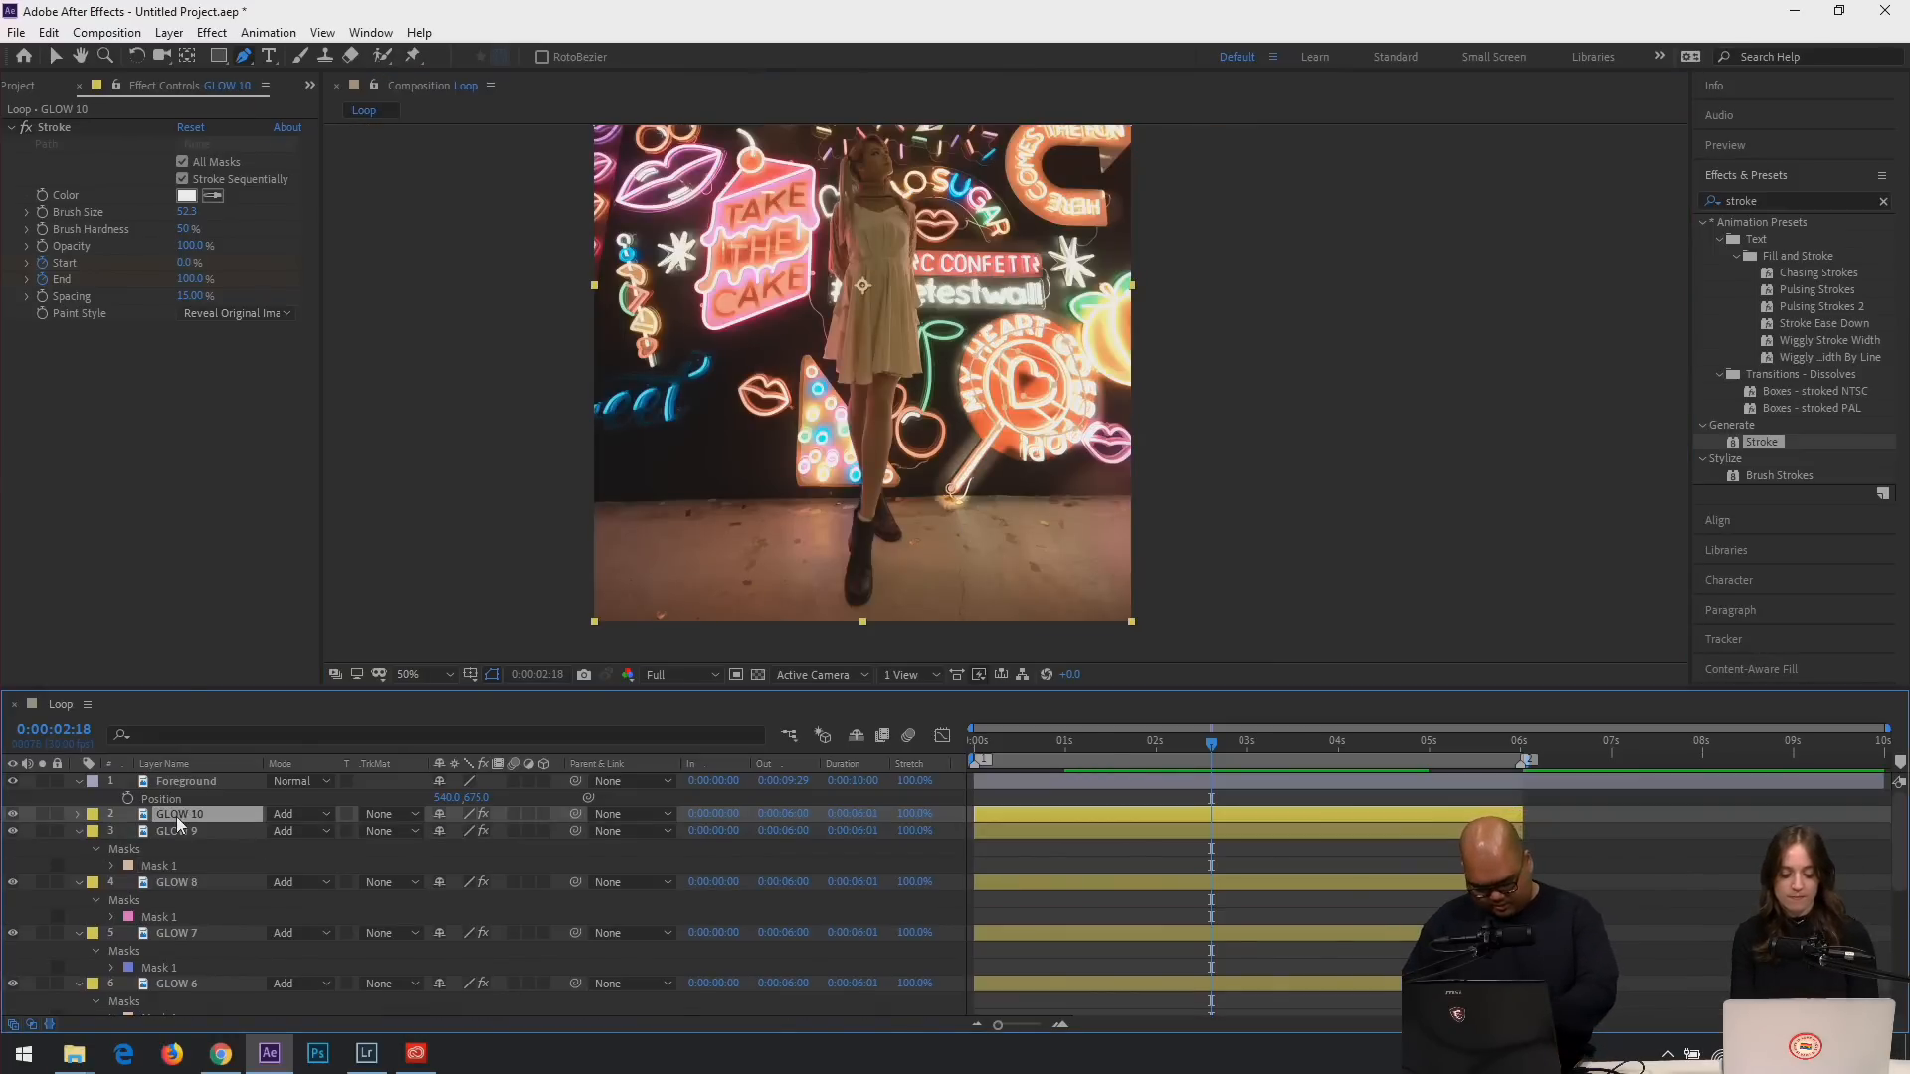
key(u)
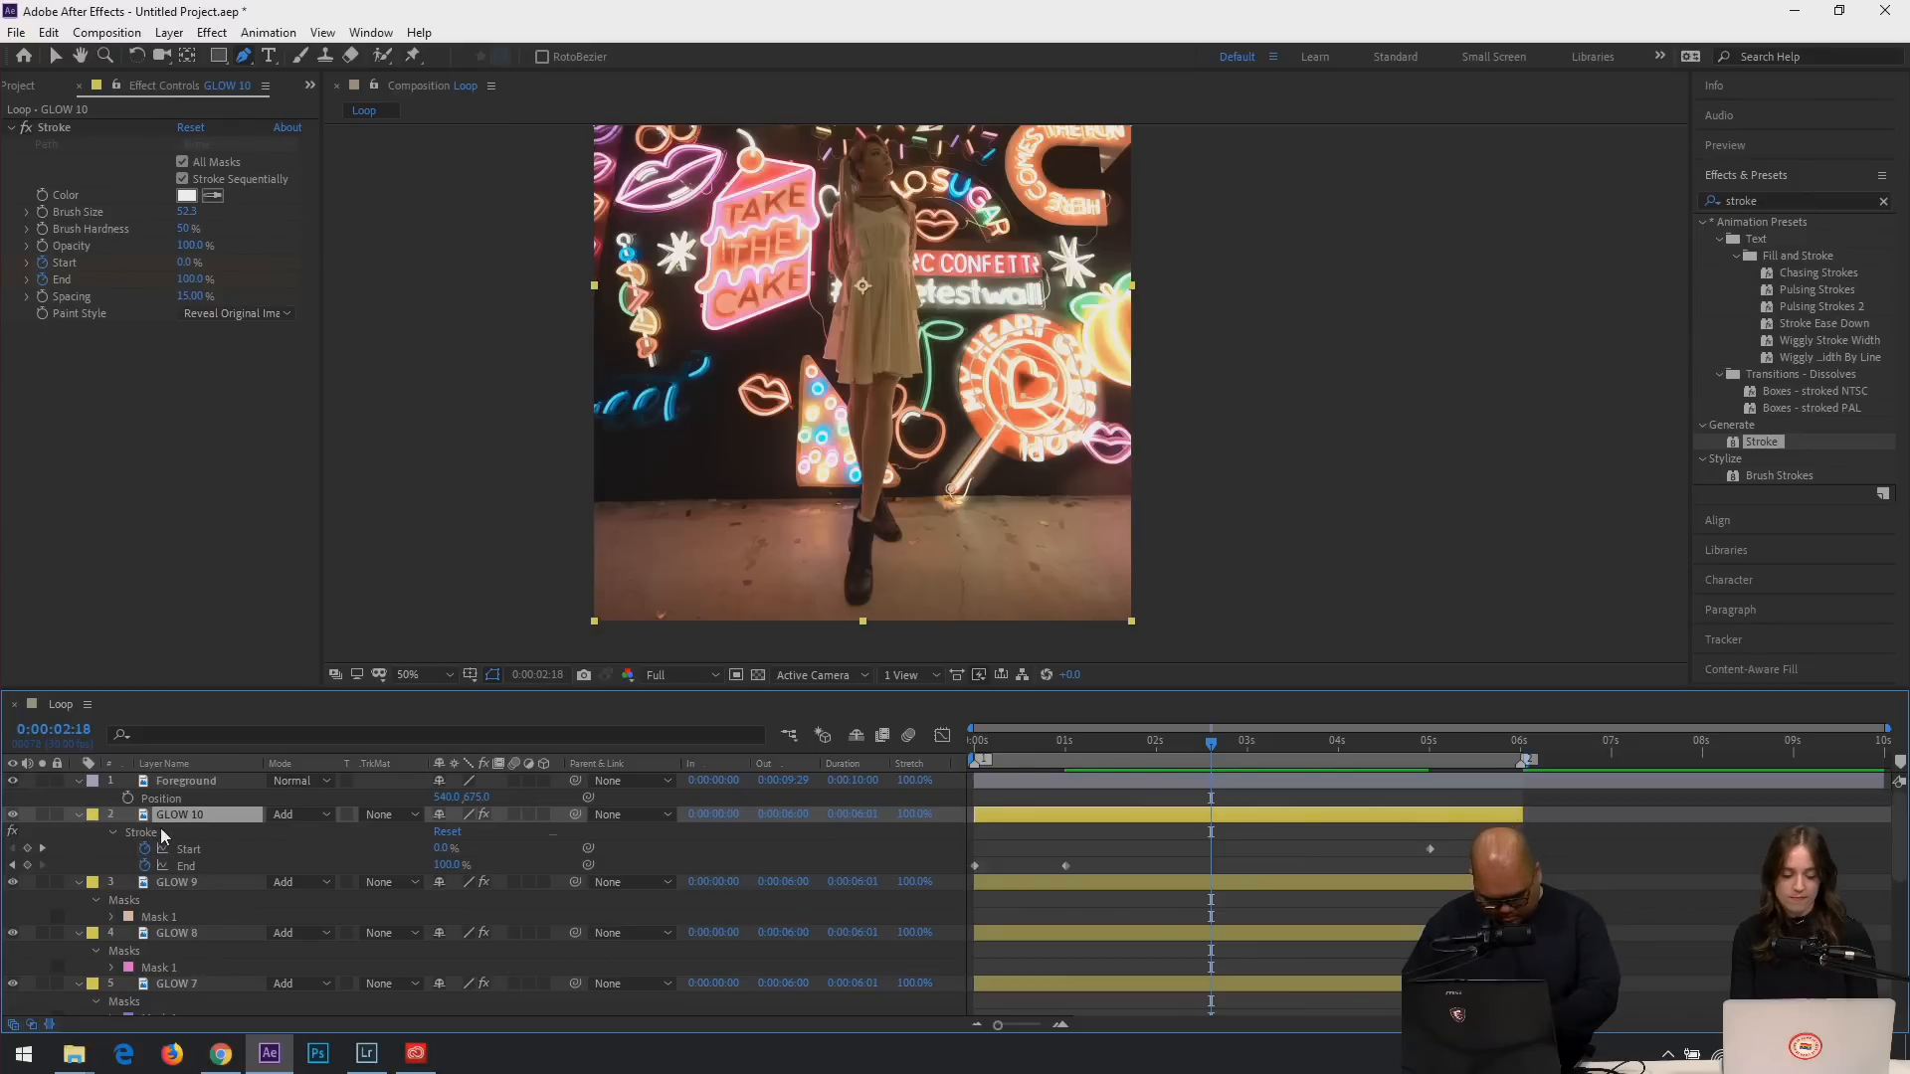
key(comma)
key(m)
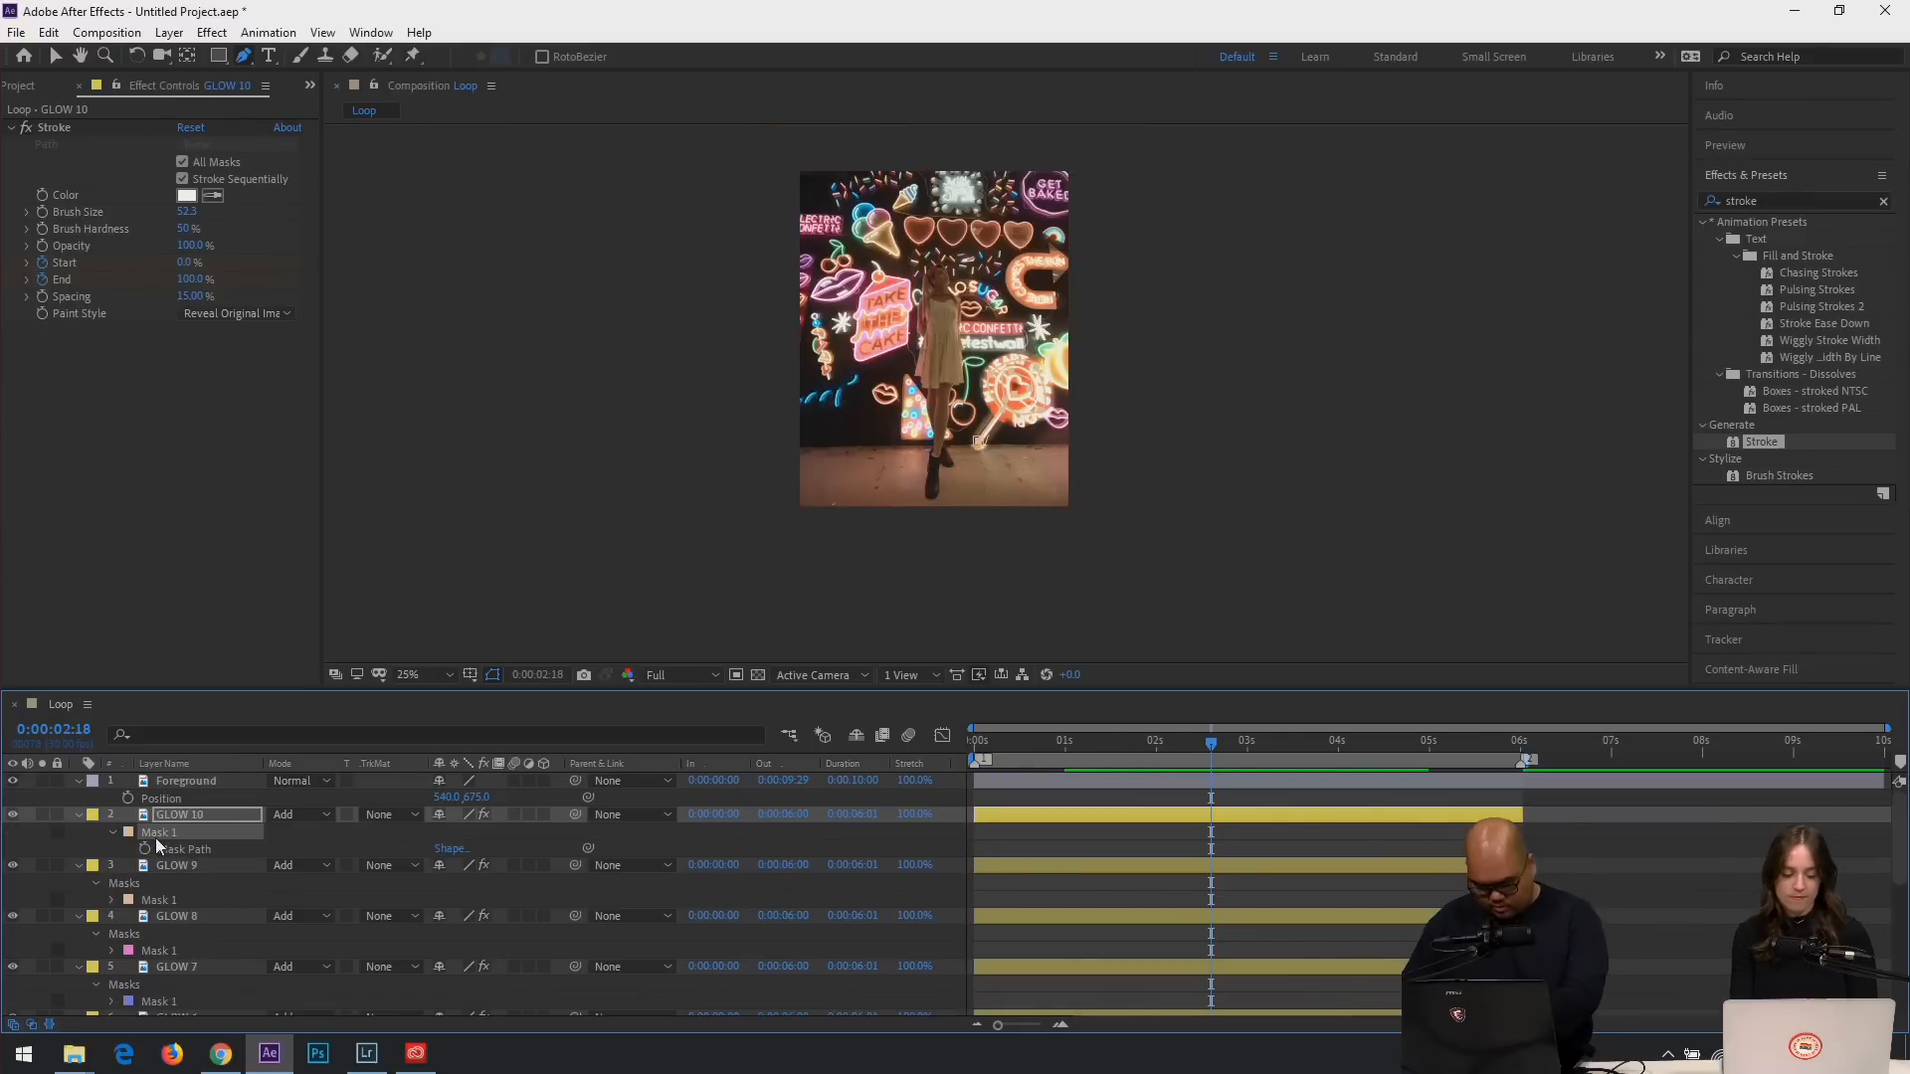
key(m)
key(period)
Draw a mask path on GLOW 10 running down the small neon skewer sign beside the cake.
drag(776, 302, 911, 468)
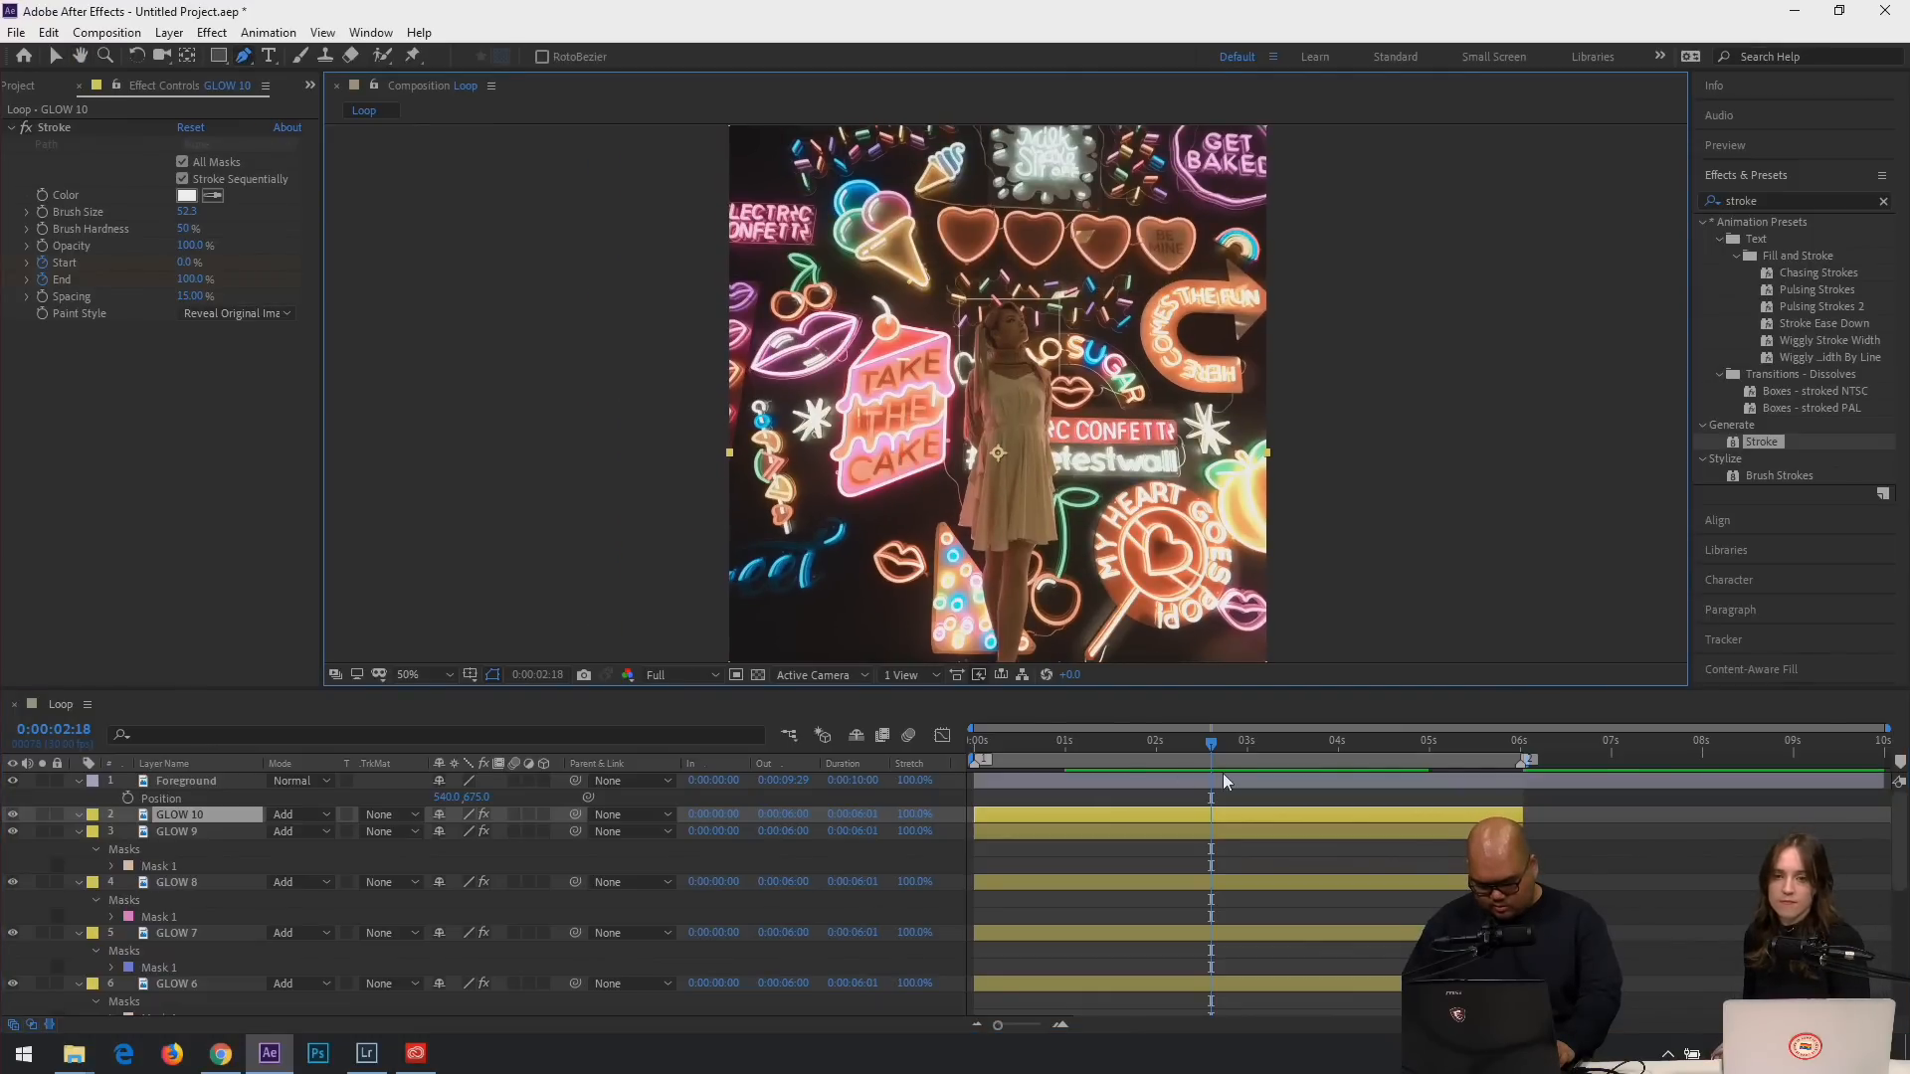
mouse_move(1206, 756)
mouse_down()
mouse_move(976, 756)
mouse_move(1203, 761)
mouse_up()
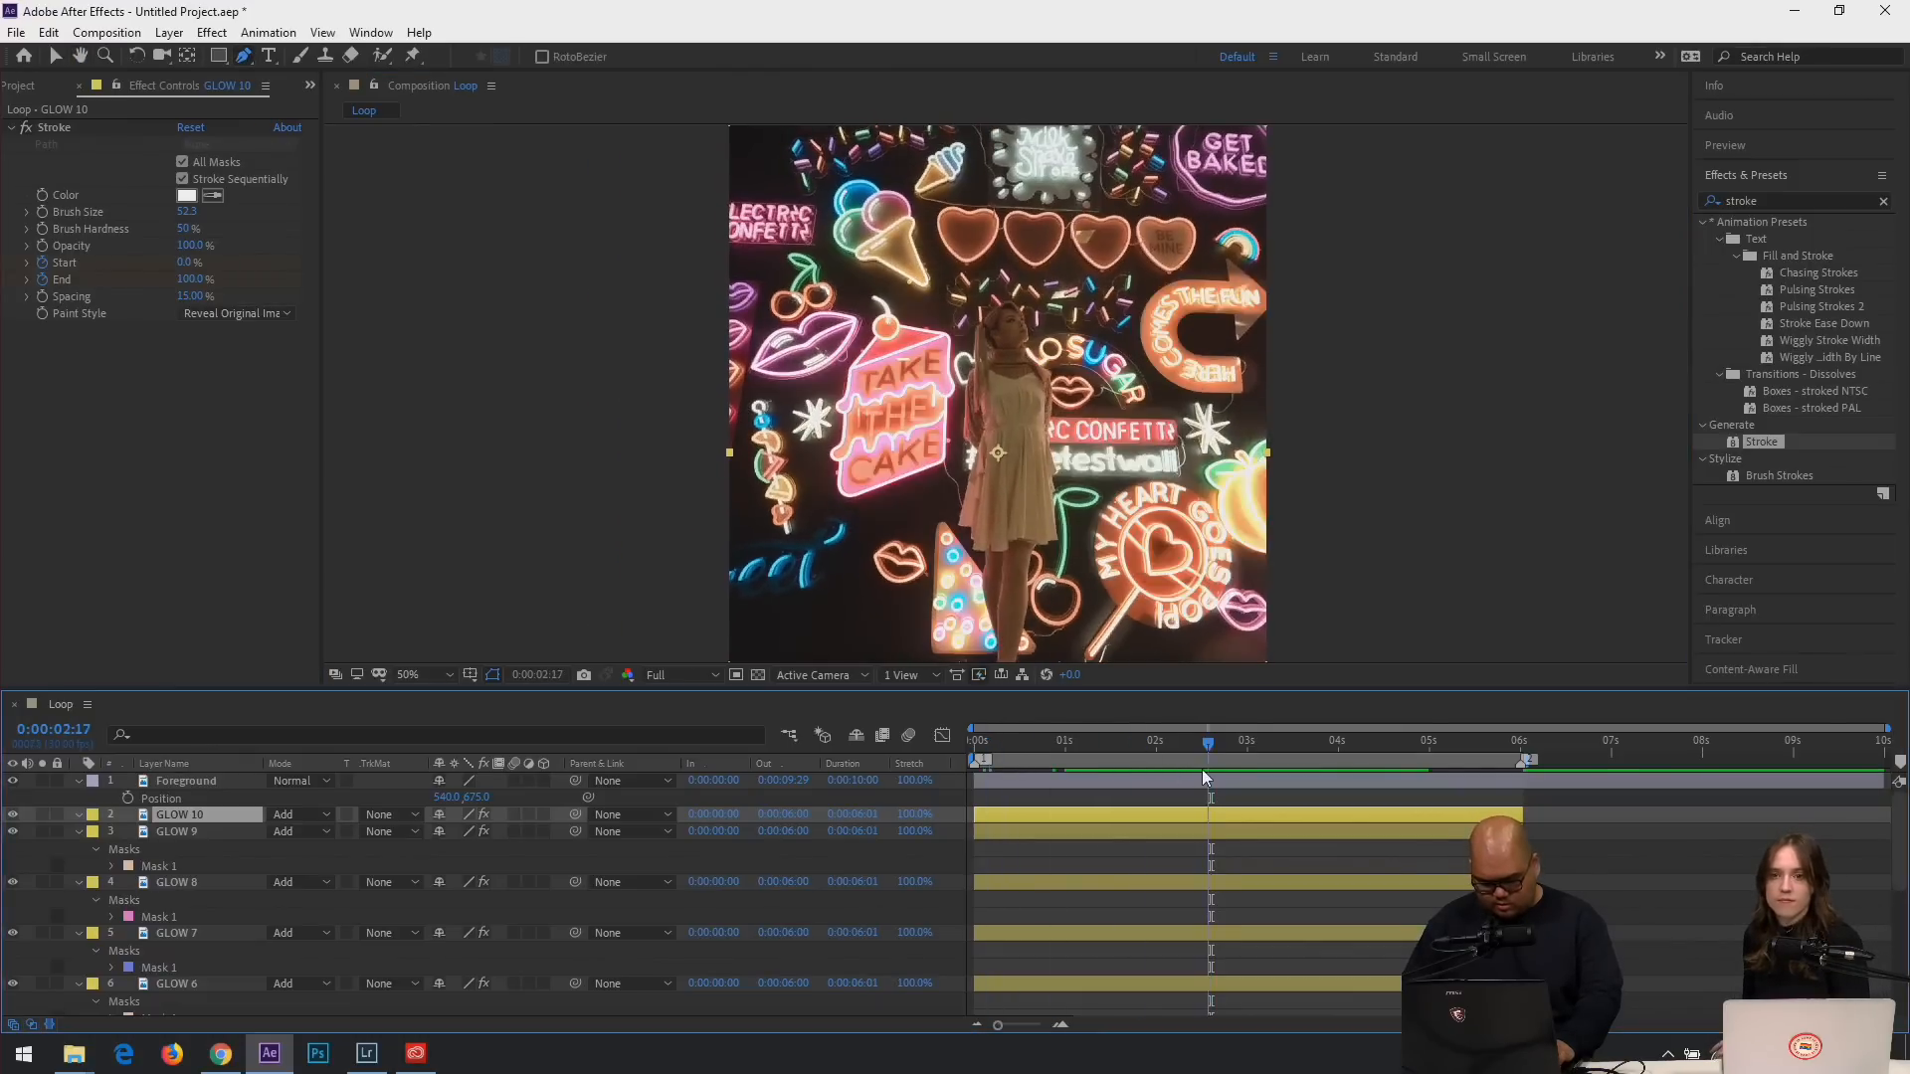
click(747, 404)
key(ctrl+z)
click(788, 532)
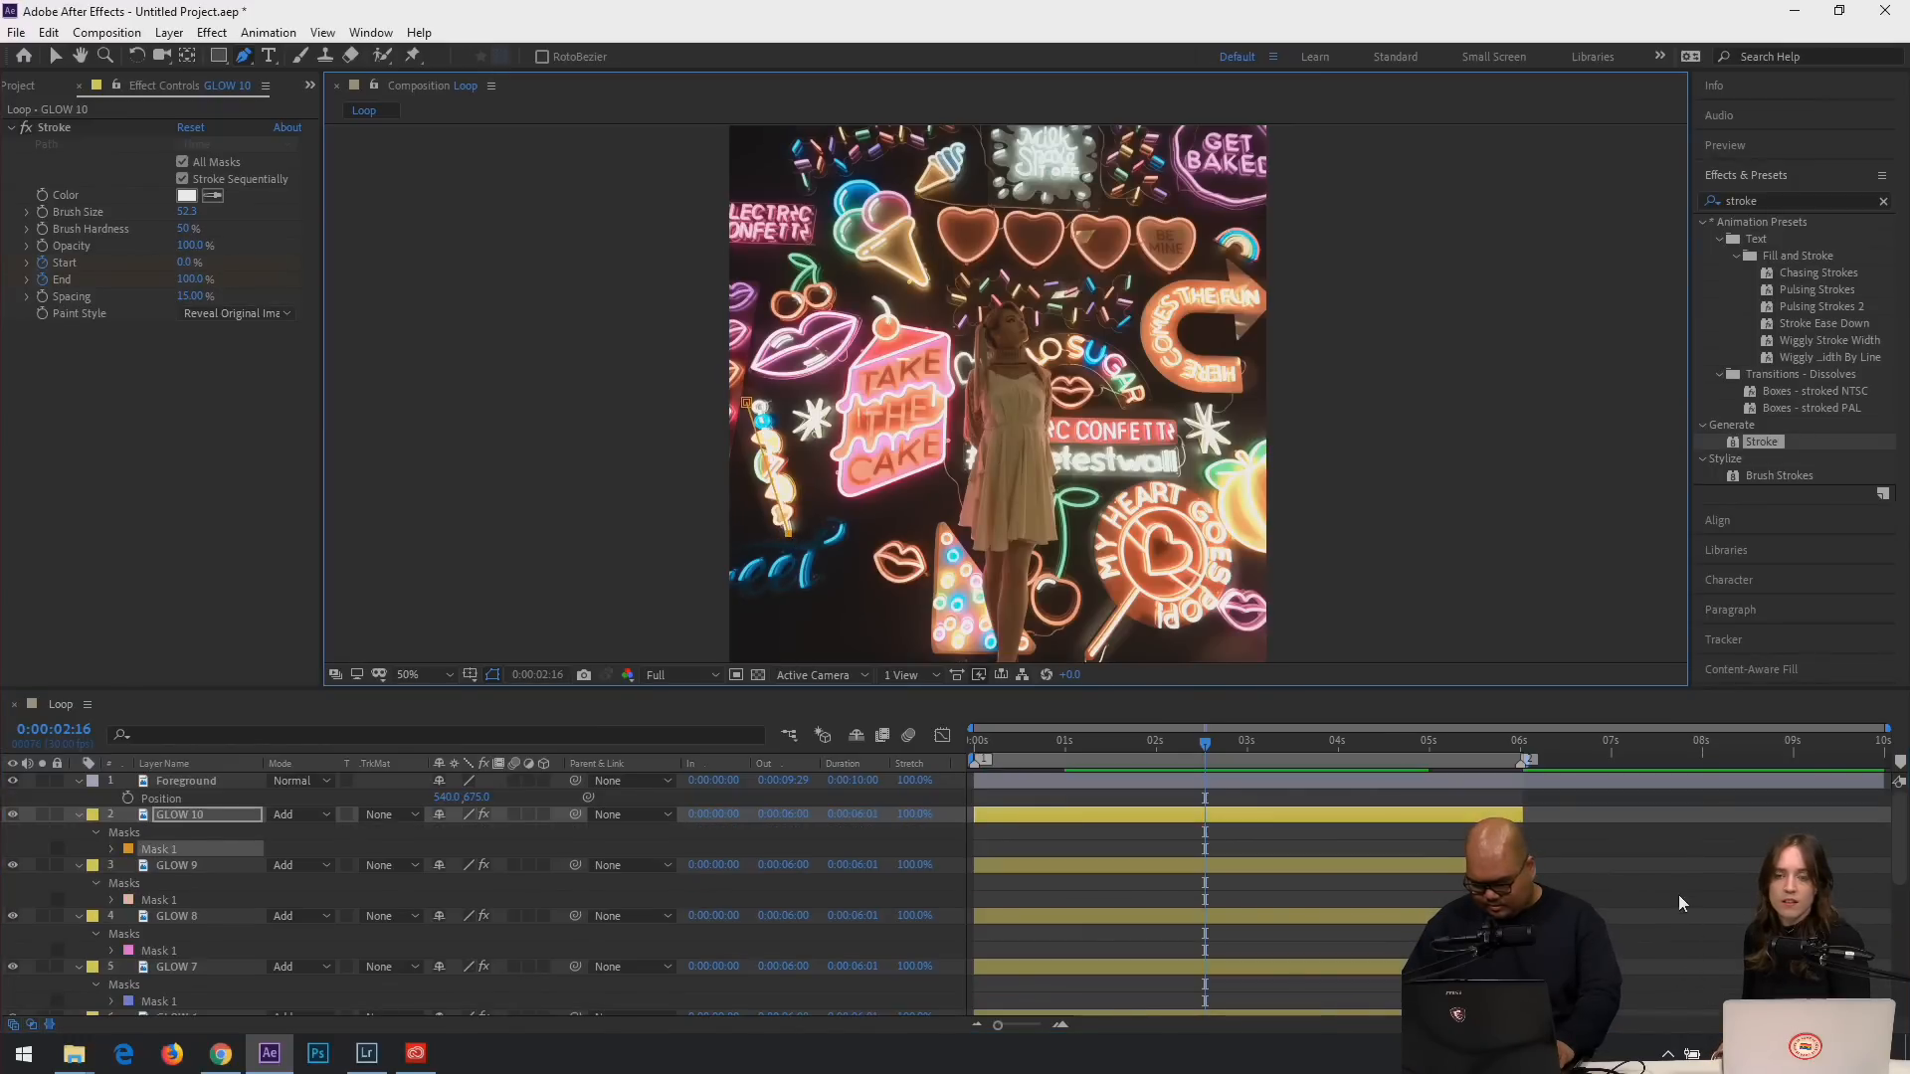
click(1653, 881)
Duplicate the GLOW 10 layer and delete the mask from the copy.
click(193, 820)
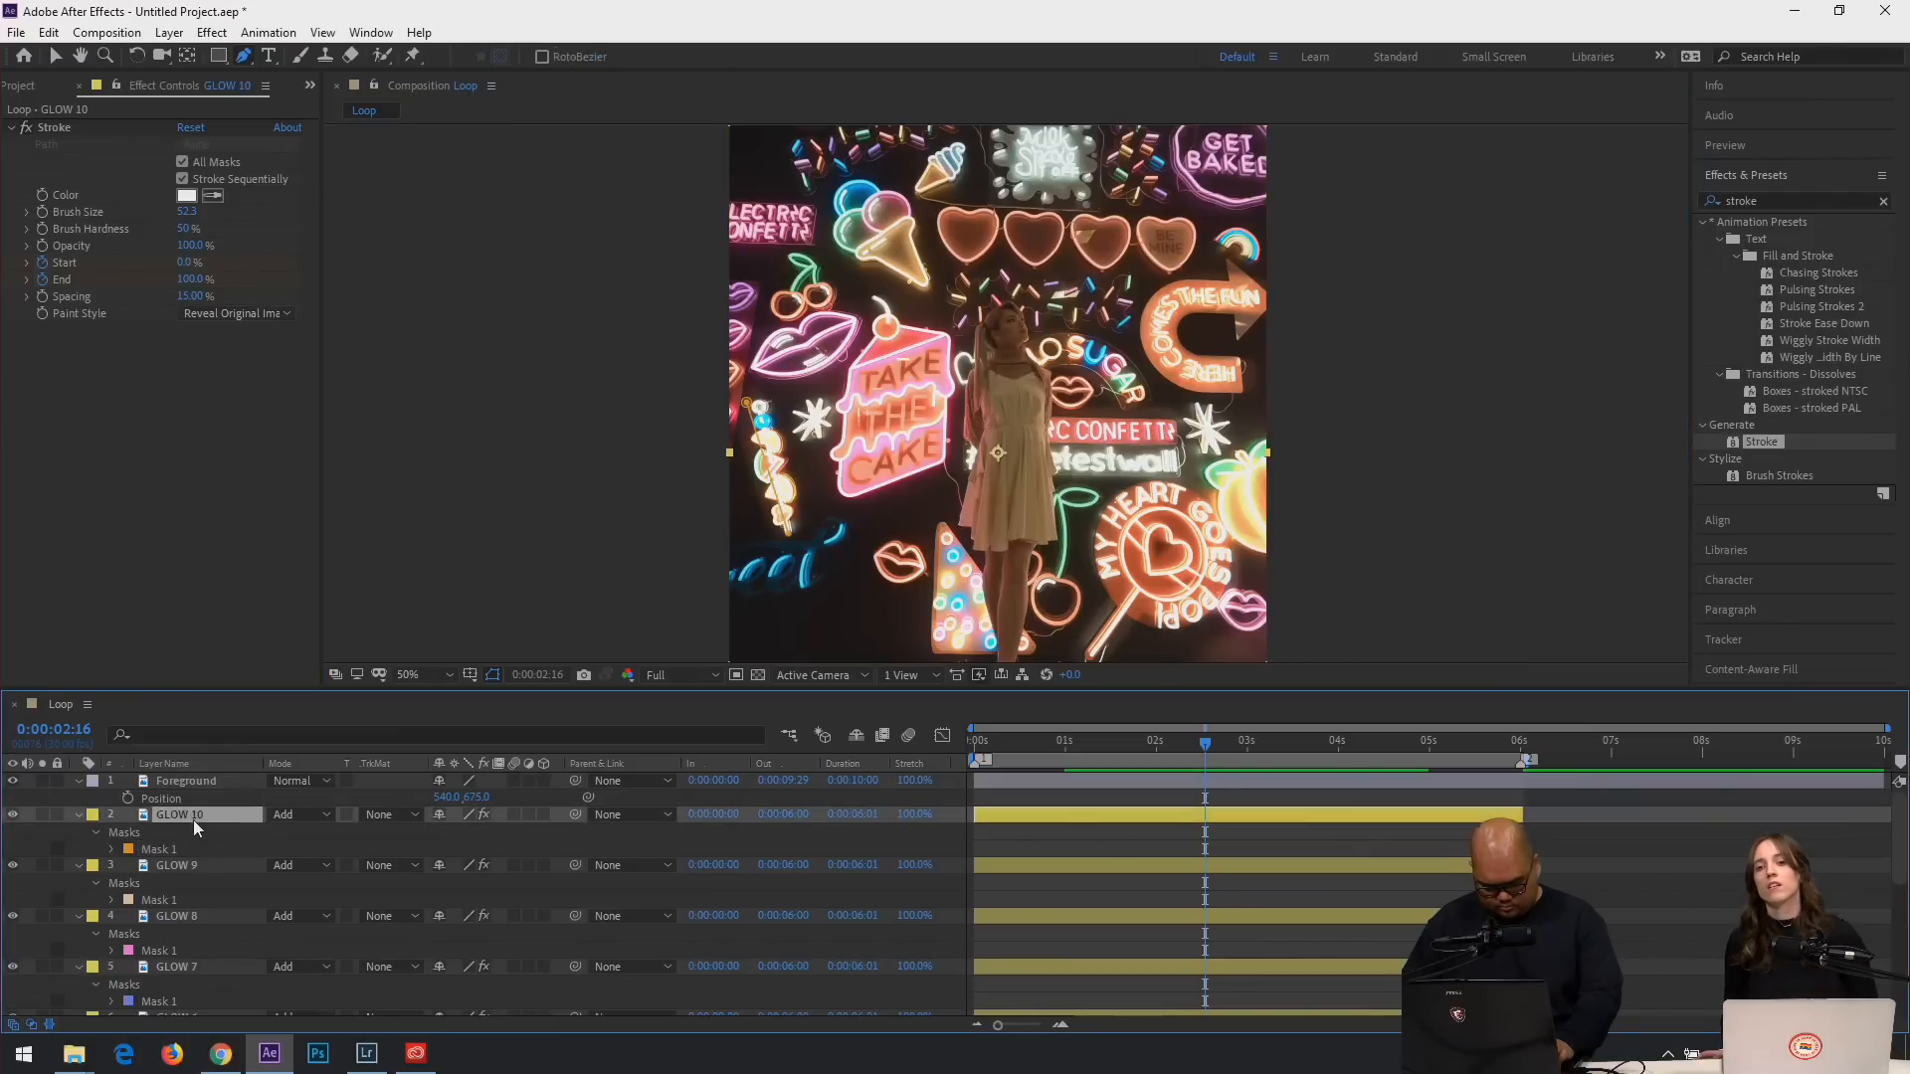
key(ctrl+d)
key(m)
click(142, 832)
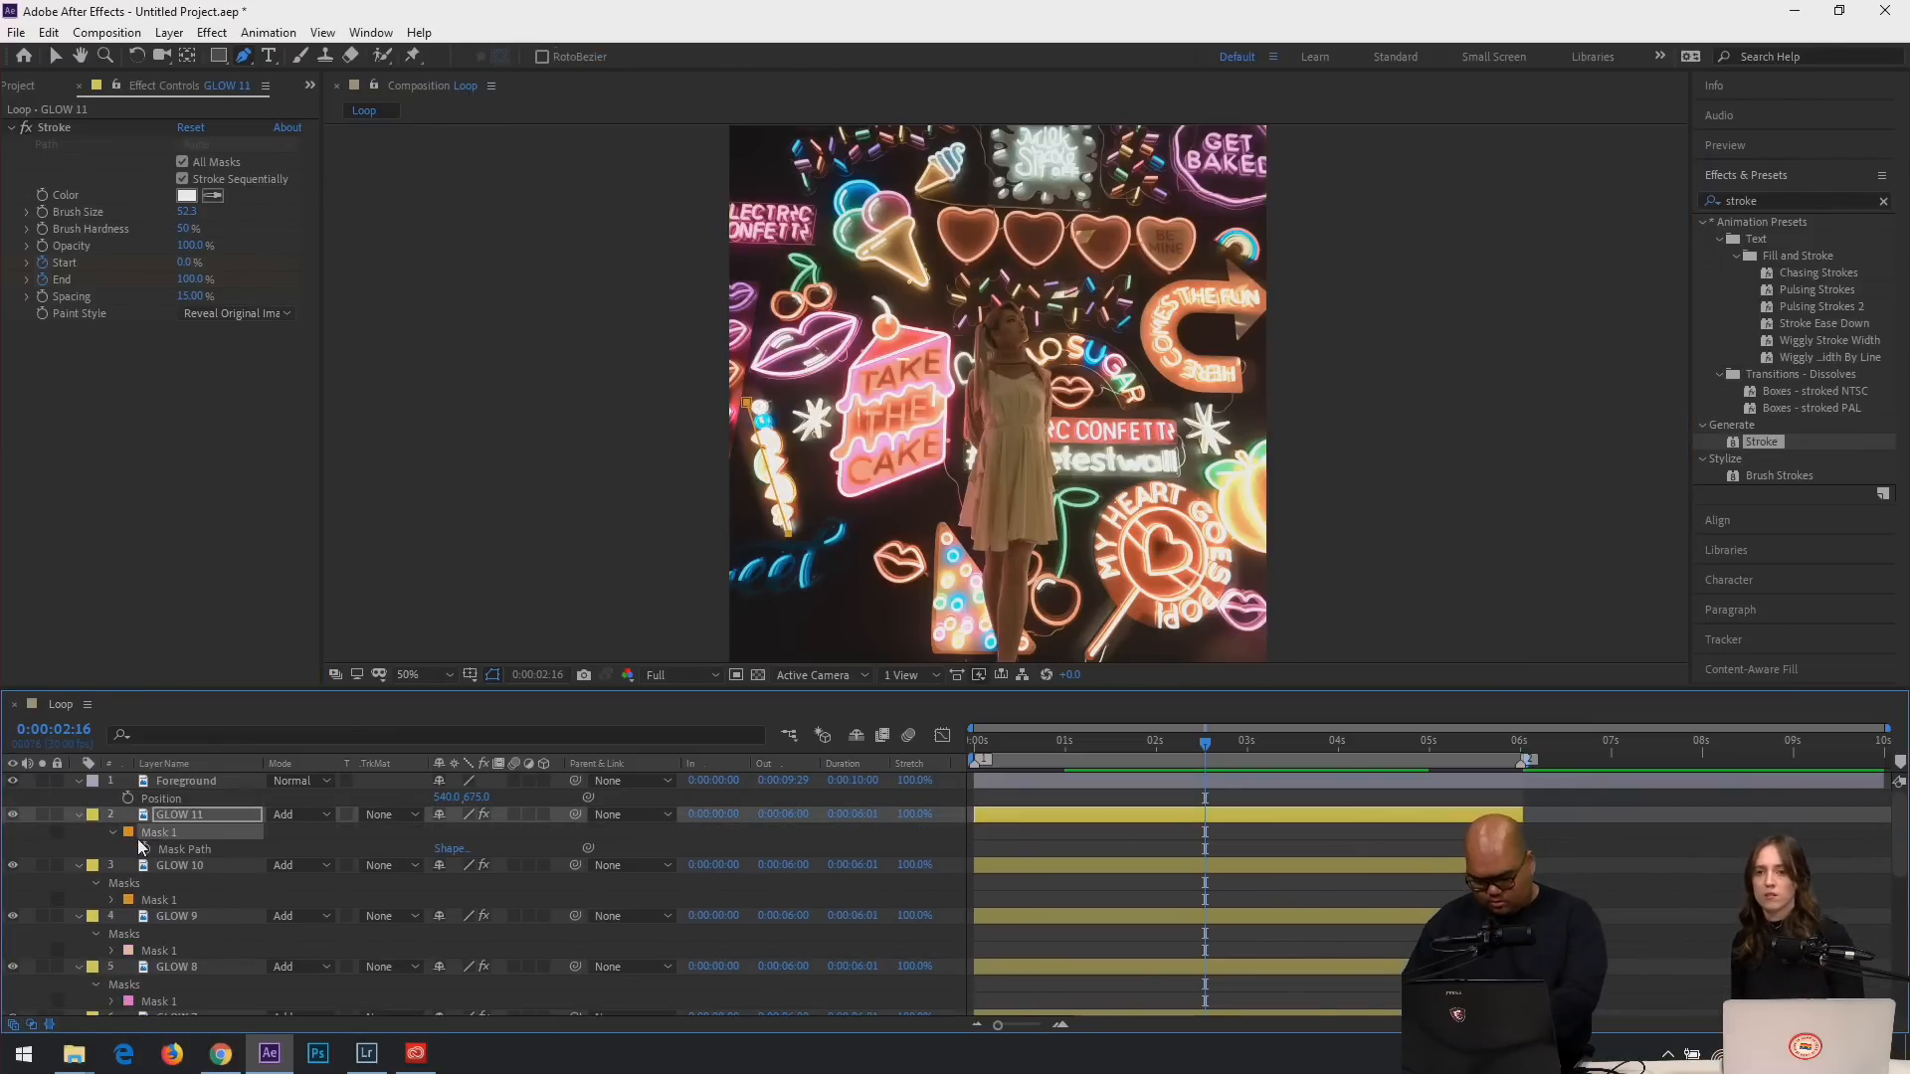
key(Delete)
click(1066, 356)
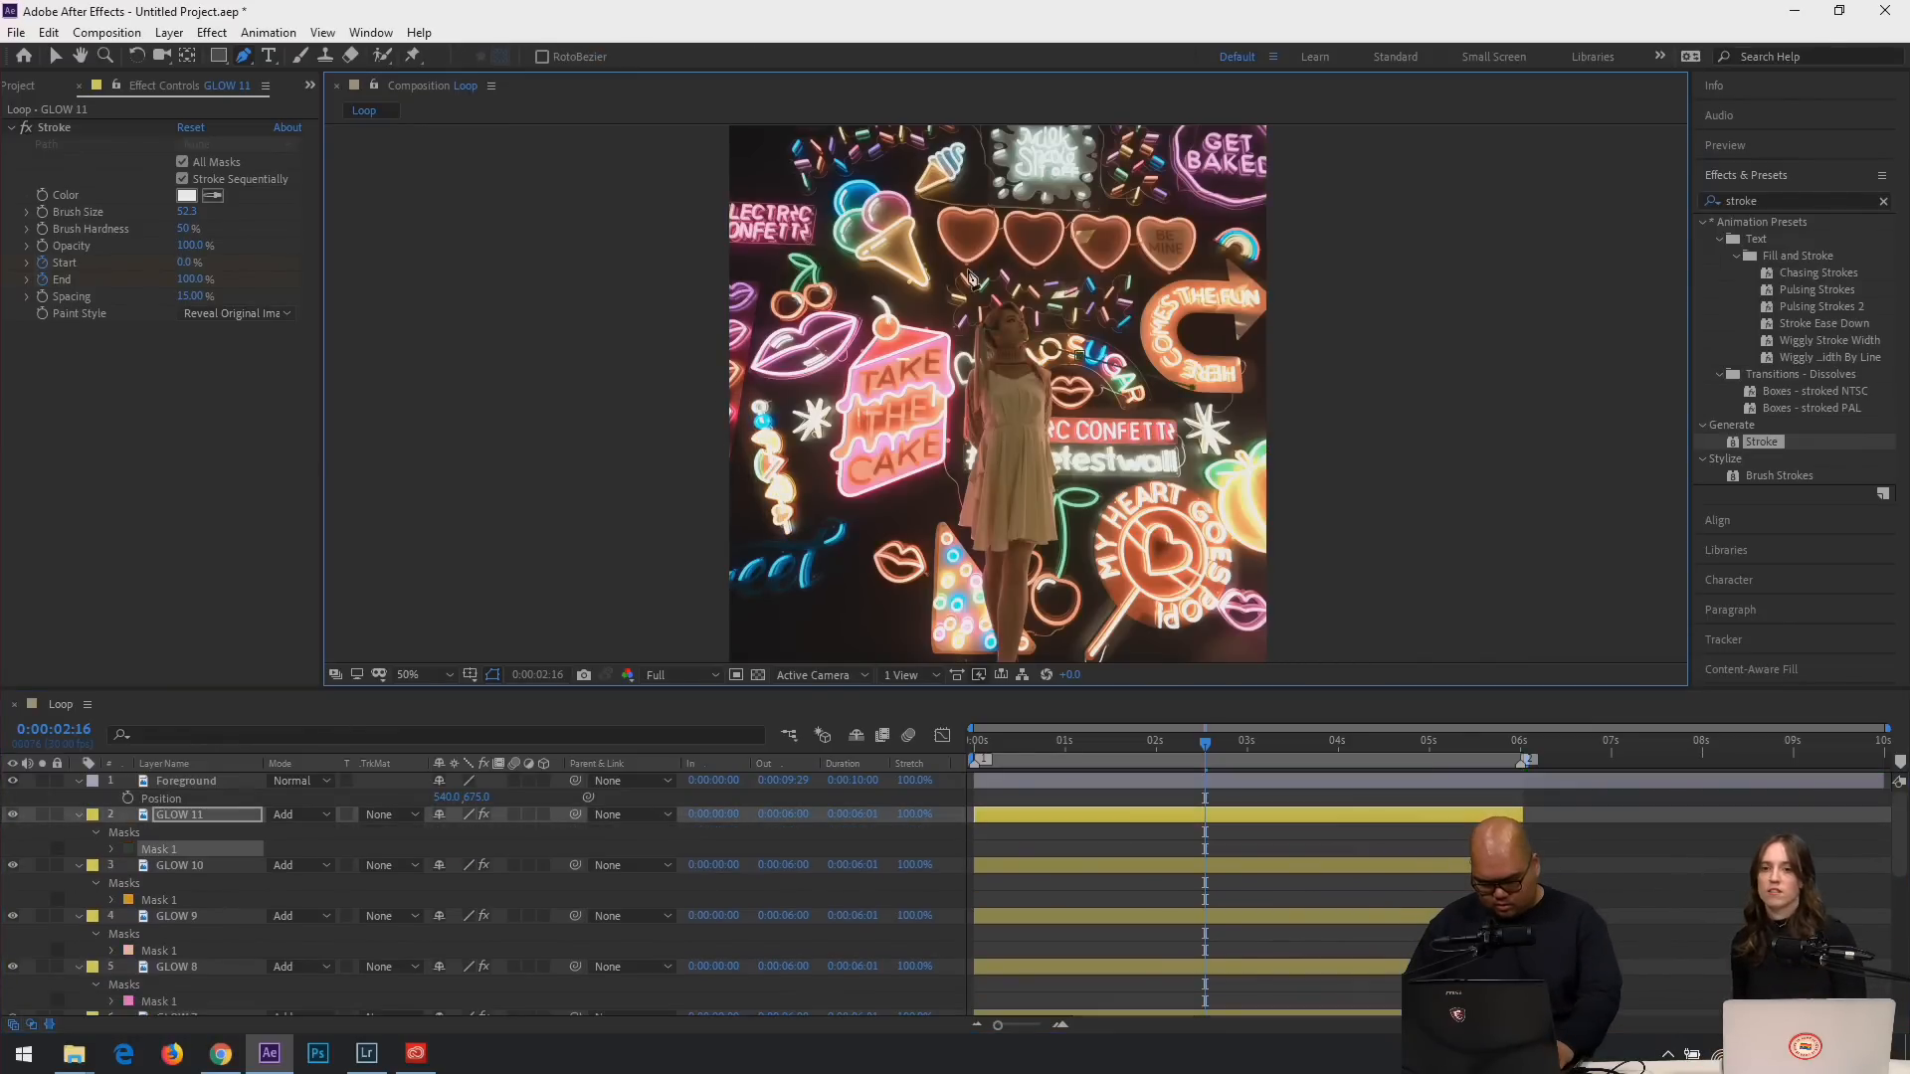
scroll(927, 144, up, 2)
drag(1002, 260, 900, 492)
scroll(900, 492, down, 5)
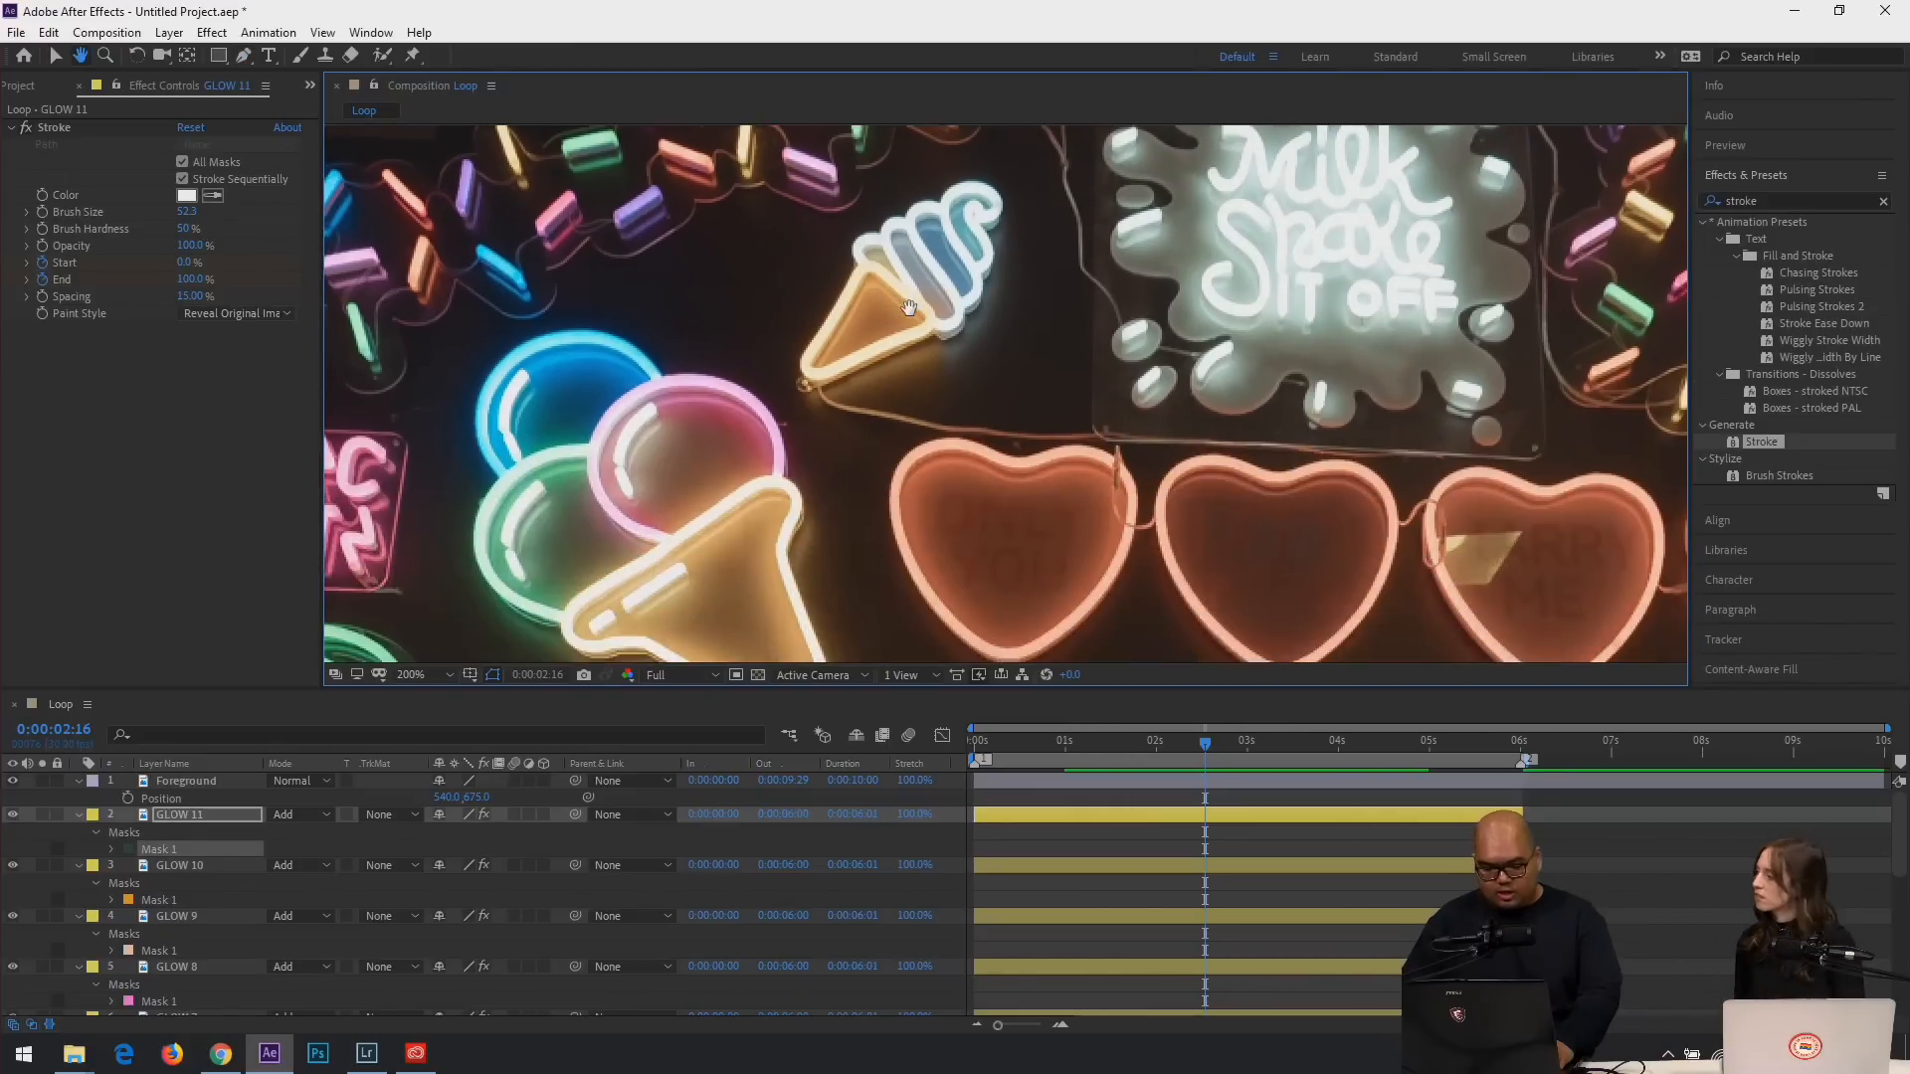
key(g)
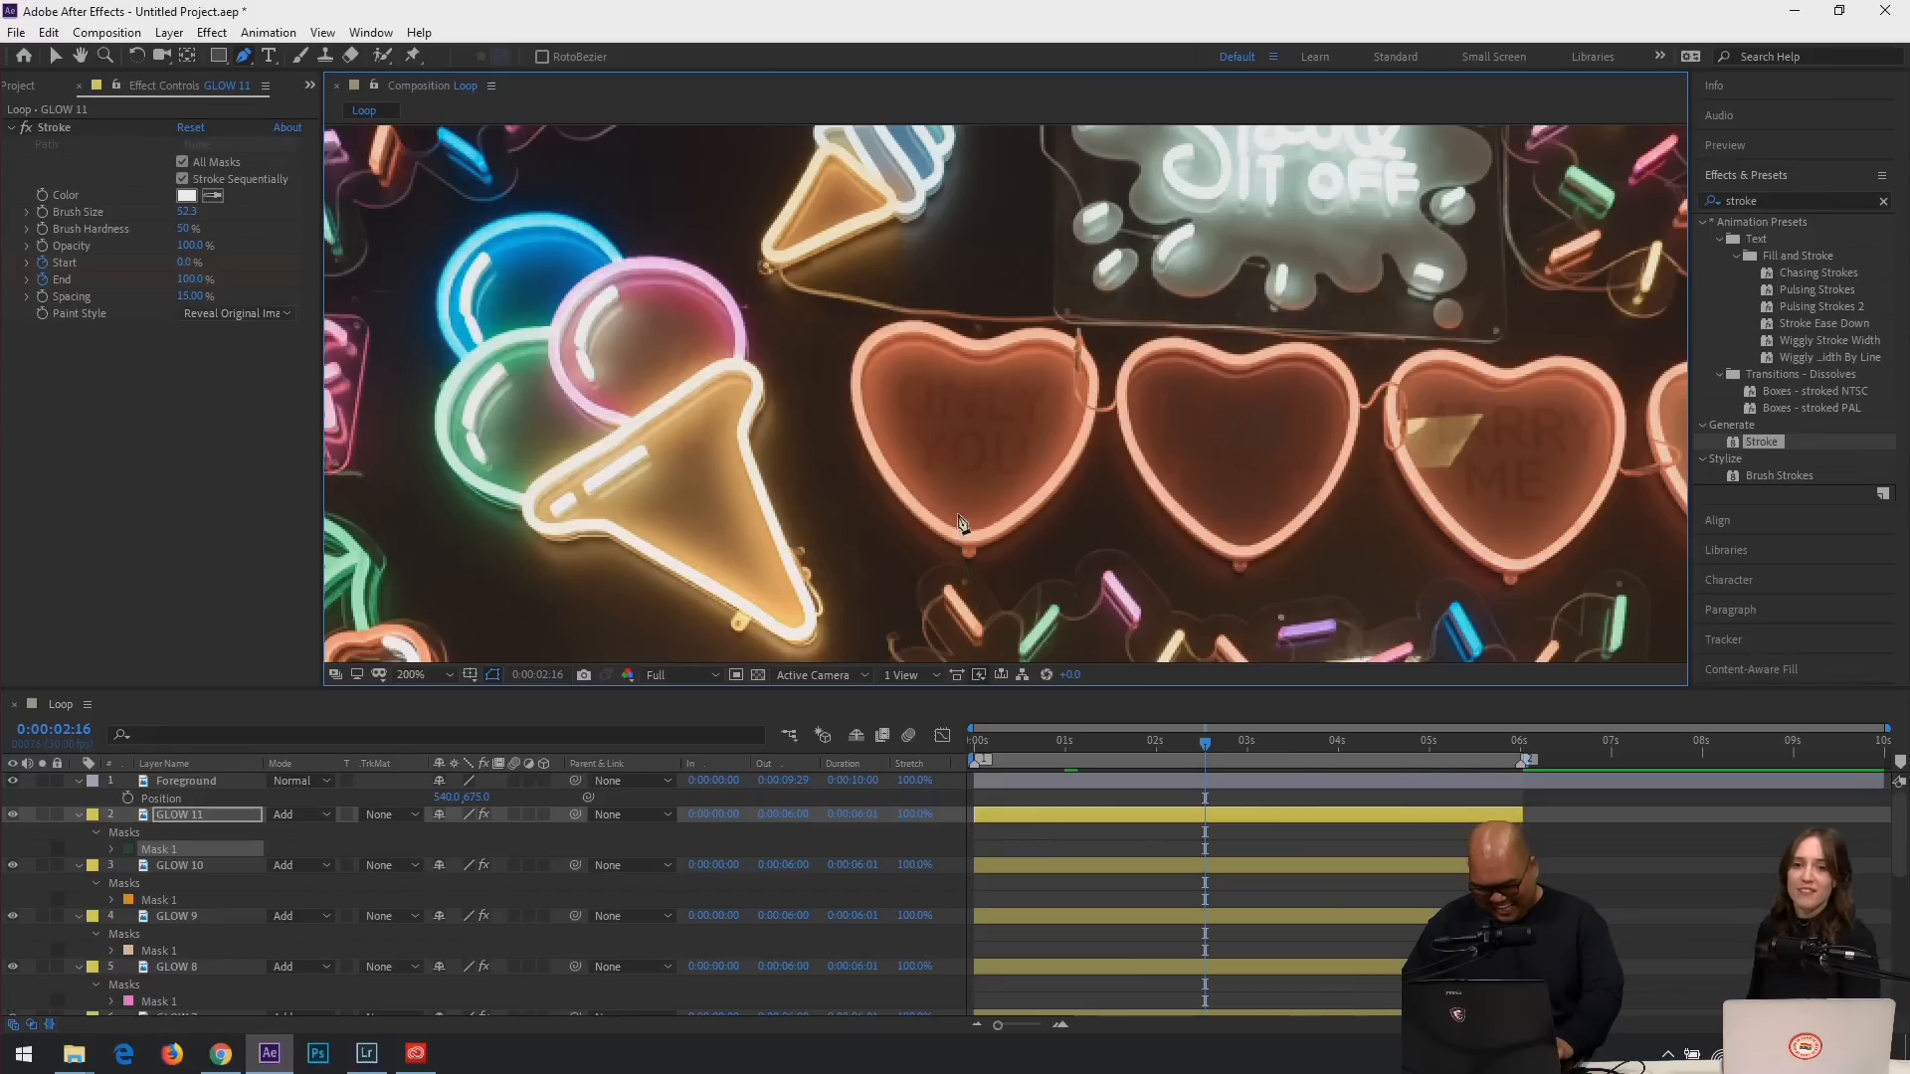
scroll(963, 528, down, 2)
key(ctrl+z)
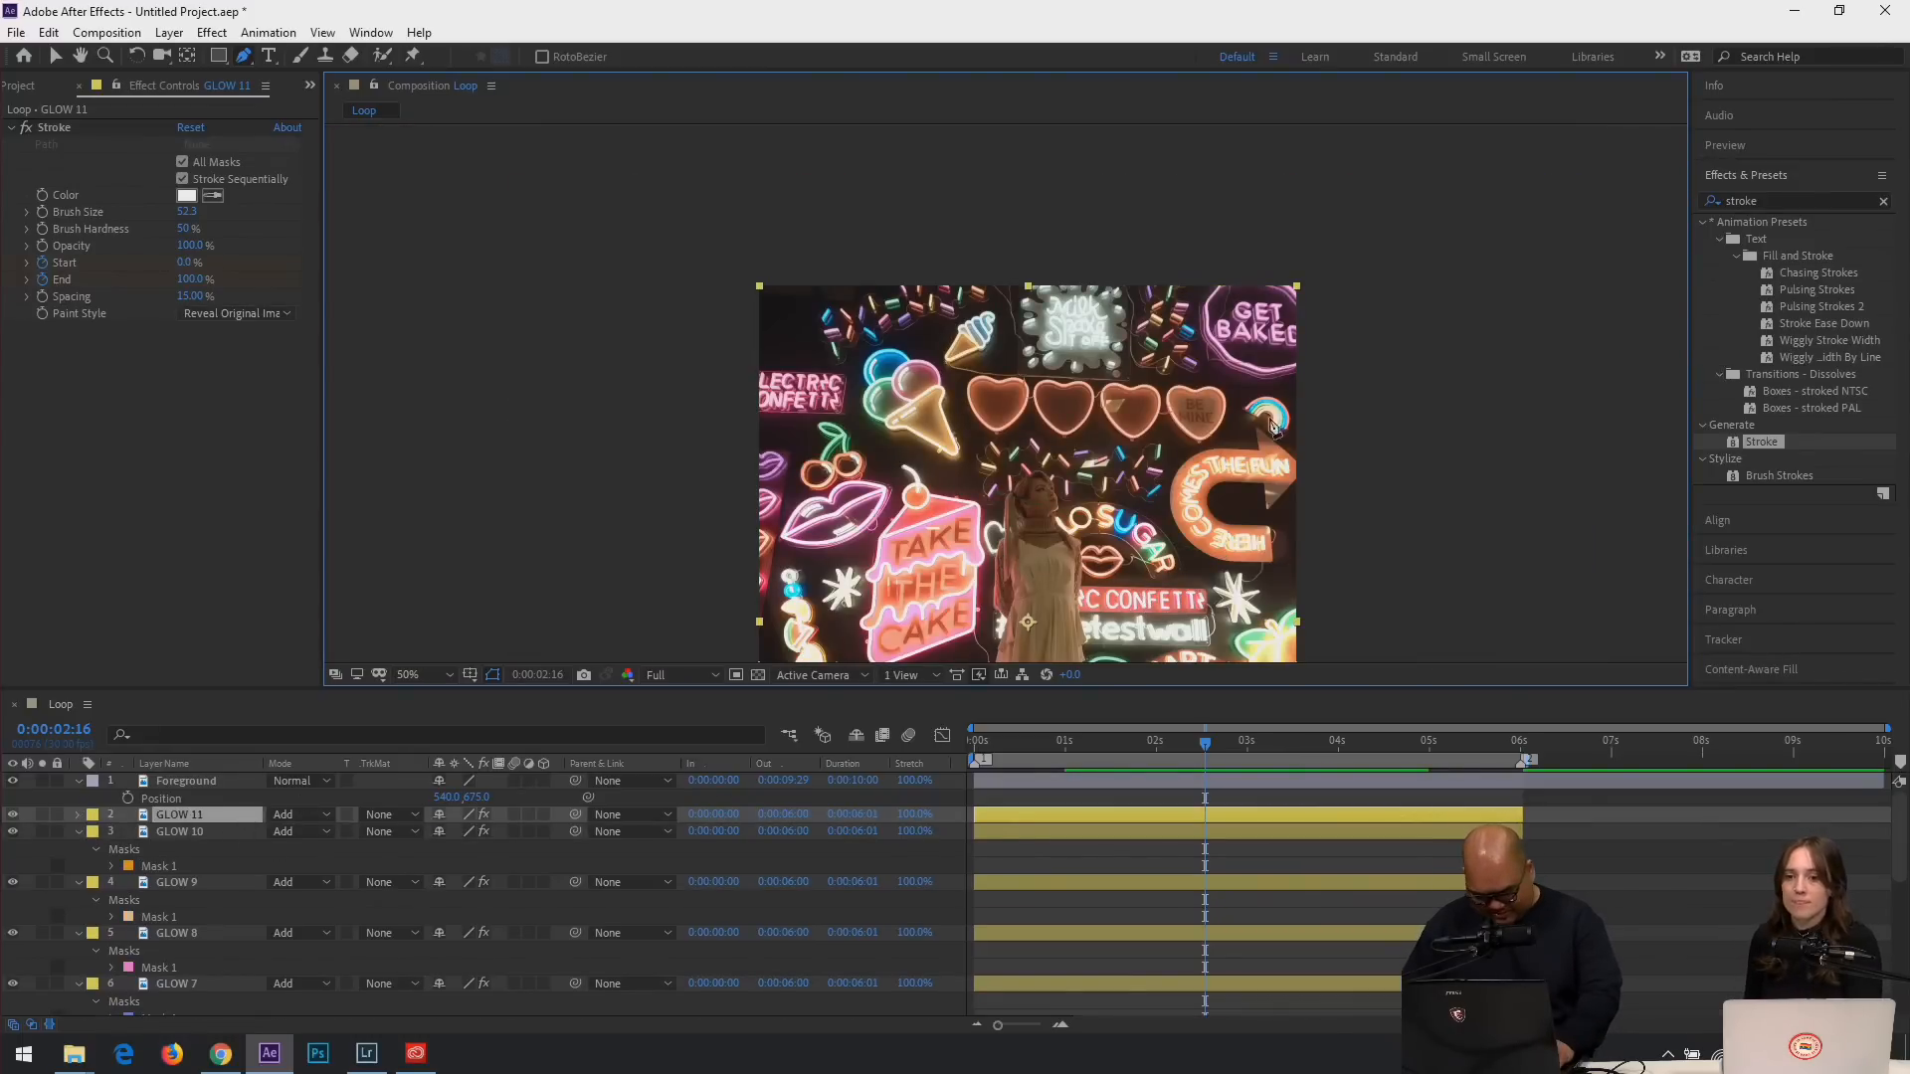
Draw one continuous curved mask path on GLOW 11 looping through all four heart signs, ending at the BE MINE heart.
scroll(1064, 445, up, 2)
click(985, 454)
drag(942, 377, 1008, 442)
drag(1086, 369, 1122, 448)
drag(1085, 433, 1080, 428)
drag(1206, 371, 1315, 403)
drag(1251, 486, 1231, 422)
click(1324, 376)
drag(1429, 378, 1450, 428)
click(1391, 473)
click(1338, 432)
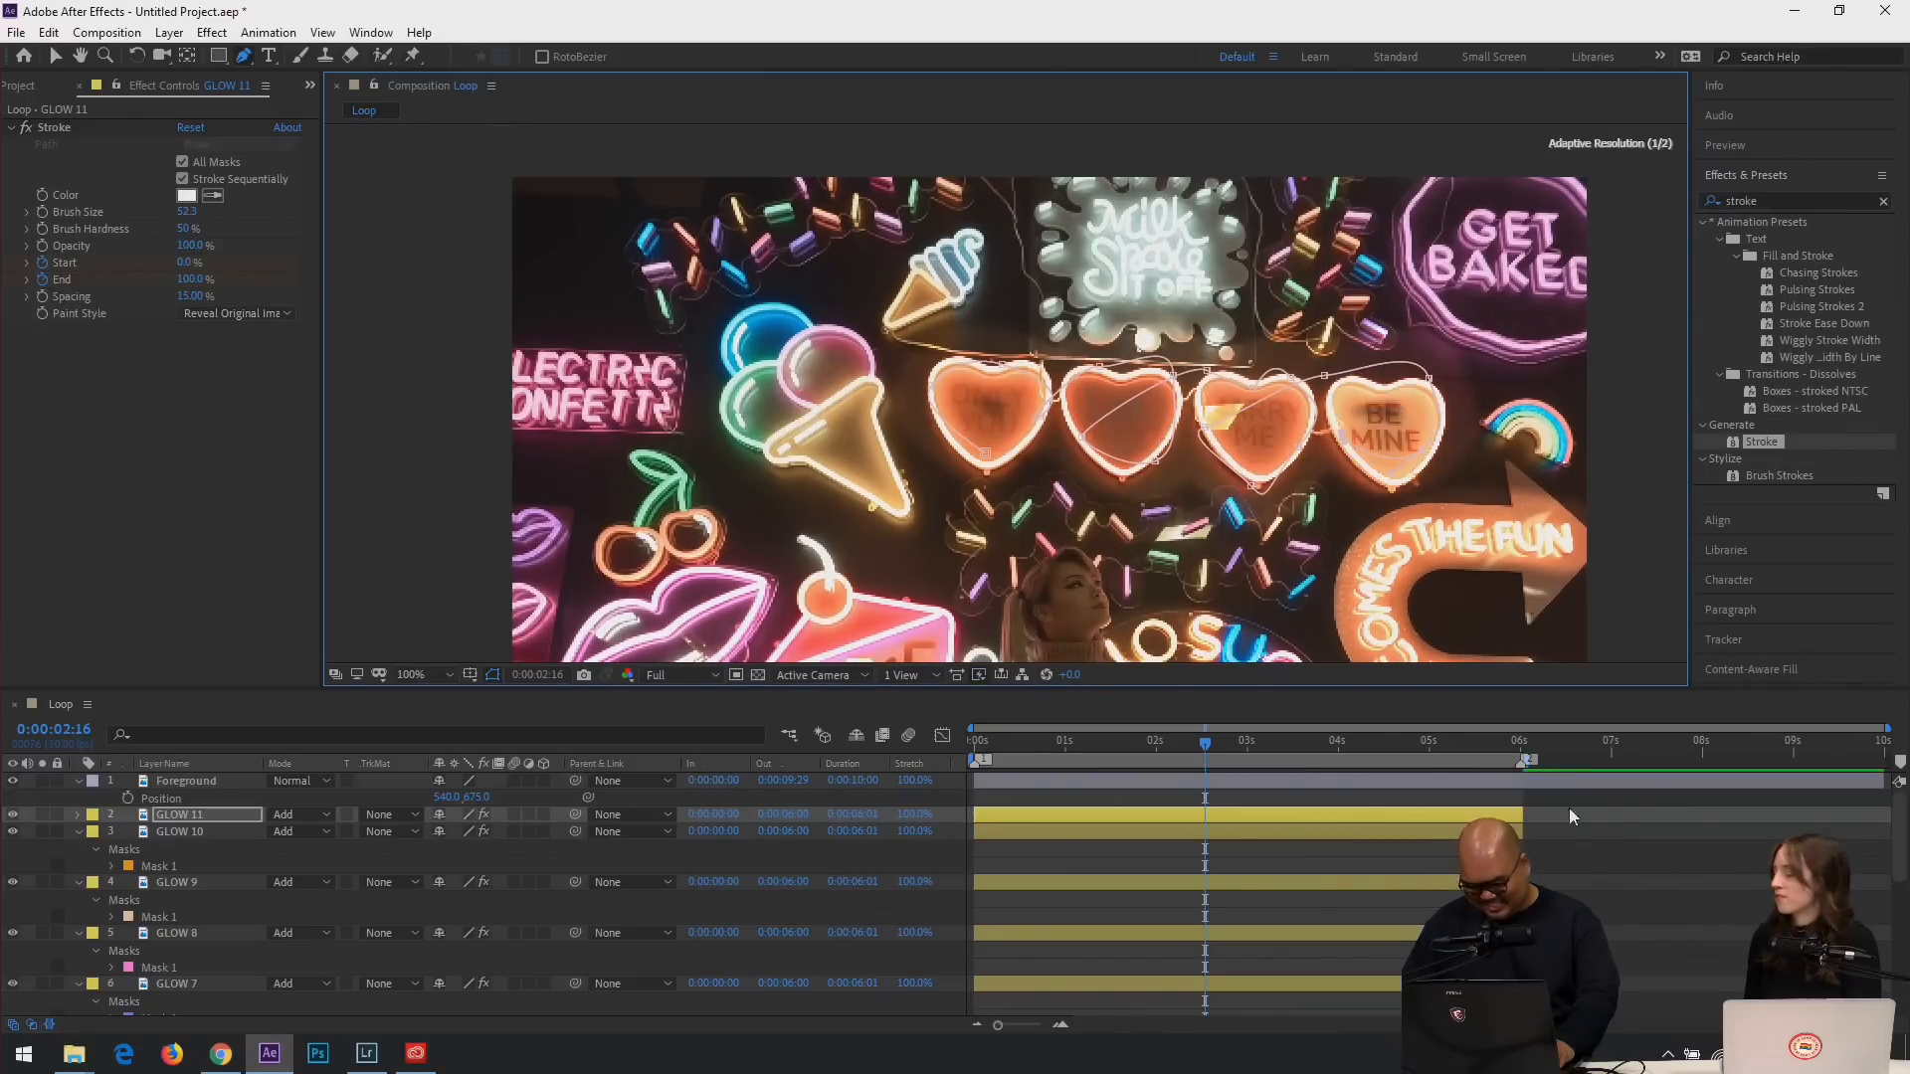
click(1633, 873)
Duplicate the GLOW 11 layer and delete the mask from the copy.
click(177, 815)
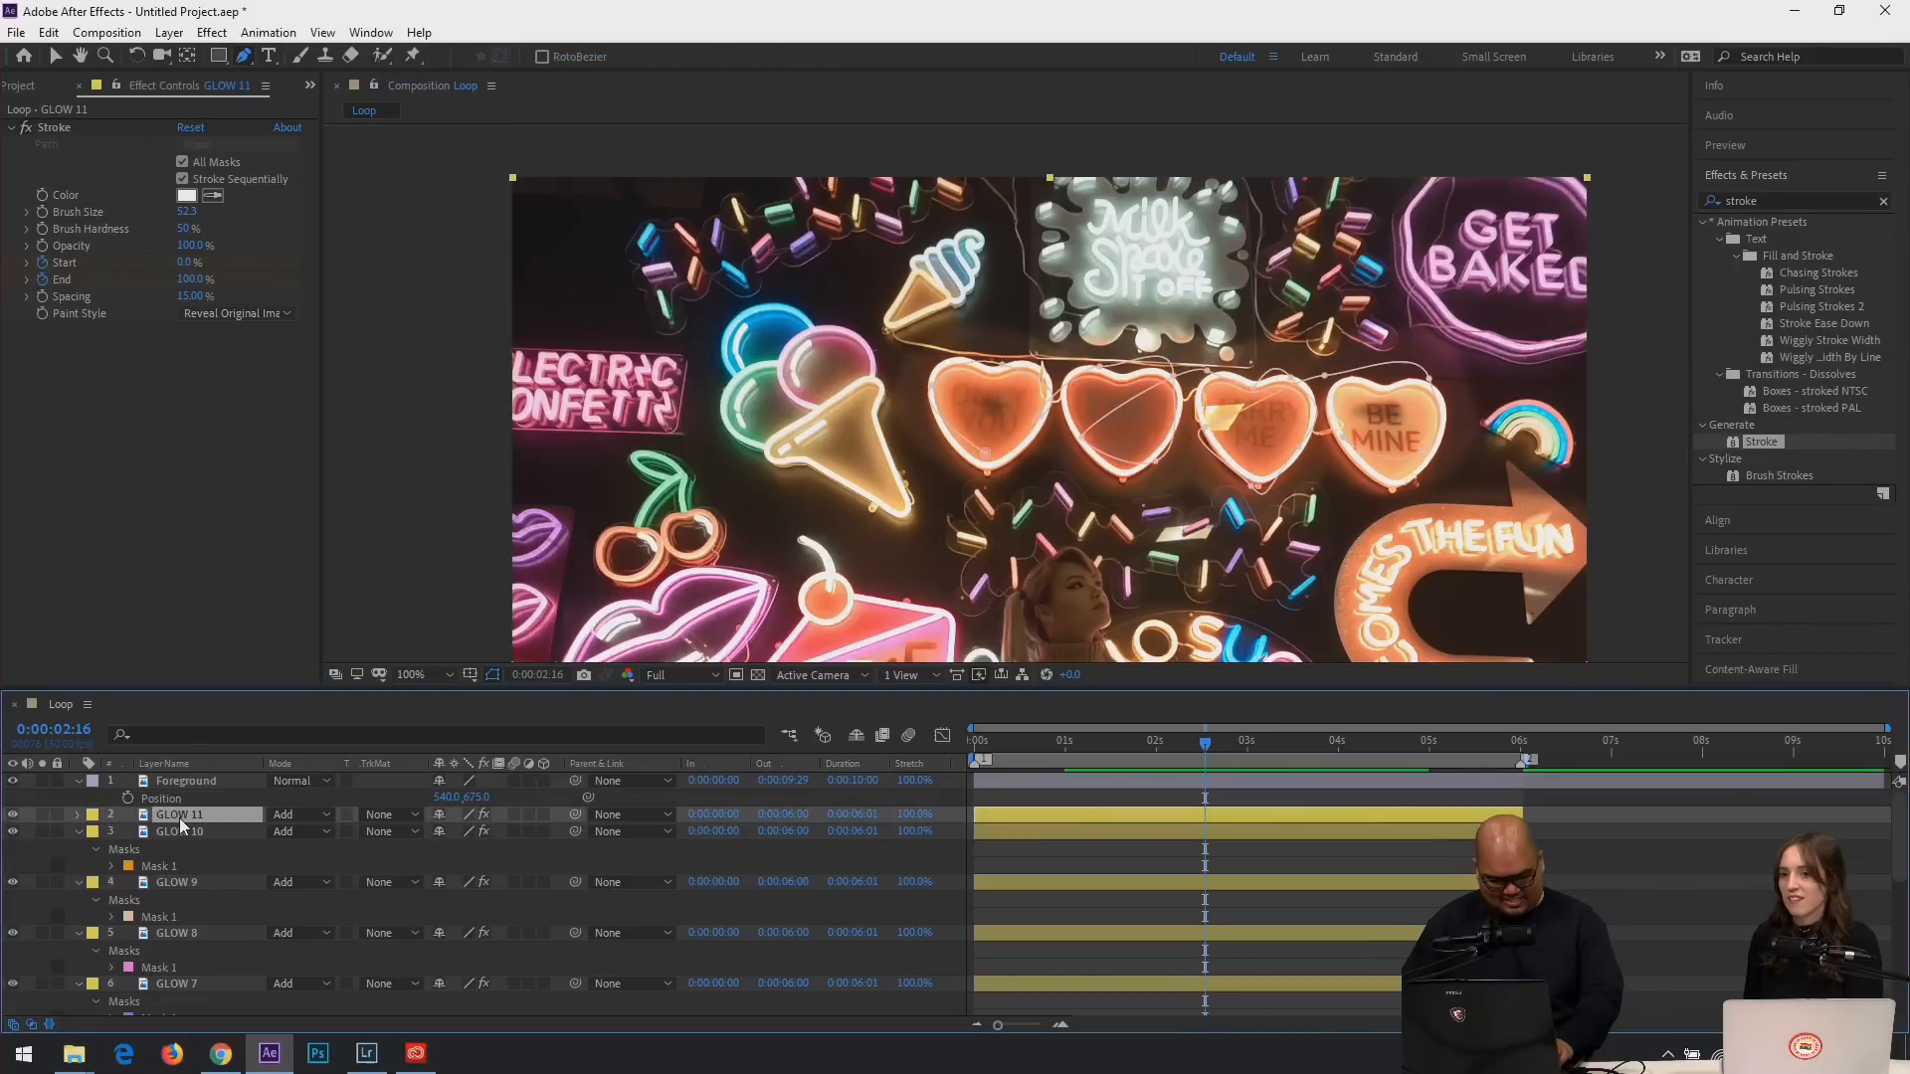
key(ctrl+d)
key(m)
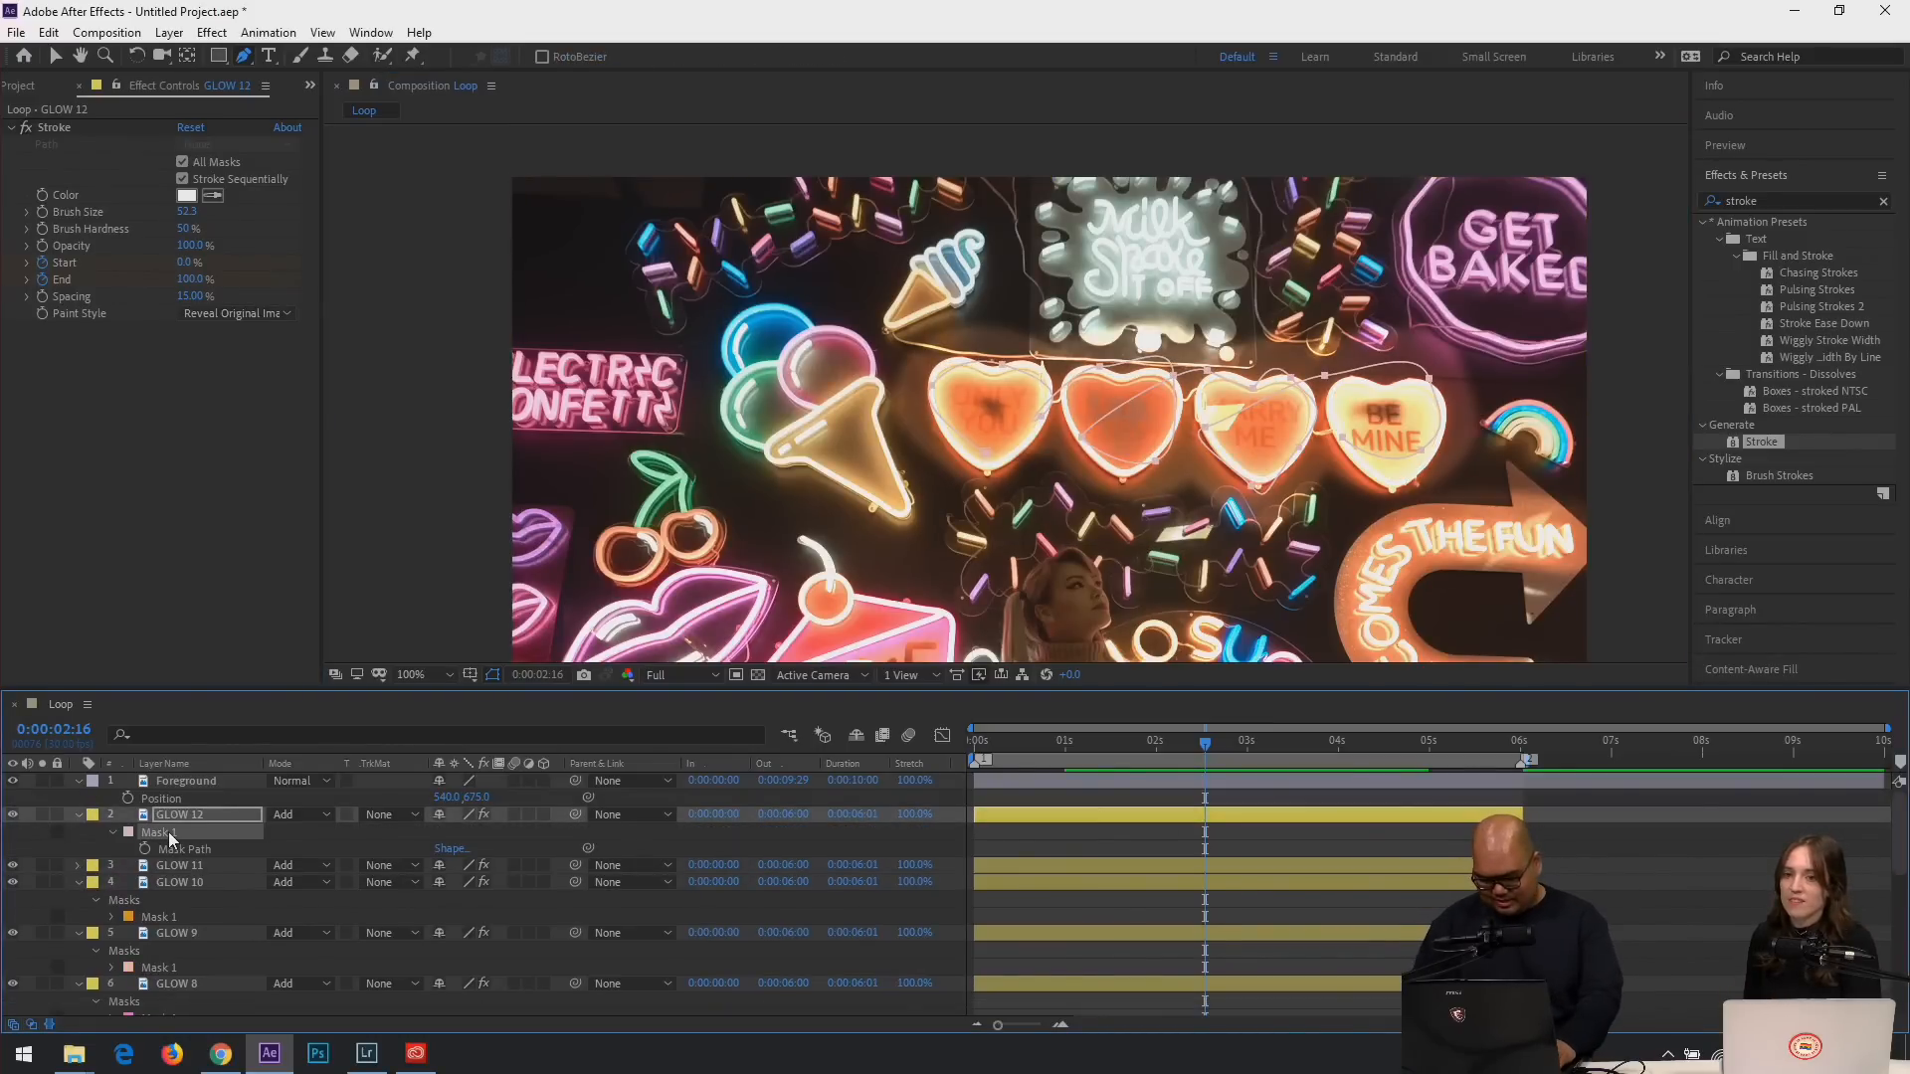
key(m)
Draw an open mask path on GLOW 12 along the GET BAKED sign's ring and nudge it slightly upward.
scroll(1040, 330, down, 1)
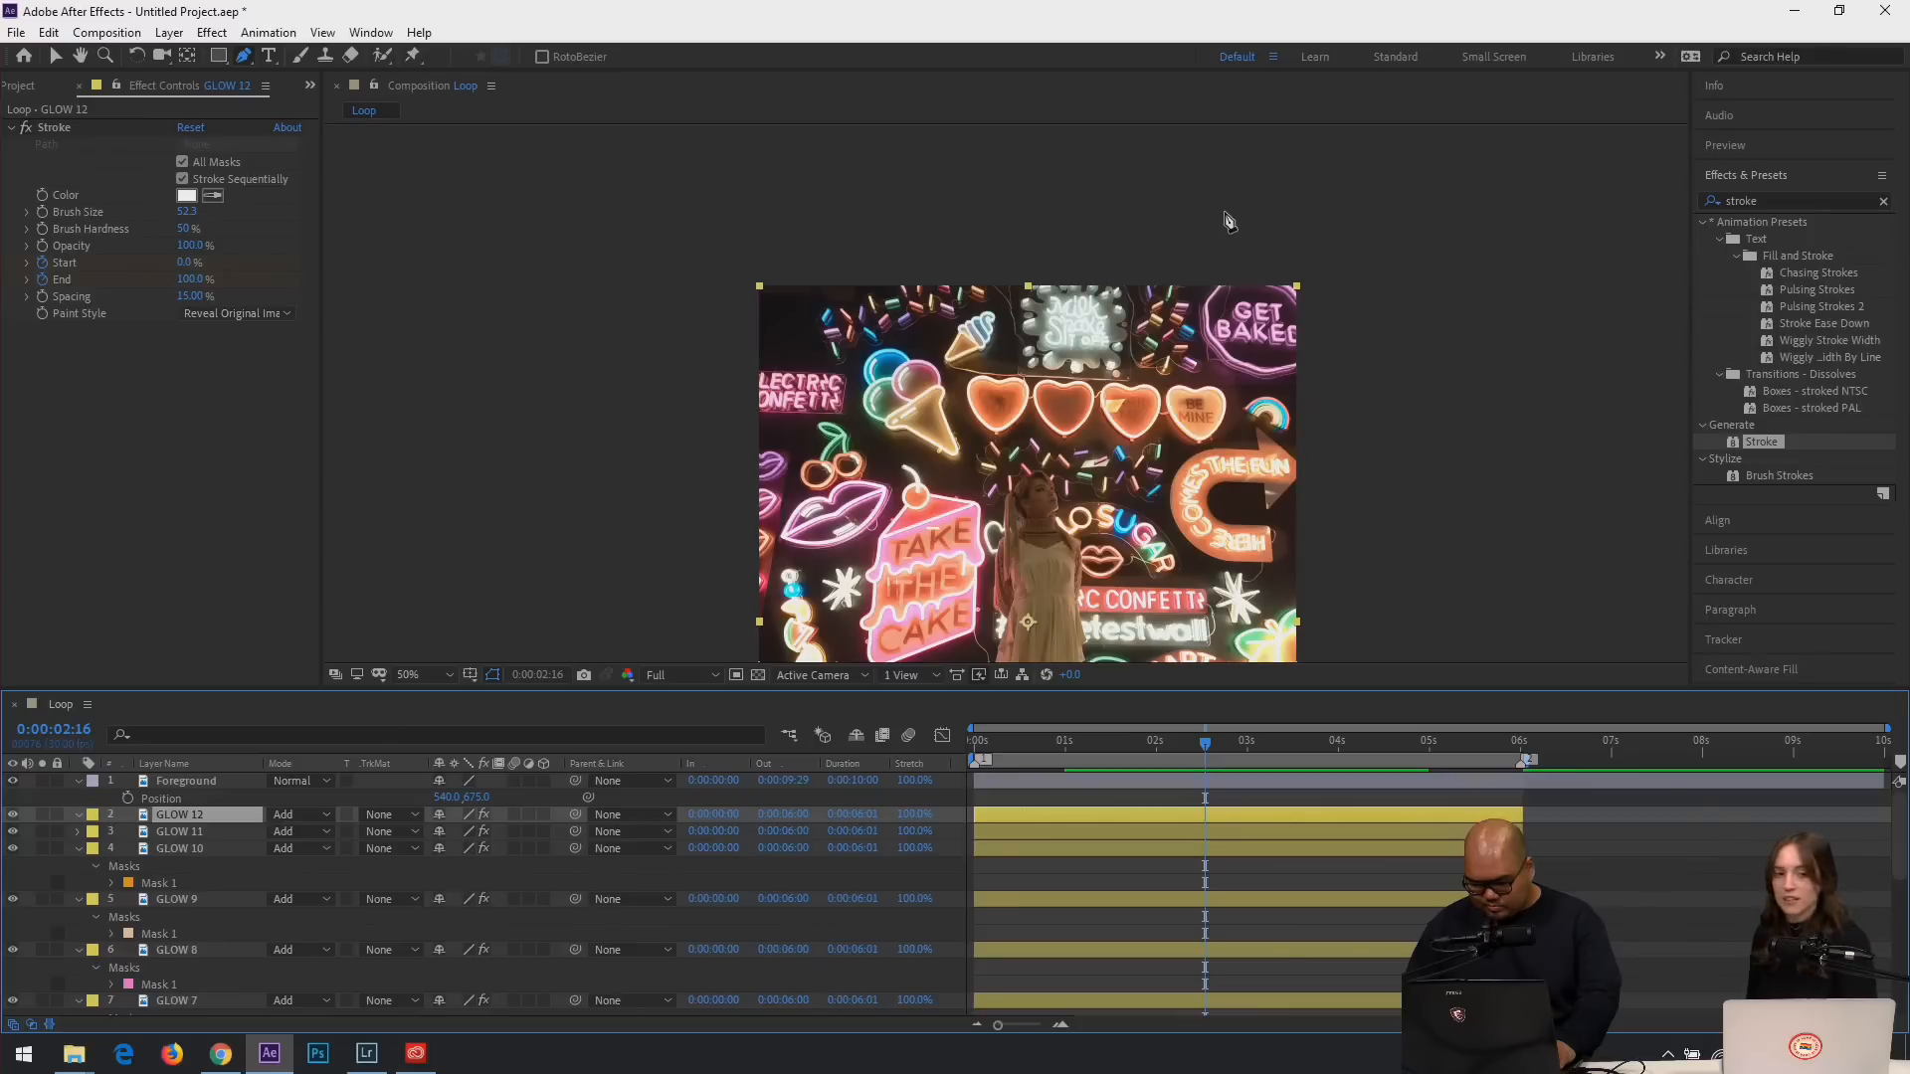
scroll(1228, 218, up, 1)
click(1442, 173)
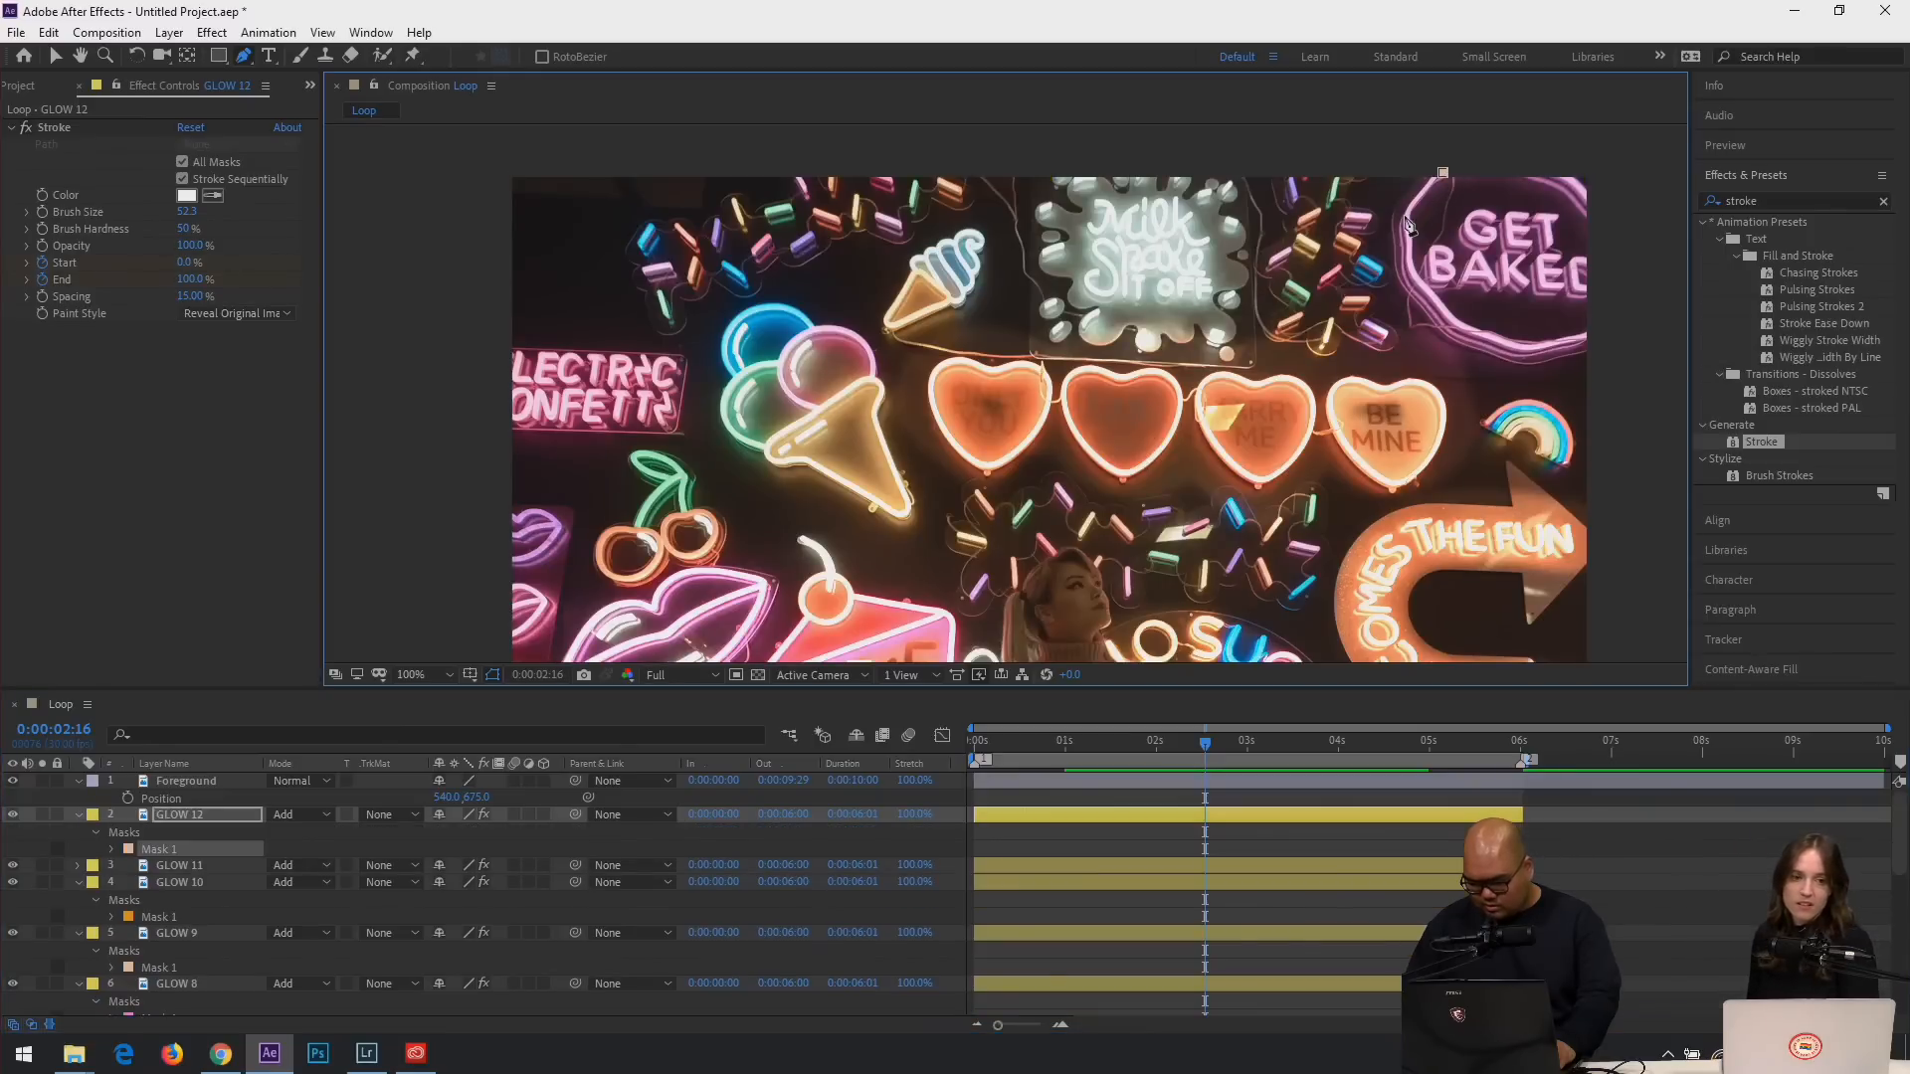
click(1410, 274)
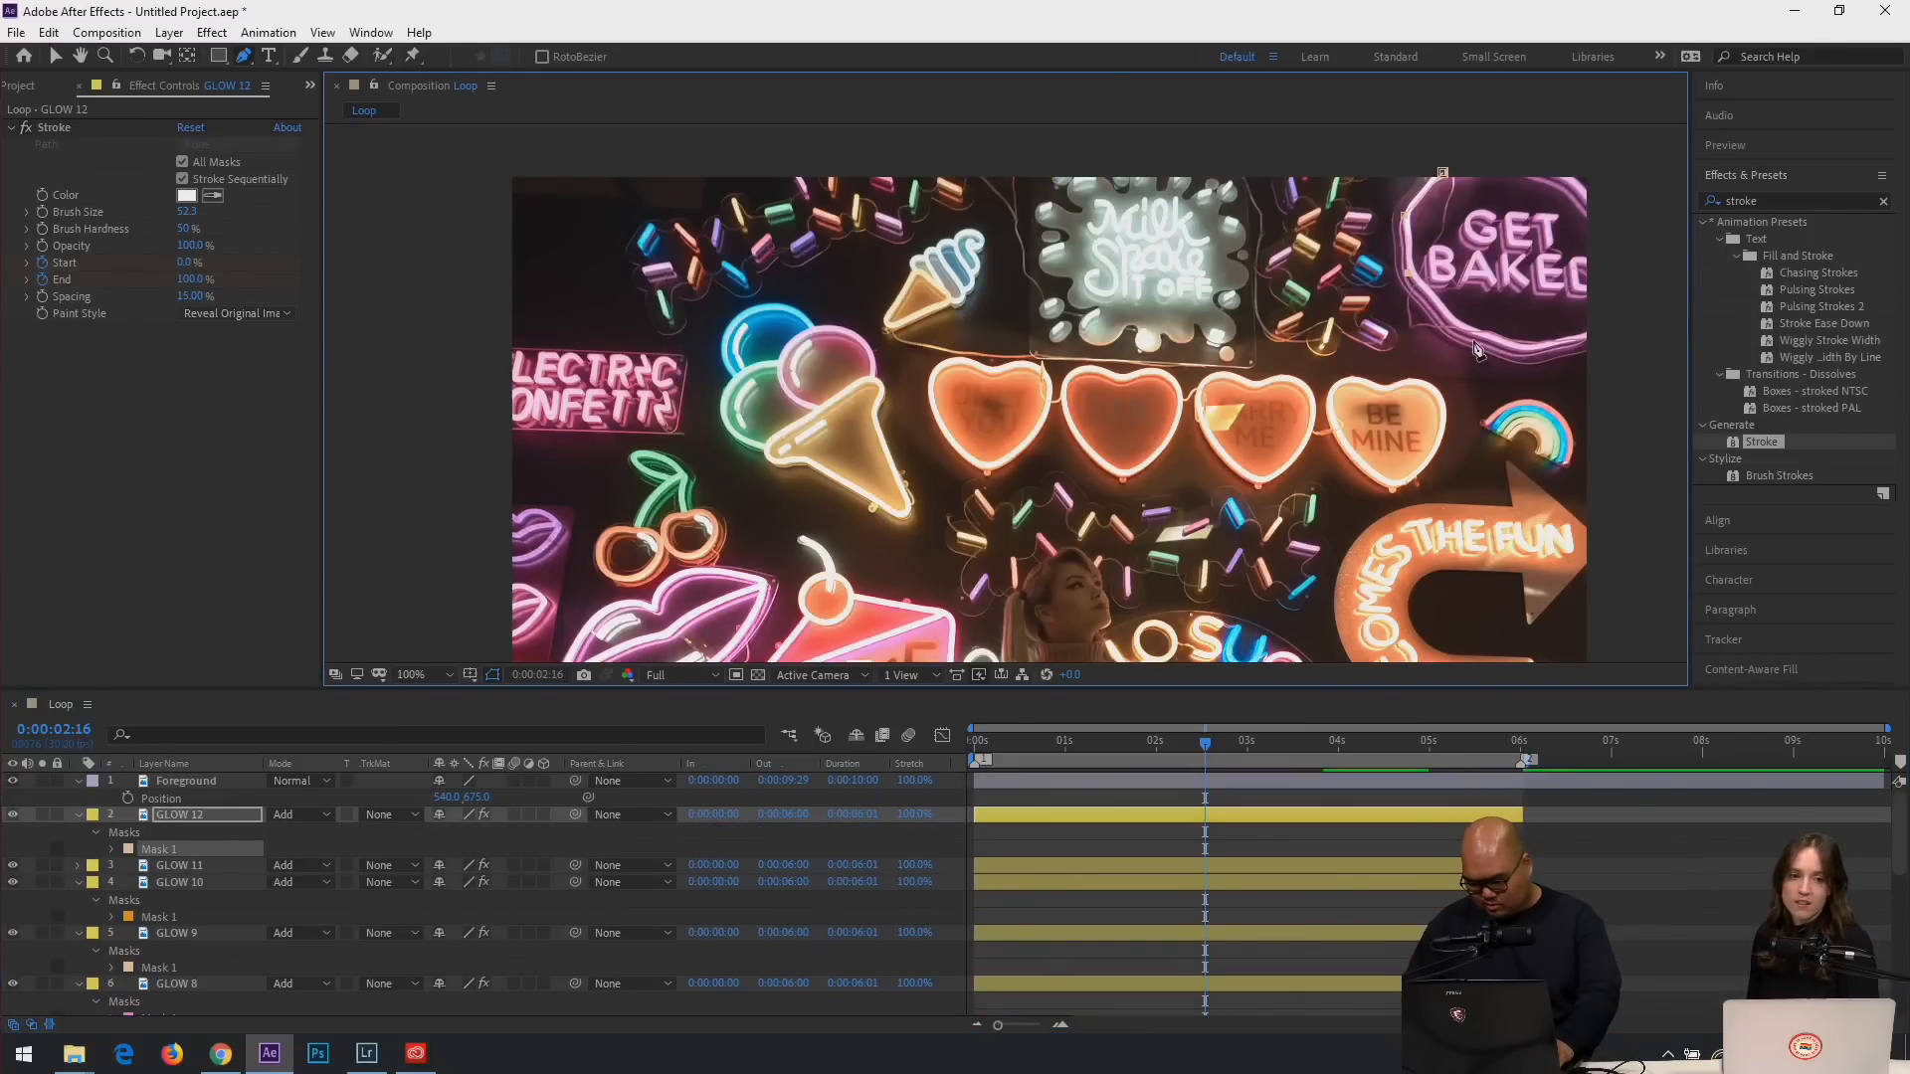
double_click(1601, 313)
mouse_move(1576, 348)
mouse_down()
mouse_move(1600, 348)
mouse_move(1580, 325)
mouse_up()
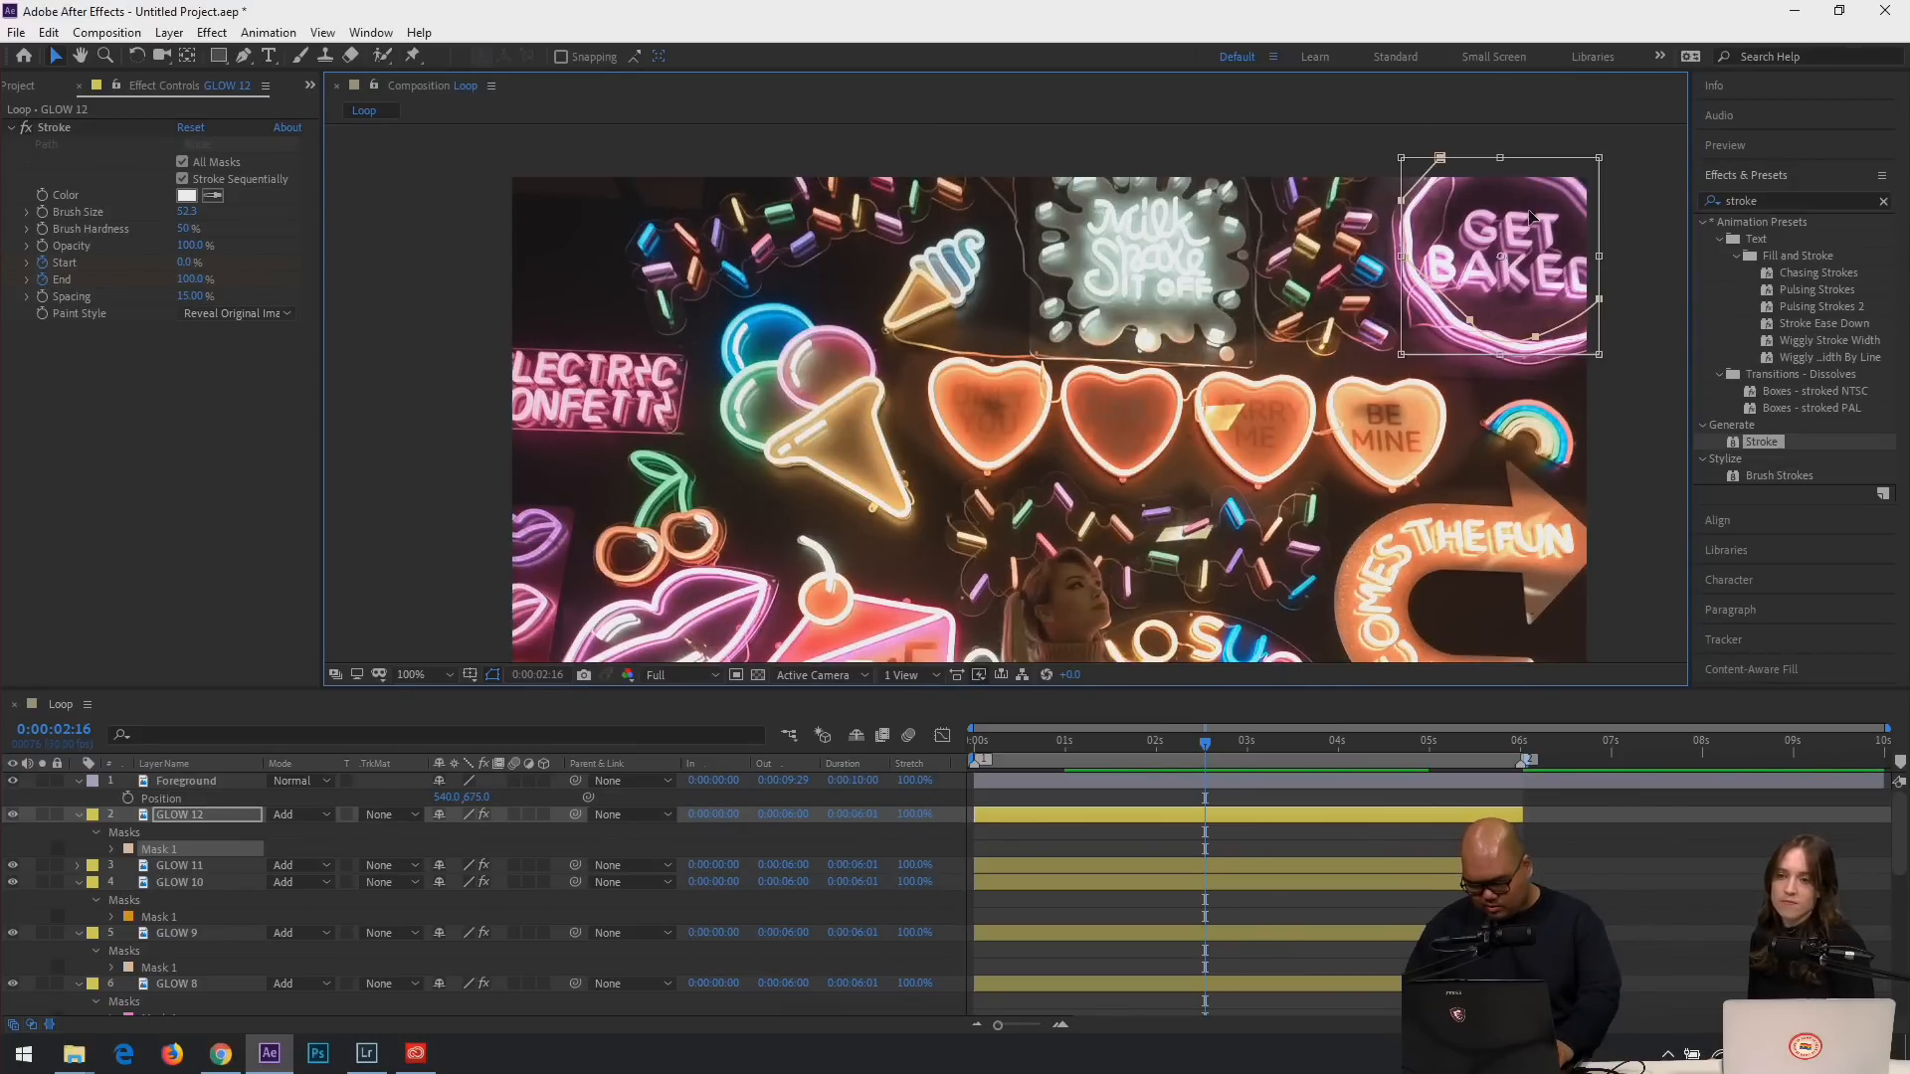
key(g)
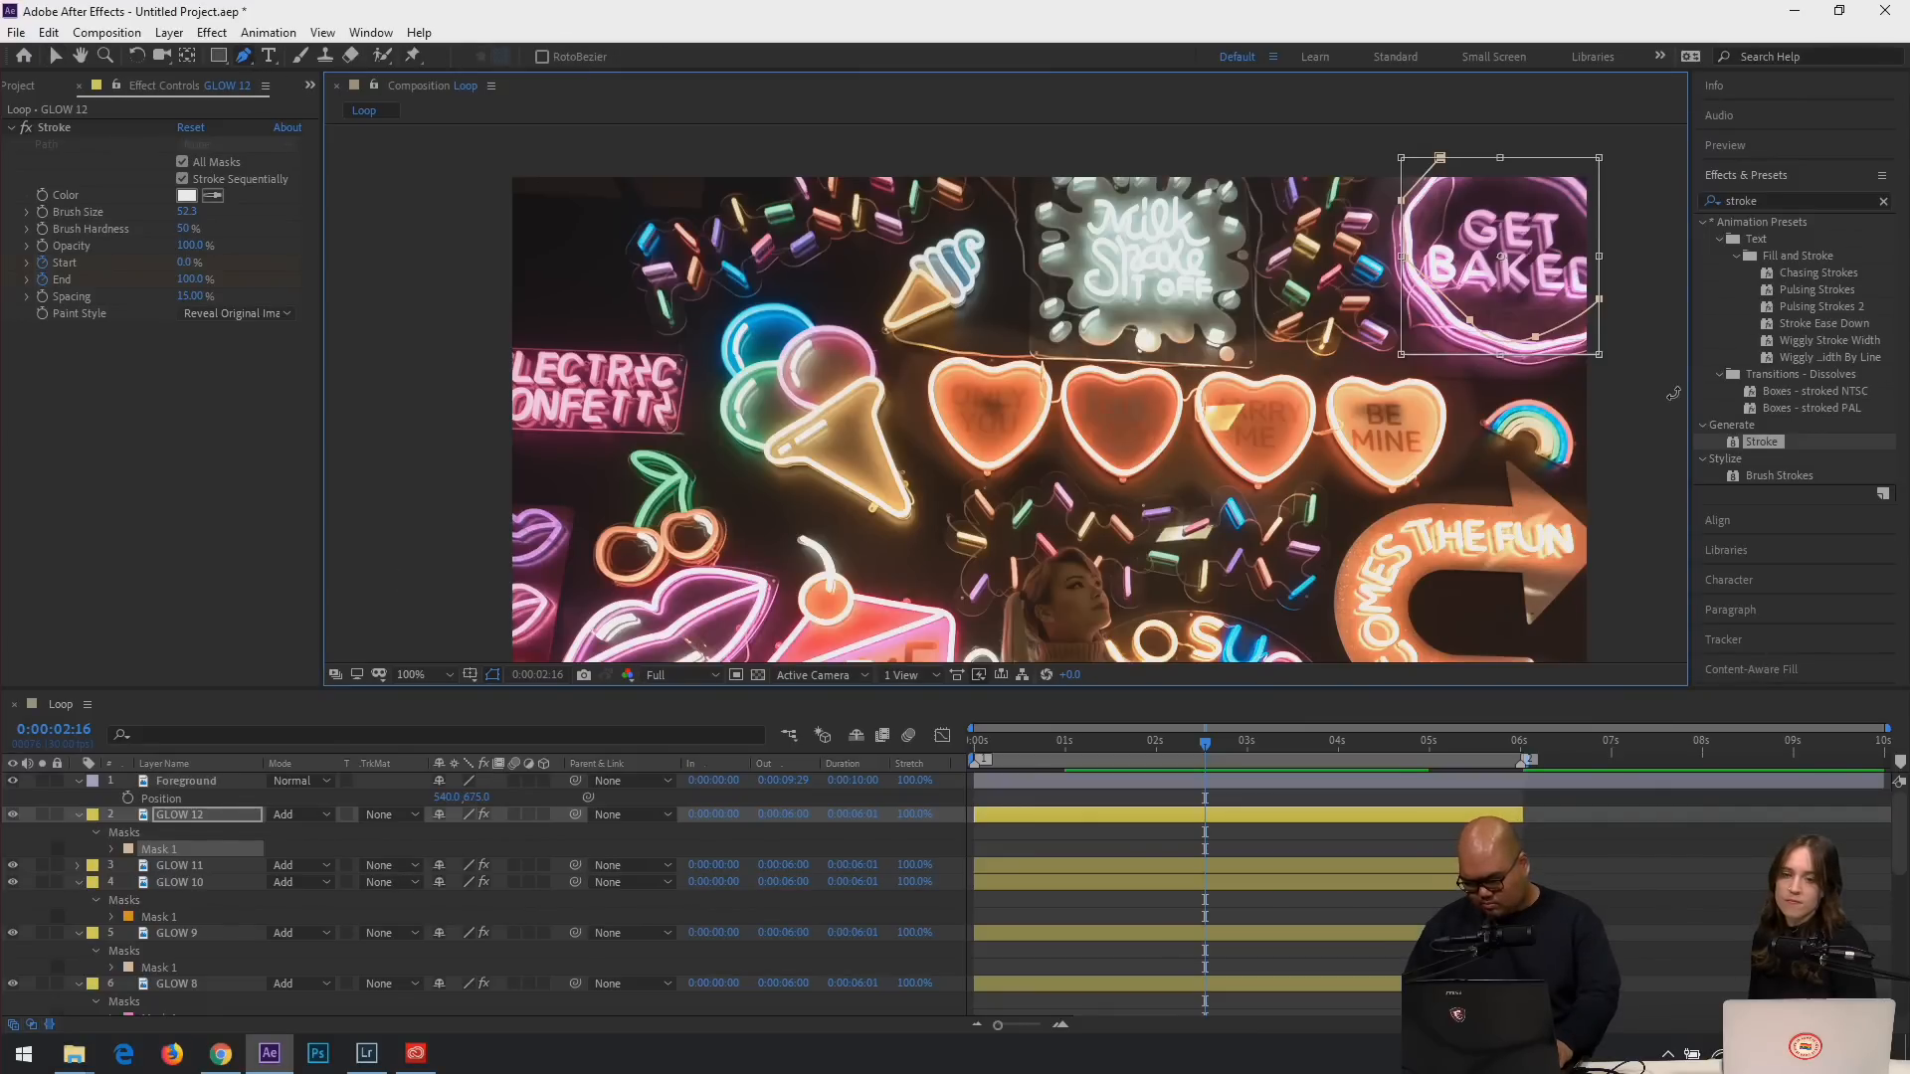
key(v)
key(a)
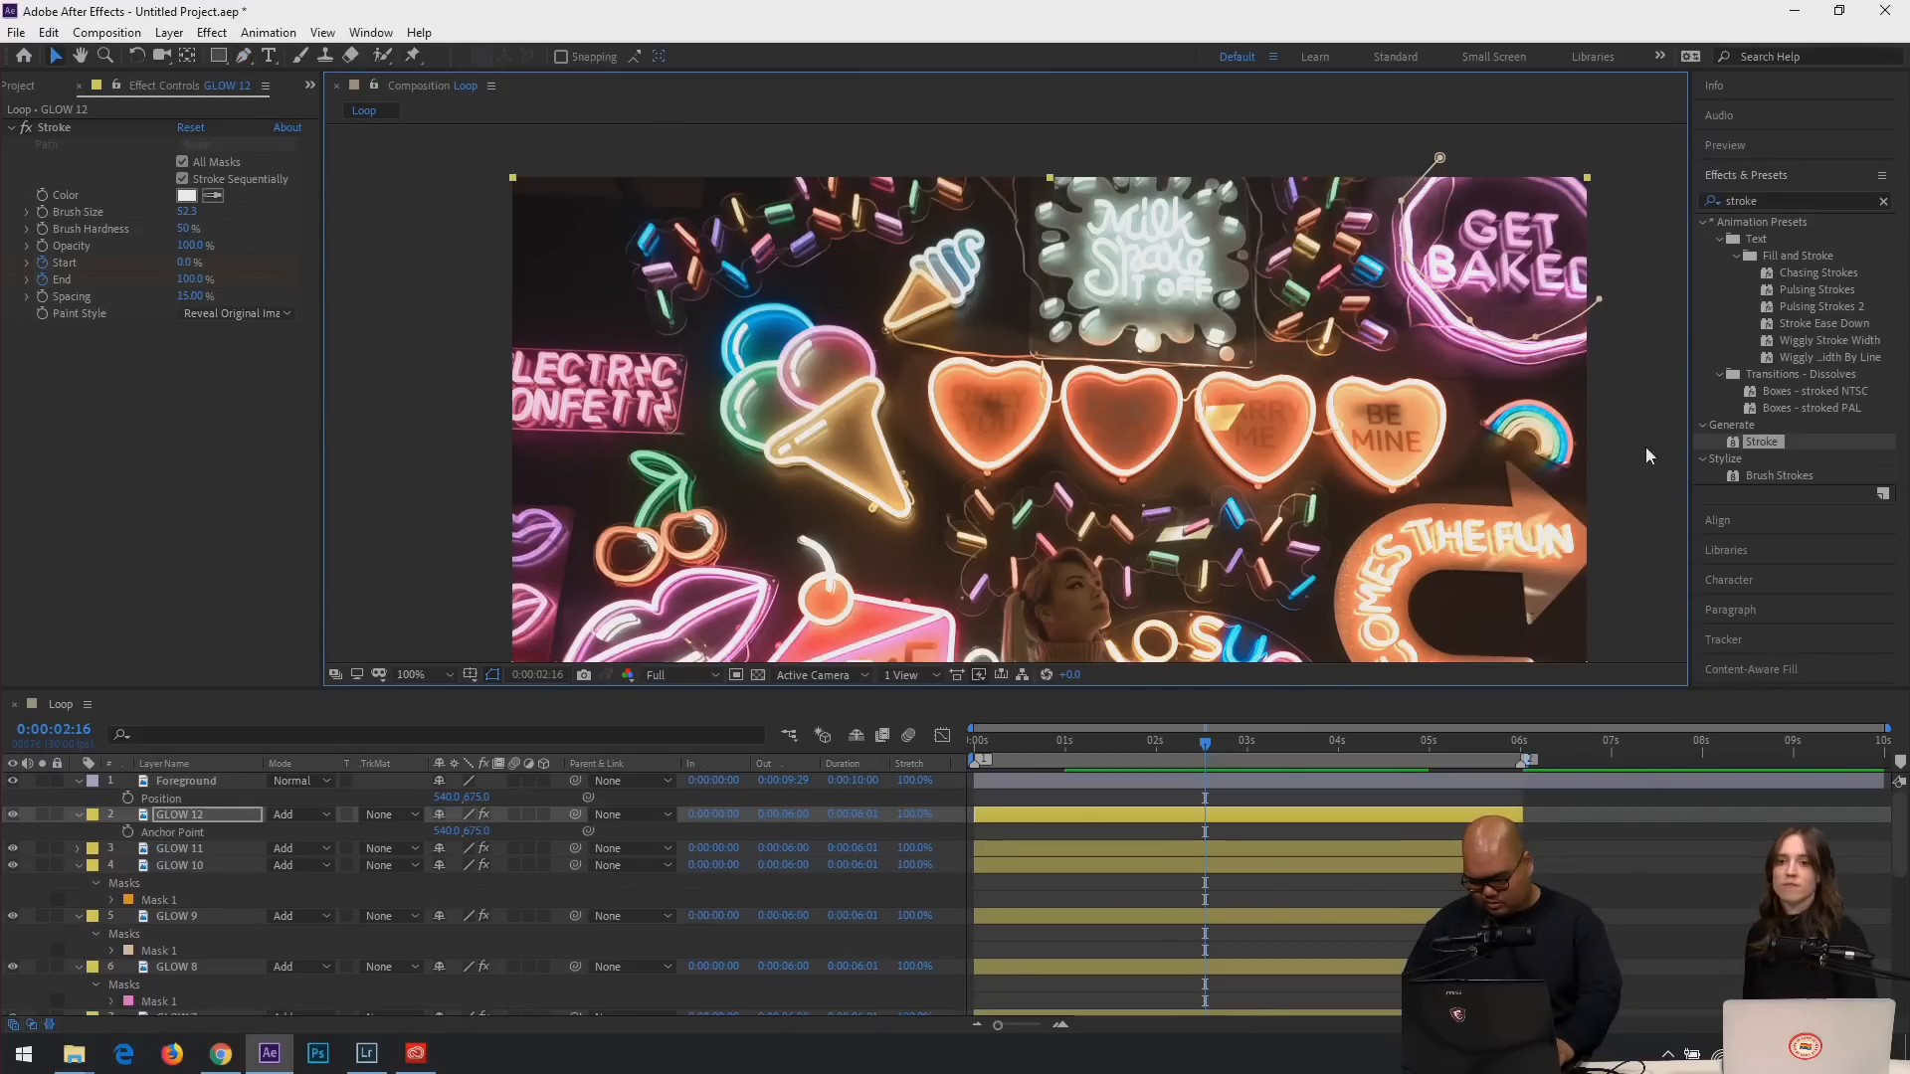
Preview the neon stroke animation from the first frame with the whole wall of signs in view.
key(comma)
key(space)
drag(1105, 646, 1134, 480)
key(Home)
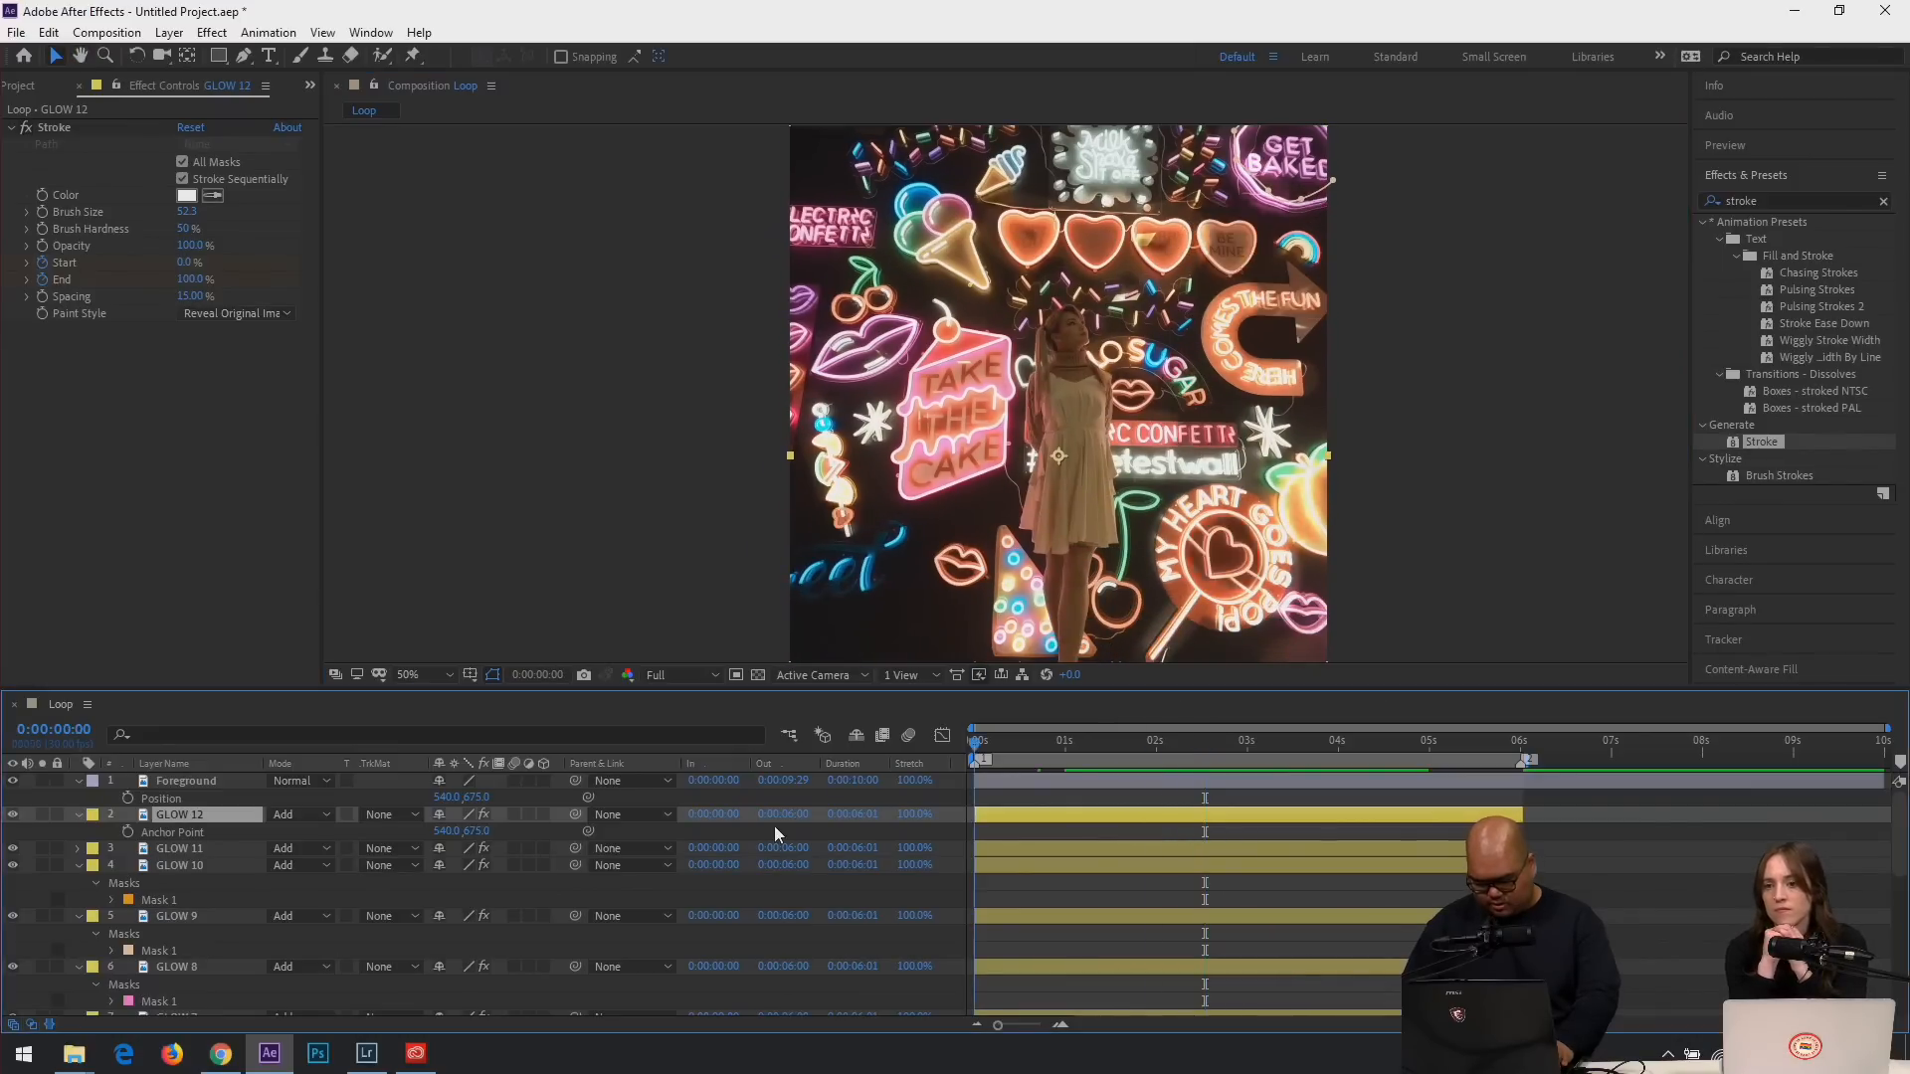
click(774, 816)
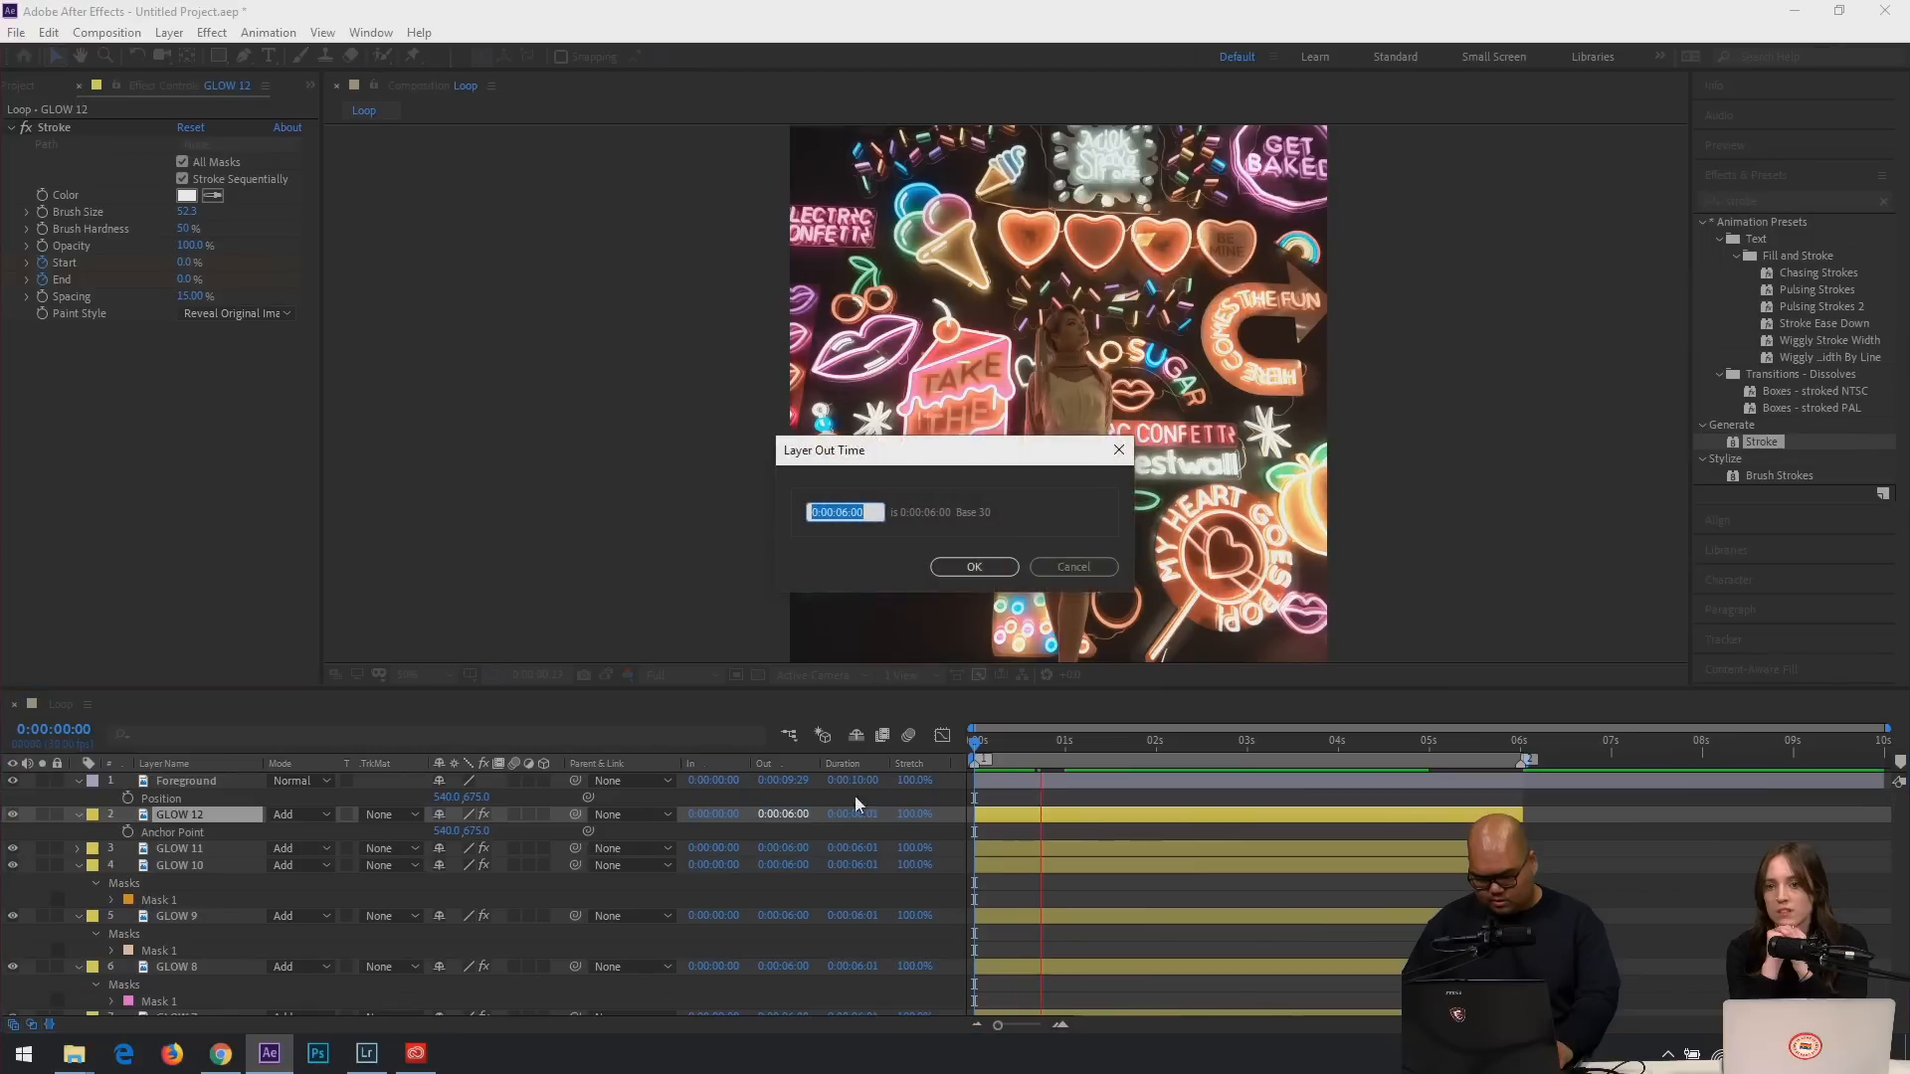
click(1073, 567)
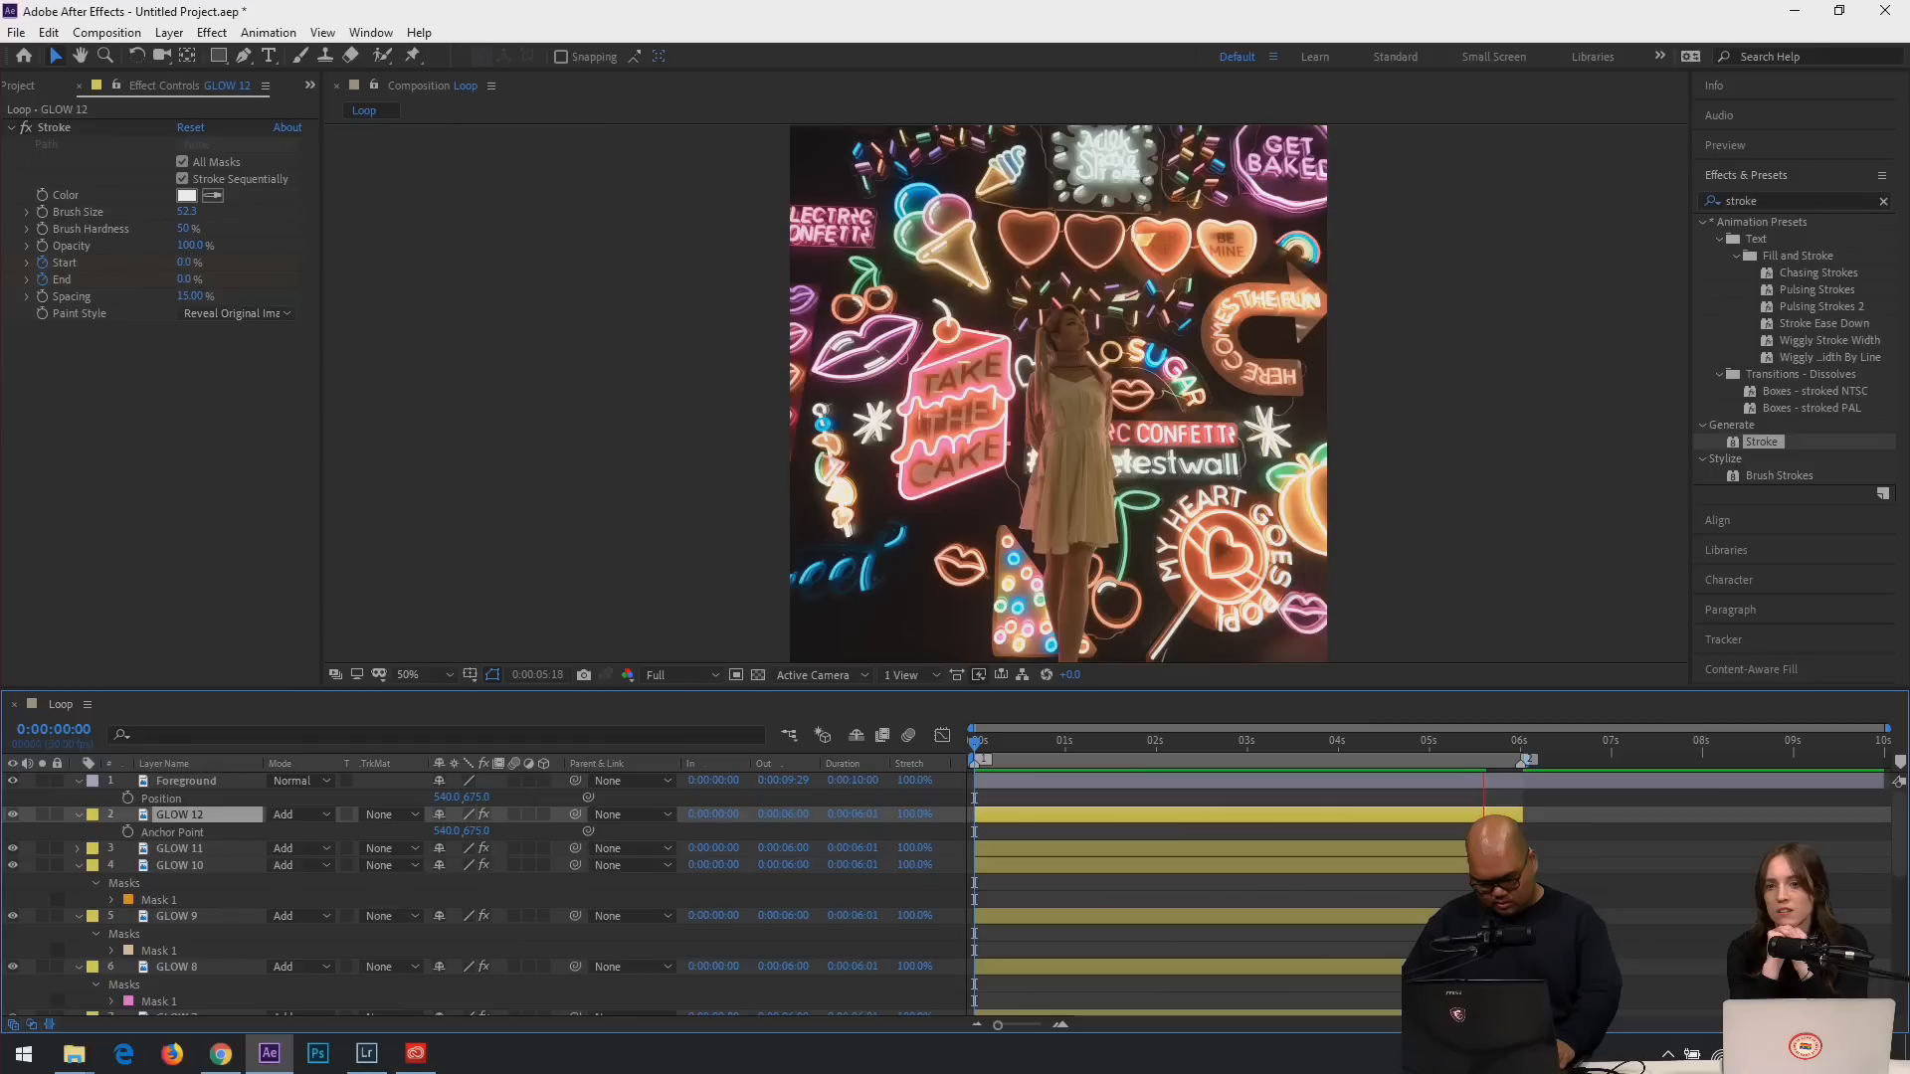
key(space)
Duplicate the GLOW 2 layer and delete the copy's mask, with the Pen tool active for redrawing it.
scroll(177, 891, down, 2)
scroll(189, 889, up, 2)
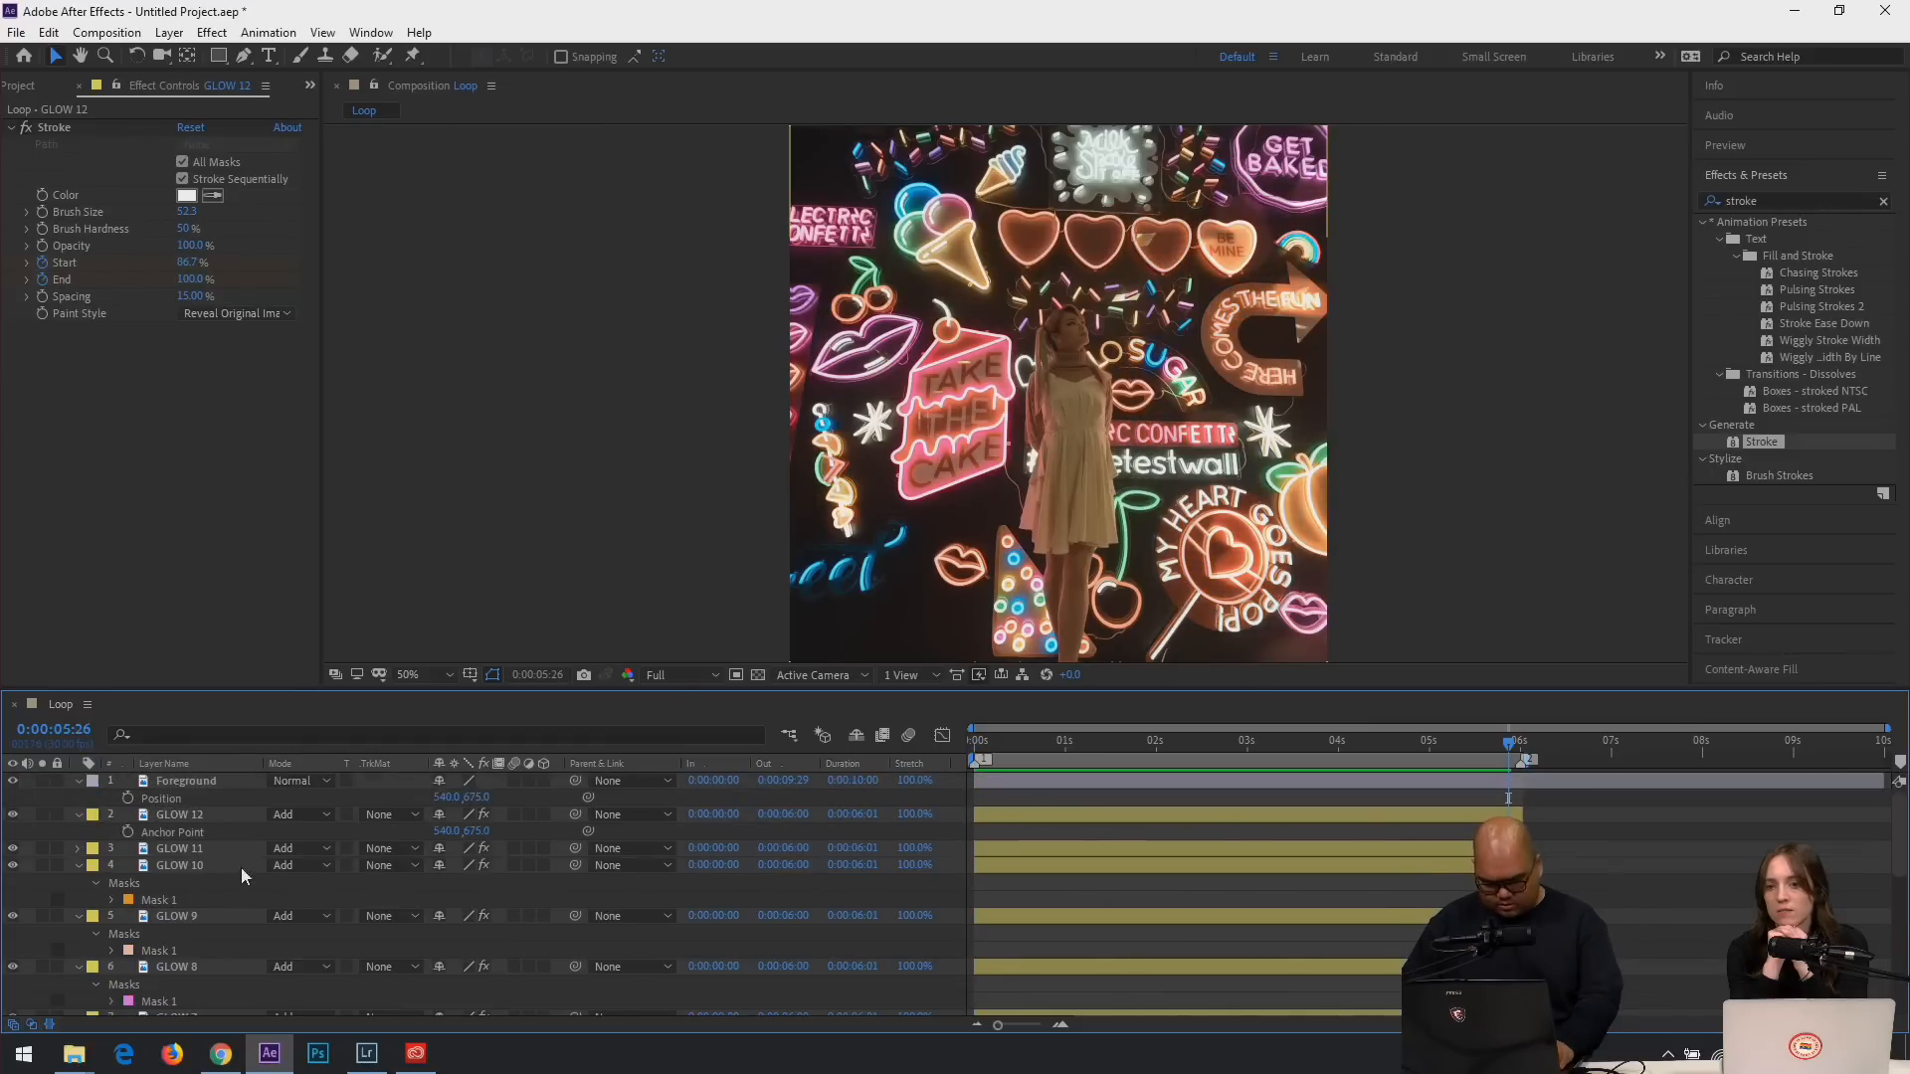
scroll(151, 880, down, 8)
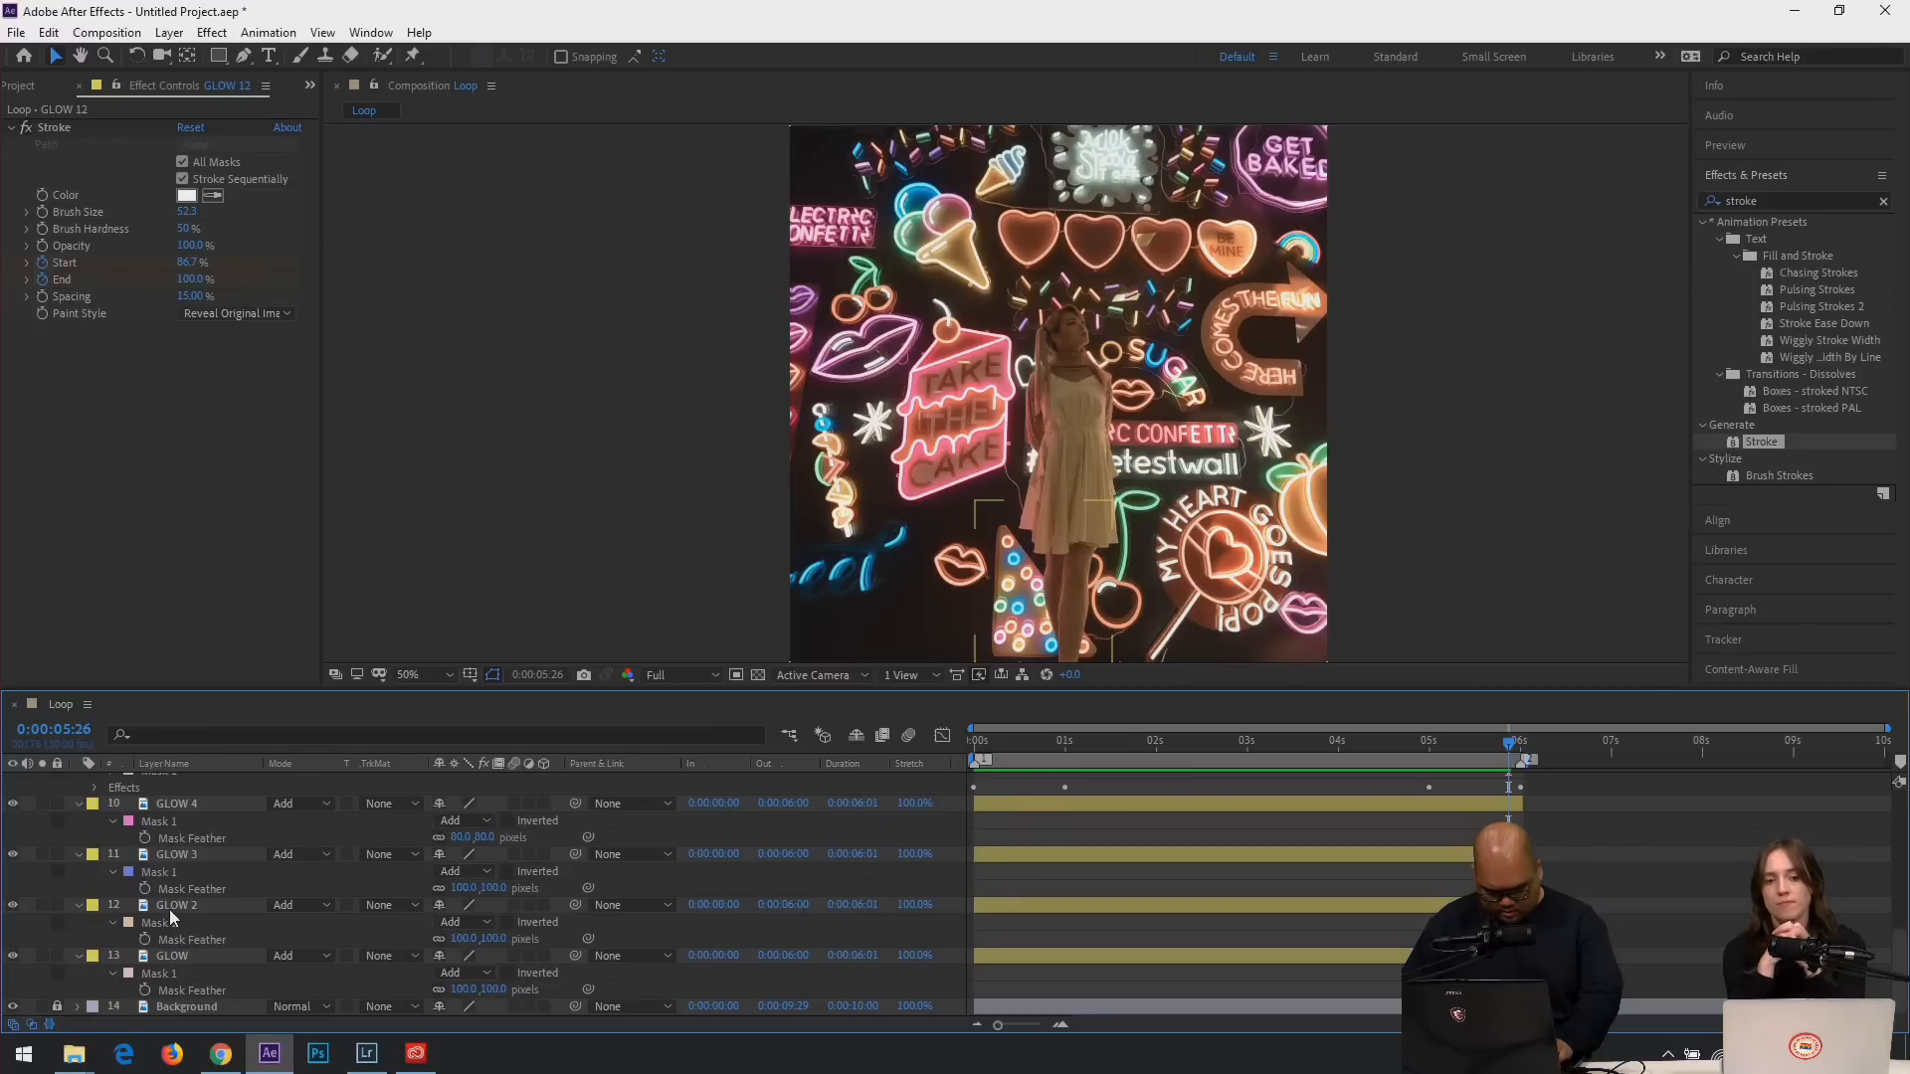
click(171, 905)
key(ctrl+d)
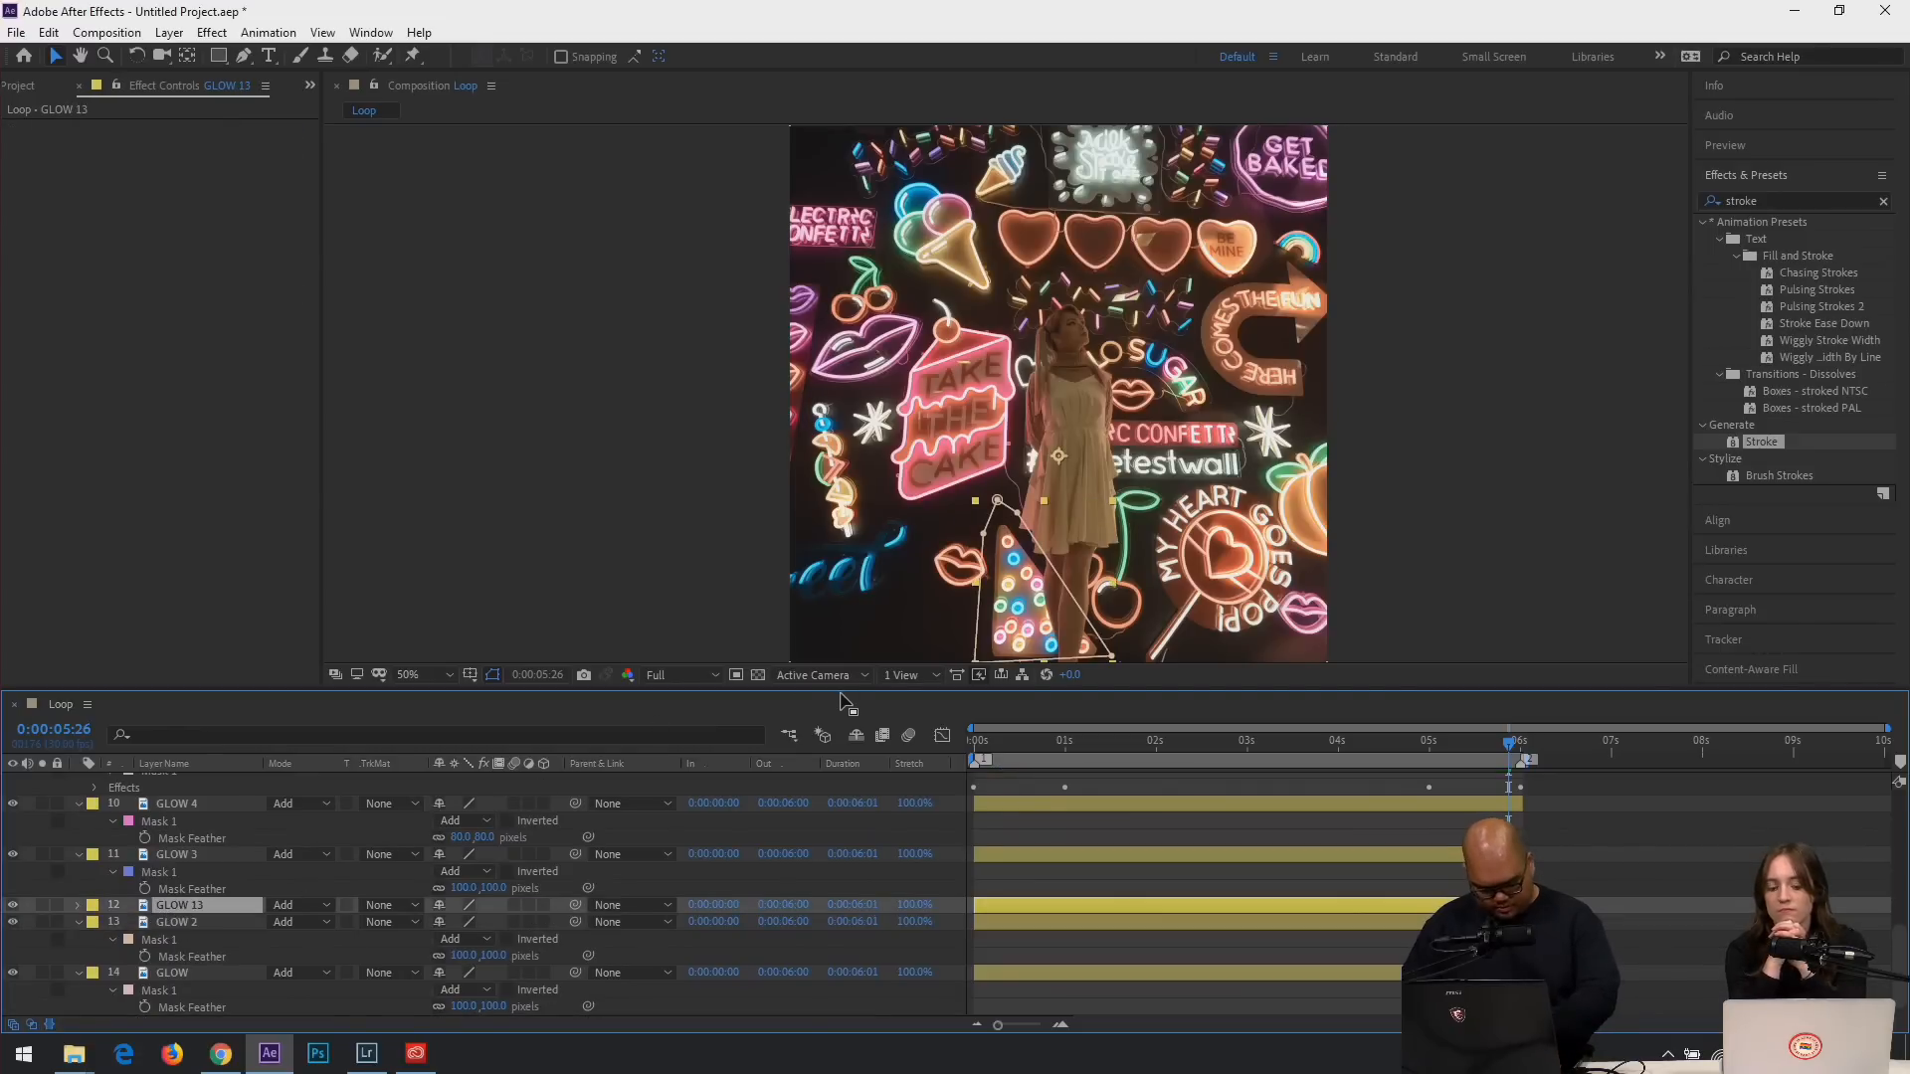
key(m)
key(Delete)
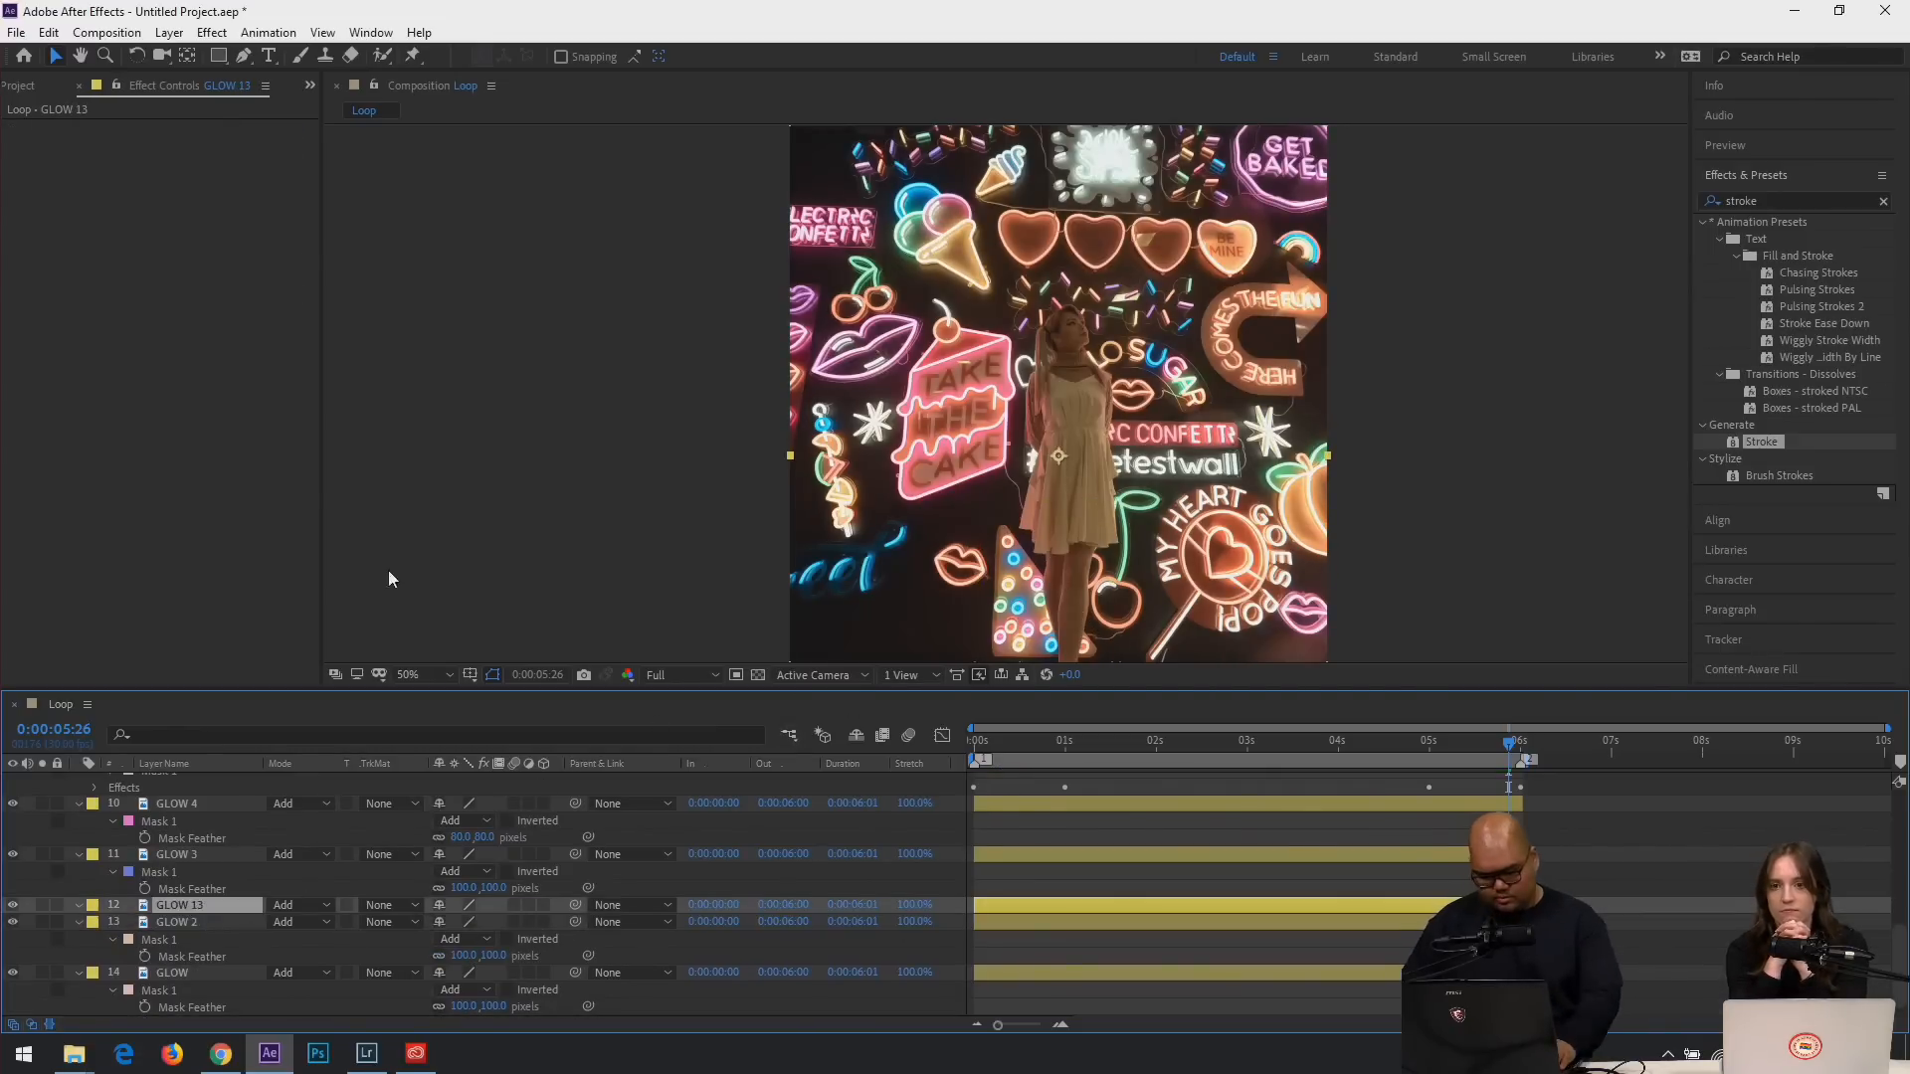
click(245, 56)
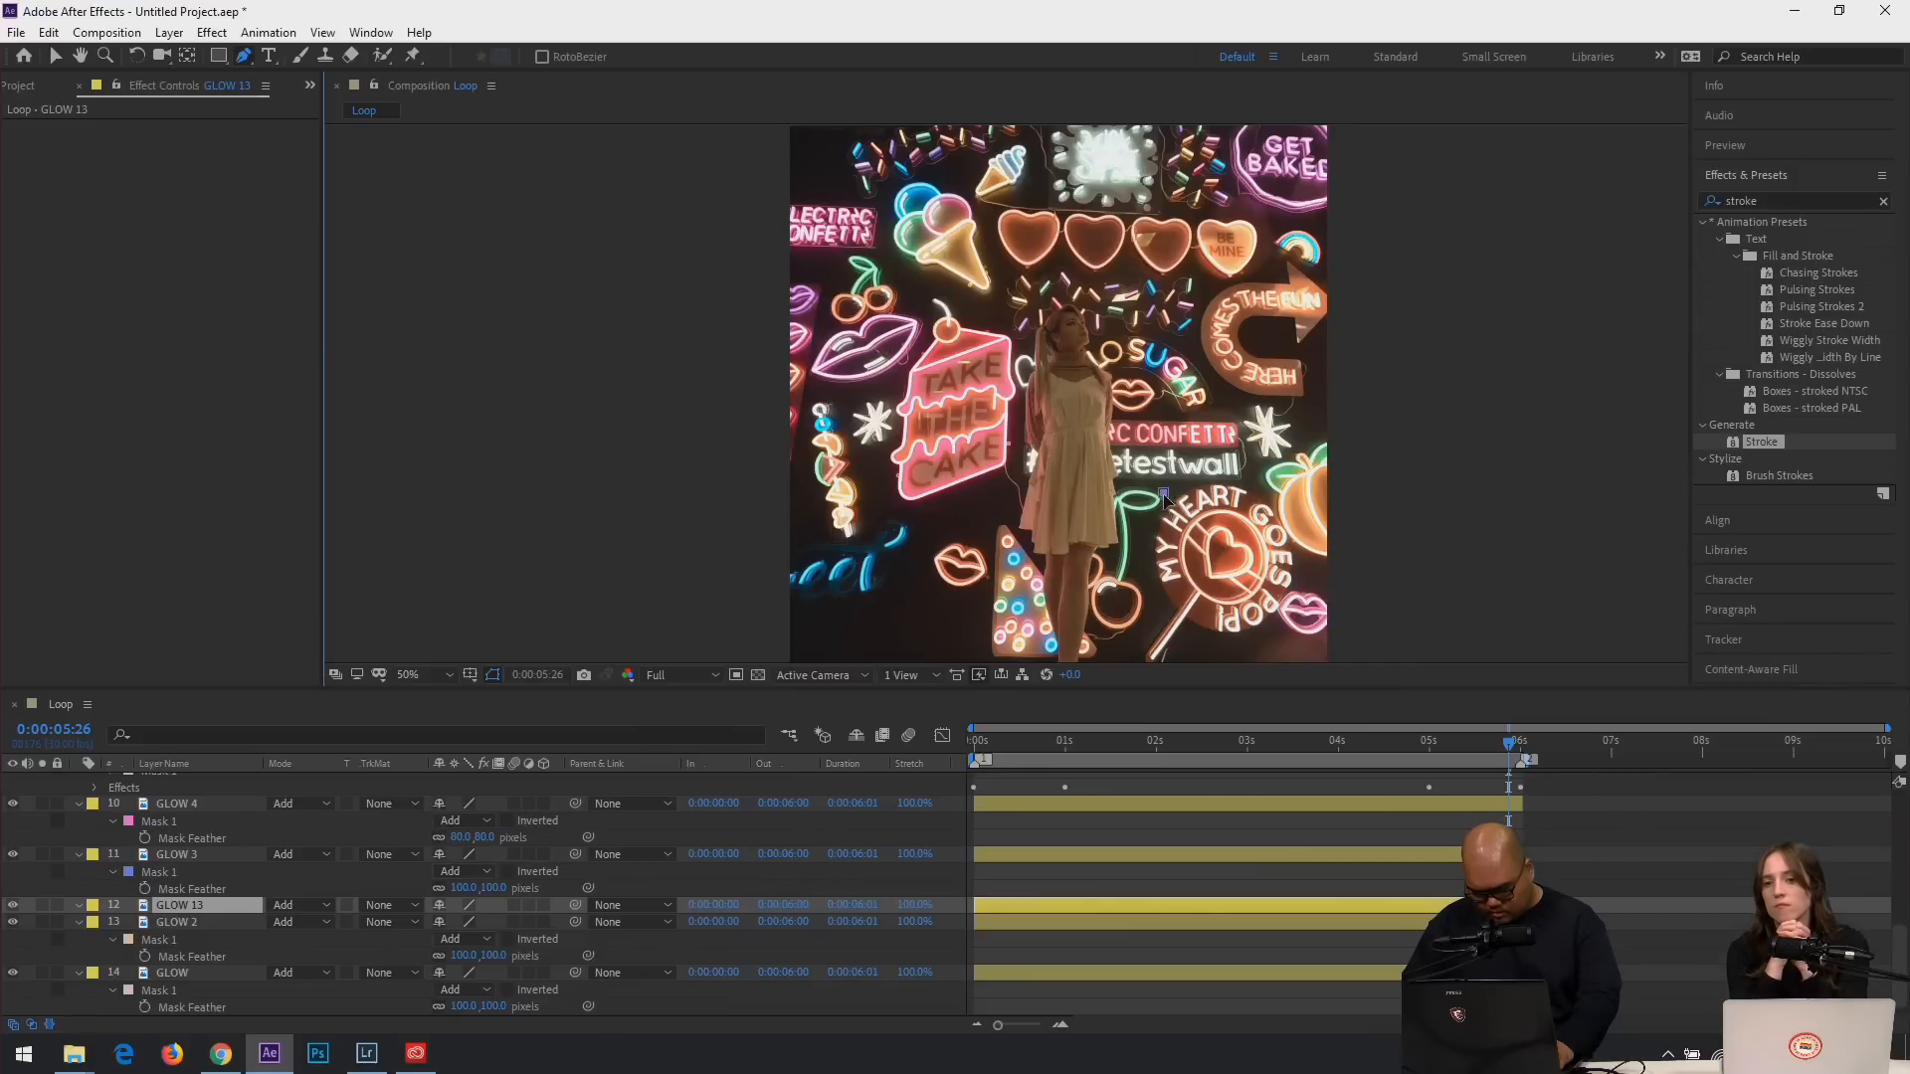
Draw a closed mask around the cherry sign on GLOW 13 and reveal its mask feather.
click(1155, 526)
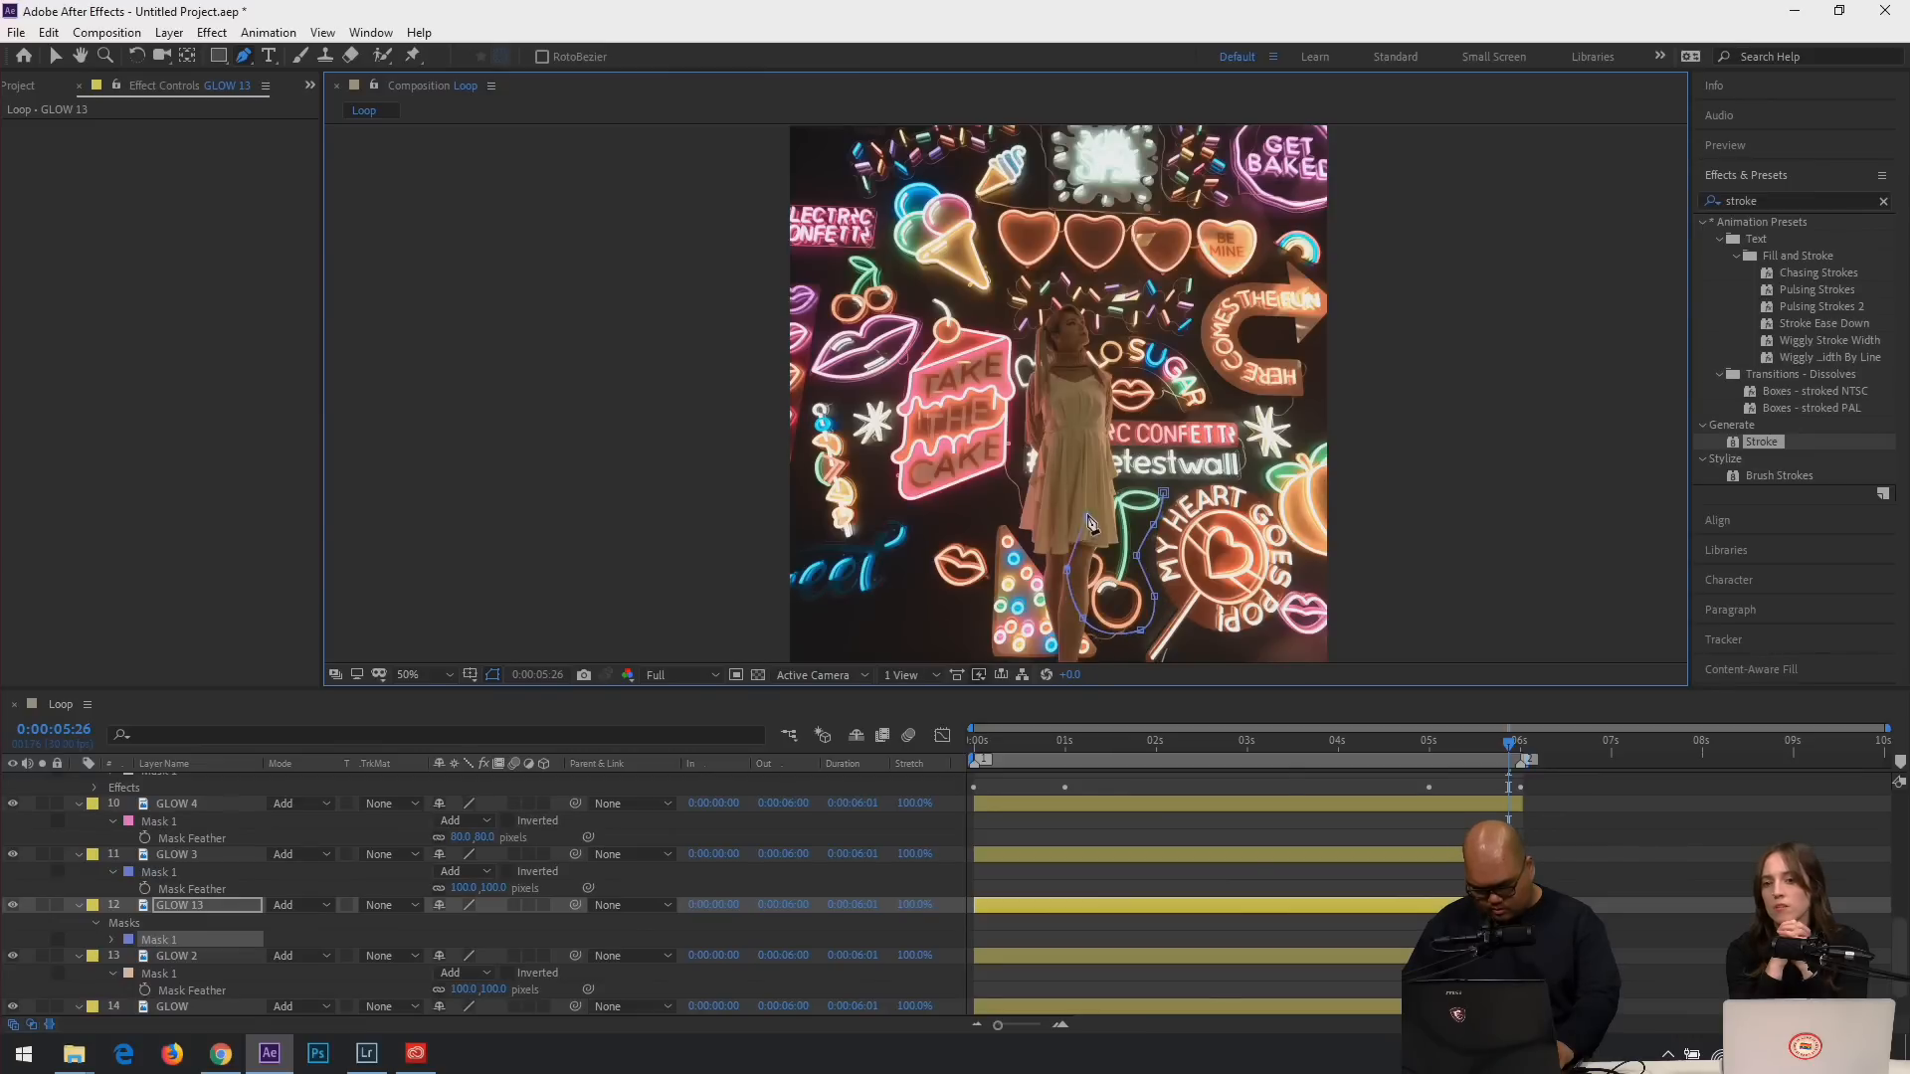
click(1166, 496)
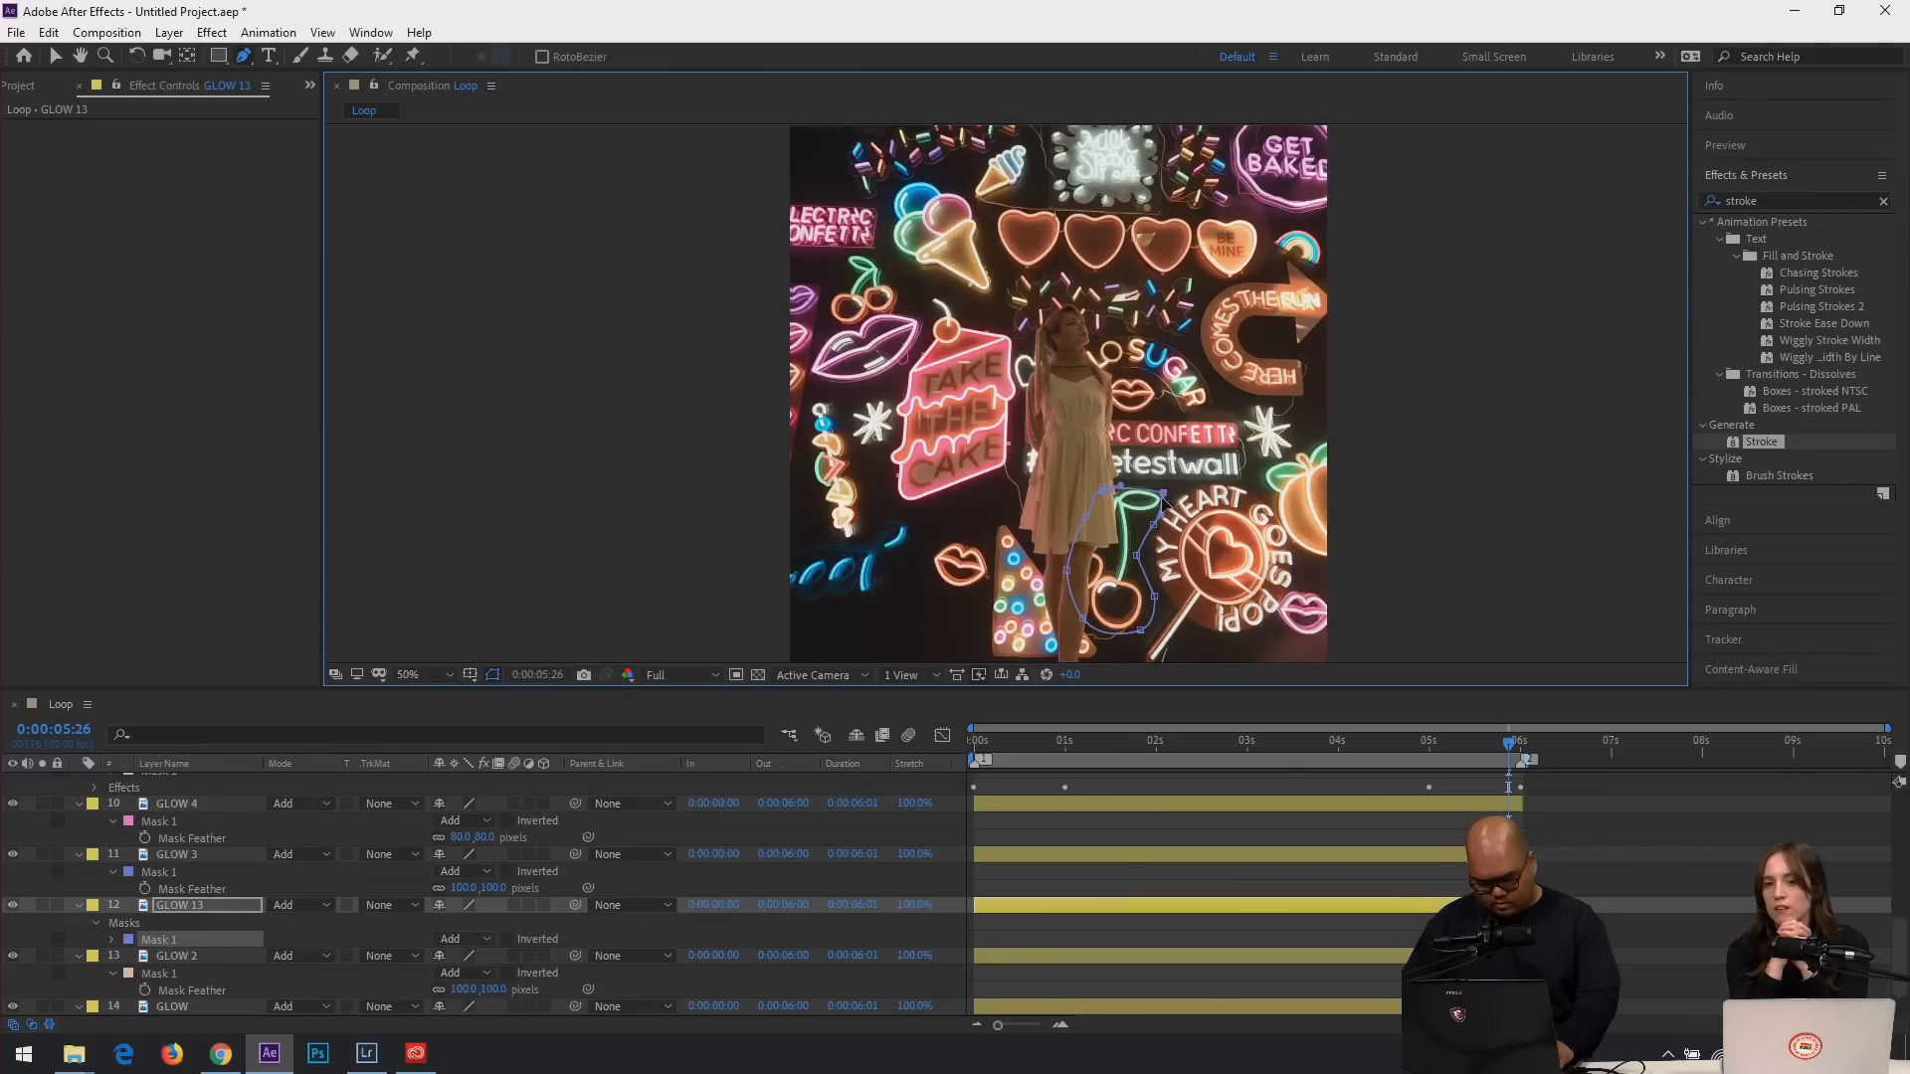
key(f)
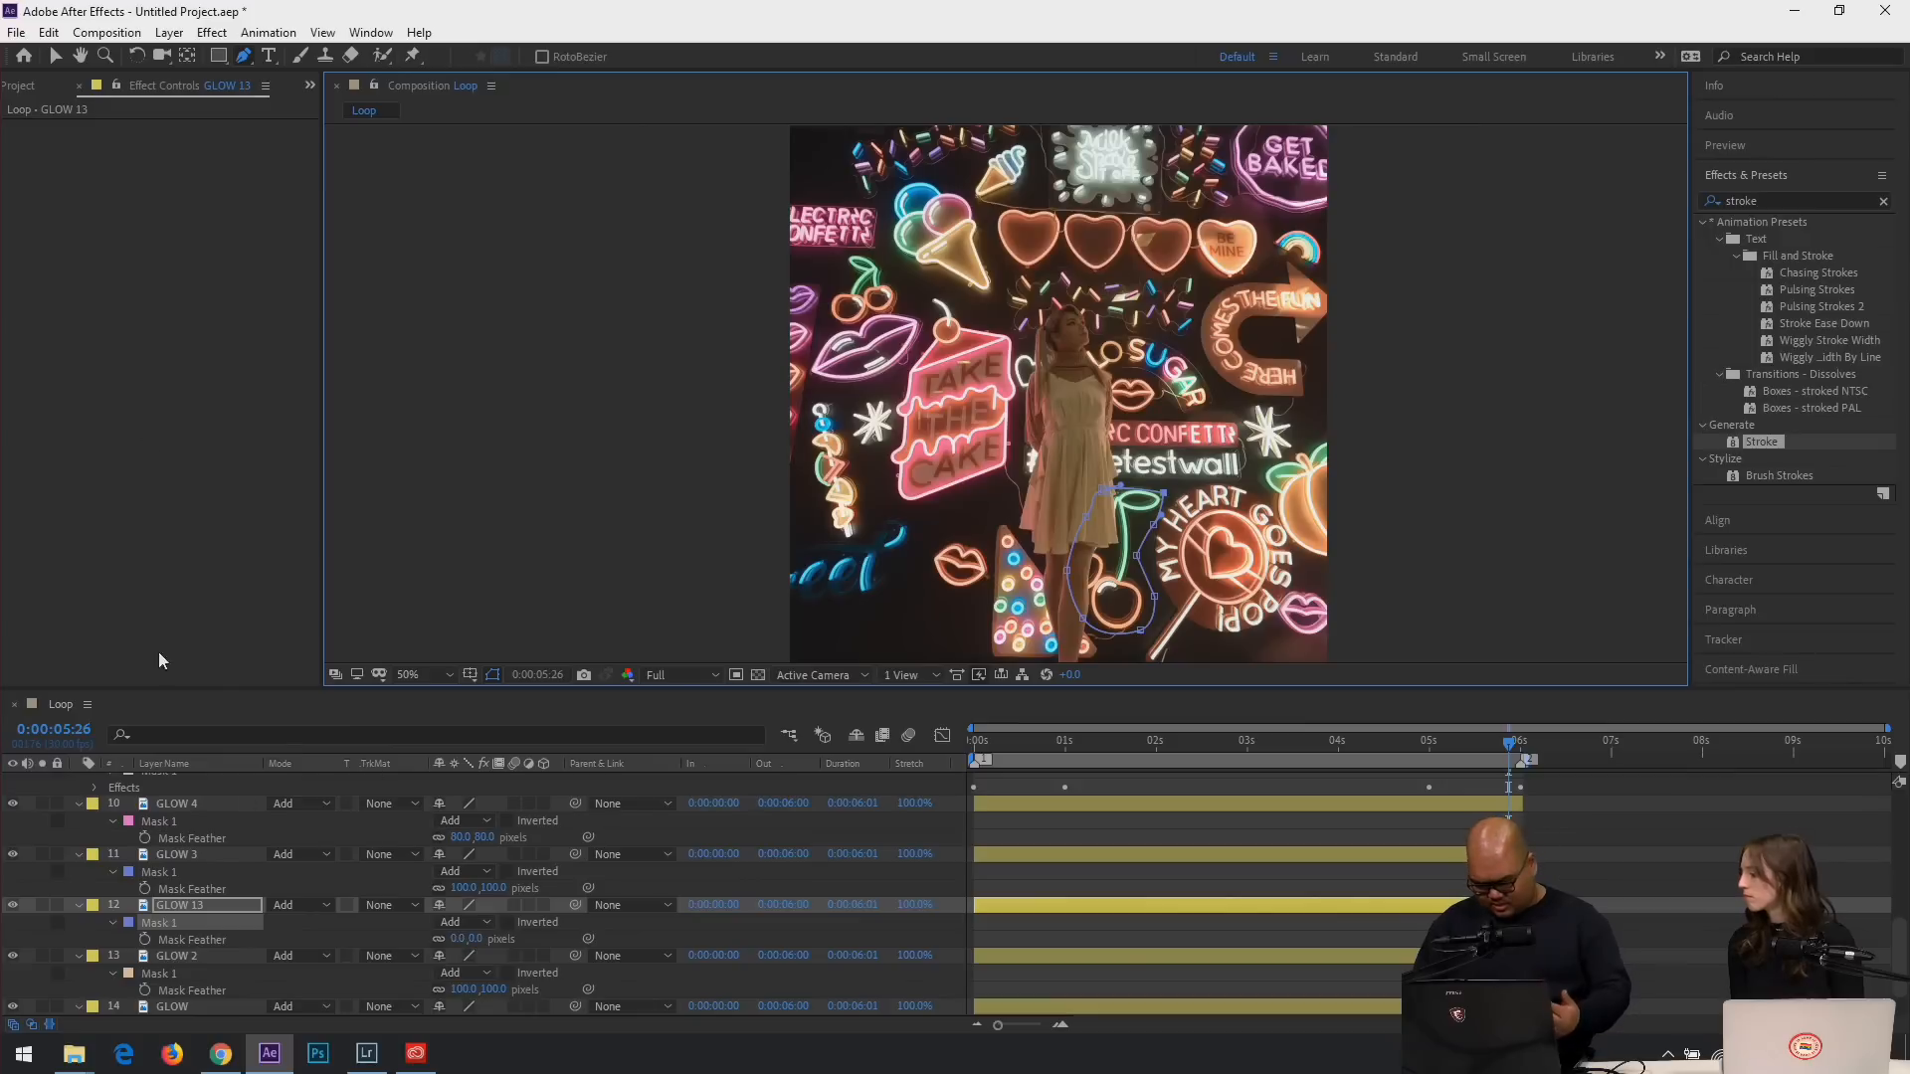
Delete the stray Mask 2 from the GLOW 13 layer.
key(comma)
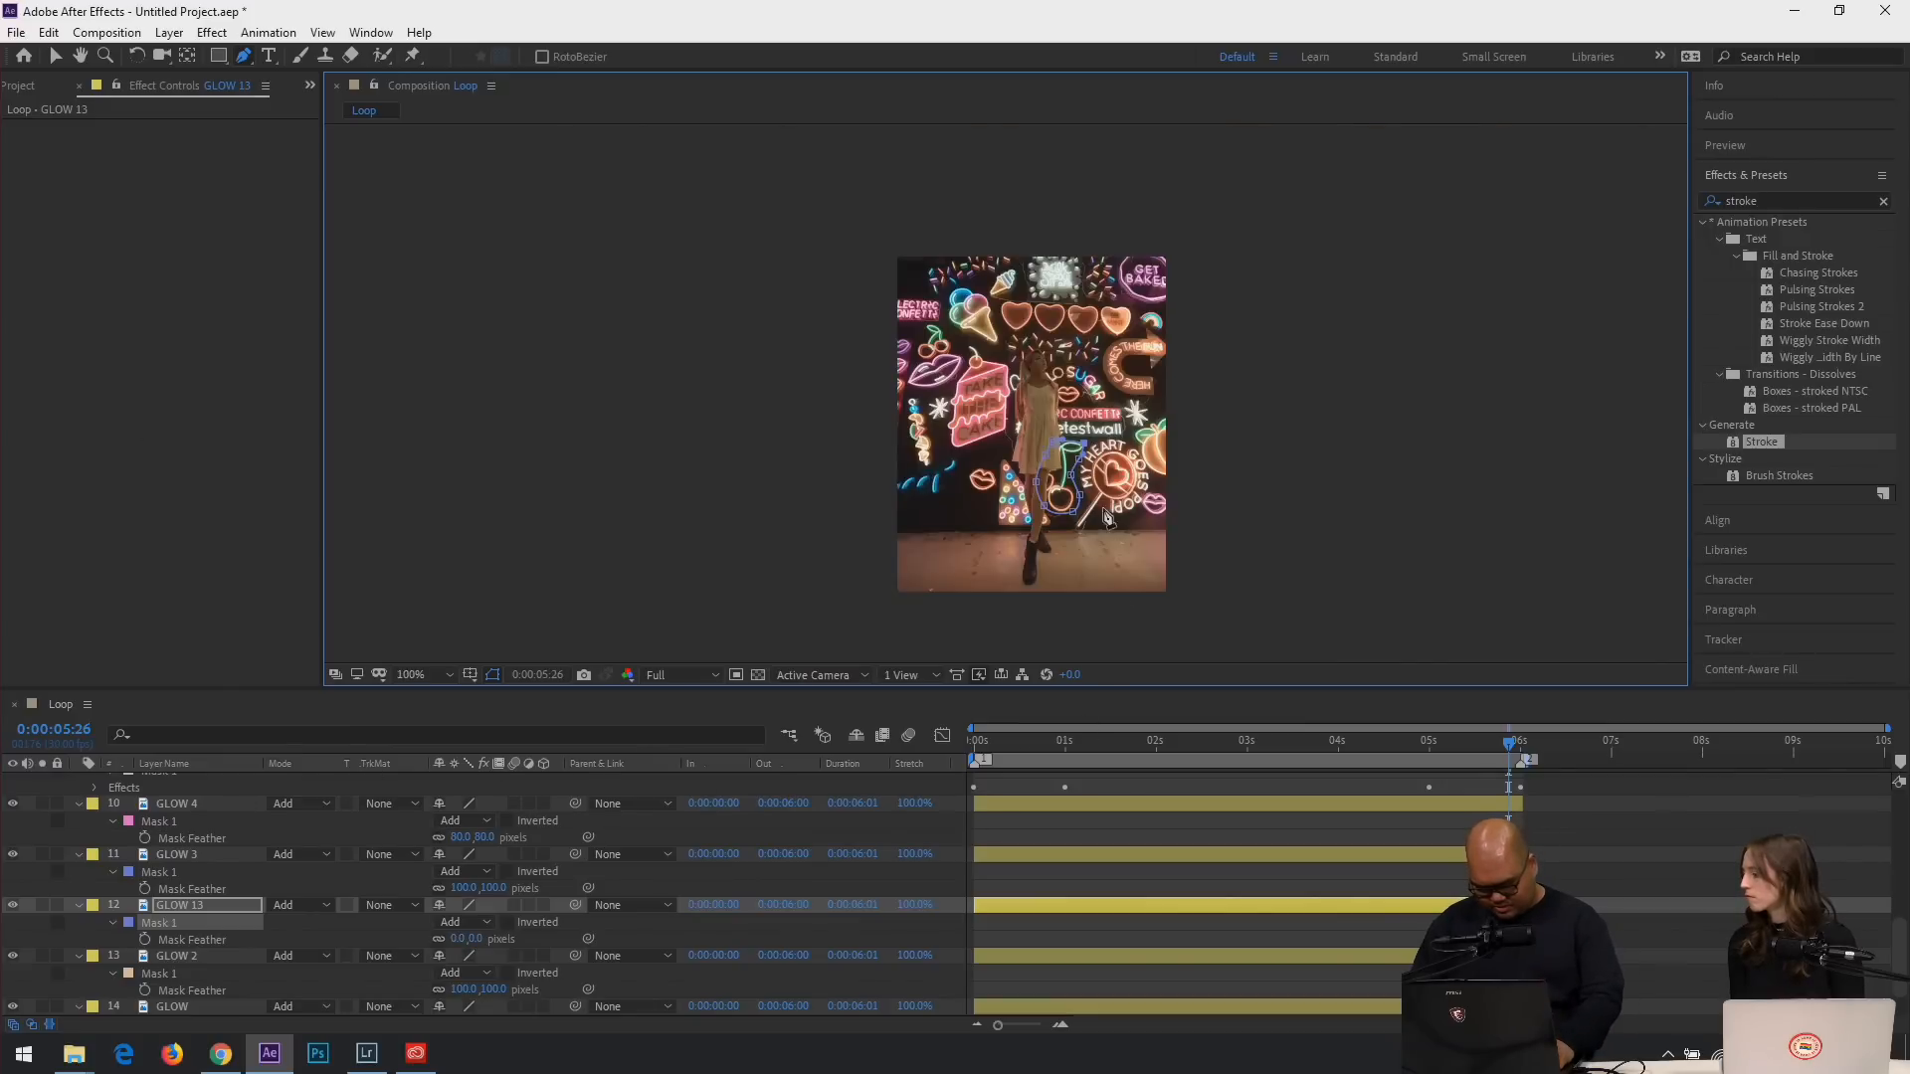
key(period)
key(period)
drag(1094, 530, 1087, 543)
key(space)
drag(1206, 598, 1156, 368)
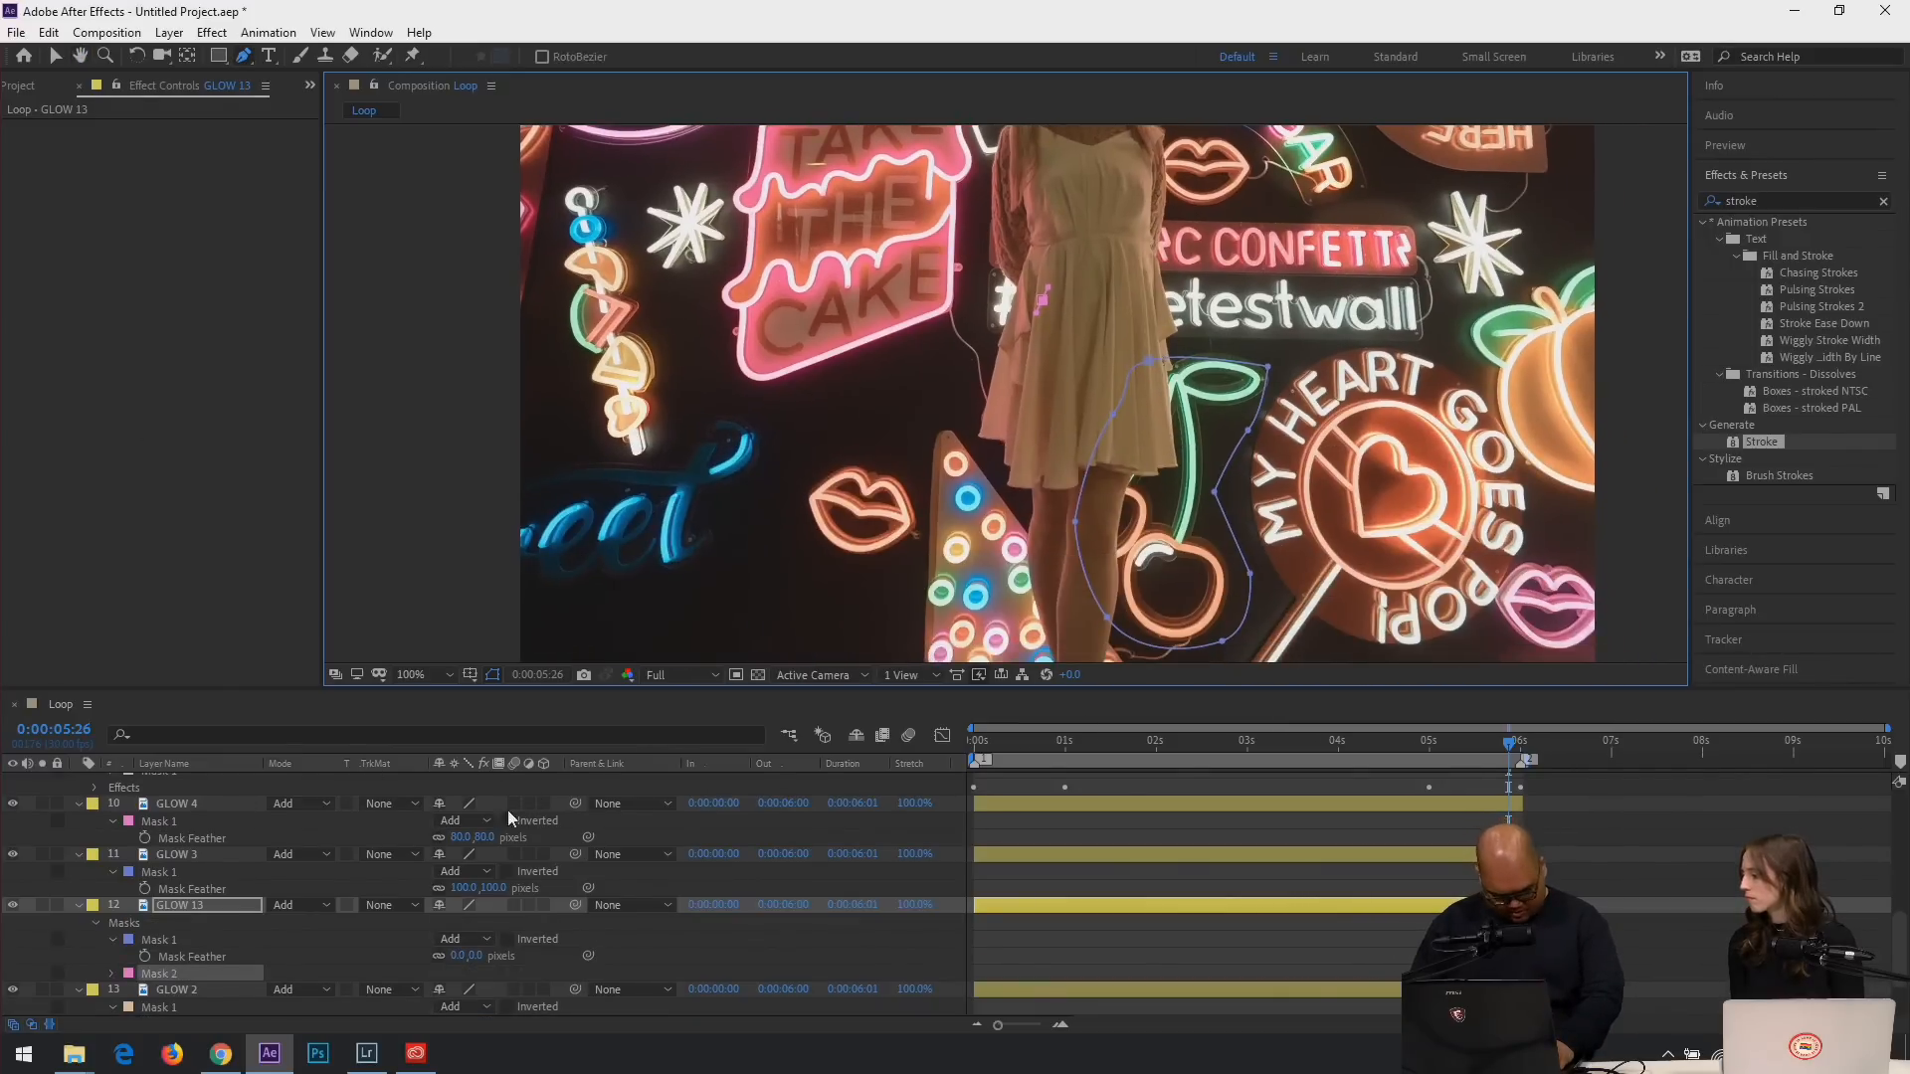
click(145, 941)
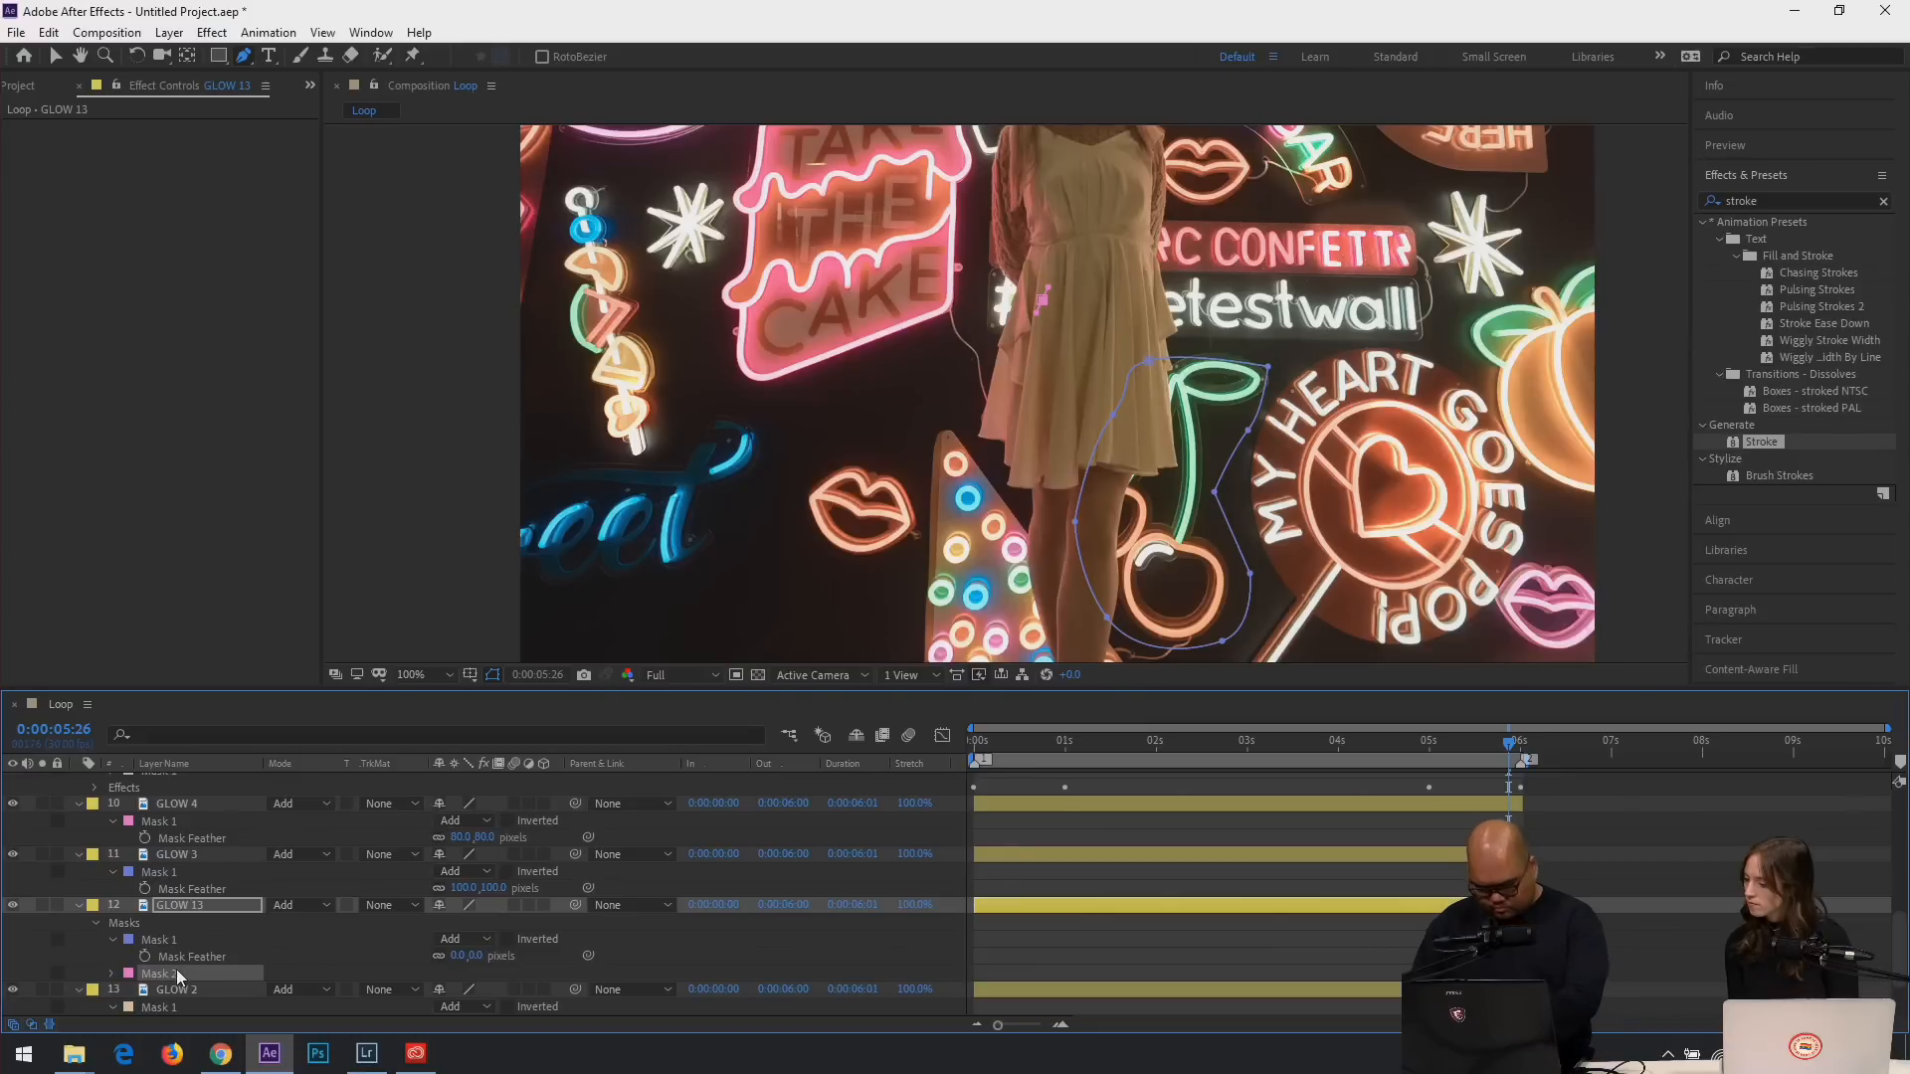
key(Delete)
Compress GLOW 13's opacity keyframes into a quick fade within the first few frames.
key(t)
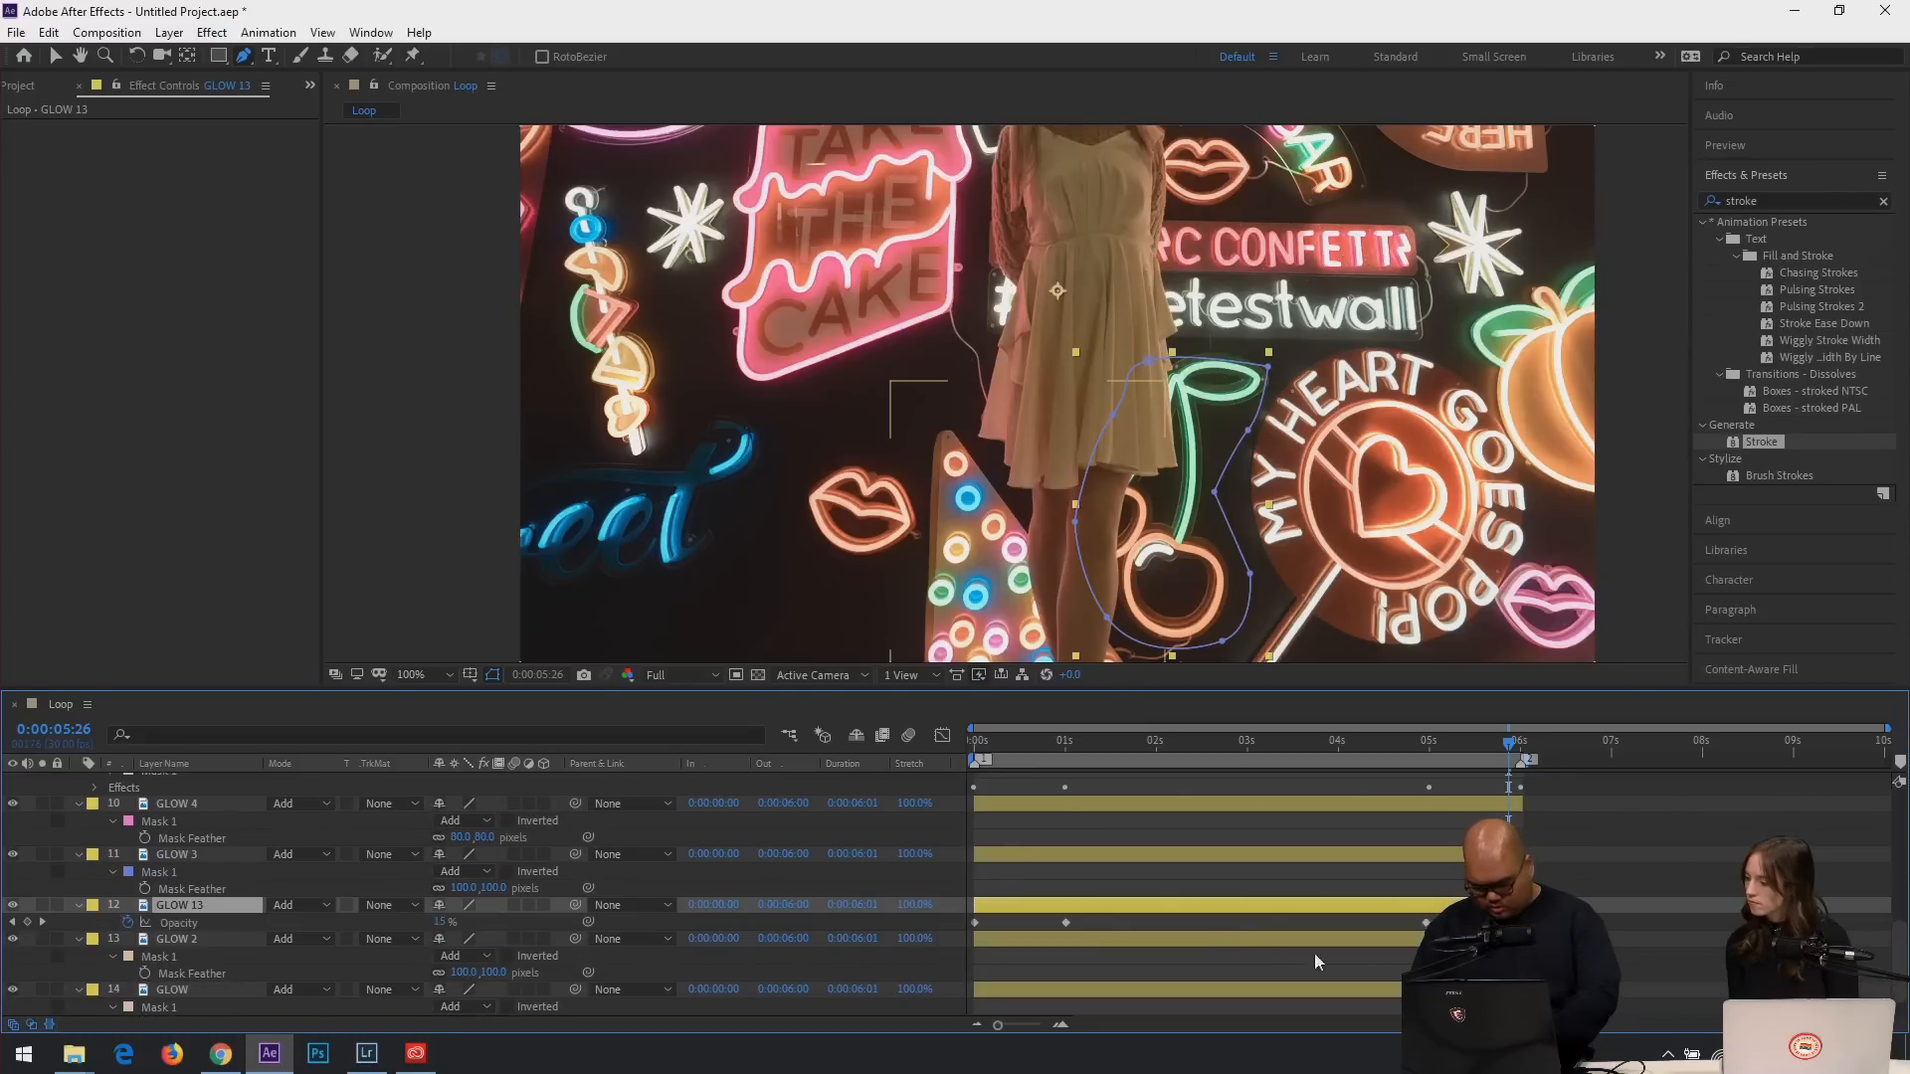
drag(1442, 914, 980, 937)
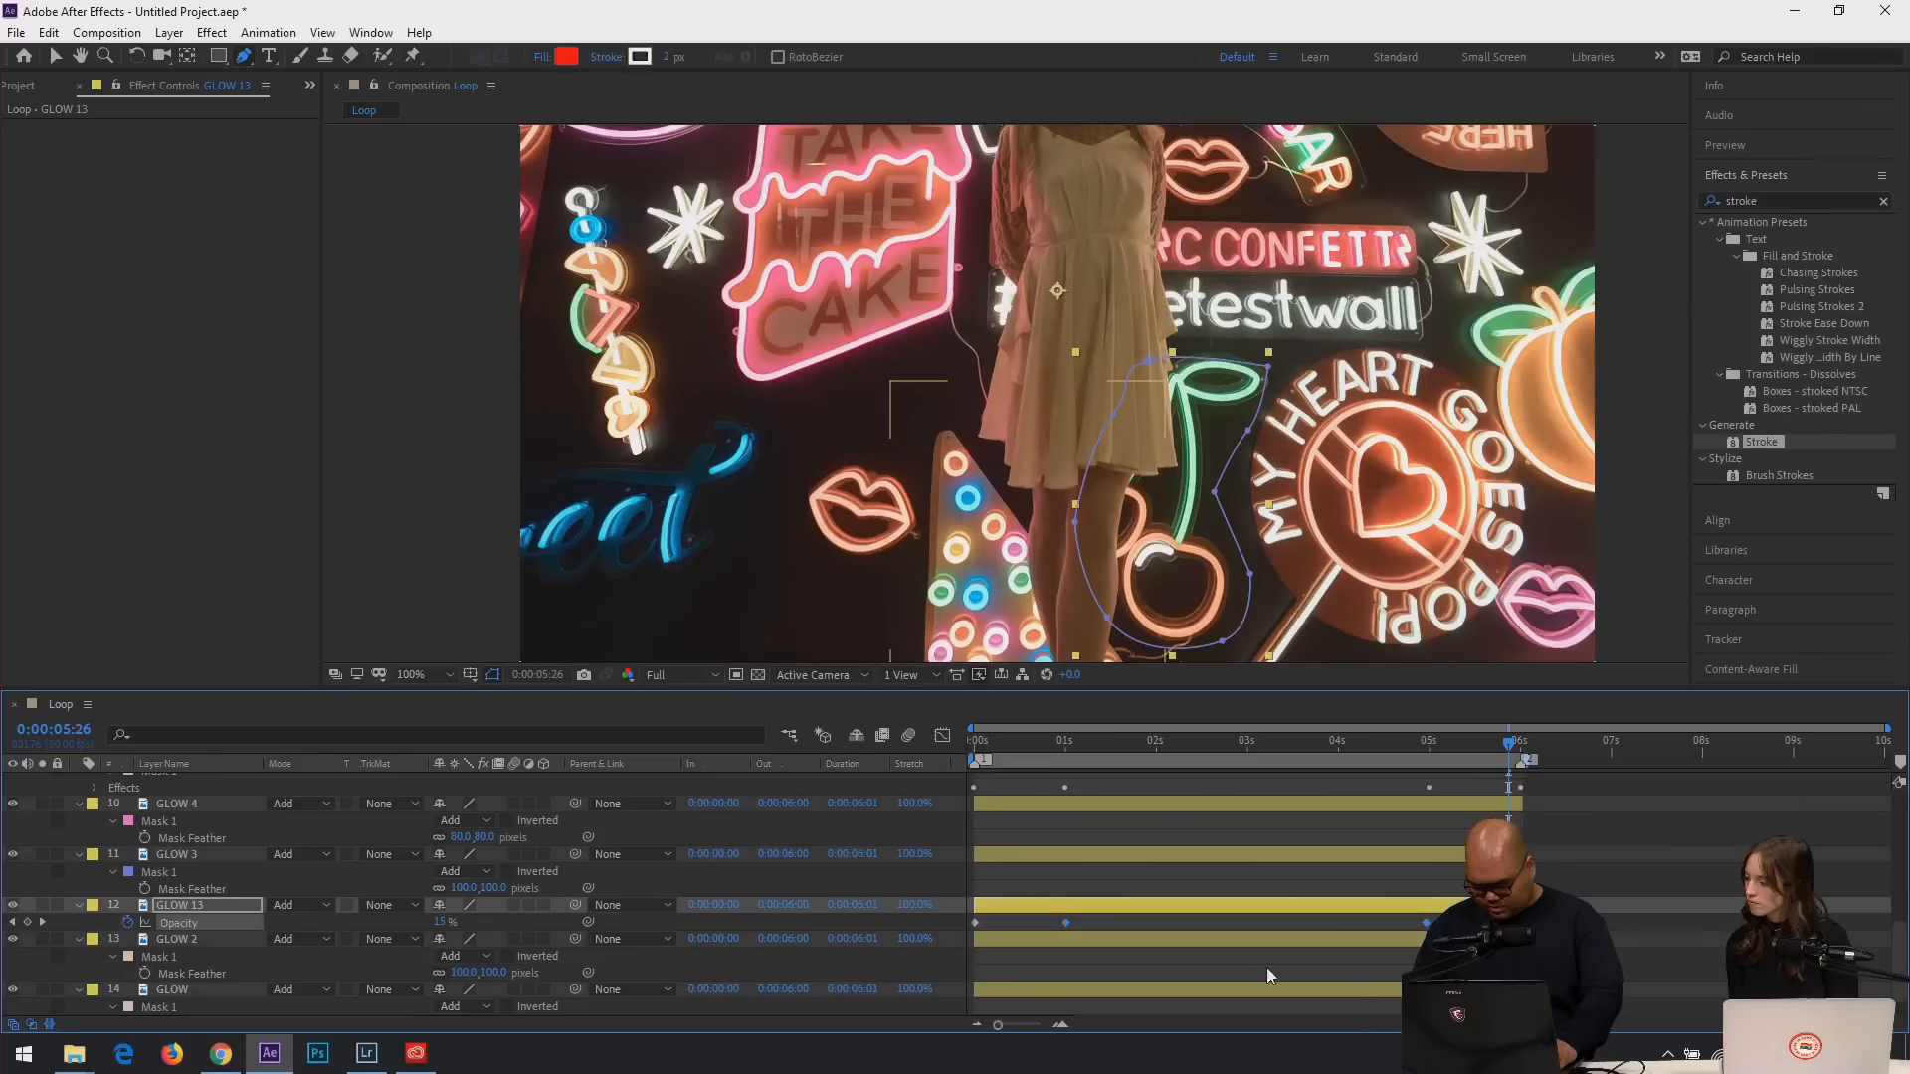
drag(1420, 922, 945, 915)
Repeat GLOW 13's opacity keyframes at 0:00:00:06, 0:00:00:15 and 0:00:00:27, and preview the flicker.
click(993, 736)
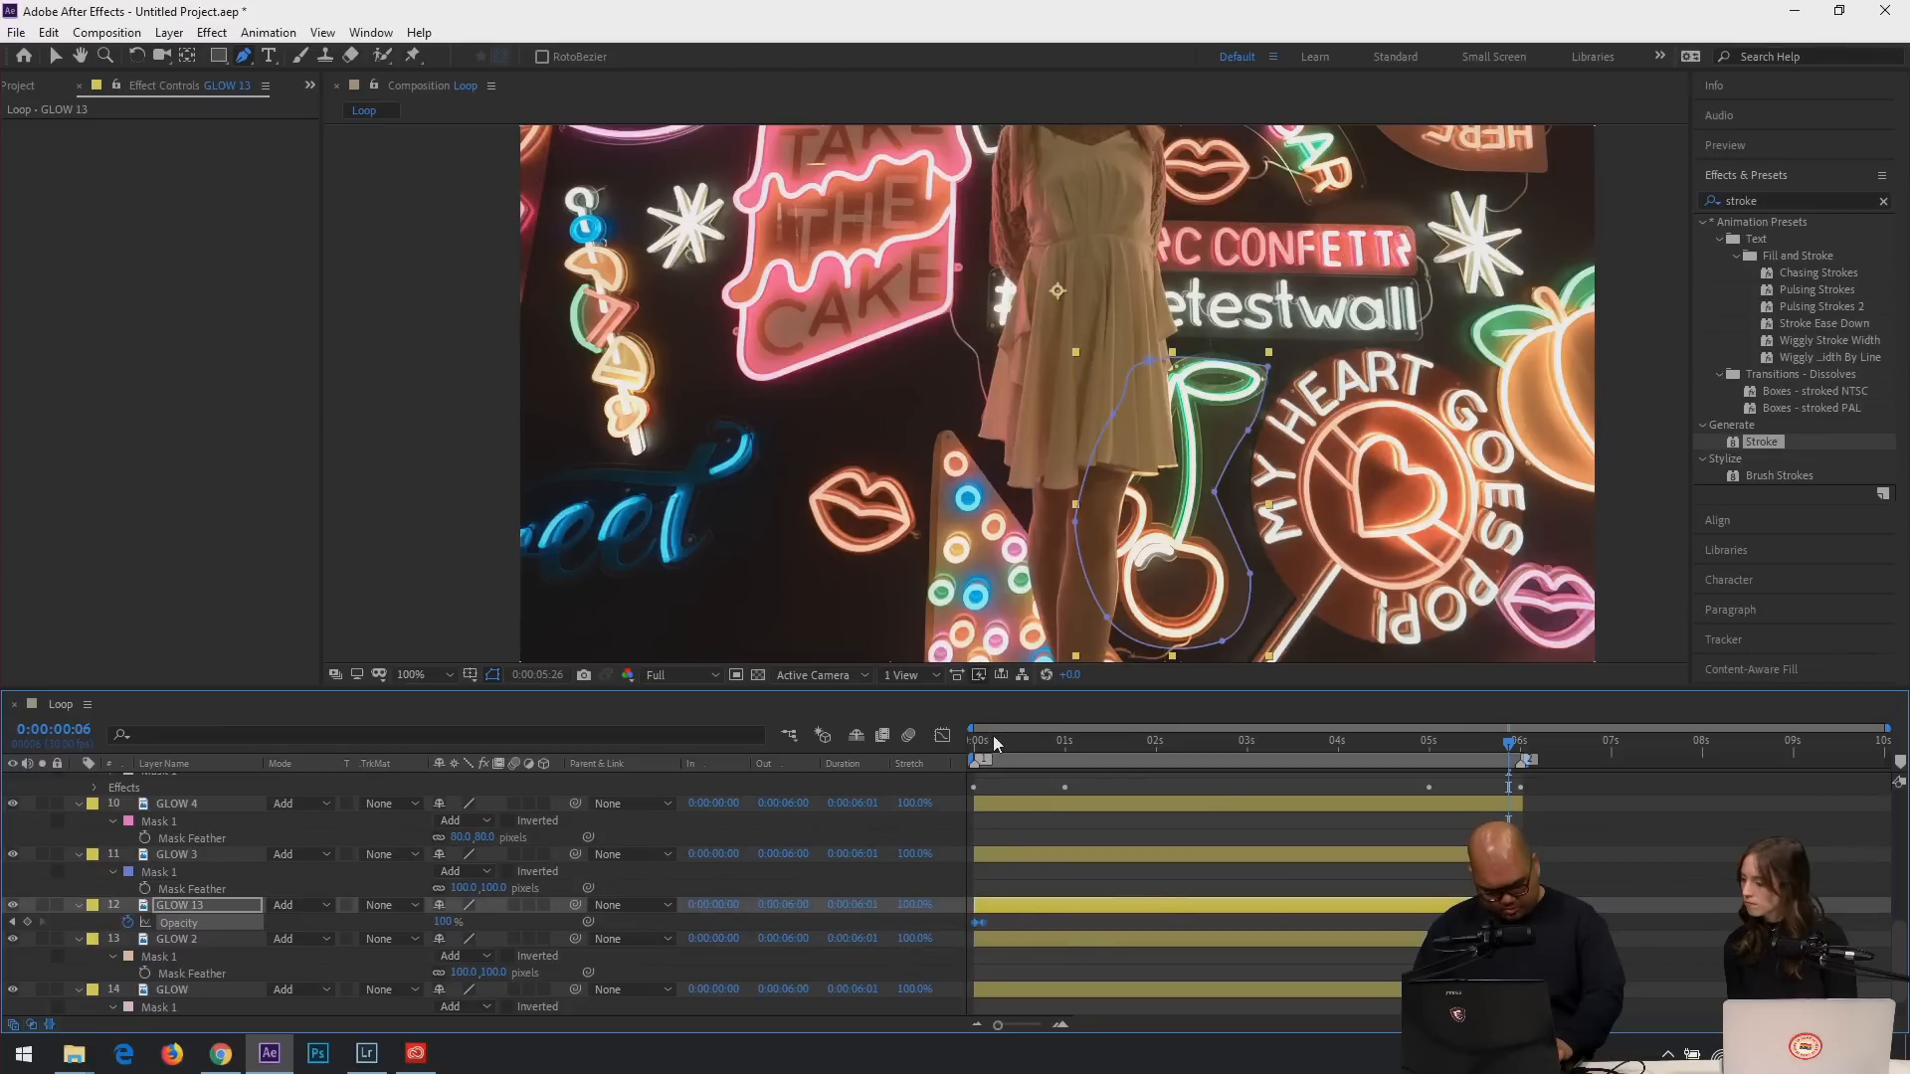
click(1012, 925)
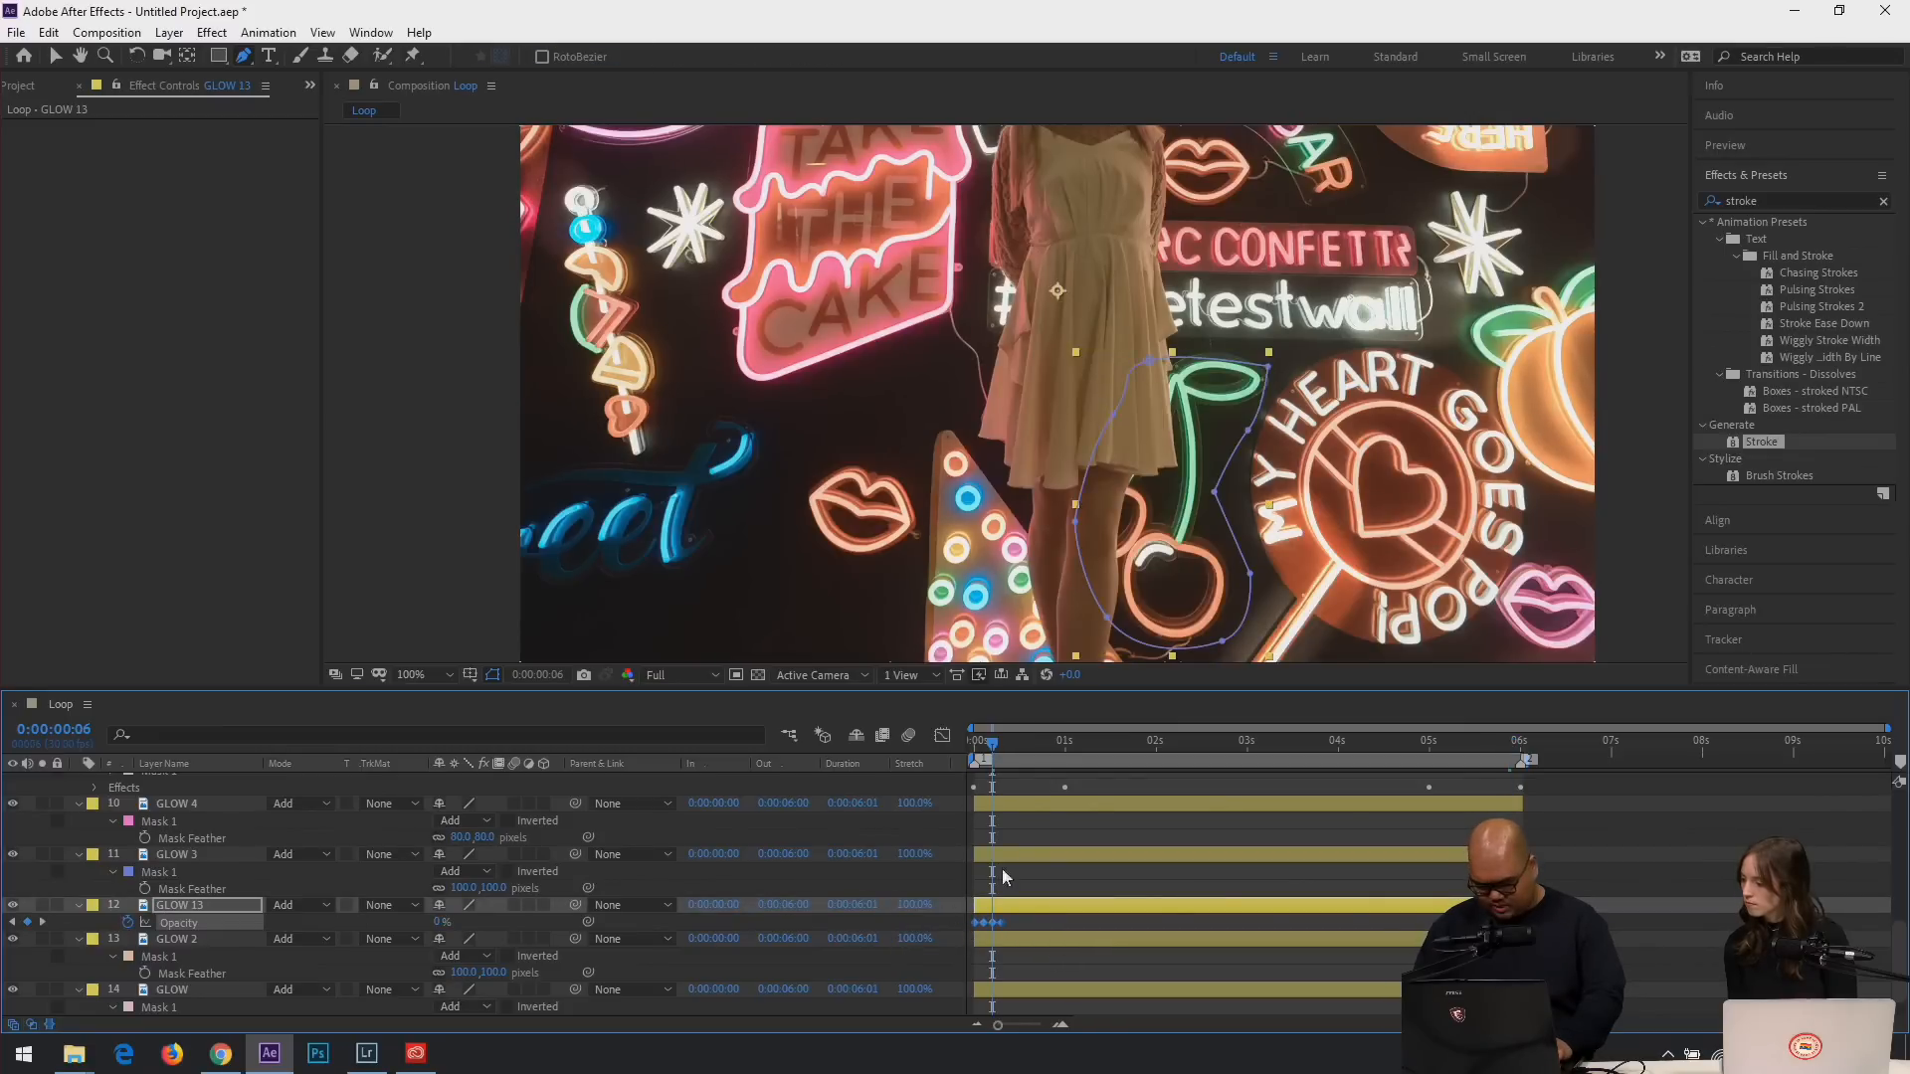
click(1019, 744)
key(ctrl+v)
drag(950, 925, 1053, 925)
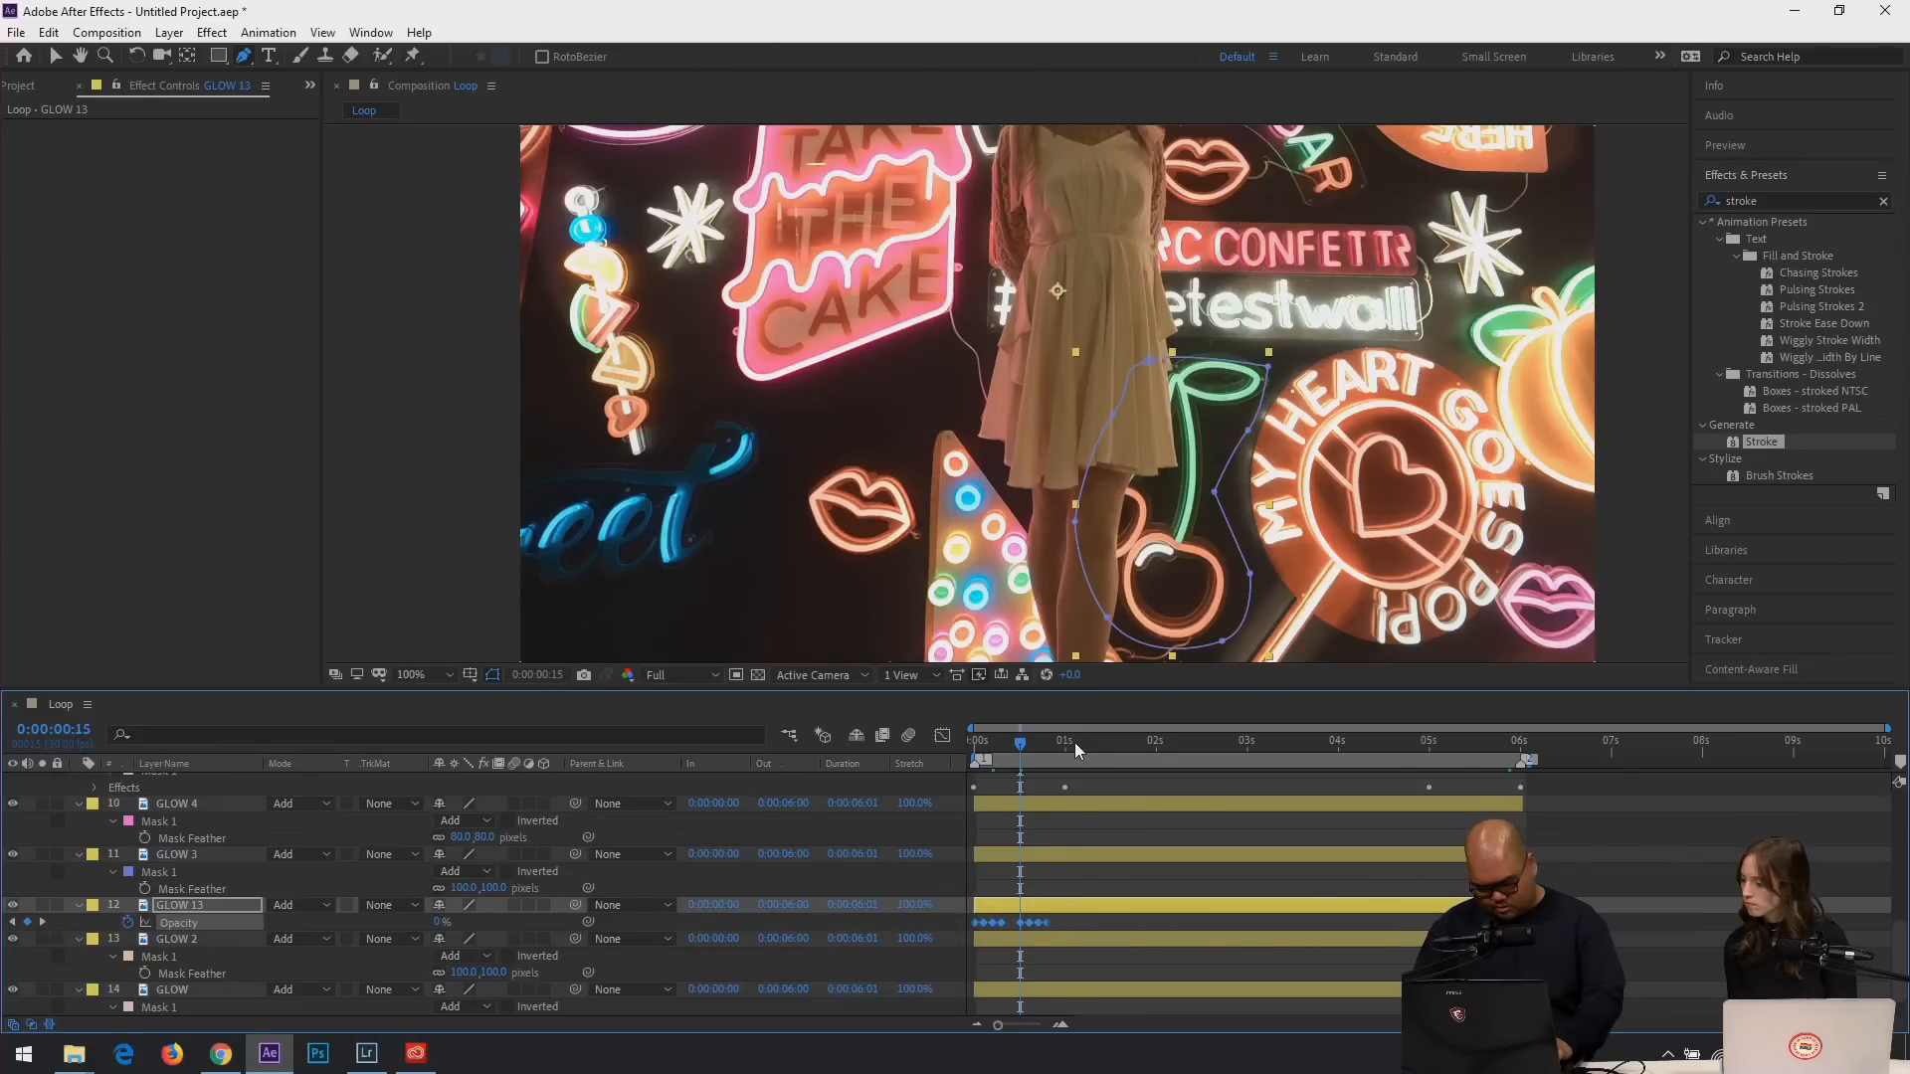
click(1056, 741)
key(ctrl+v)
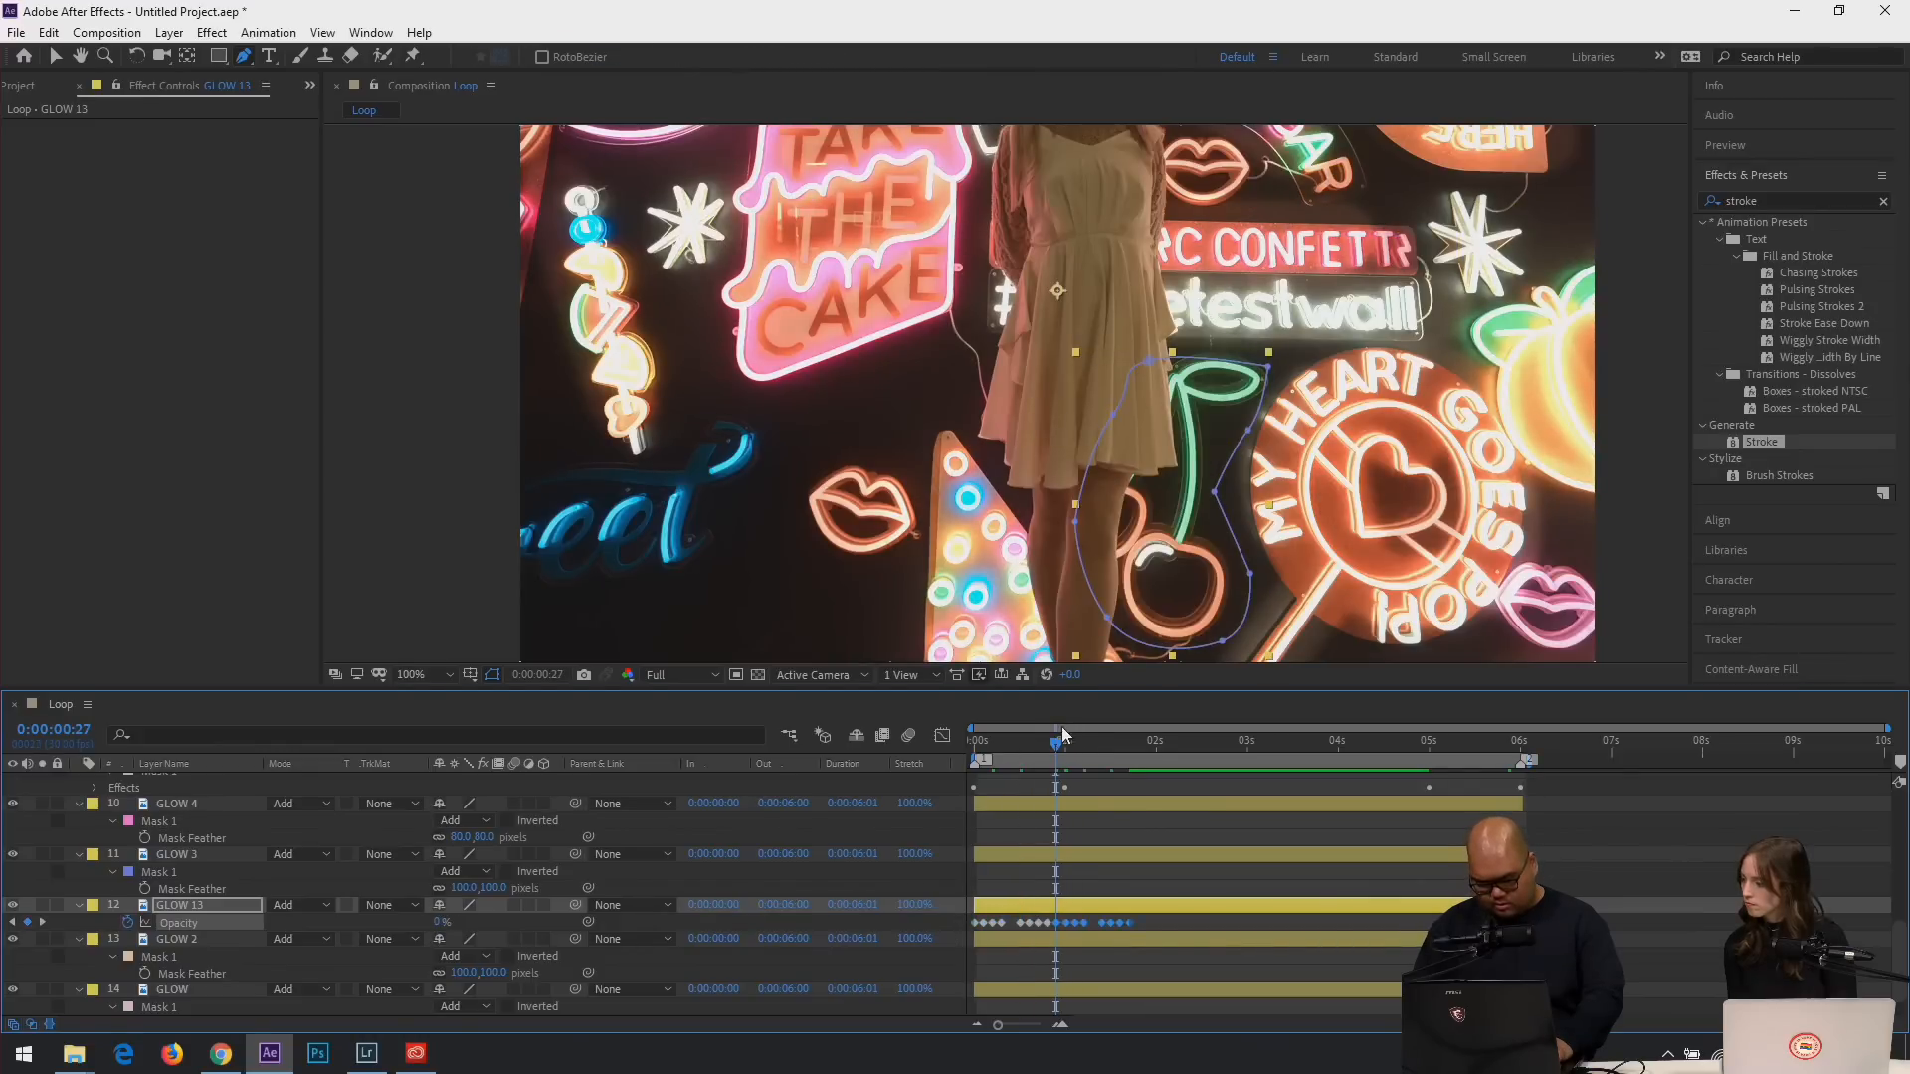
key(space)
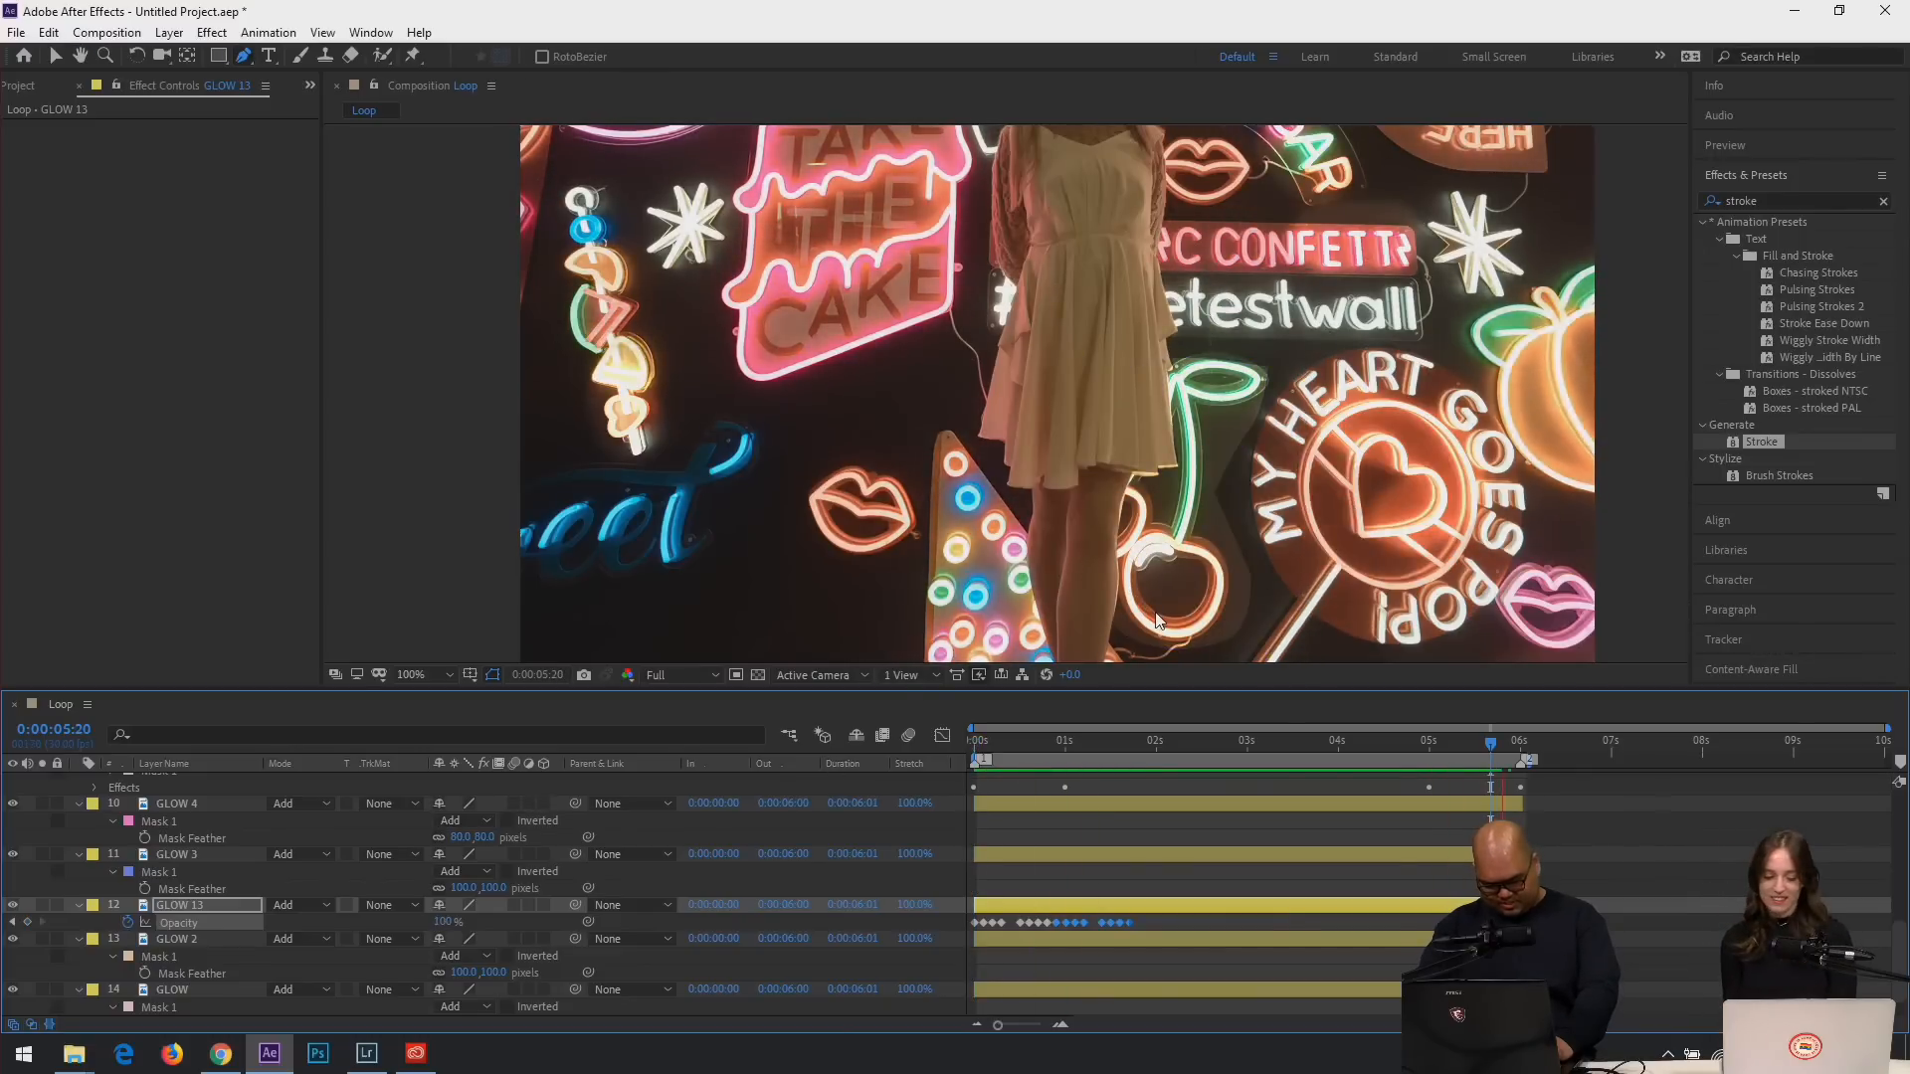
key(space)
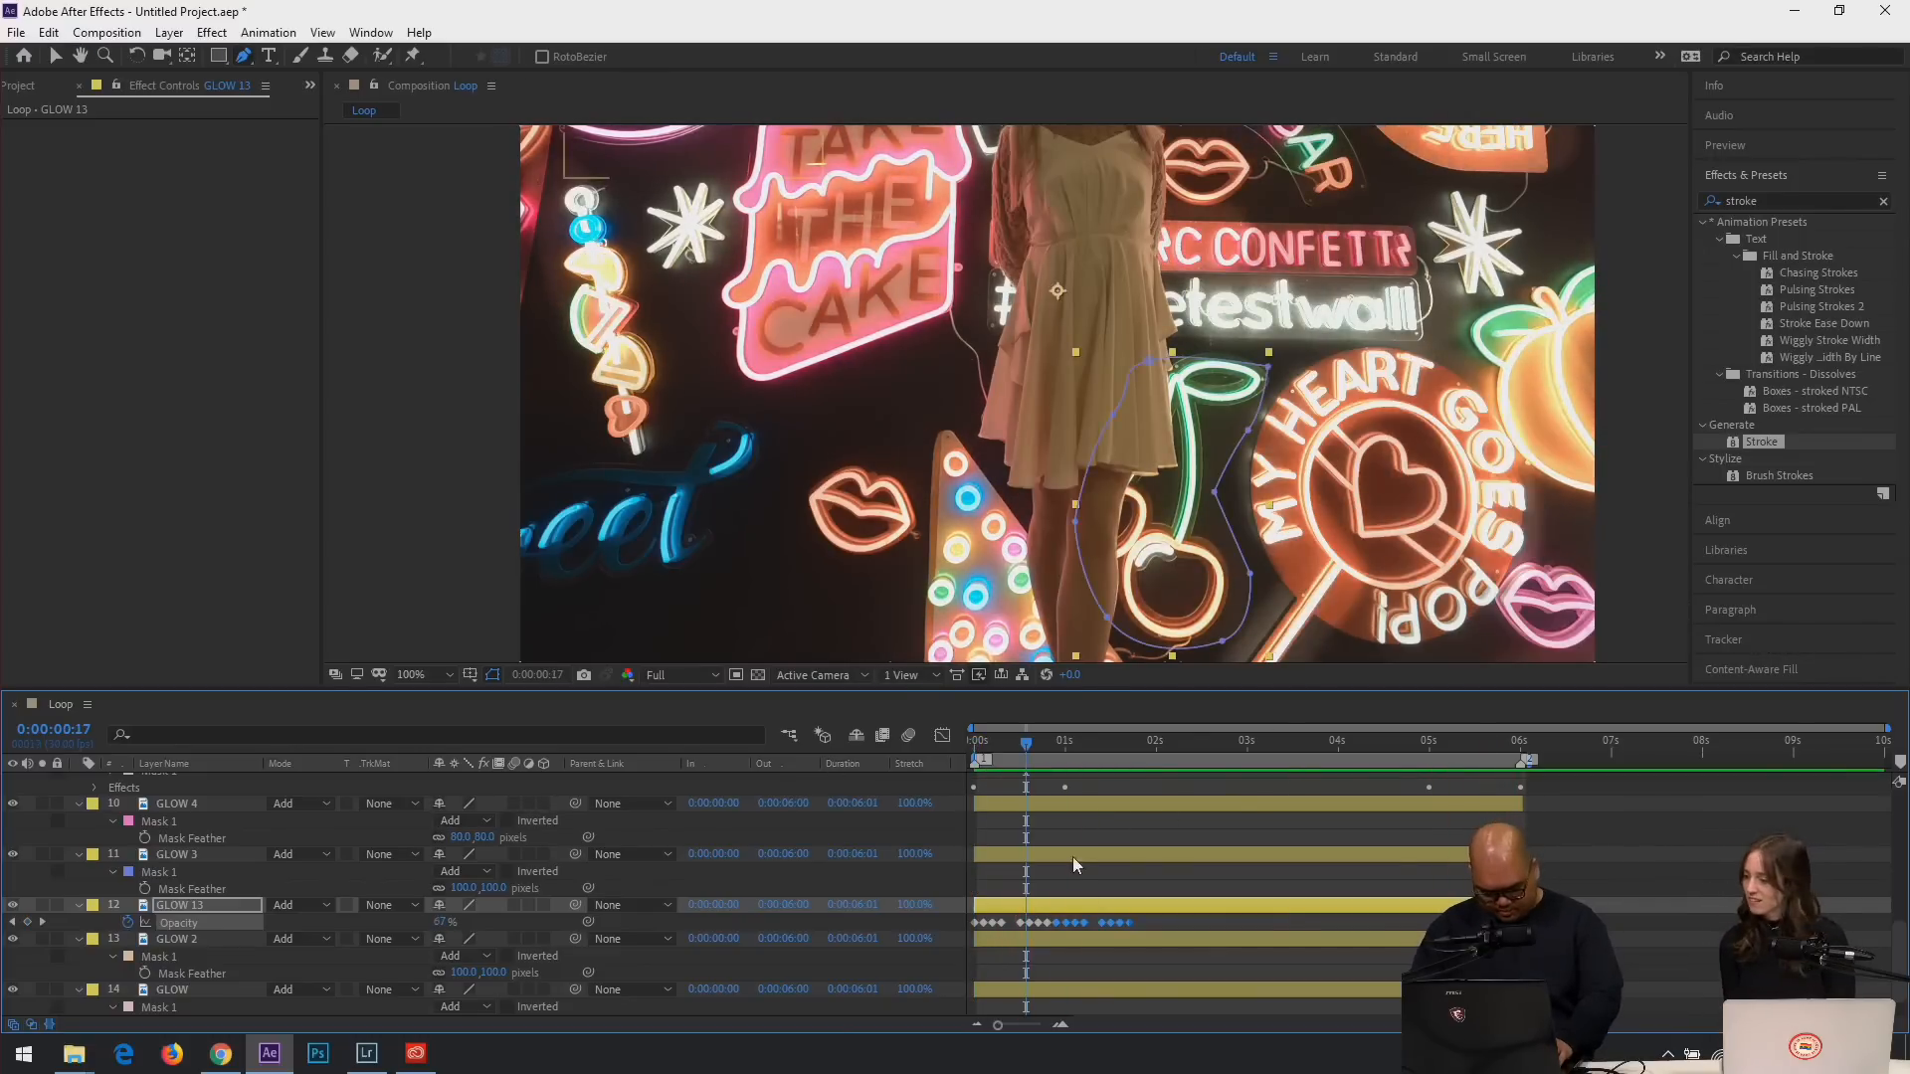
Set GLOW 13's mask feather to 134 pixels, using GLOW 2's feather as a reference.
click(187, 941)
key(u)
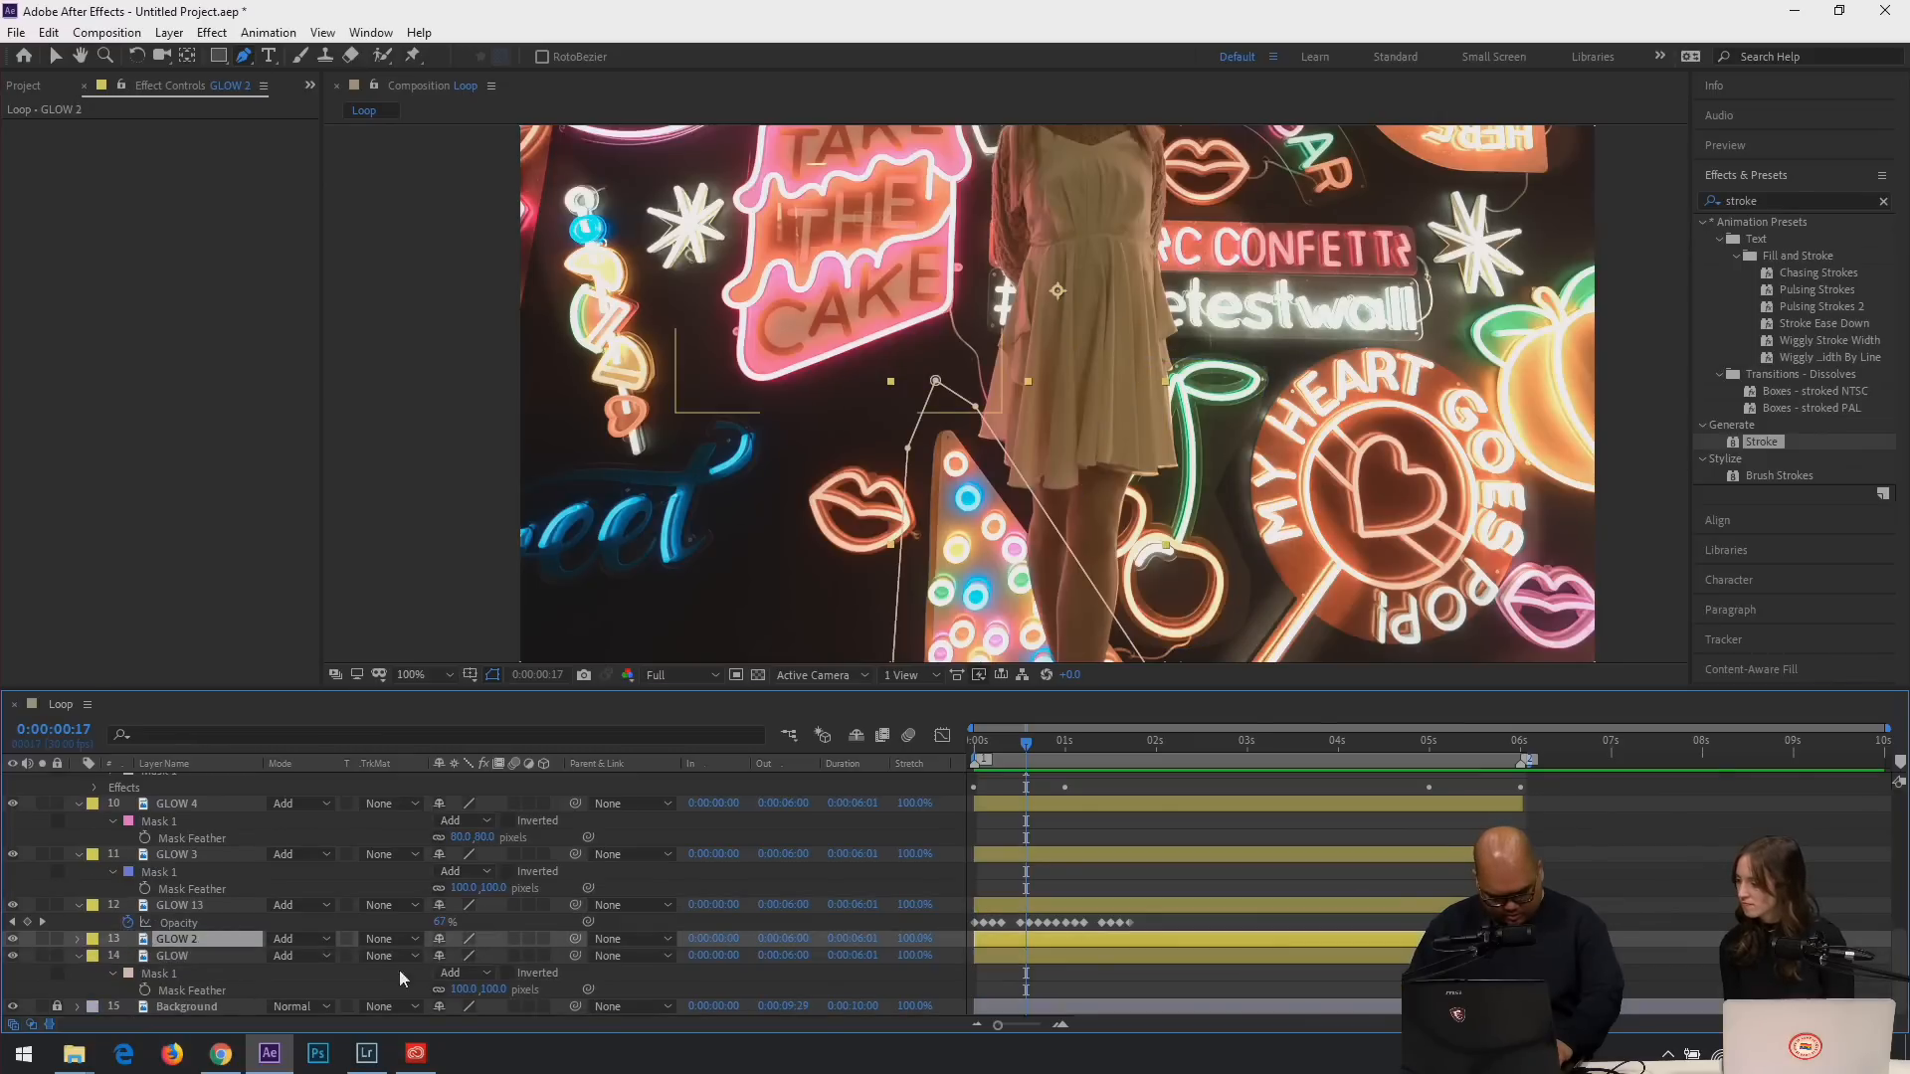
key(f)
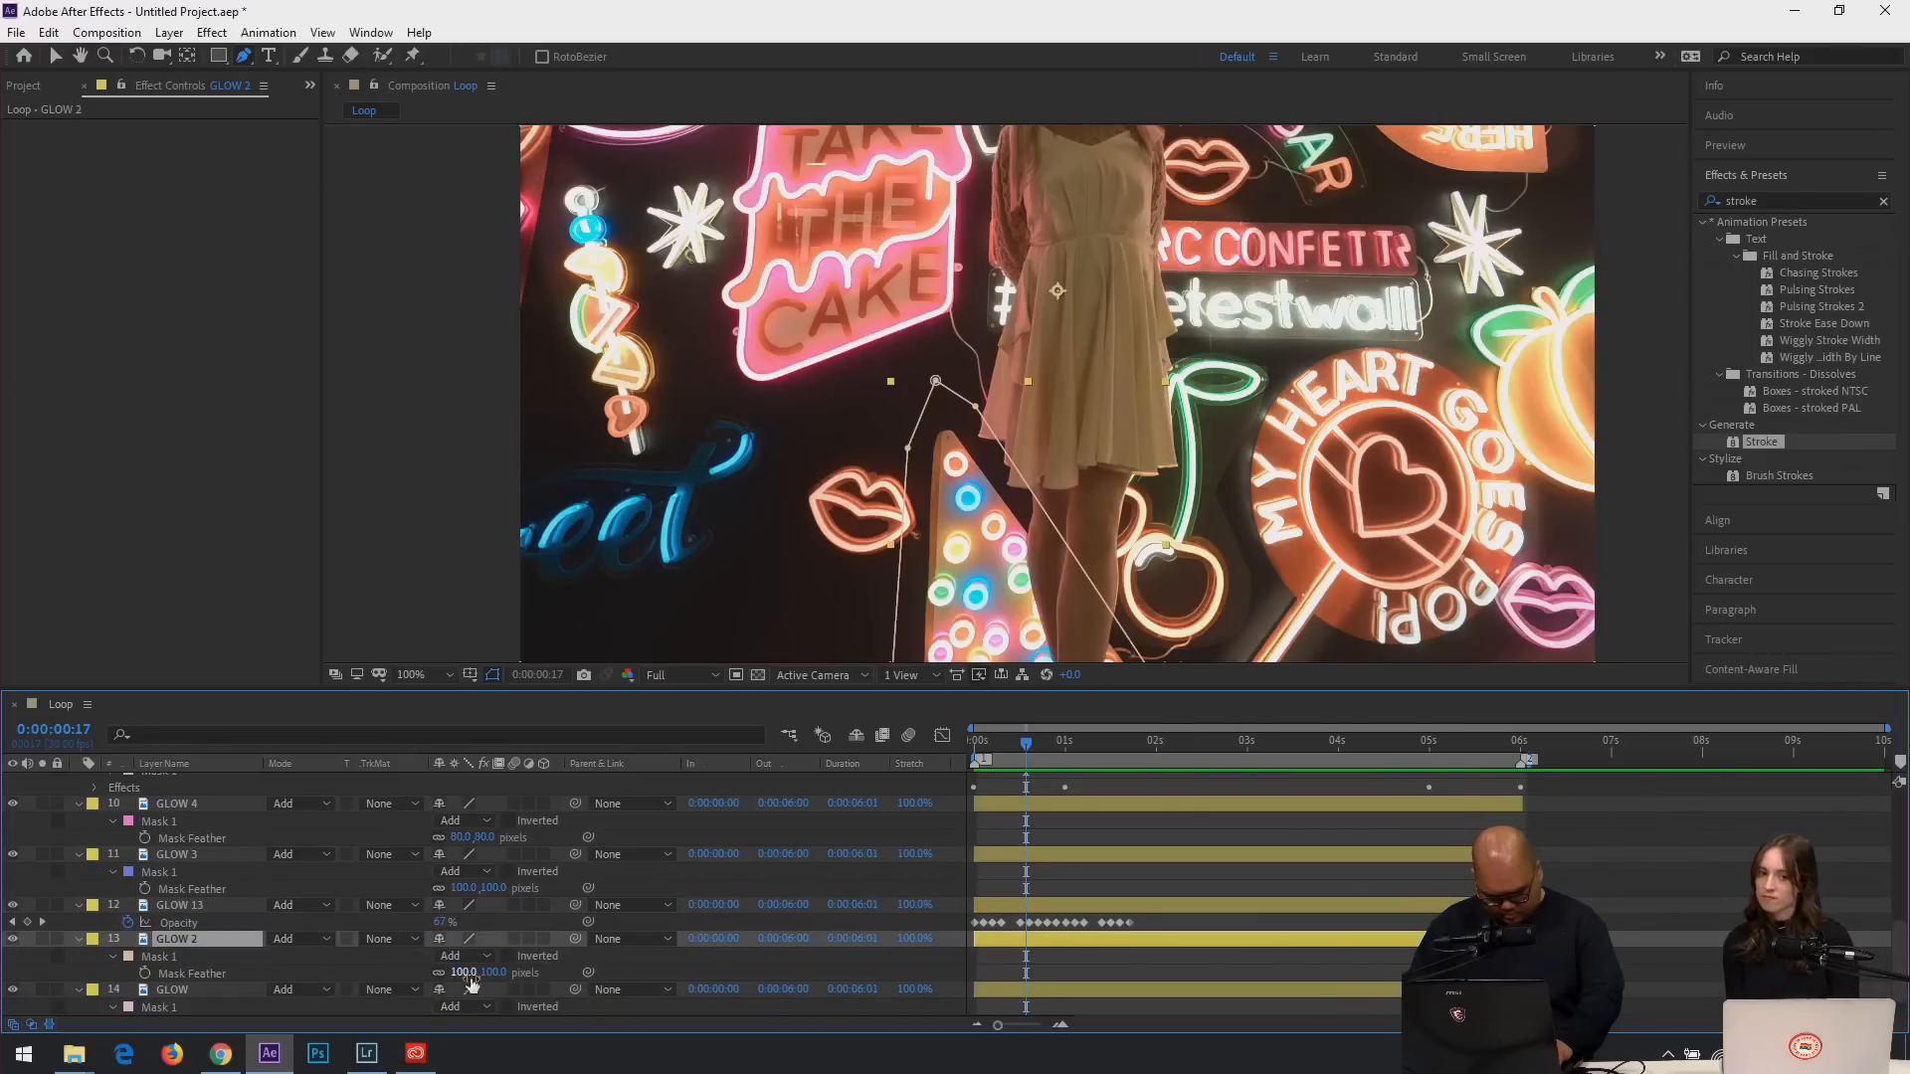
click(1019, 905)
key(f)
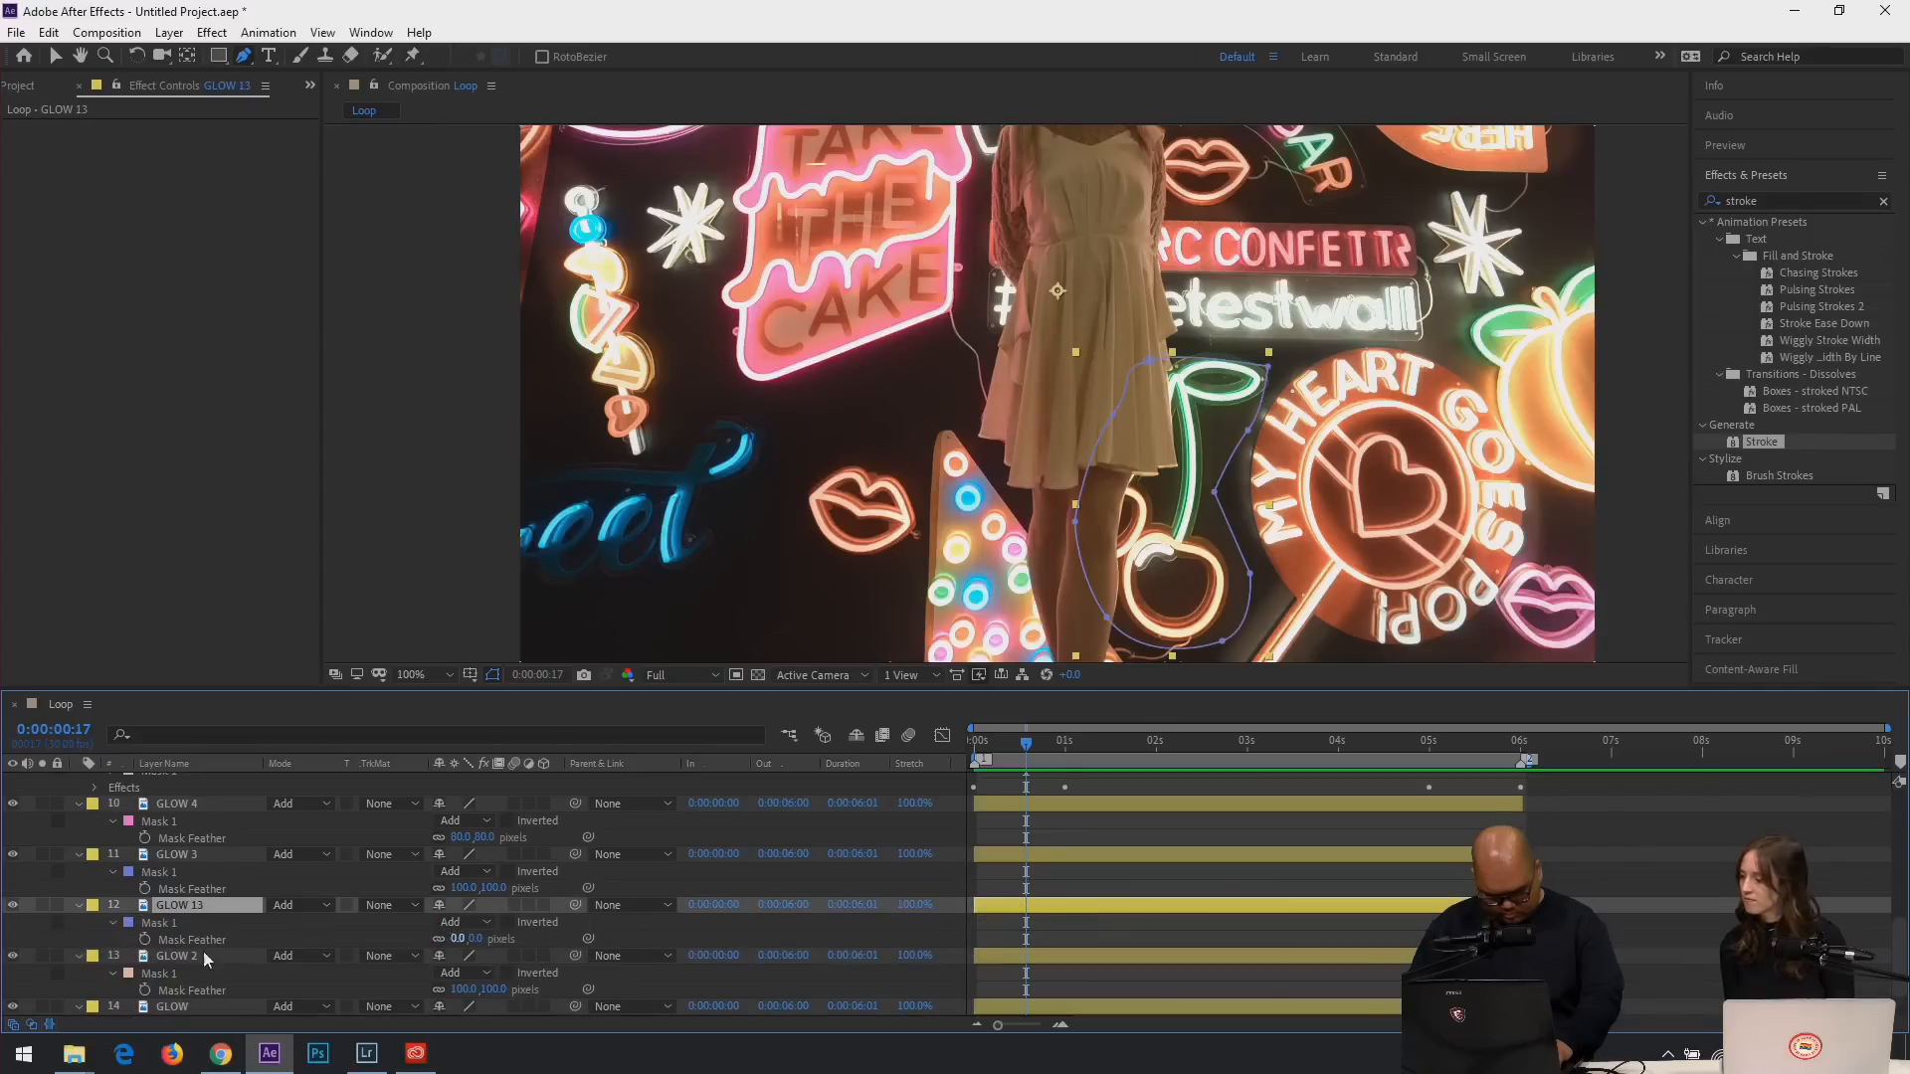
drag(453, 941, 916, 981)
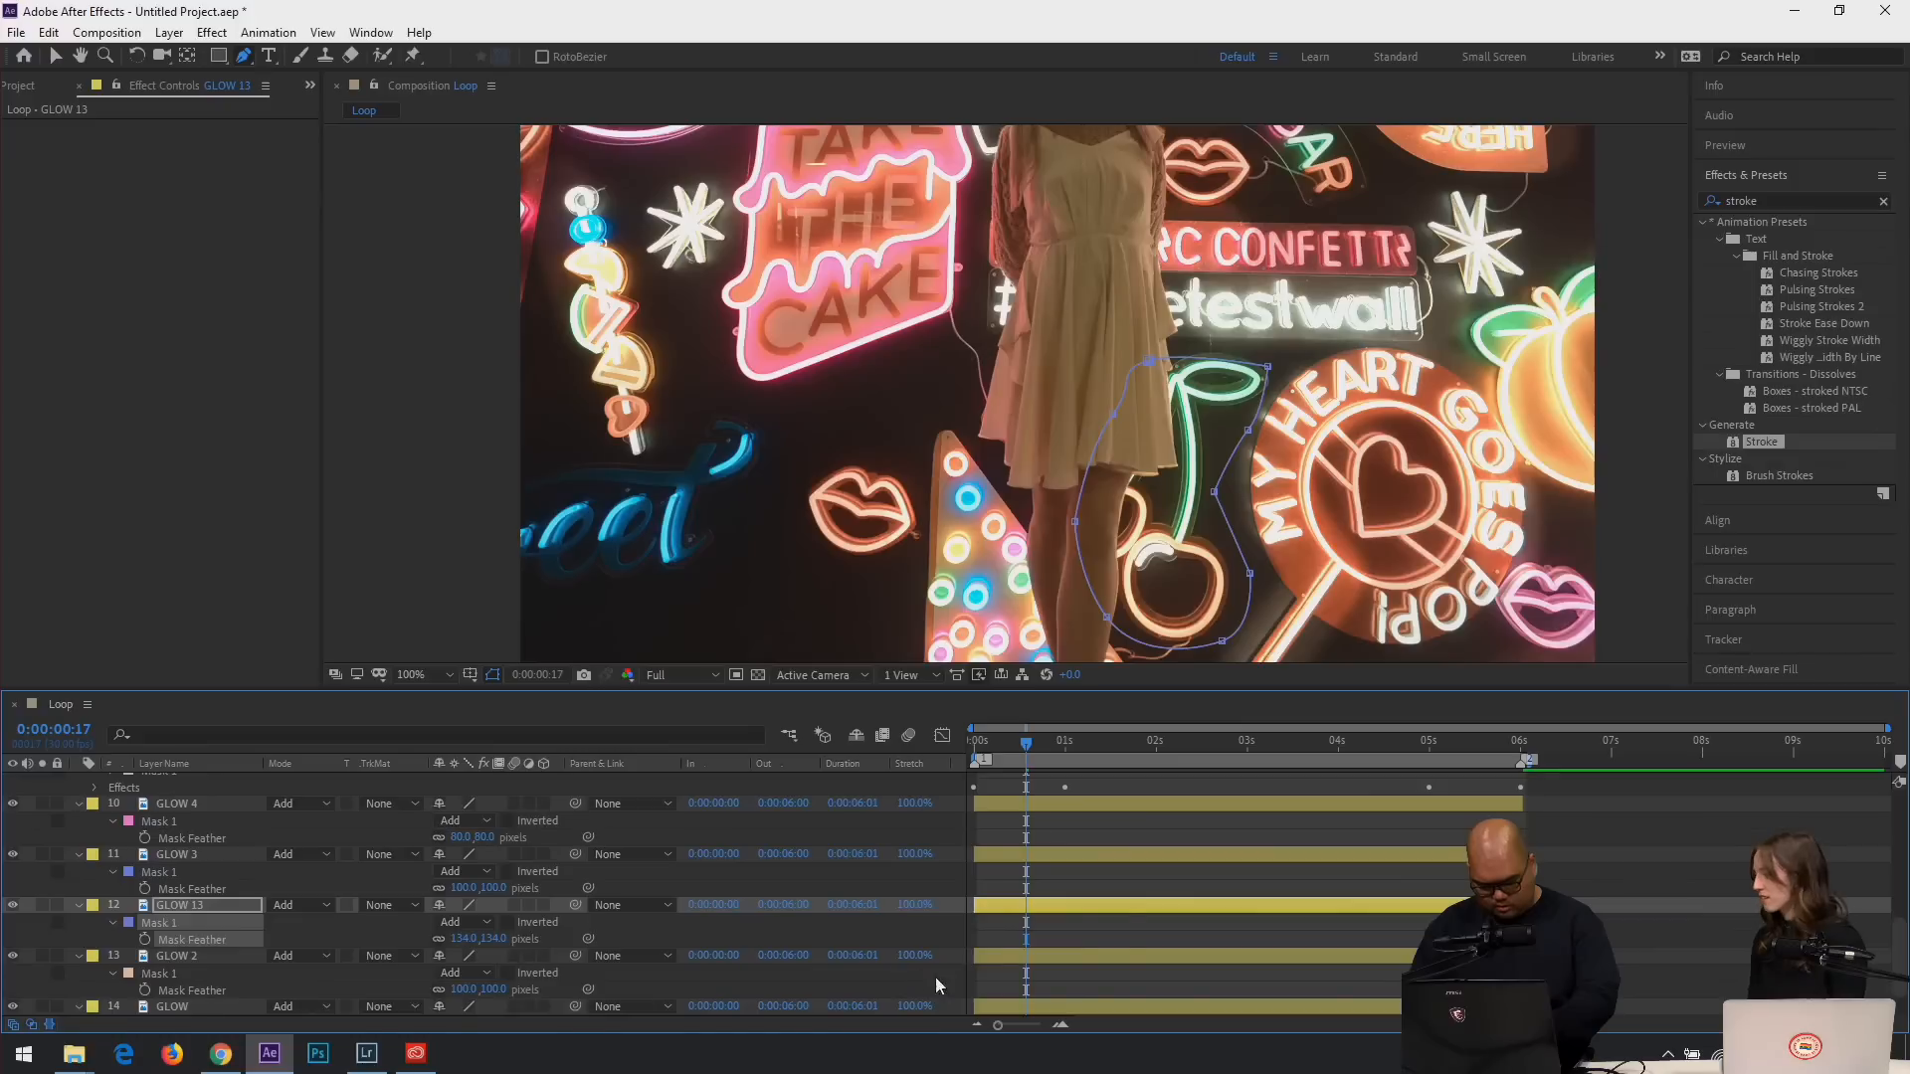
Copy all of GLOW 13's opacity keyframes and paste them at 0:00:02:02.
key(t)
drag(1016, 929, 970, 928)
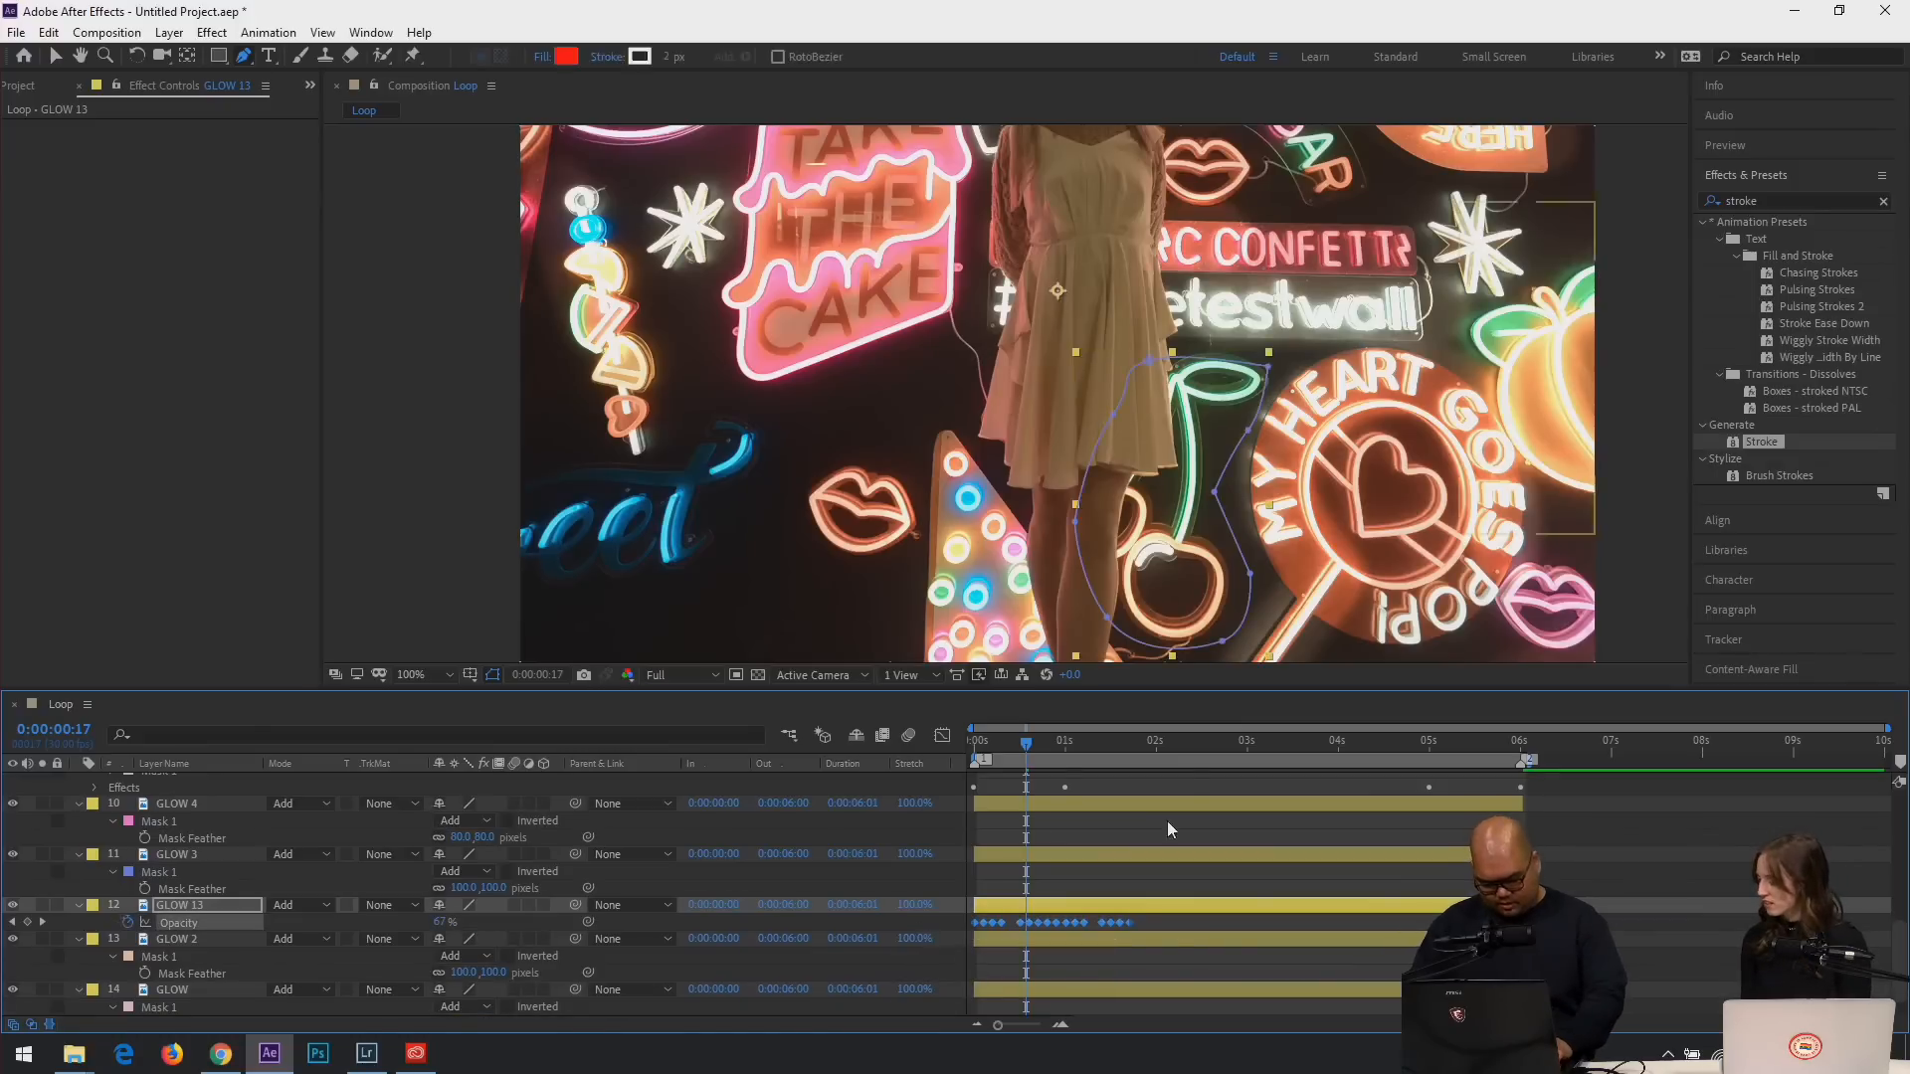
key(ctrl+c)
click(1162, 746)
key(ctrl+v)
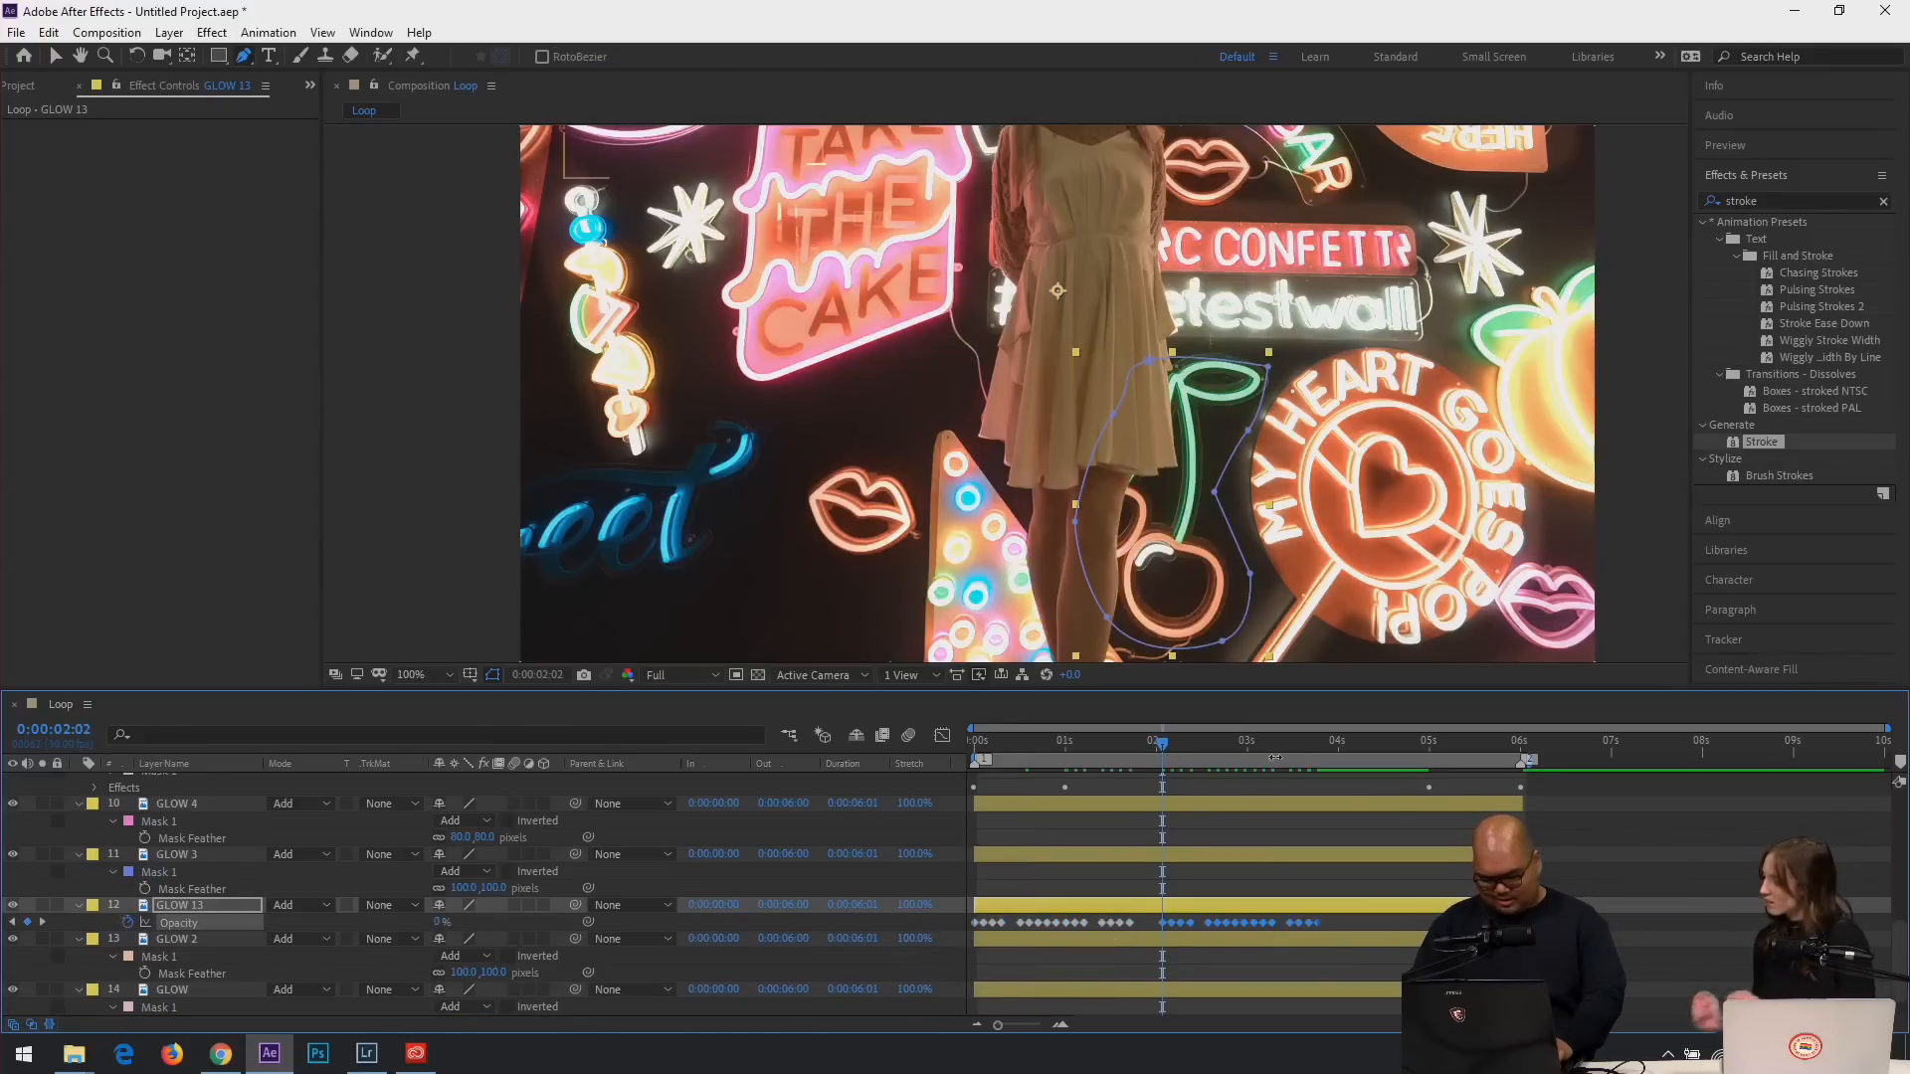
Stretch GLOW 13's full set of opacity keyframes so the flicker runs to about the six-second mark.
mouse_move(1359, 915)
mouse_down()
mouse_move(1112, 933)
mouse_move(1150, 941)
mouse_up()
drag(1333, 922, 934, 927)
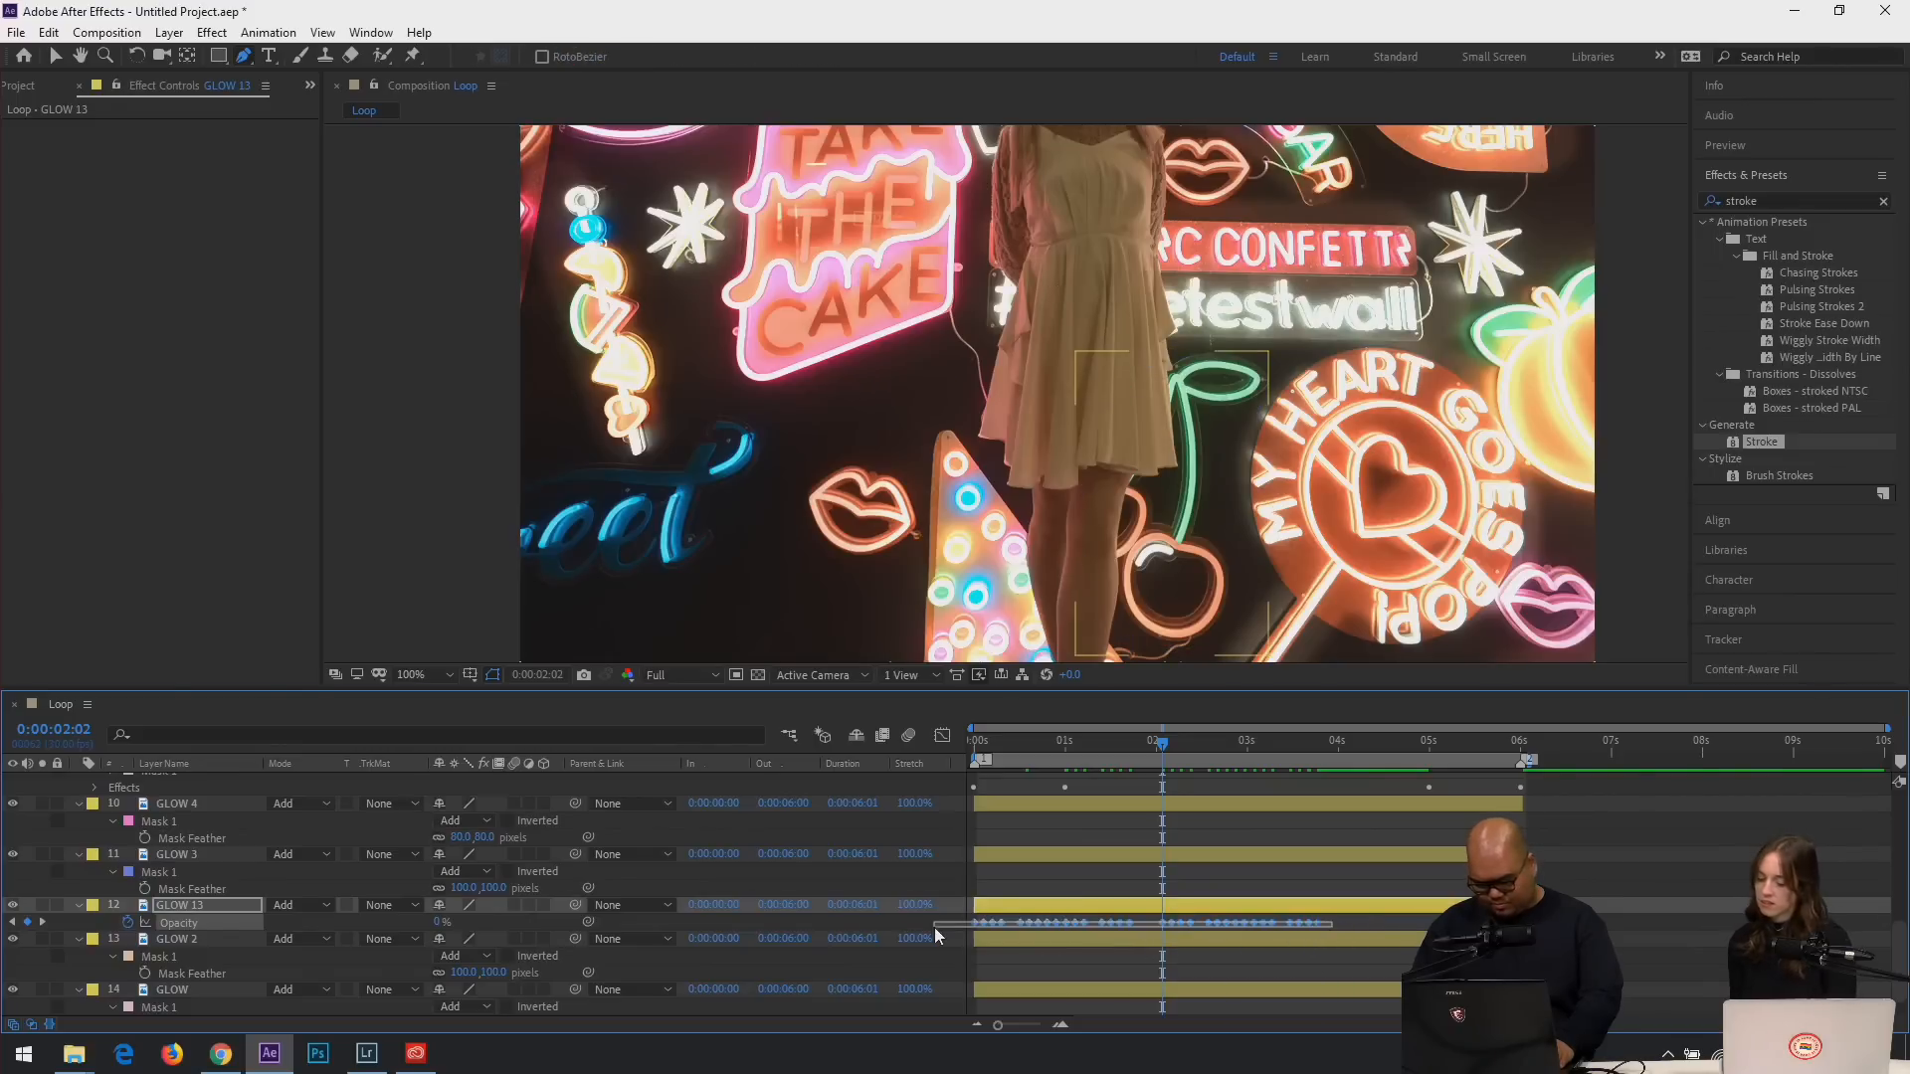
drag(1316, 923, 1521, 926)
Curve the lower edge of GLOW 13's cherry mask by pulling handles from its vertex, and deselect the layer.
scroll(1087, 517, down, 1)
click(1091, 517)
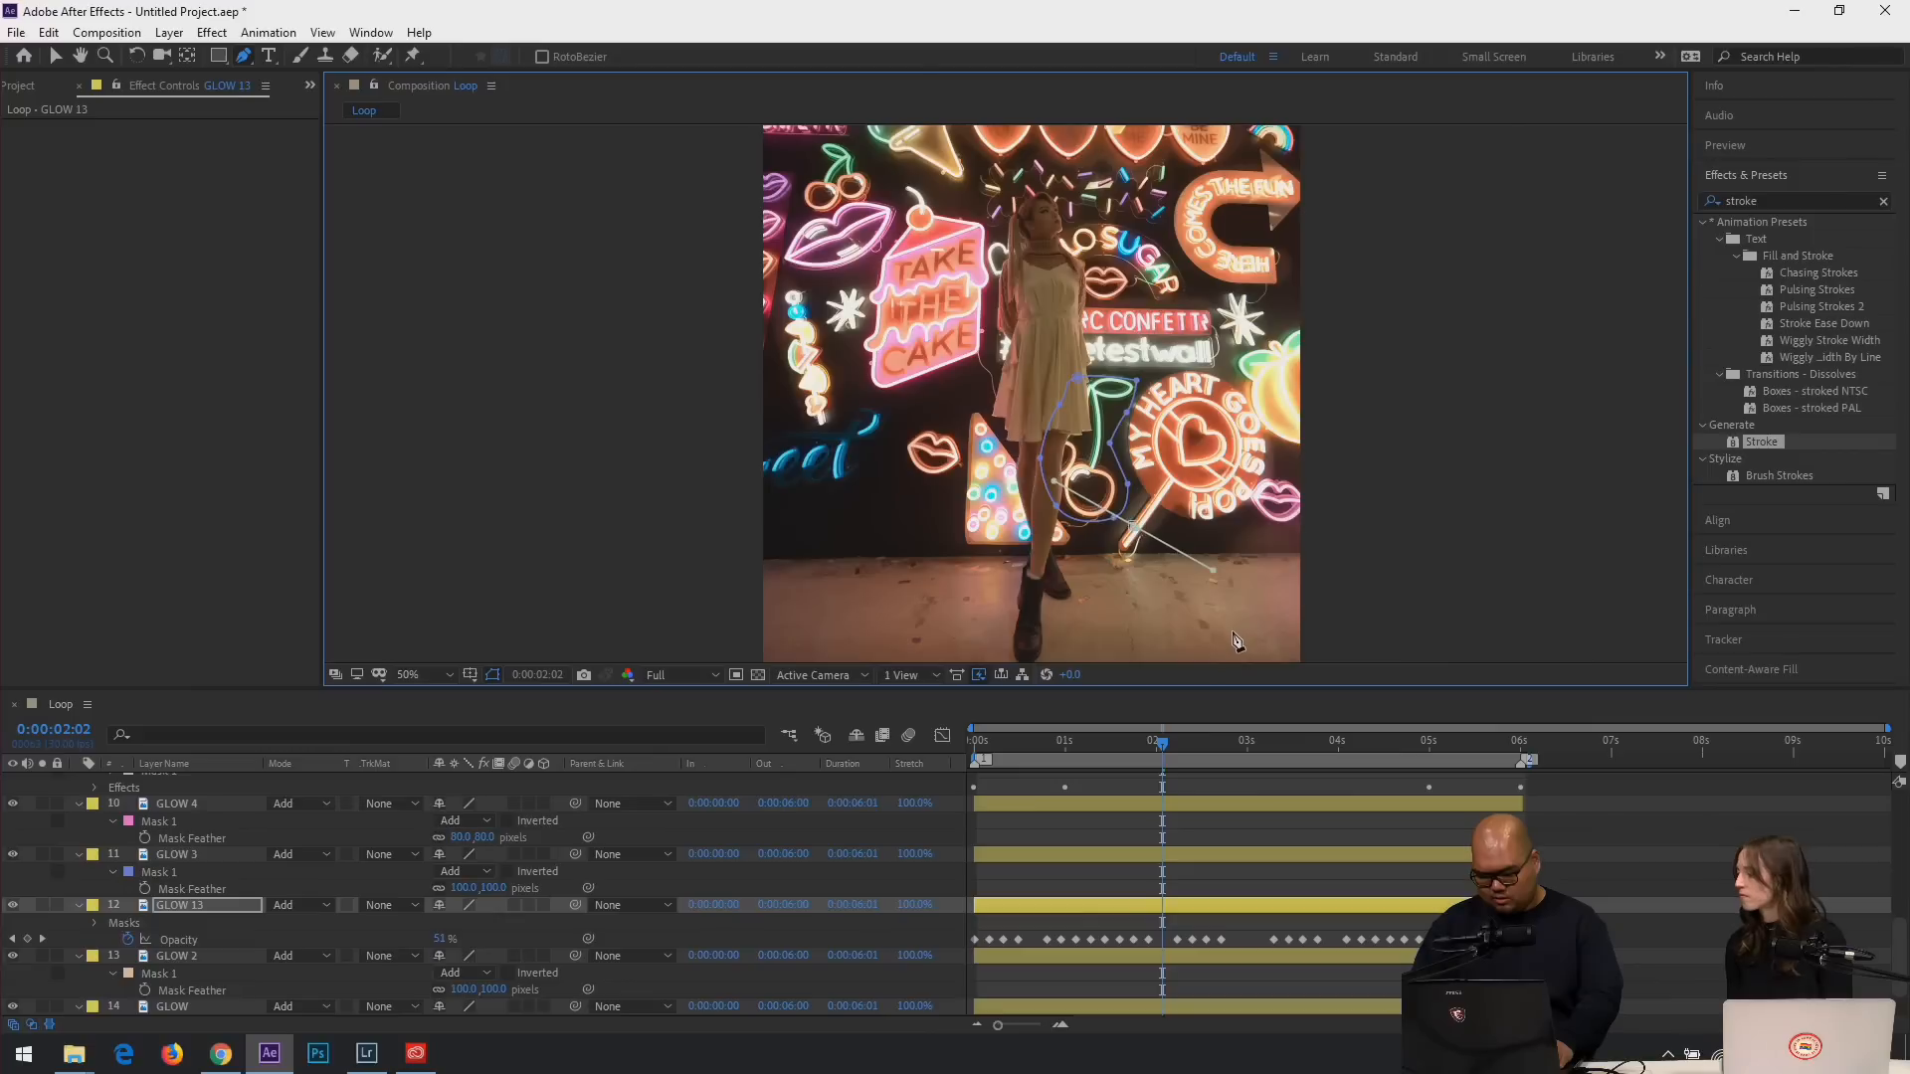
click(1640, 887)
Play back the loop close up and with the whole wall in view to check the flickering cherry sign.
key(space)
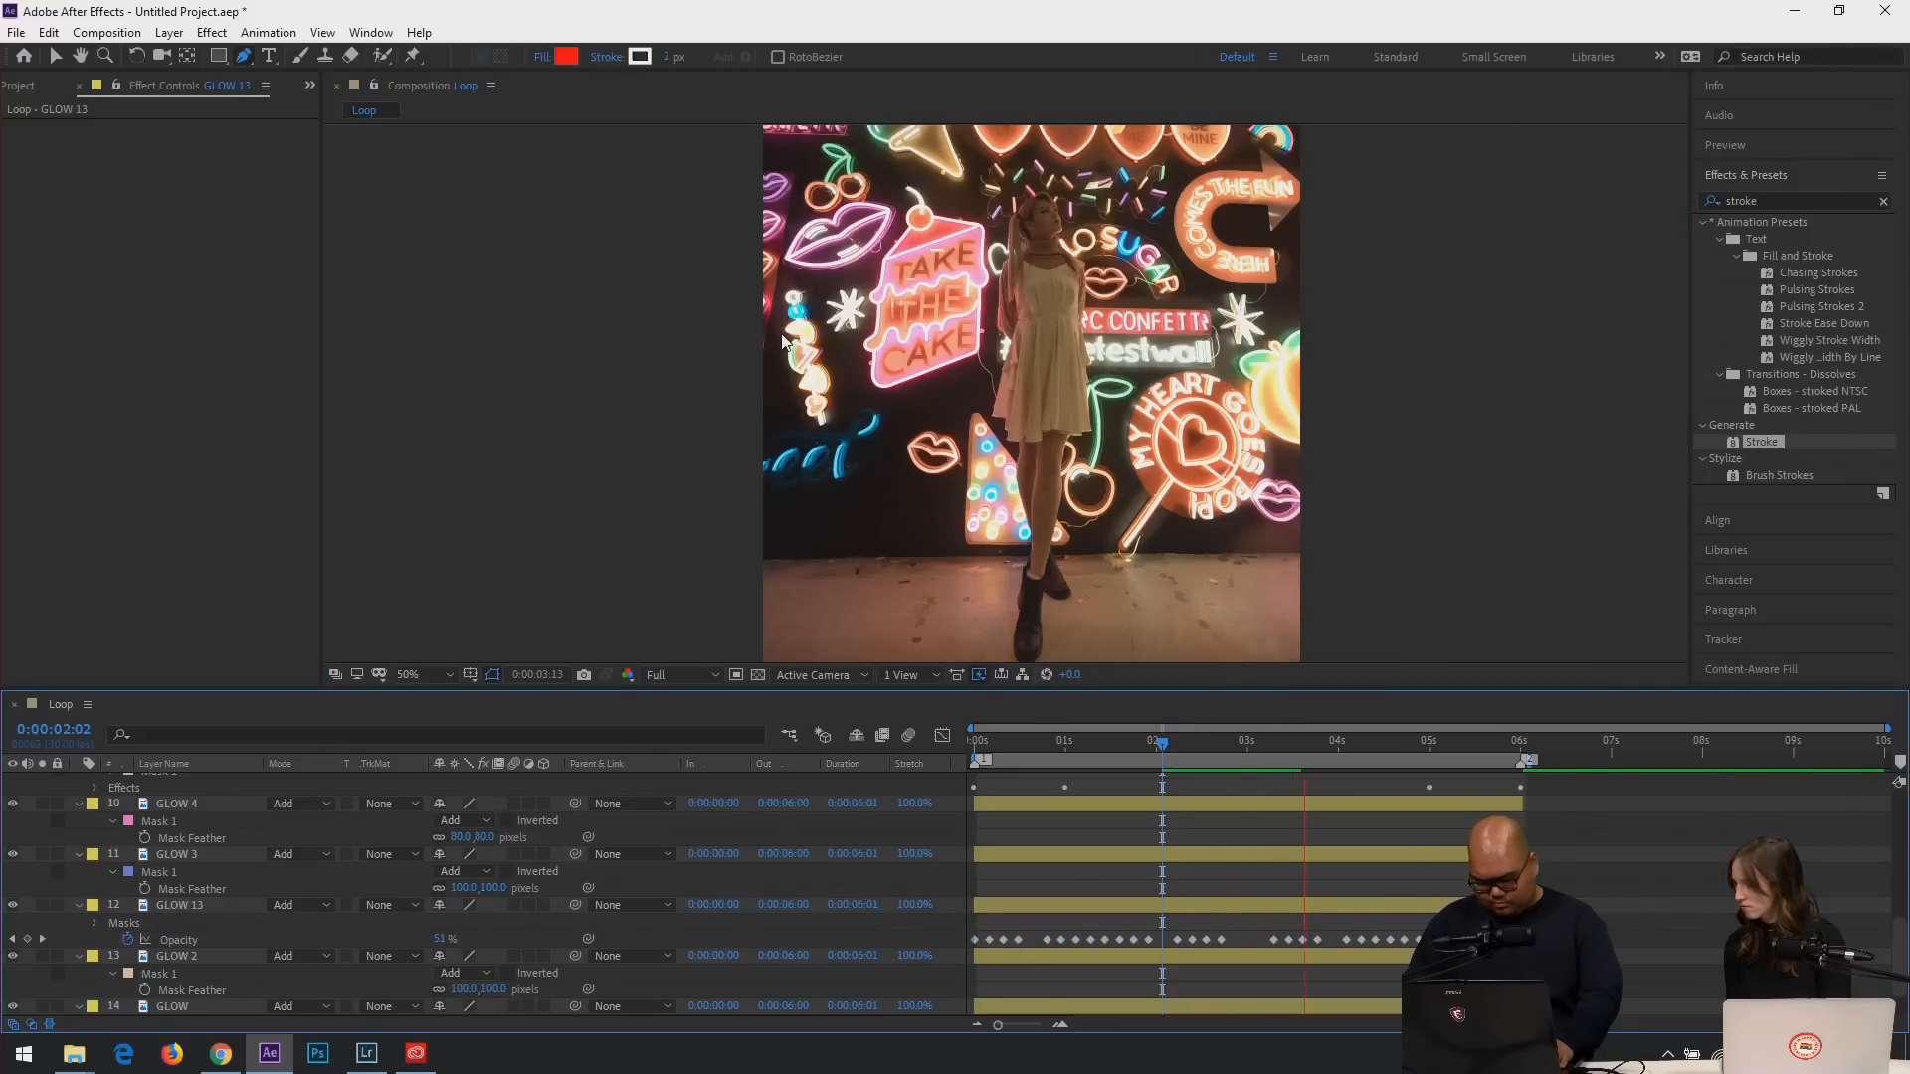
key(g)
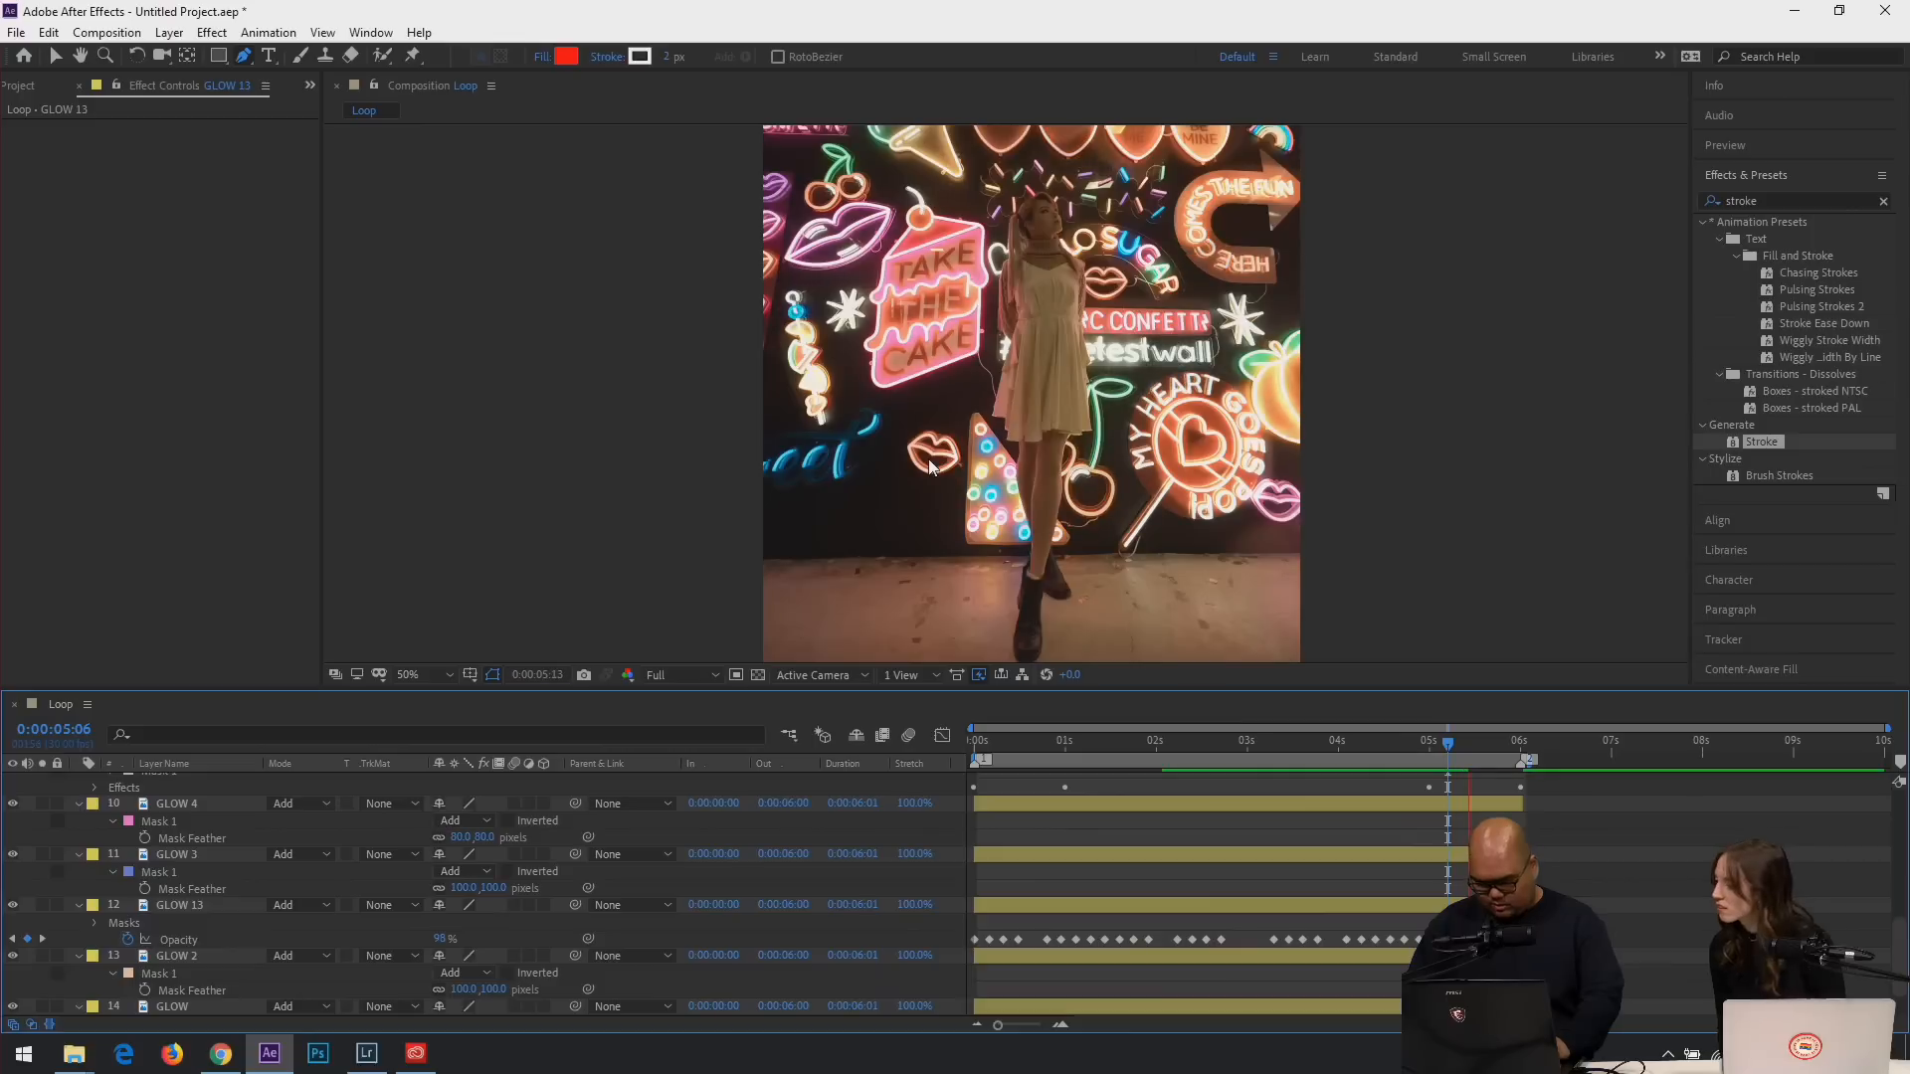
key(space)
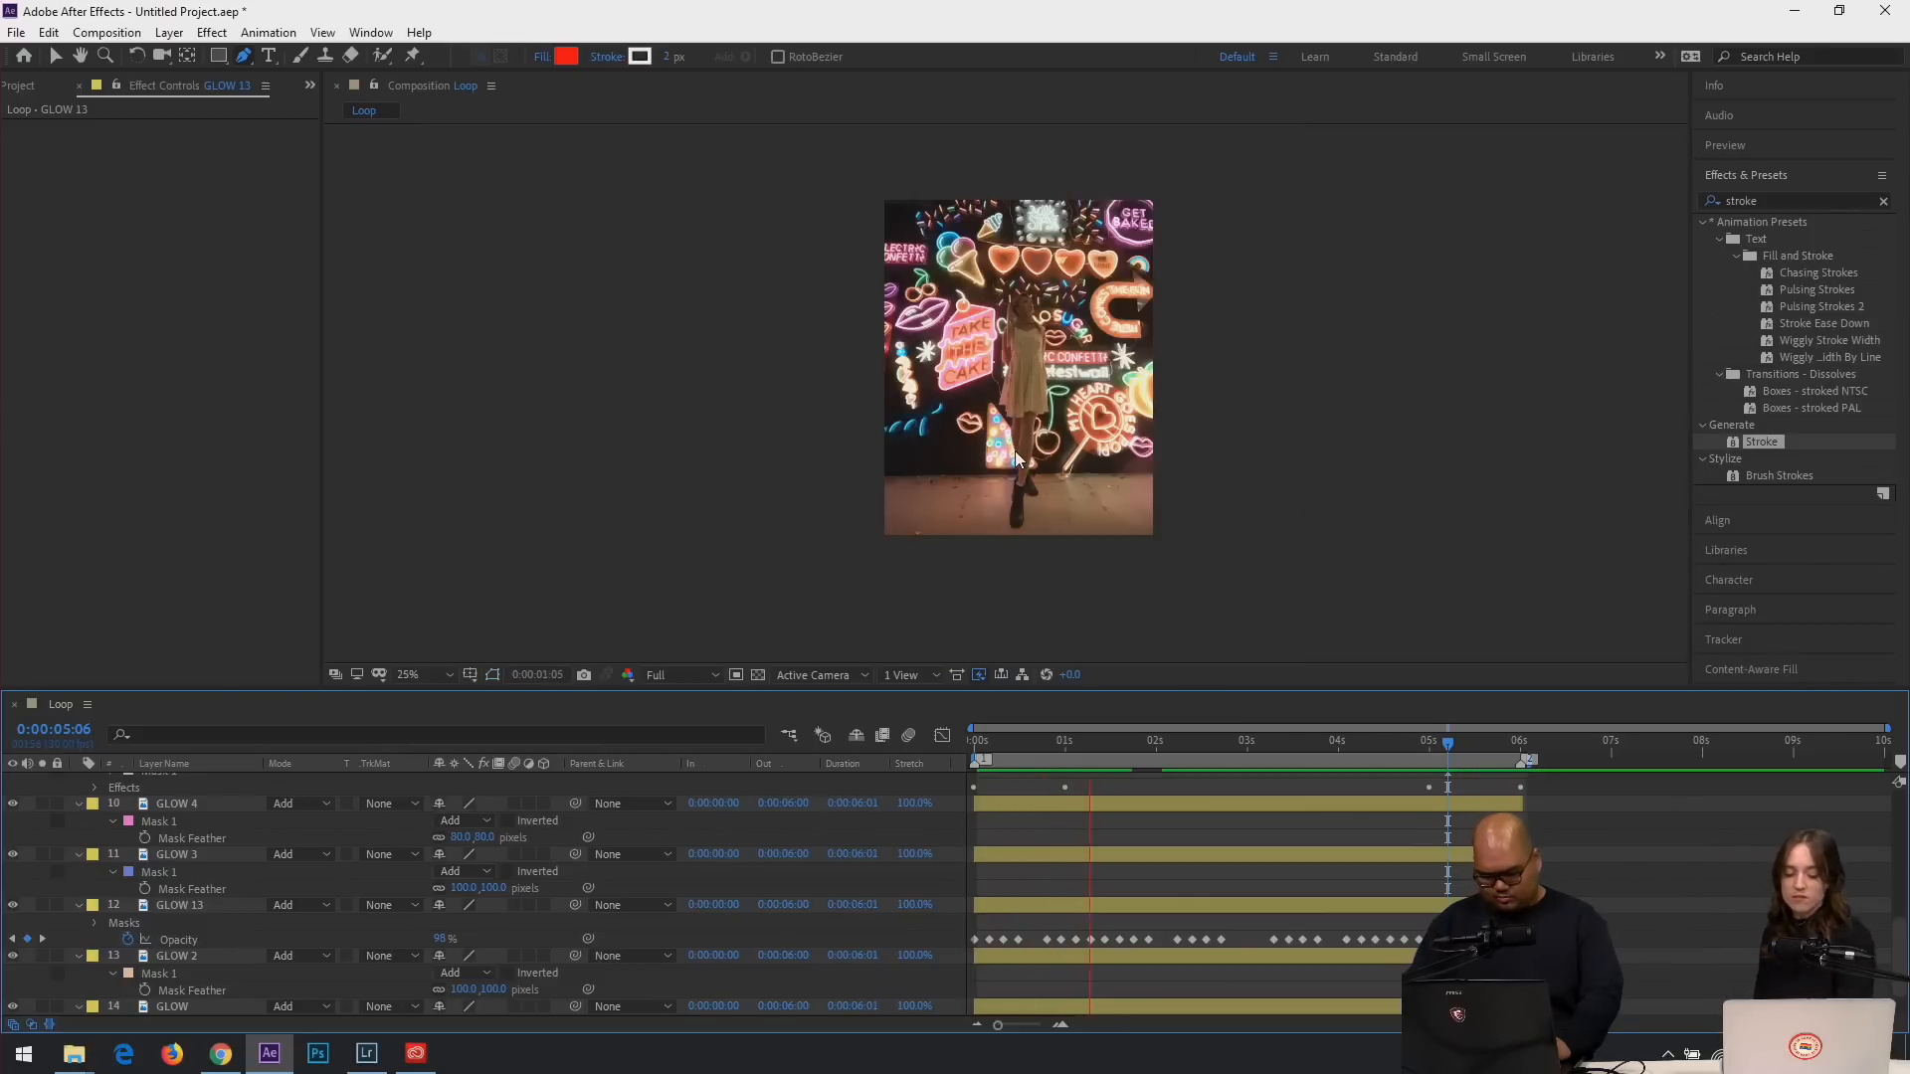
key(space)
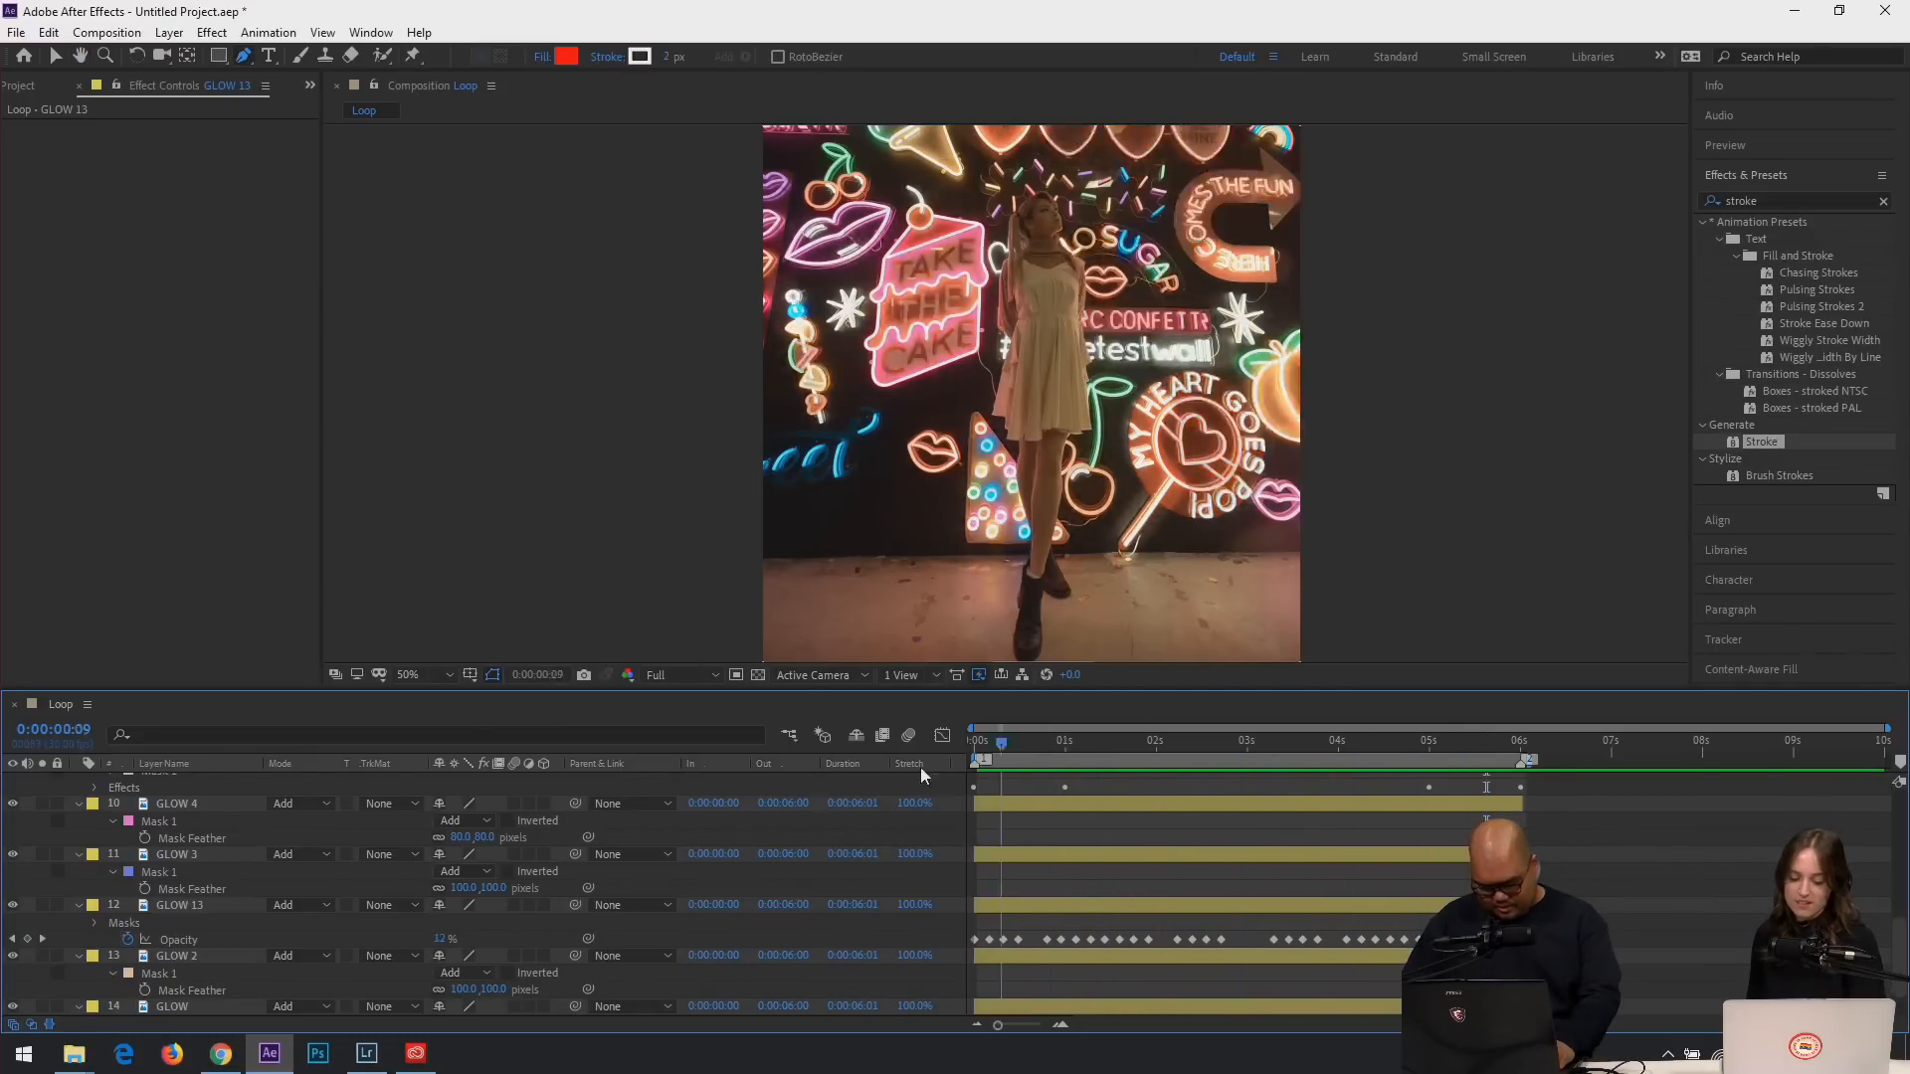
key(space)
key(space)
click(1114, 742)
scroll(1154, 540, down, 2)
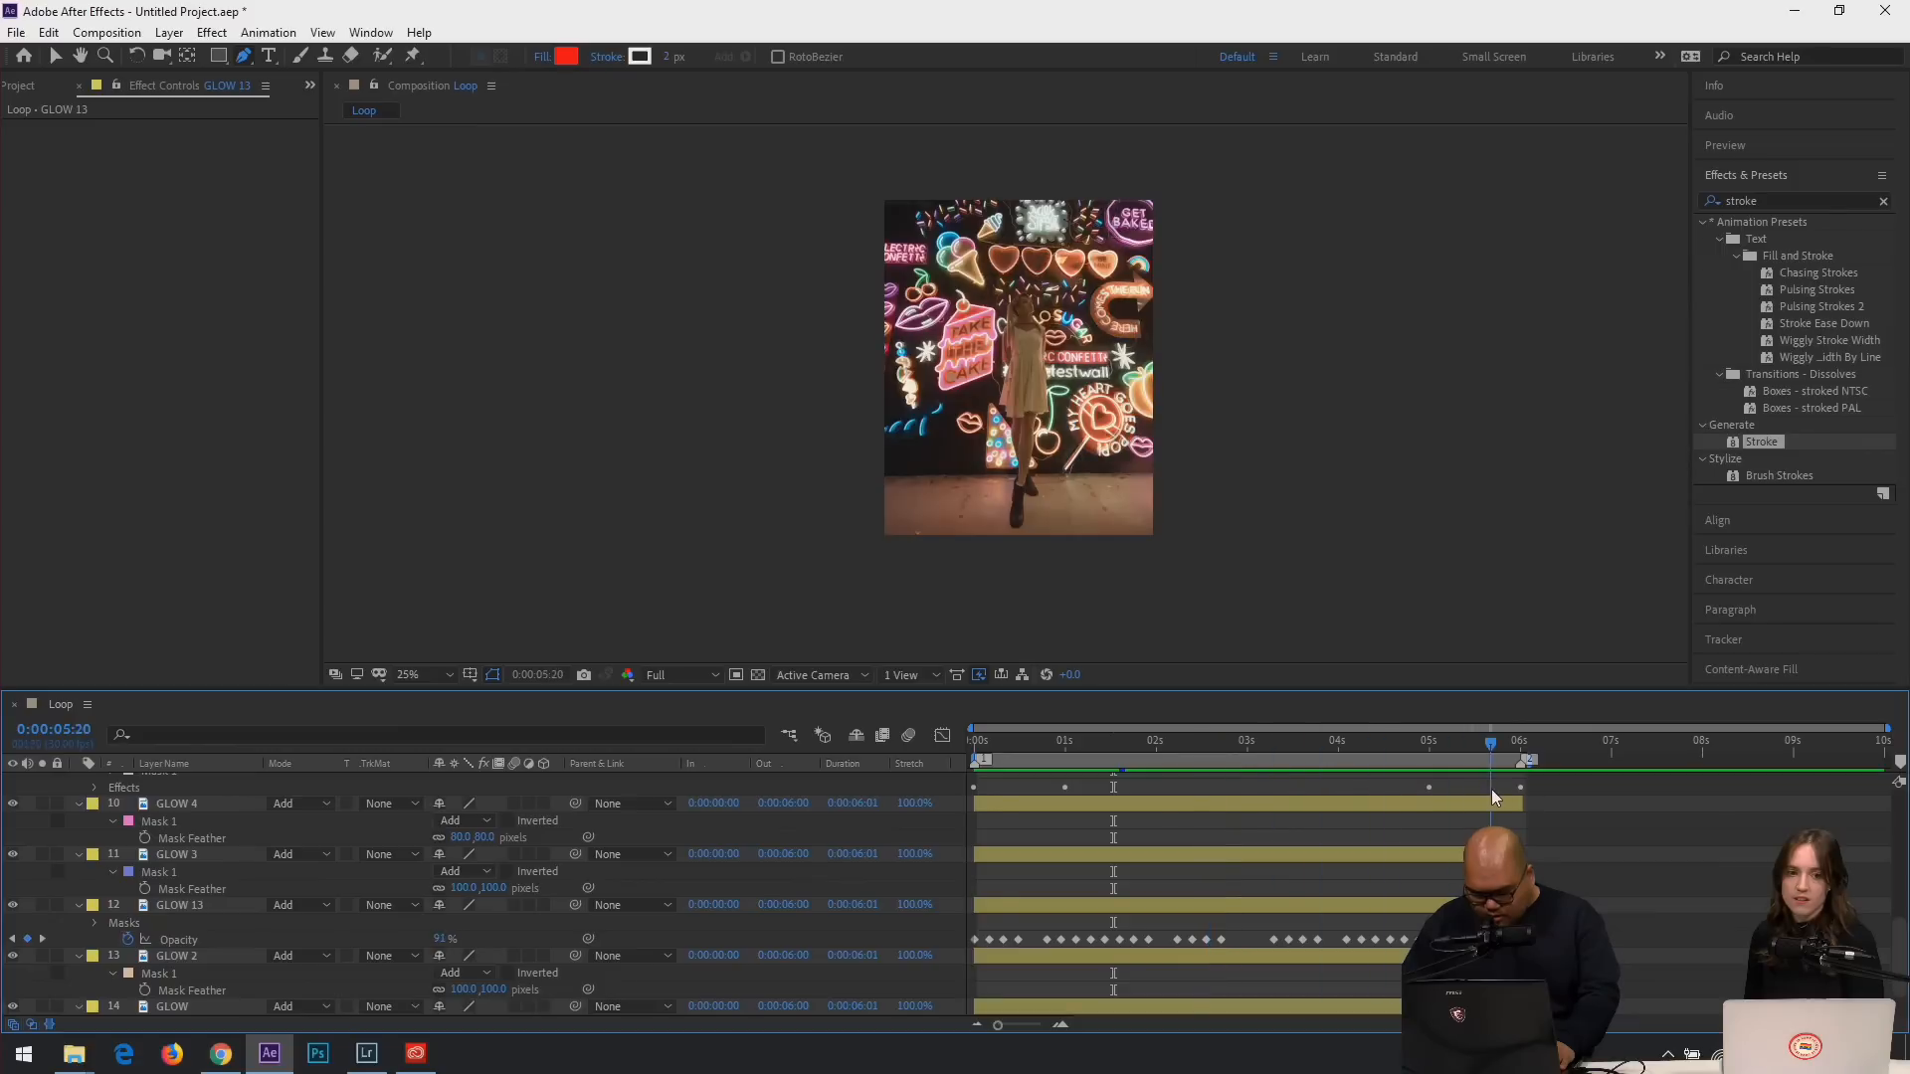
key(space)
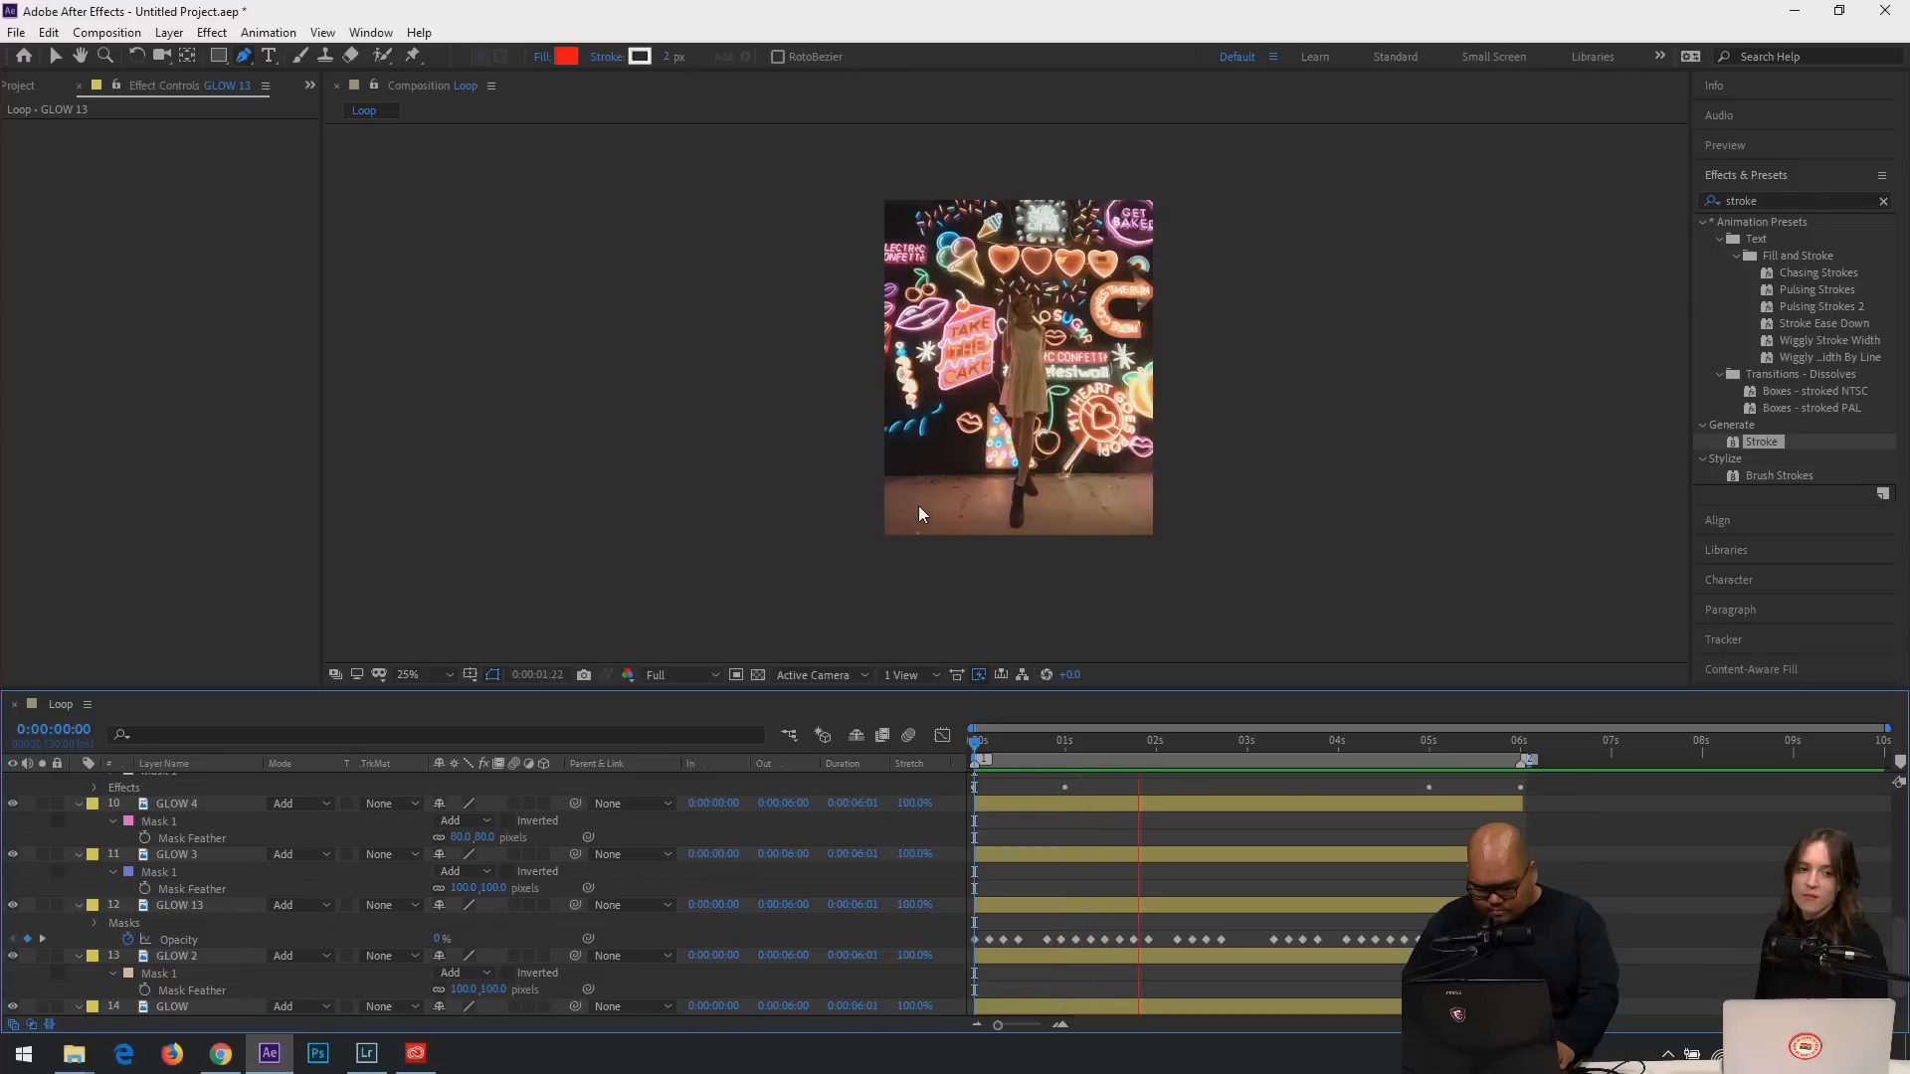
key(period)
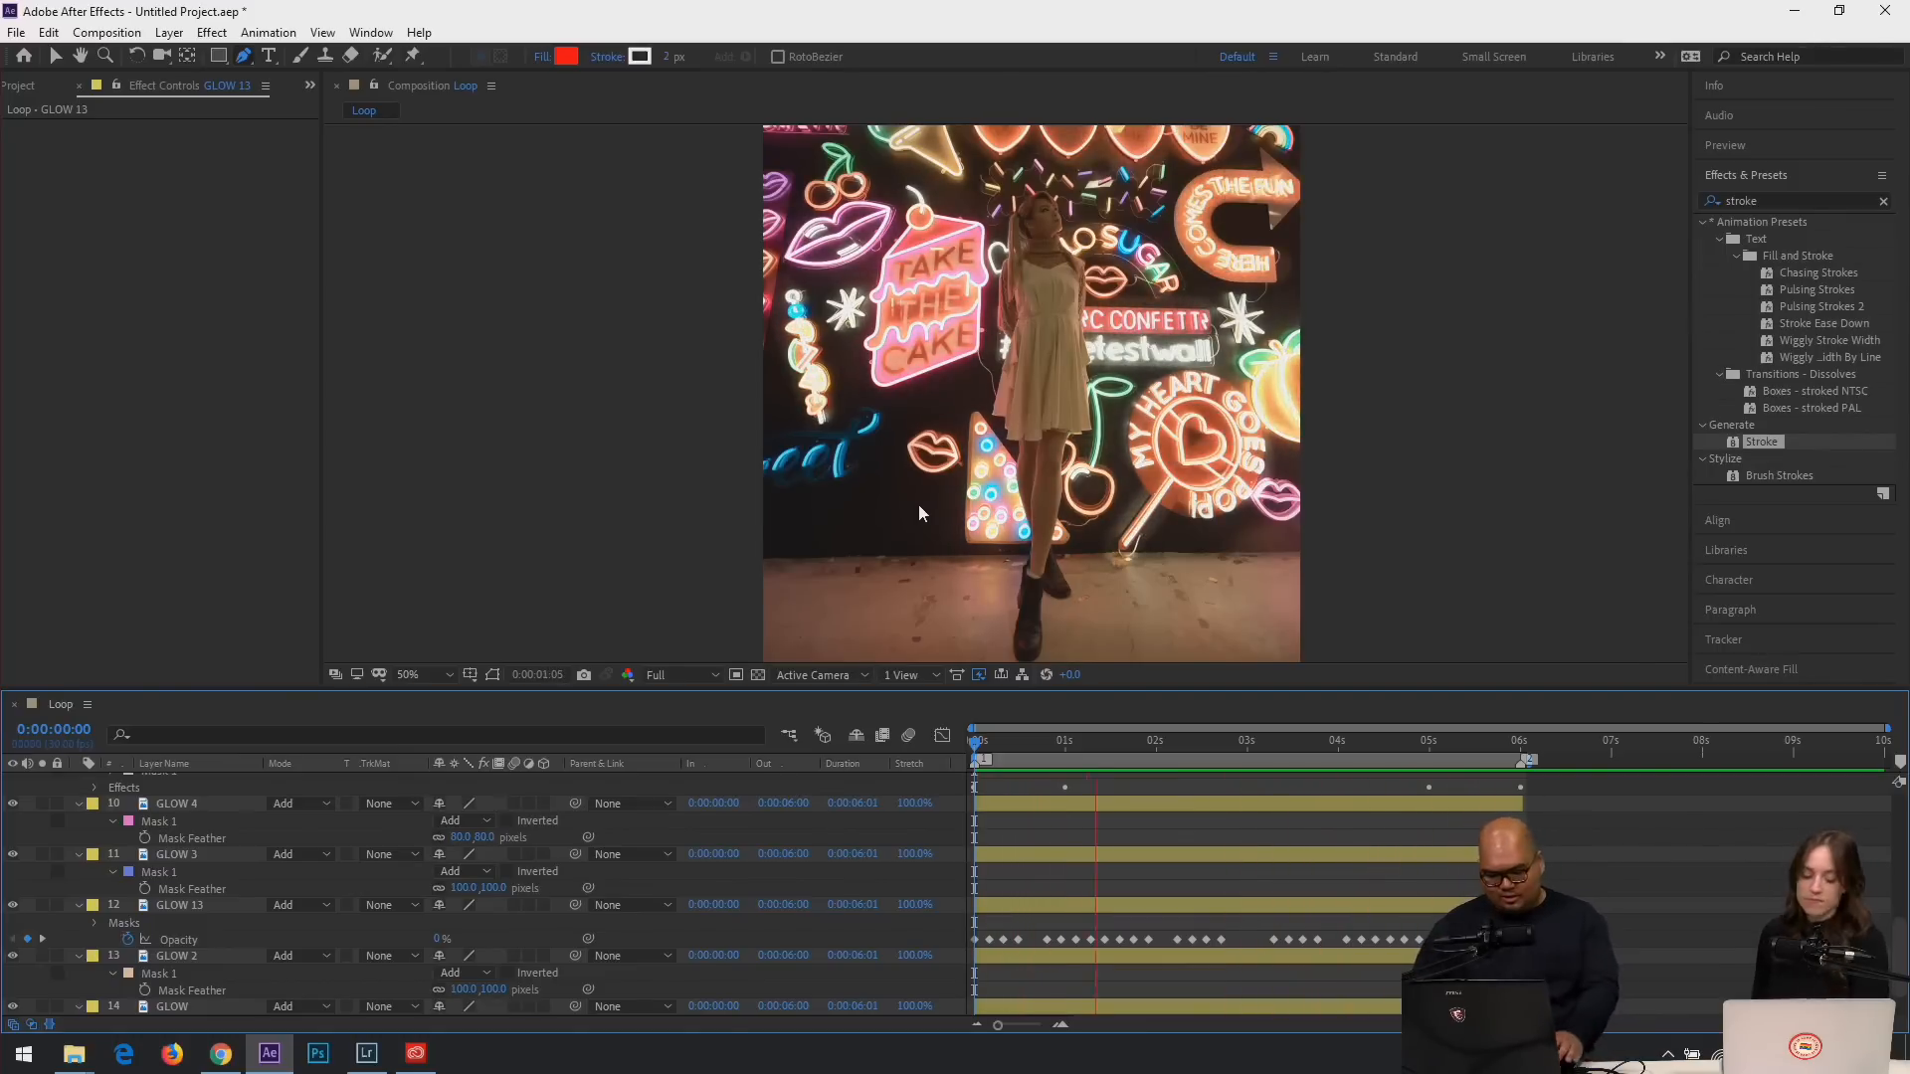
Scrub through the middle of the timeline and replay the loop to examine all the sign animations together.
click(1158, 746)
drag(1159, 753, 1359, 785)
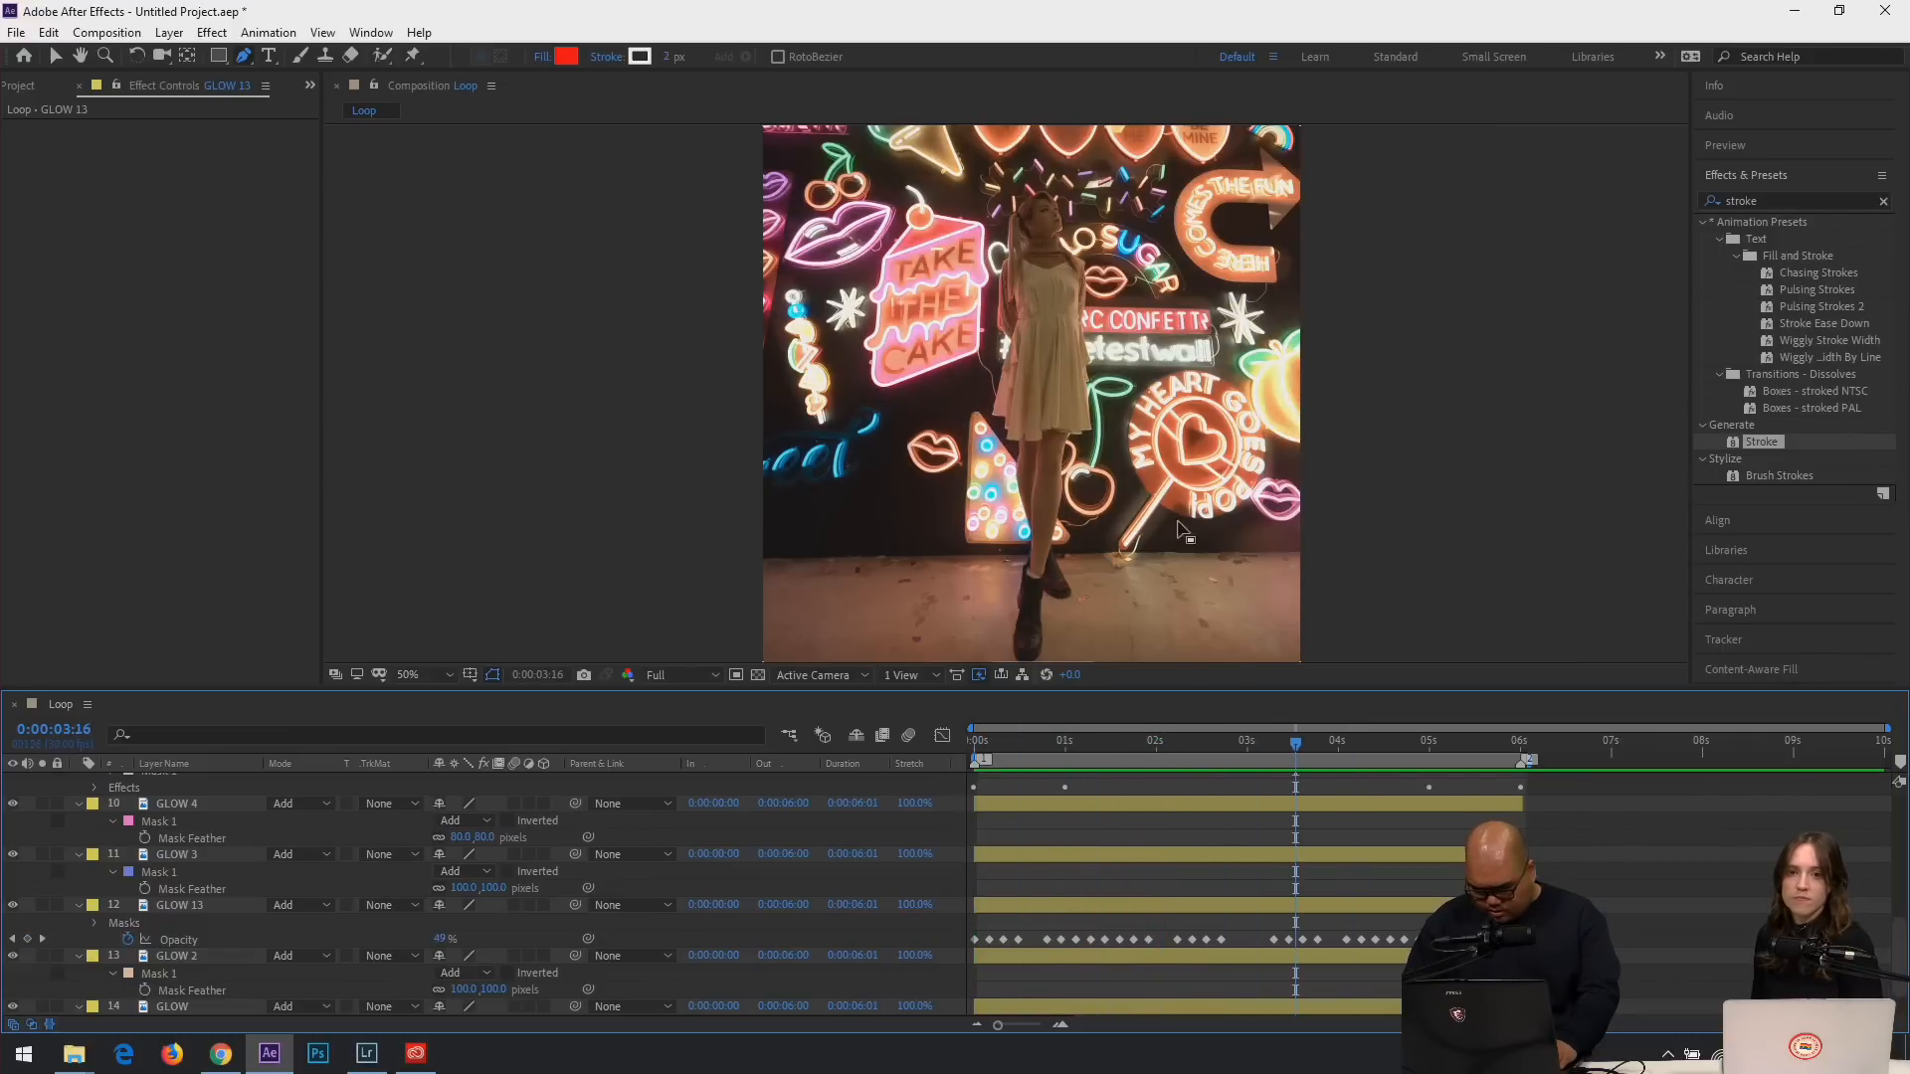
scroll(1049, 228, down, 2)
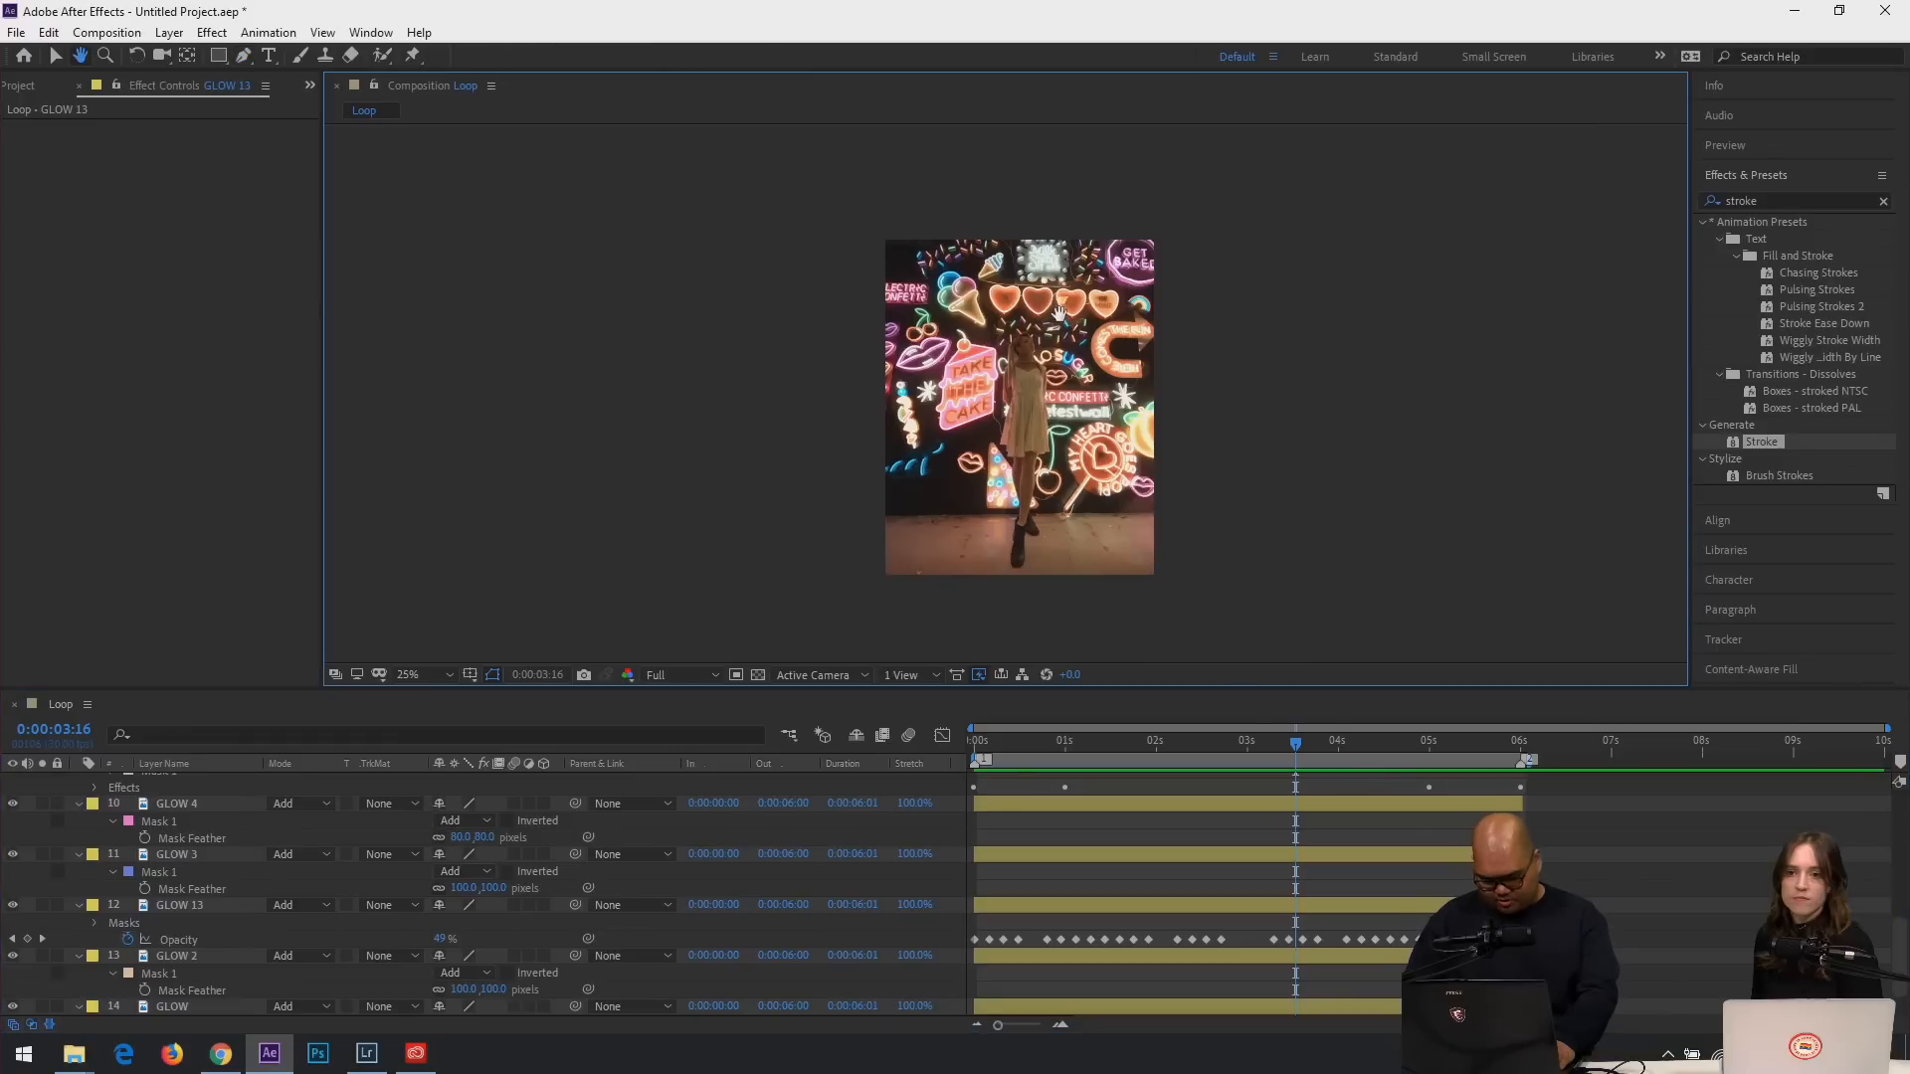
scroll(1064, 298, up, 2)
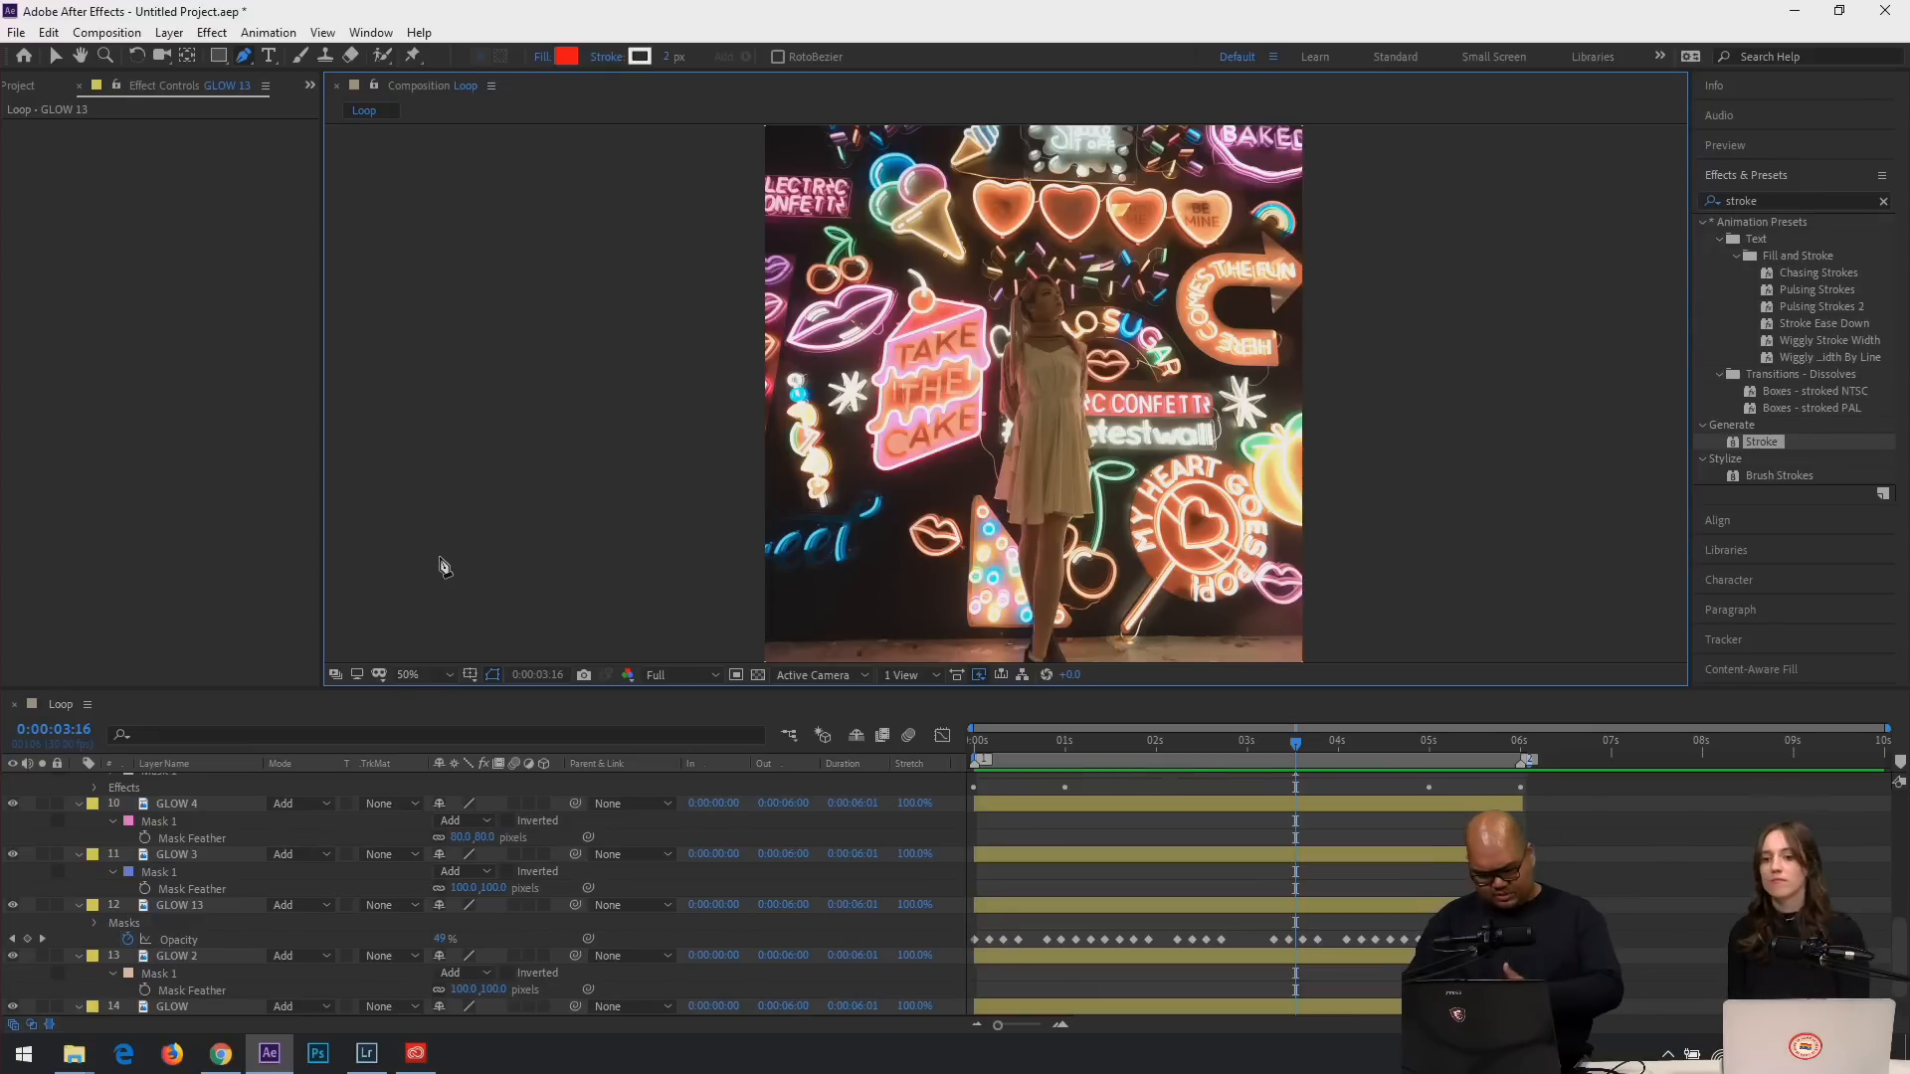
key(space)
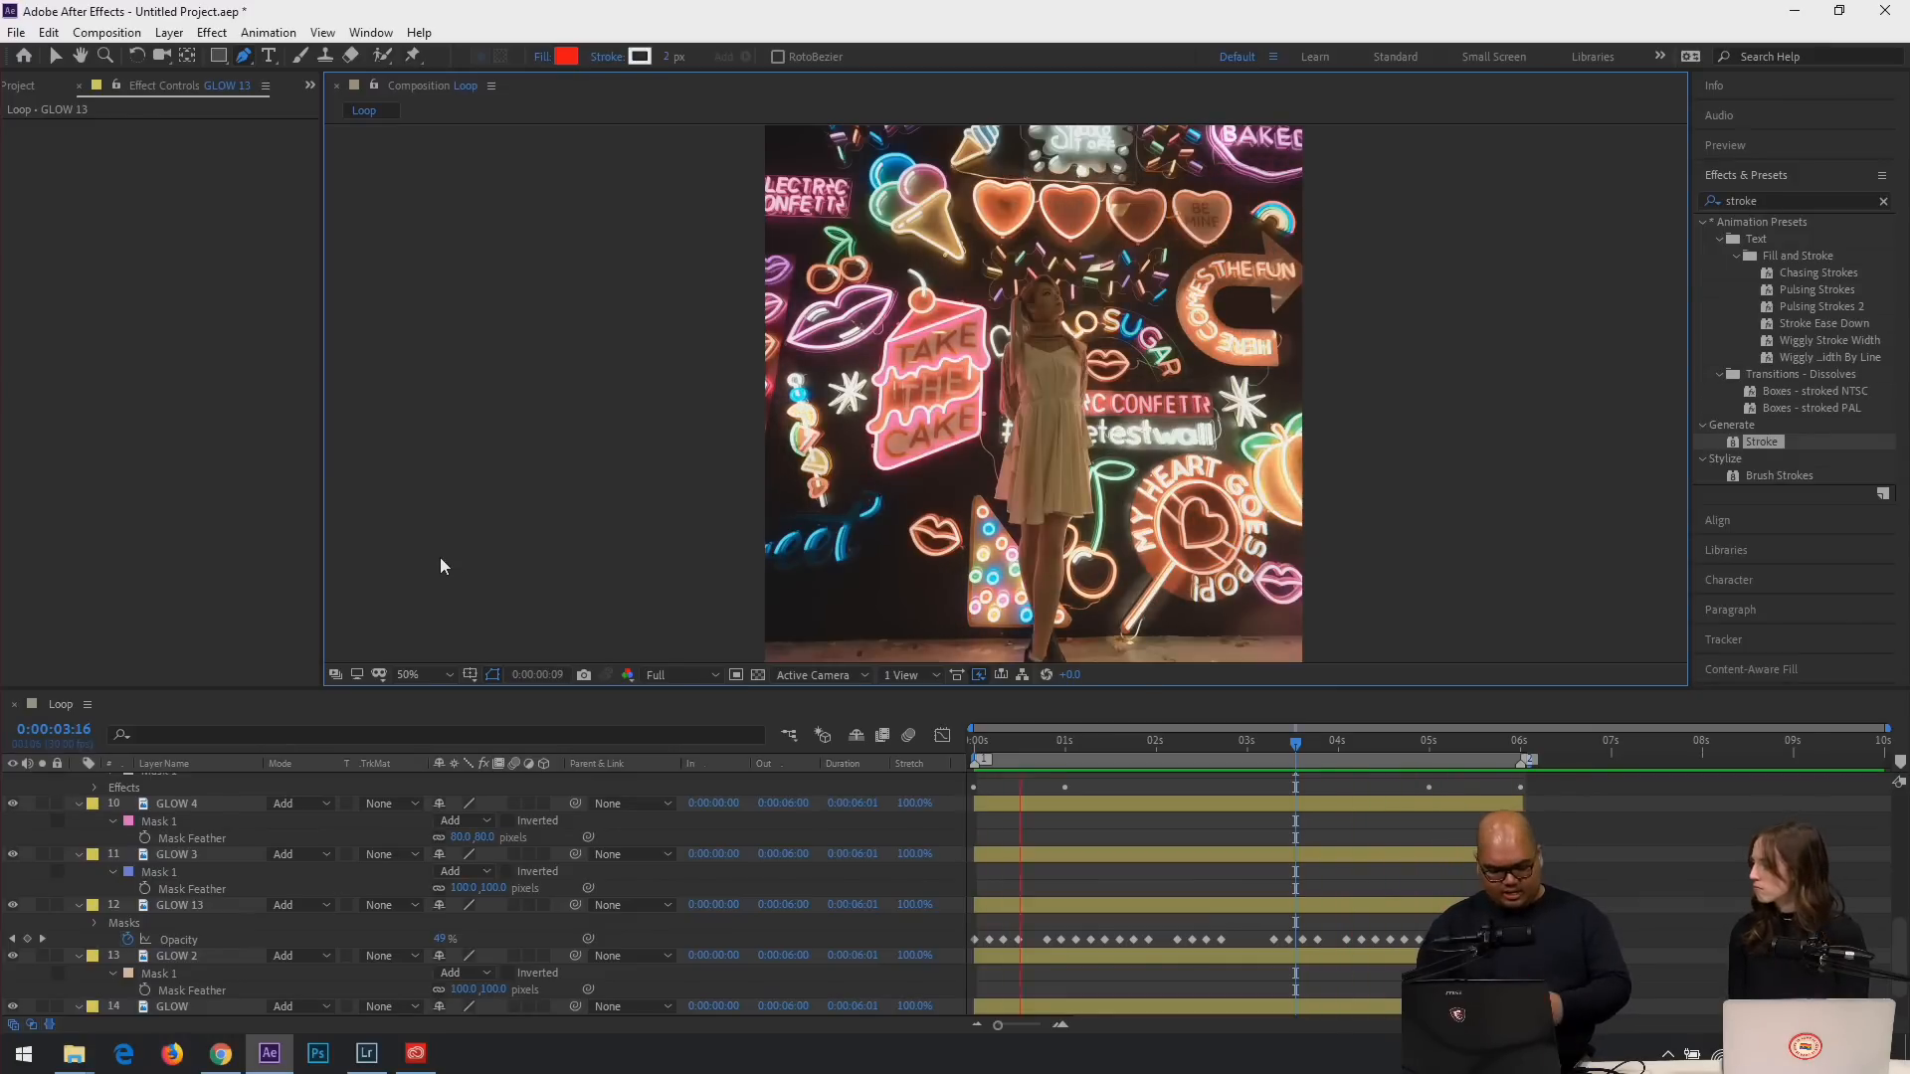
key(space)
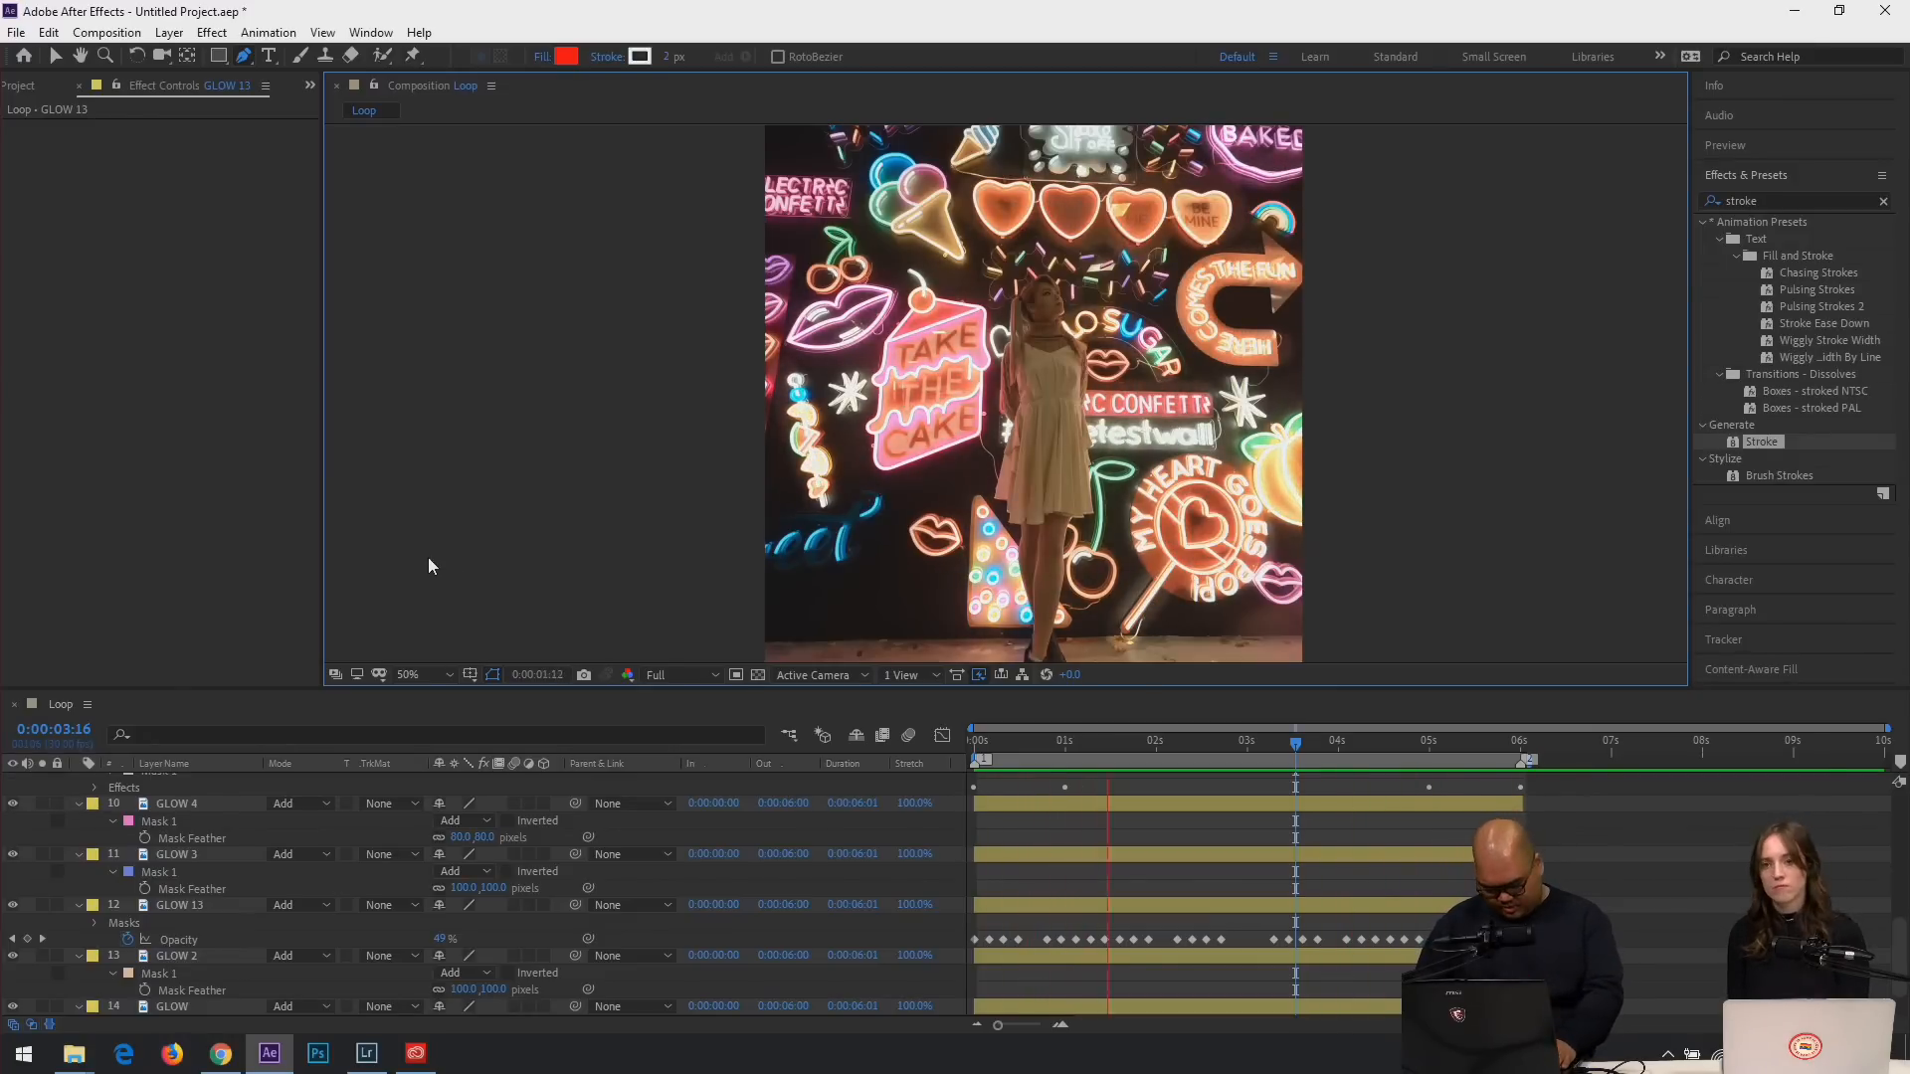
Collapse the properties of all the layers and return the playhead to the start of the timeline.
click(177, 861)
key(ctrl+a)
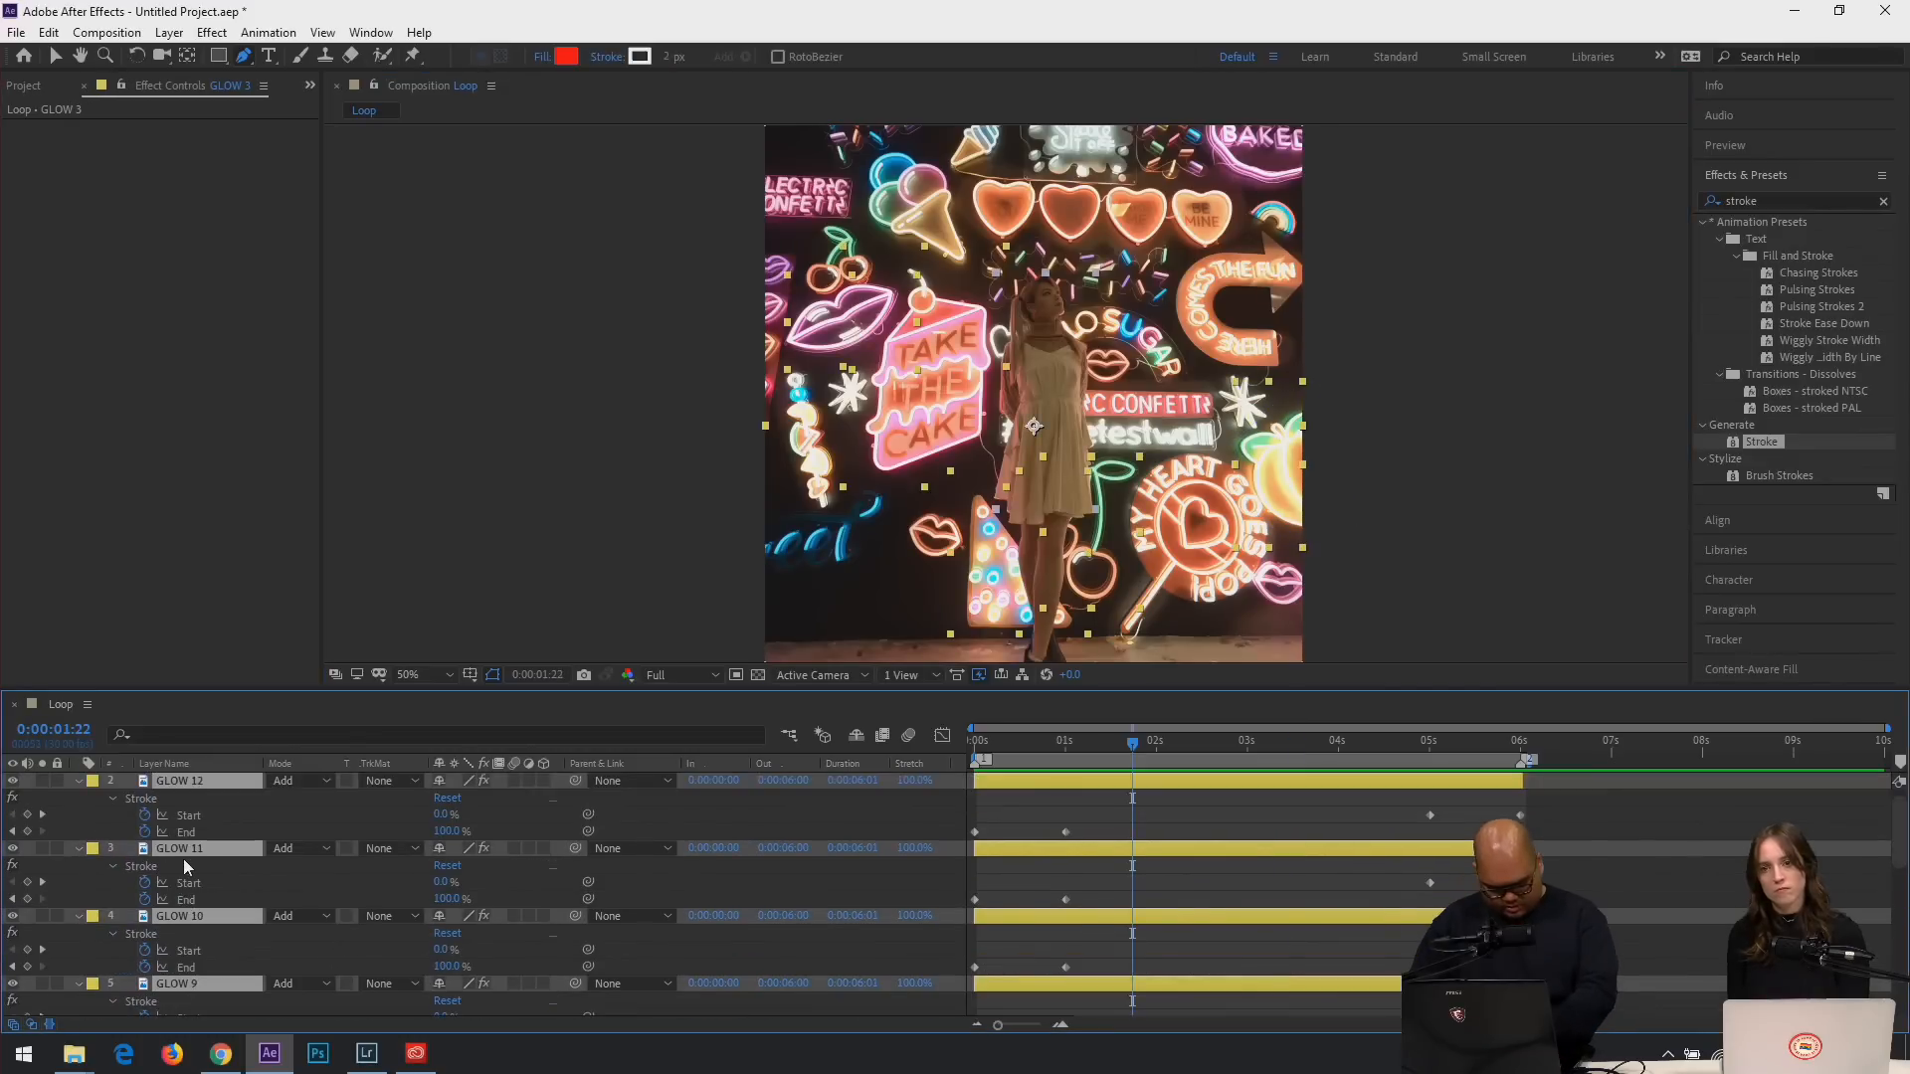
key(u)
click(1687, 951)
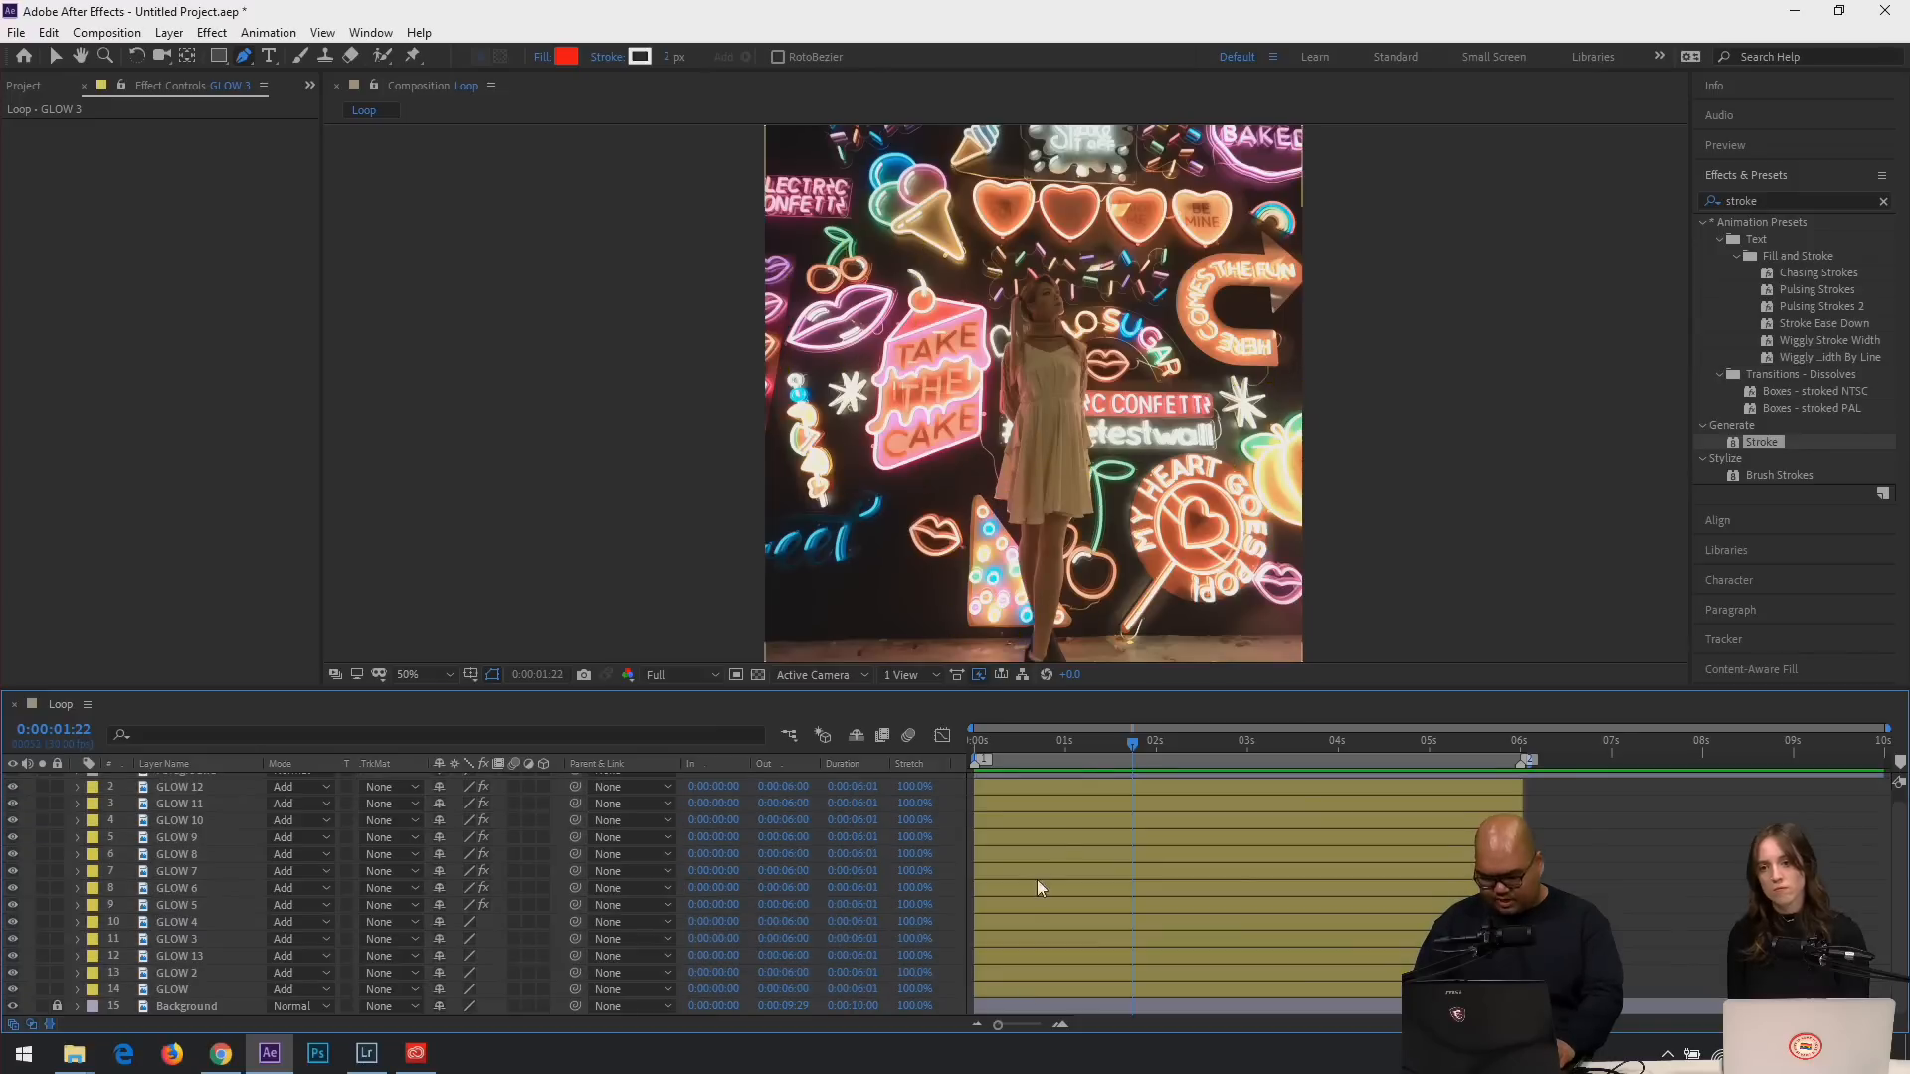
drag(1076, 748, 966, 777)
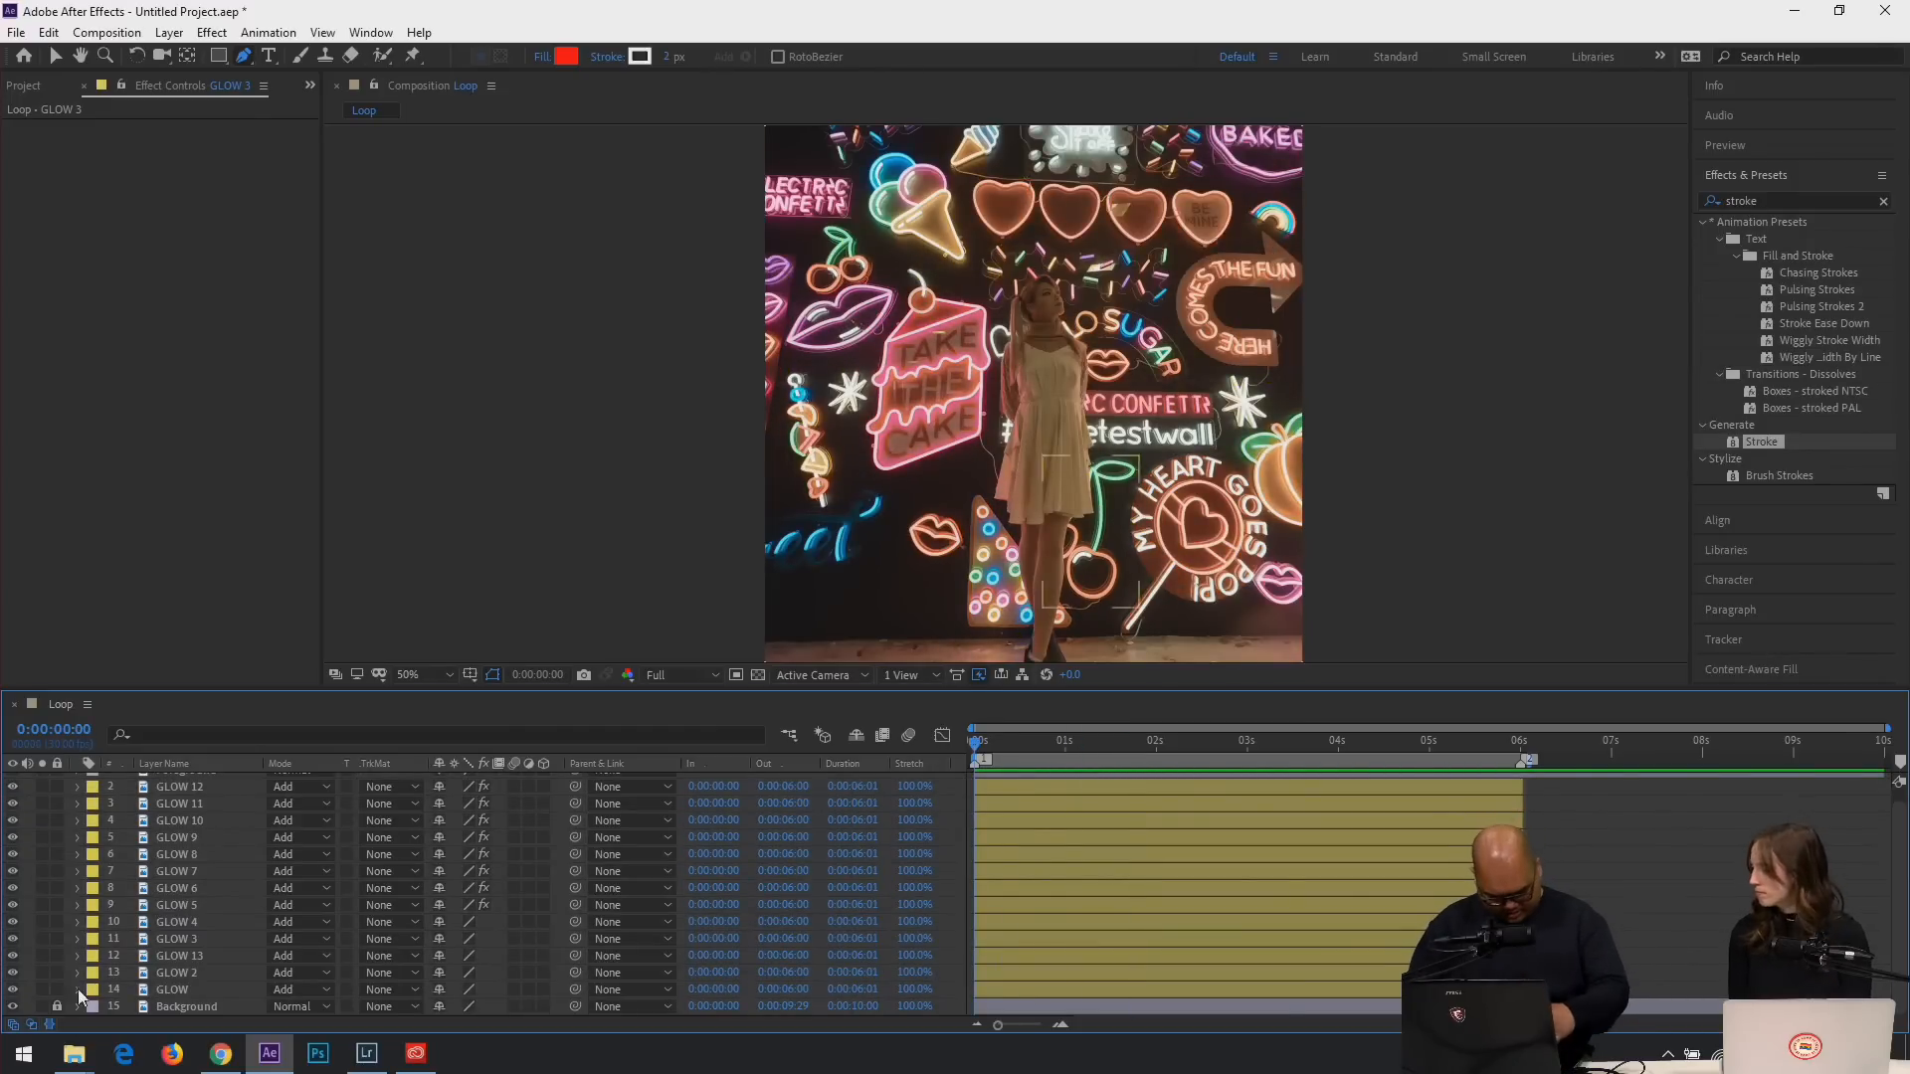
Stagger the layers above GLOW to start progressively later up the stack, with GLOW 12 at about 3:18, and preview the result.
click(1023, 974)
drag(1023, 973, 1298, 926)
drag(1173, 894, 1329, 905)
drag(1170, 869, 1364, 888)
drag(1228, 854, 1430, 861)
drag(1286, 841, 1529, 854)
drag(1291, 827, 1560, 863)
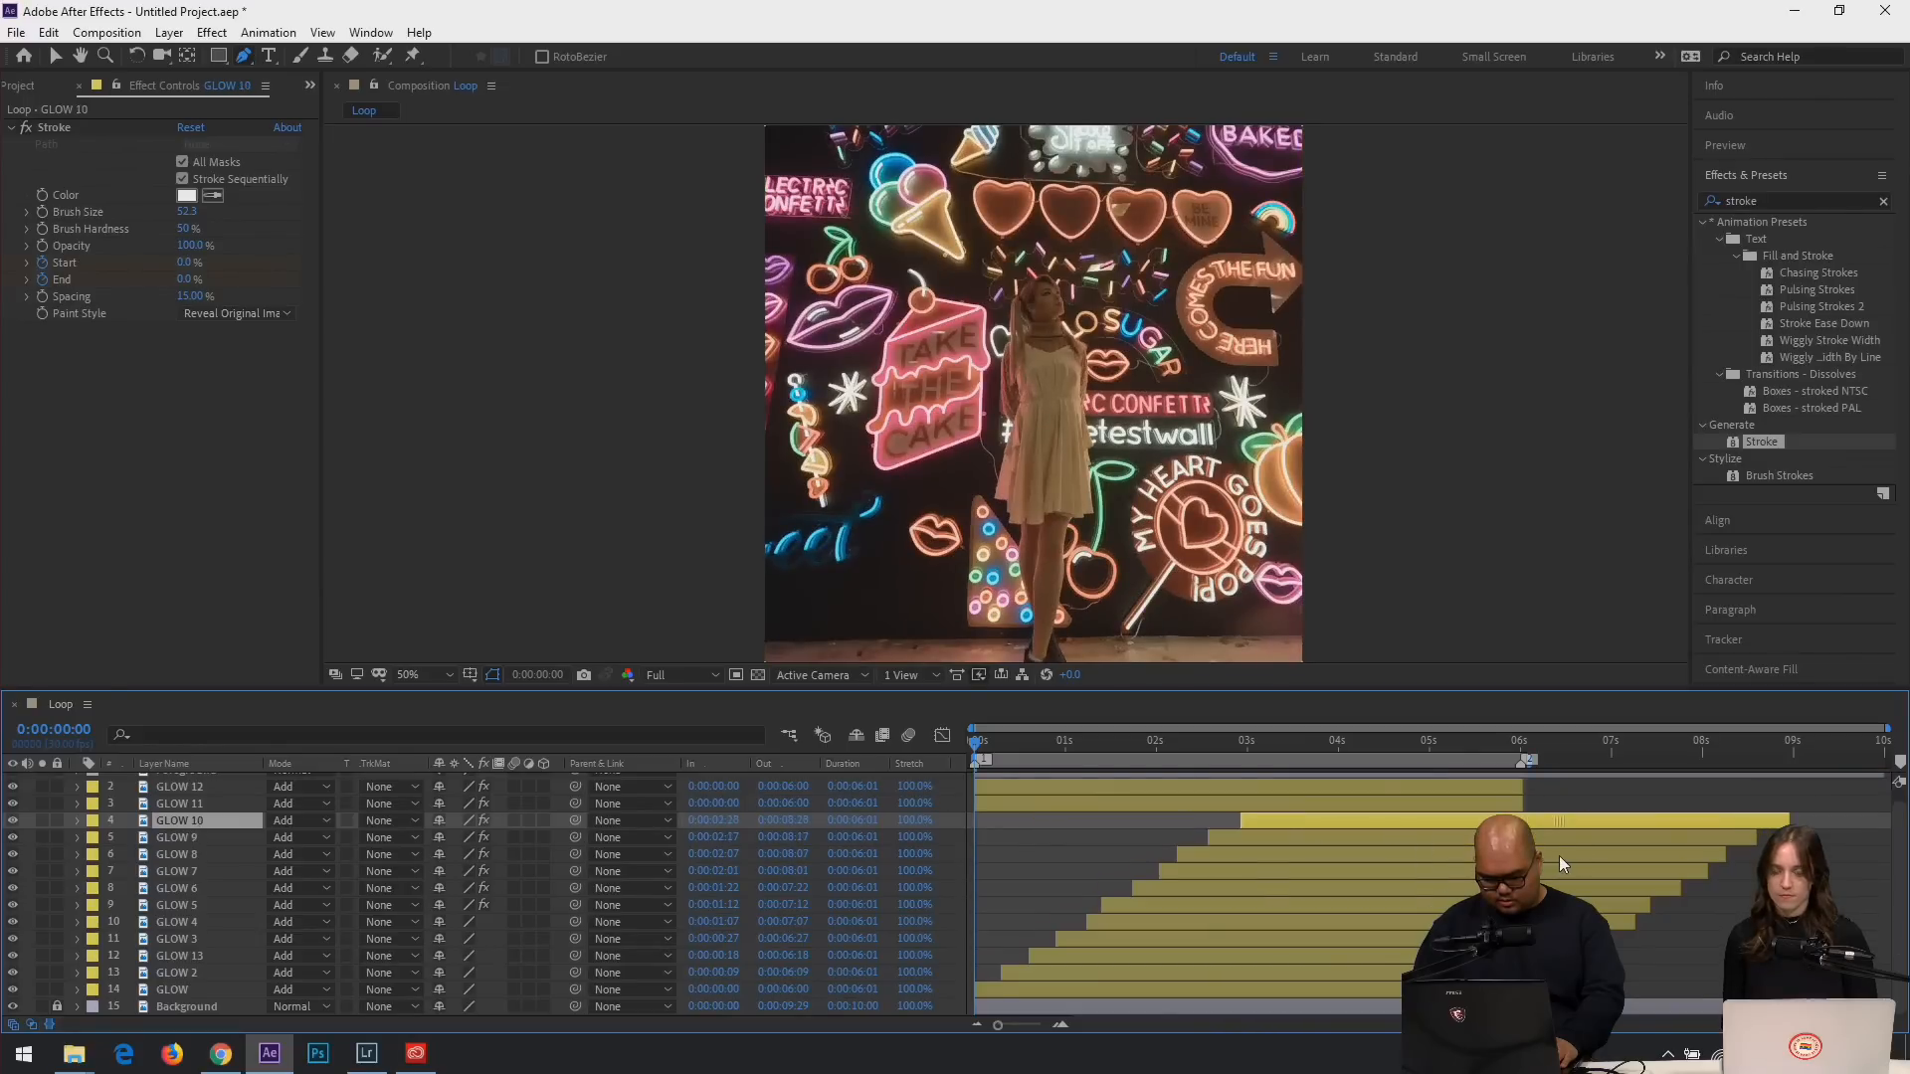
drag(1345, 804, 1628, 846)
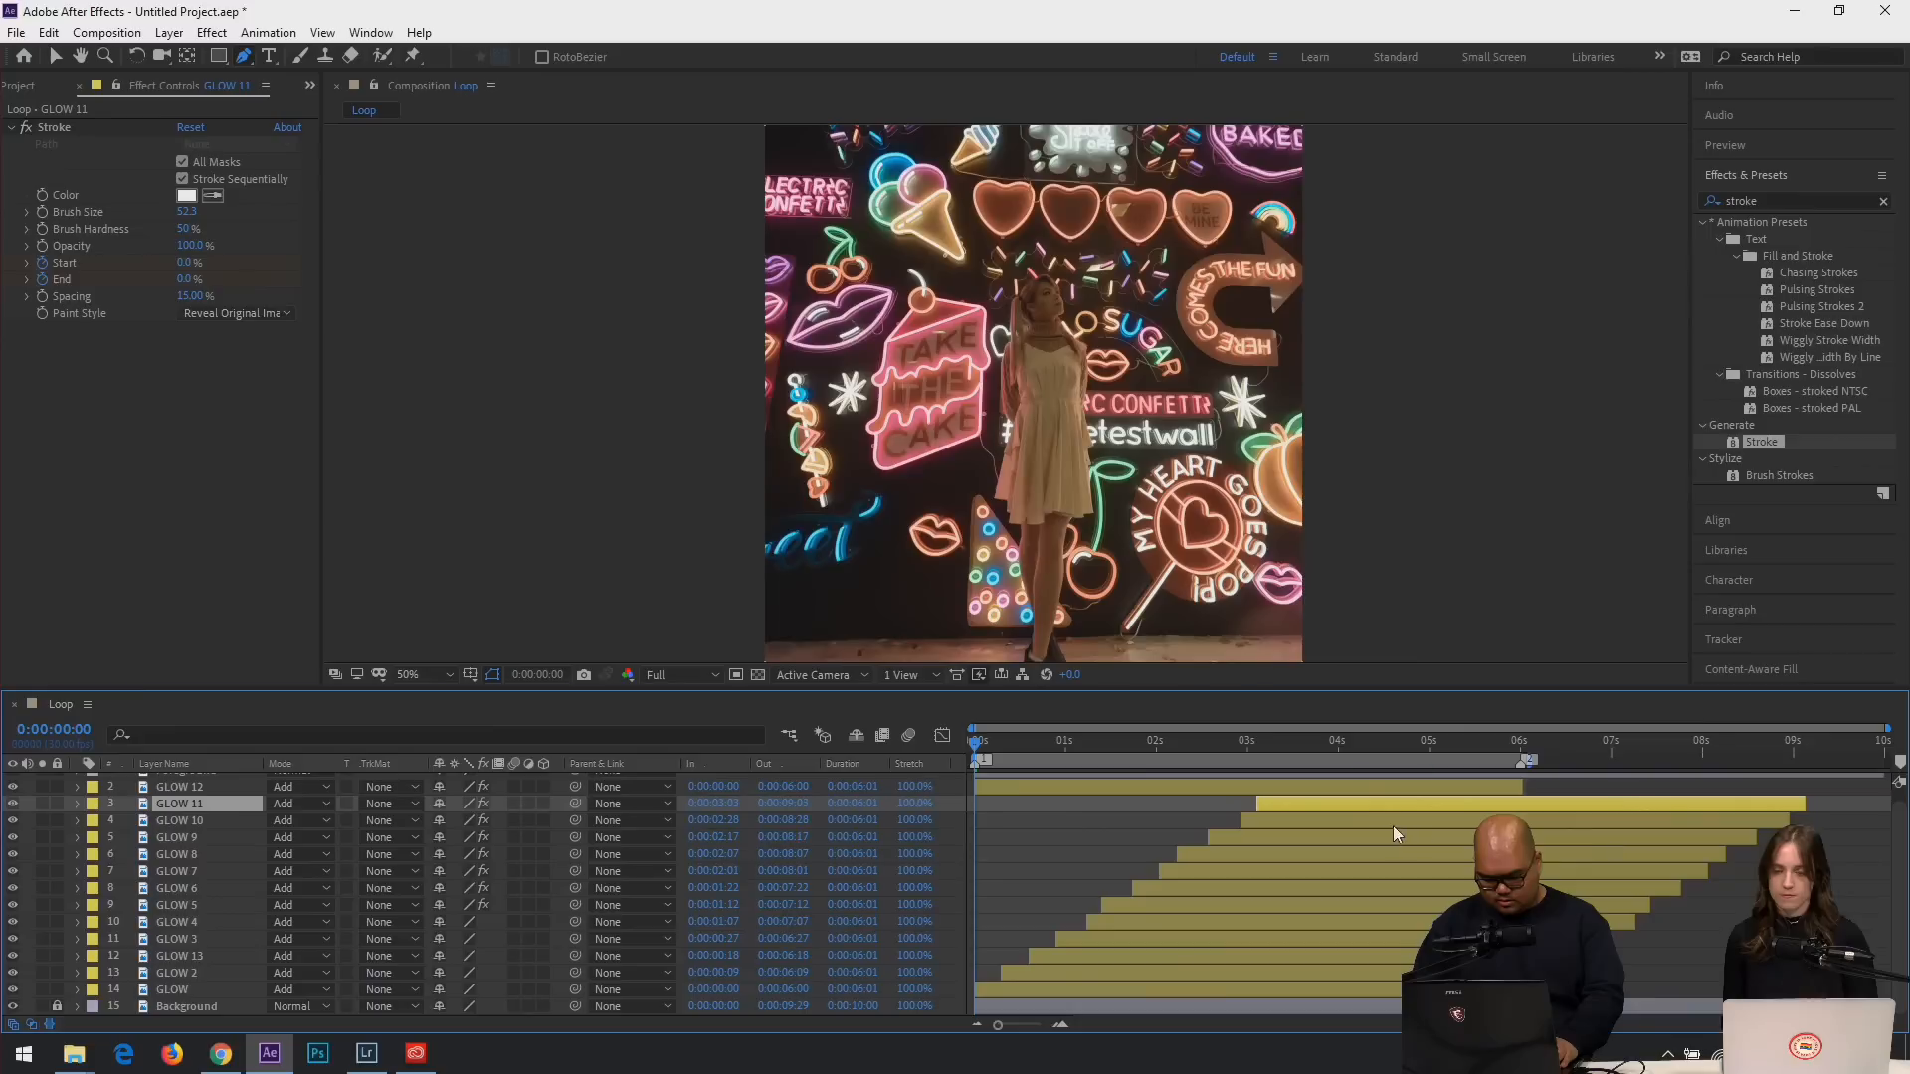
drag(1363, 780, 1709, 816)
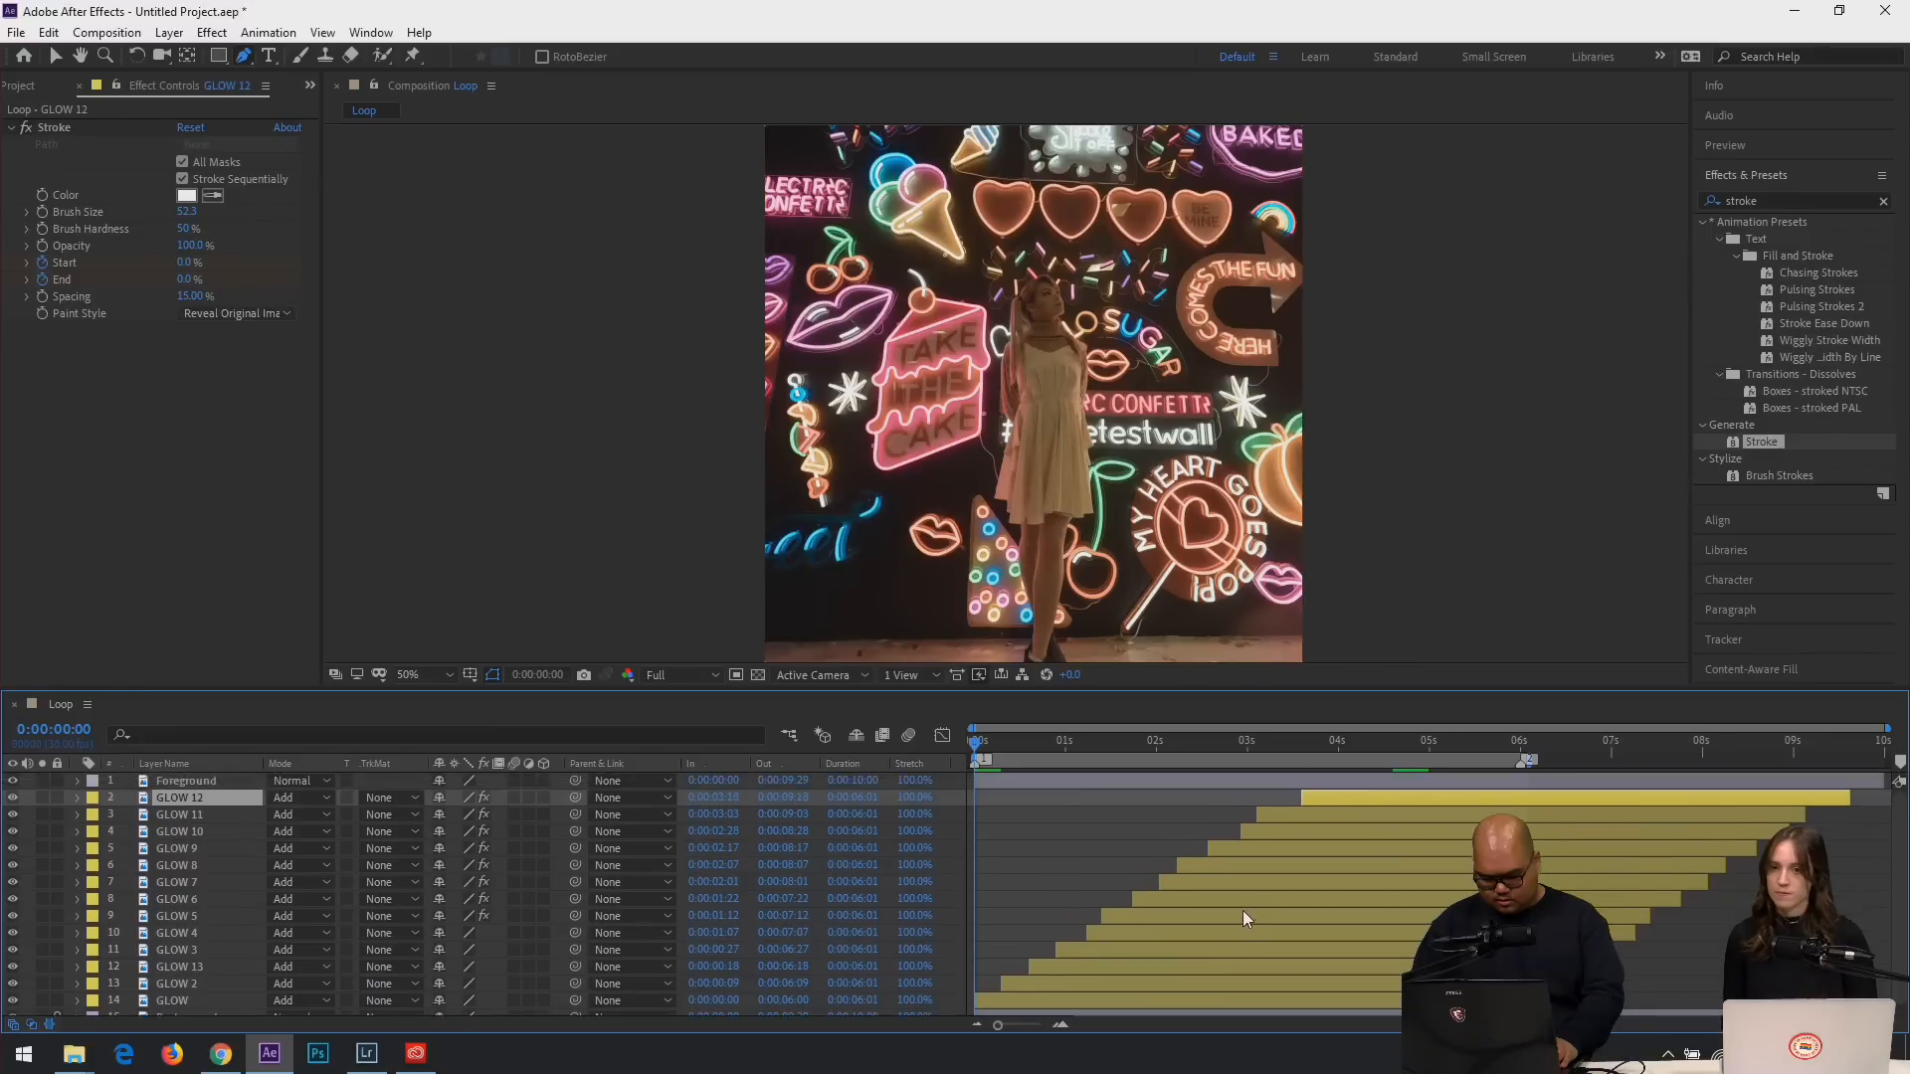
key(space)
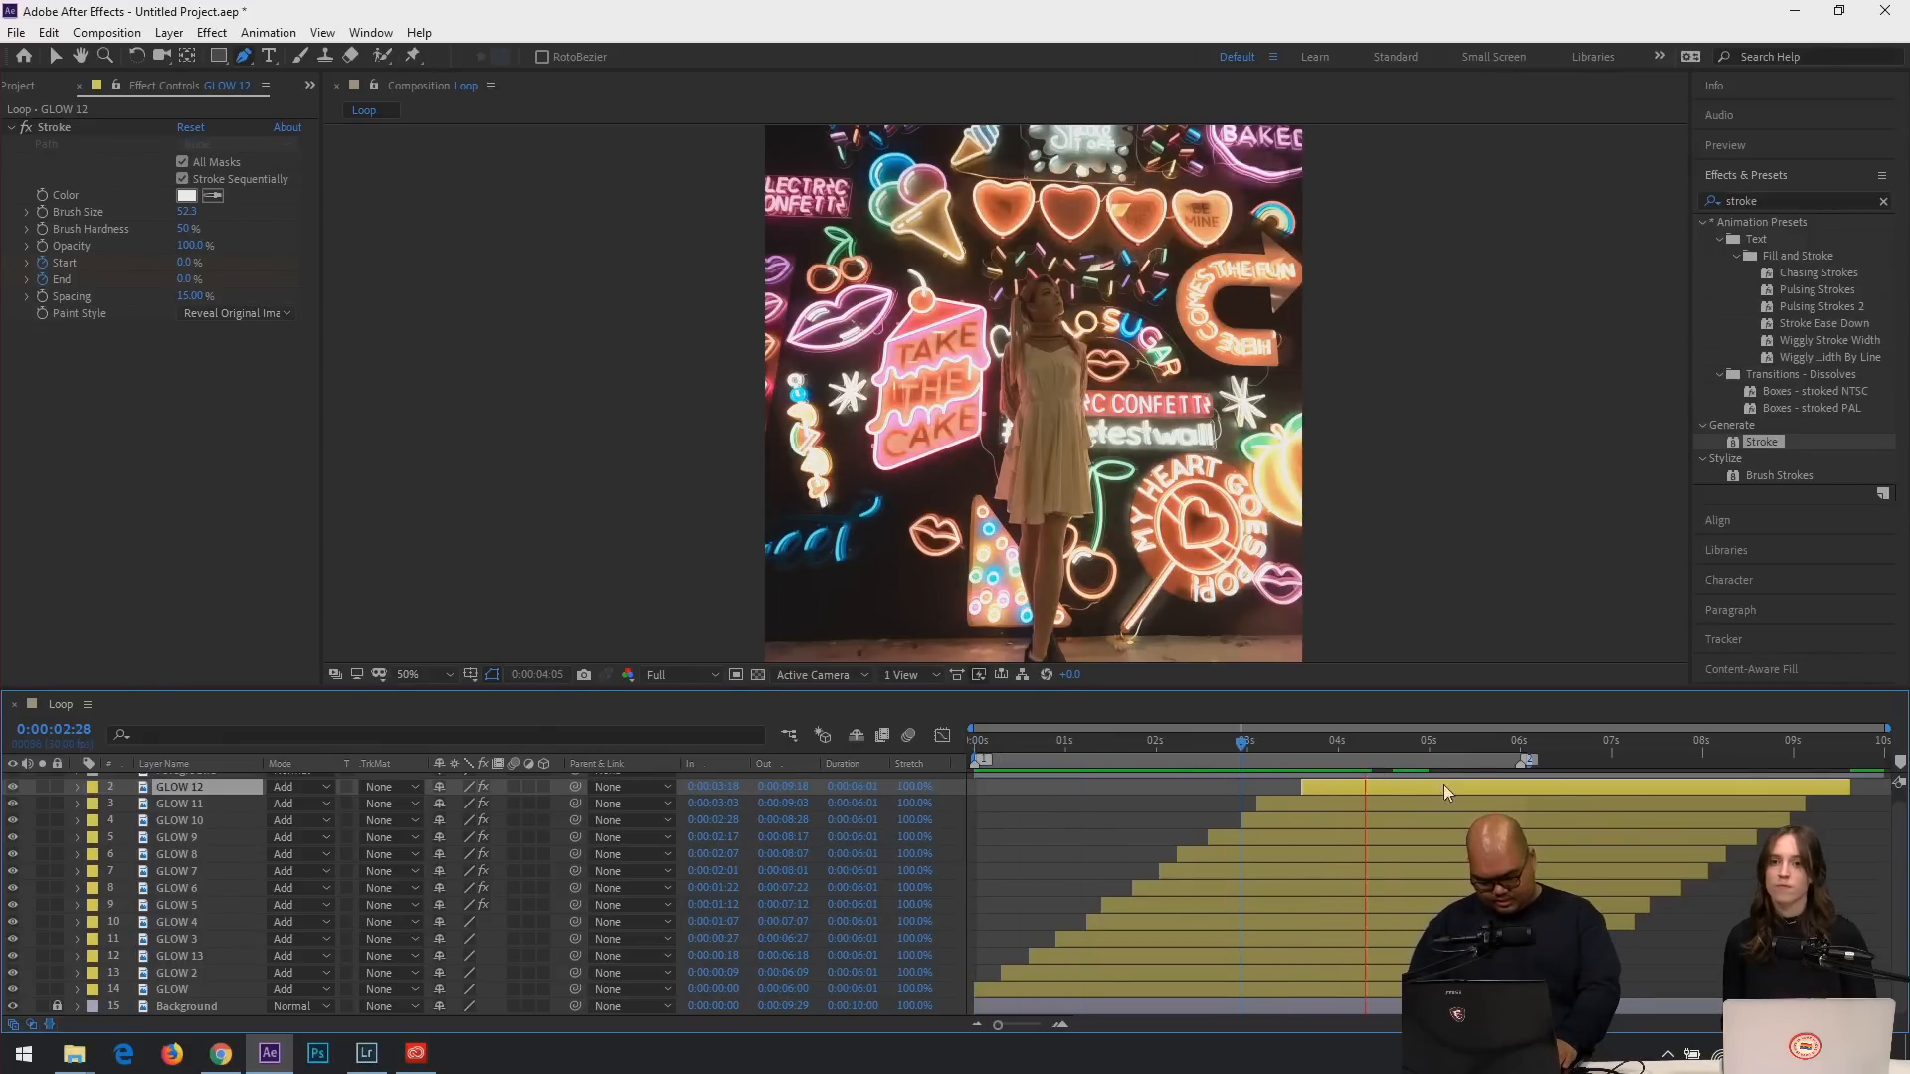
key(space)
Split all the GLOW layers at the six-second marker and move the trailing halves to the start of the composition.
key(2)
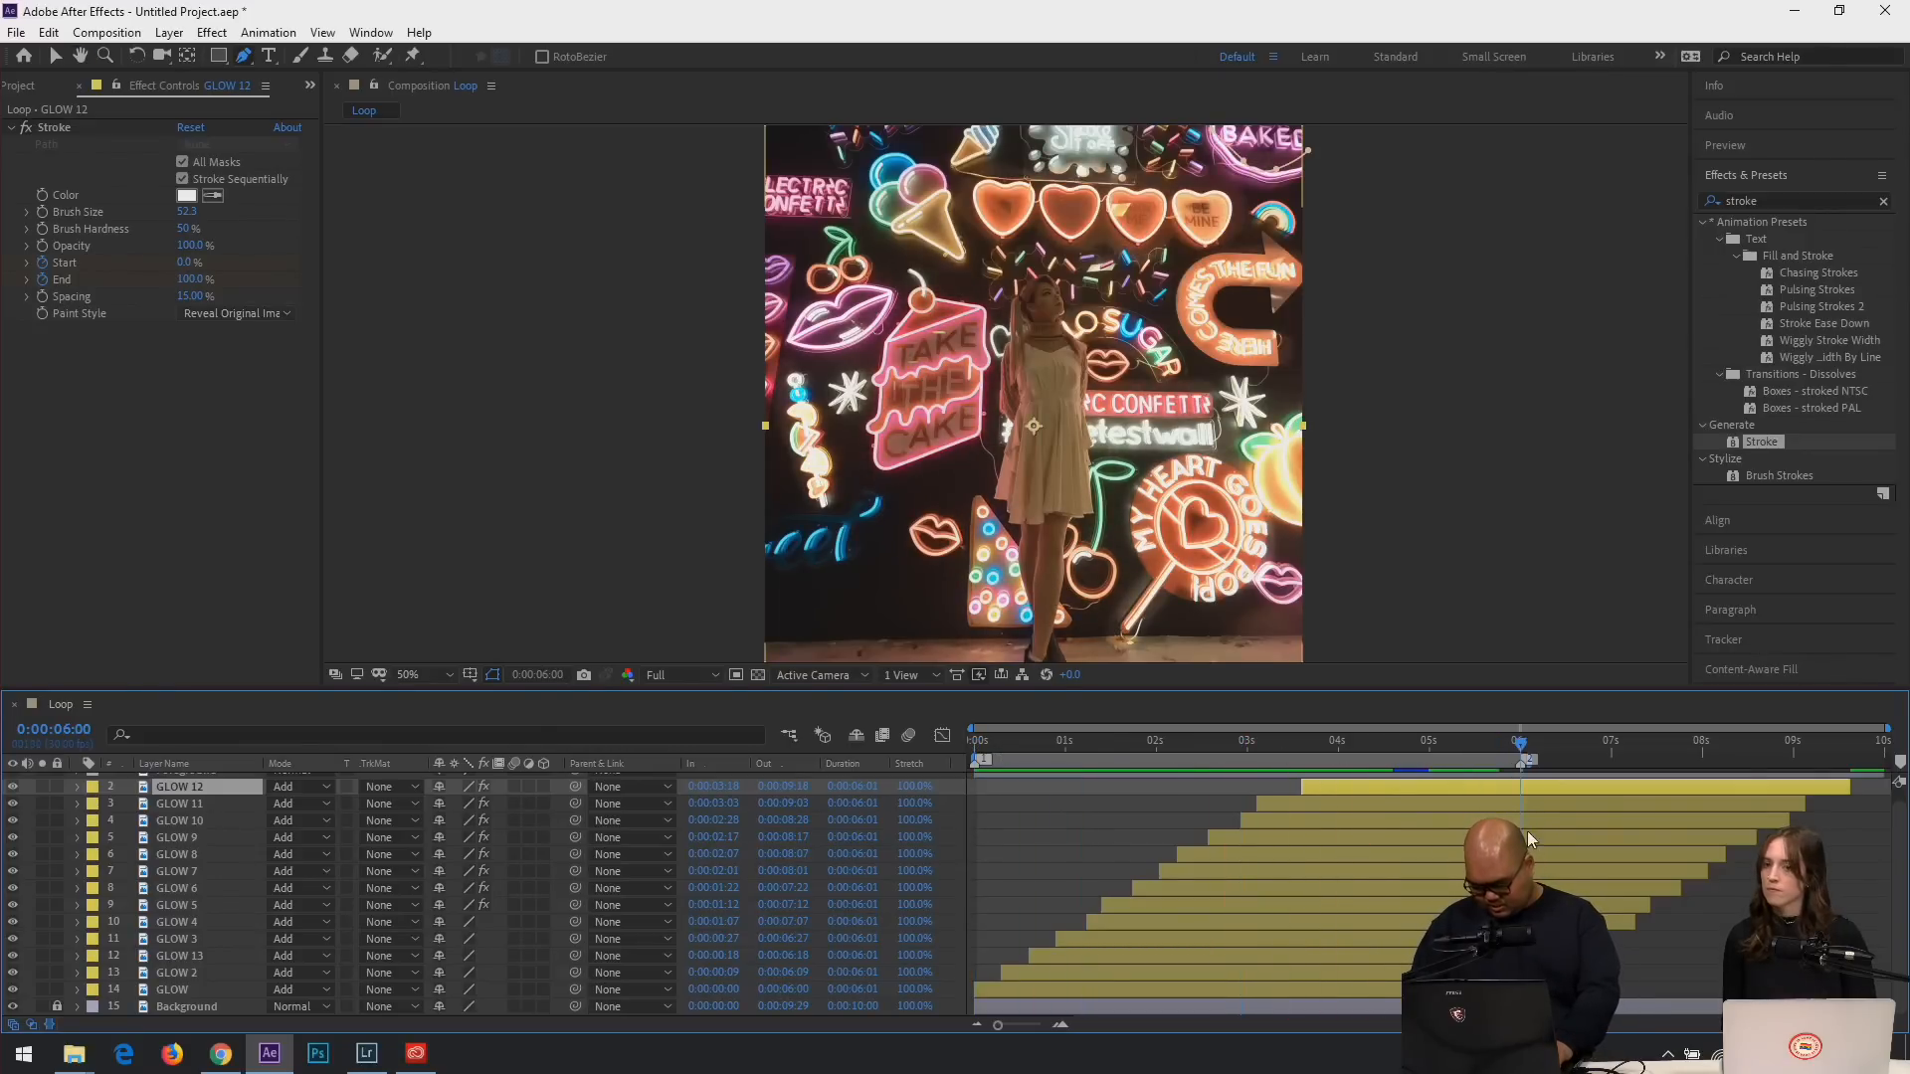
key(ctrl+a)
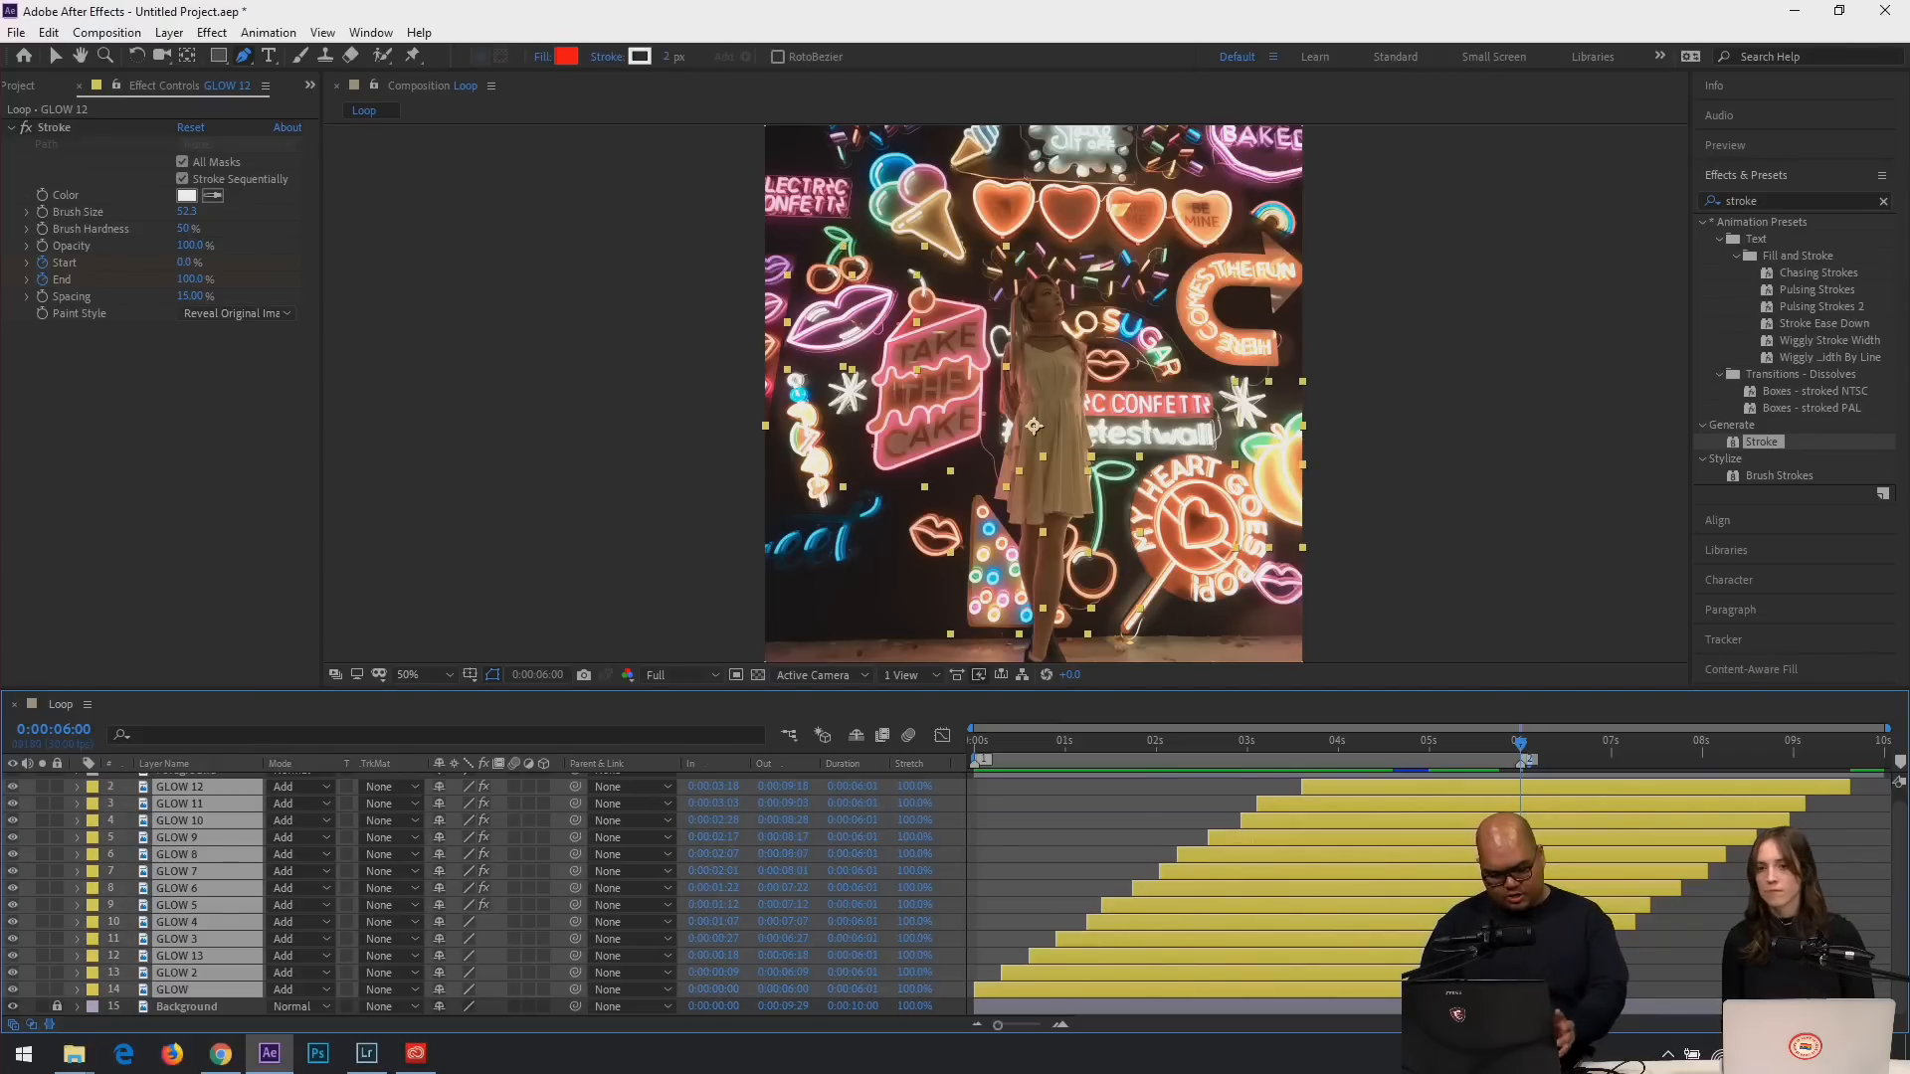
key(ctrl+shift+d)
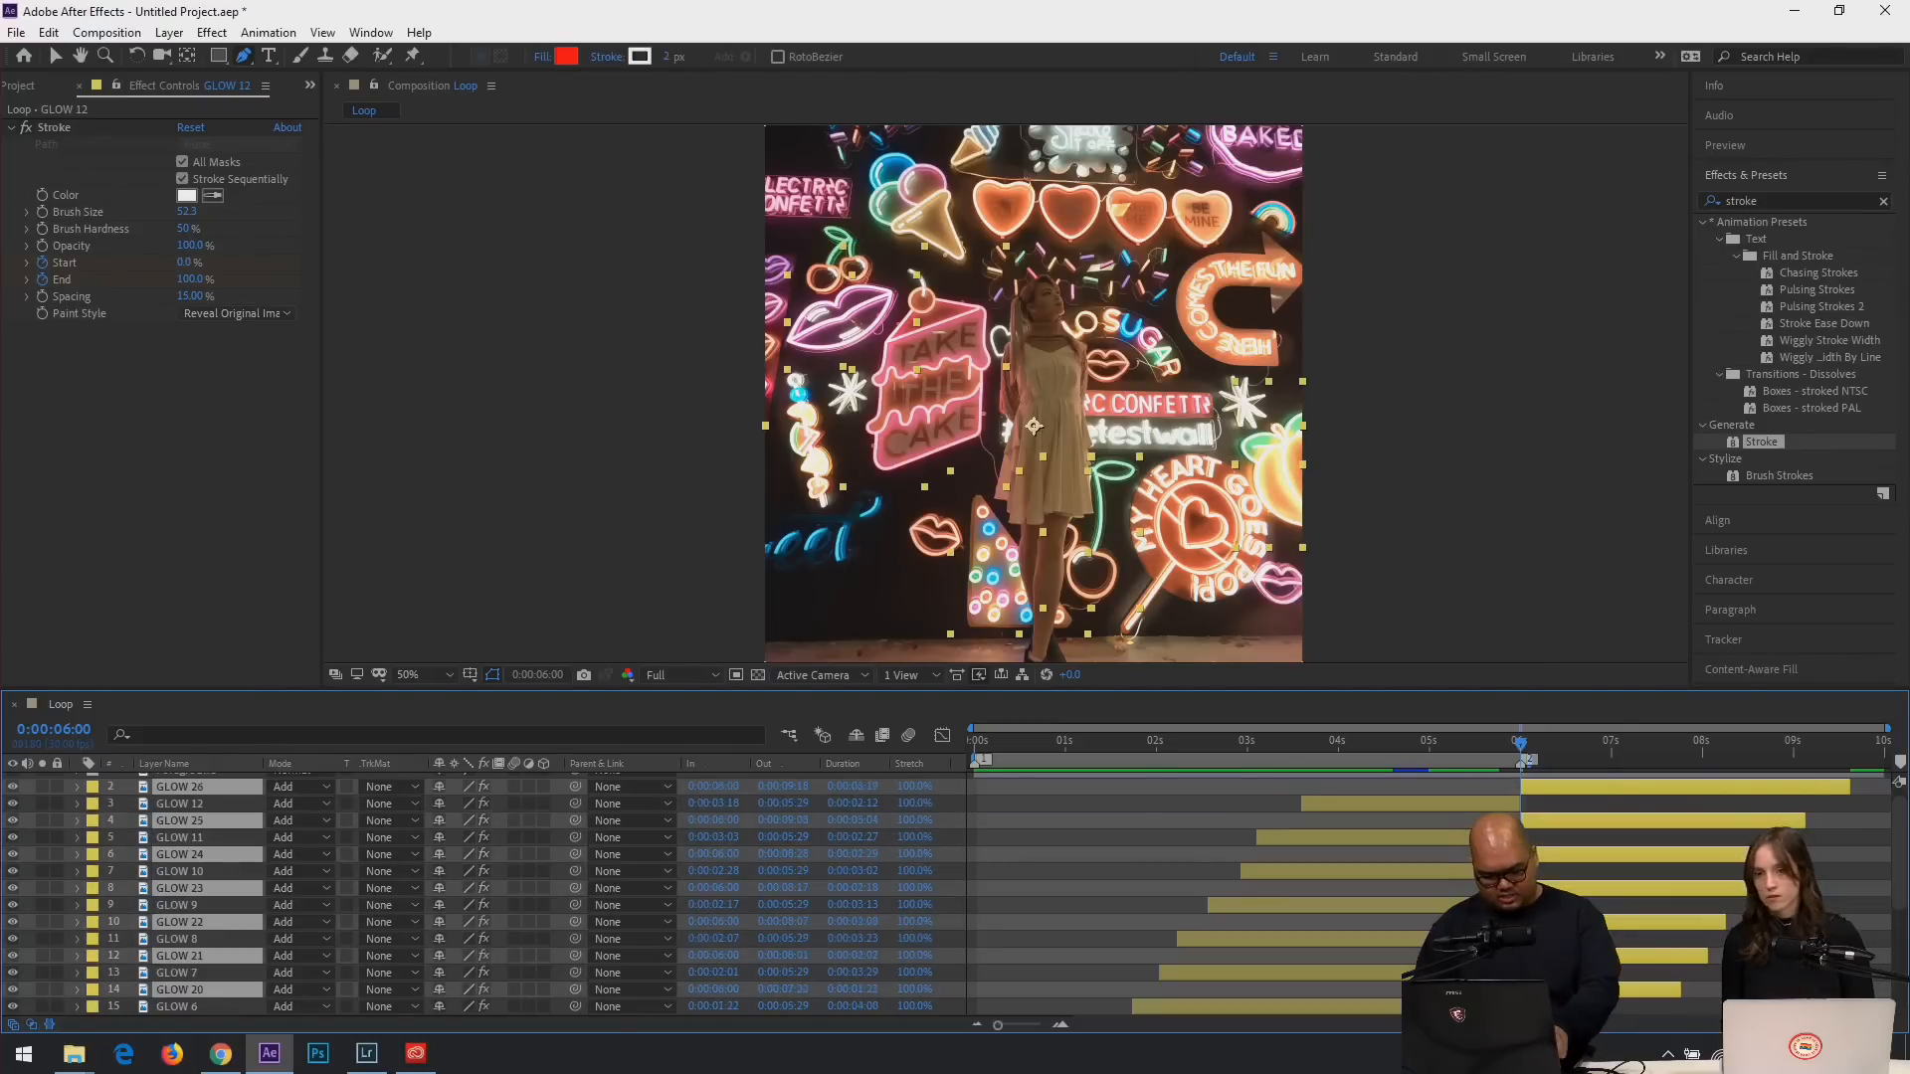
key(Home)
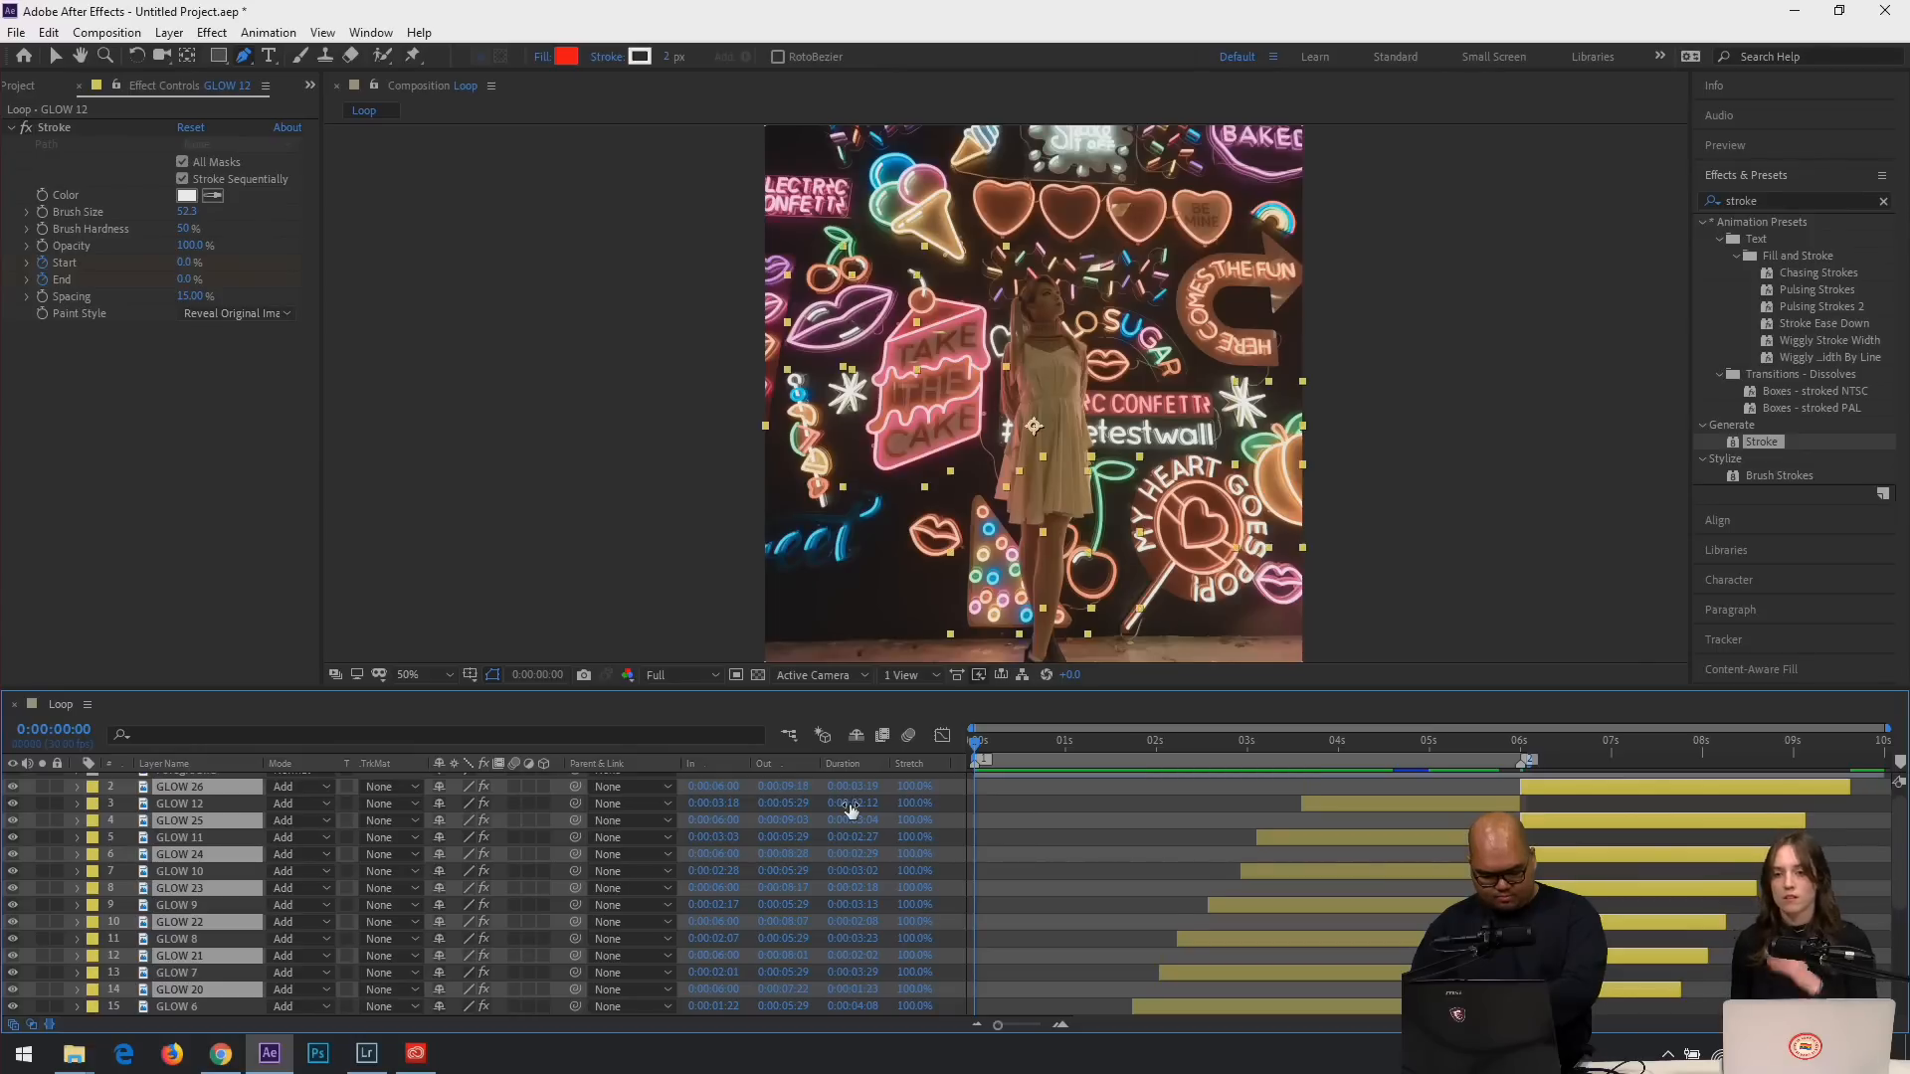
key(bracketleft)
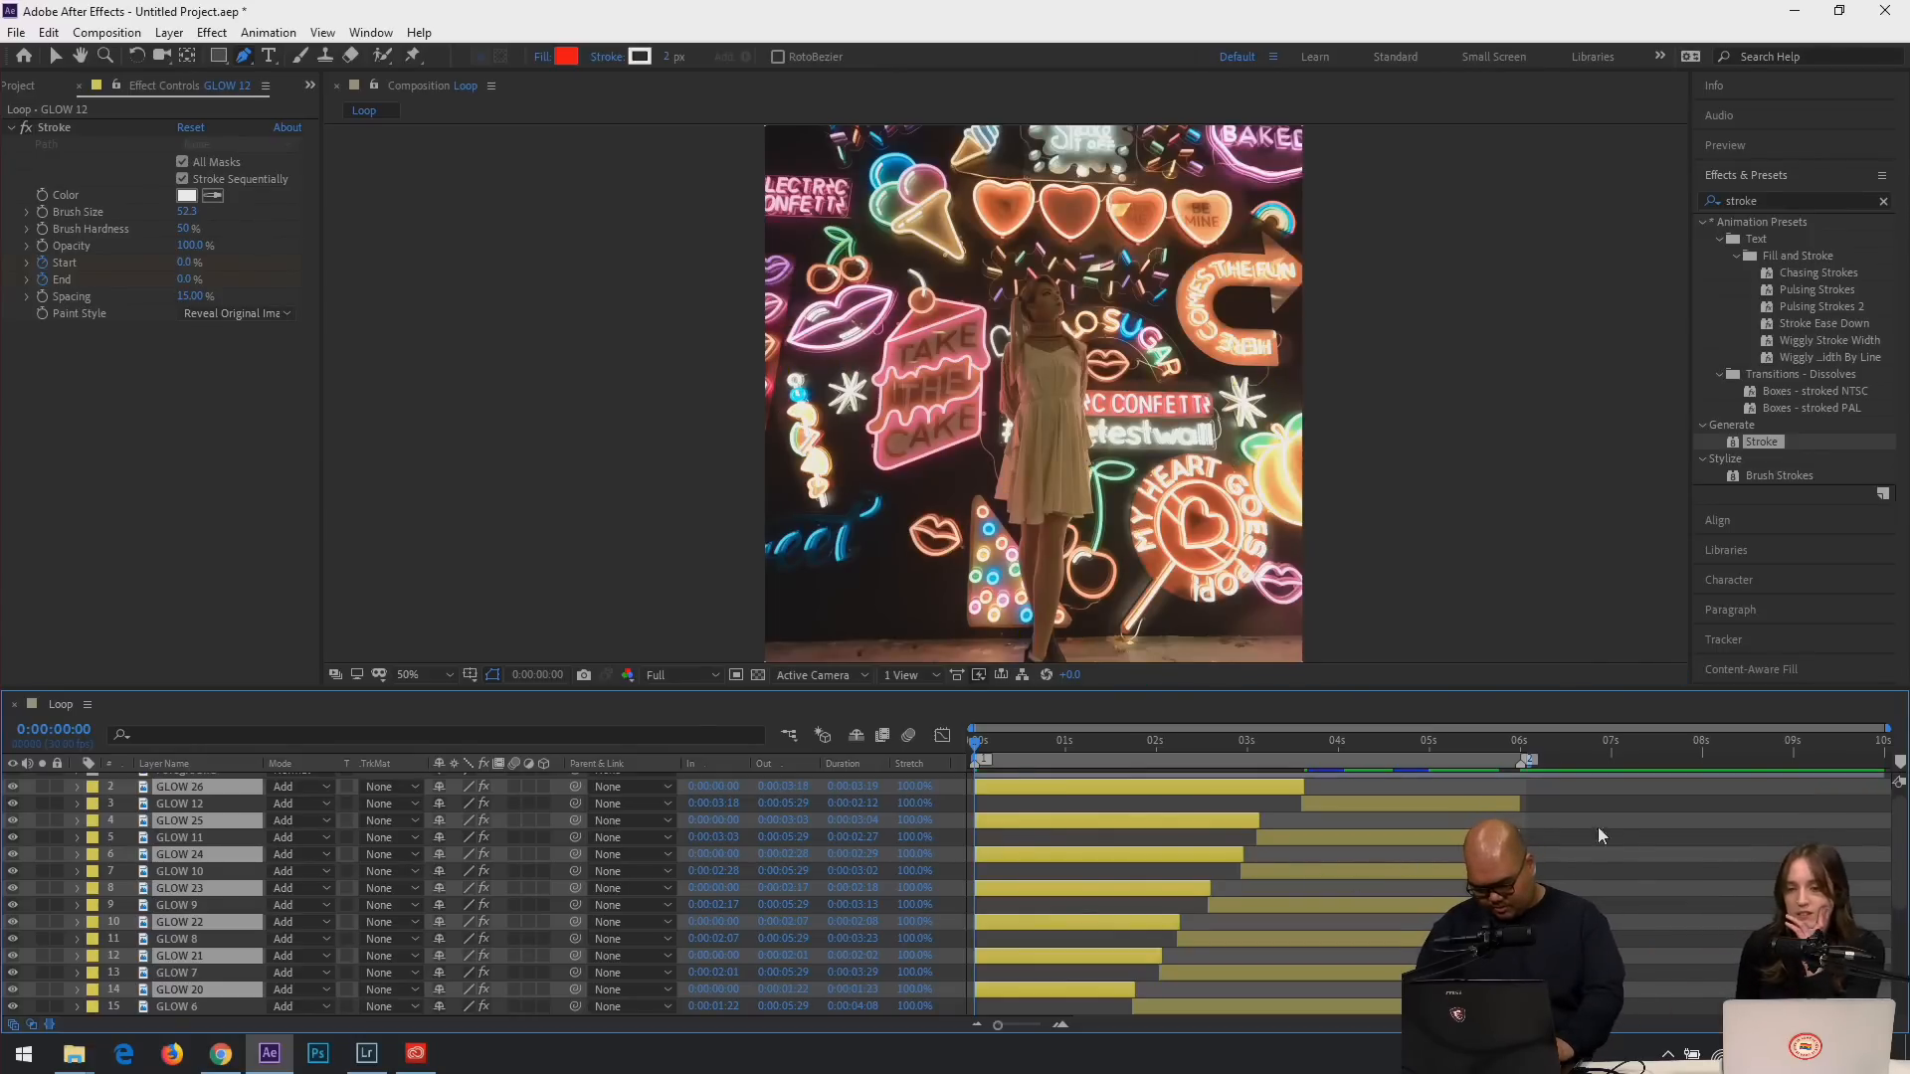
Check GLOW 12's out point and mask path, and play back the staggered loop with the whole image in view.
click(1472, 818)
click(1472, 808)
key(o)
key(m)
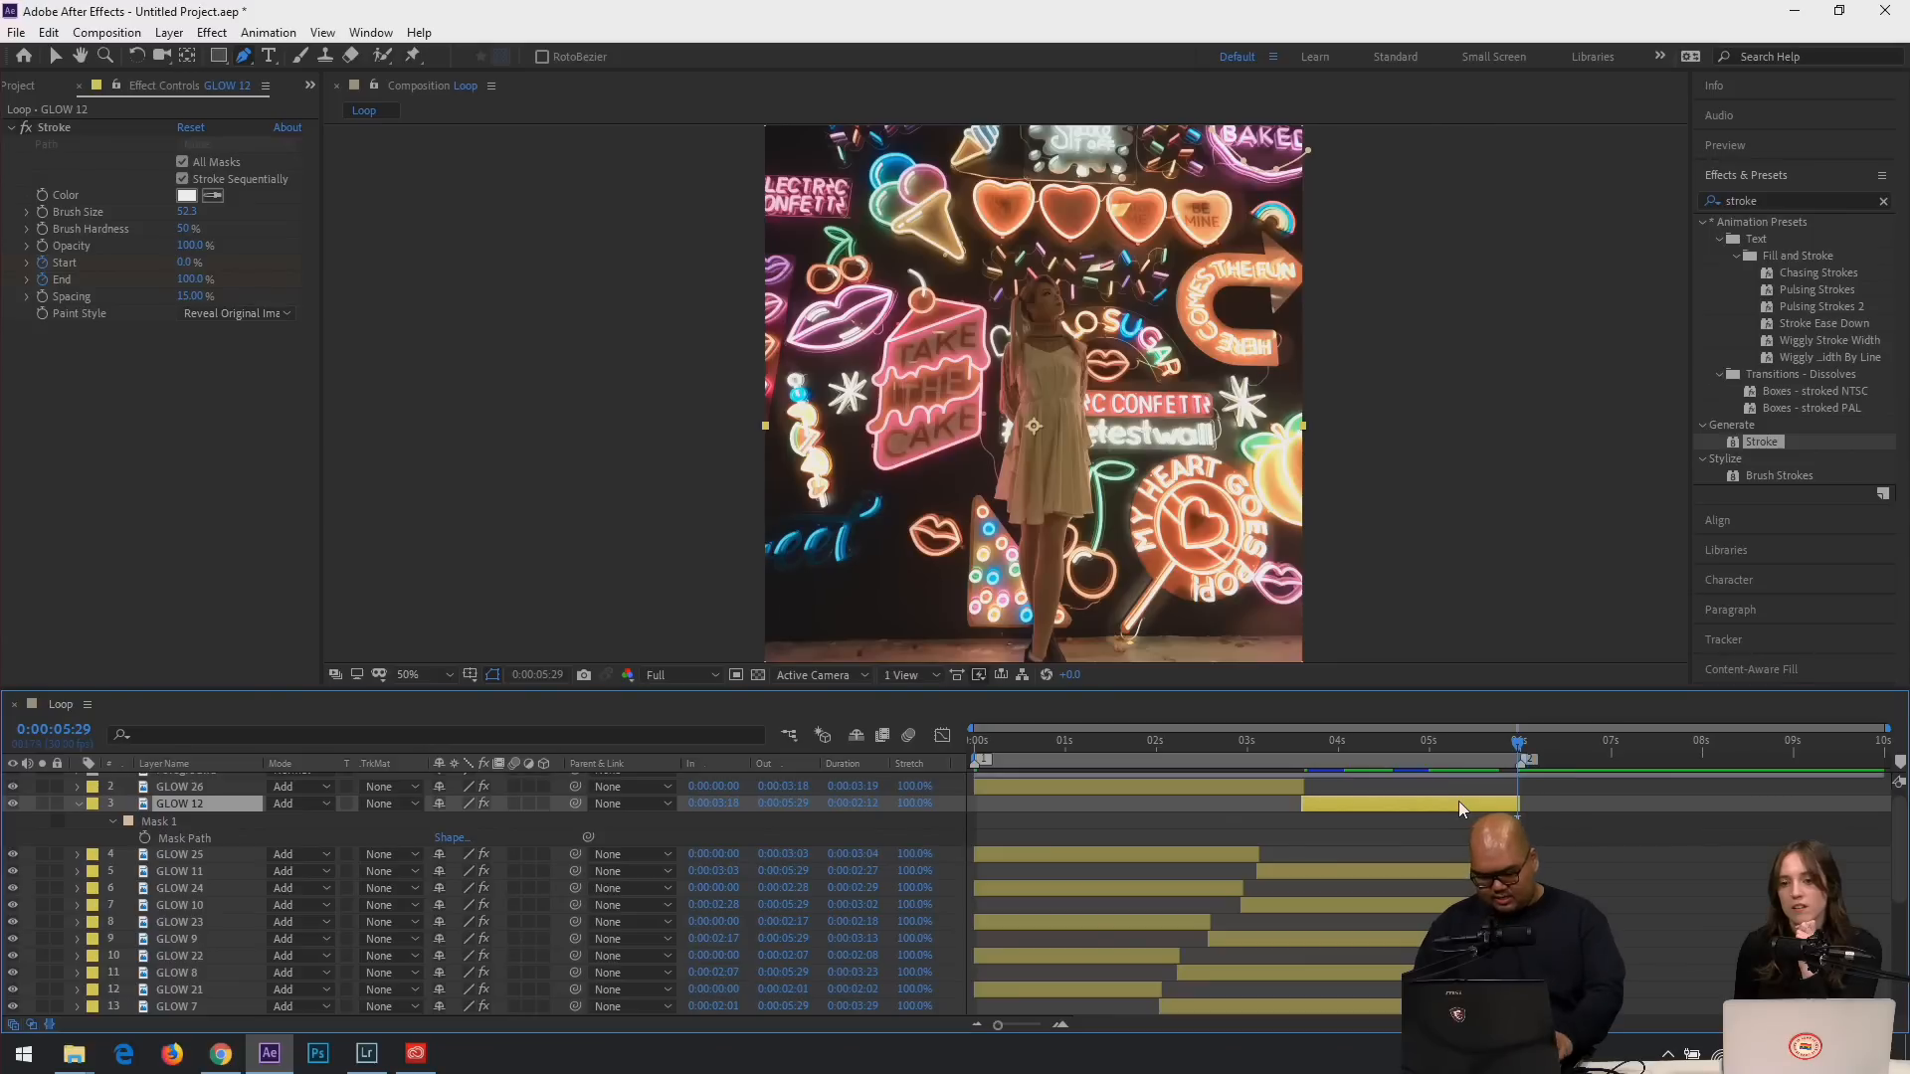
key(space)
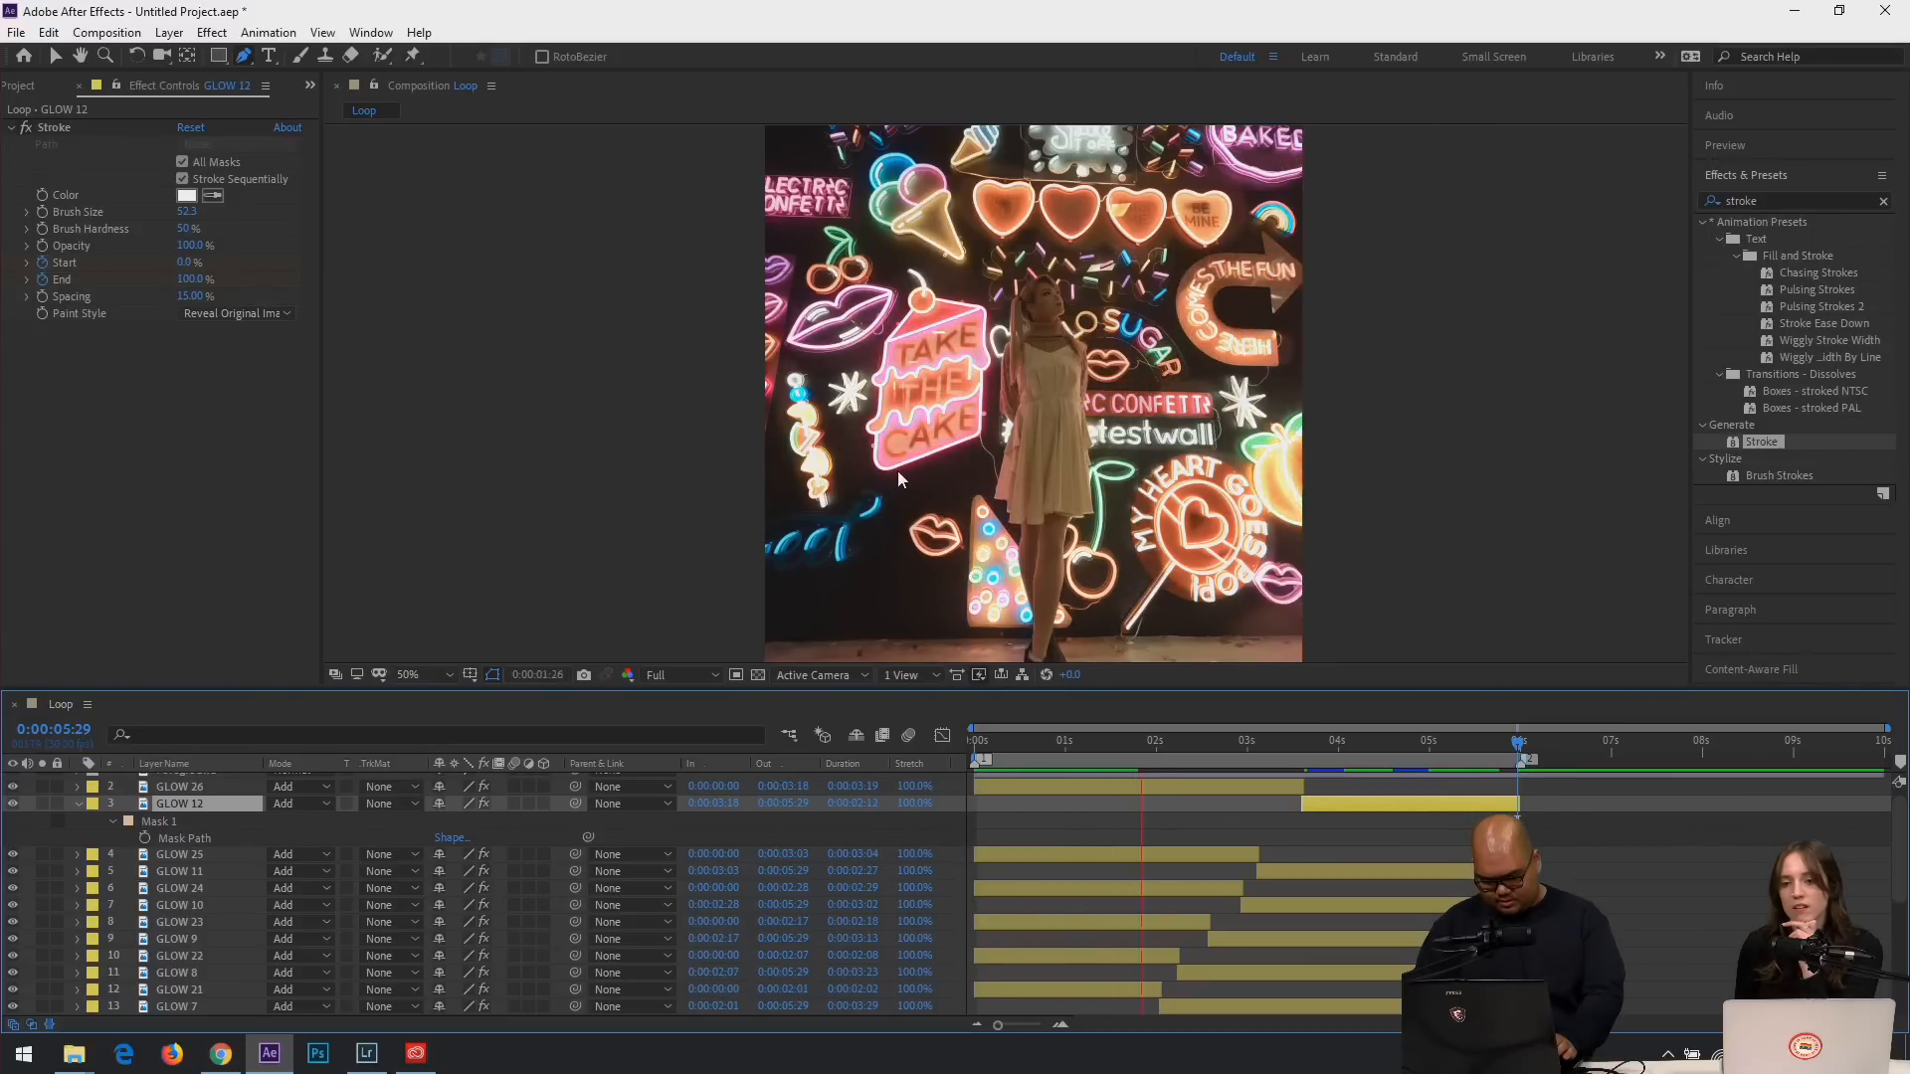
scroll(898, 469, down, 2)
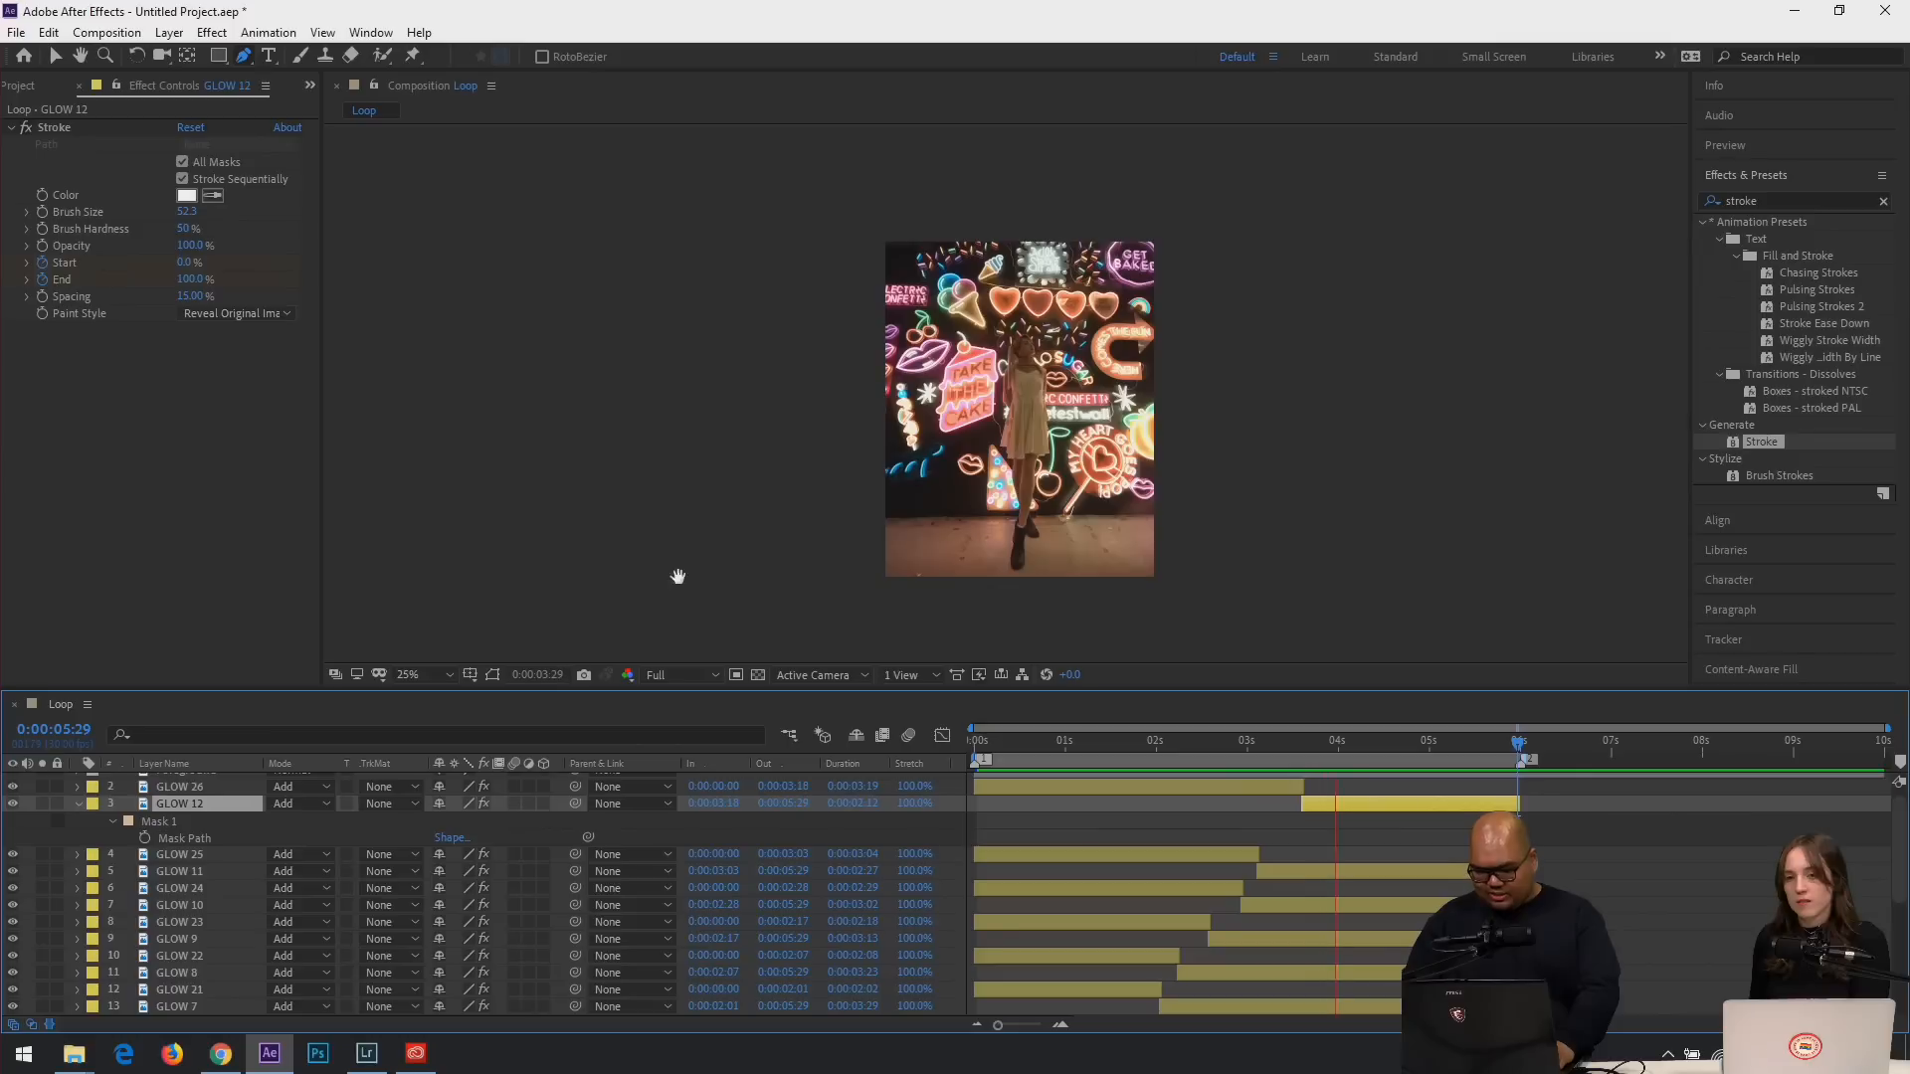
key(space)
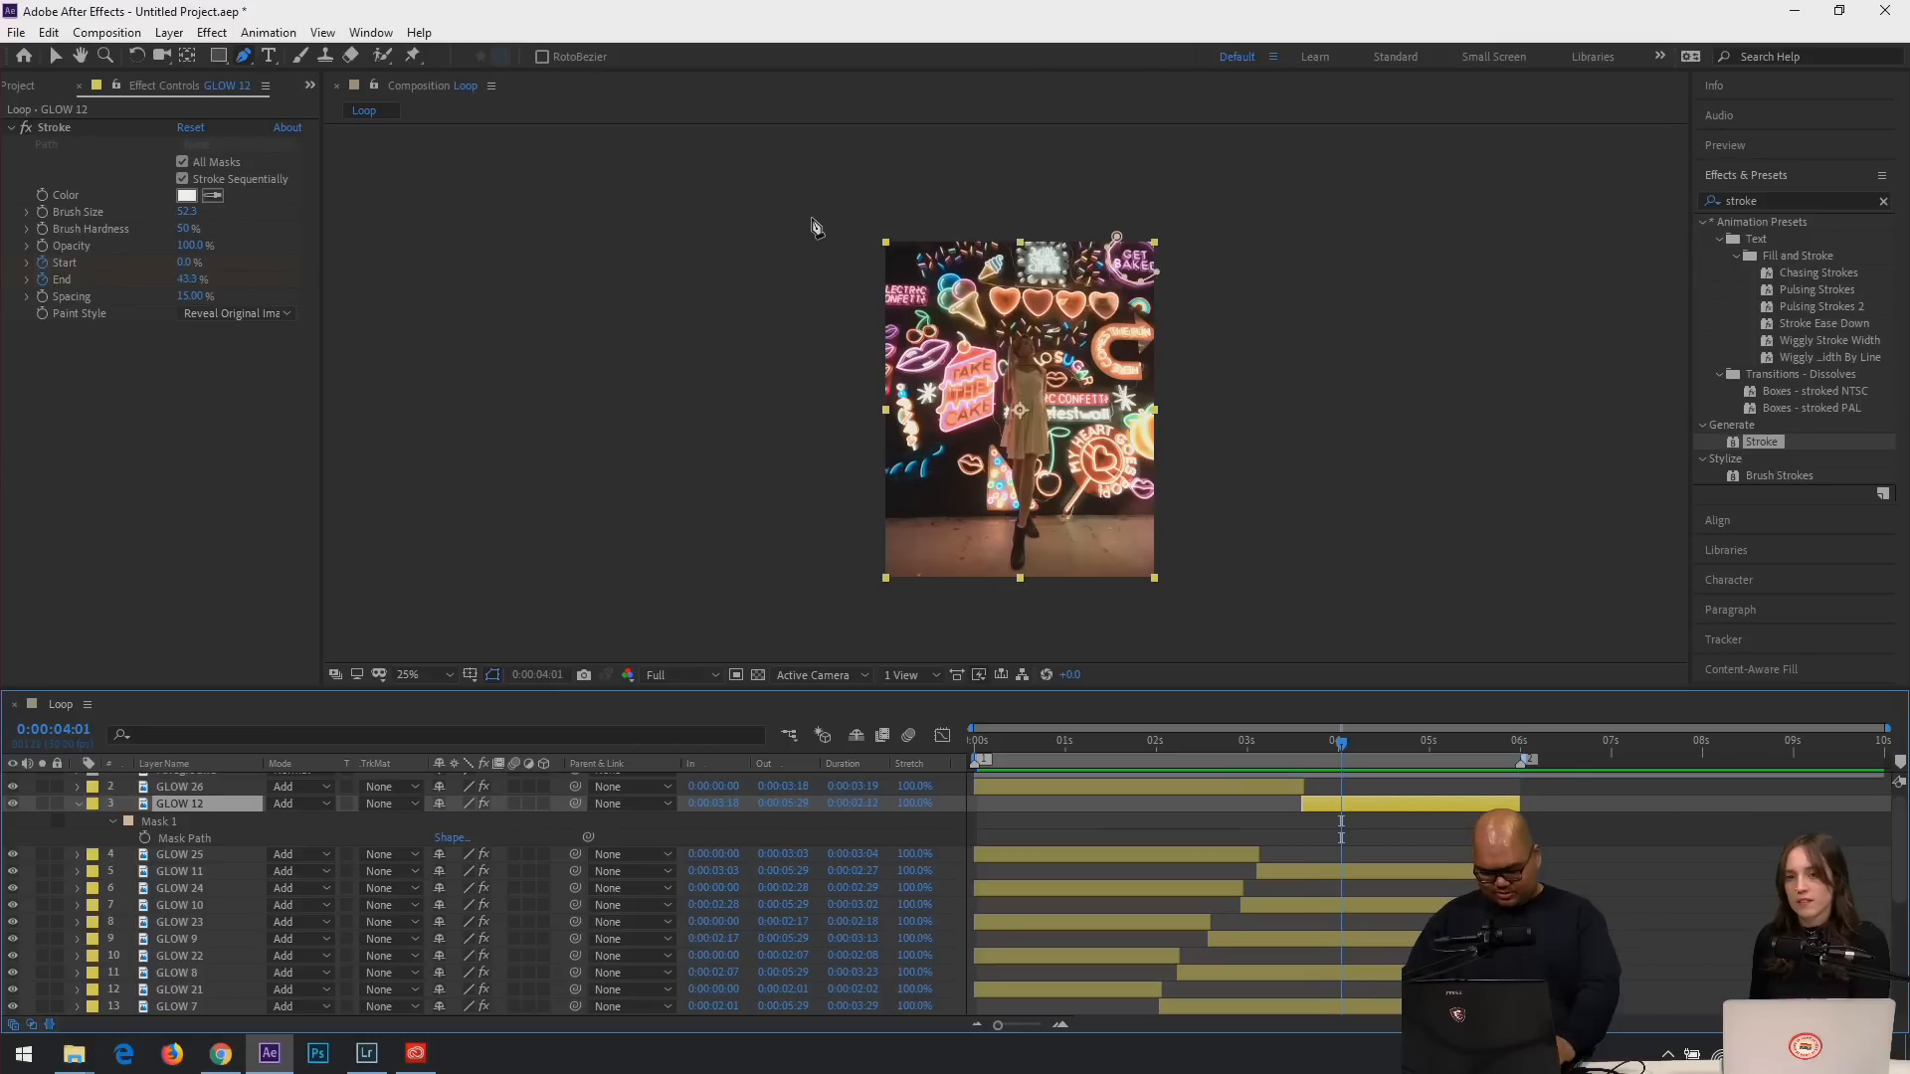
Duplicate the Loop composition and rename the copy Master.
click(65, 84)
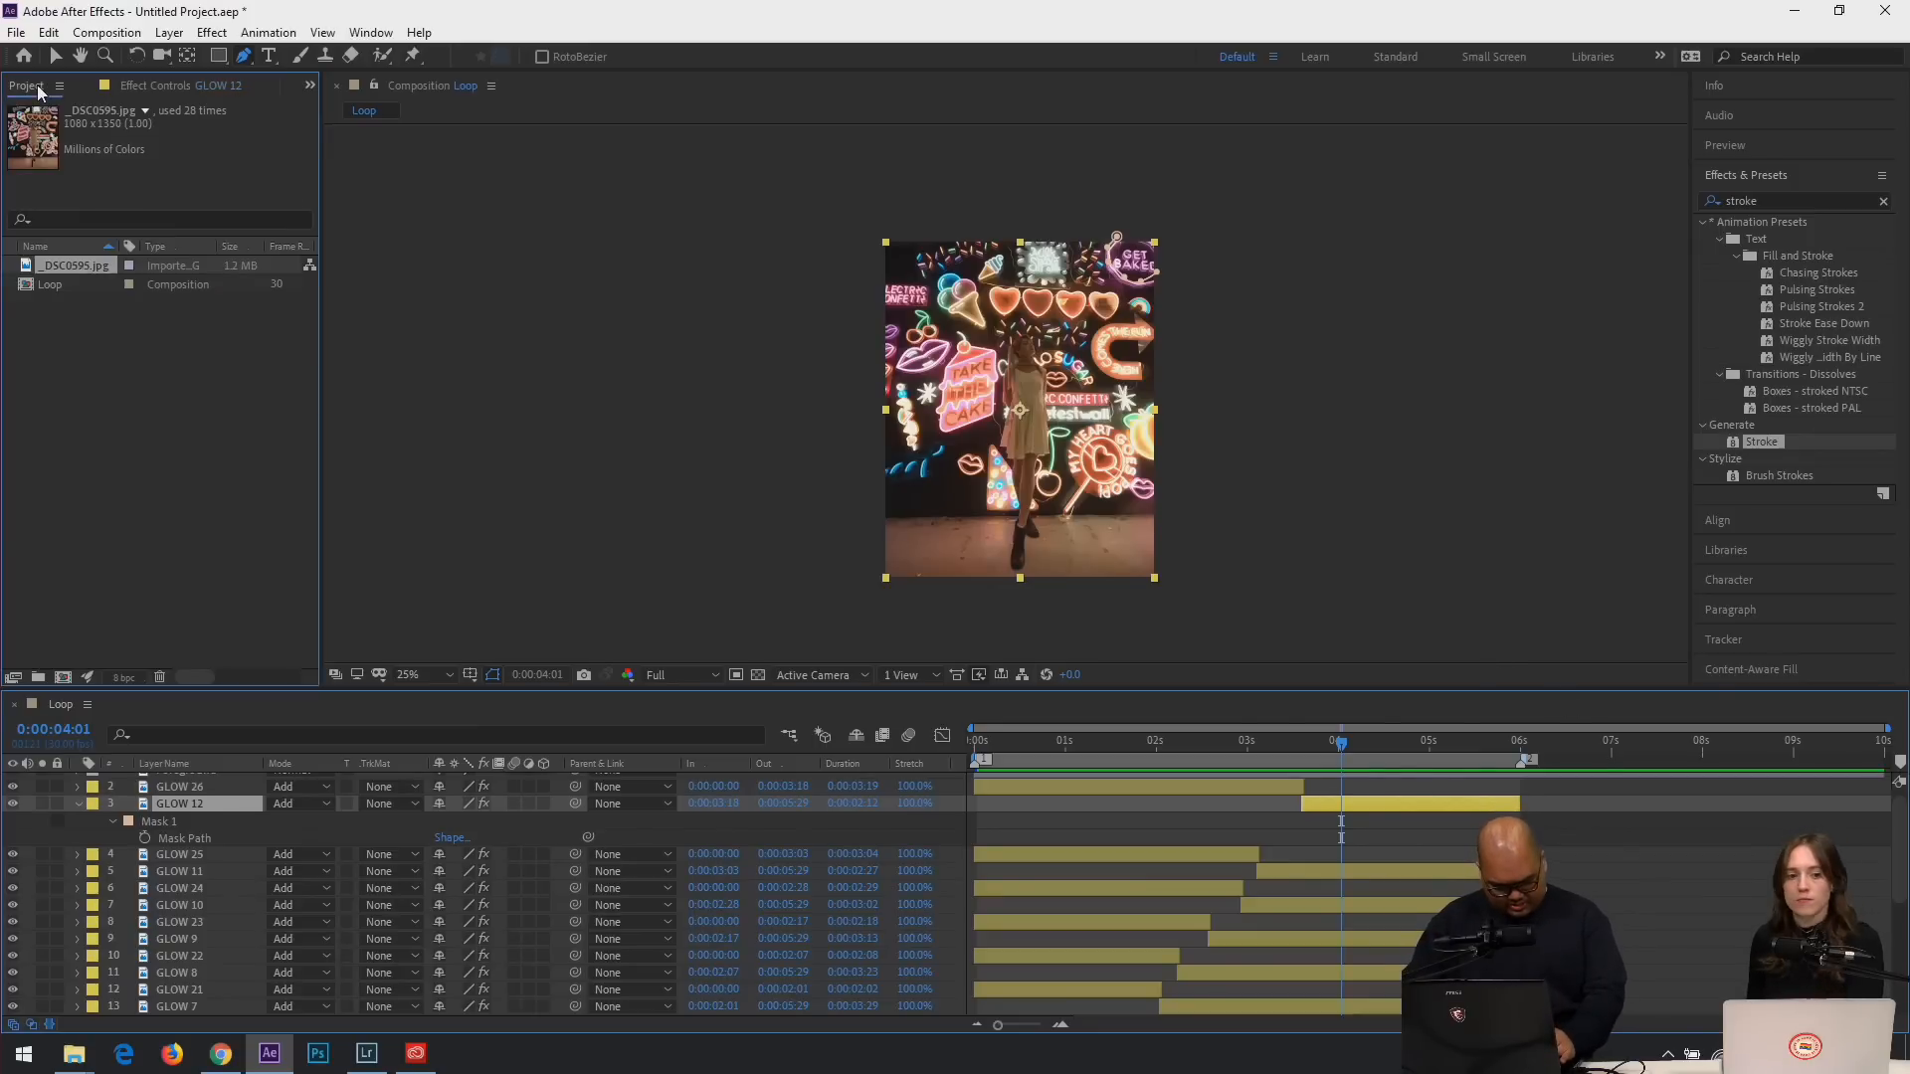
click(56, 329)
click(76, 284)
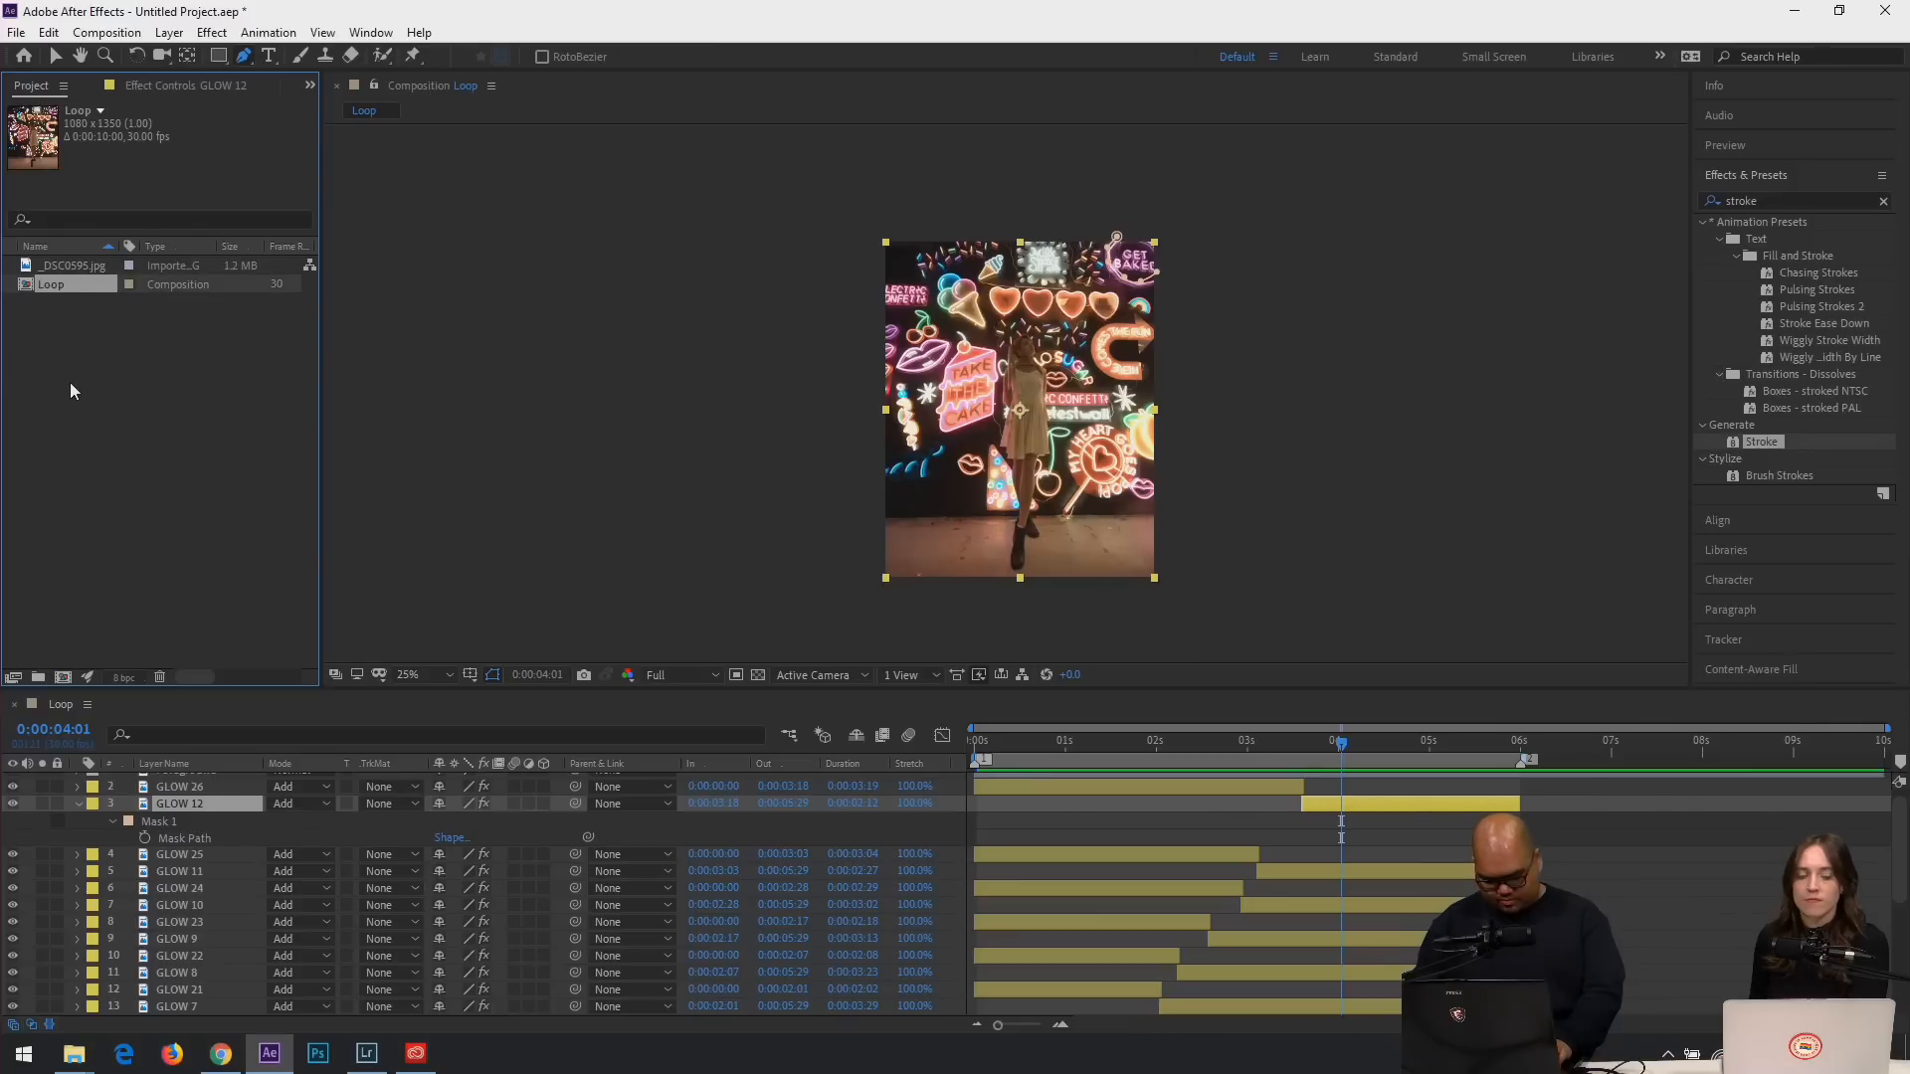
key(ctrl+d)
key(Return)
text(Master)
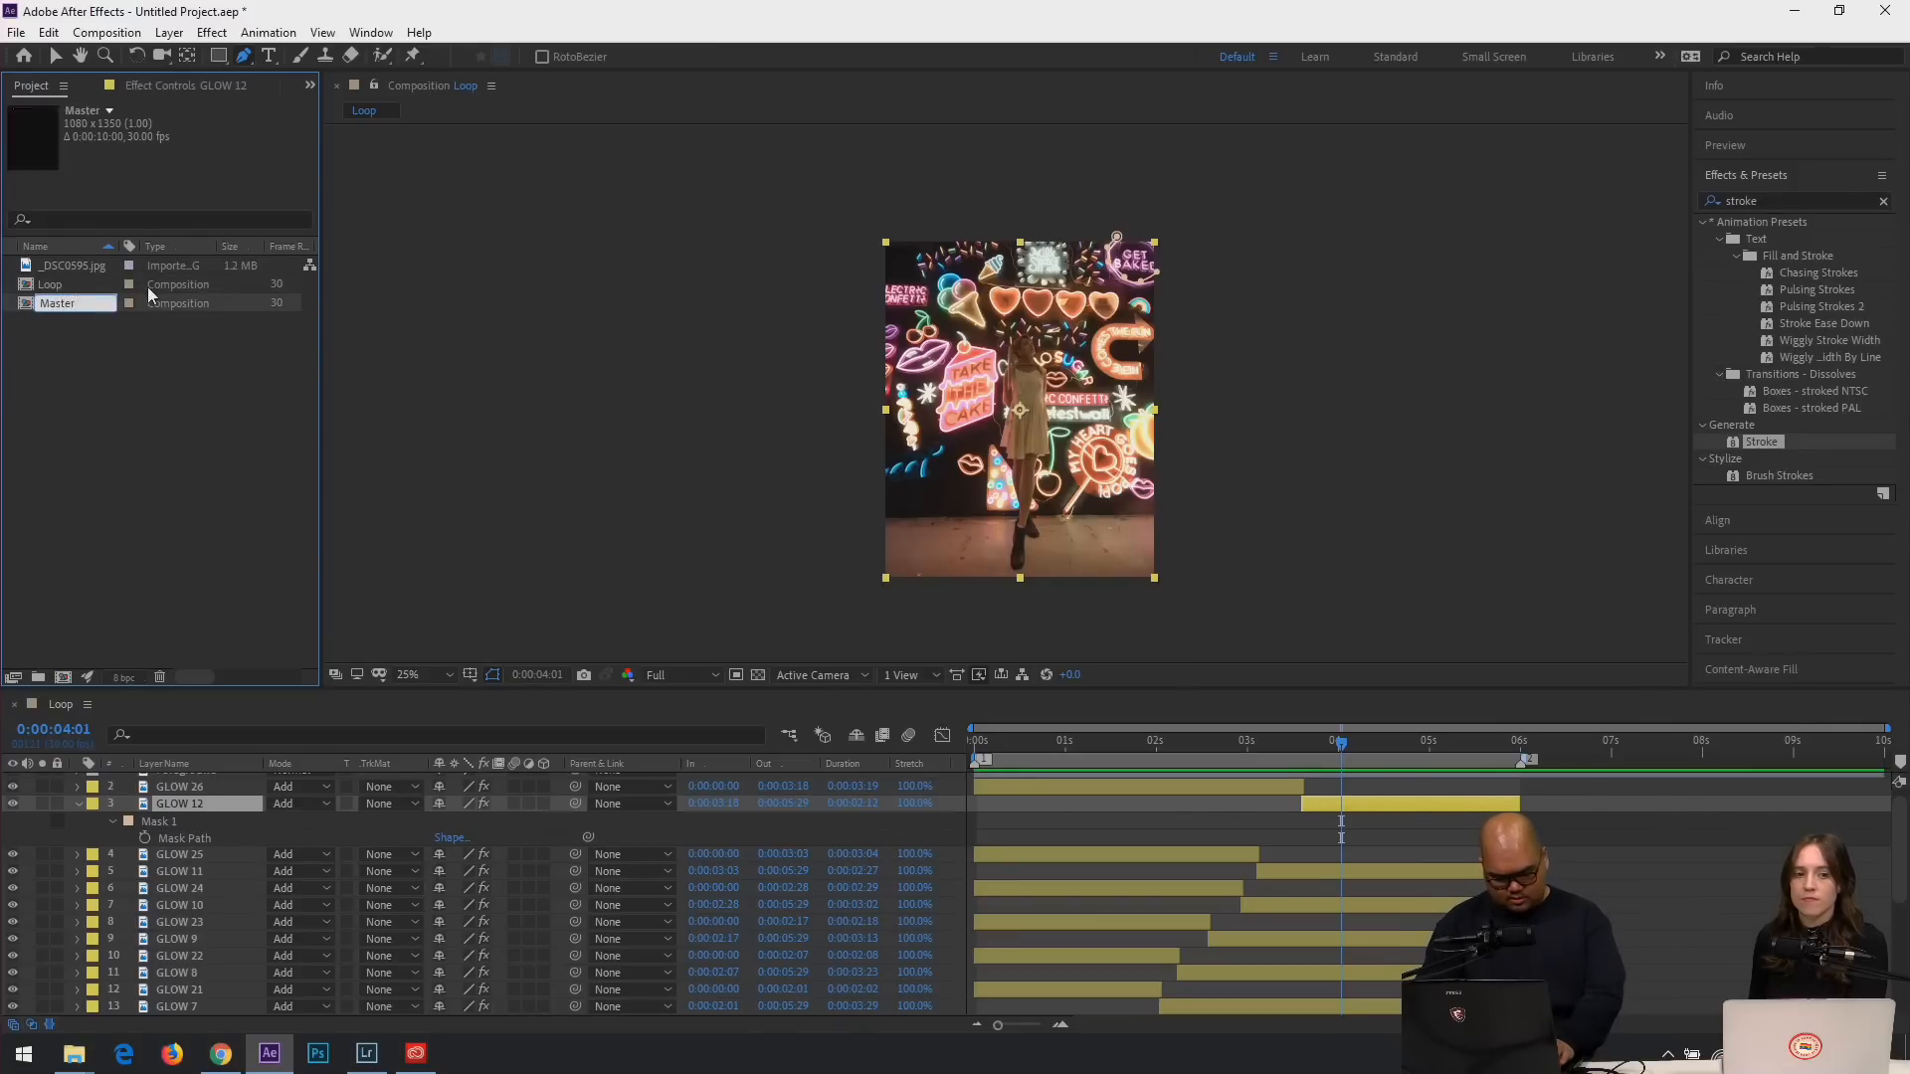
key(Return)
Delete the Master copy of the Loop composition from the project.
click(93, 350)
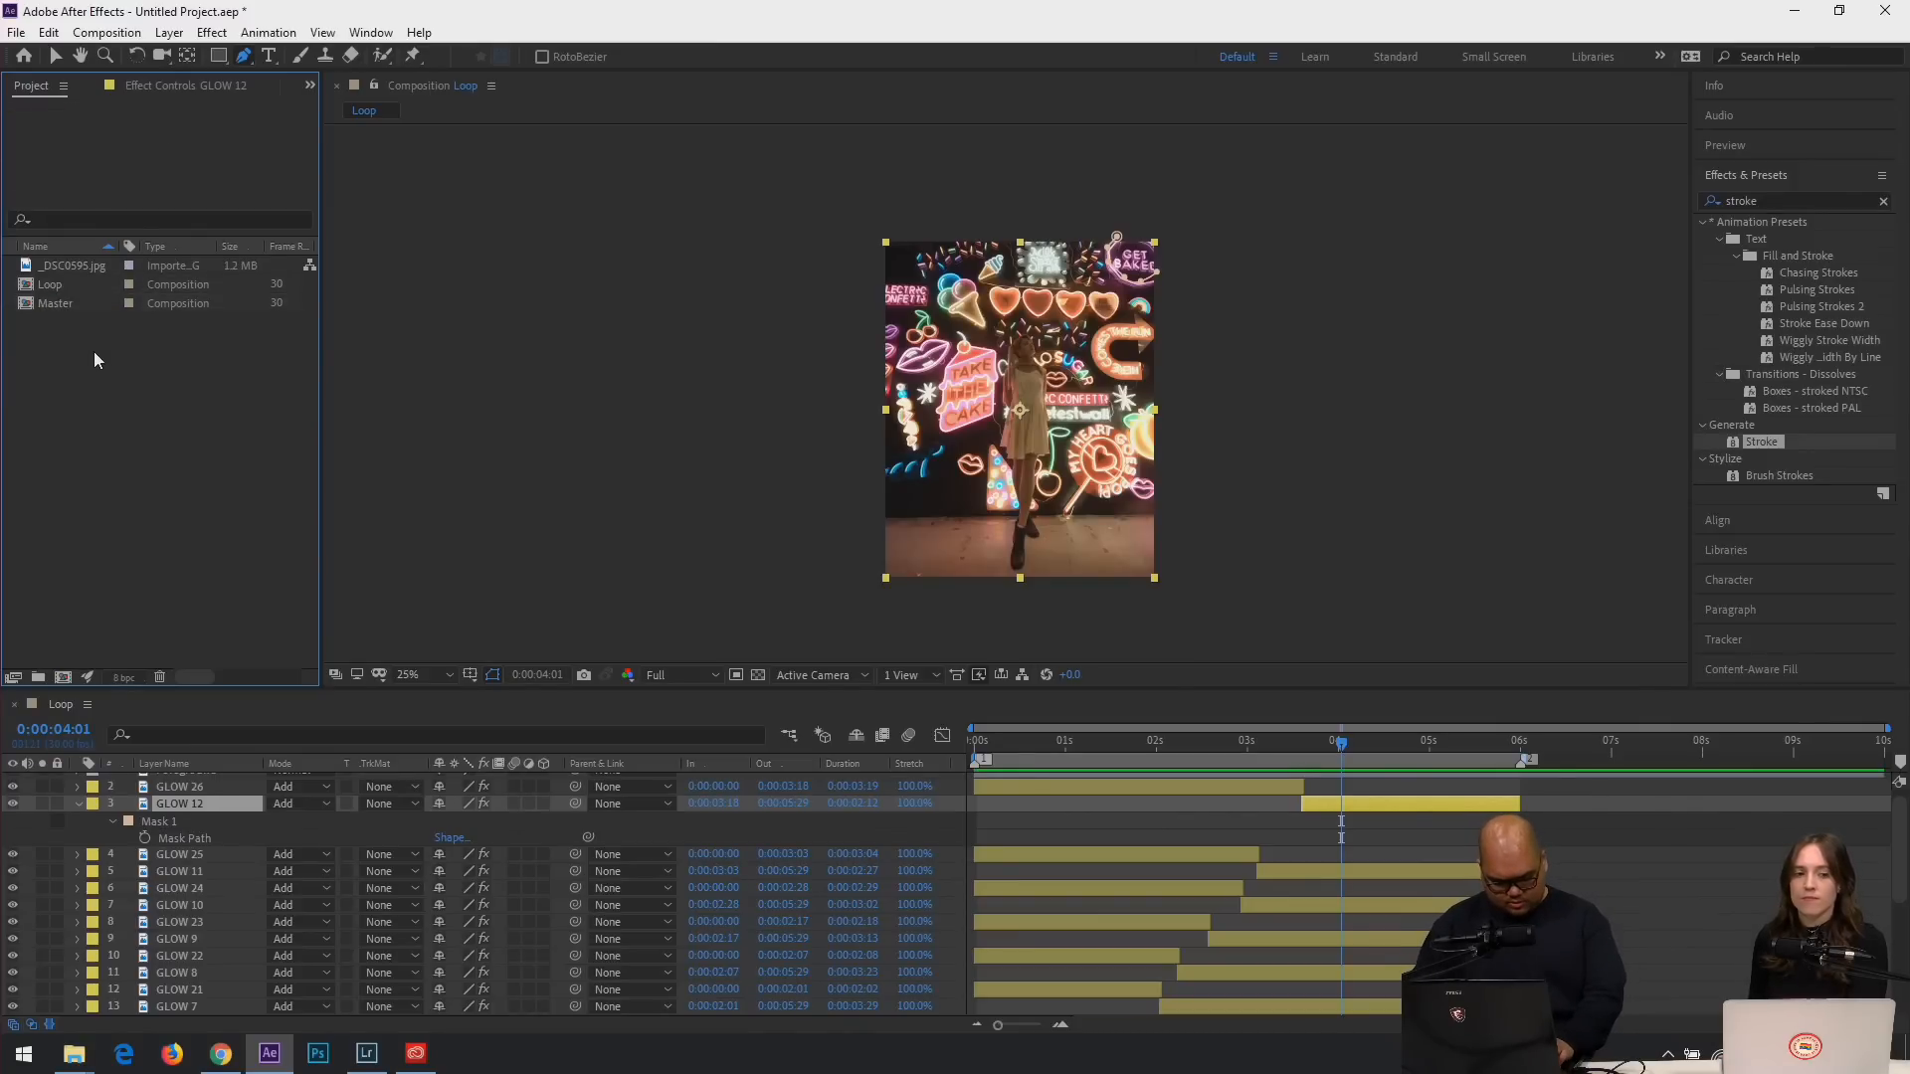
click(59, 303)
key(Delete)
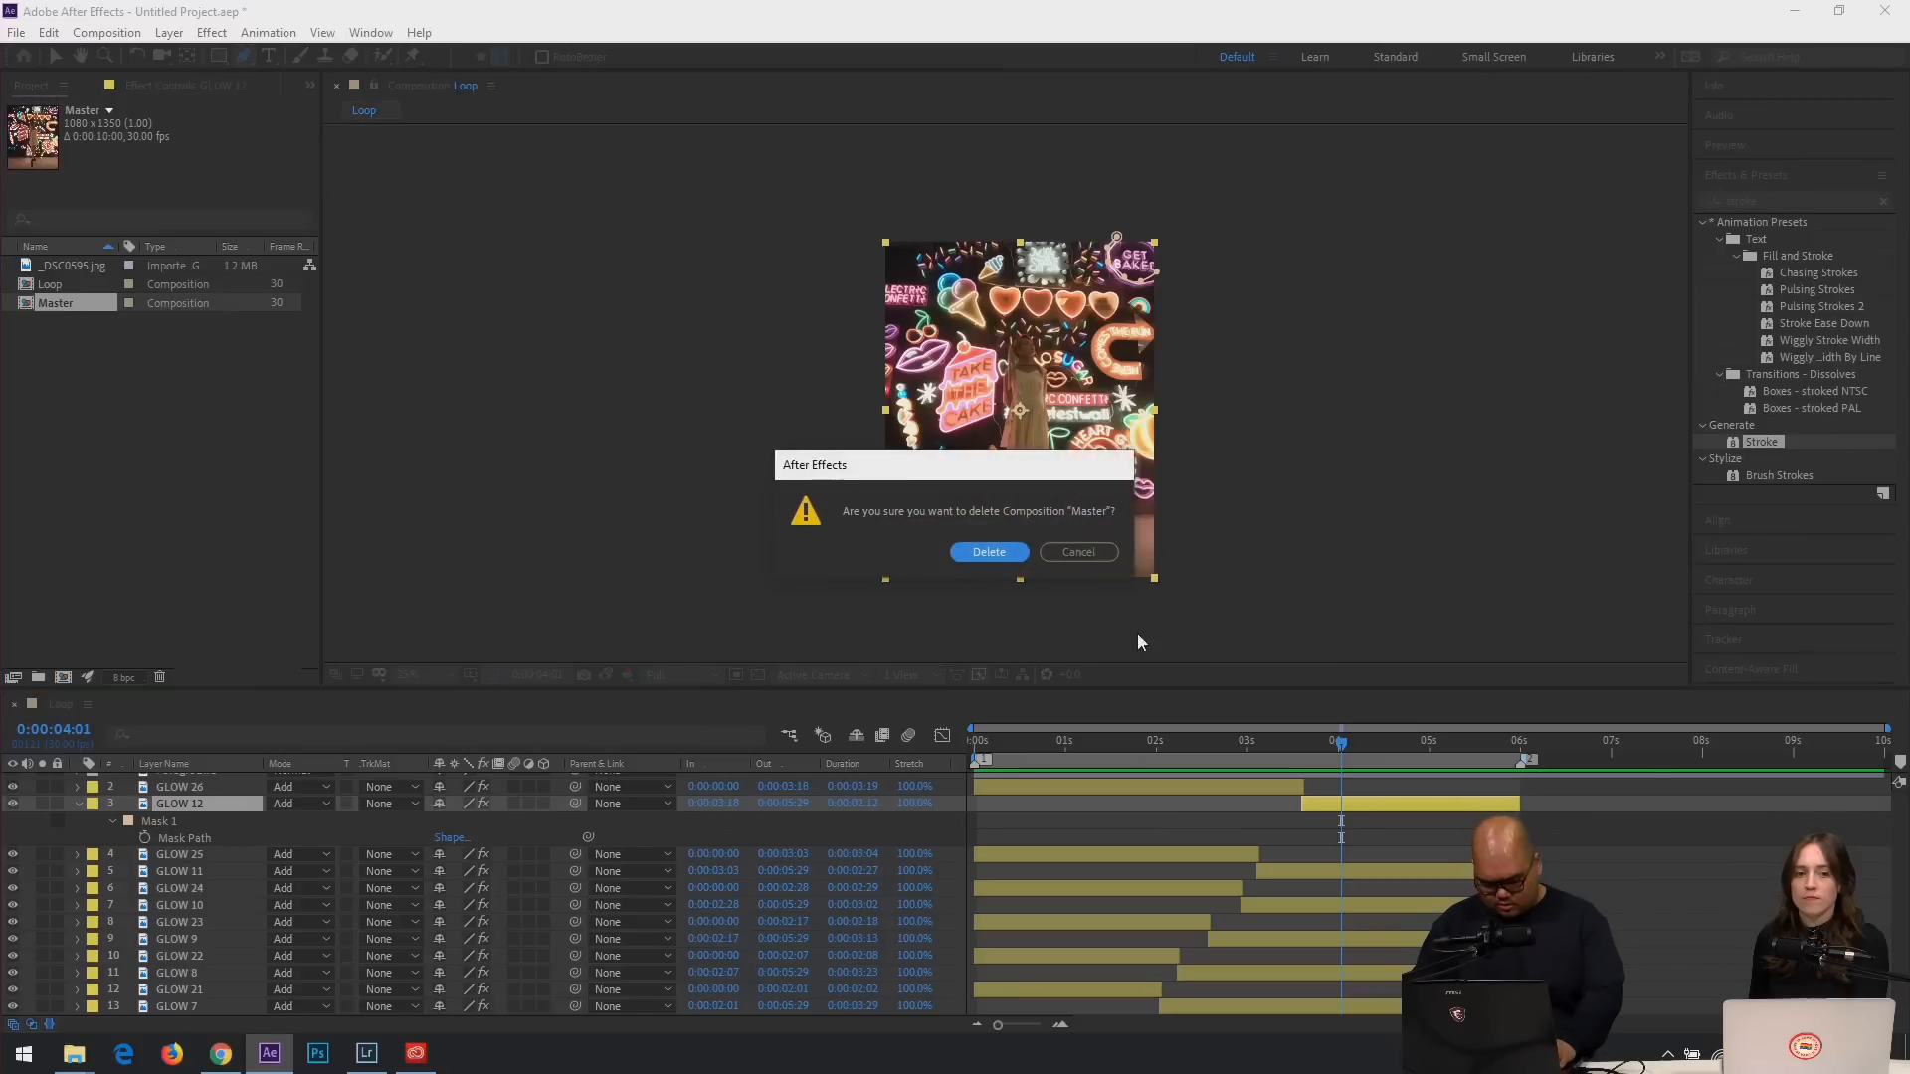
click(983, 552)
Create a new 1080 x 1350 composition named Master and place the Loop composition in it as a layer.
right_click(81, 372)
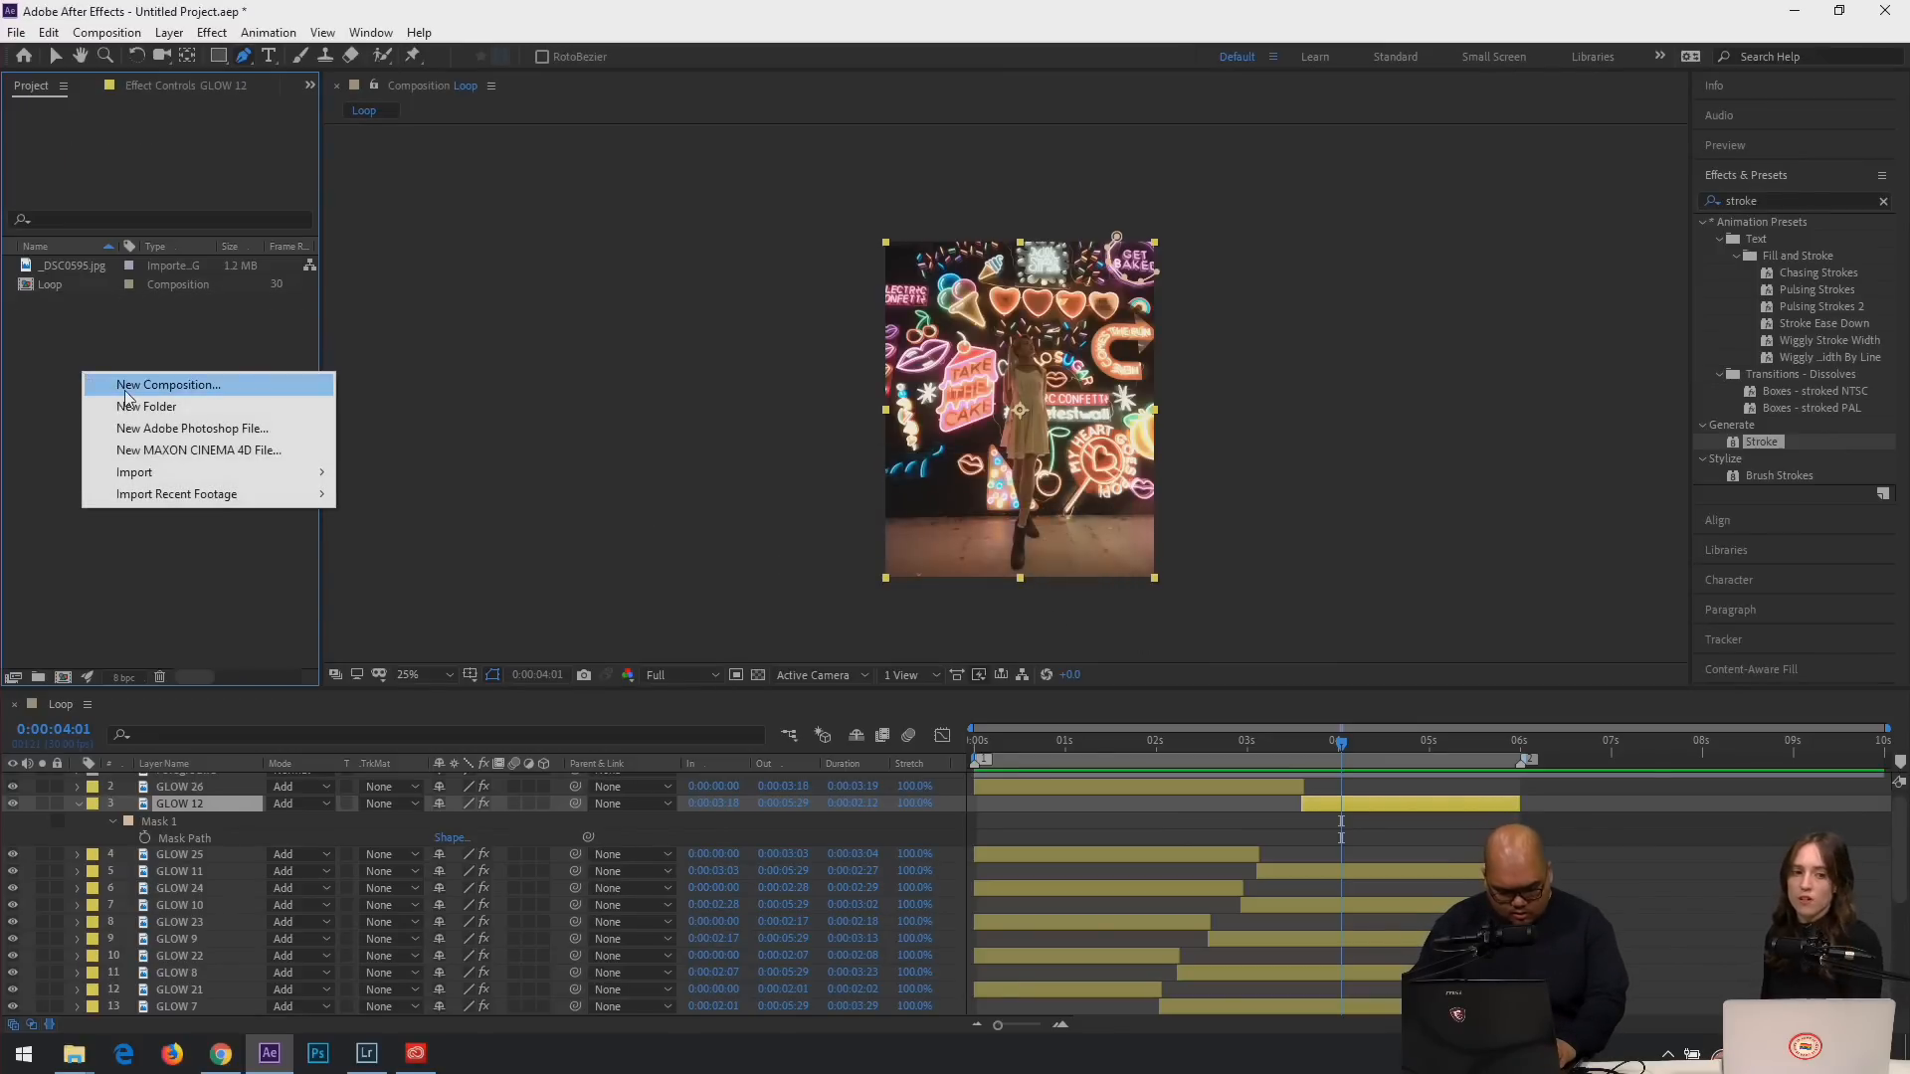
click(124, 388)
text(Maste)
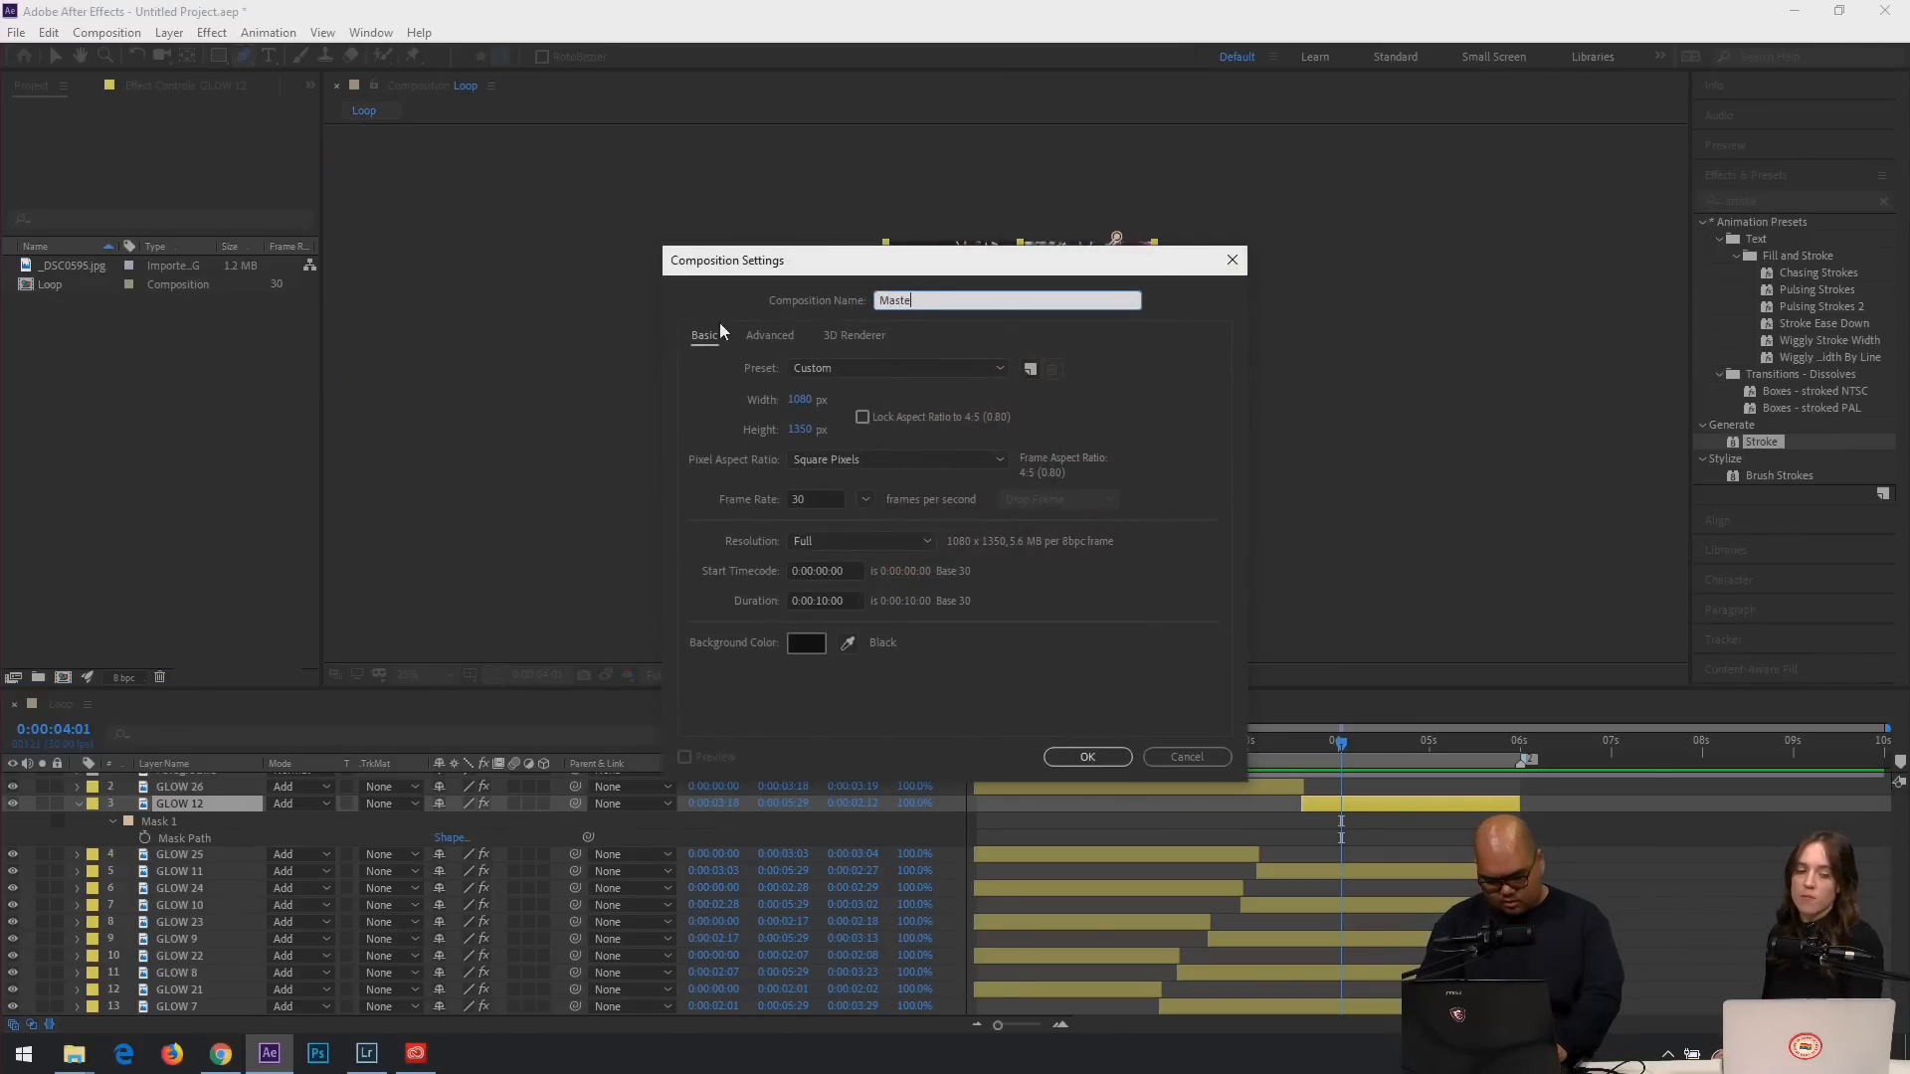
text(r)
key(Return)
drag(69, 285, 218, 905)
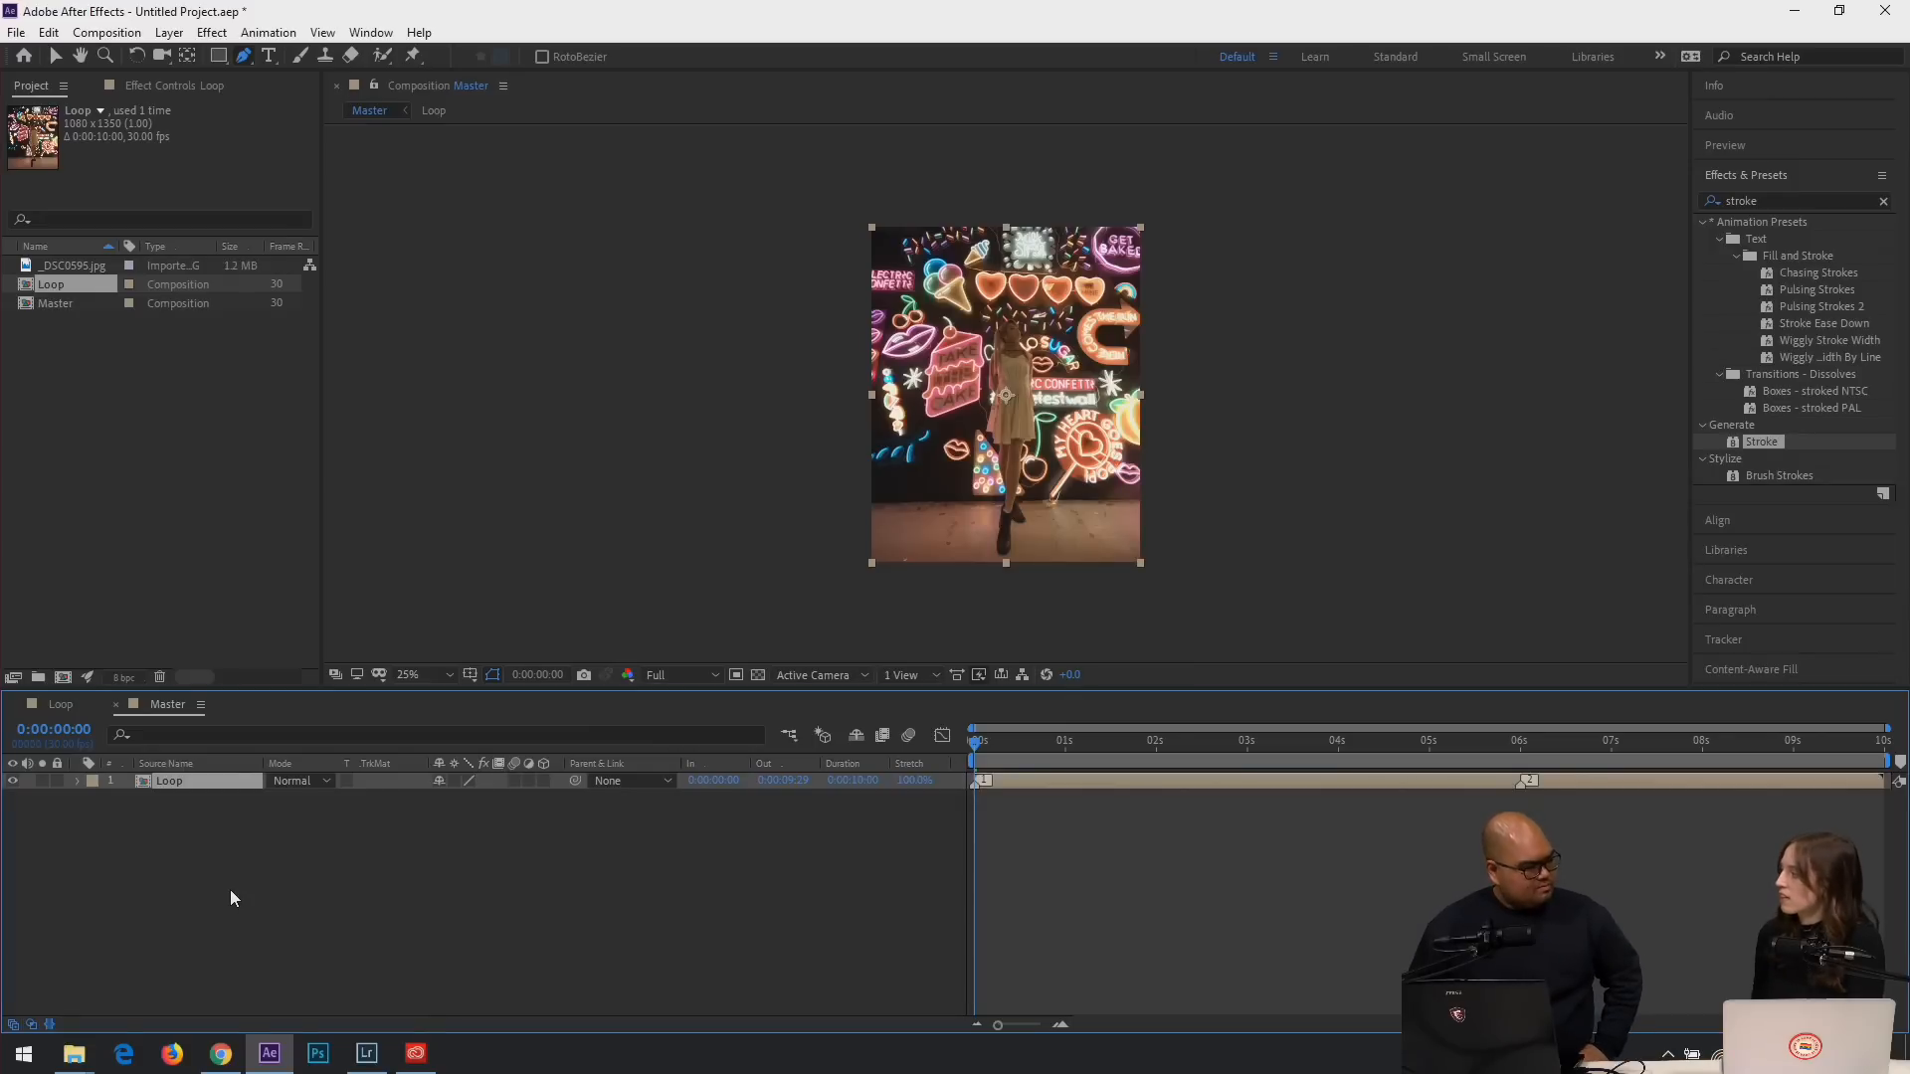
click(230, 898)
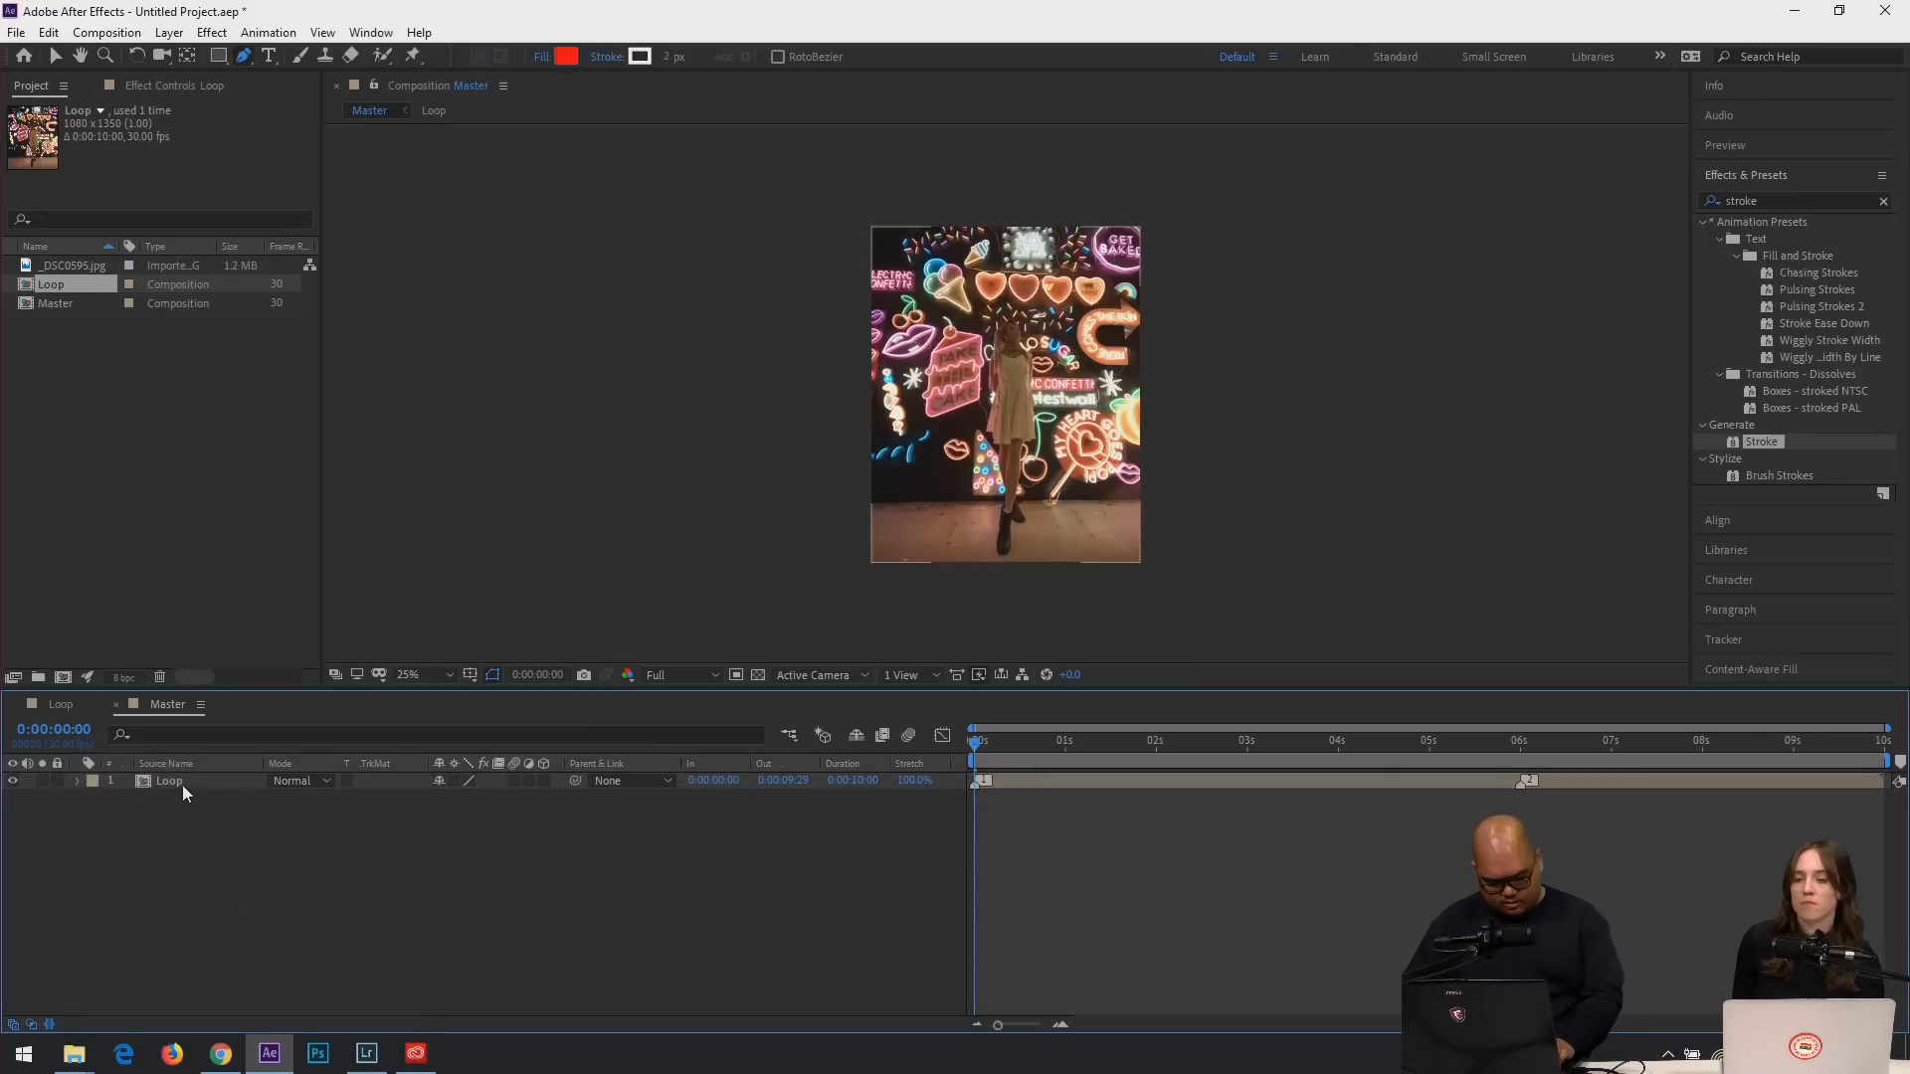
Copy the masked Foreground layer from the Loop composition into Master, above the Loop layer.
click(183, 785)
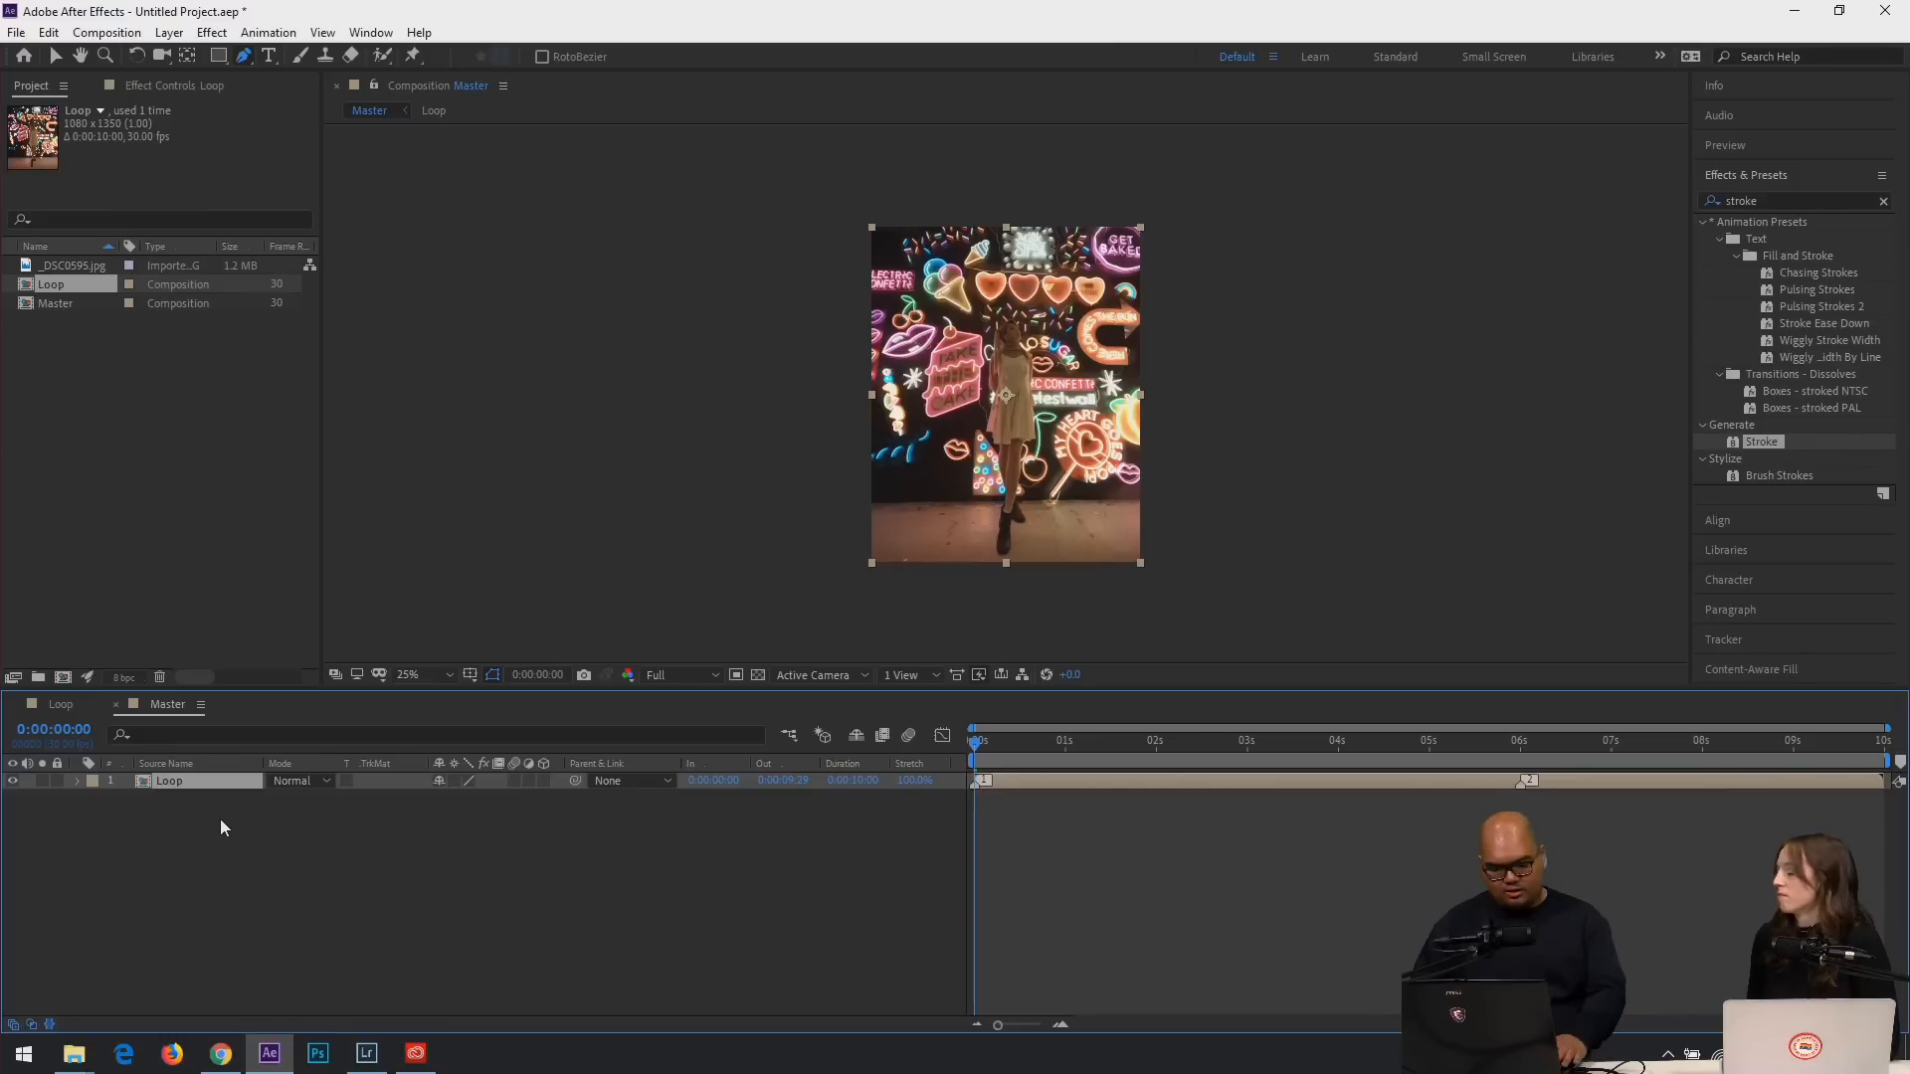
click(415, 927)
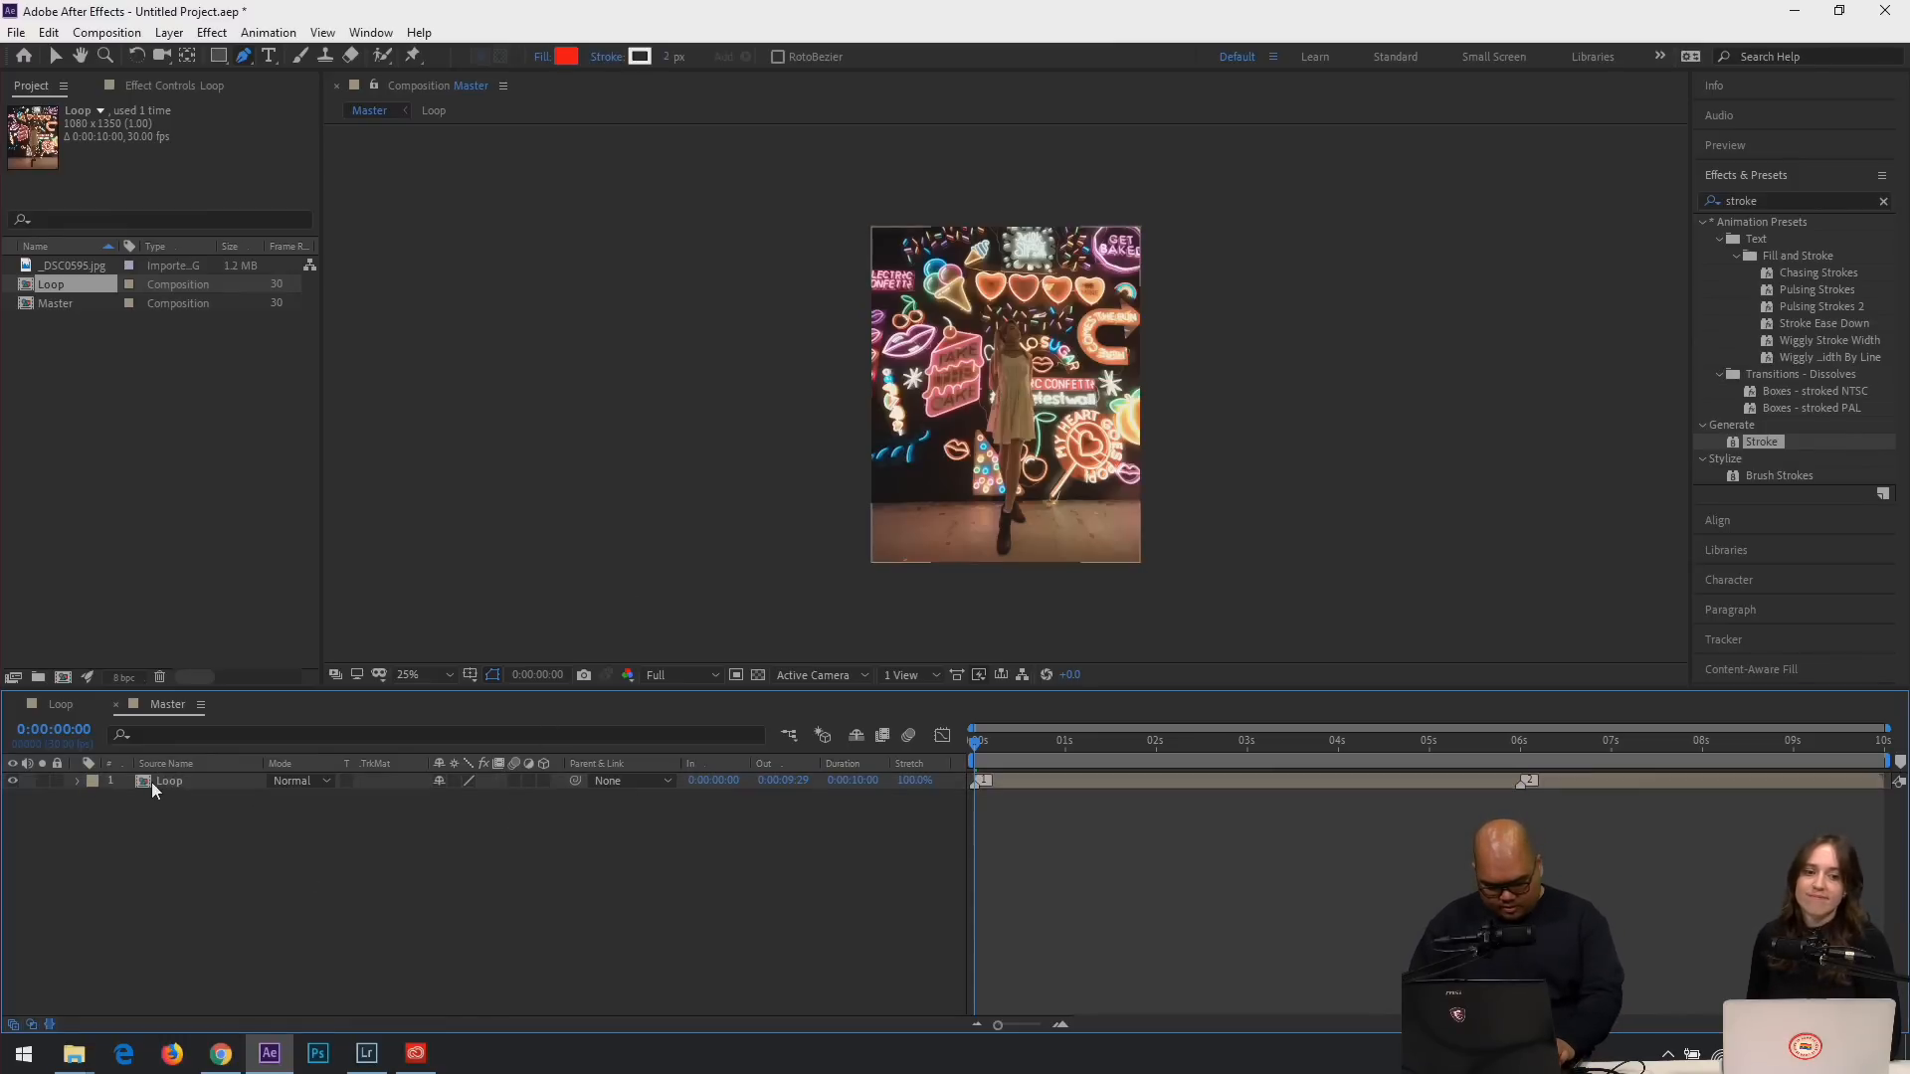
click(156, 781)
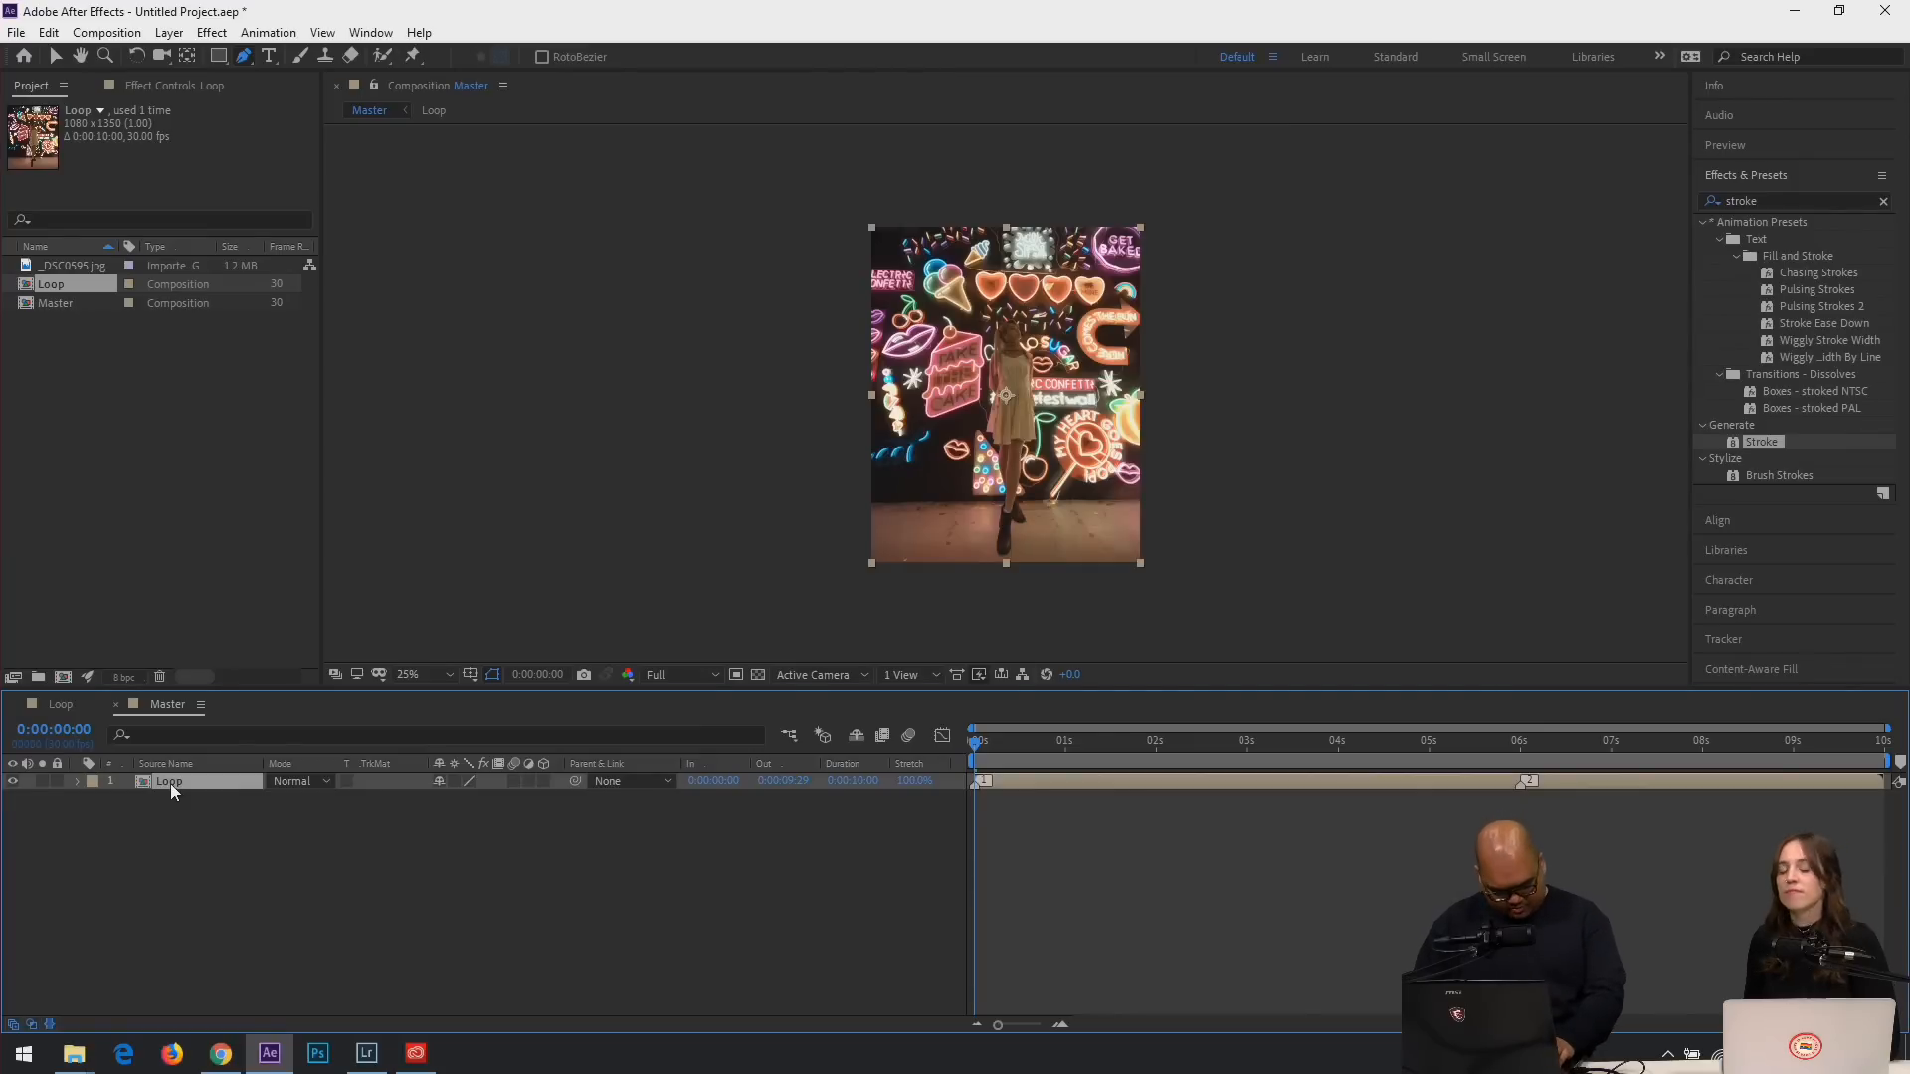
double_click(170, 781)
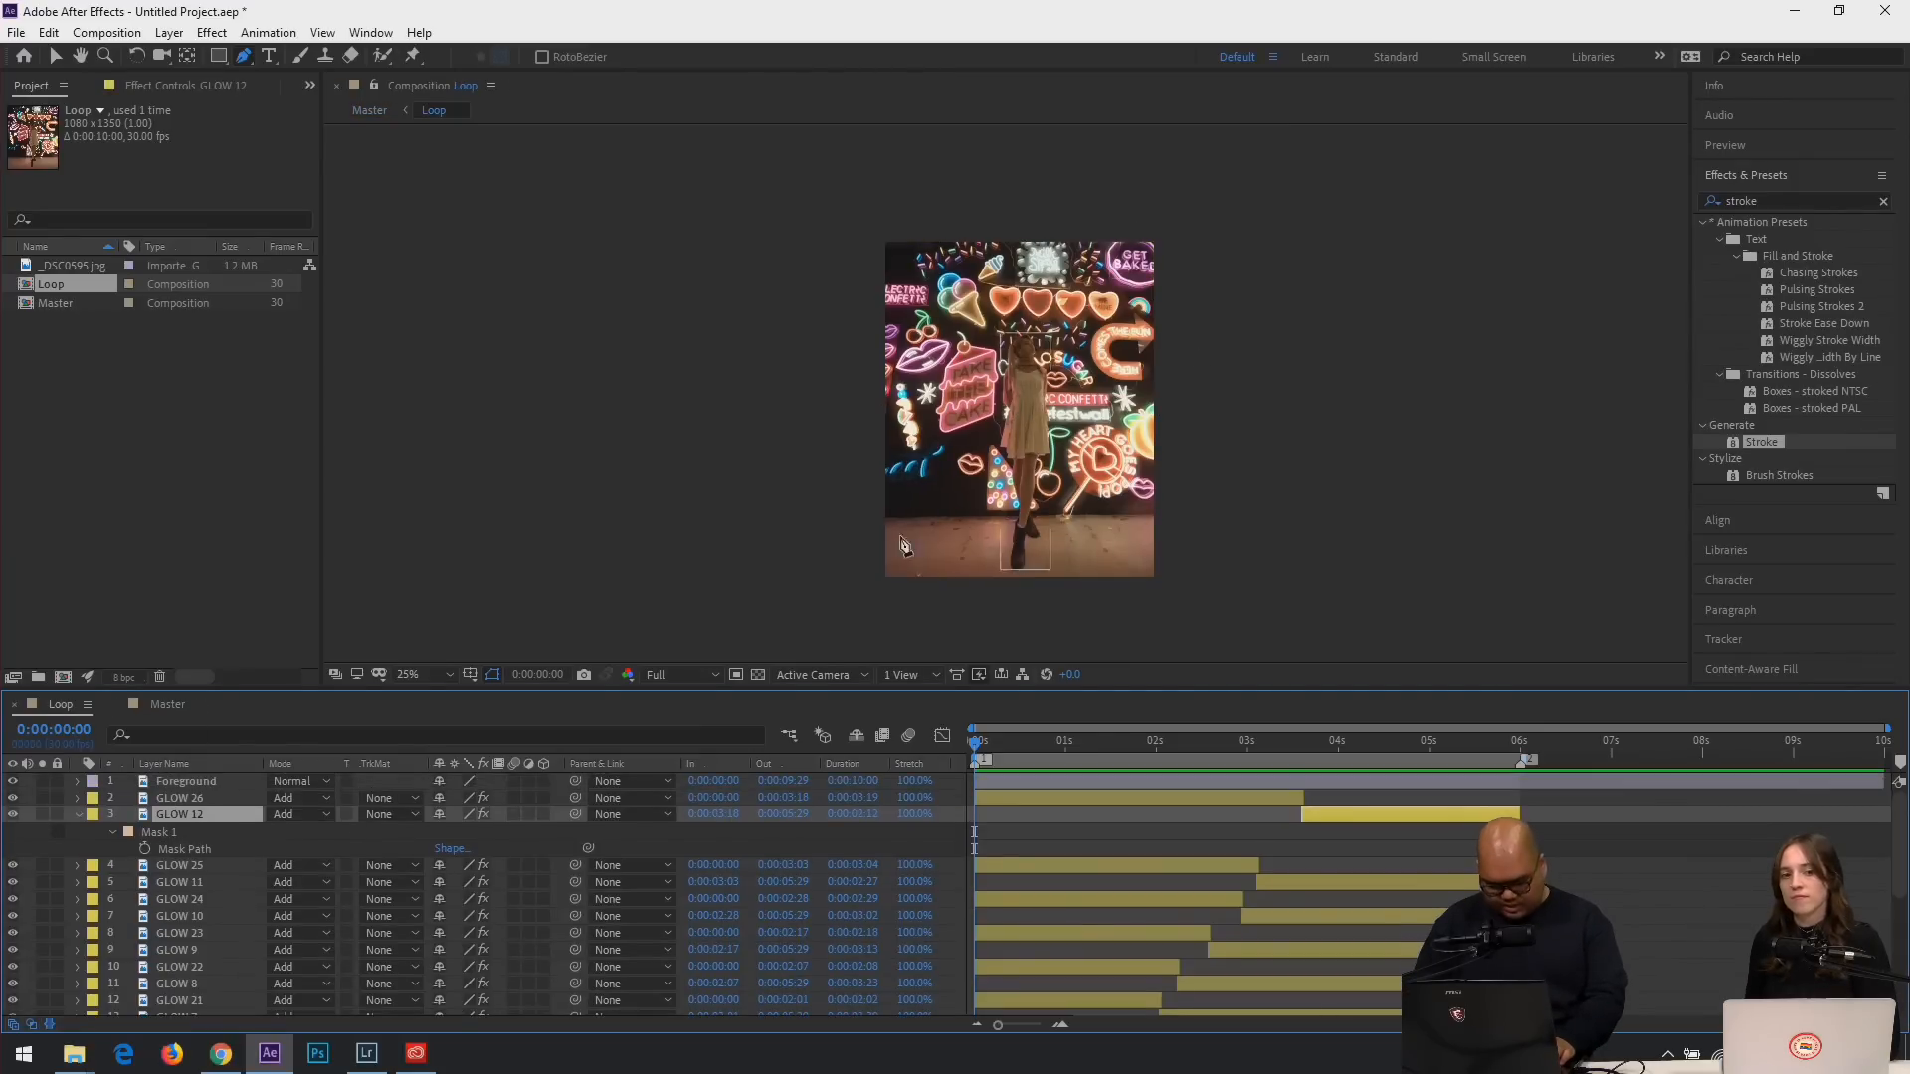
click(169, 783)
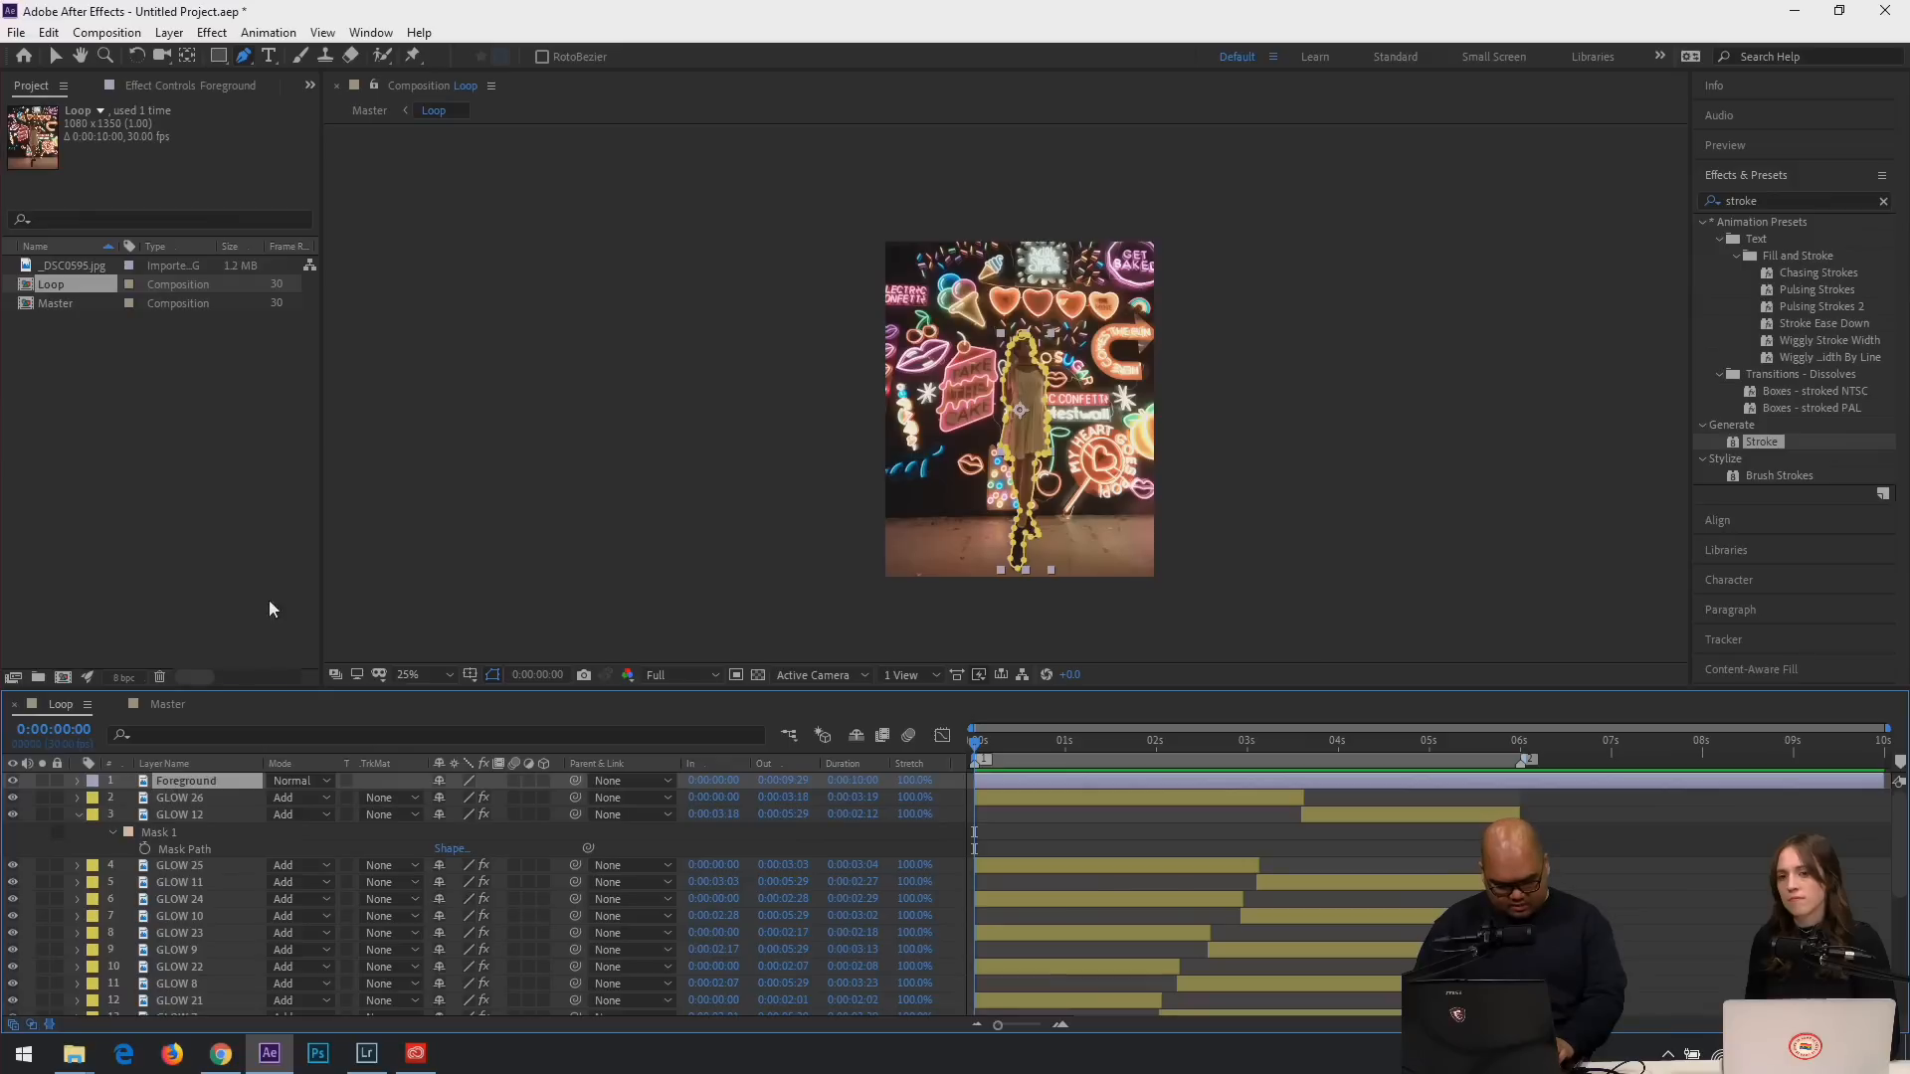
click(372, 110)
key(ctrl+v)
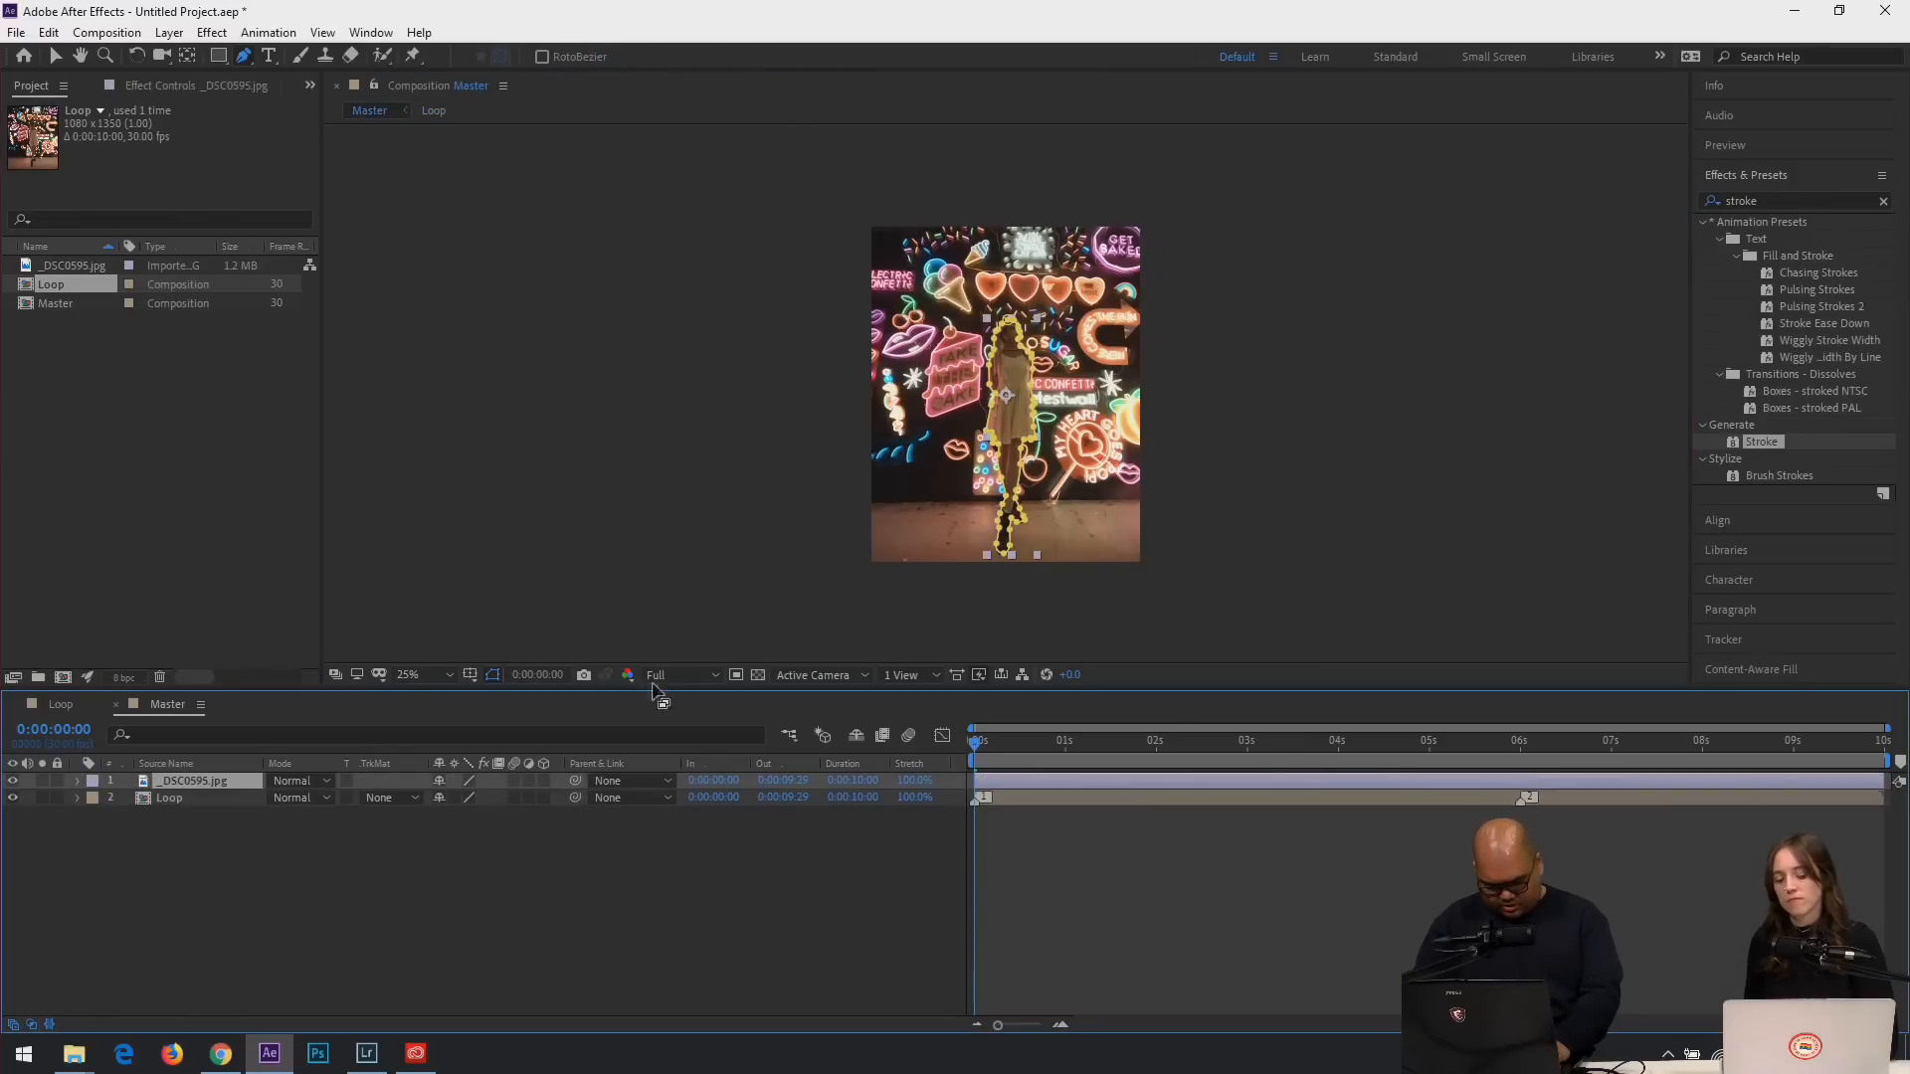
key(period)
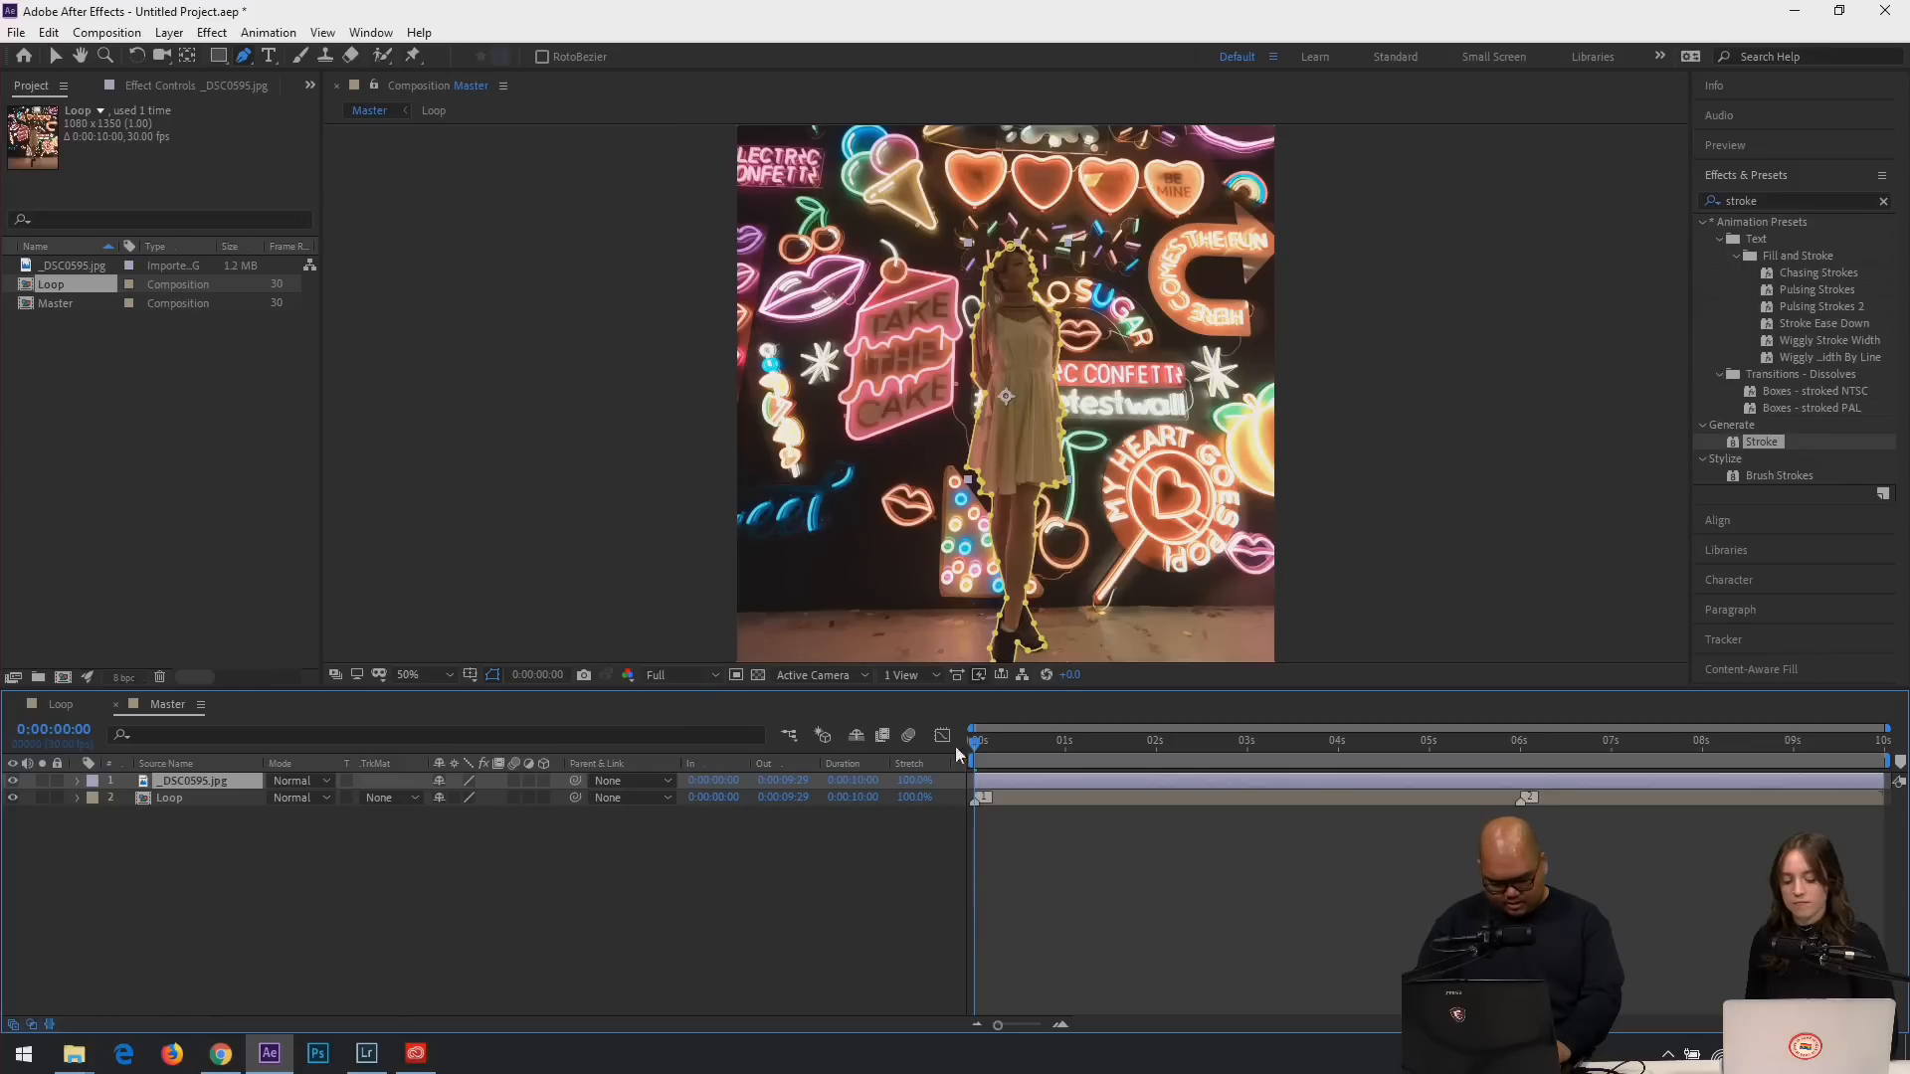
click(230, 880)
Duplicate the Loop layer in the Master composition and flip the copy vertically.
click(175, 803)
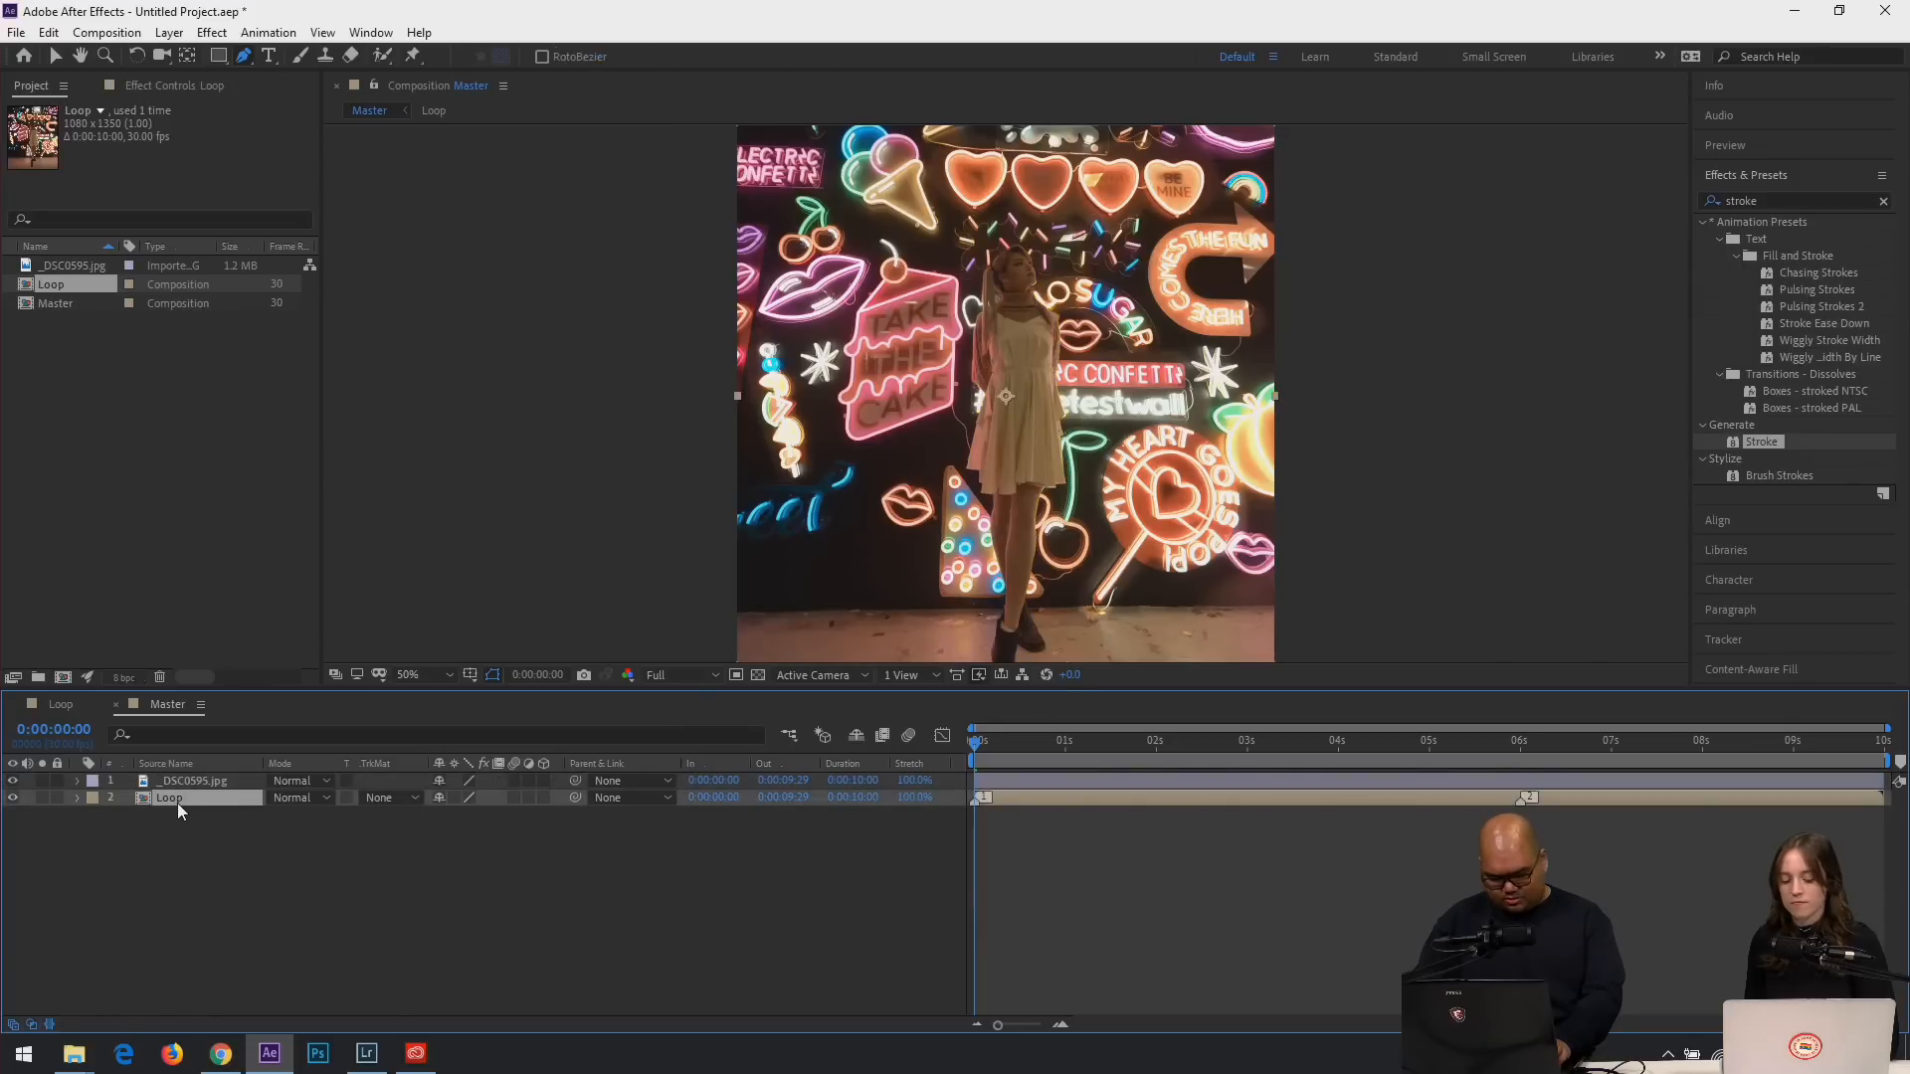
key(ctrl+d)
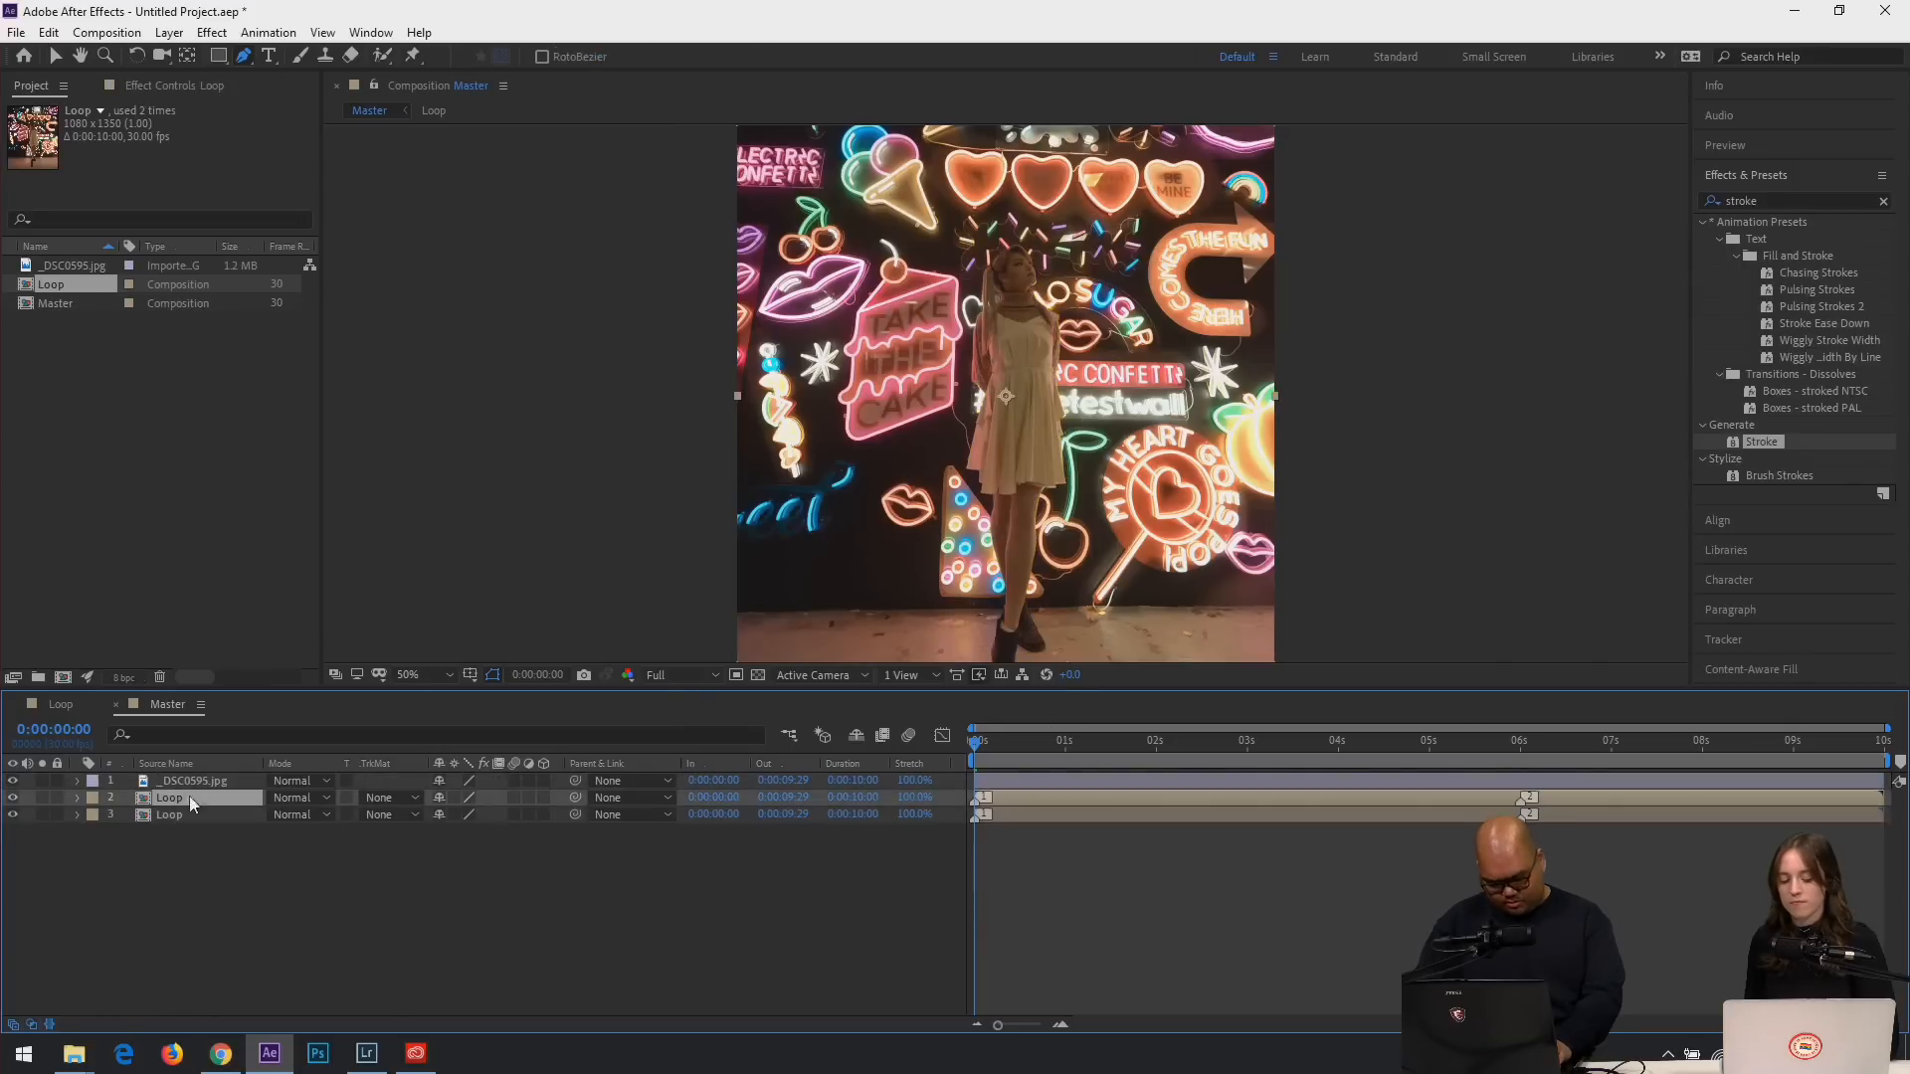
key(v)
key(a)
right_click(917, 360)
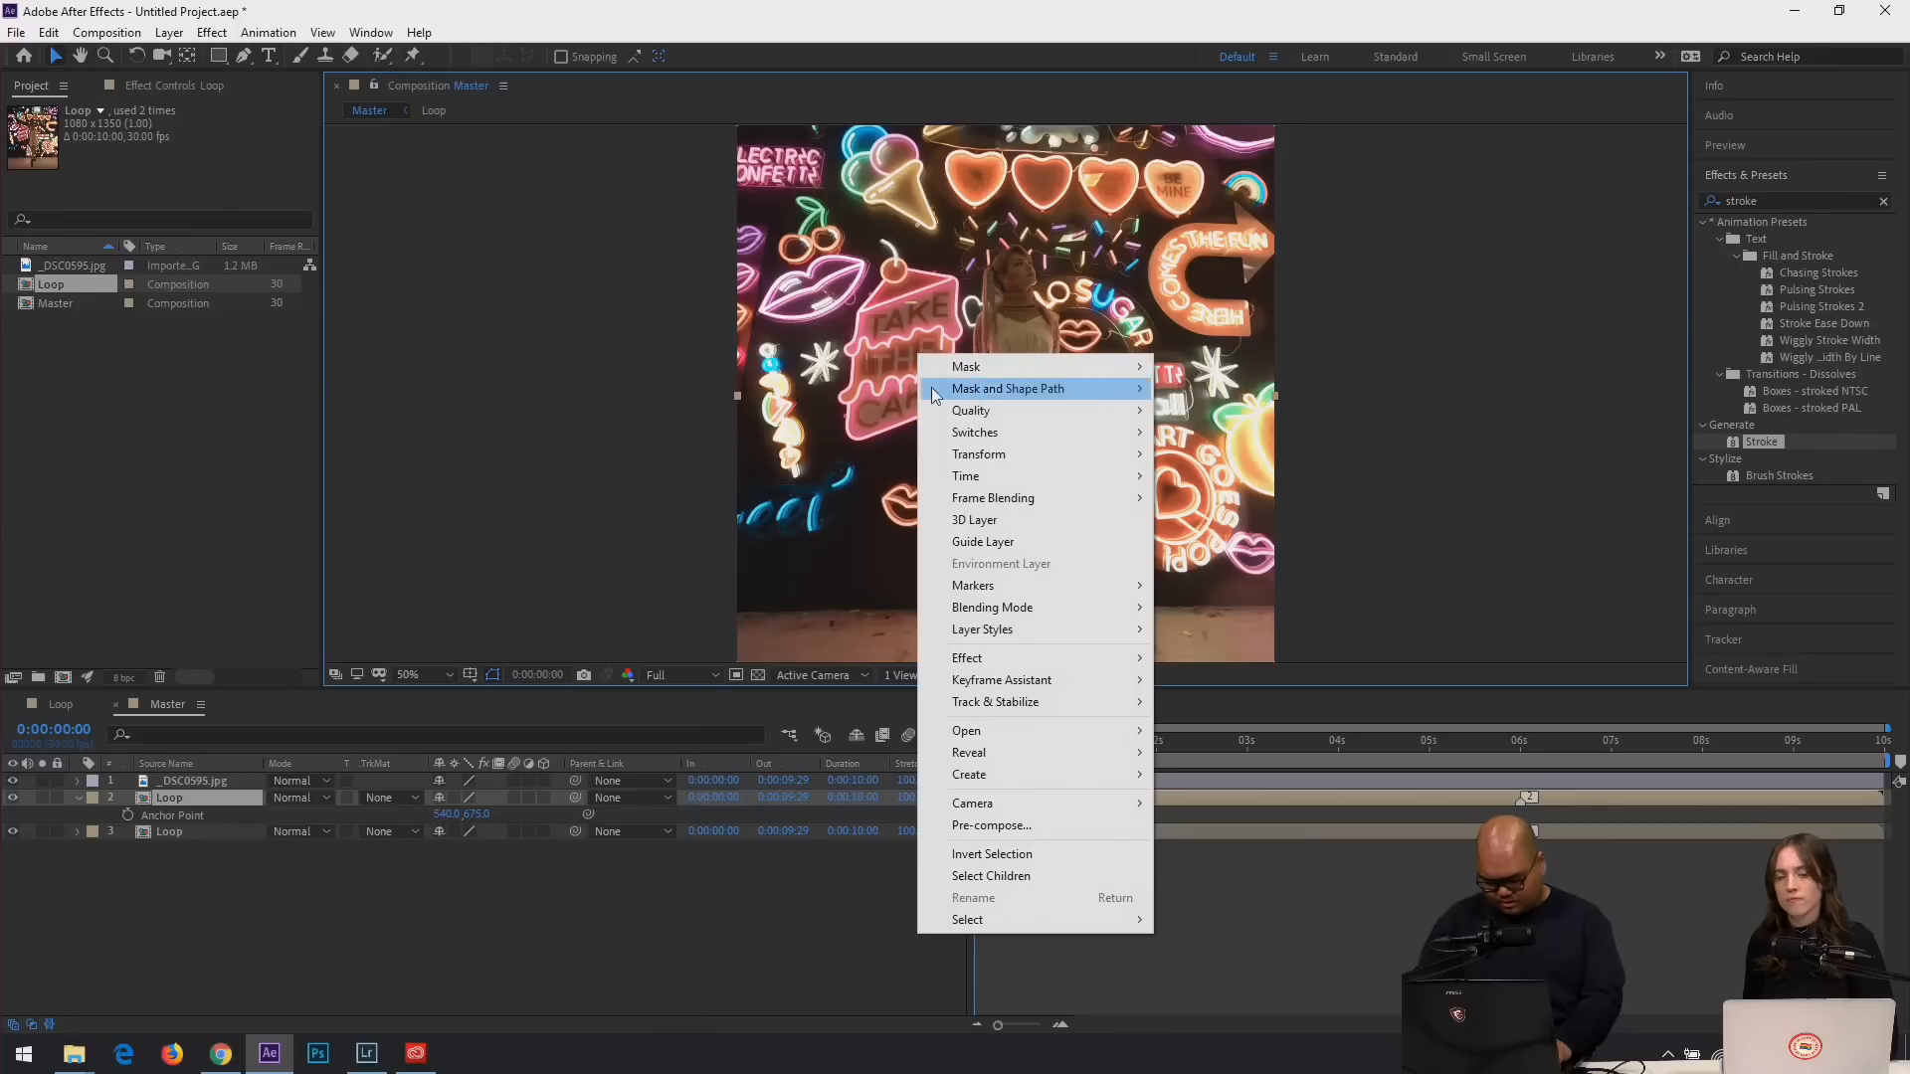
mouse_move(1002, 451)
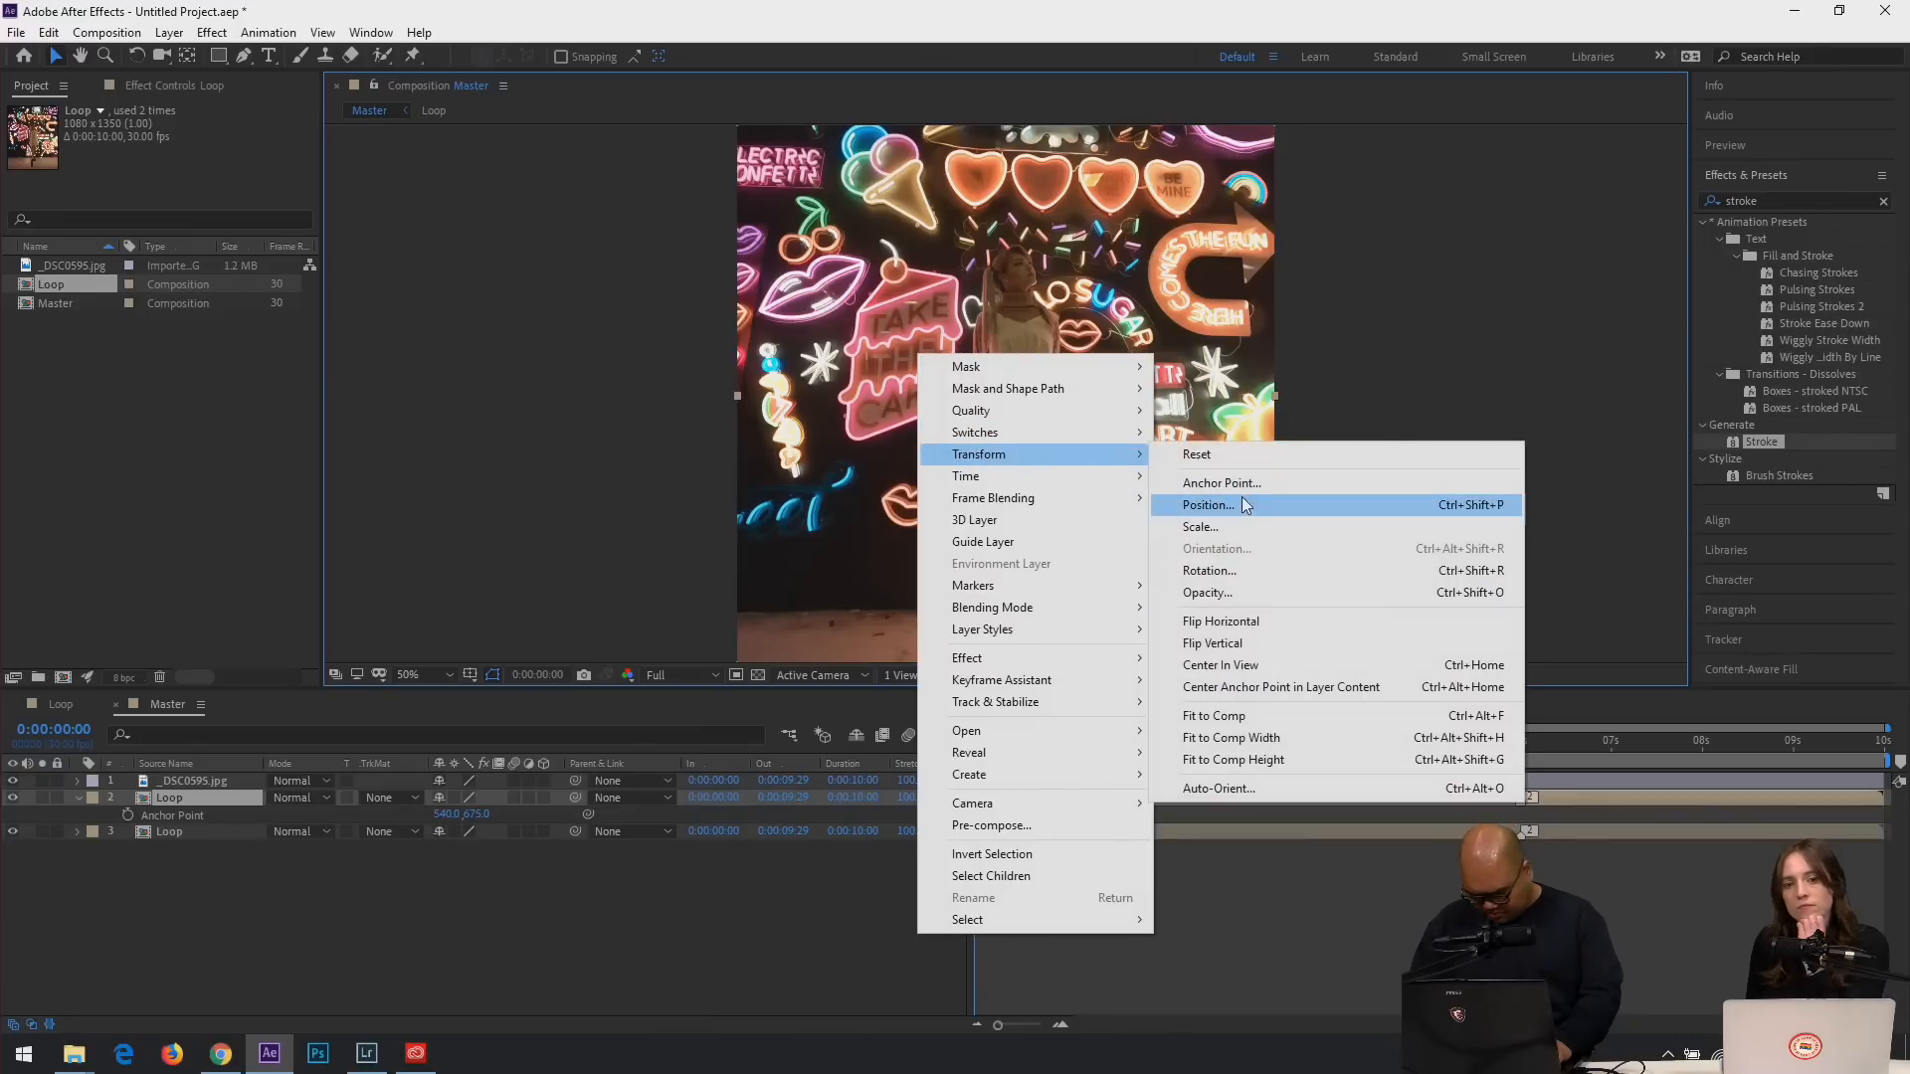
click(1285, 642)
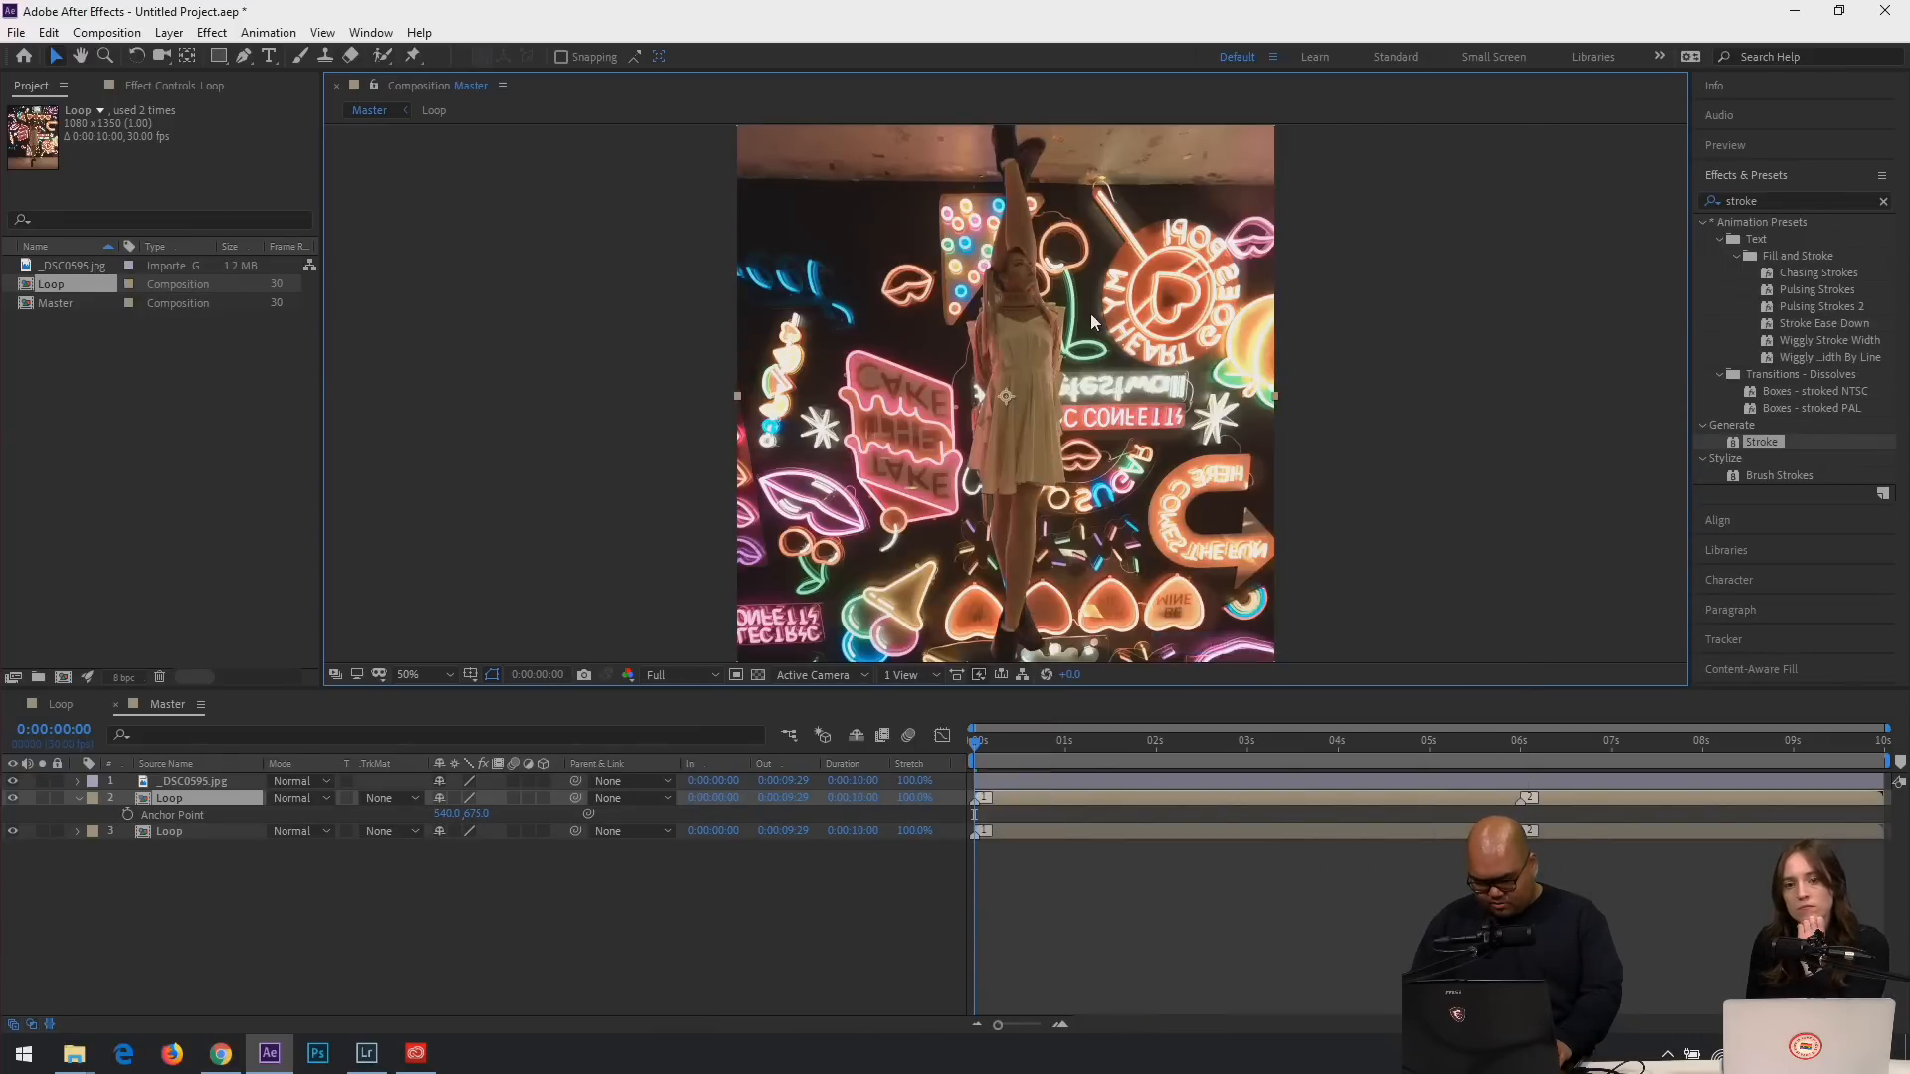
Move the flipped Loop copy down to mirror the wall at the floor line, and mask it with a rectangle over the floor.
scroll(1080, 320, down, 3)
drag(1050, 375, 1065, 482)
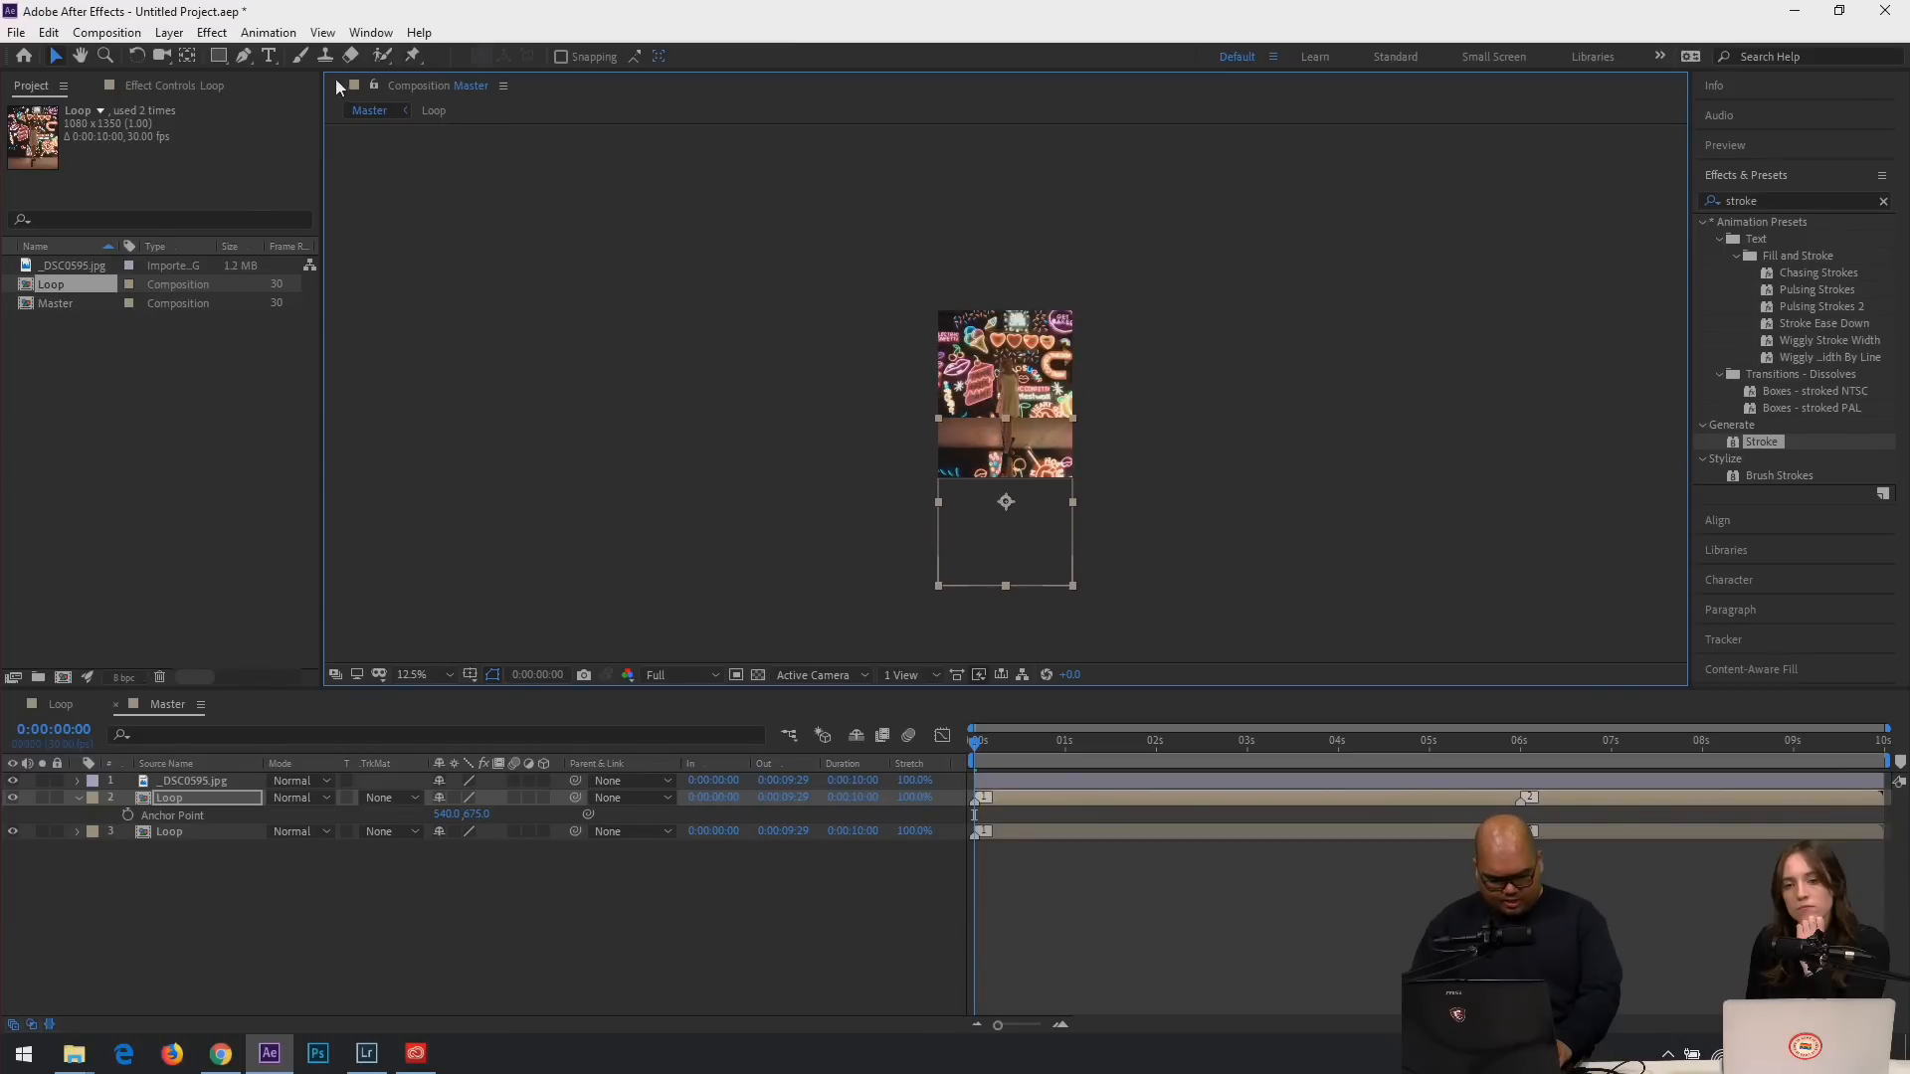
click(219, 59)
click(295, 60)
scroll(845, 507, up, 1)
drag(861, 503, 1209, 618)
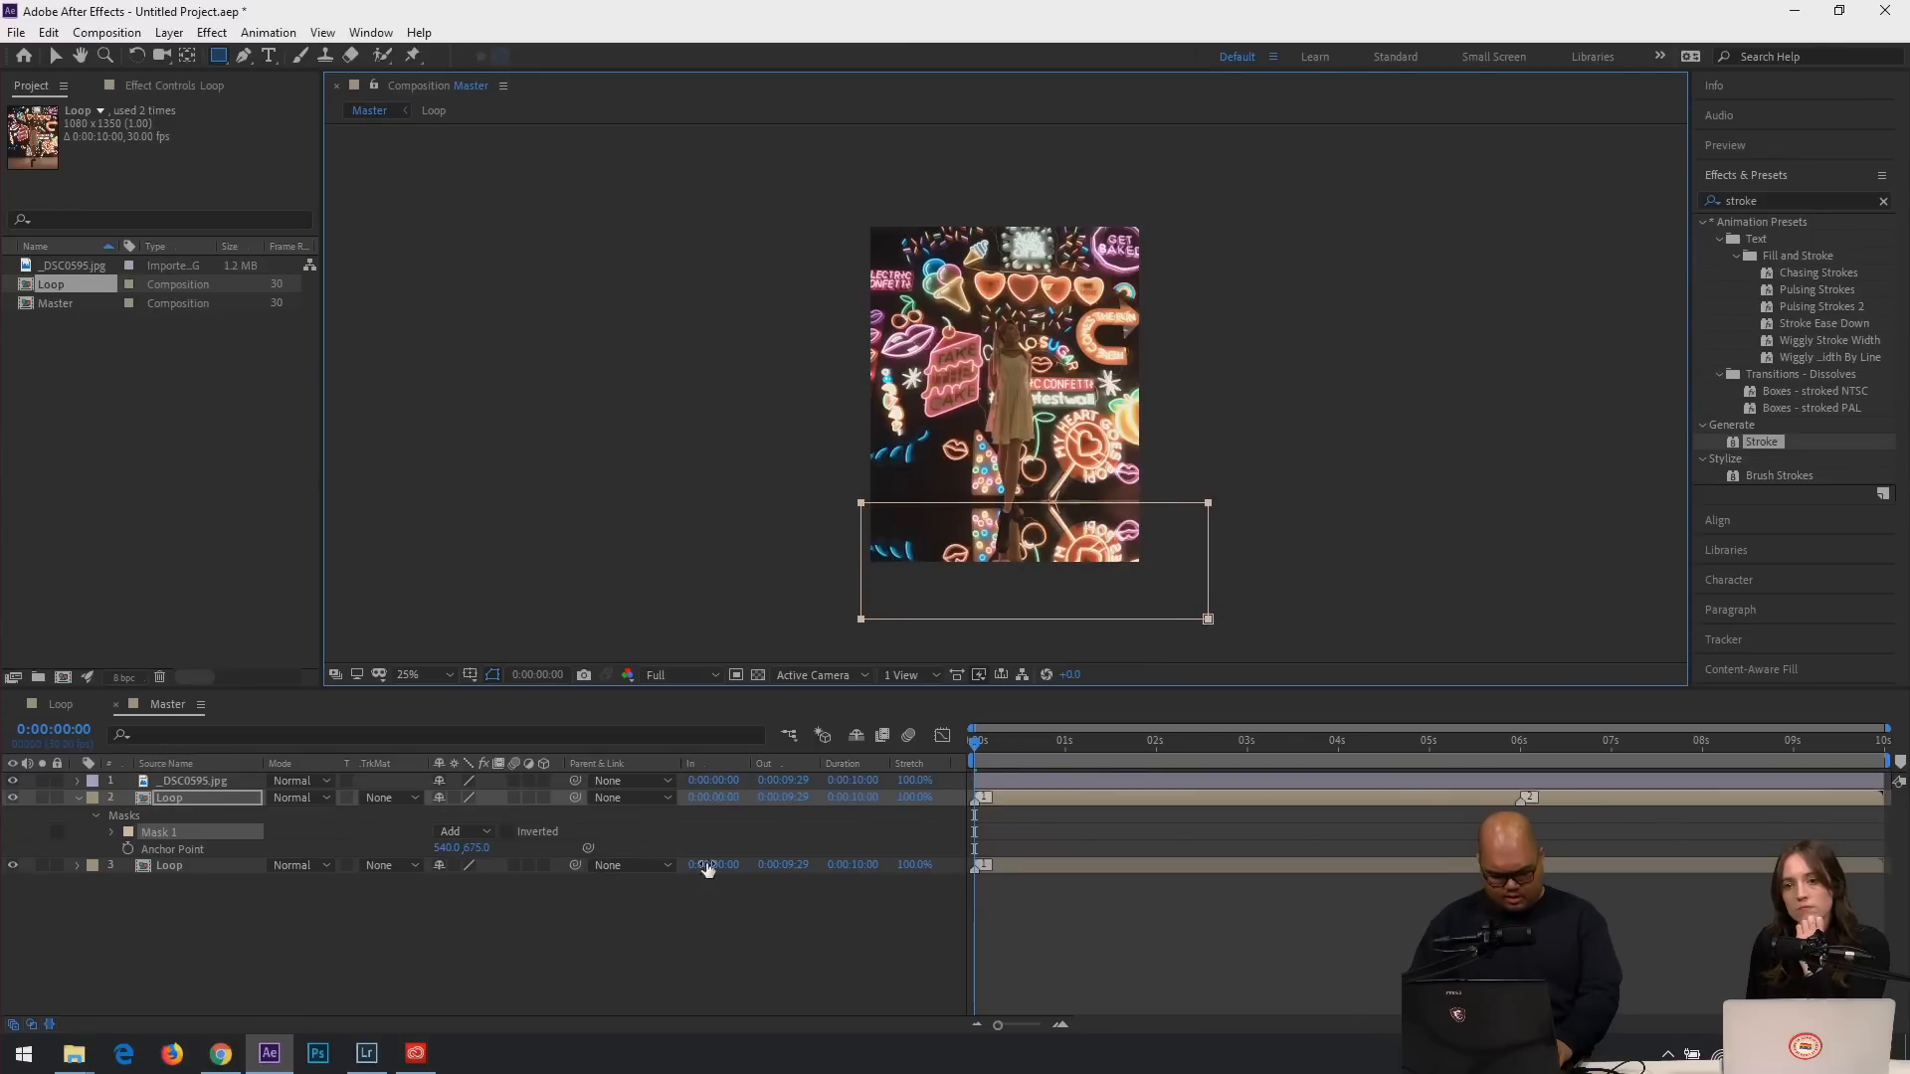
Rename the flipped Loop copy Reflection and set its opacity to 11%.
click(231, 958)
click(183, 804)
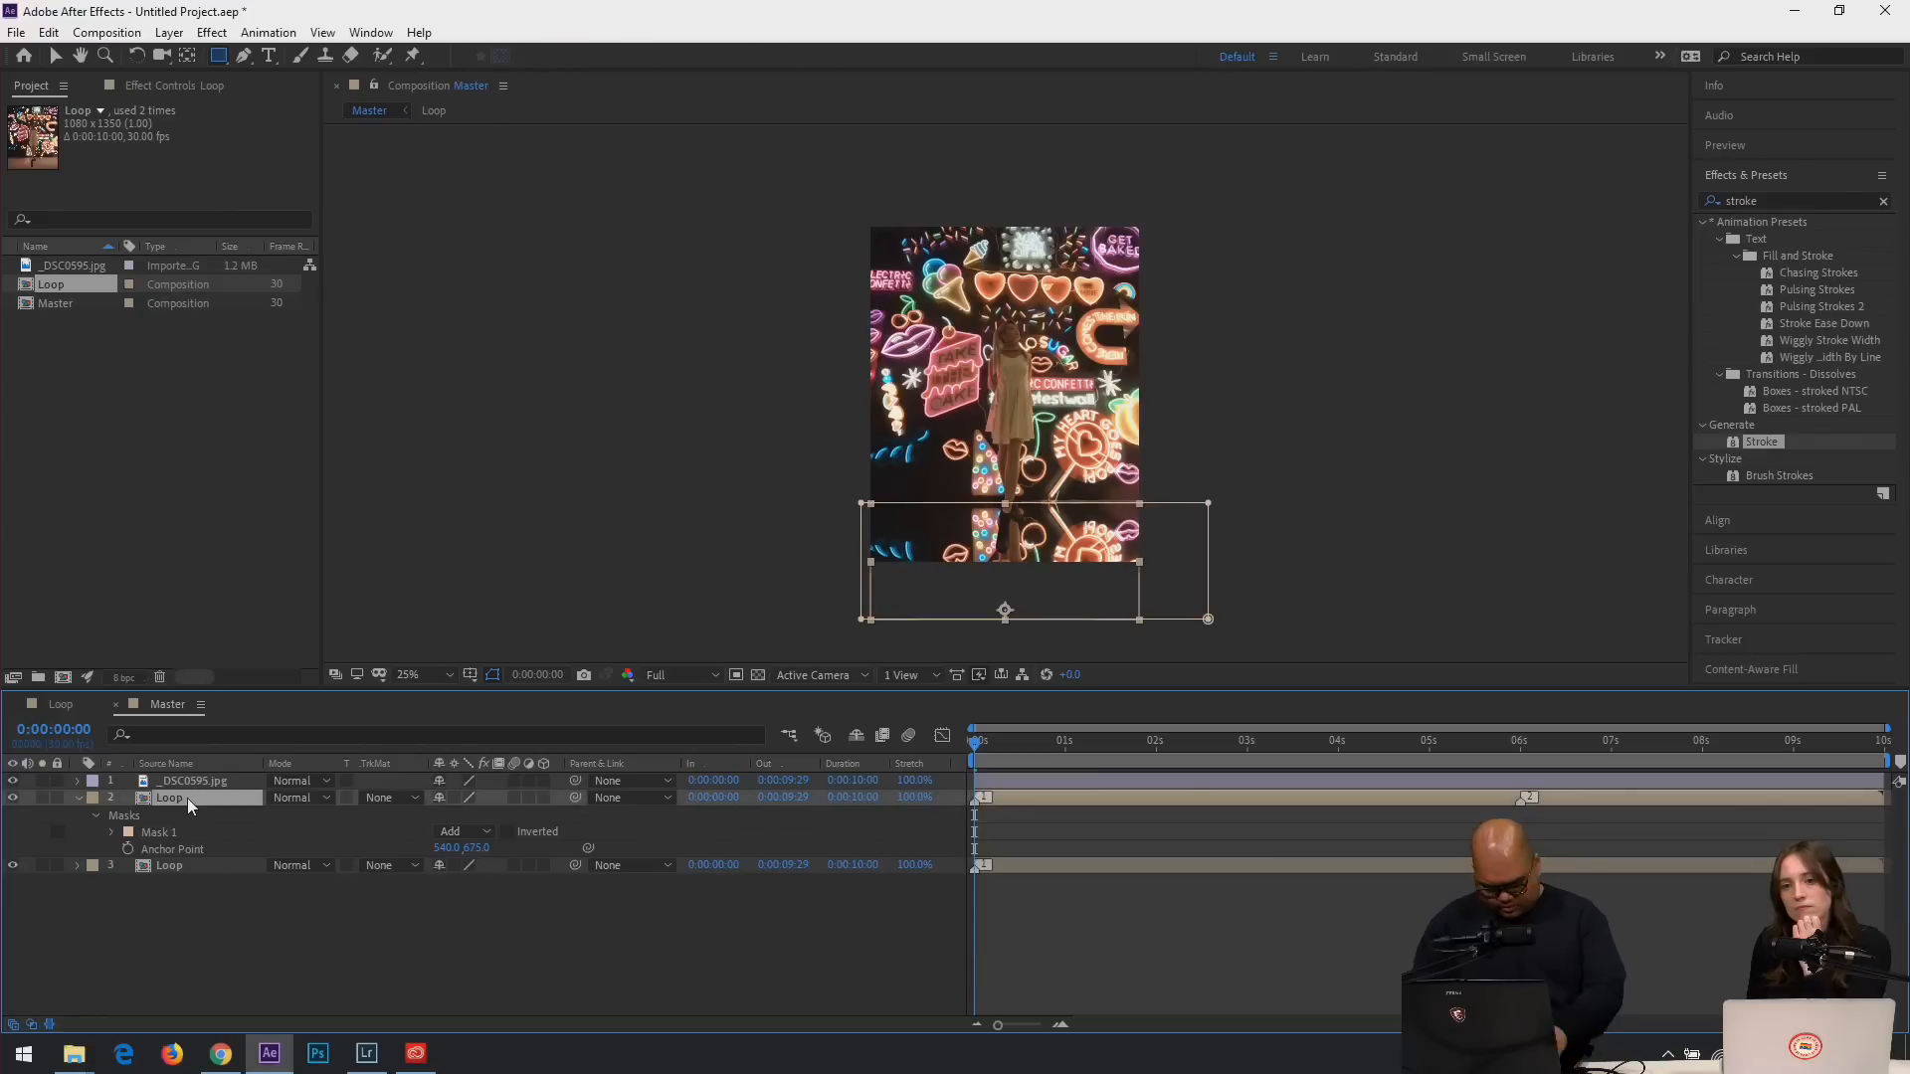
key(Return)
text(Reflection)
key(Return)
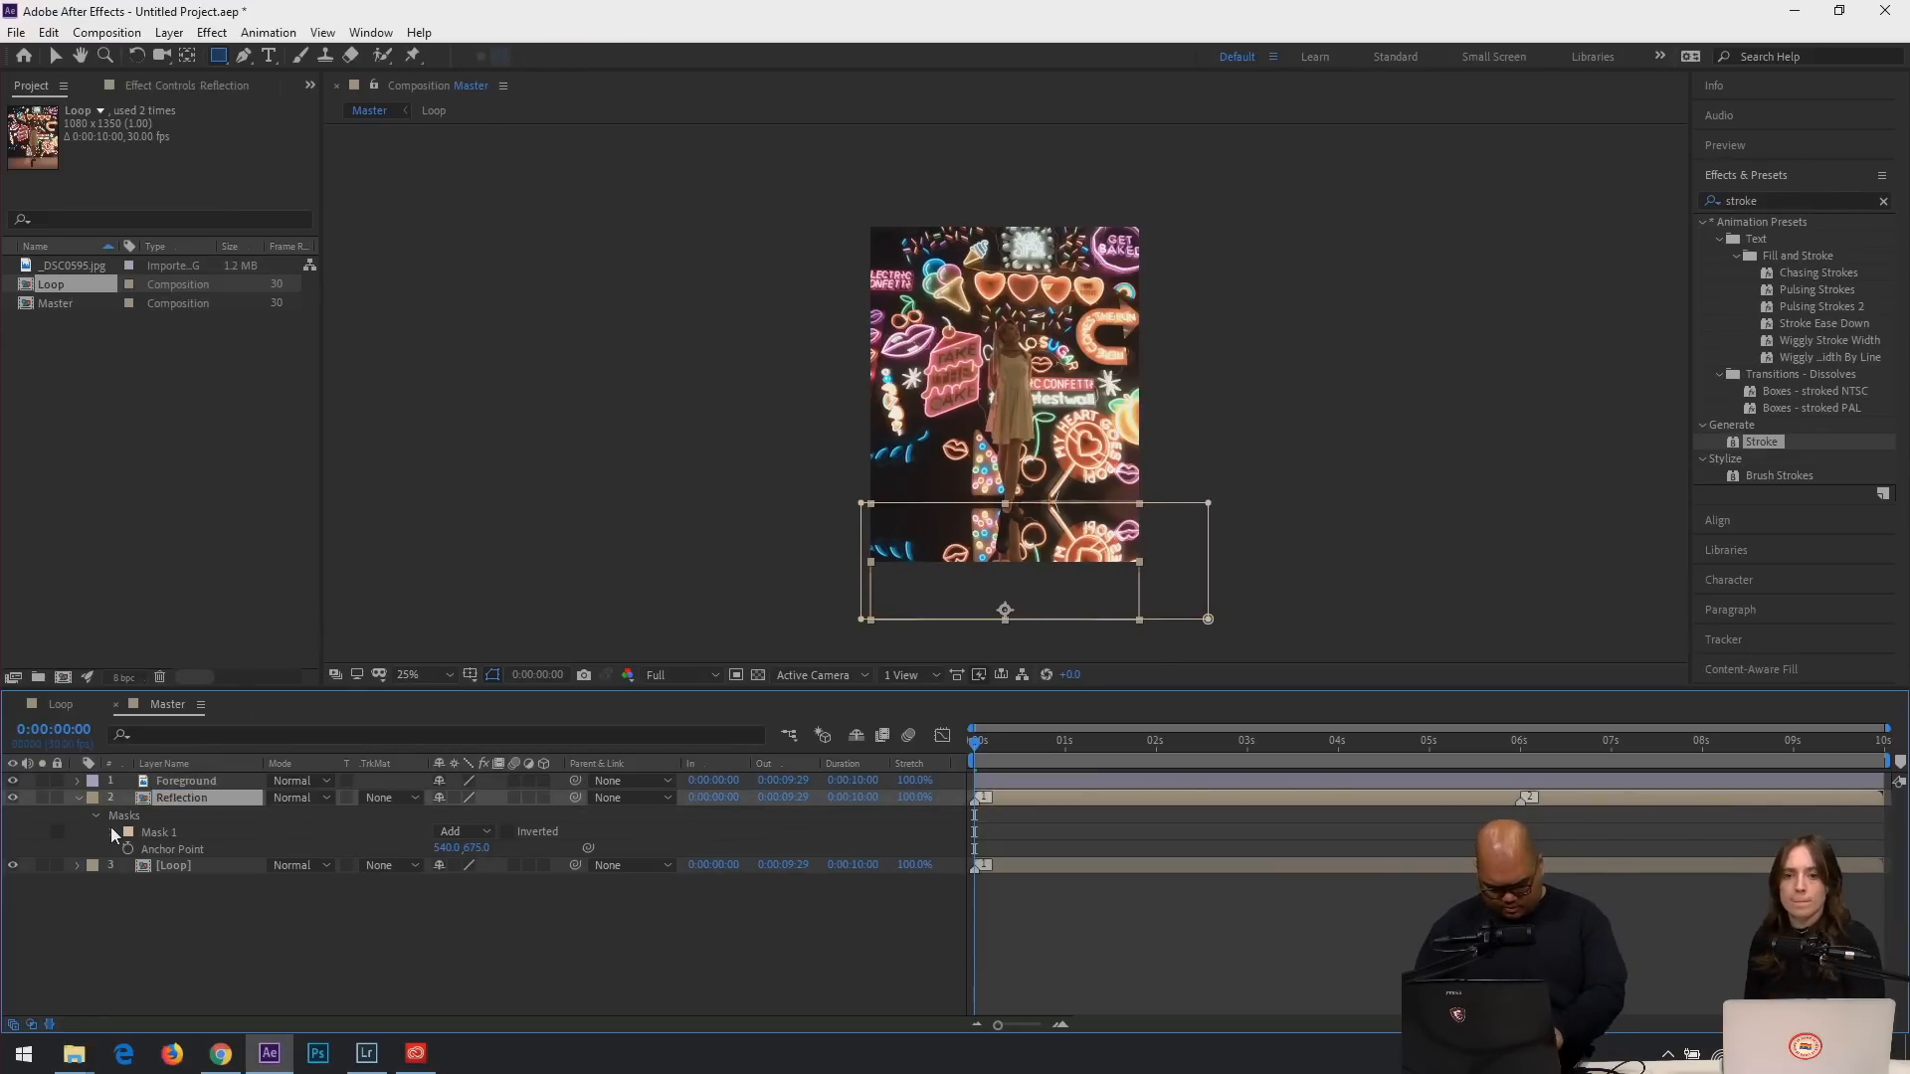
key(t)
drag(443, 815, 350, 815)
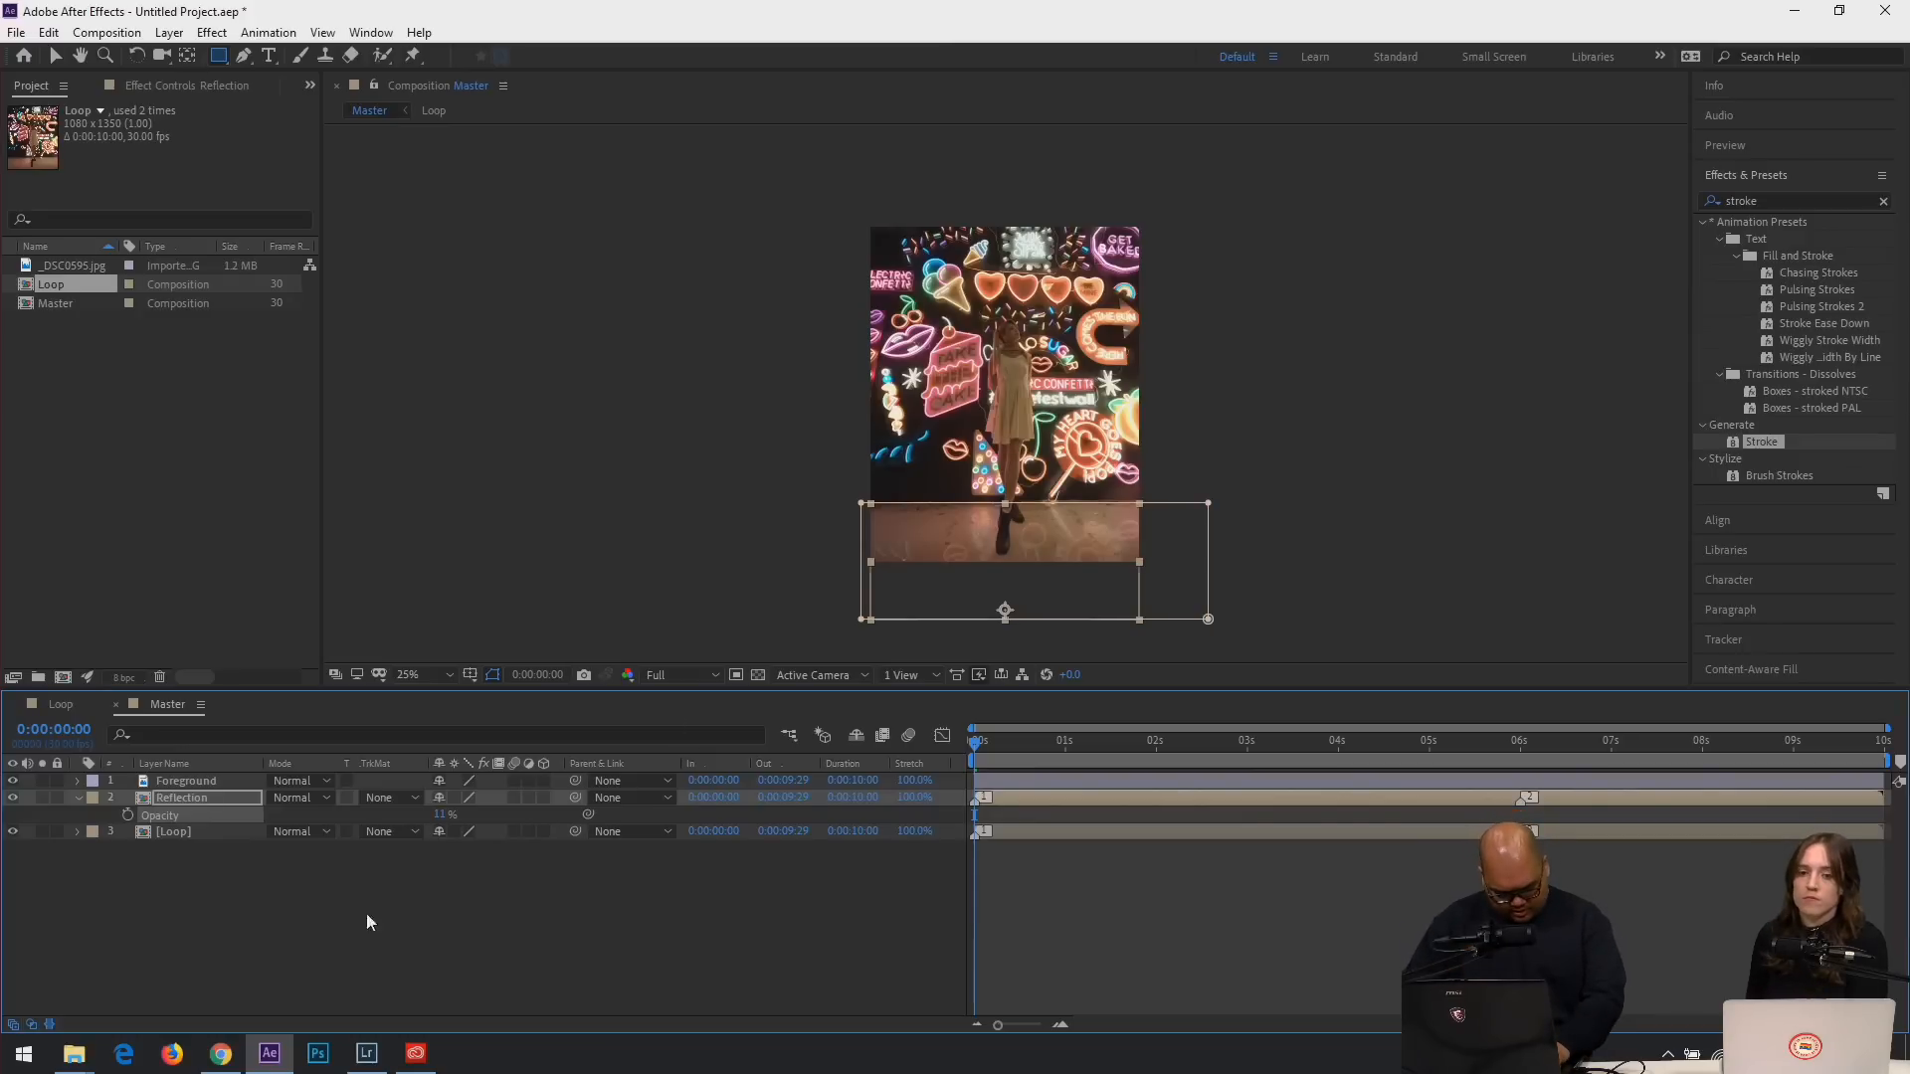
Make the Reflection layer 3D and tilt it in perspective through its X orientation.
click(222, 795)
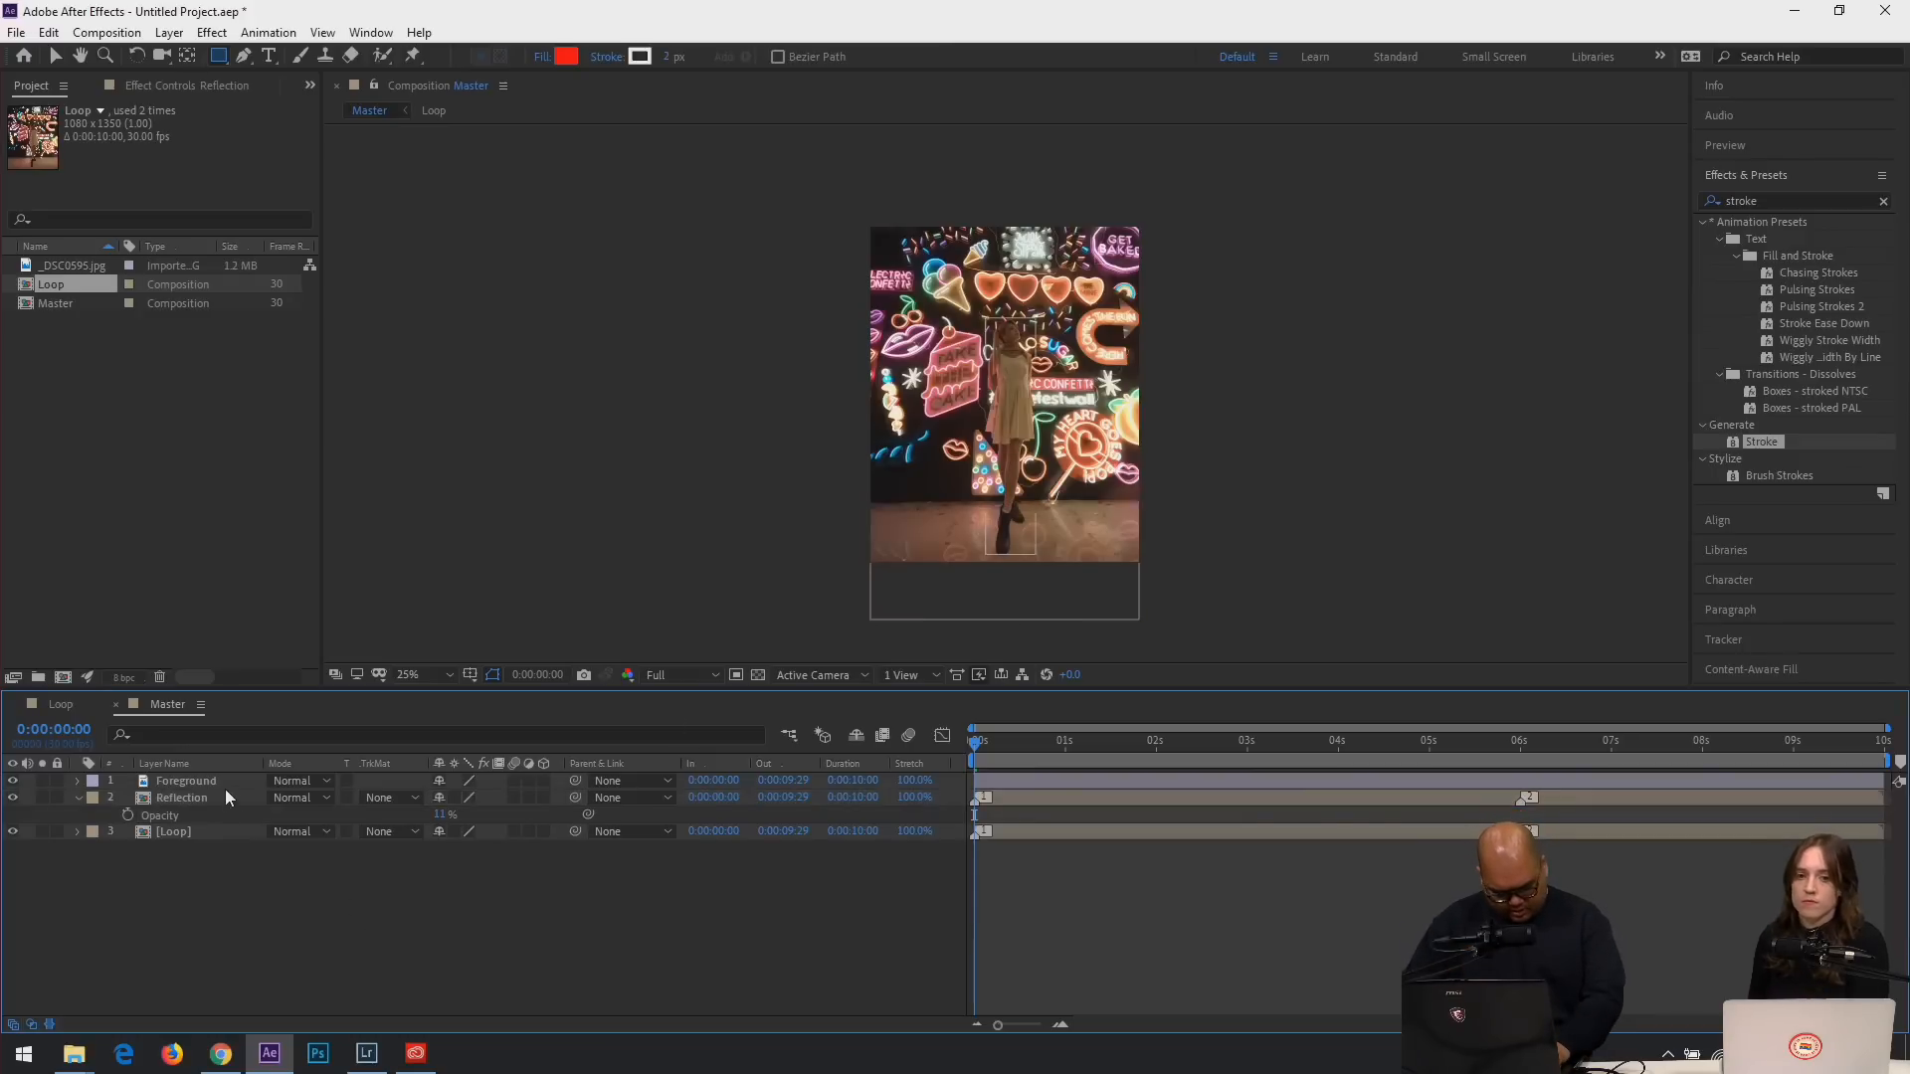
click(544, 797)
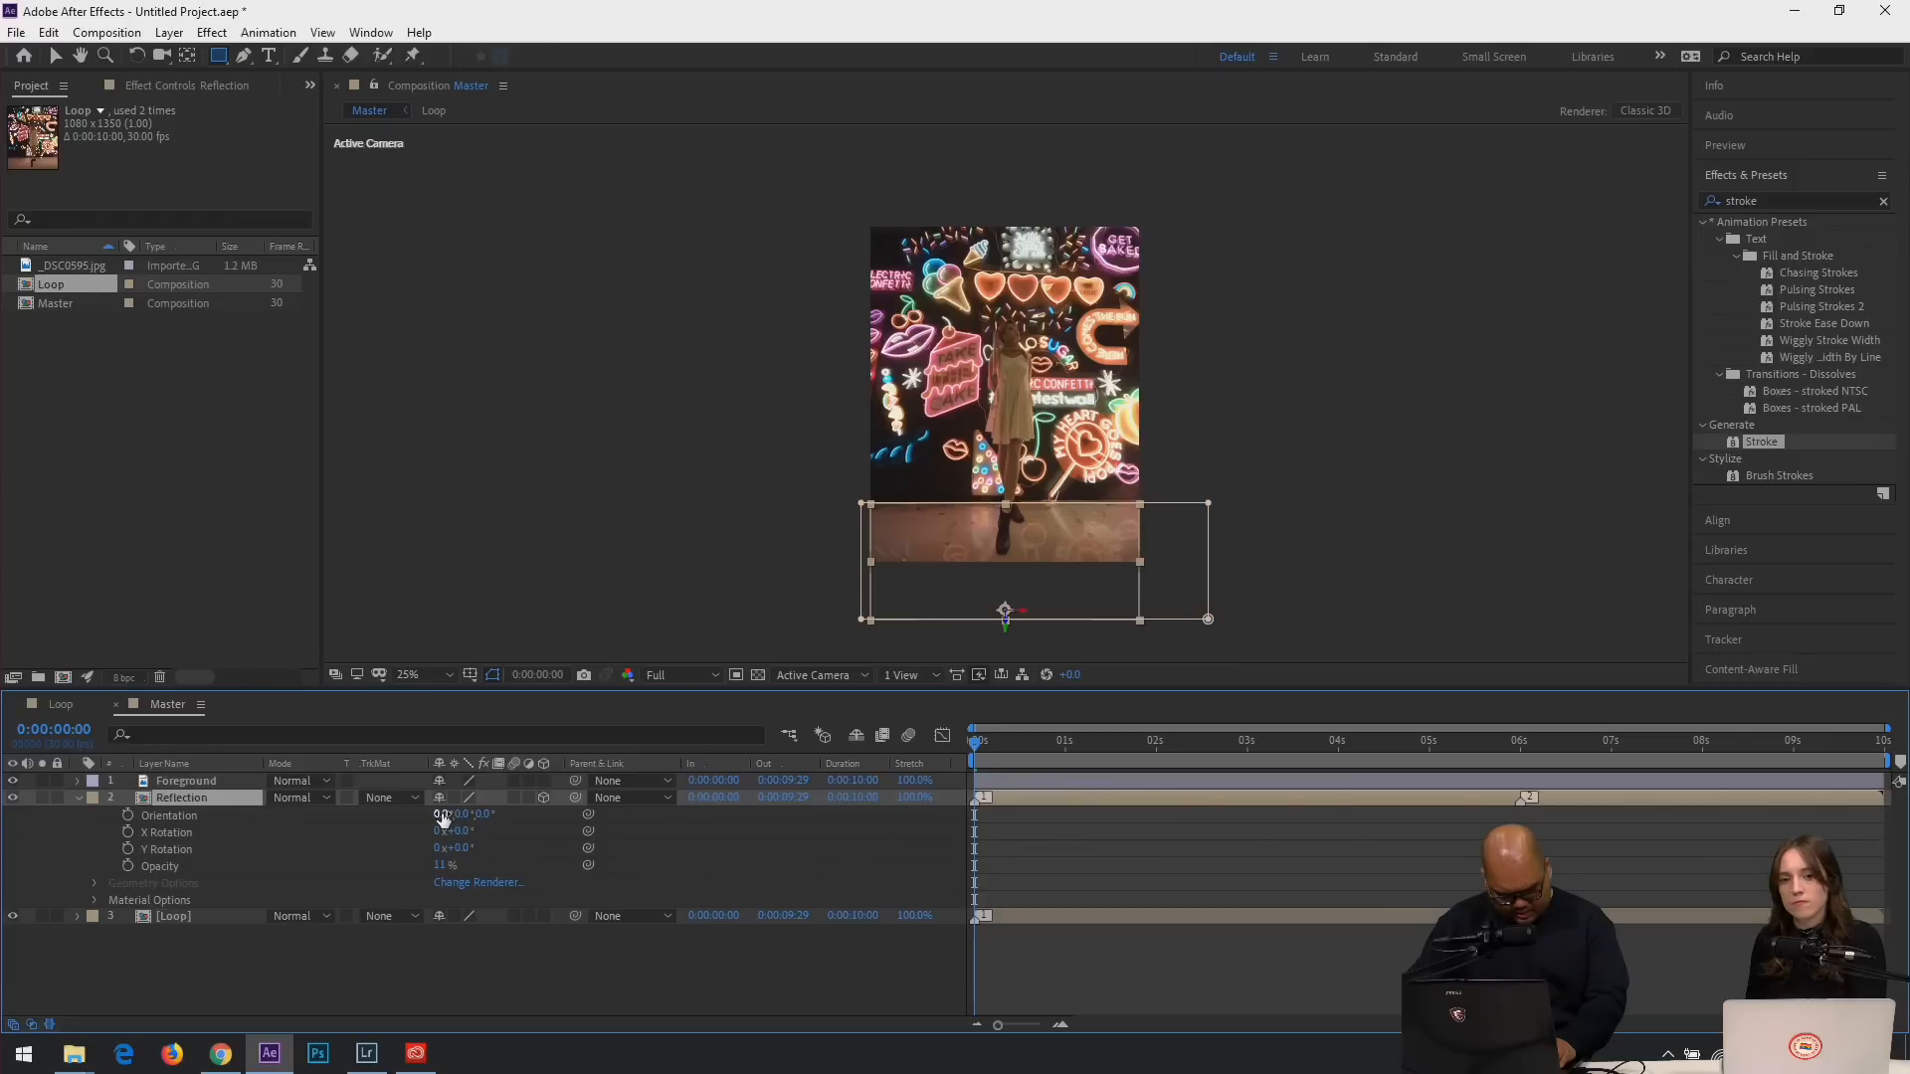
drag(441, 814, 395, 814)
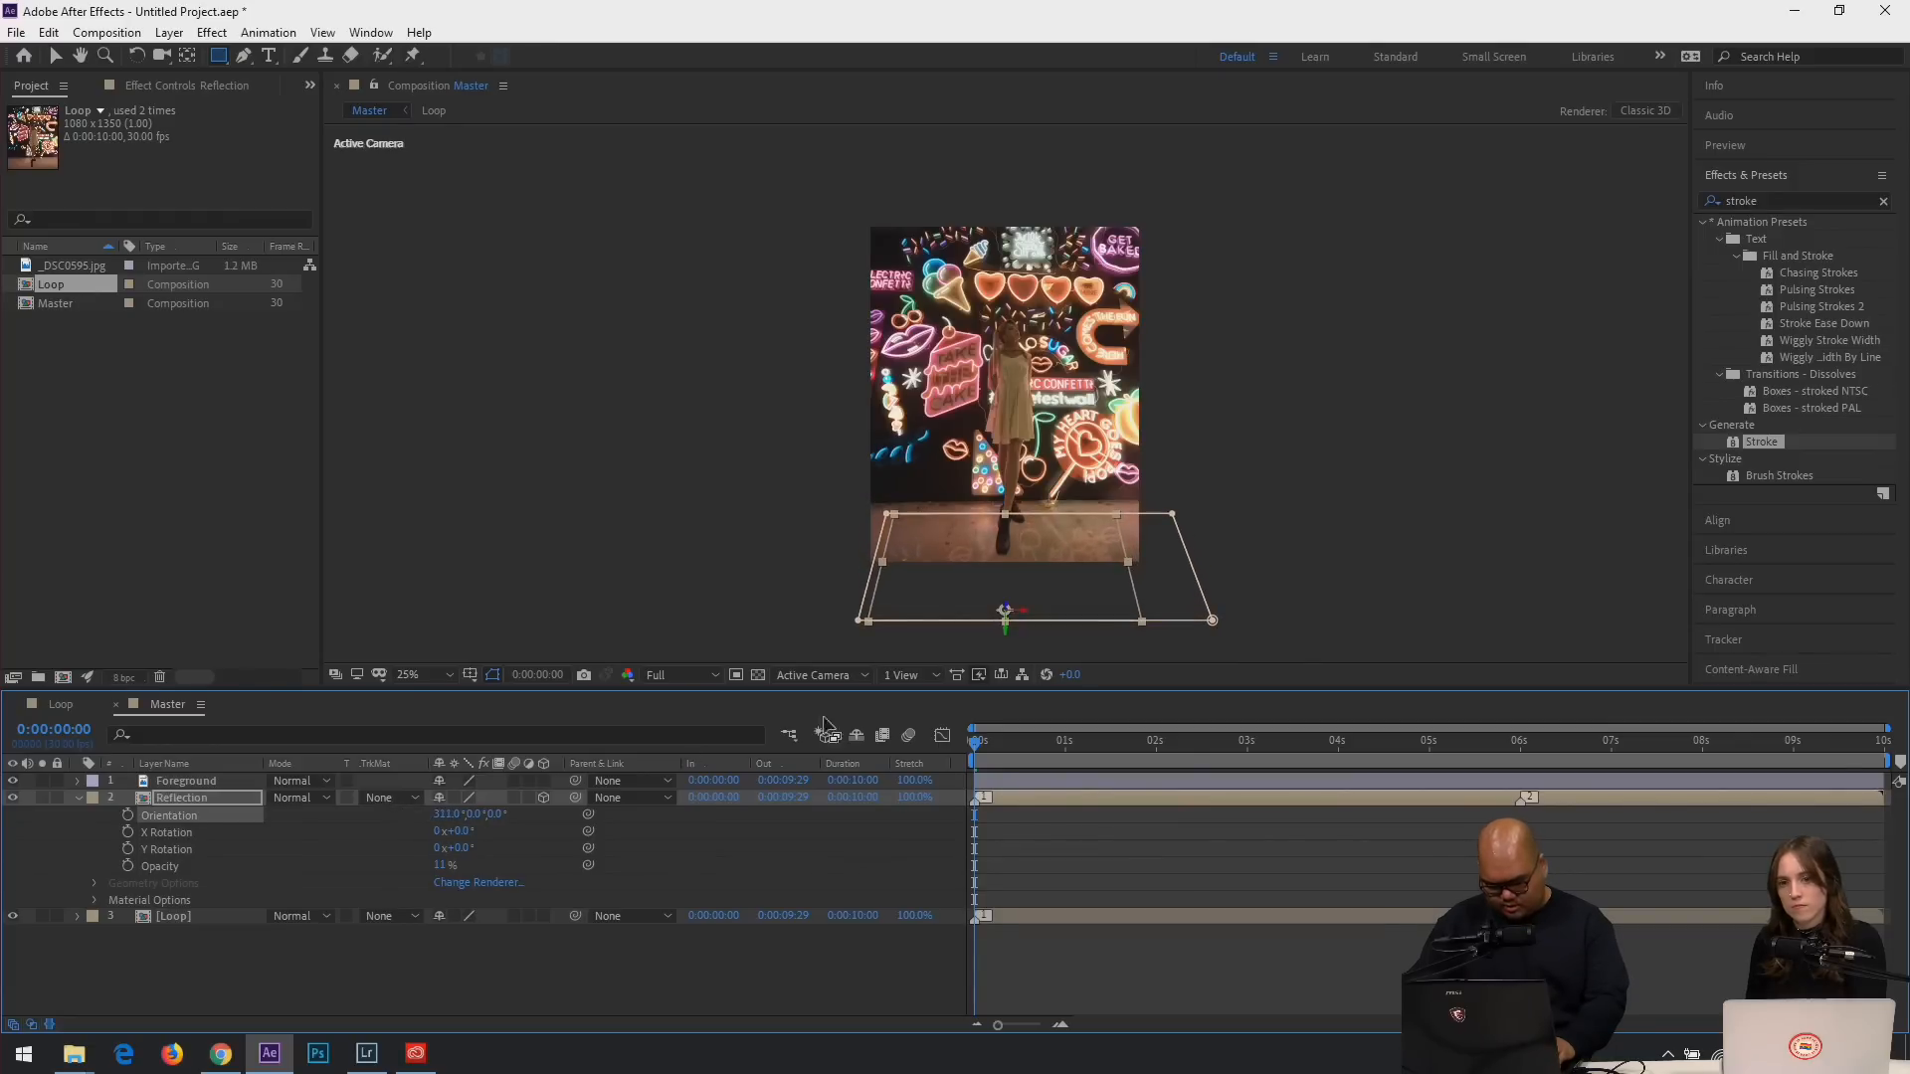
Nudge the tilted Reflection layer up to the base of the wall and scale it wider than the frame.
key(a)
key(v)
drag(1005, 571, 1006, 564)
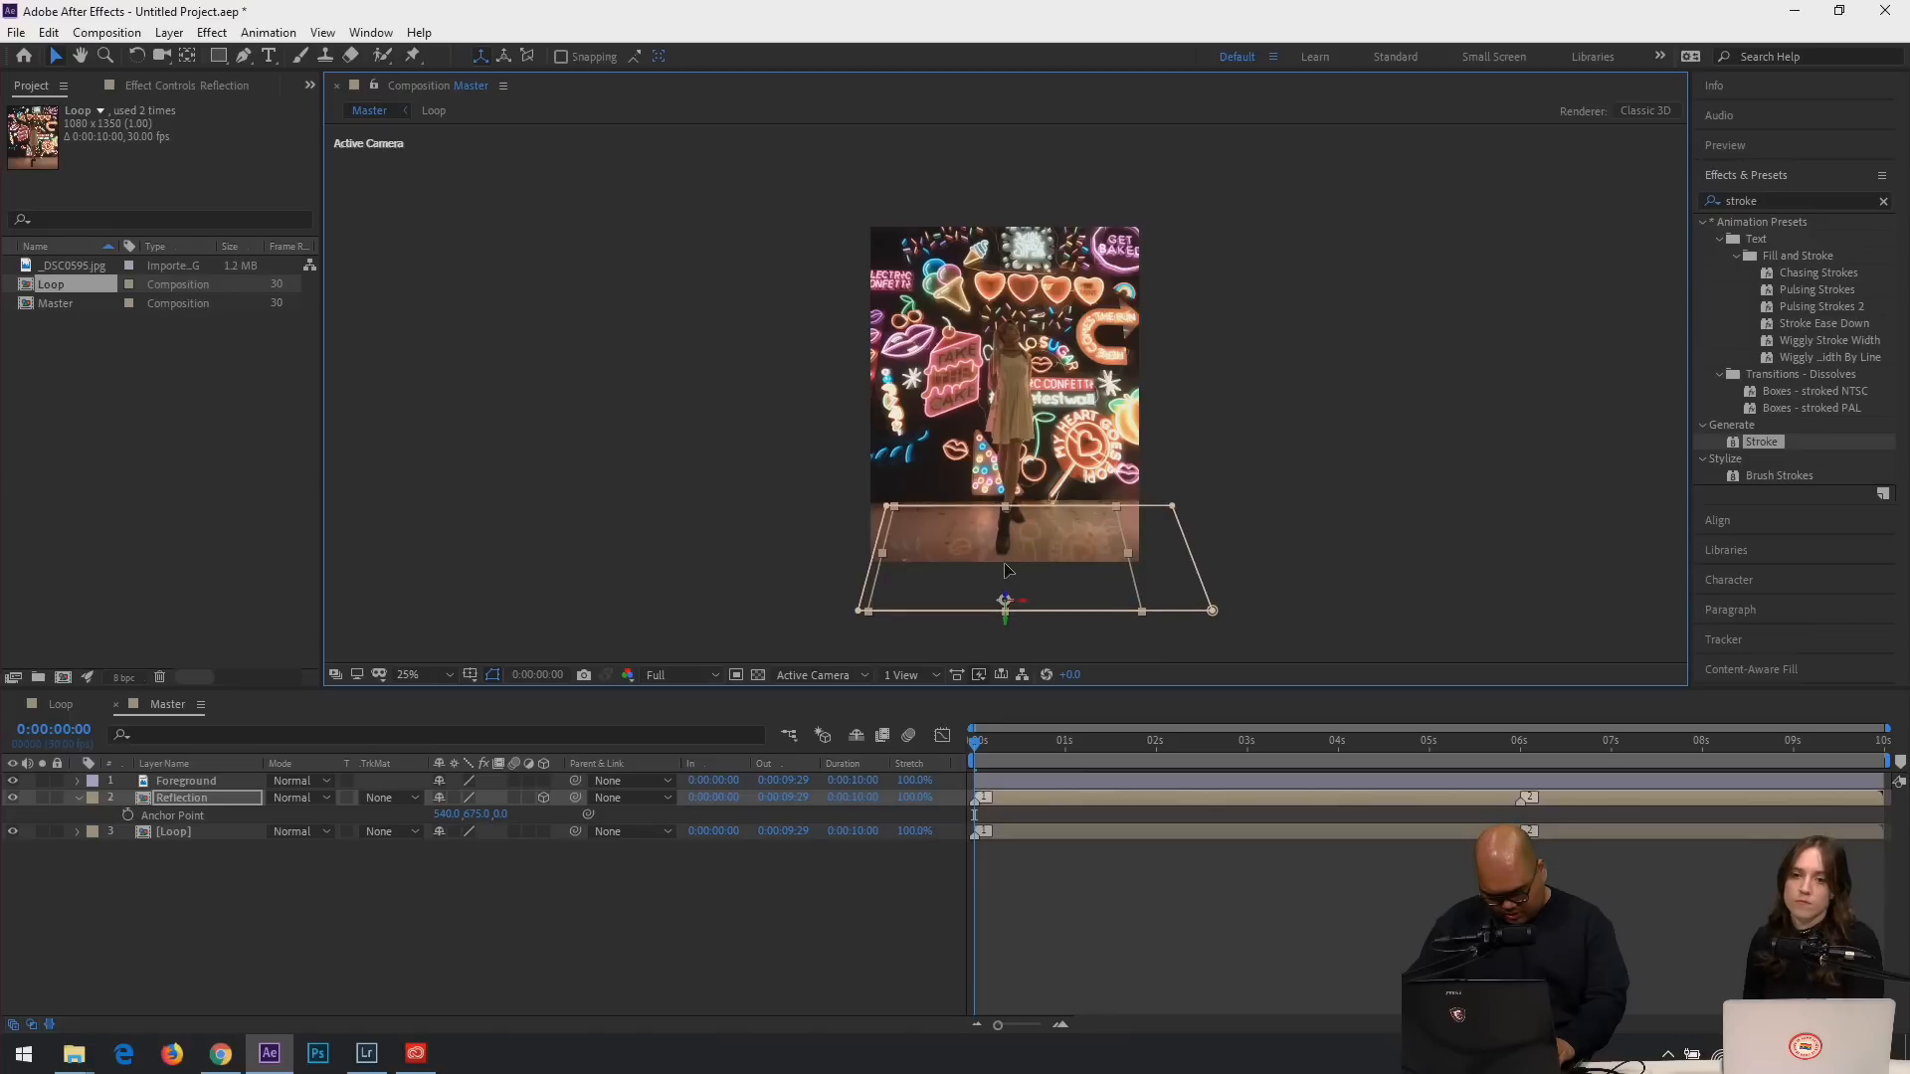
drag(1131, 552, 1169, 569)
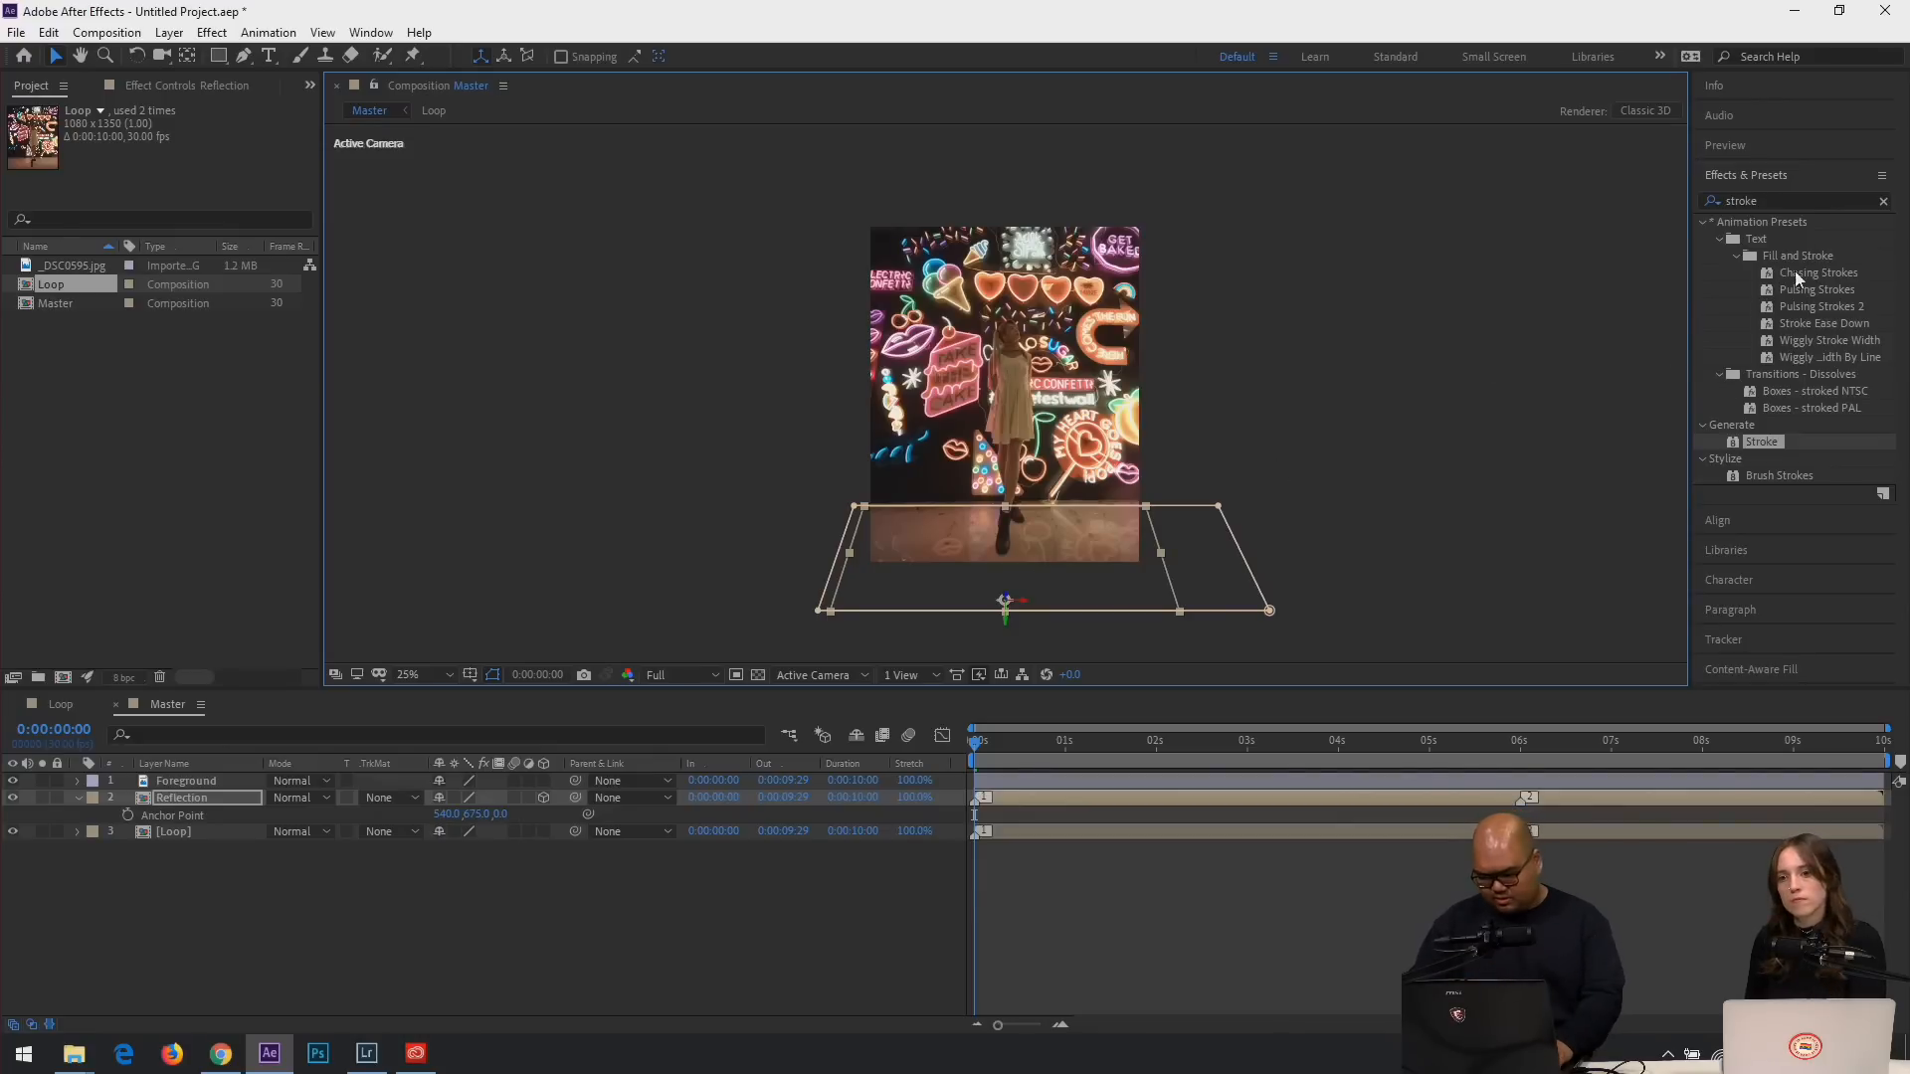
Apply a Gaussian Blur effect to the Reflection layer with a blurriness of 4.9.
click(1783, 205)
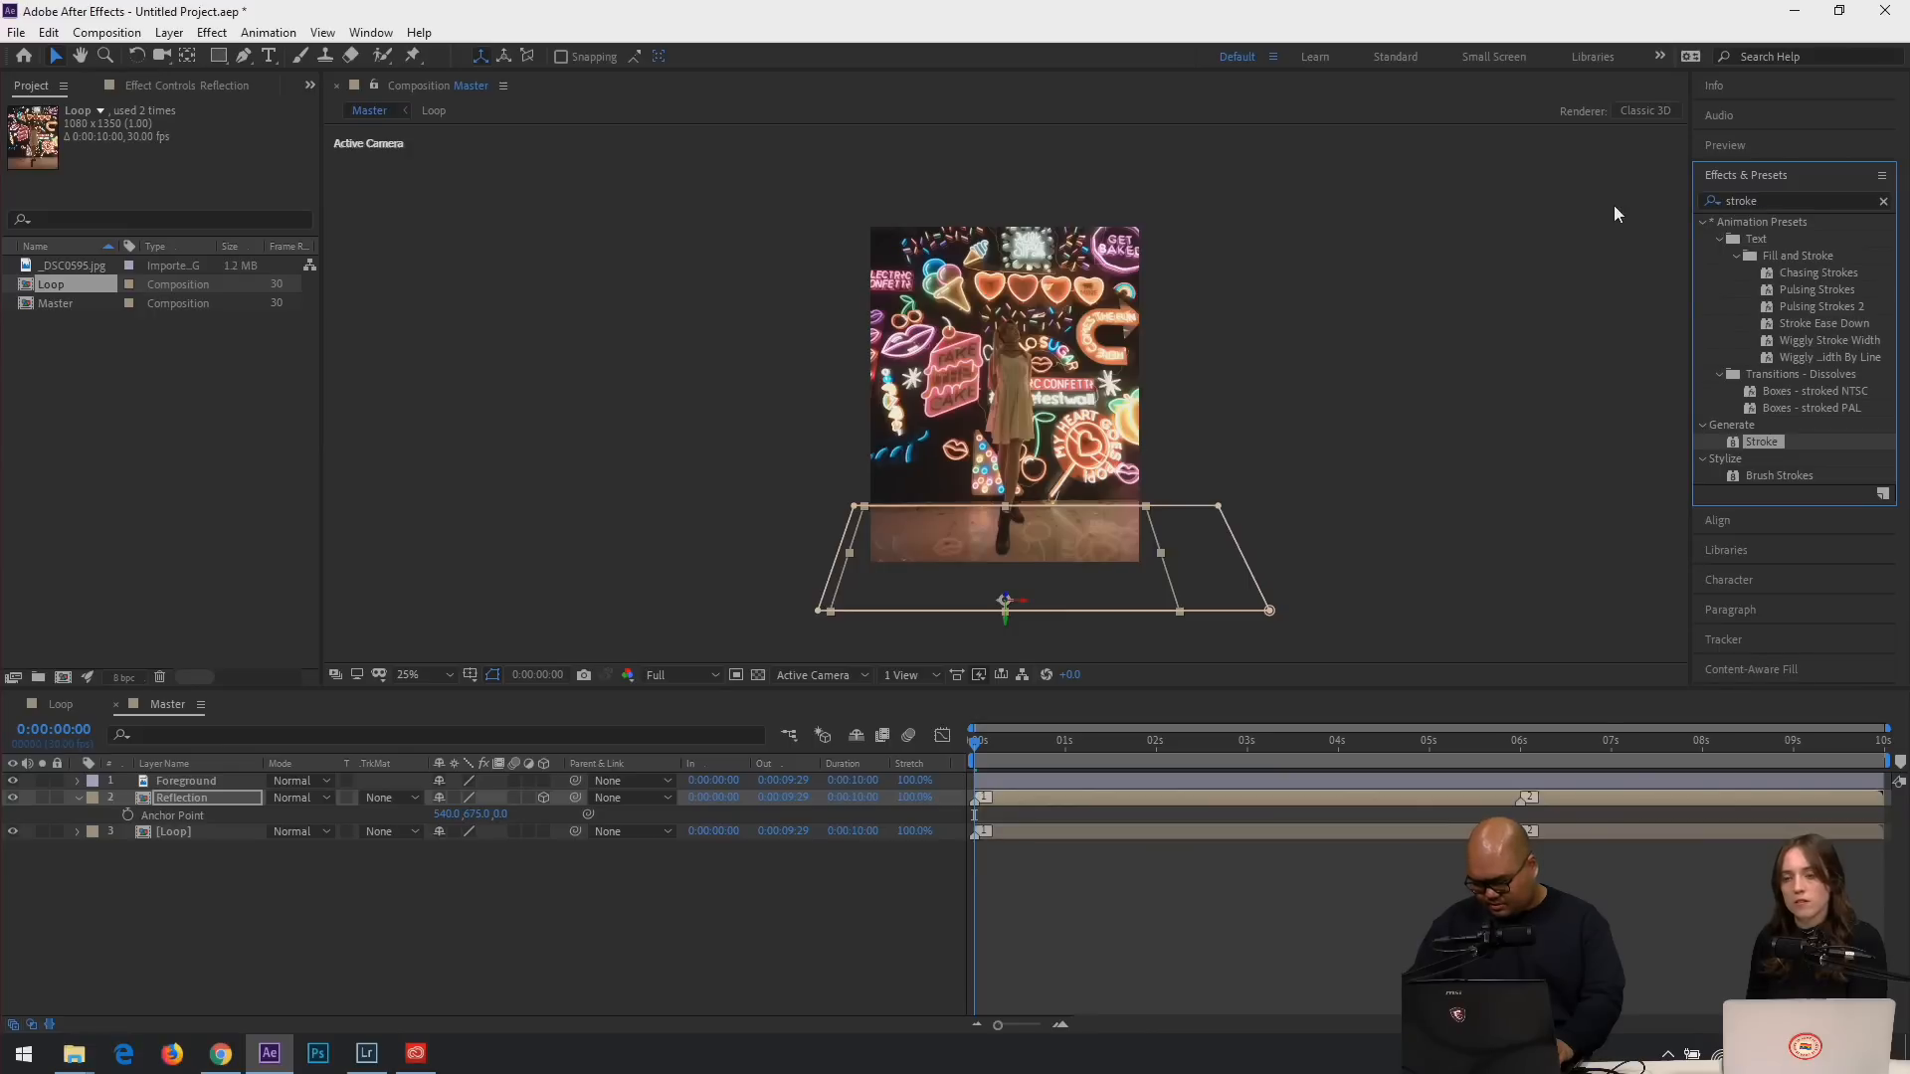
drag(1790, 197, 1647, 200)
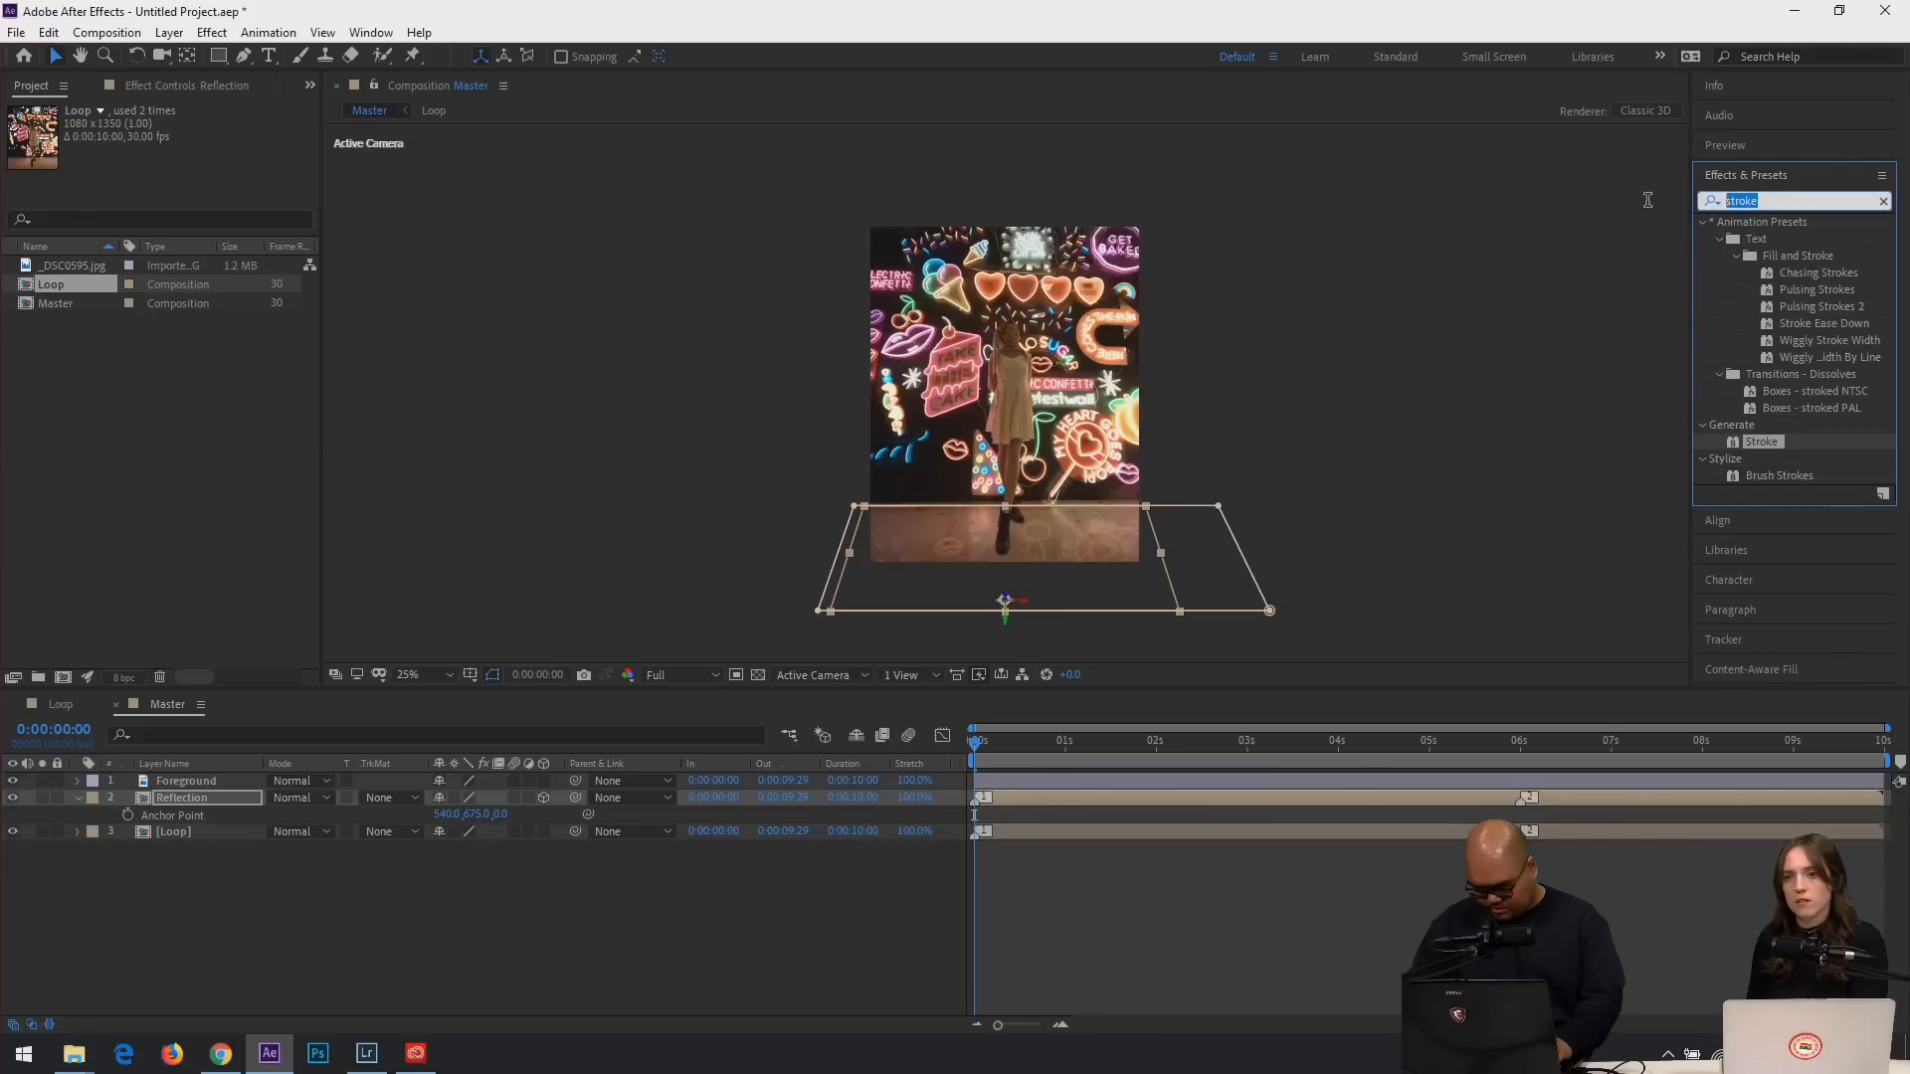
text(gaus)
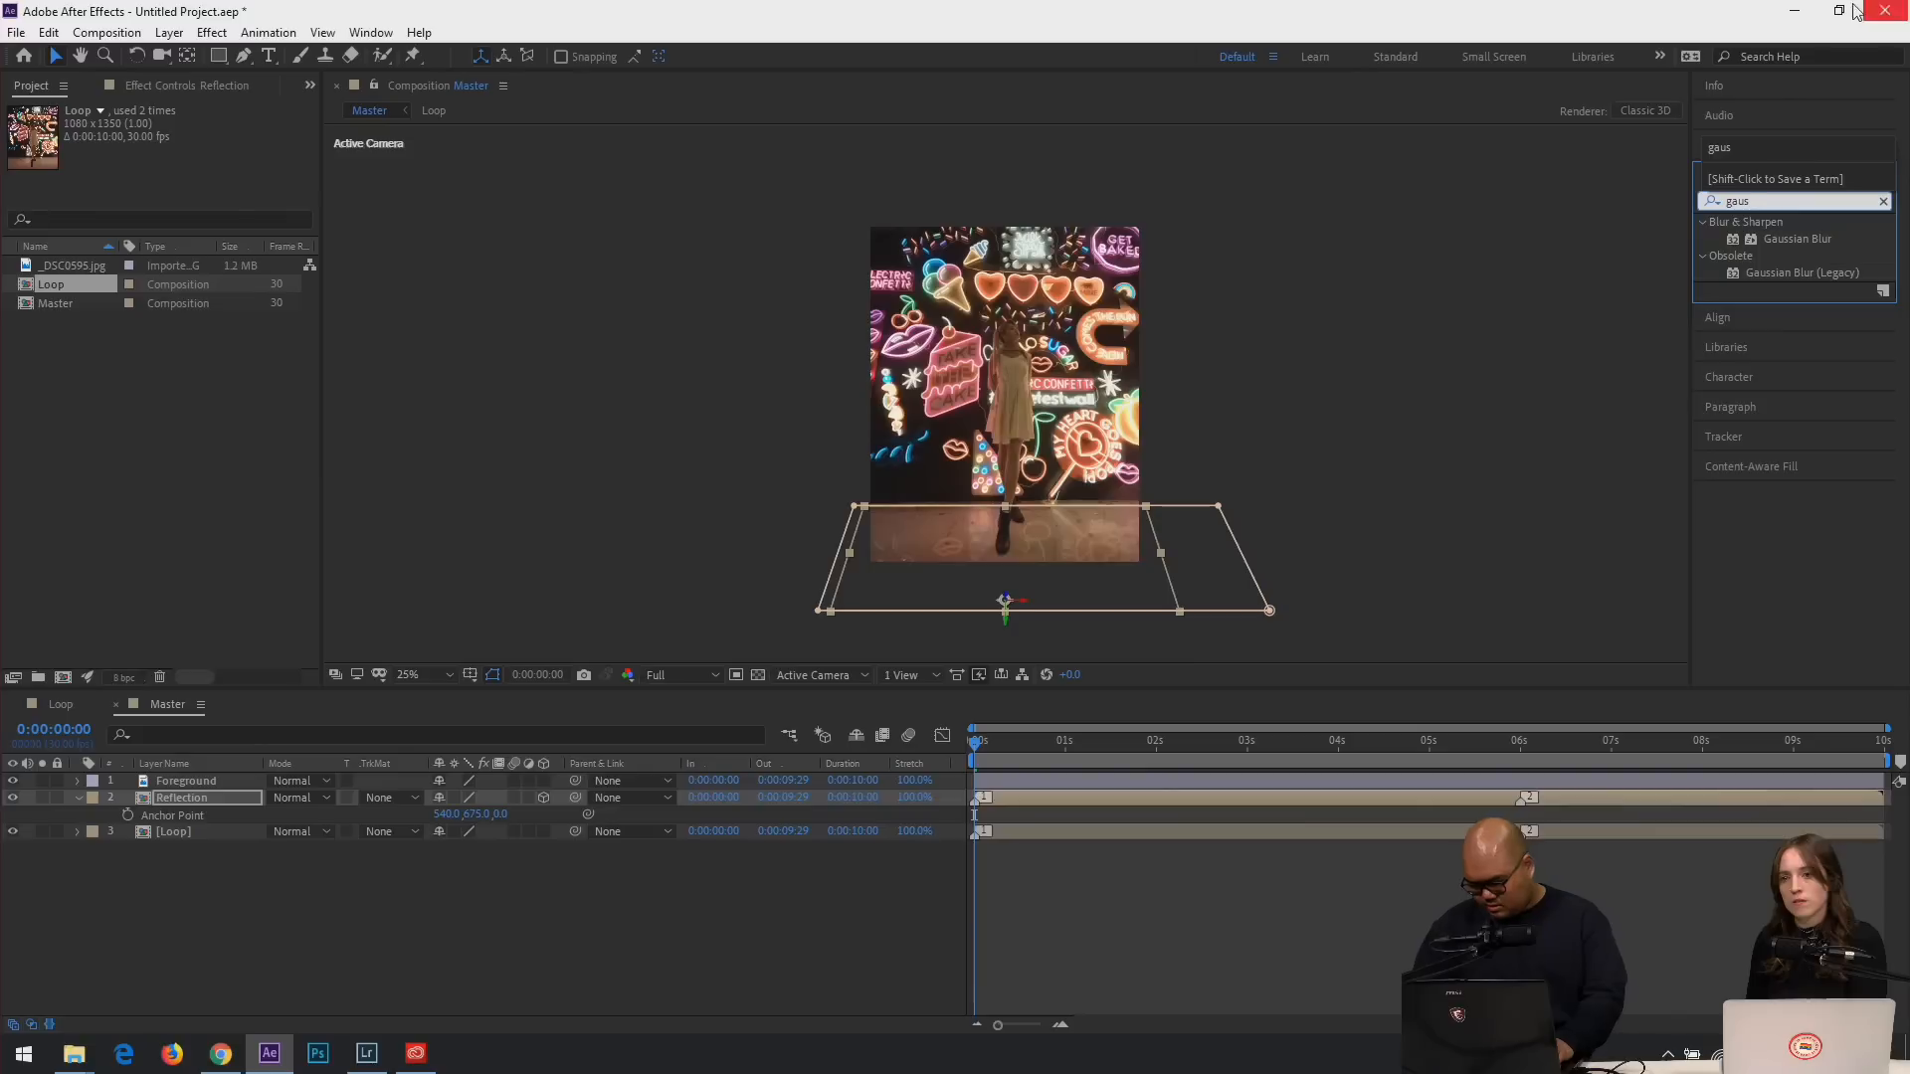
double_click(1803, 241)
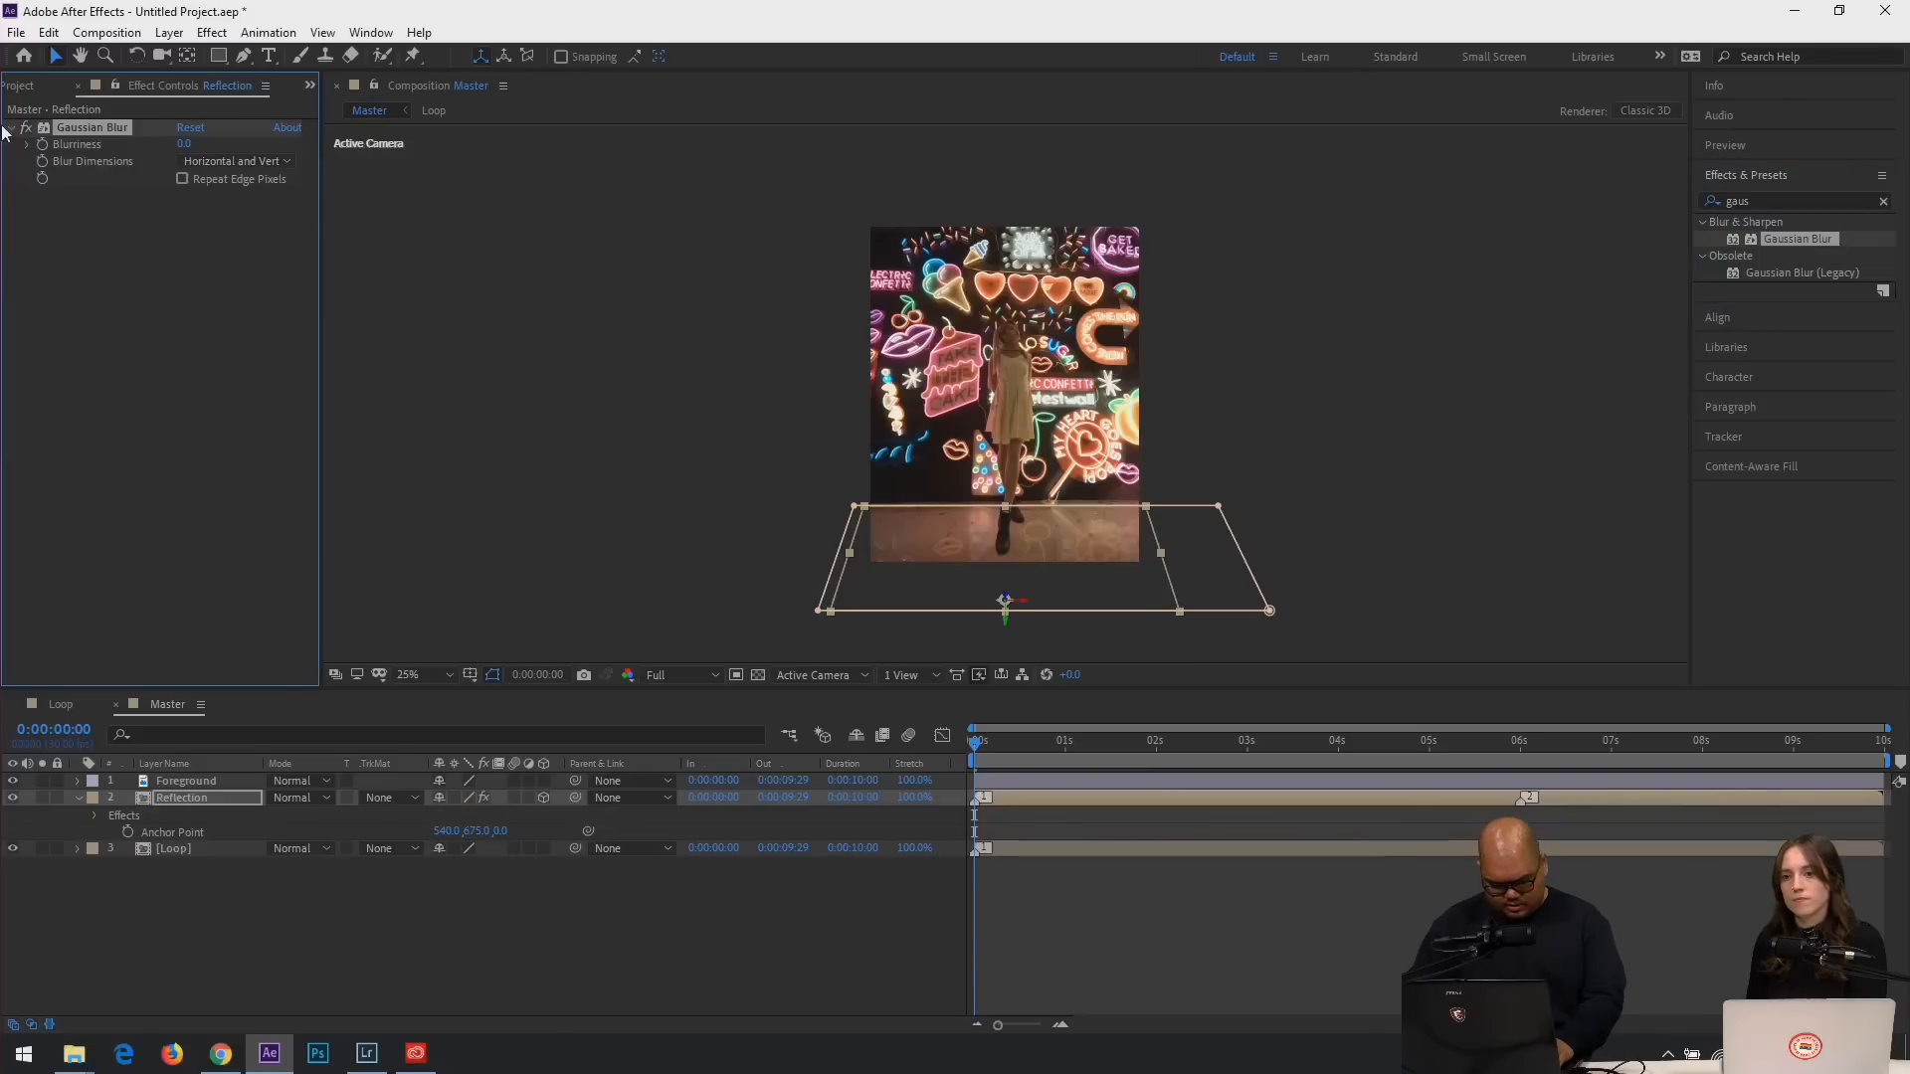
drag(201, 142, 242, 152)
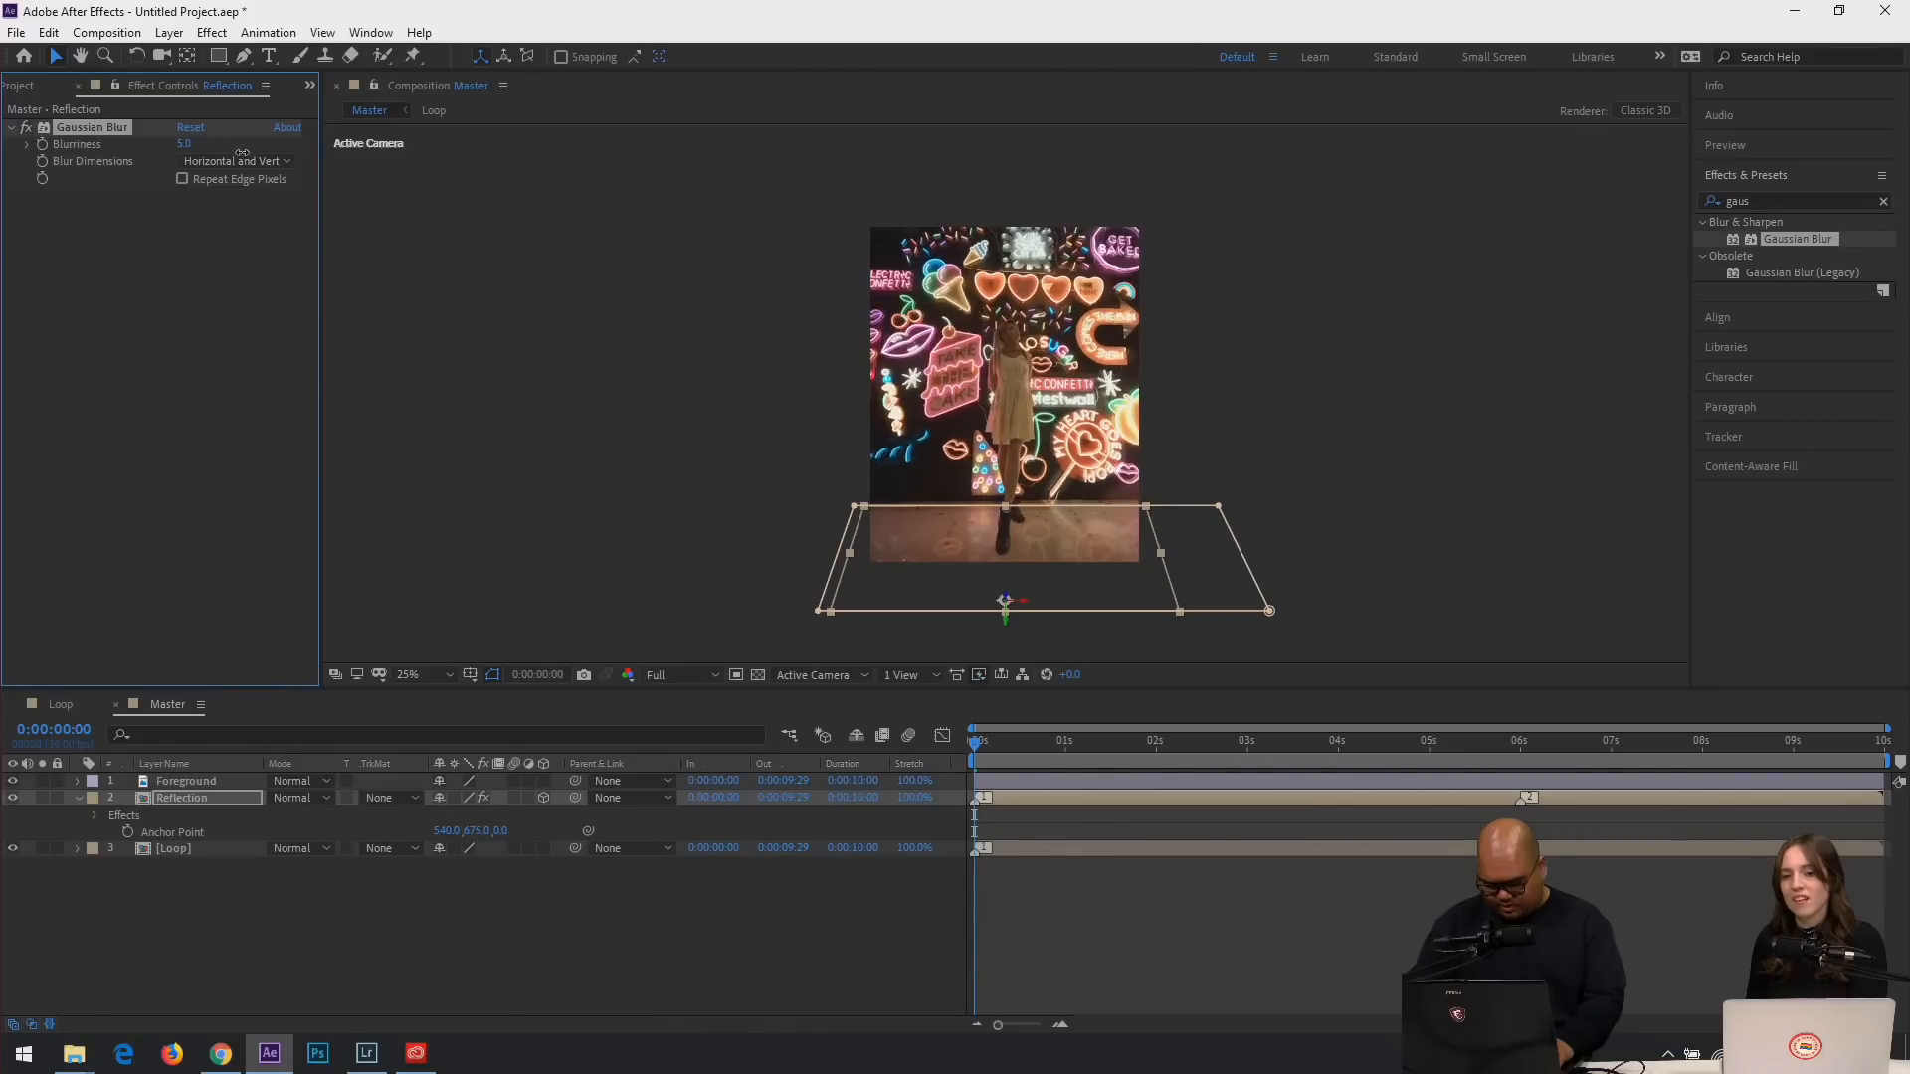
click(599, 993)
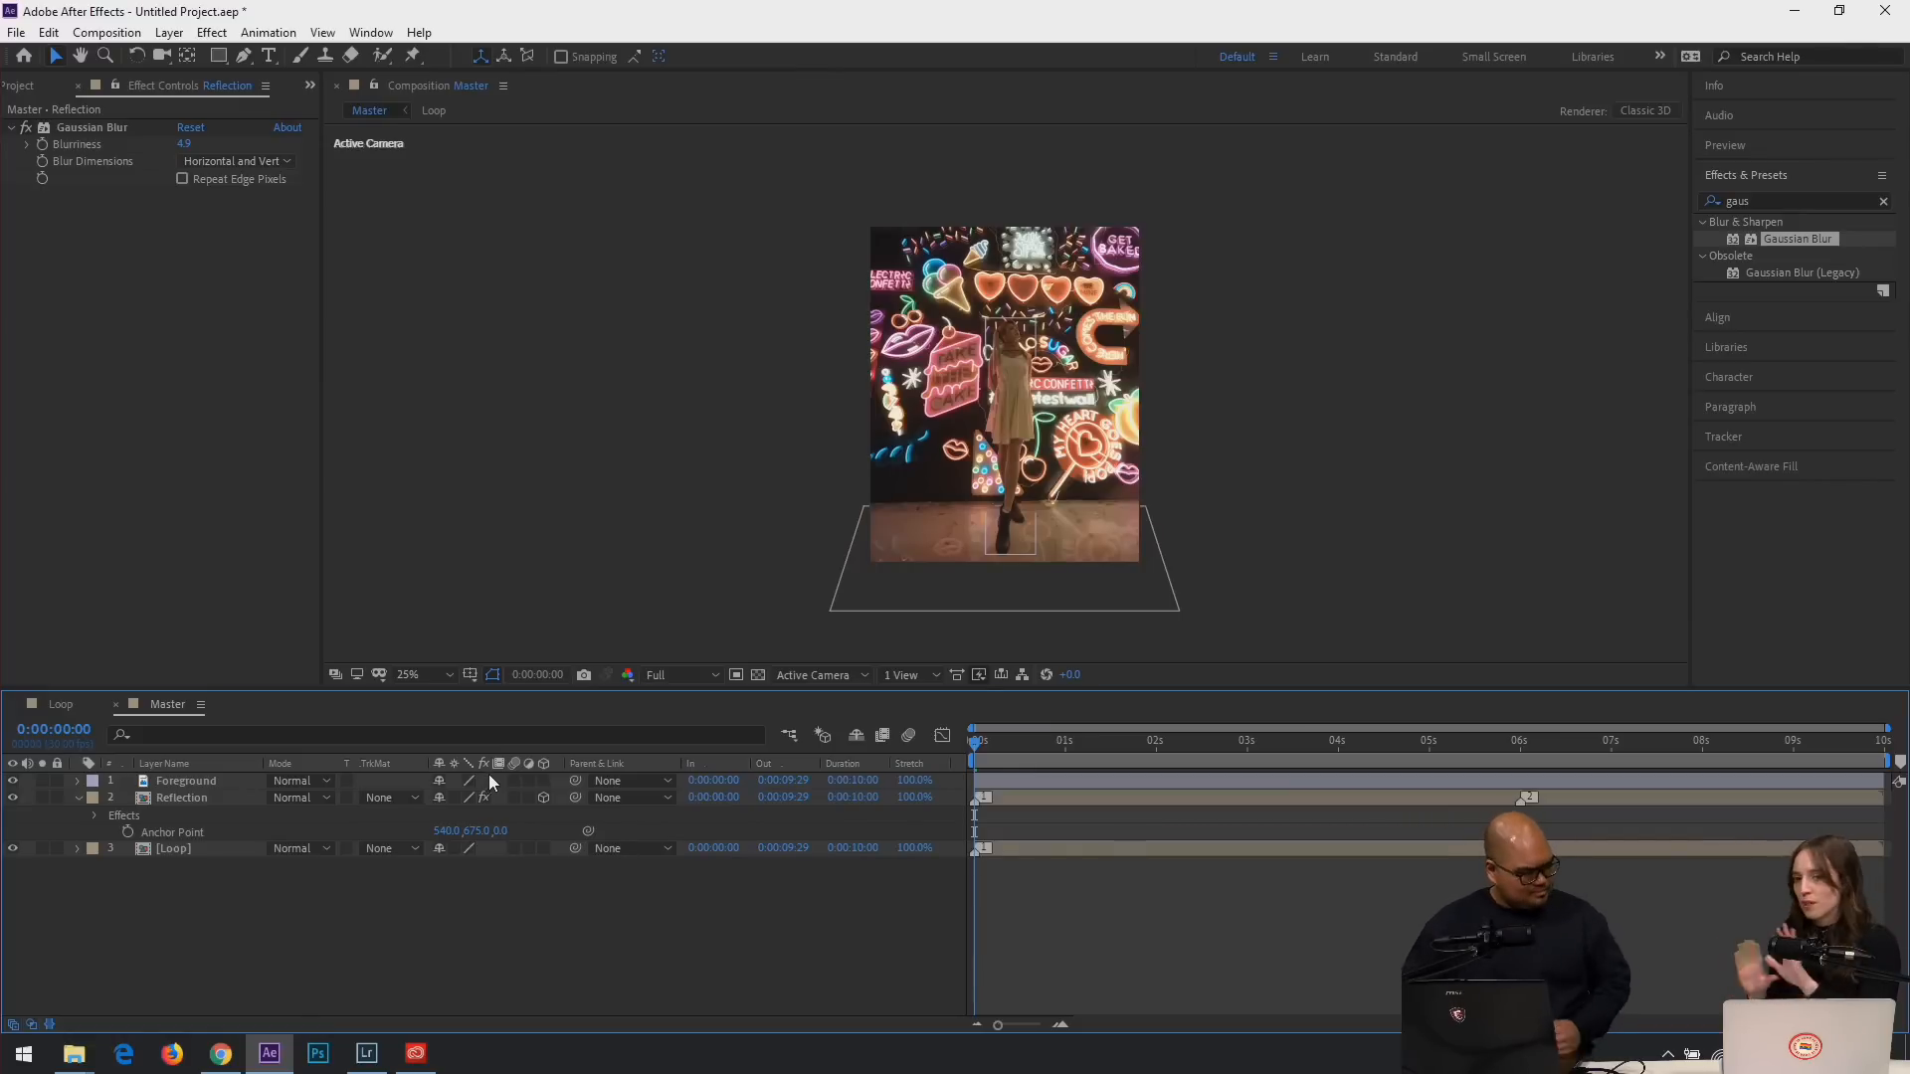
Preview the floor reflection in Master and raise the Reflection layer's opacity to 19%.
key(space)
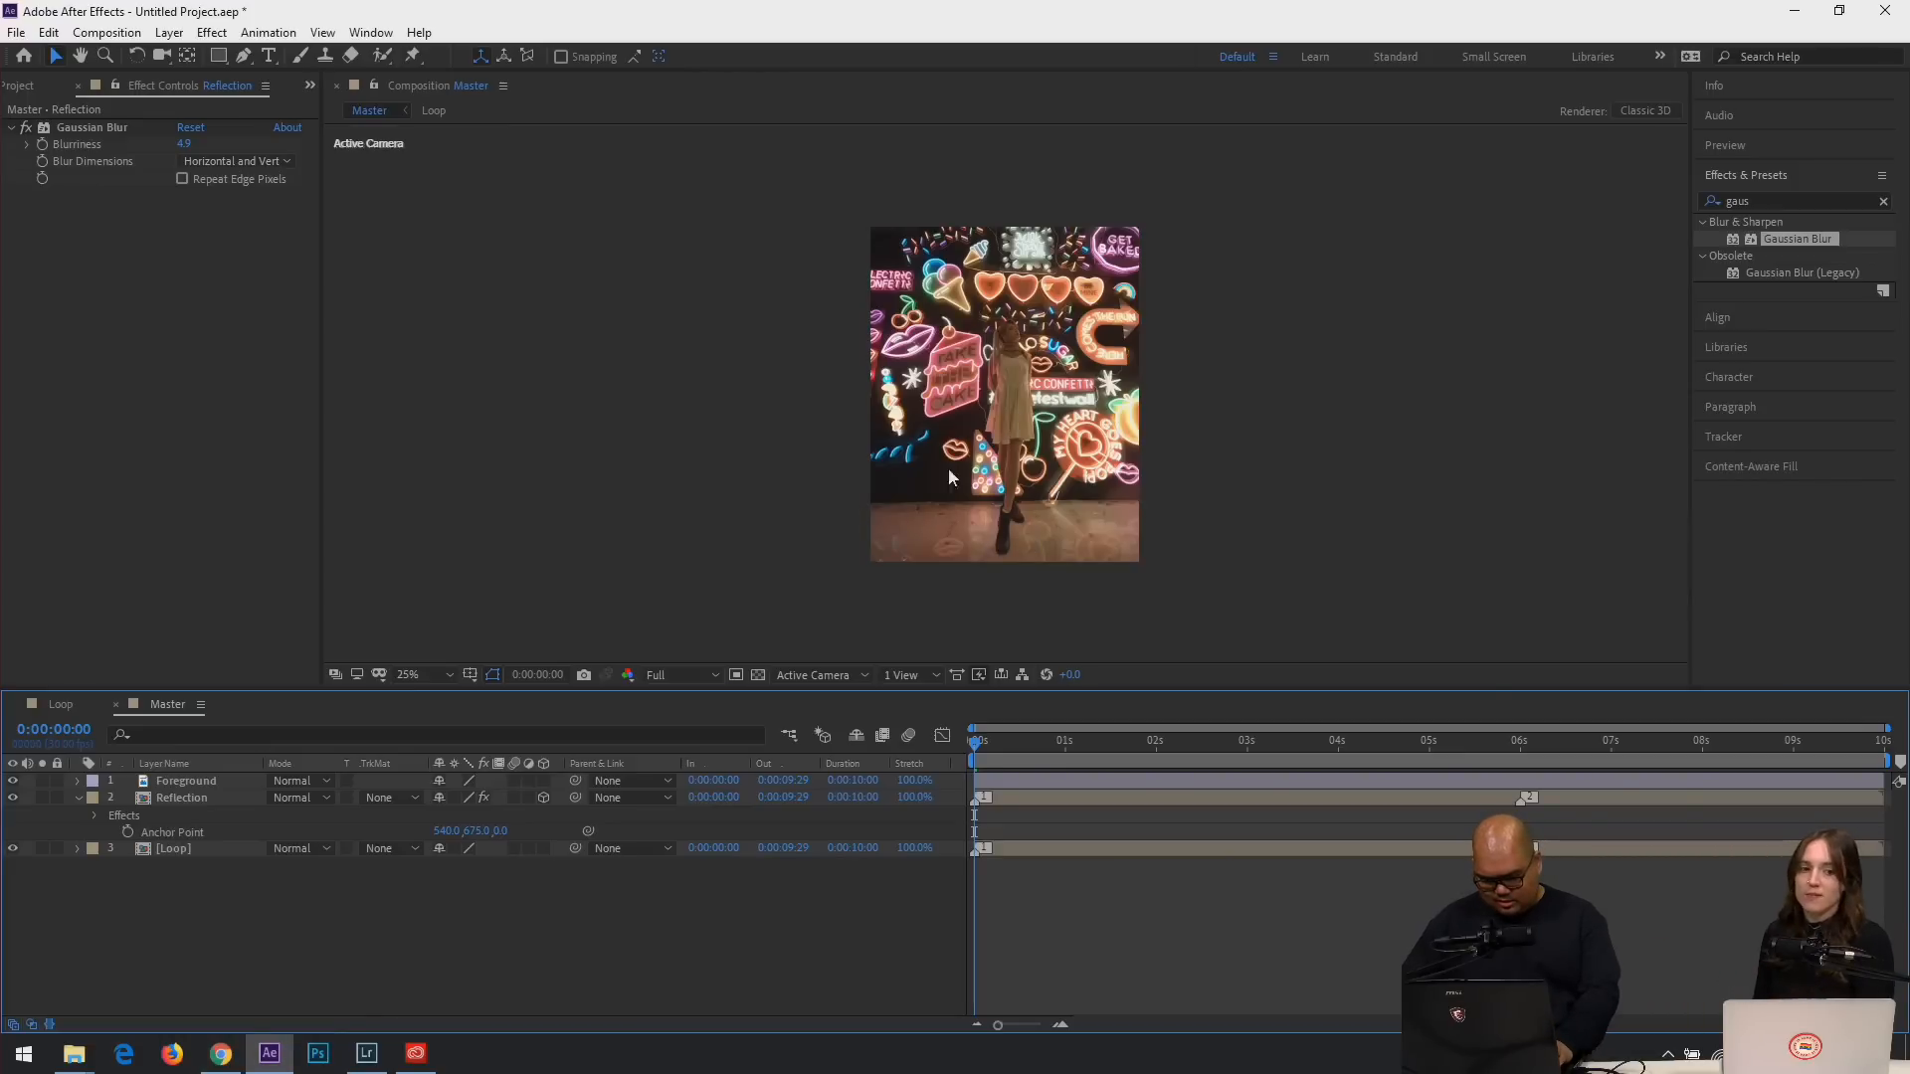
key(period)
key(comma)
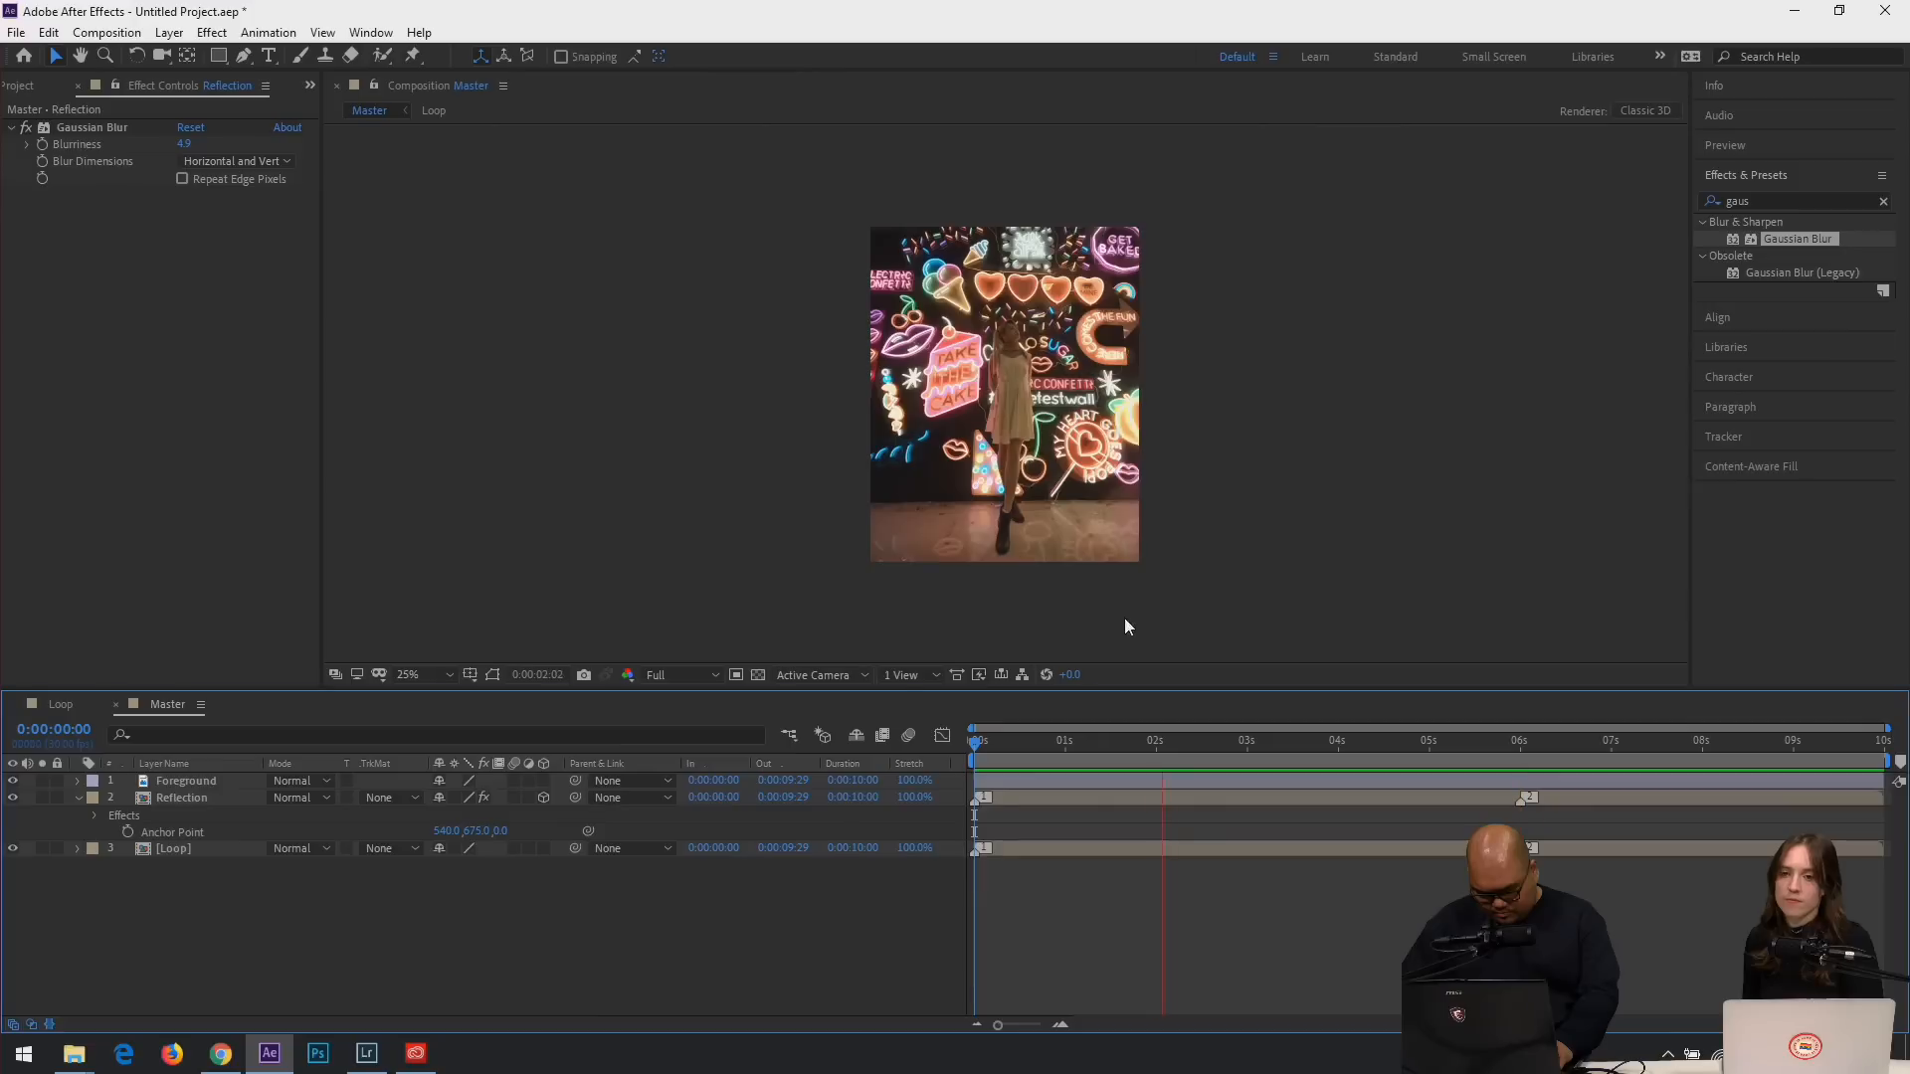
key(space)
click(194, 797)
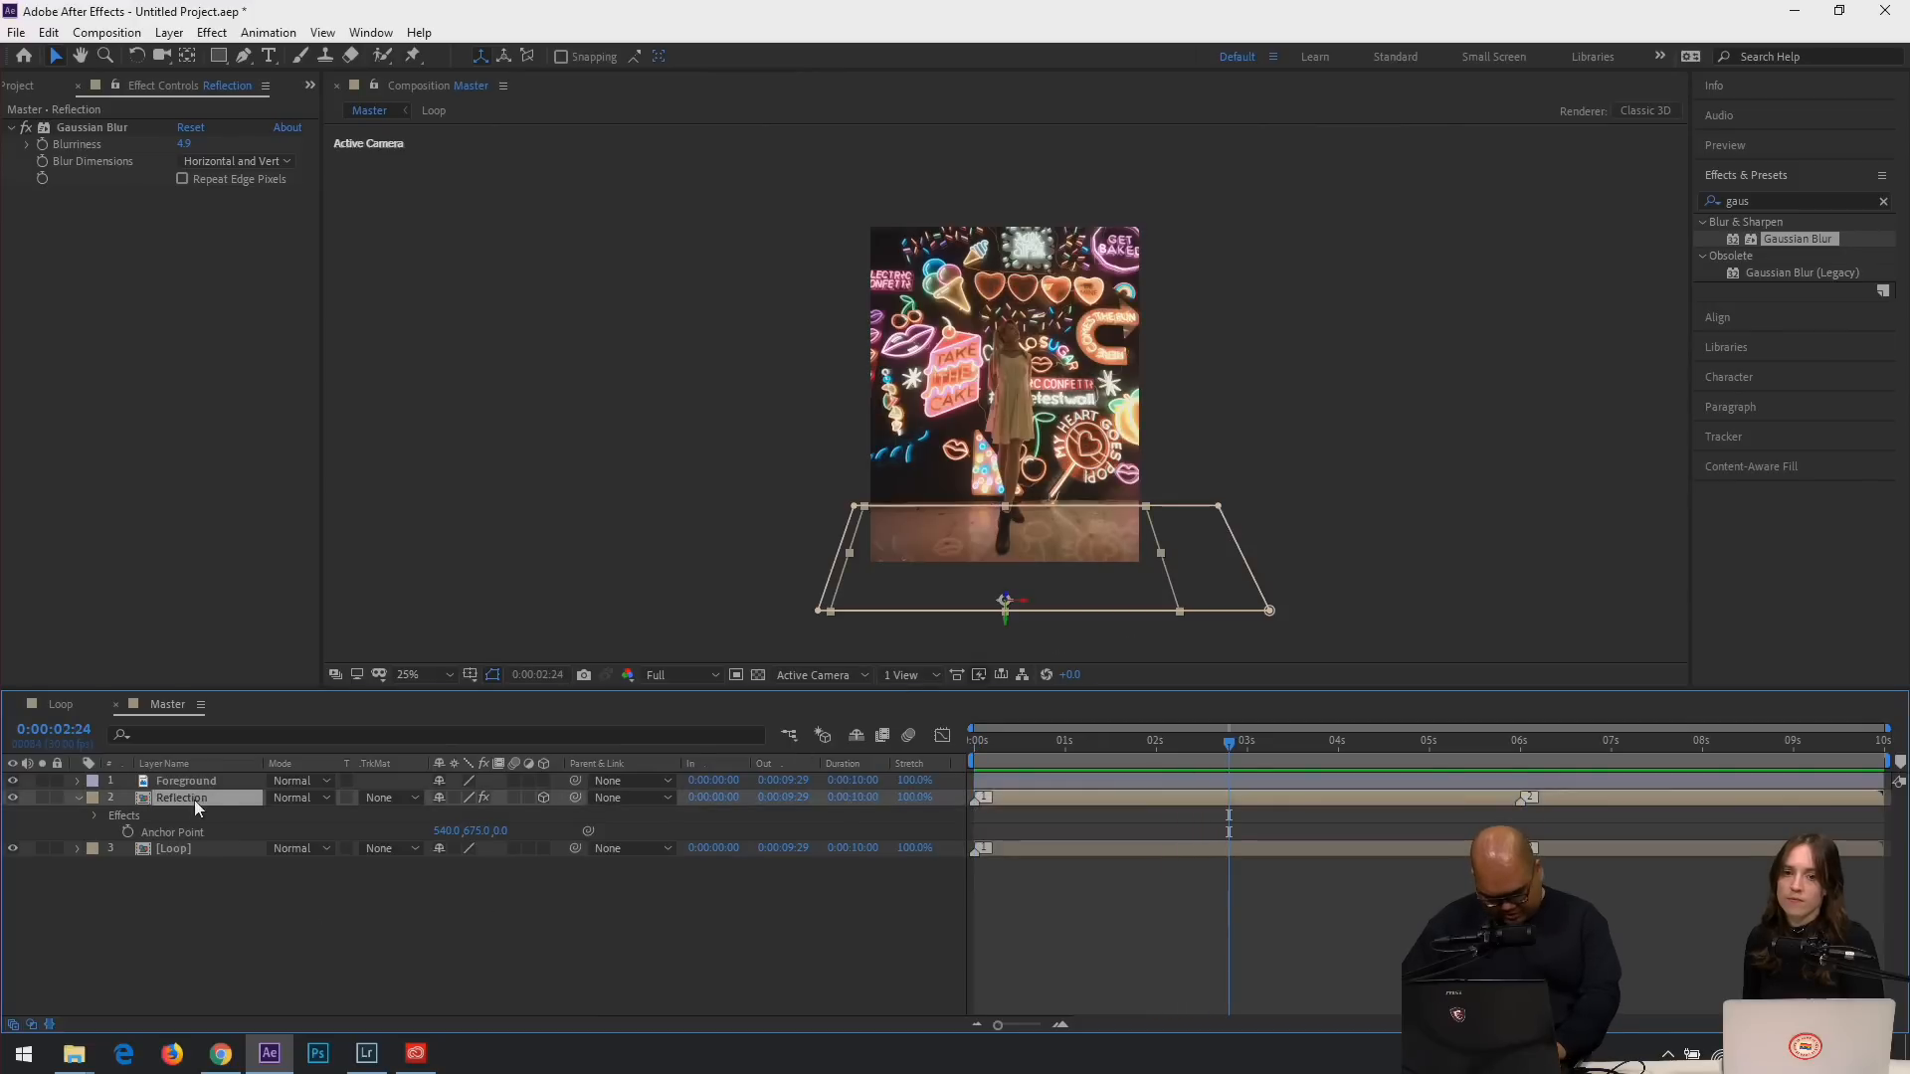
key(t)
drag(442, 816, 458, 815)
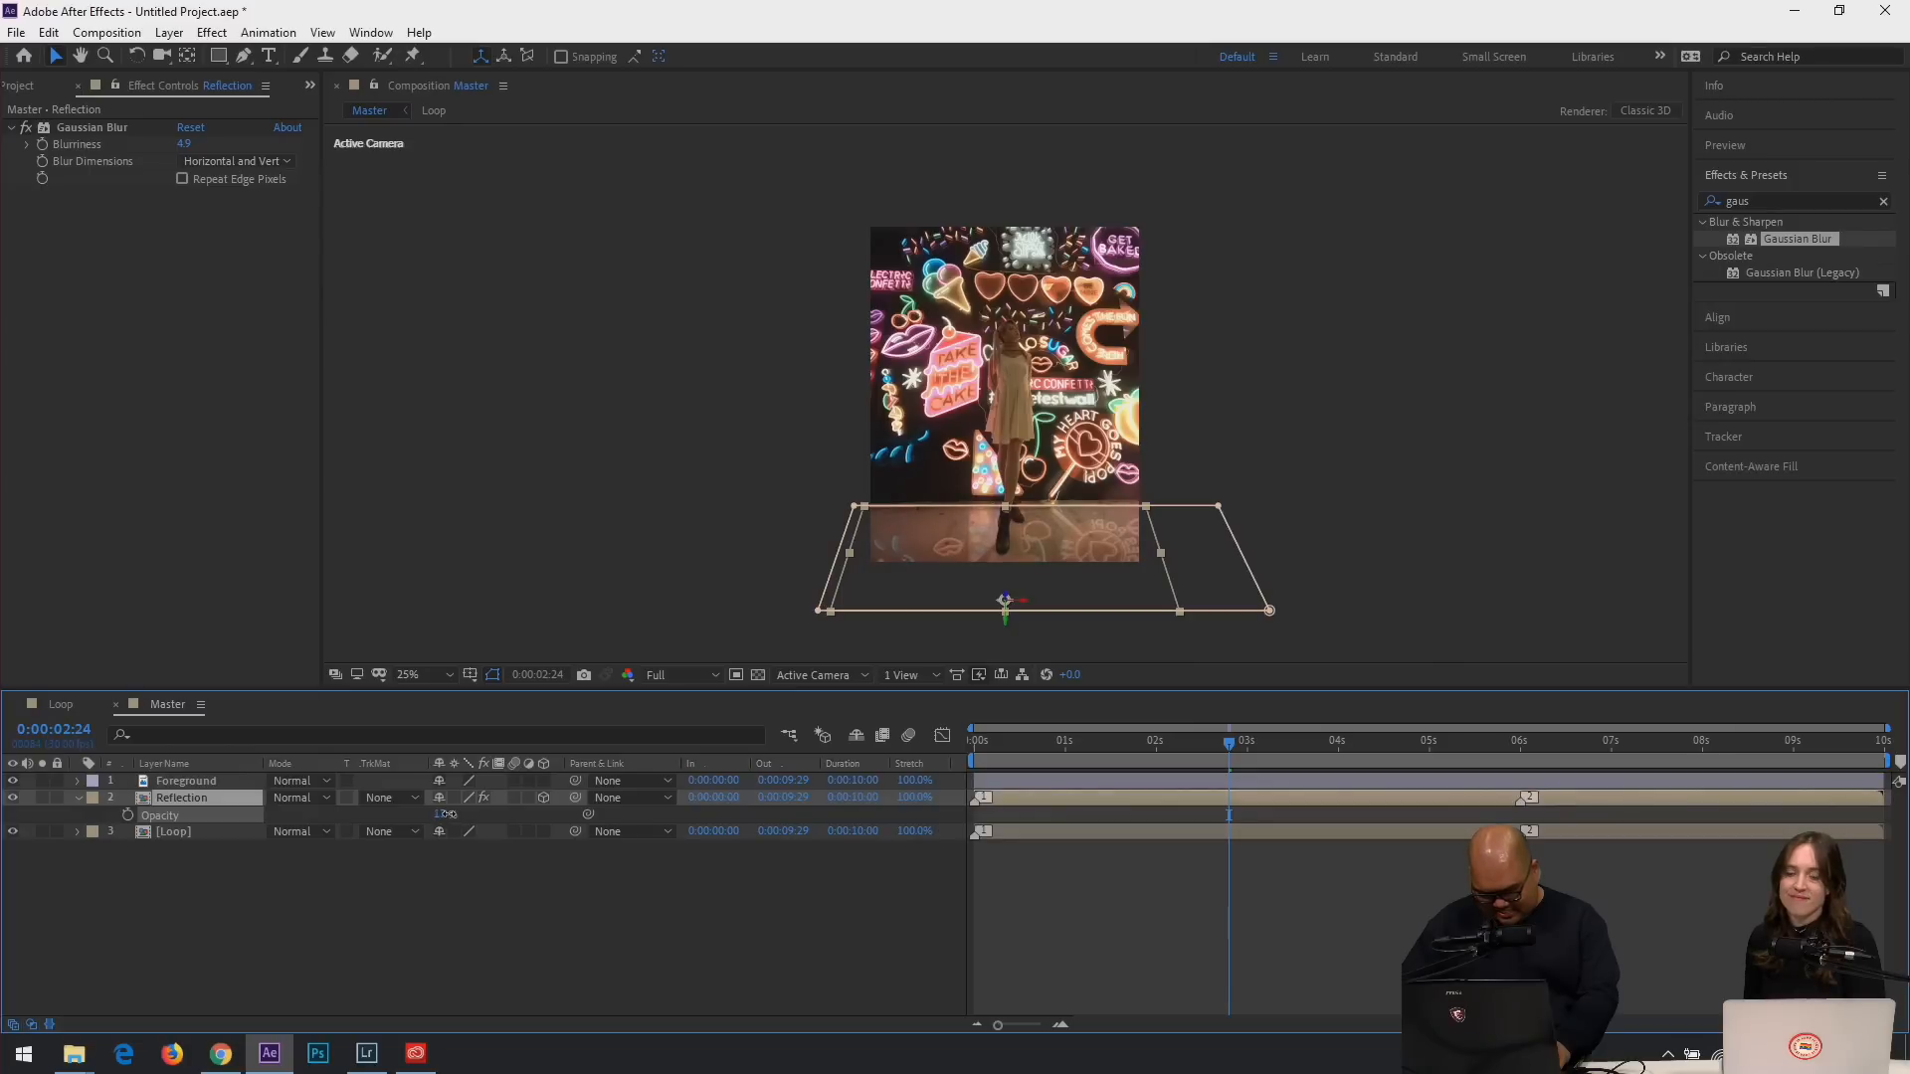
key(space)
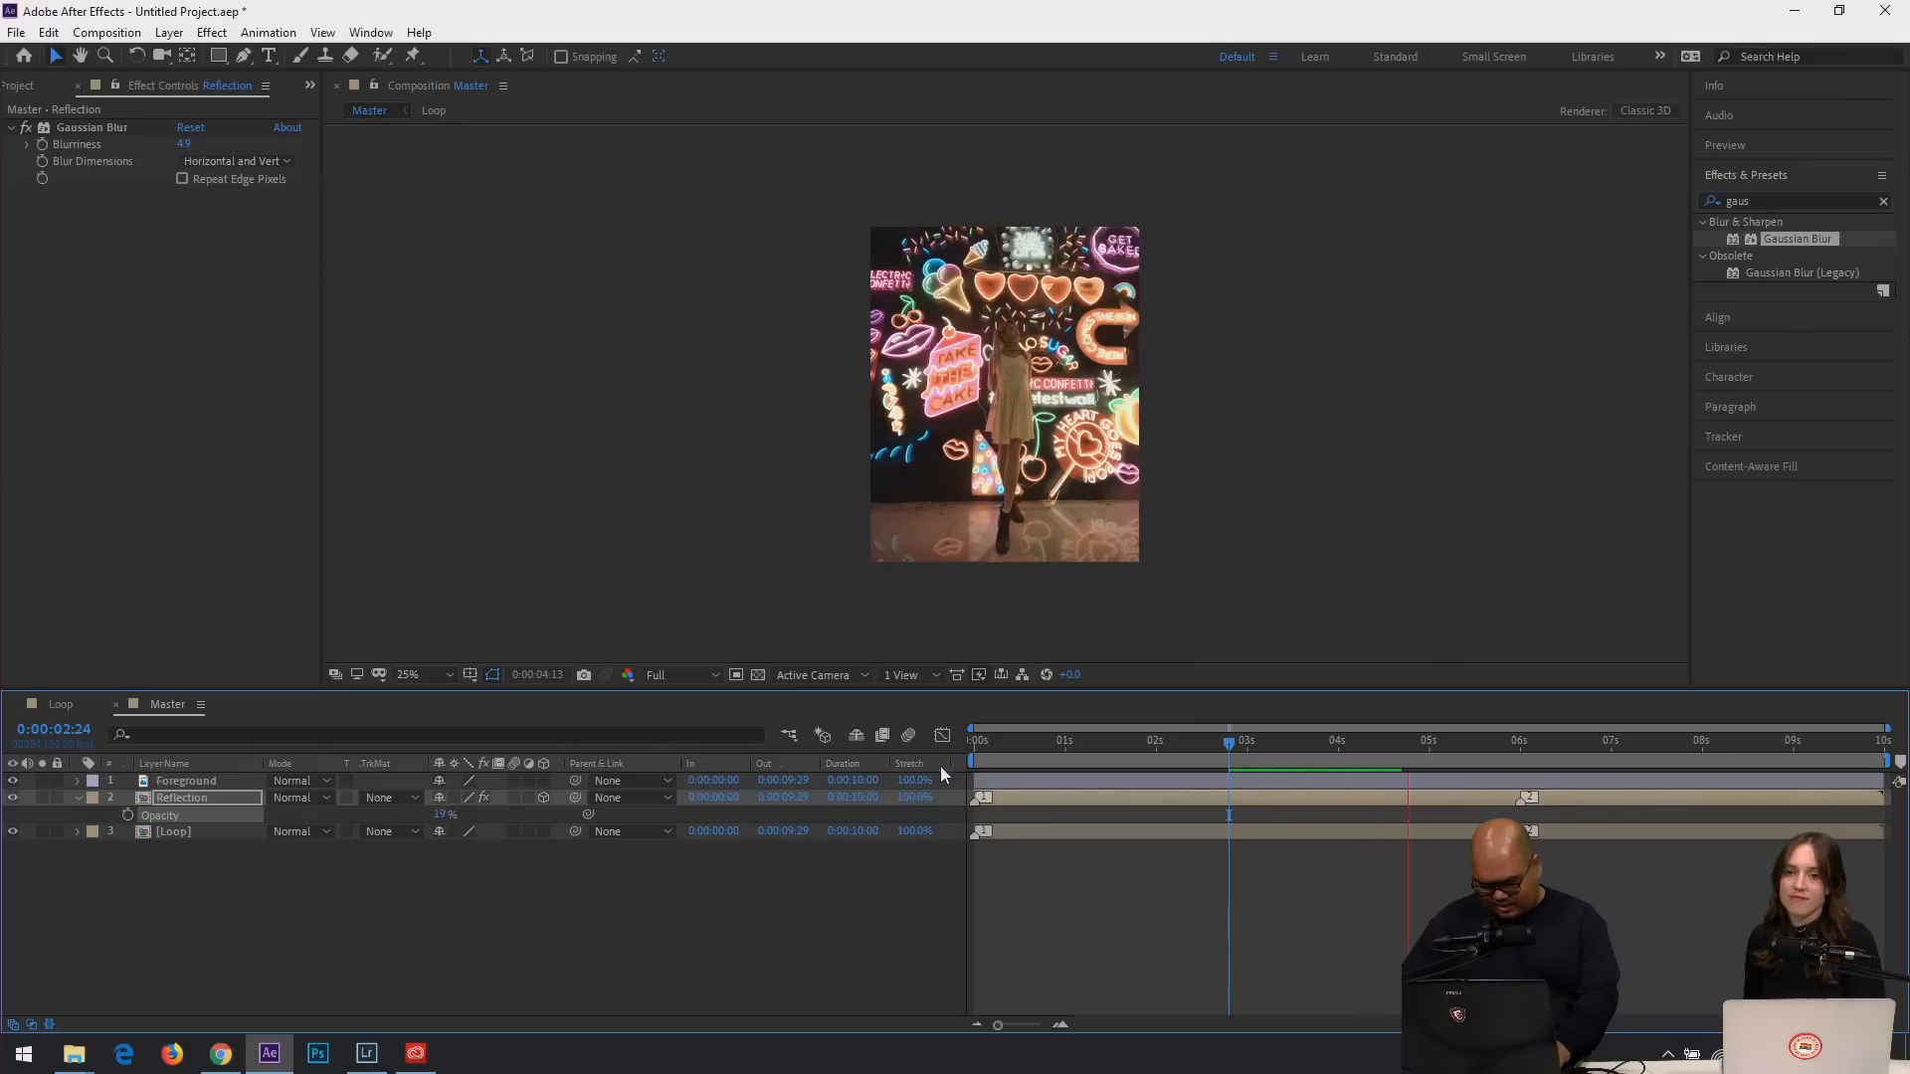
key(space)
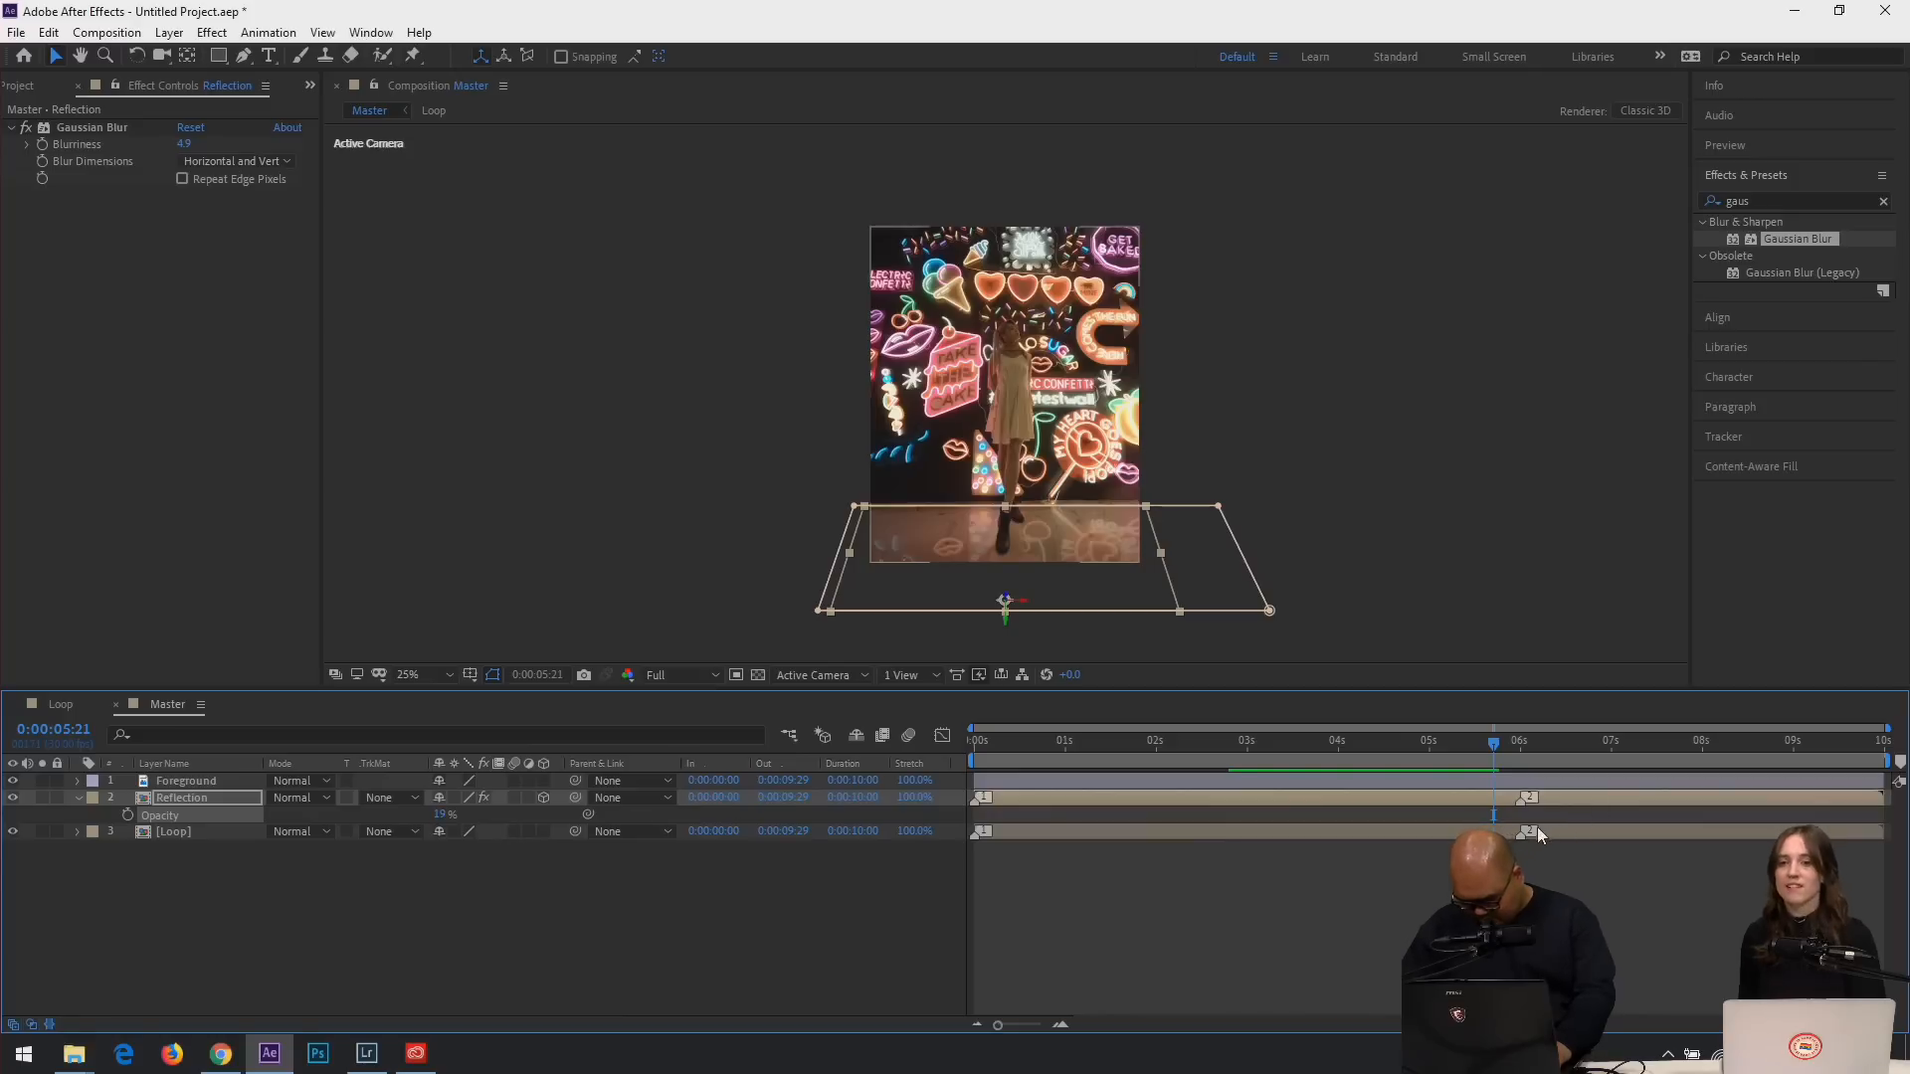
End the Master work area at the six-second loop marker and return the playhead to the start.
click(1520, 765)
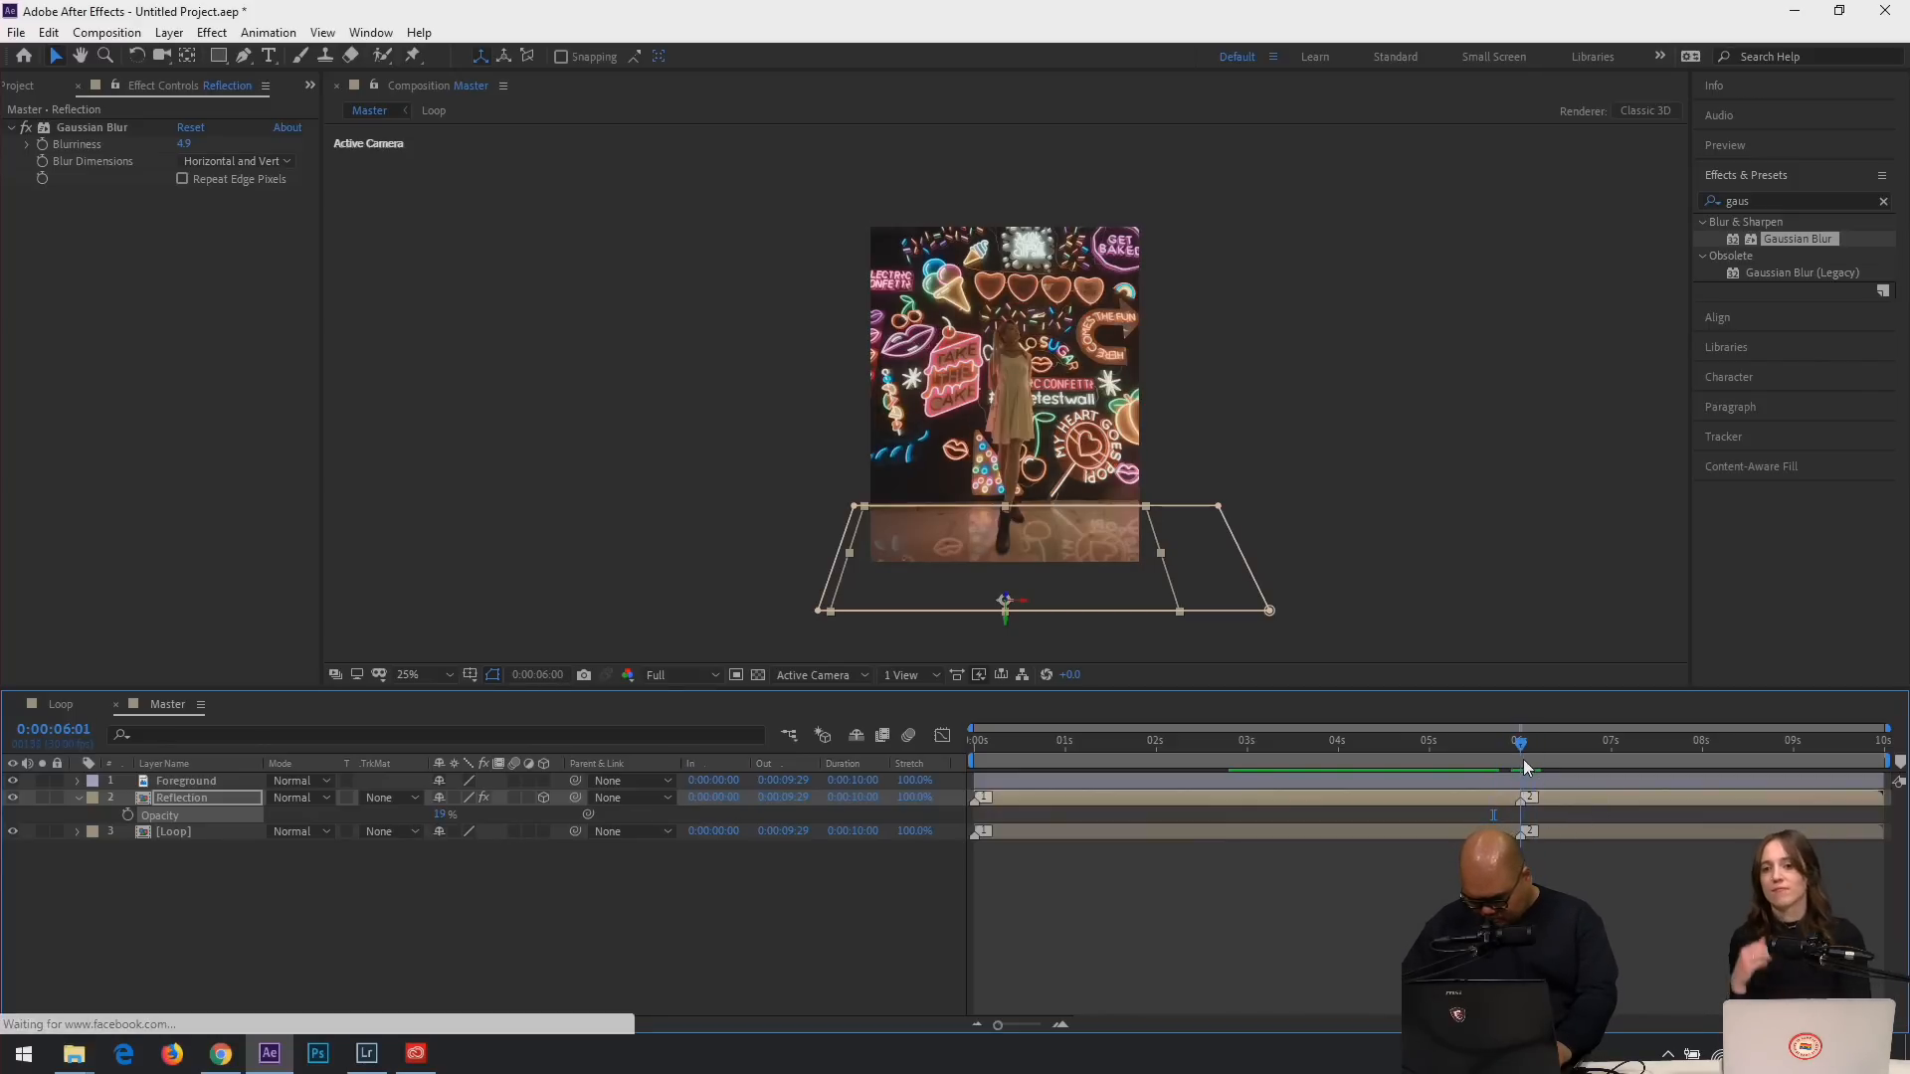
key(n)
click(1462, 812)
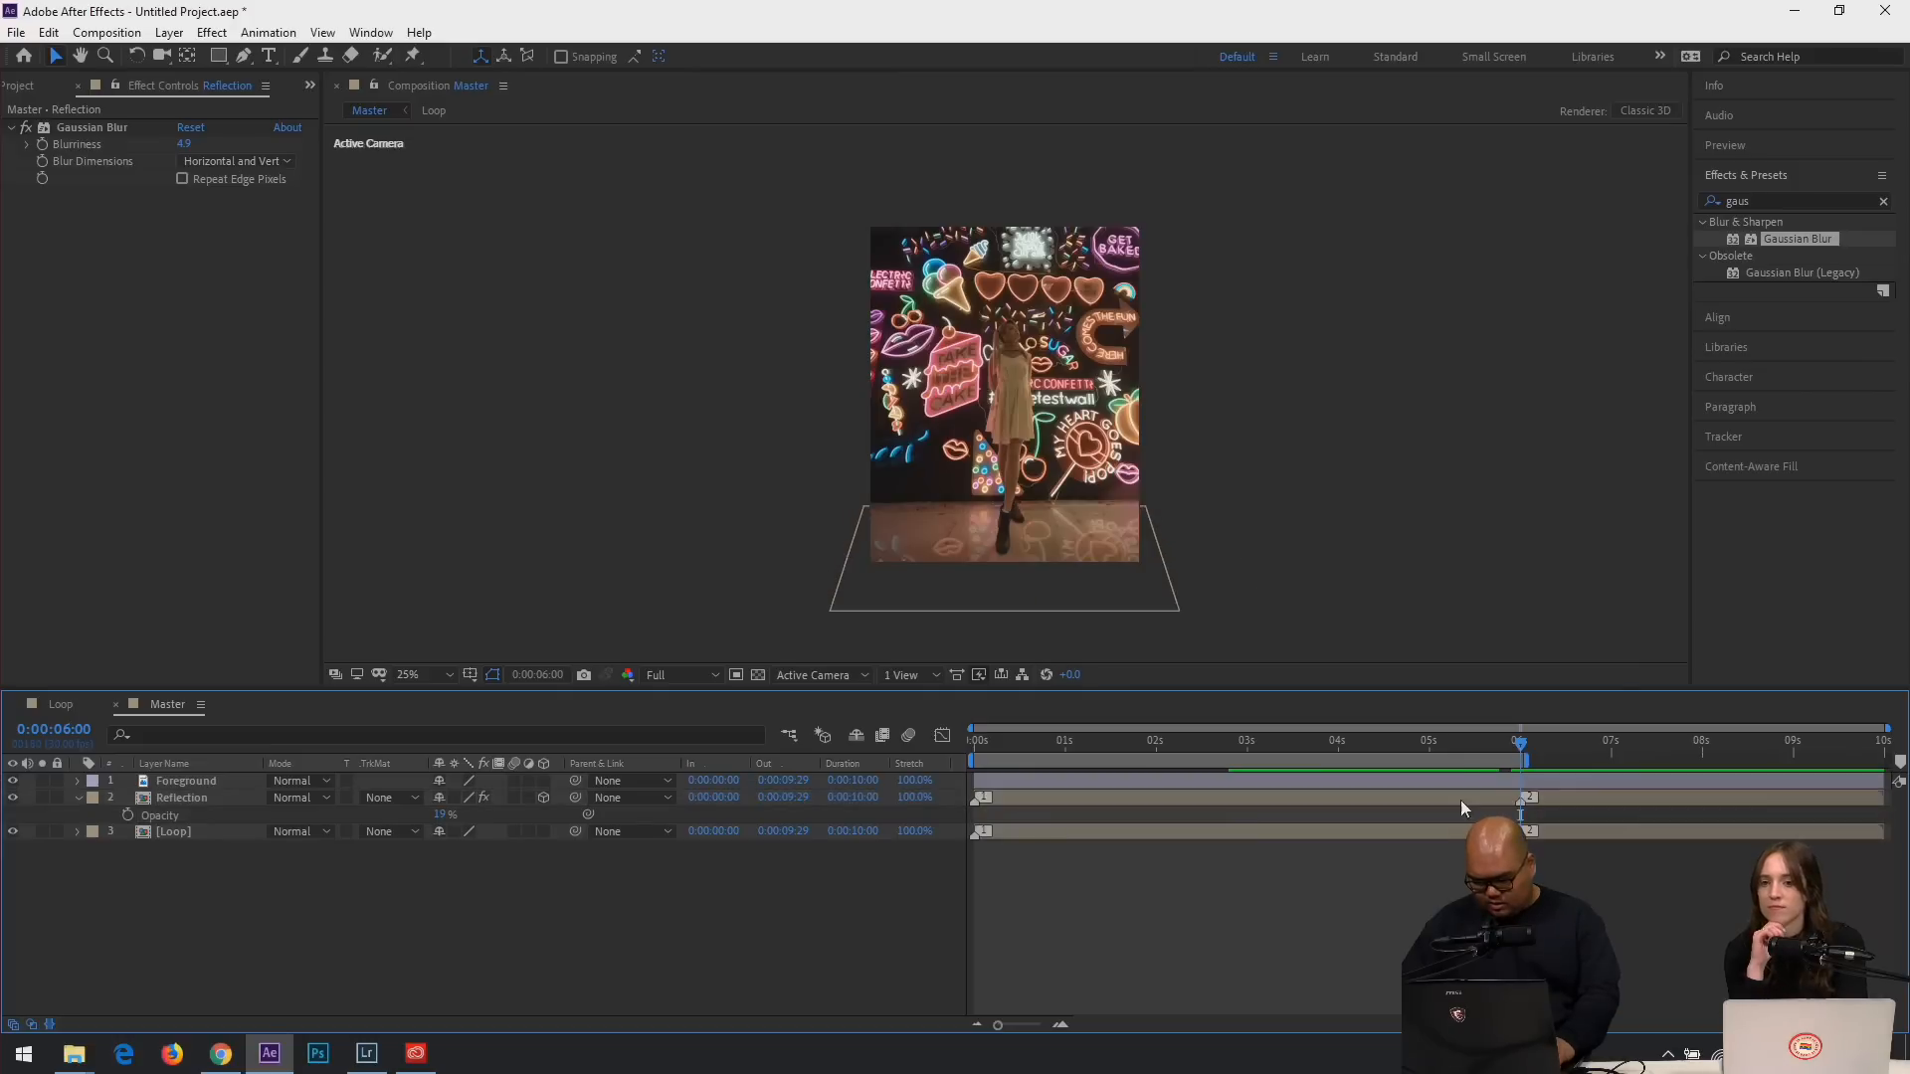
drag(1459, 746, 867, 772)
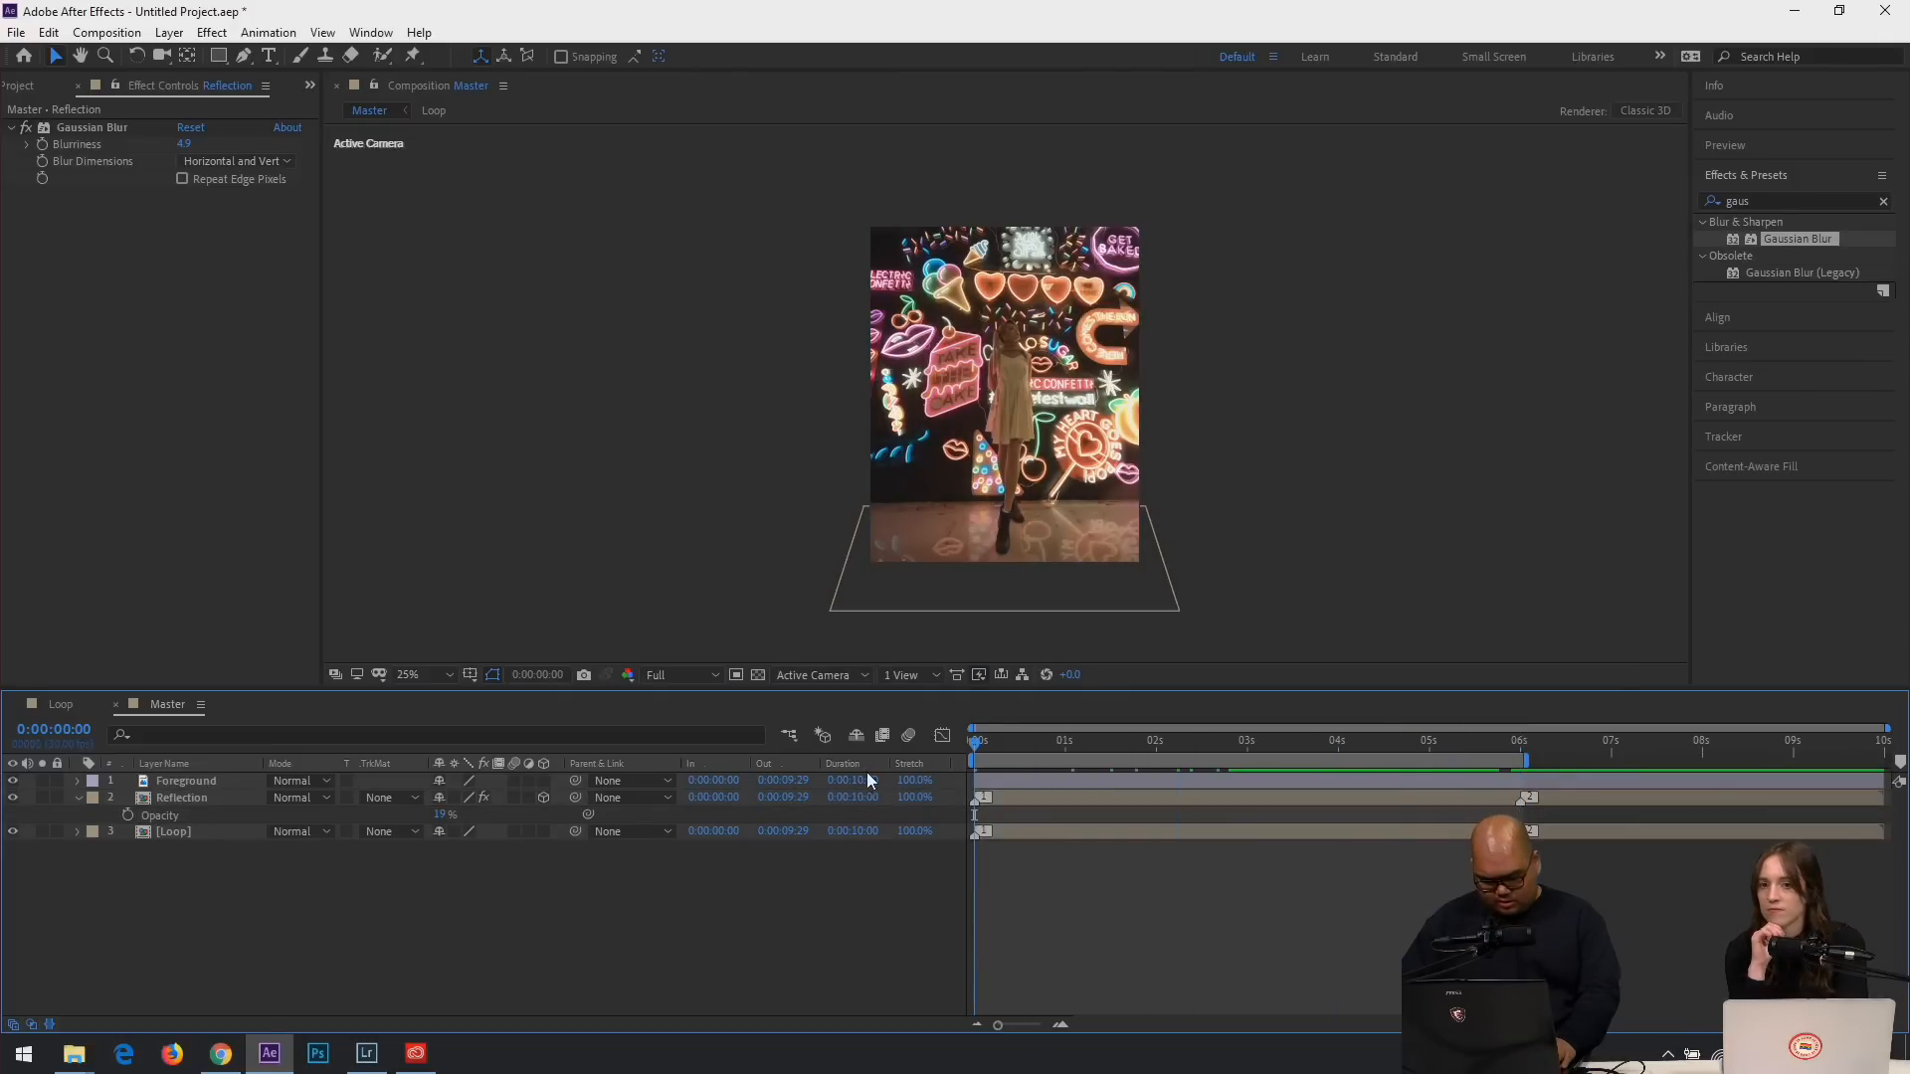
Apply a Curves effect to the Foreground layer and raise the RGB midtones slightly to brighten the woman.
scroll(1040, 374, up, 2)
scroll(1022, 402, up, 2)
scroll(1031, 386, down, 2)
click(1030, 378)
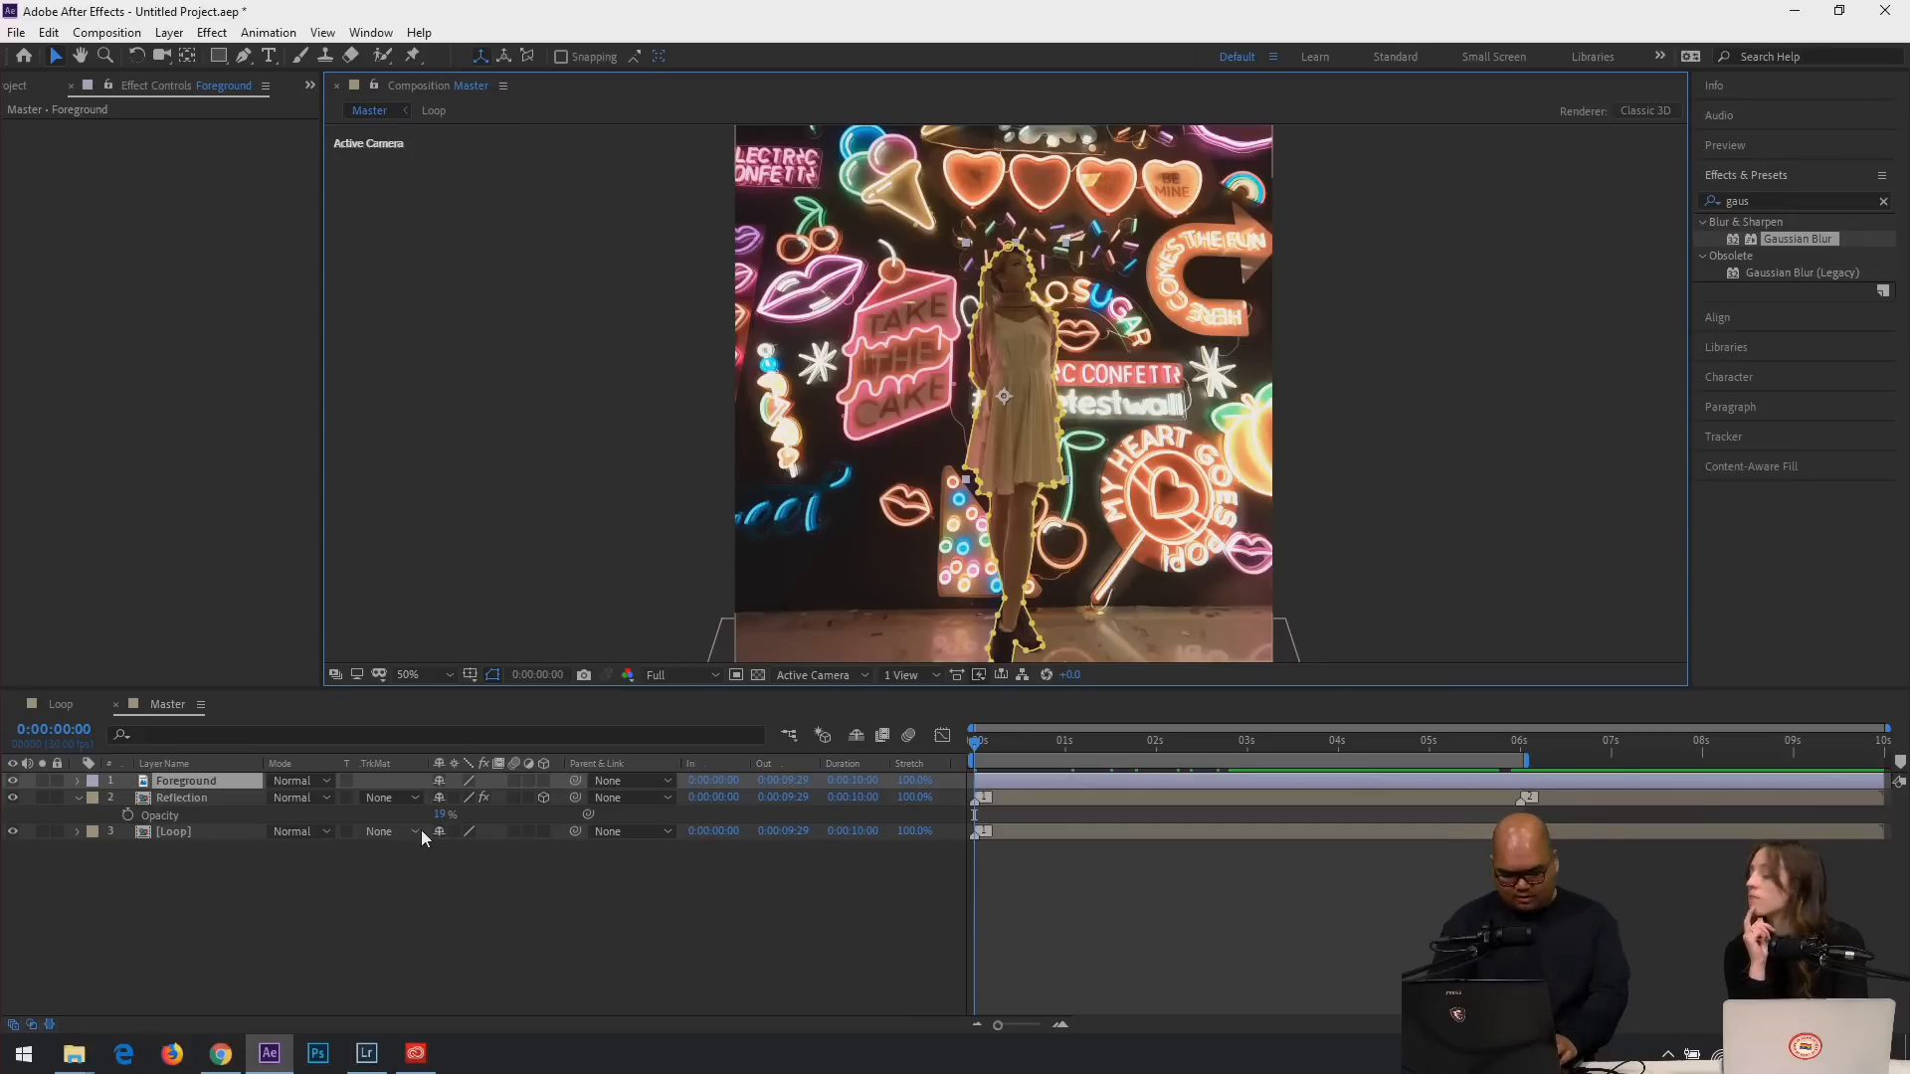
key(ctrl+space)
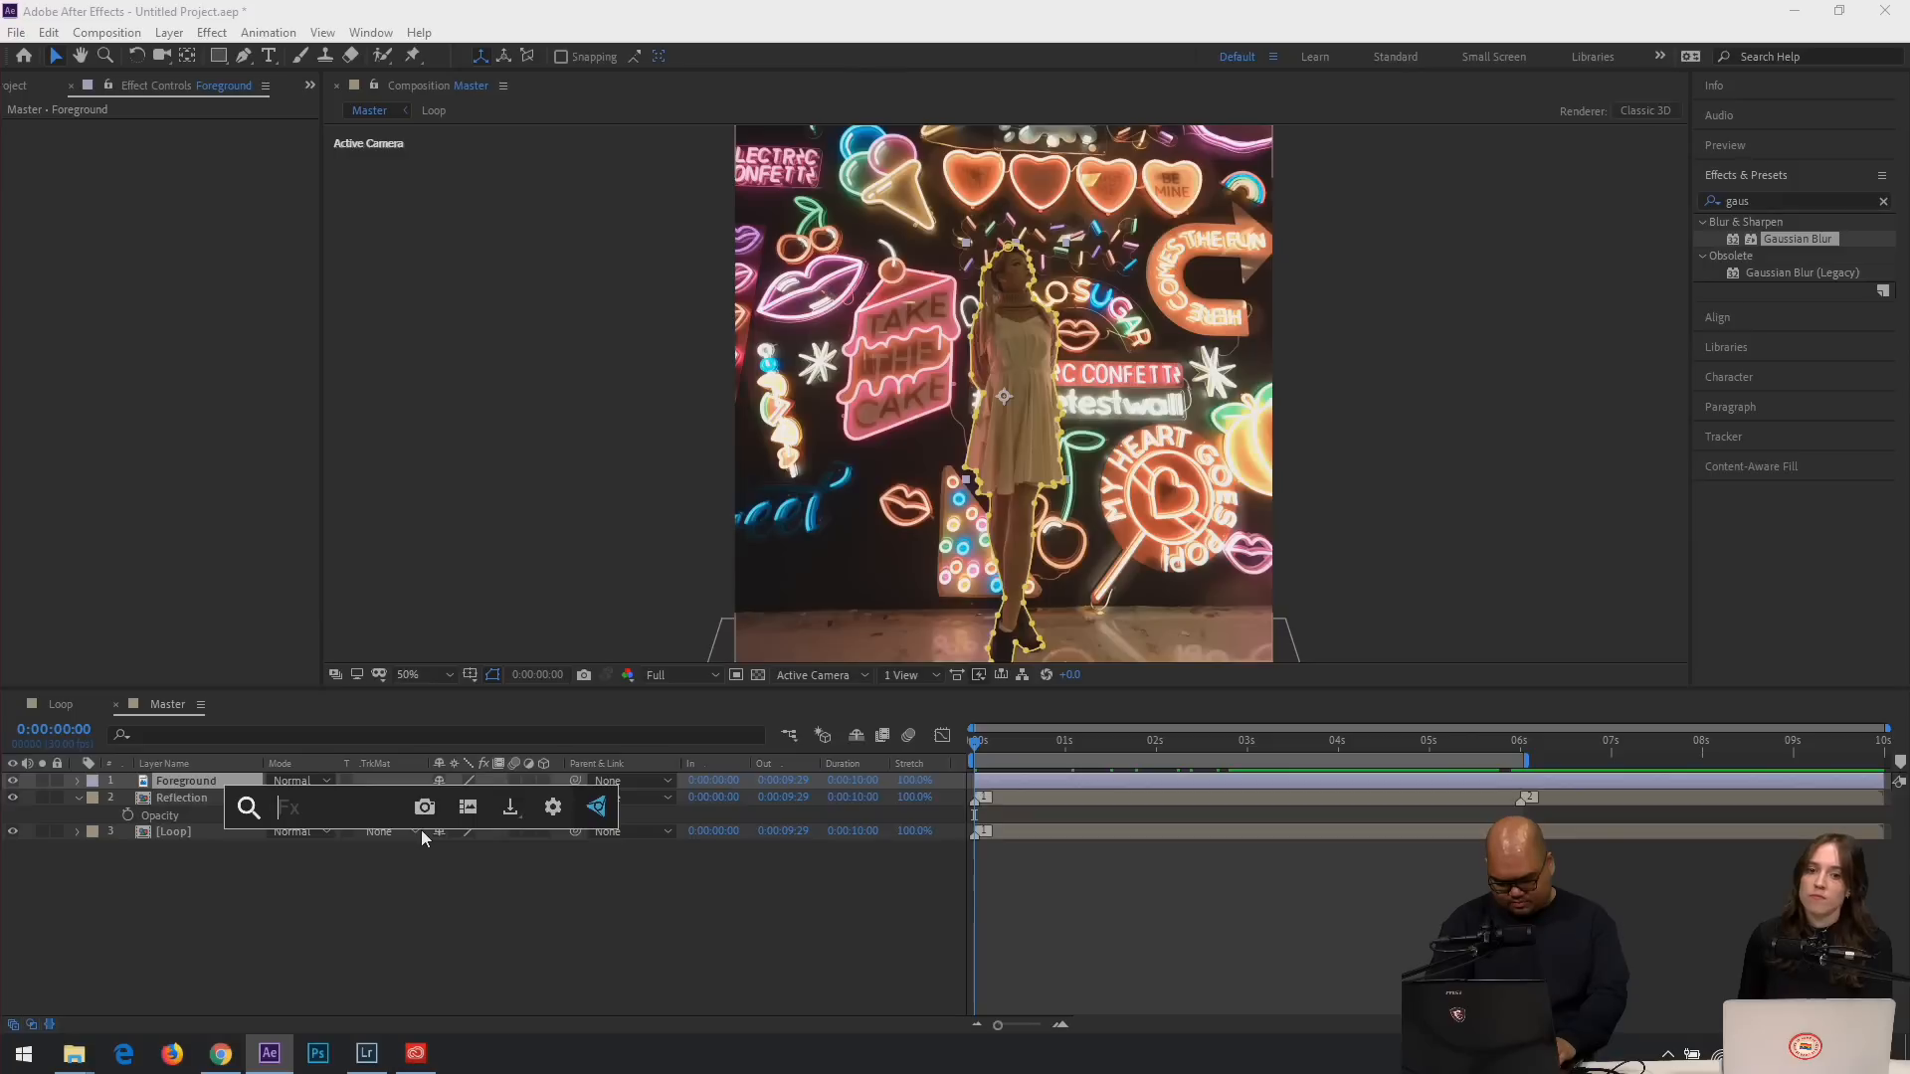
text(curves)
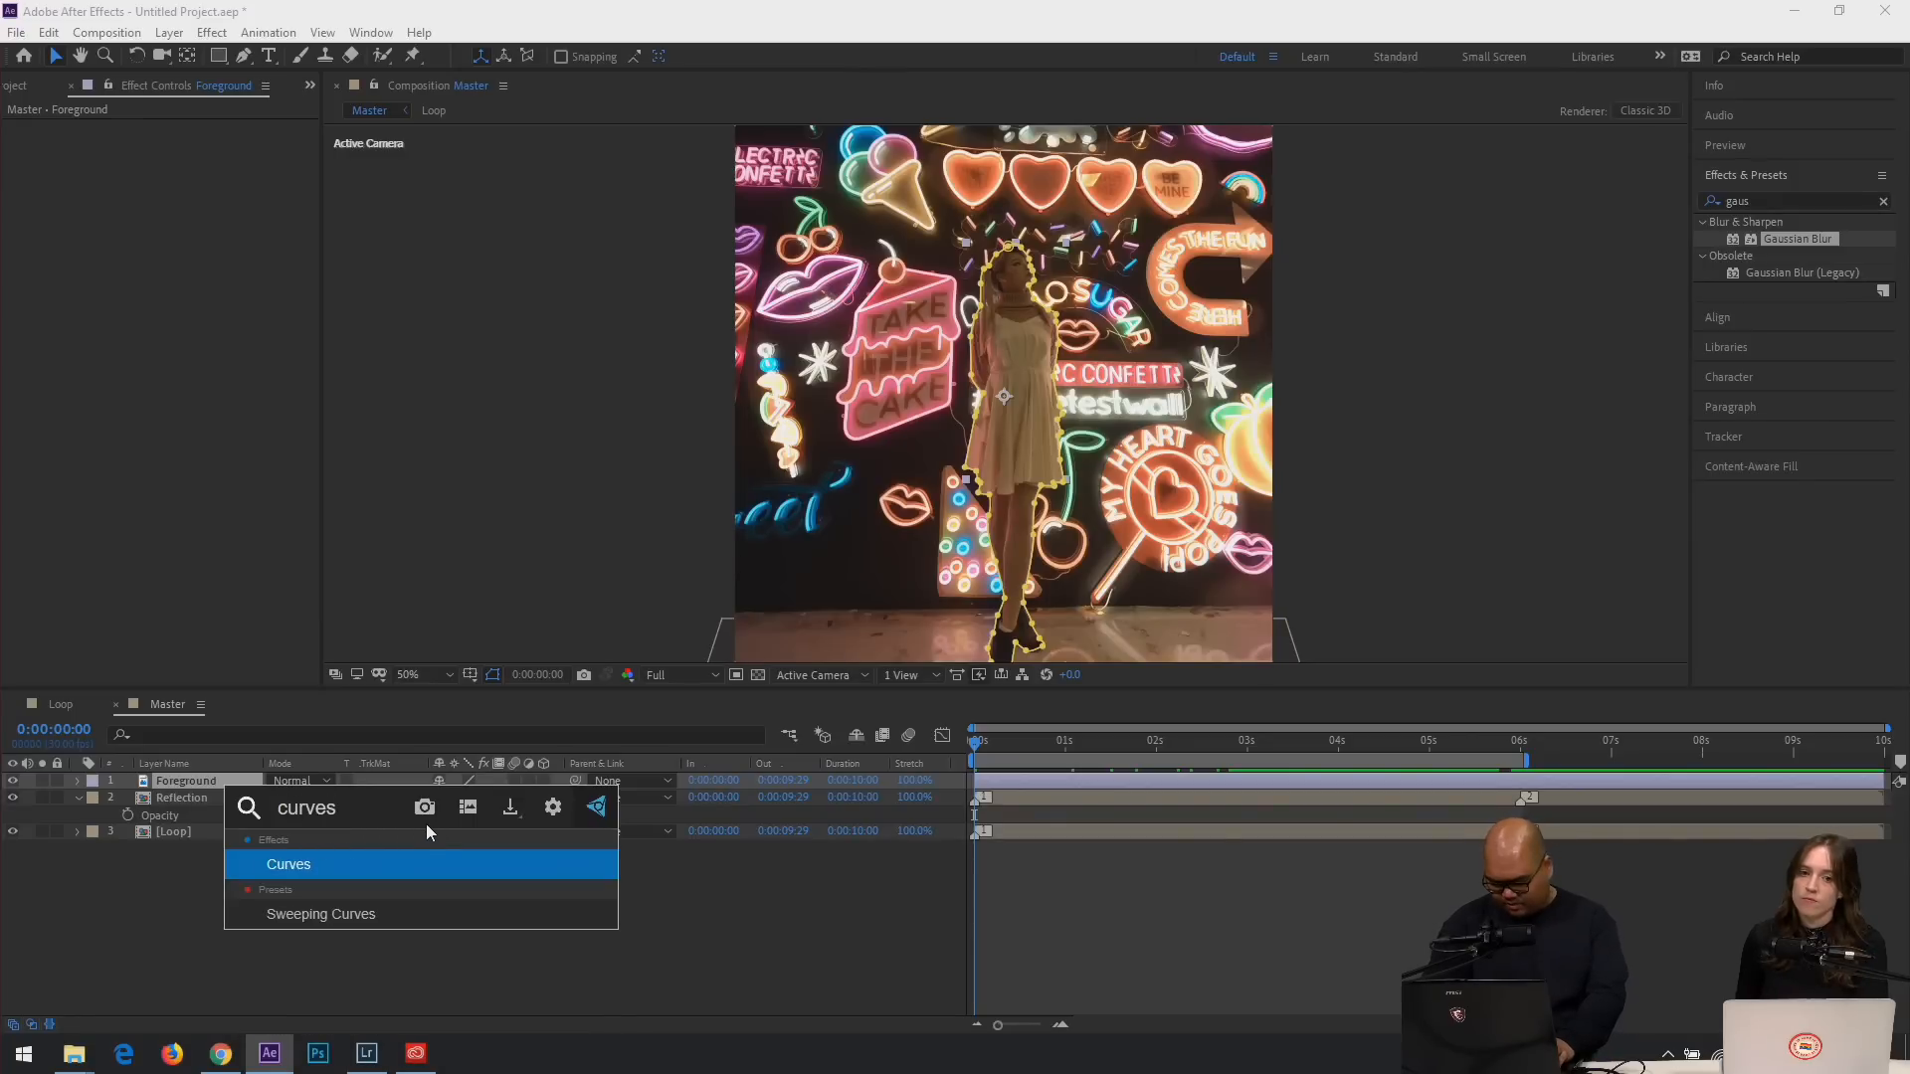
key(Return)
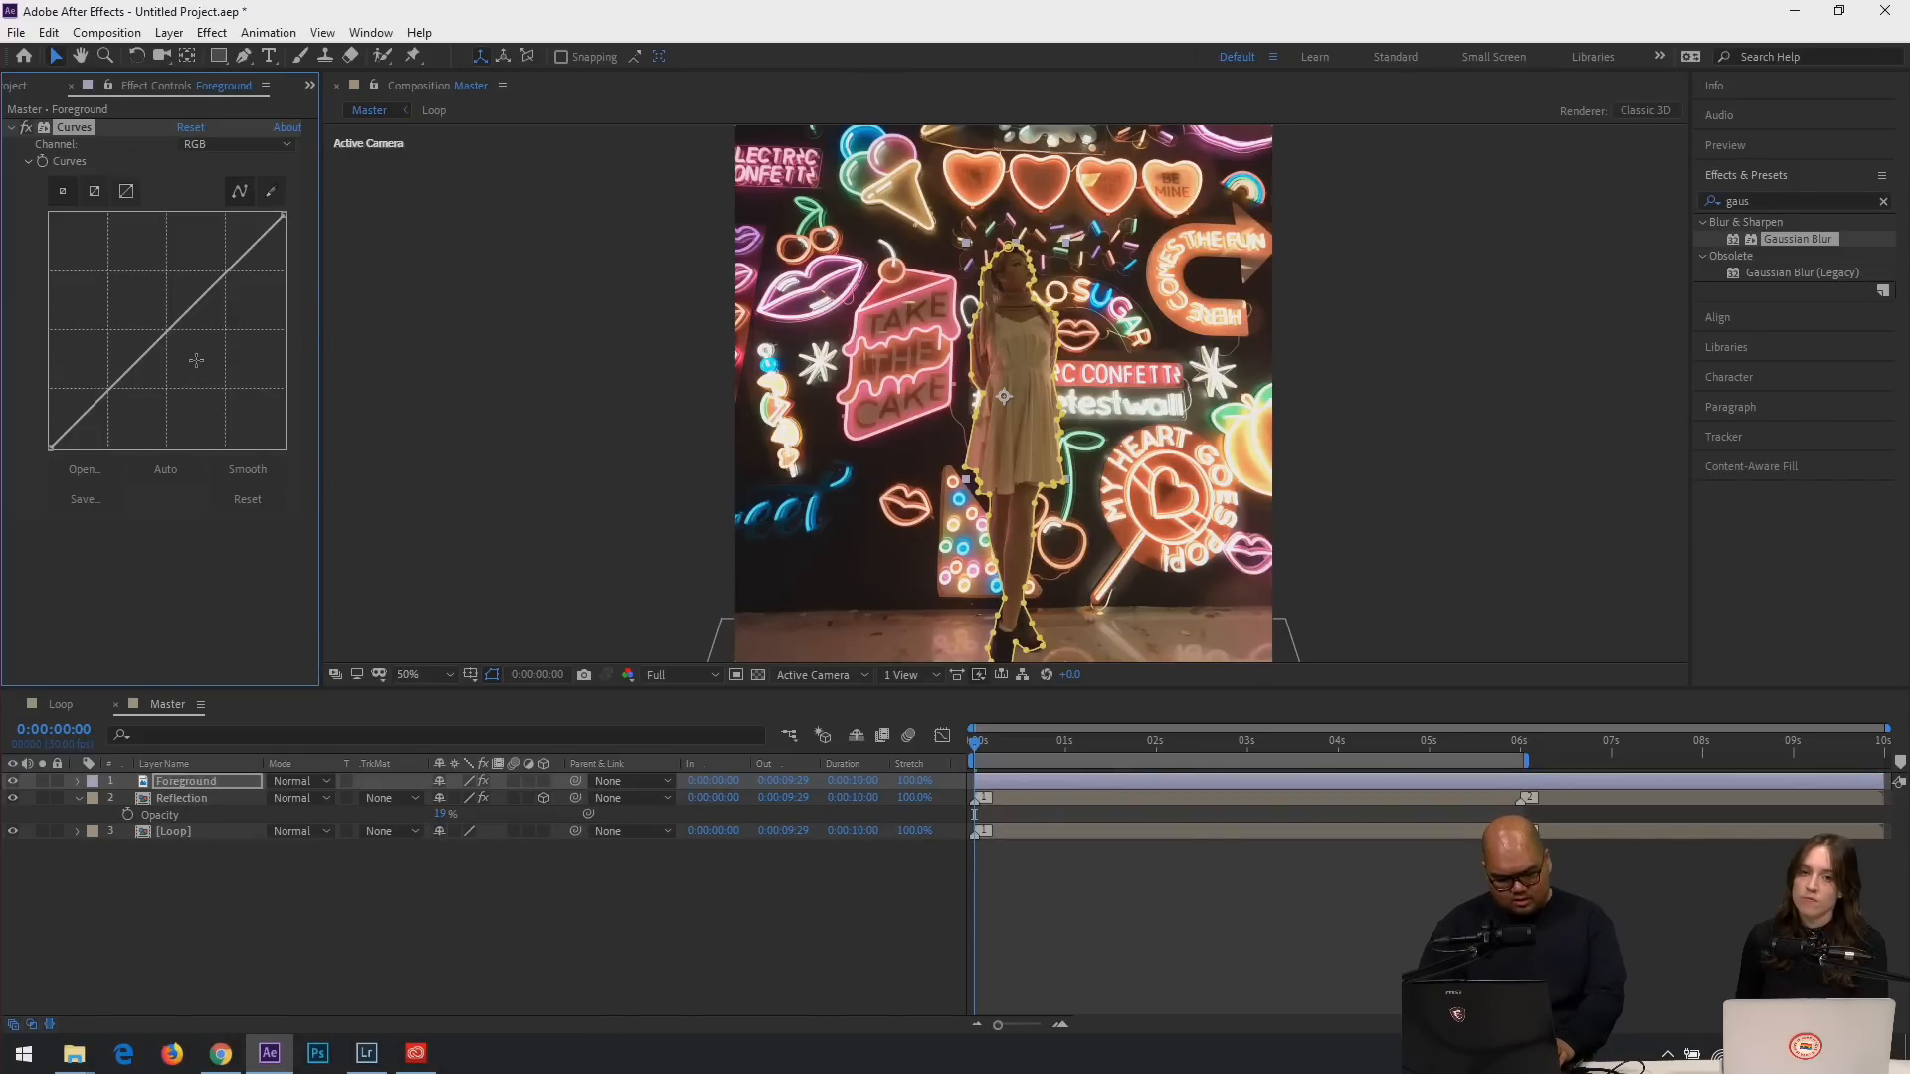
drag(166, 330, 165, 319)
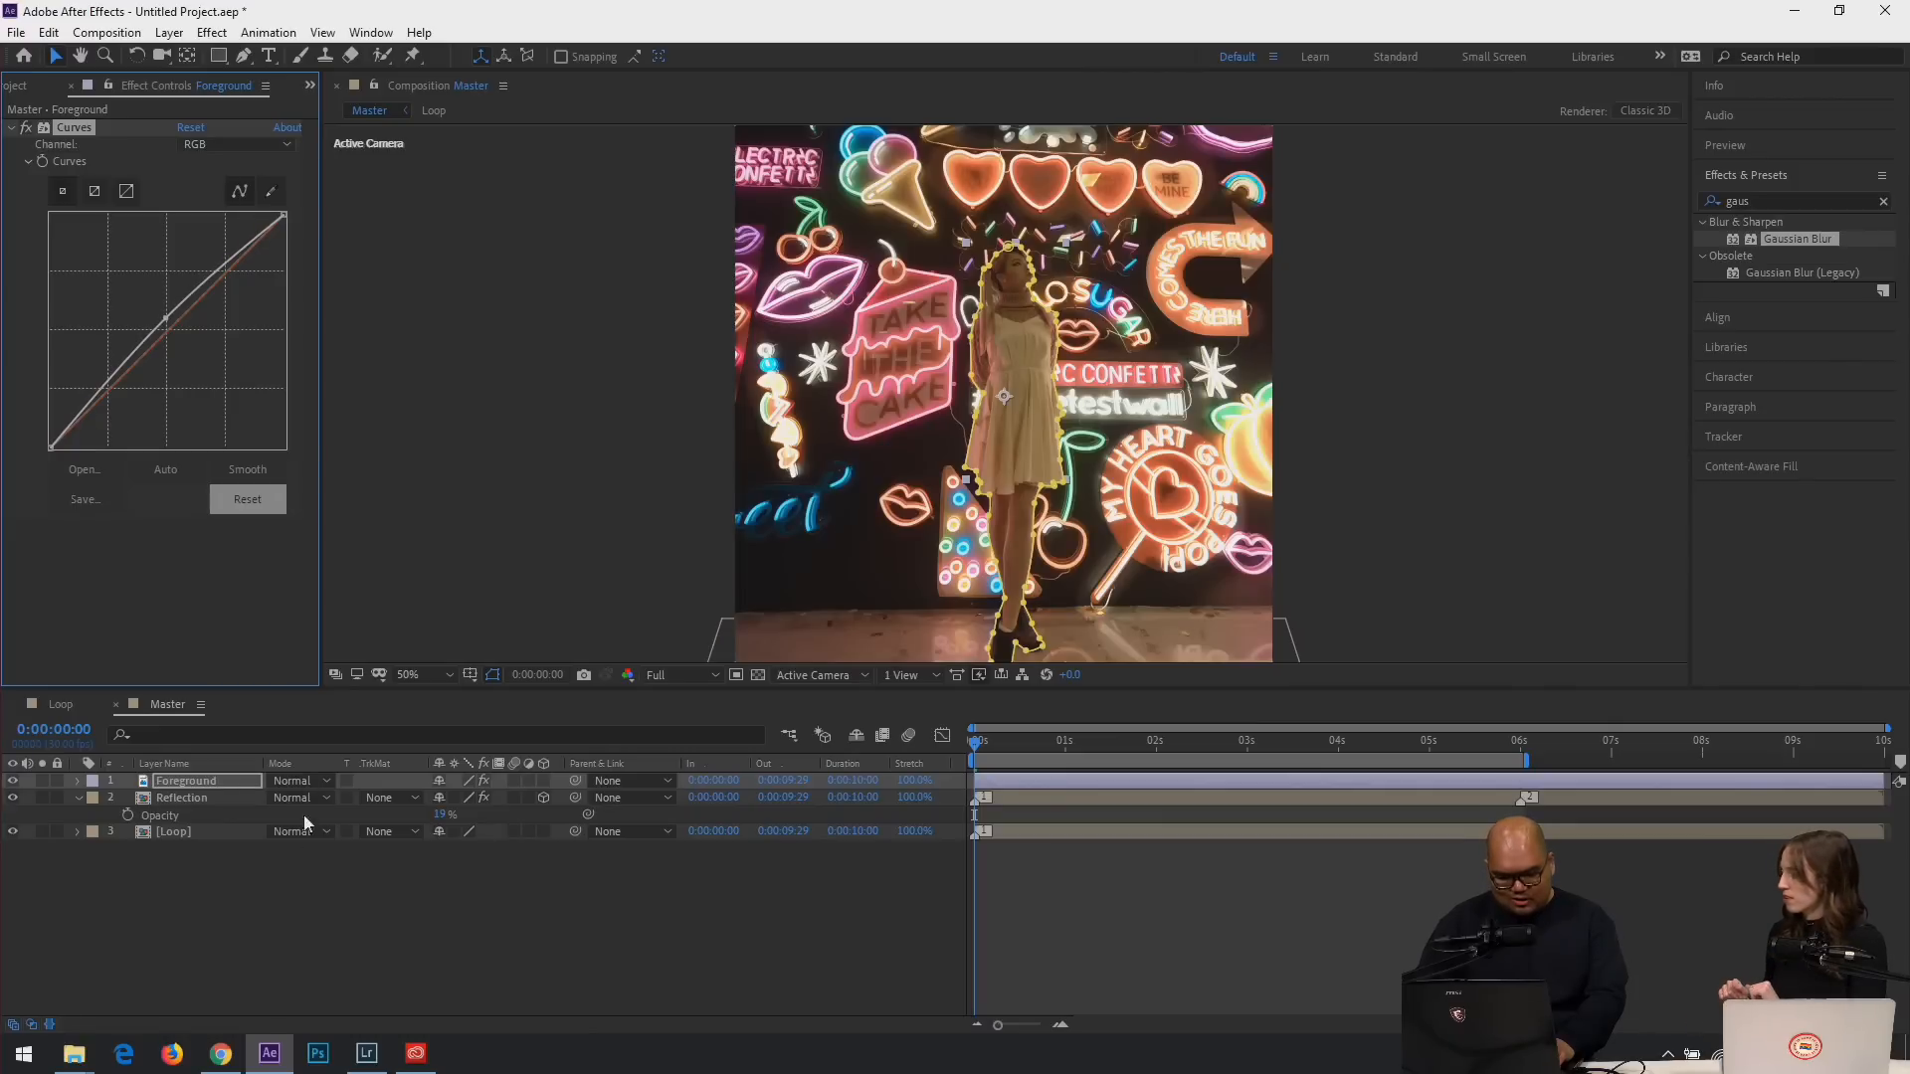
click(260, 815)
click(203, 782)
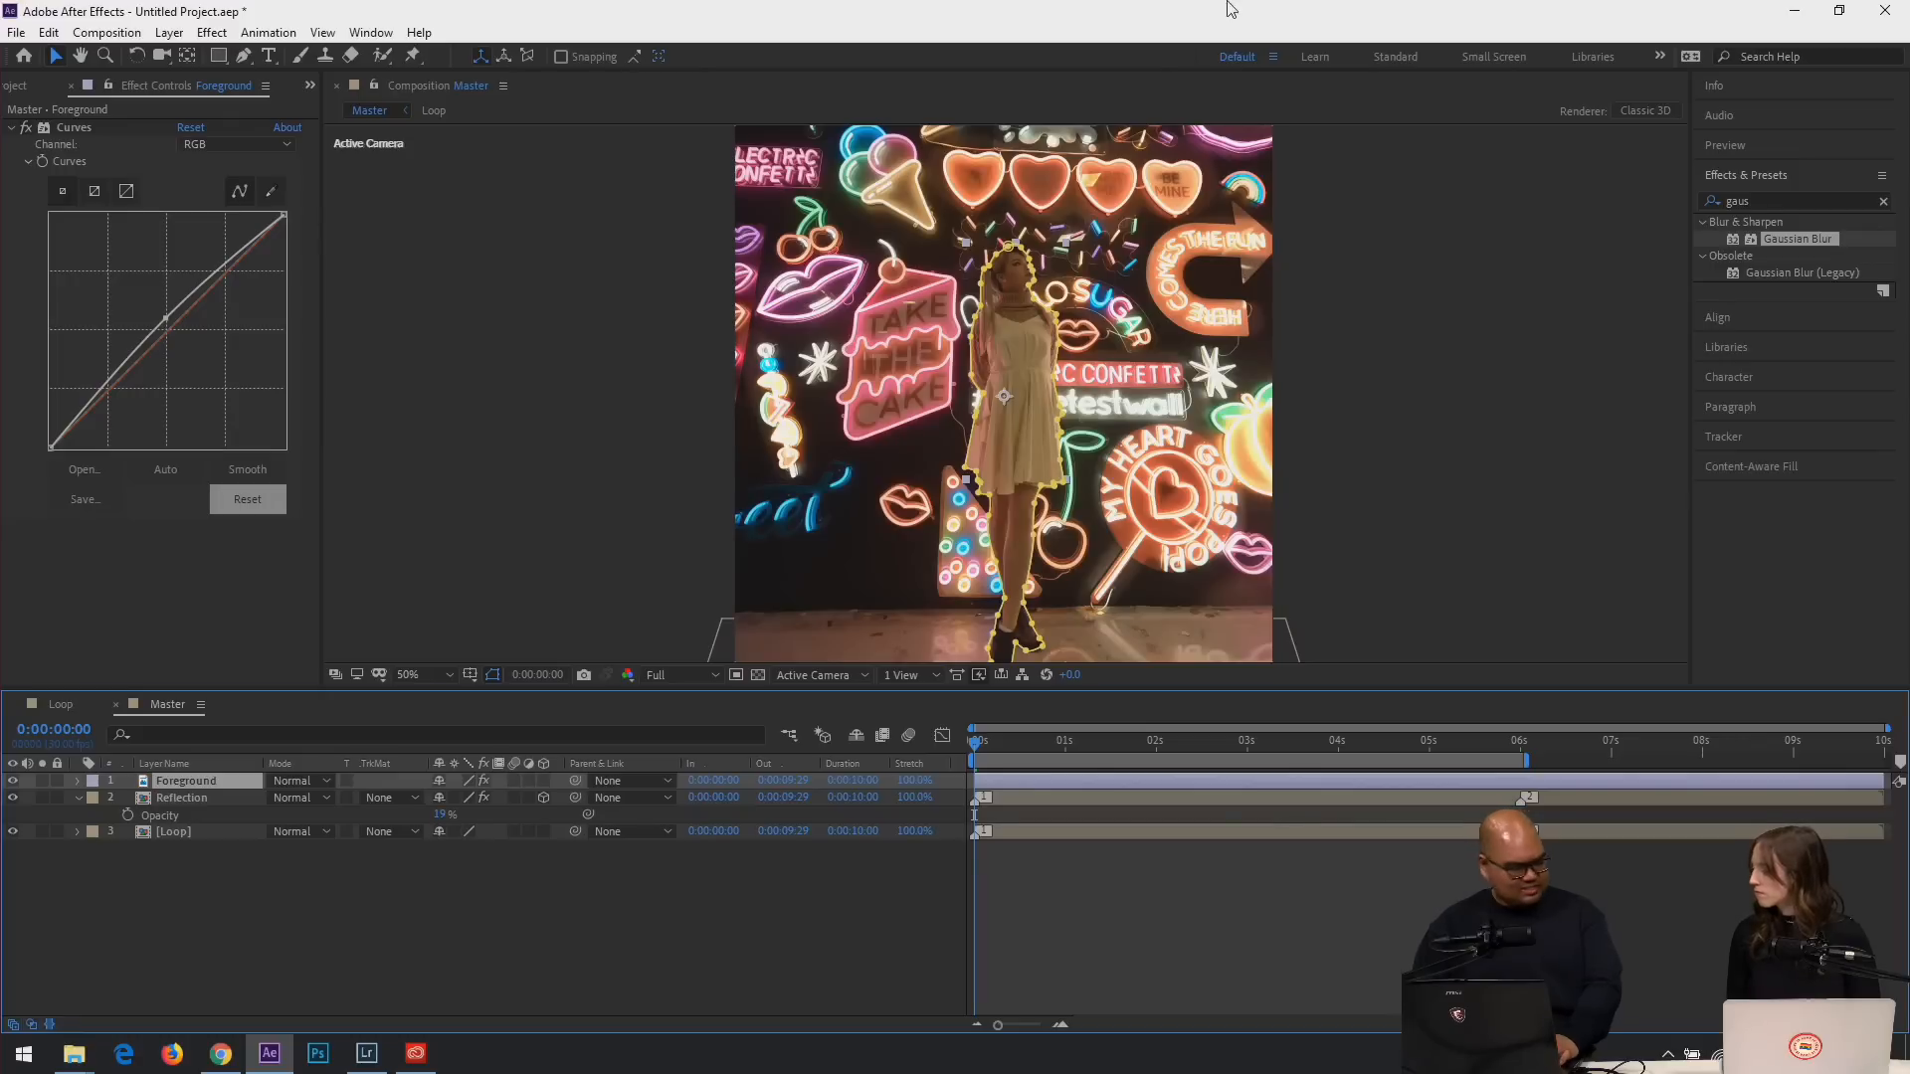
key(ctrl+space)
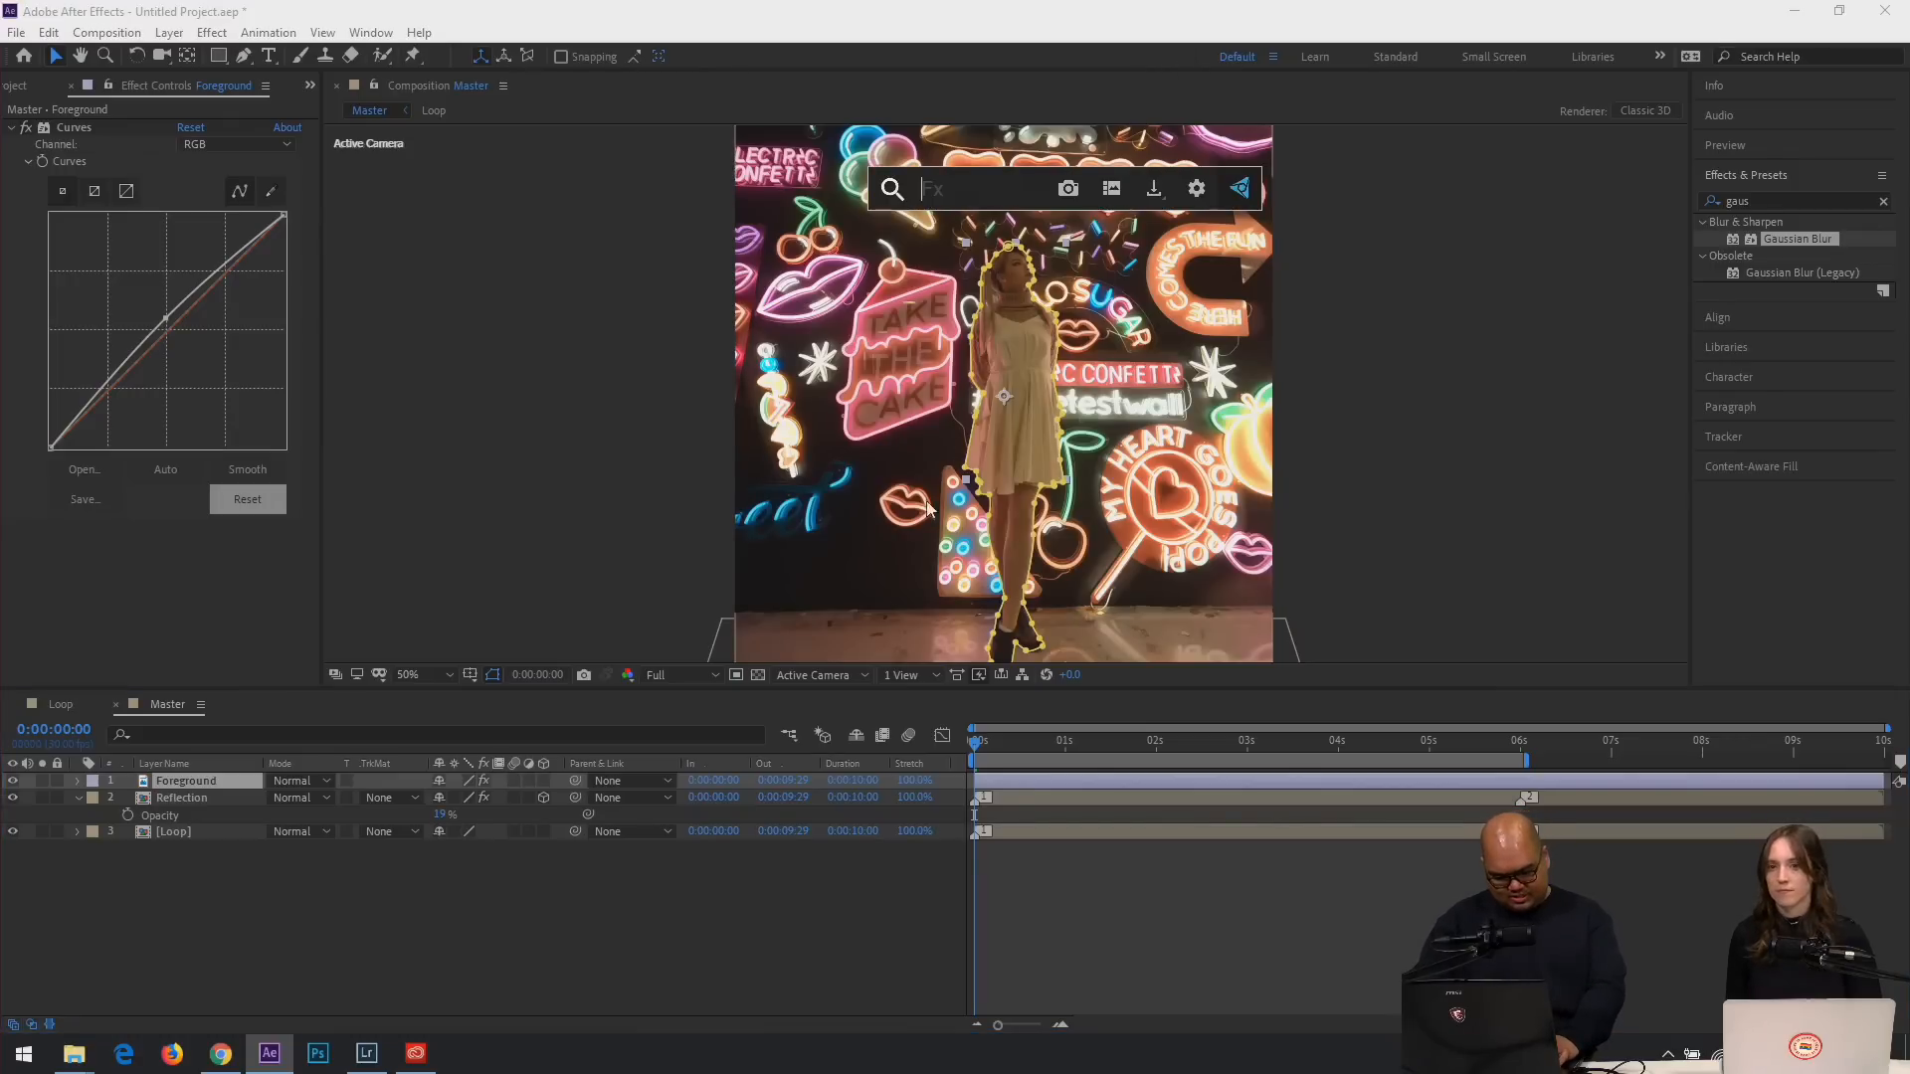
click(587, 947)
key(ctrl+space)
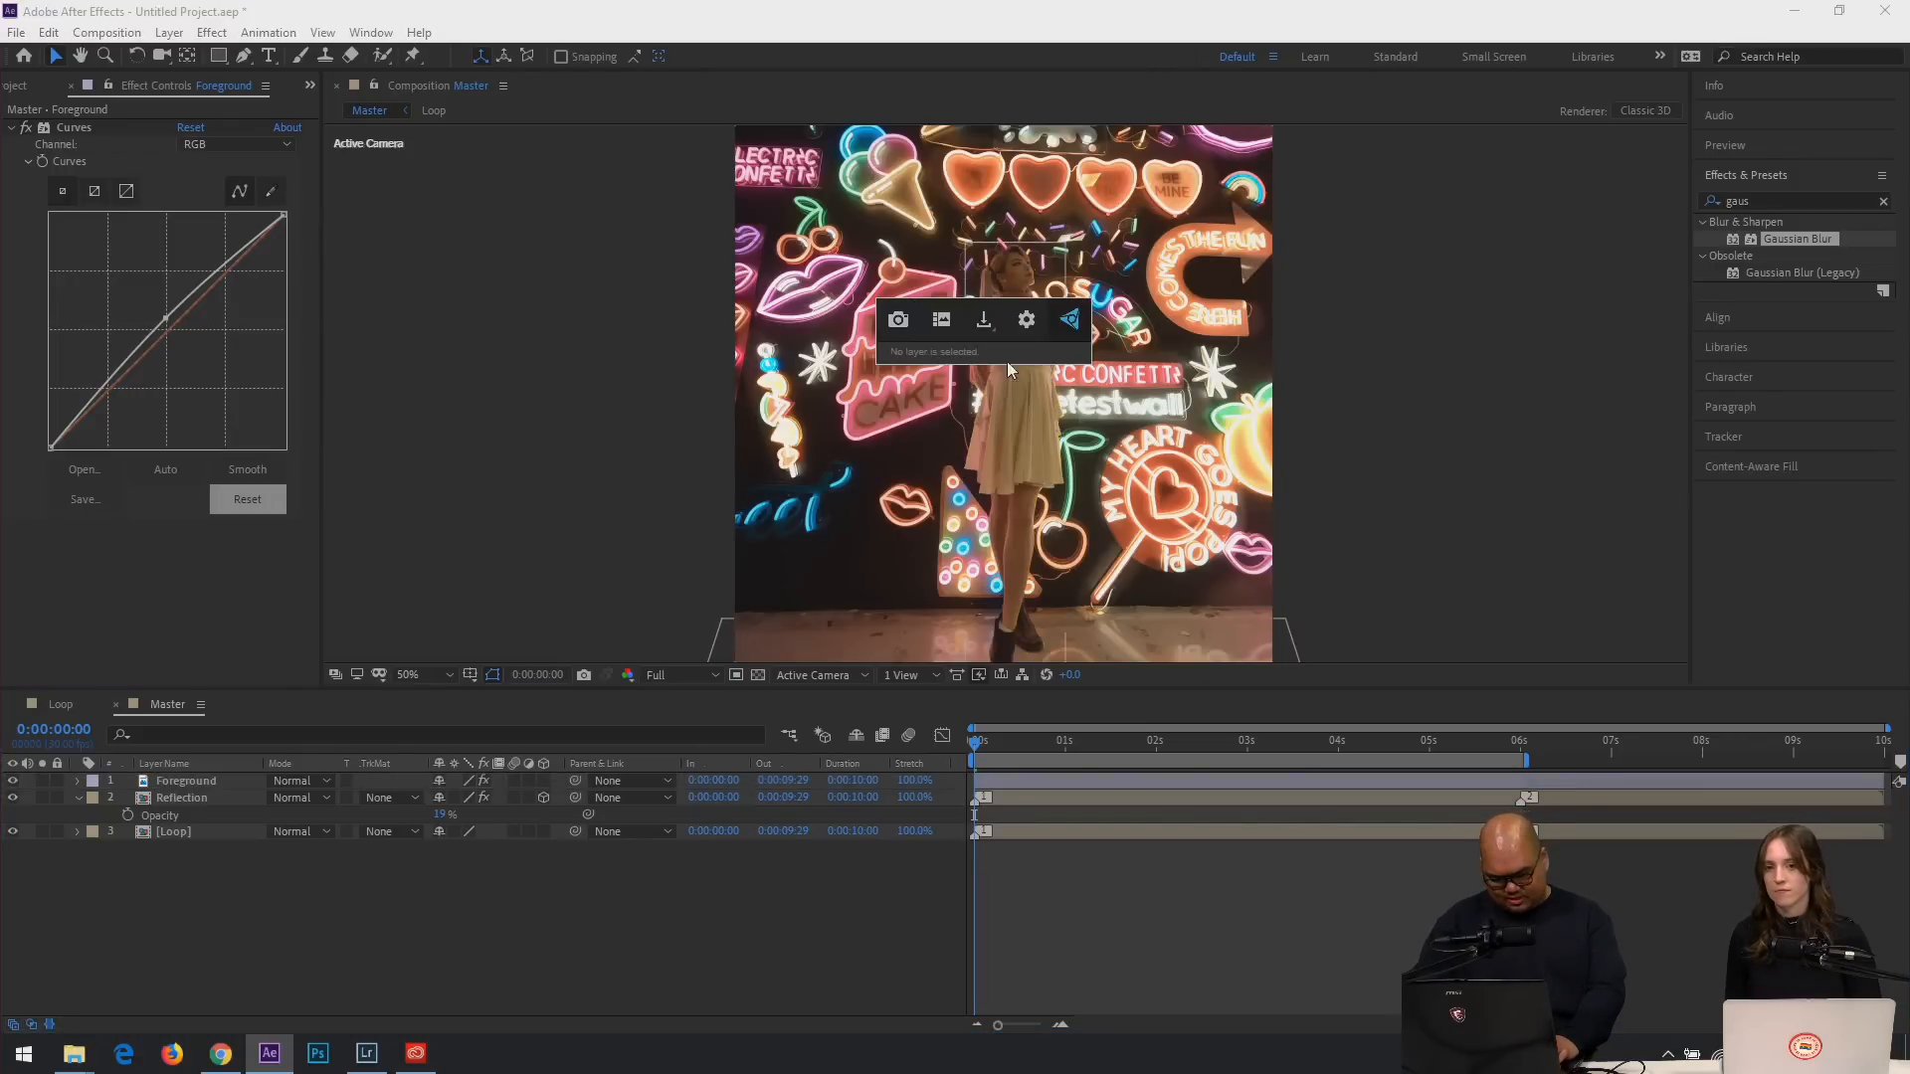
click(1764, 201)
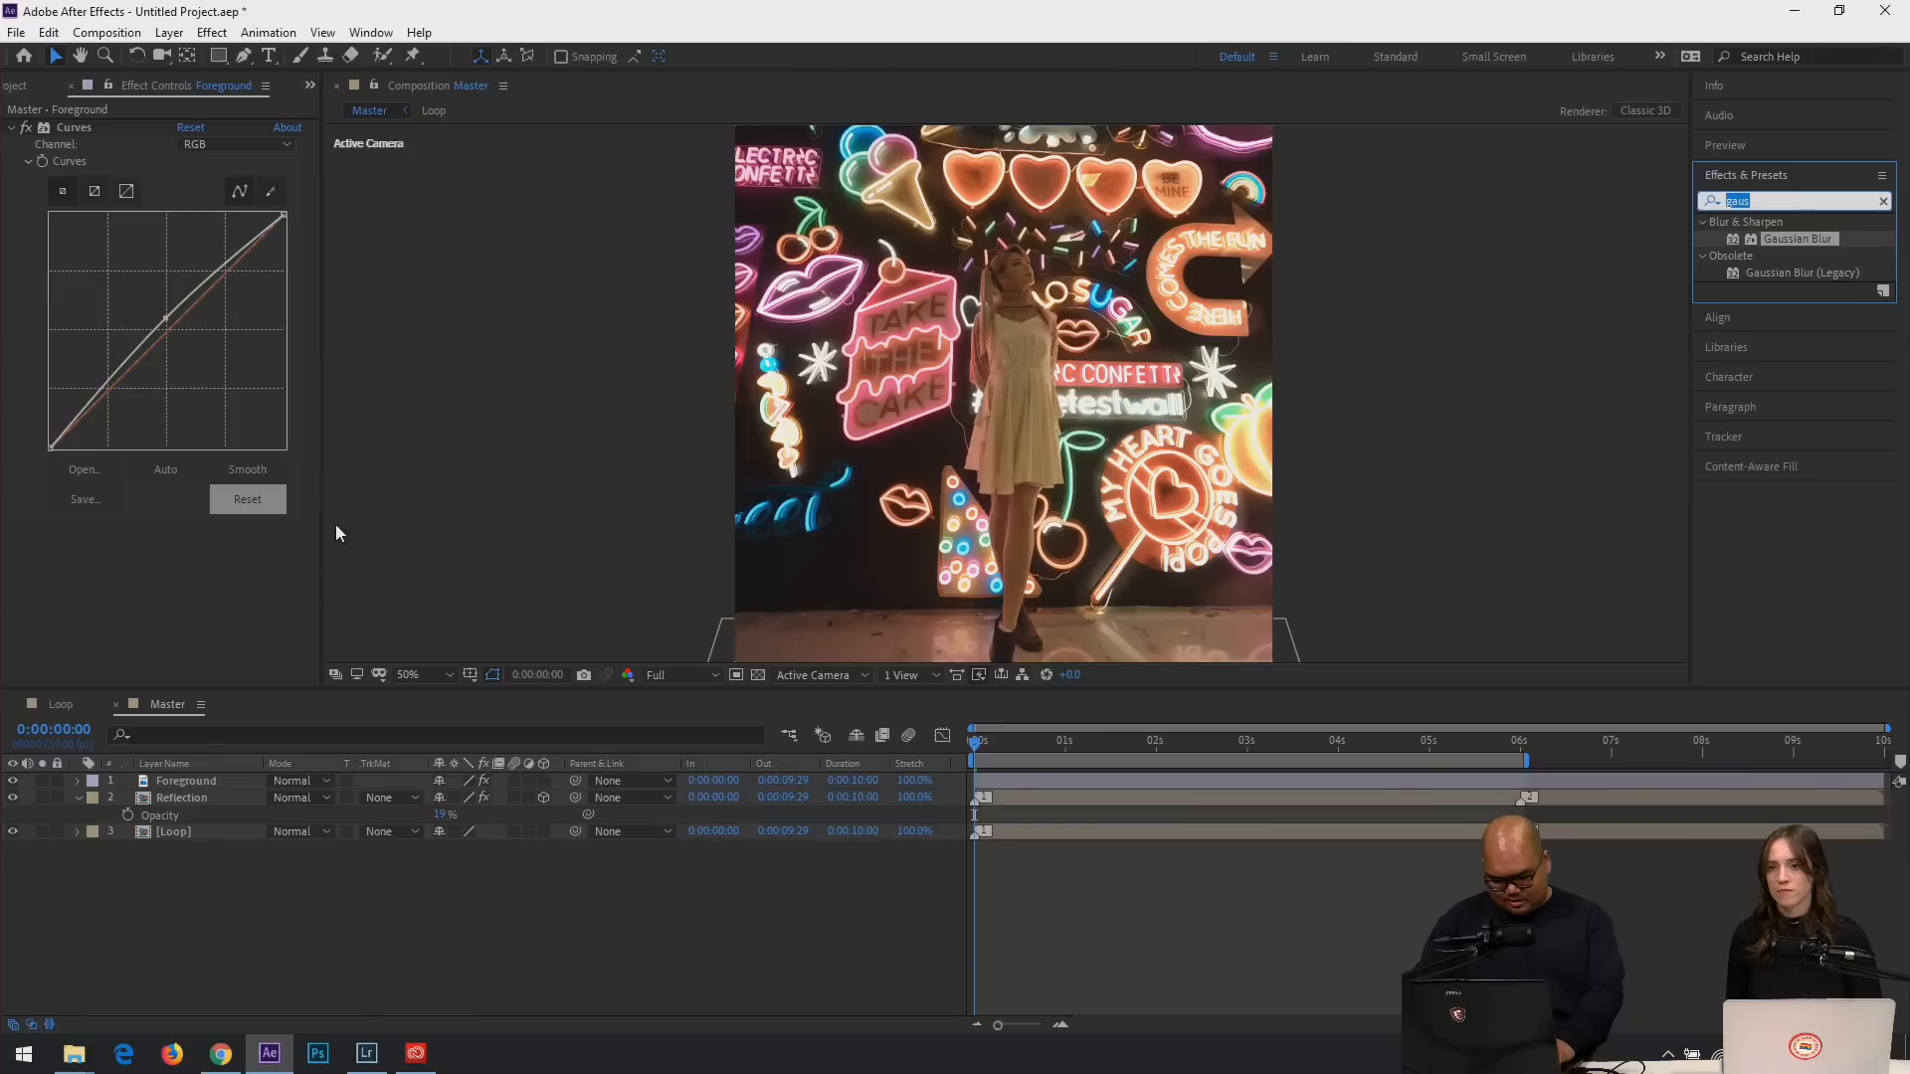
Raise the RGB midtones of the Foreground layer's Curves effect slightly further, and deselect the layer.
click(165, 321)
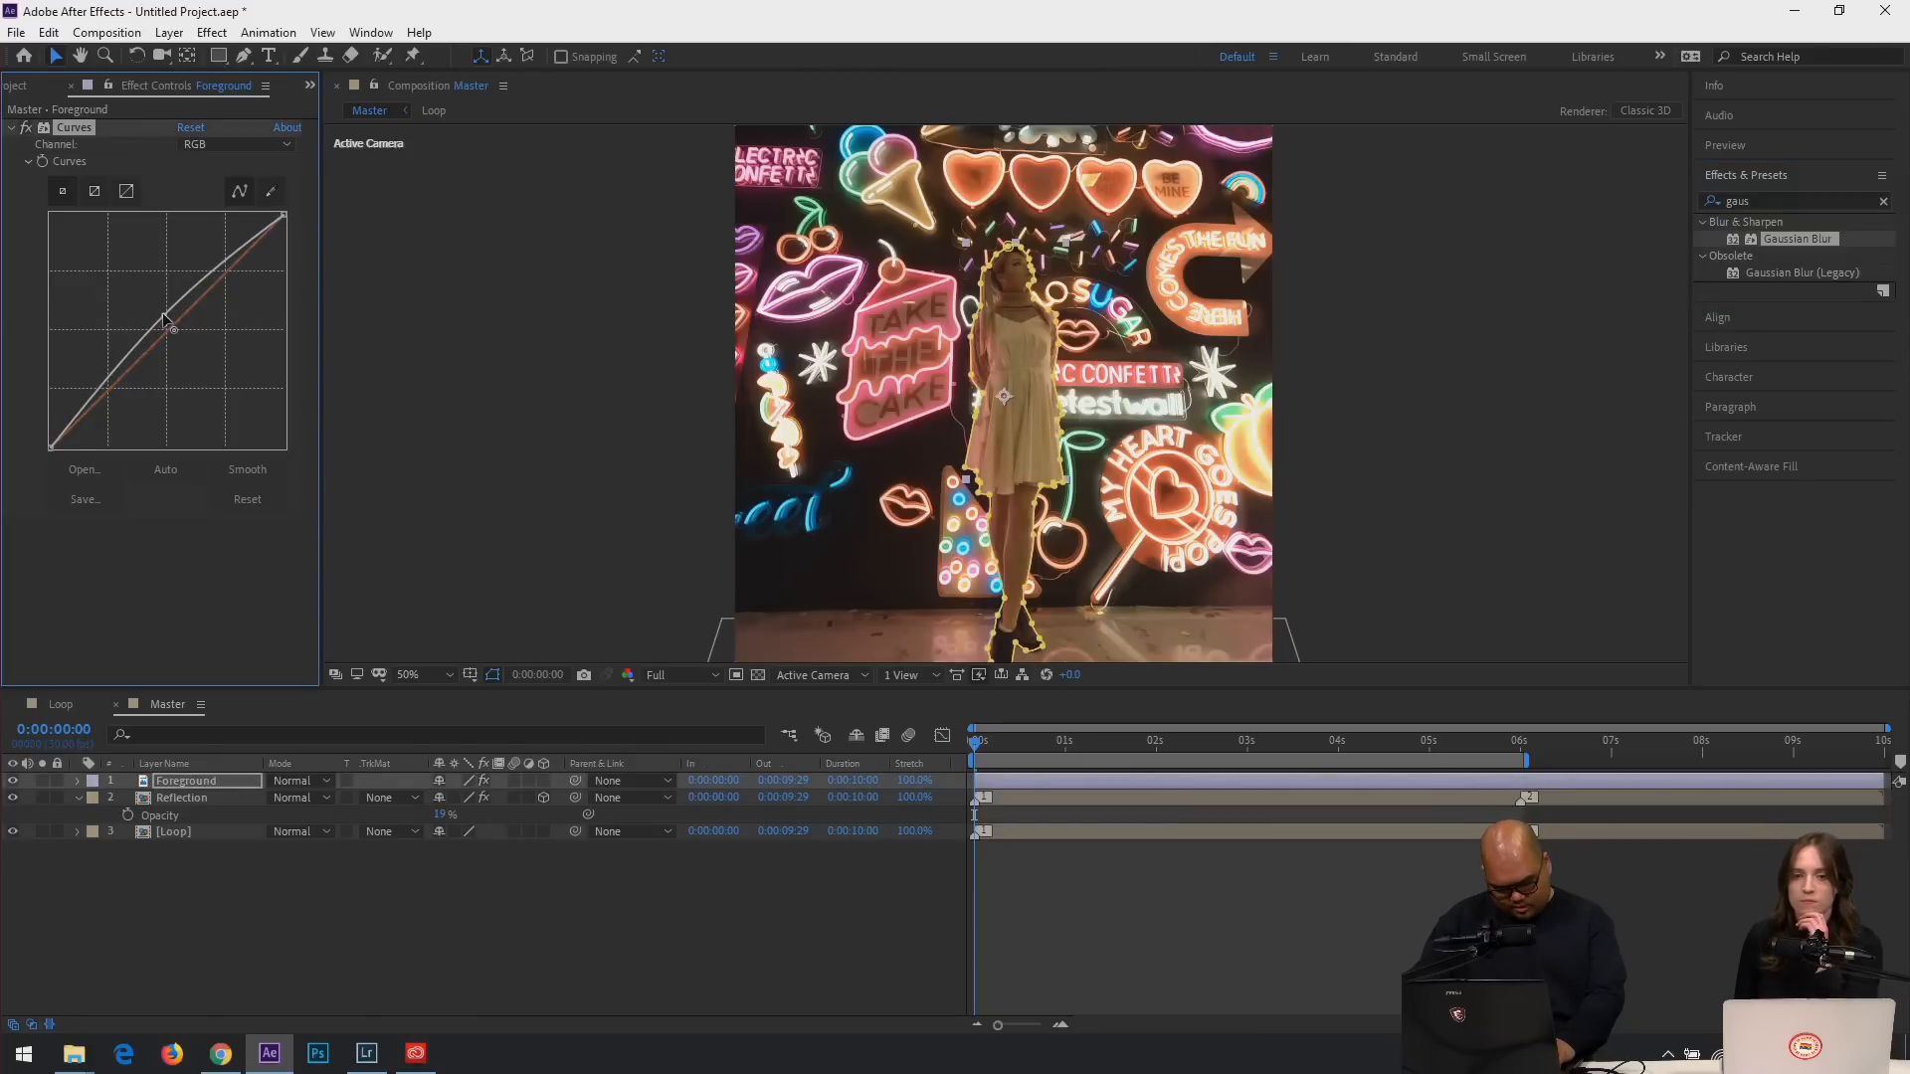
drag(165, 316, 165, 315)
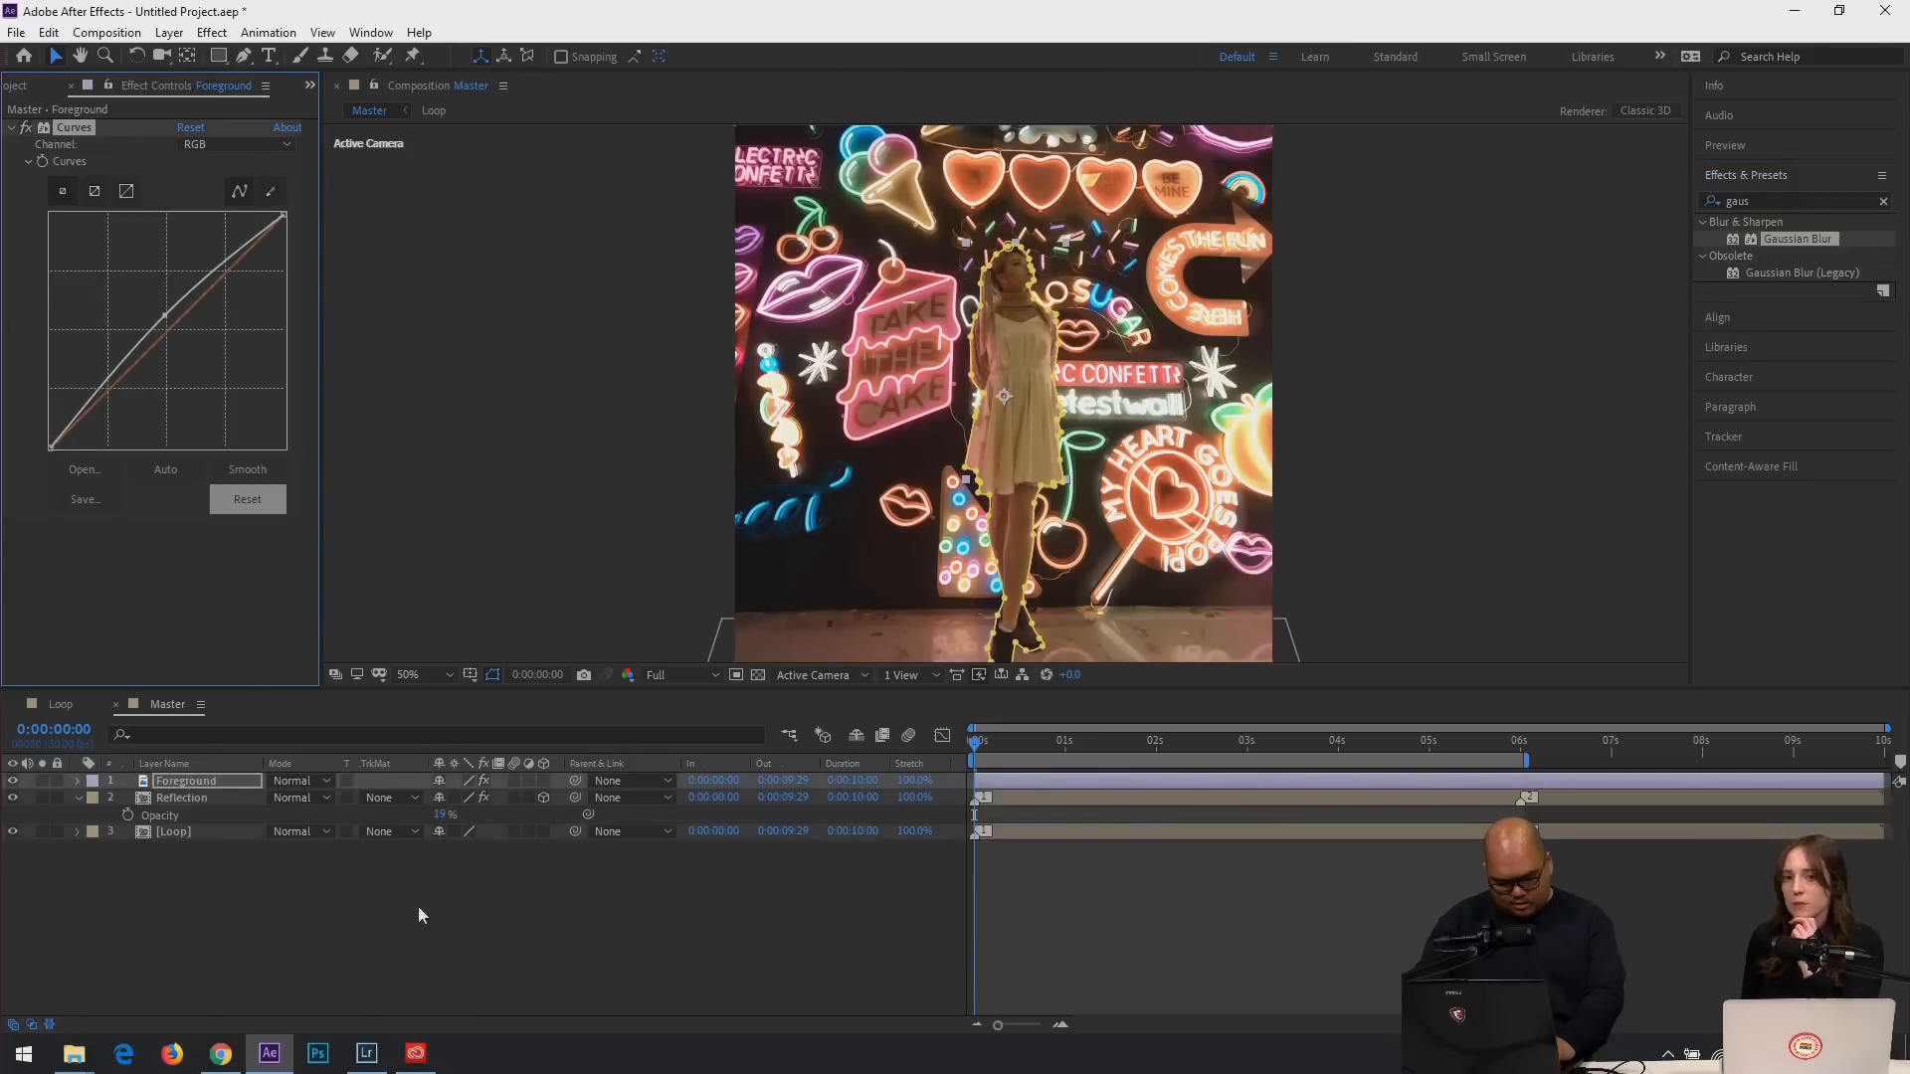
click(419, 911)
Preview the Master composition with the whole frame in view to check the brightened foreground against the neon wall.
drag(1010, 754, 1256, 775)
key(space)
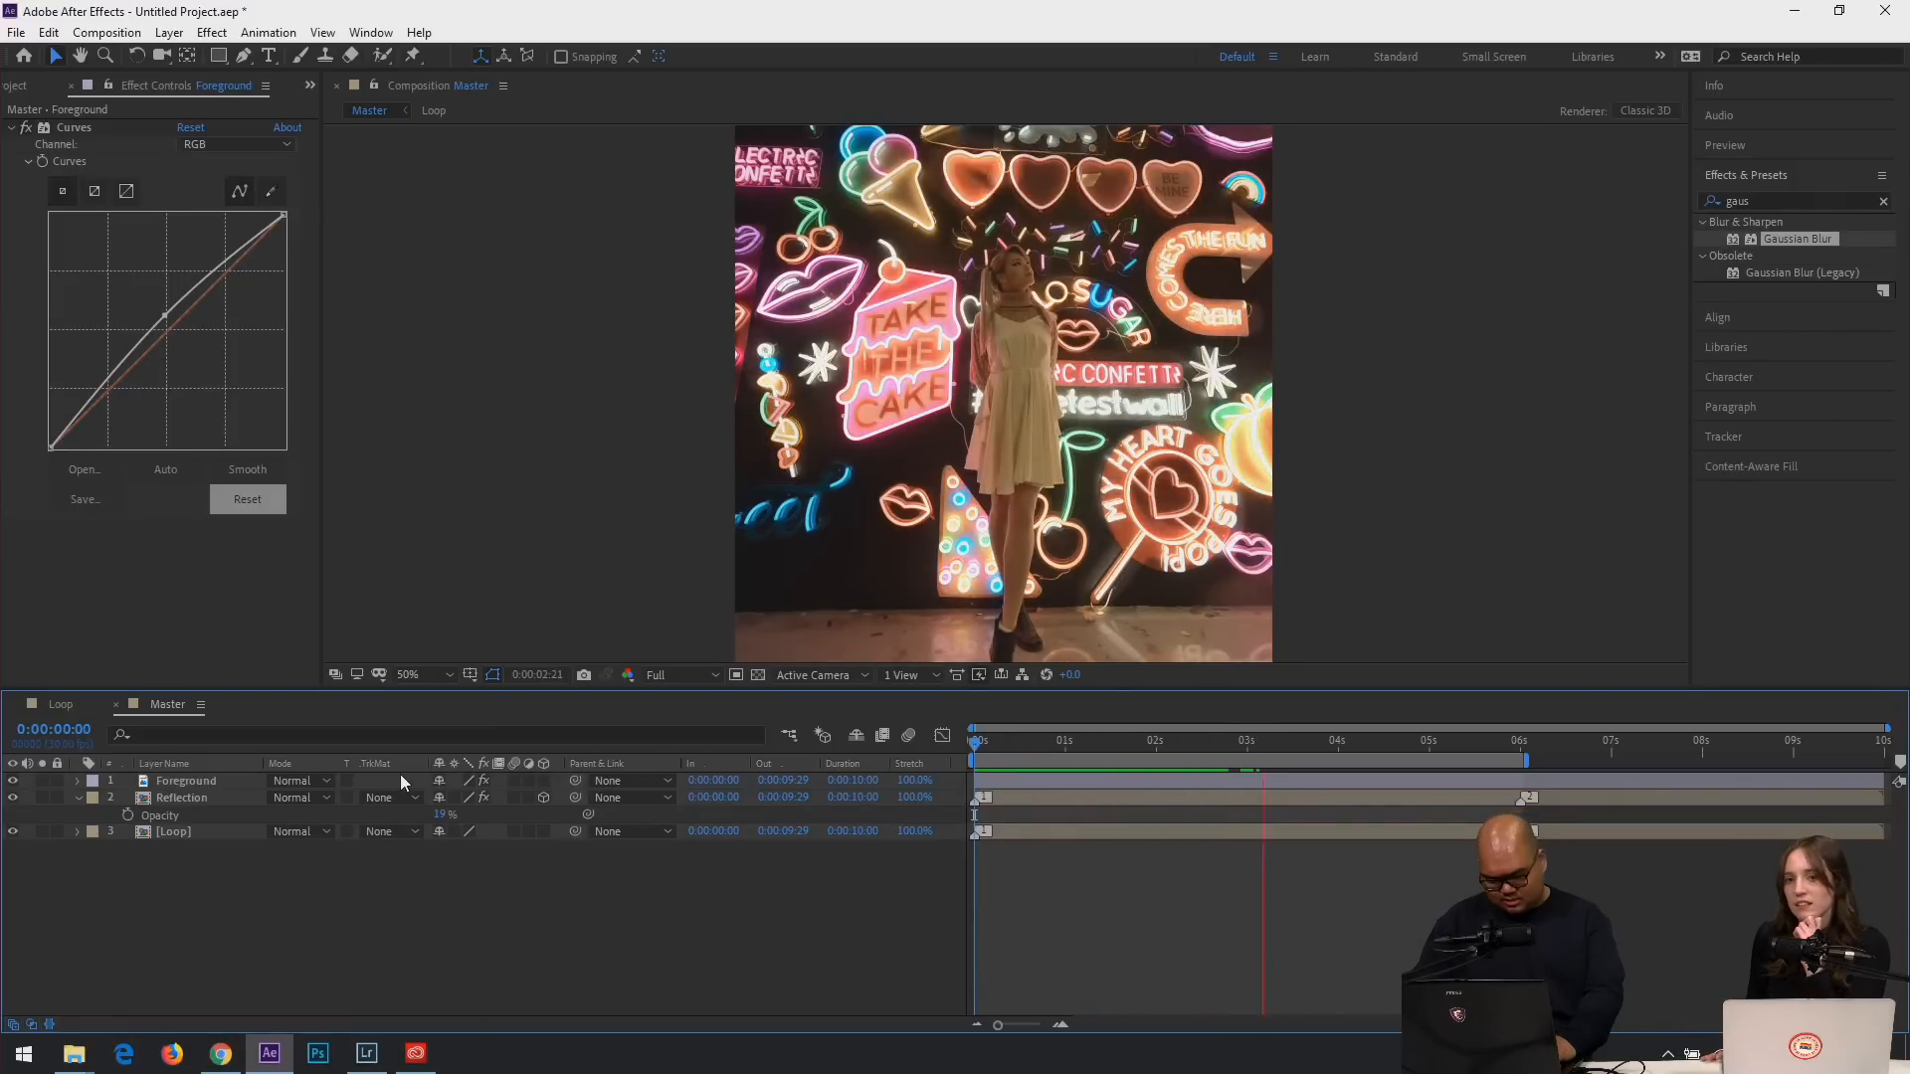
key(comma)
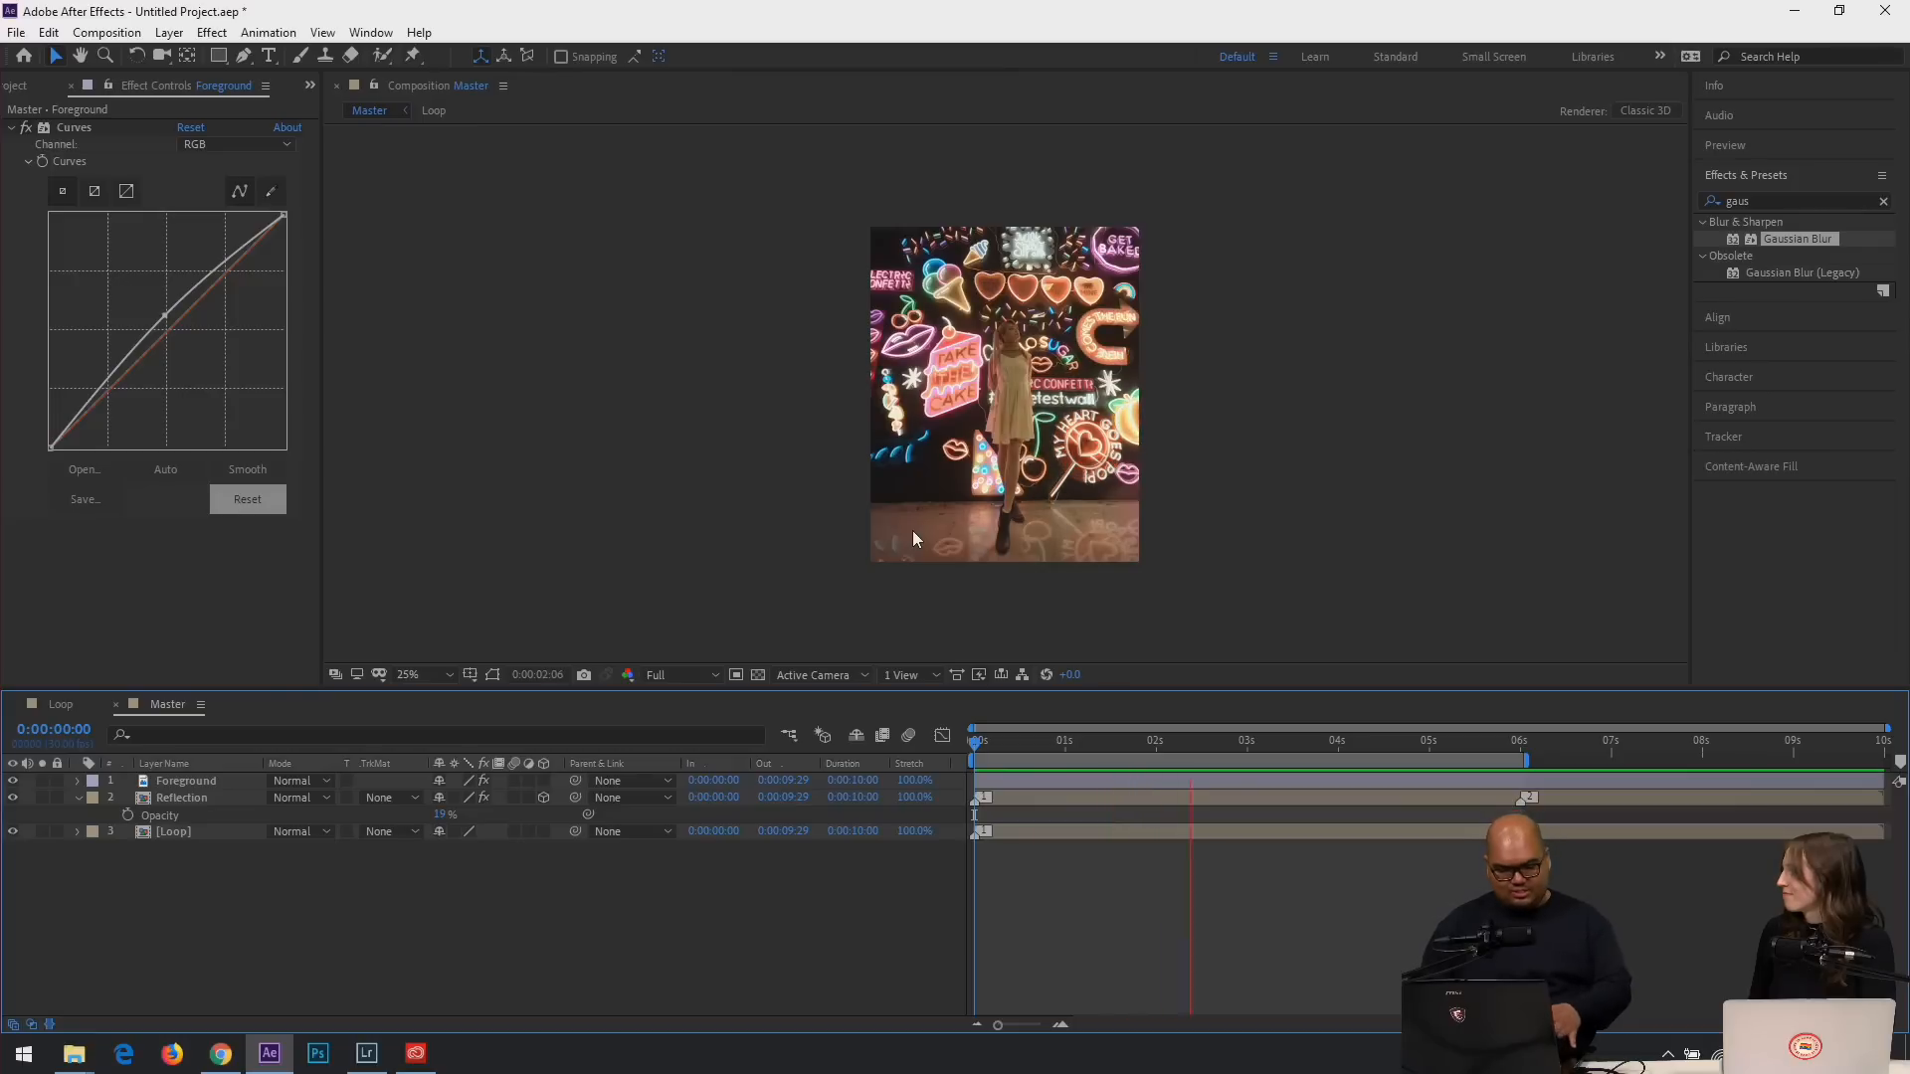
key(space)
drag(1274, 748, 1057, 756)
Add the looperman music-box audio file from the AdobeStream folder to Master as the lowest layer, below Loop.
click(74, 1054)
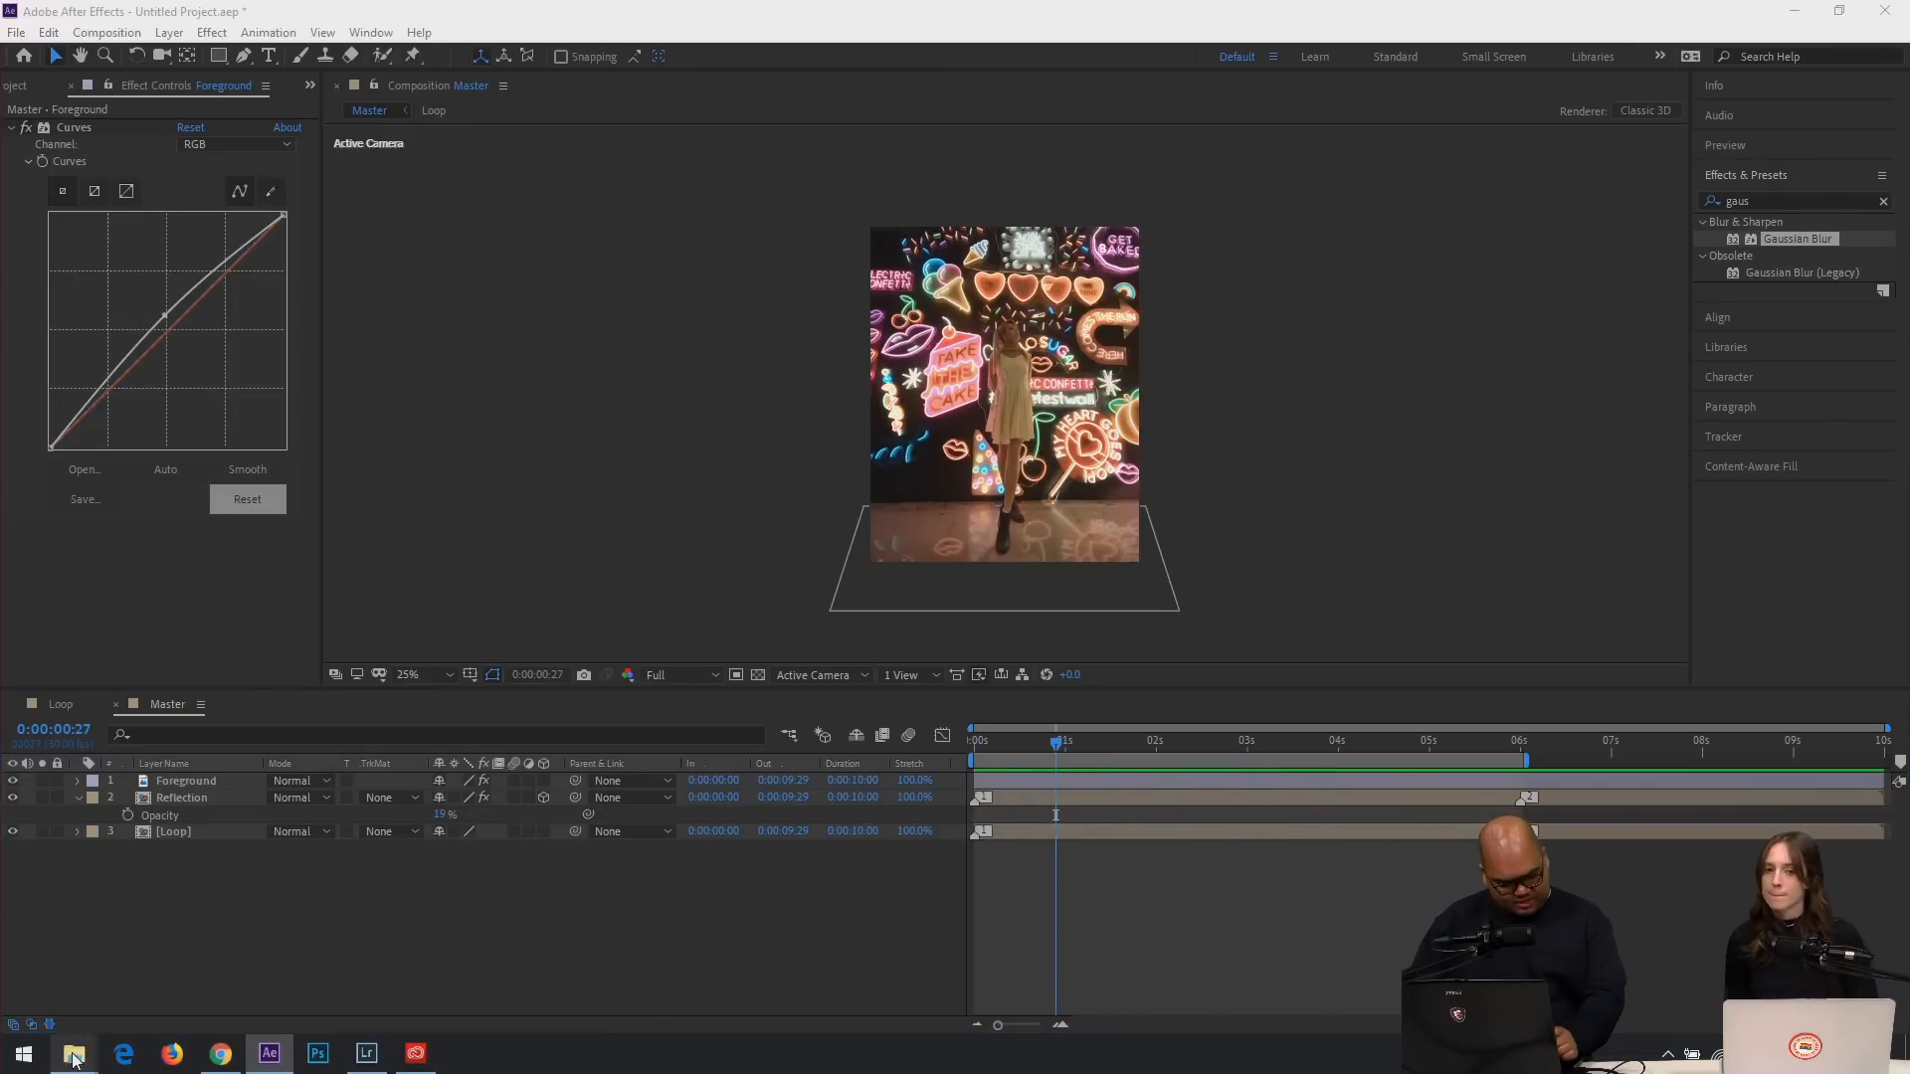
click(134, 972)
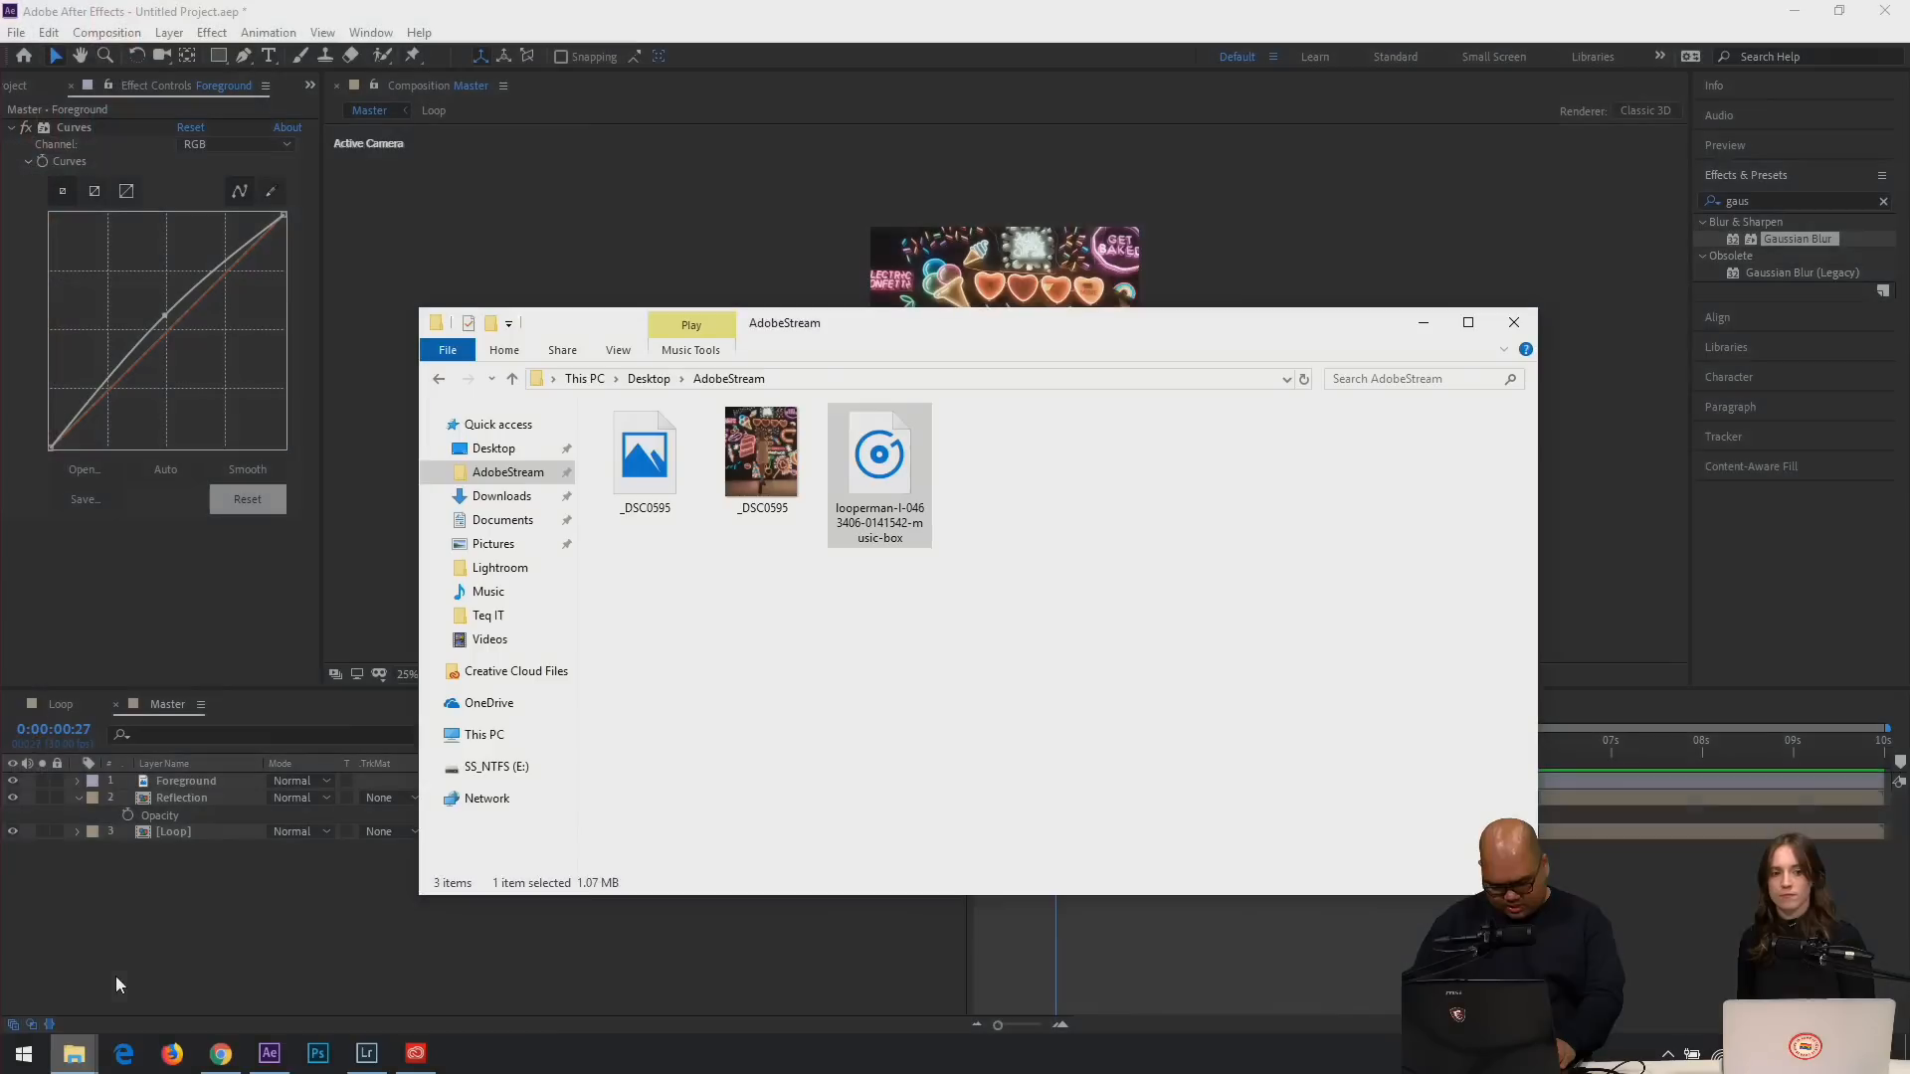
drag(870, 482, 481, 960)
click(1635, 857)
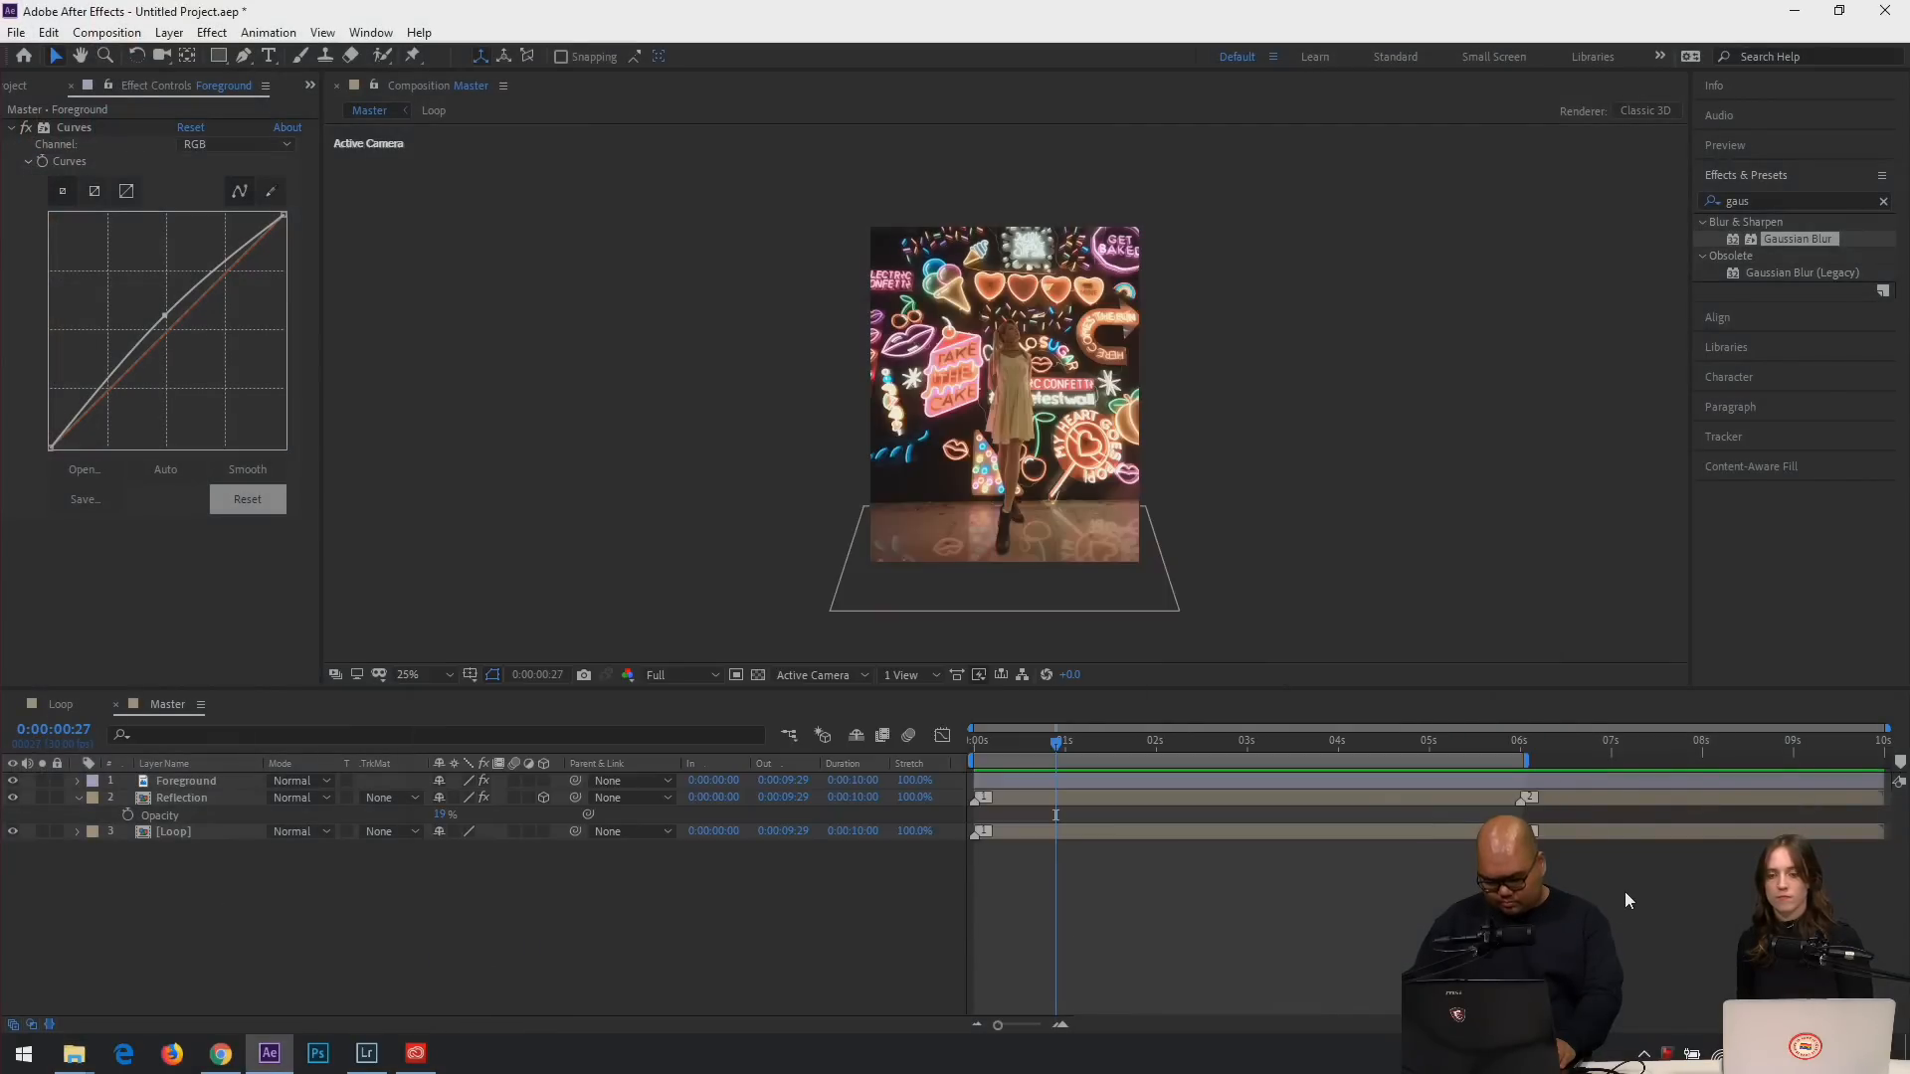
drag(230, 782, 215, 875)
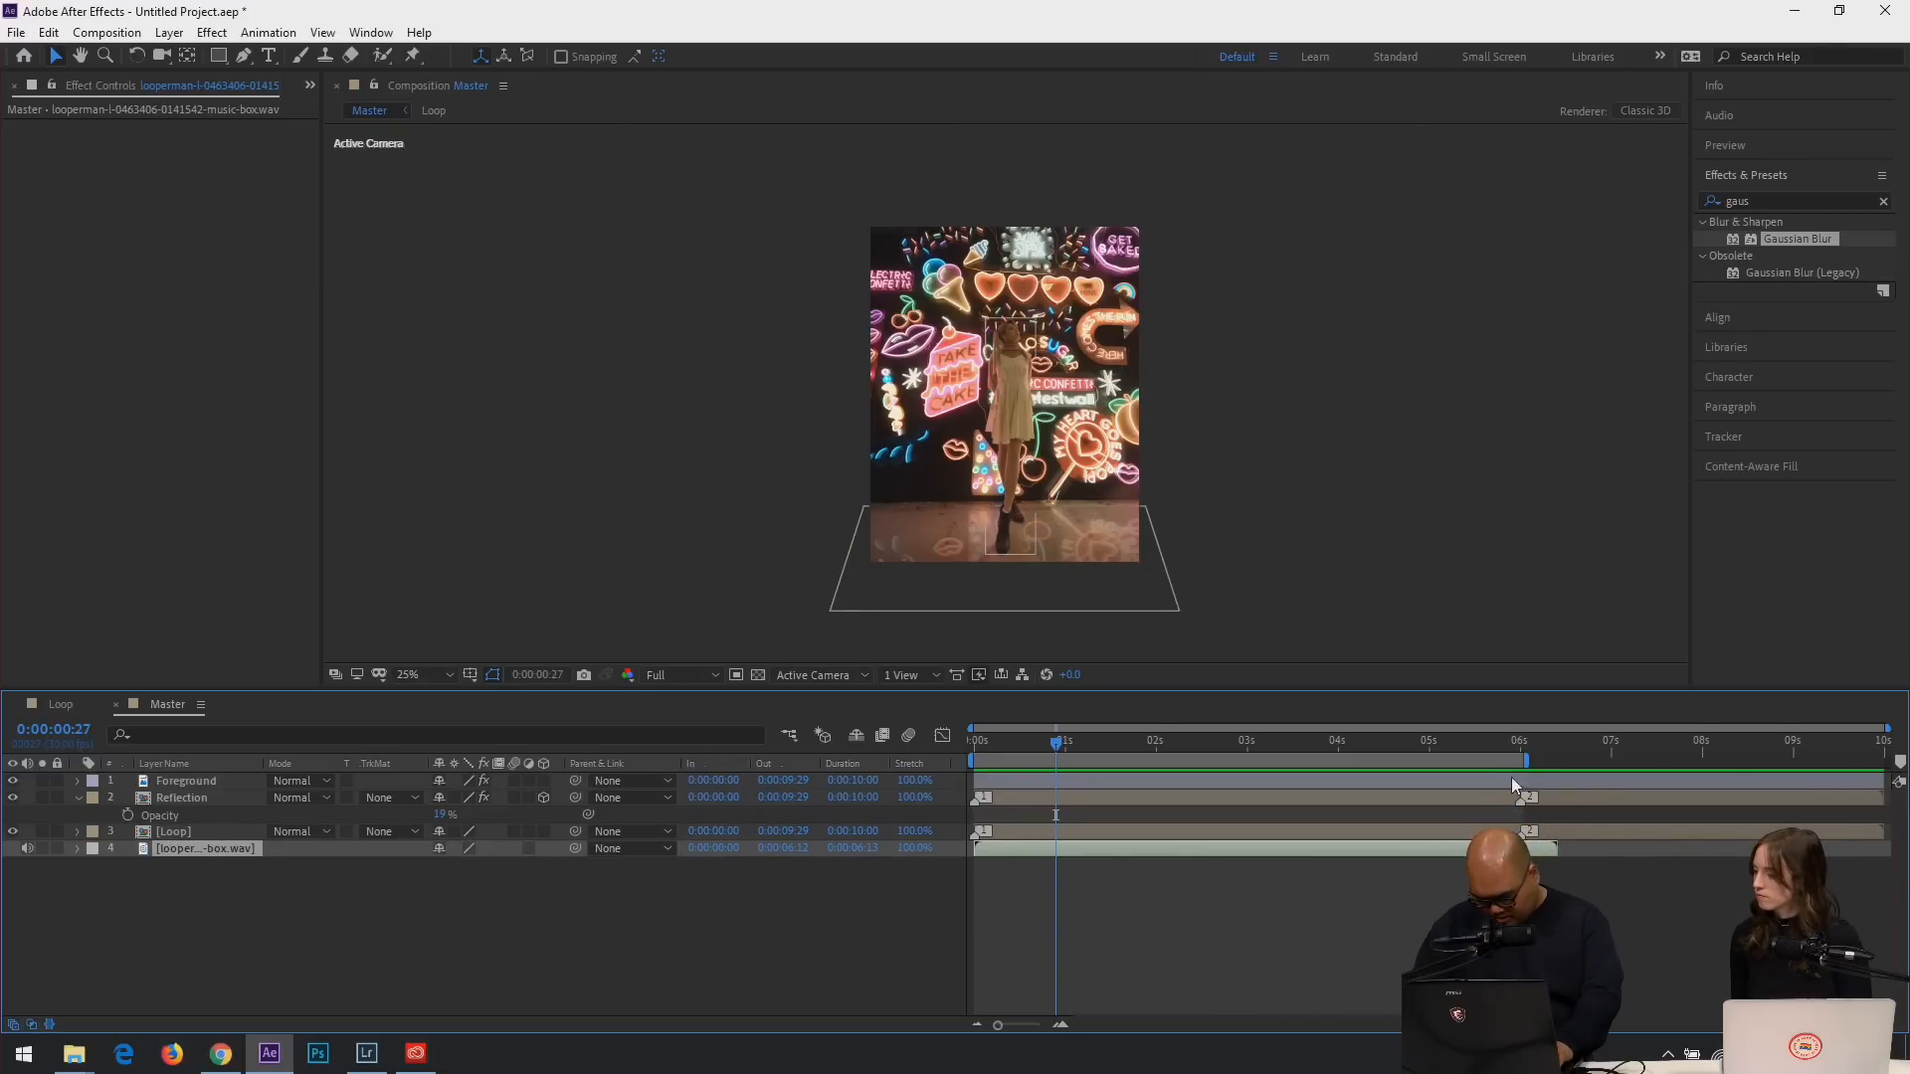
Precompose the Foreground, Reflection and Loop layers as Pre-comp 1 and trim its end at 0:00:06:00.
click(1516, 748)
click(1519, 746)
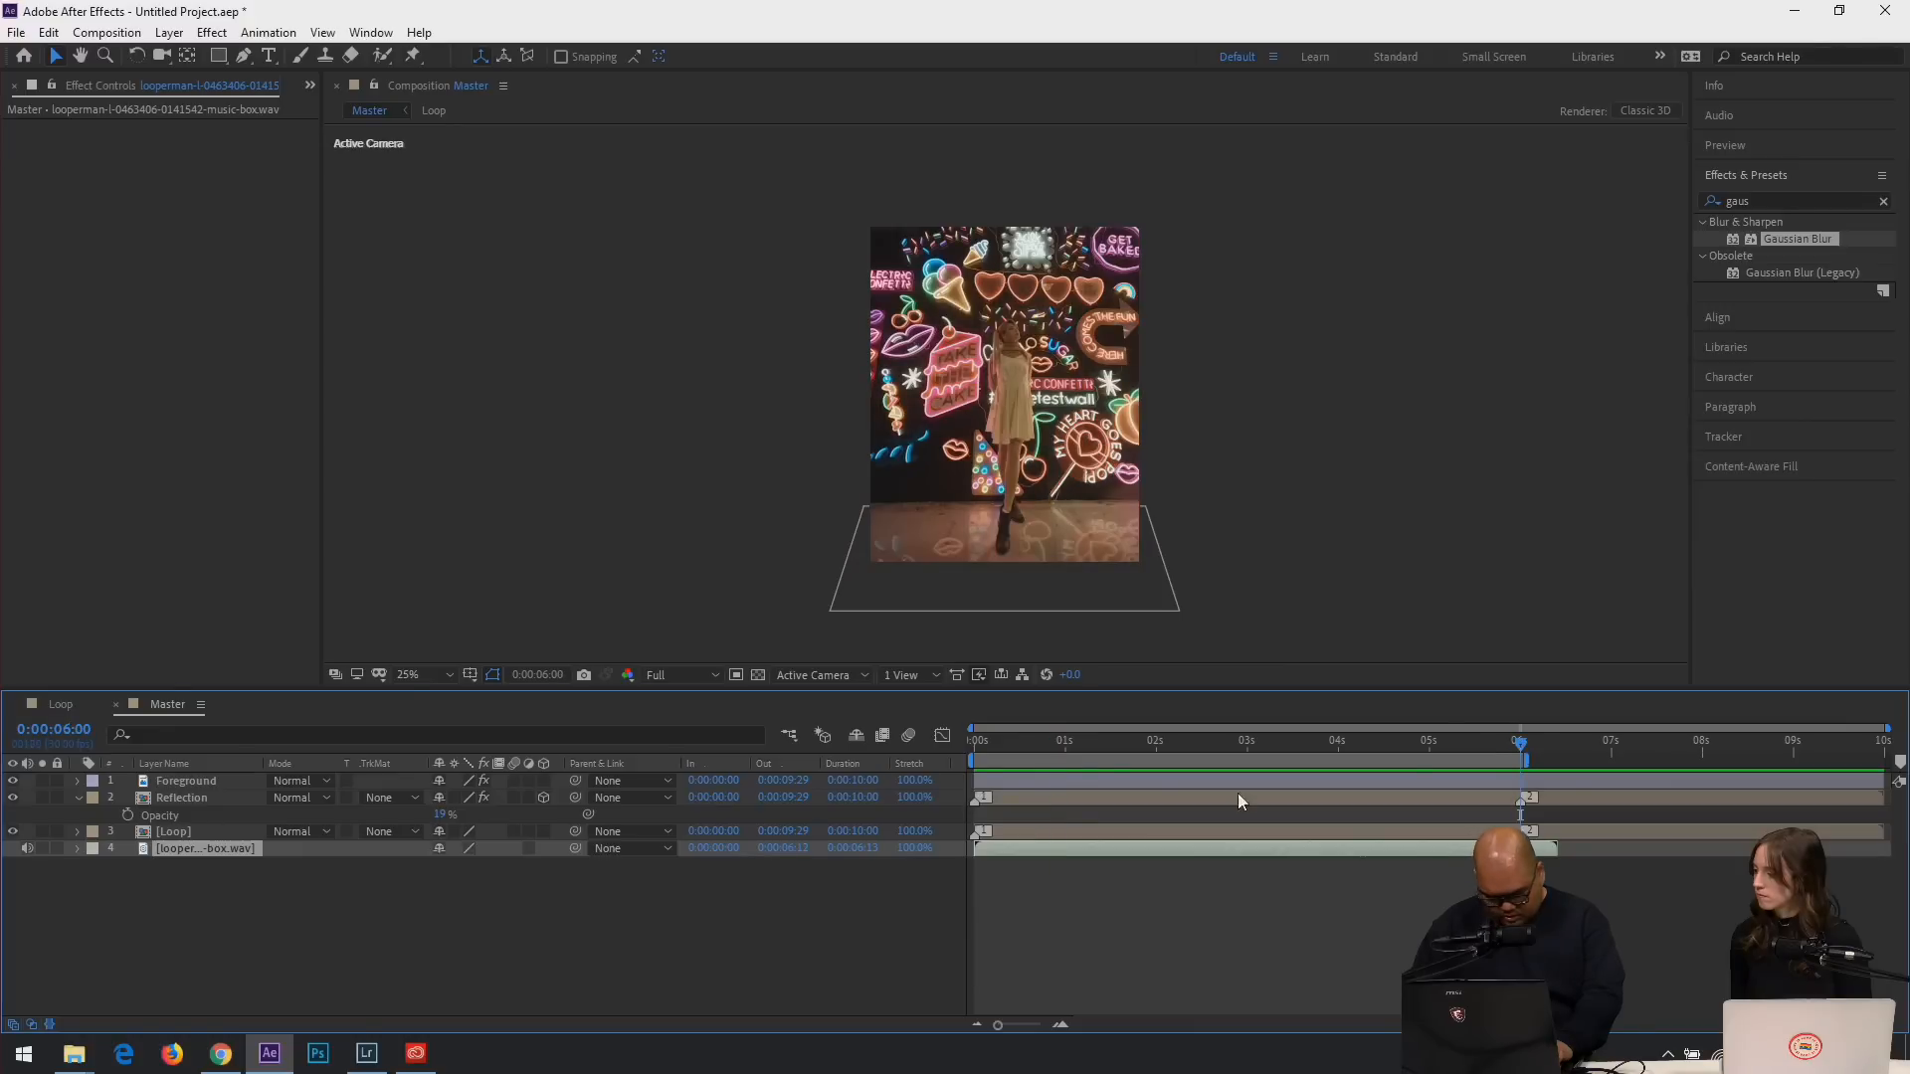
click(177, 833)
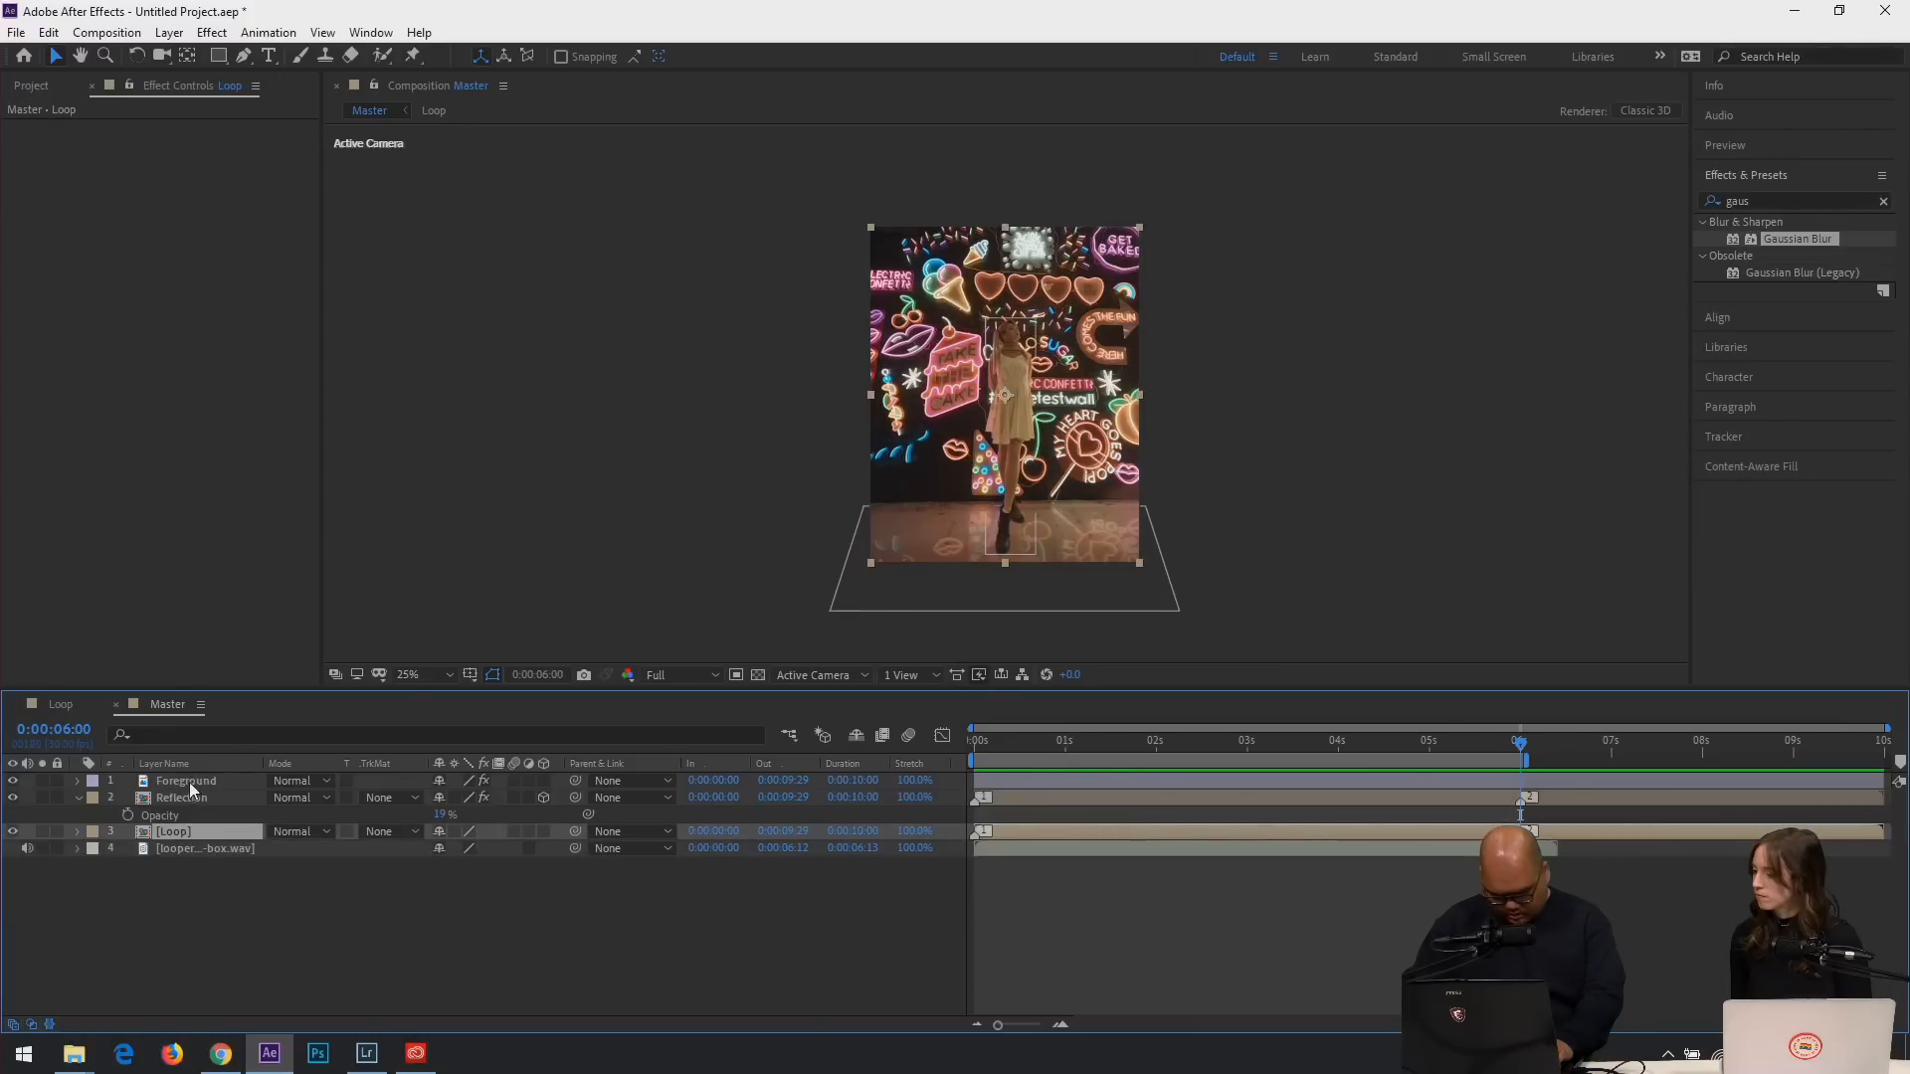
shift+click(189, 782)
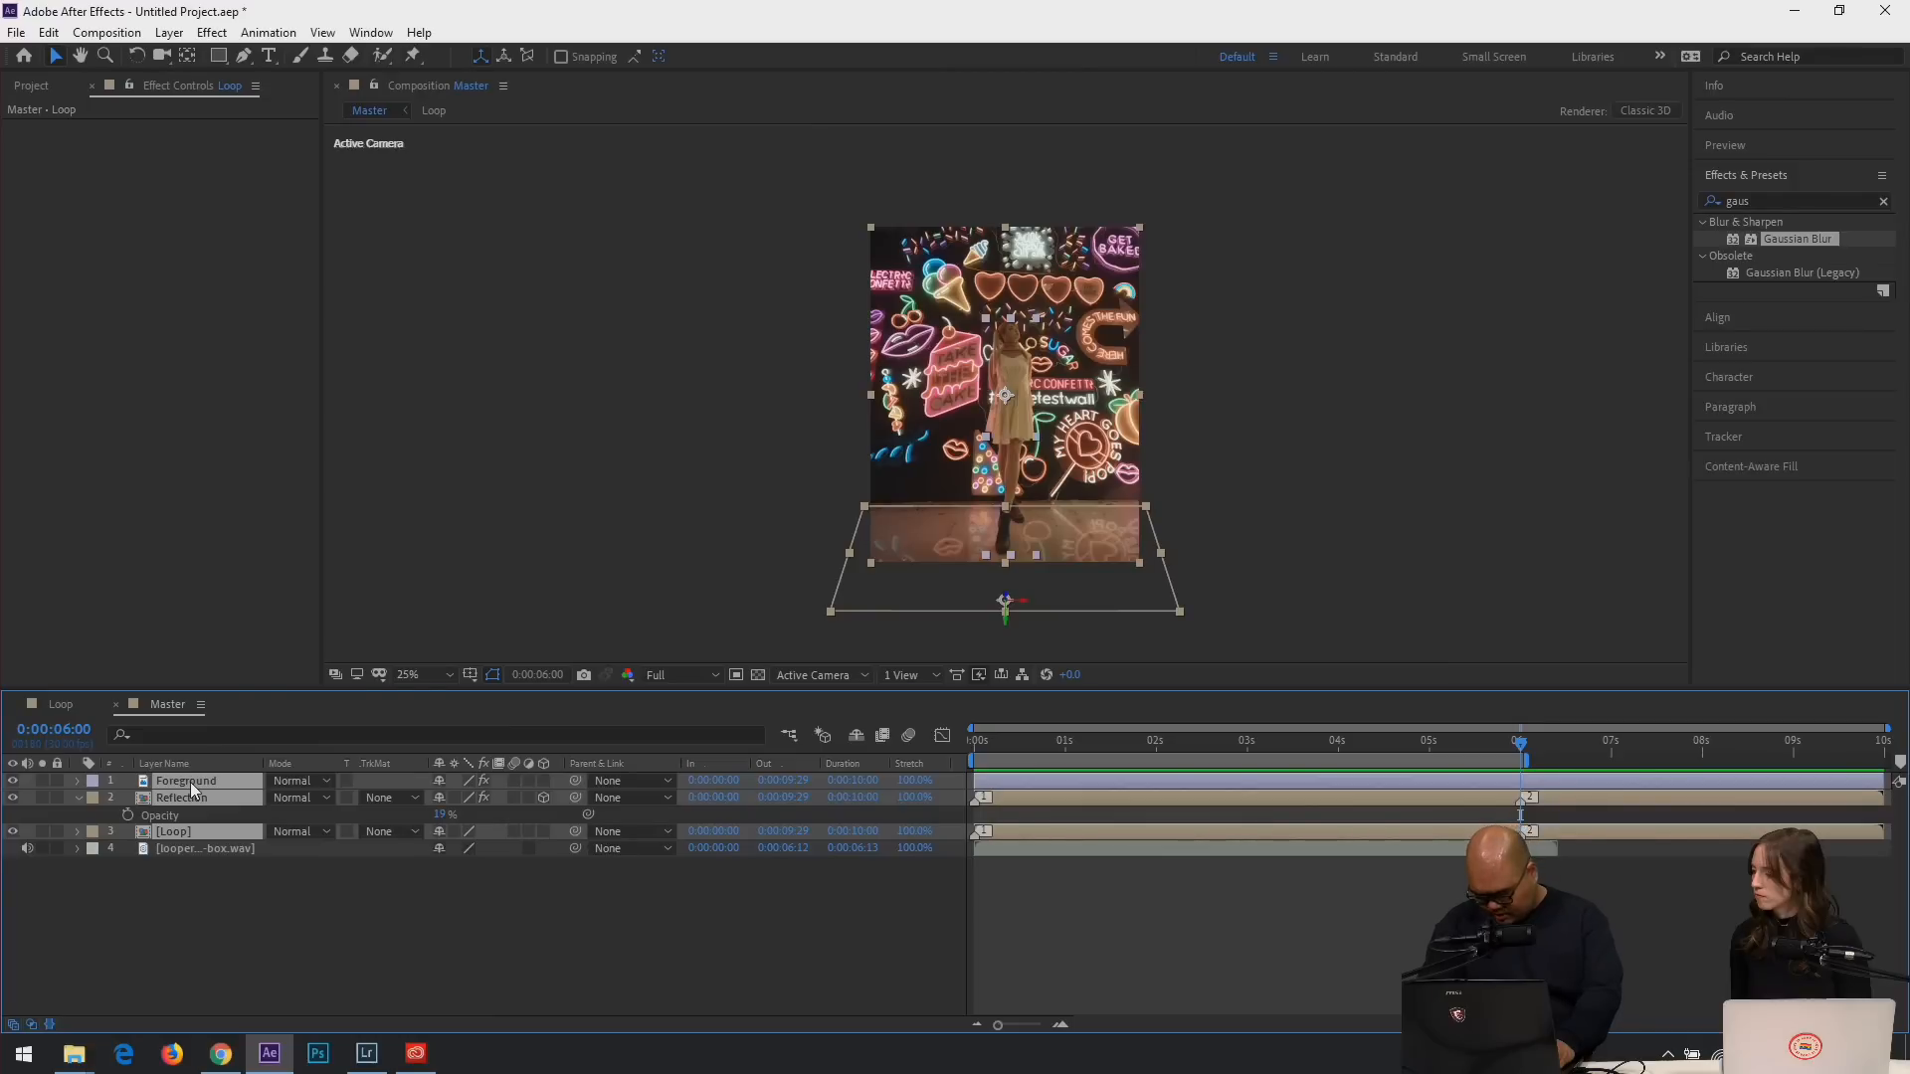
key(alt+bracketright)
key(ctrl+shift+c)
key(Return)
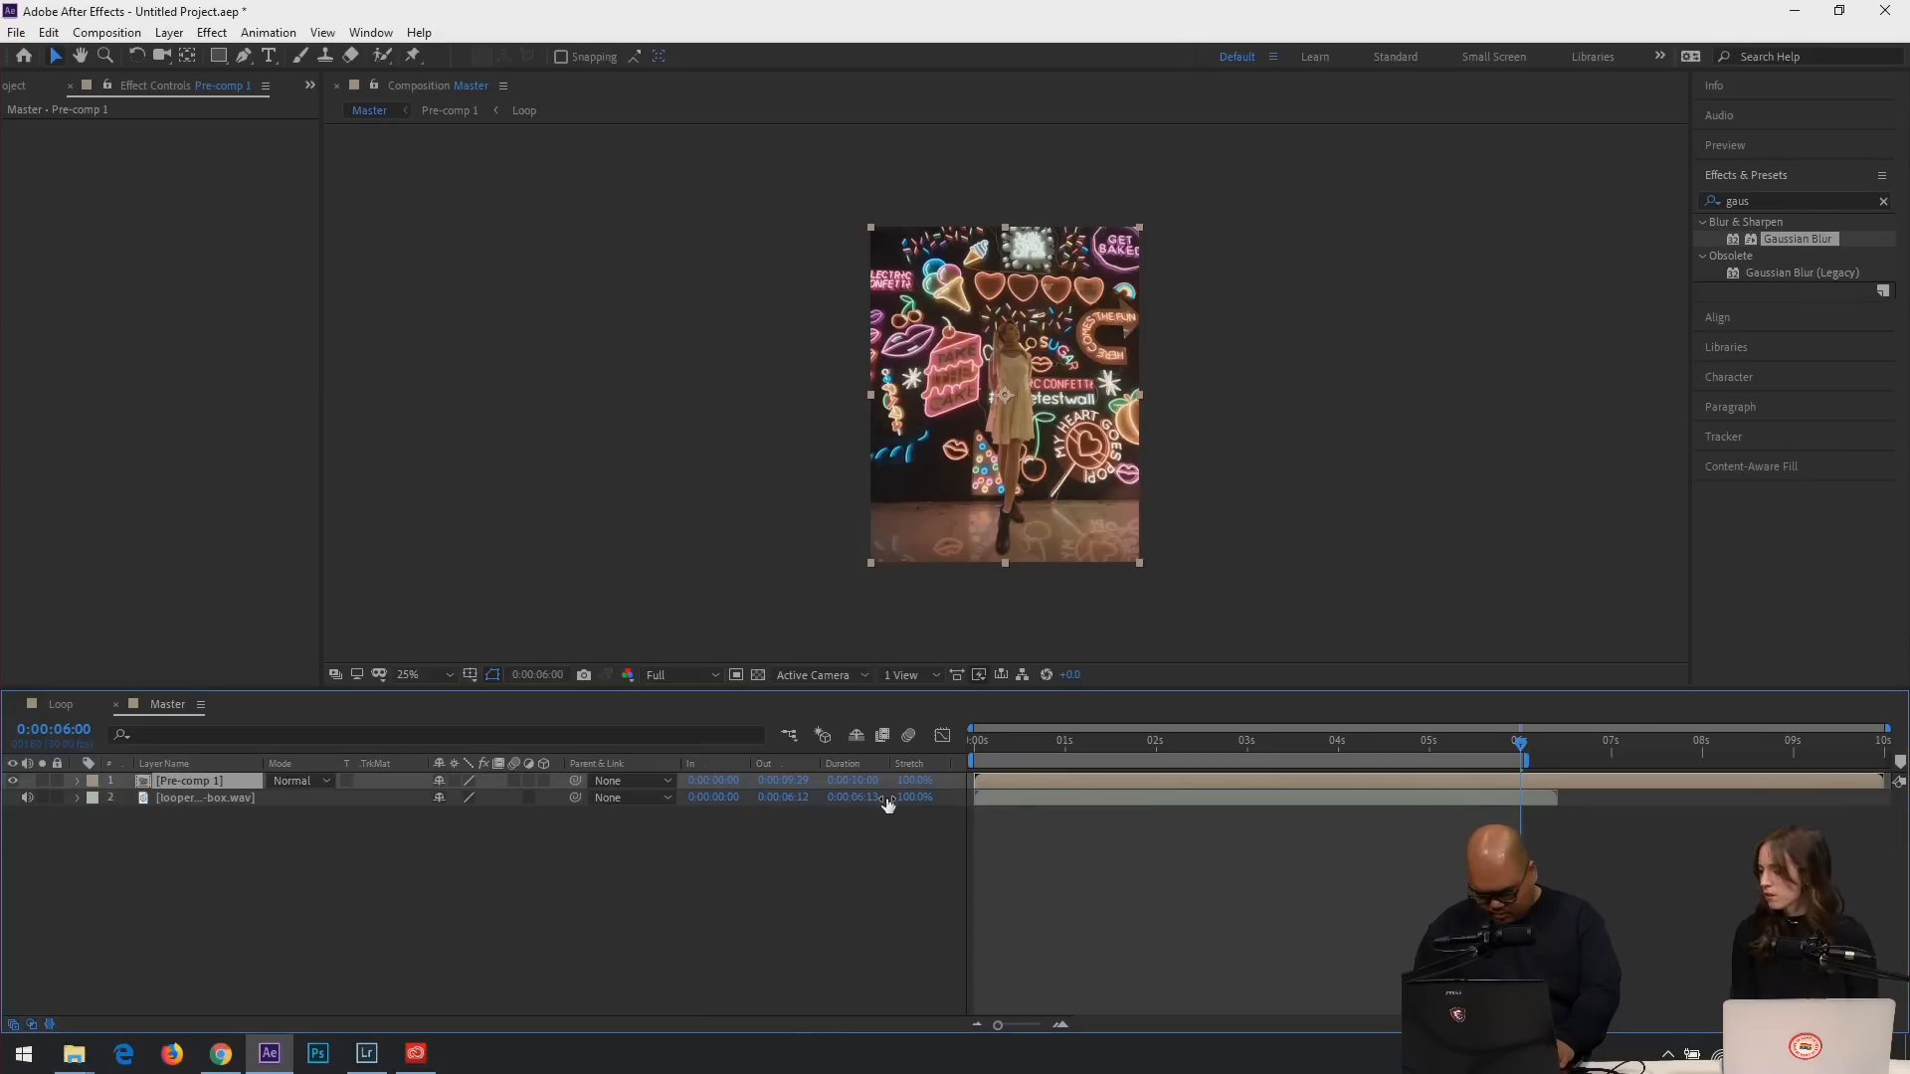
key(alt+bracketright)
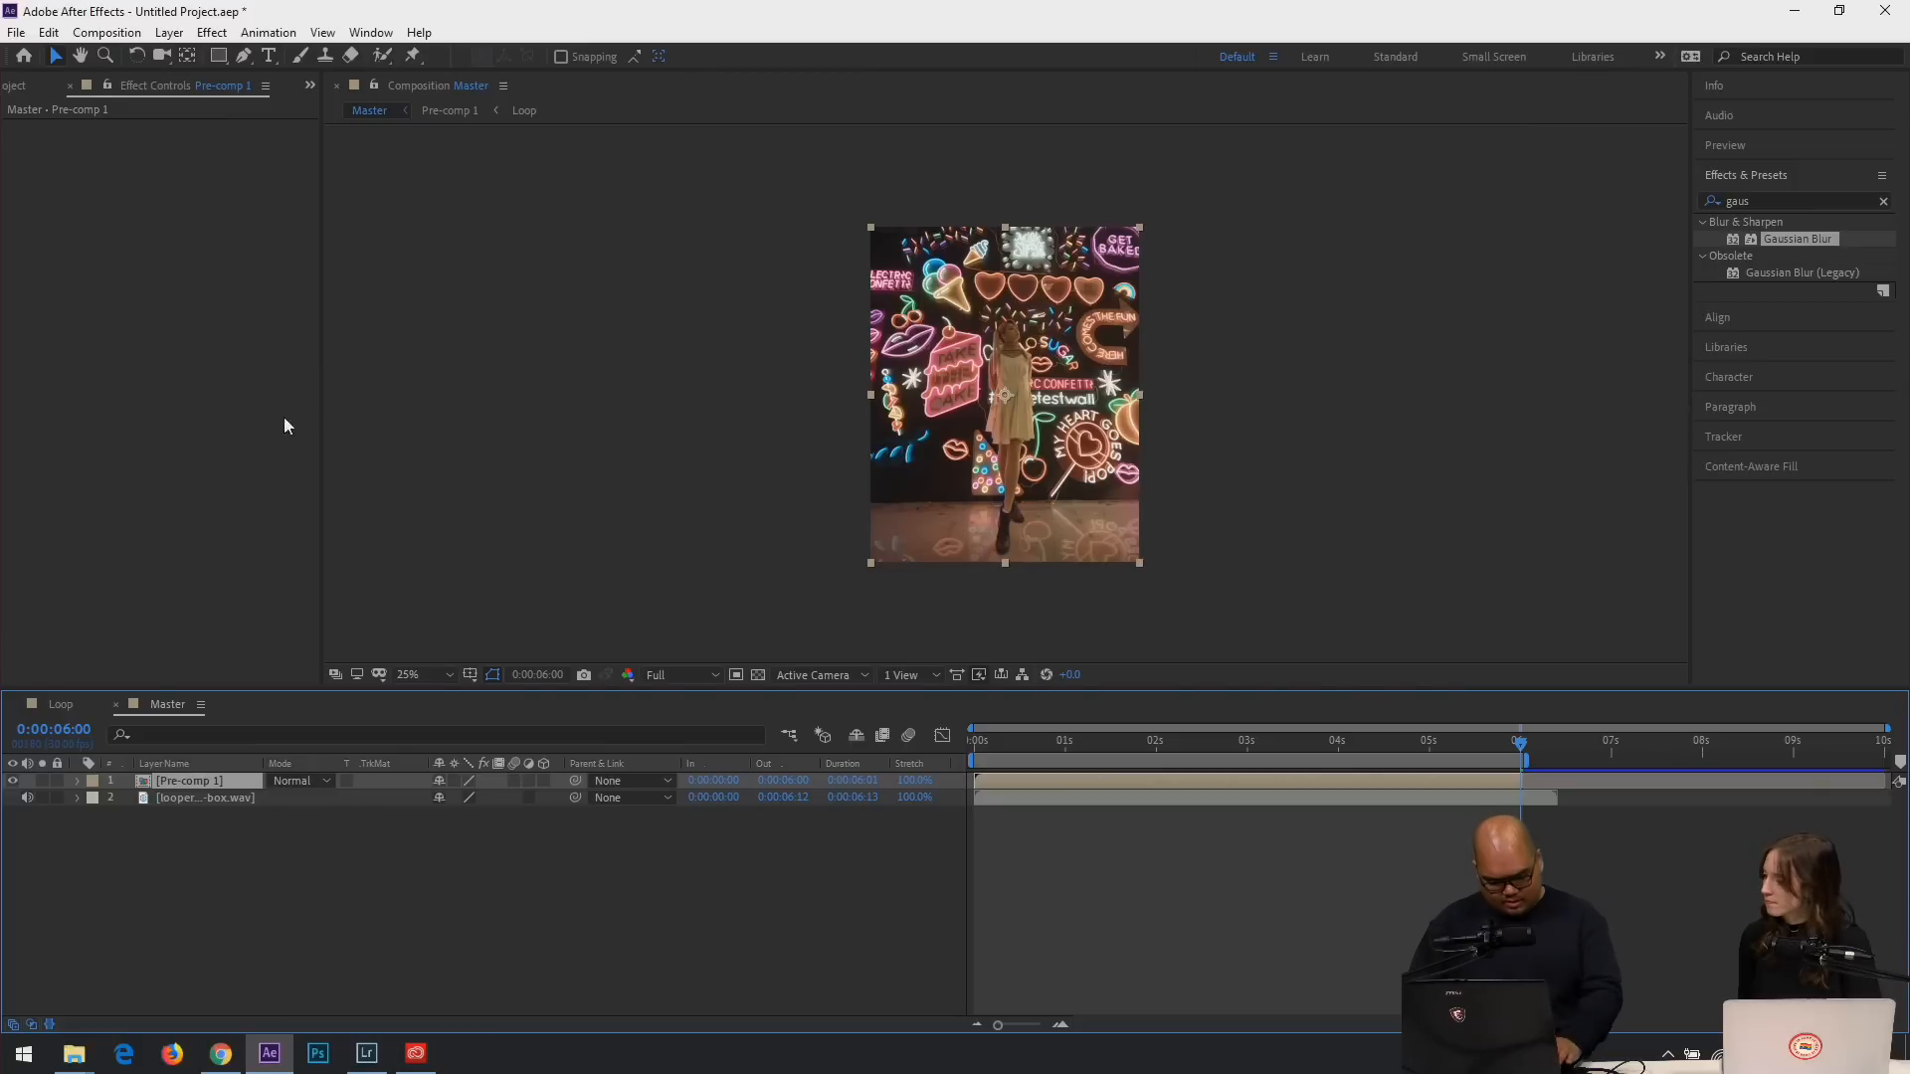
Time-stretch Pre-comp 1 to a new duration of 0:00:06:12 so it matches the music layer.
click(856, 782)
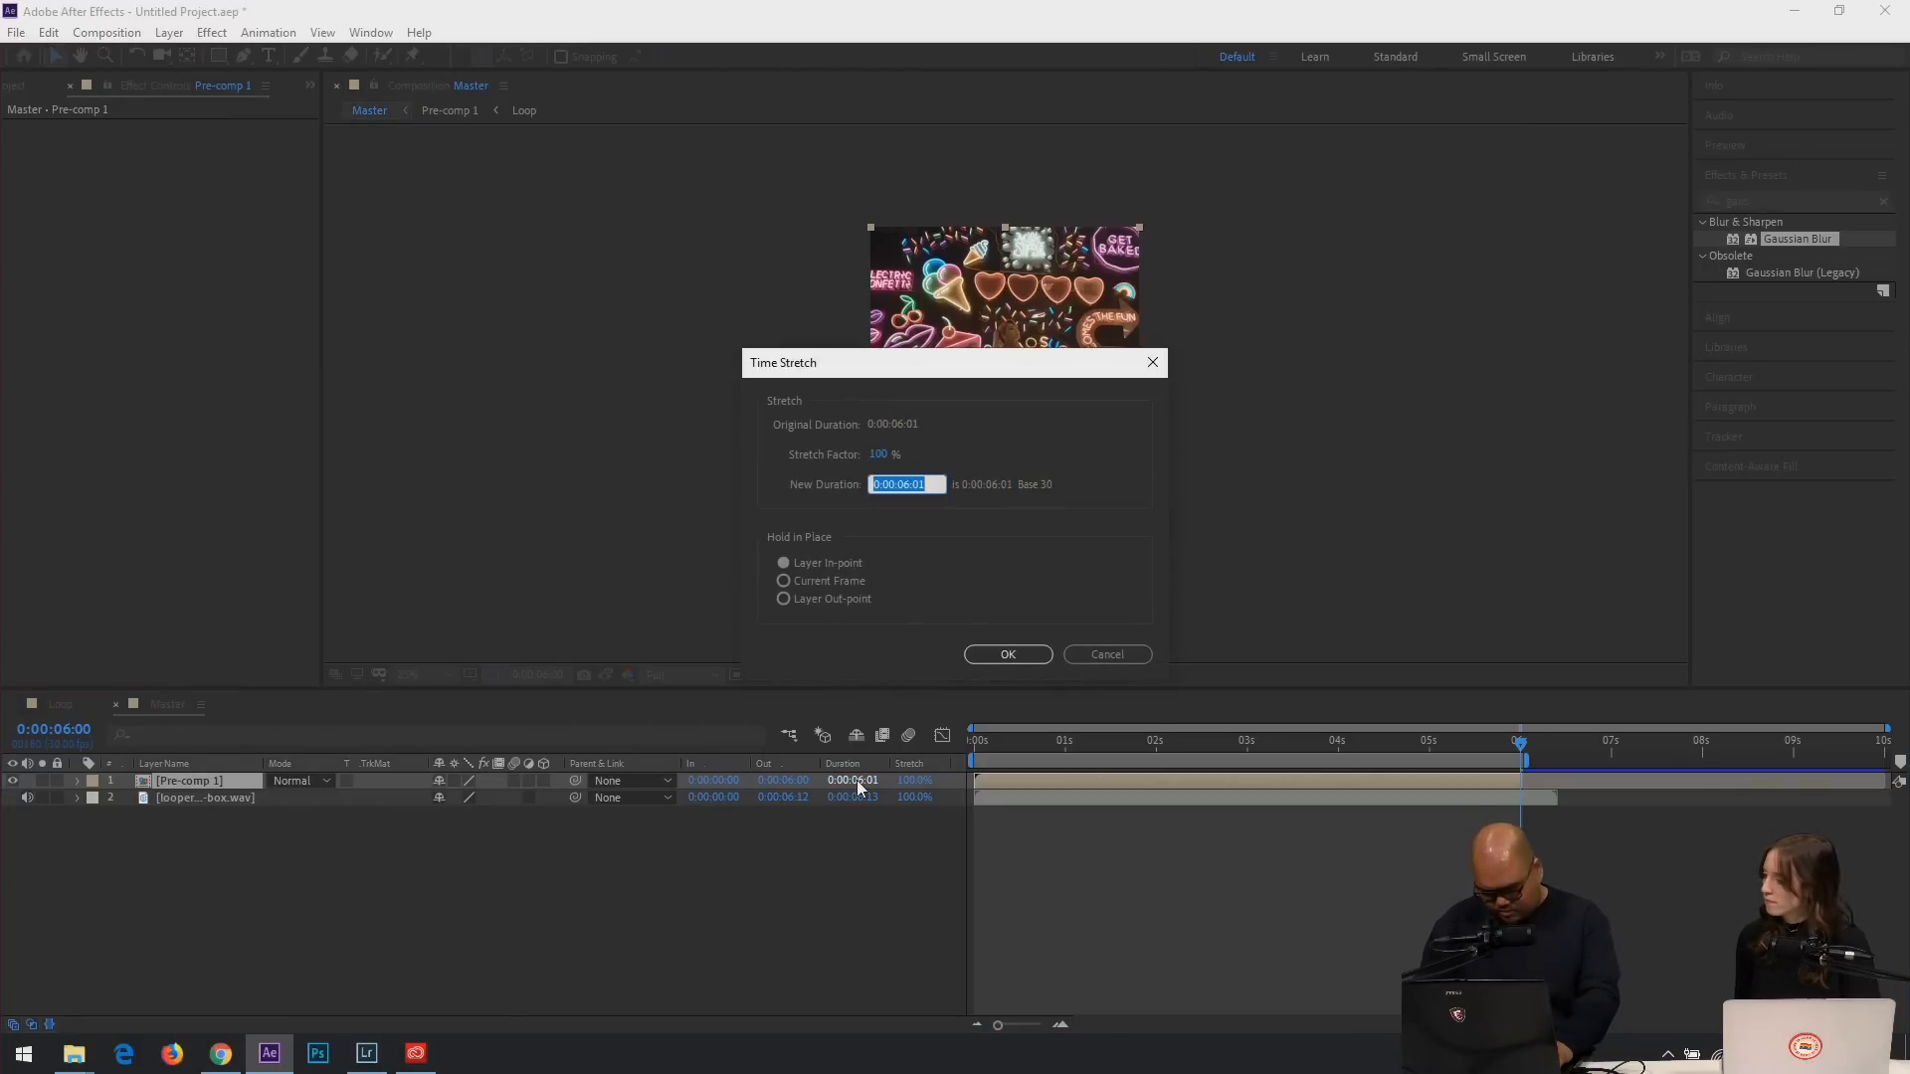
key(Right)
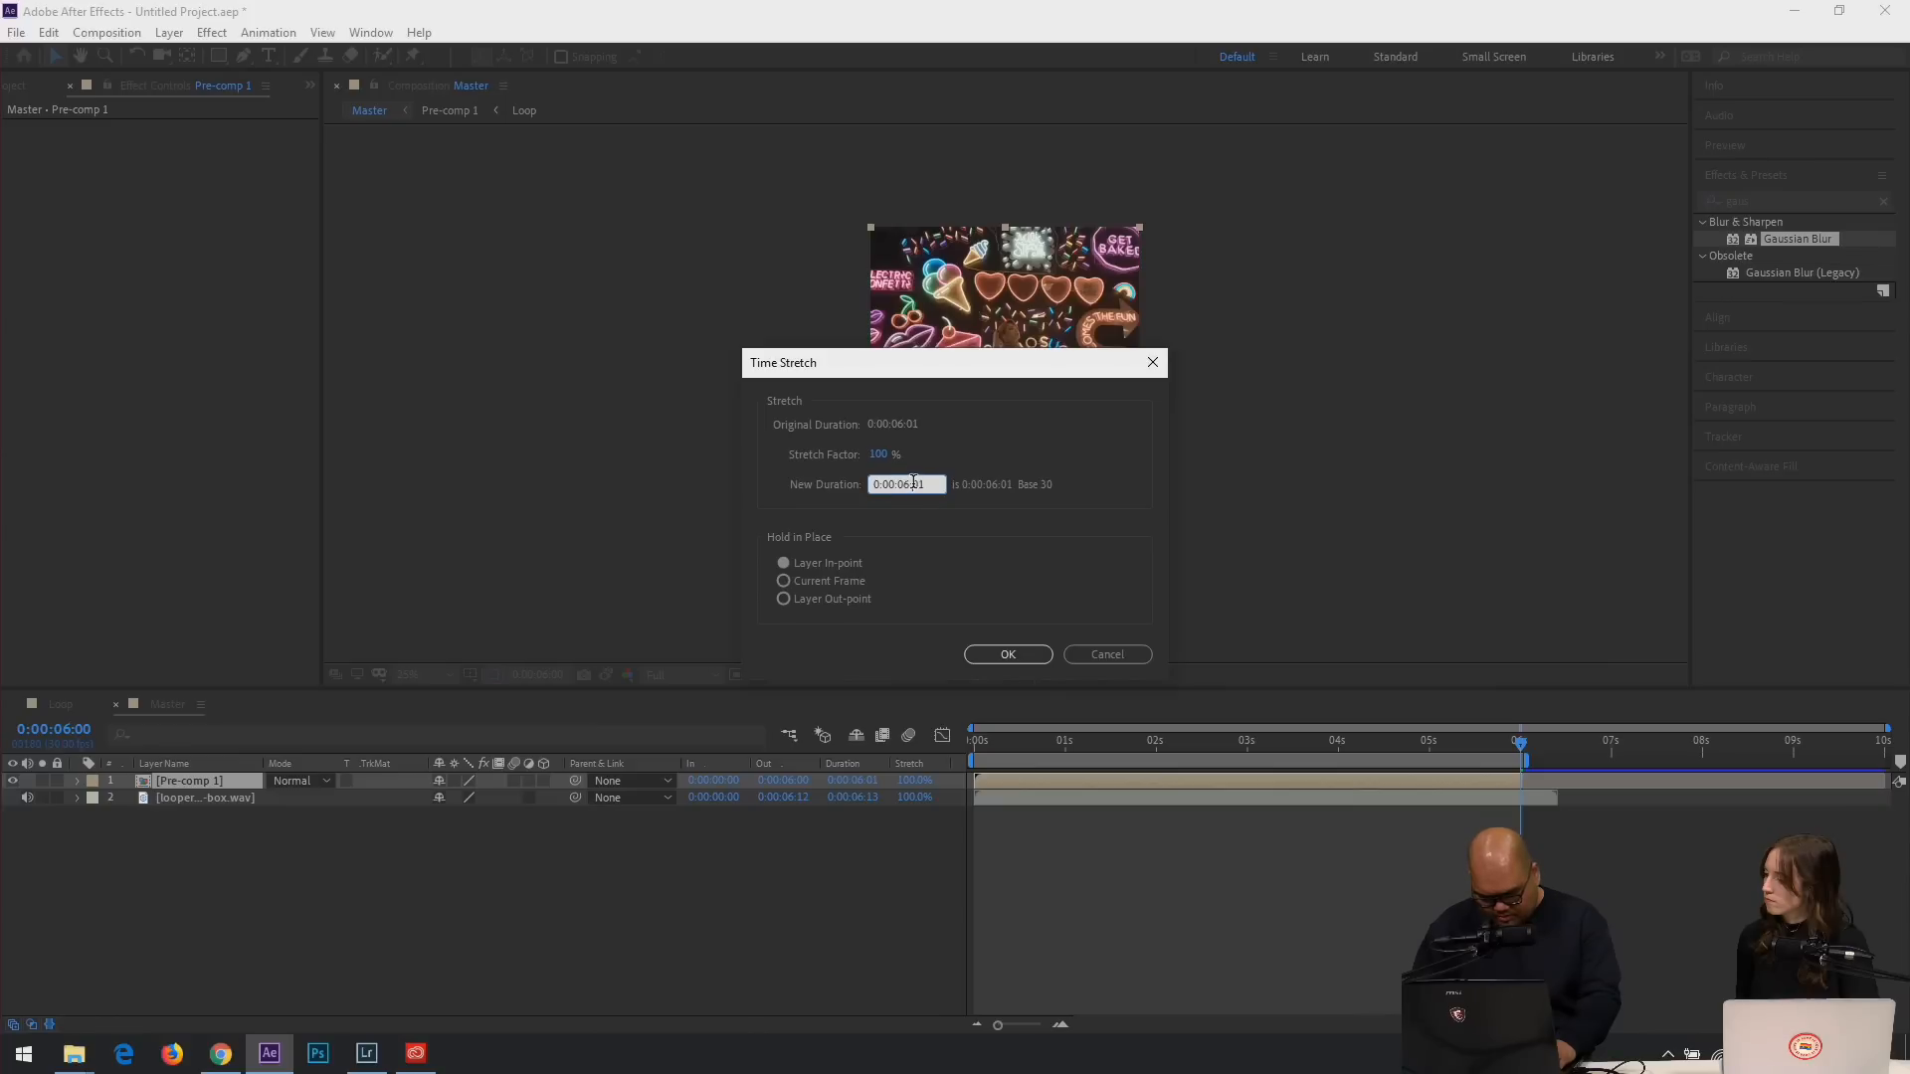
drag(912, 483, 934, 486)
text(12)
click(1007, 653)
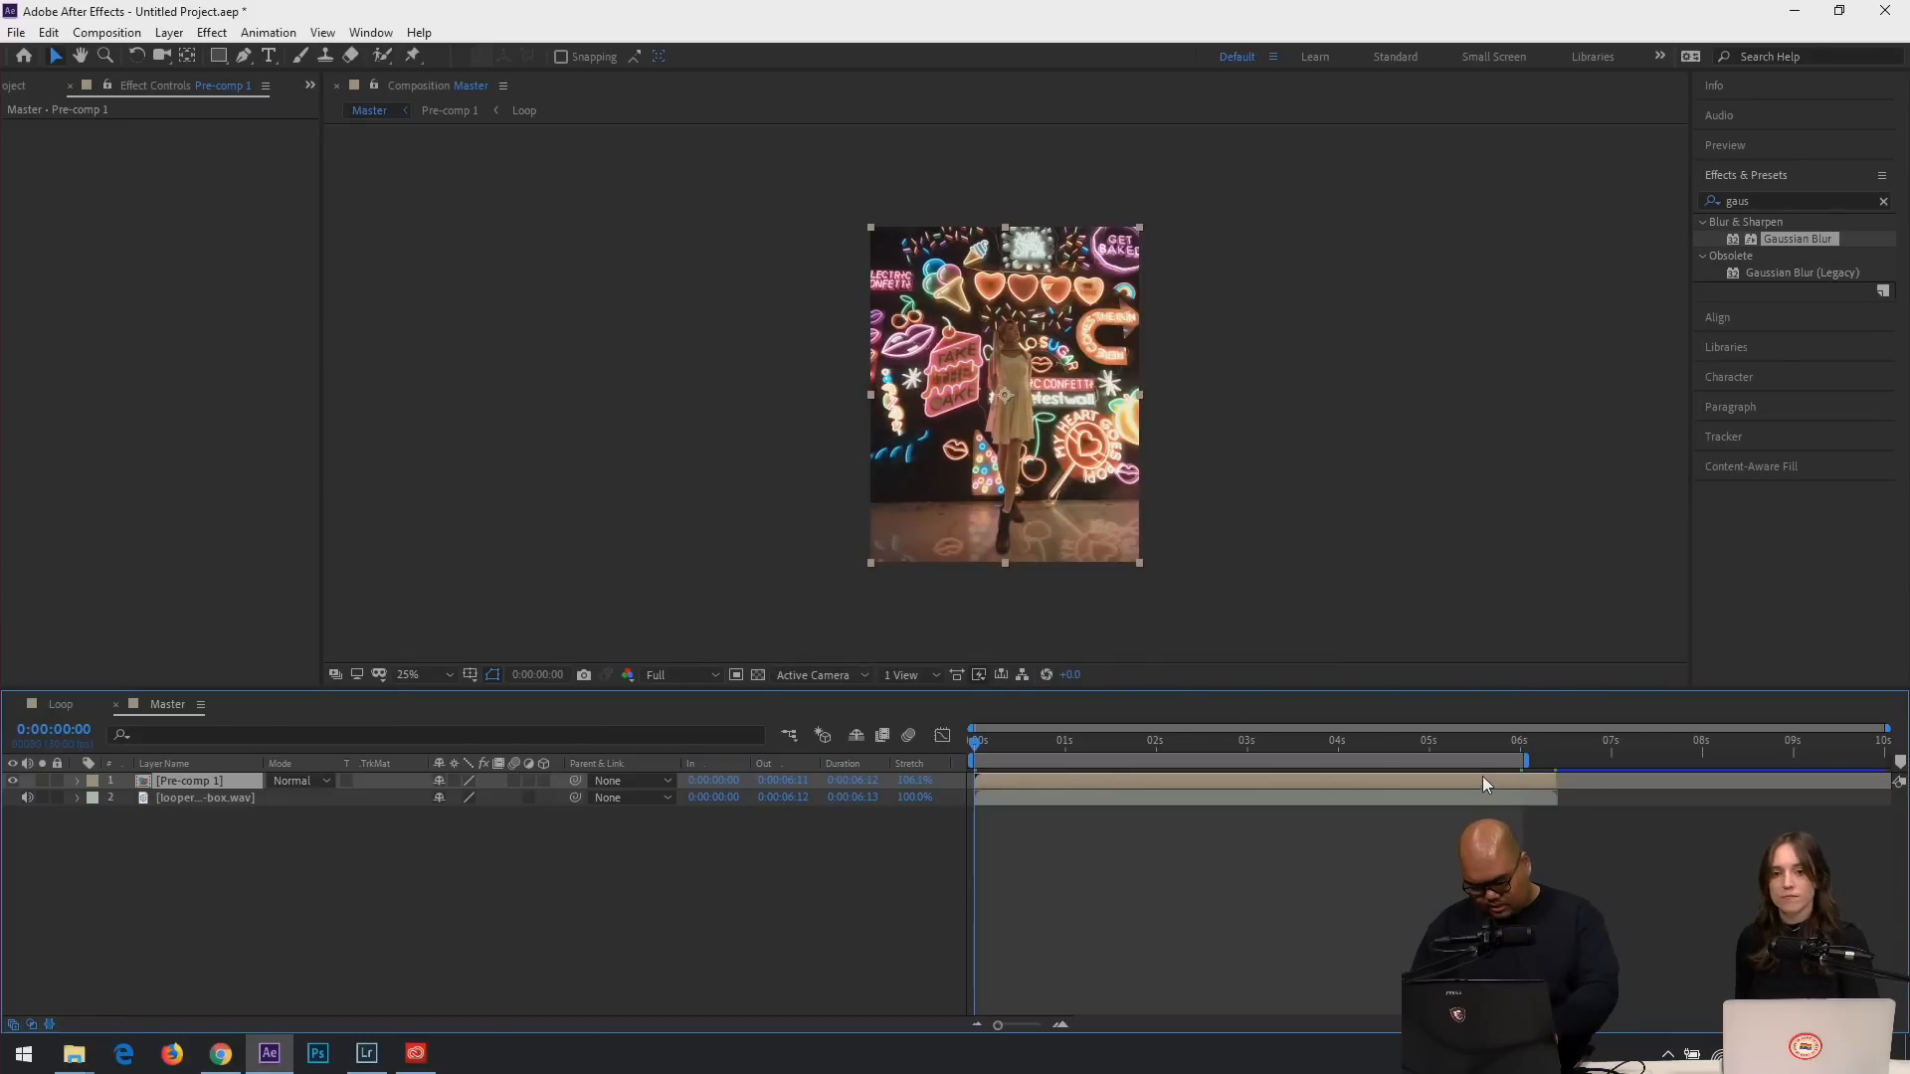
Extend the Master work area from the start to the end of Pre-comp 1 and preview it with the music.
key(Home)
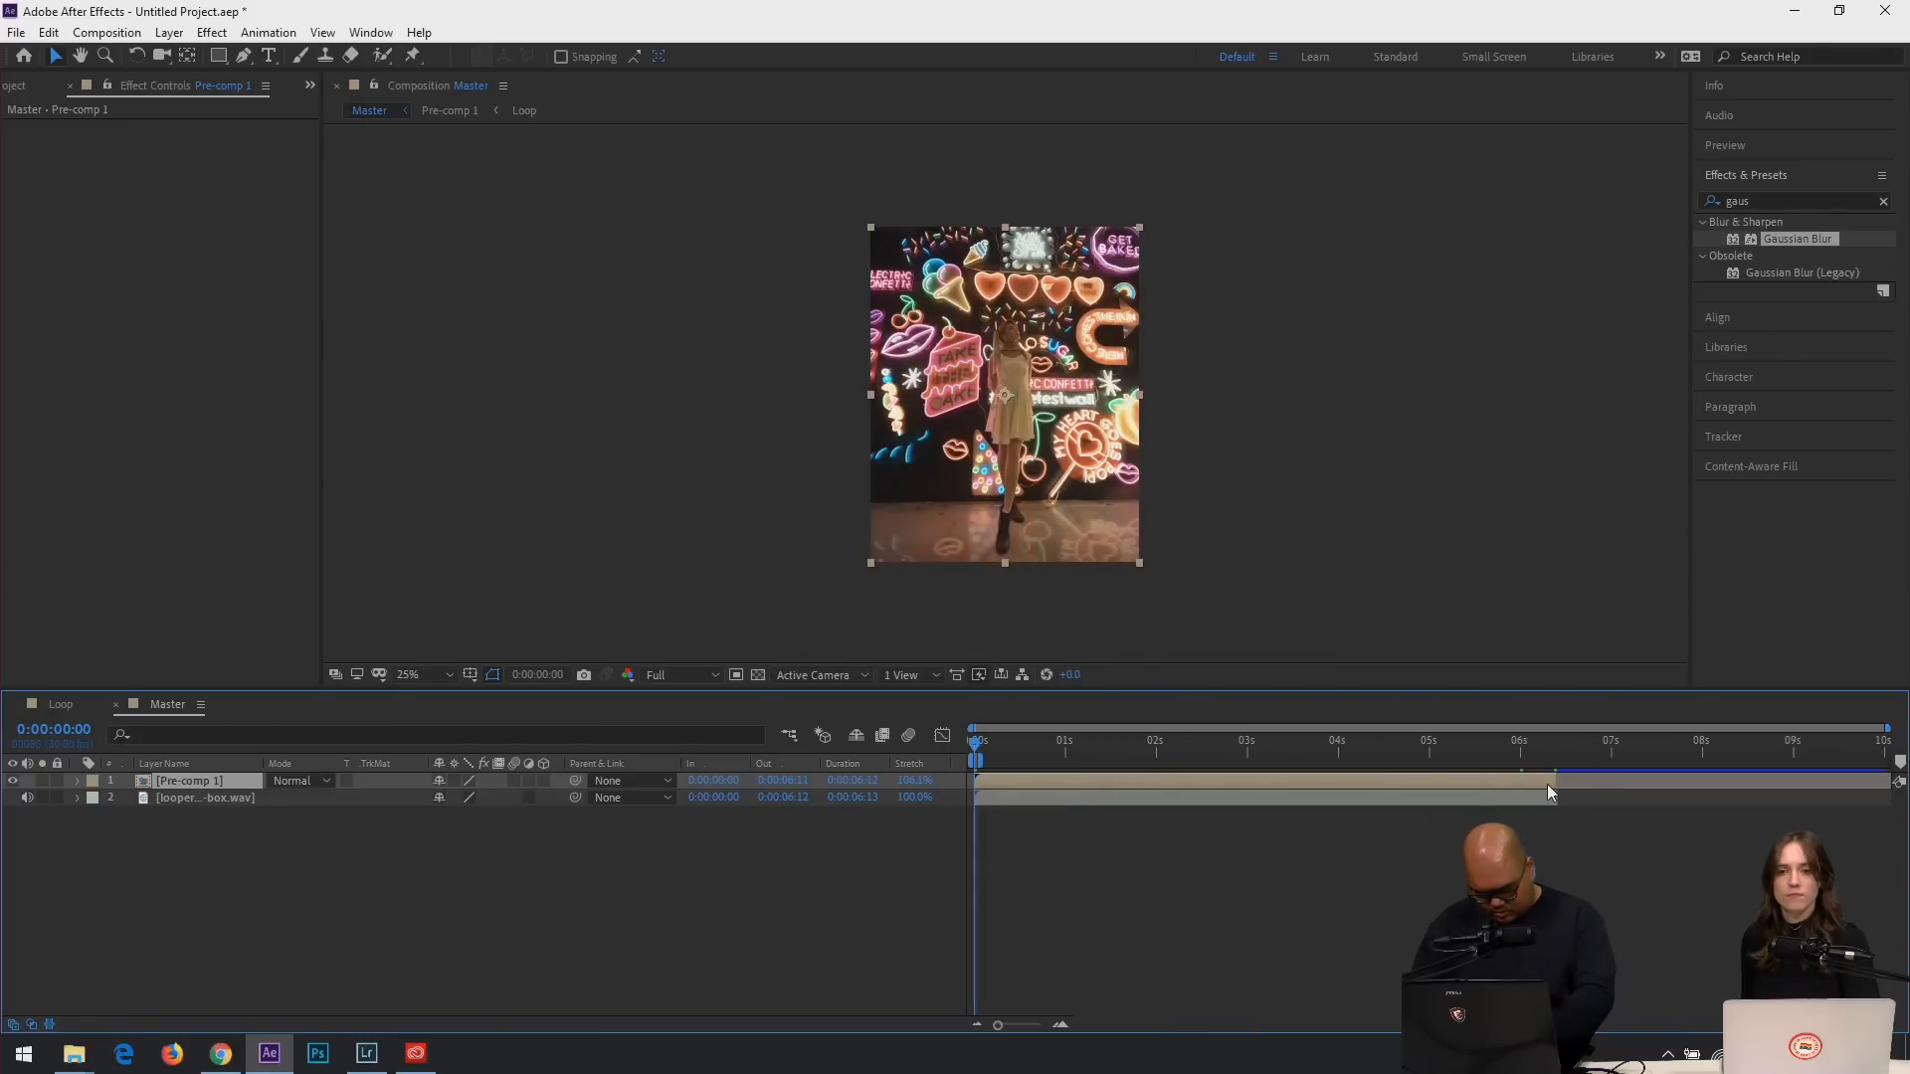
key(o)
key(space)
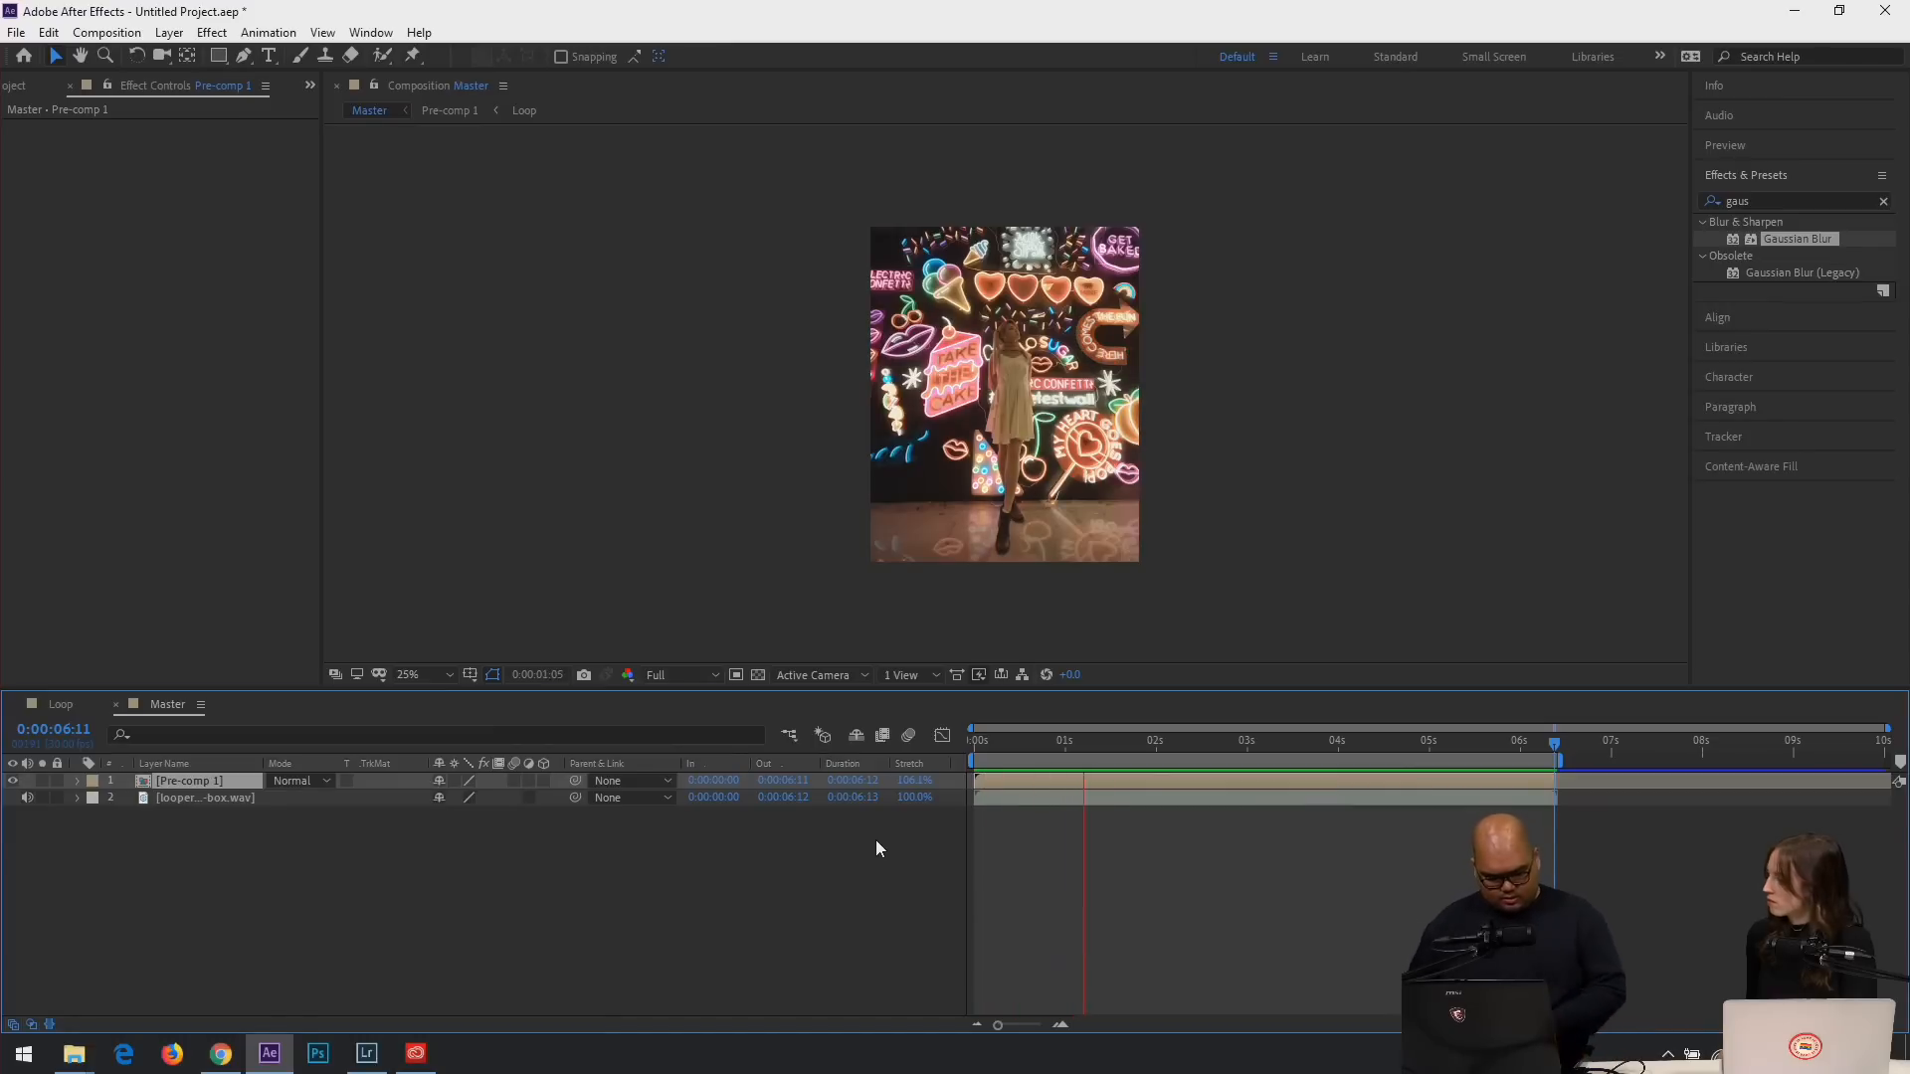
key(space)
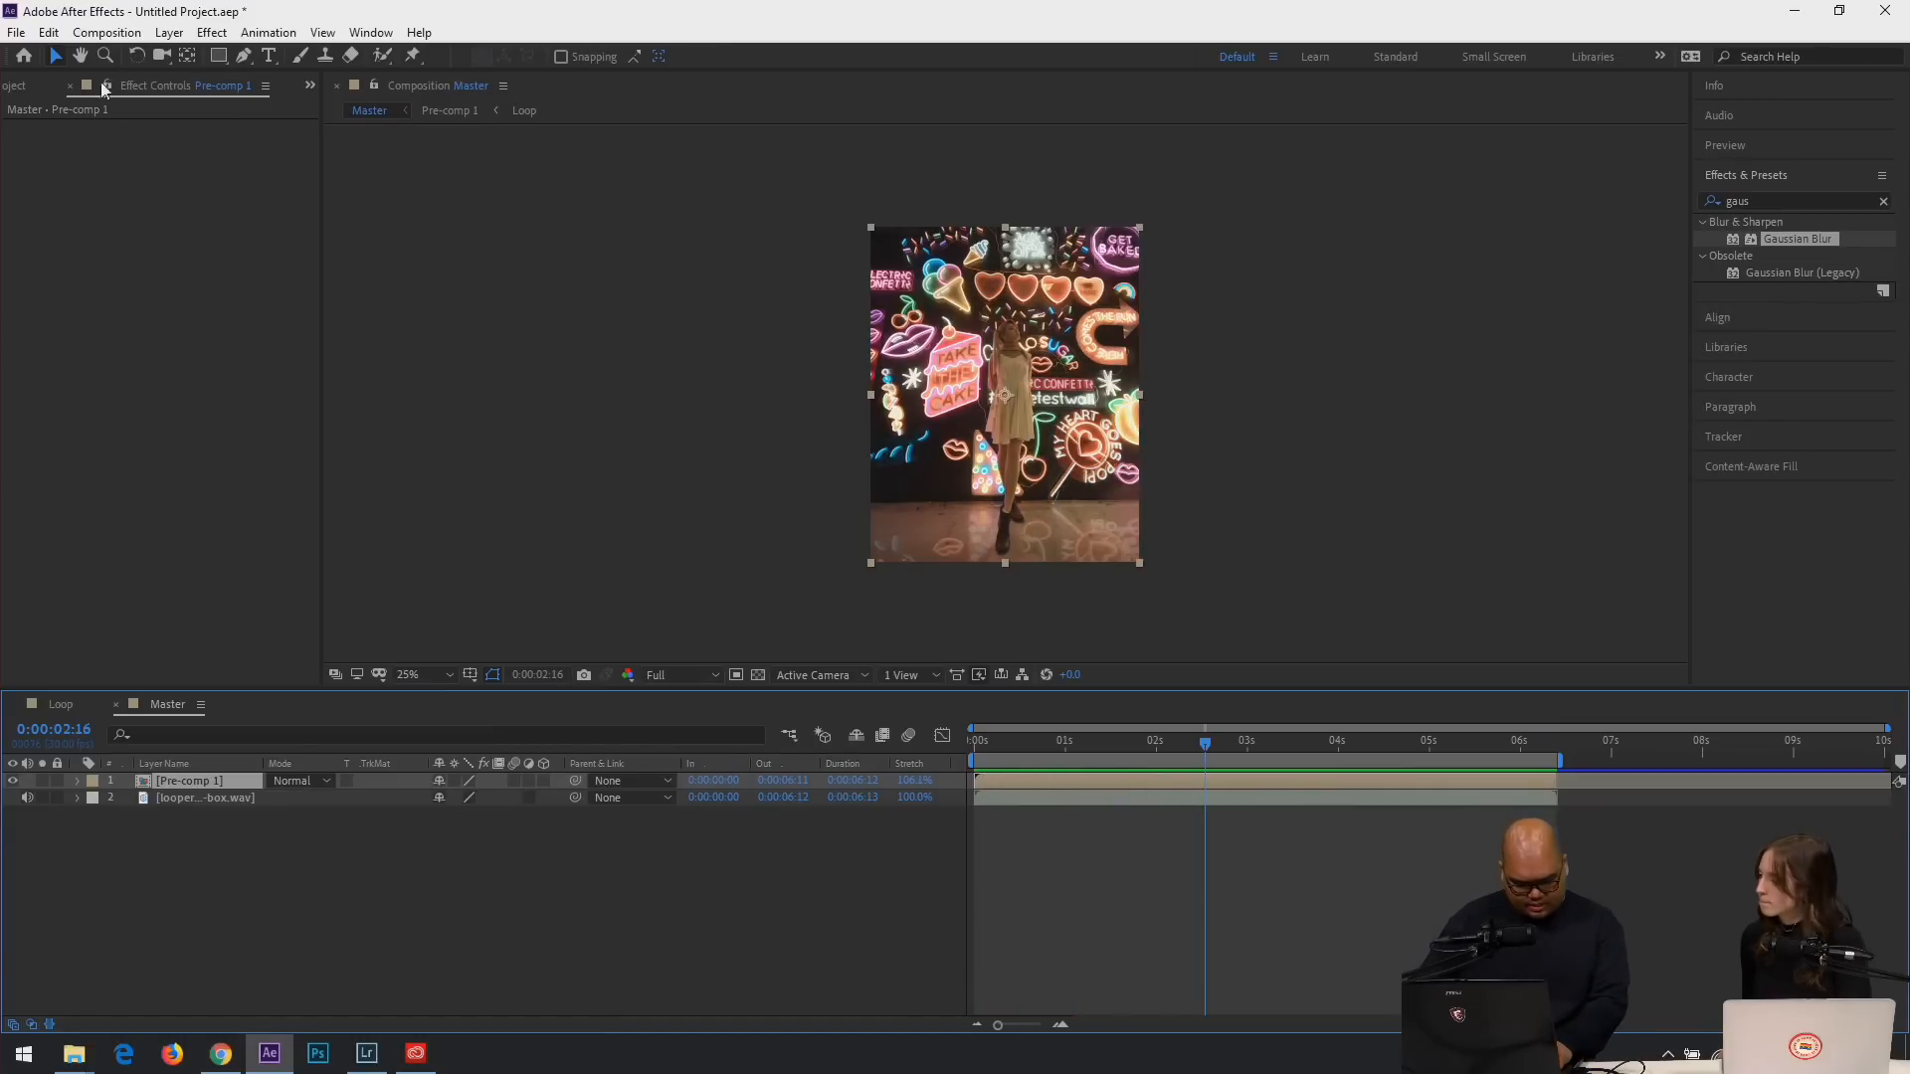
View the keyboard shortcuts layout and close it.
click(49, 32)
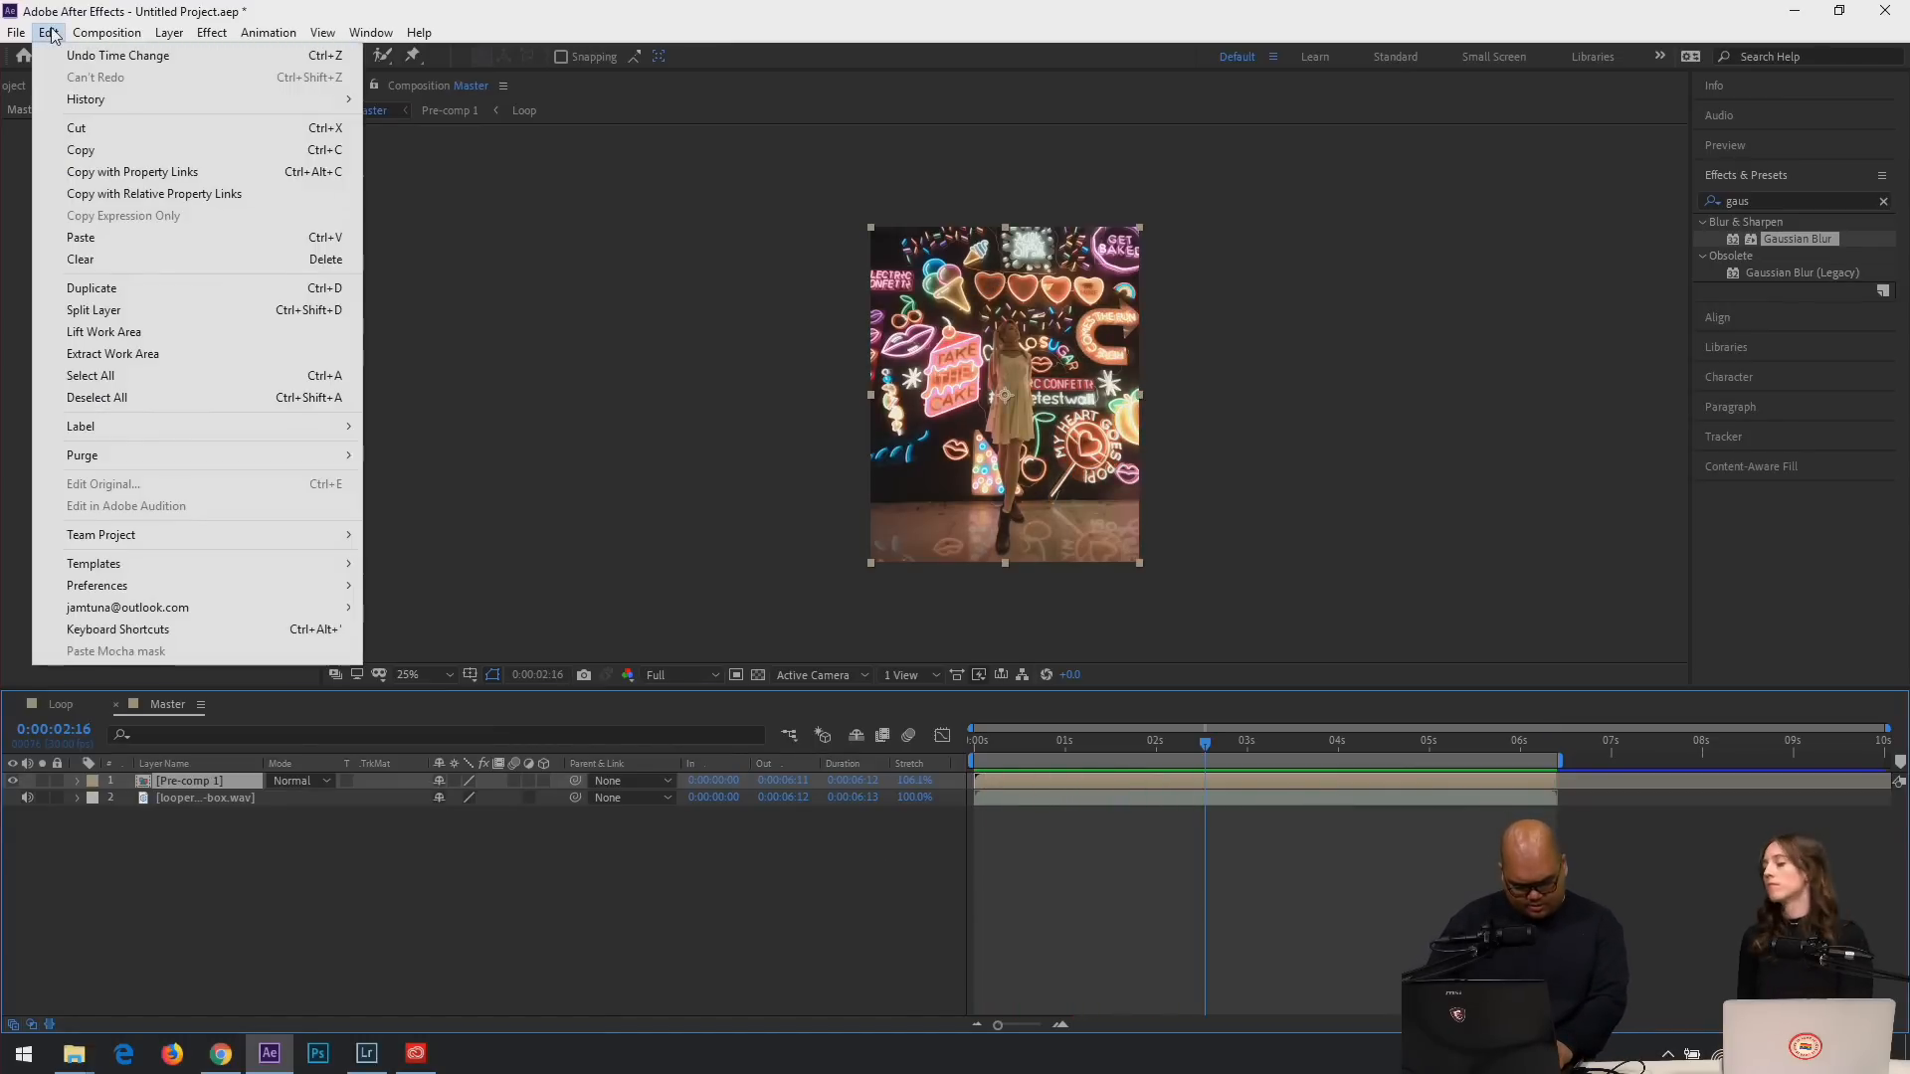
click(209, 629)
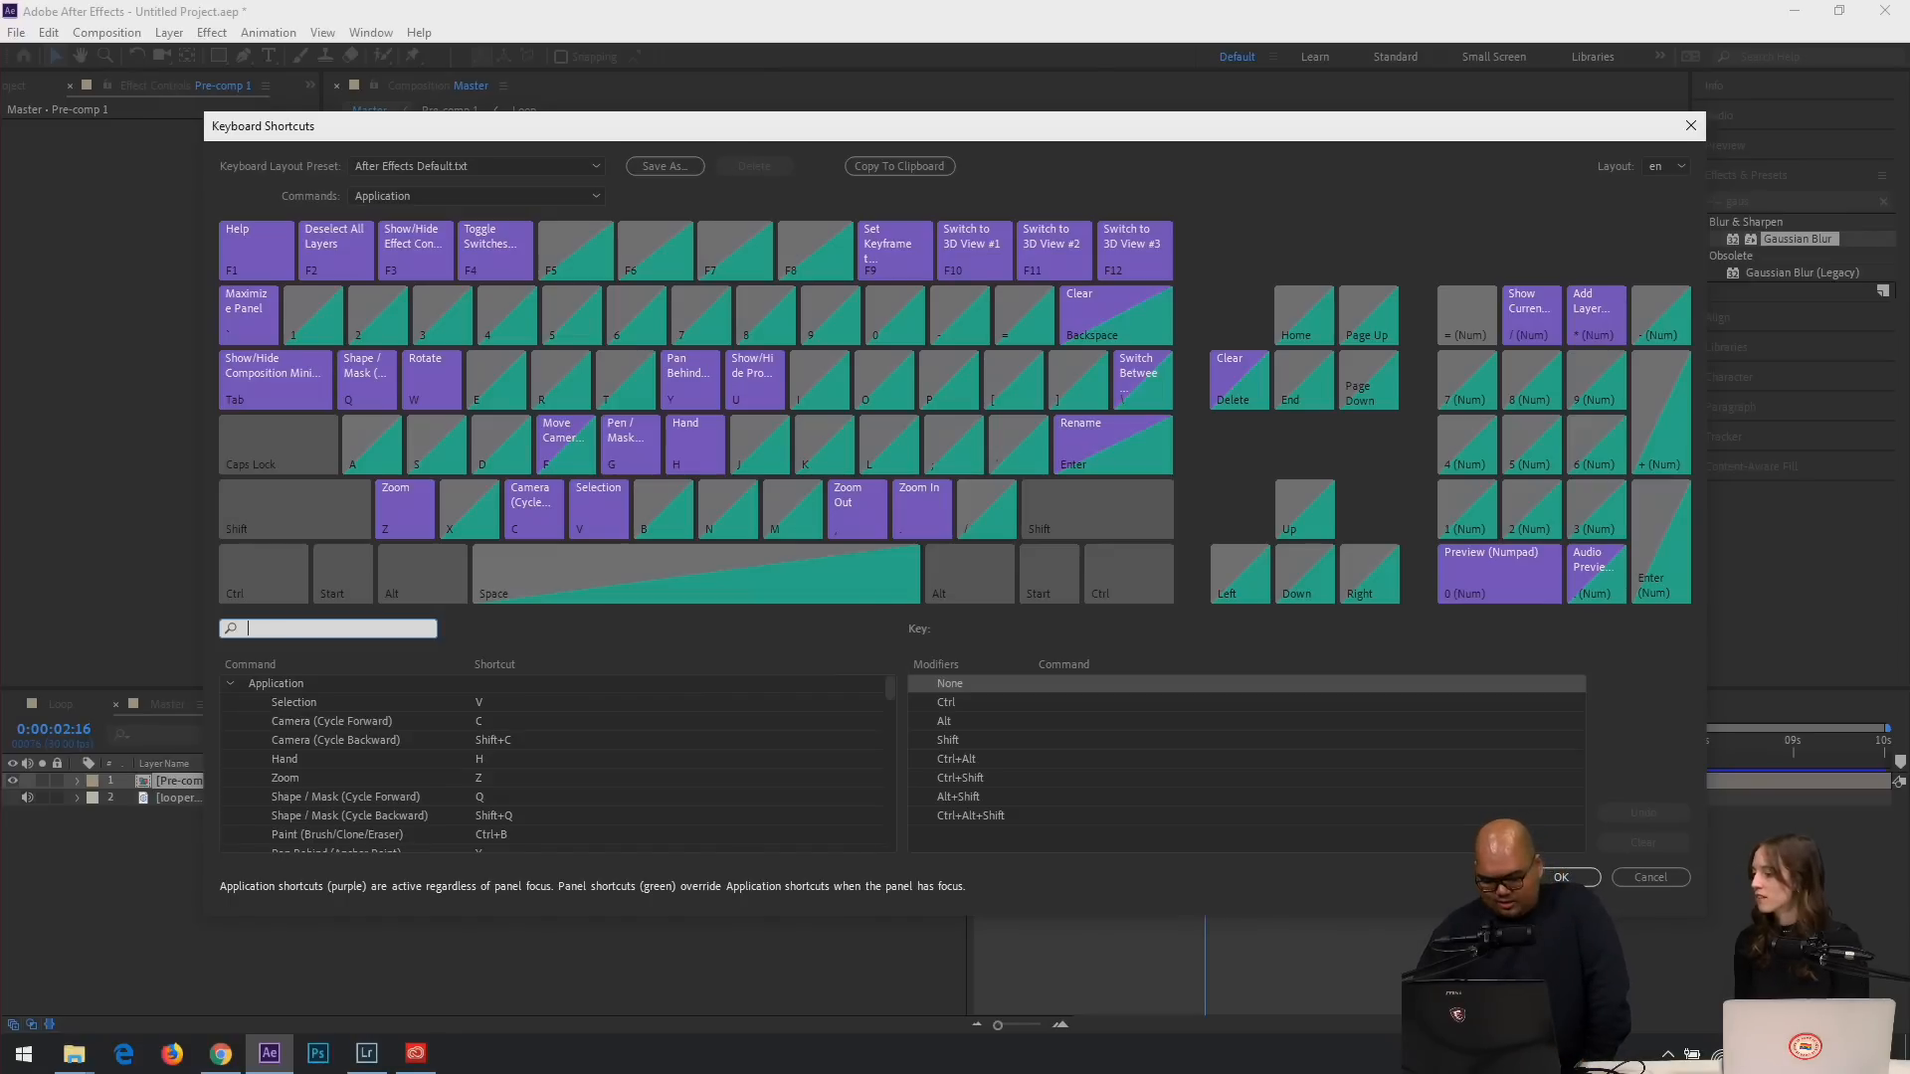
click(1540, 876)
Return the playhead to the start and preview the stretched loop together with the music.
drag(1229, 738, 820, 809)
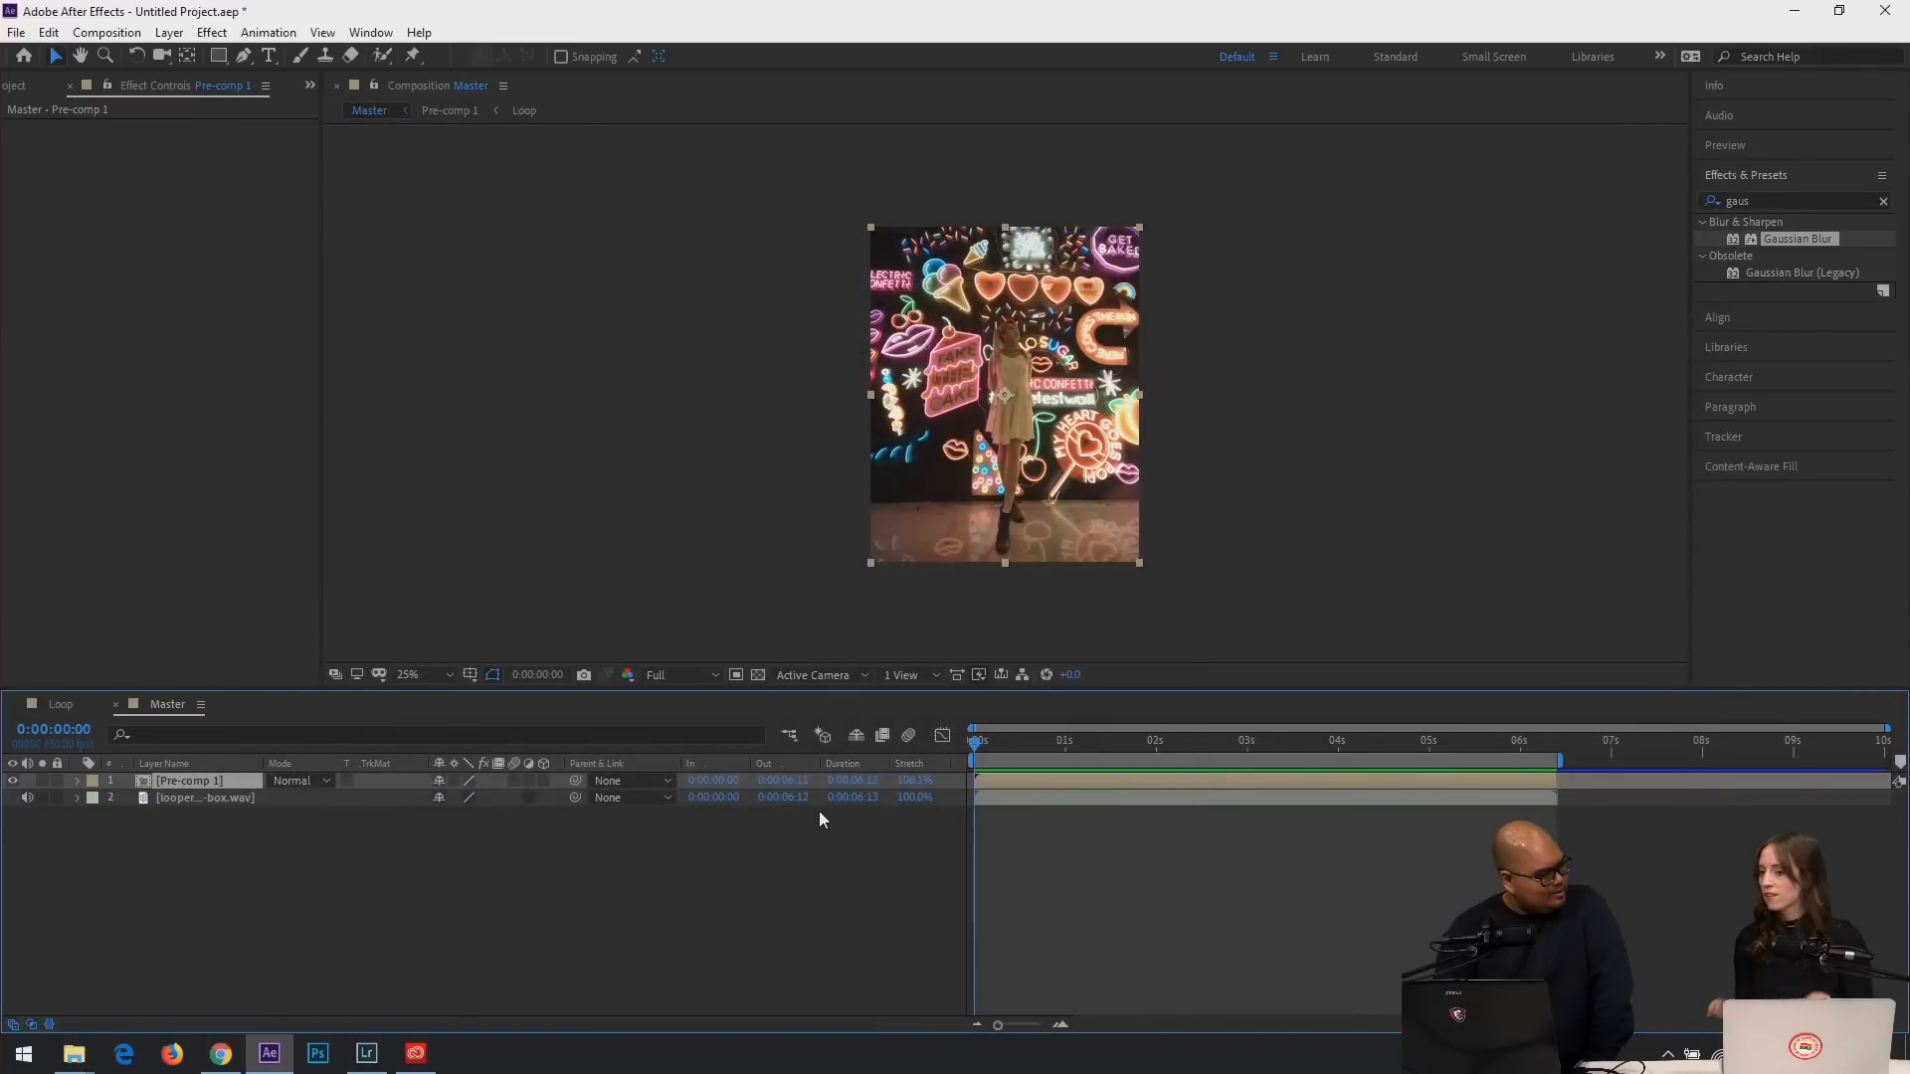
key(space)
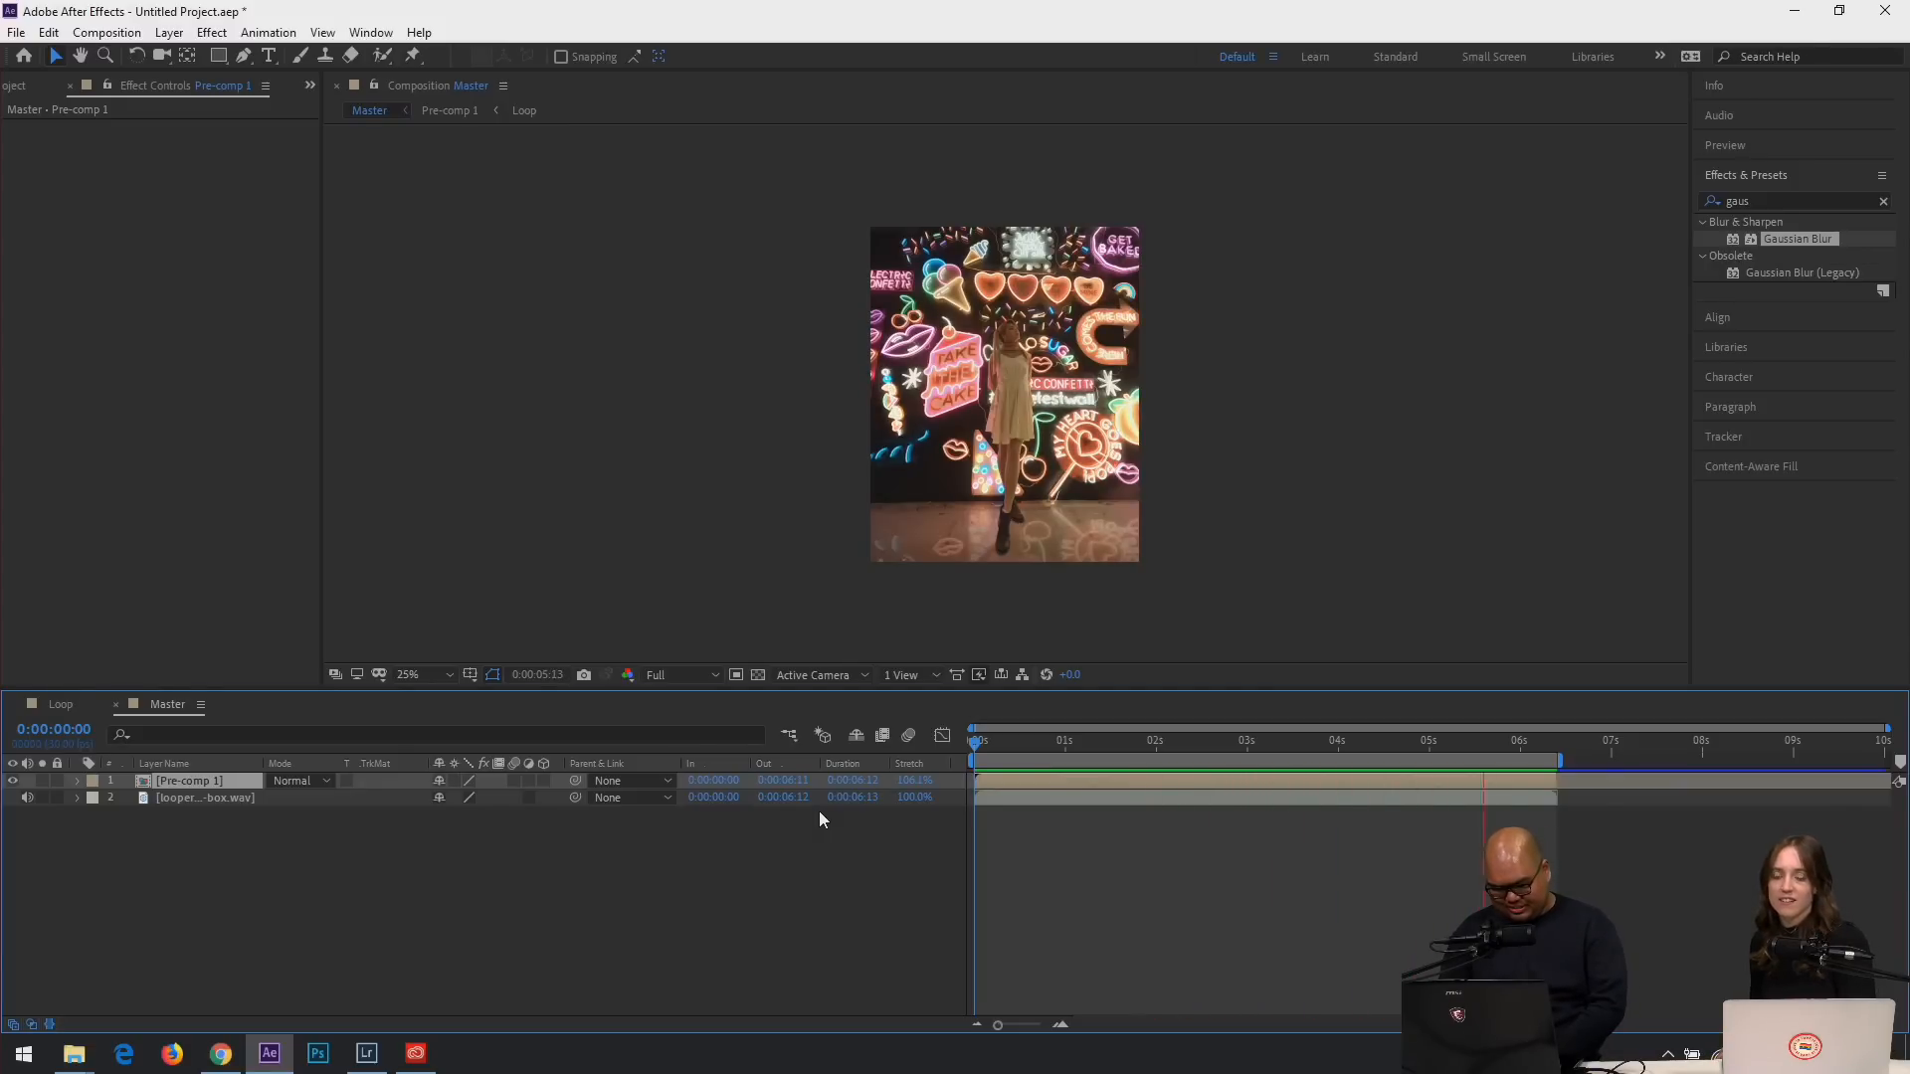
key(space)
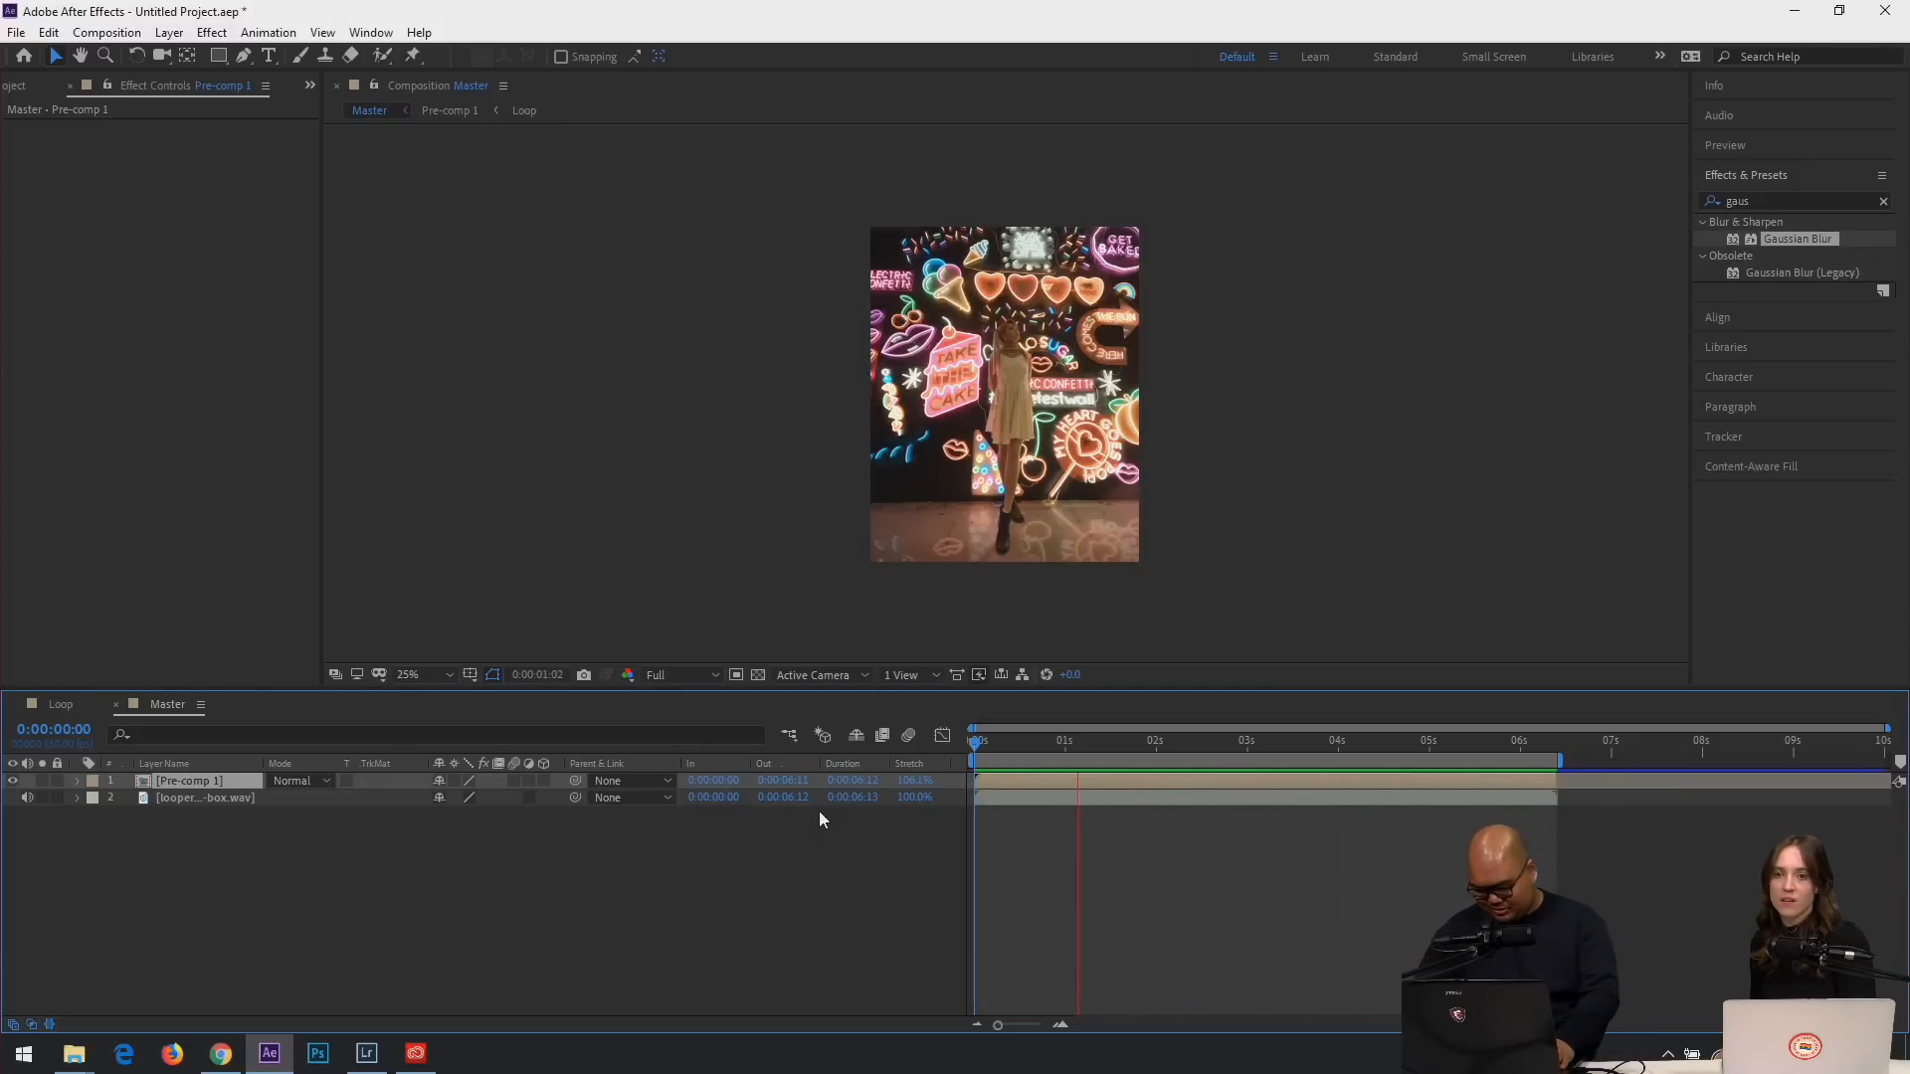
Pull the end of the Master work area back one frame to 0:00:06:11.
scroll(1587, 834, up, 4)
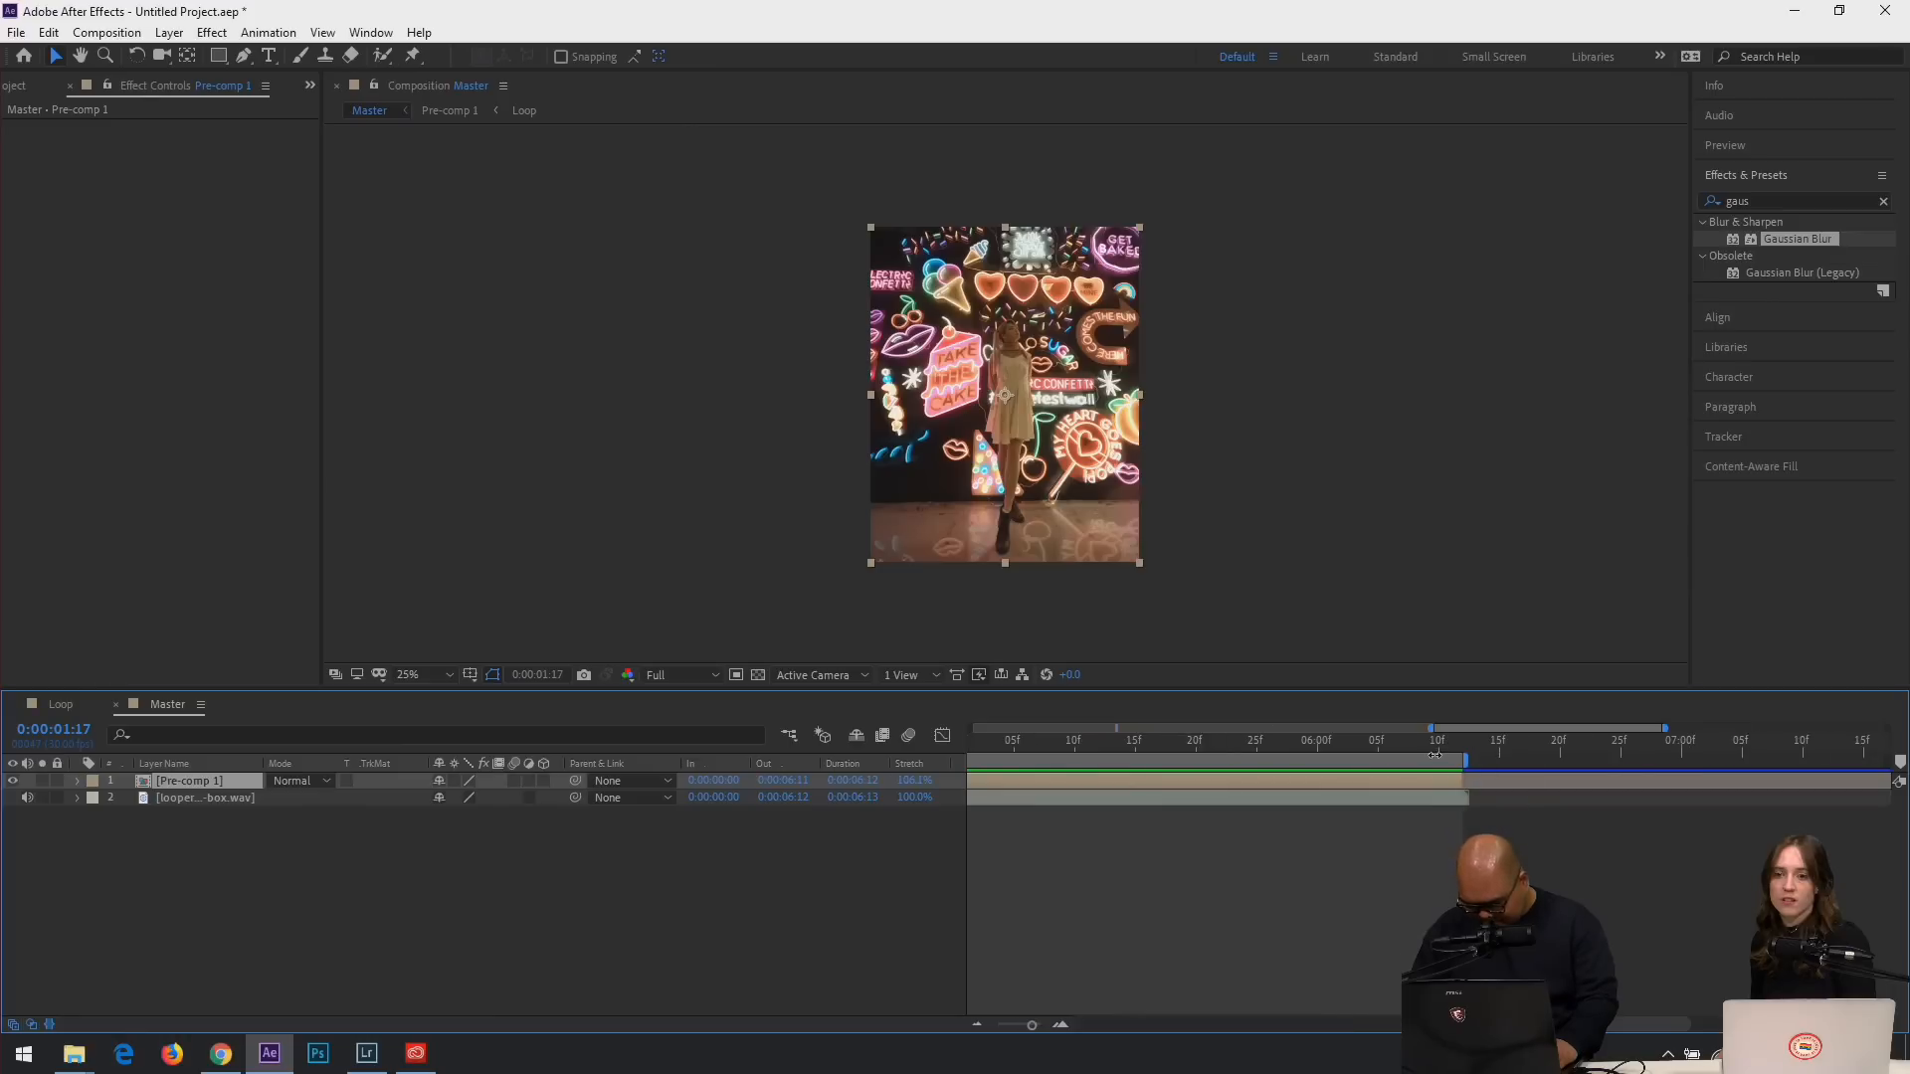
click(1449, 752)
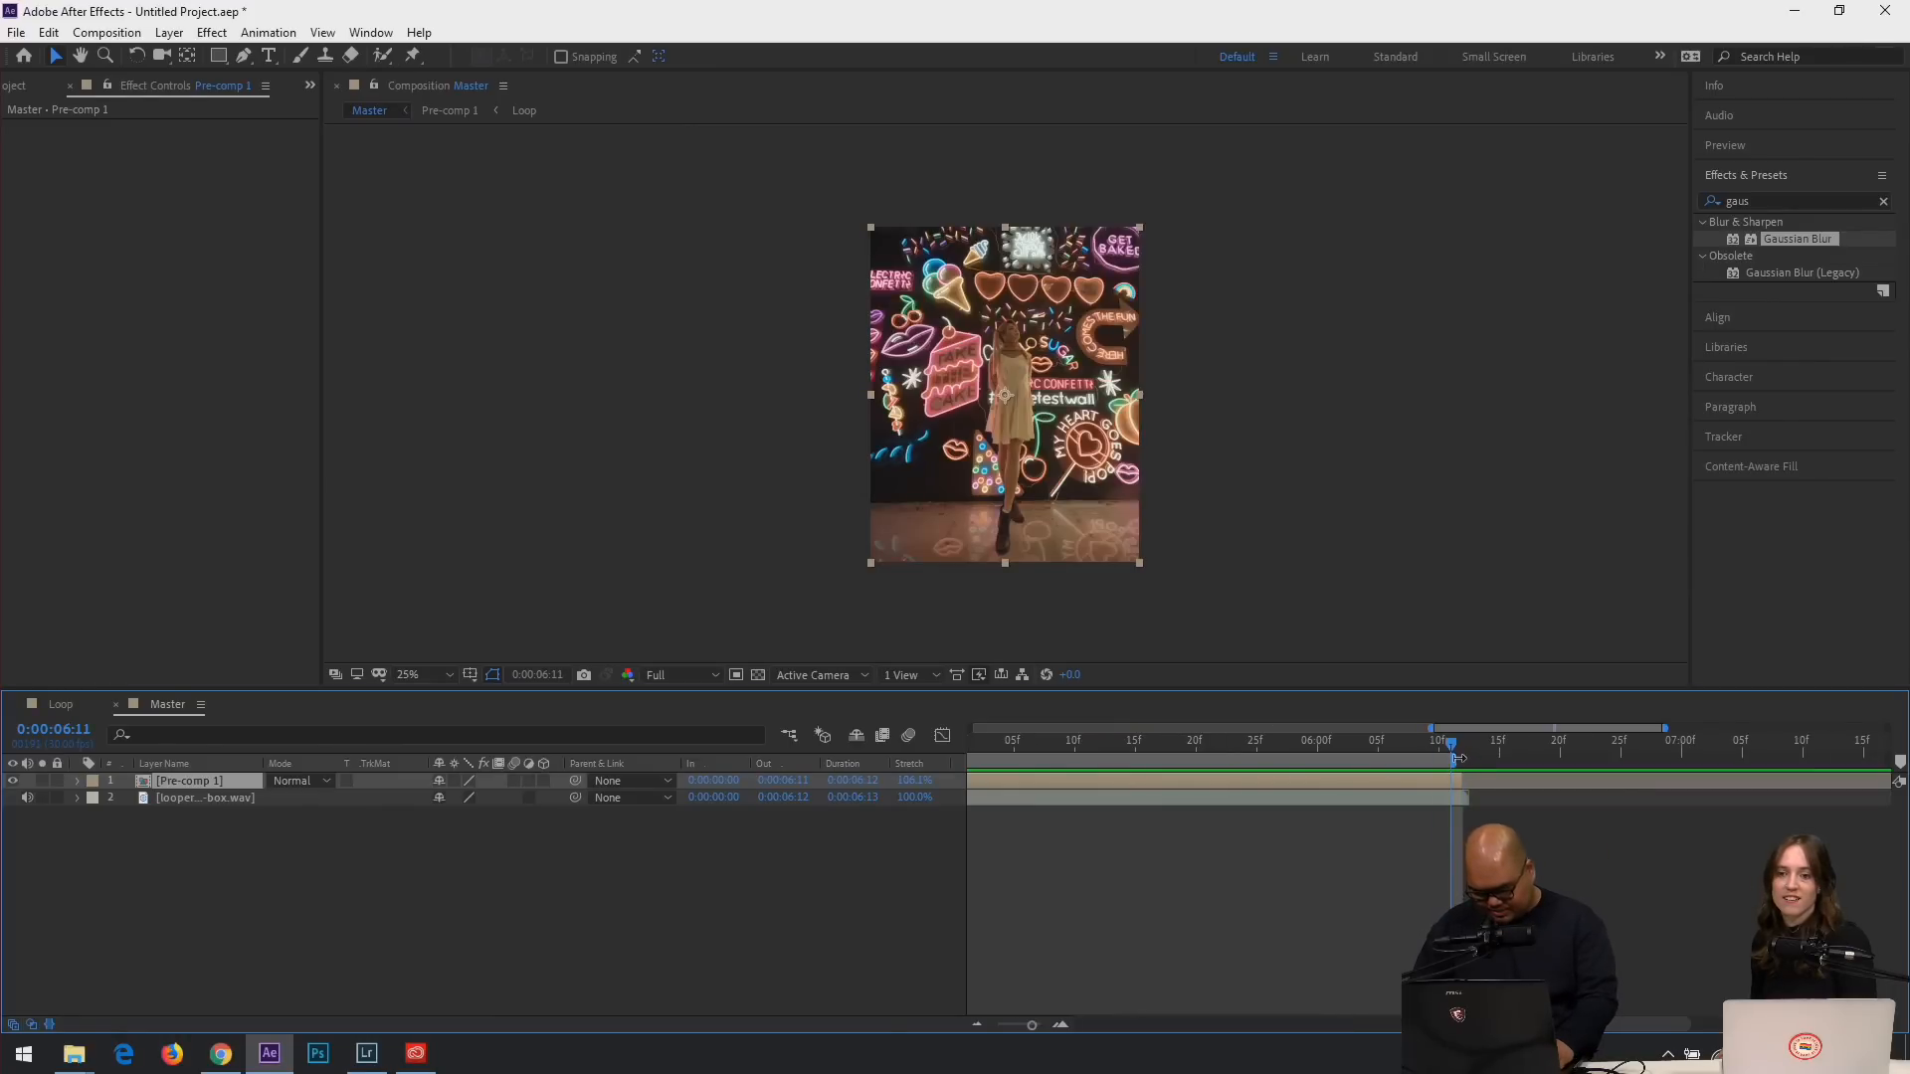
key(space)
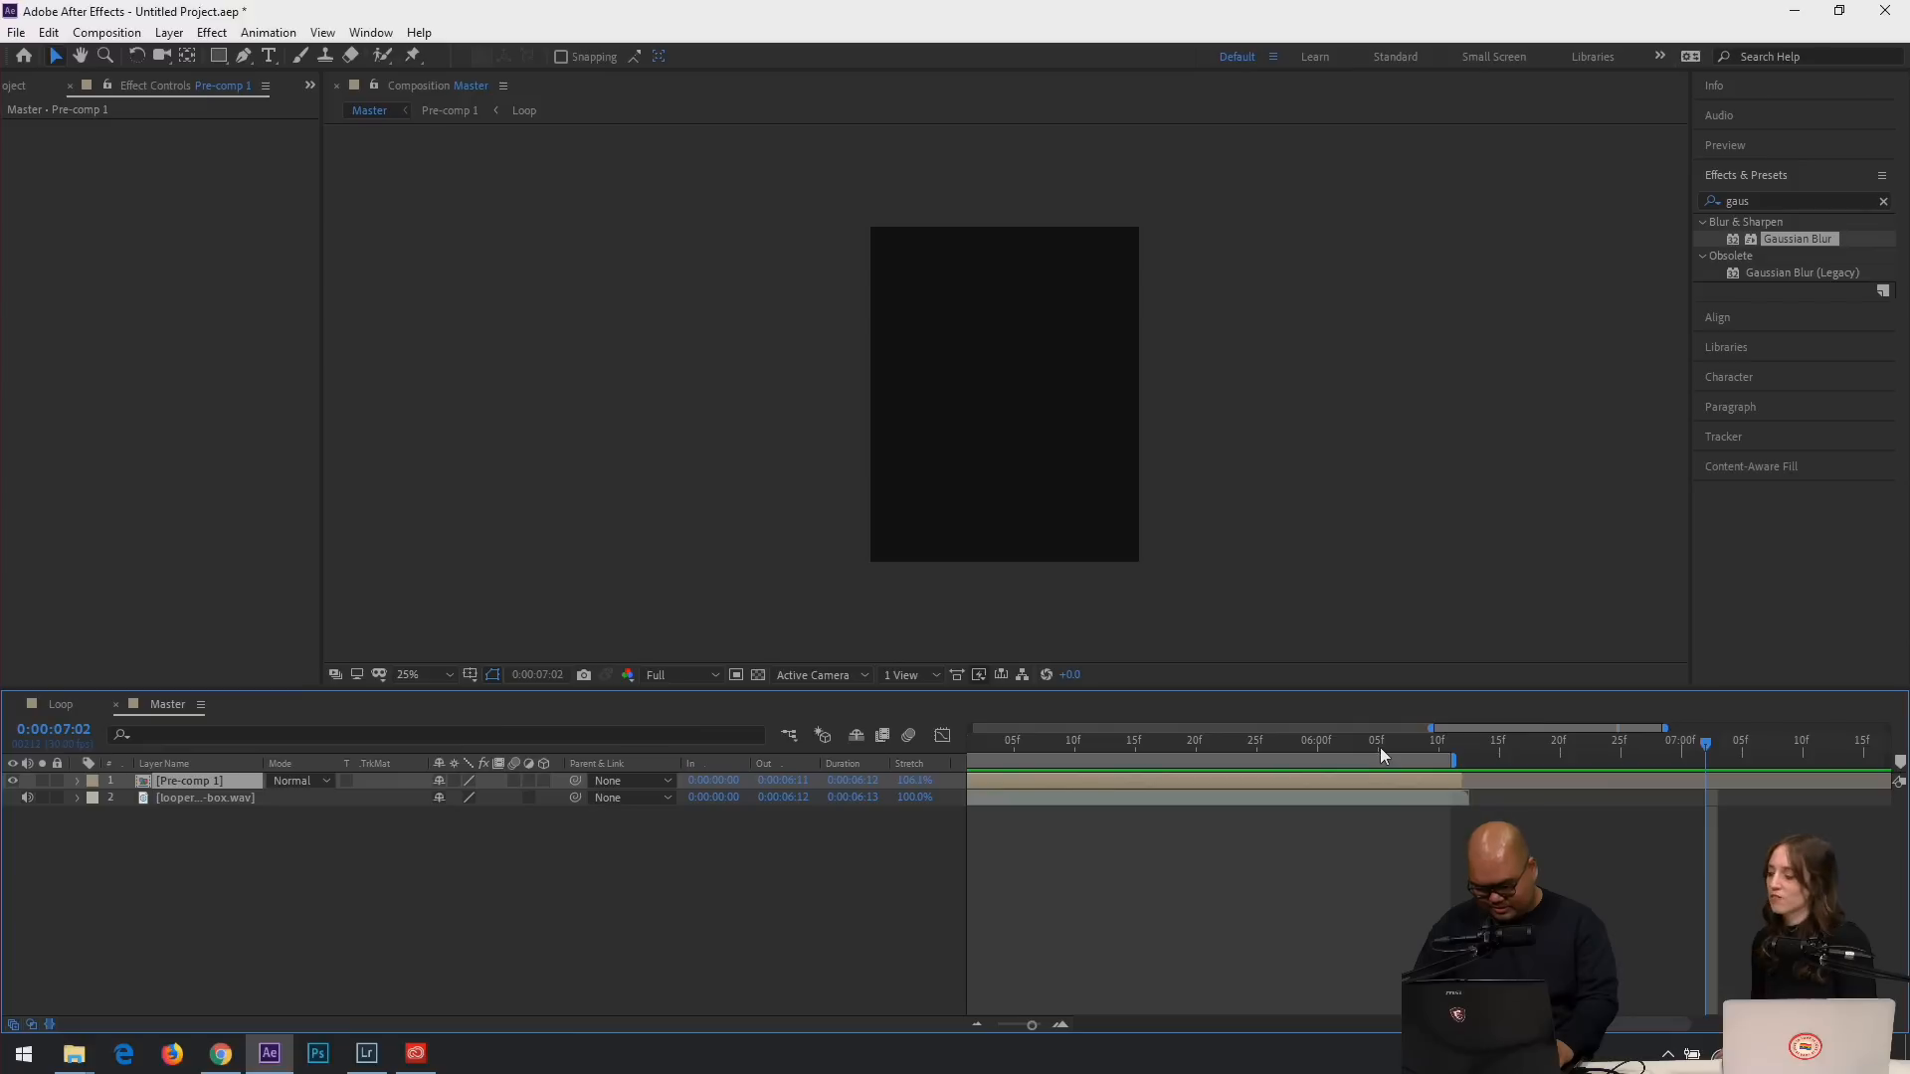
Replay the shortened work area with the full timeline in view, and deselect Pre-comp 1.
scroll(1144, 432, down, 2)
scroll(1134, 442, up, 2)
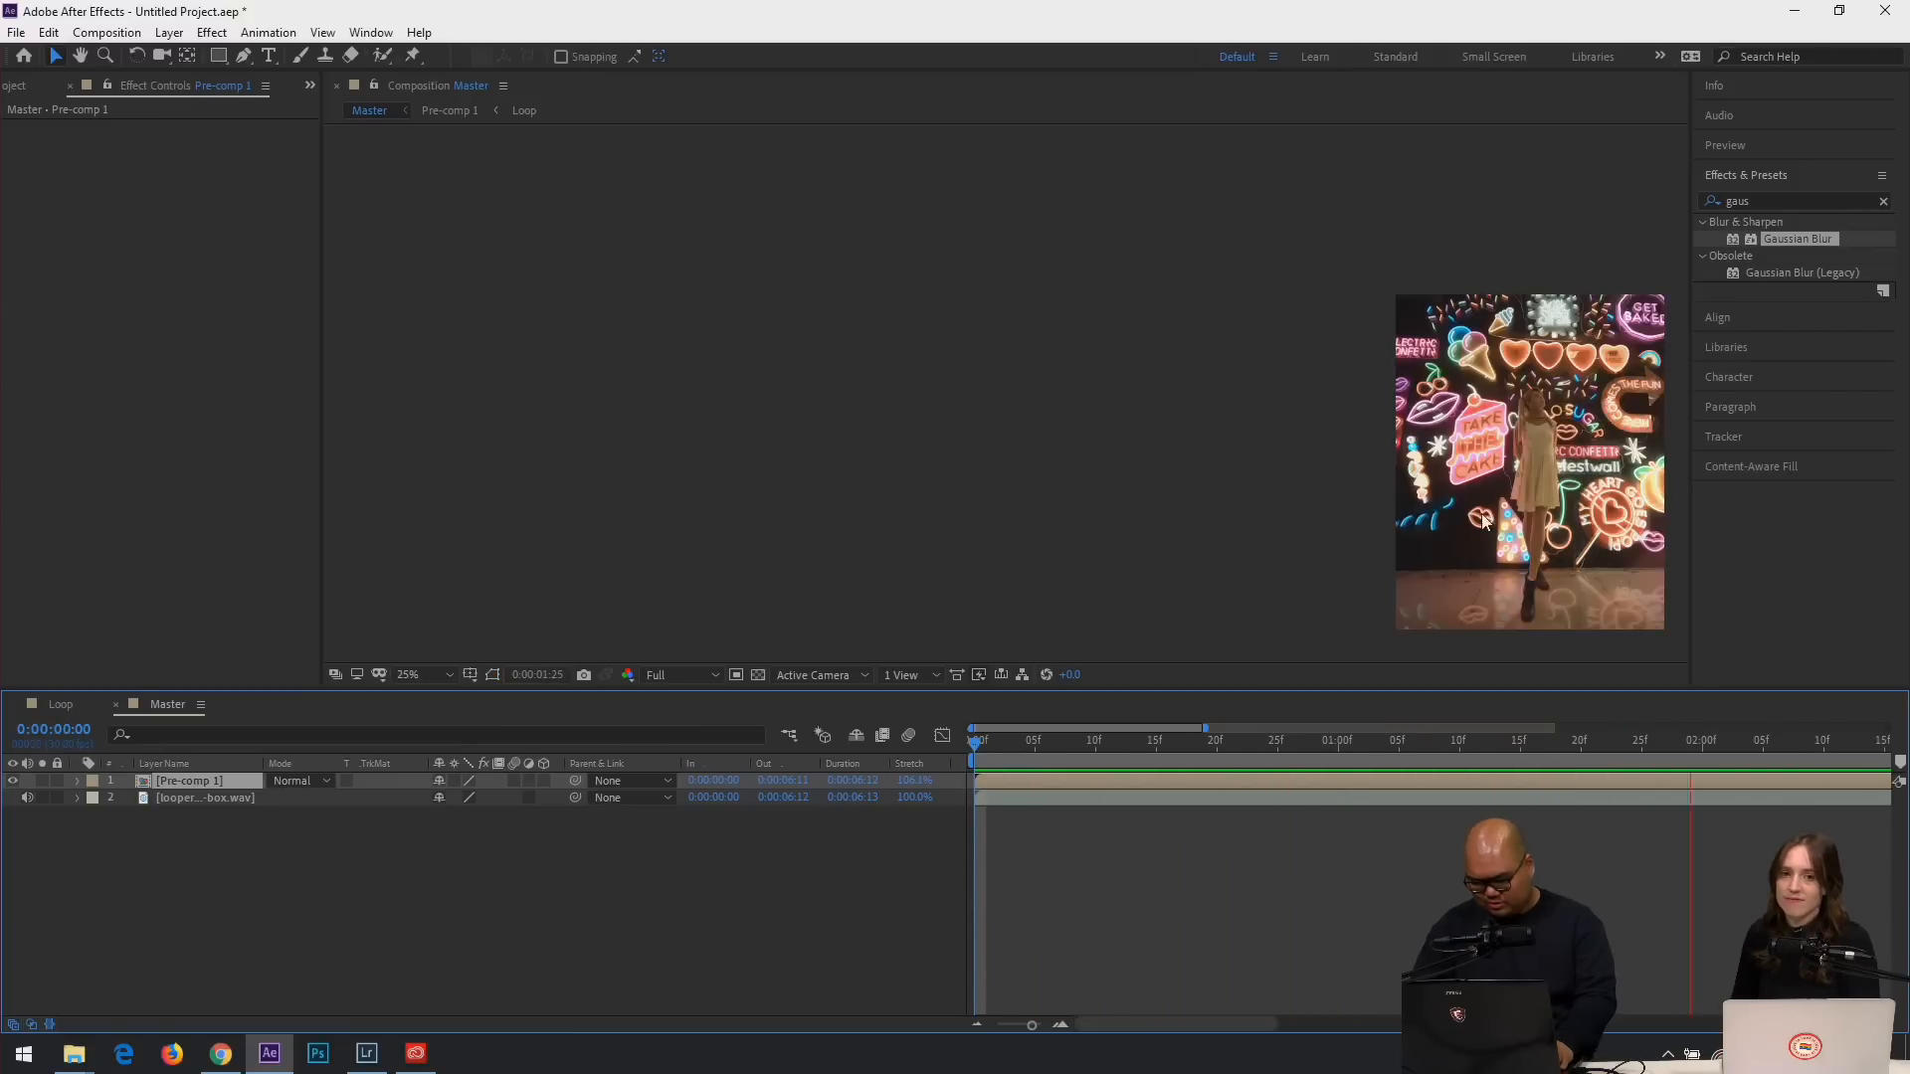
drag(1483, 522, 1462, 510)
drag(1024, 423, 1025, 426)
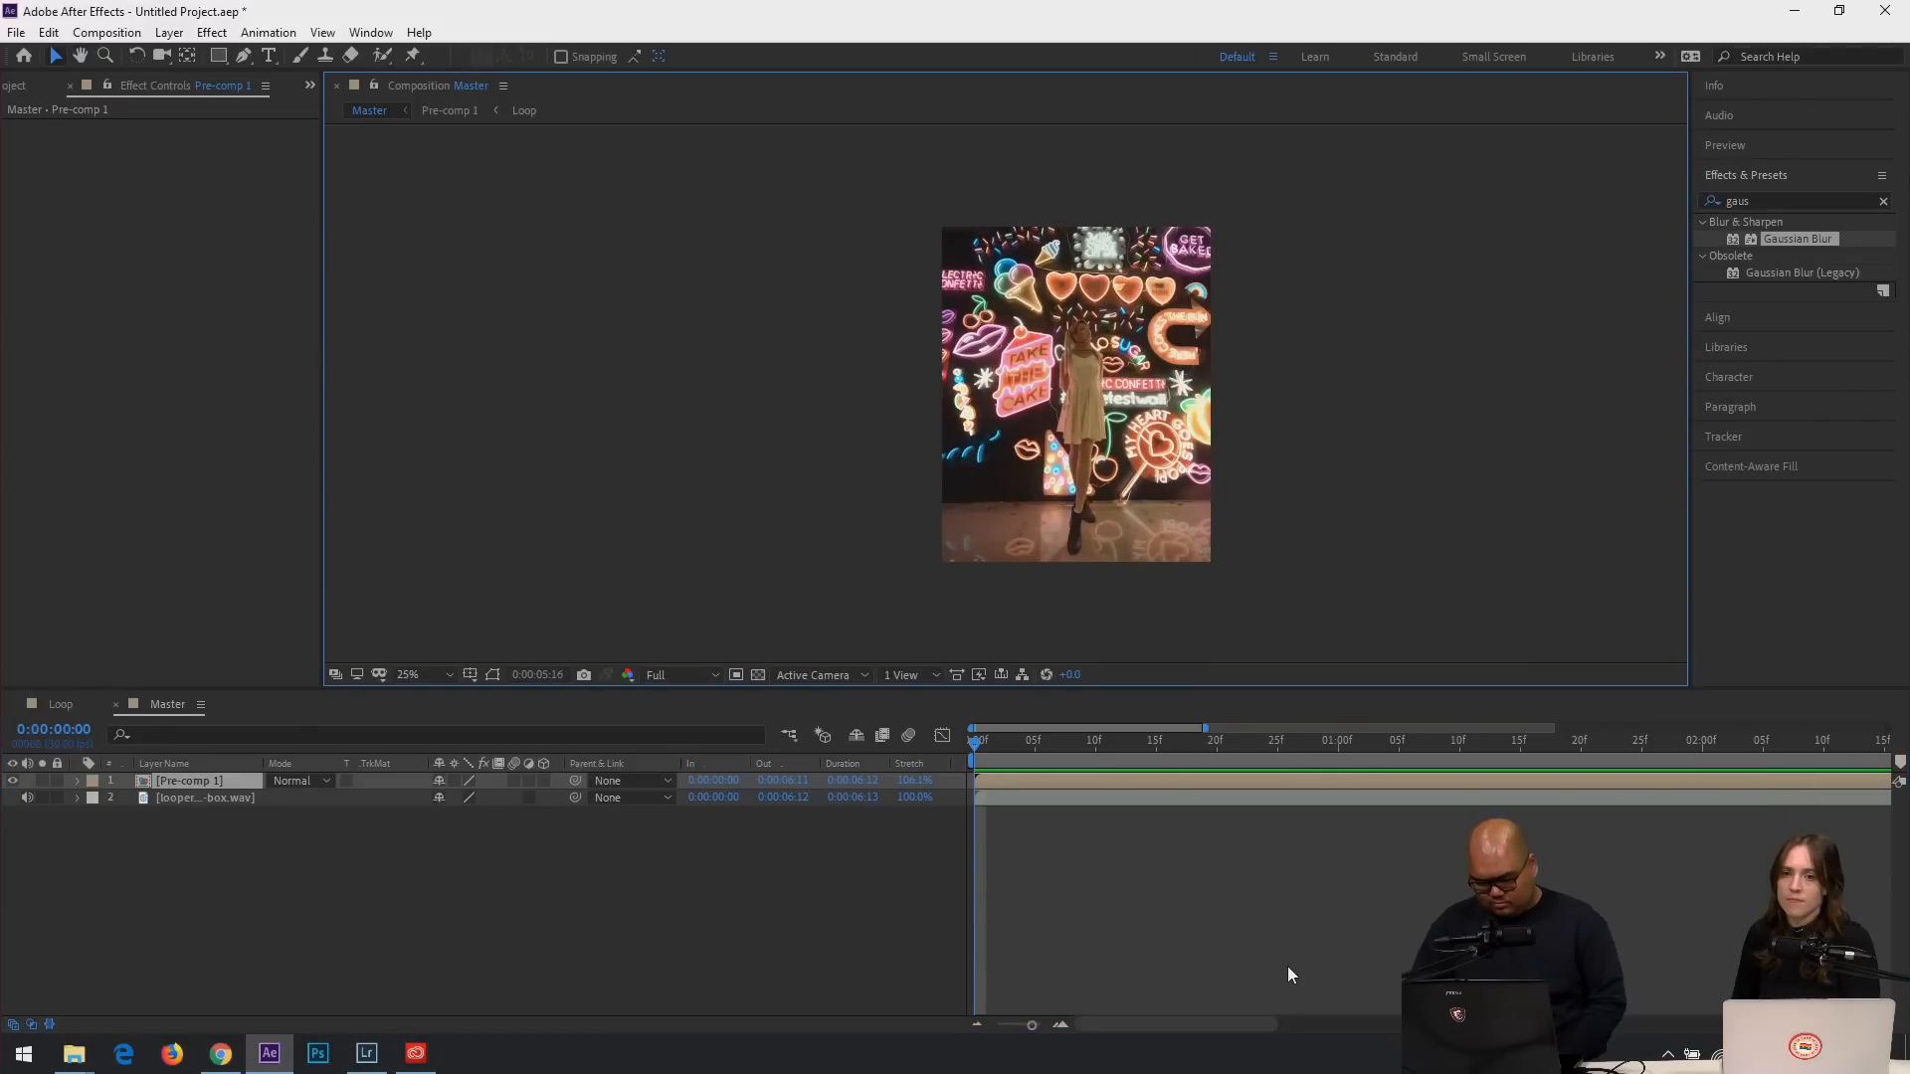
drag(1032, 1024, 977, 1017)
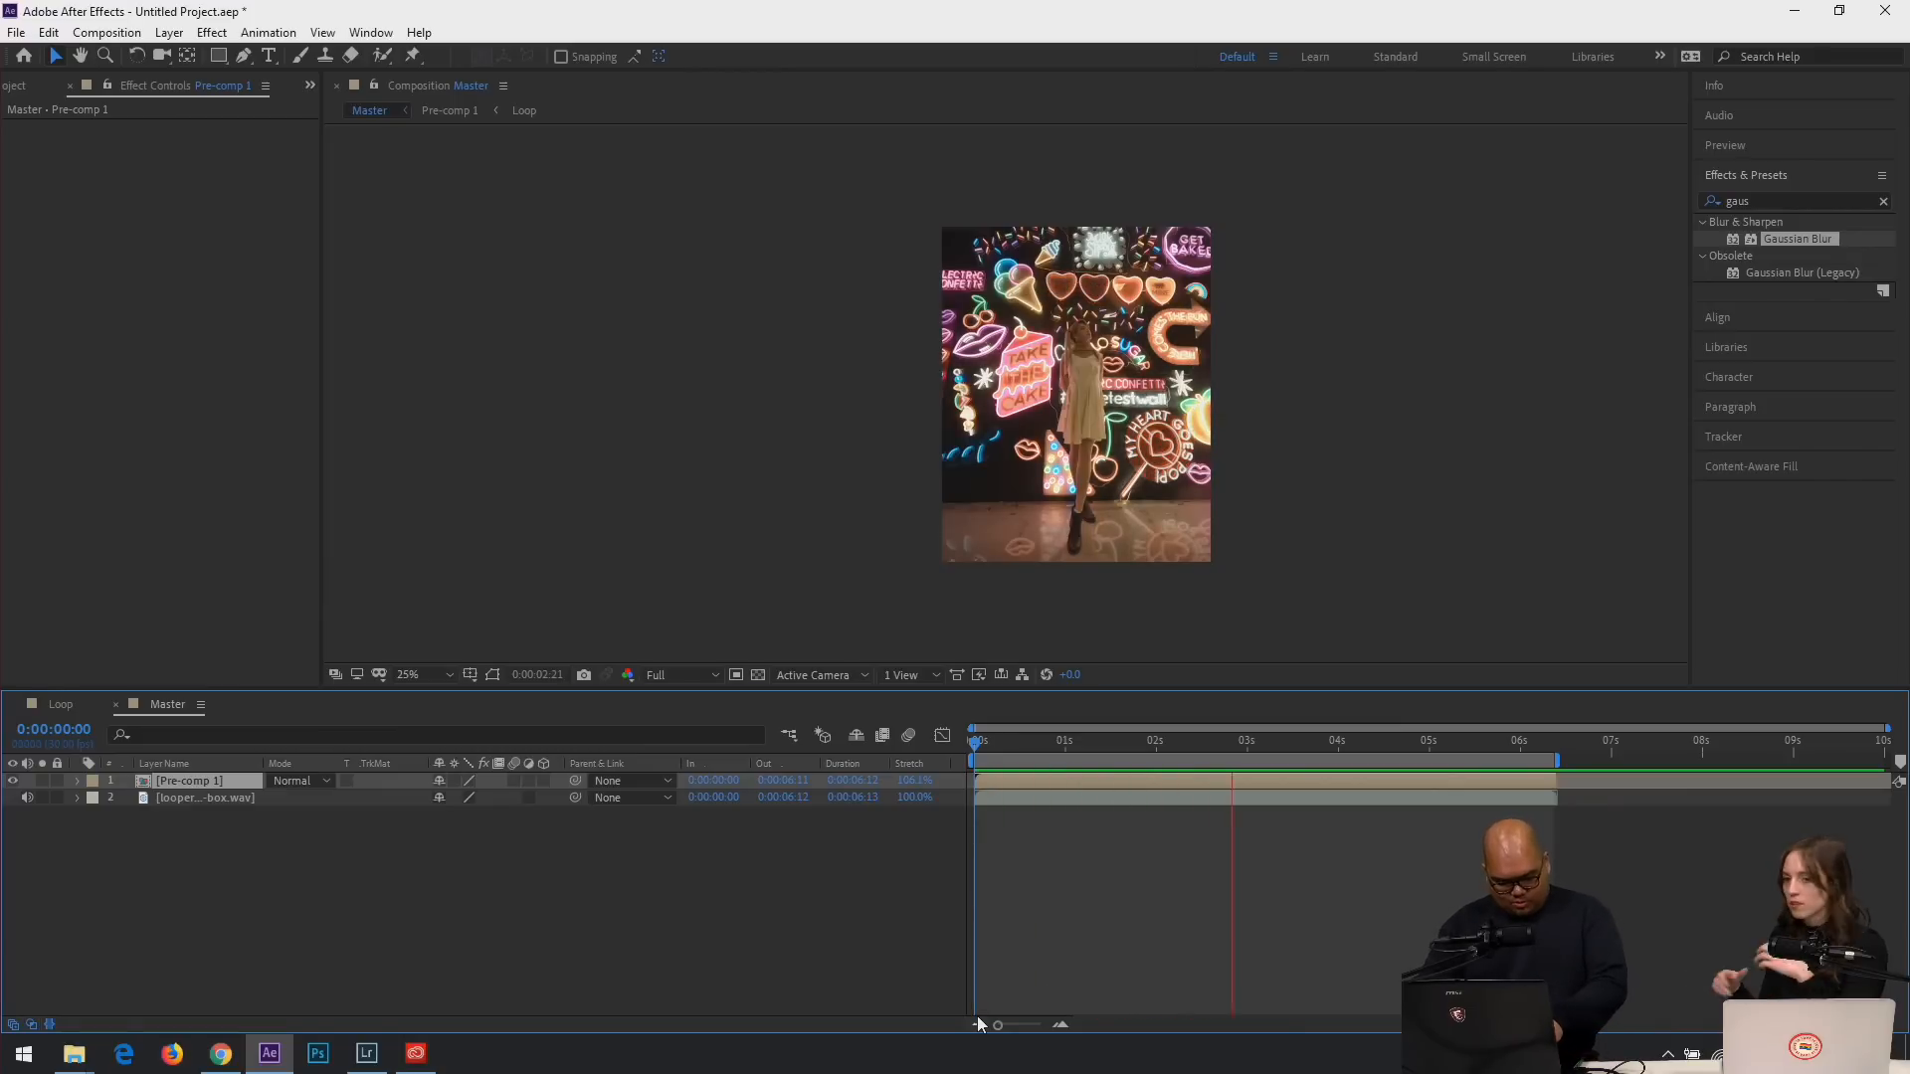
key(space)
click(340, 887)
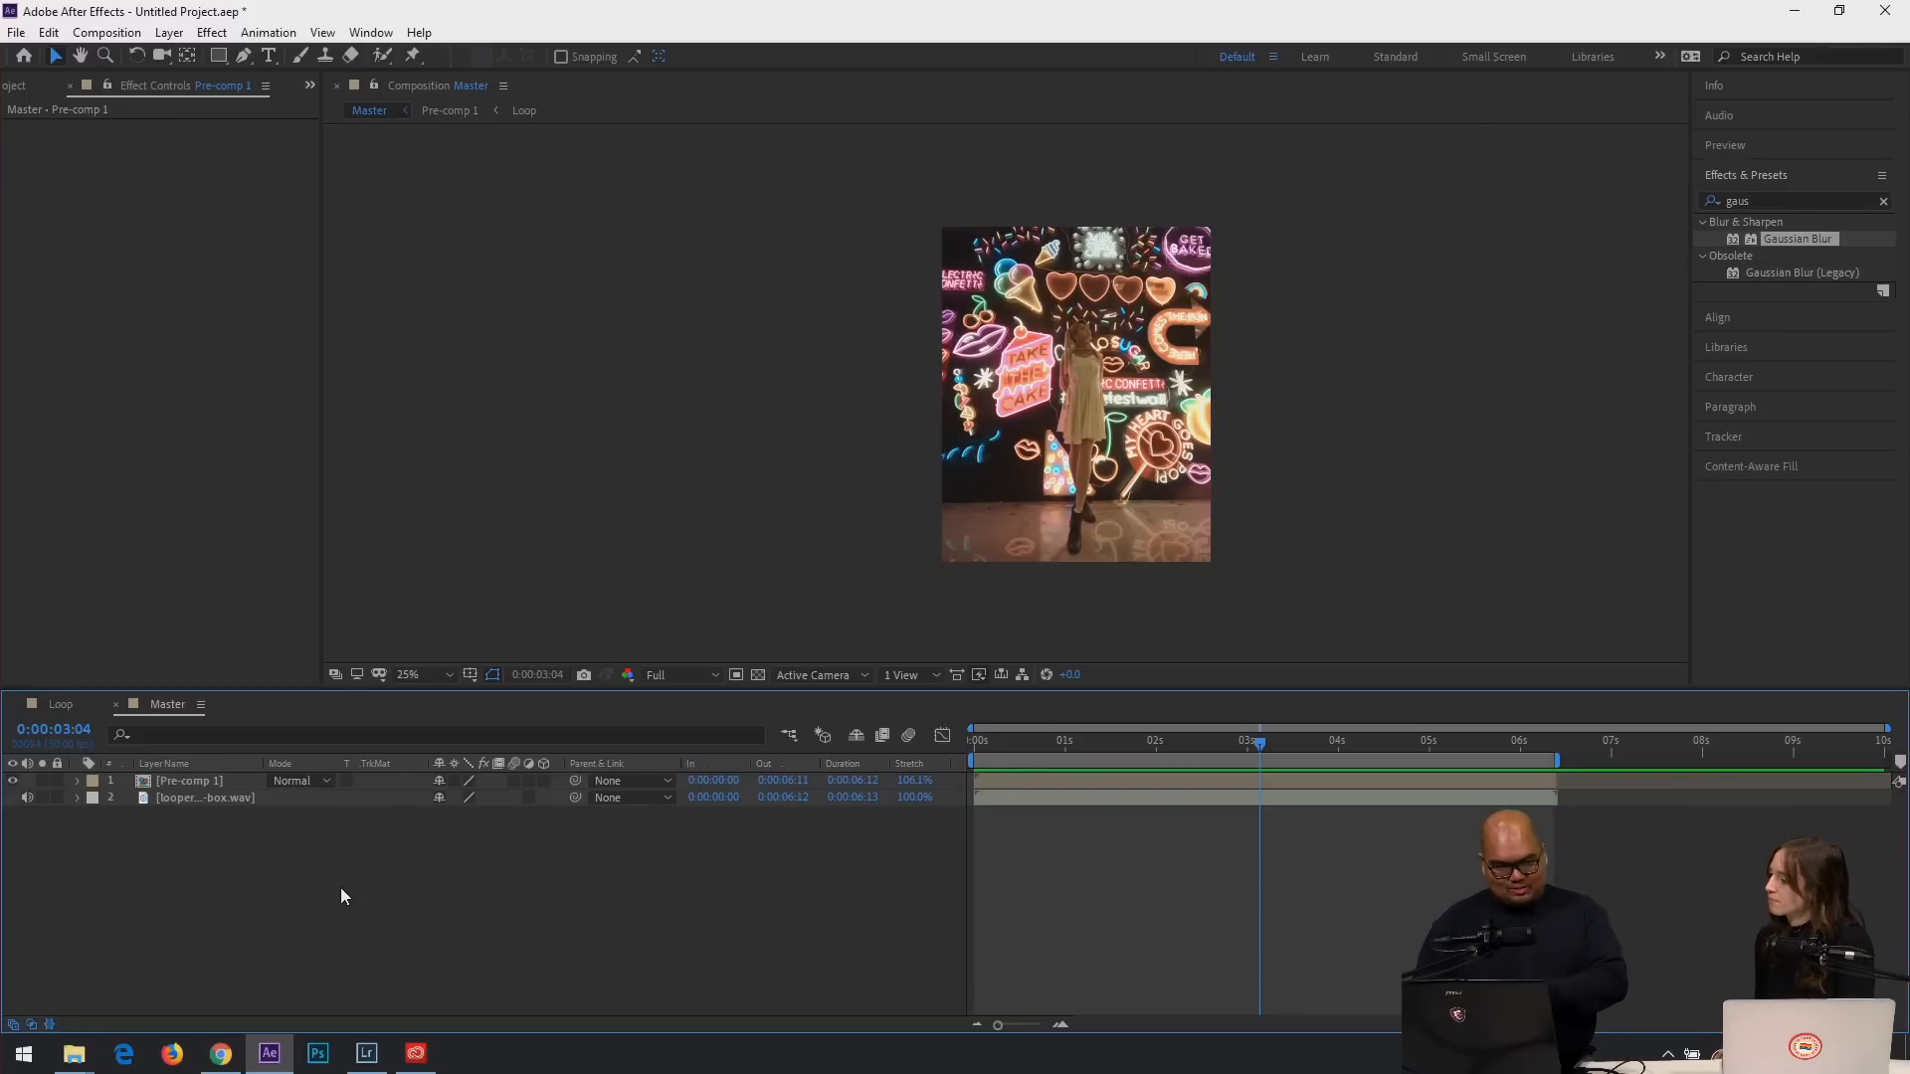
Duplicate the Pre-comp 1 layer in Master and apply a strong Directional Blur to the top copy.
click(211, 782)
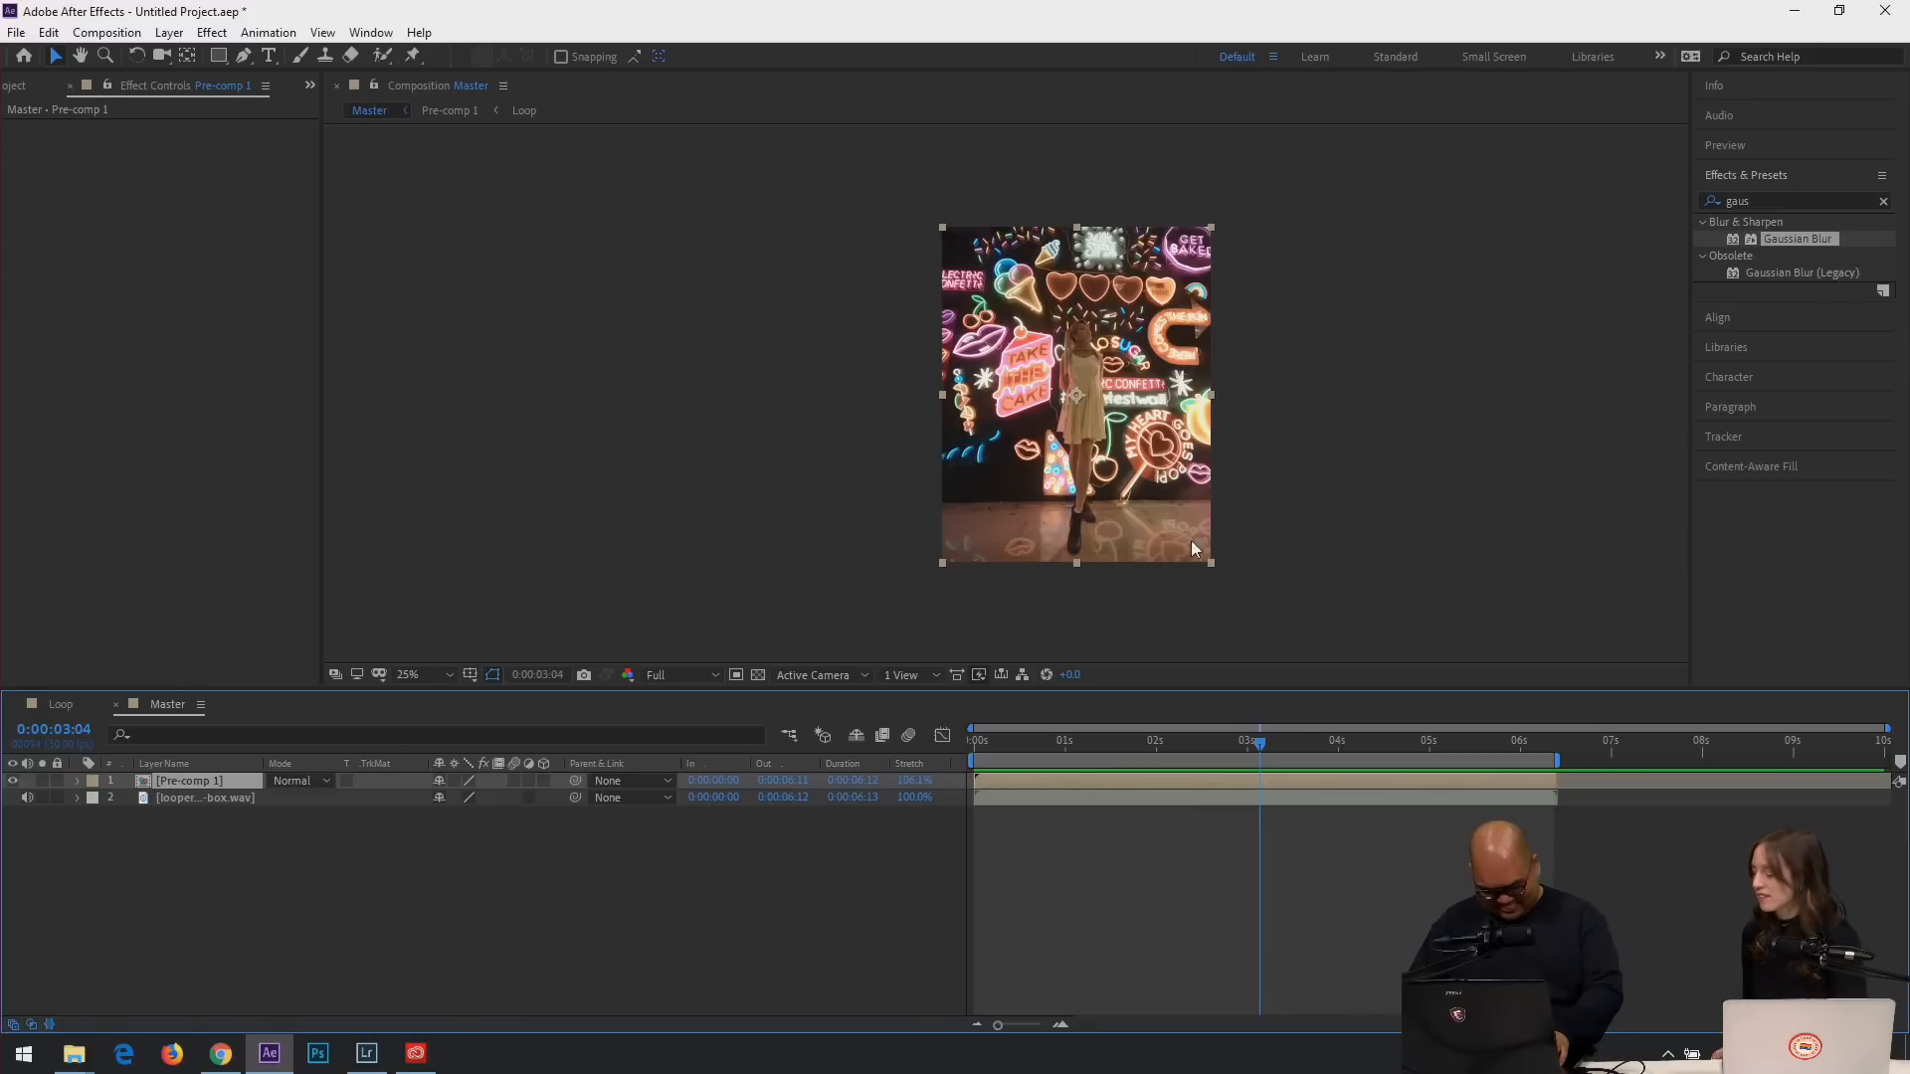
key(ctrl+d)
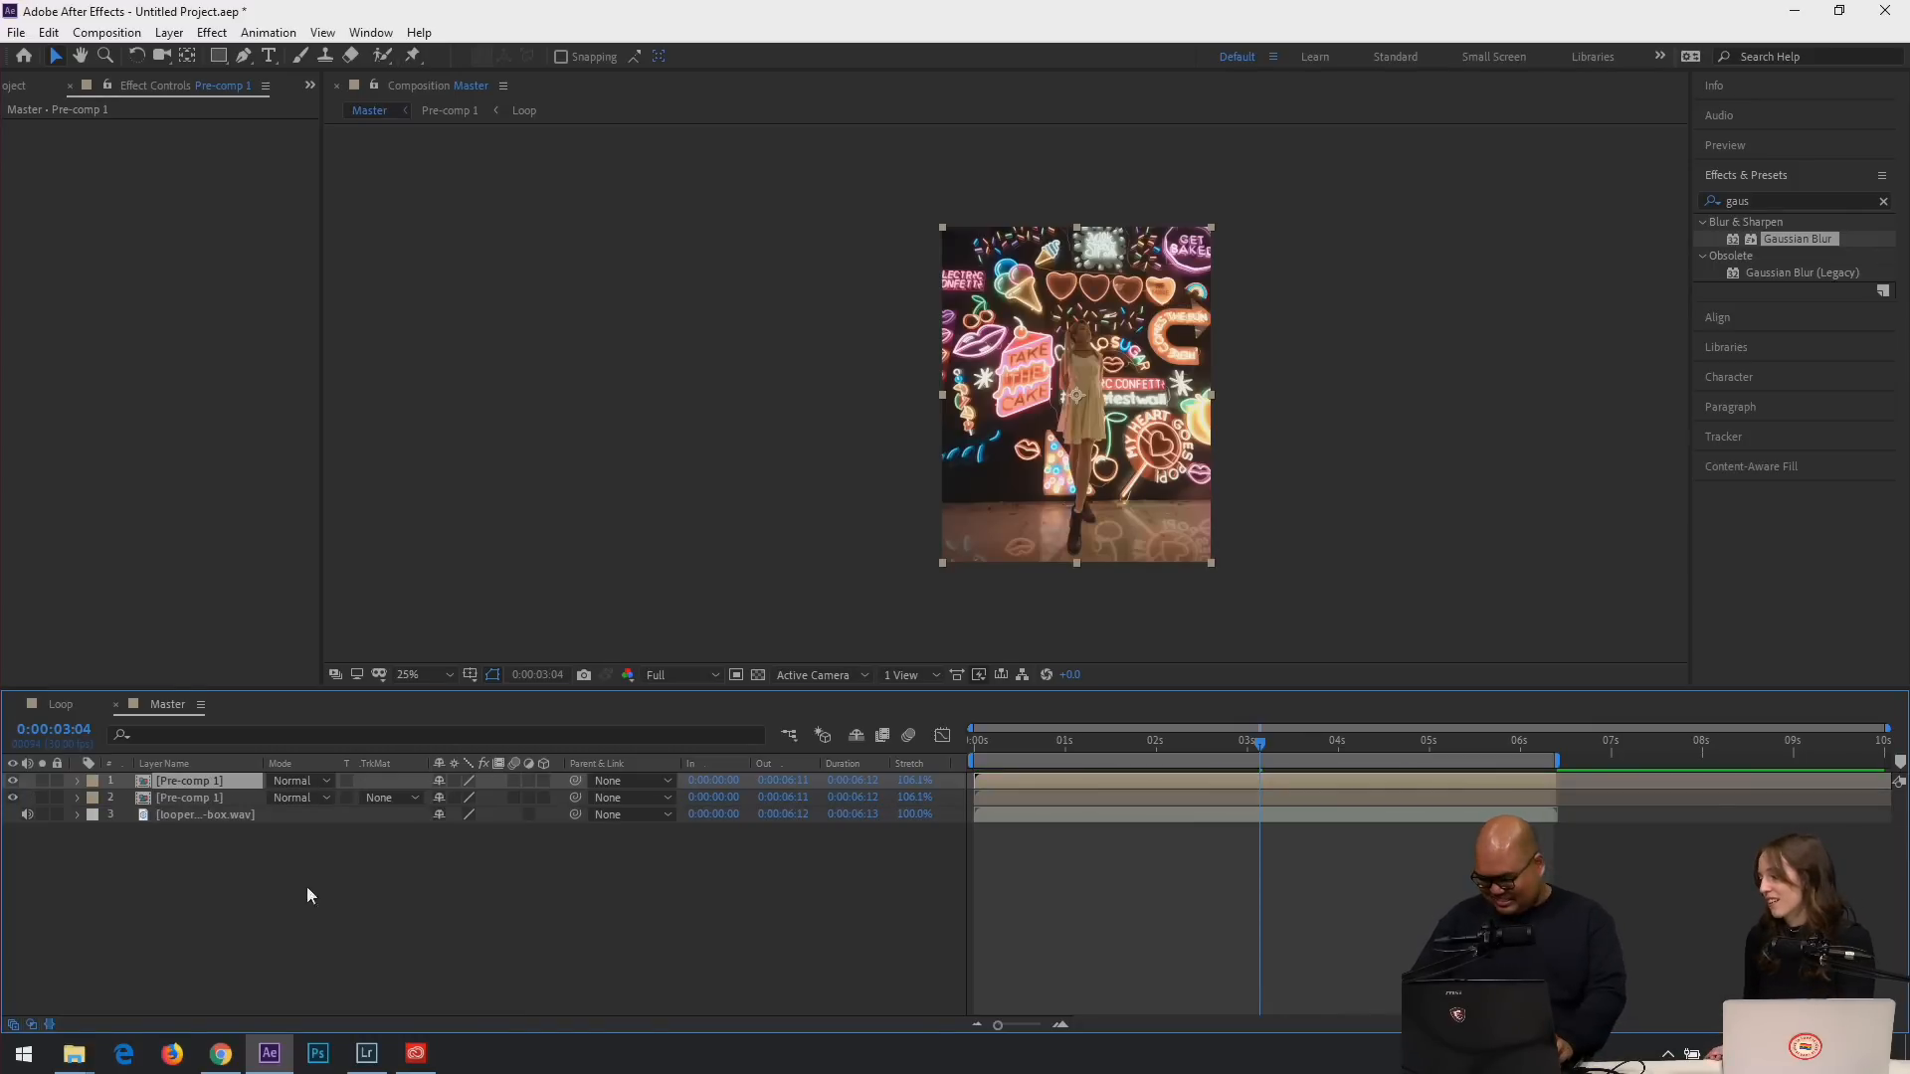
click(1765, 203)
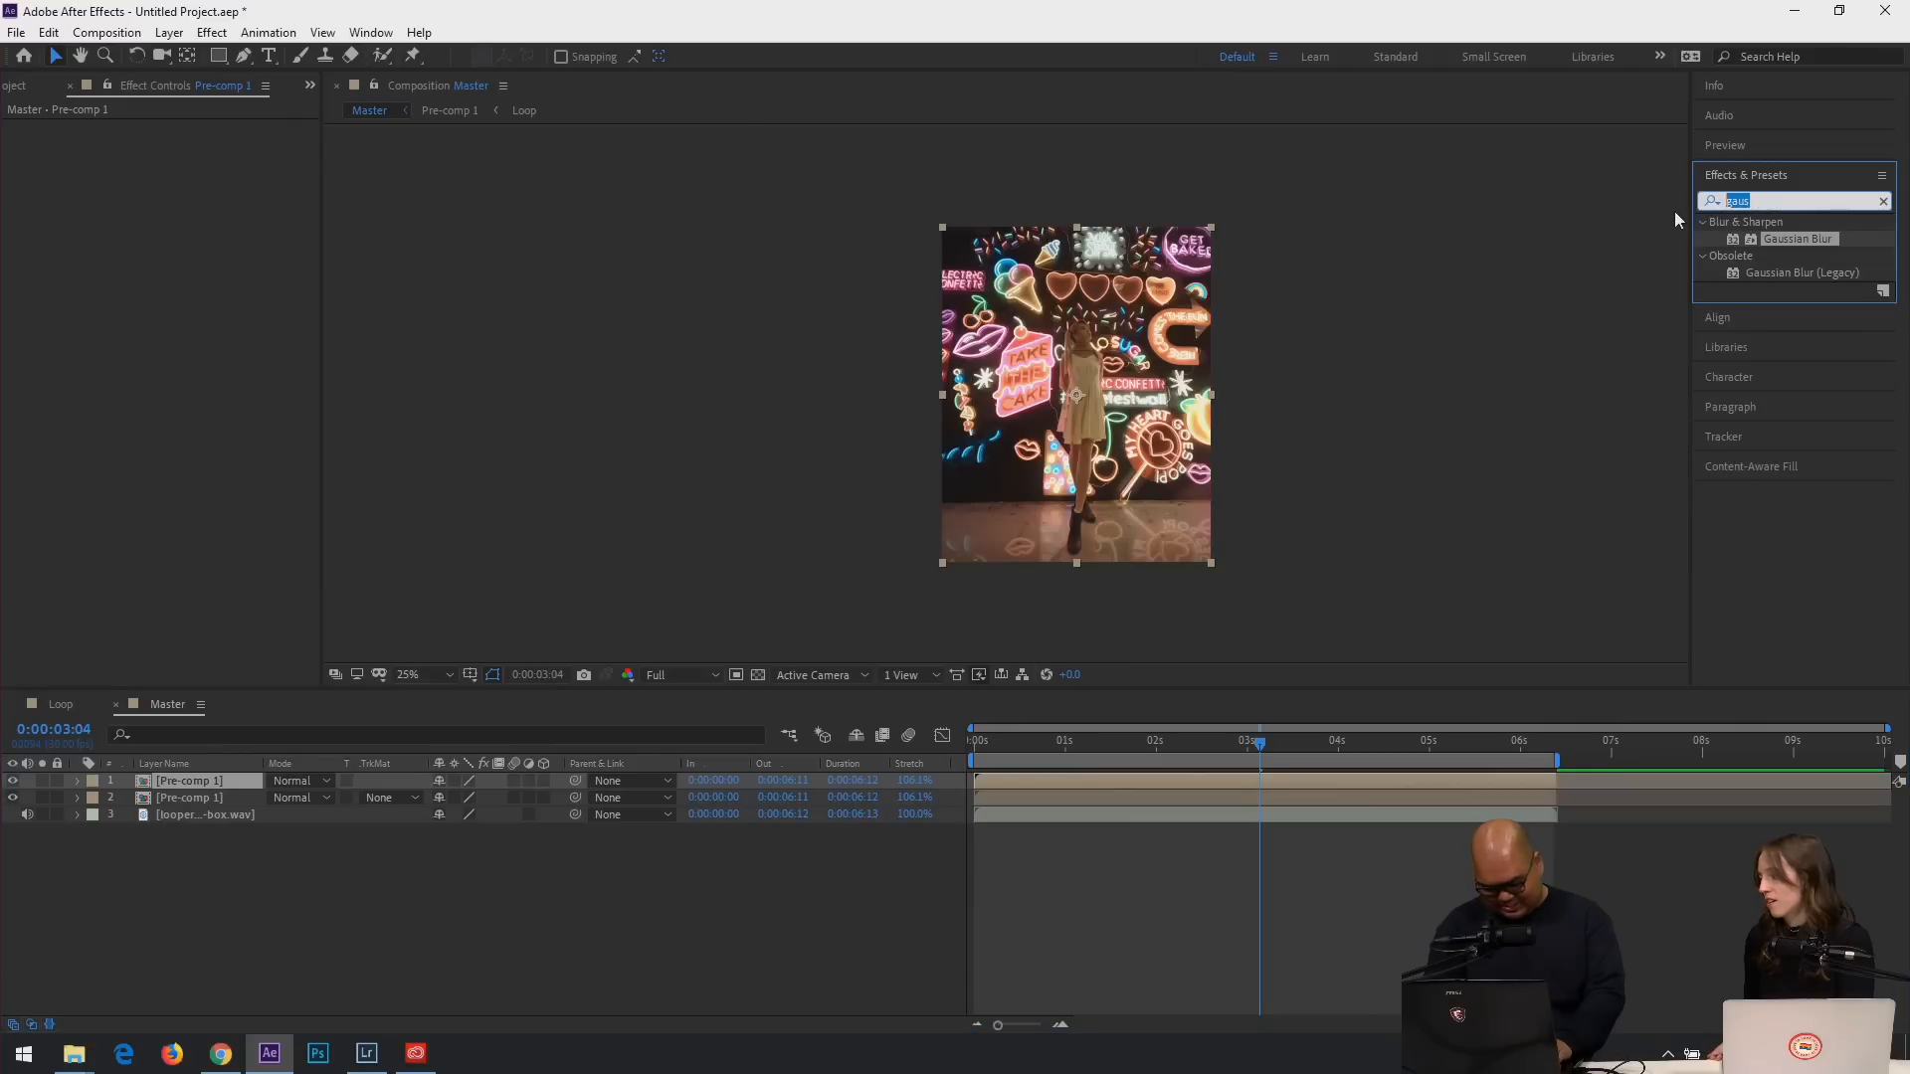
text(directio)
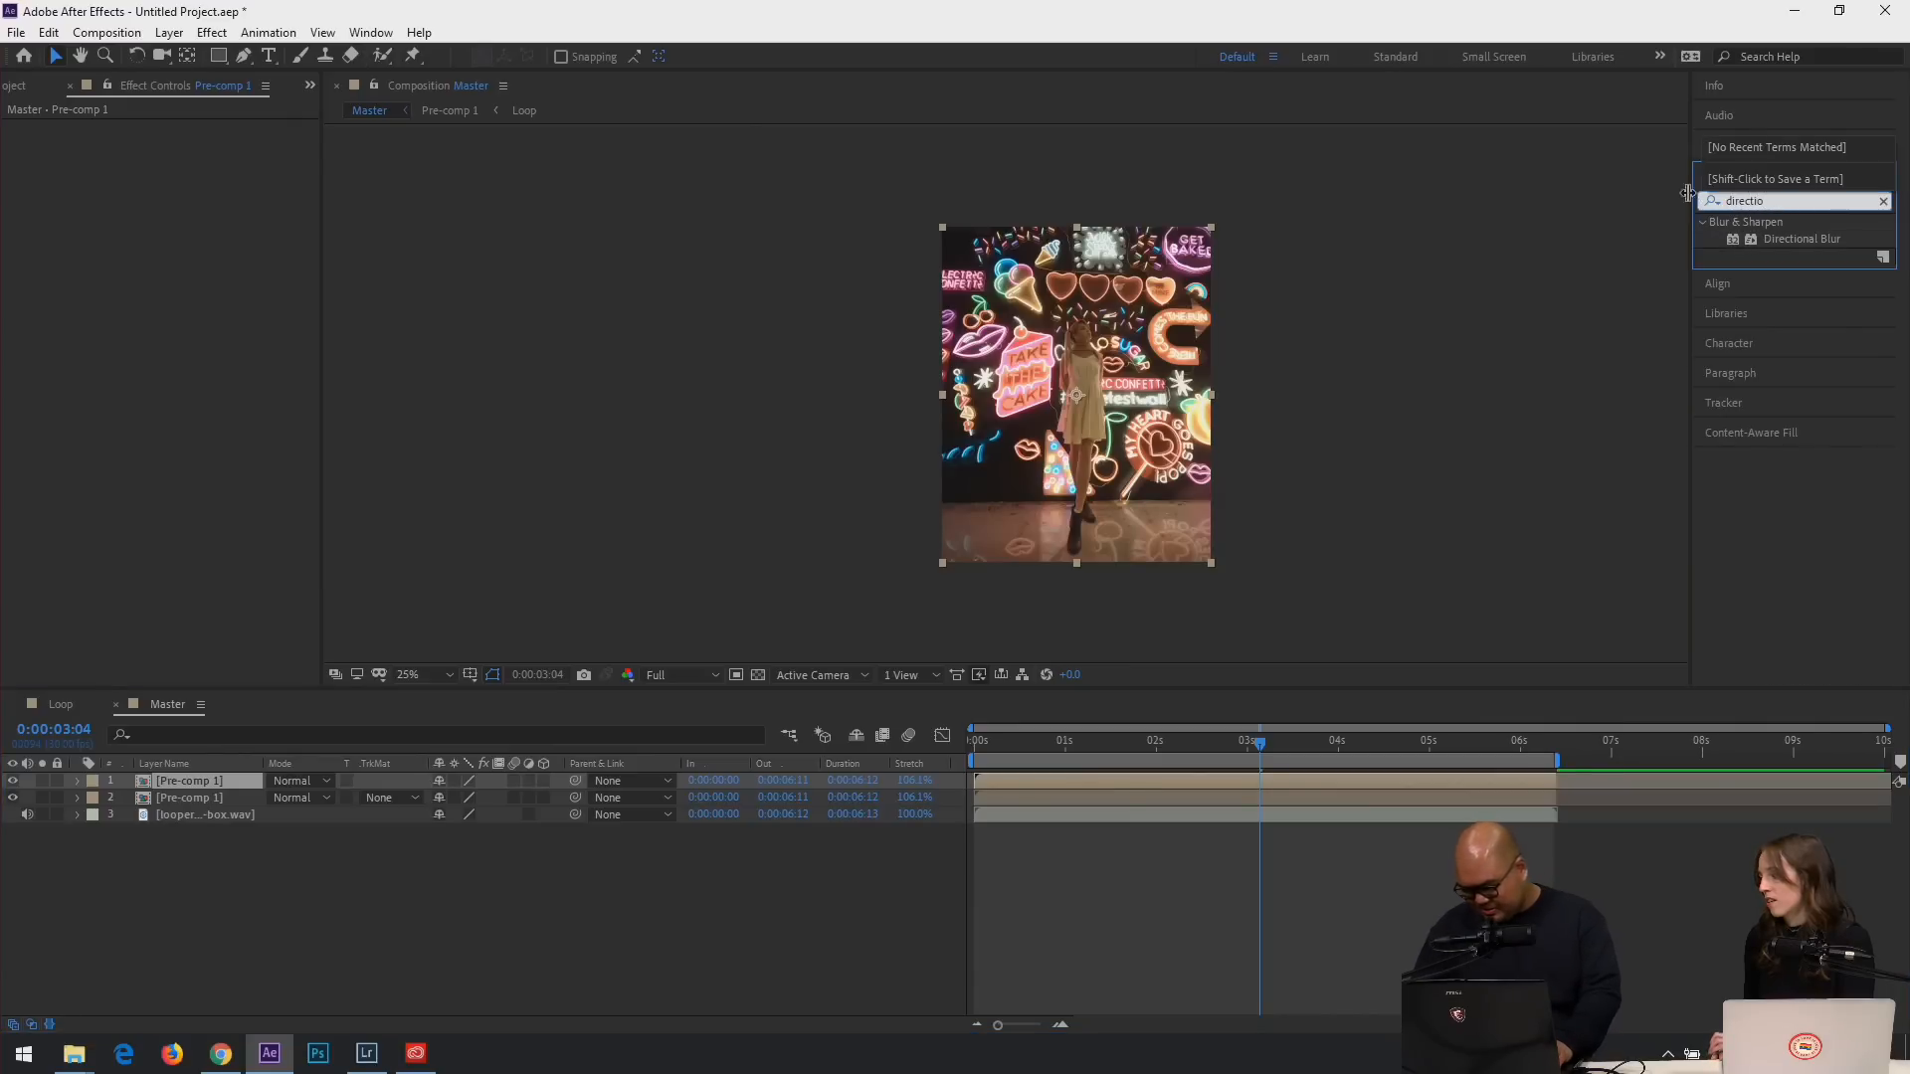
double_click(1802, 239)
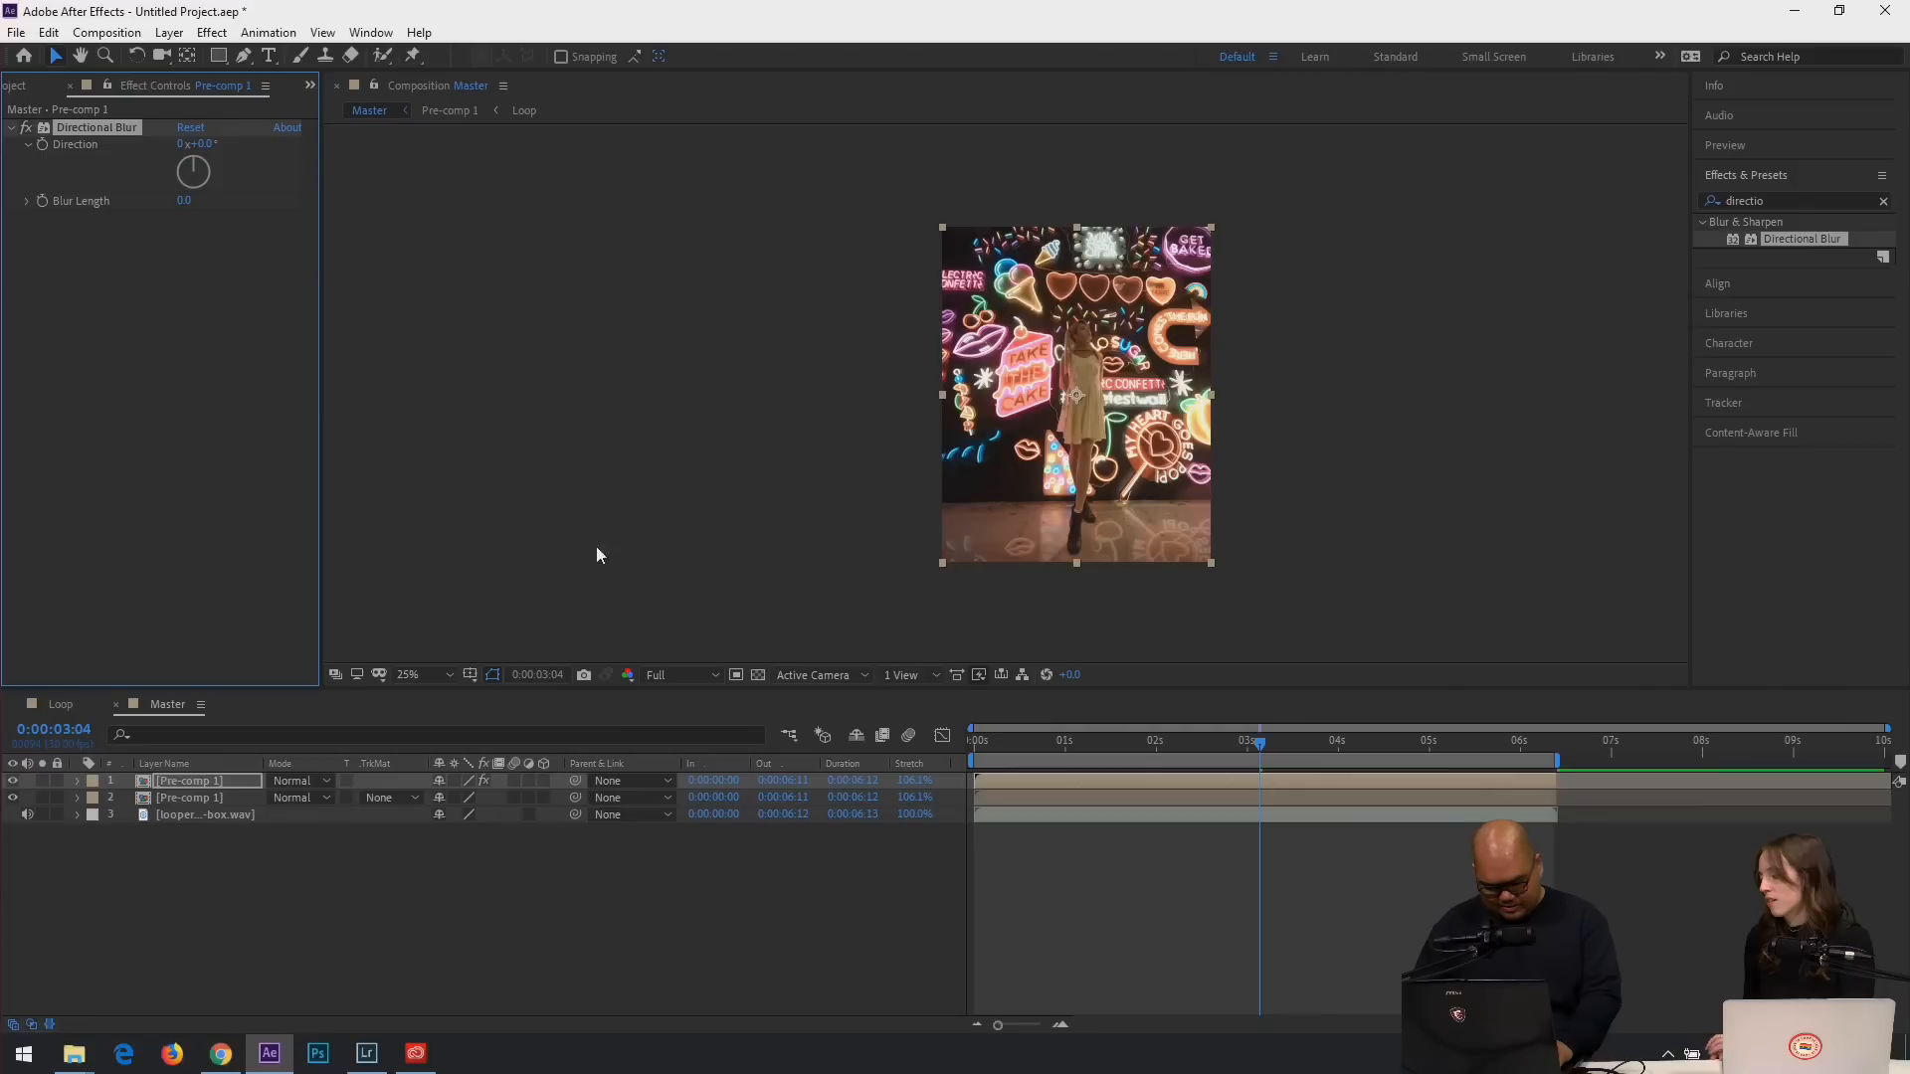
drag(187, 202, 807, 250)
scroll(872, 388, up, 2)
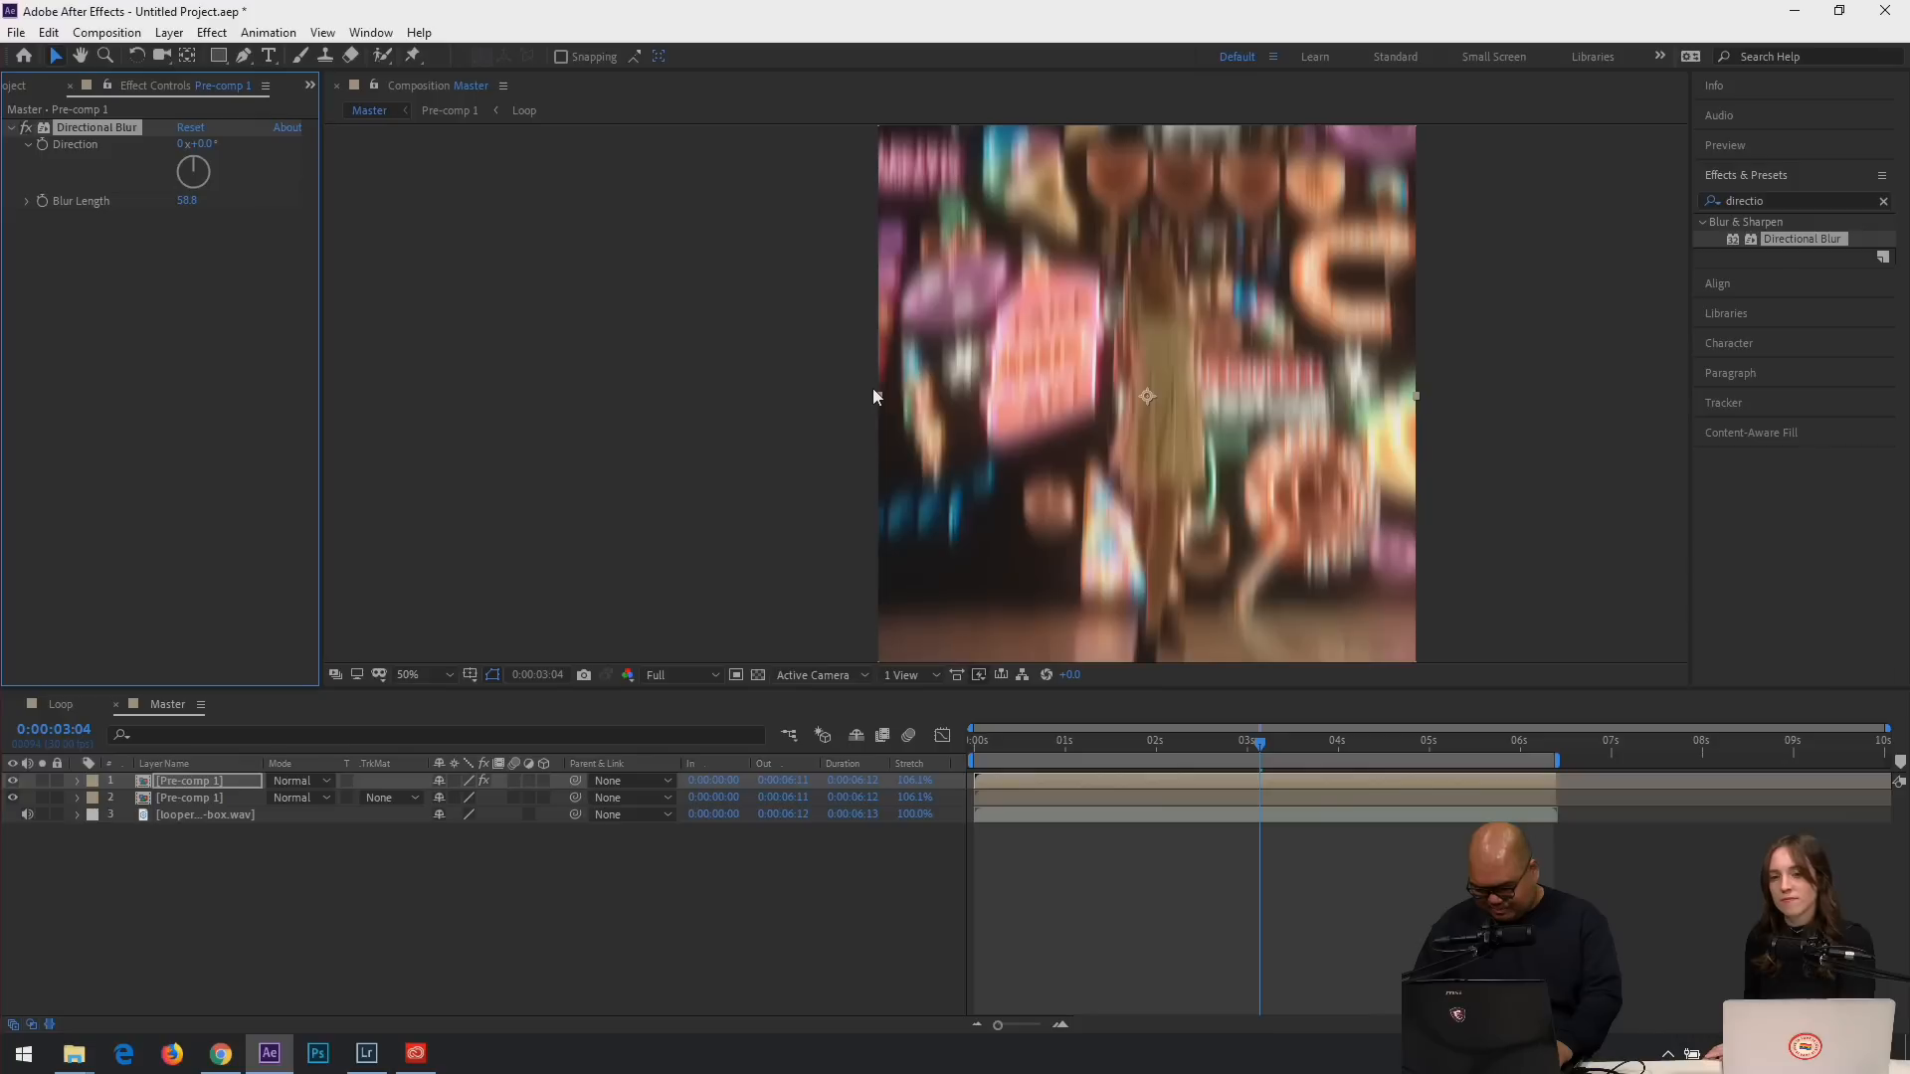
Blend the blurred top Pre-comp 1 copy in Add mode and lower its opacity to about 35%.
click(318, 780)
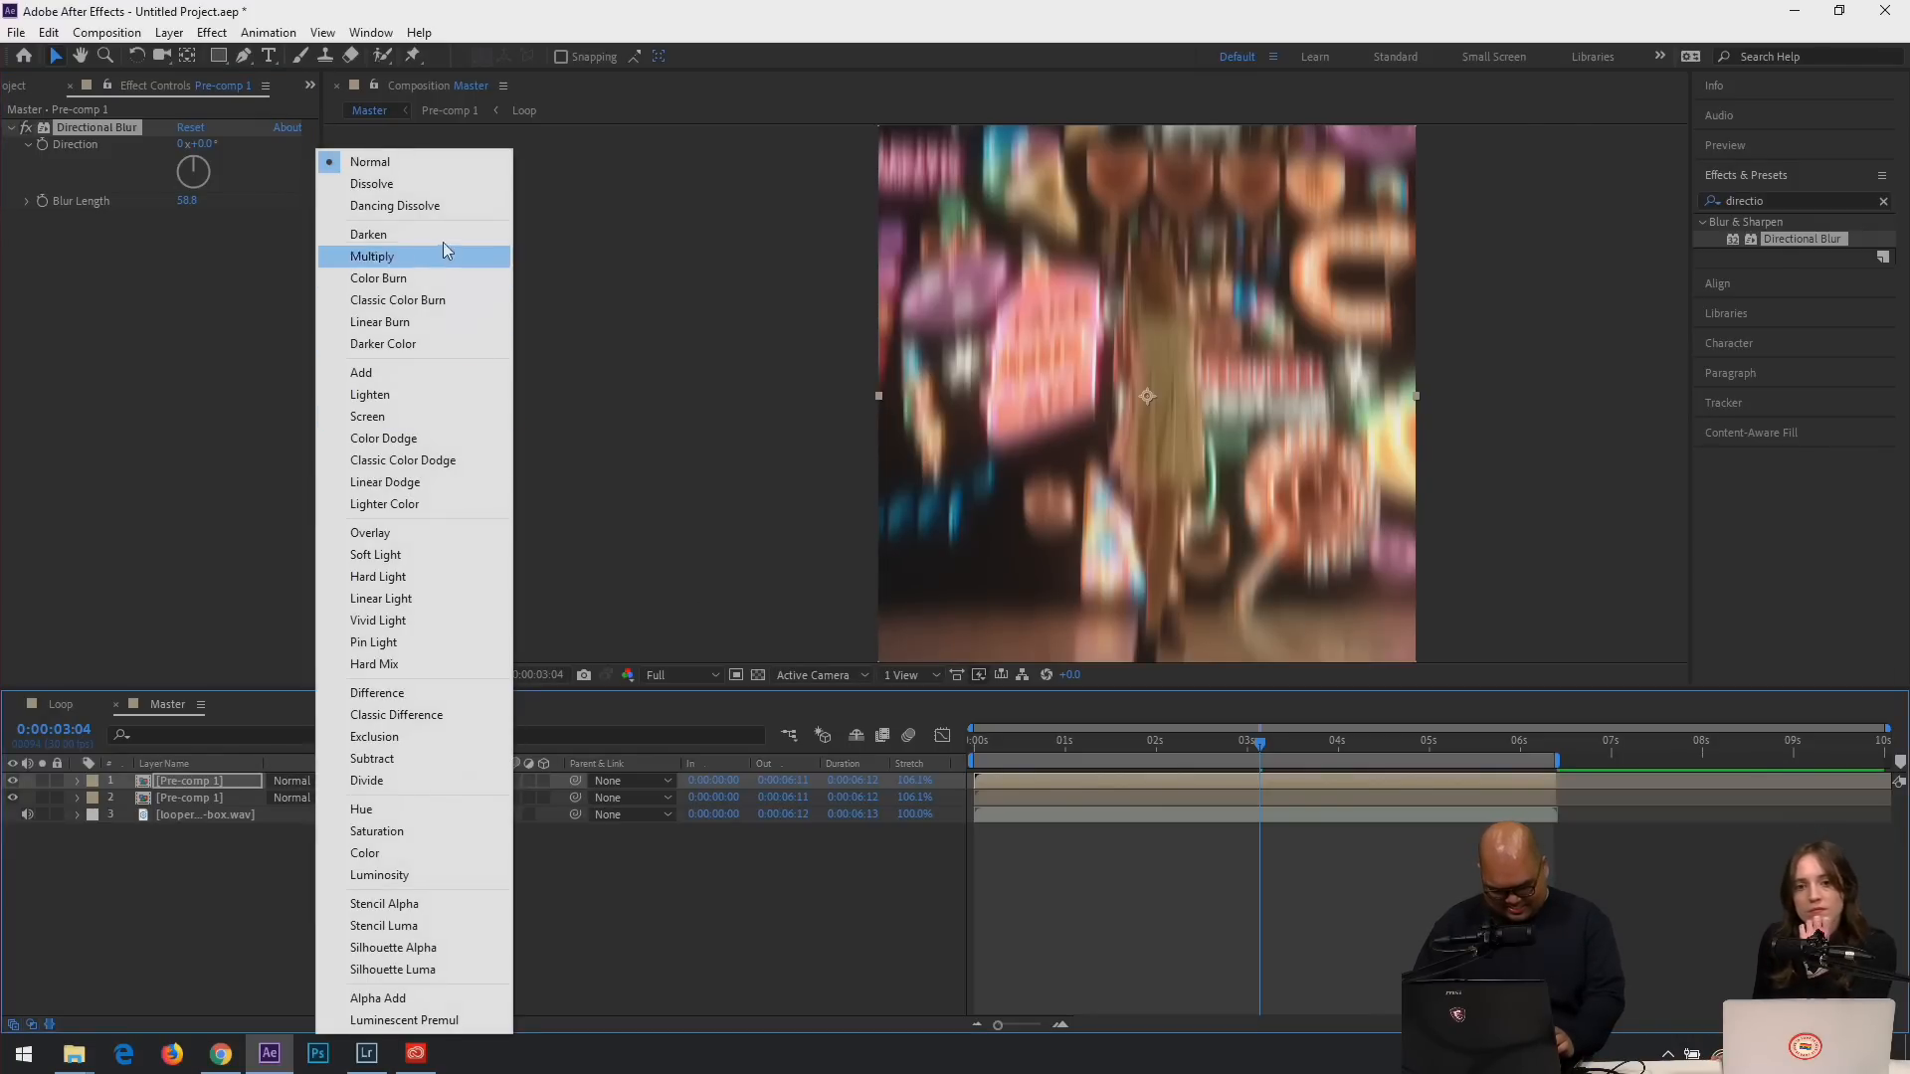
click(384, 376)
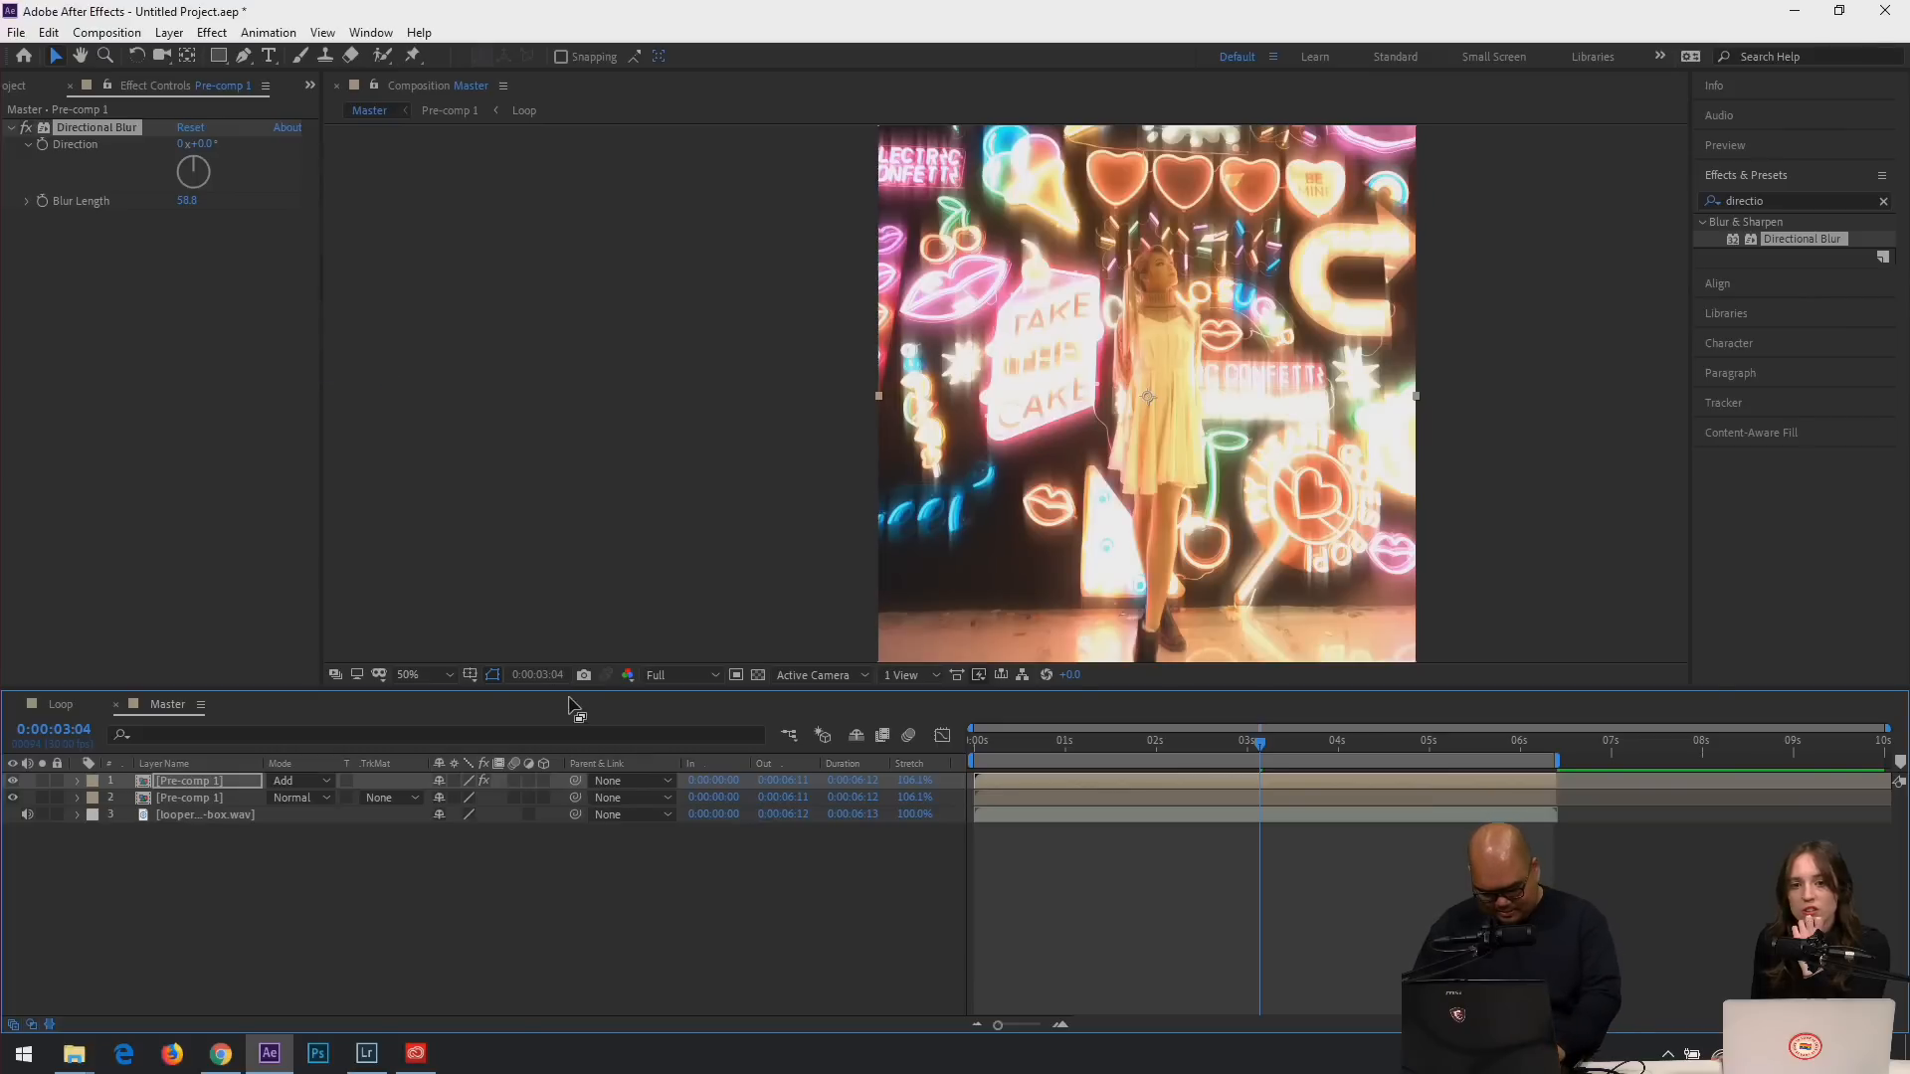
key(t)
drag(448, 802, 398, 813)
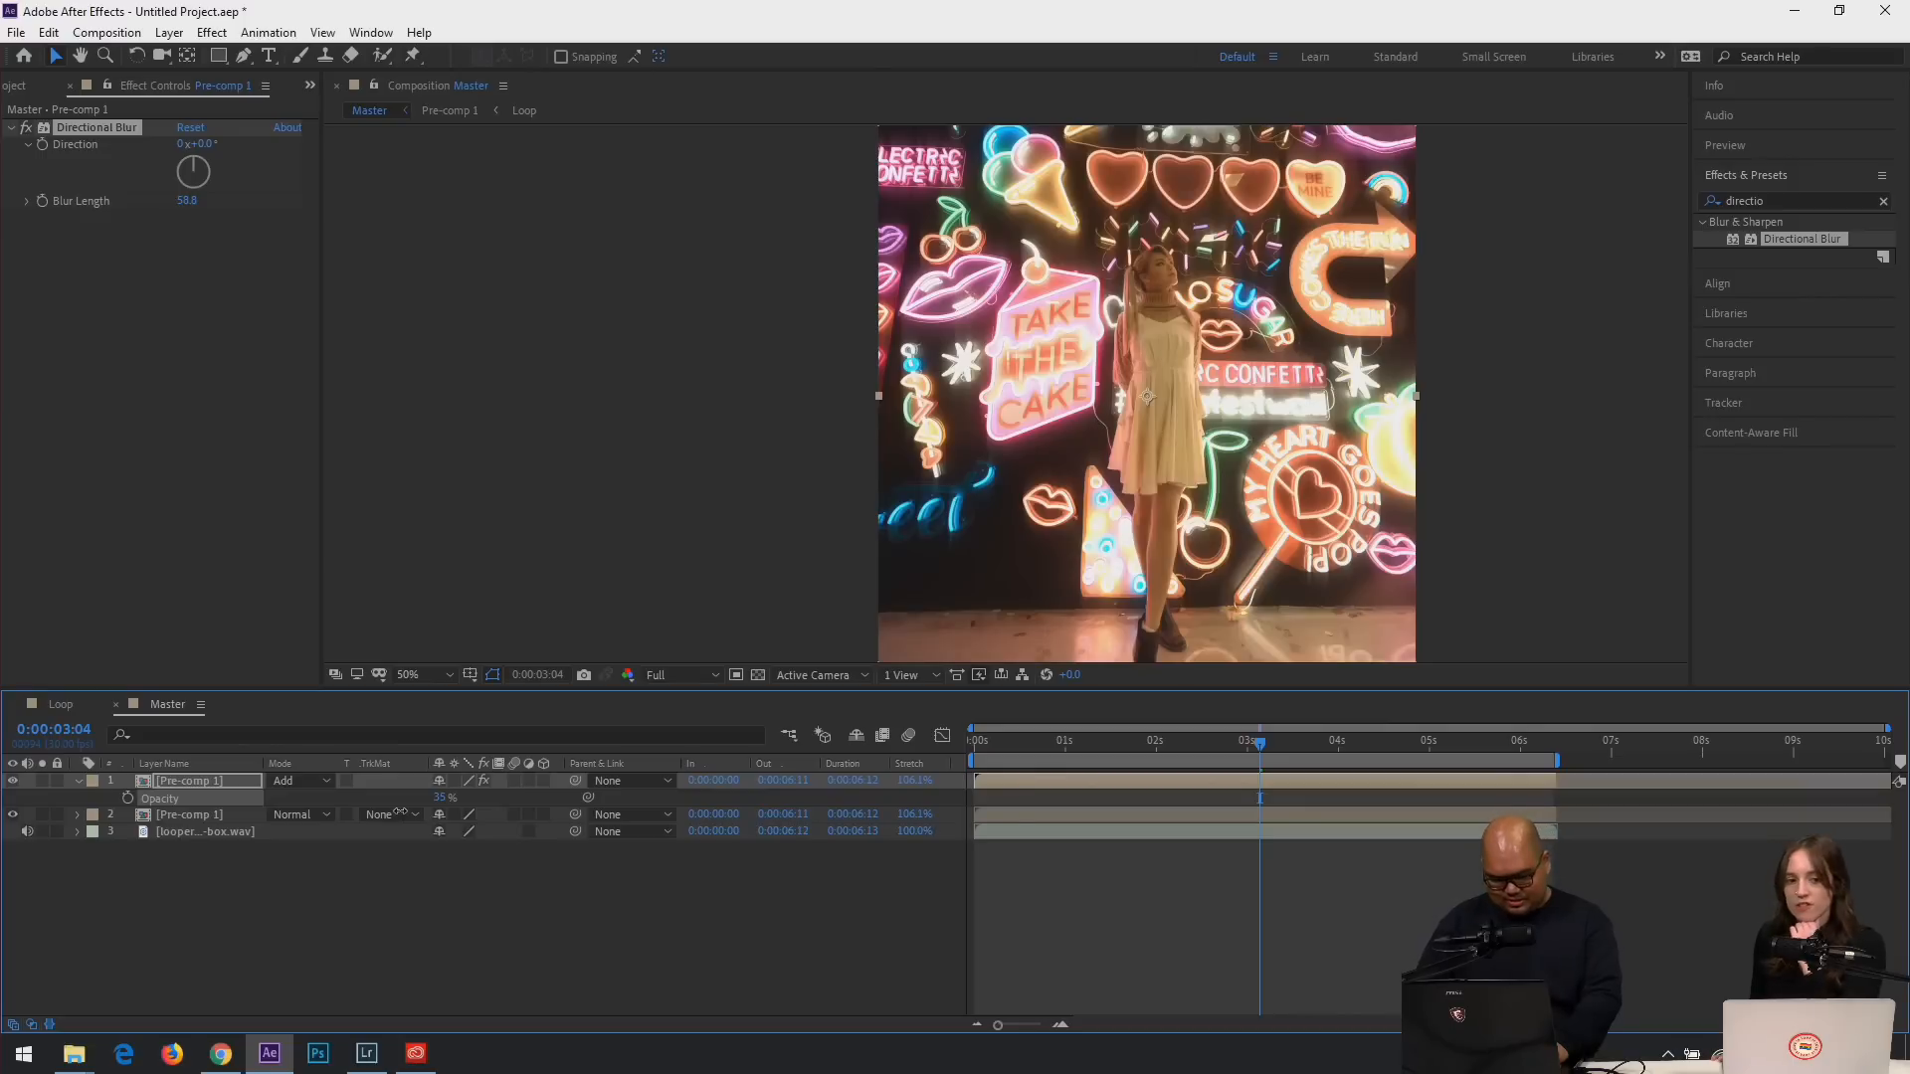
Set the Directional Blur to 79° with a length of 69.9, and add a Curves effect with slightly raised midtones.
drag(197, 157, 253, 160)
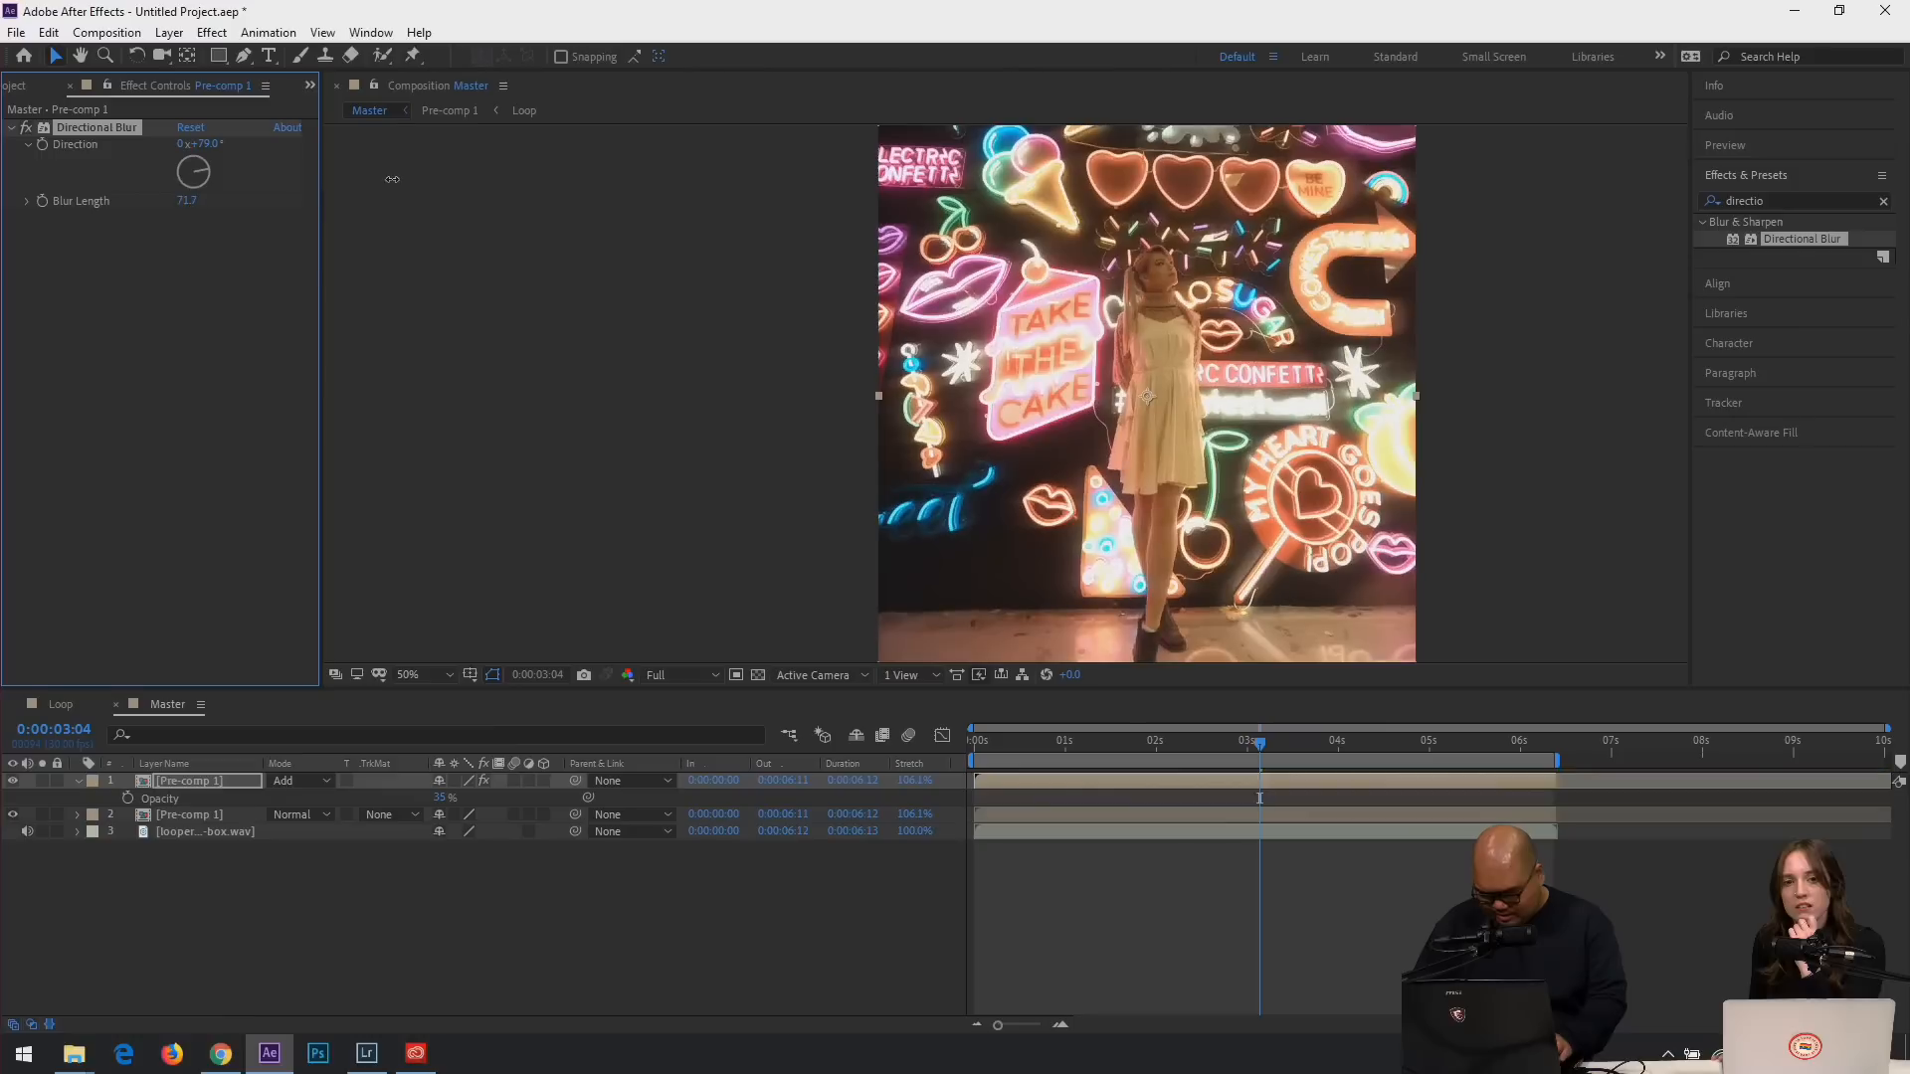
key(ctrl+space)
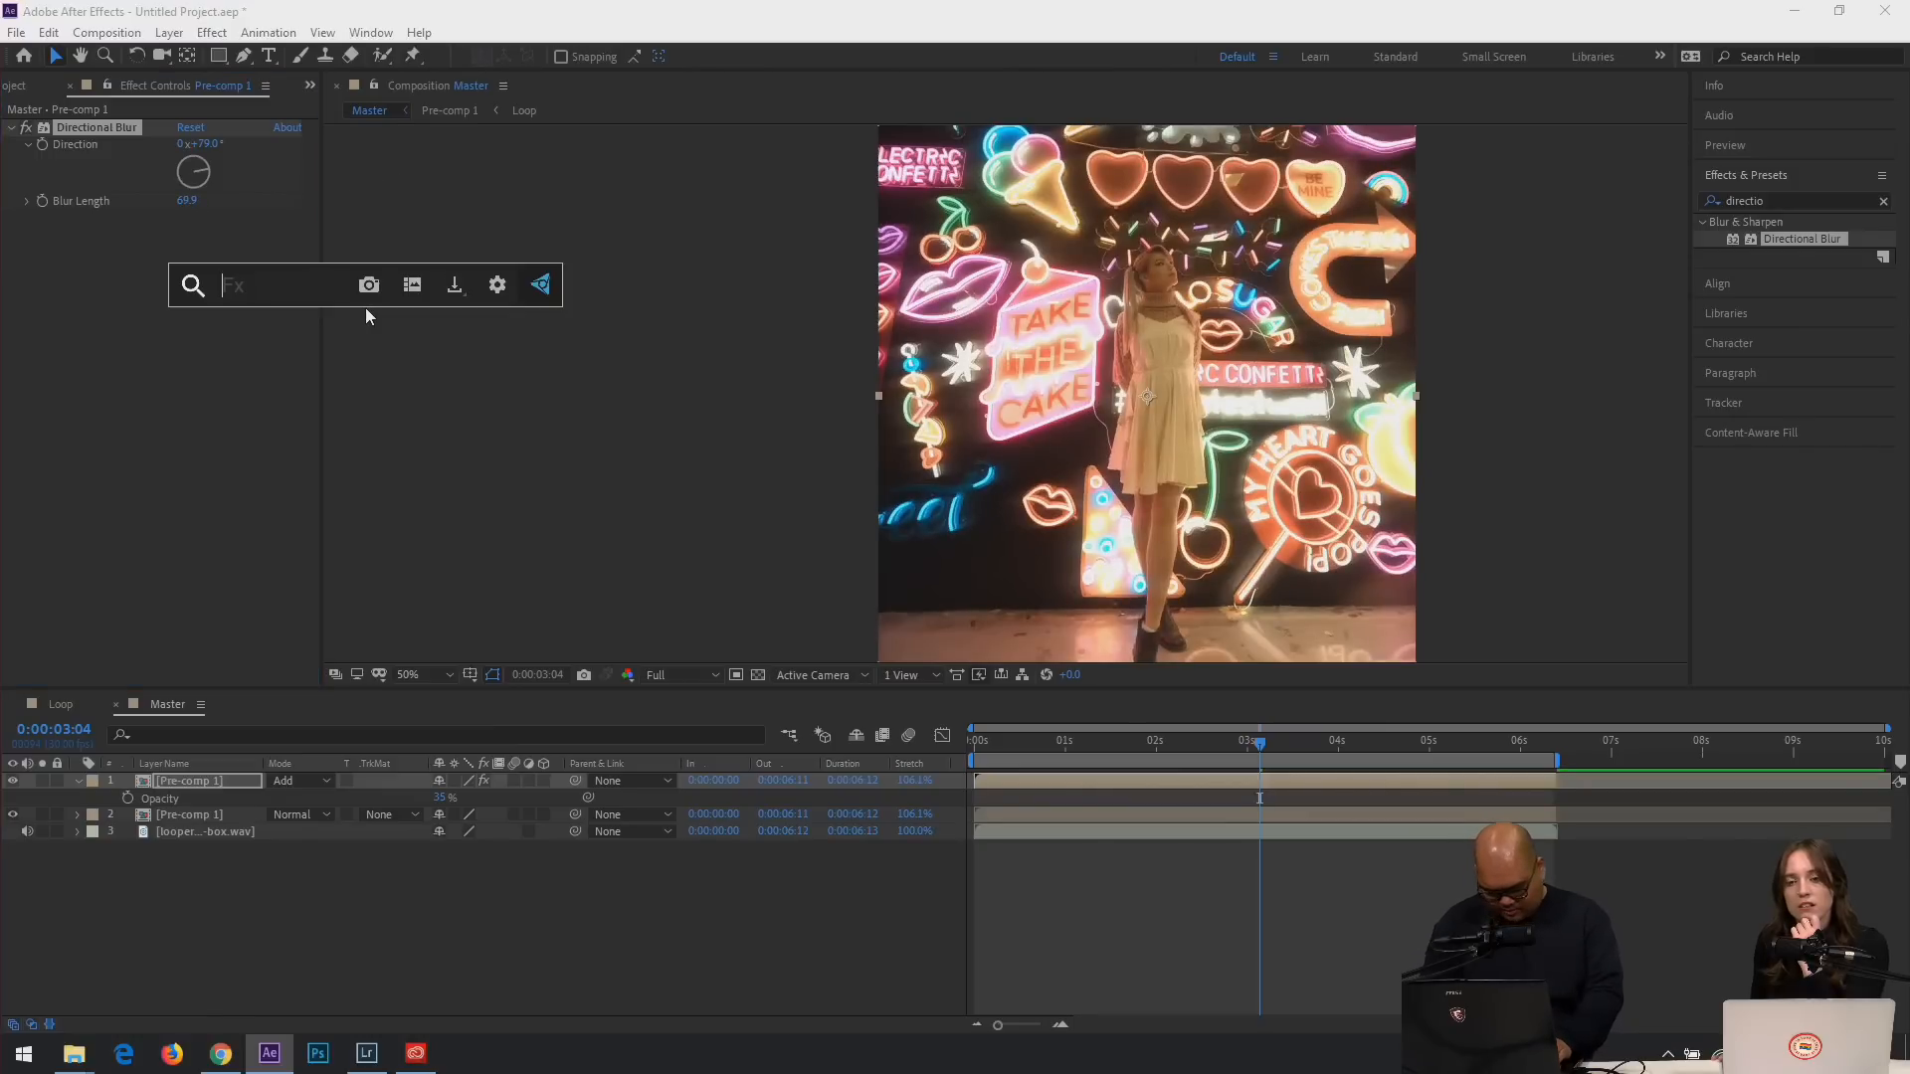
text(curv)
key(Return)
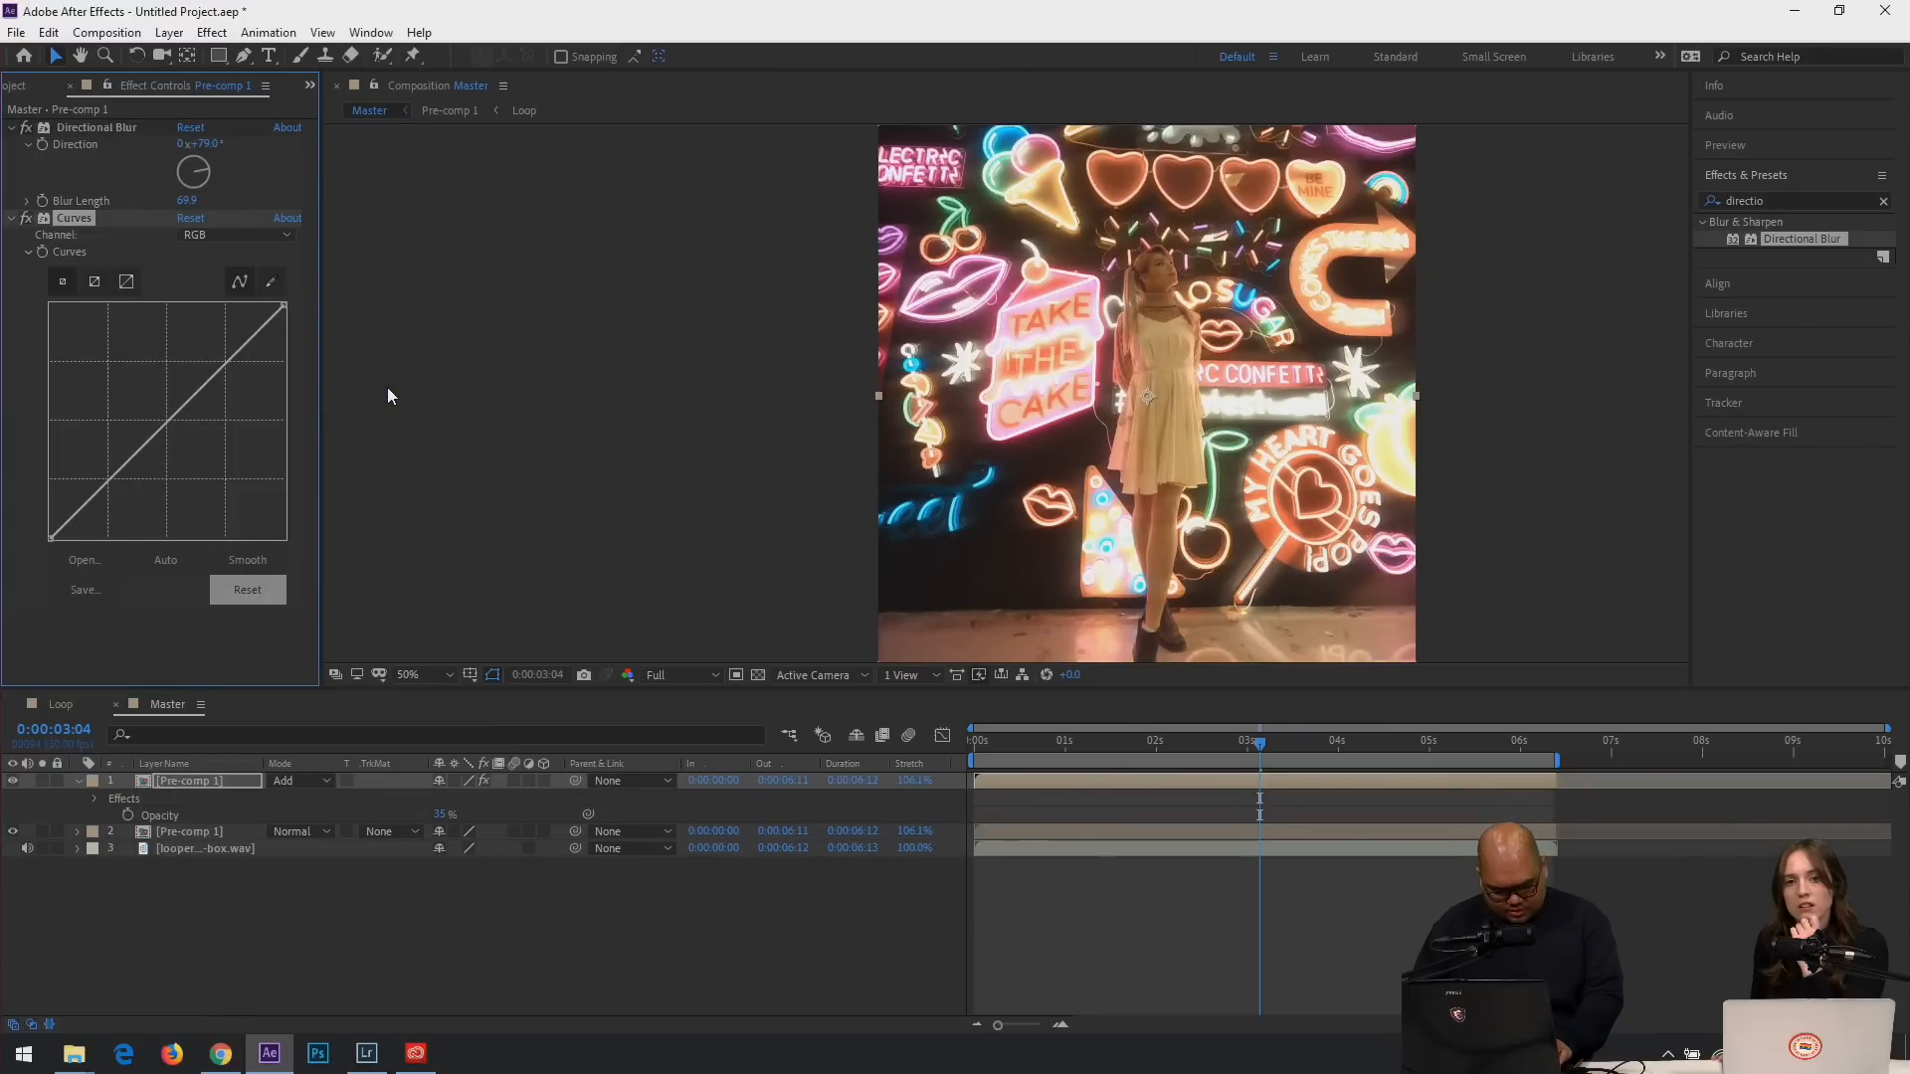
drag(216, 372, 172, 401)
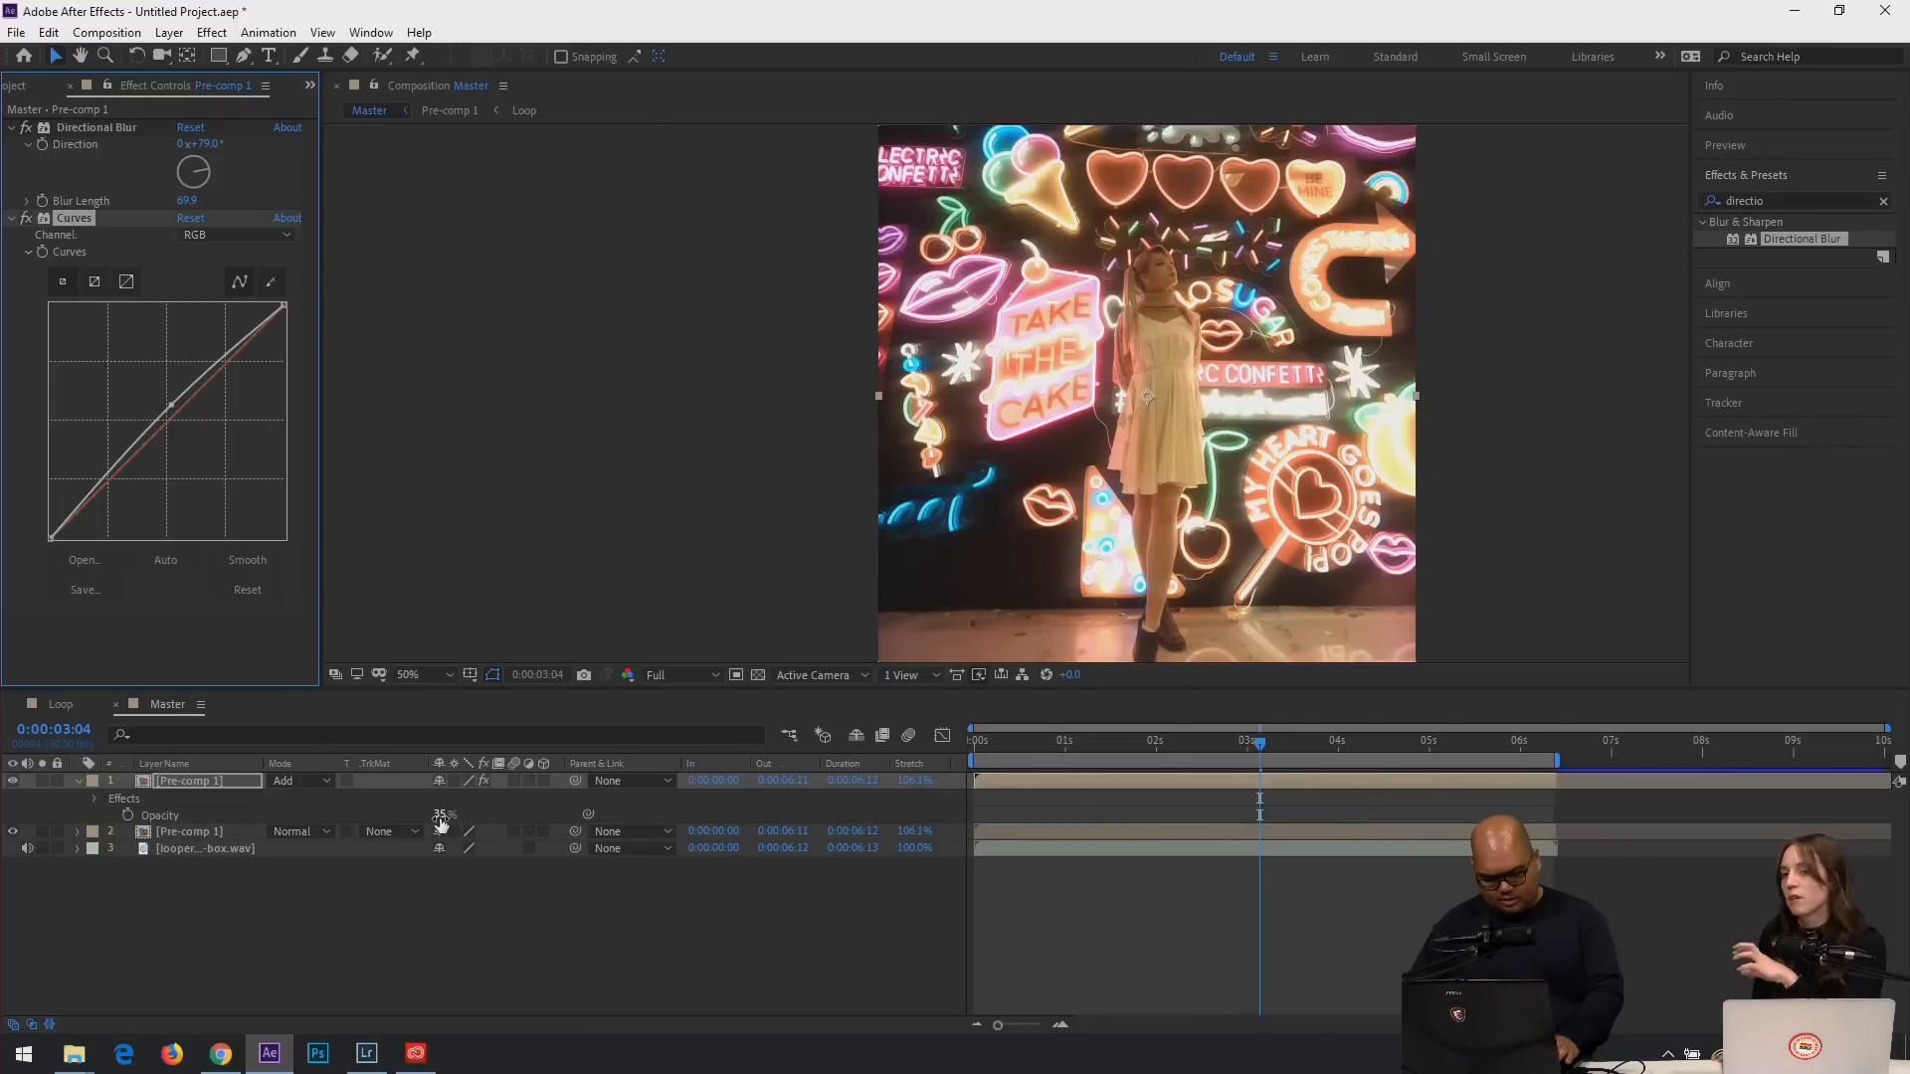
Preview the glow loop, then hide the blurred top Pre-comp 1 layer and deselect it.
key(space)
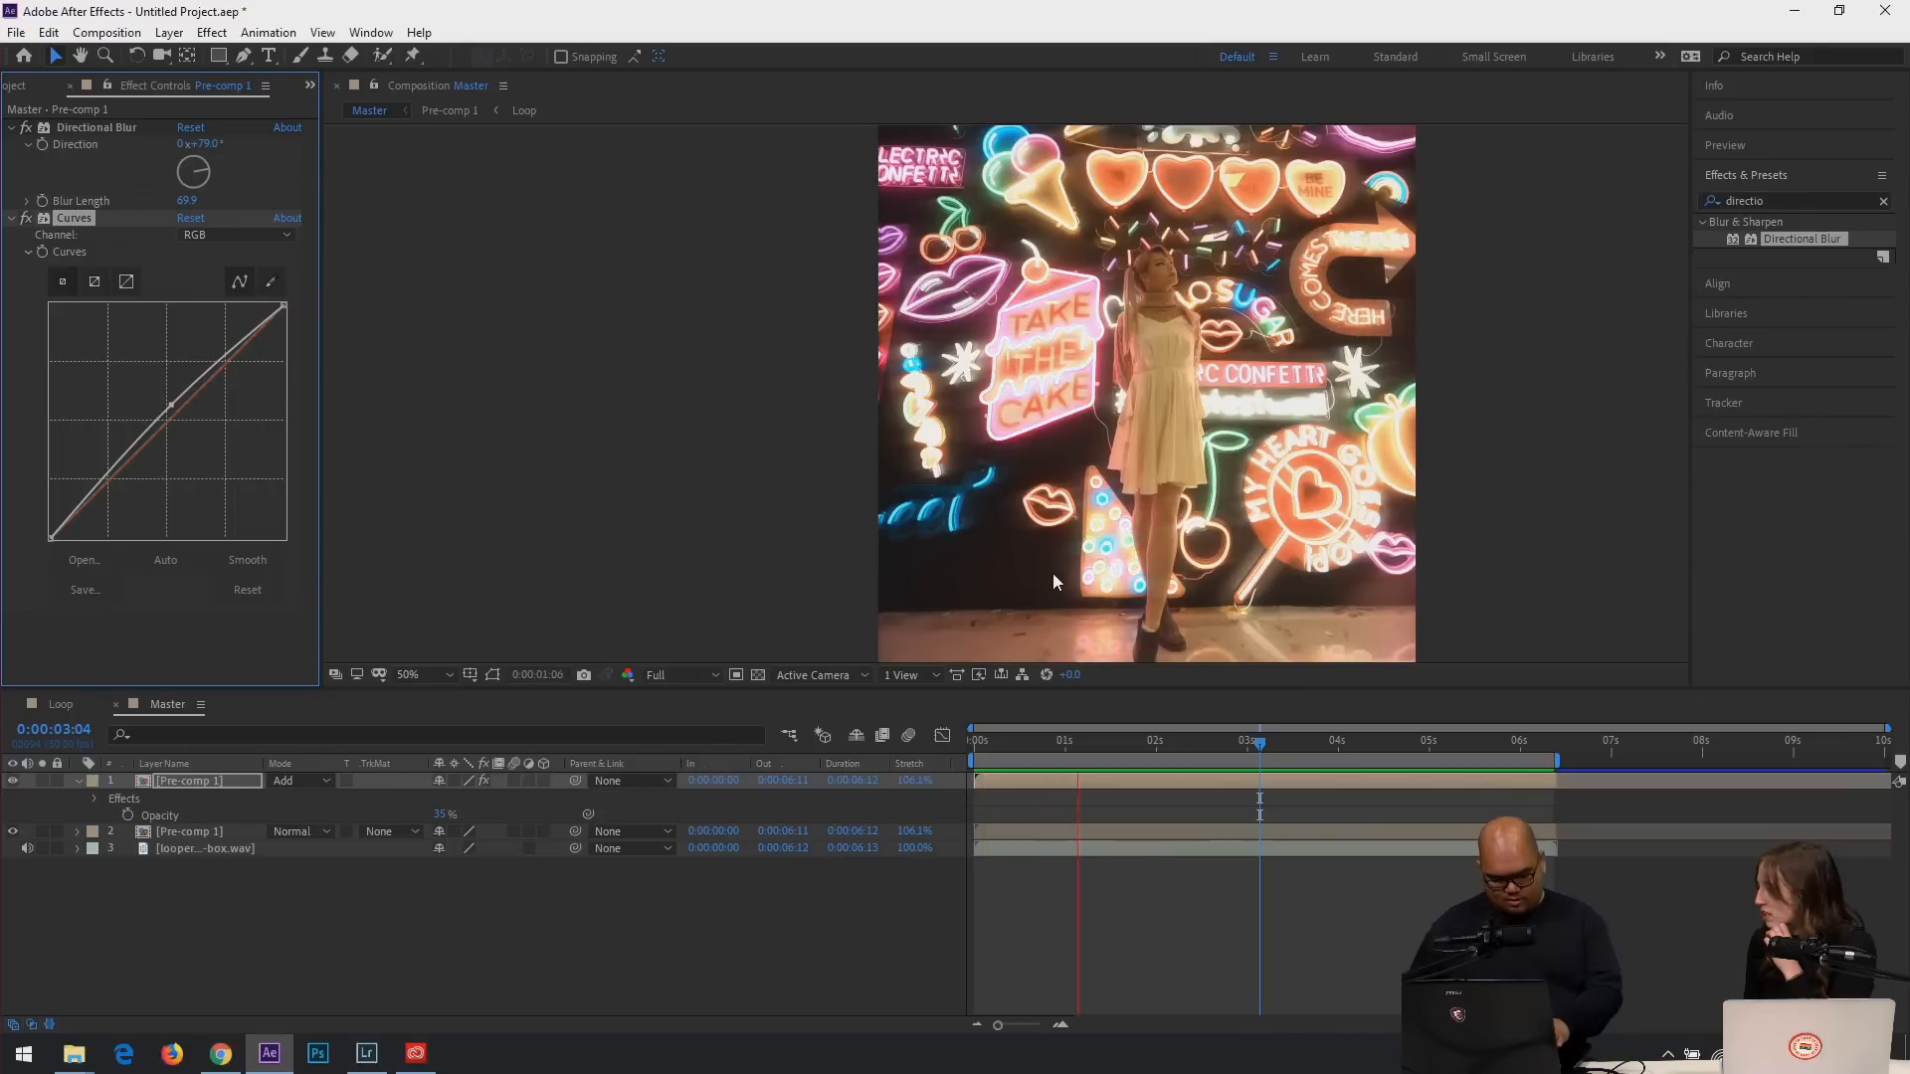
key(space)
click(103, 948)
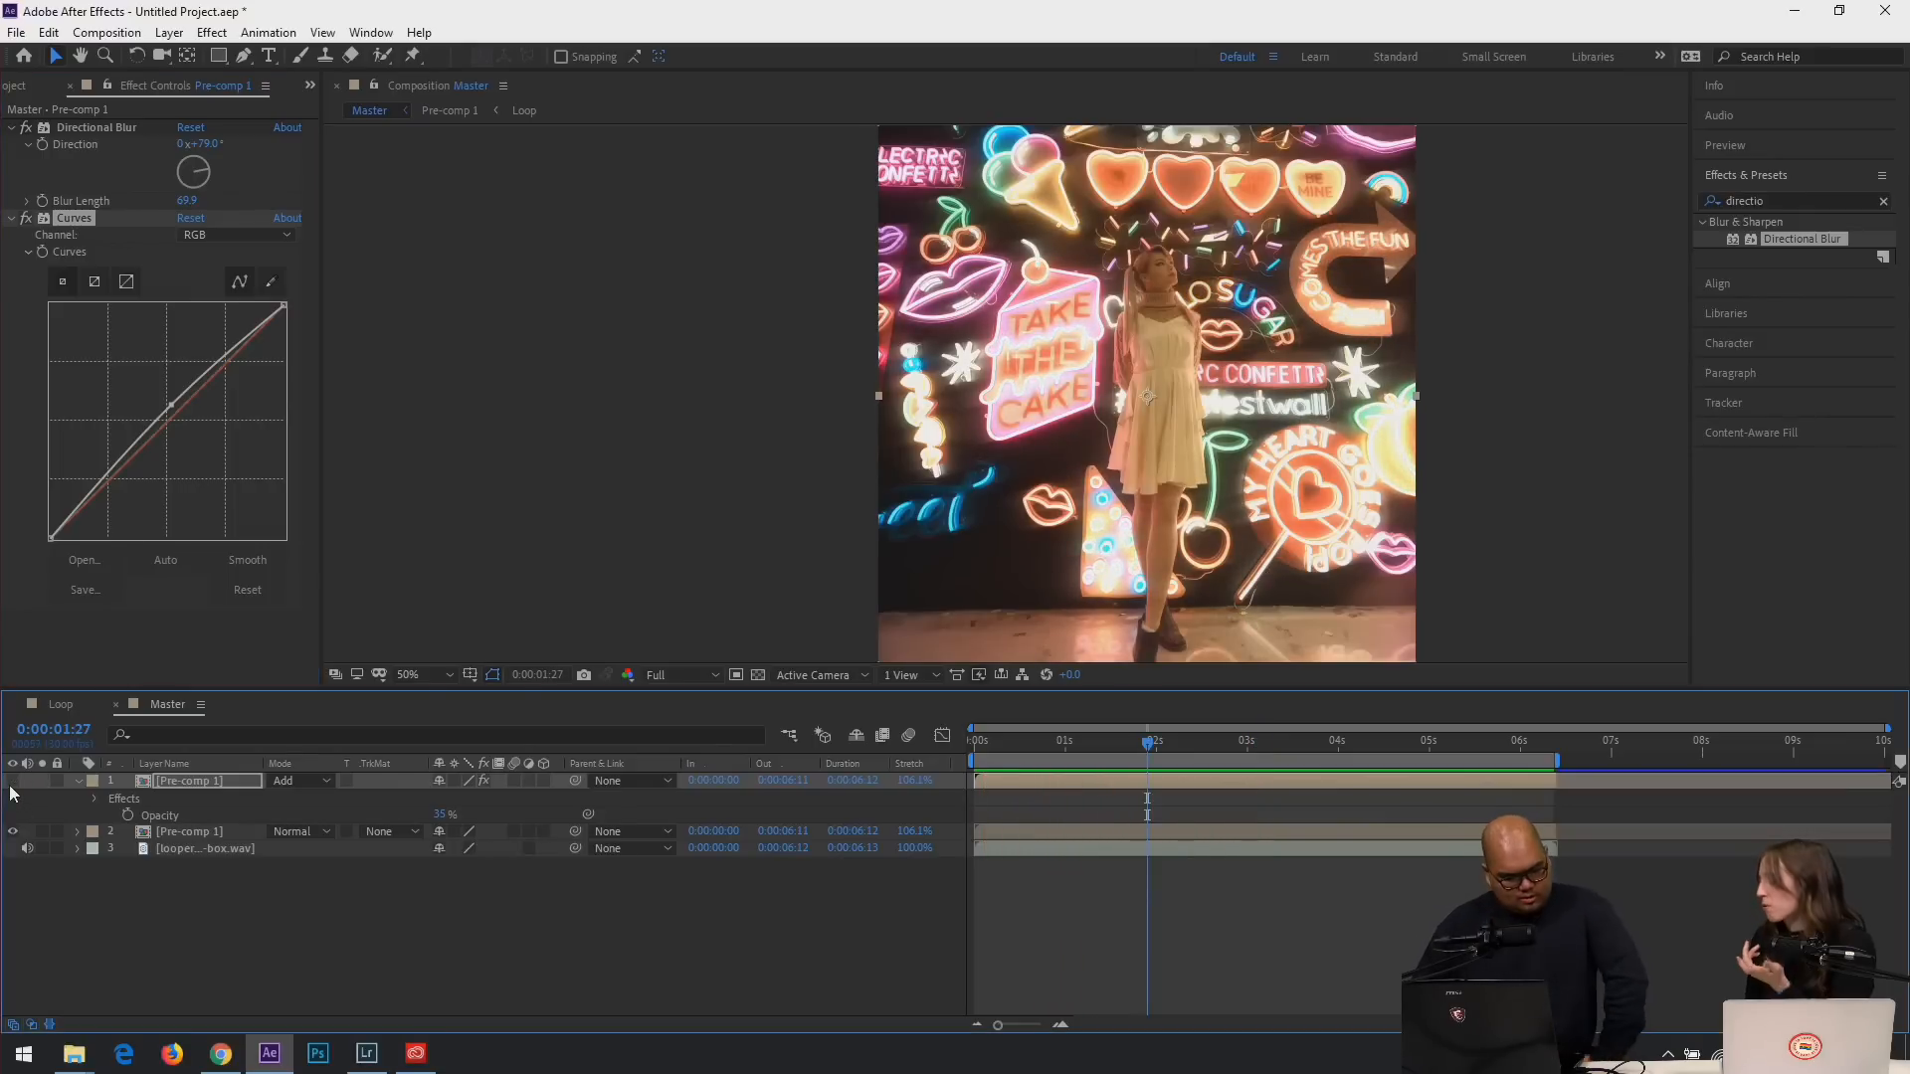
click(124, 980)
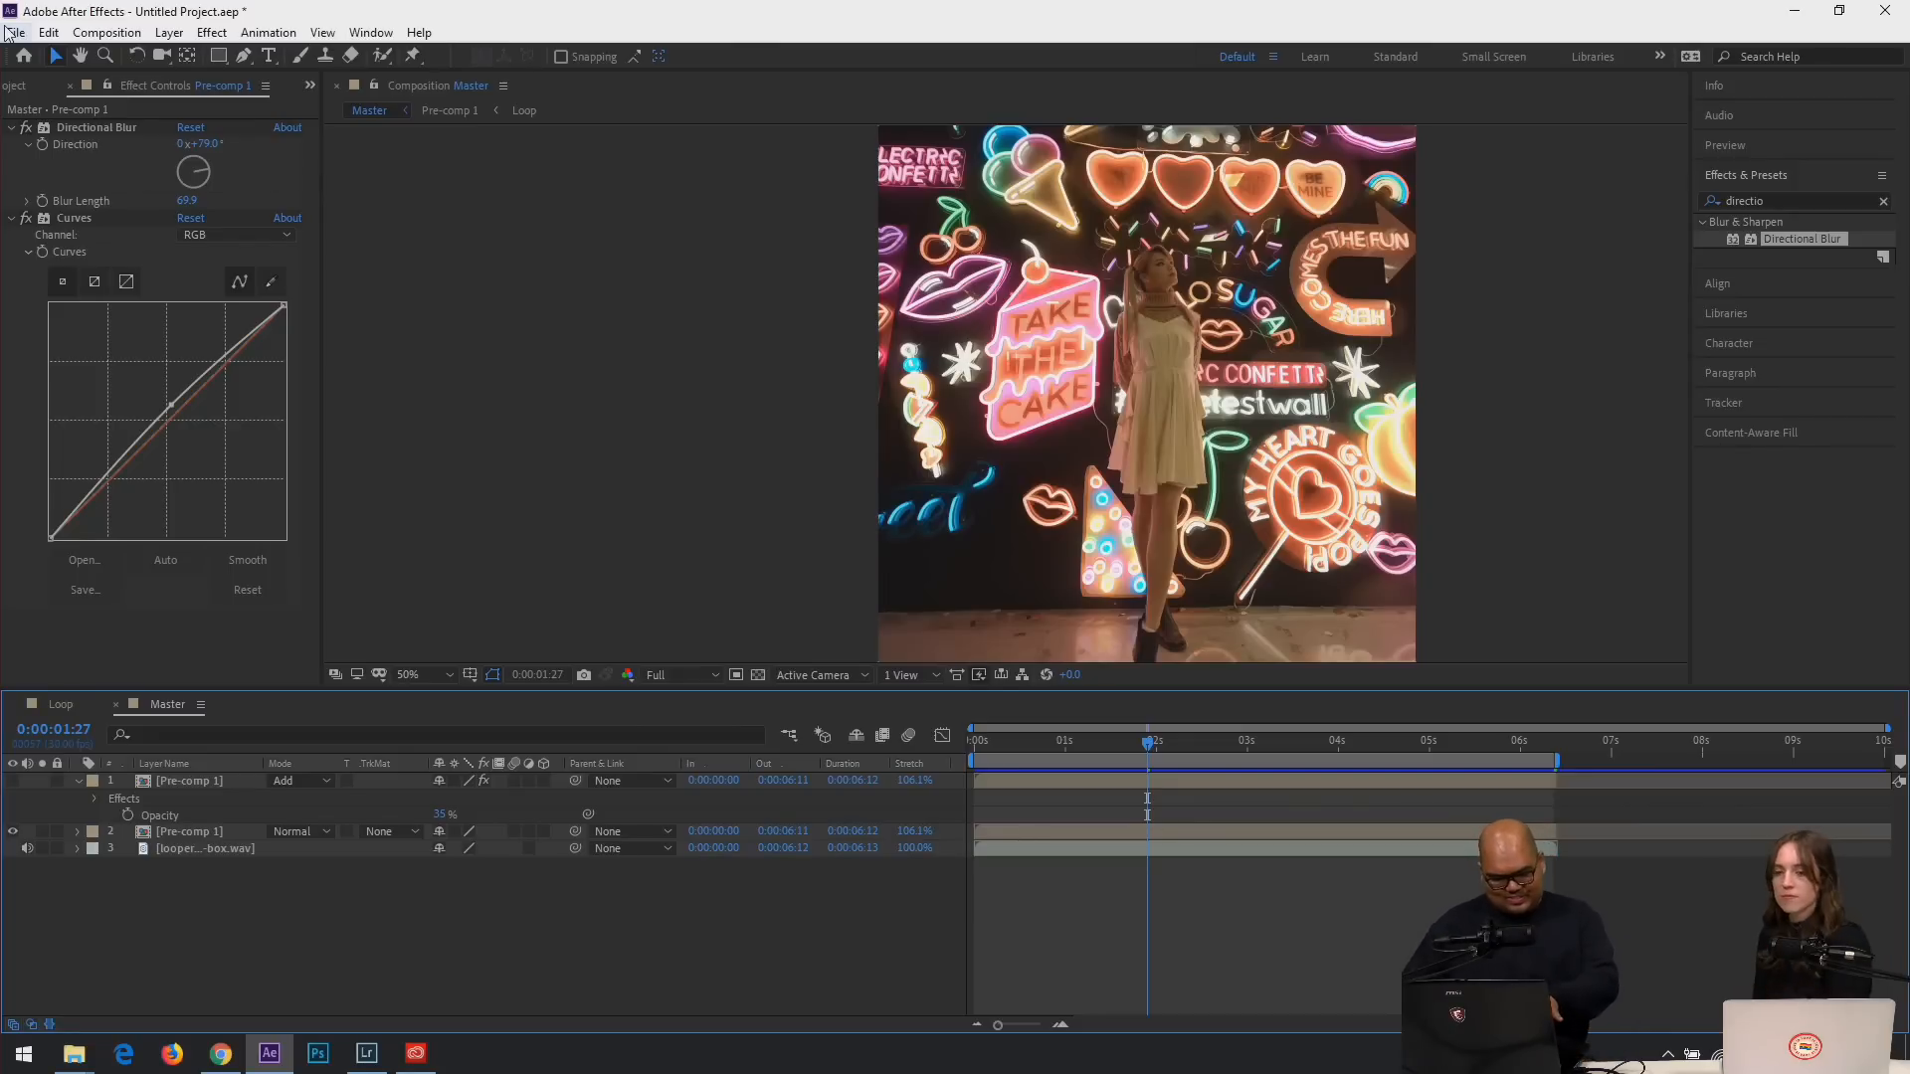
Send Master to the Adobe Media Encoder queue and, in that app, choose the H.264 Match Source - High bitrate preset.
click(15, 36)
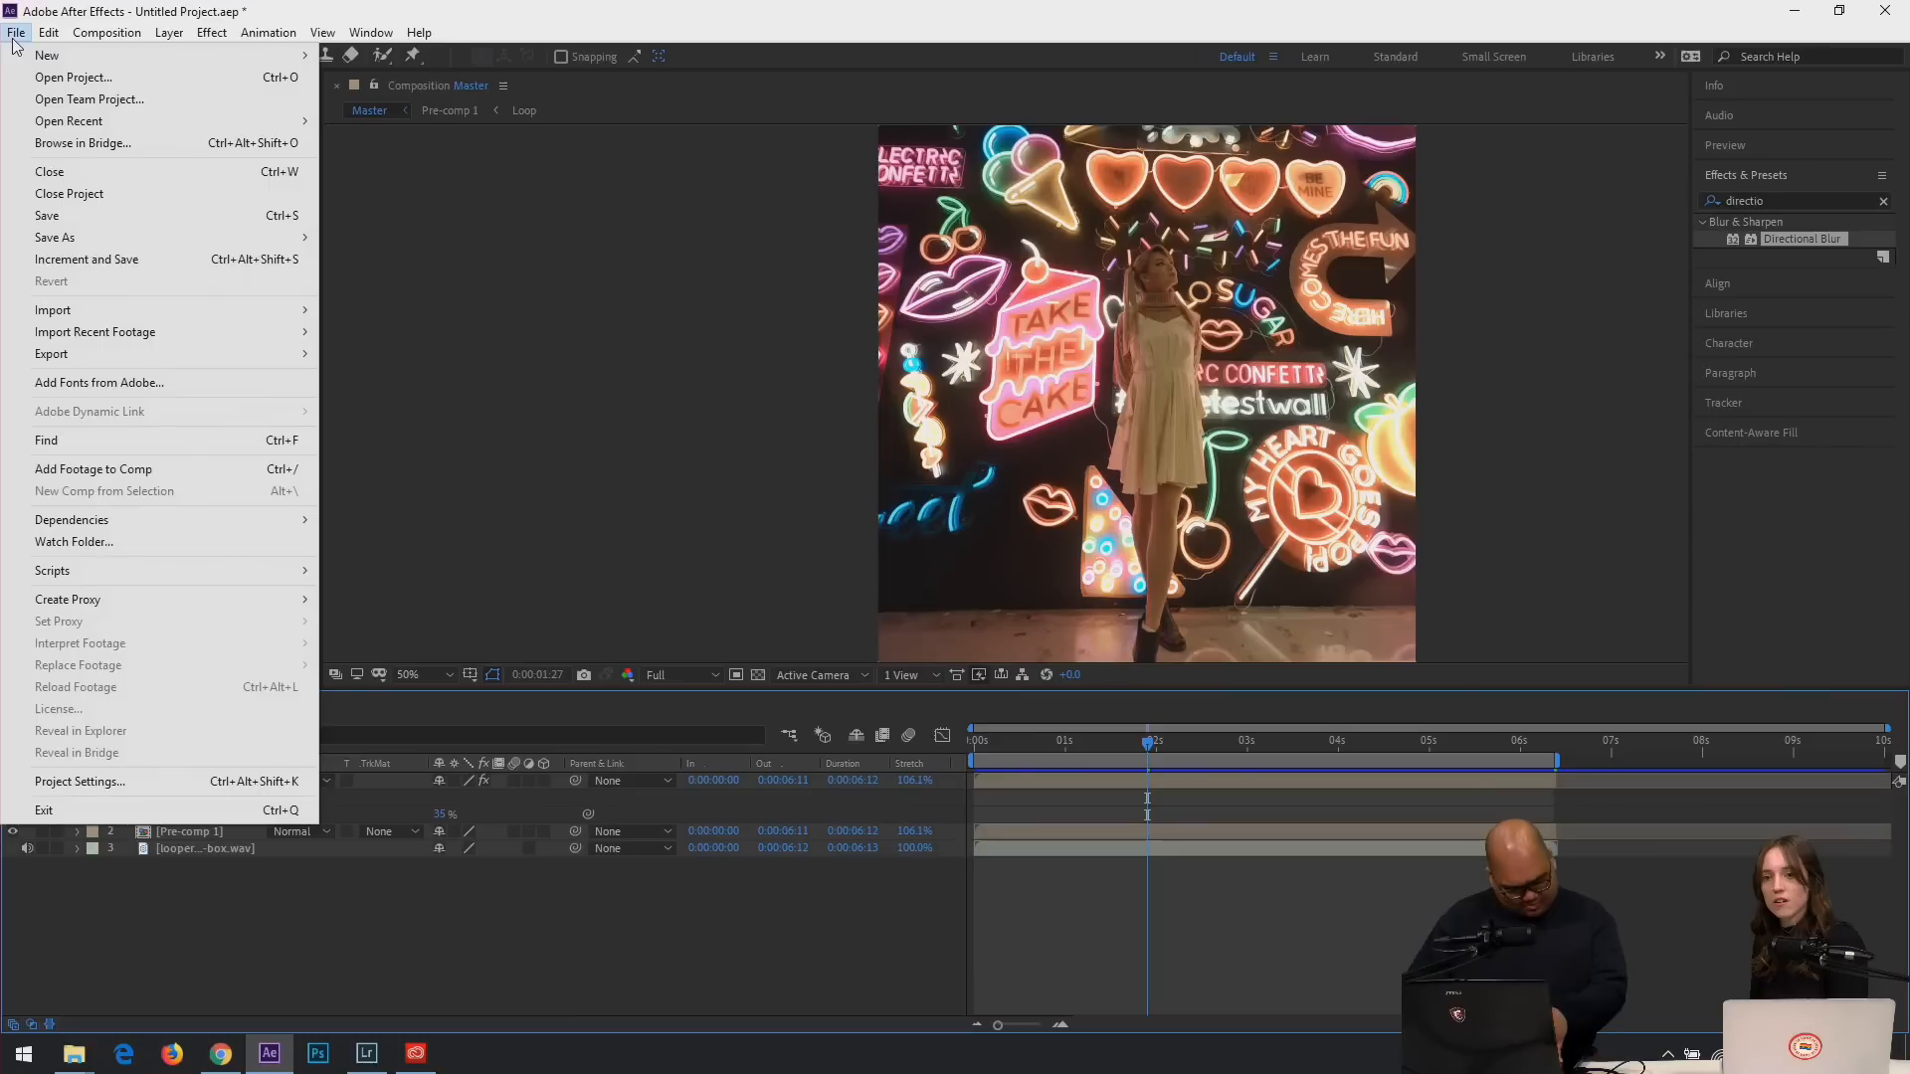
mouse_move(144, 364)
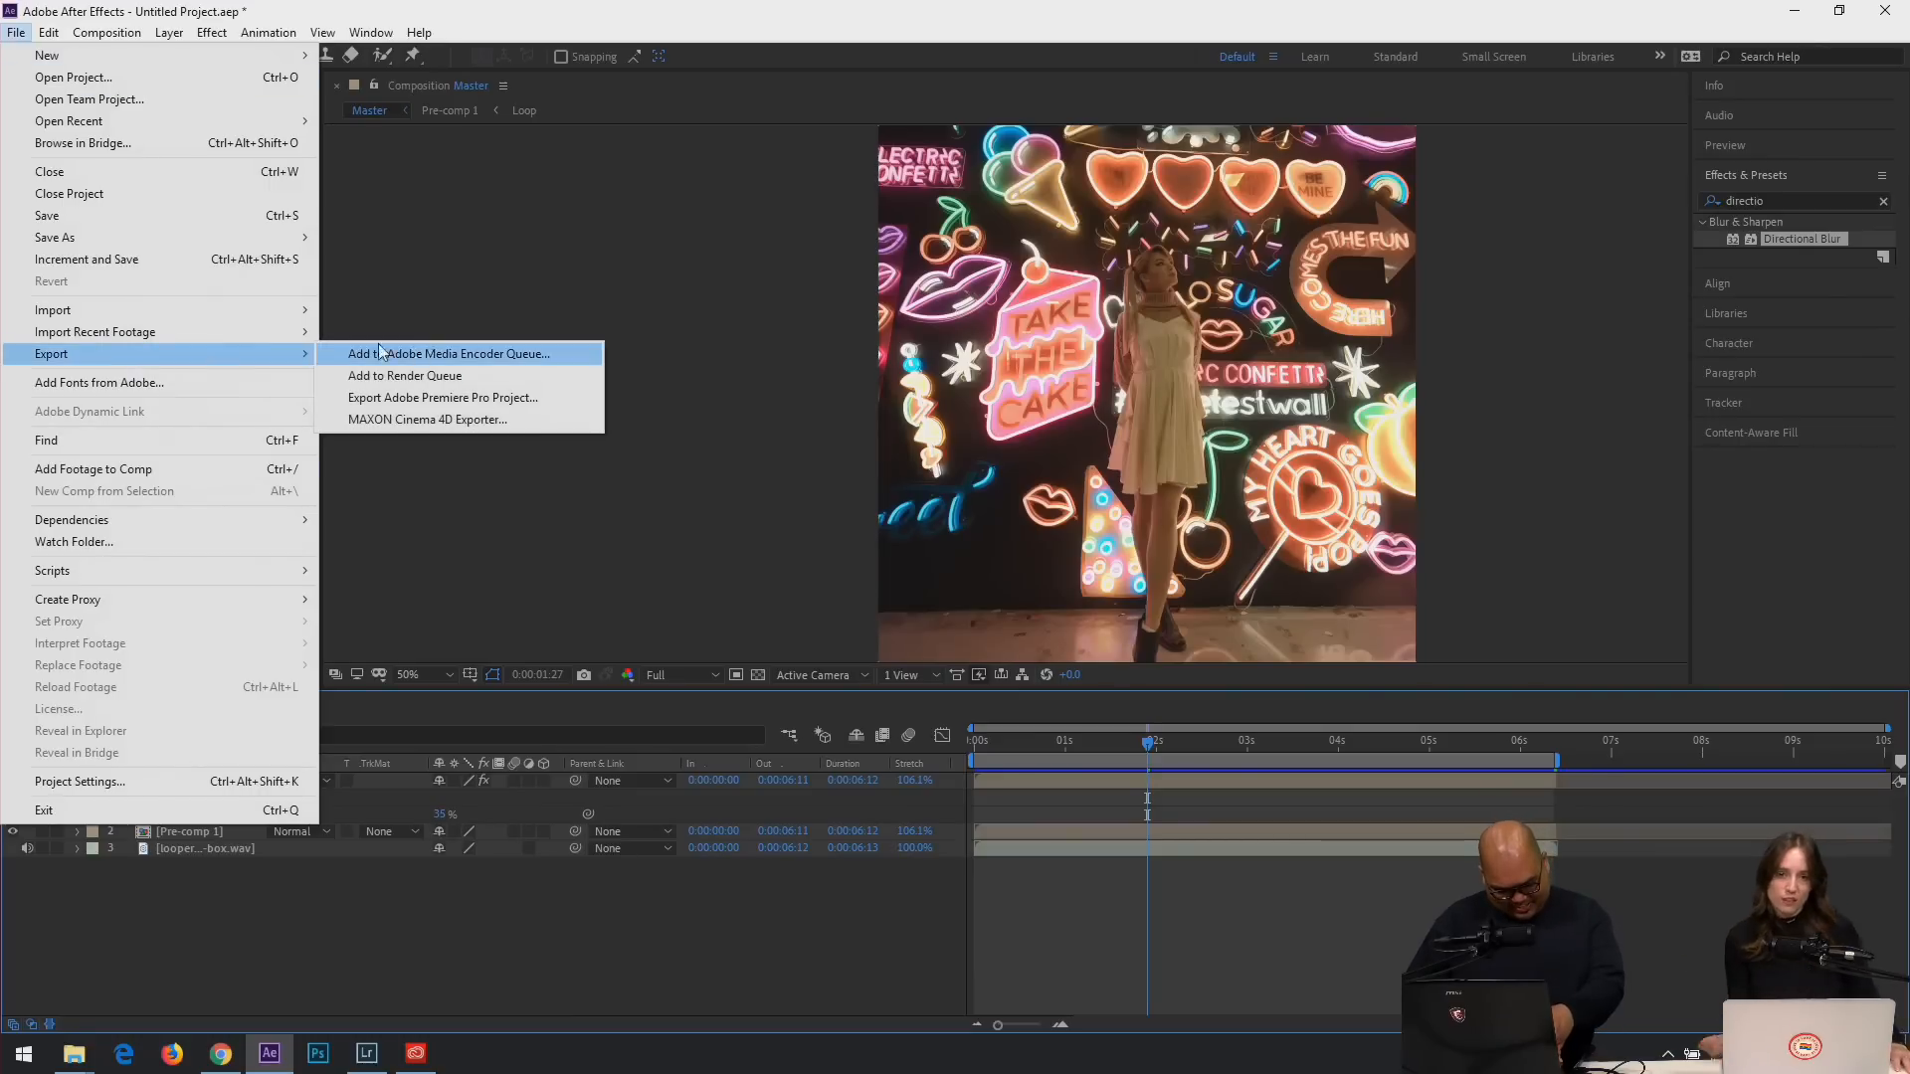
click(429, 356)
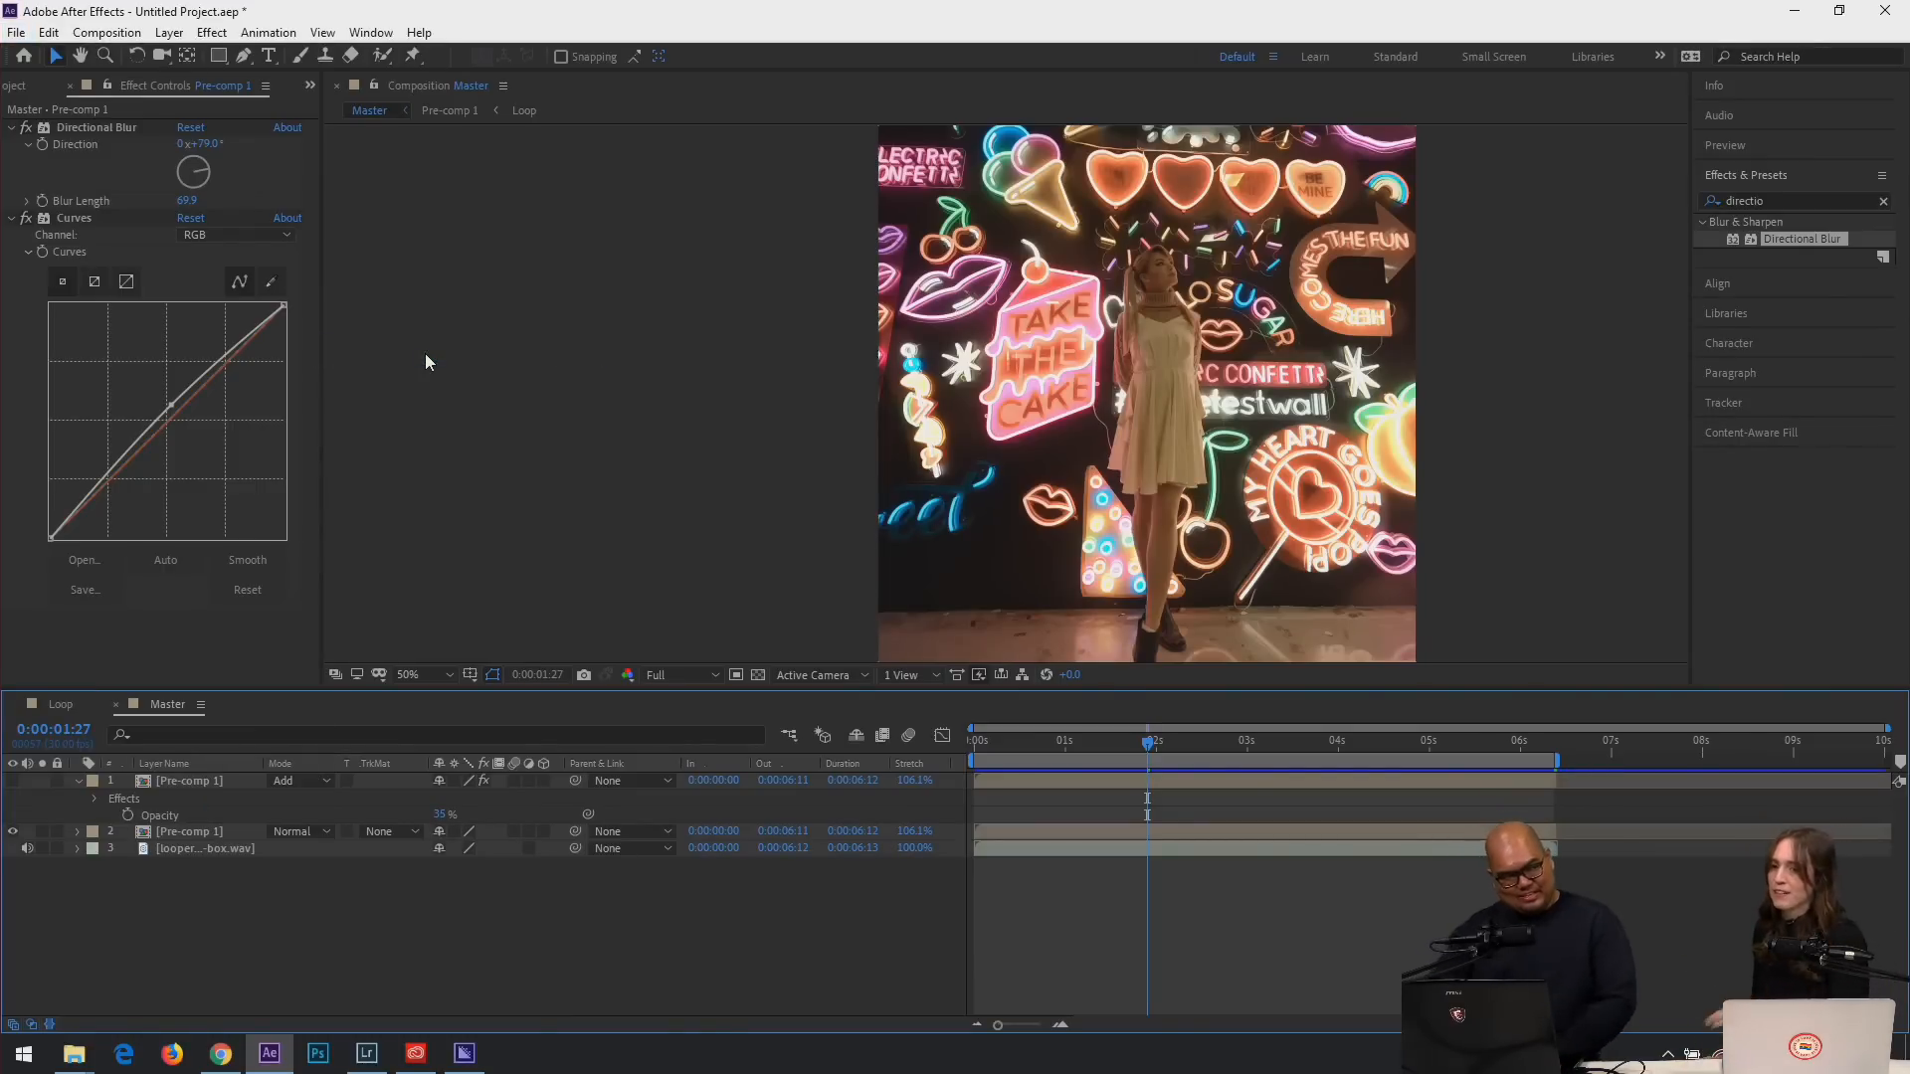
click(465, 1057)
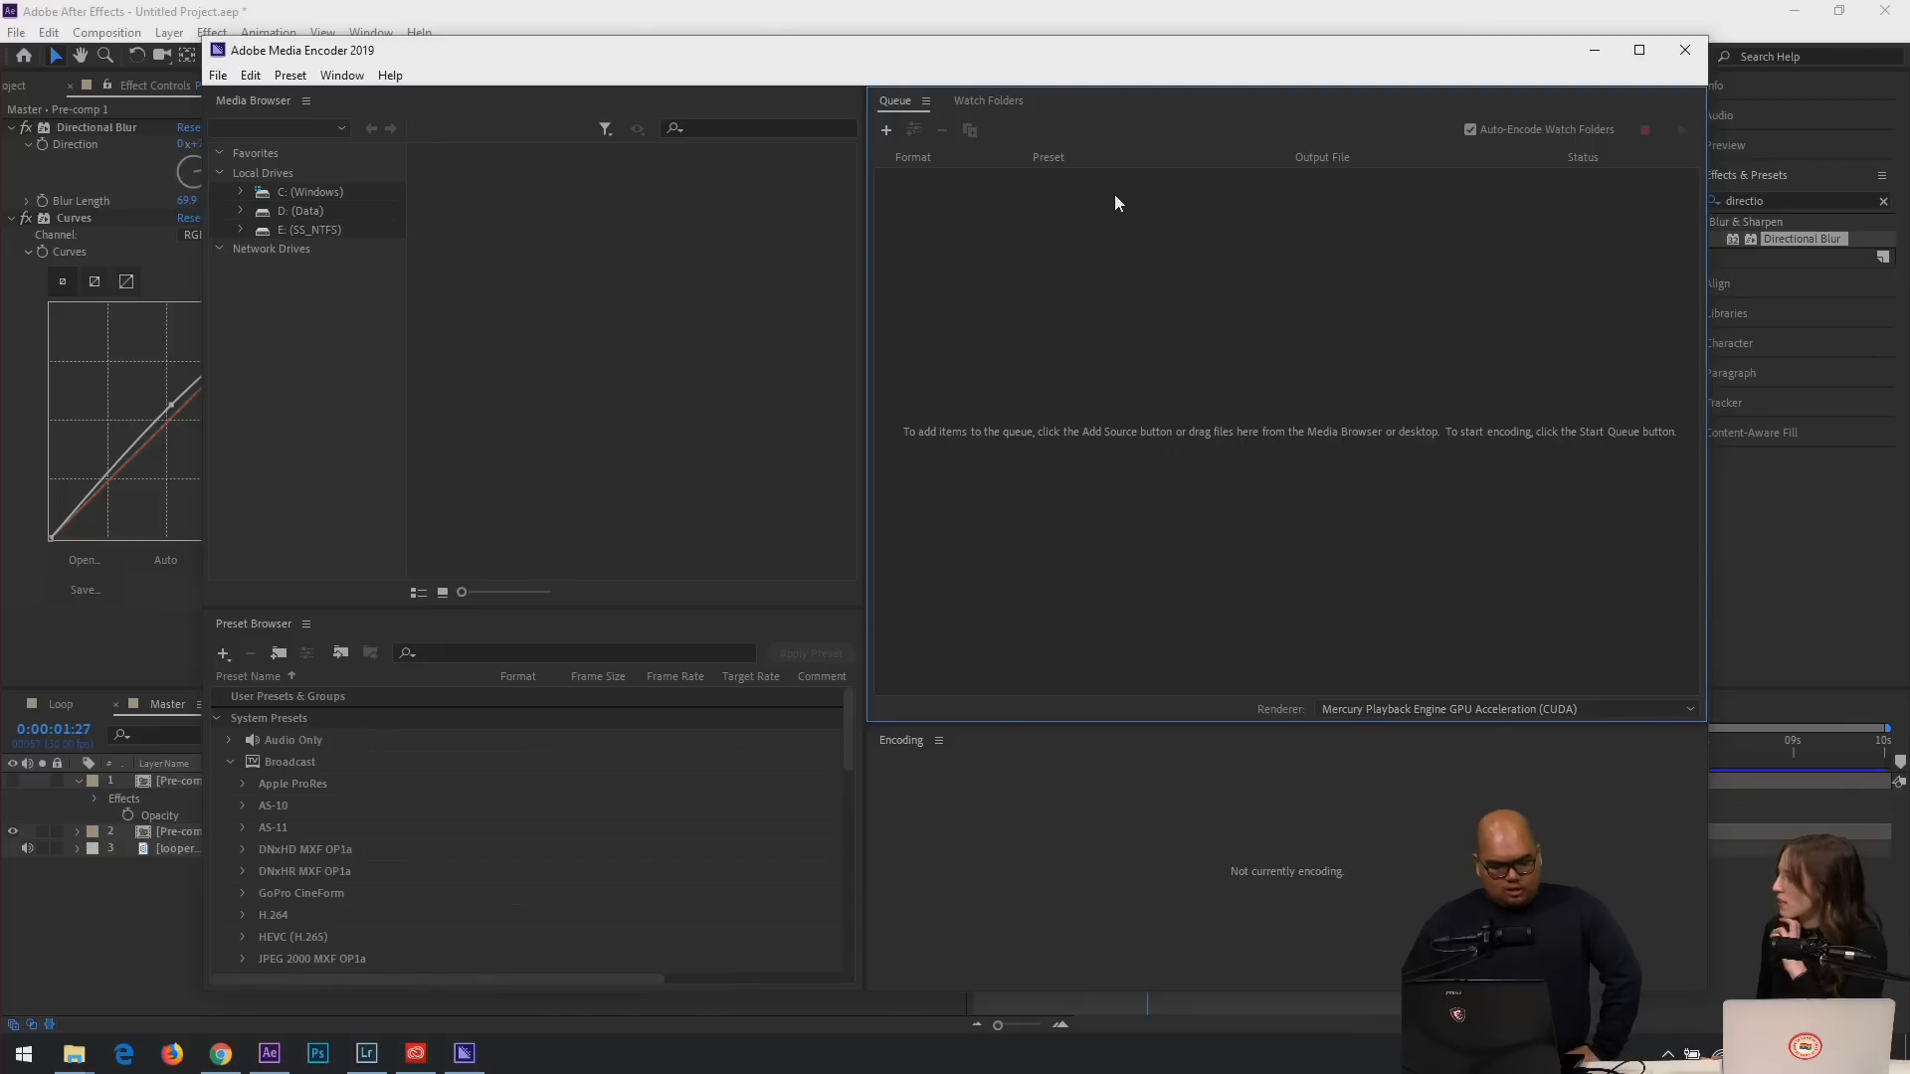
drag(861, 68, 788, 60)
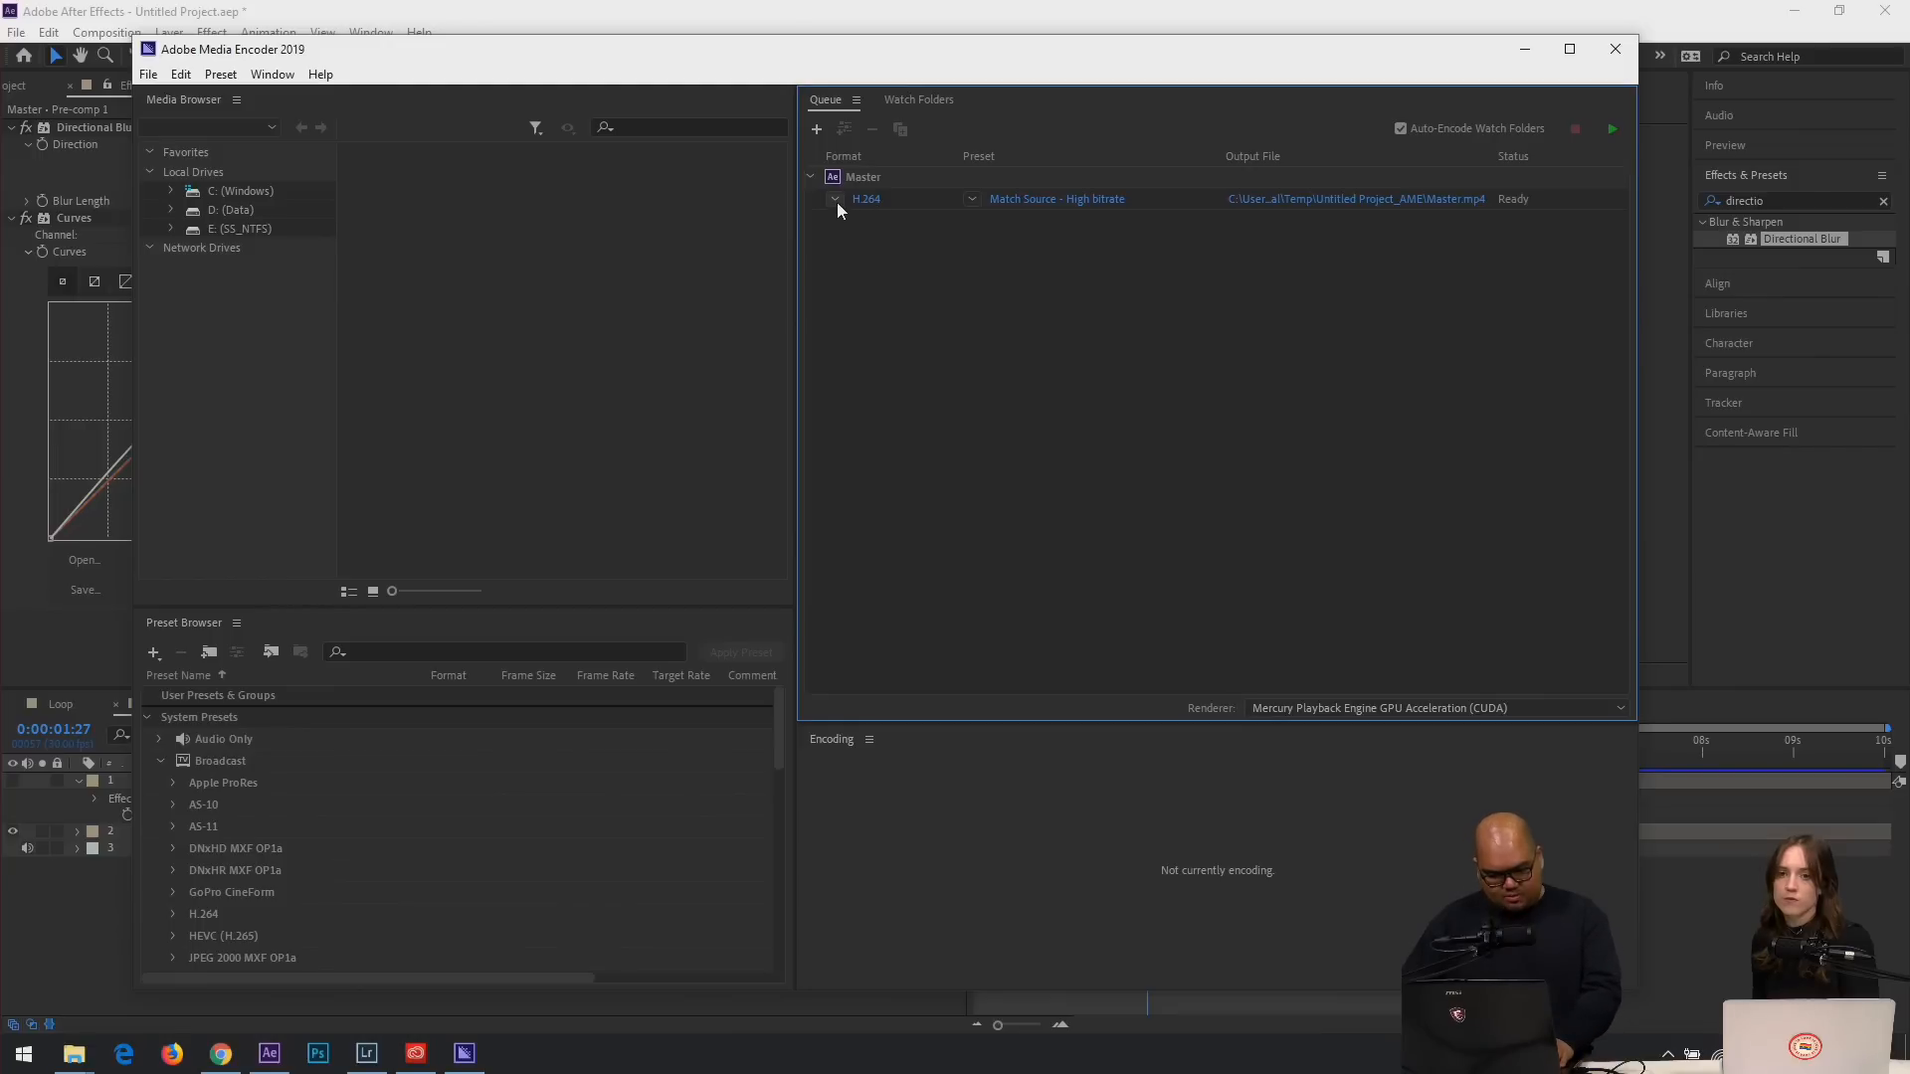
click(975, 200)
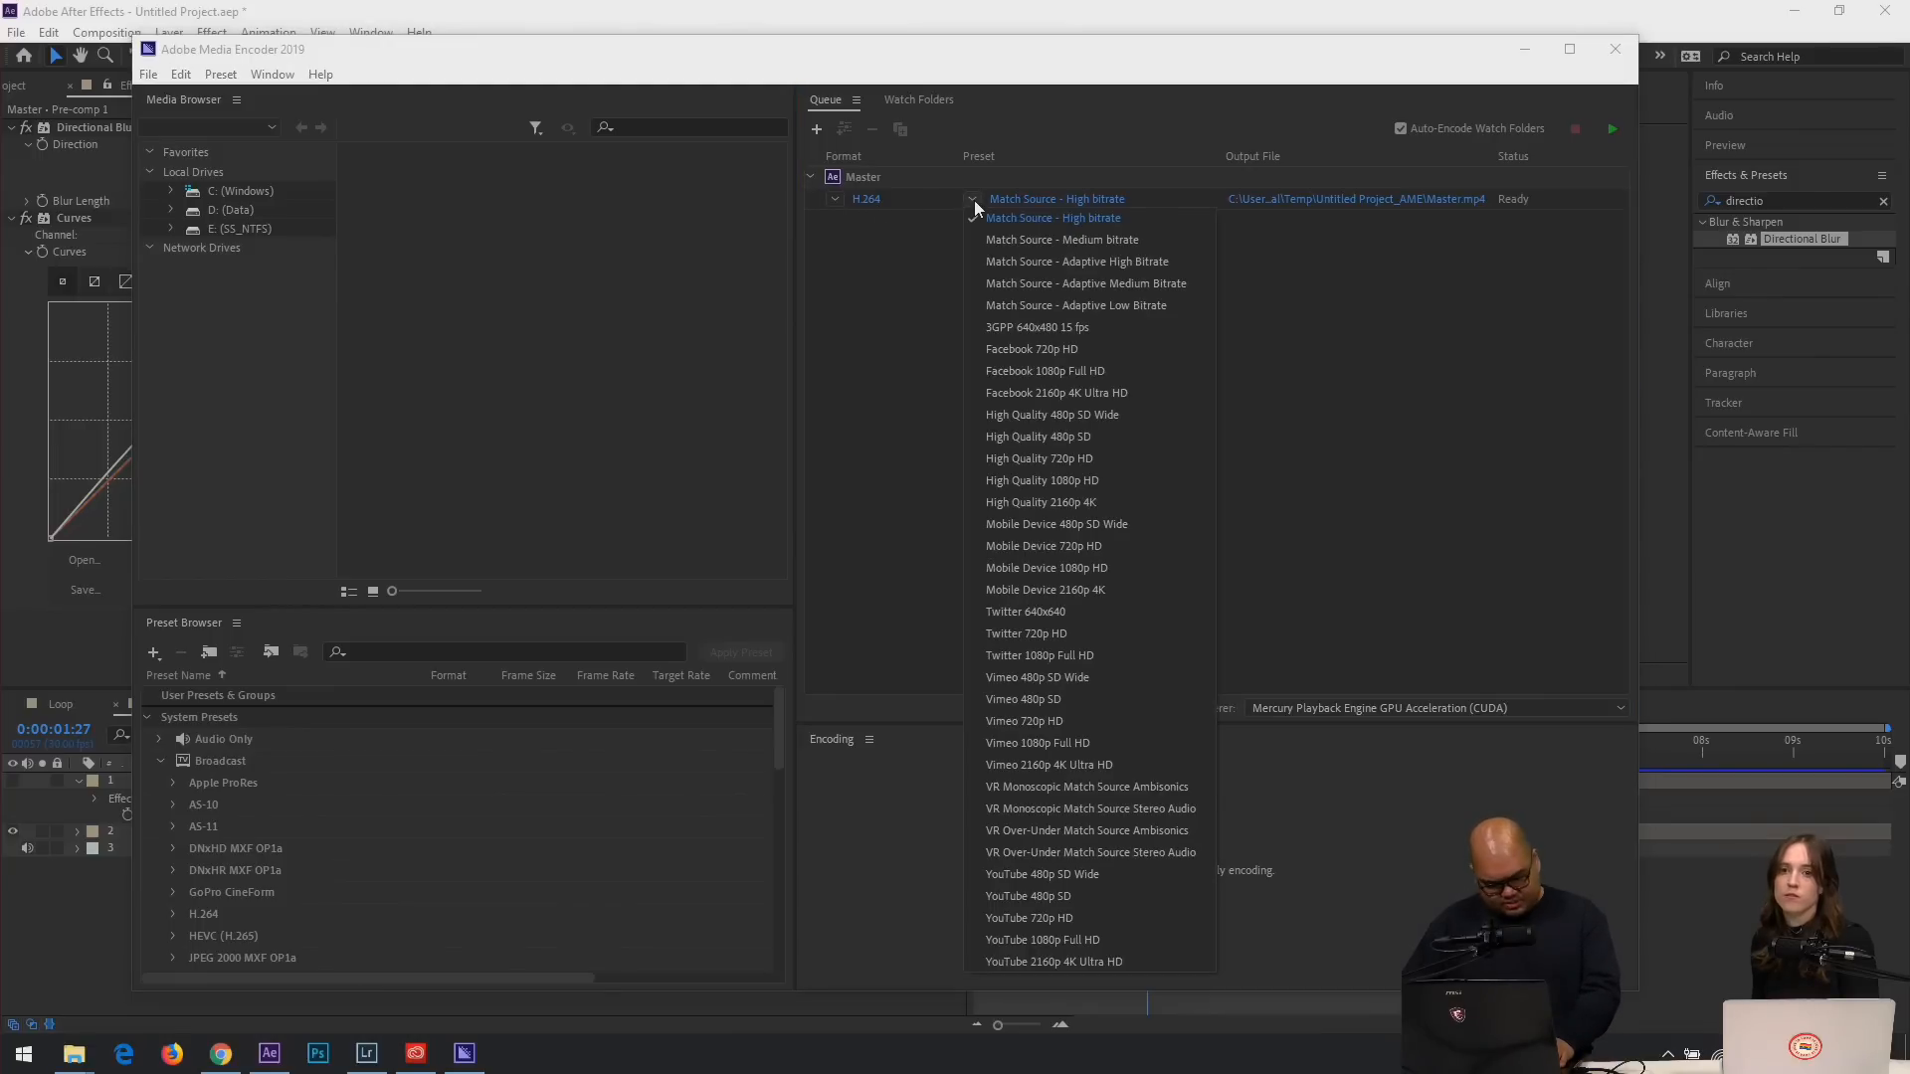
click(1029, 223)
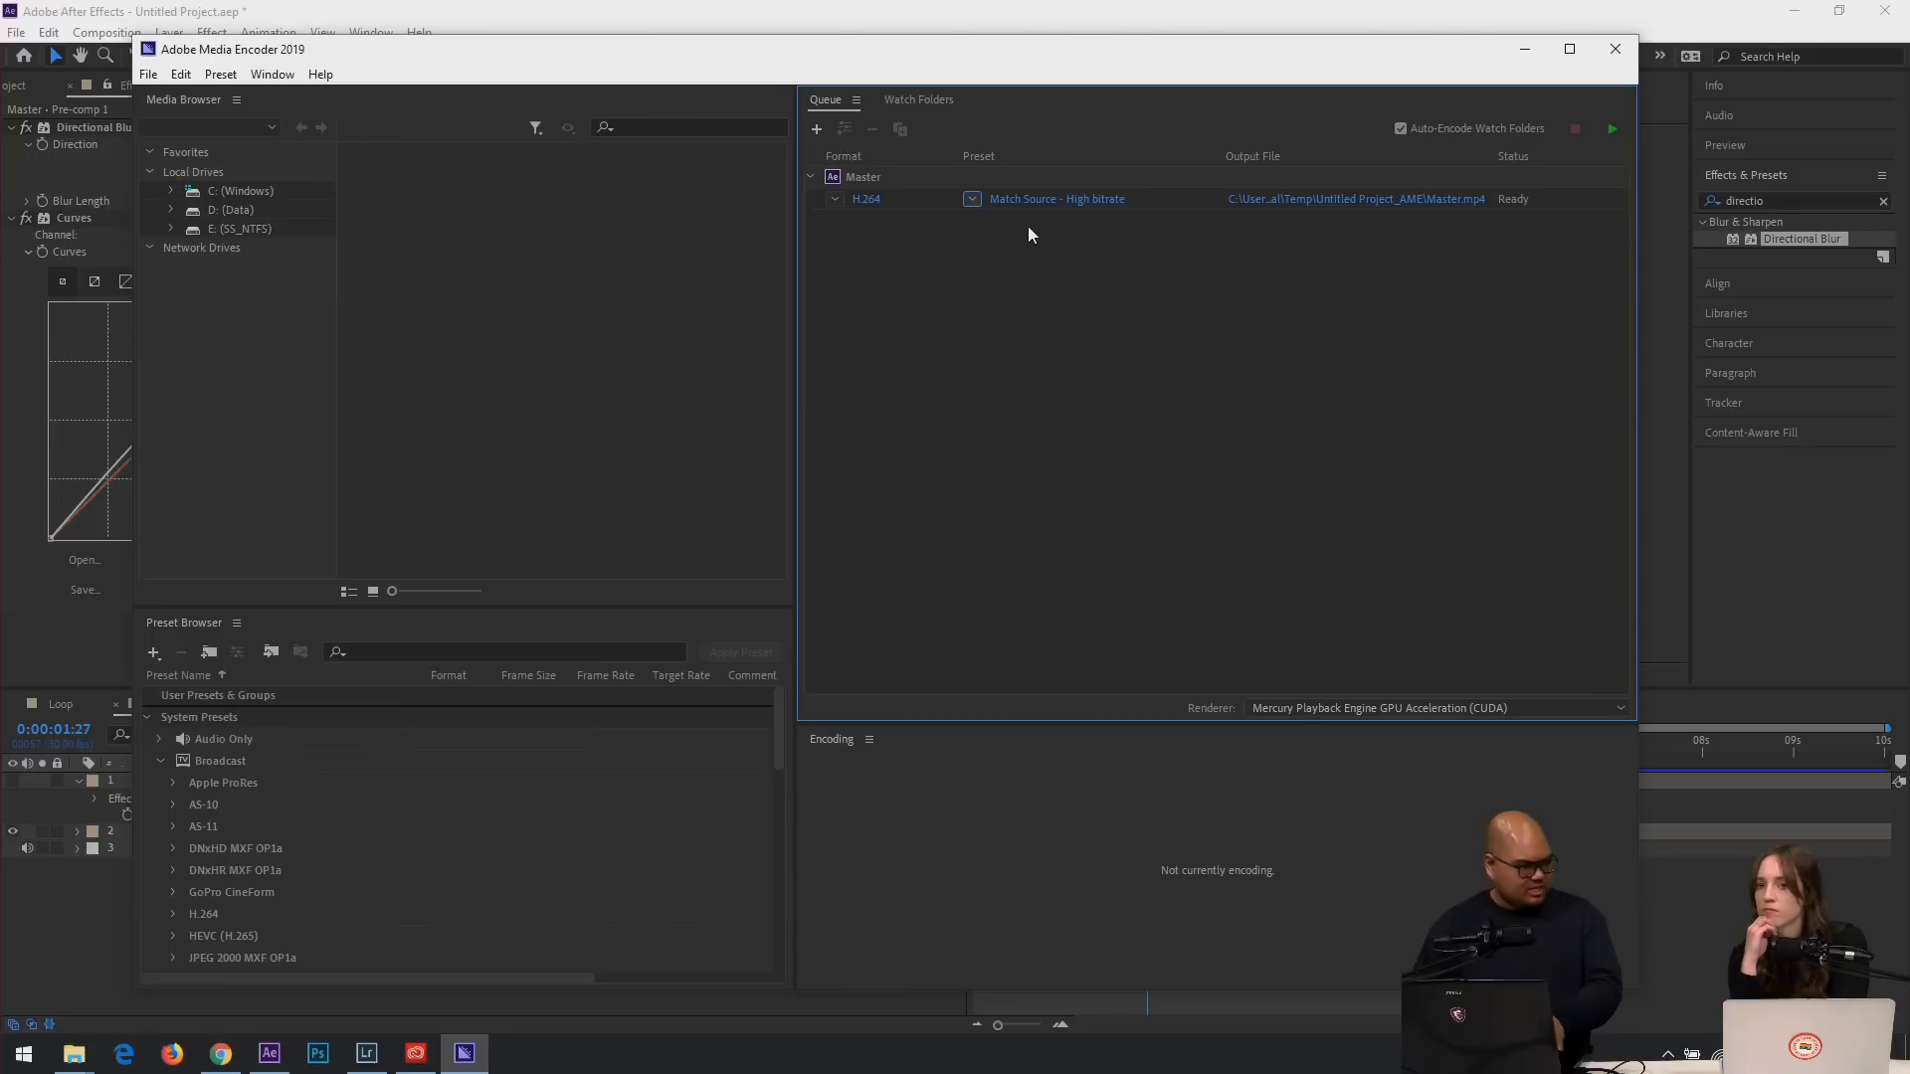
Set the output file to Upload.mp4 in the AdobeStream folder and start encoding the queue.
click(1311, 198)
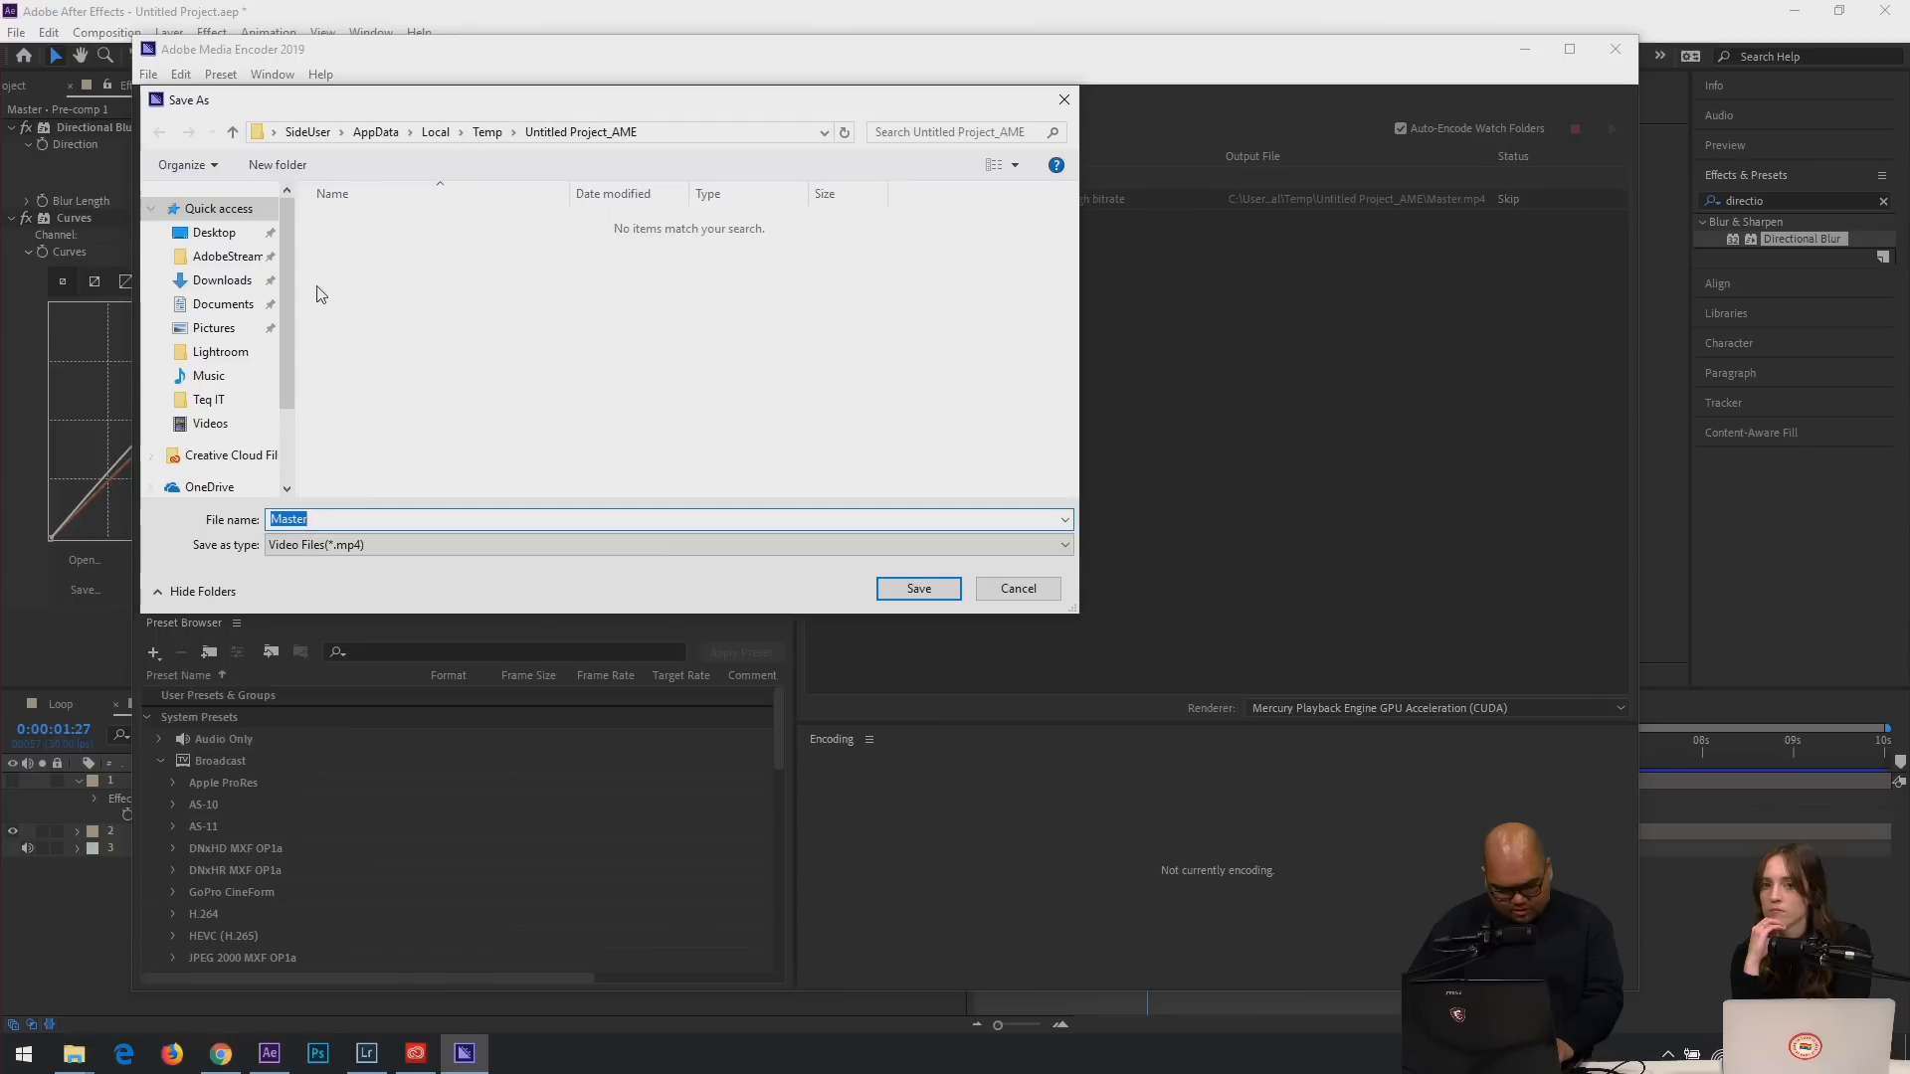
click(243, 257)
click(342, 520)
double_click(343, 521)
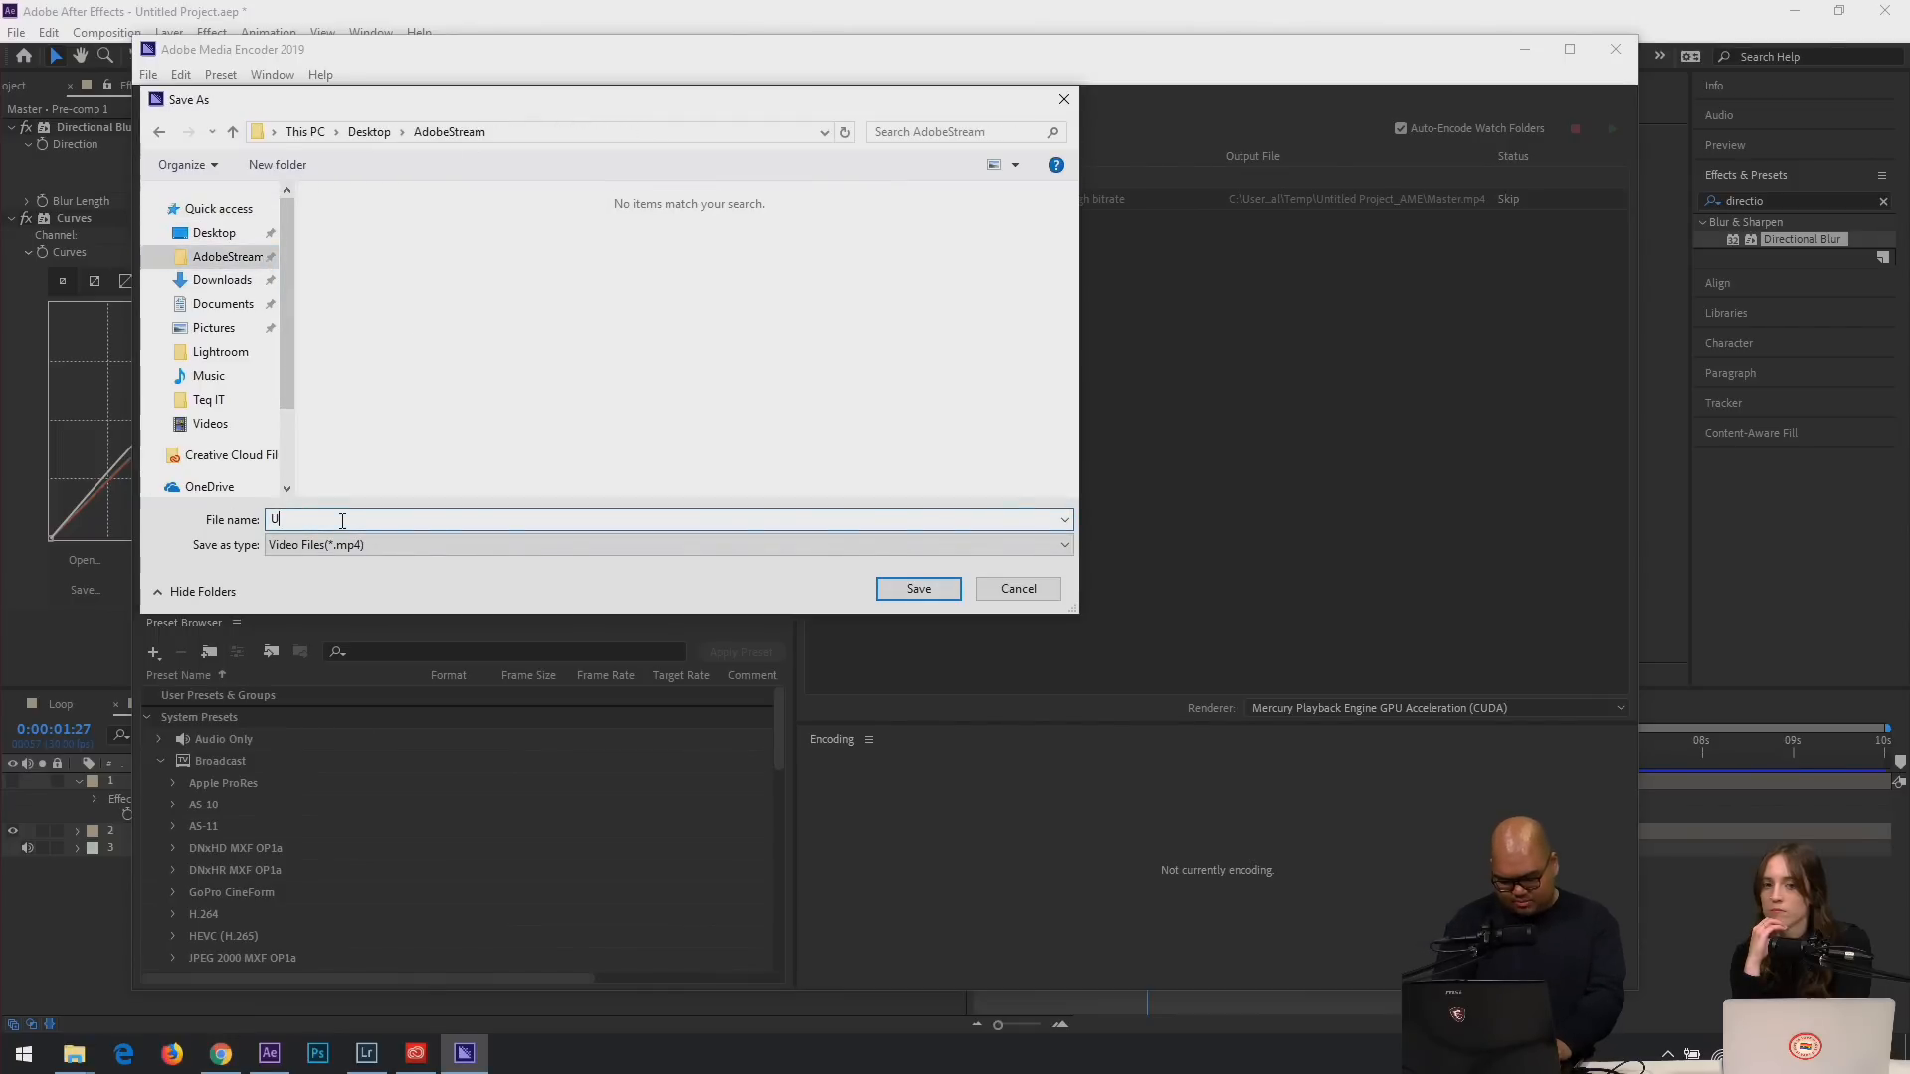
key(Return)
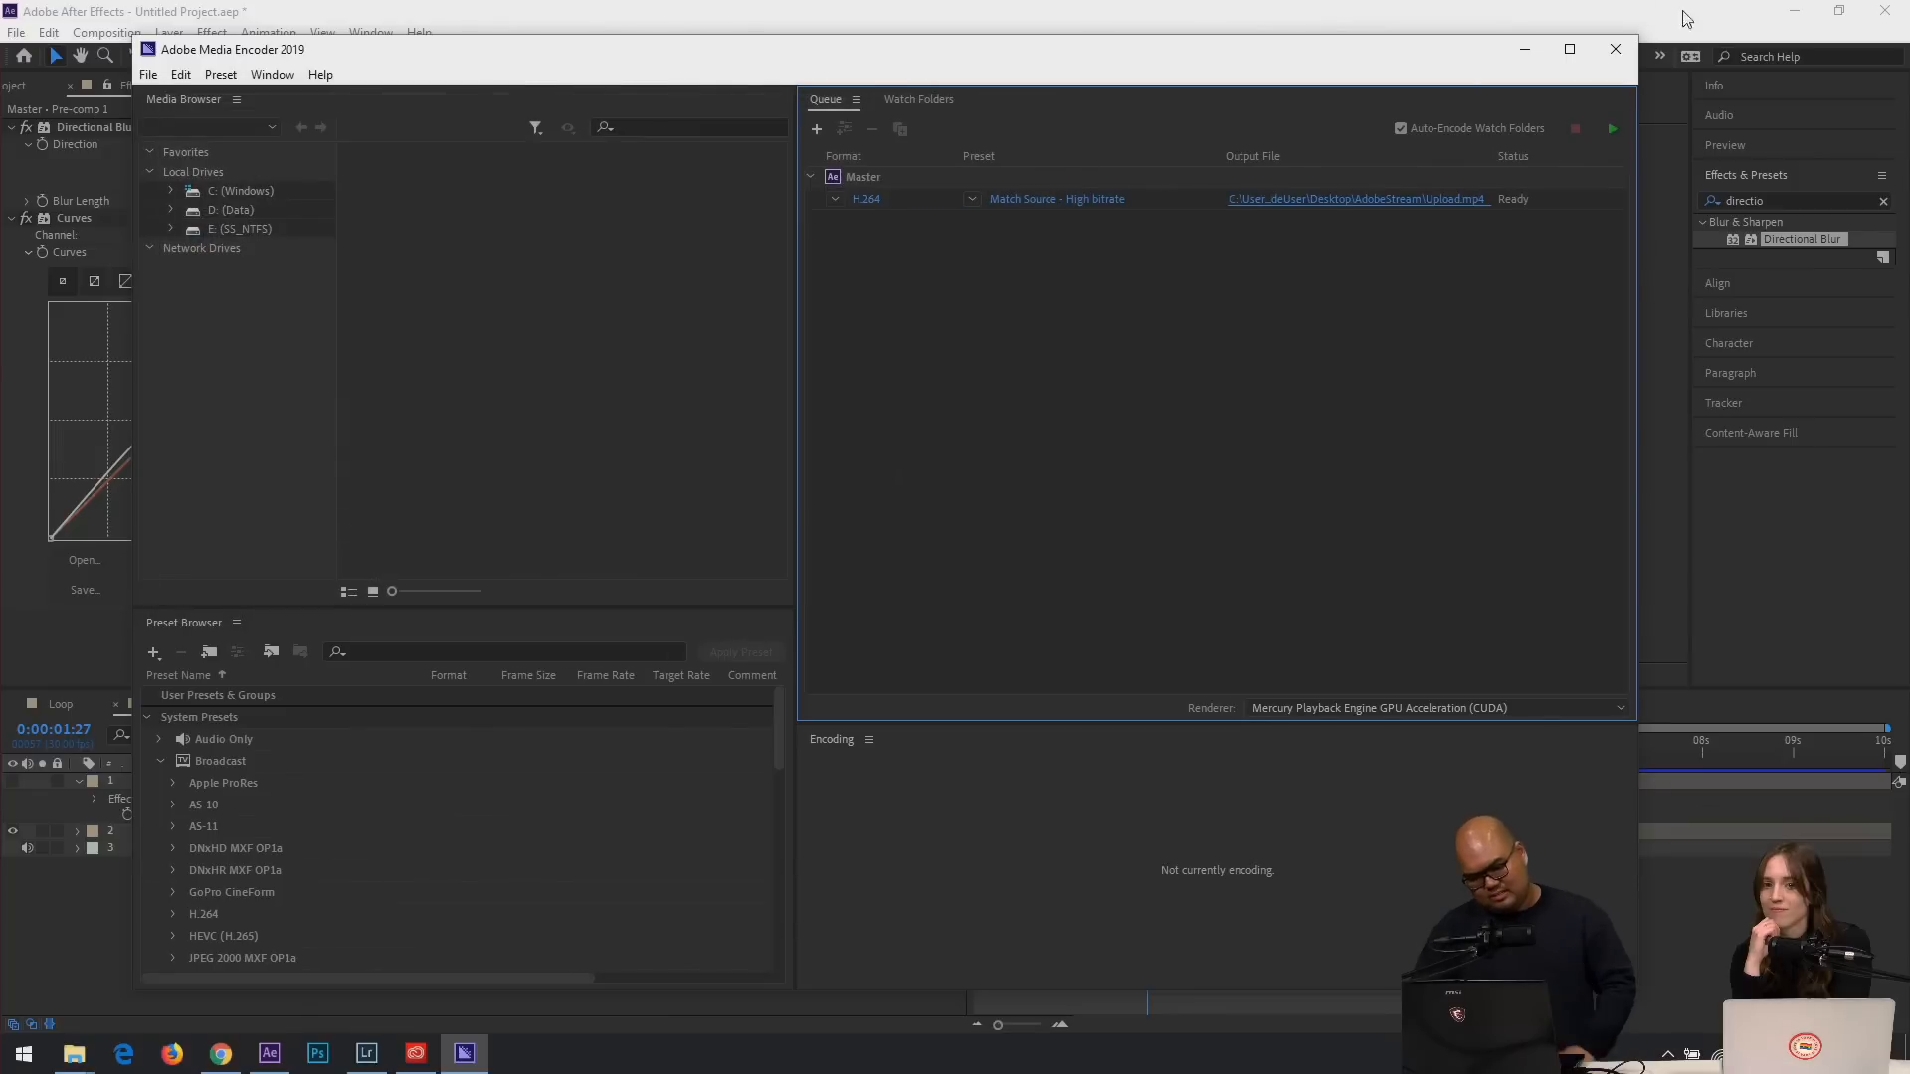
click(1612, 134)
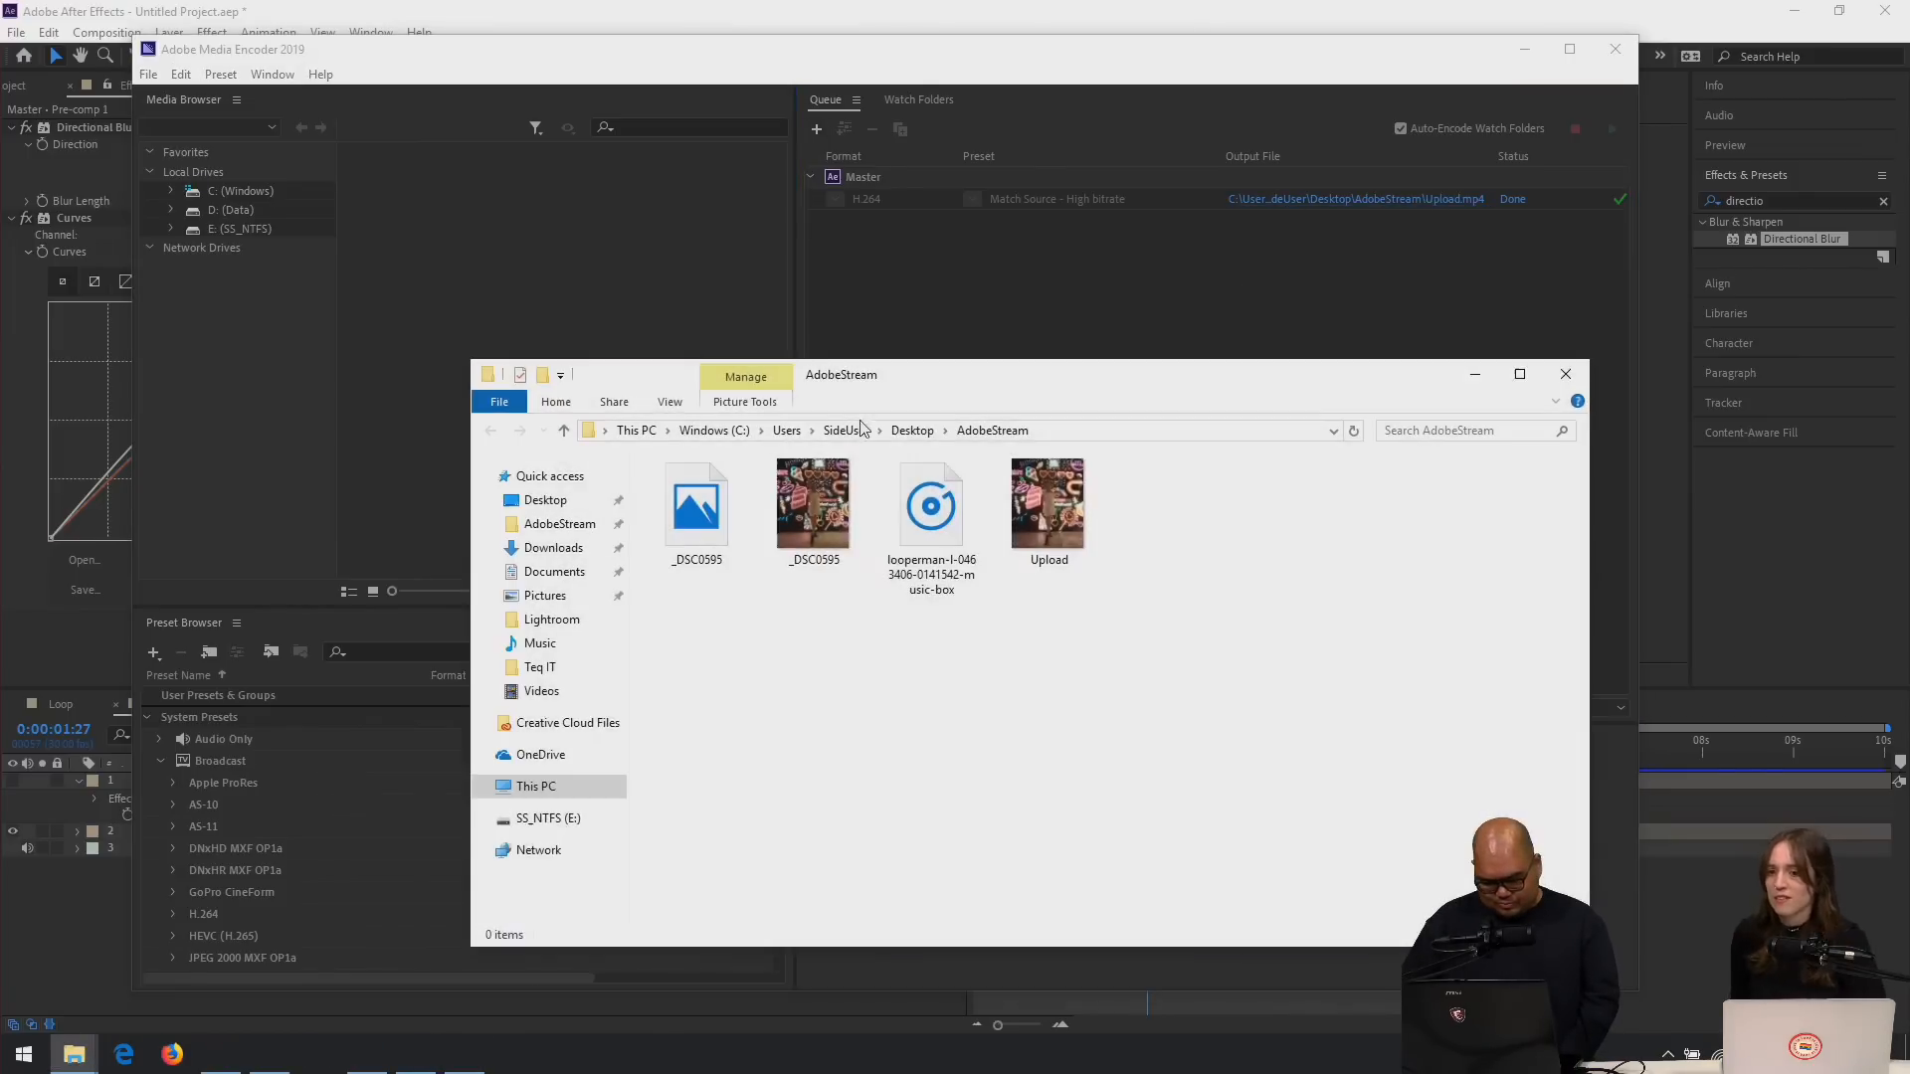
Play the exported Upload video on repeat in full screen, then close the player and dismiss the AVG notification.
double_click(1046, 518)
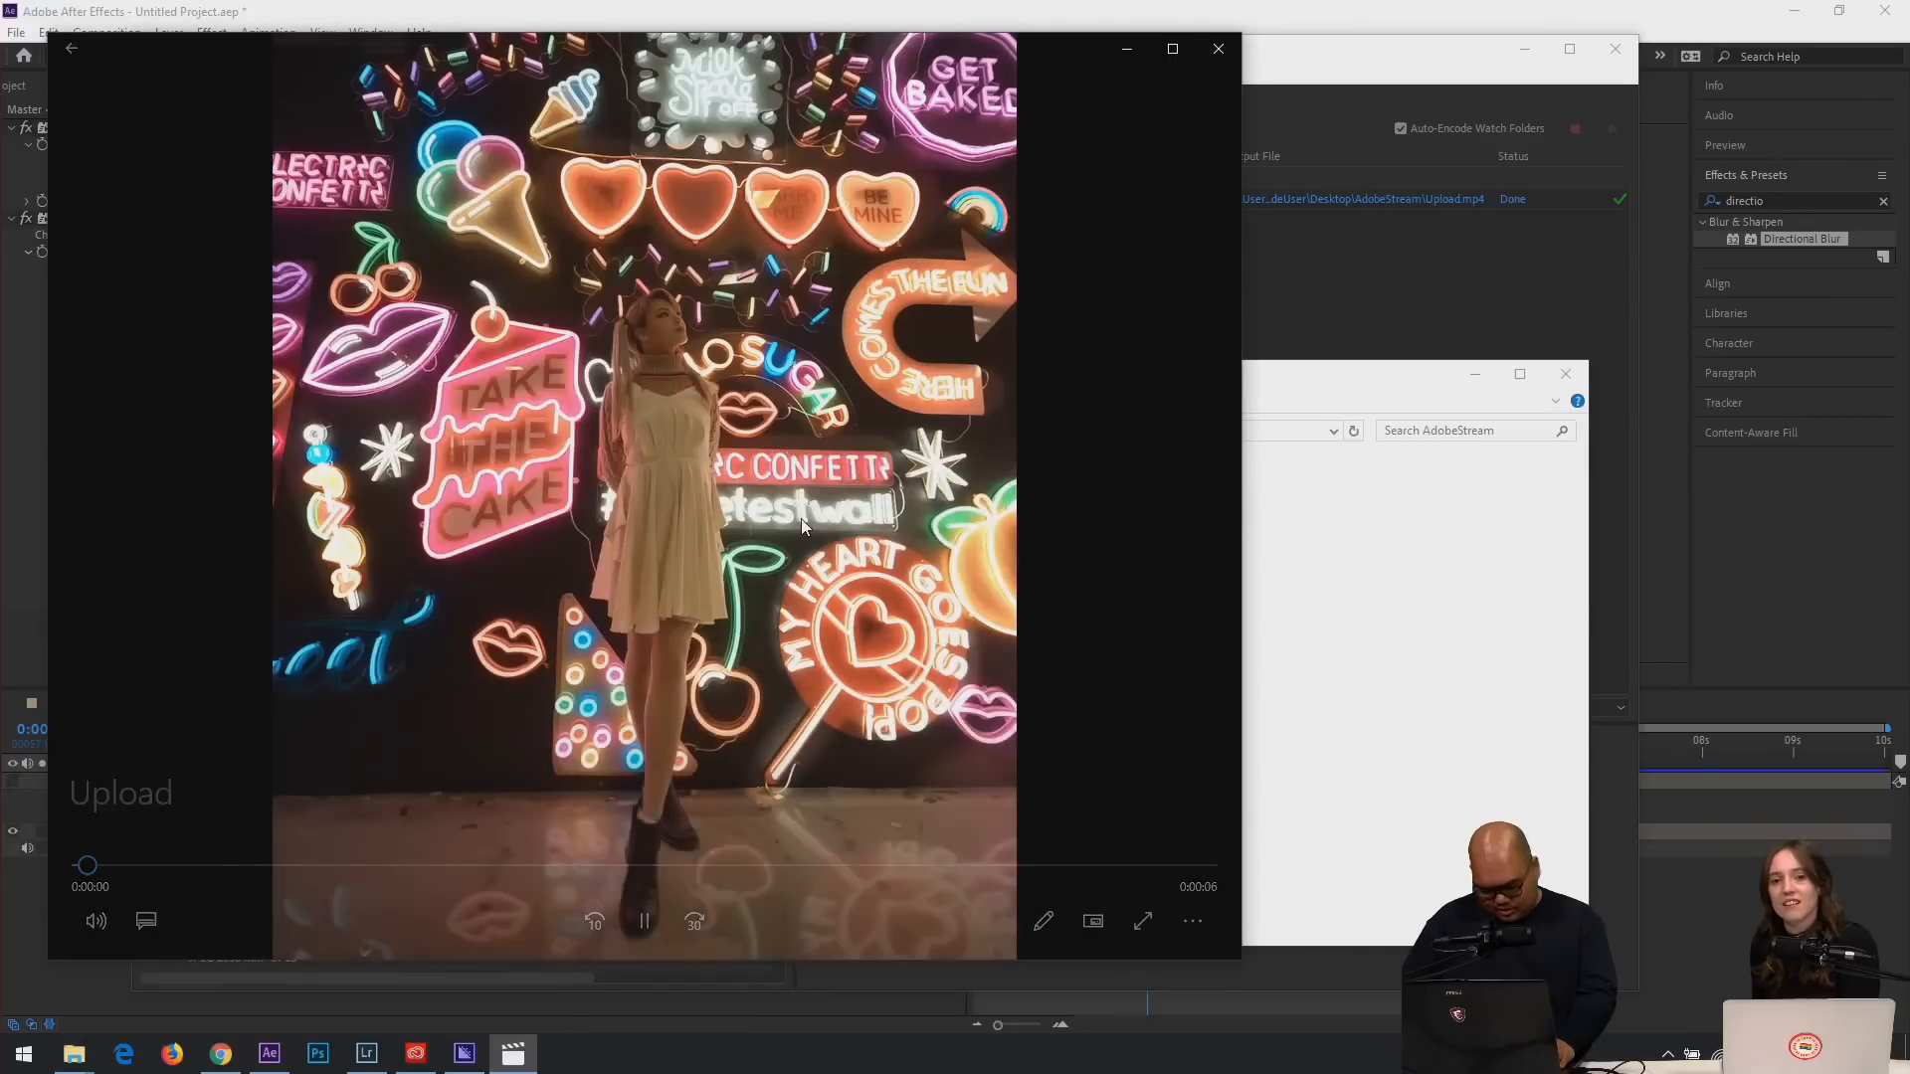
click(1192, 923)
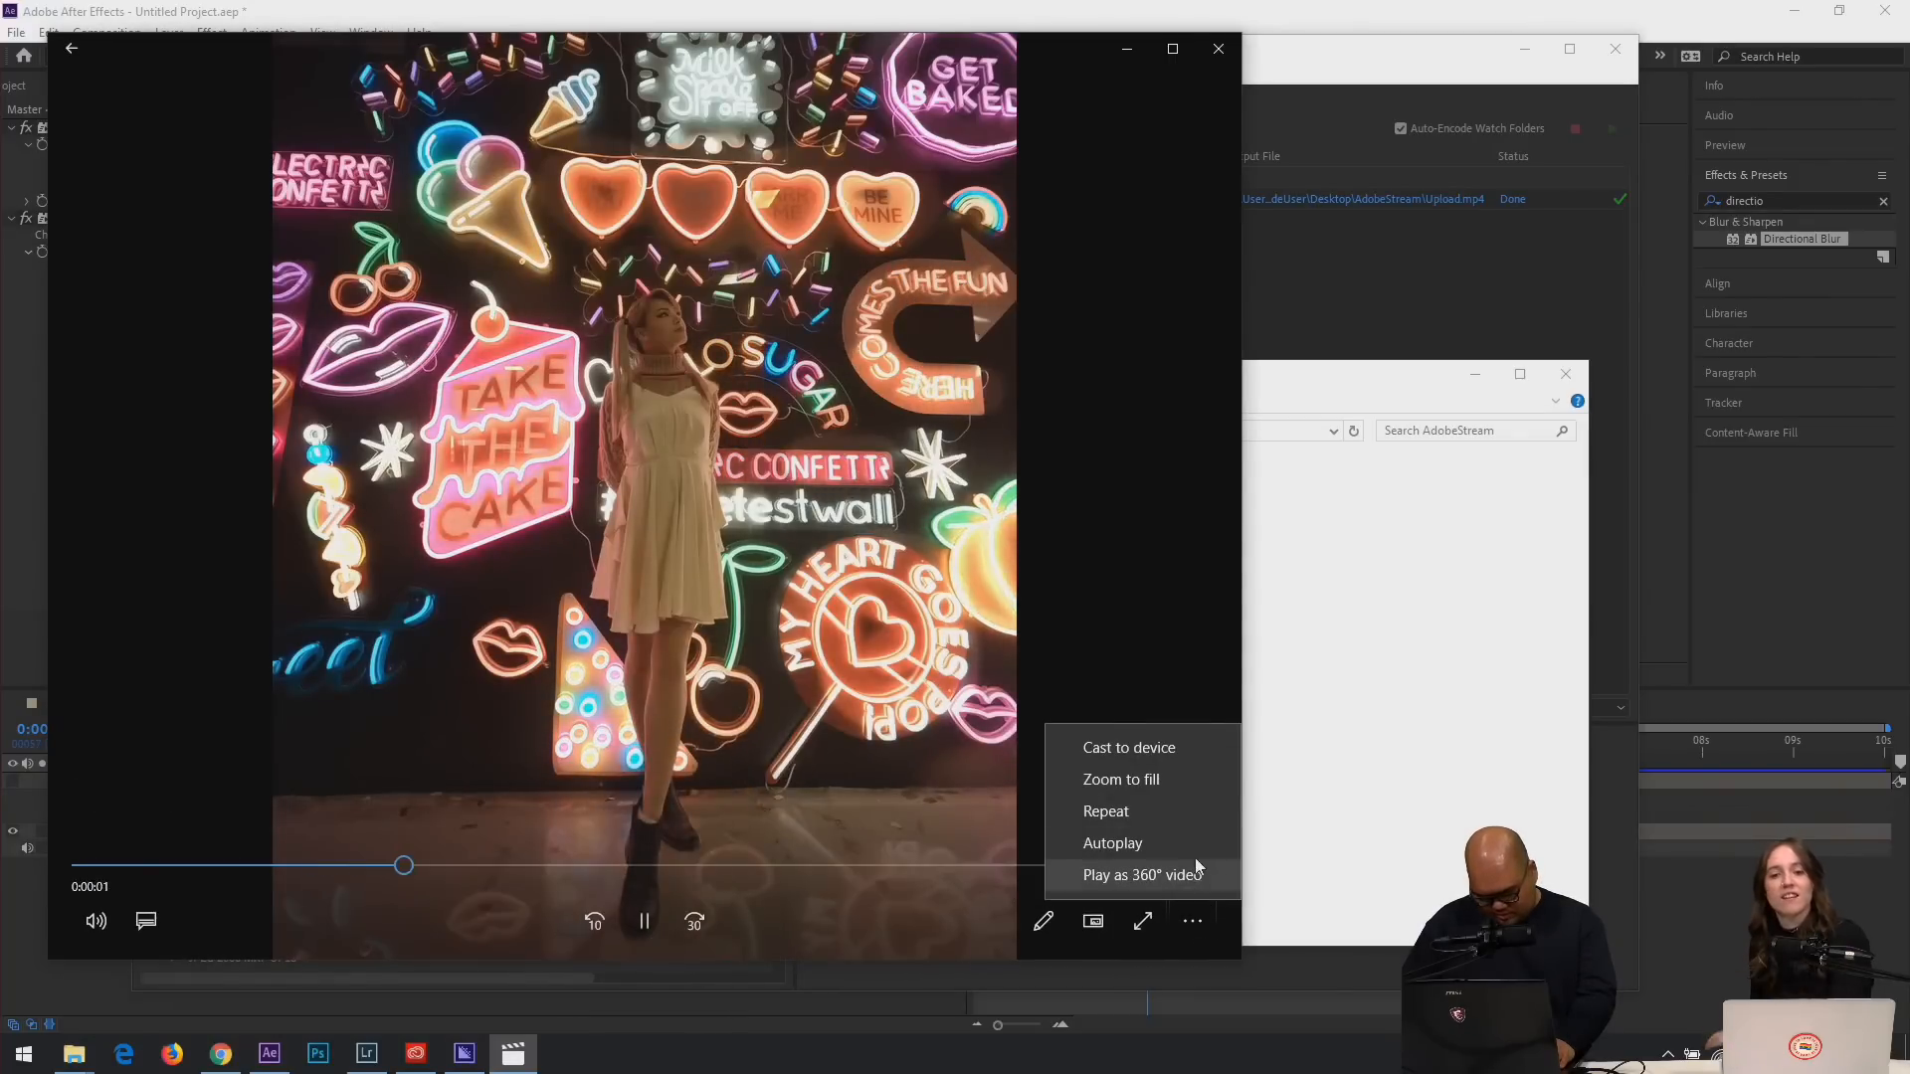
click(1160, 814)
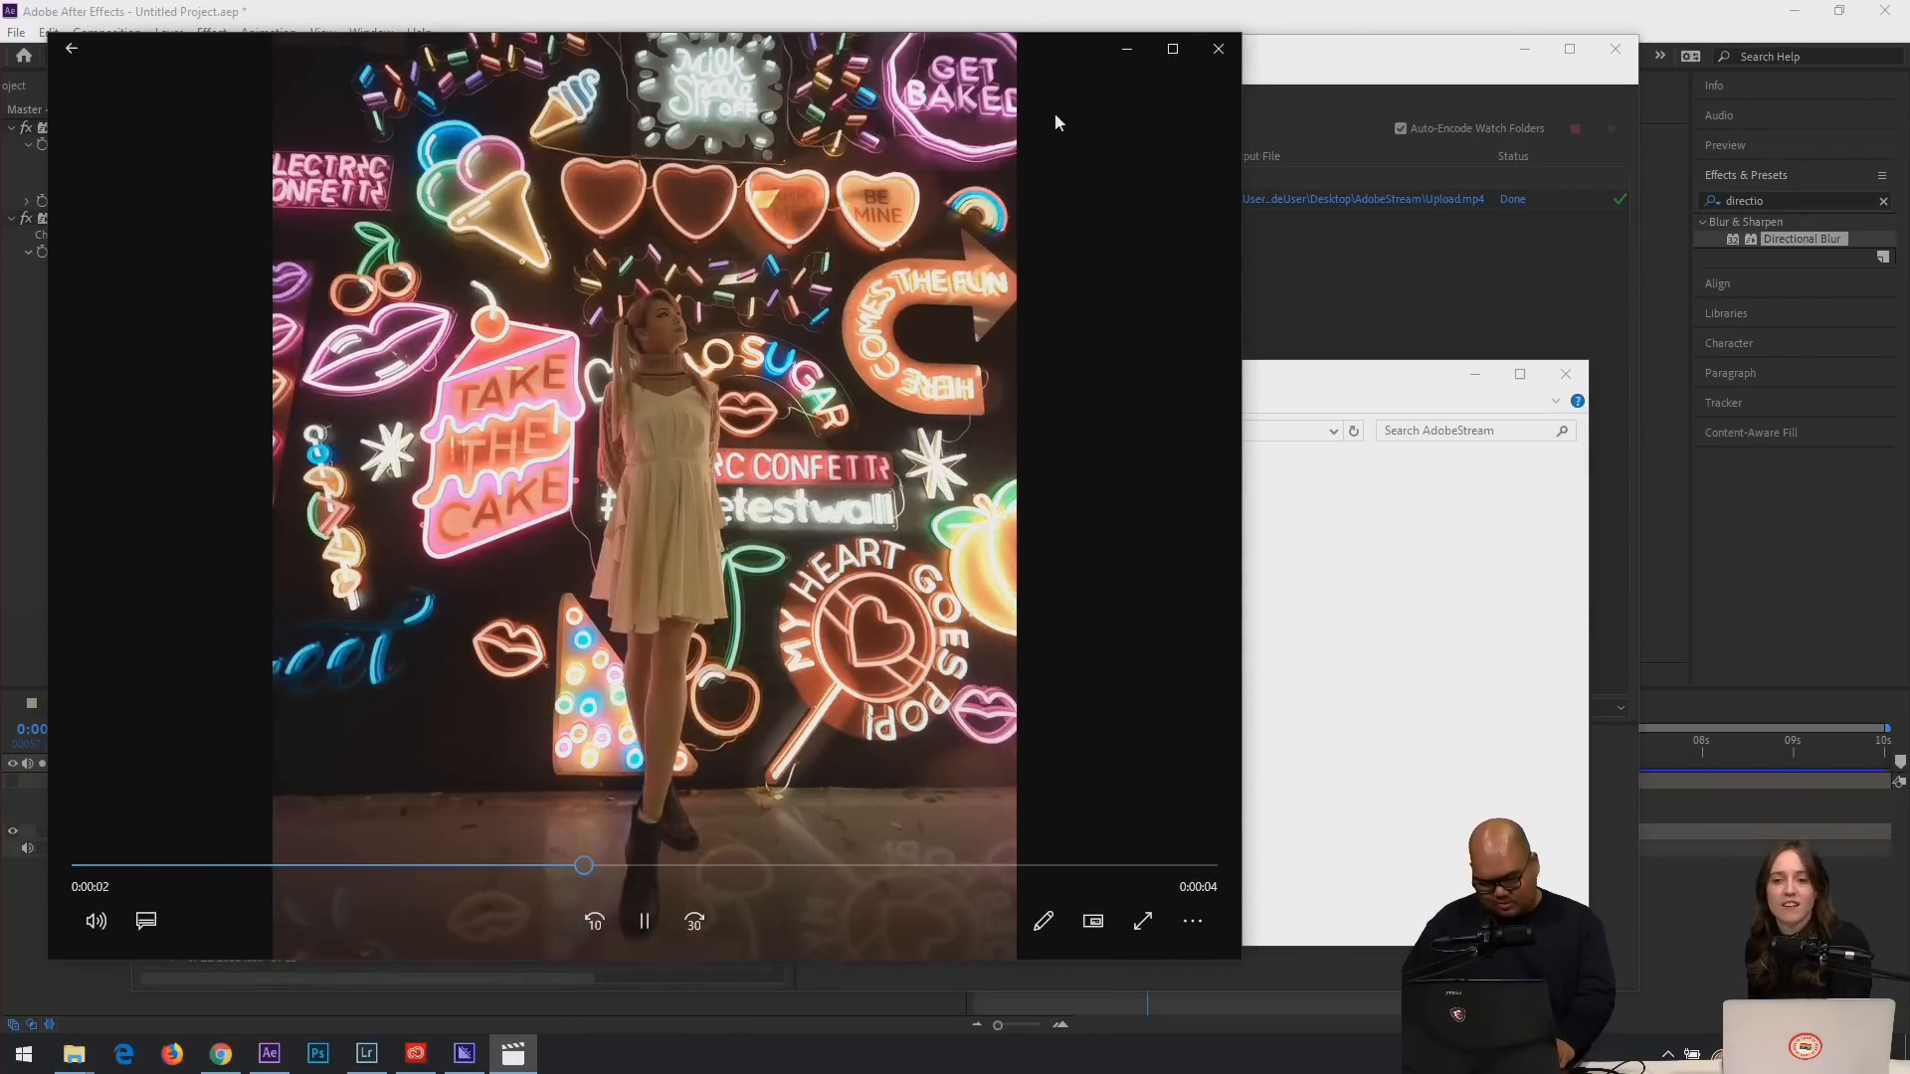
click(1136, 933)
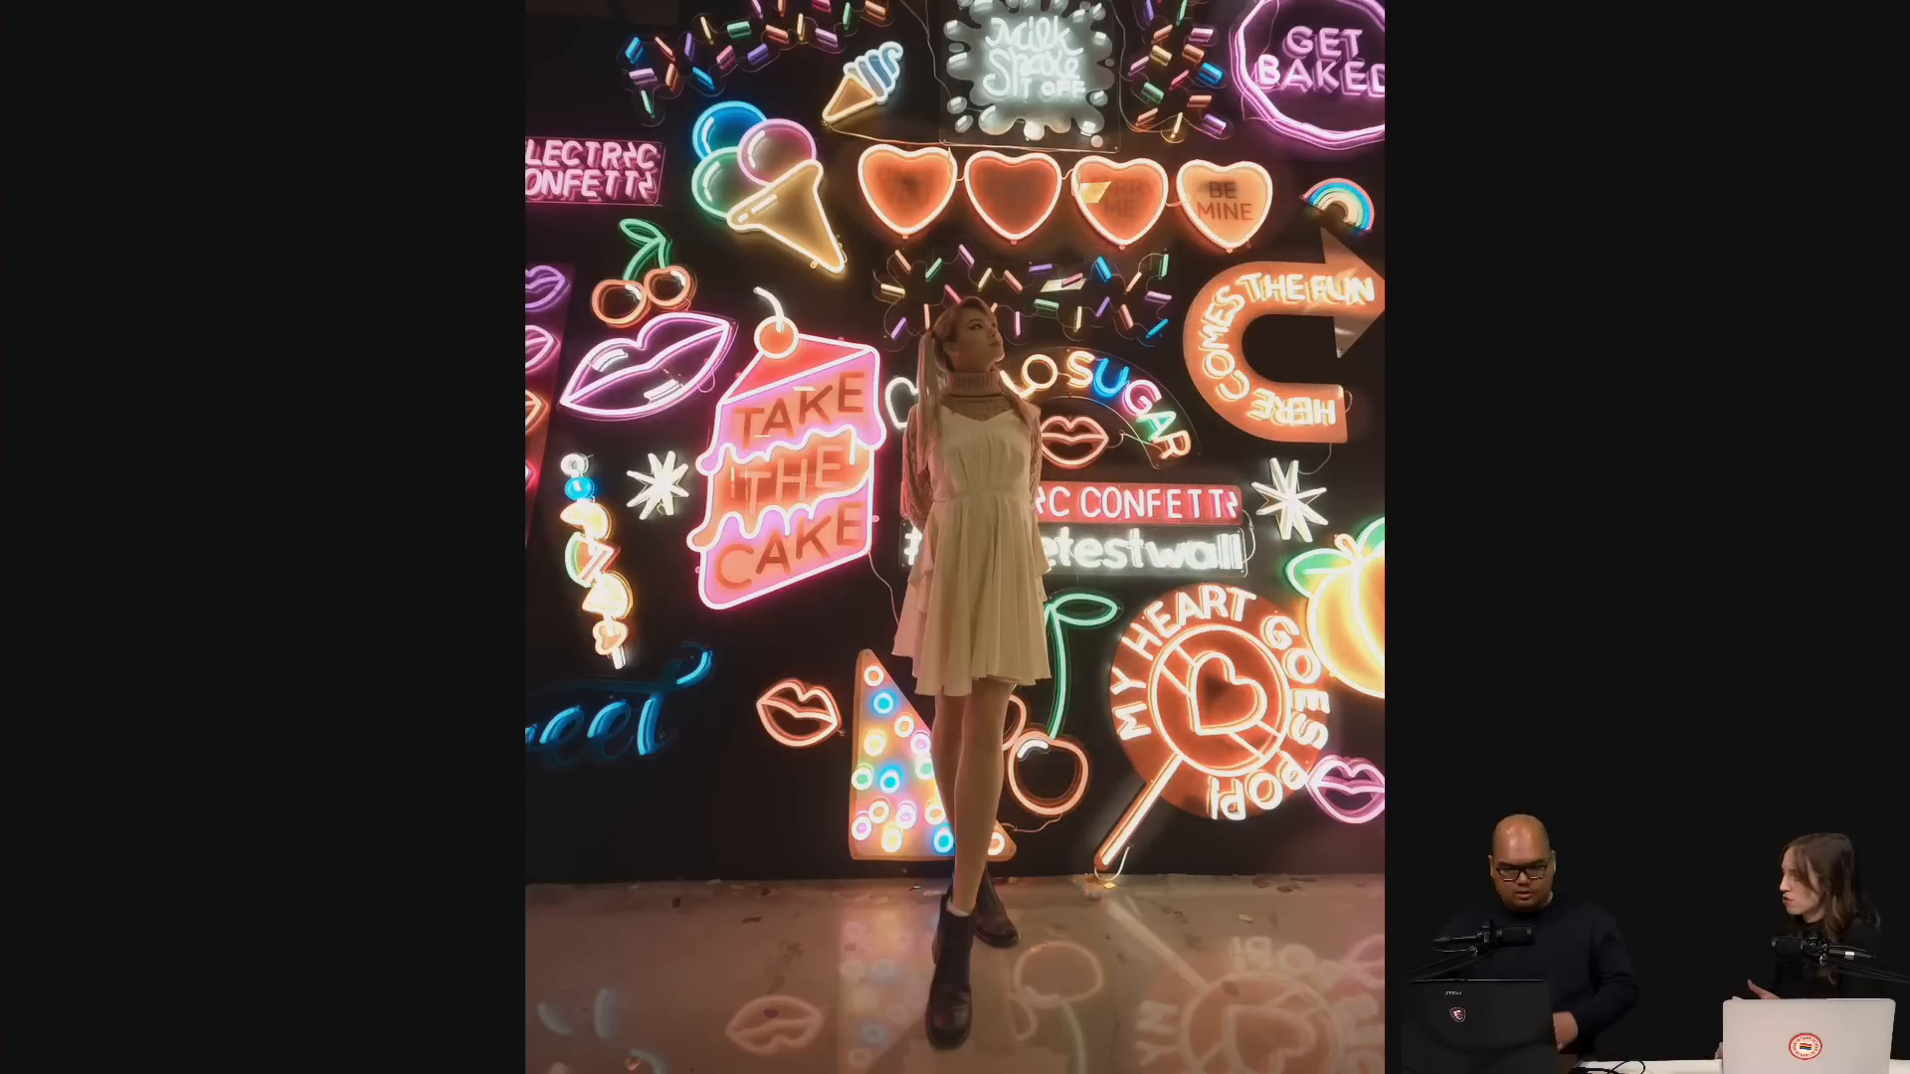
mouse_move(1162, 892)
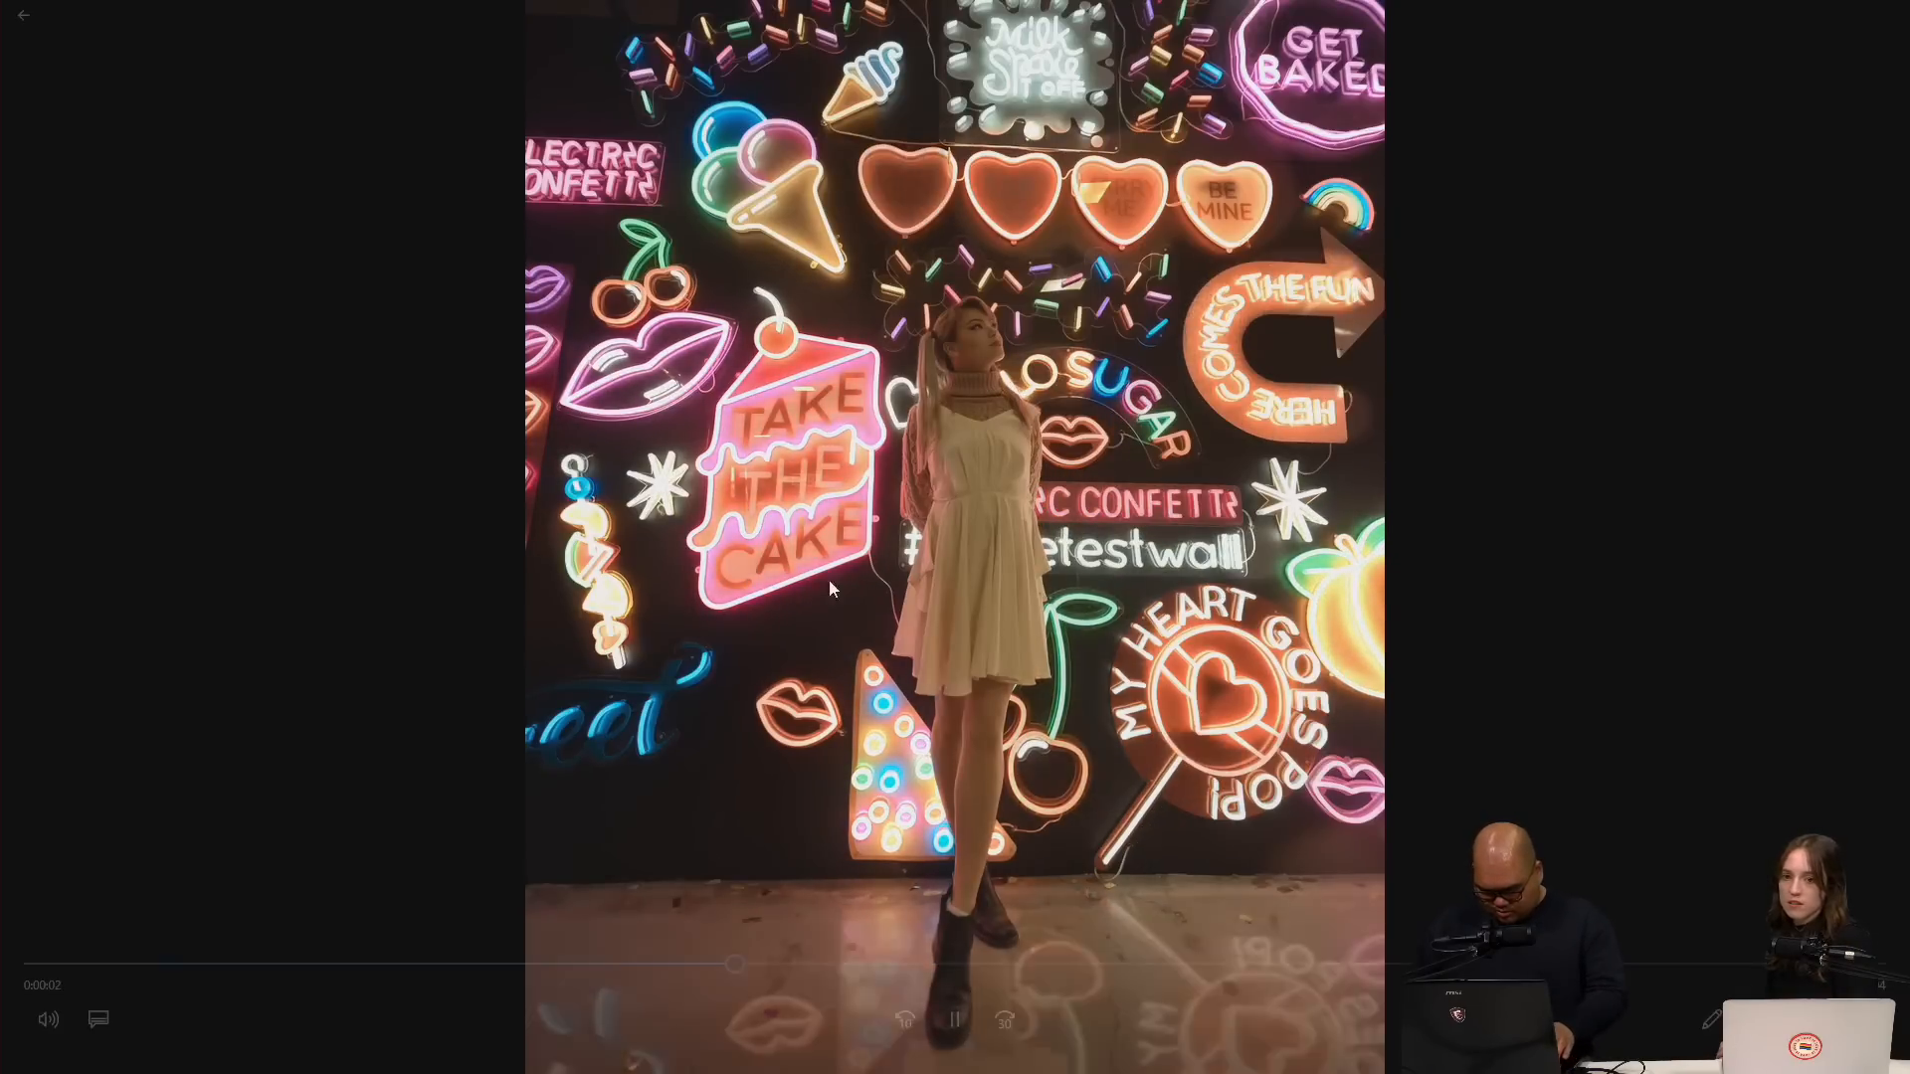
double_click(865, 576)
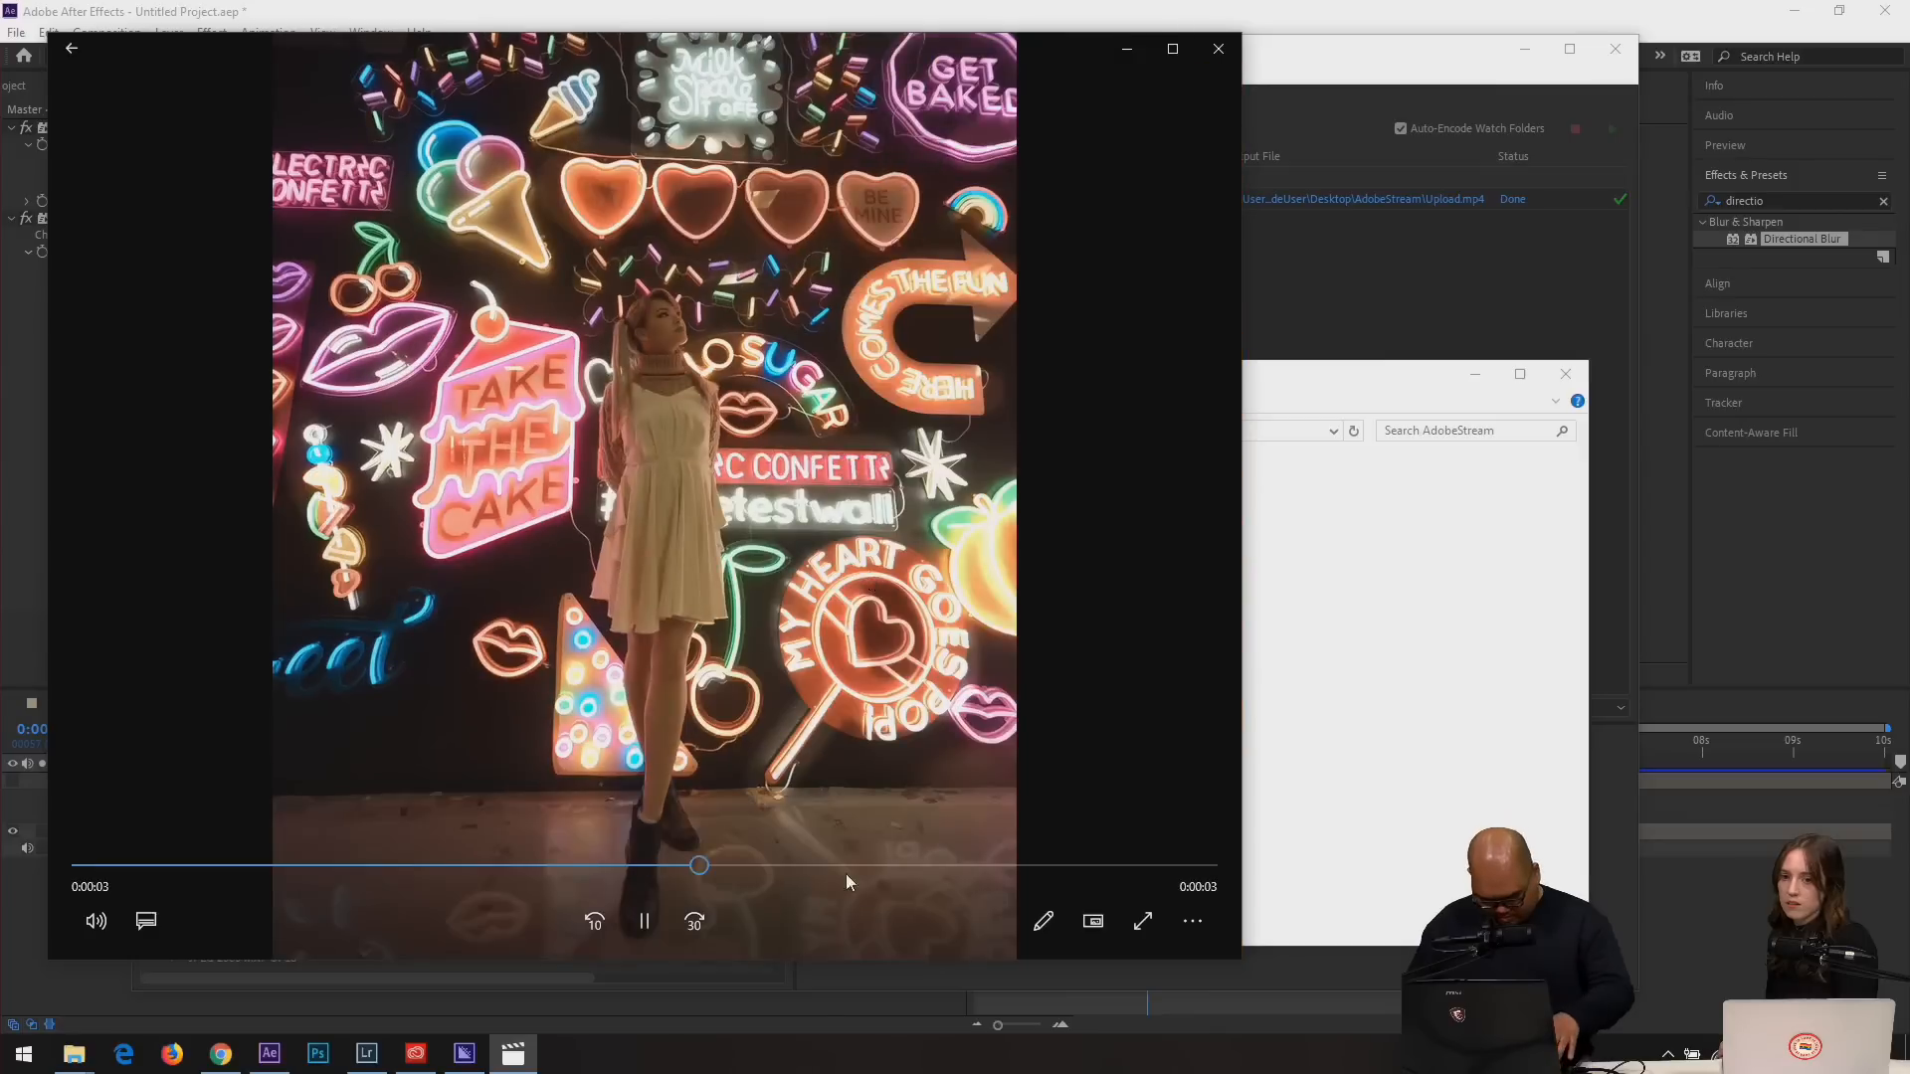
click(1218, 47)
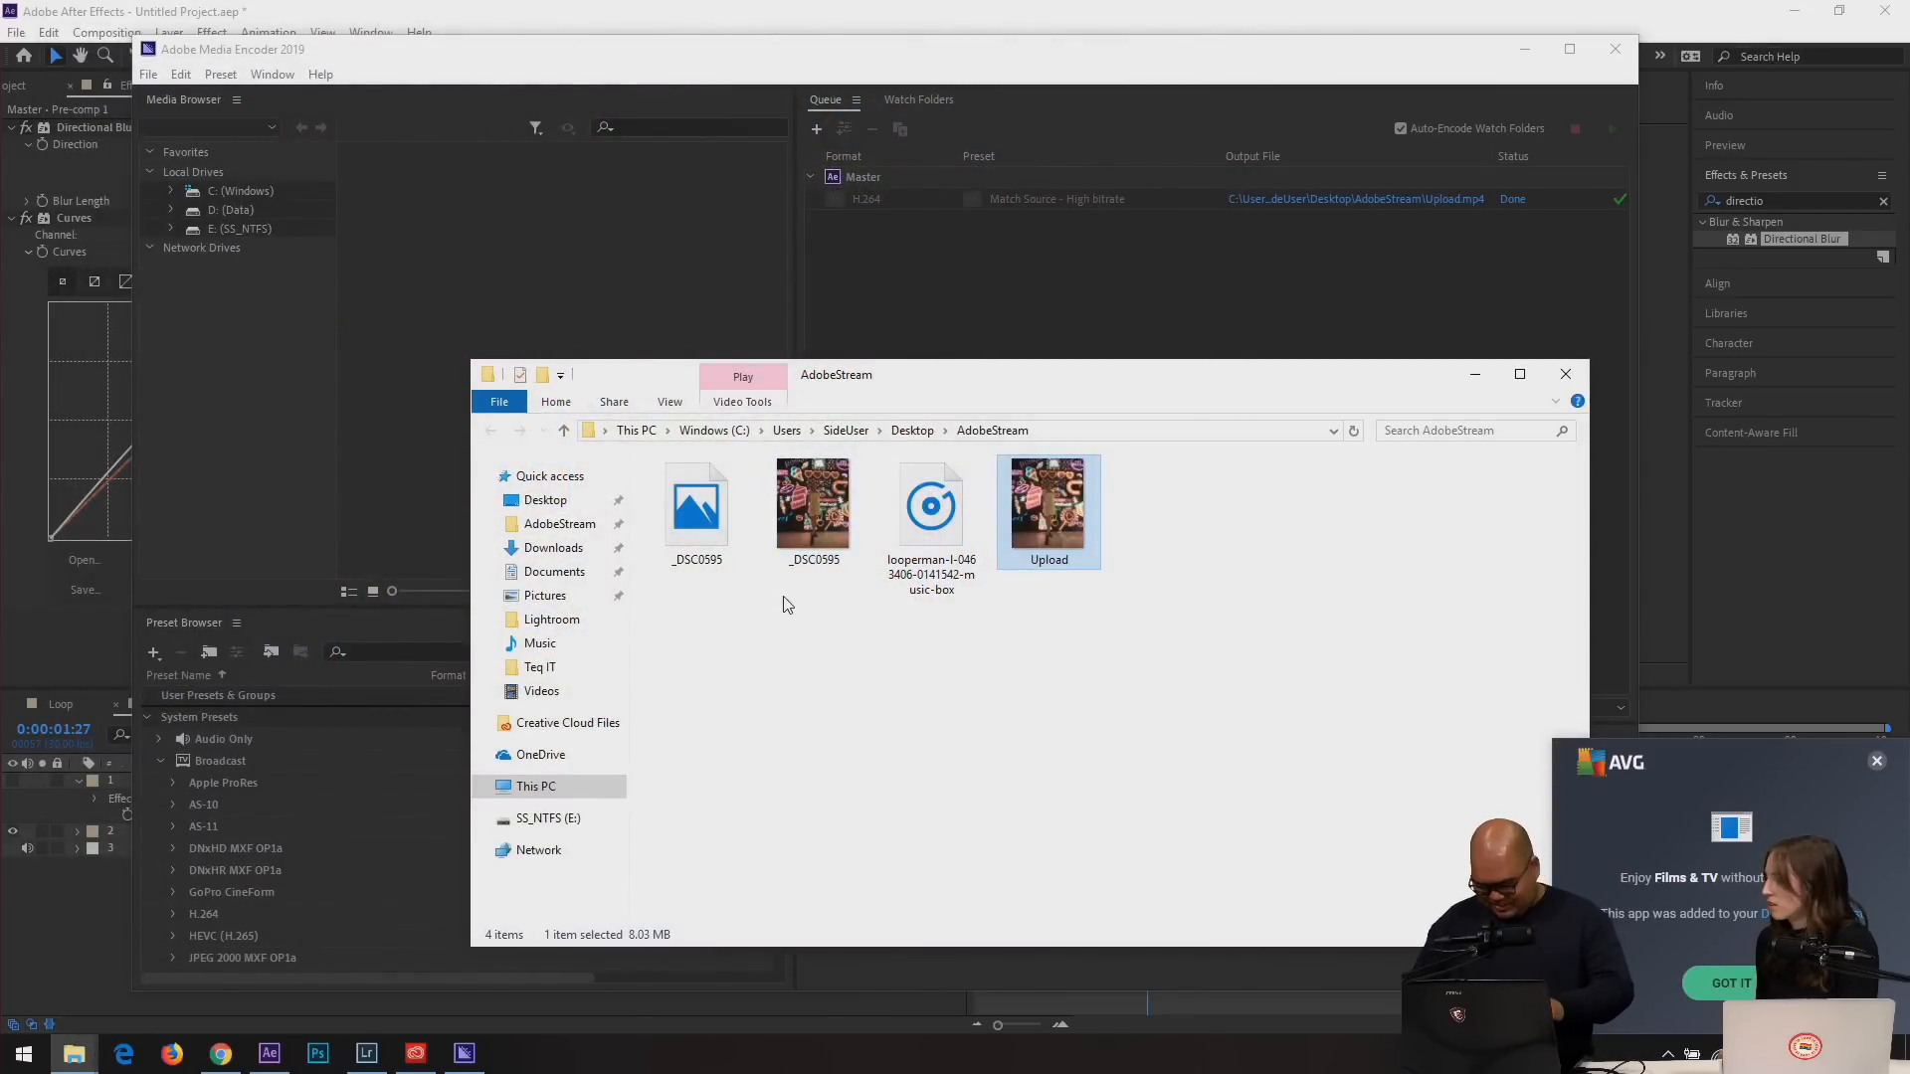
click(1877, 762)
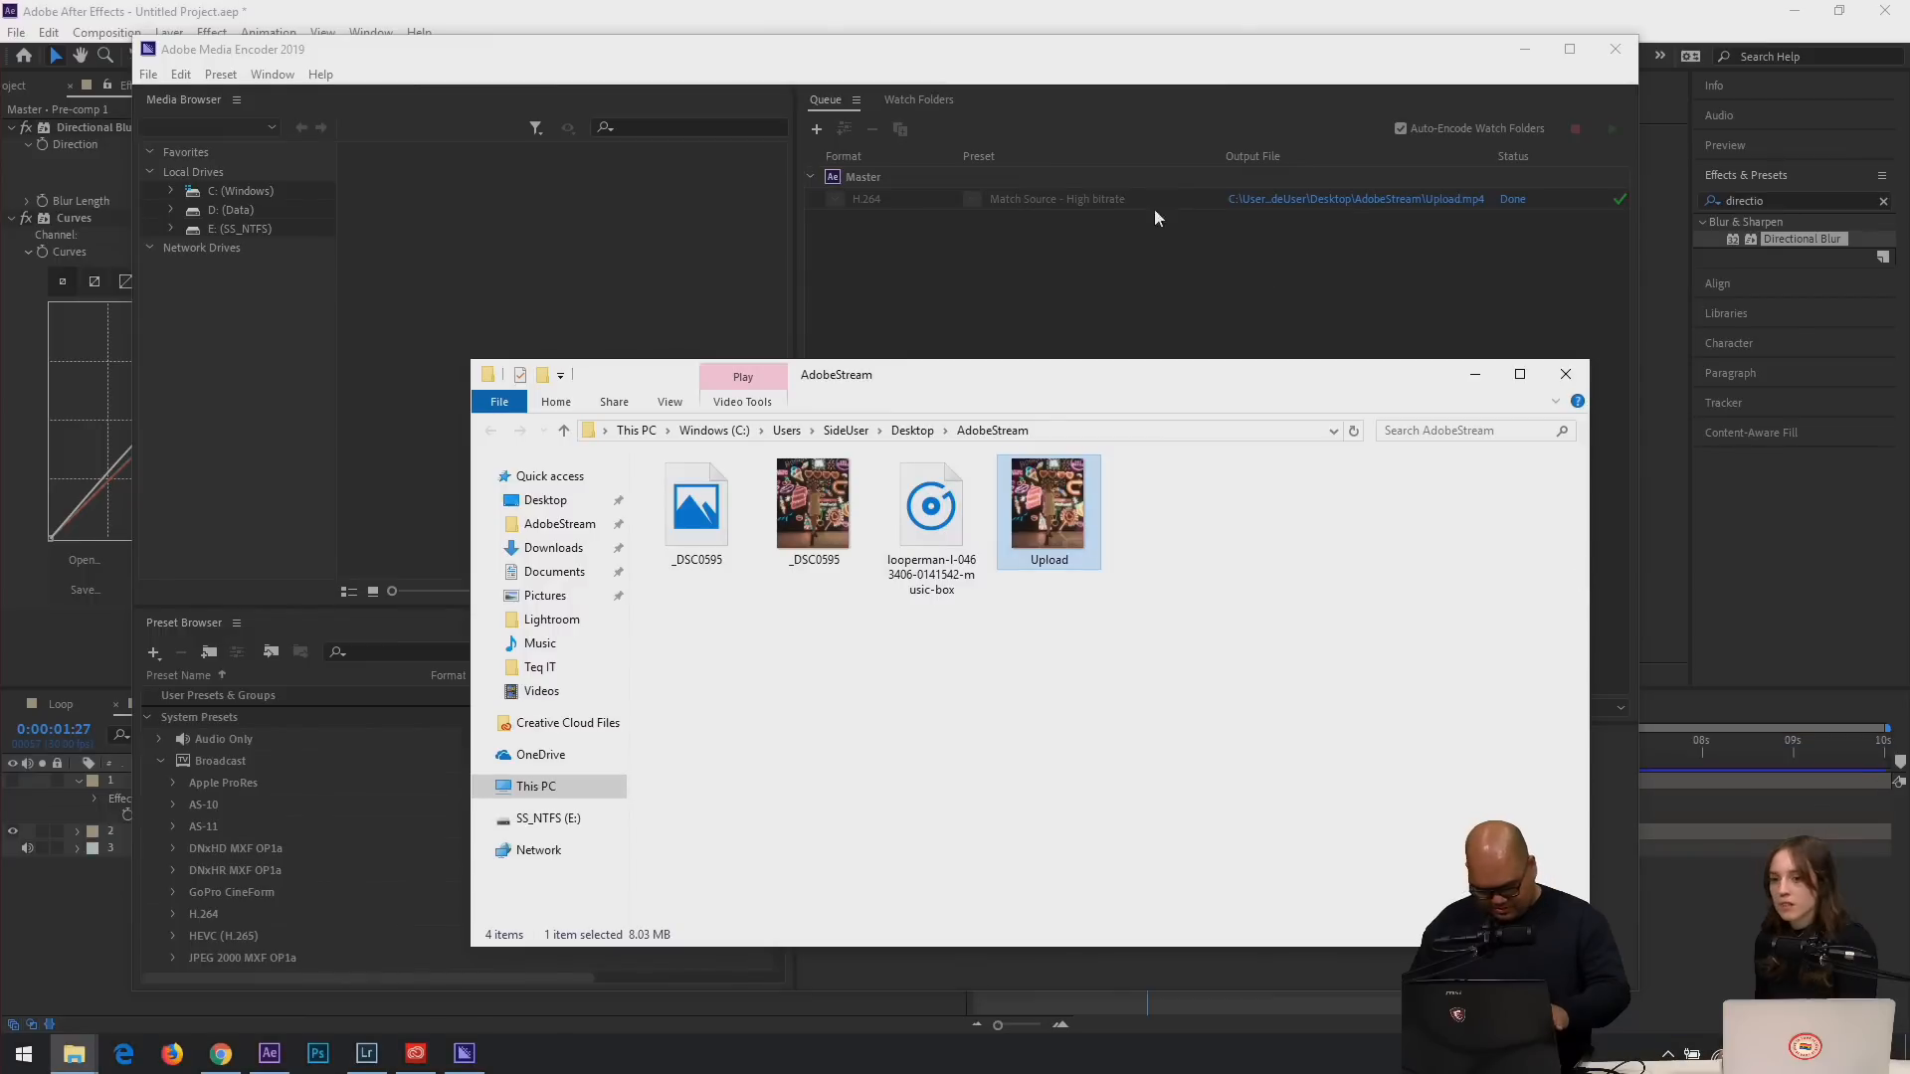
Switch to After Effects and draw a red circle over the cake sign, with Master at its first frame.
click(218, 1055)
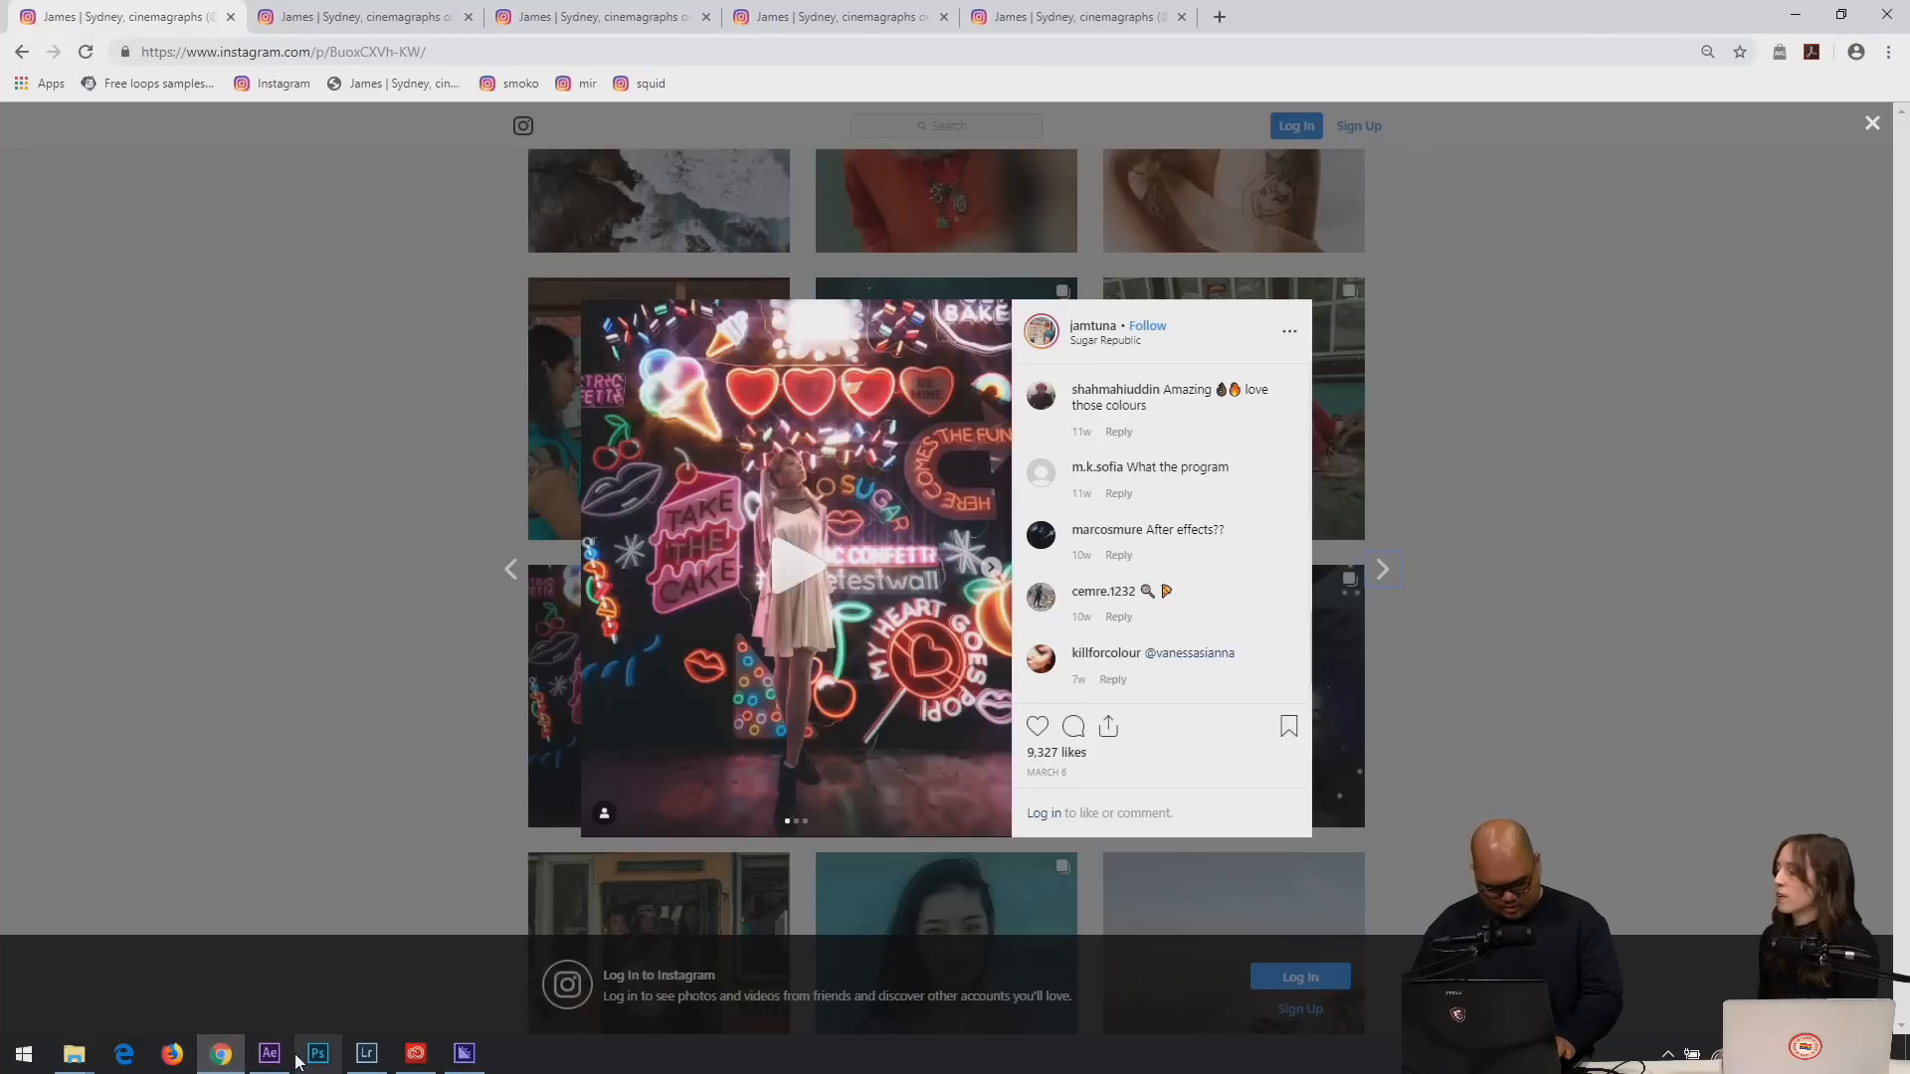
mouse_move(289, 1062)
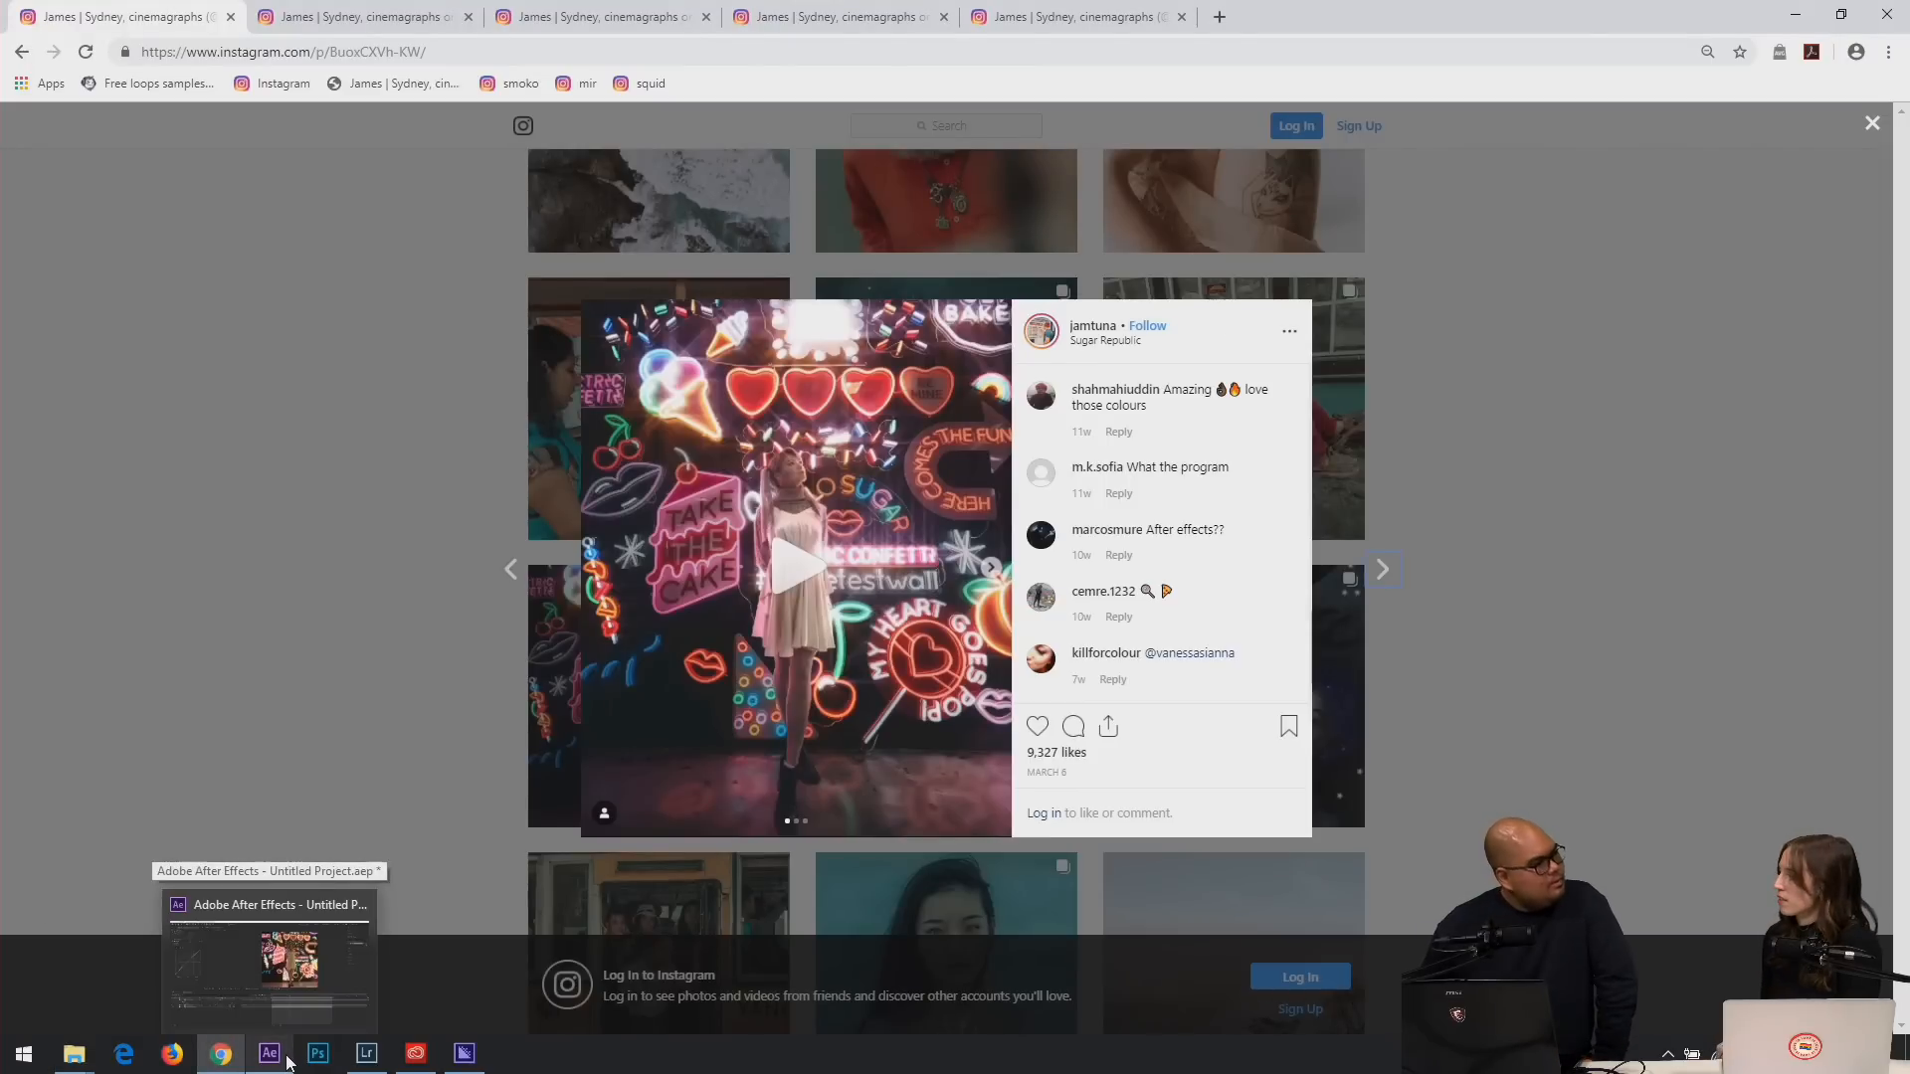
click(288, 1061)
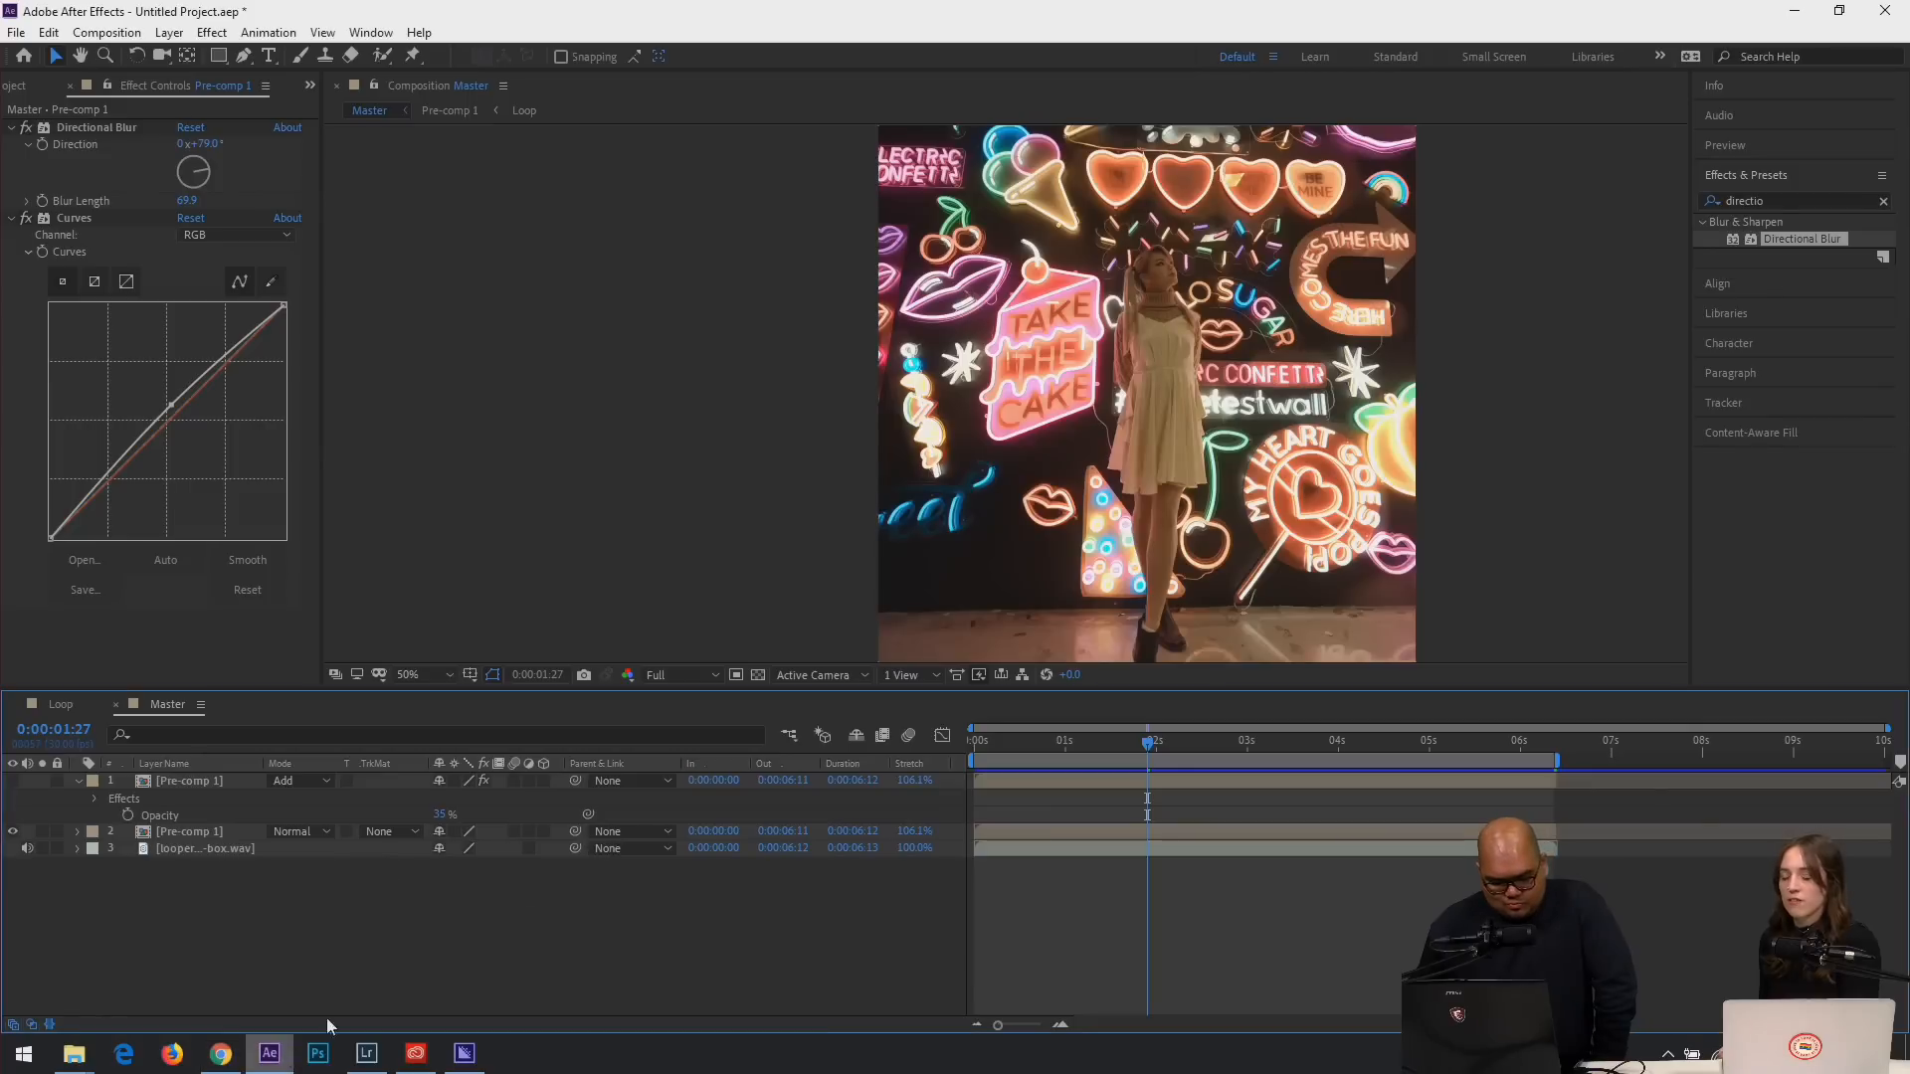
drag(1074, 742, 952, 749)
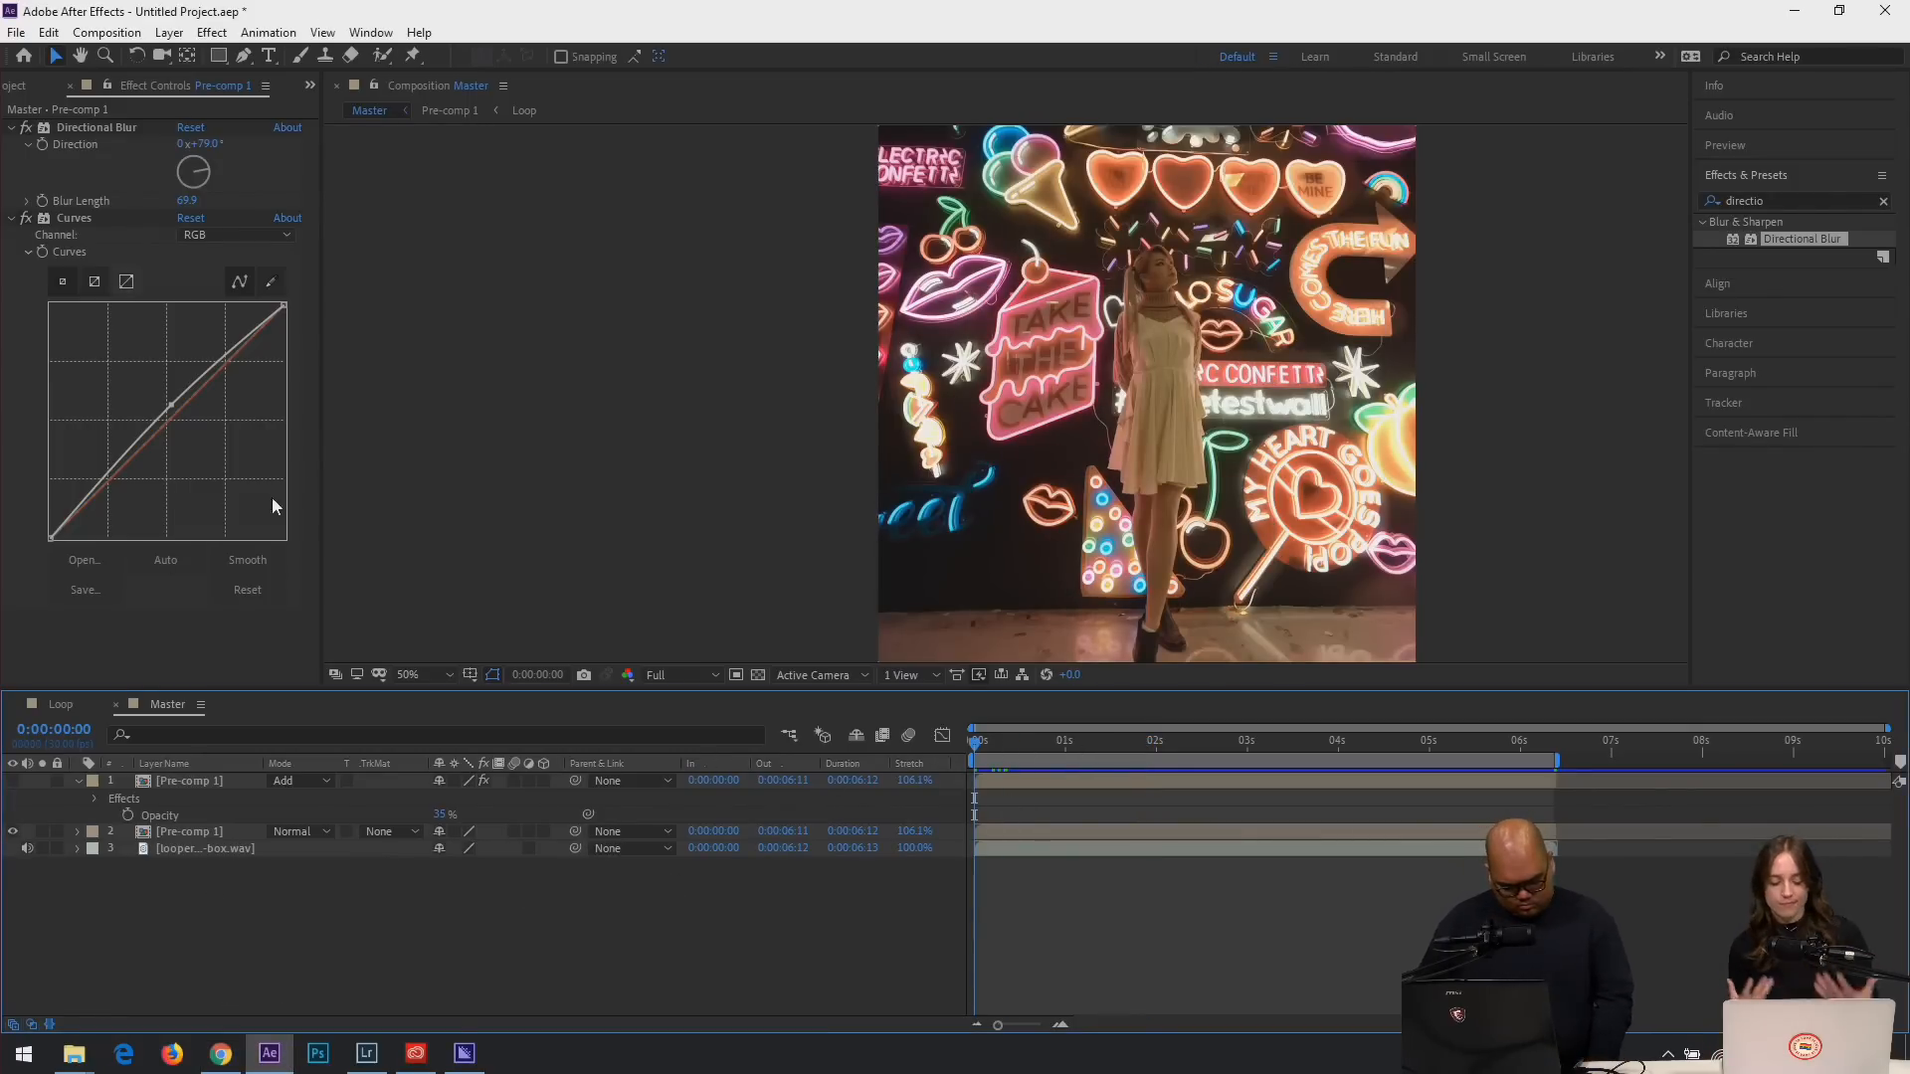
mouse_move(223, 56)
mouse_down()
mouse_move(355, 116)
mouse_move(366, 100)
mouse_up()
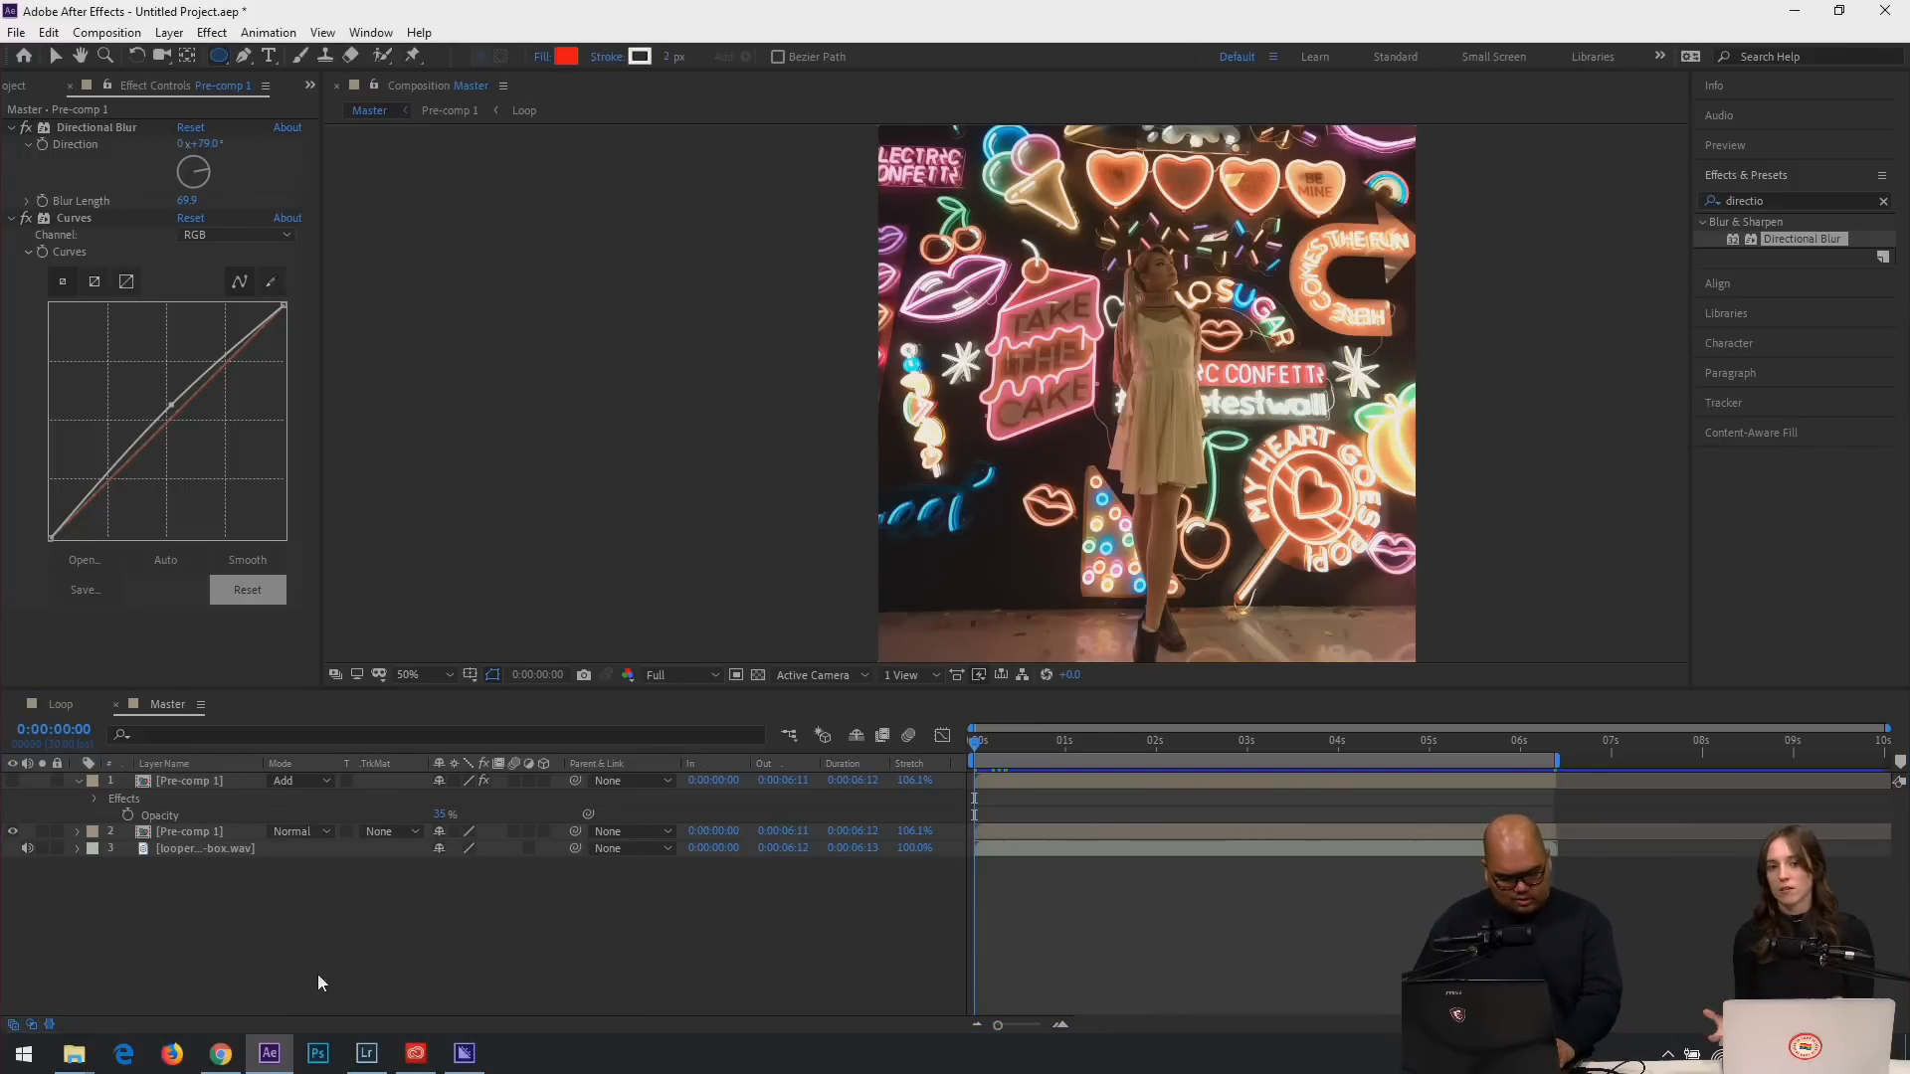
drag(975, 273, 1072, 371)
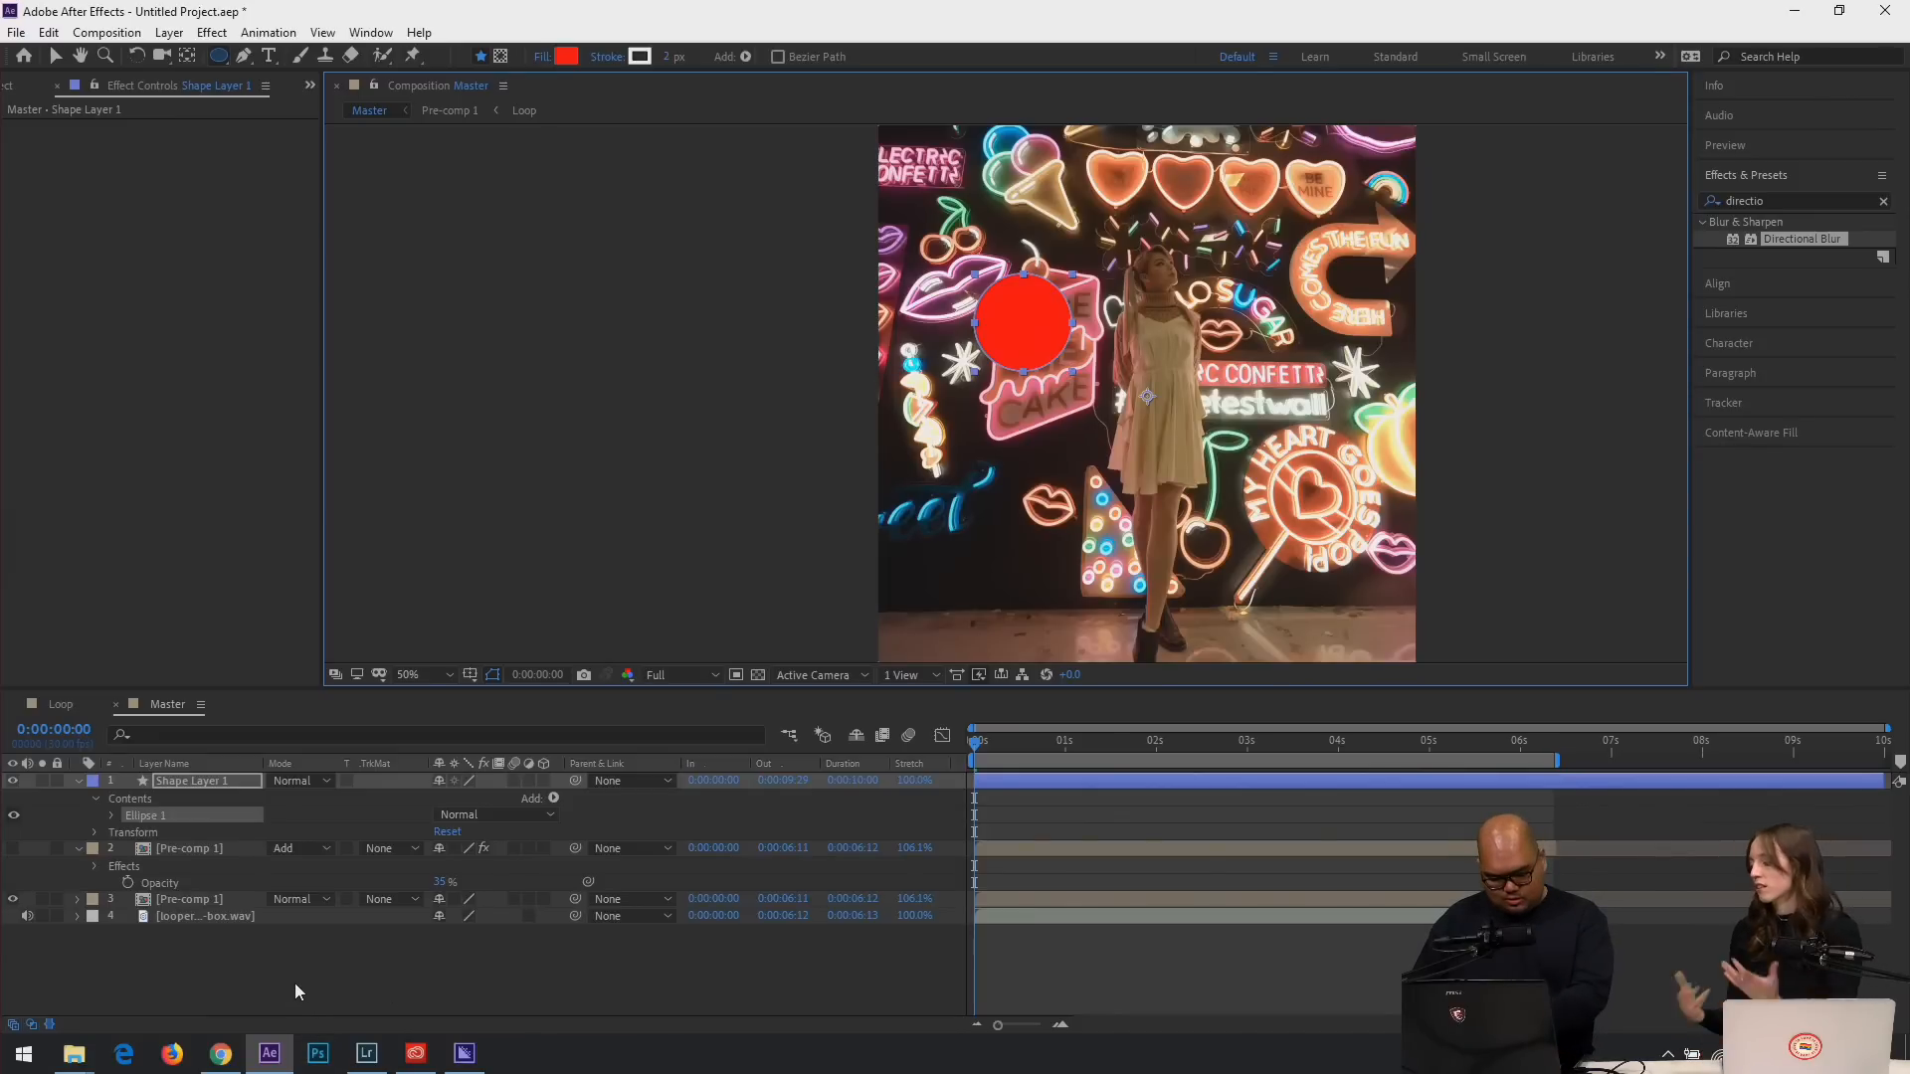
Keyframe the circle's Position at 0:00:00:26, and shift it horizontally to about X 786 at the start of the timeline.
key(p)
key(space)
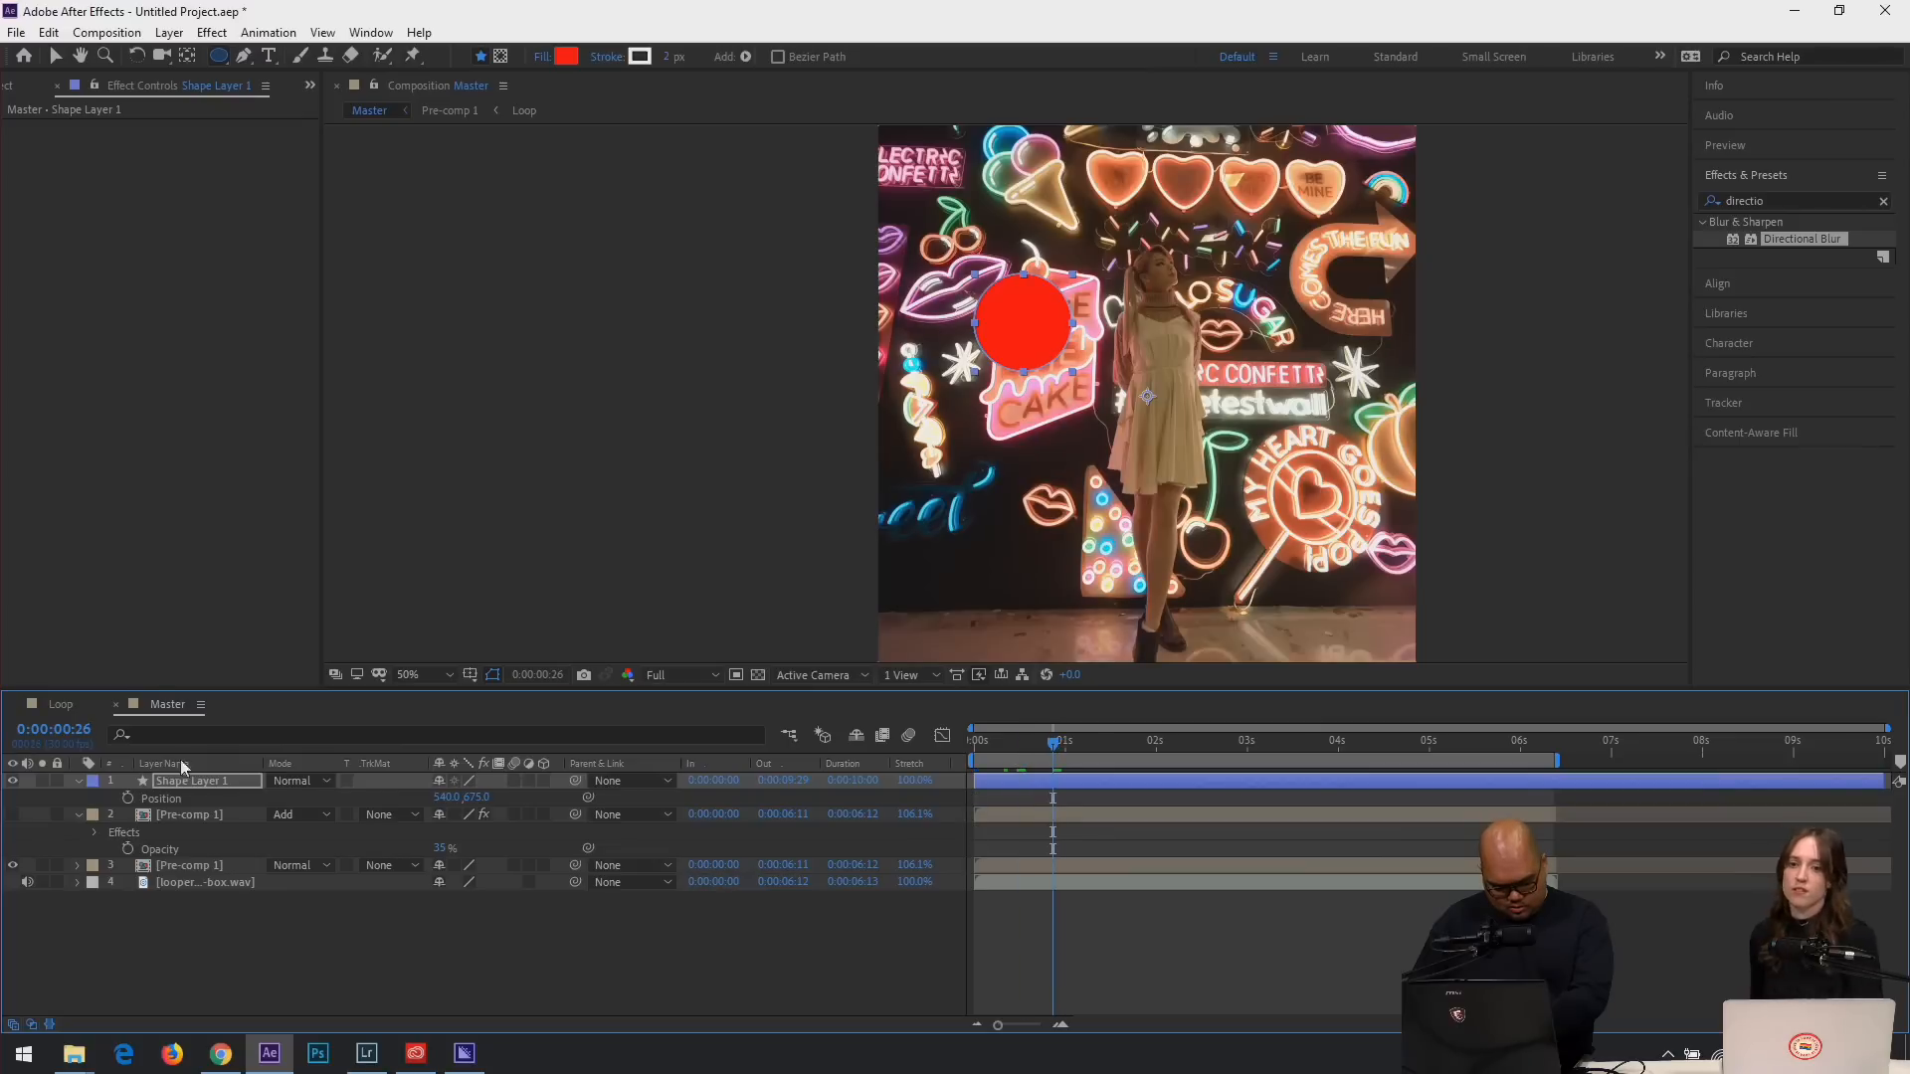
click(127, 799)
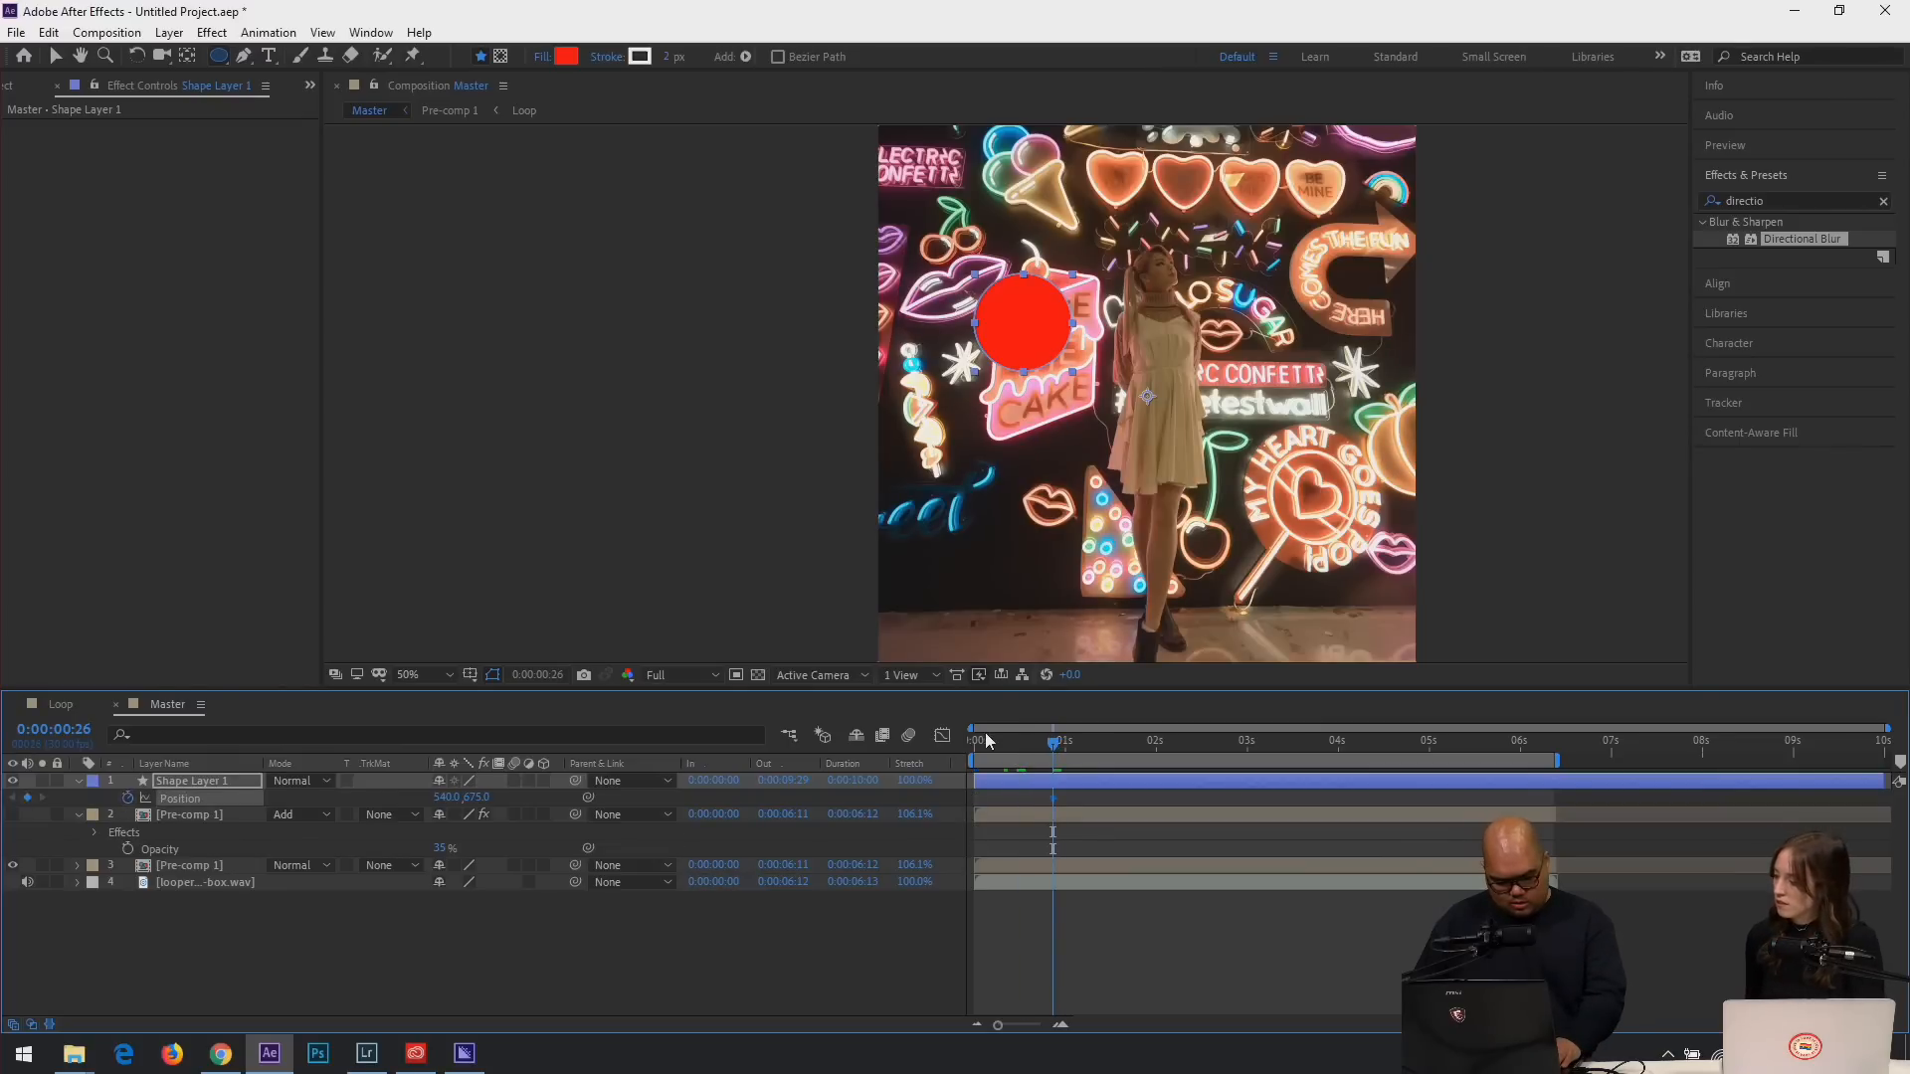
drag(994, 749, 930, 748)
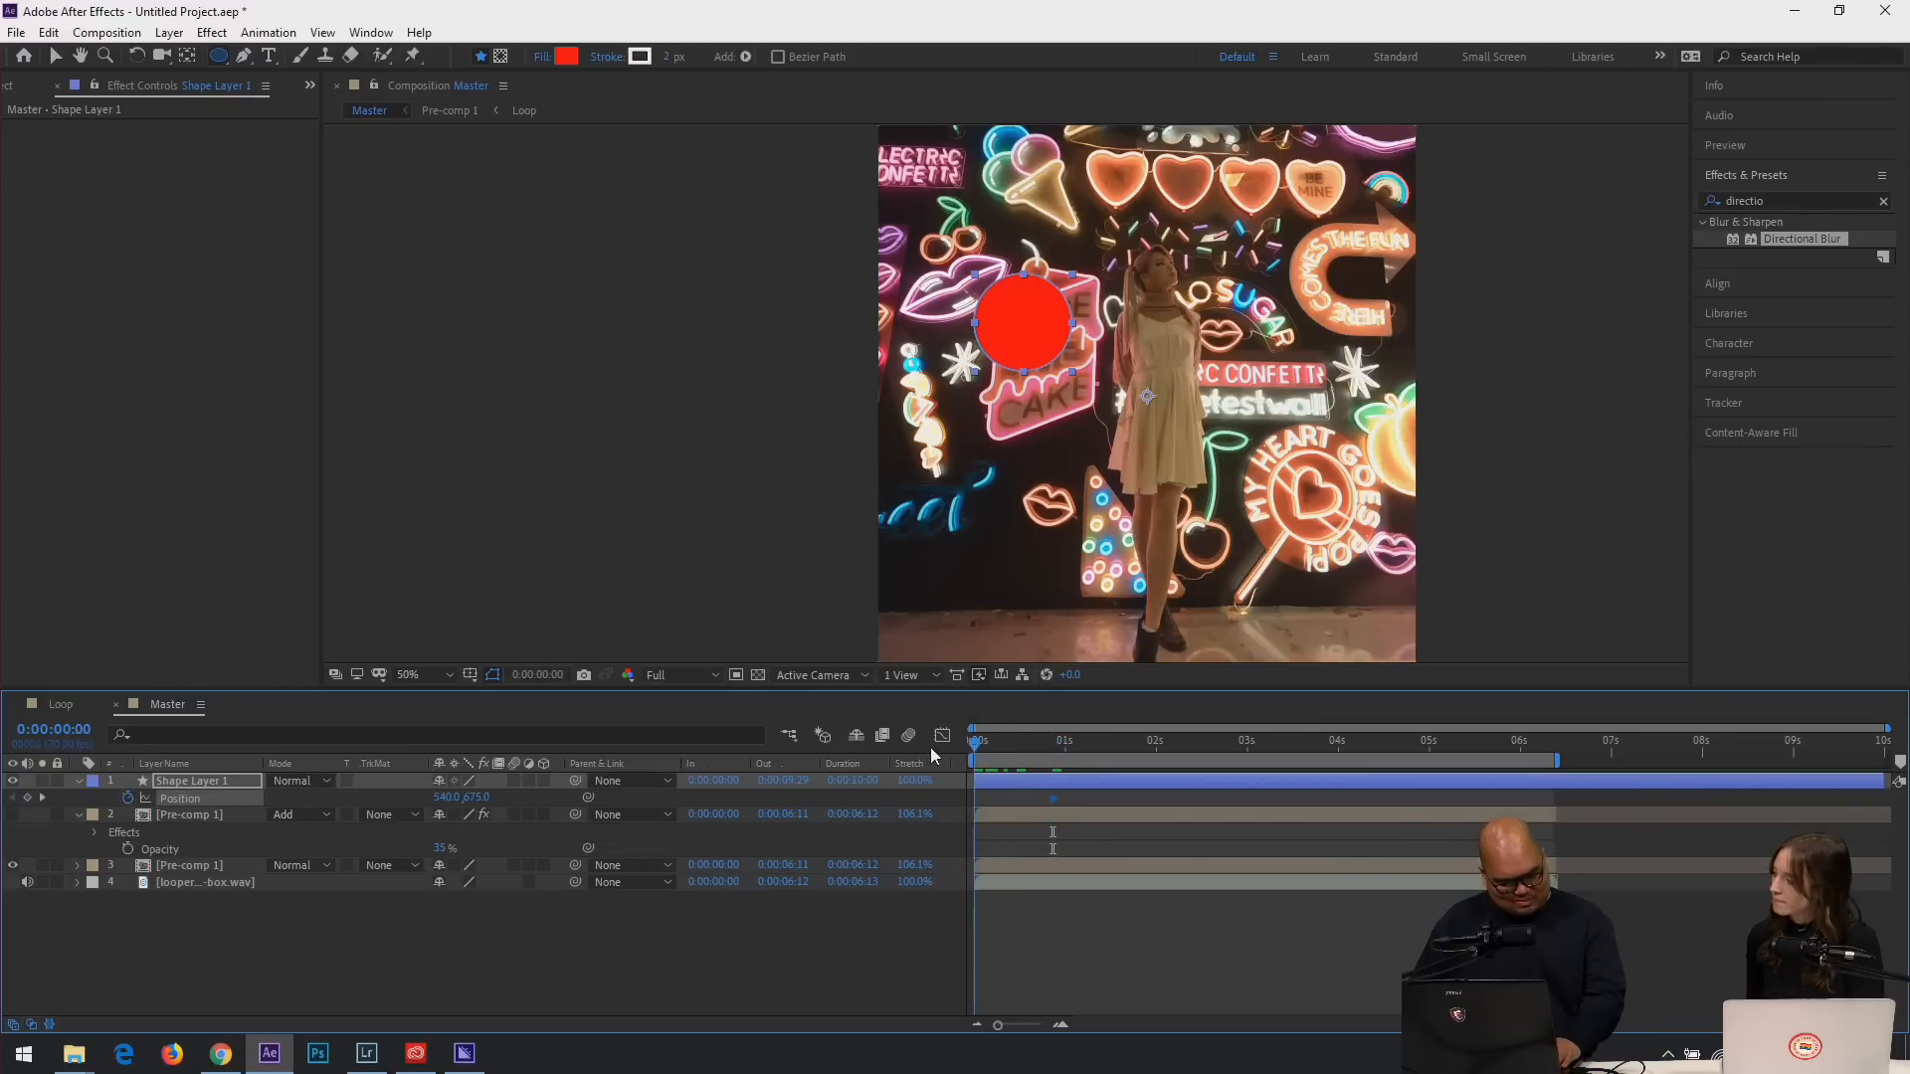
drag(452, 804, 759, 828)
click(1051, 799)
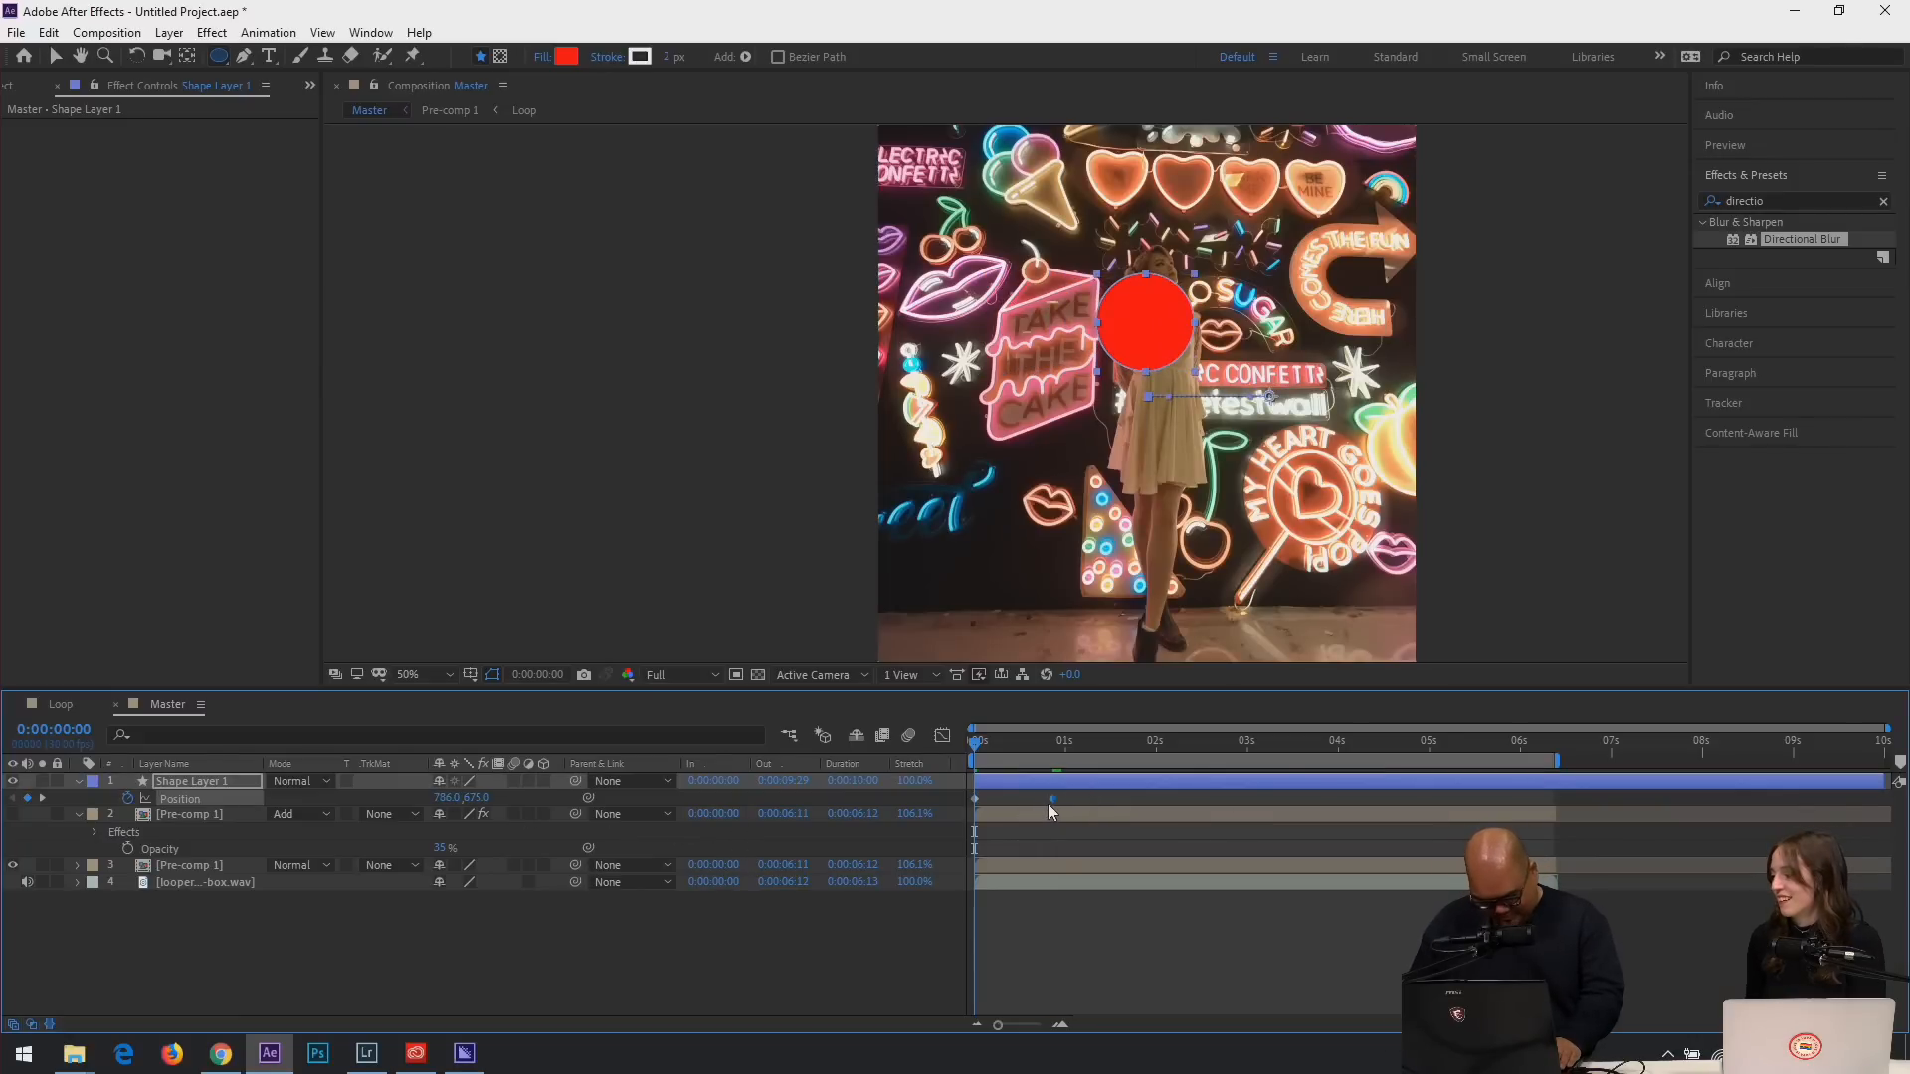
Enable an expression on the circle's Position and append loopIn() after transform.position.
alt+click(129, 798)
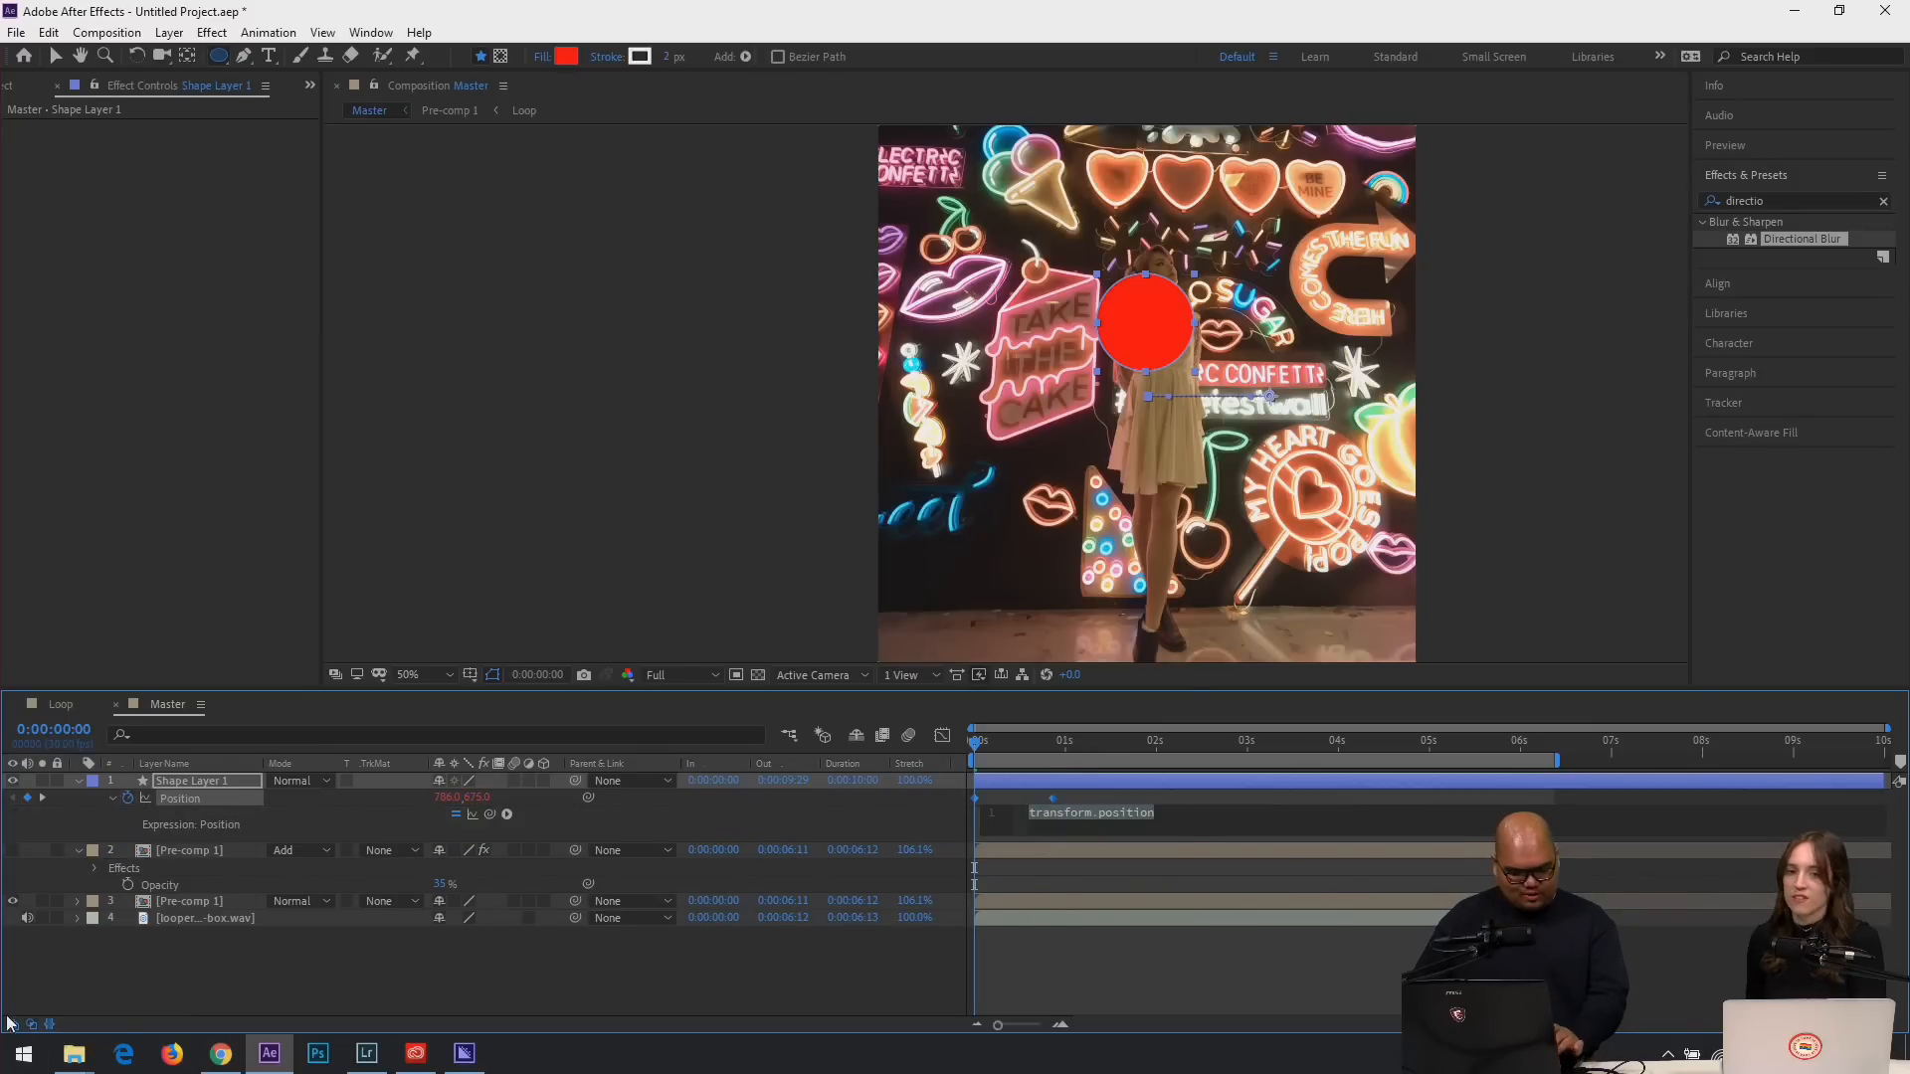
click(196, 1071)
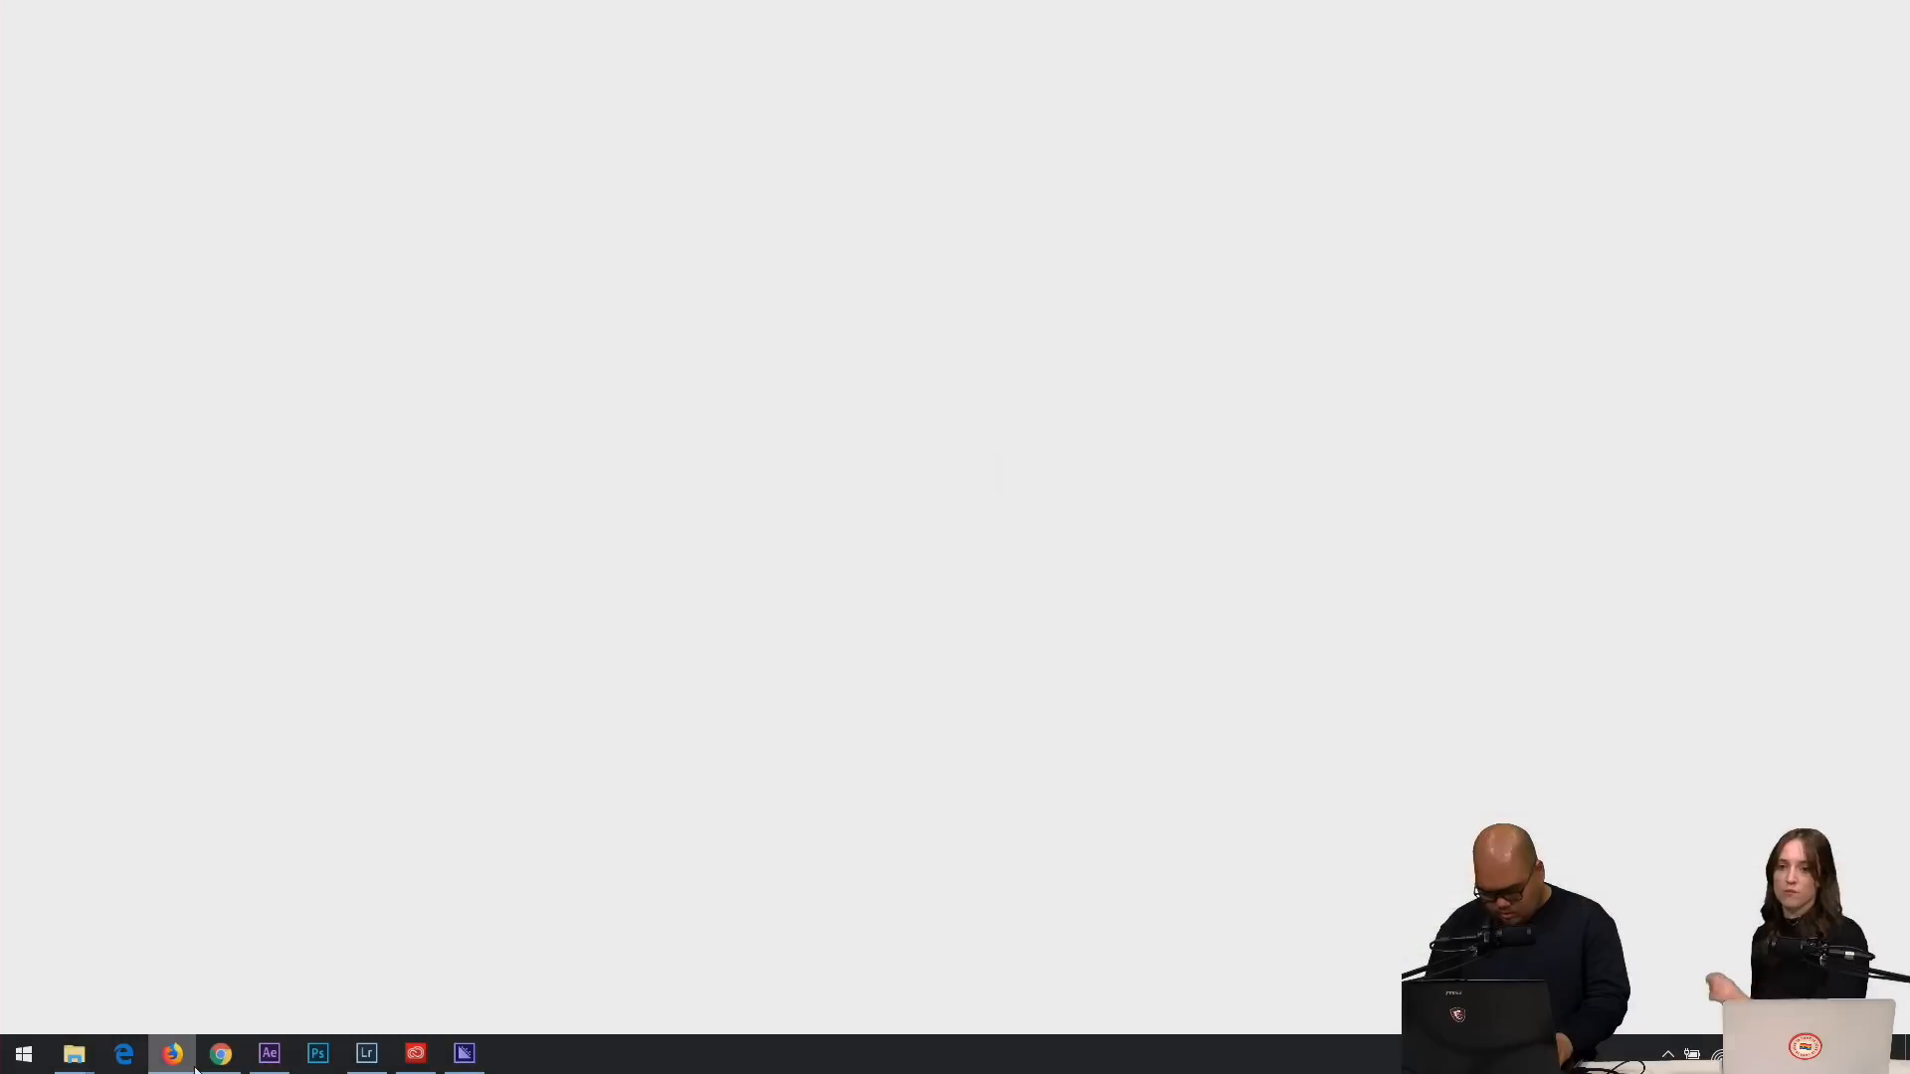
click(1888, 14)
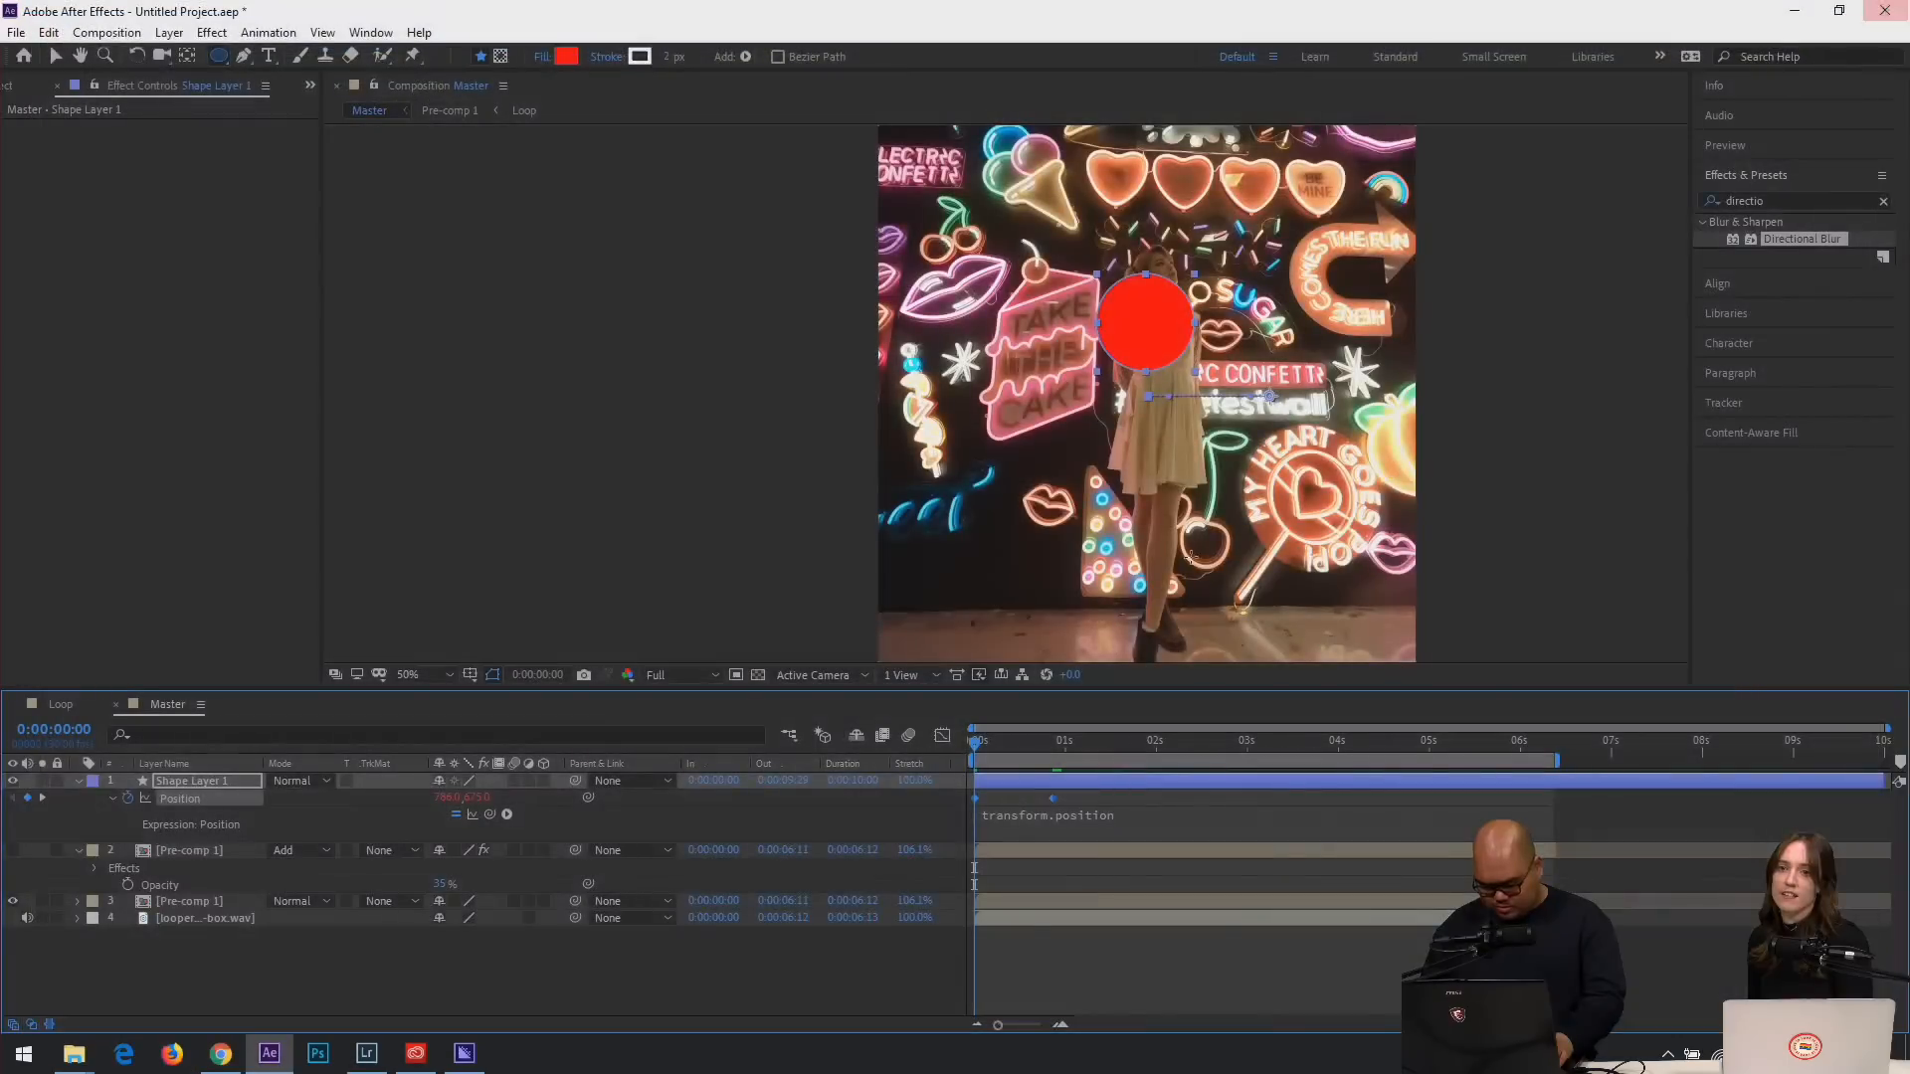
click(1109, 824)
click(1176, 821)
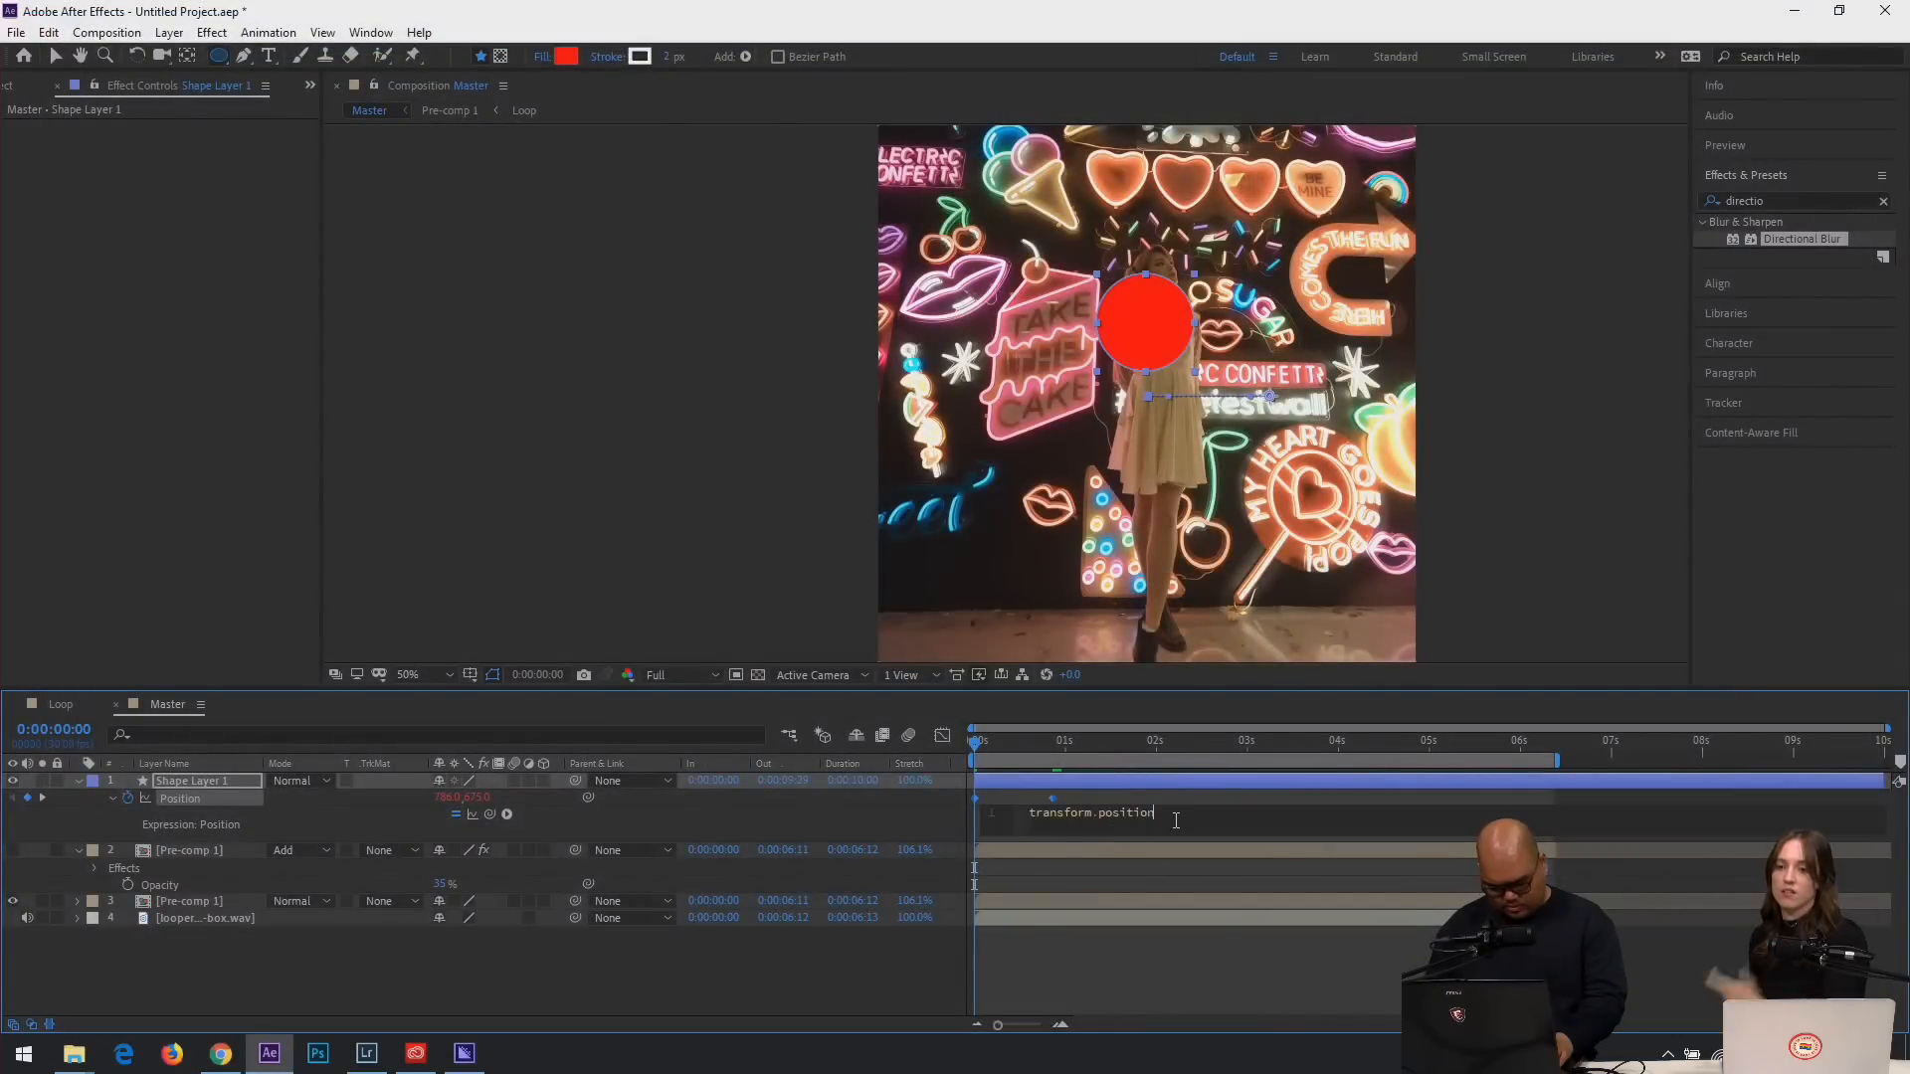
text(LoopIn)
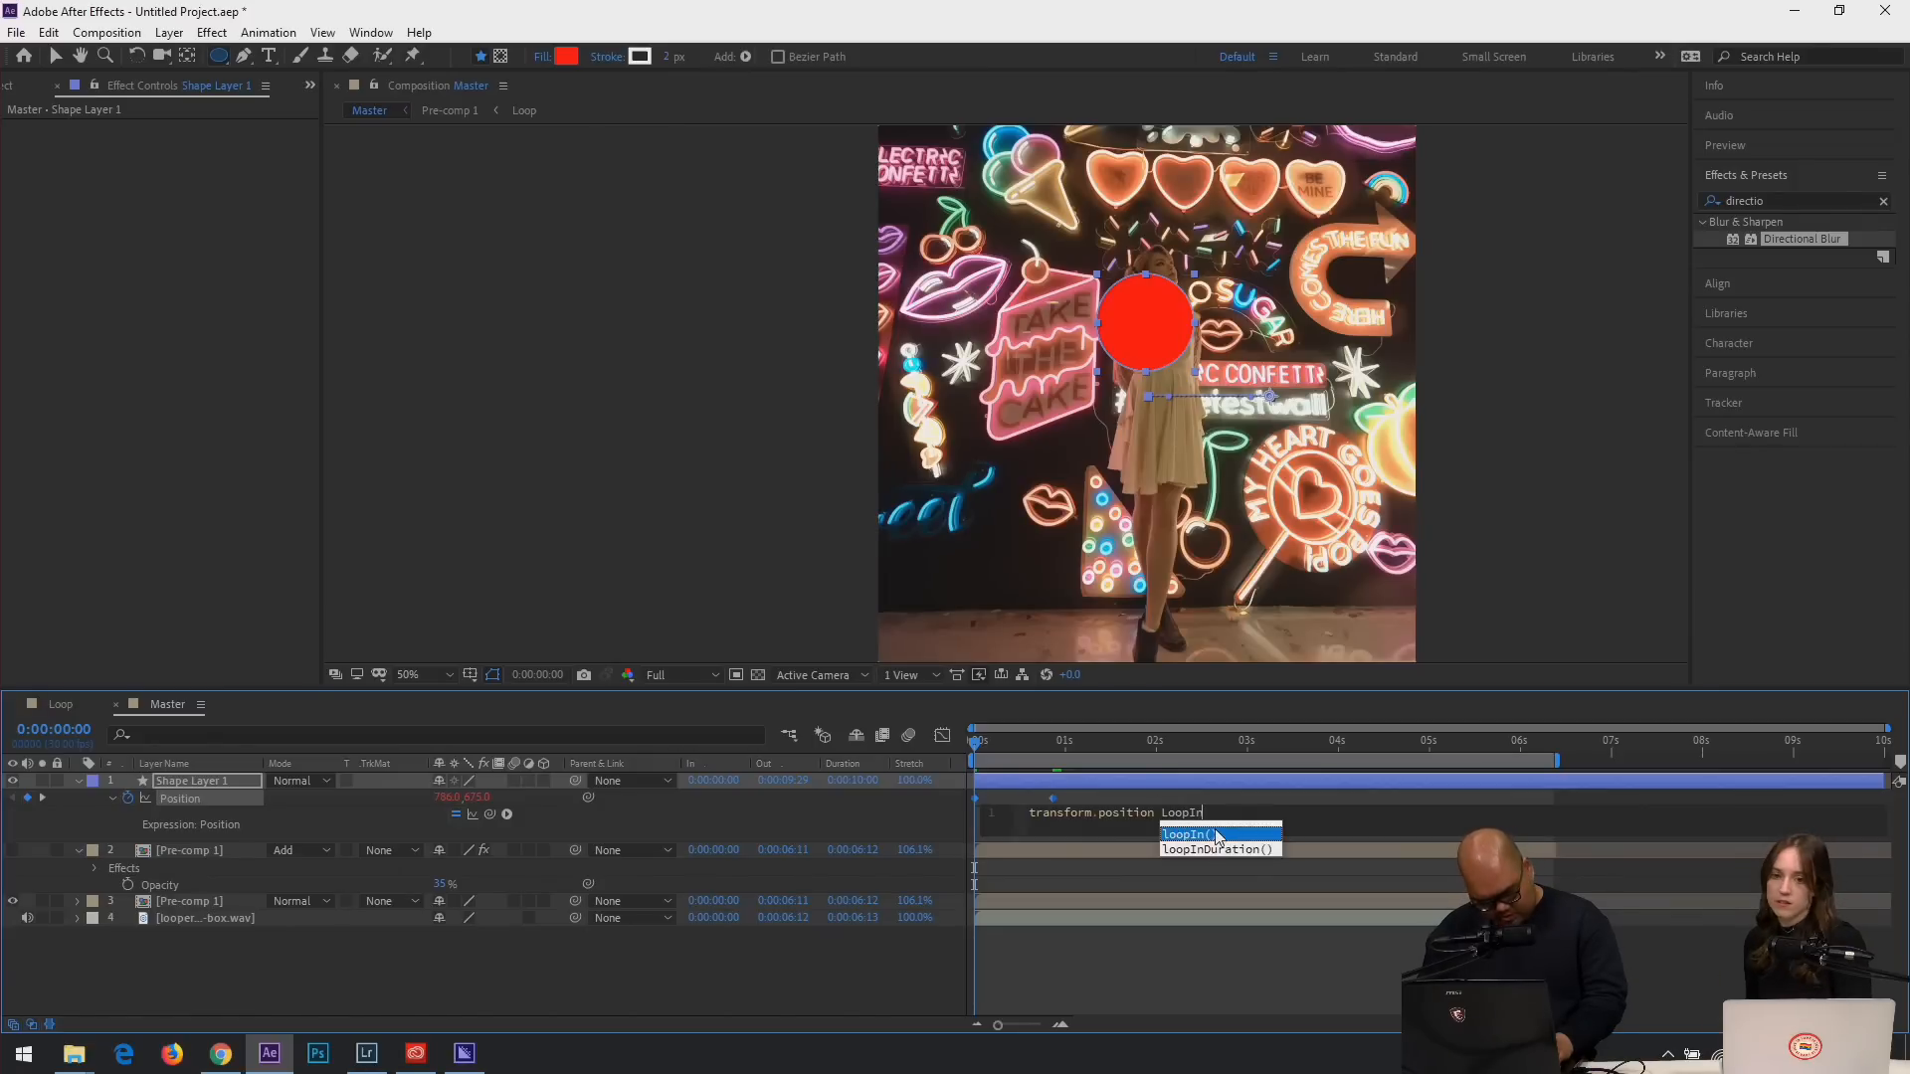
click(1217, 835)
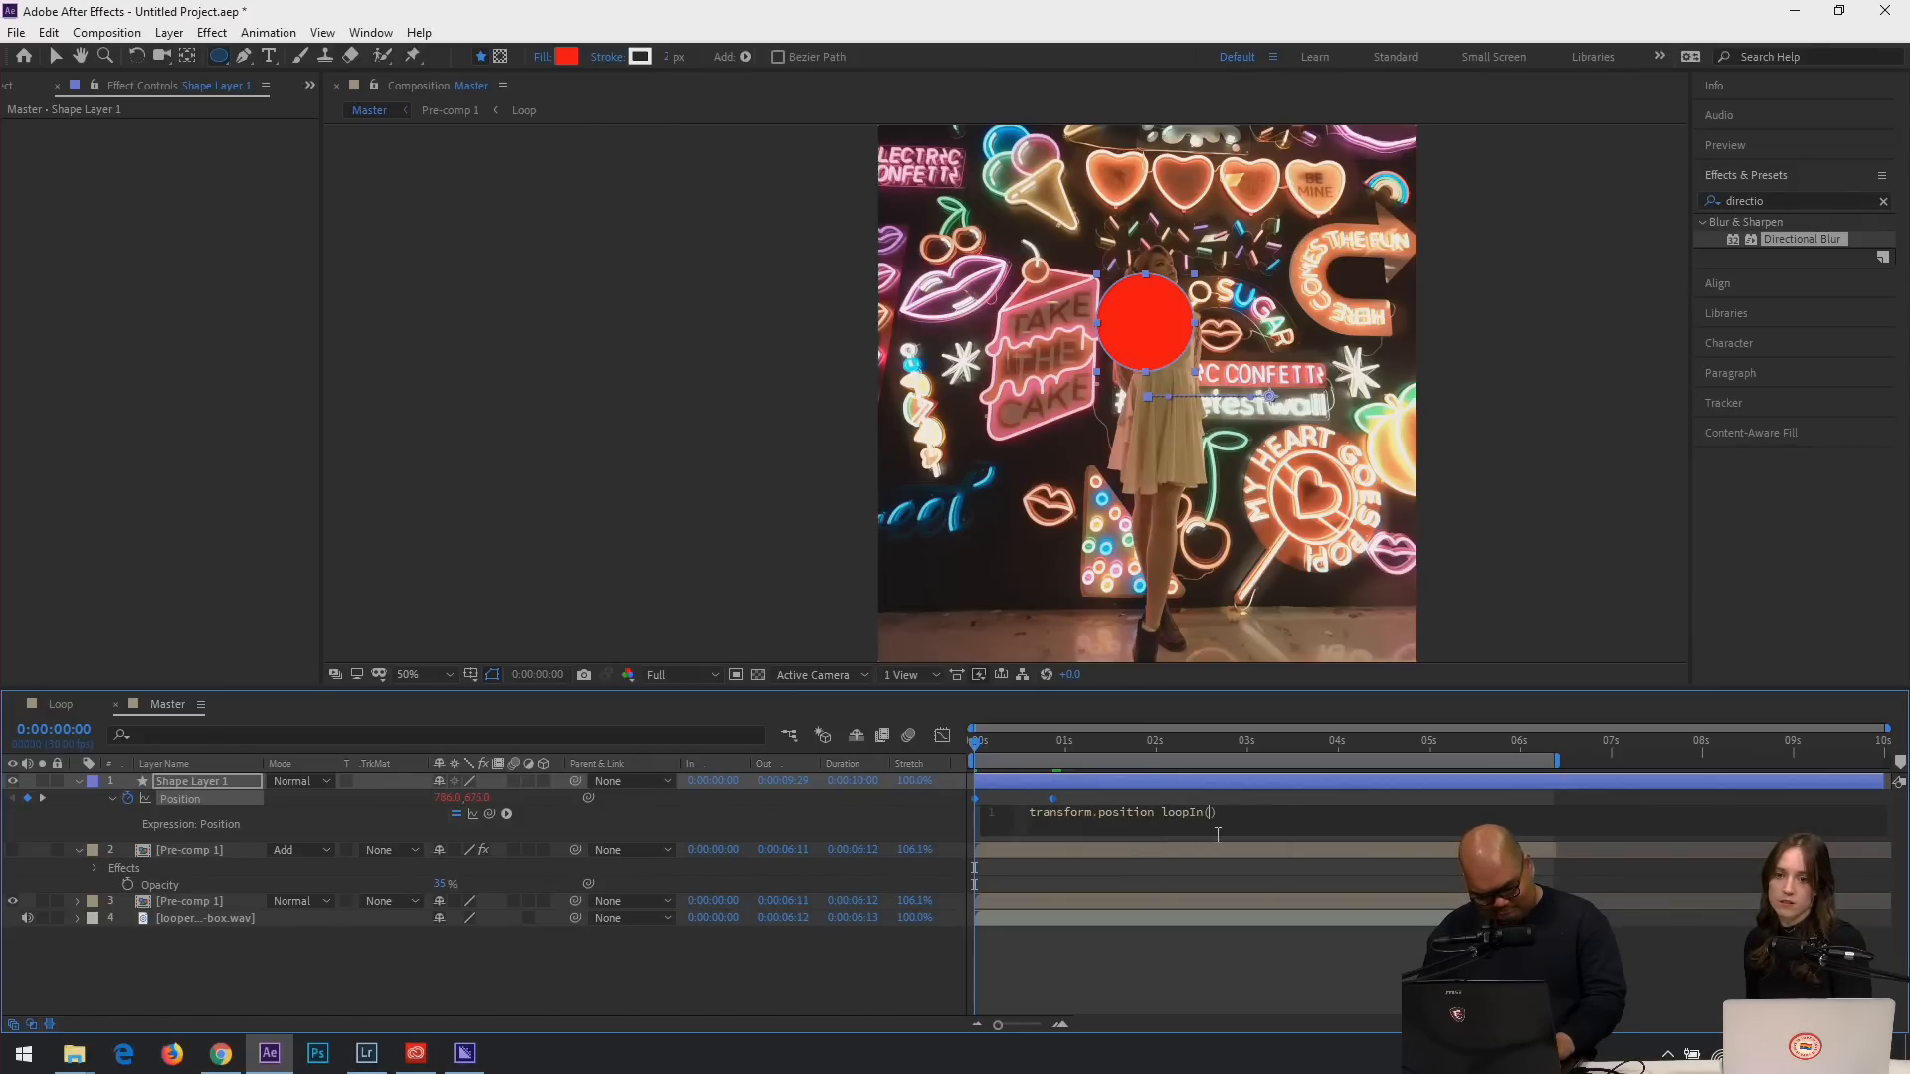
Play the circle's animation from the start of Master, then open its Position expression for editing.
drag(1065, 741, 752, 802)
key(space)
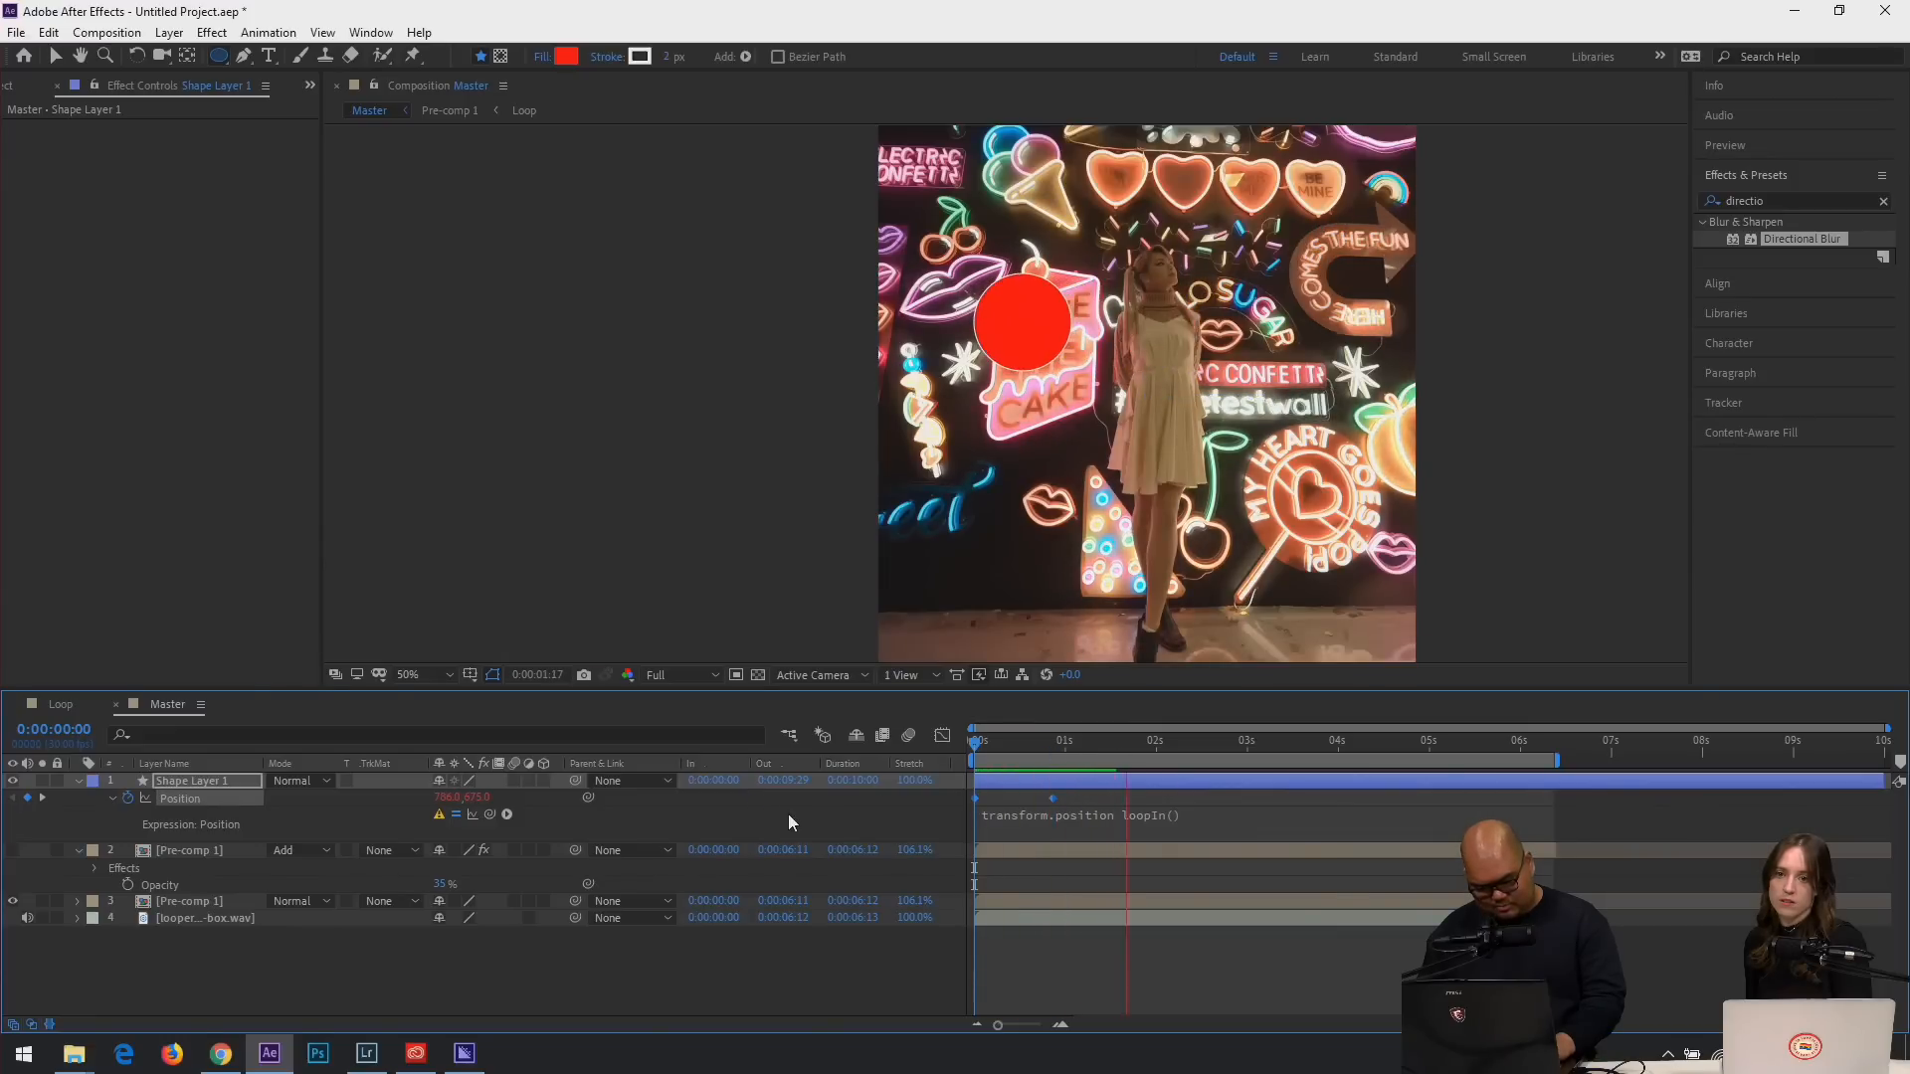
click(1149, 822)
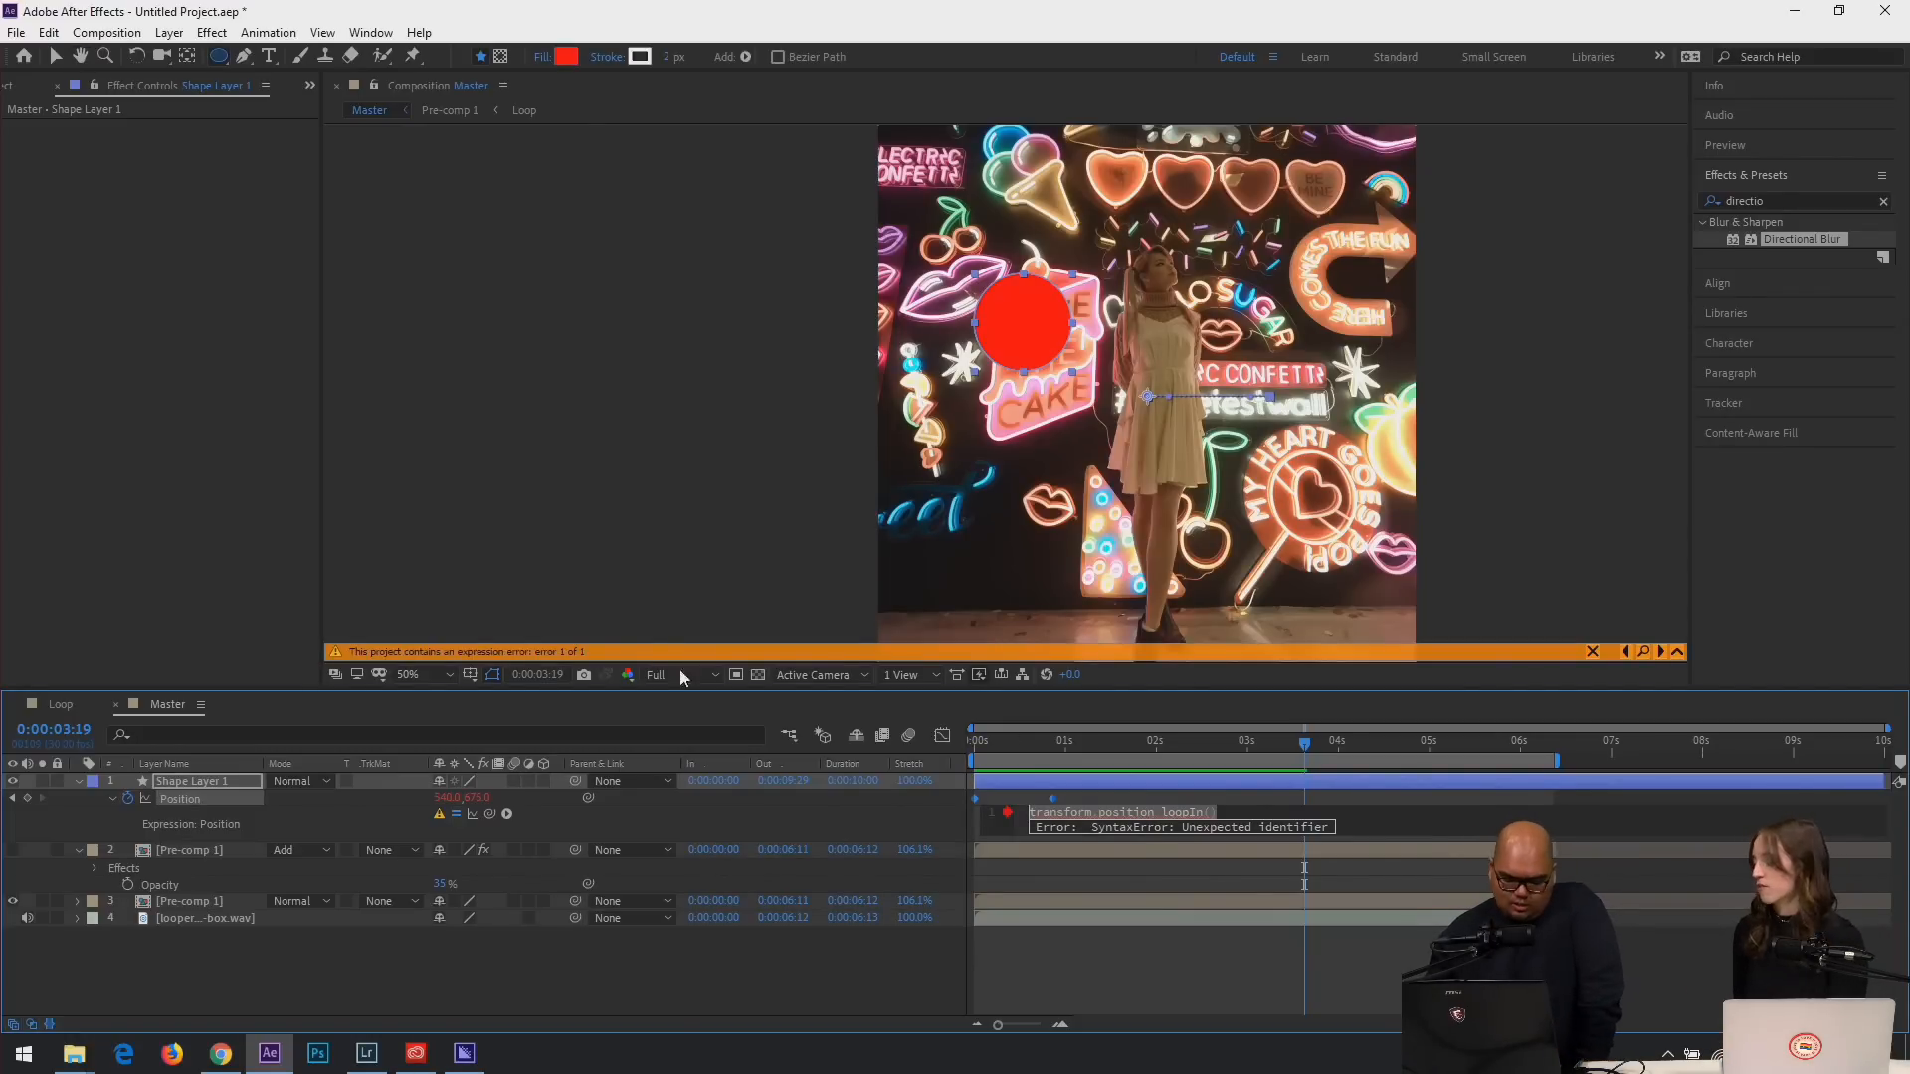
Switch to Chrome and play the Instagram cinemagraph of the smoking man behind the window.
click(227, 1061)
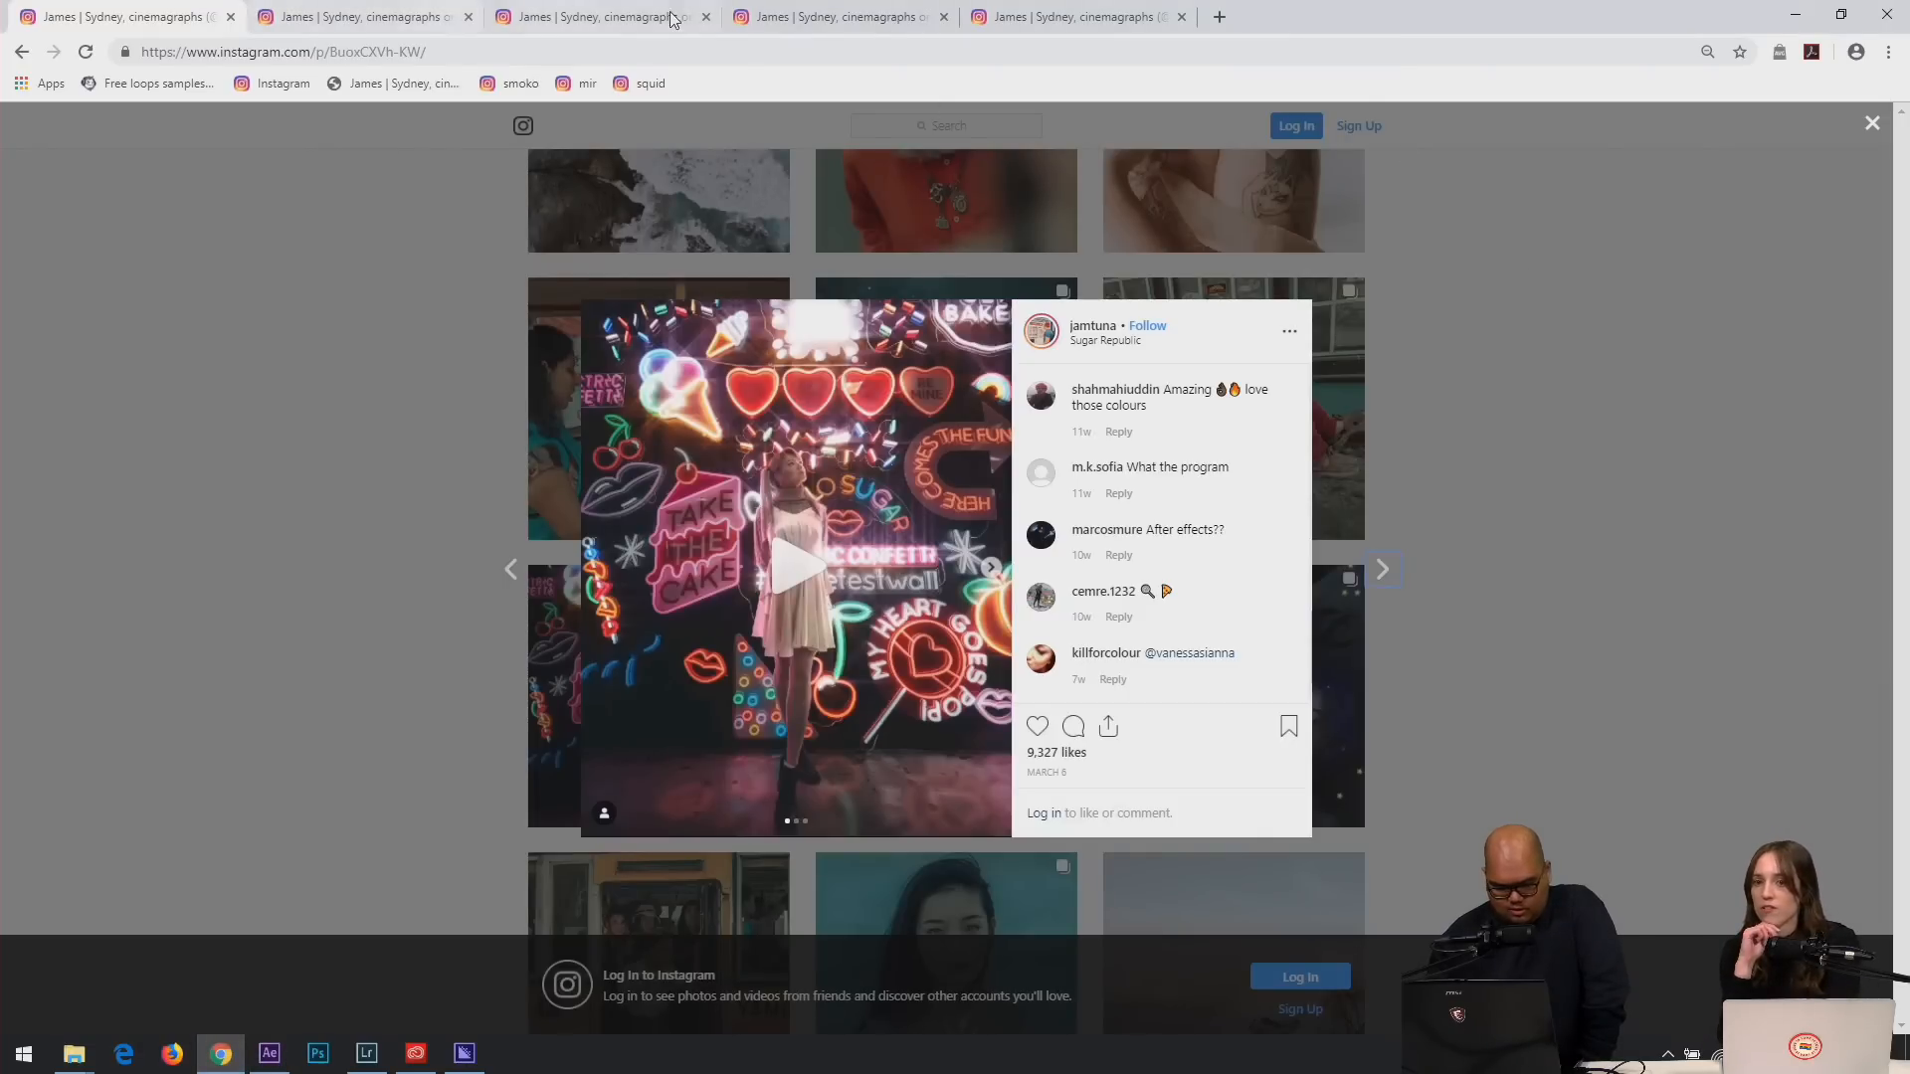
click(811, 18)
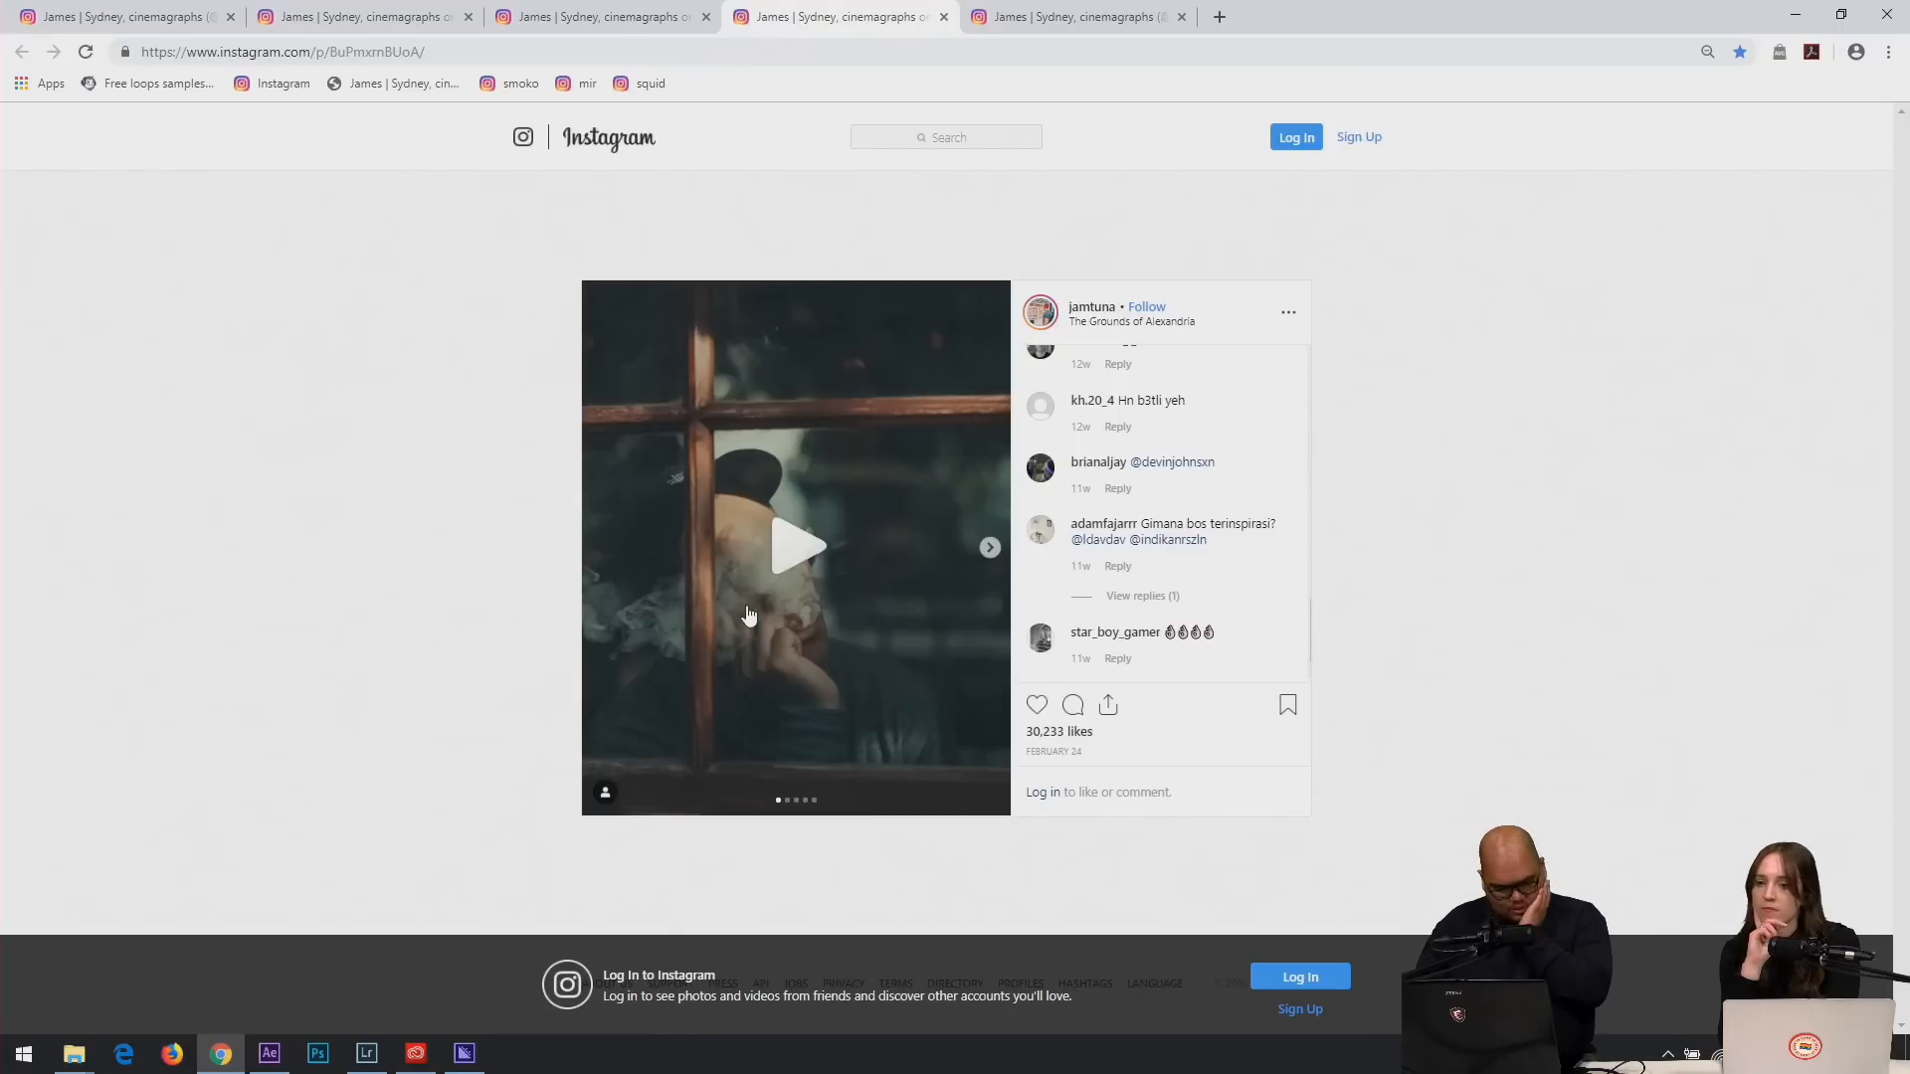
click(797, 564)
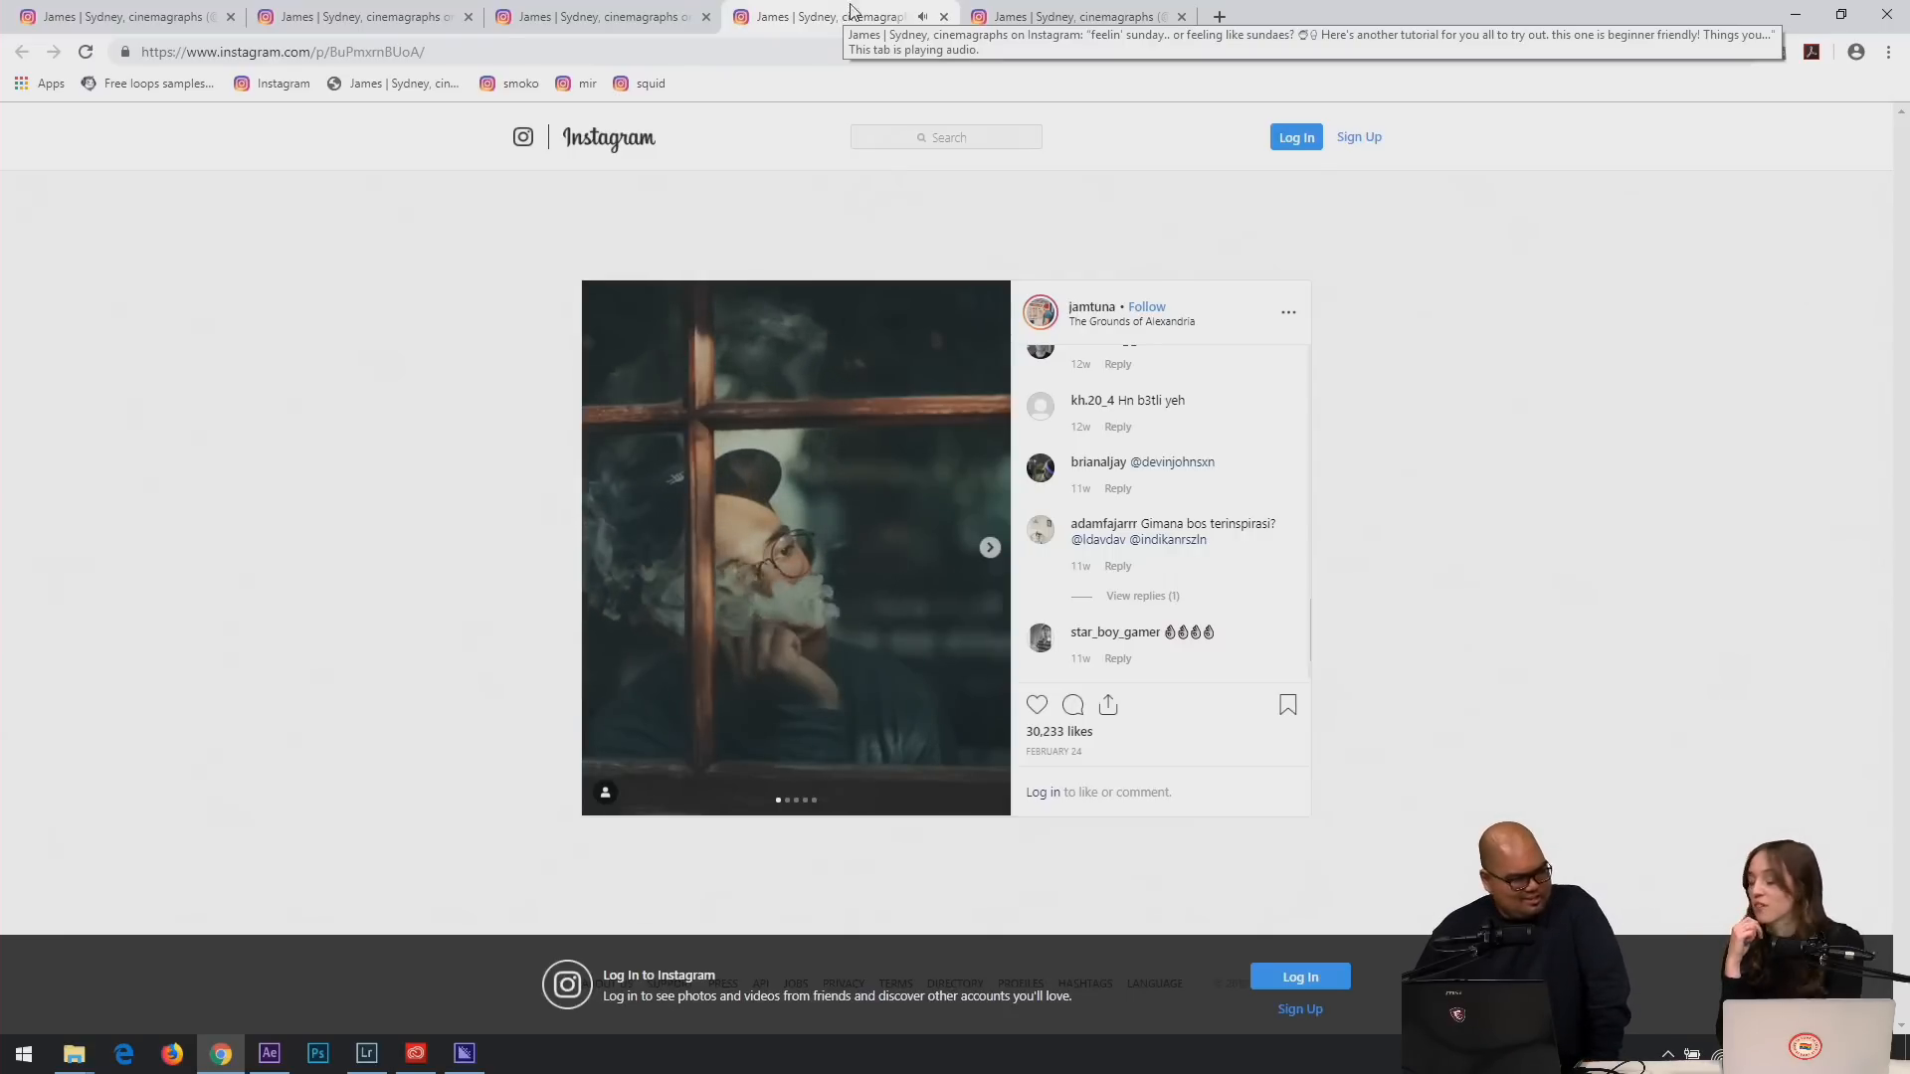
Look through the other open Instagram pages and browse the cinemagraph artist's profile feed for further loop examples.
click(1070, 17)
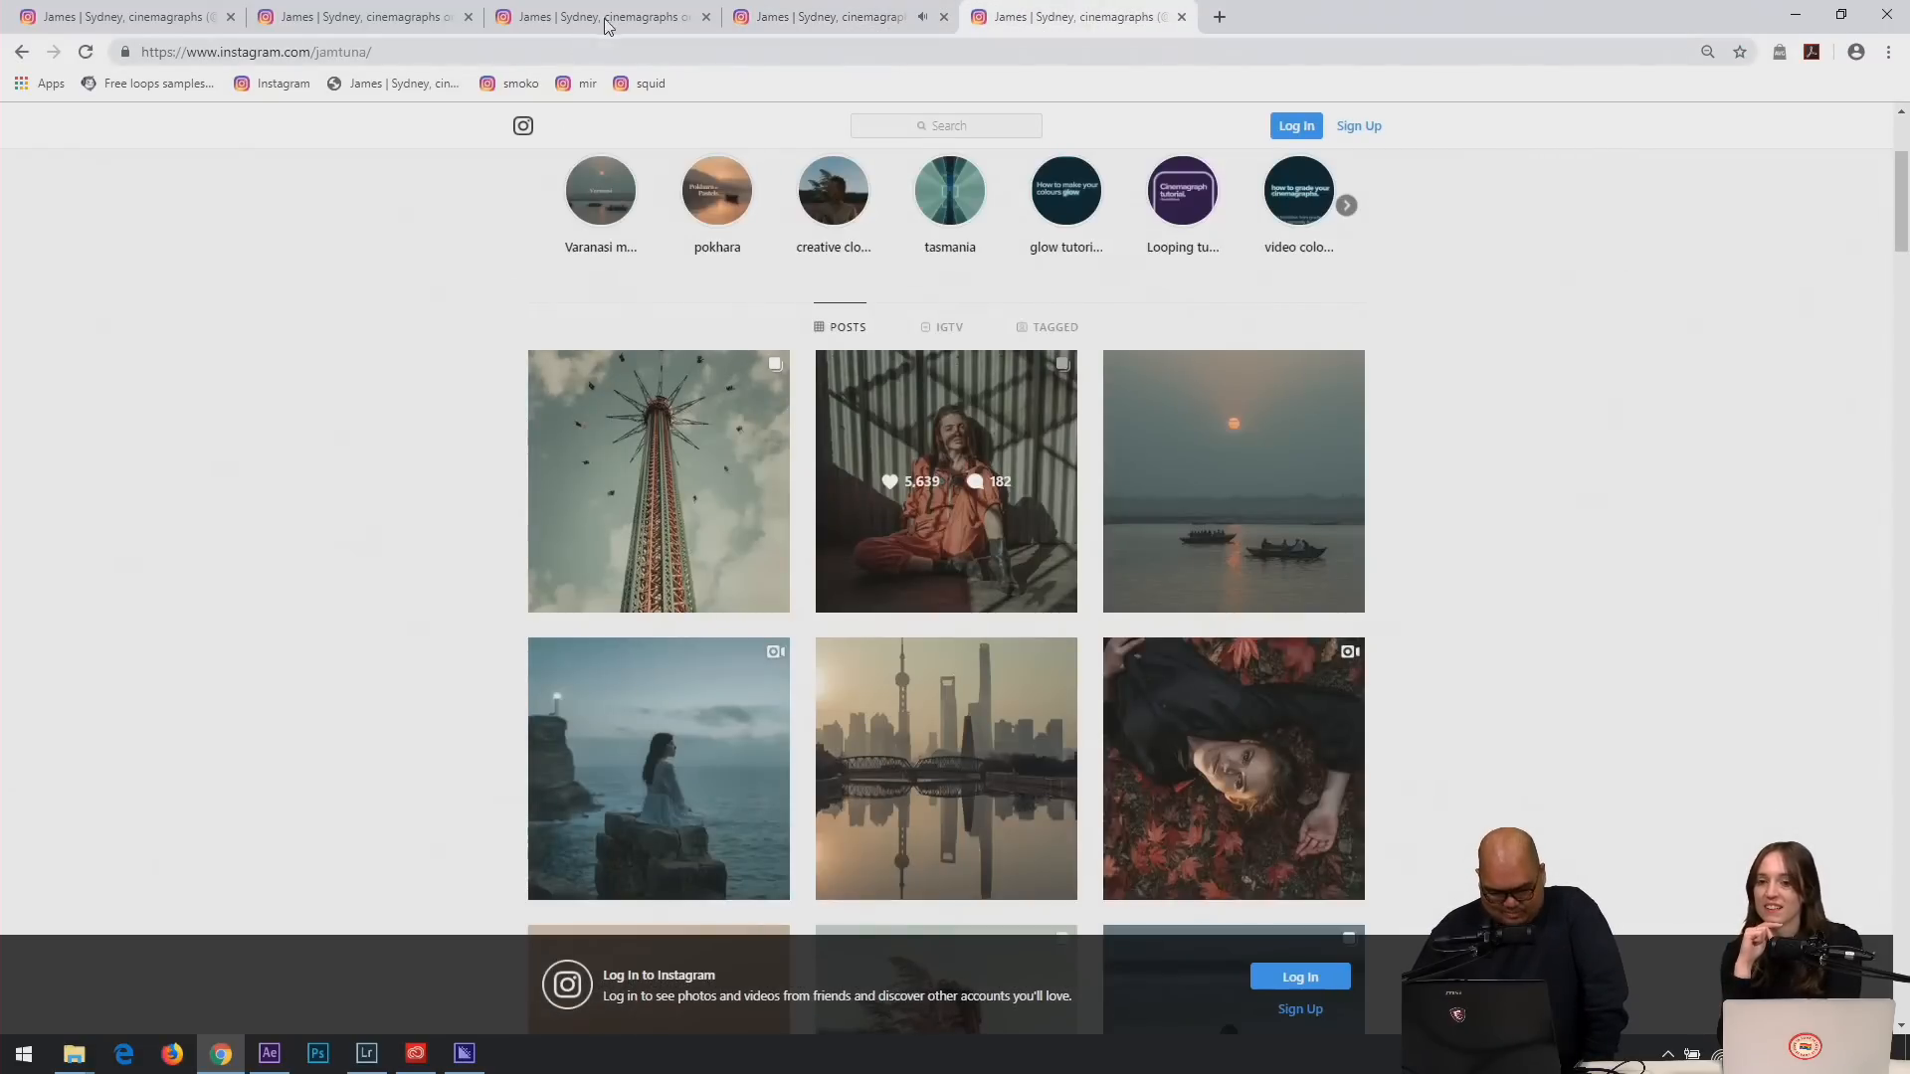
click(606, 20)
click(378, 19)
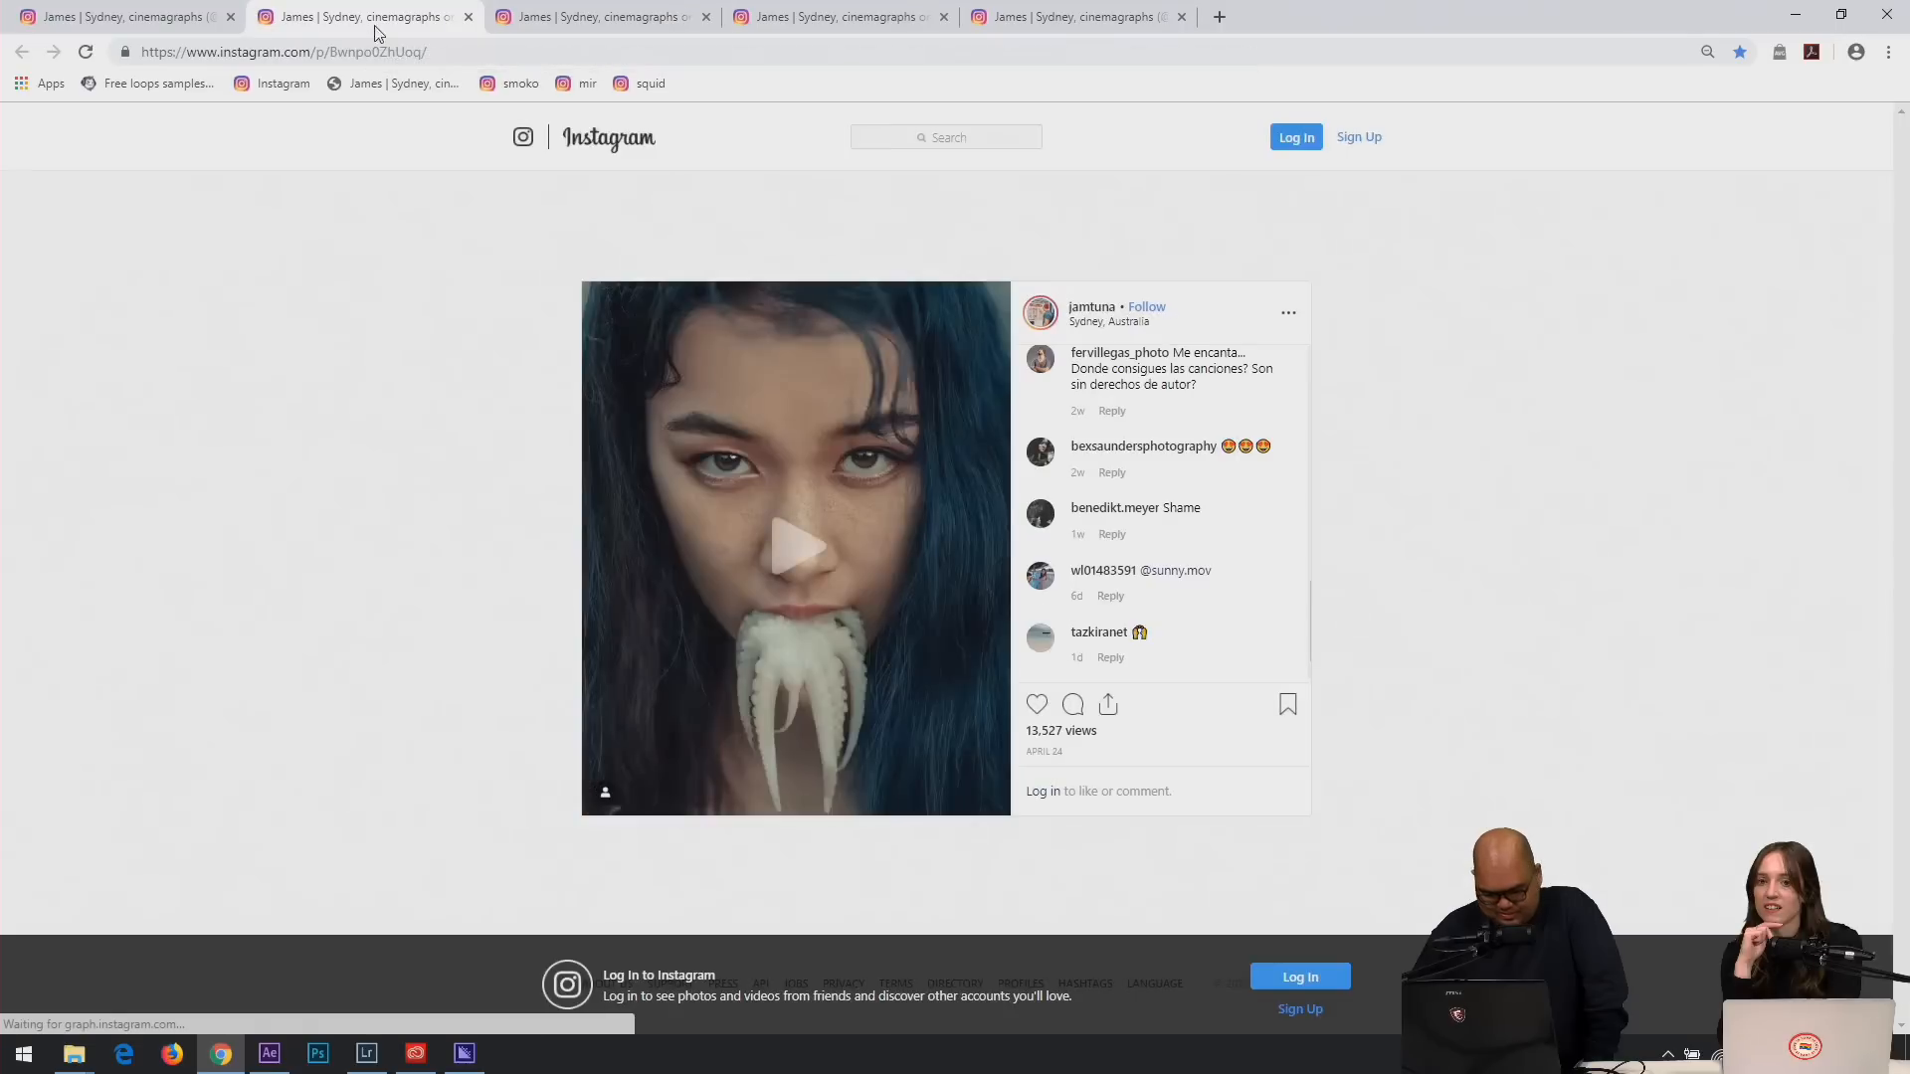
click(1052, 12)
scroll(696, 596, down, 5)
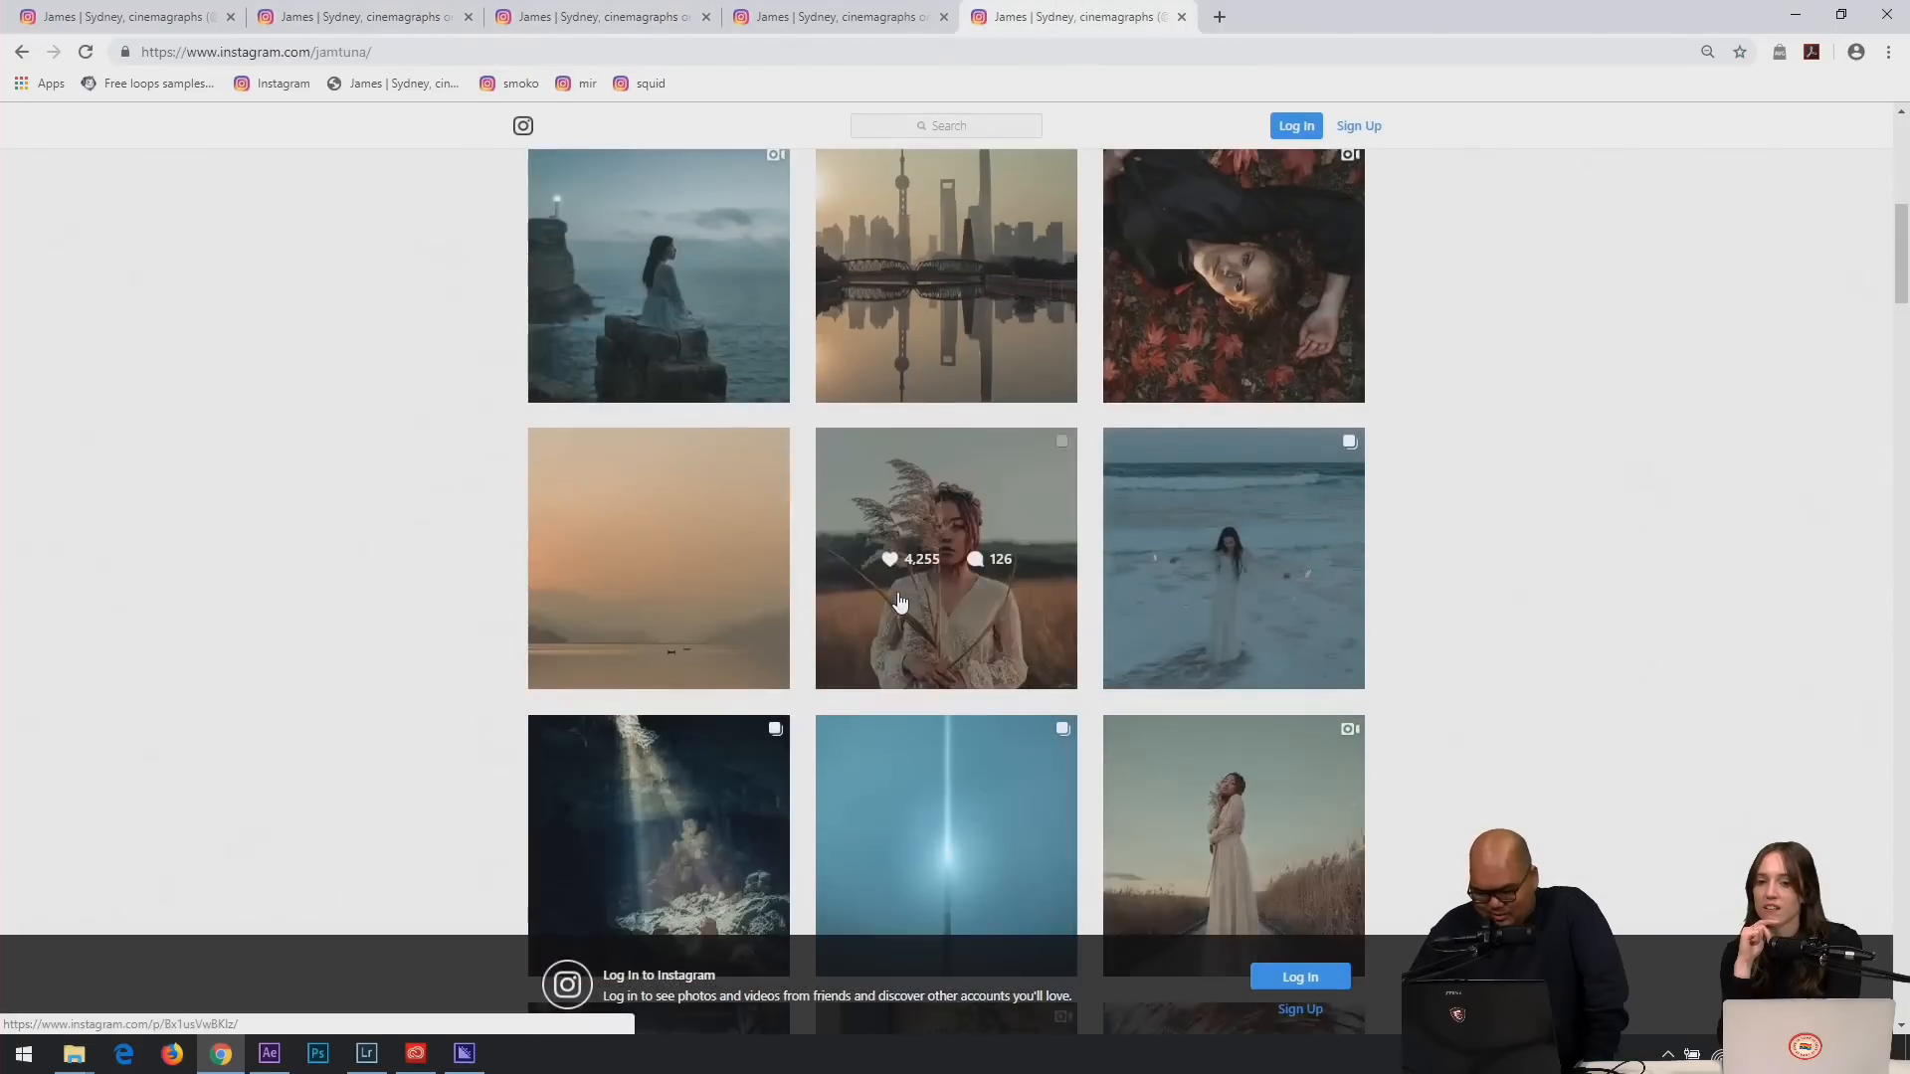
scroll(664, 659, down, 2)
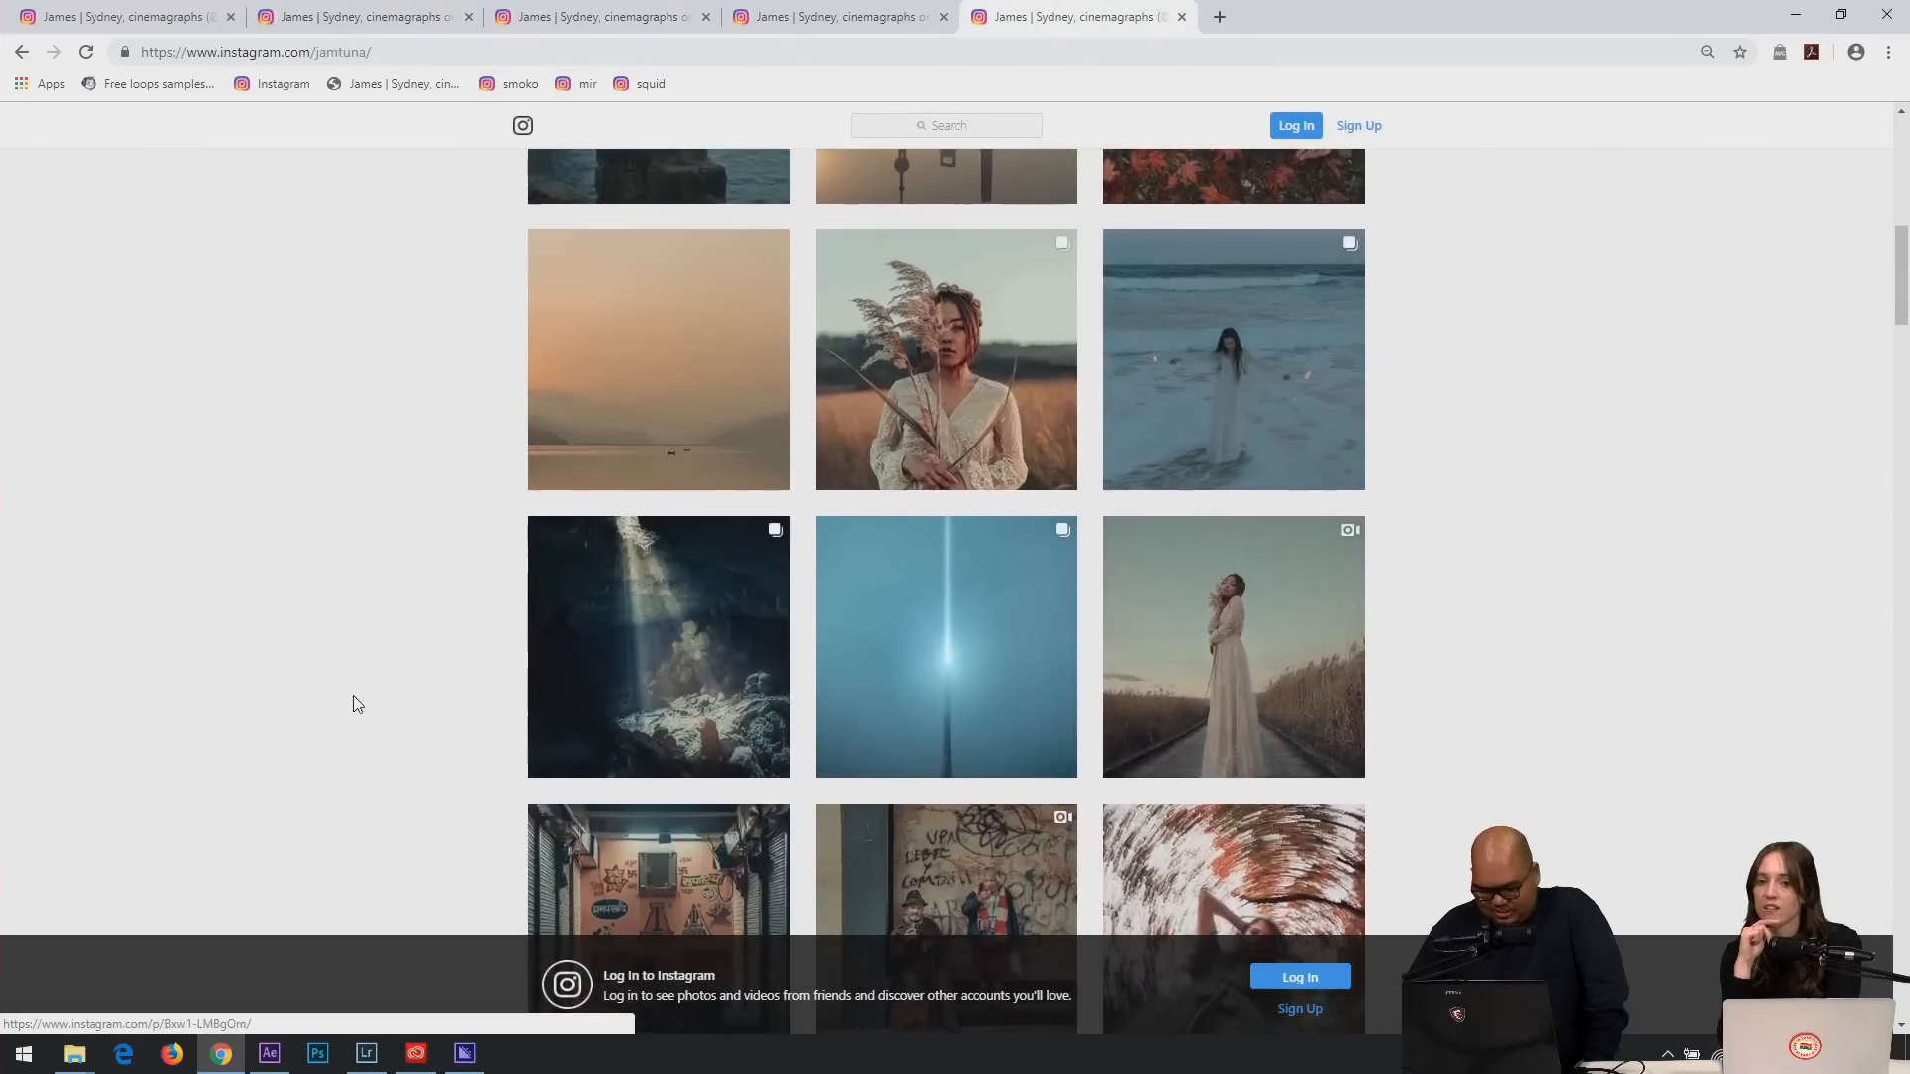
scroll(354, 703, down, 5)
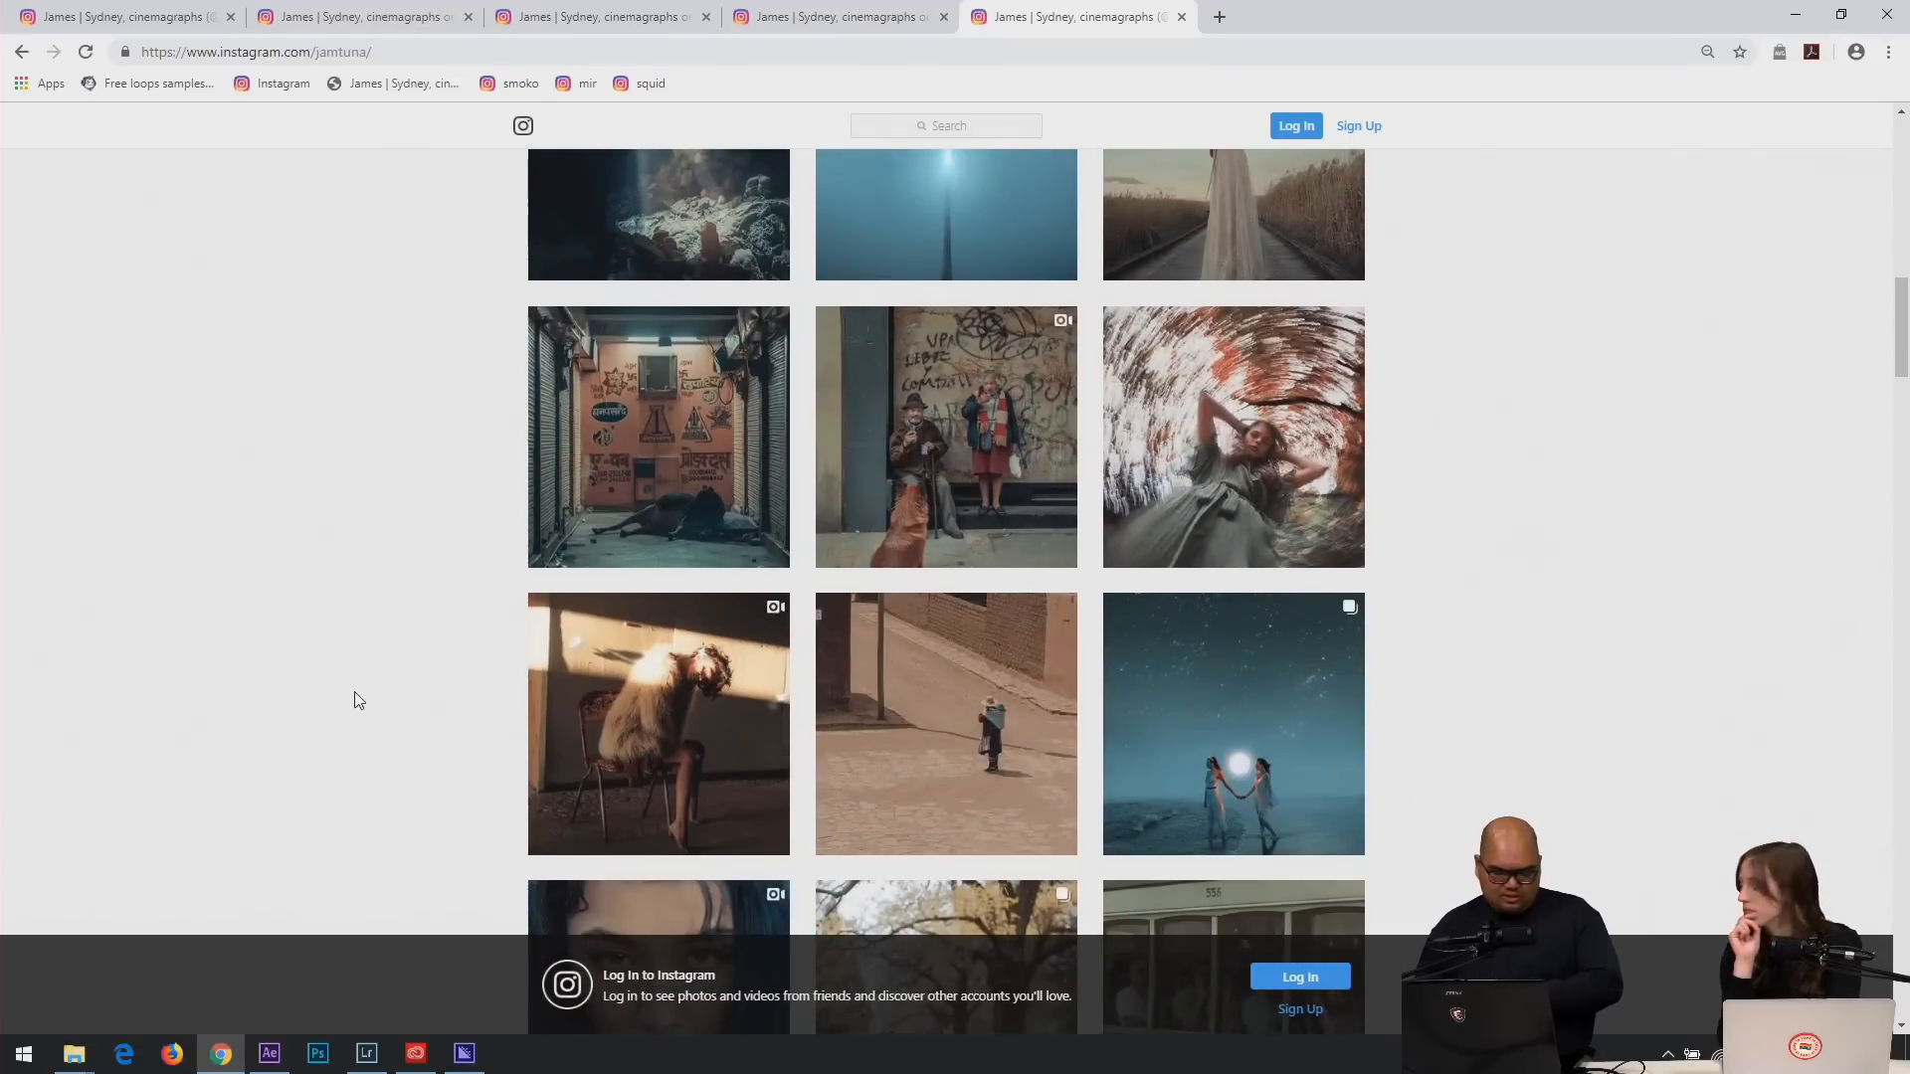
scroll(392, 677, down, 5)
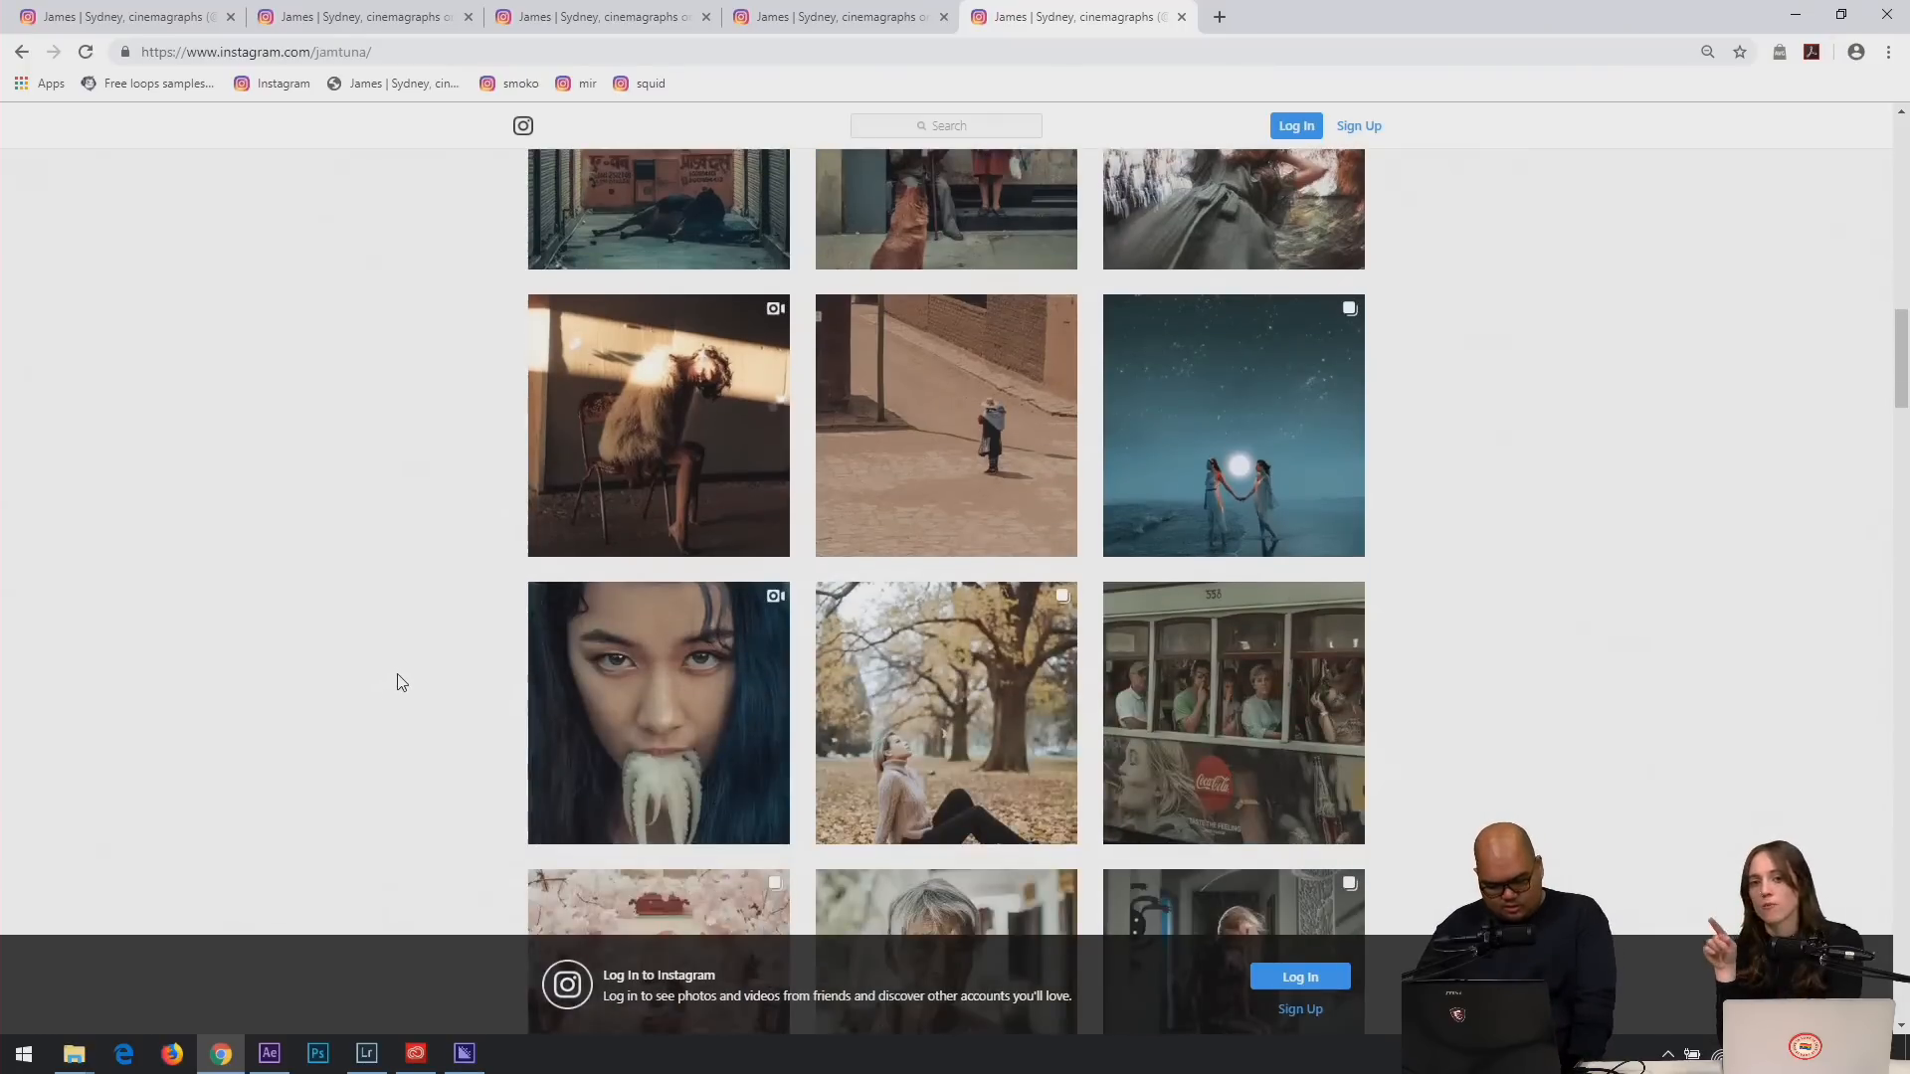
scroll(426, 669, up, 3)
scroll(414, 648, down, 6)
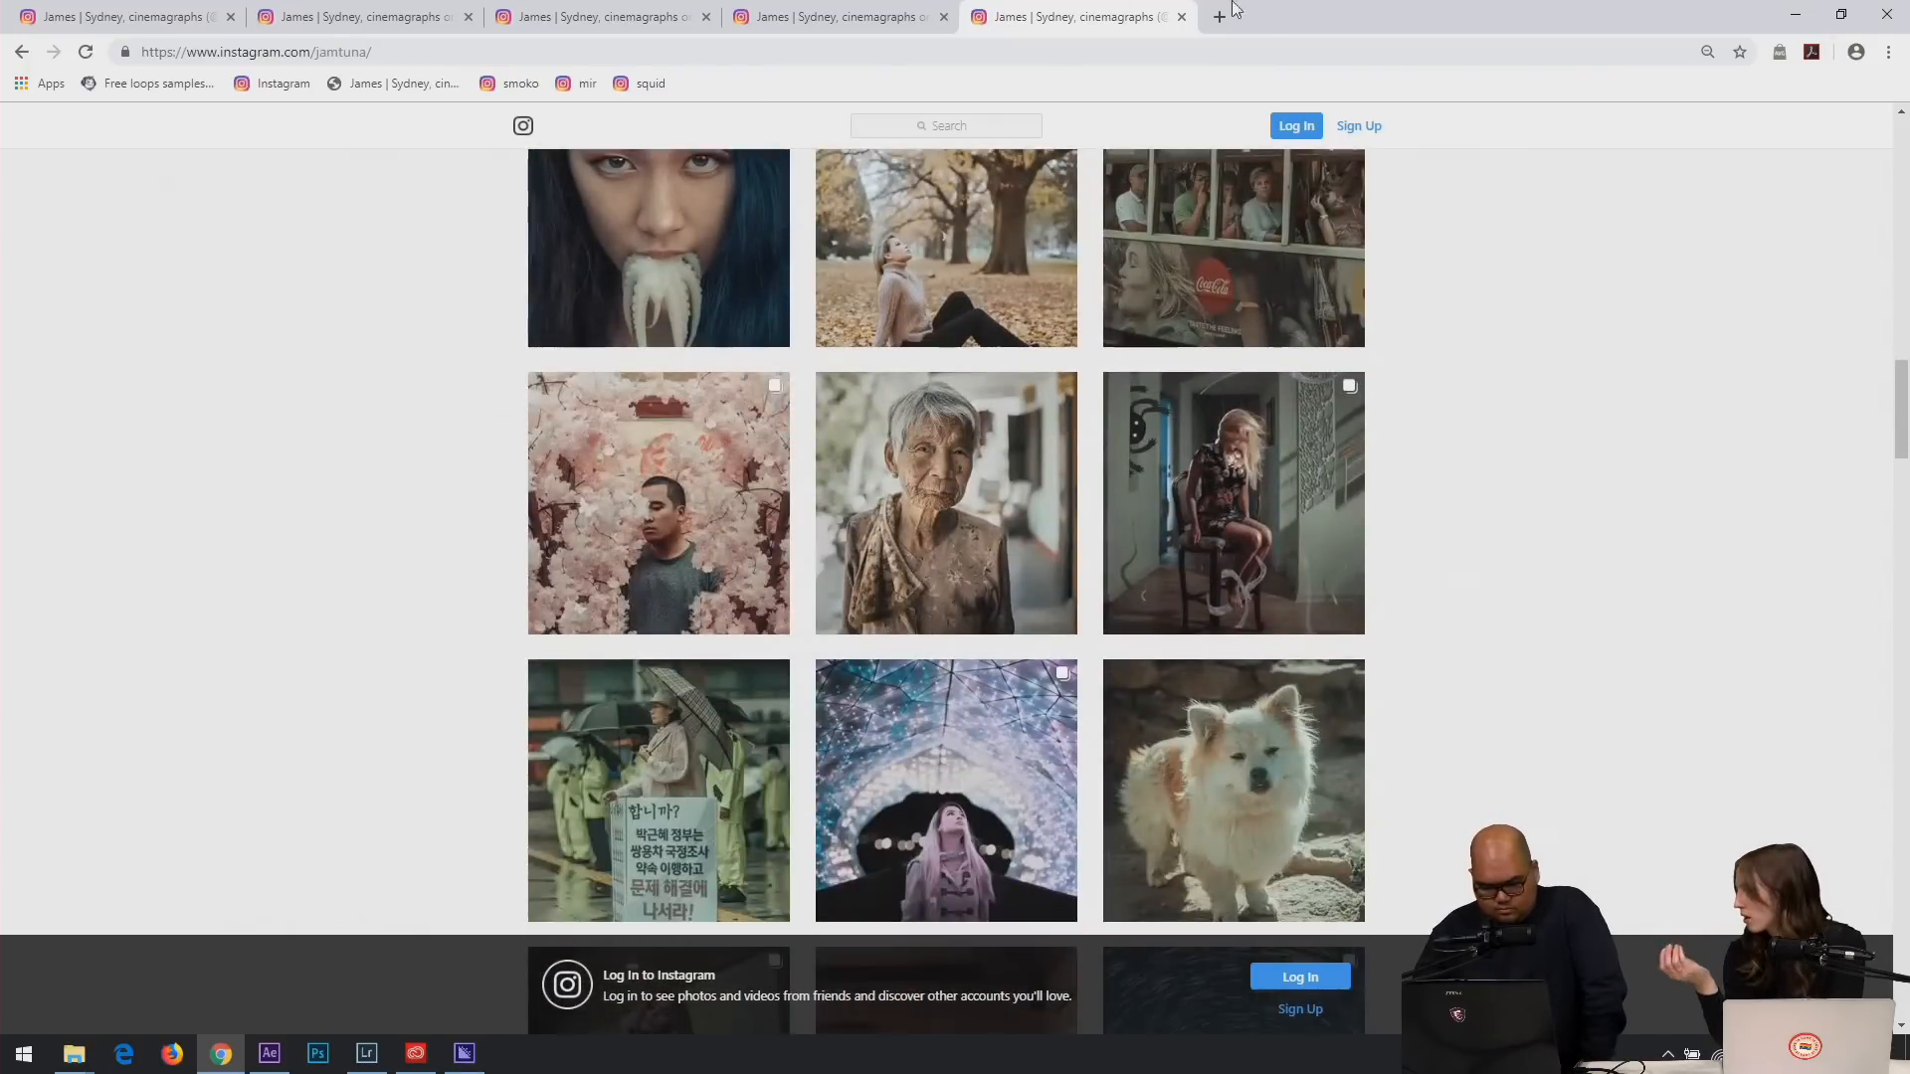
Replay the window smoke cinemagraph, page through its tutorial slides to "That's it!" and play that slide's video.
click(748, 14)
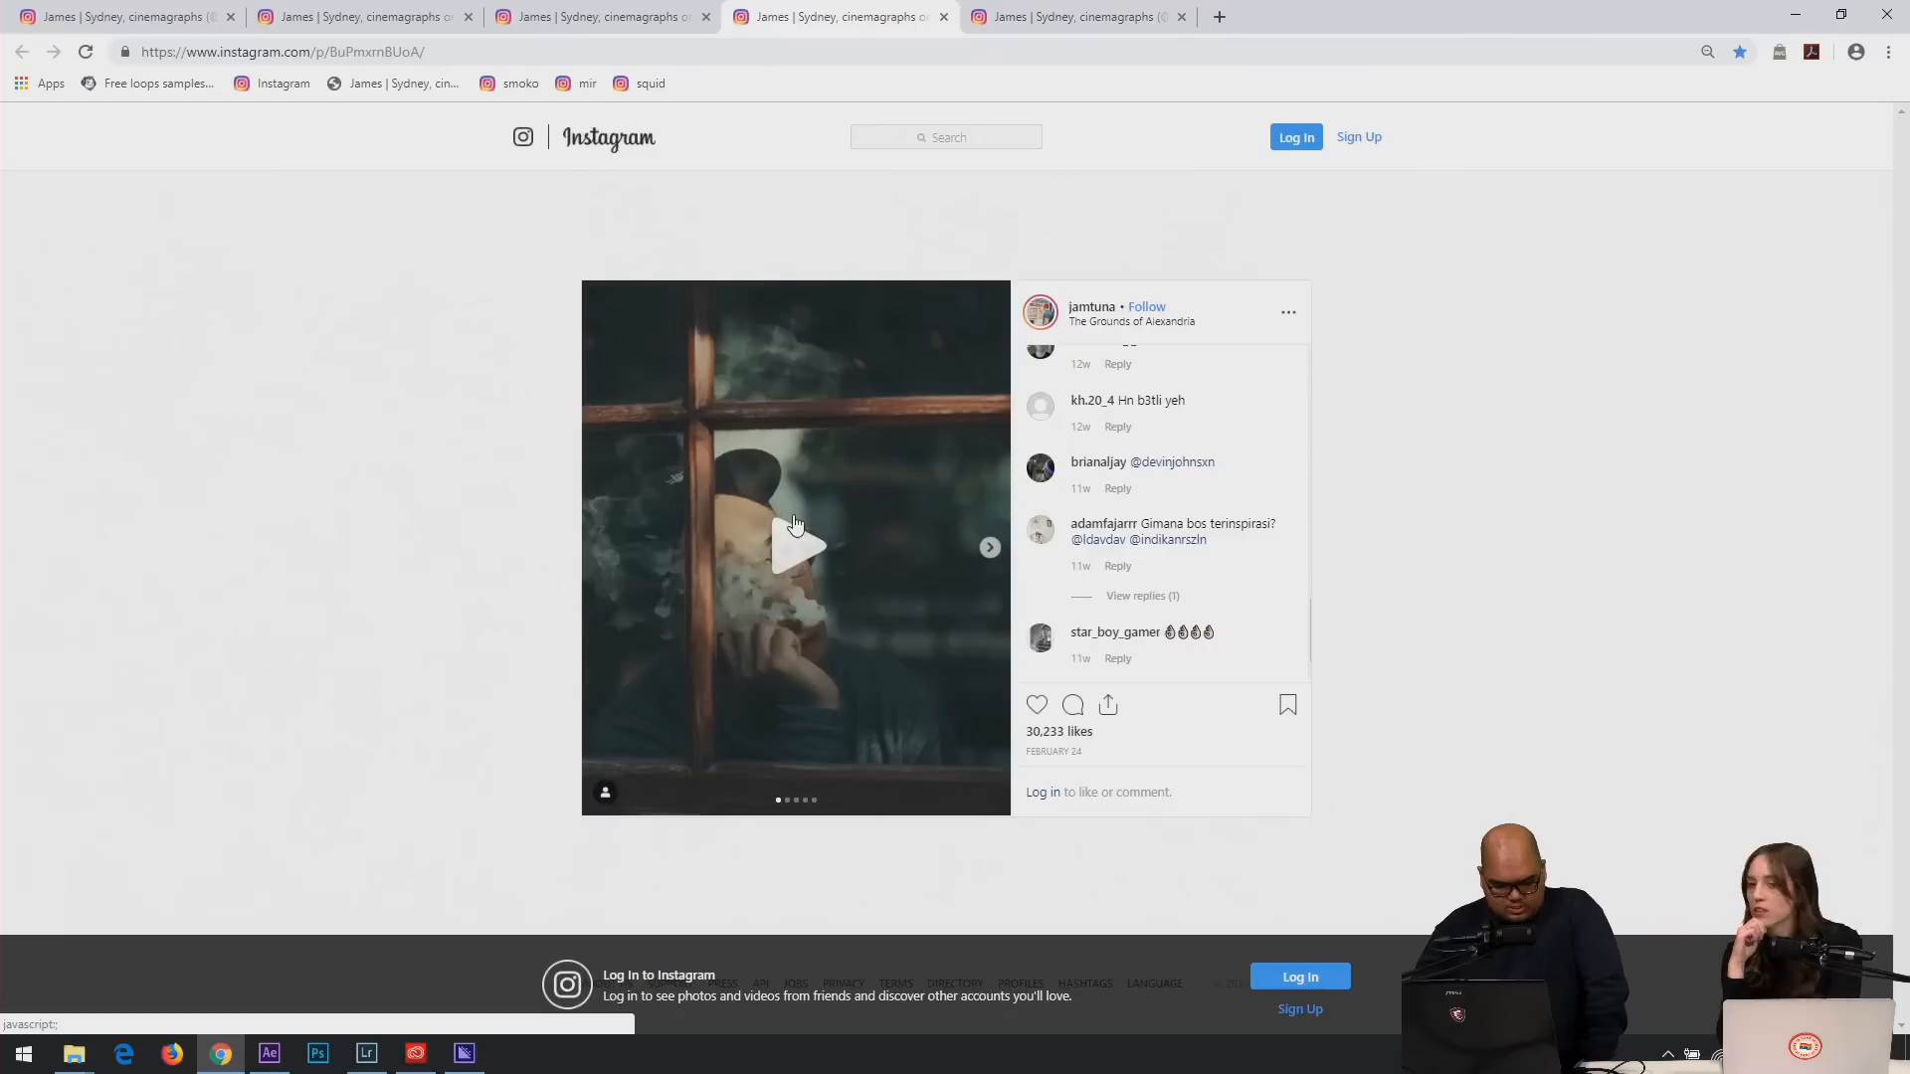
click(839, 630)
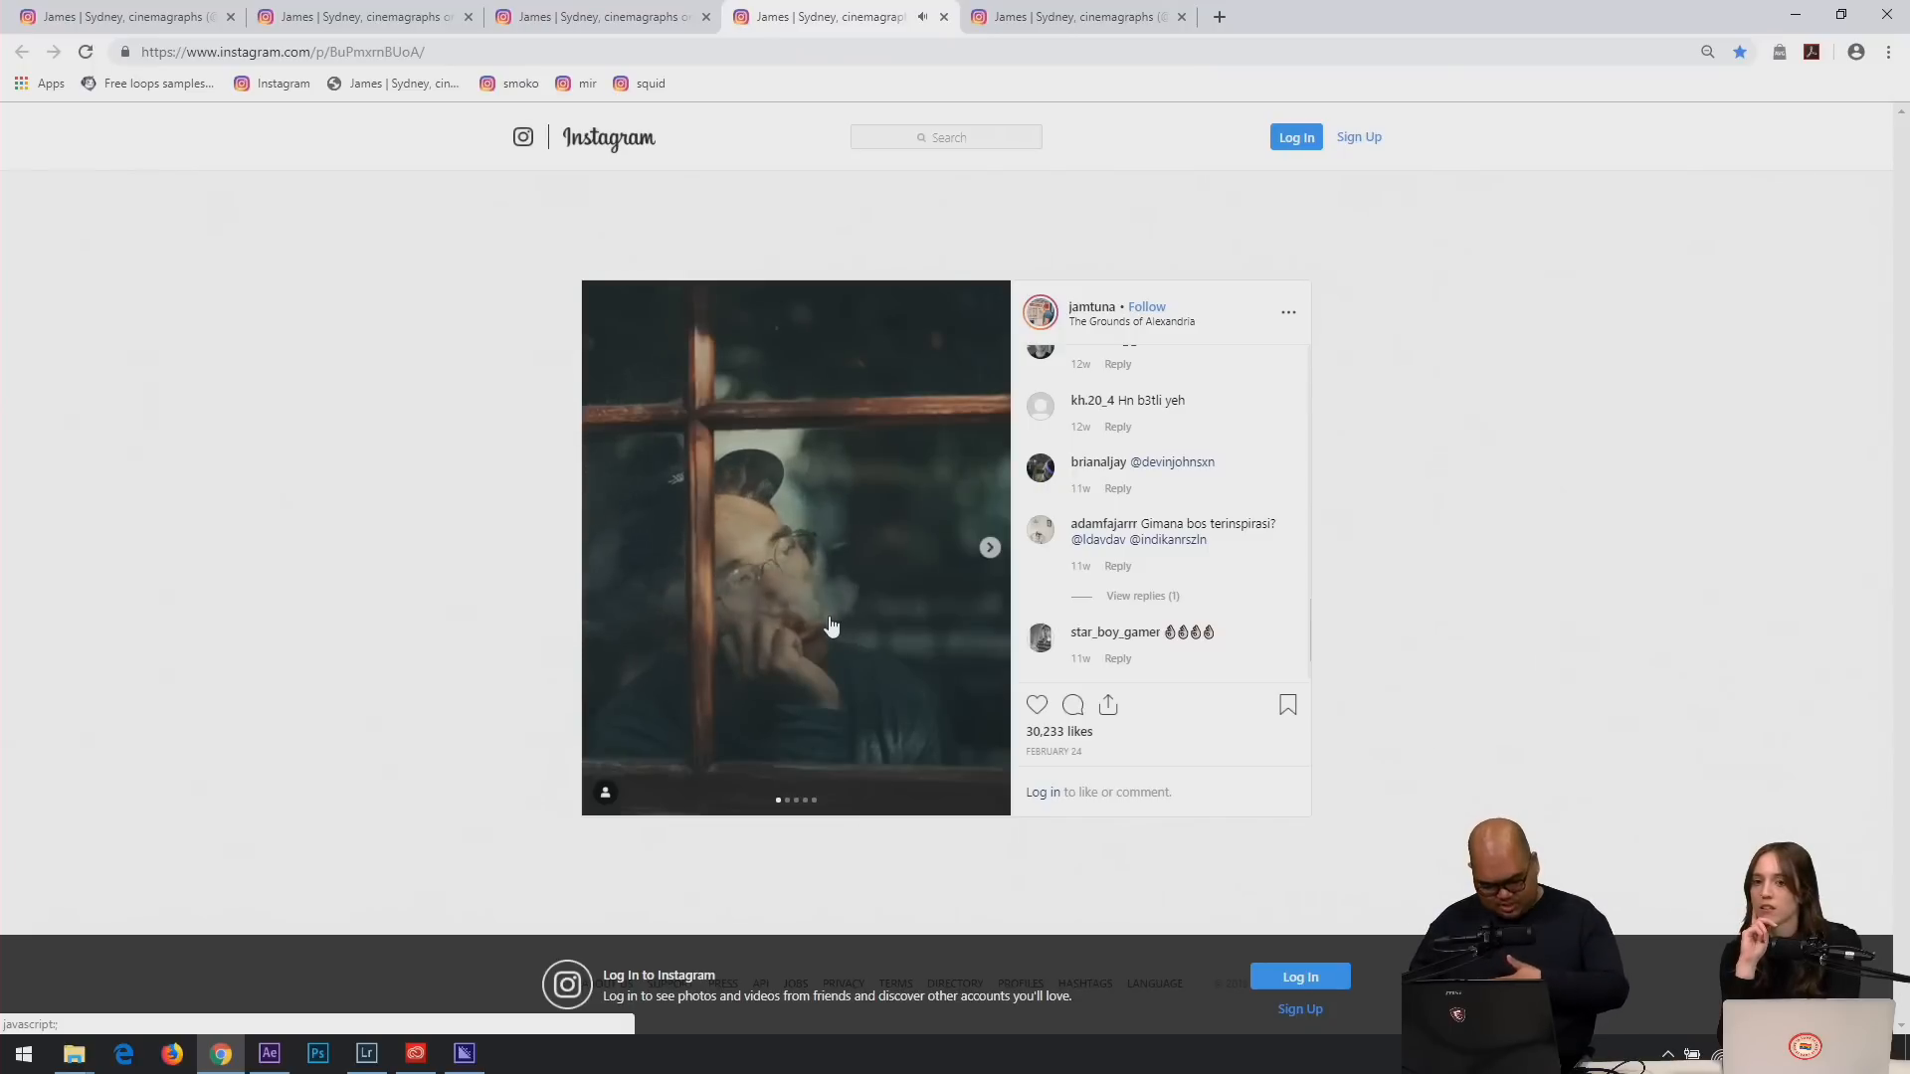
click(990, 549)
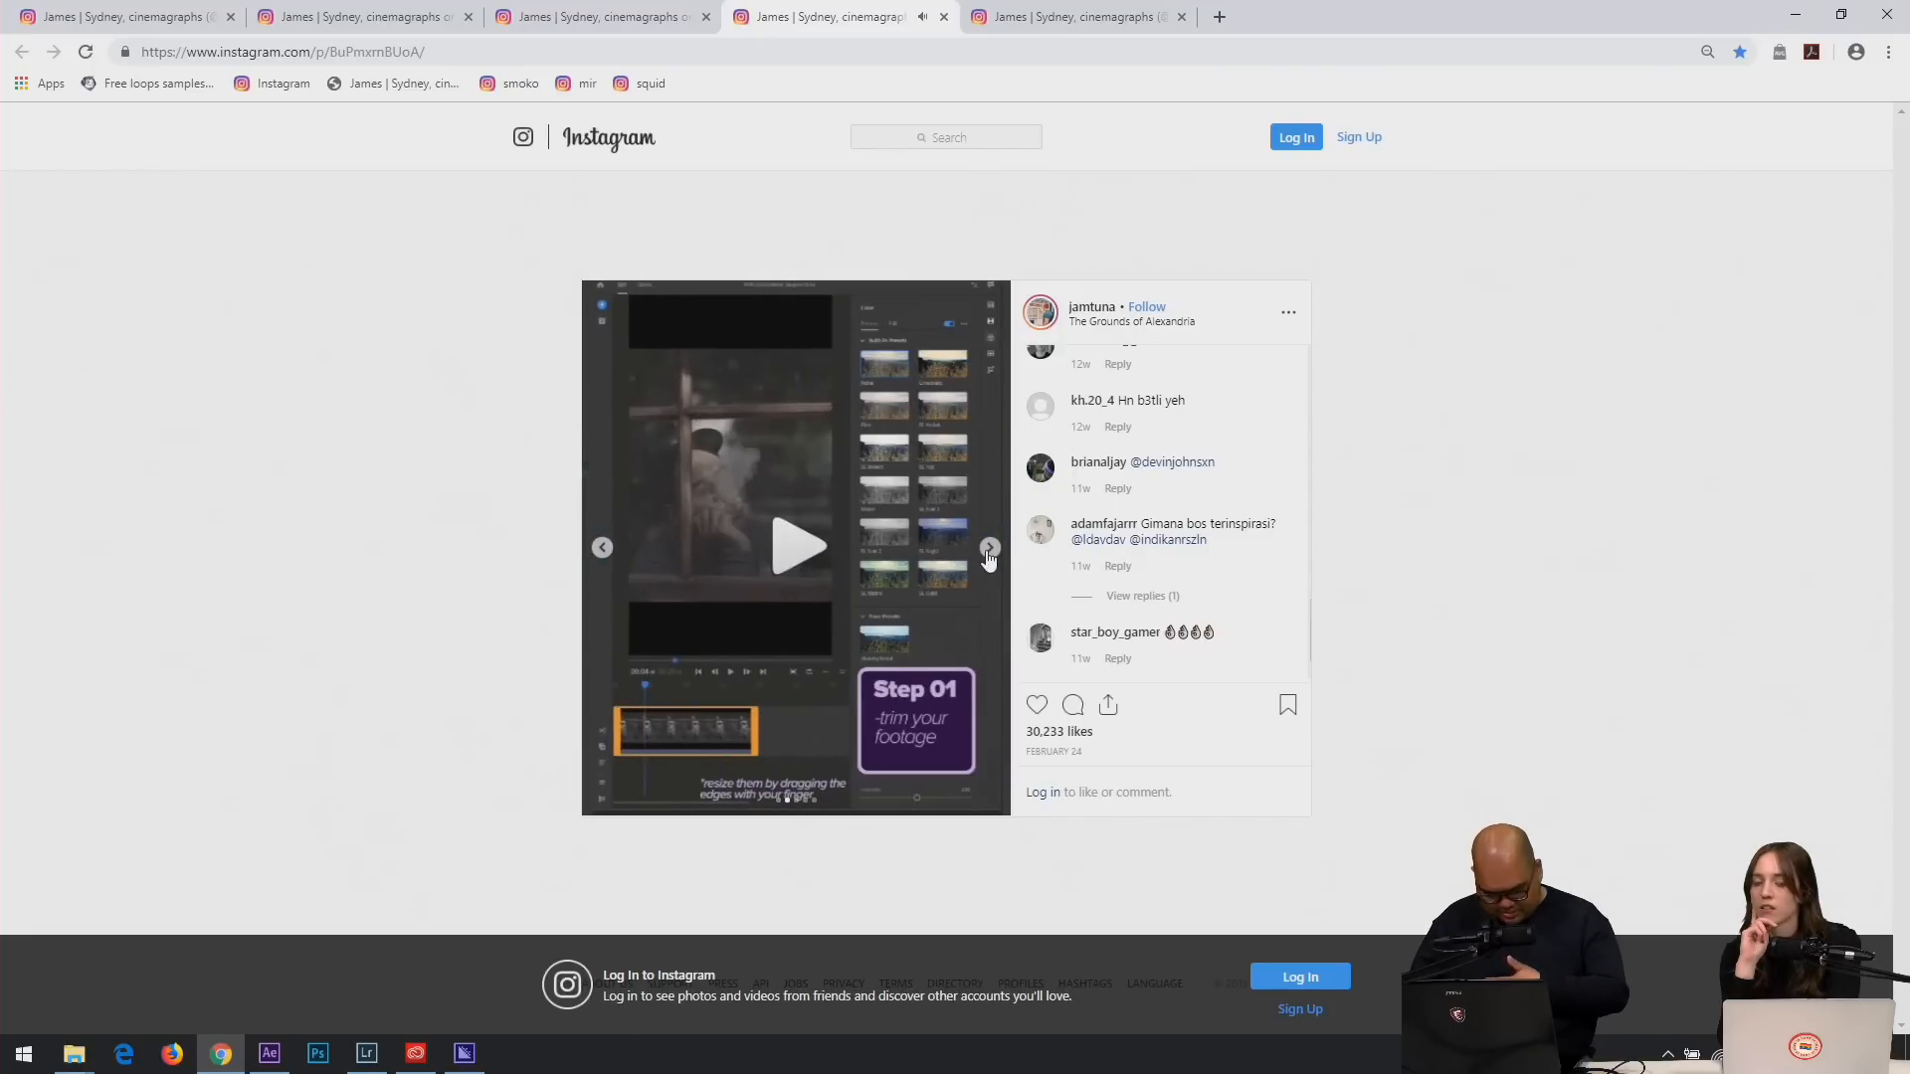
click(990, 549)
click(990, 550)
click(990, 549)
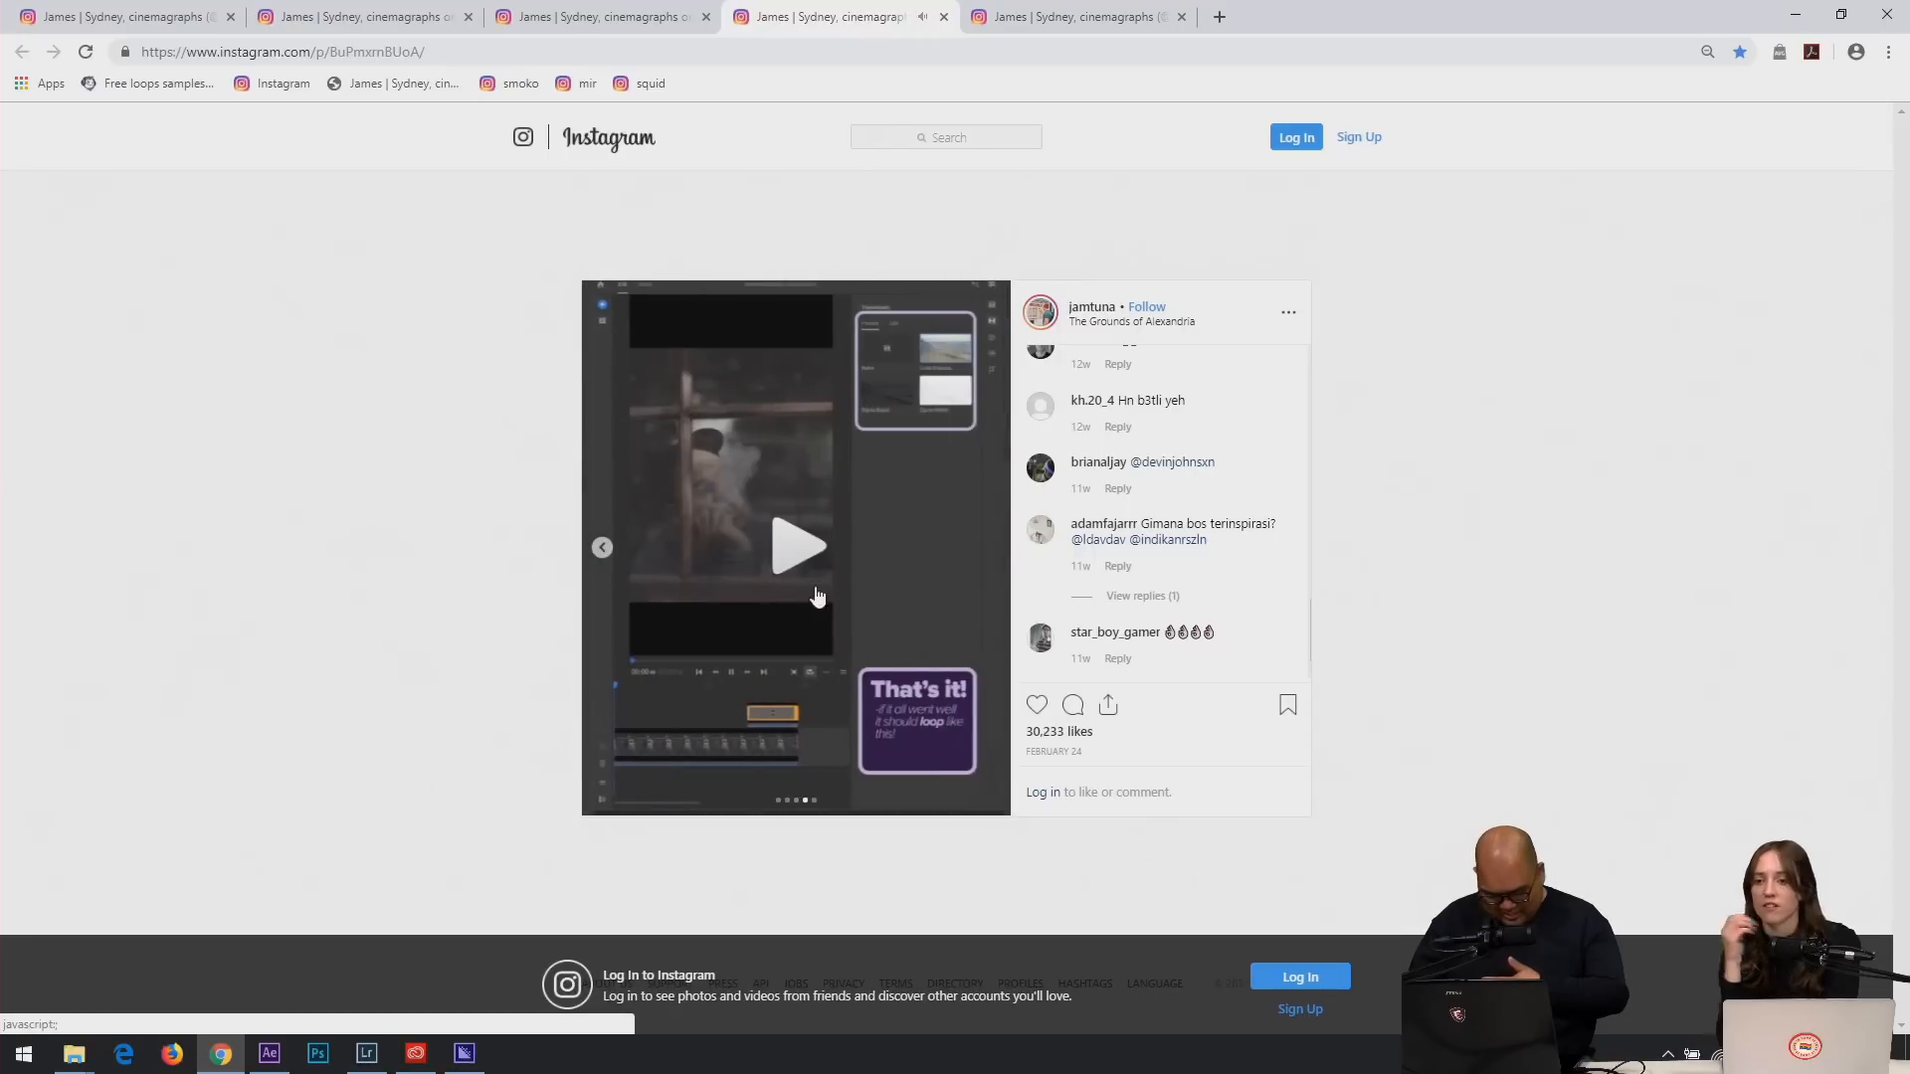
click(794, 570)
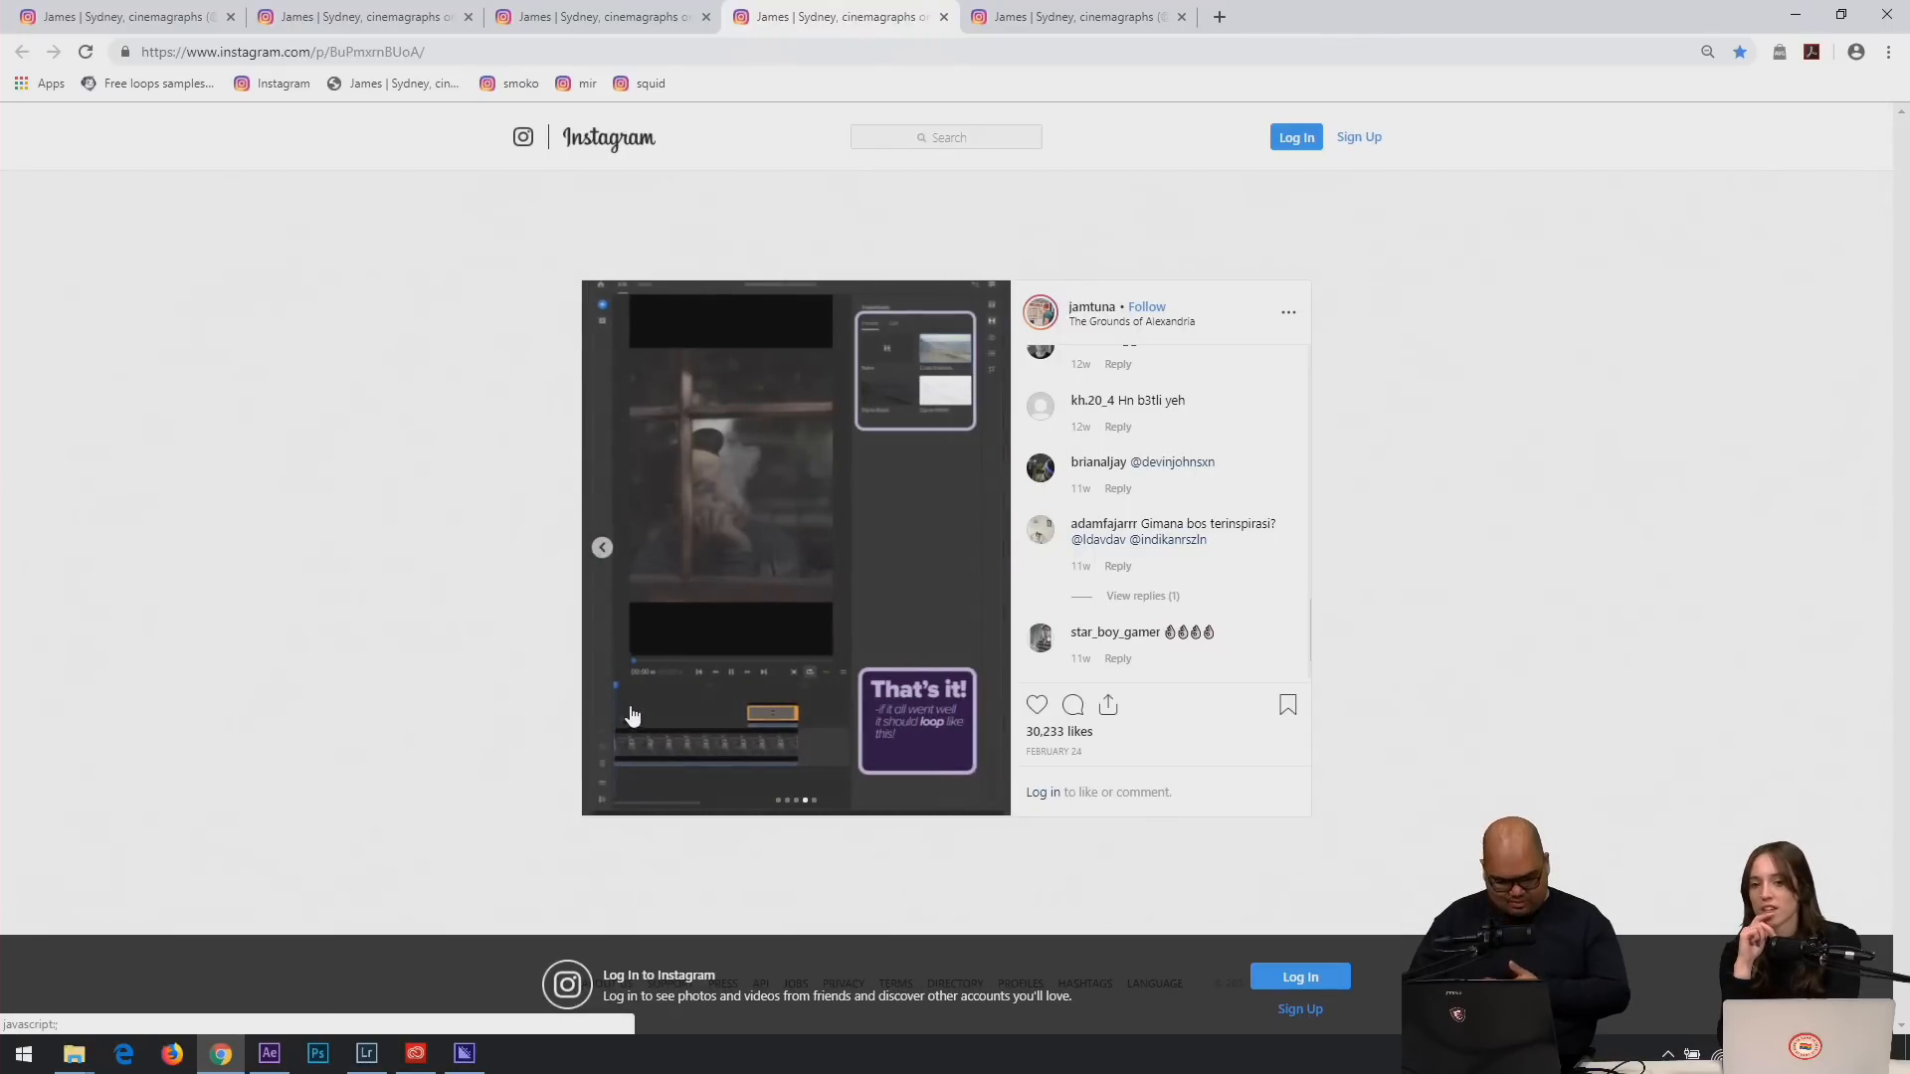